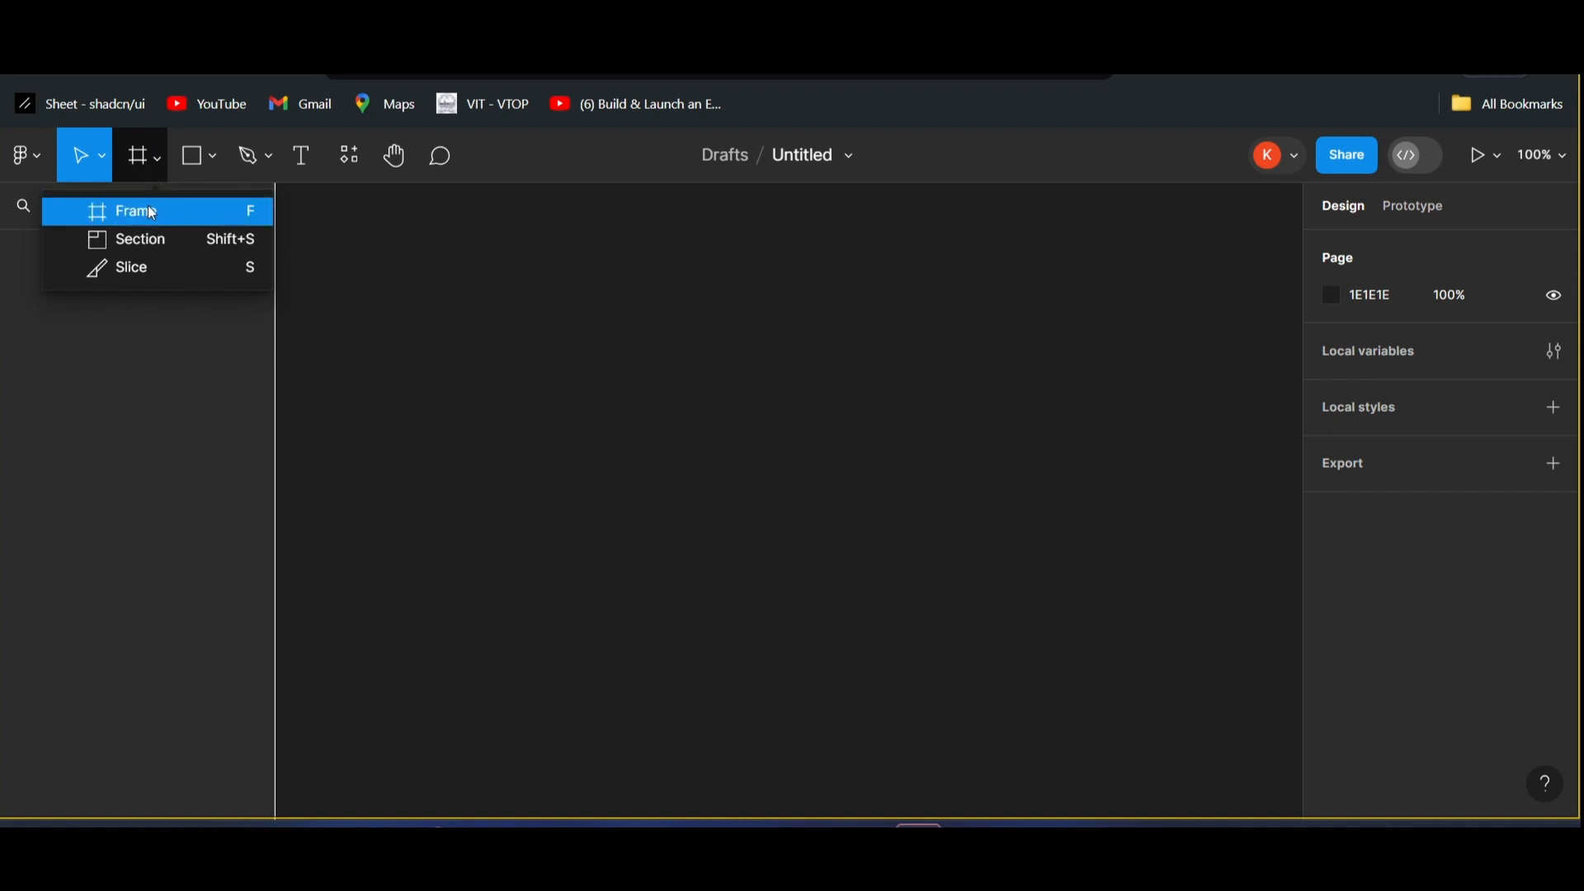
- Create an Android Large frame (360 × 800) on the empty canvas
click(151, 213)
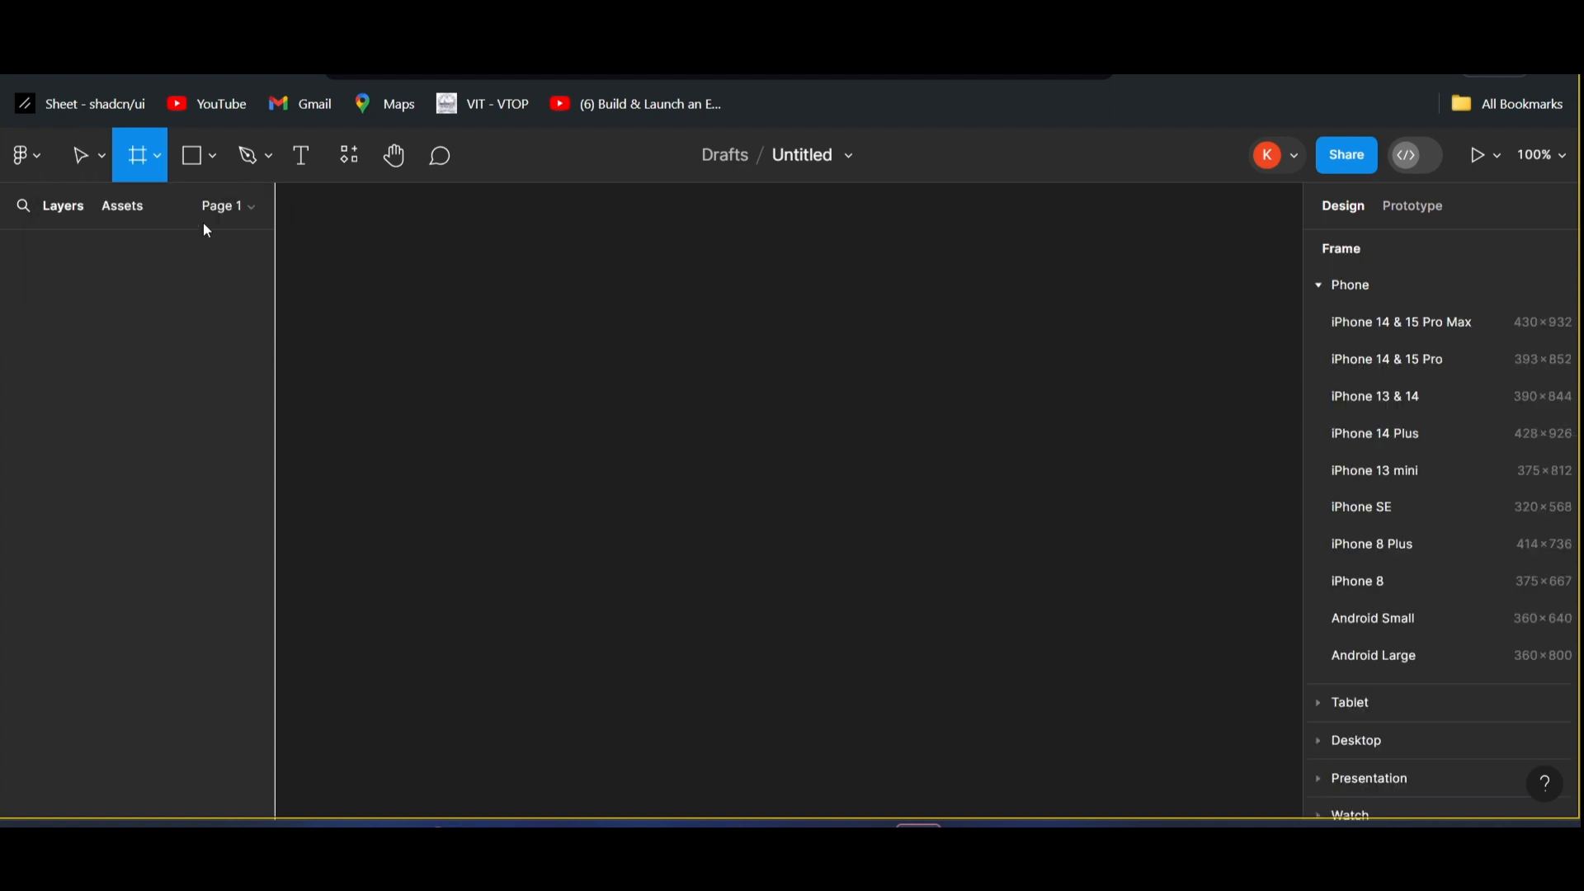
click(1398, 656)
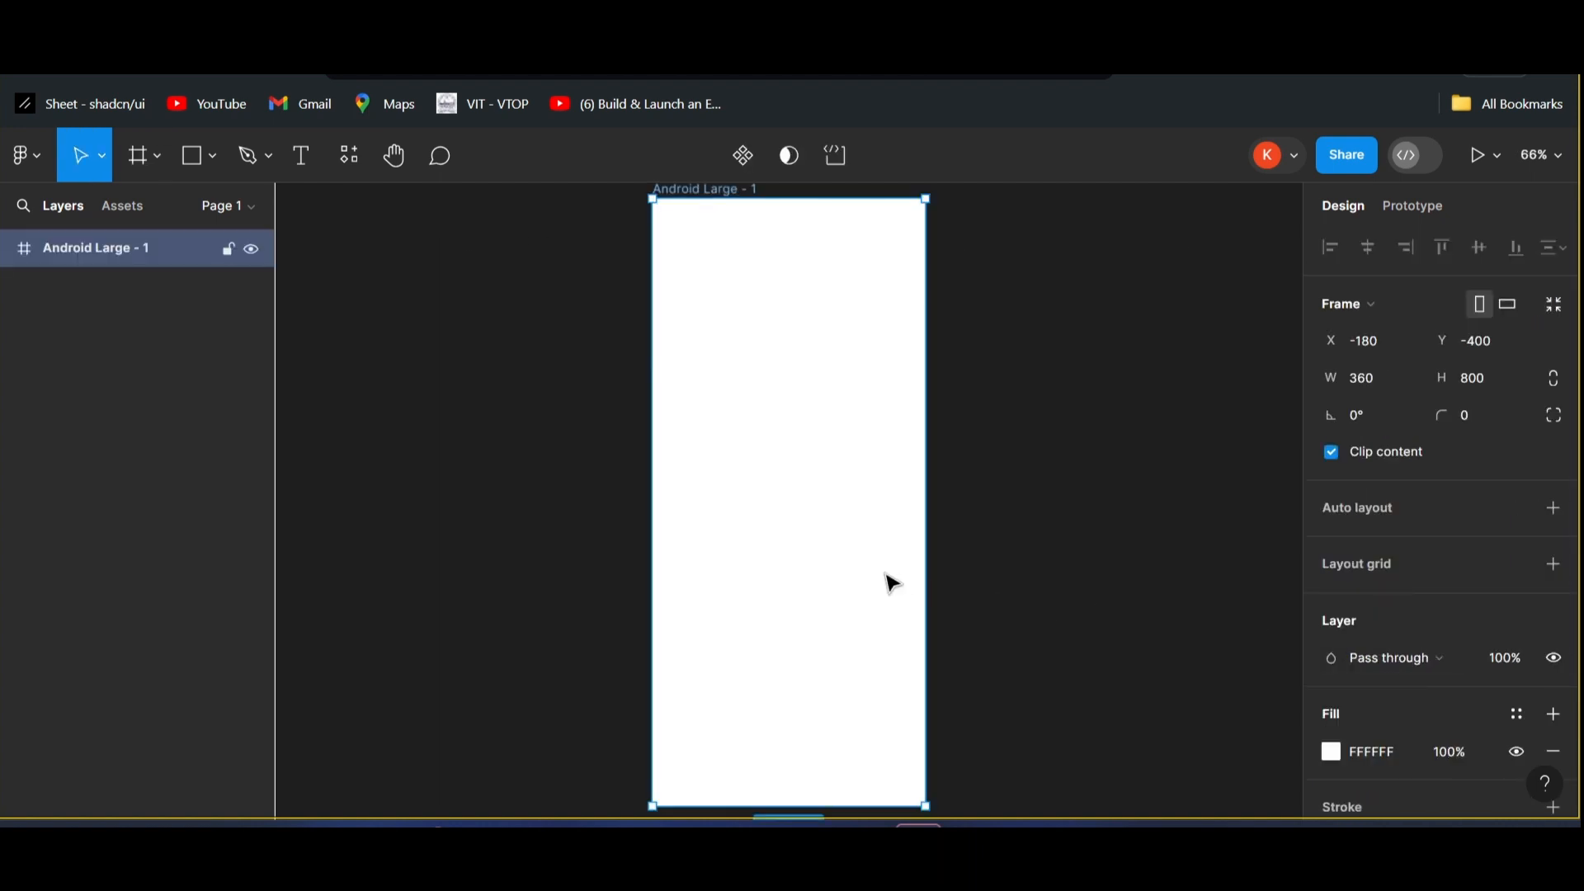
scroll(891, 582, down, 2)
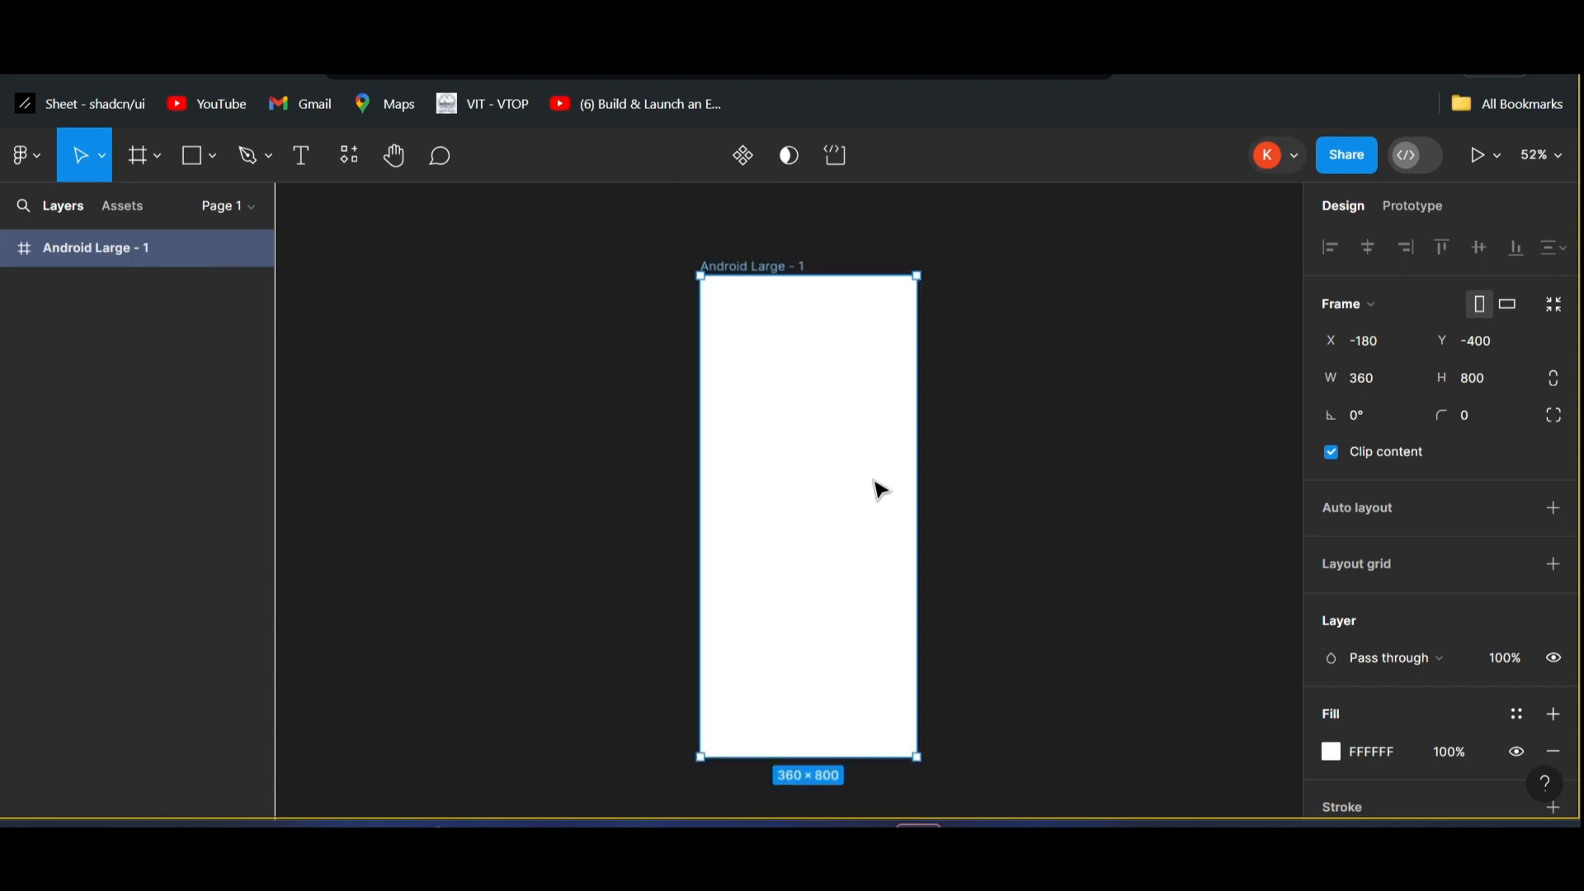
scroll(863, 487, right, 3)
scroll(863, 486, right, 3)
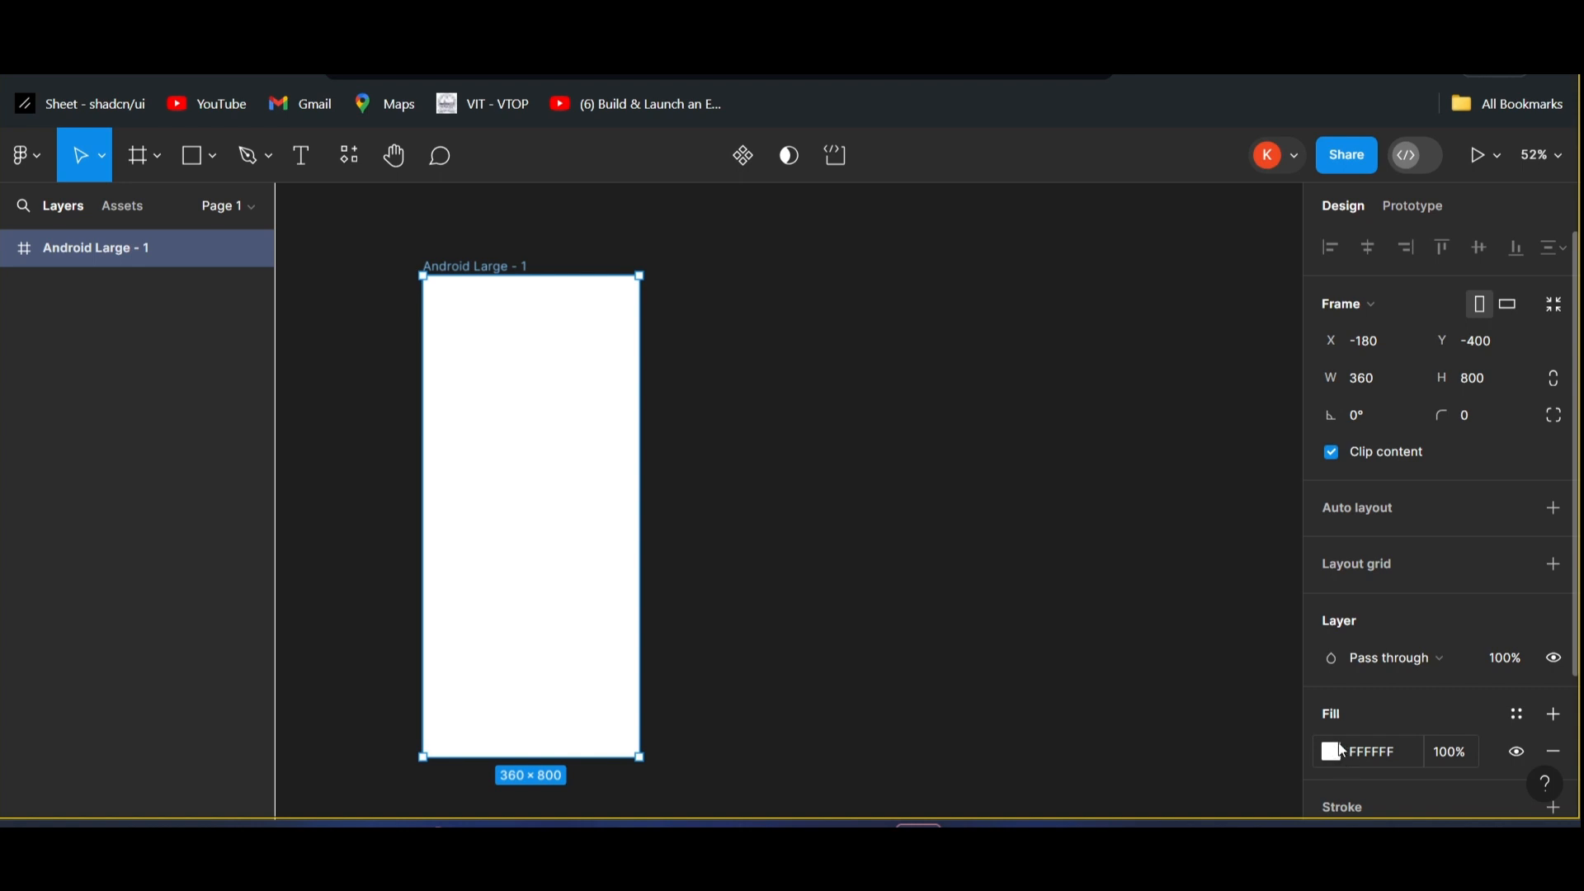
- Fill the Android Large - 1 frame with the 540 × 1200 JPEG shopping app screenshot from the Downloads folder
scroll(1328, 701, down, 2)
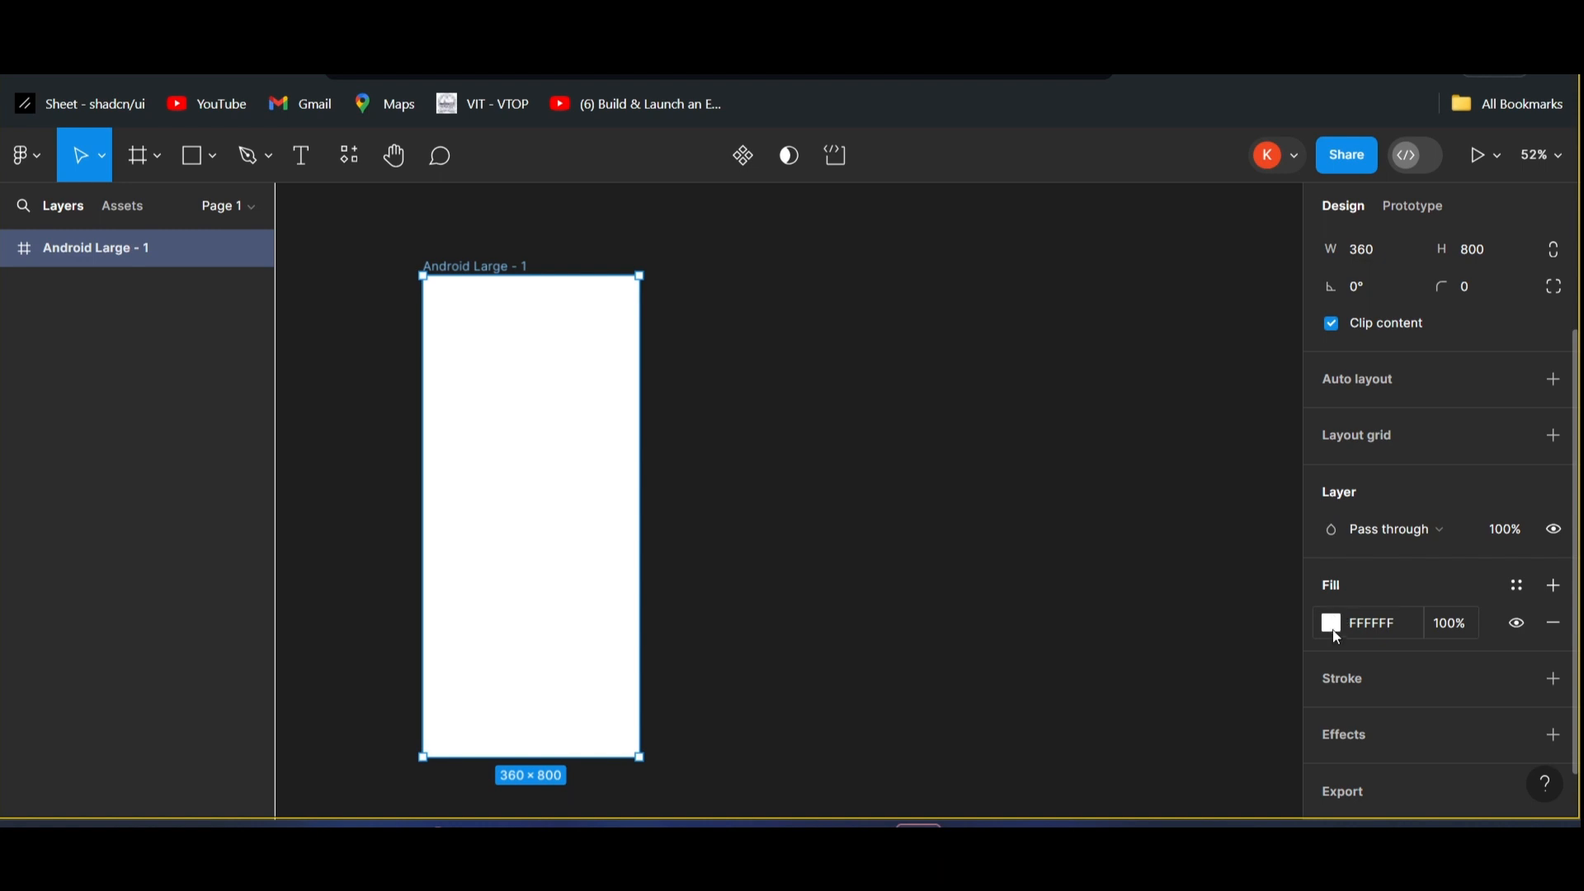
click(1333, 625)
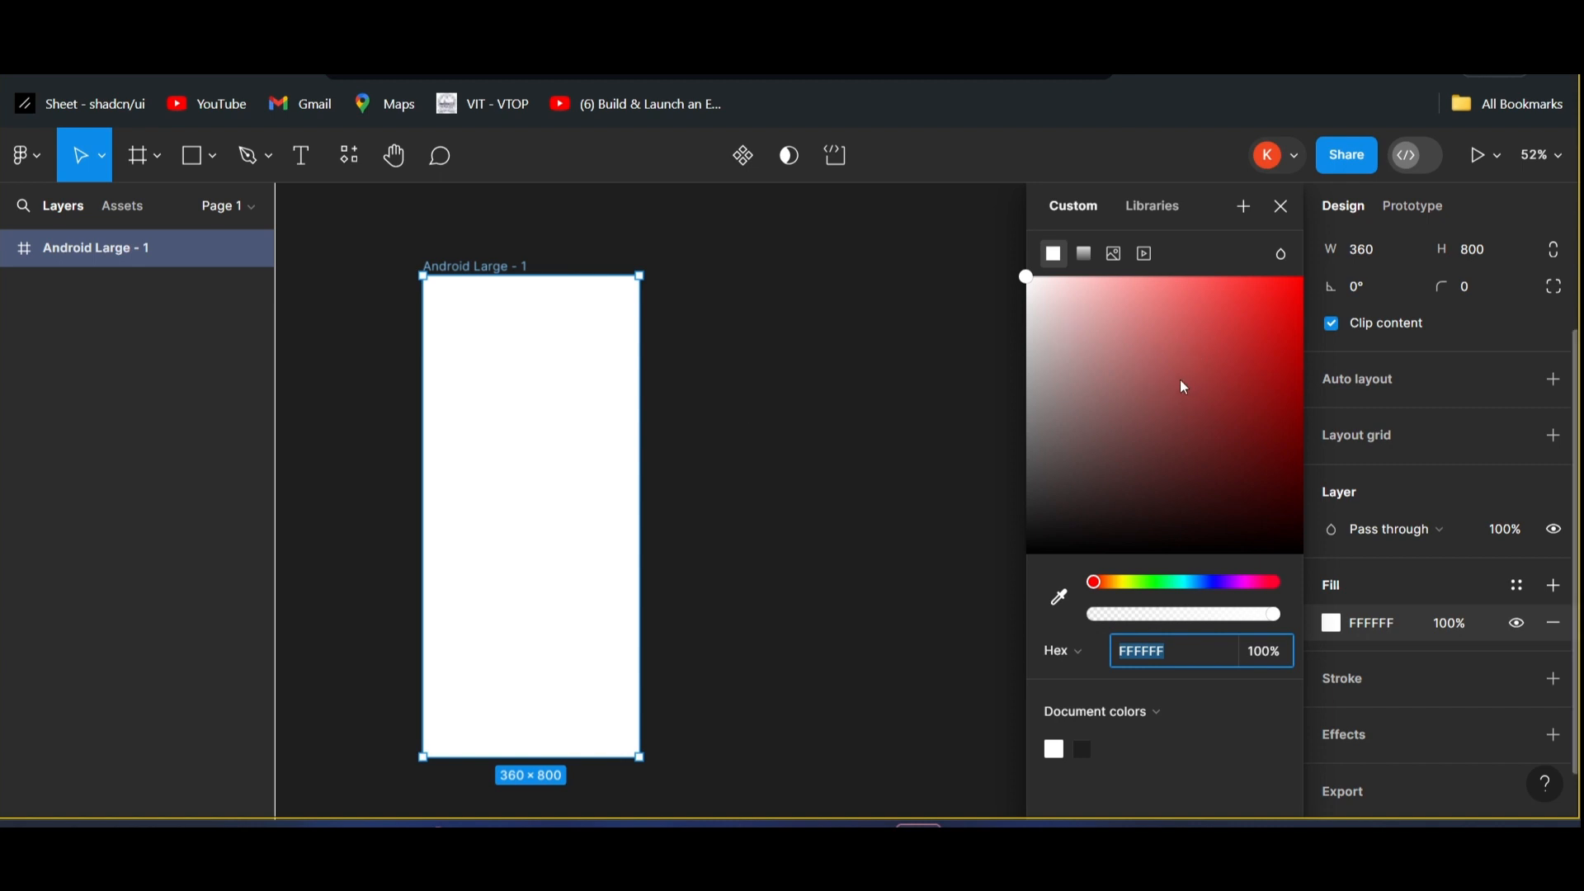
click(1113, 256)
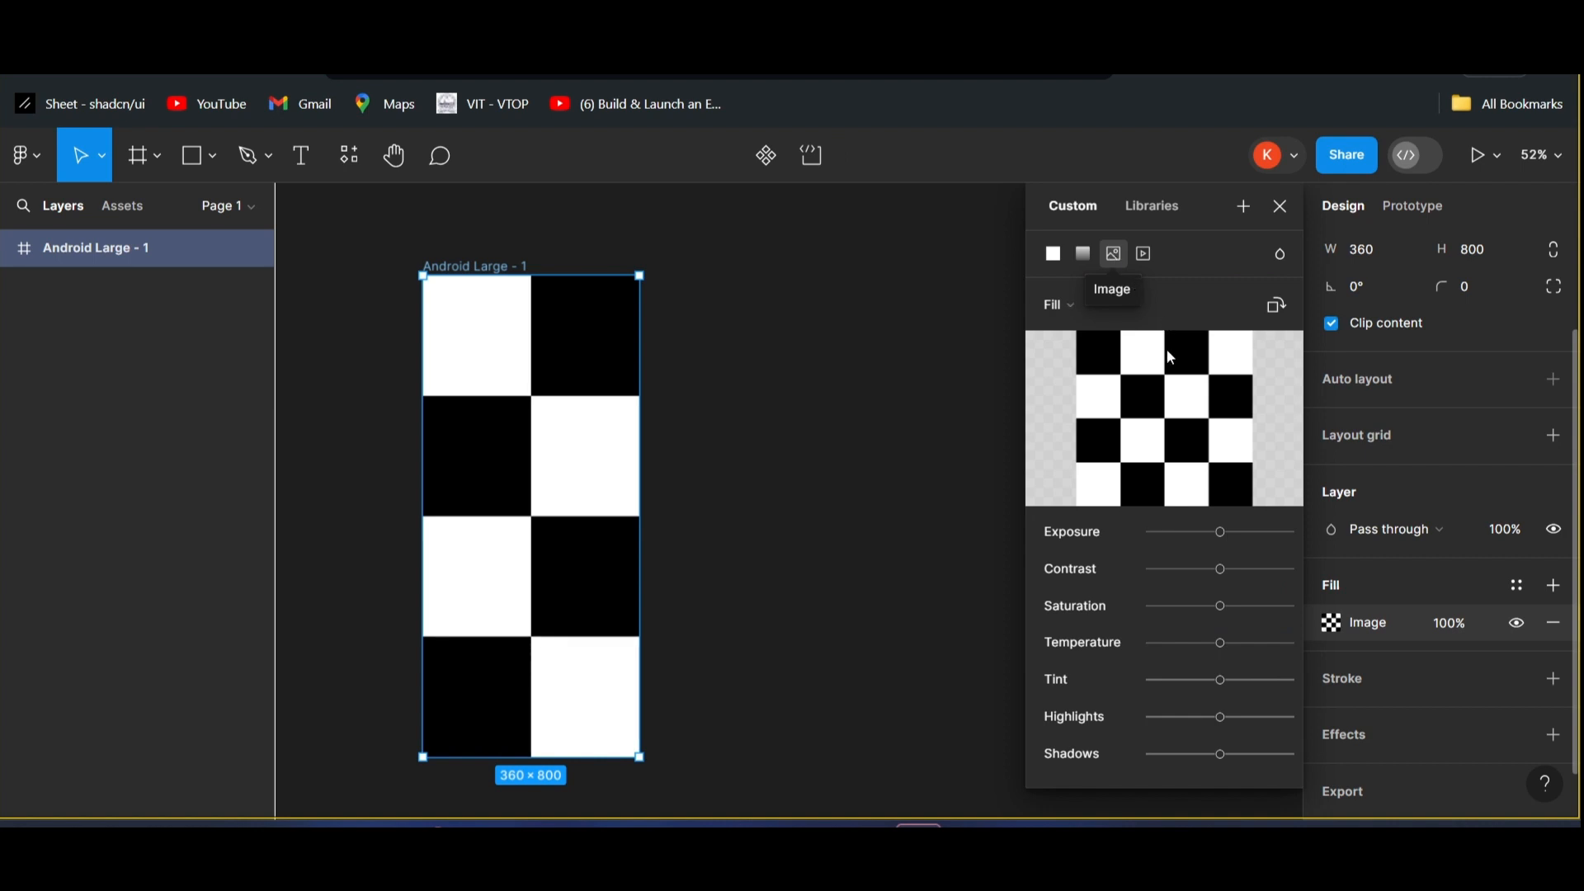
mouse_move(1186, 427)
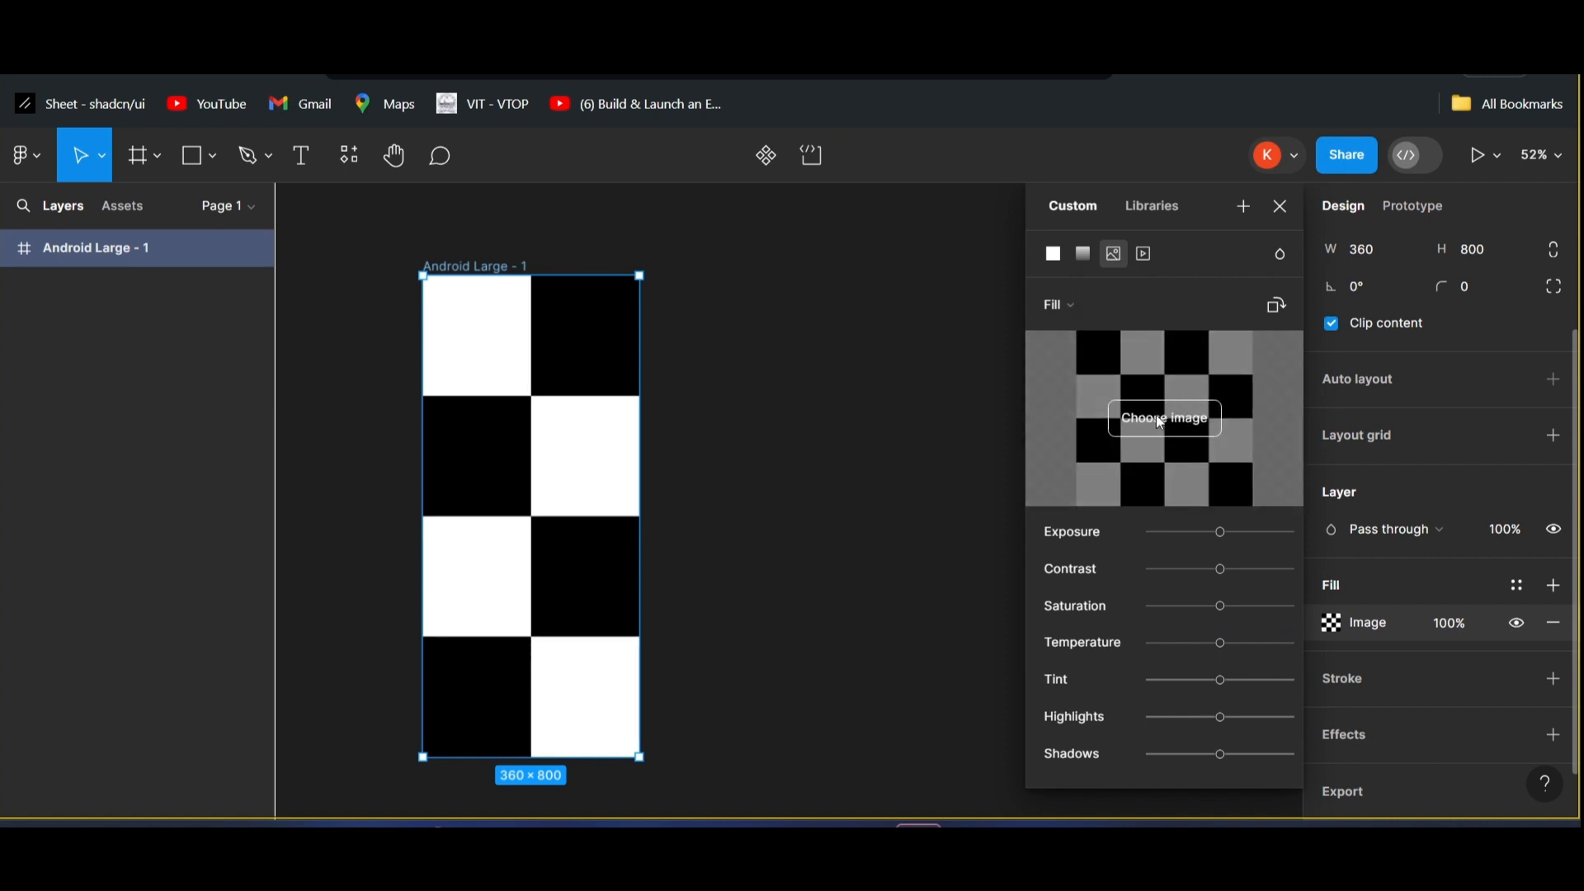
click(1158, 418)
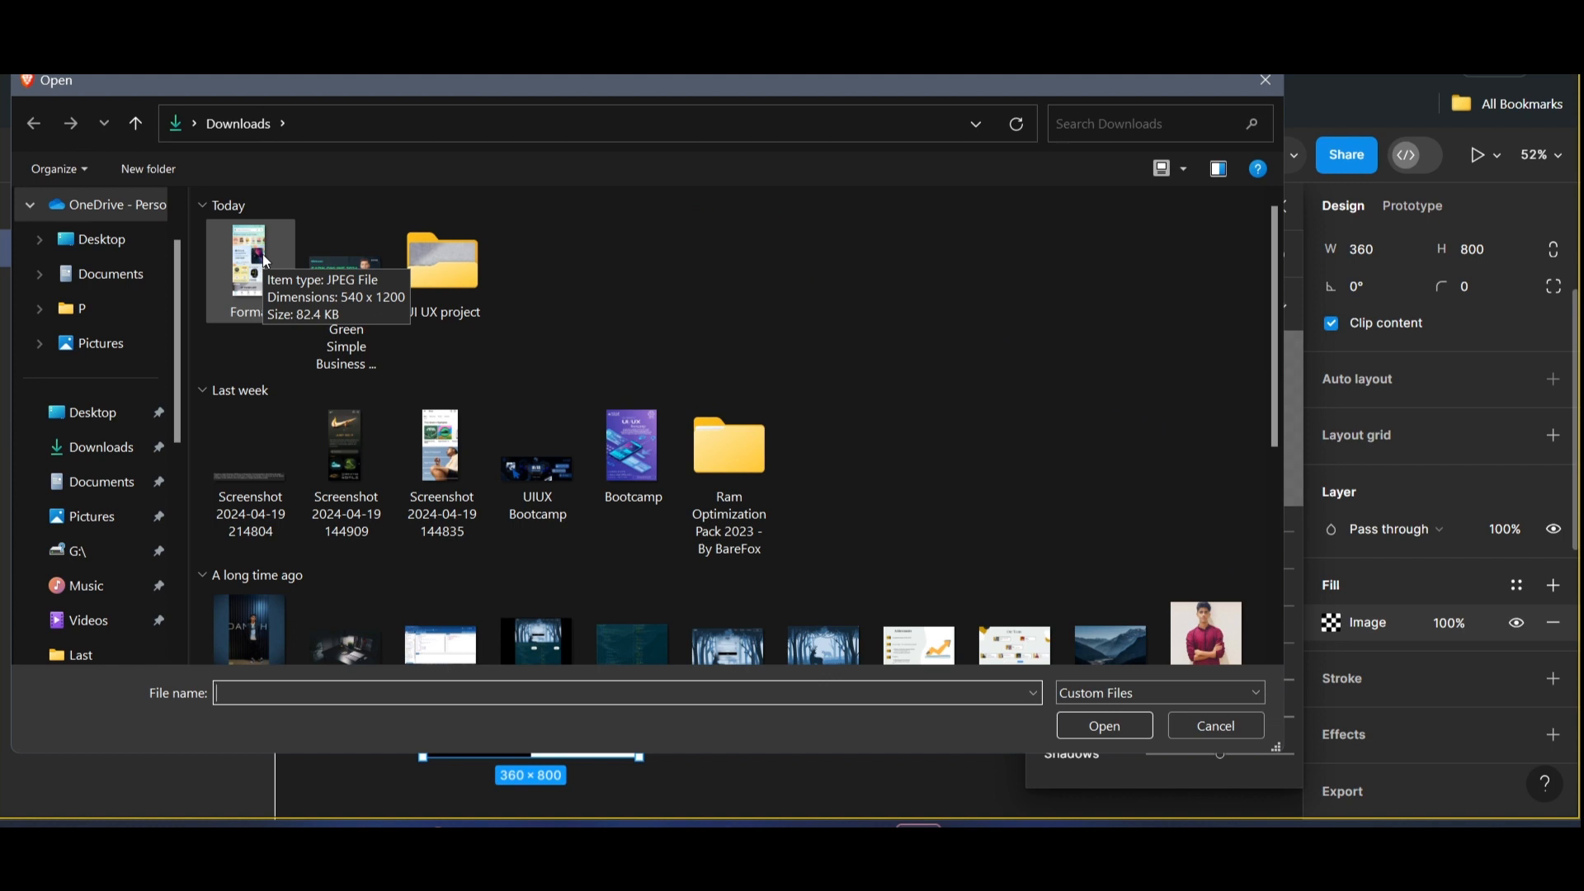
double_click(263, 254)
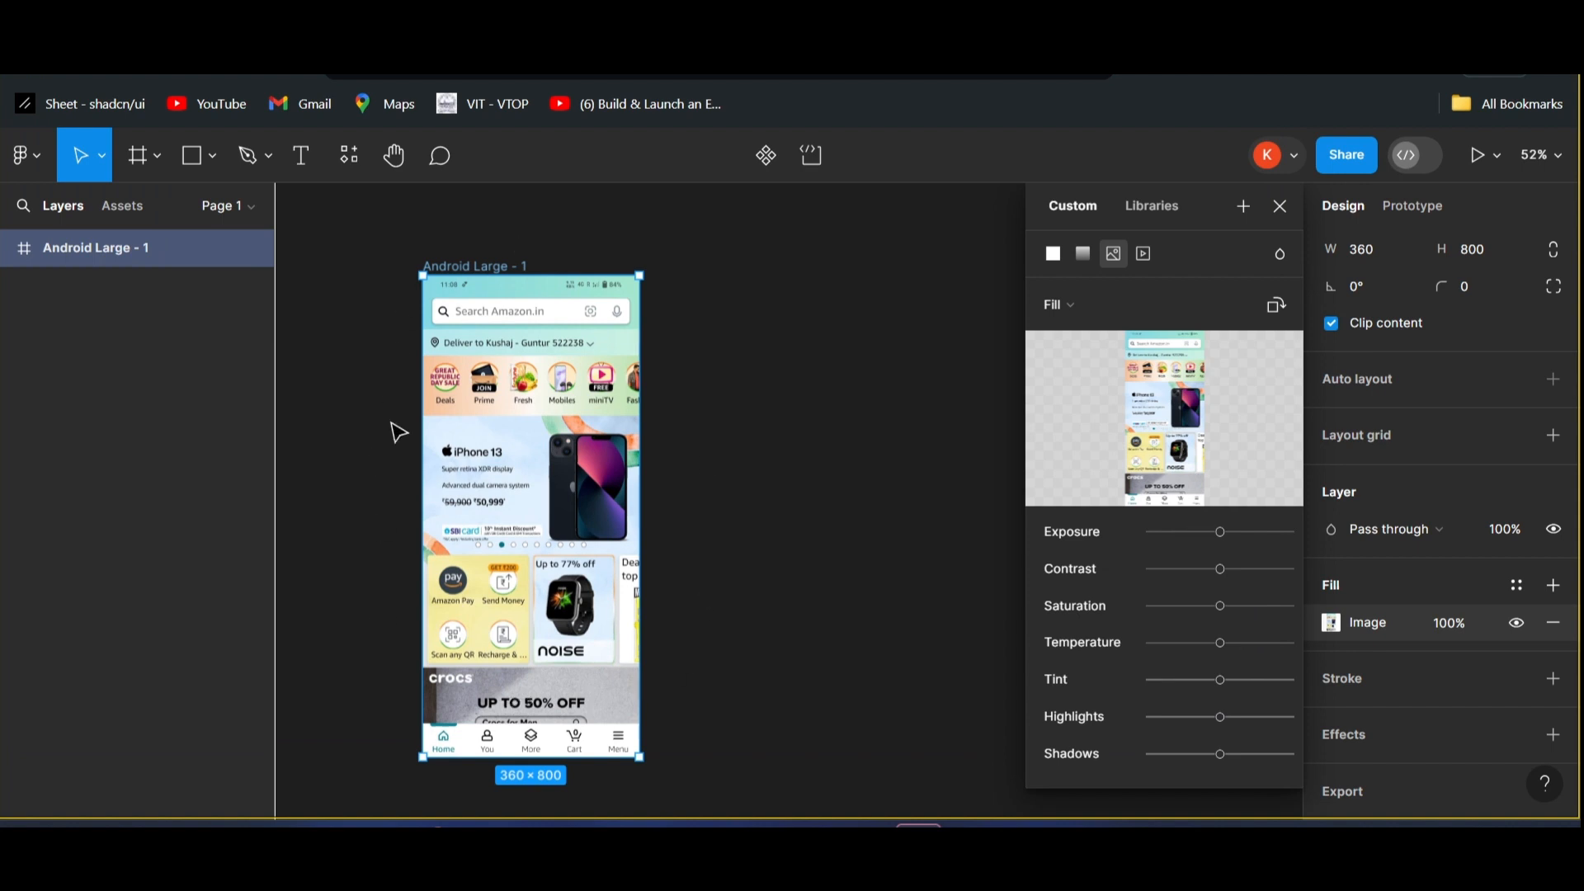
click(848, 318)
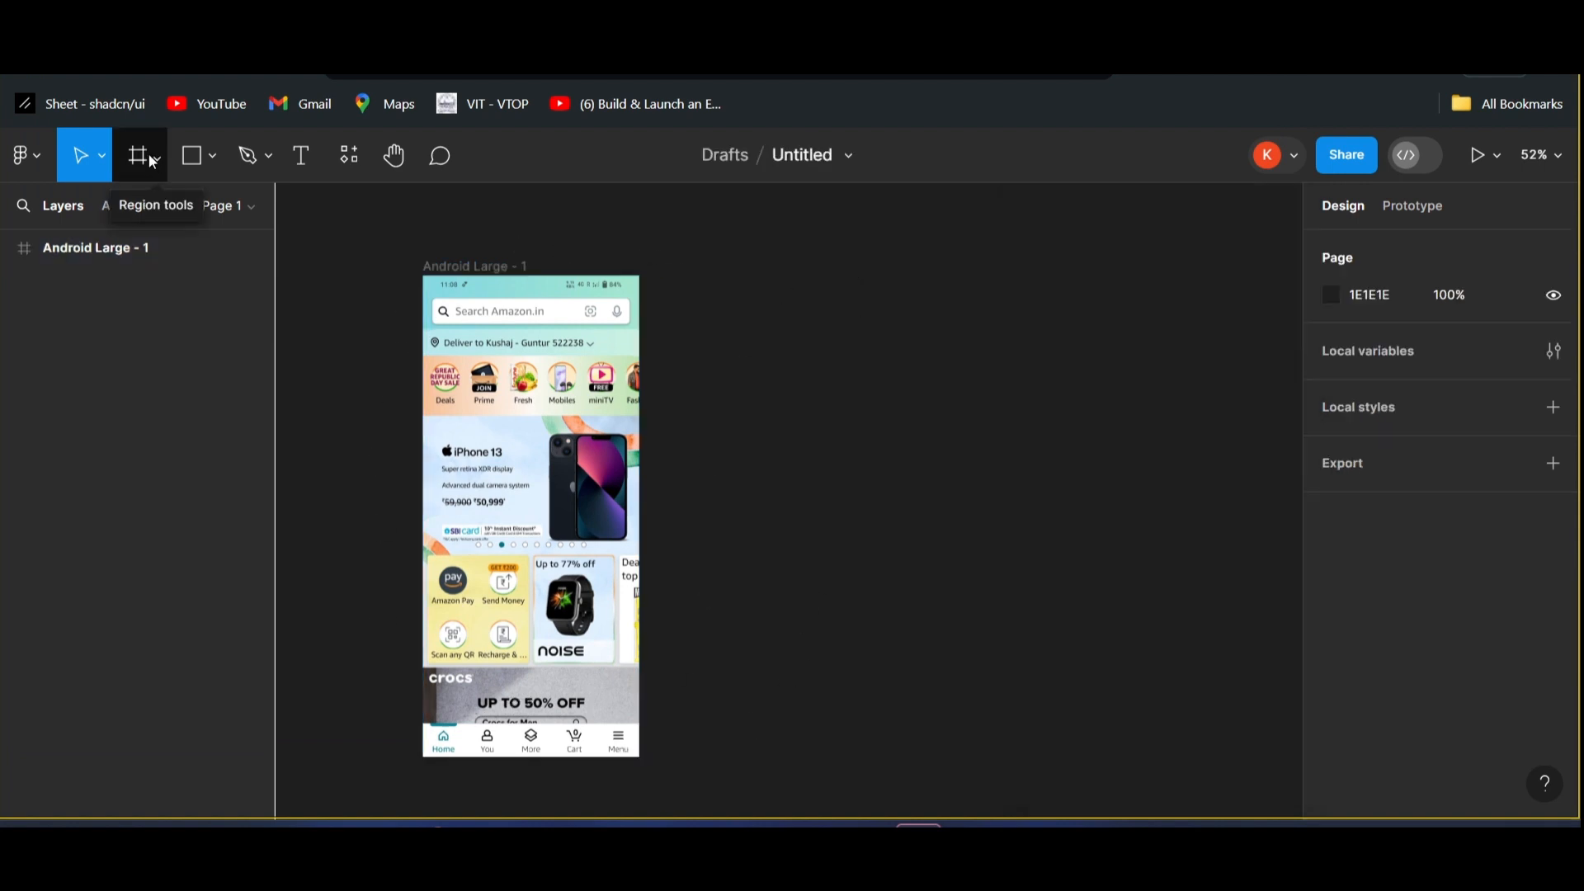
- Add a second Android Large frame and place it right of the first at X 527, Y -400, with the tops aligned
click(157, 155)
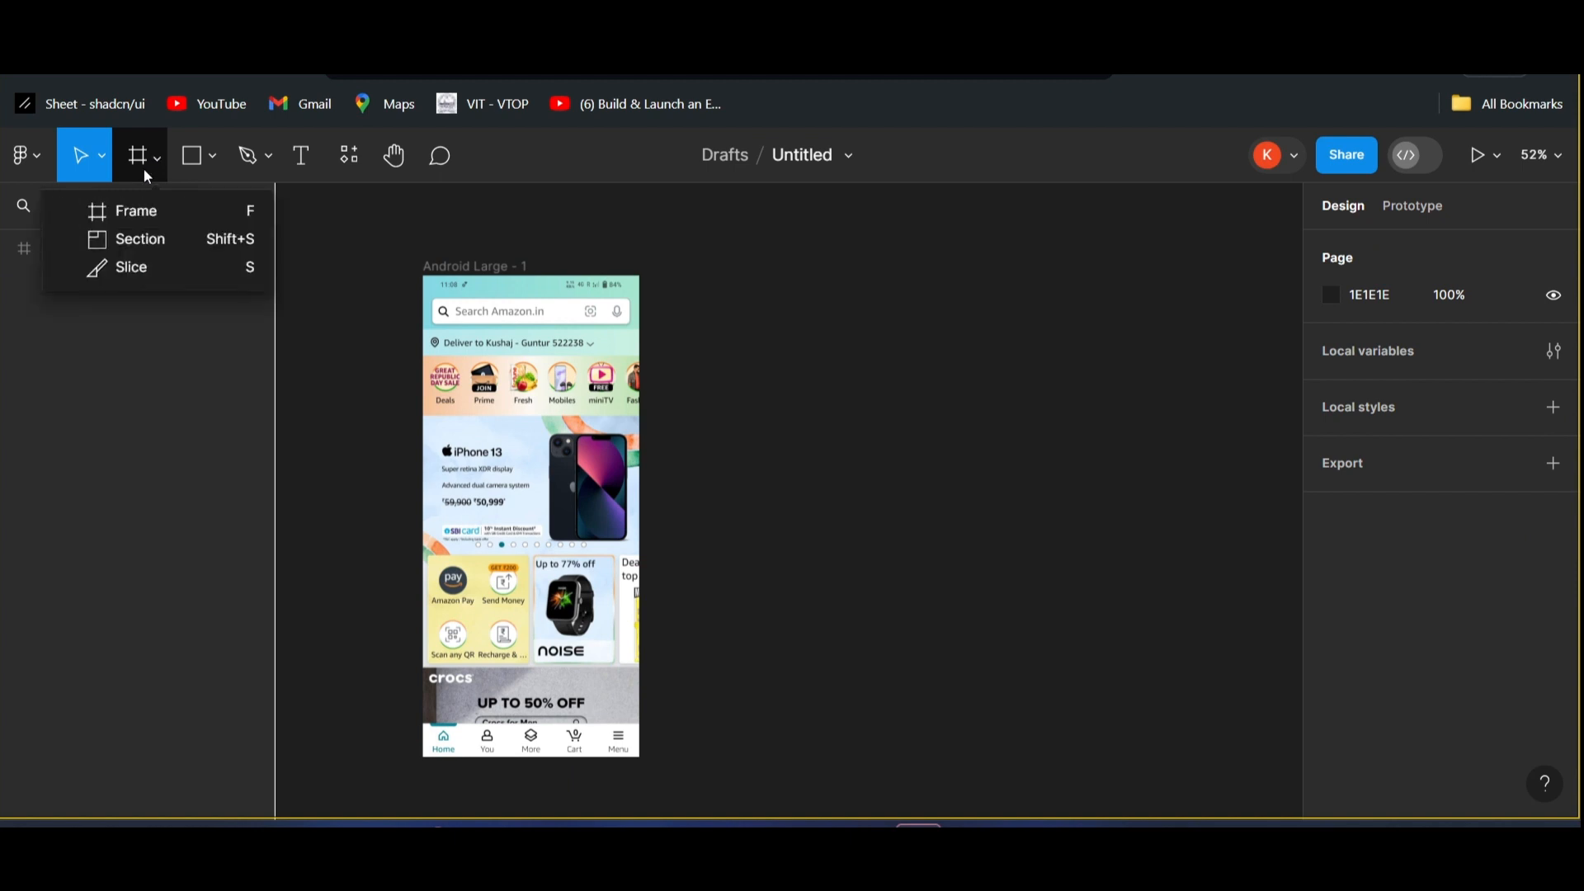
click(155, 216)
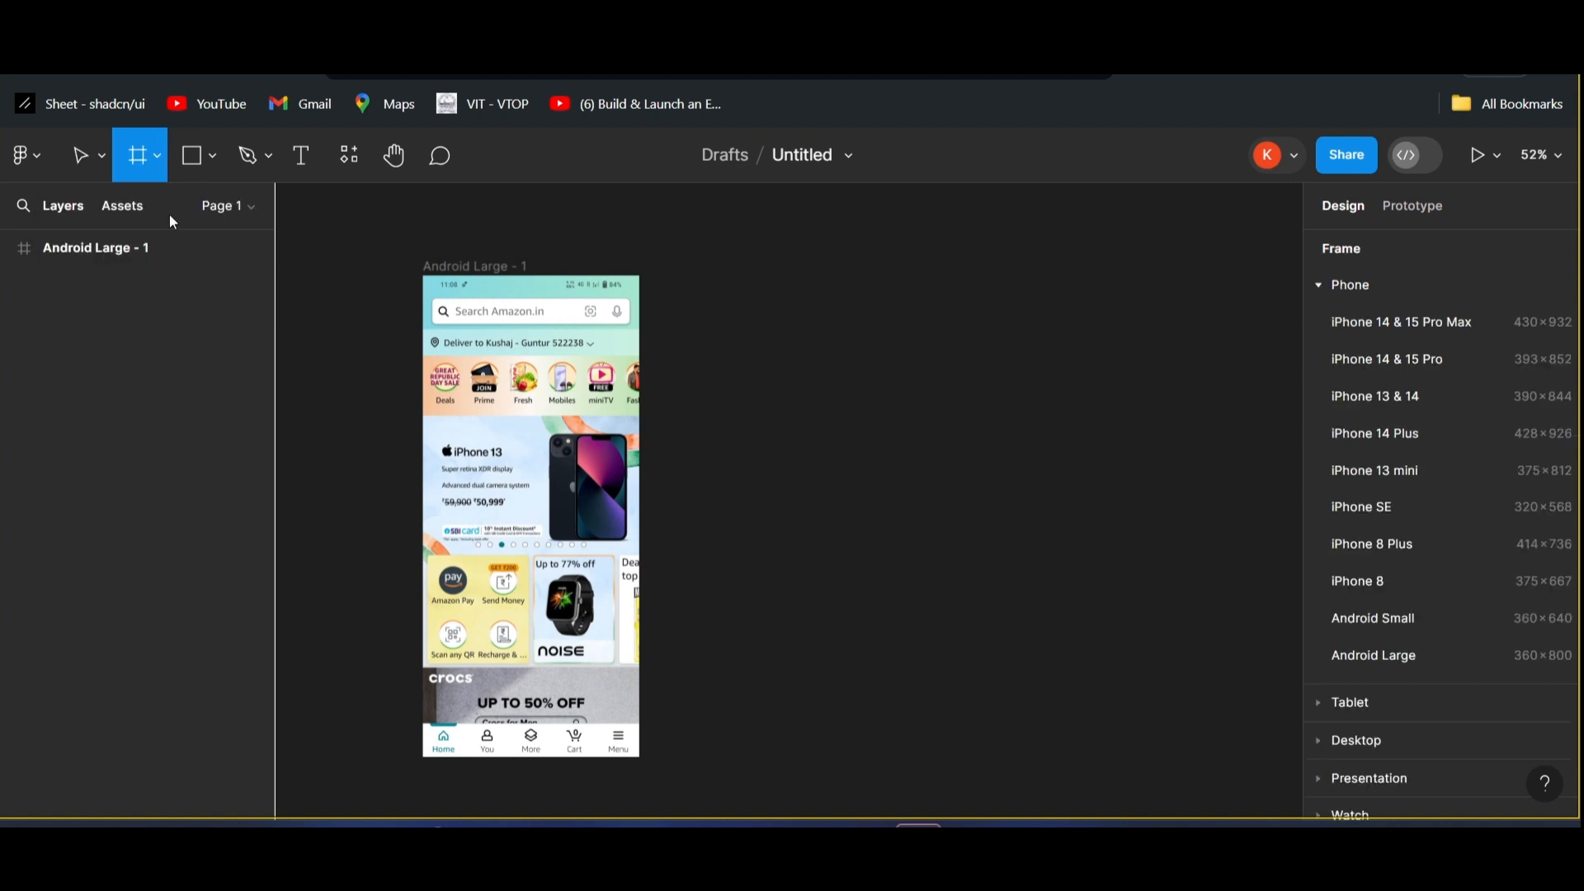
click(1393, 655)
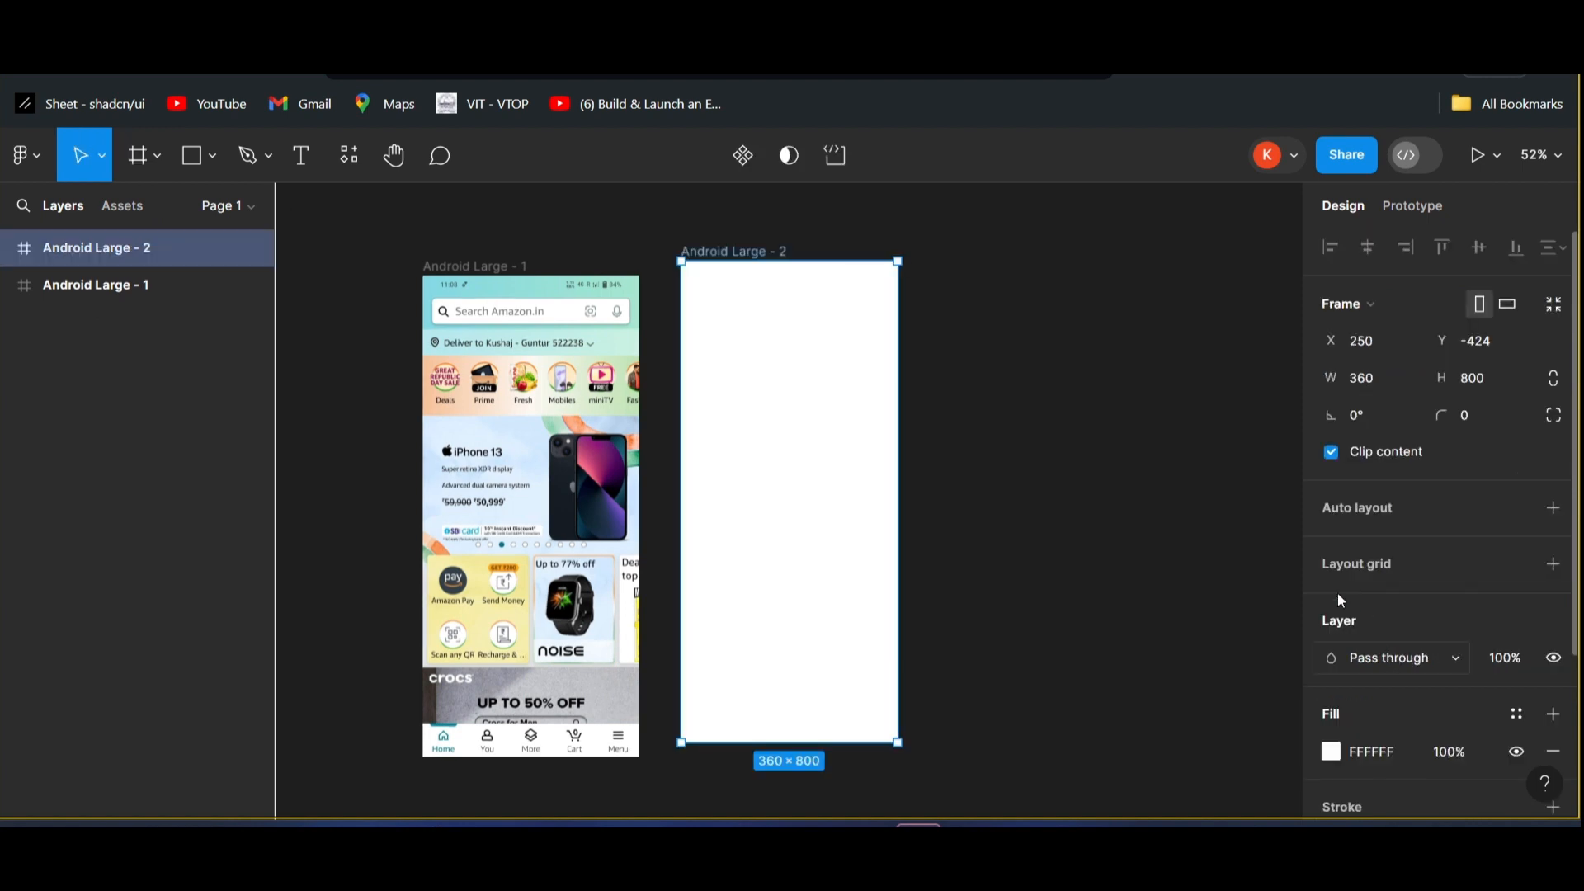
drag(760, 255, 922, 275)
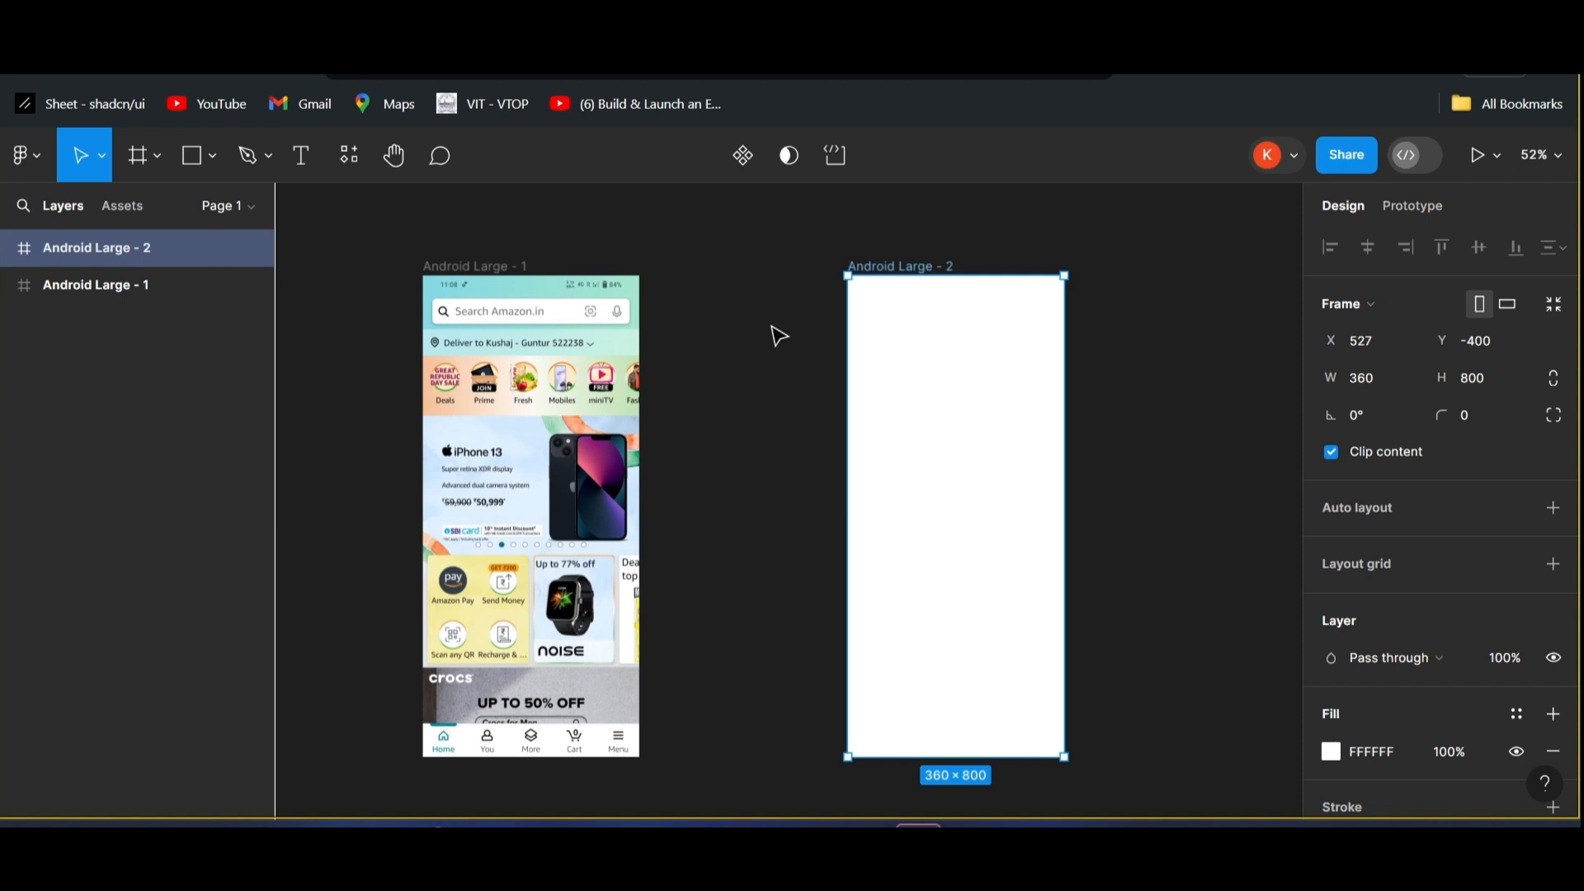
click(754, 347)
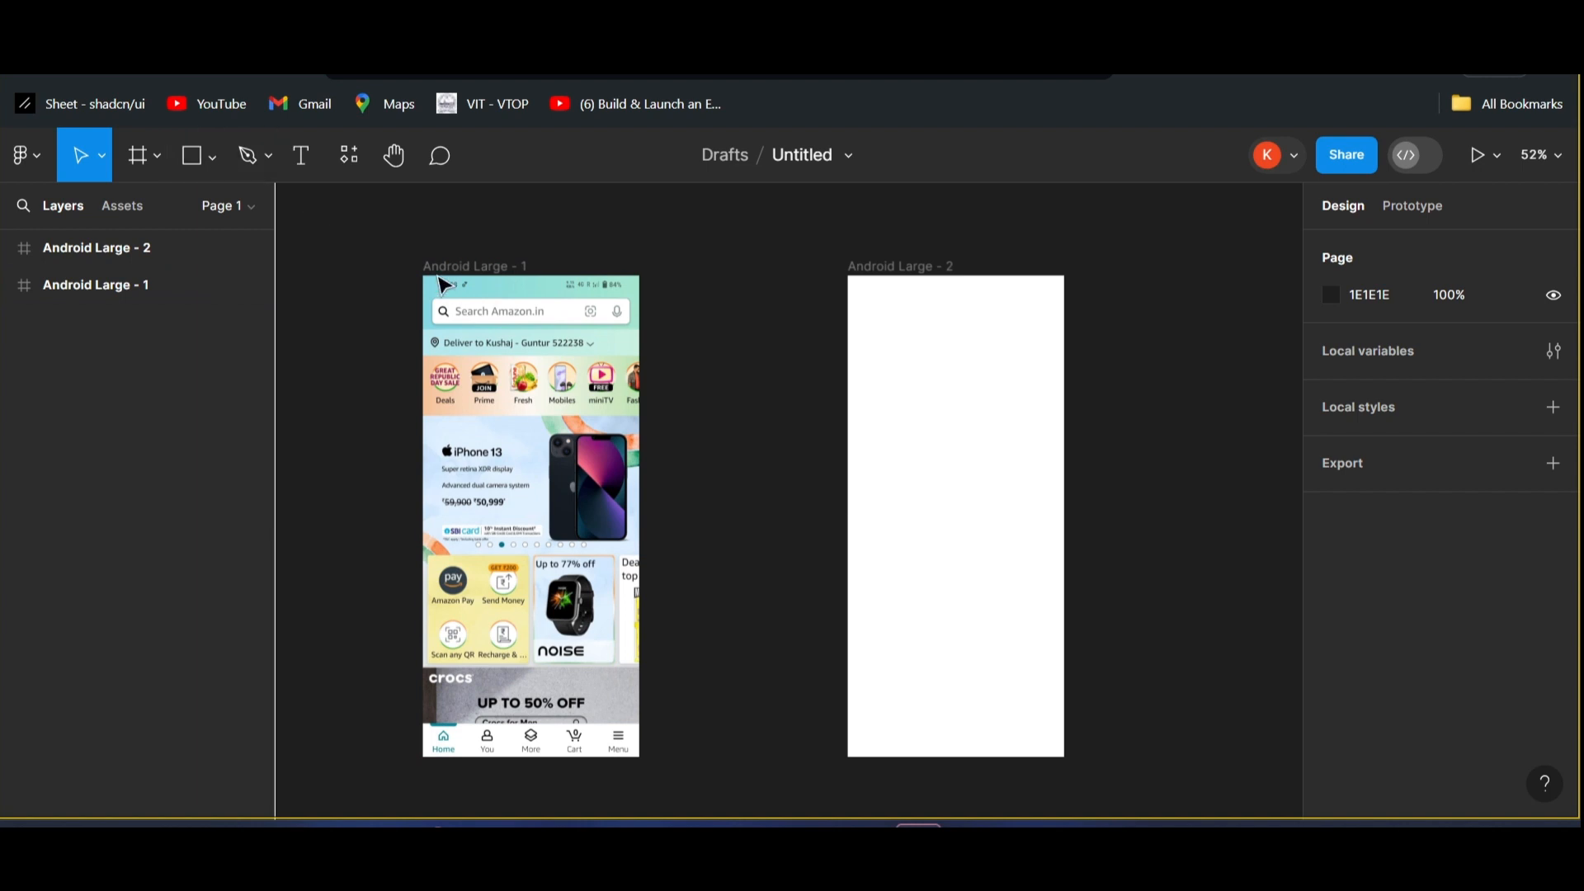
- Draw a 360 × 141 rectangle across the top of Android Large - 2, and move that frame closer to the reference at X 339
scroll(437, 284, up, 2)
scroll(437, 284, up, 4)
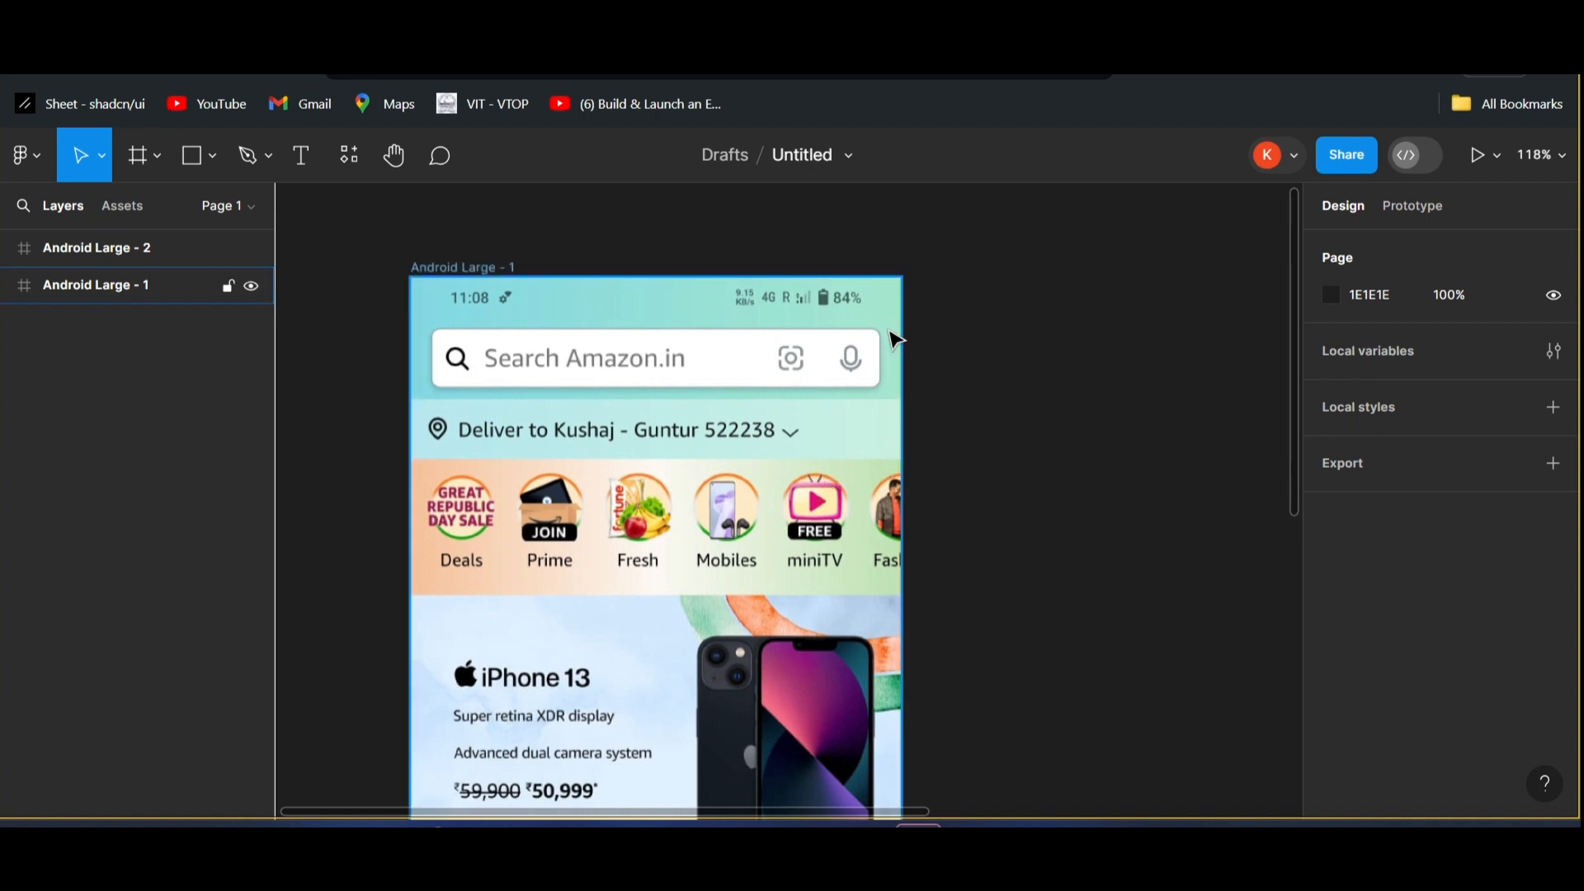
scroll(614, 377, down, 3)
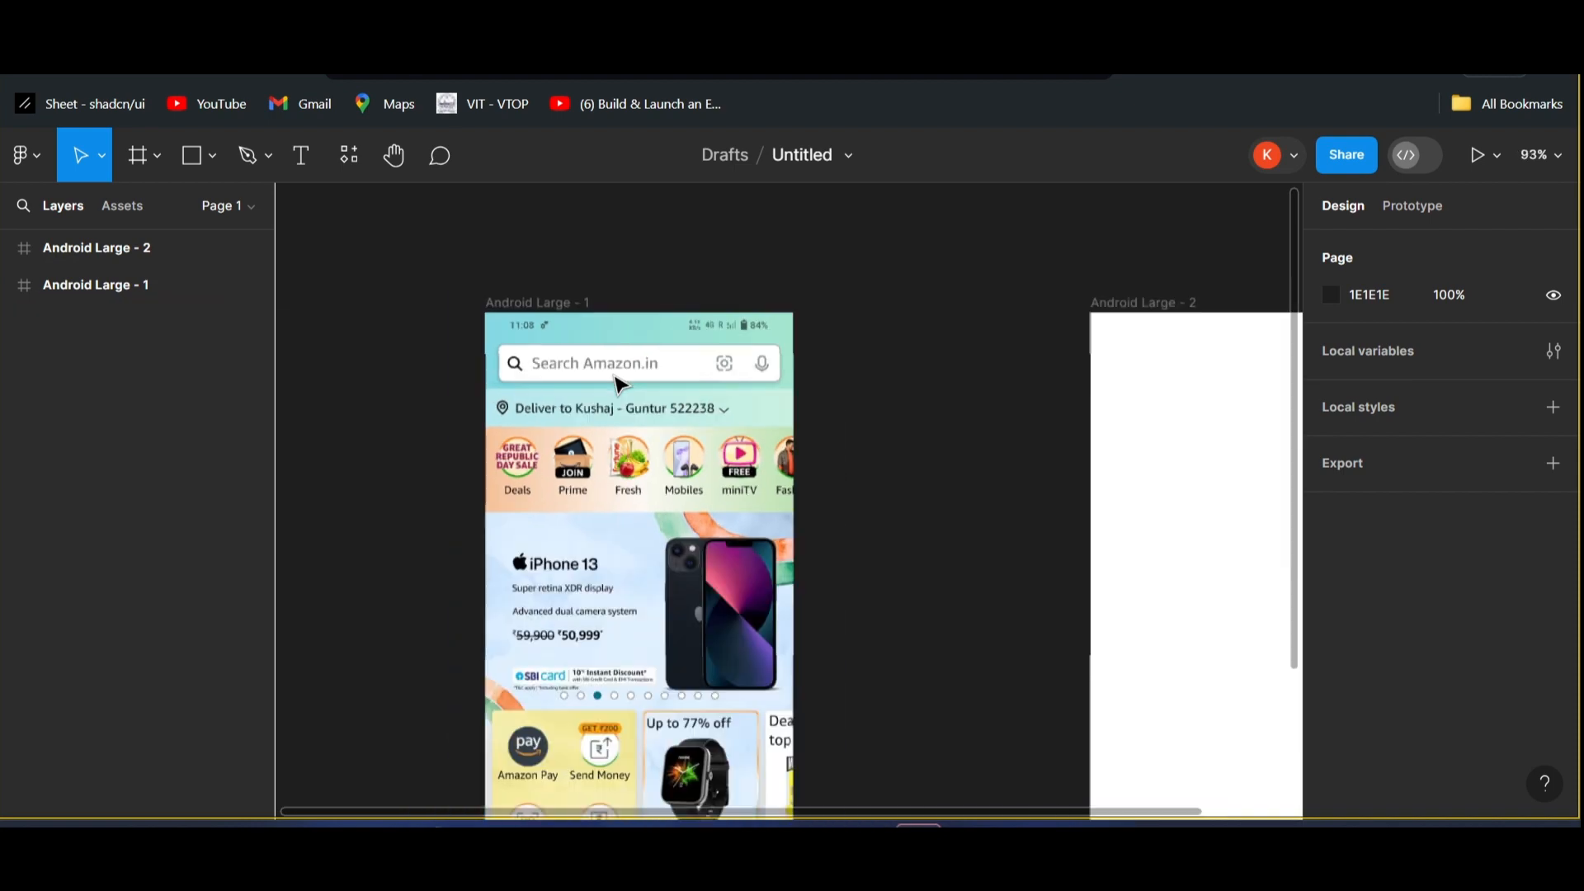
scroll(614, 376, right, 3)
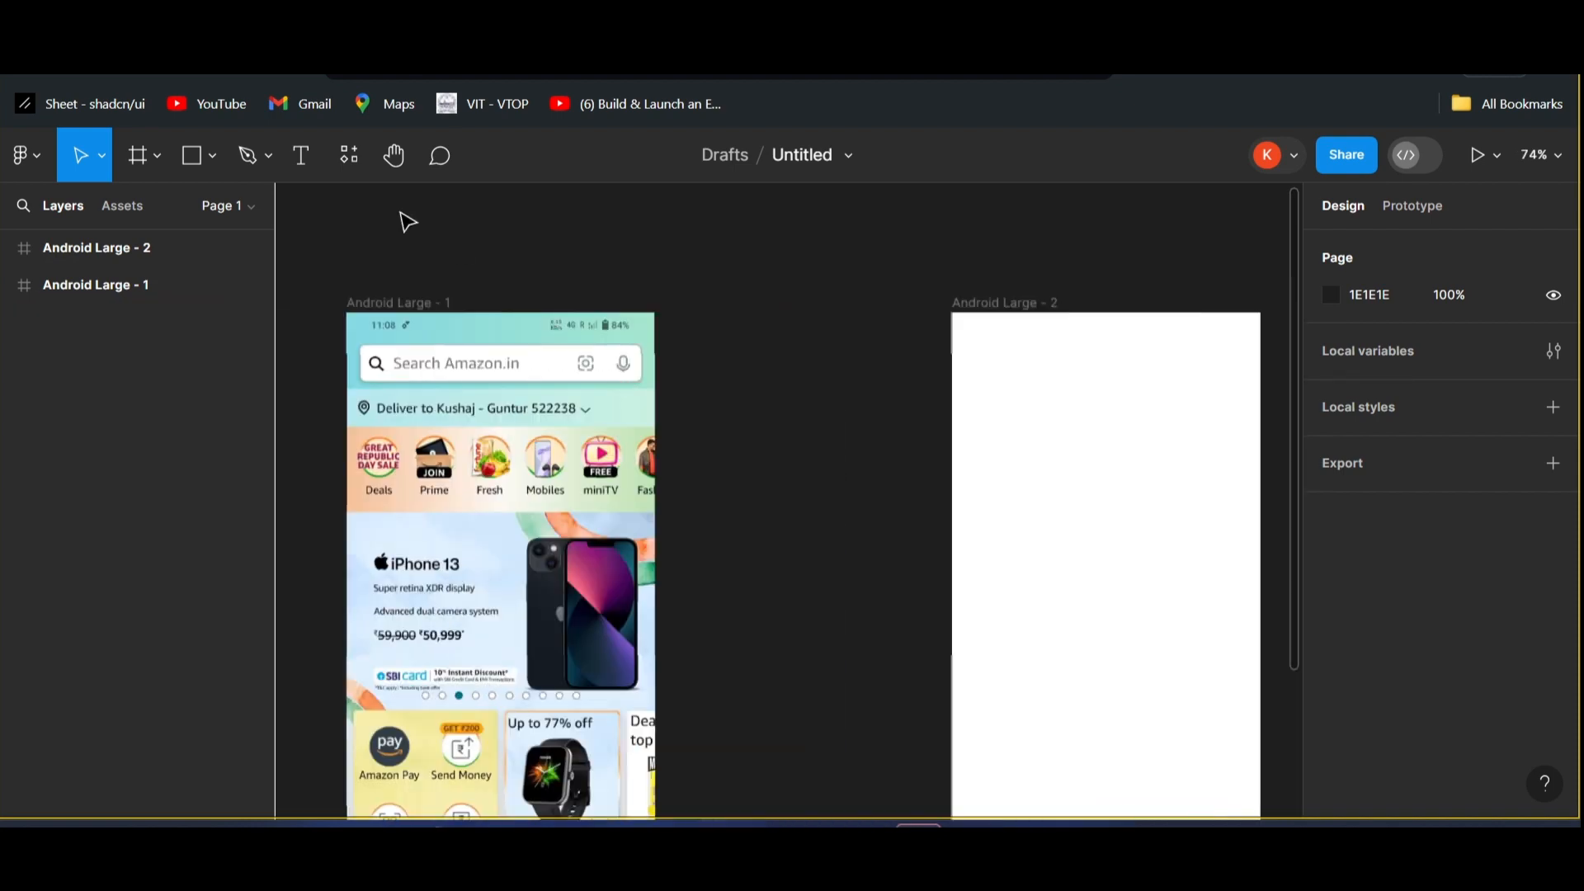
click(212, 157)
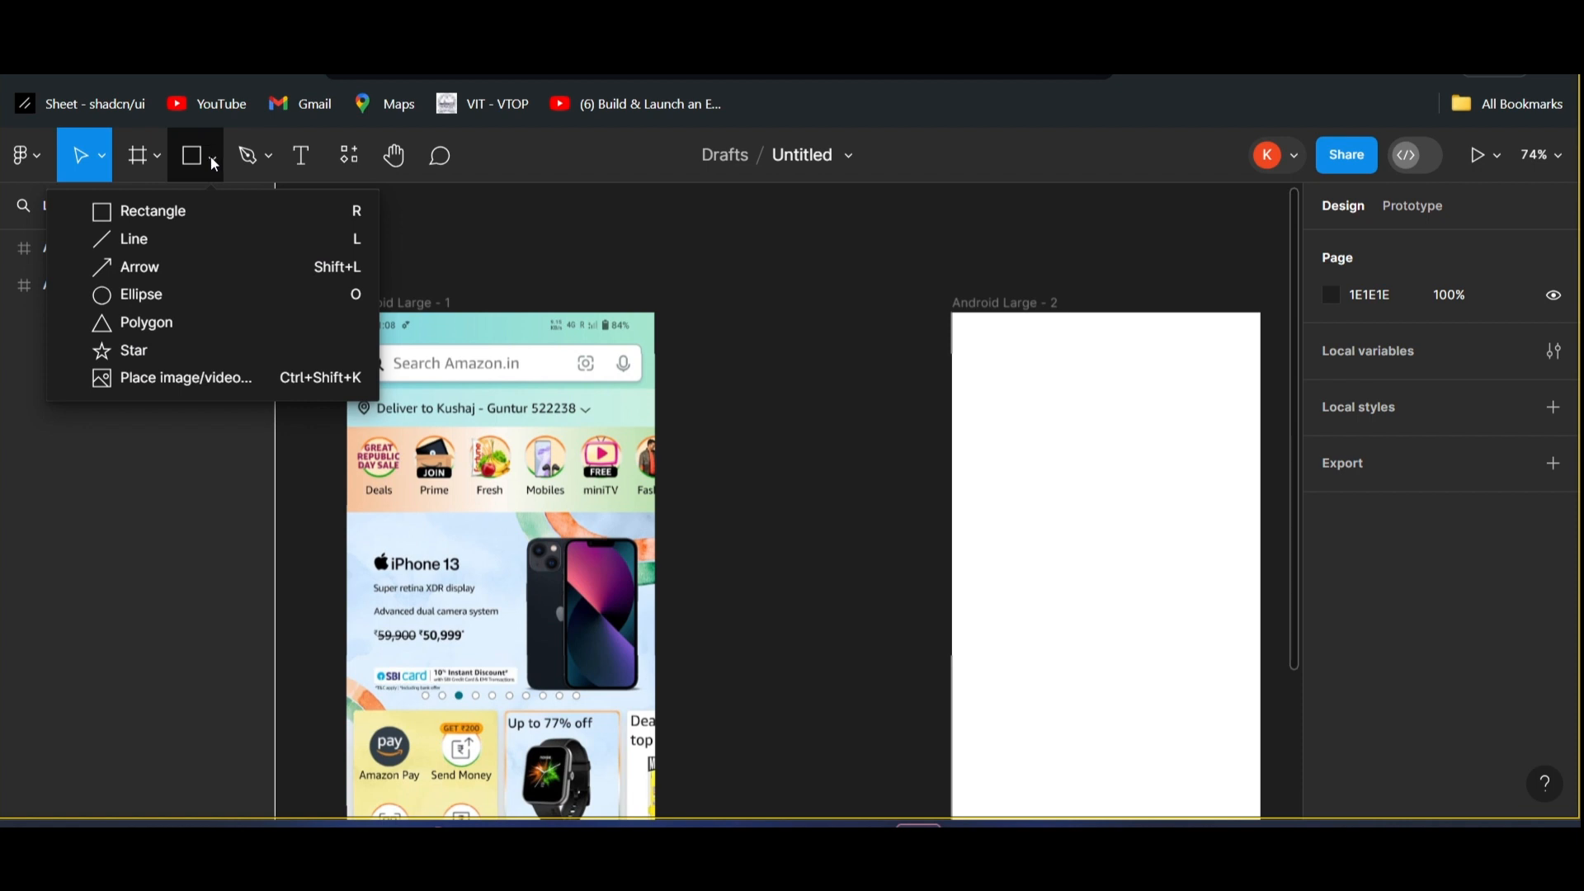
click(157, 214)
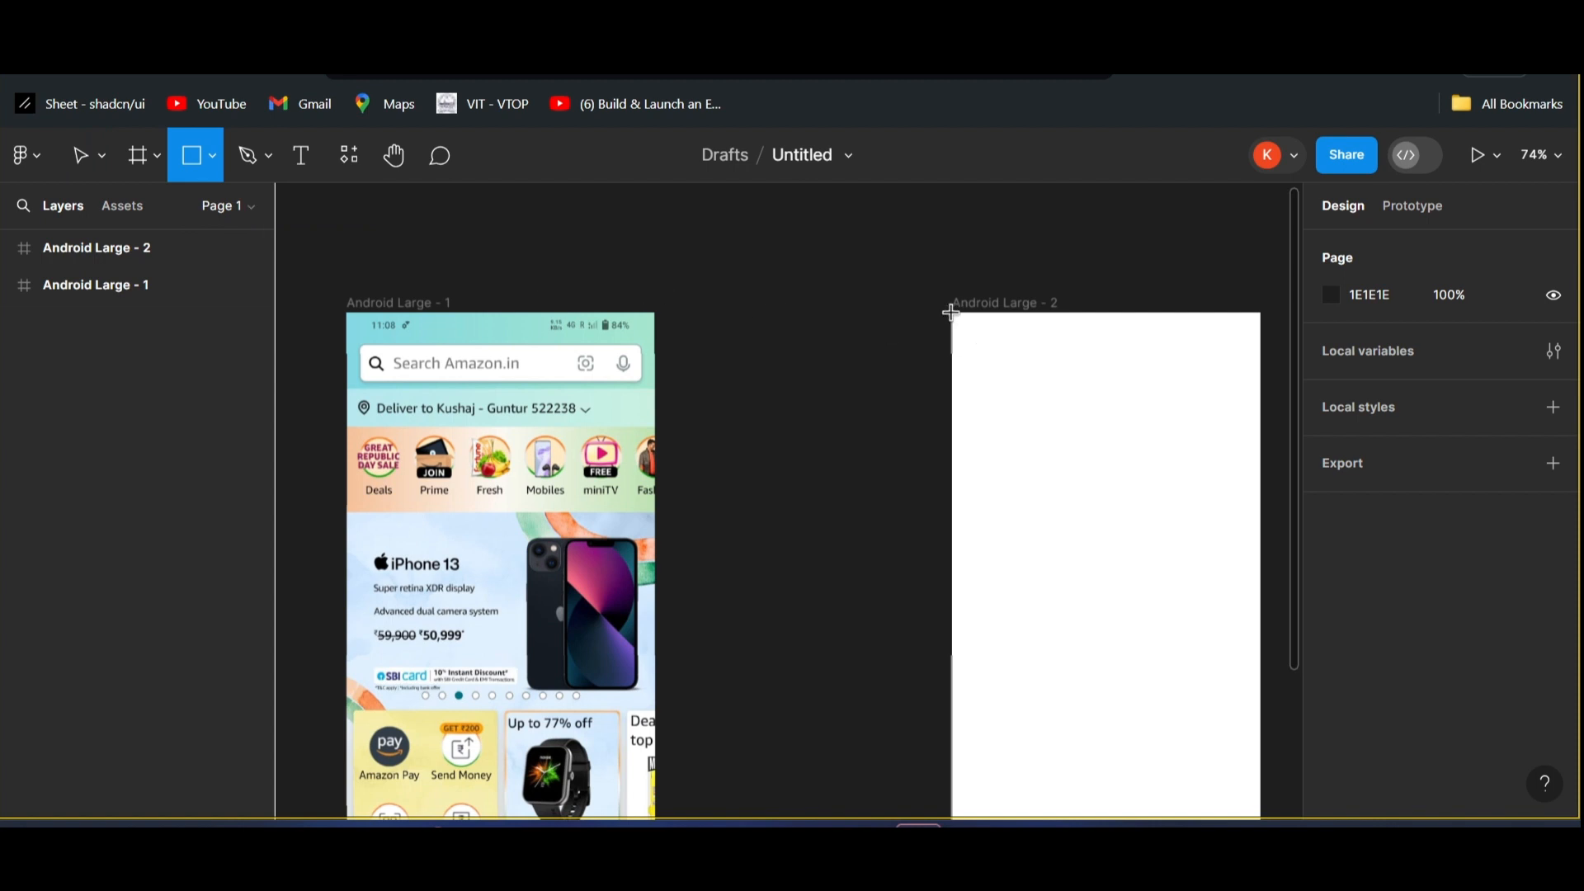
drag(952, 312, 963, 317)
drag(1205, 440, 1264, 434)
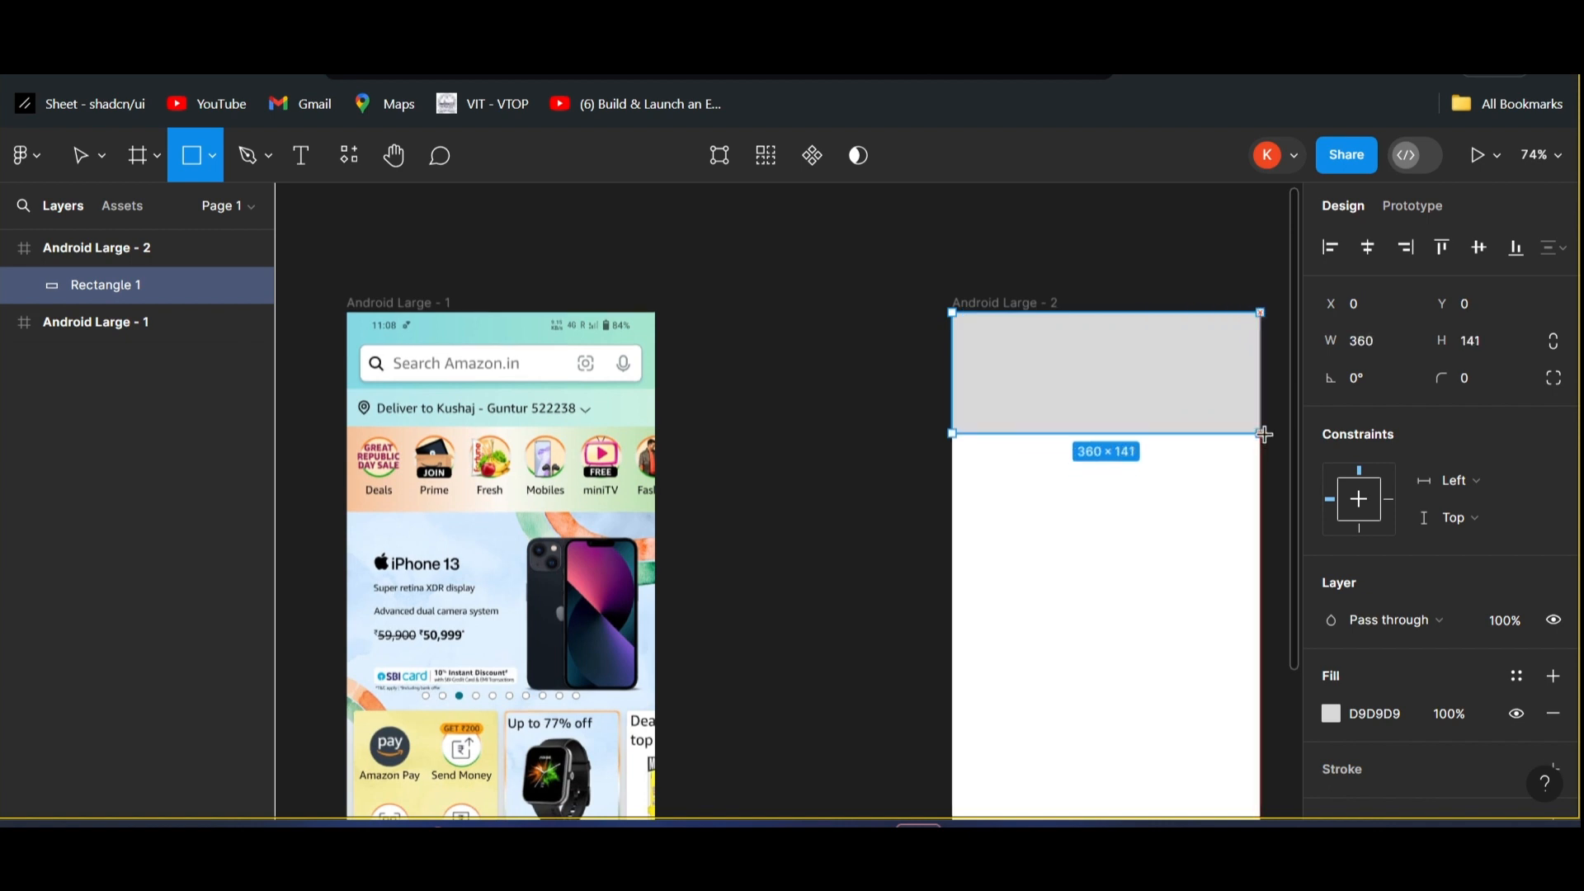
drag(1264, 434, 1264, 434)
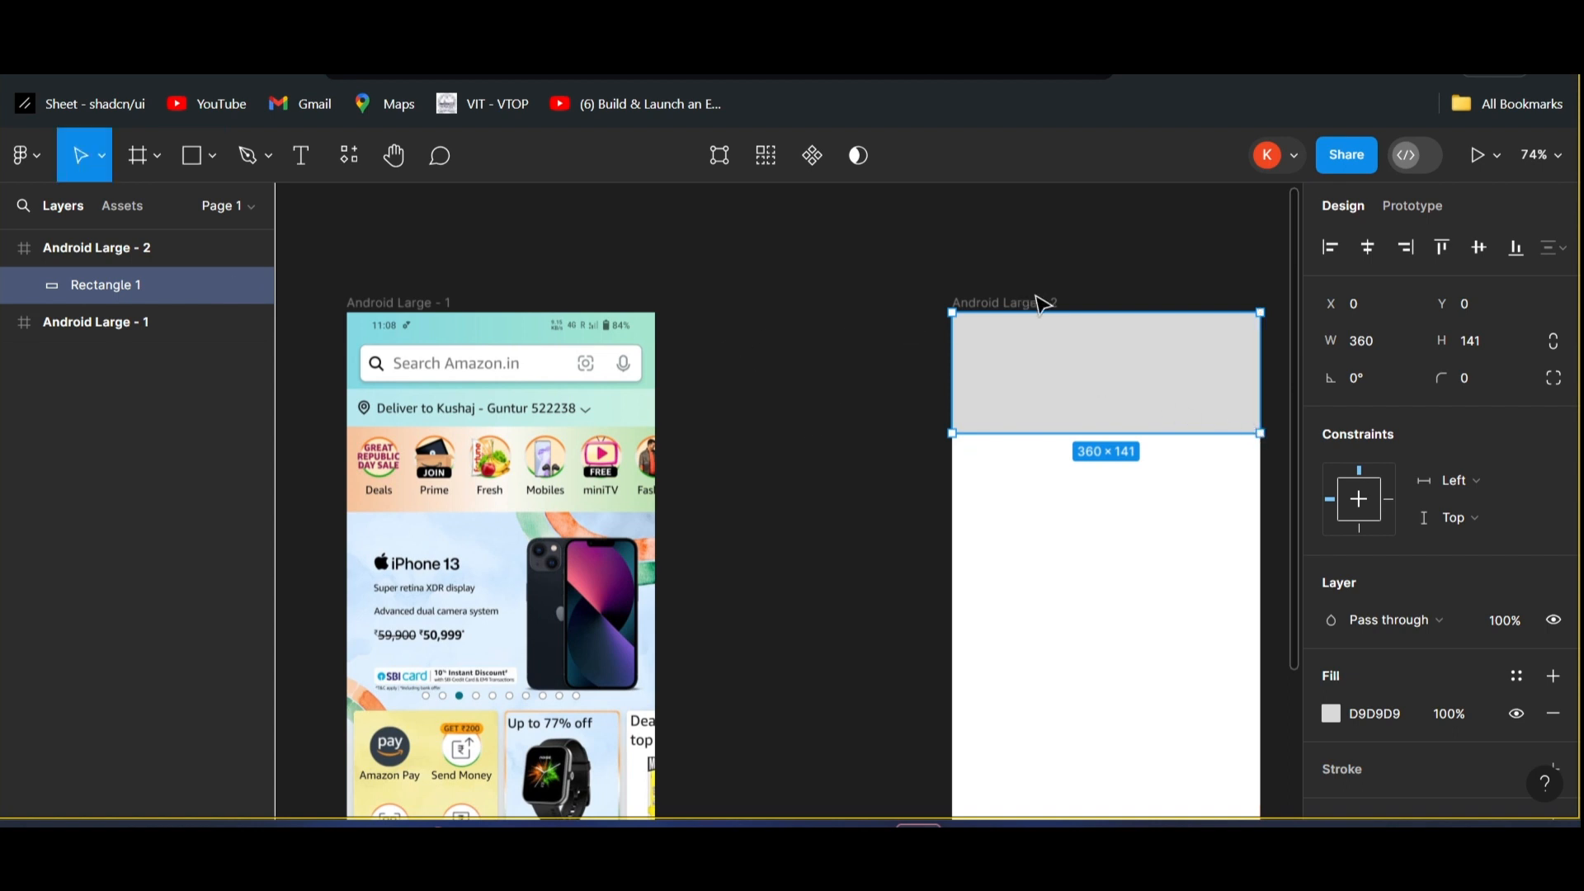
drag(1037, 312, 879, 312)
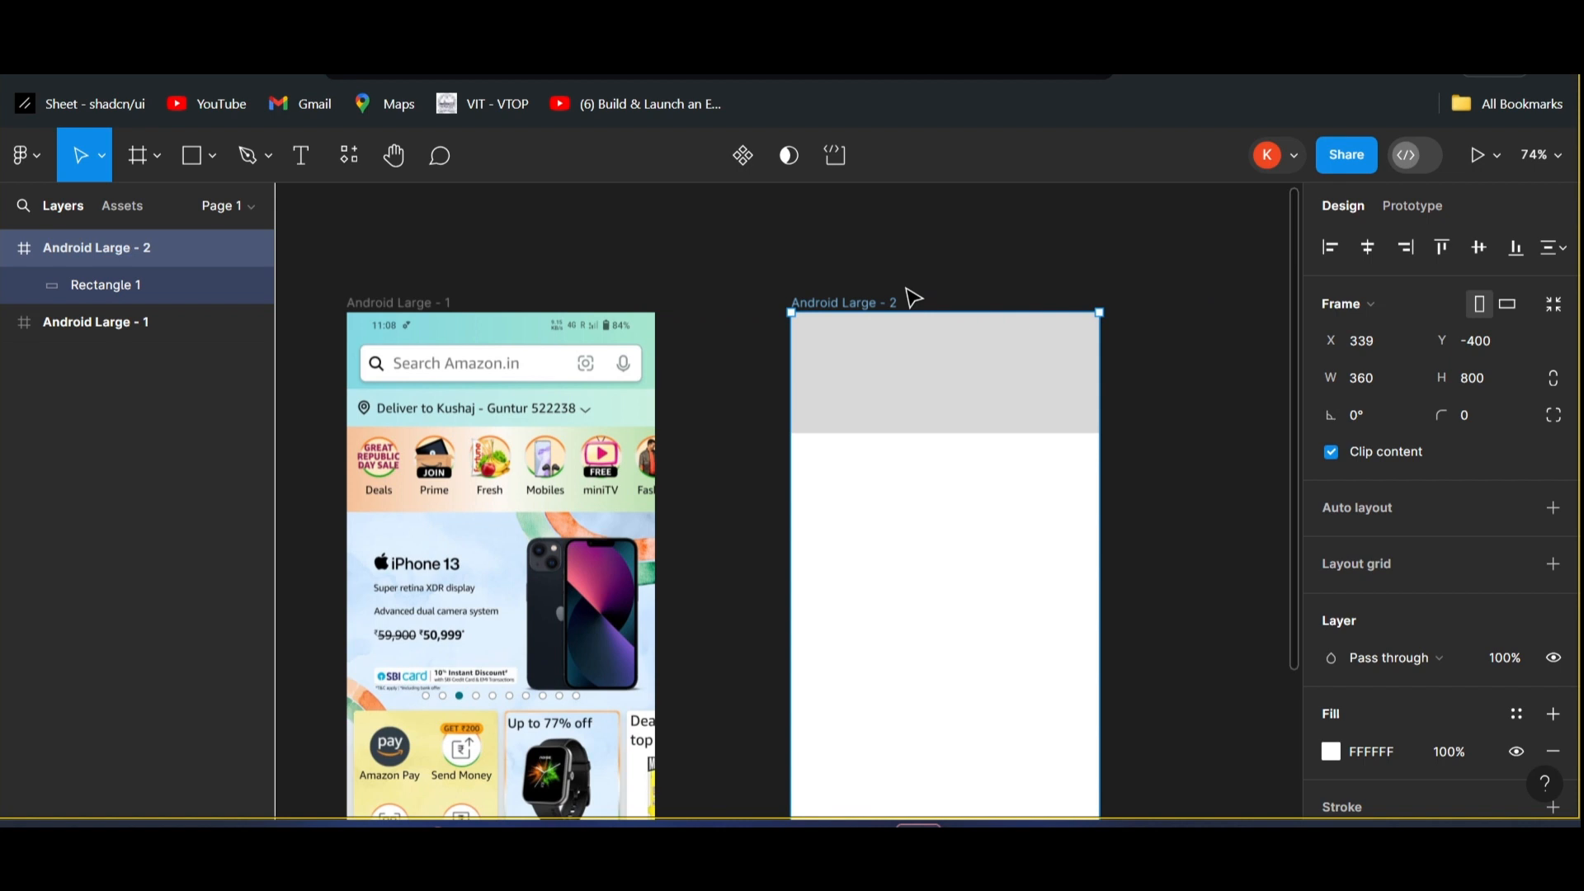
- Change the fill of the header rectangle in Android Large - 2 from solid to a linear gradient
click(937, 347)
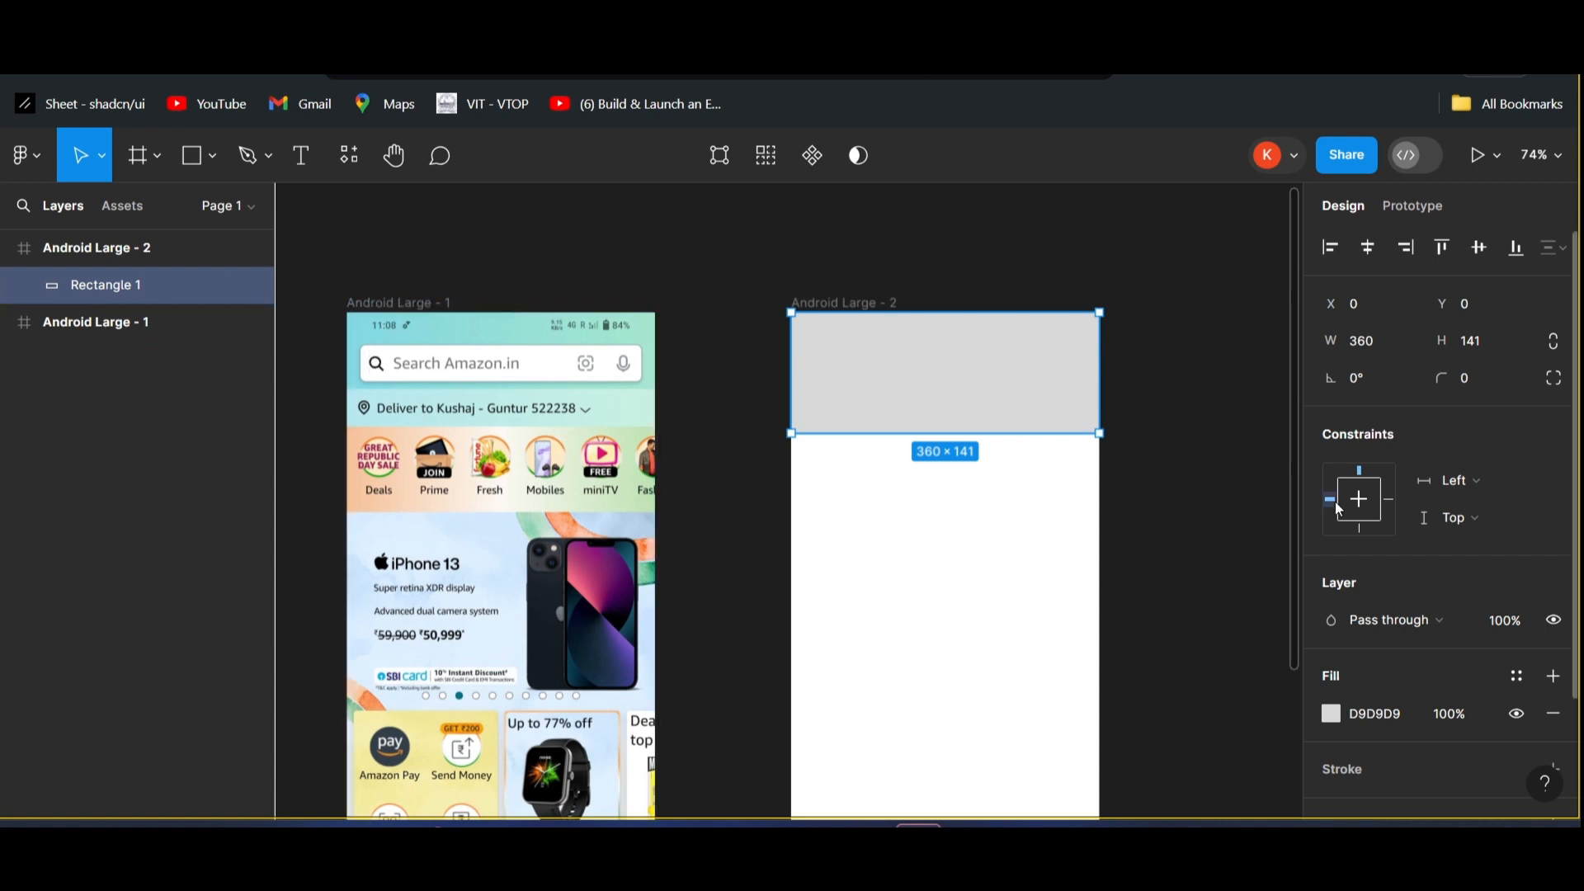
click(1332, 715)
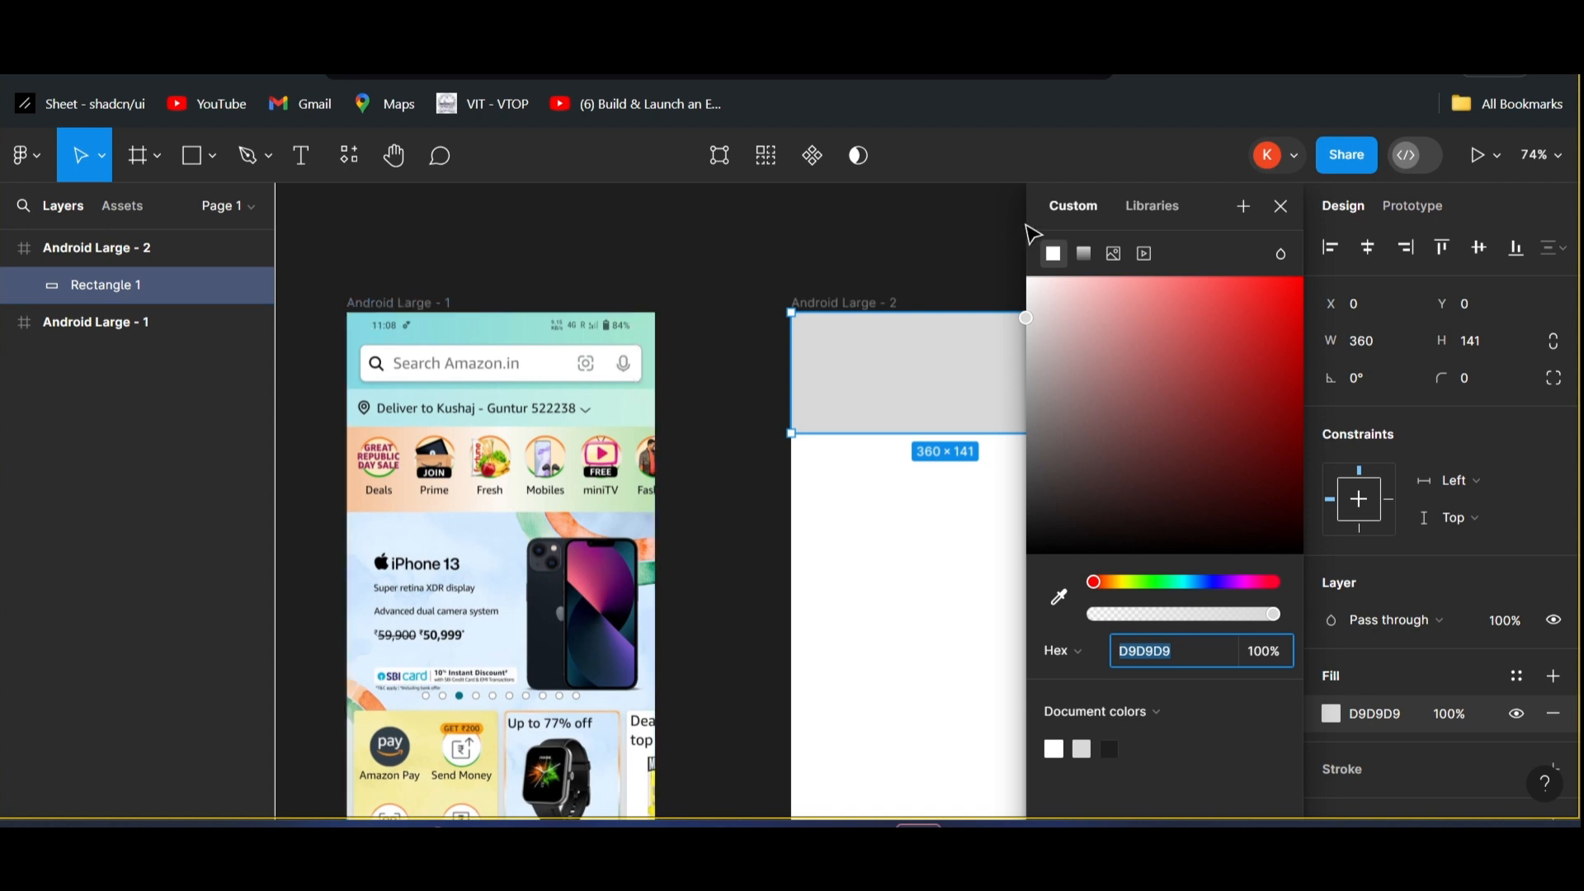
click(1084, 256)
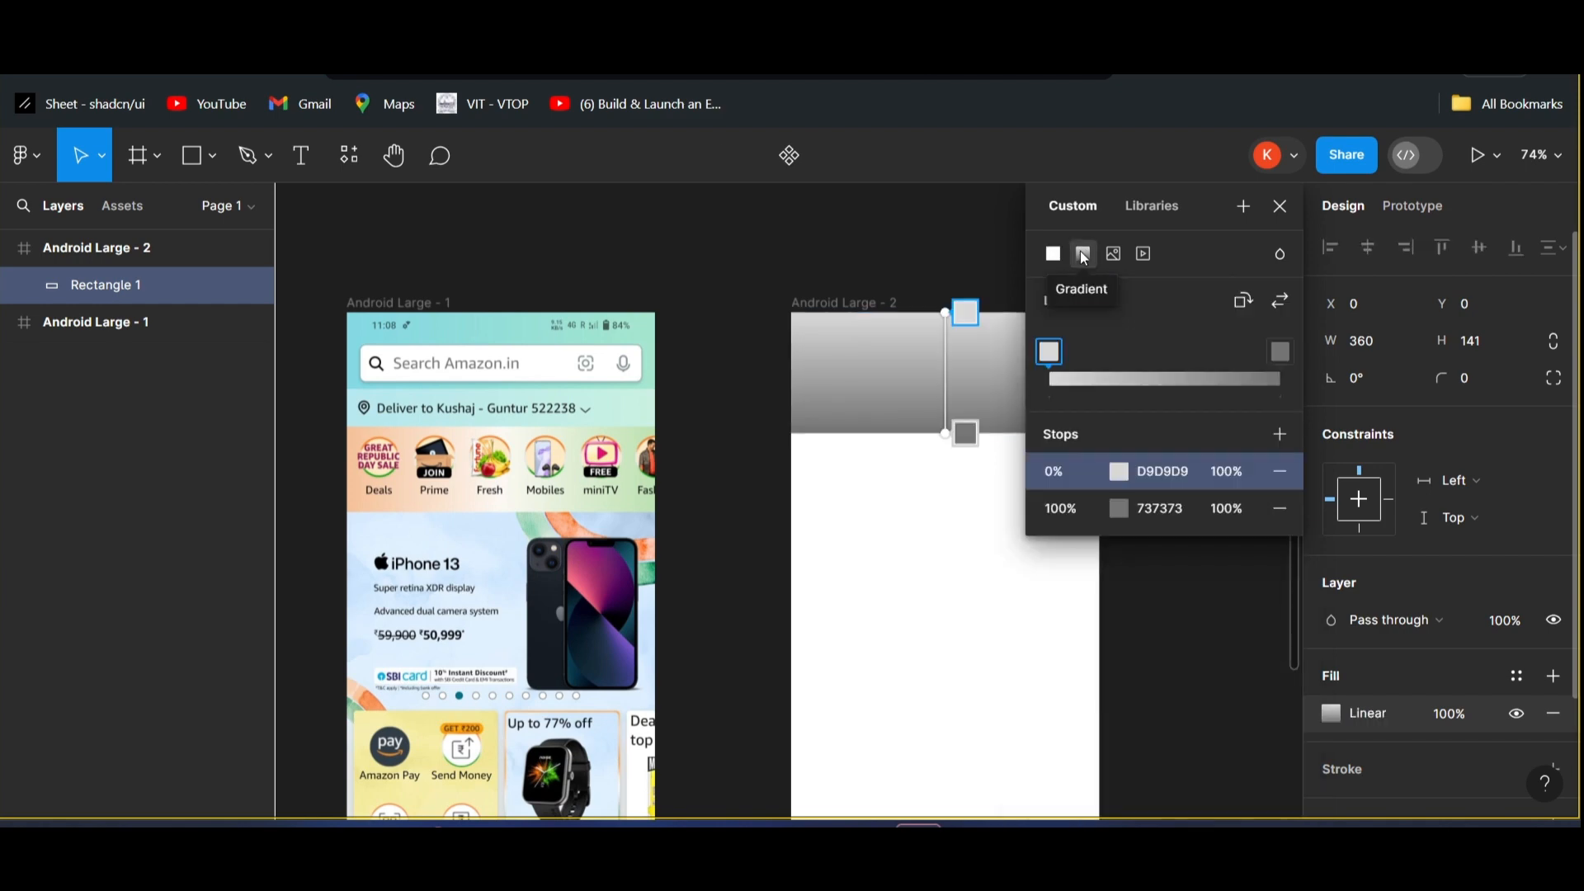
- Reorient the rectangle's gradient to run horizontally at mid-height, from its left edge to its right edge
scroll(864, 329, right, 3)
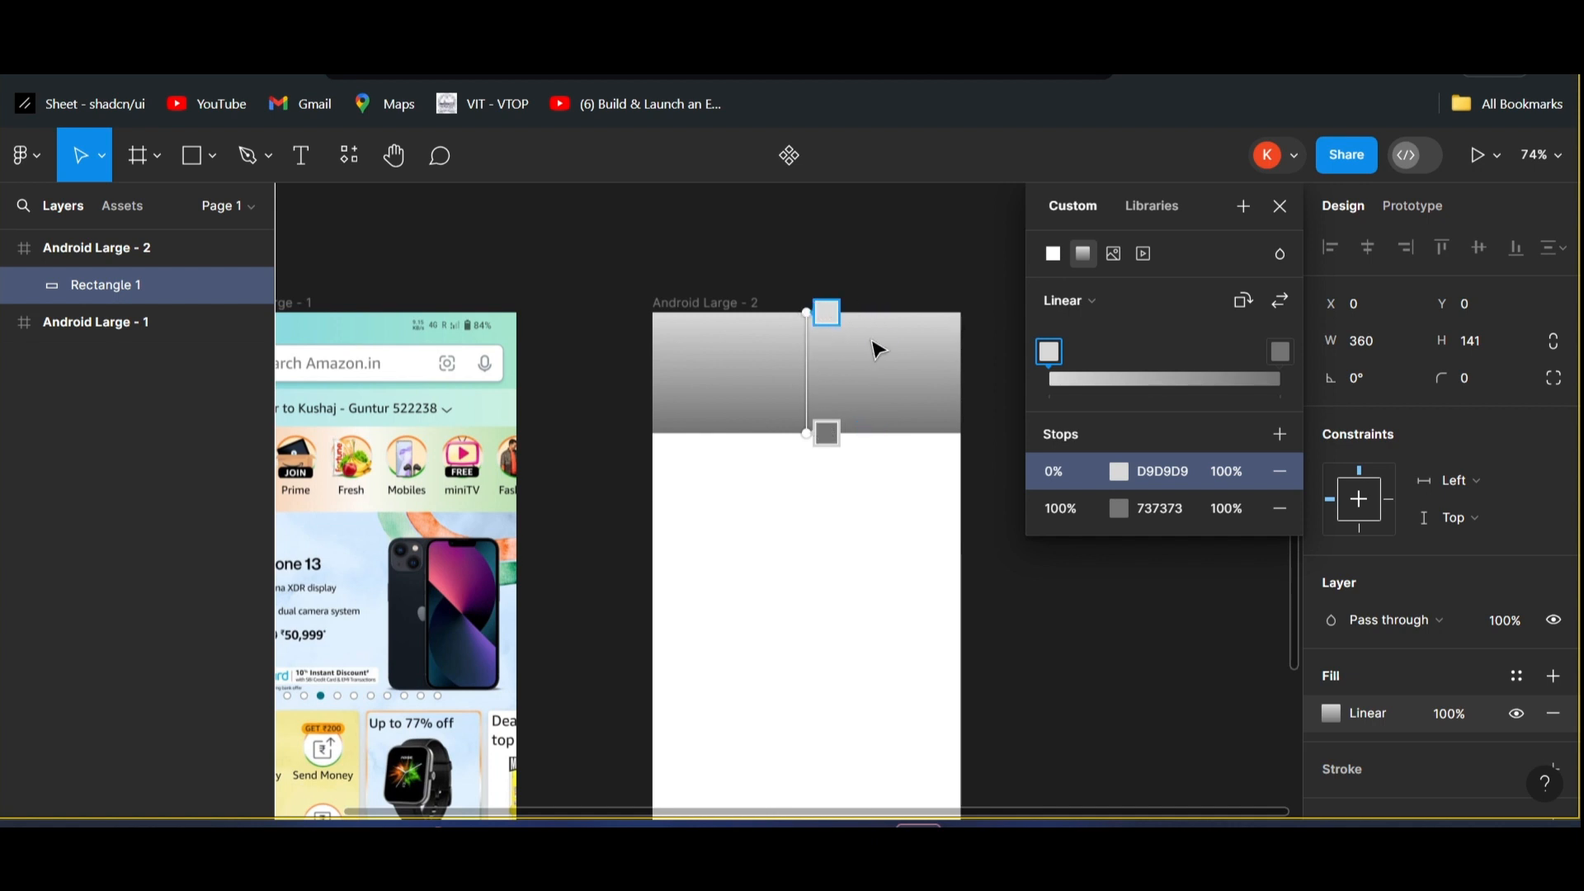
scroll(874, 348, left, 3)
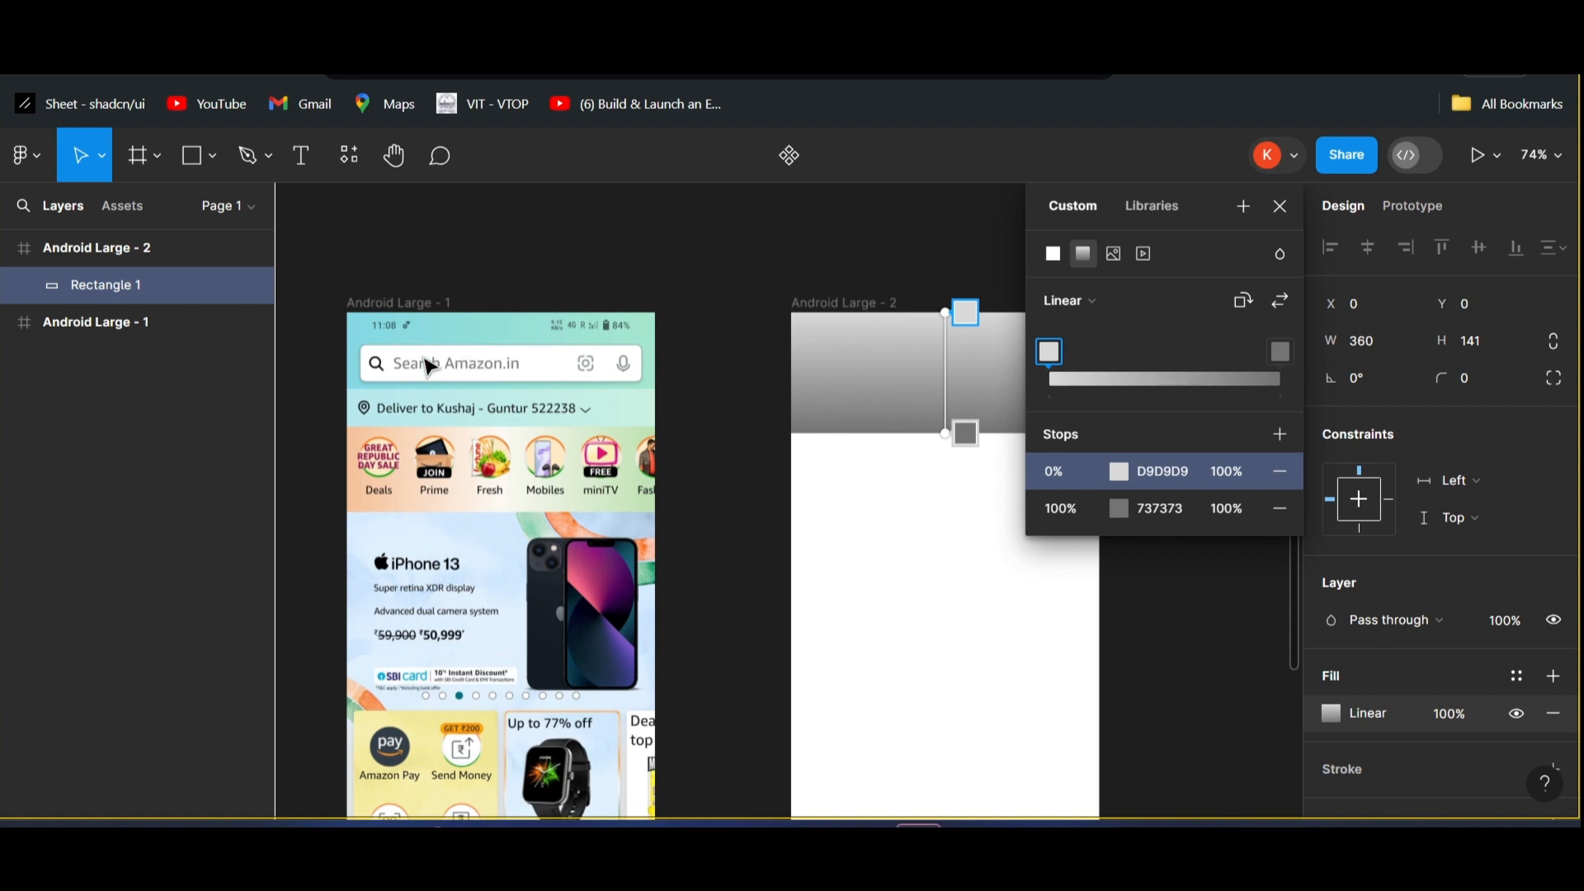
scroll(668, 371, right, 3)
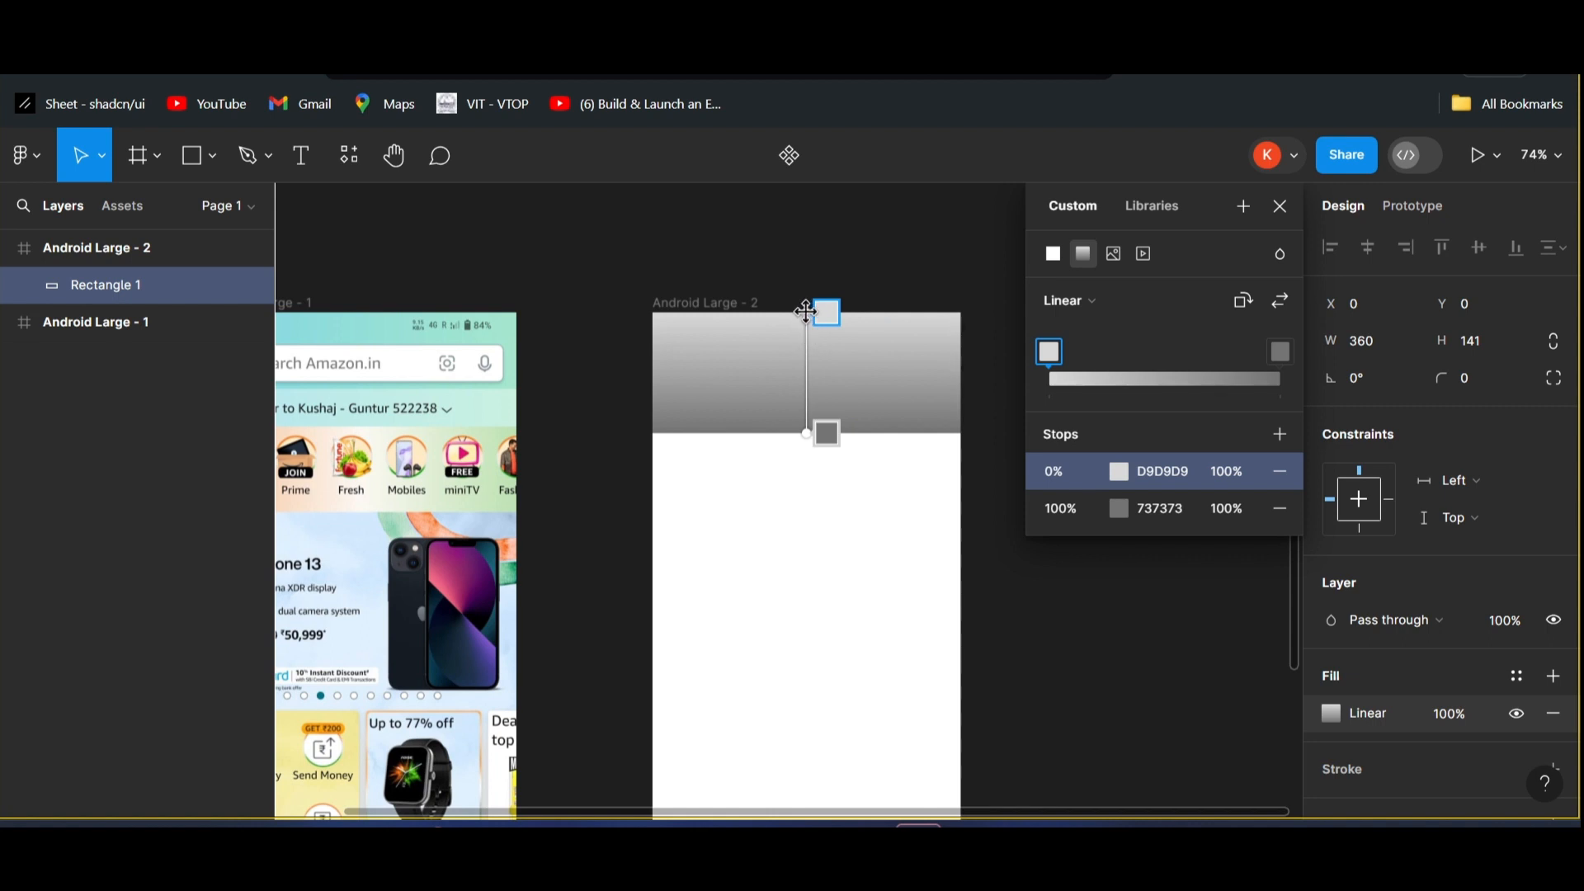
drag(806, 311, 653, 373)
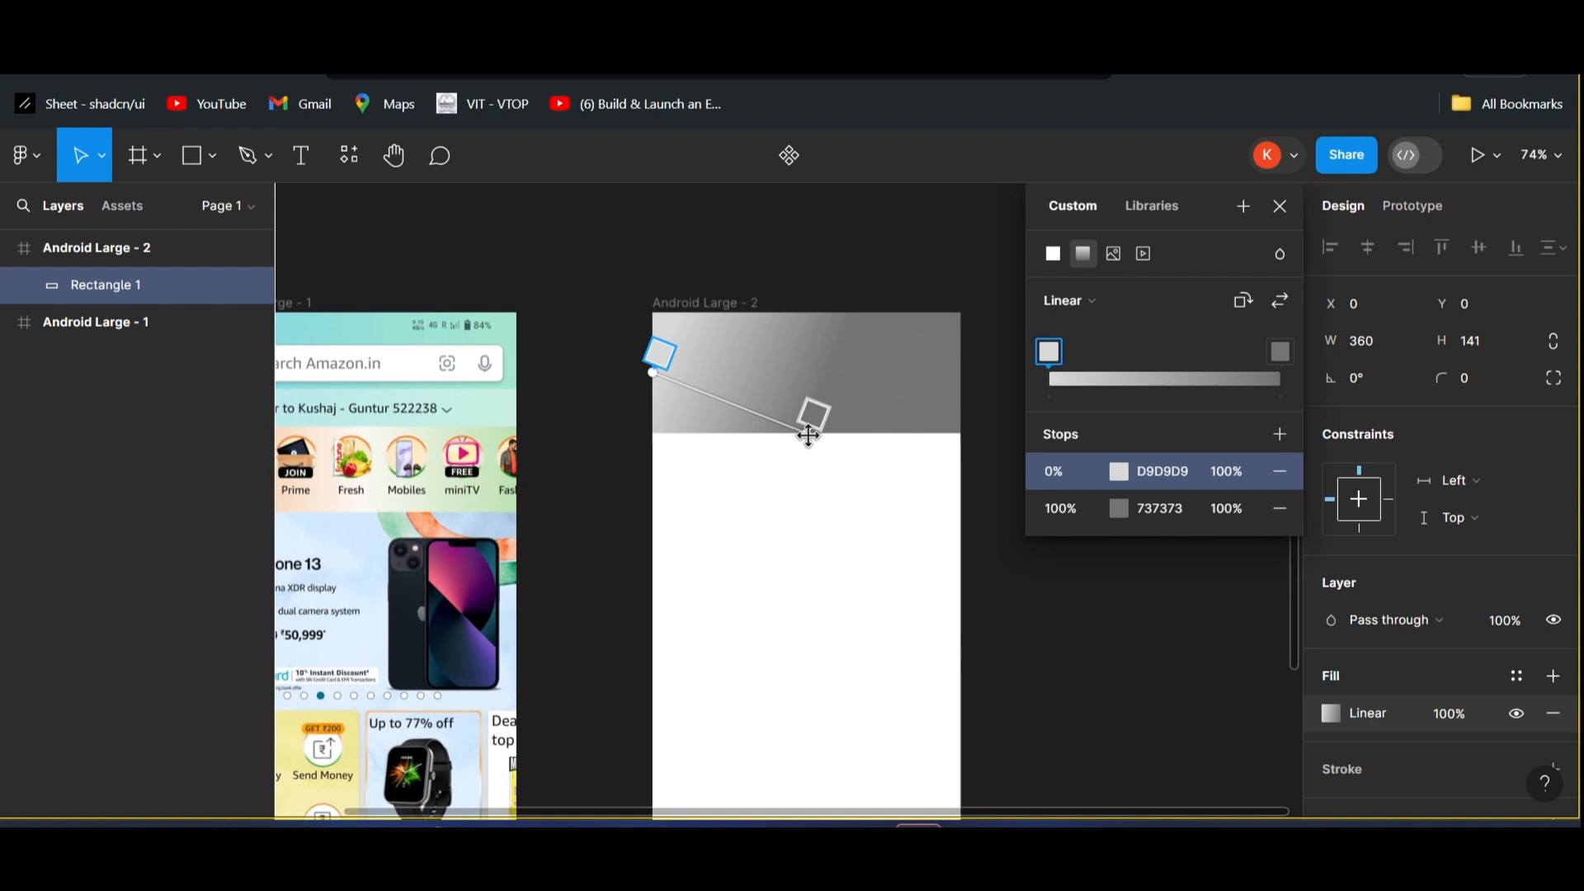
drag(808, 435, 962, 373)
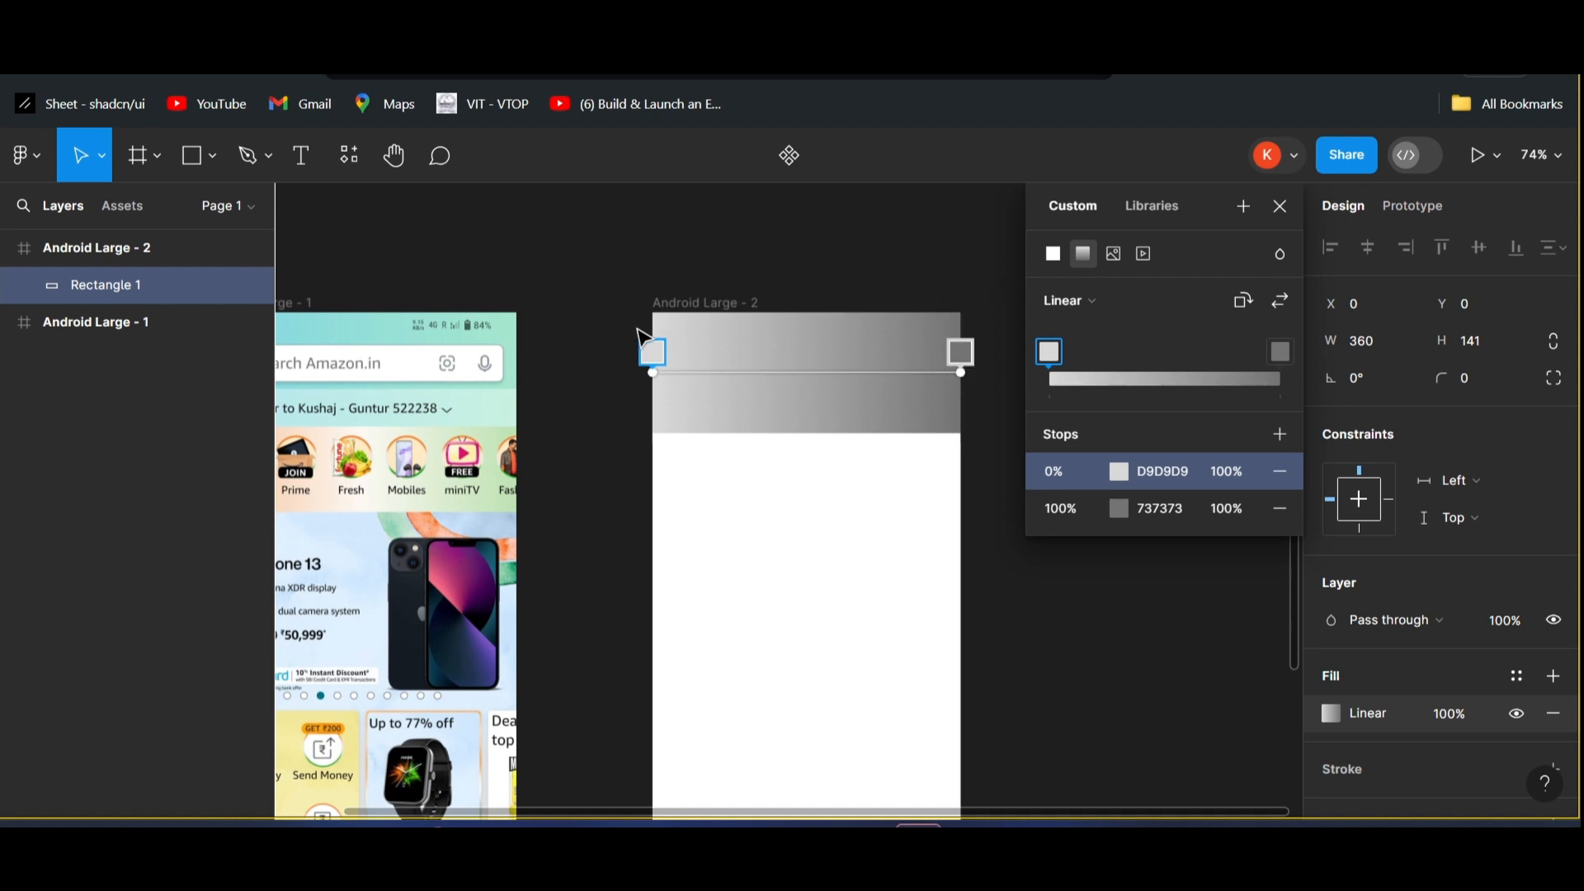
- Set the header gradient's 0% stop to 84D8E3 by sampling the left edge of the reference screenshot's header
scroll(378, 275, left, 3)
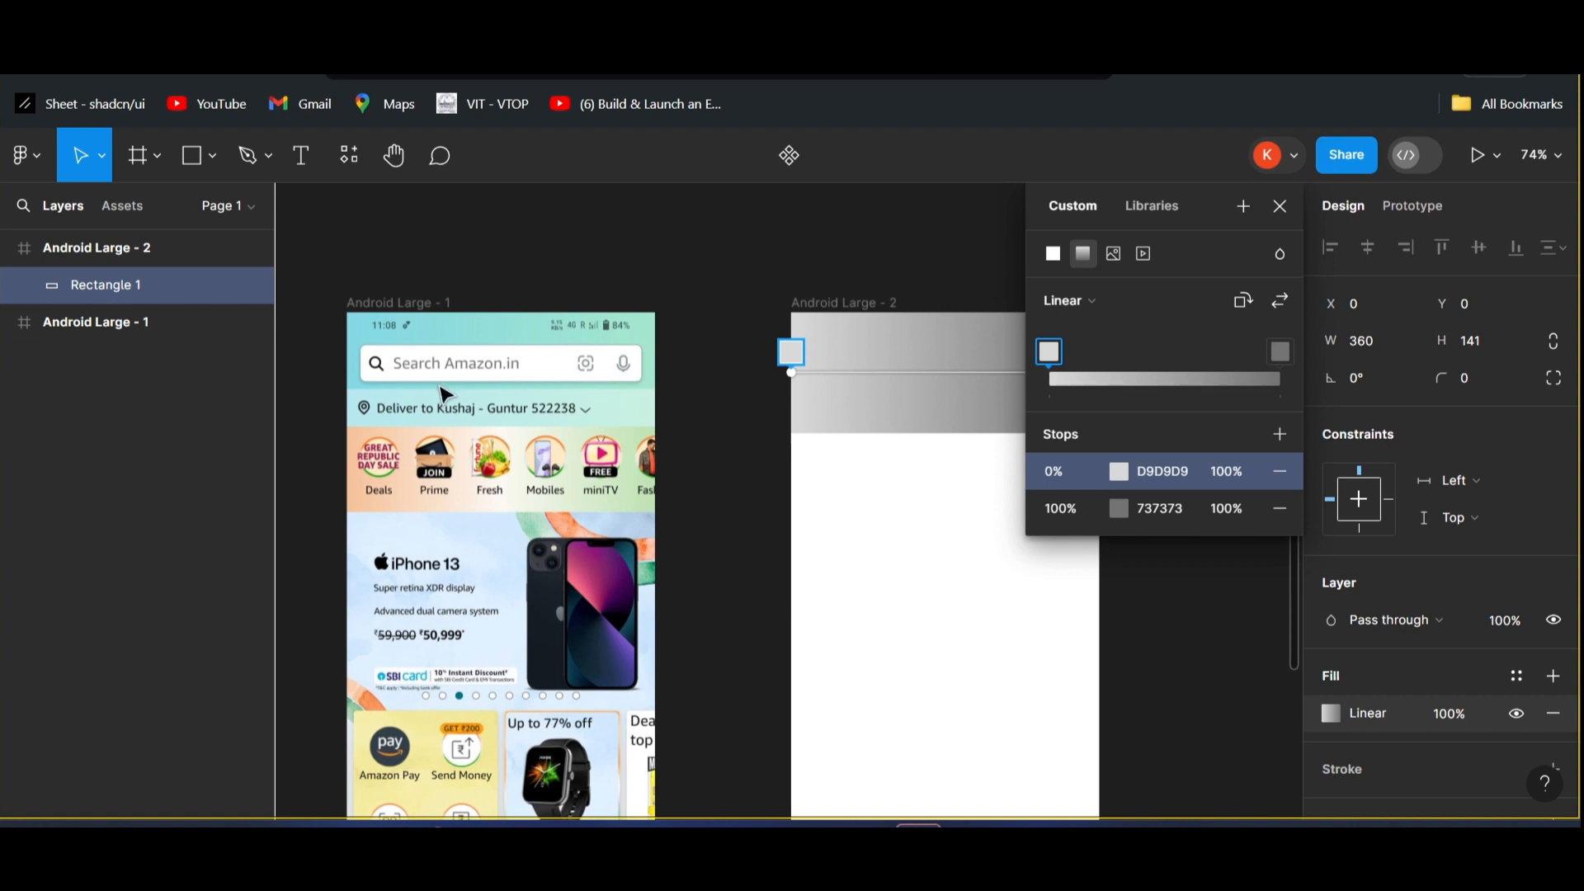
scroll(795, 361, right, 3)
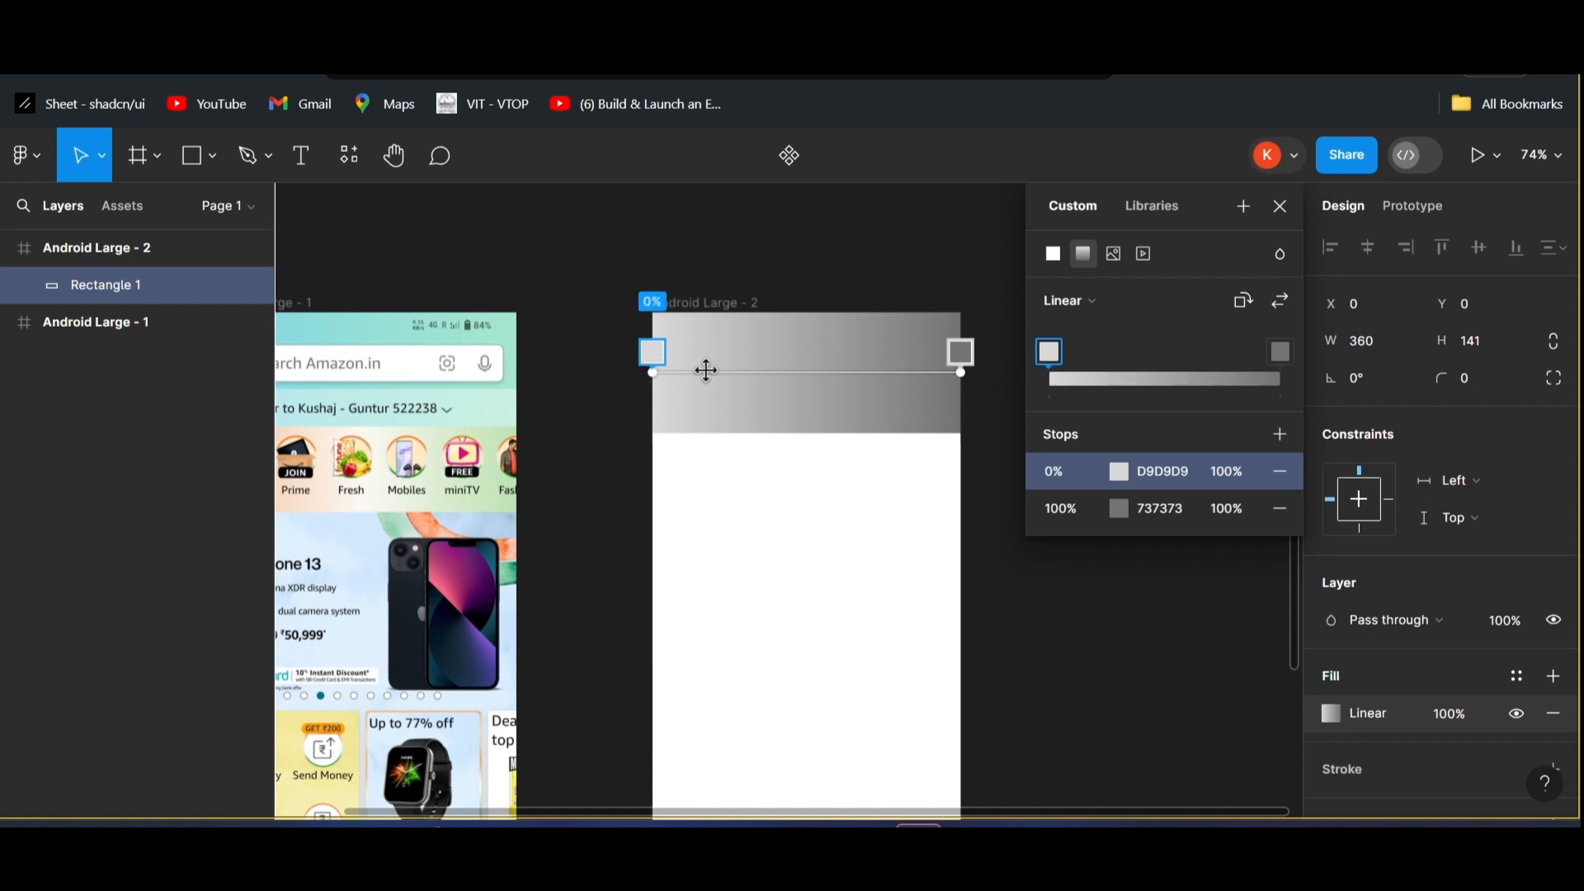
click(1121, 472)
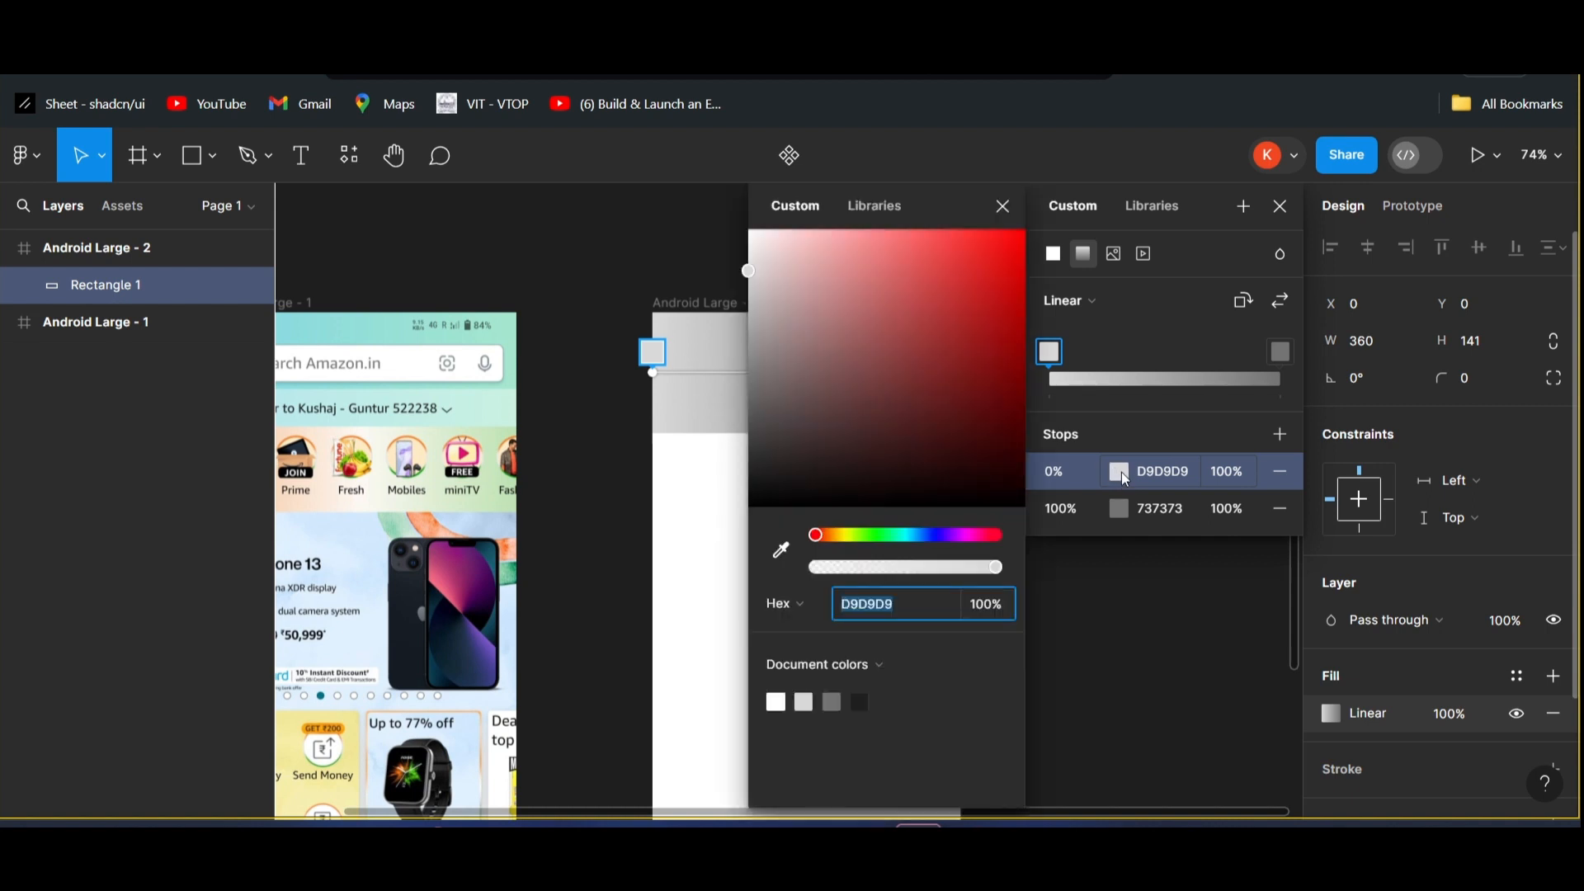
scroll(617, 414, left, 3)
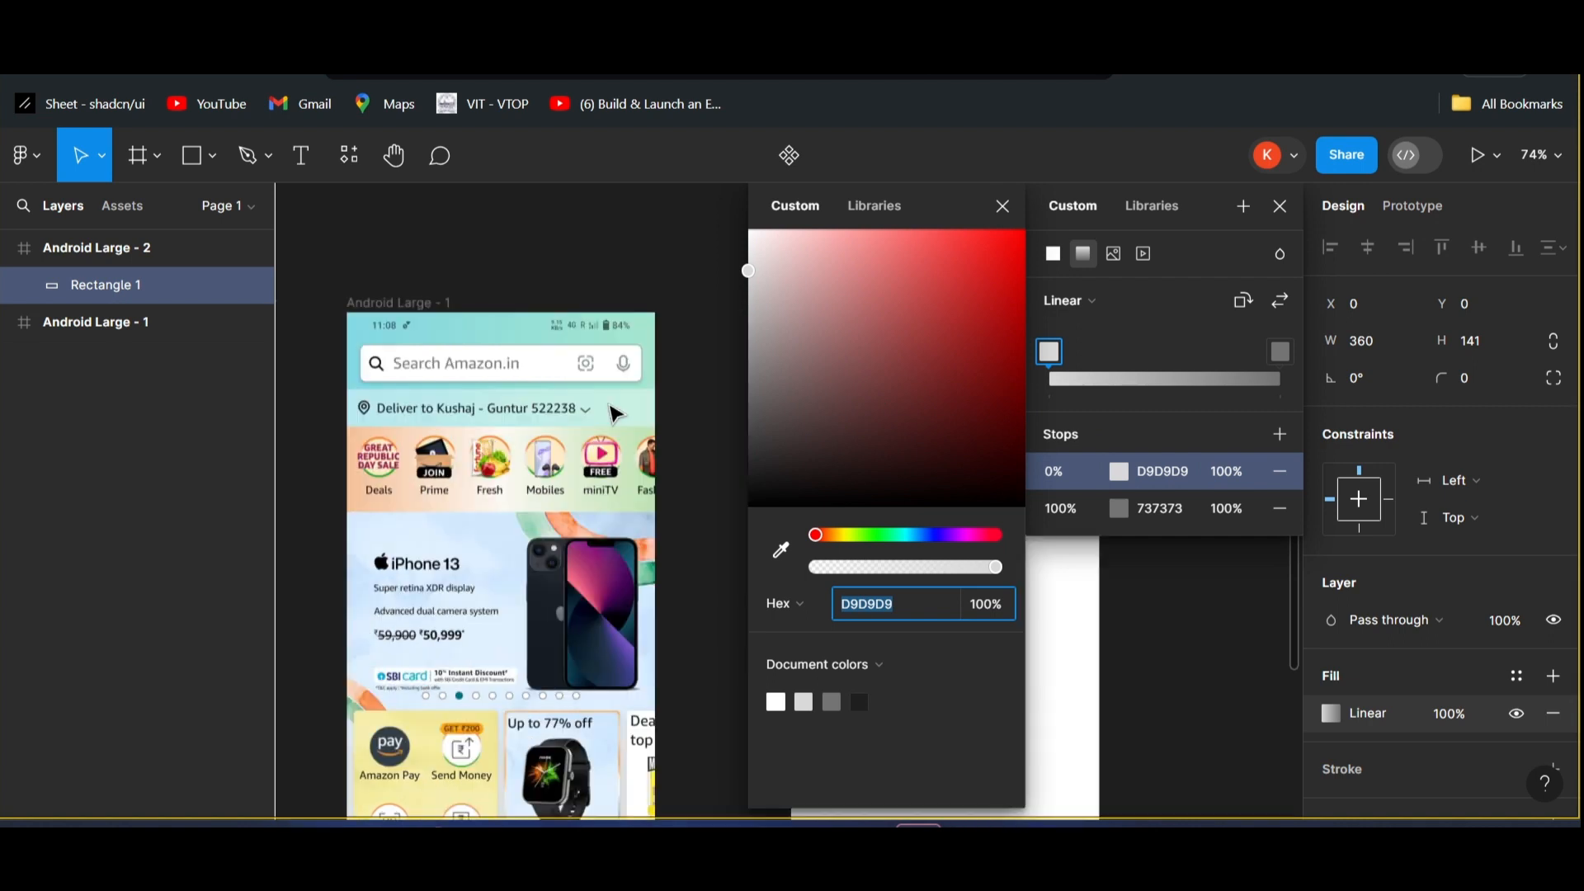
scroll(662, 443, right, 3)
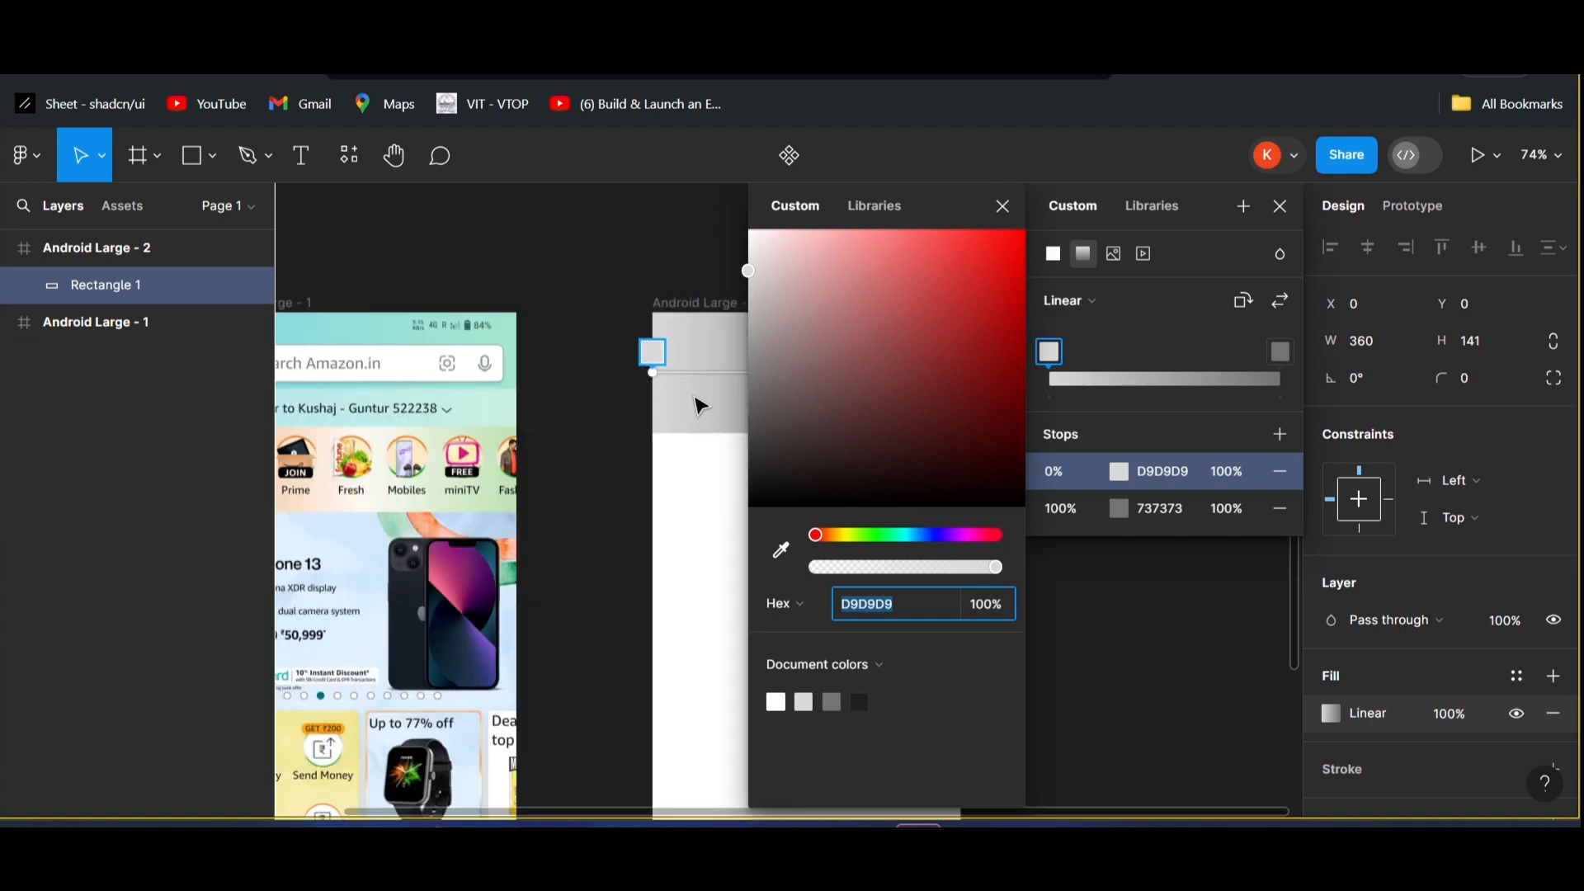
scroll(650, 425, left, 3)
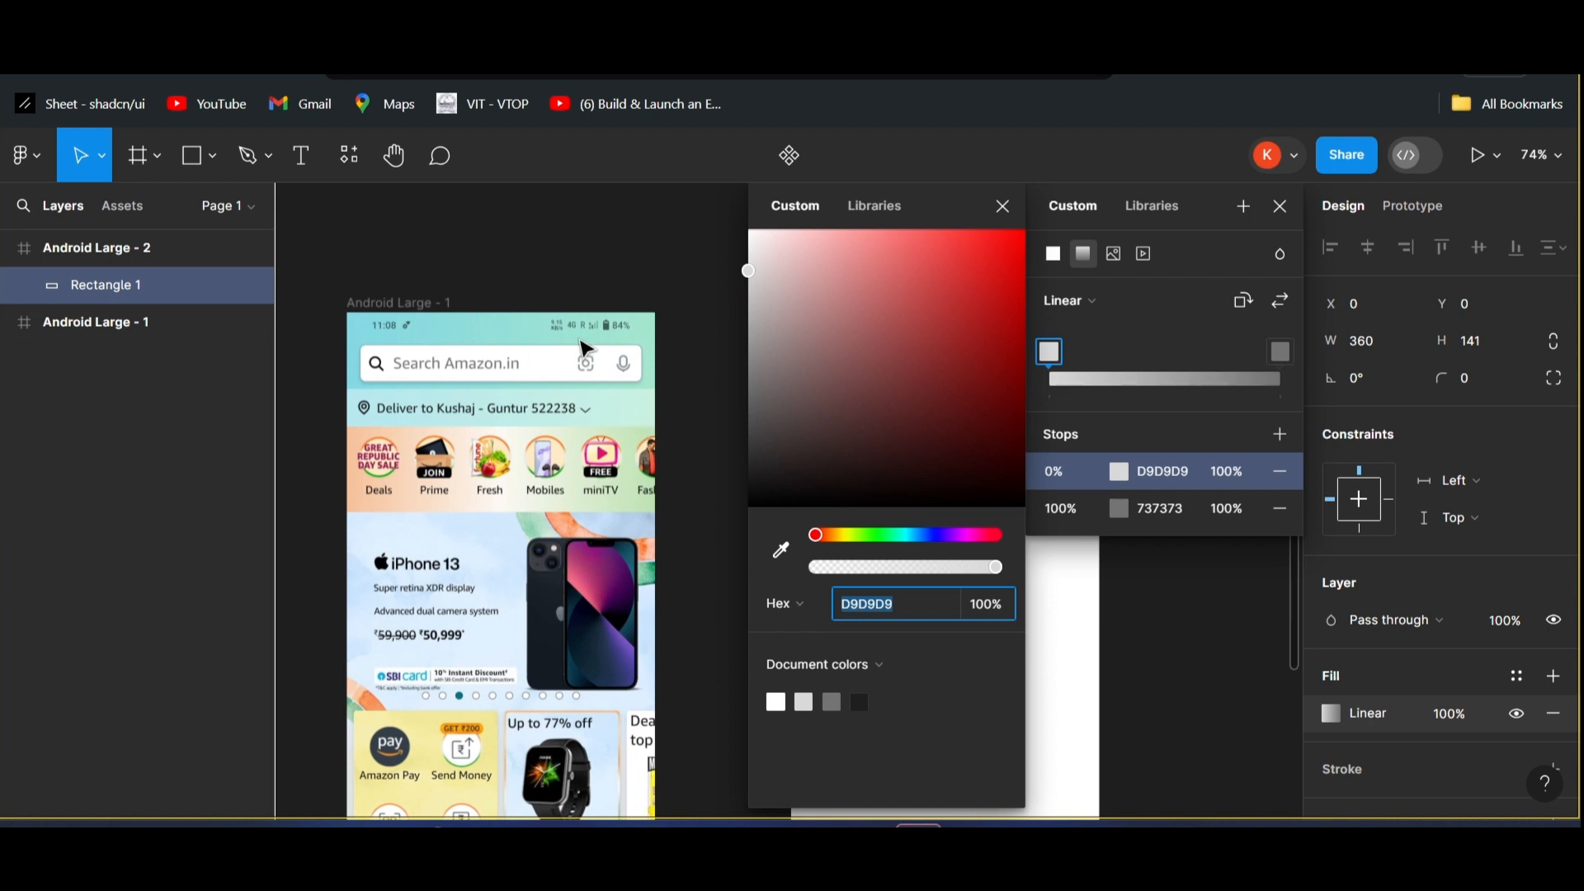
click(781, 552)
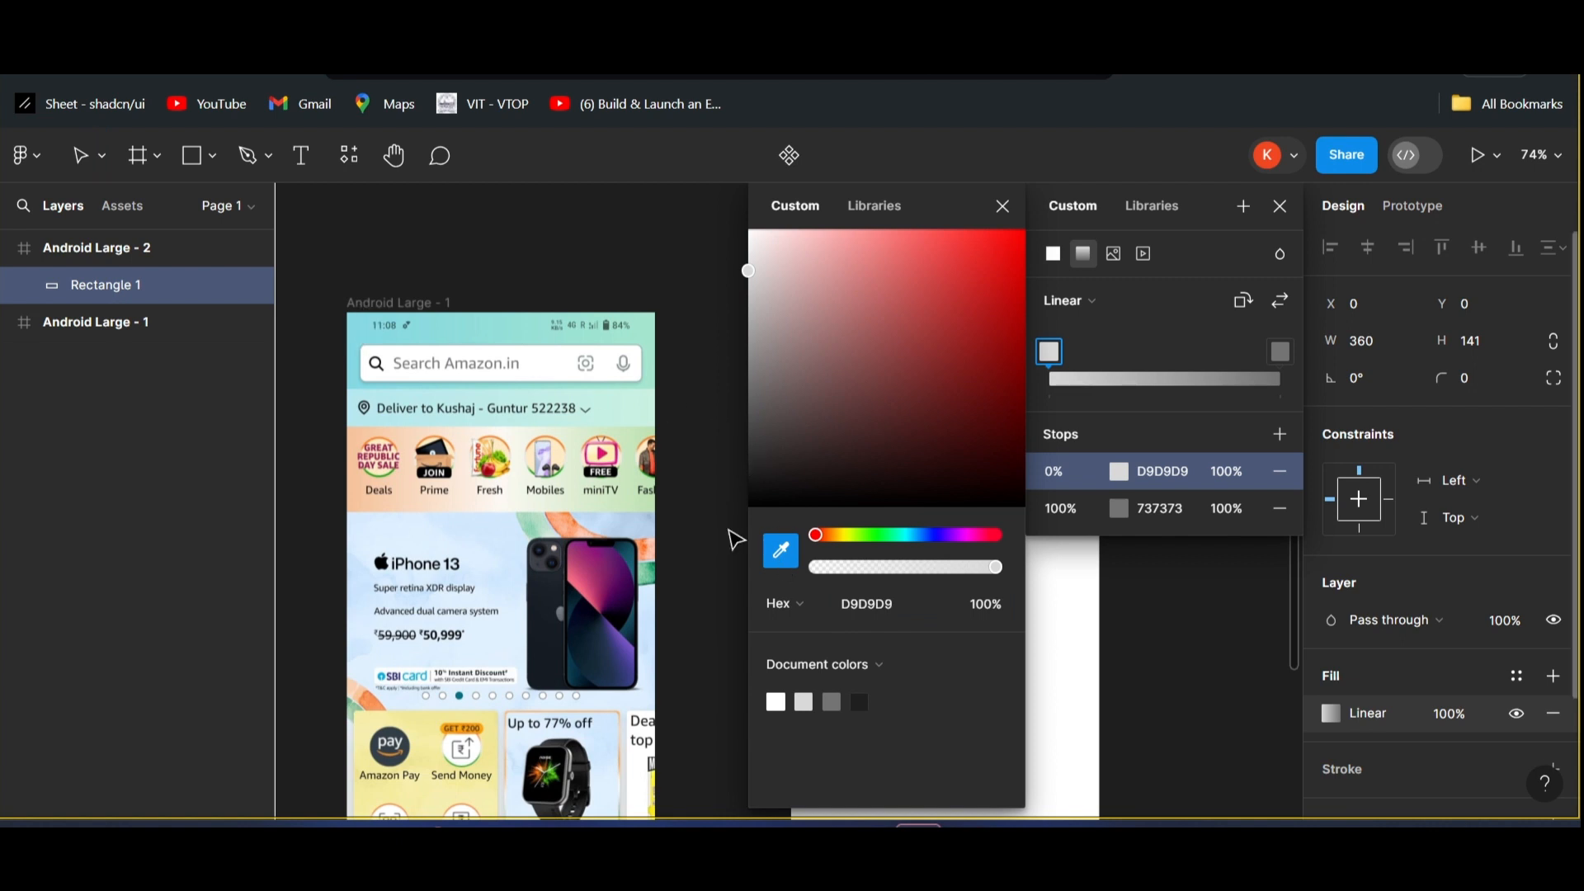
click(355, 338)
- Set the header gradient's 100% stop to A5E6CE, sampled from the right edge of the reference header, and finish editing the fill
scroll(409, 351, right, 5)
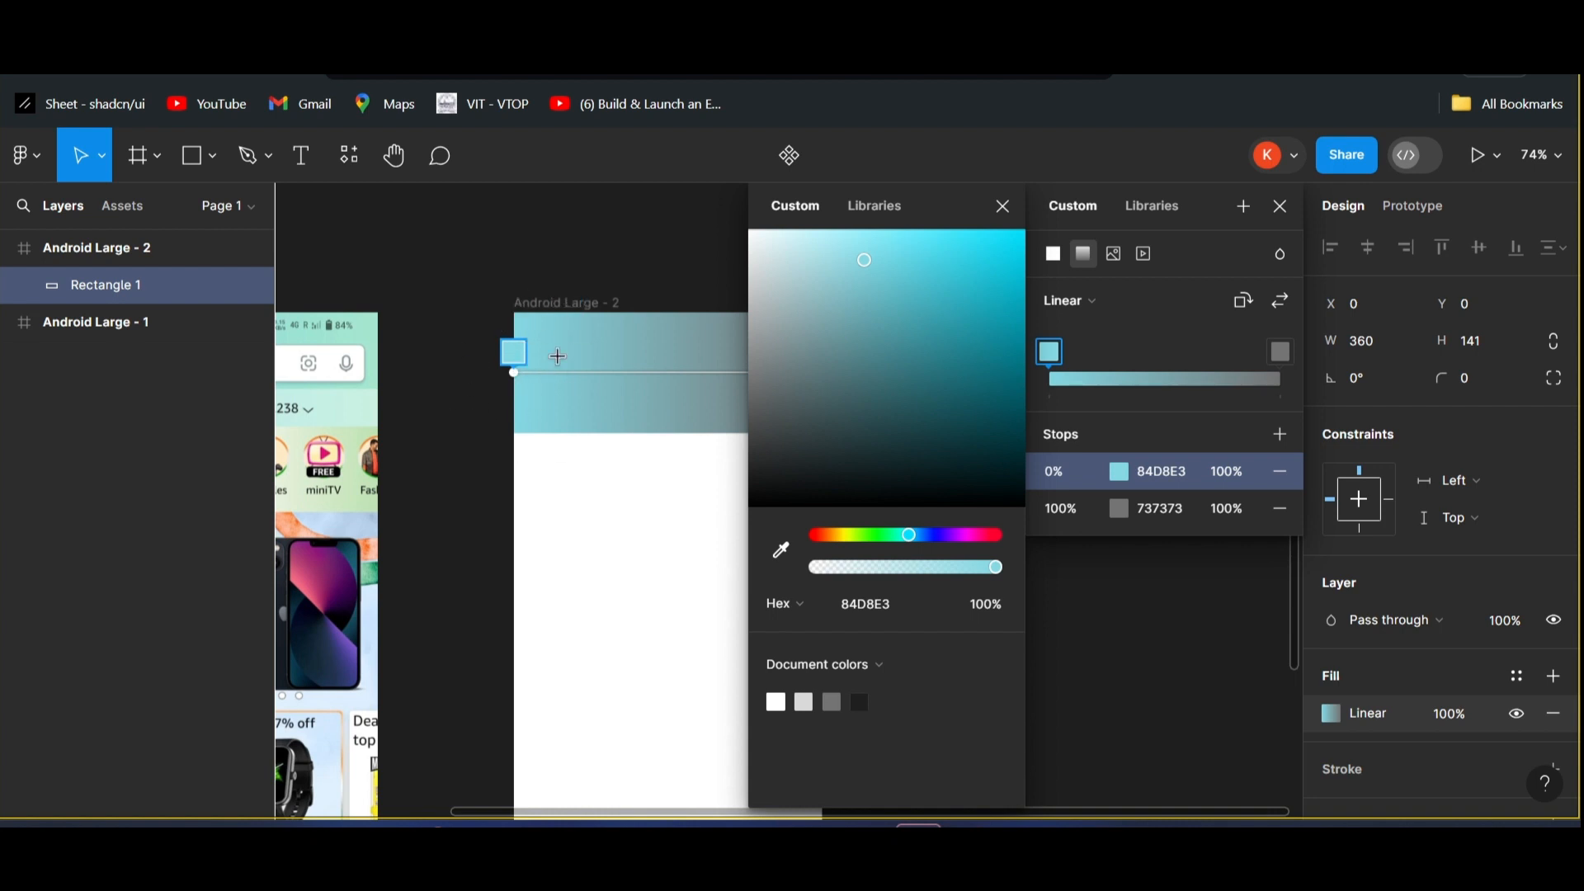
scroll(532, 415, right, 3)
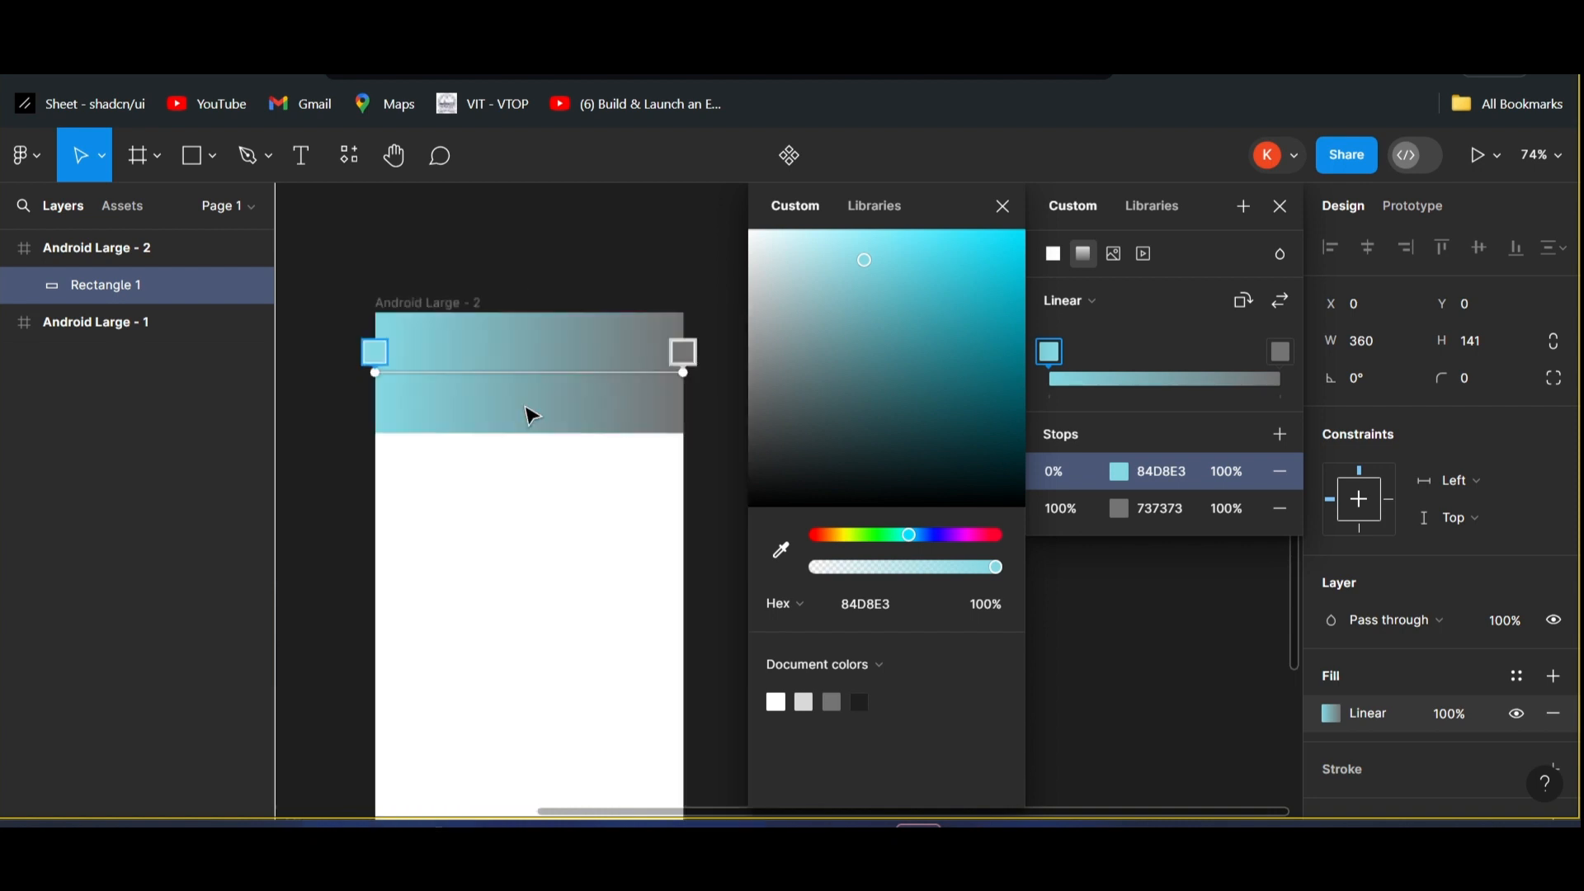
click(683, 352)
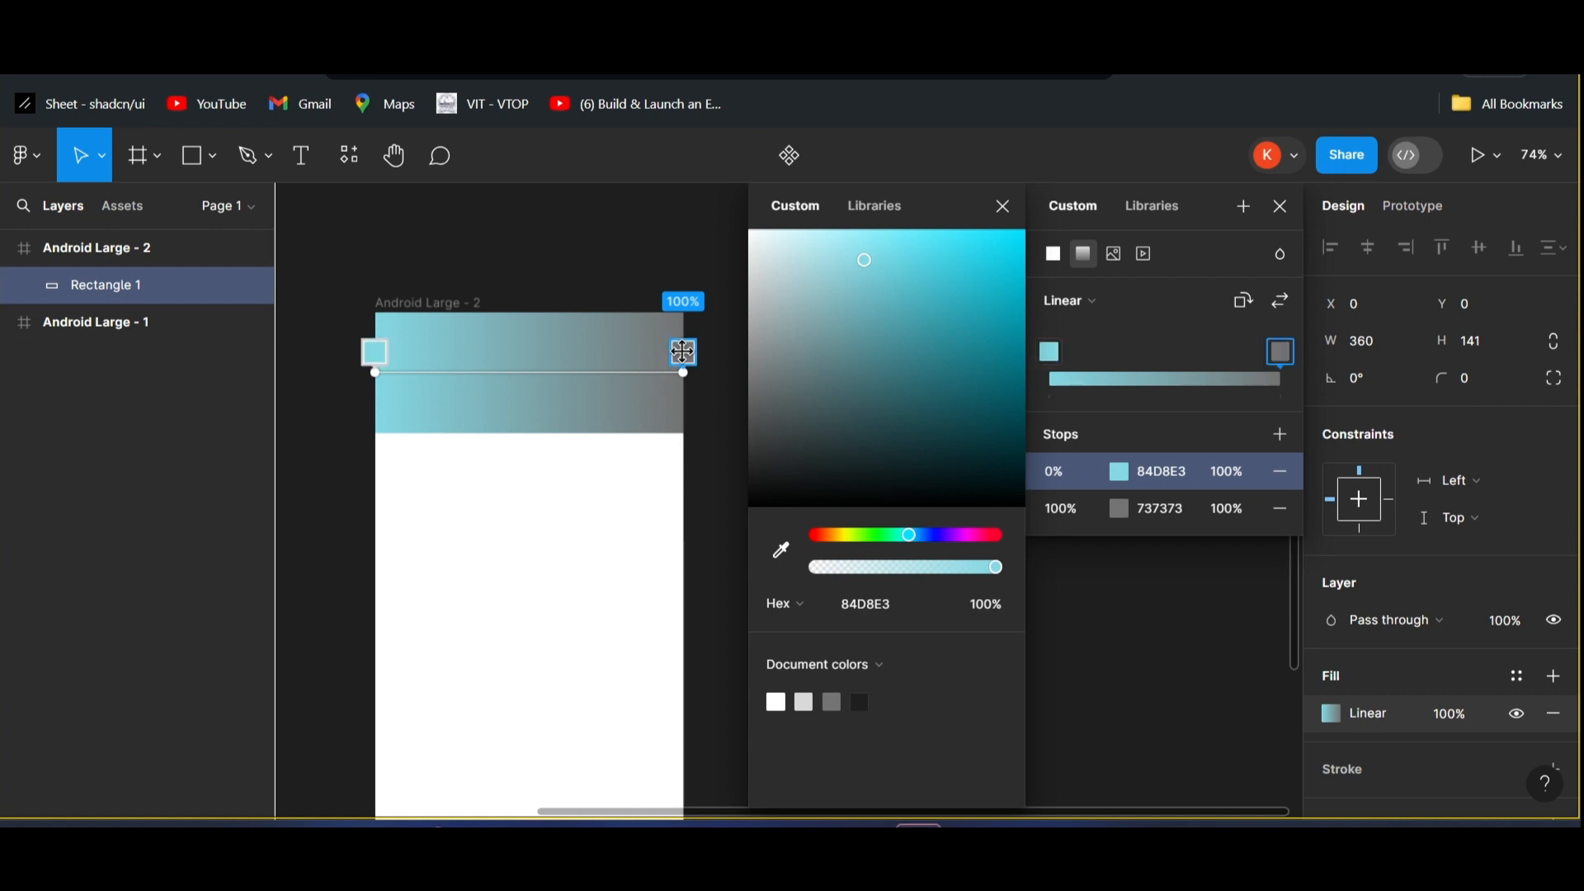
drag(682, 352, 669, 351)
scroll(684, 353, left, 3)
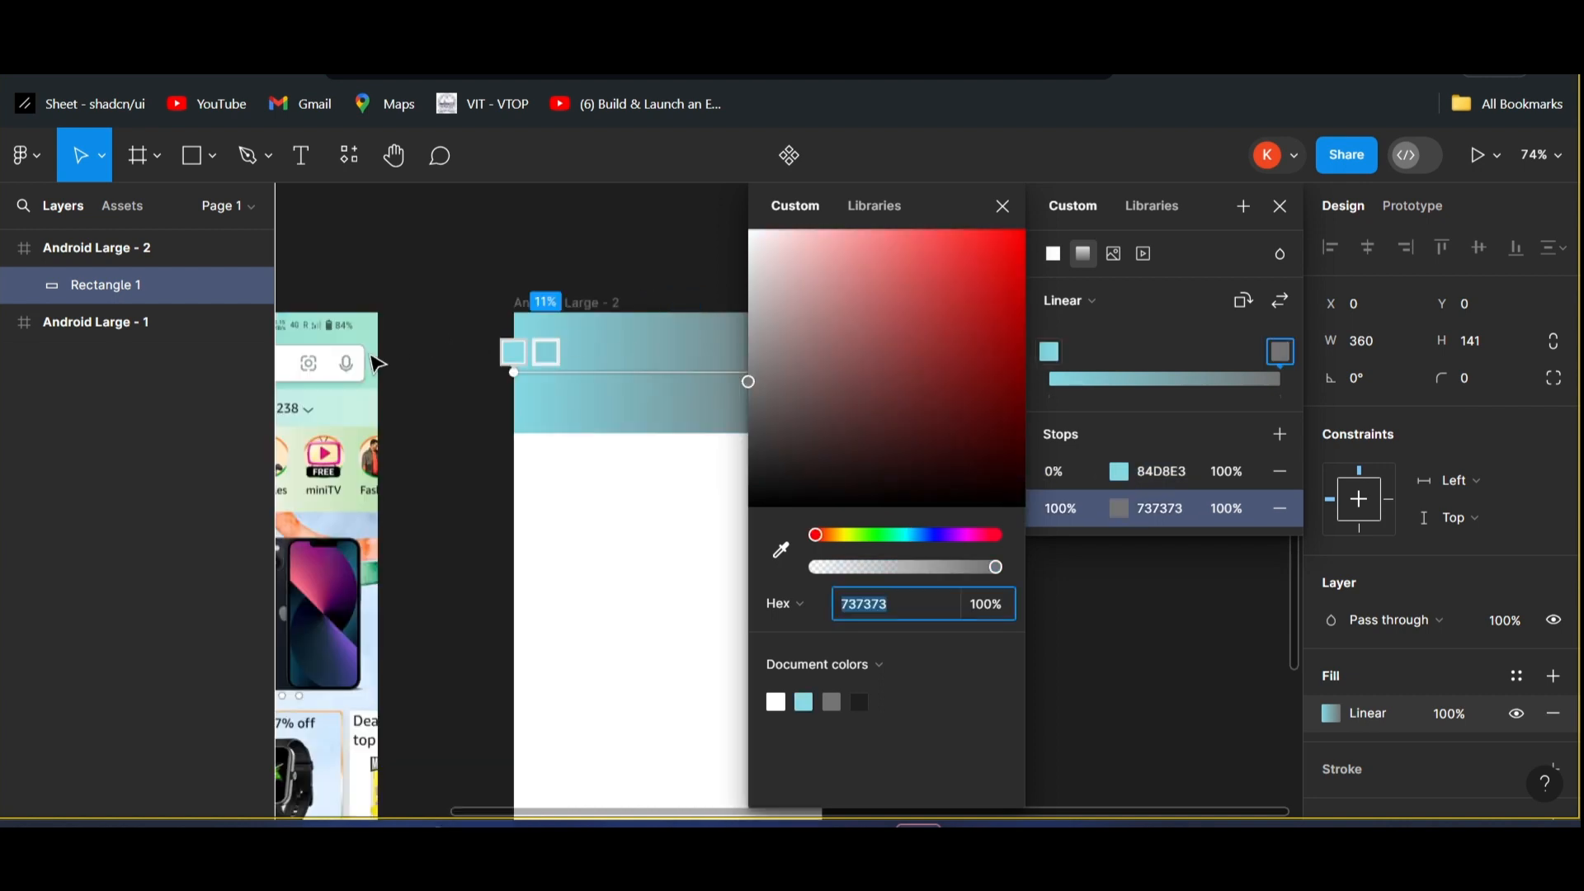
scroll(648, 419, left, 3)
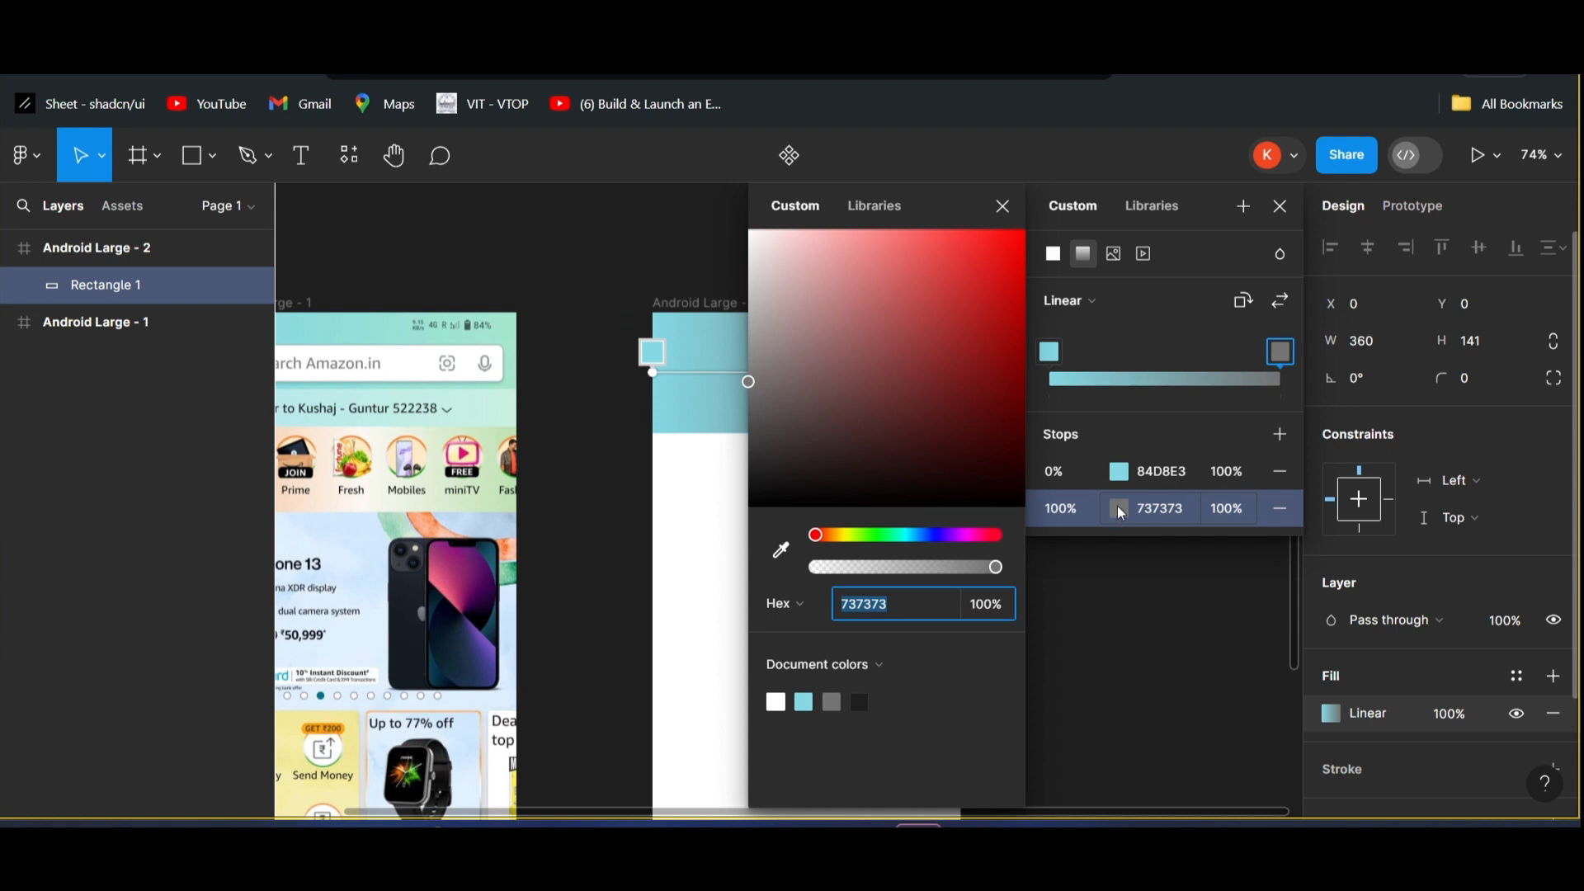
click(781, 551)
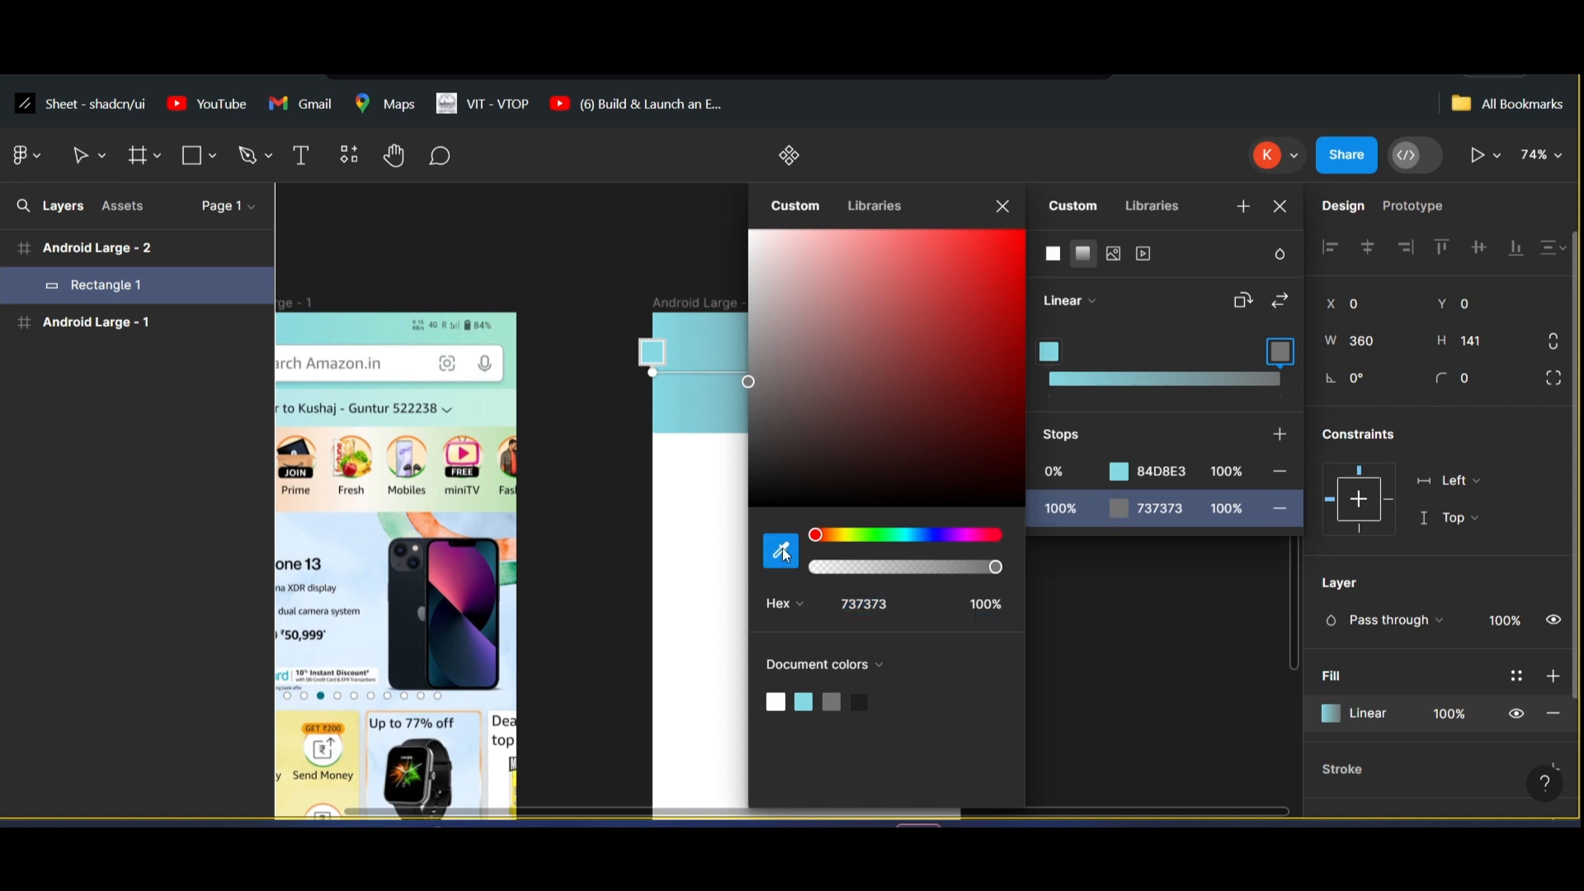
click(517, 335)
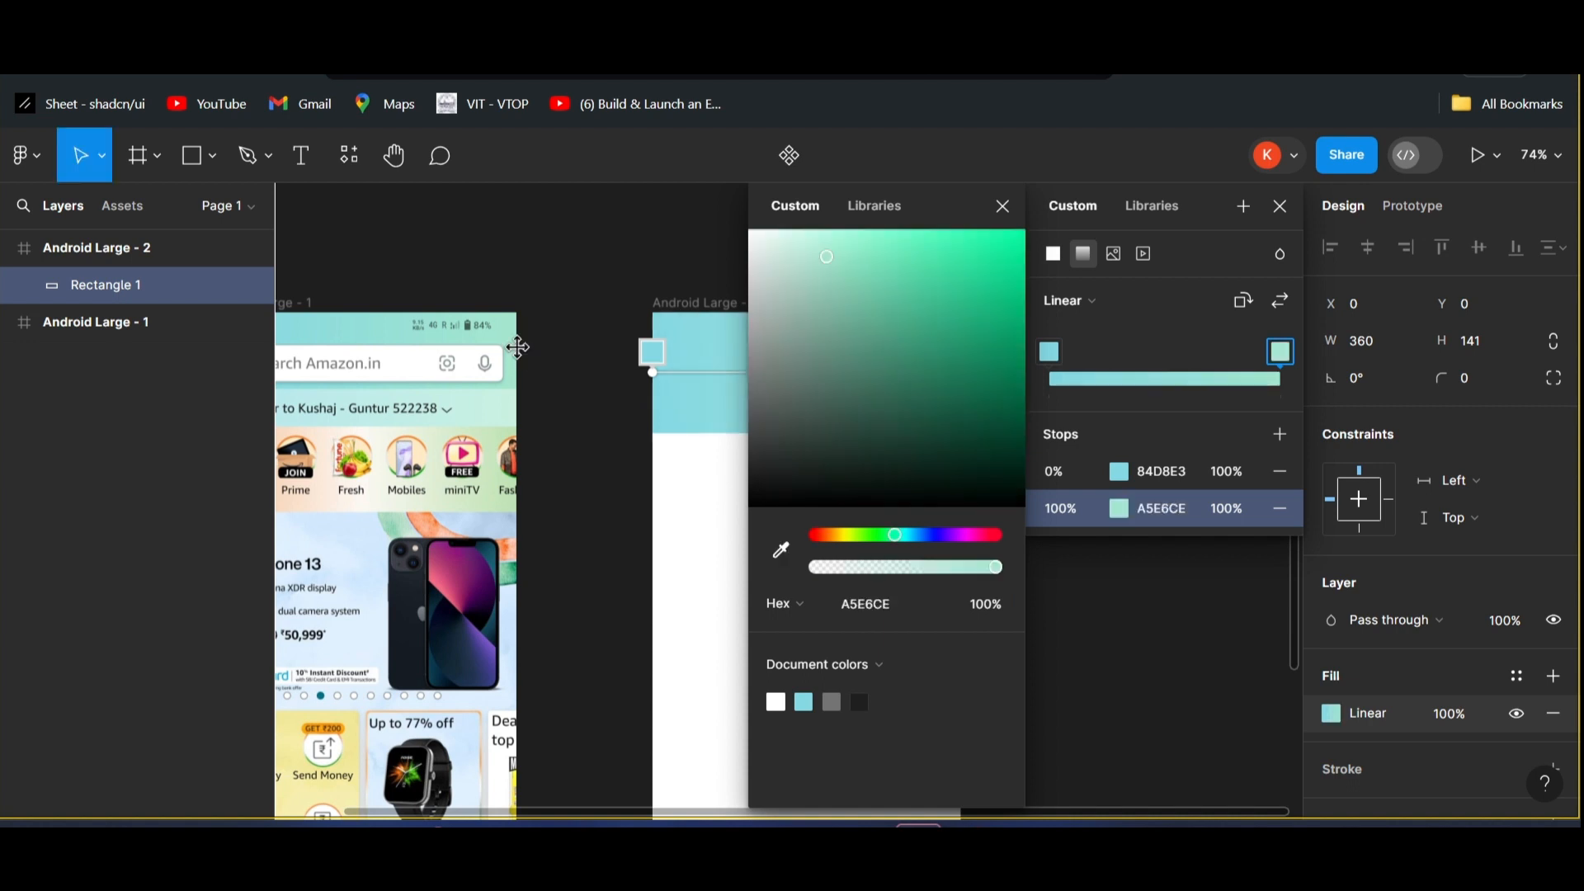
scroll(516, 347, right, 3)
scroll(515, 348, right, 3)
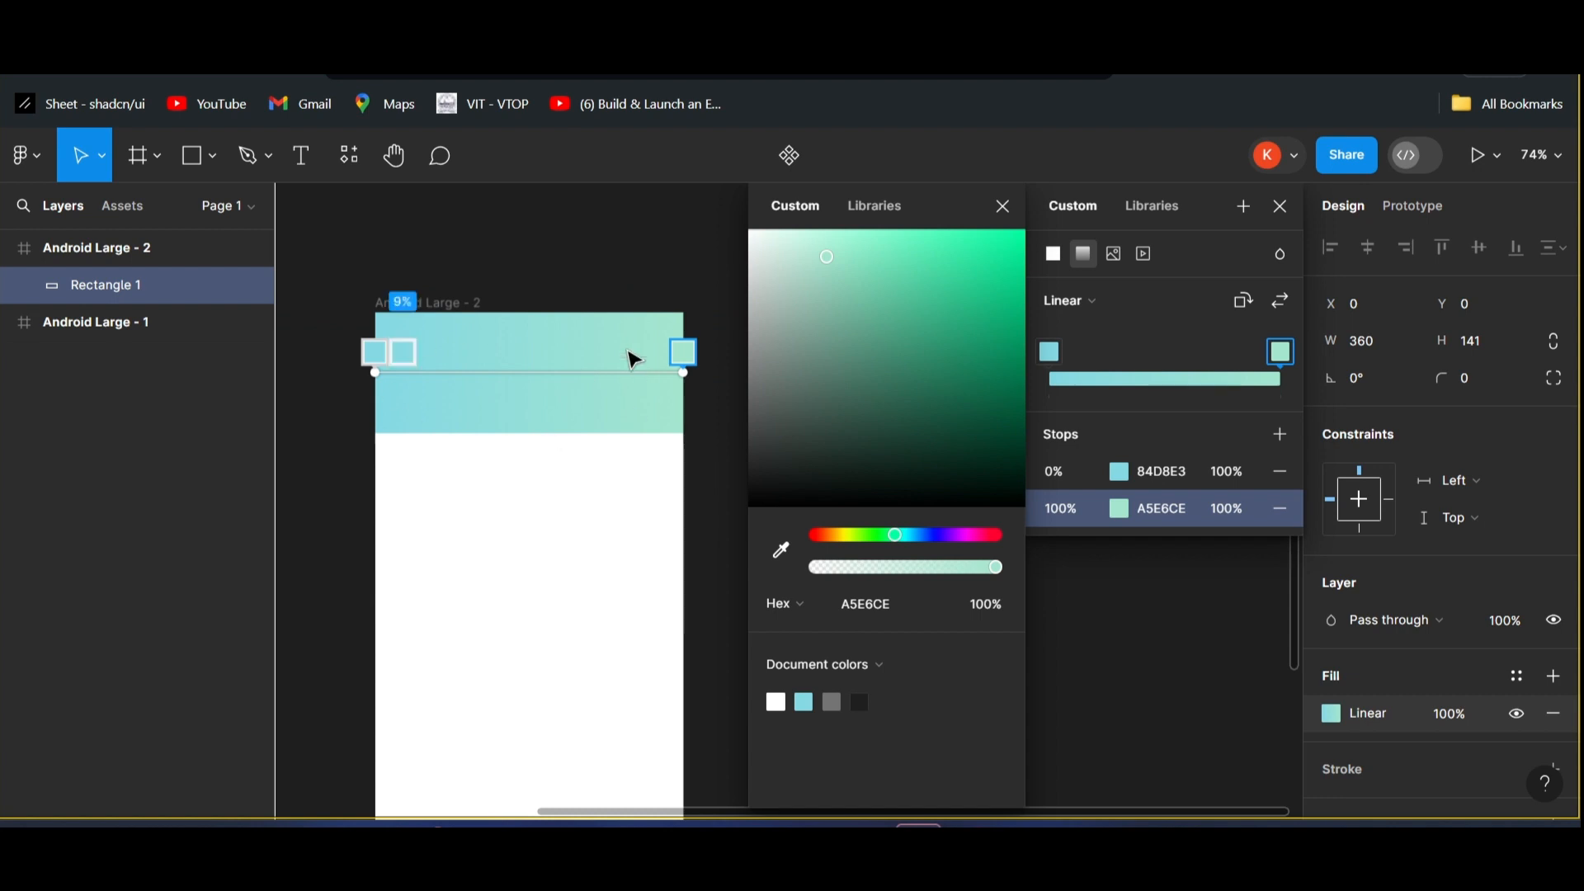
click(1002, 206)
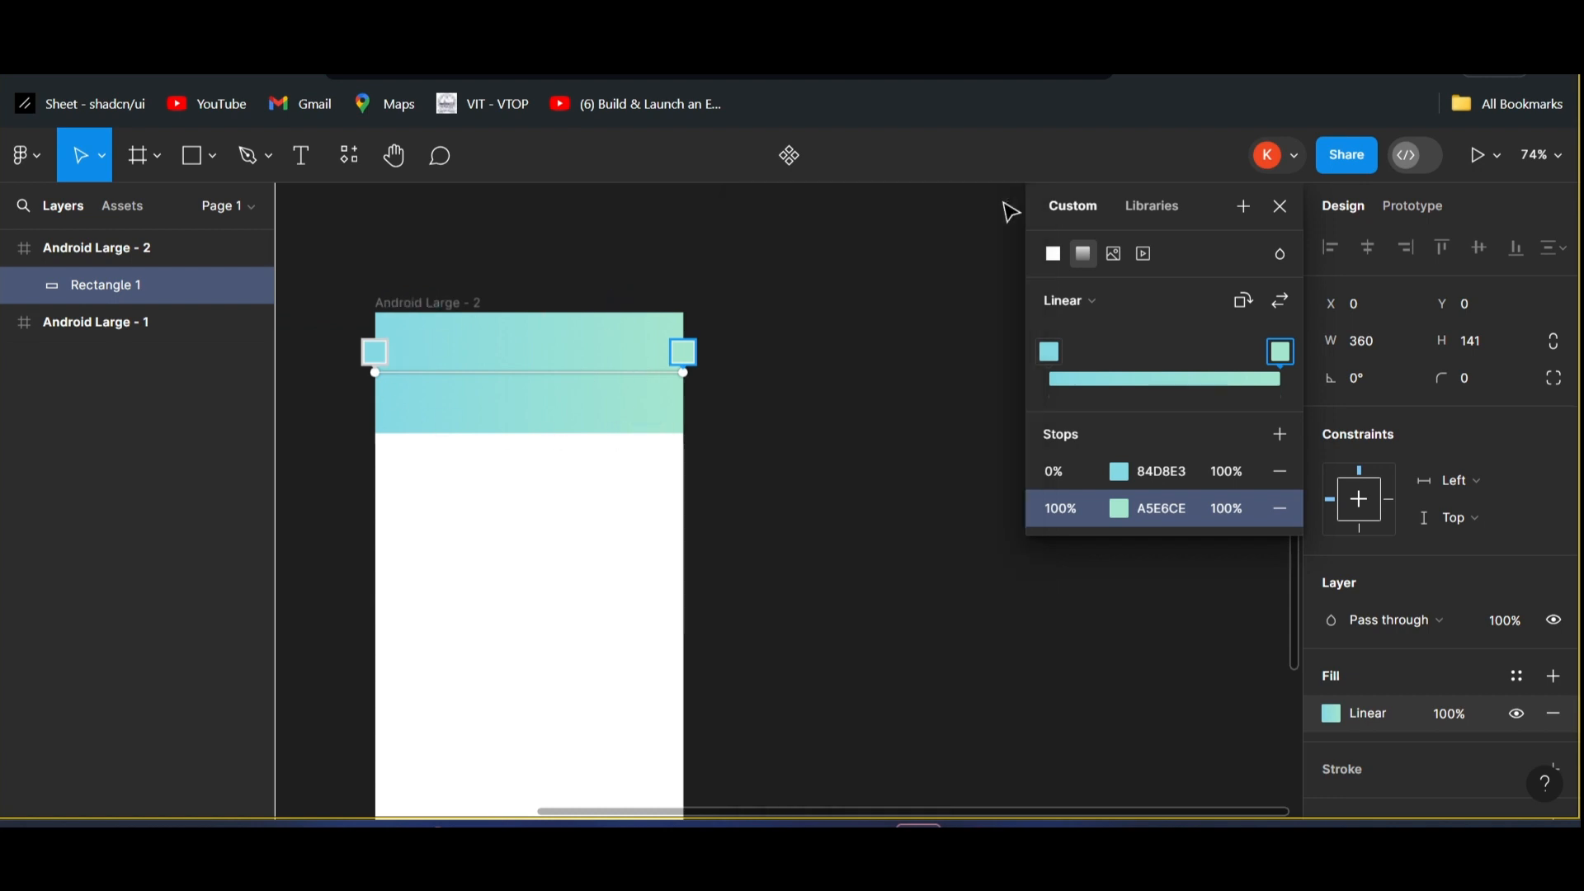
click(1282, 212)
- Draw a 360 × 49 rectangle at X 0, Y 92 over the lower part of the gradient header for the delivery address strip
scroll(979, 471, left, 6)
scroll(982, 472, left, 4)
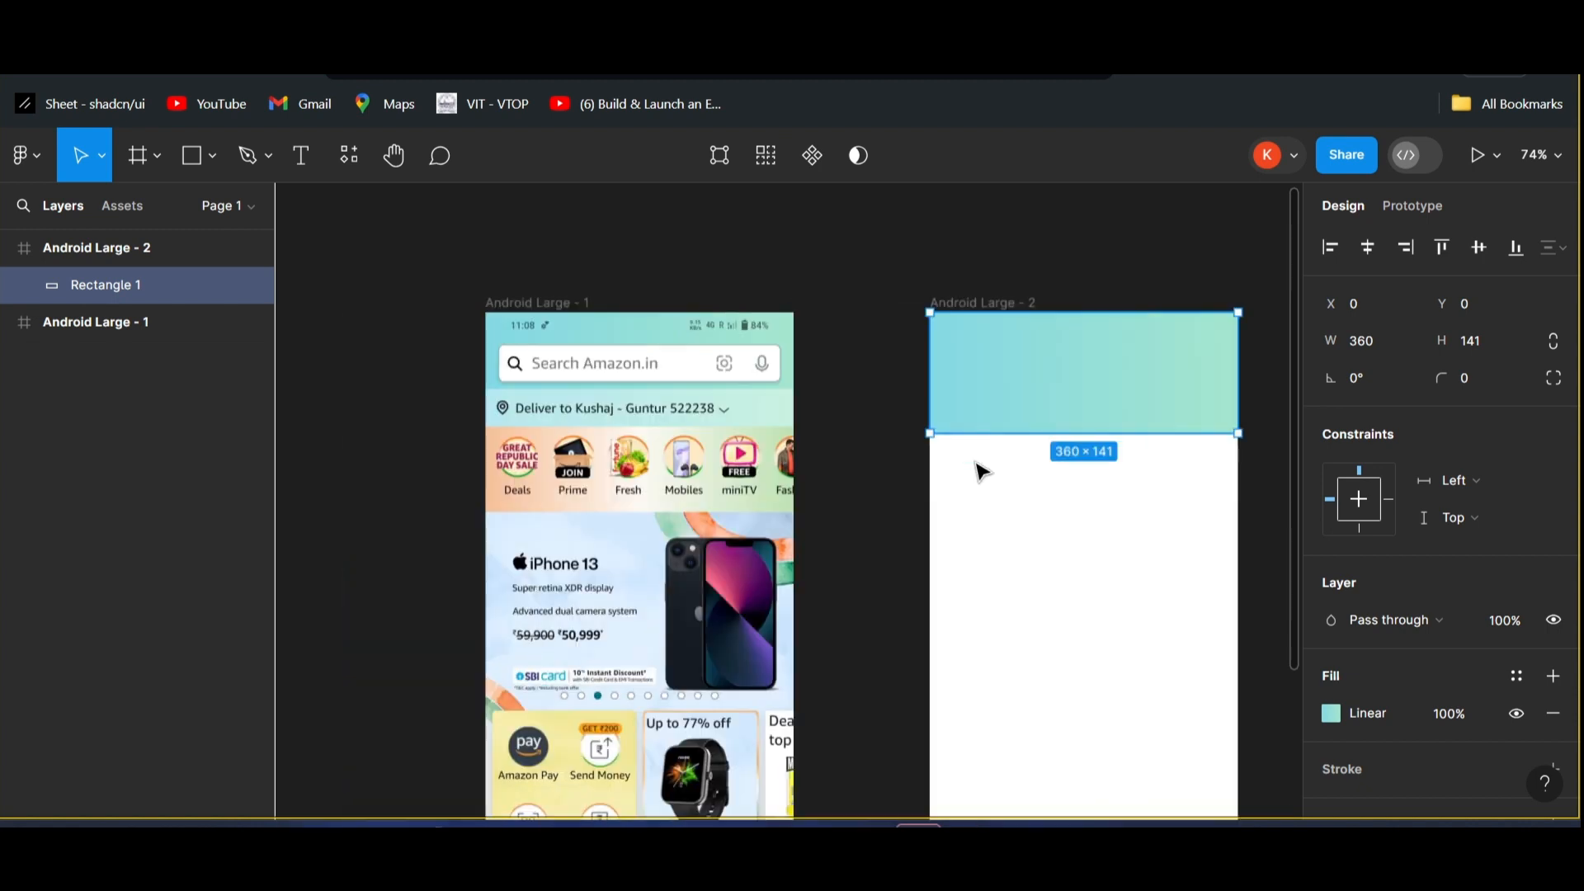
scroll(980, 470, right, 2)
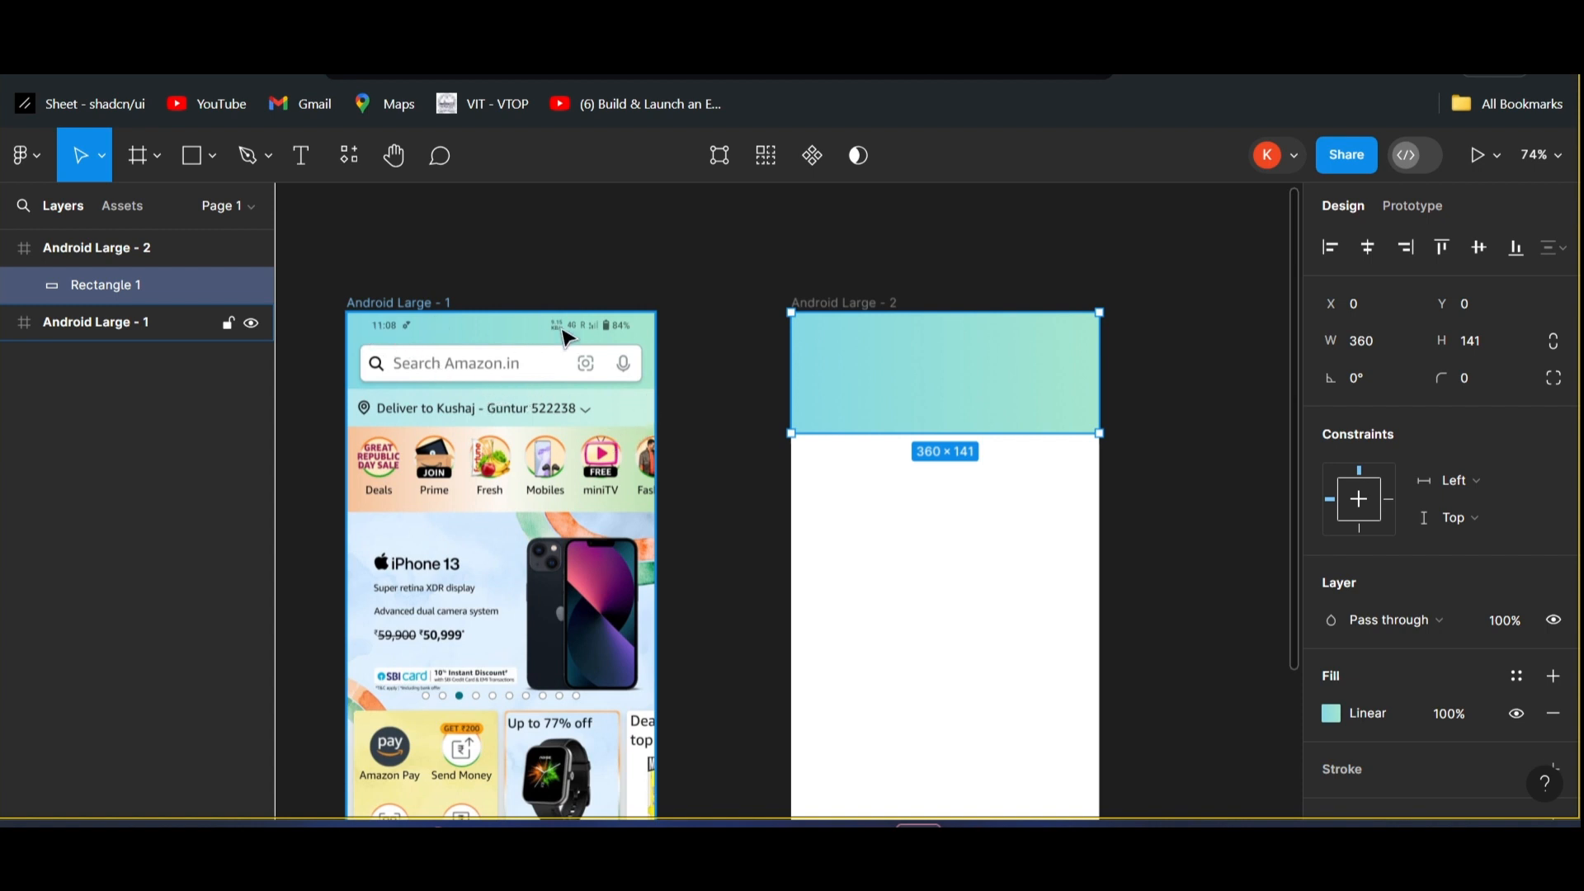
click(212, 163)
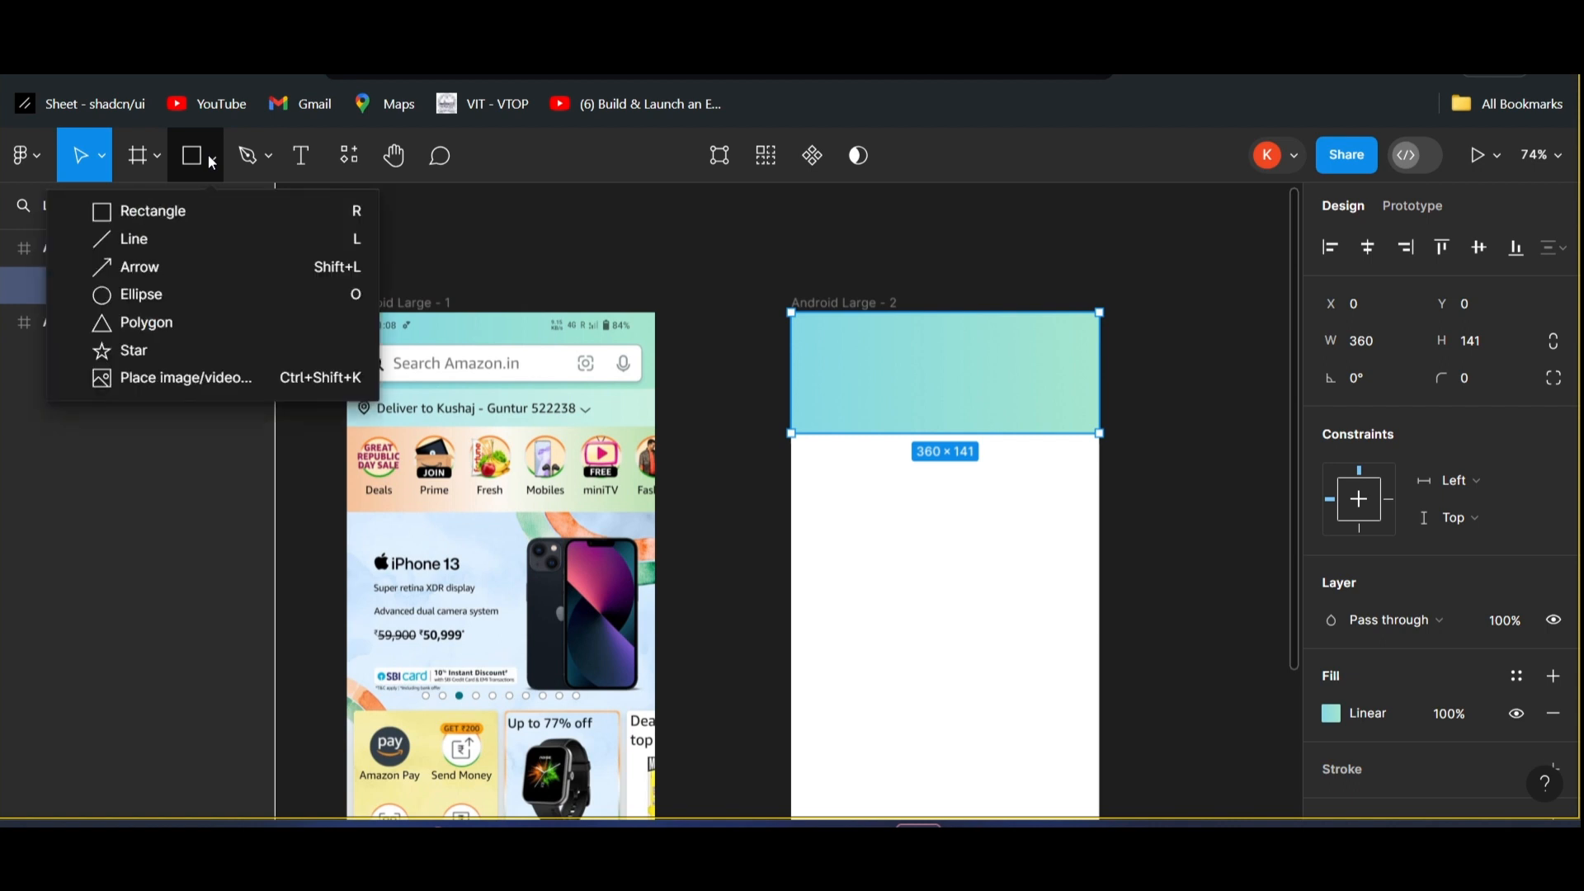
click(176, 214)
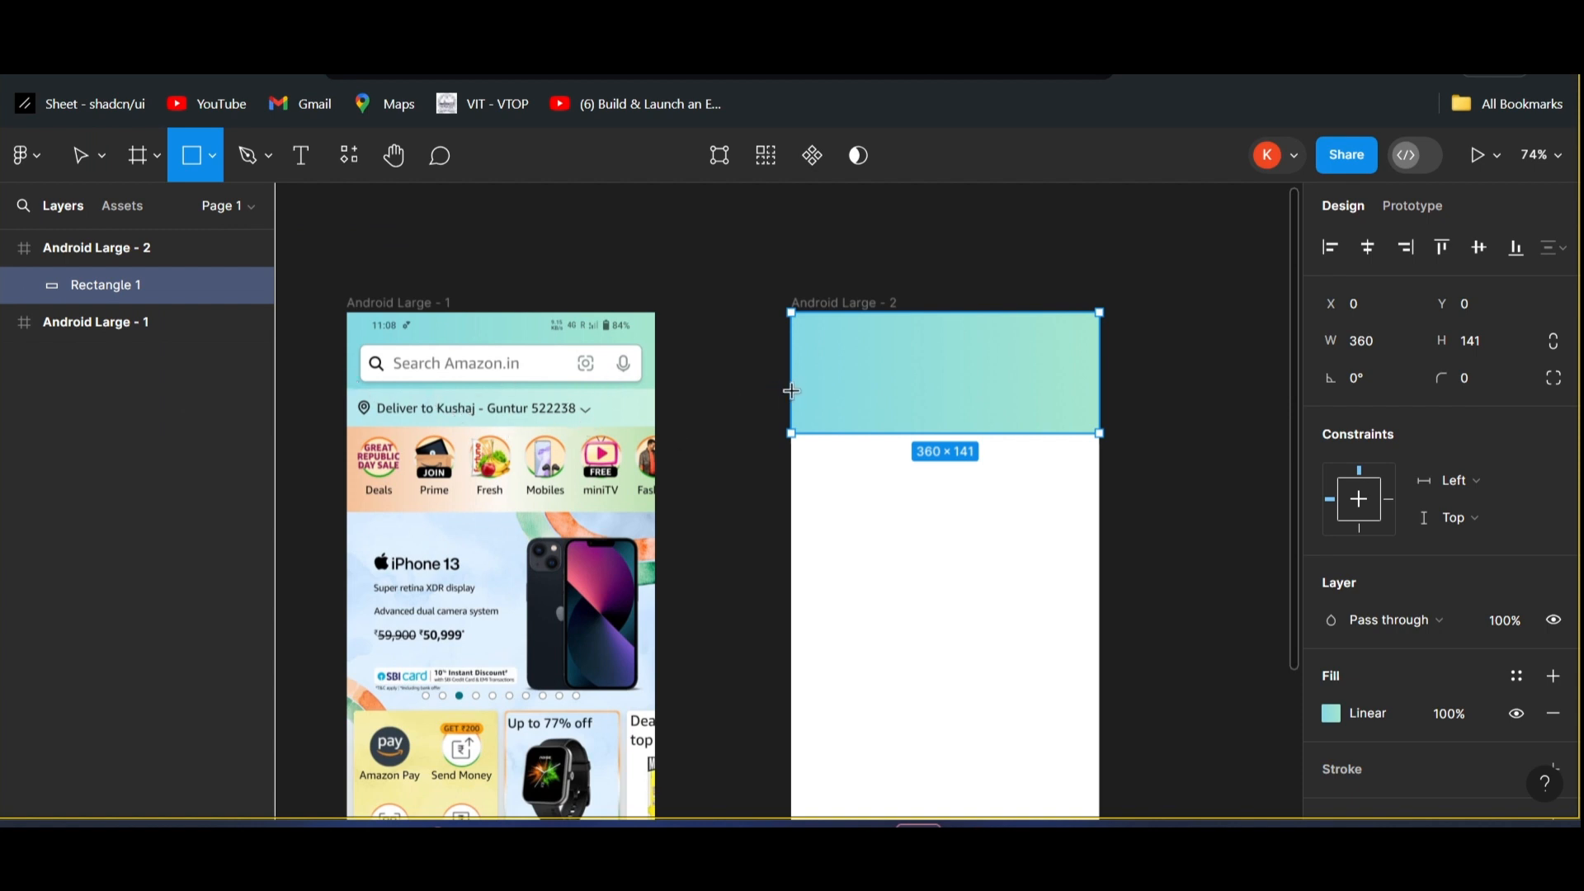
drag(791, 392, 886, 408)
drag(1059, 422, 1100, 430)
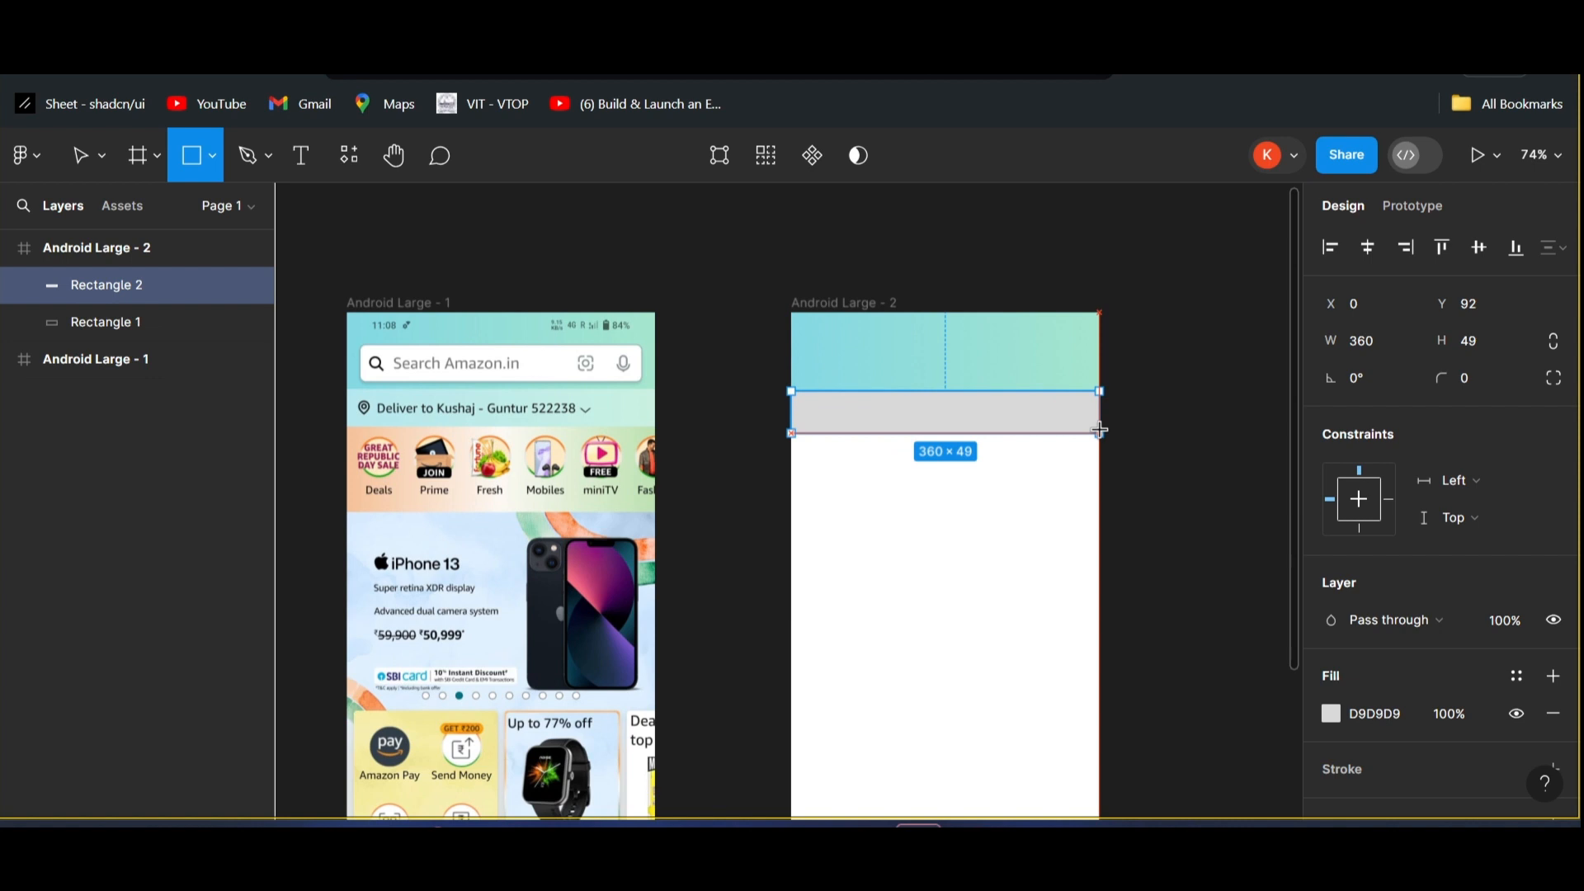
drag(1100, 429, 1100, 430)
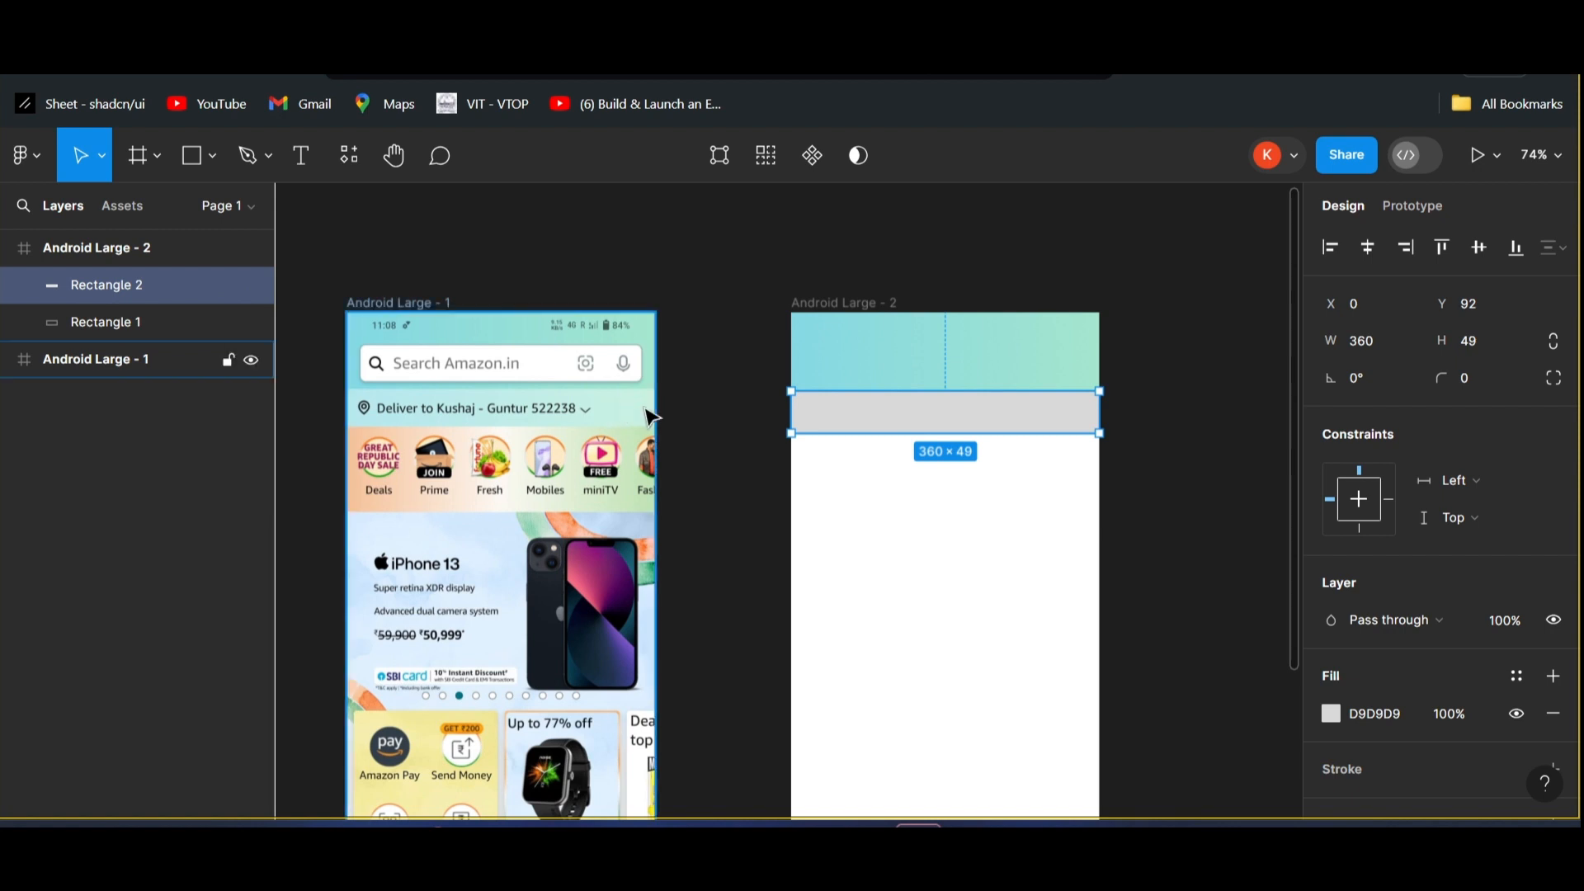
- Reduce the fill opacity of the delivery address strip to 55%
click(1331, 714)
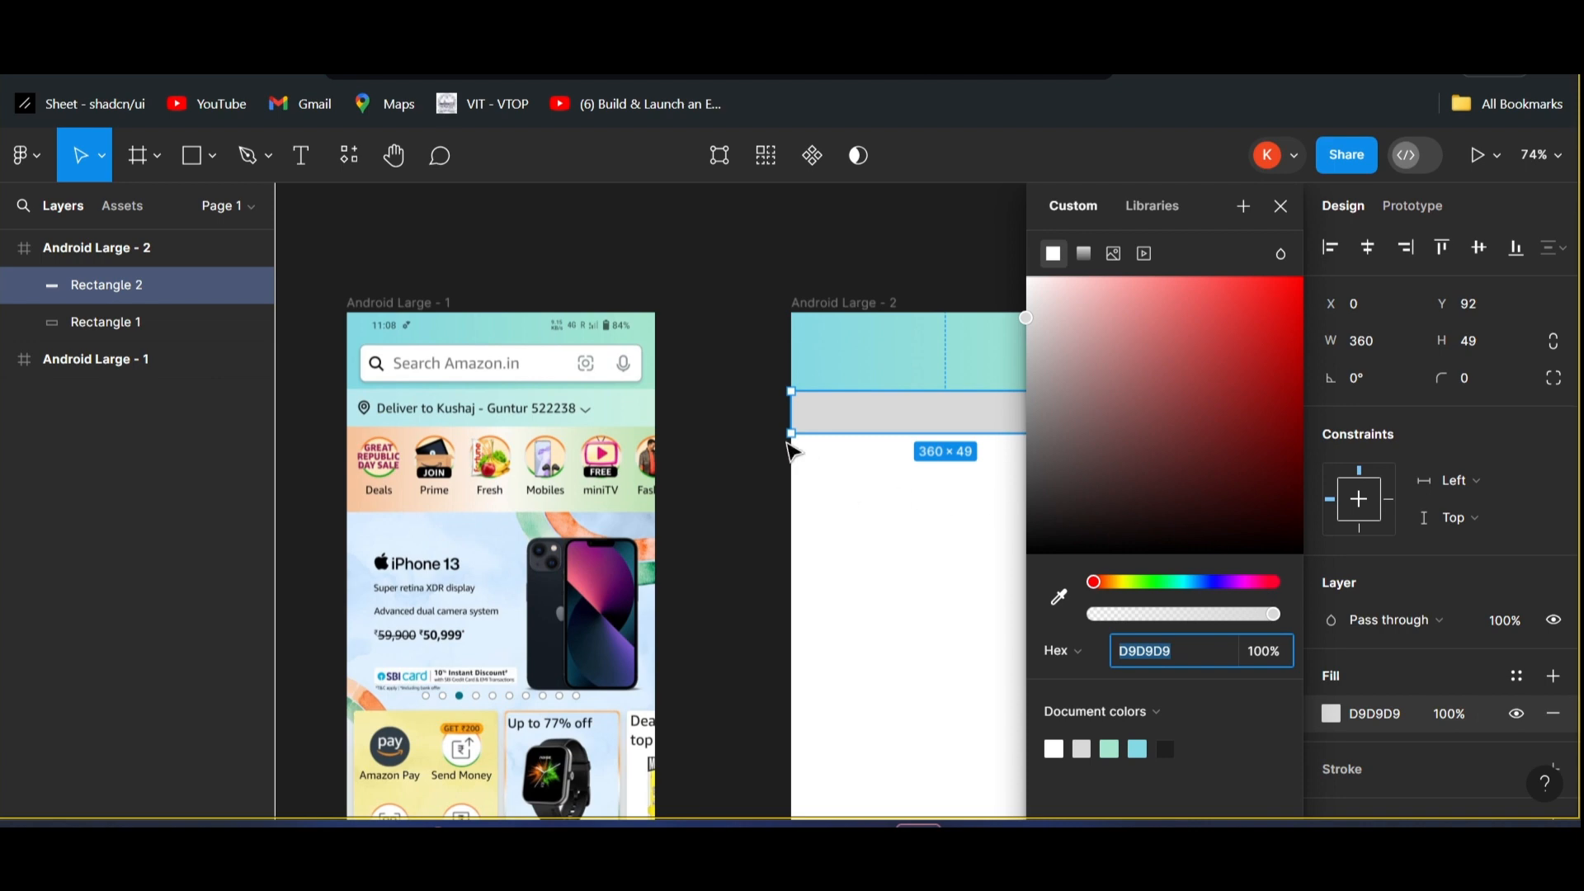
scroll(792, 450, right, 3)
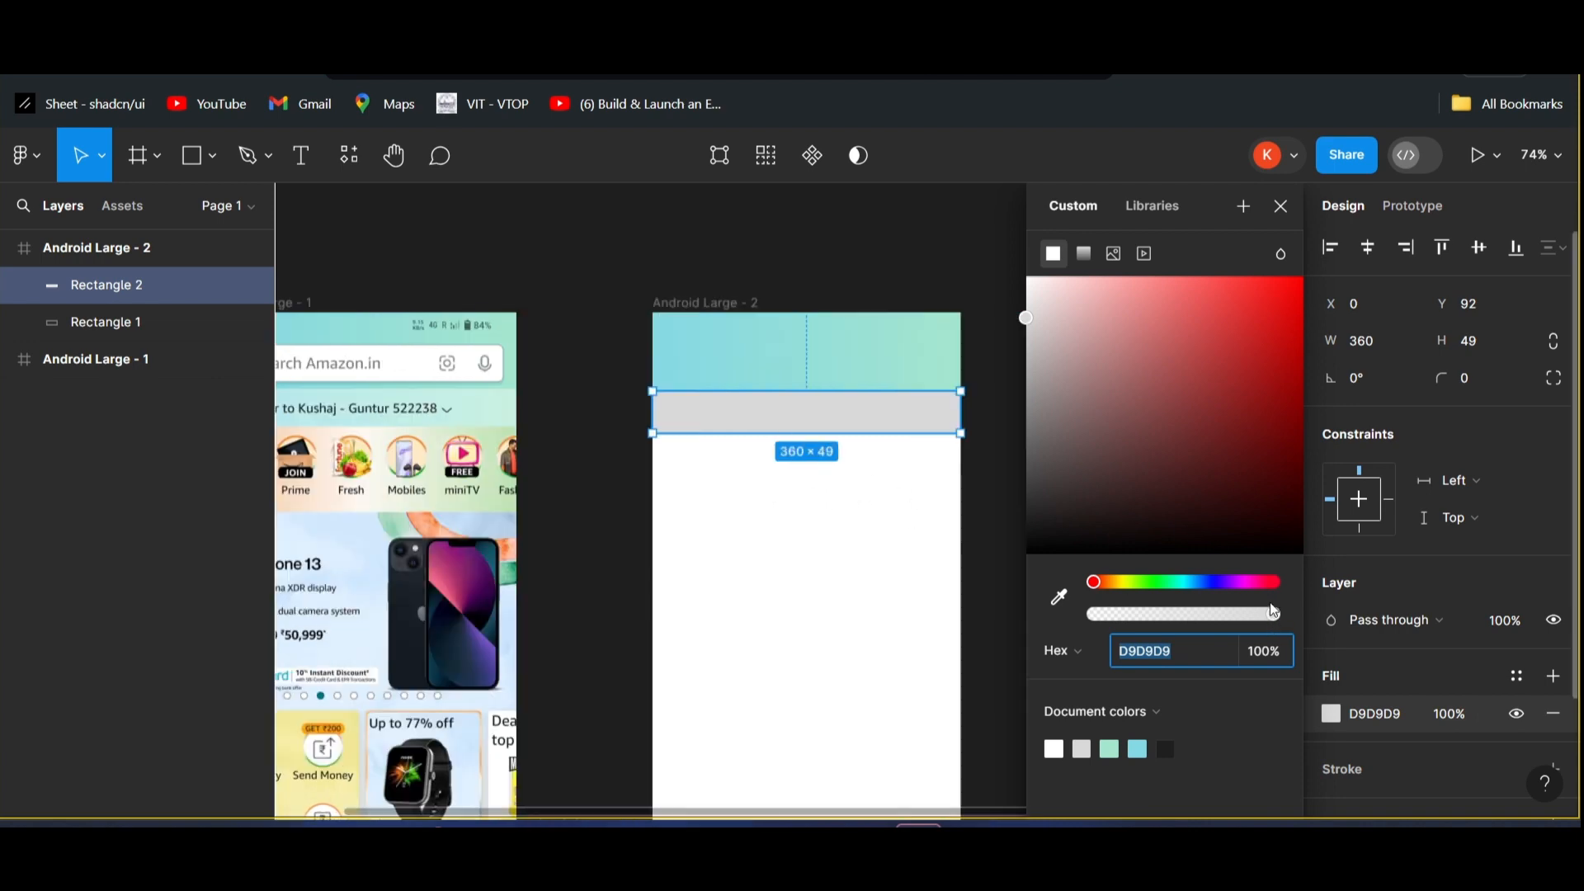
drag(1273, 616, 1193, 615)
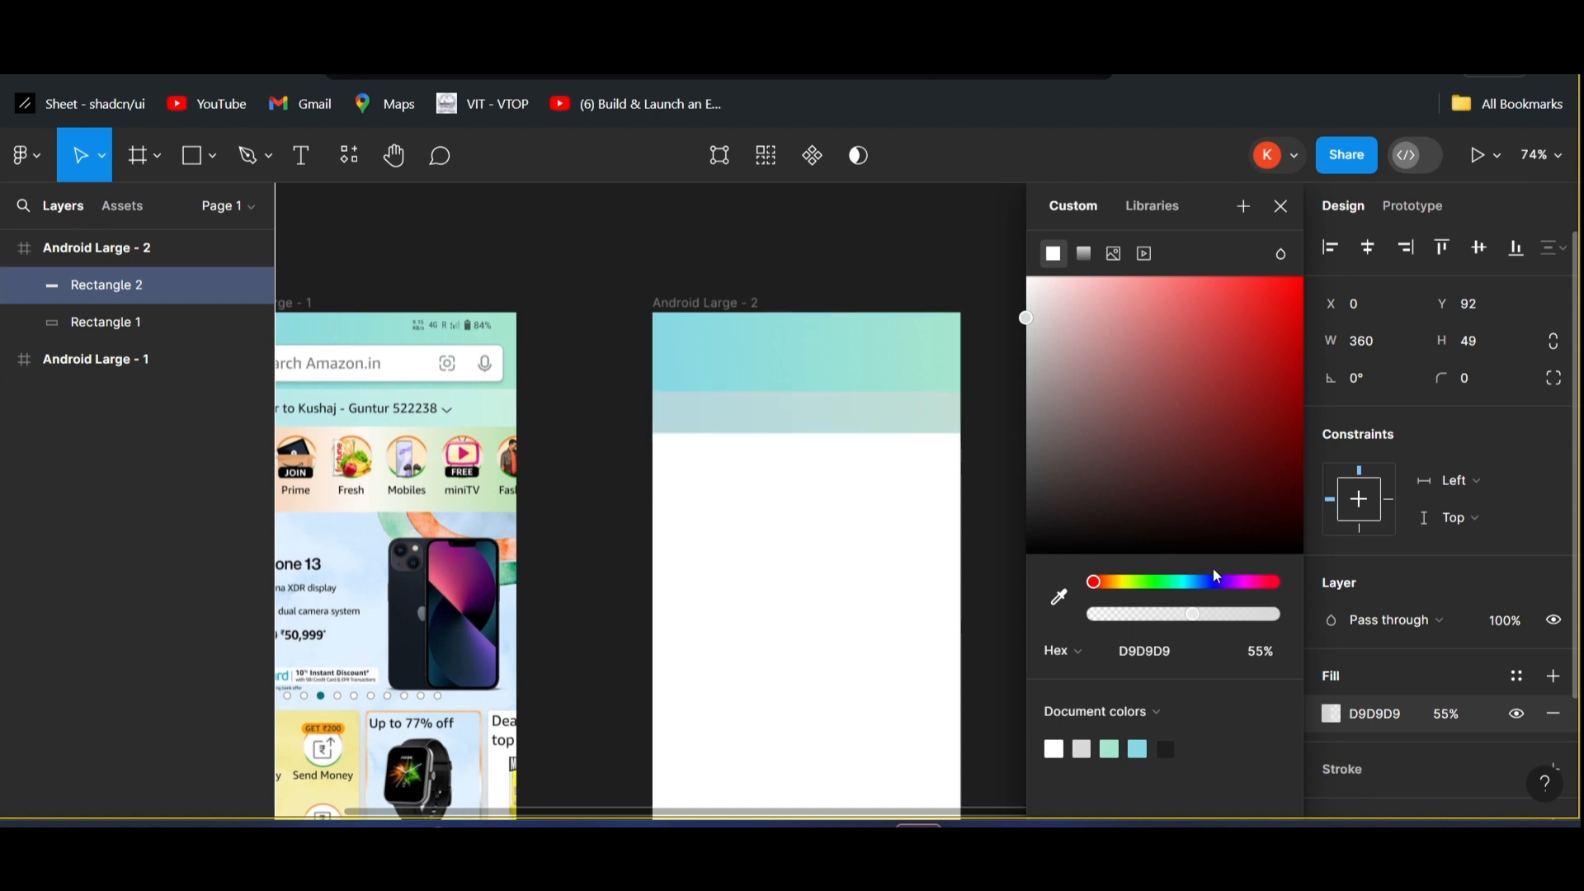
click(1271, 217)
click(1072, 400)
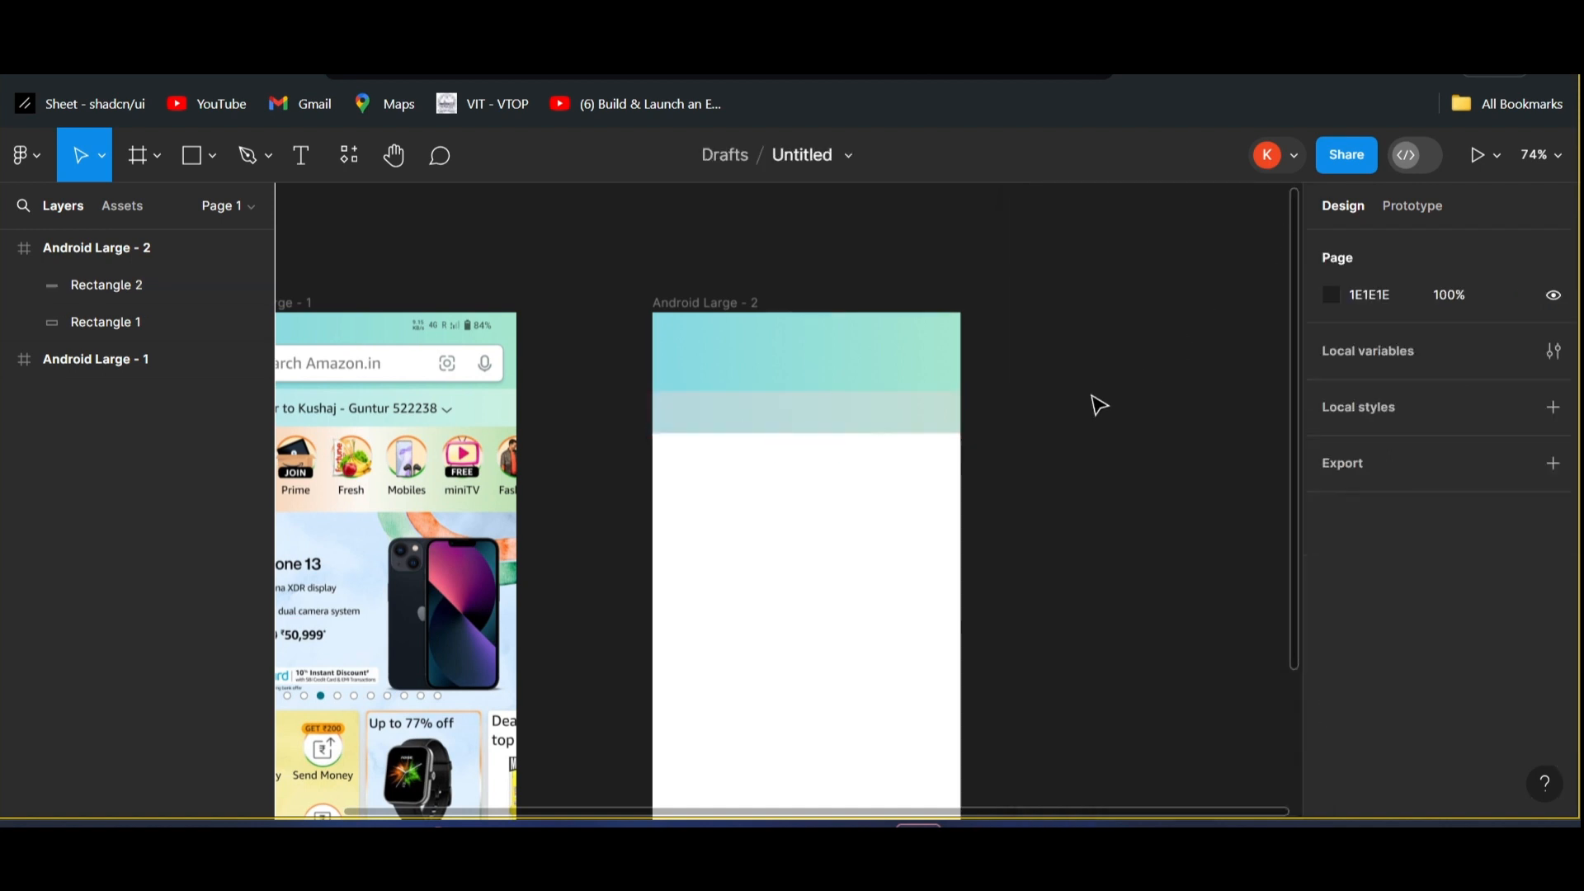
- Draw a 360 × 58 rectangle at X 0, Y 742 along the bottom of Android Large - 2 for the navigation bar
scroll(938, 432, left, 3)
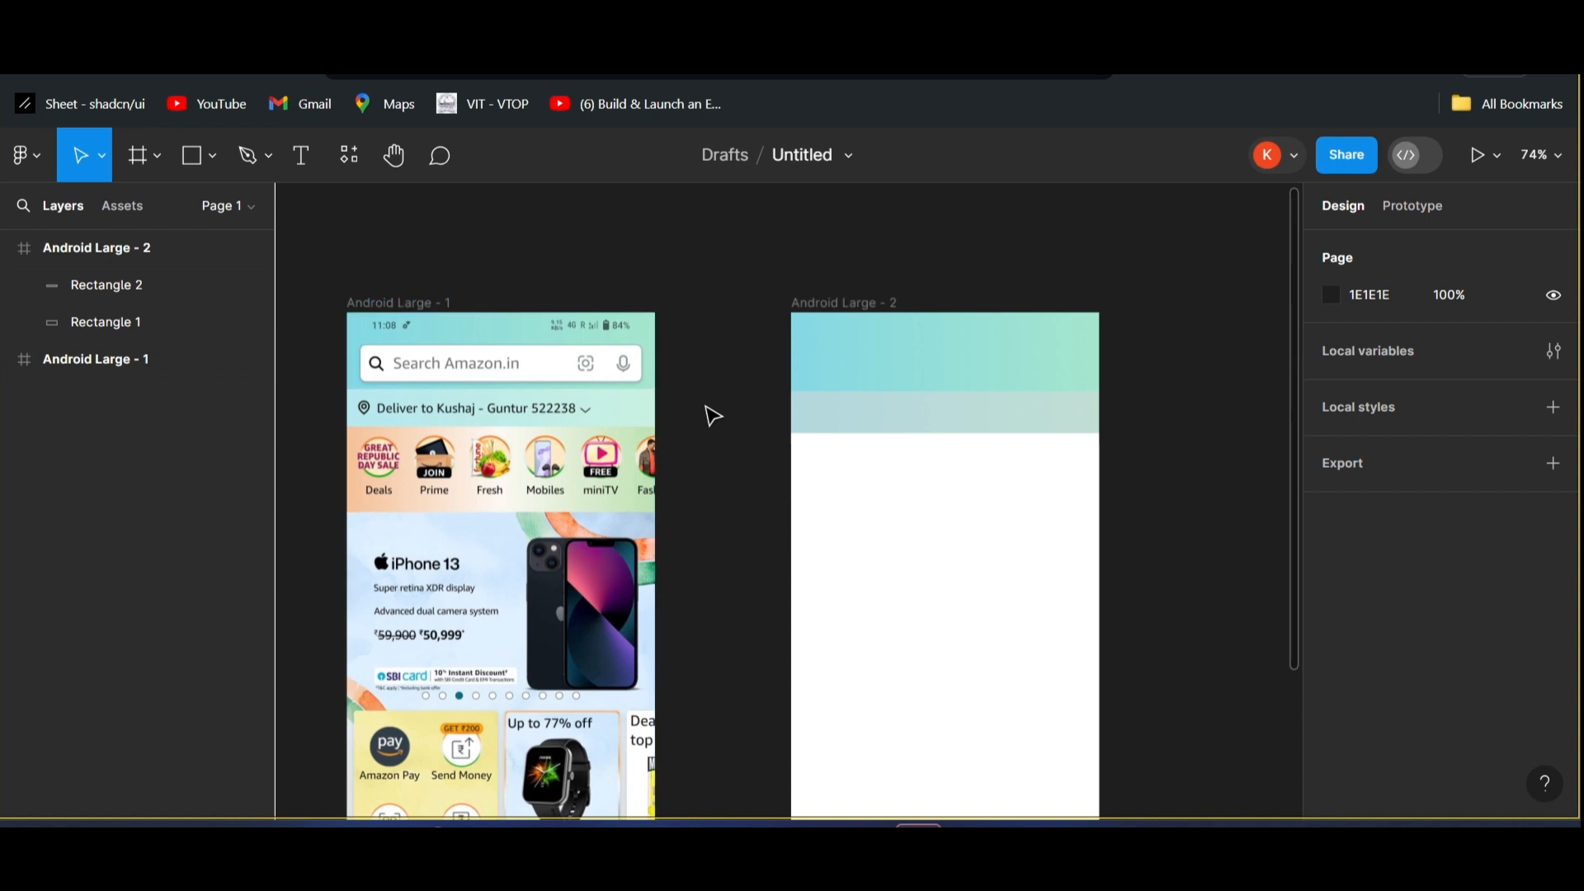
scroll(678, 498, down, 3)
scroll(687, 496, up, 3)
scroll(711, 548, down, 3)
scroll(711, 549, down, 3)
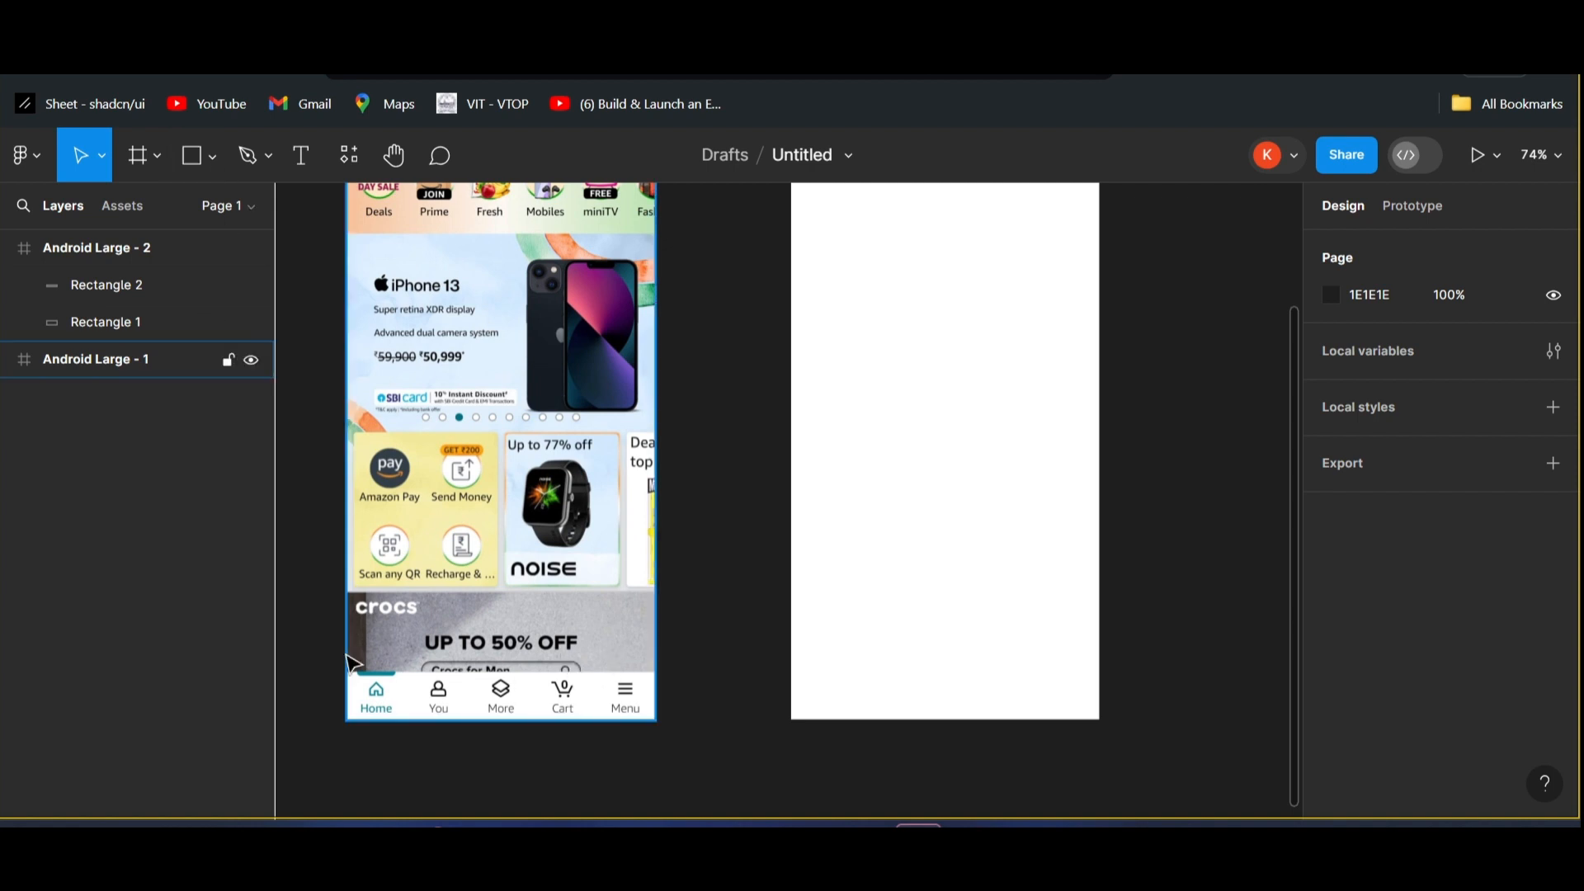
click(210, 158)
click(116, 211)
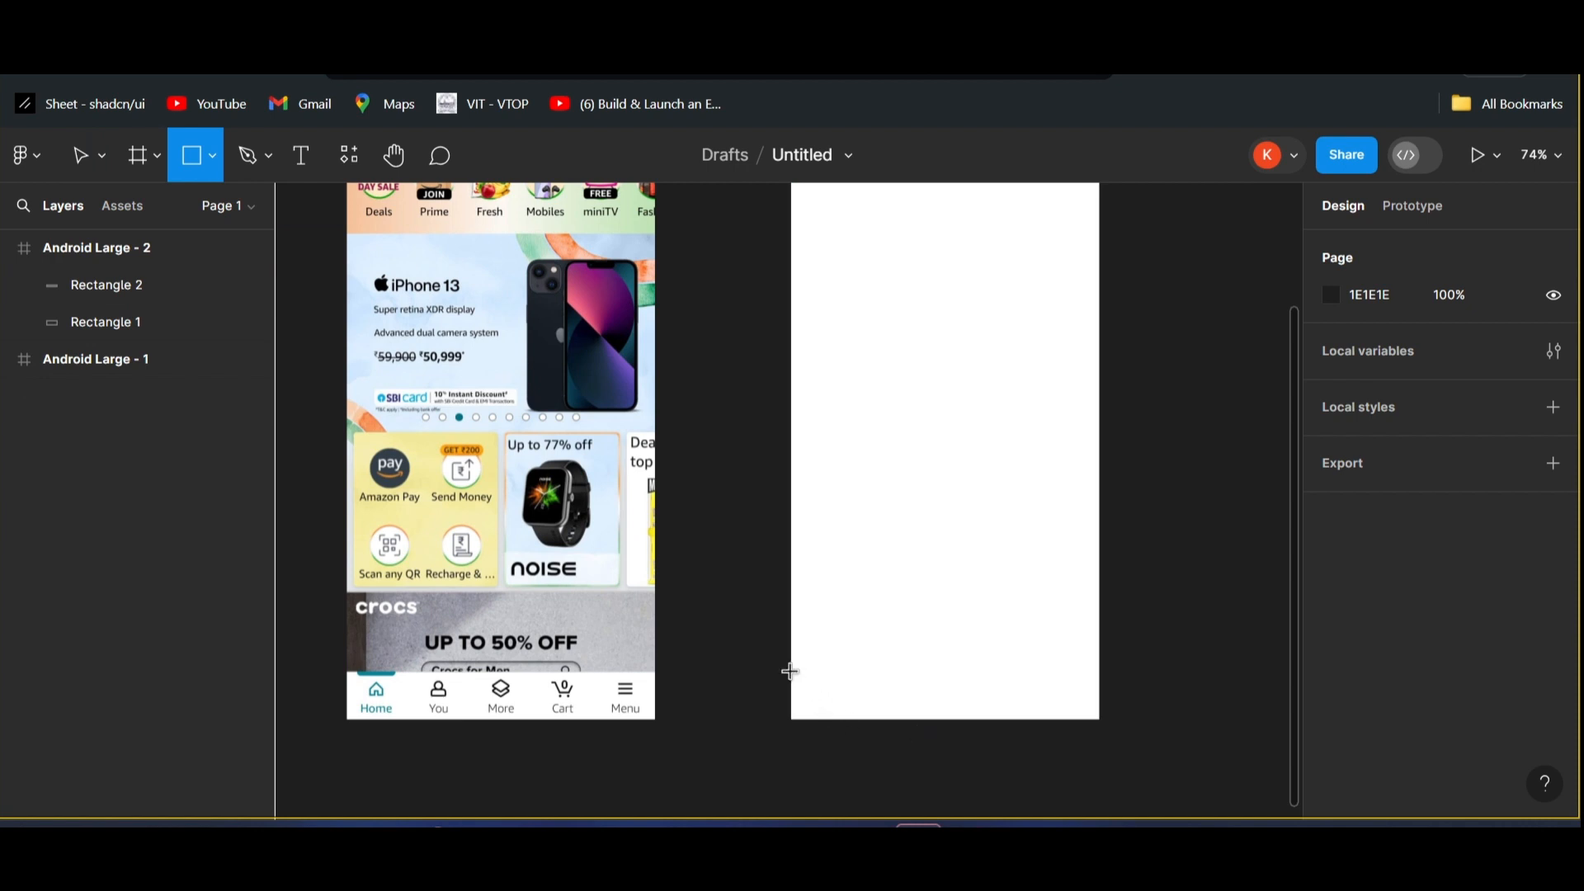
drag(792, 670, 844, 687)
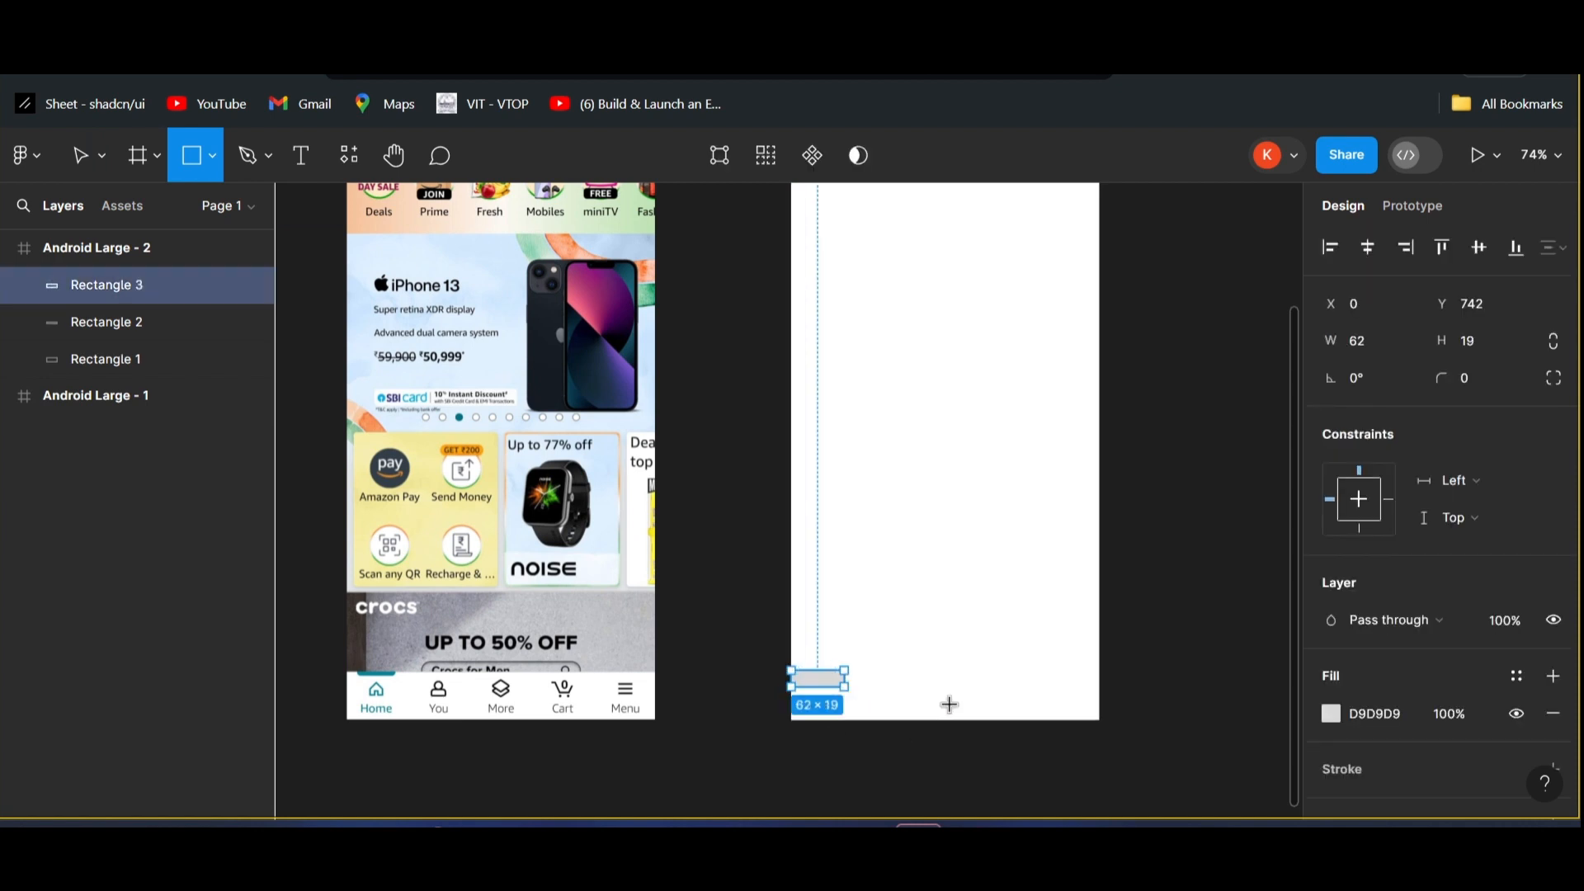
drag(949, 704, 1101, 723)
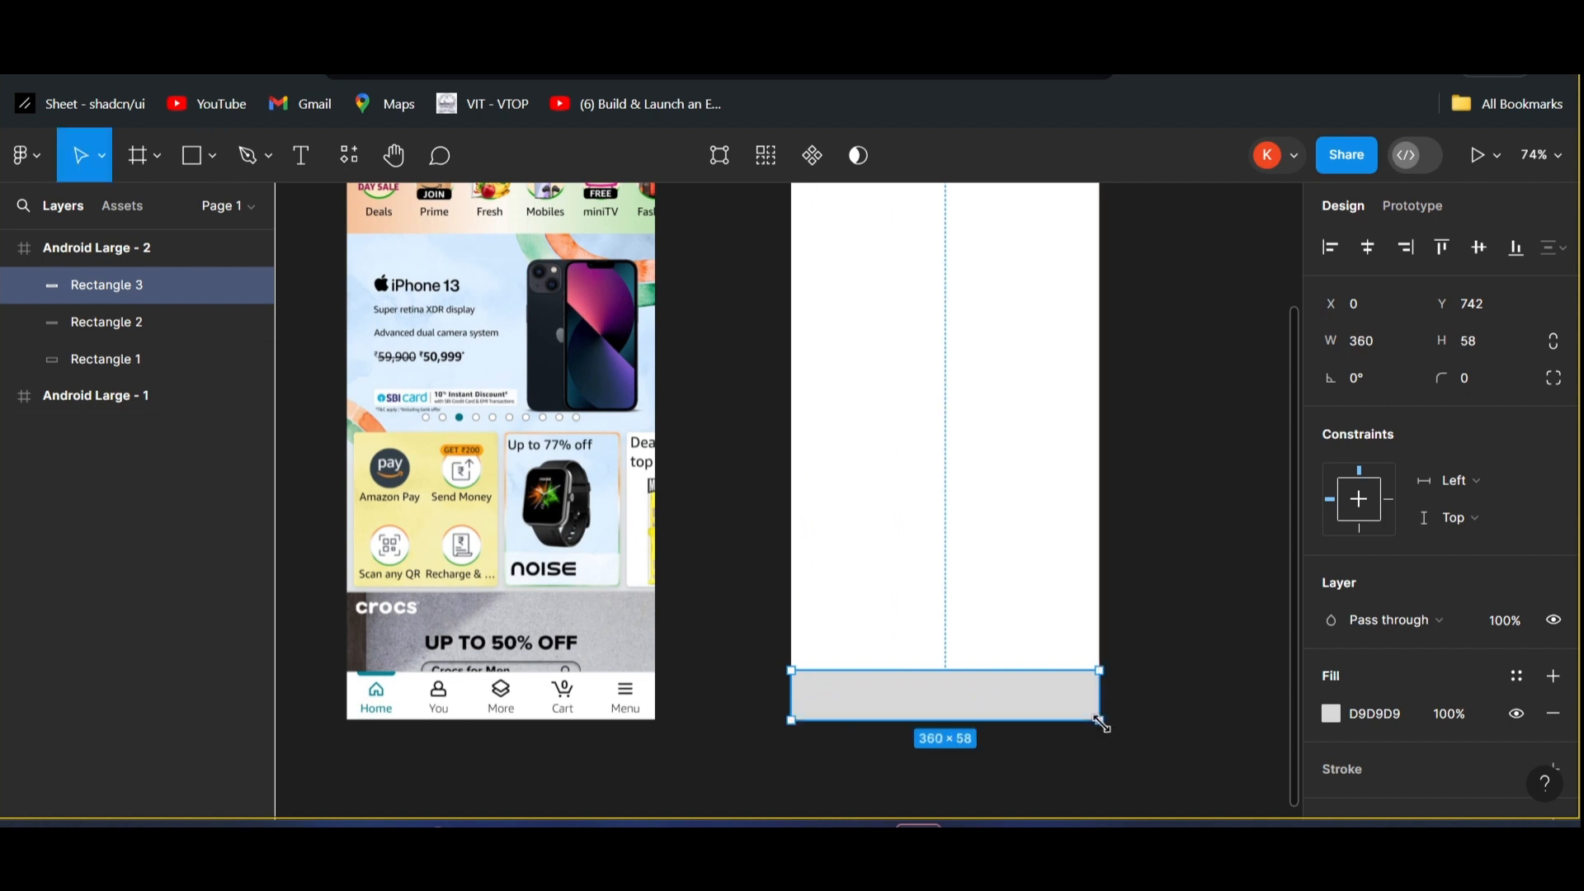
- Change the fill of the bottom navigation bar rectangle to white, FFFFFF, and keep the rectangle selected
click(1332, 715)
drag(1030, 286, 1013, 274)
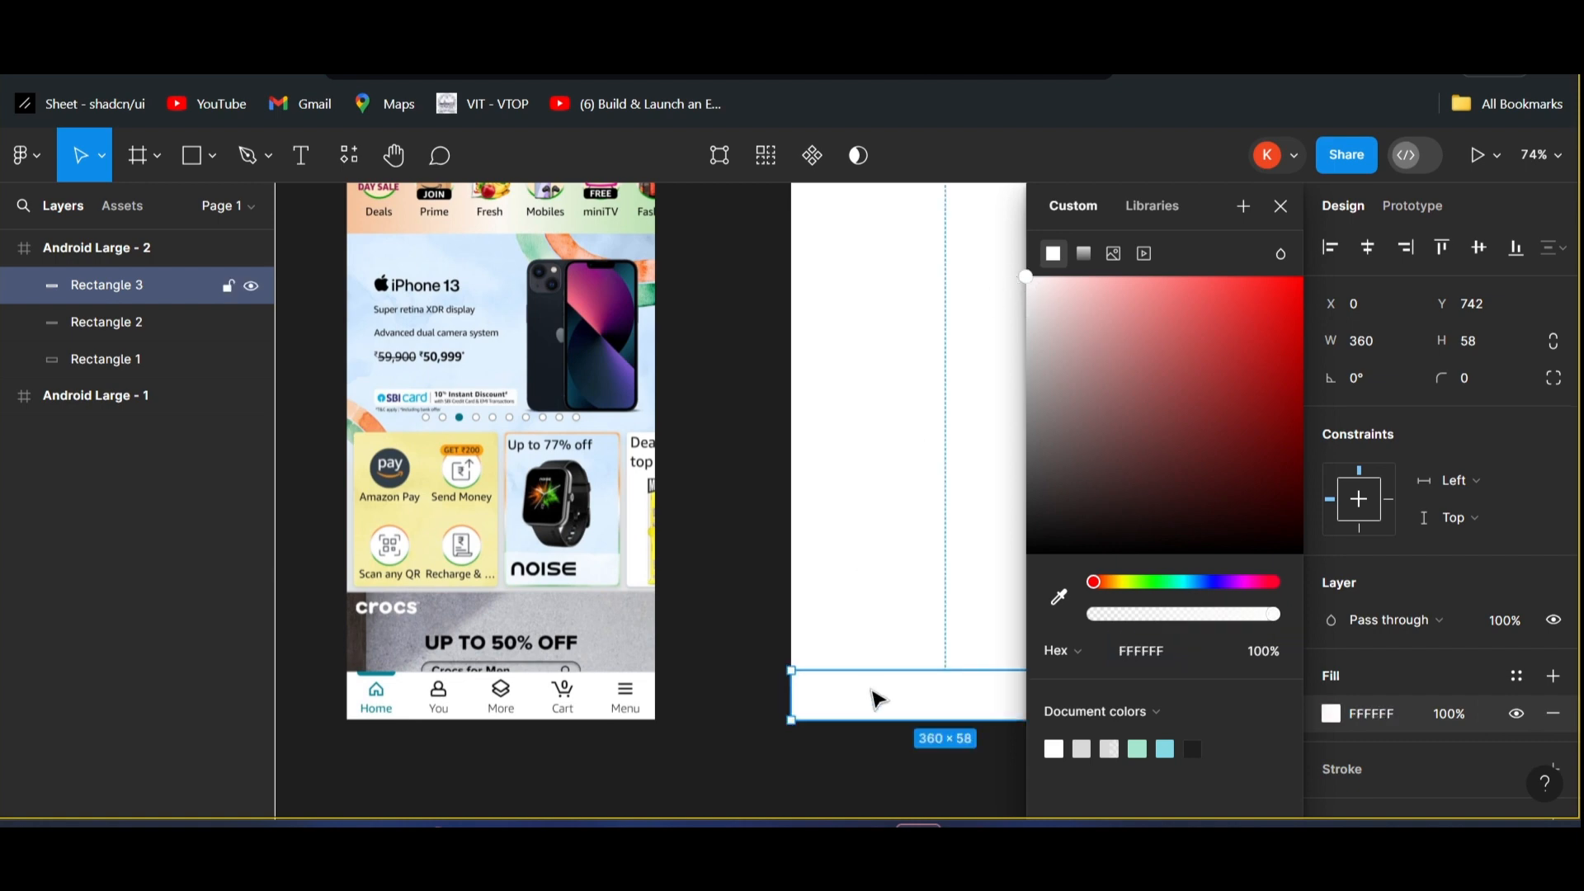
click(734, 609)
click(934, 709)
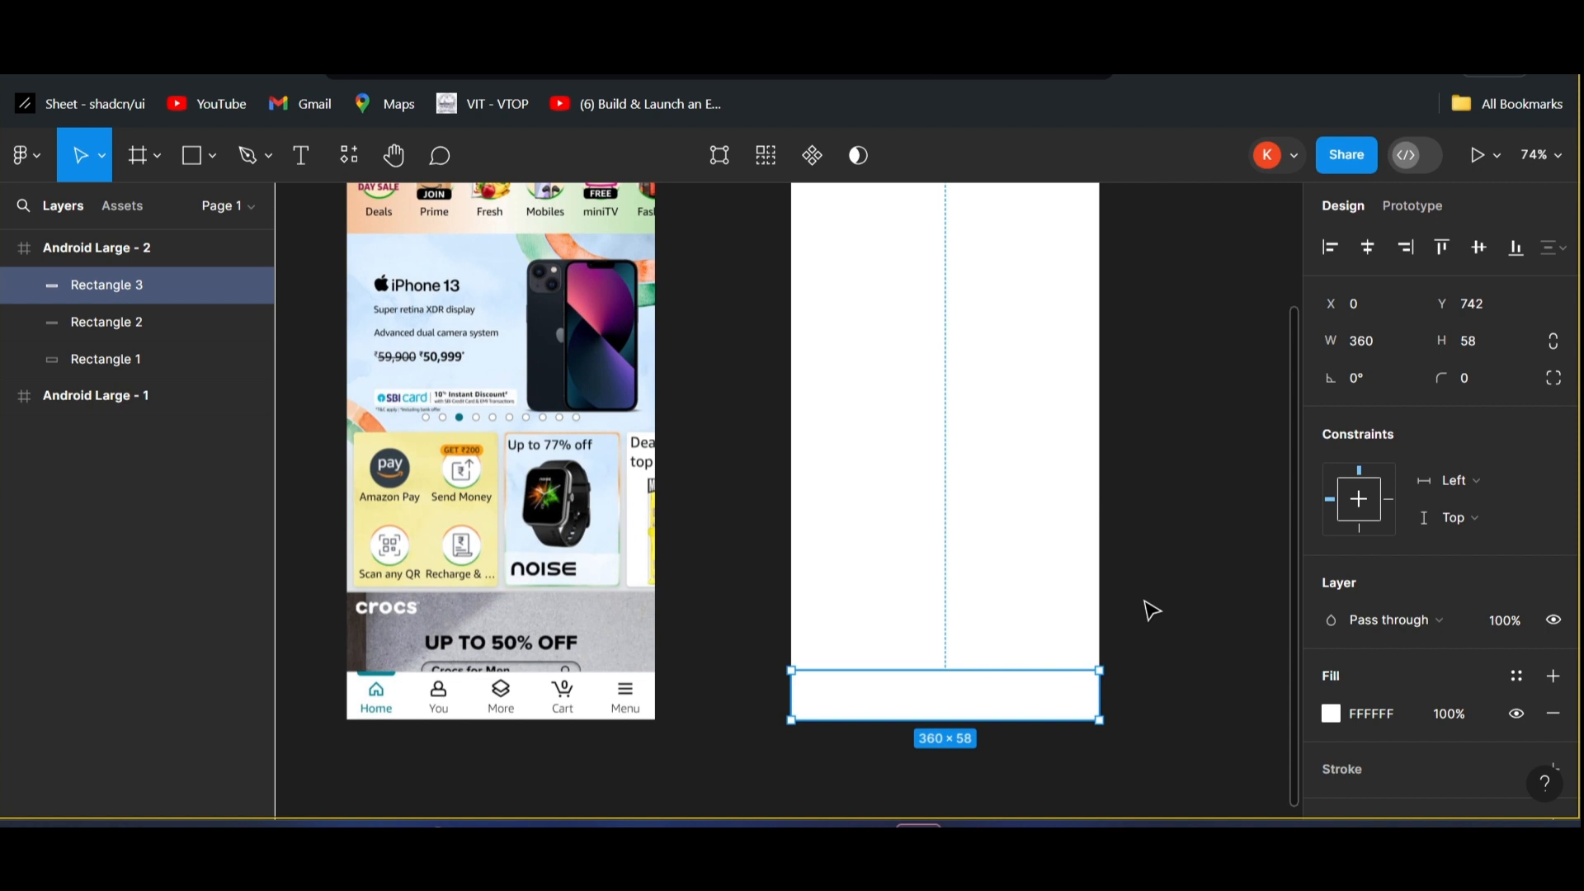
scroll(1152, 610, up, 3)
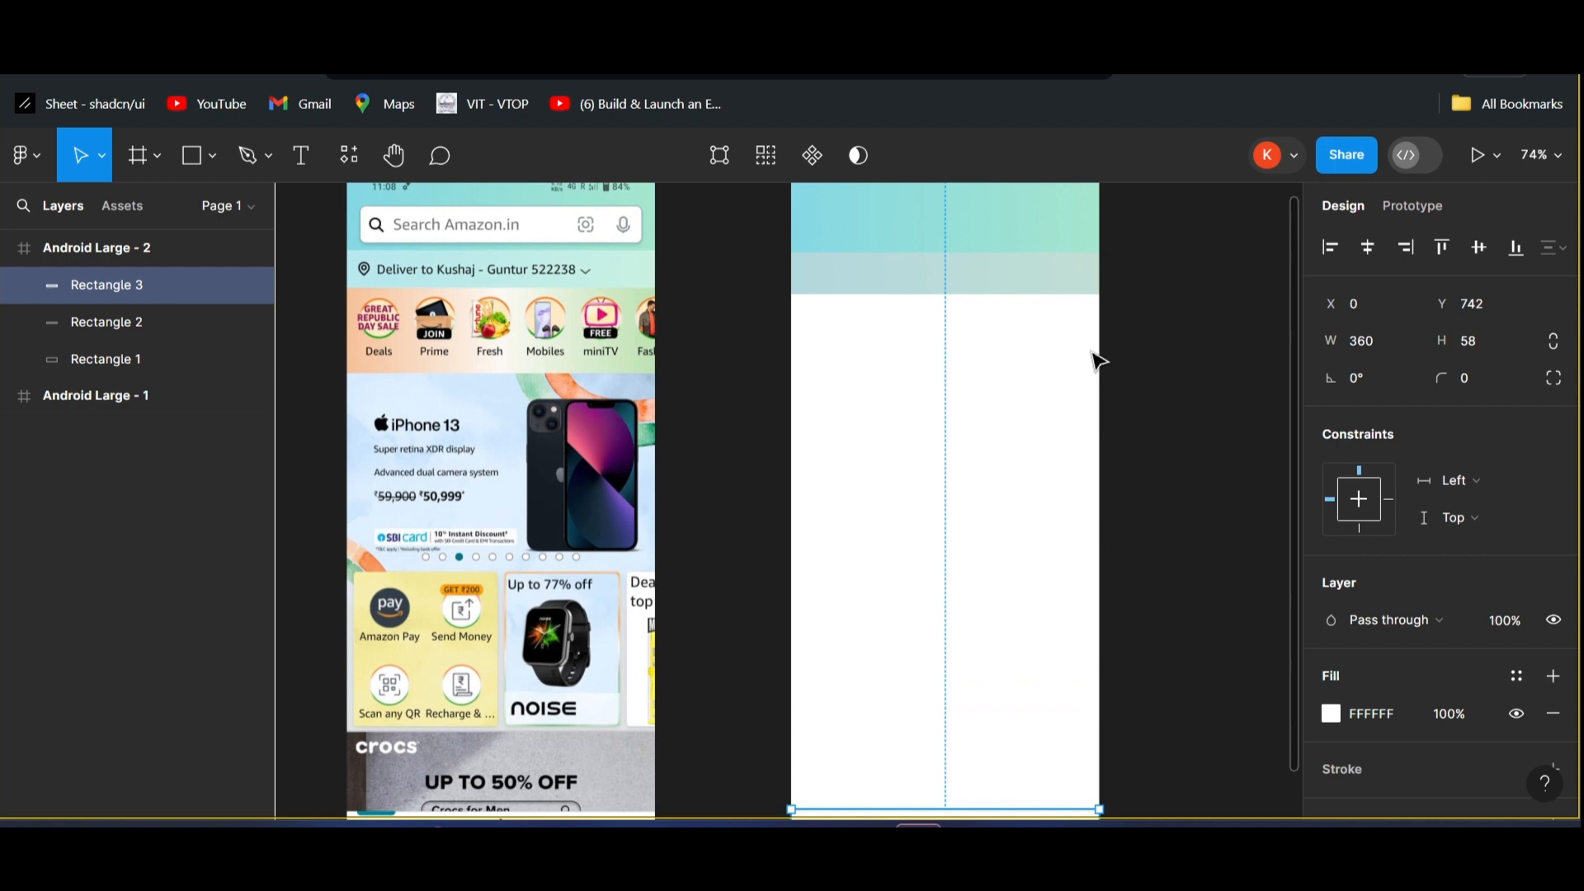
scroll(1137, 322, up, 3)
scroll(1137, 322, down, 3)
scroll(786, 433, down, 3)
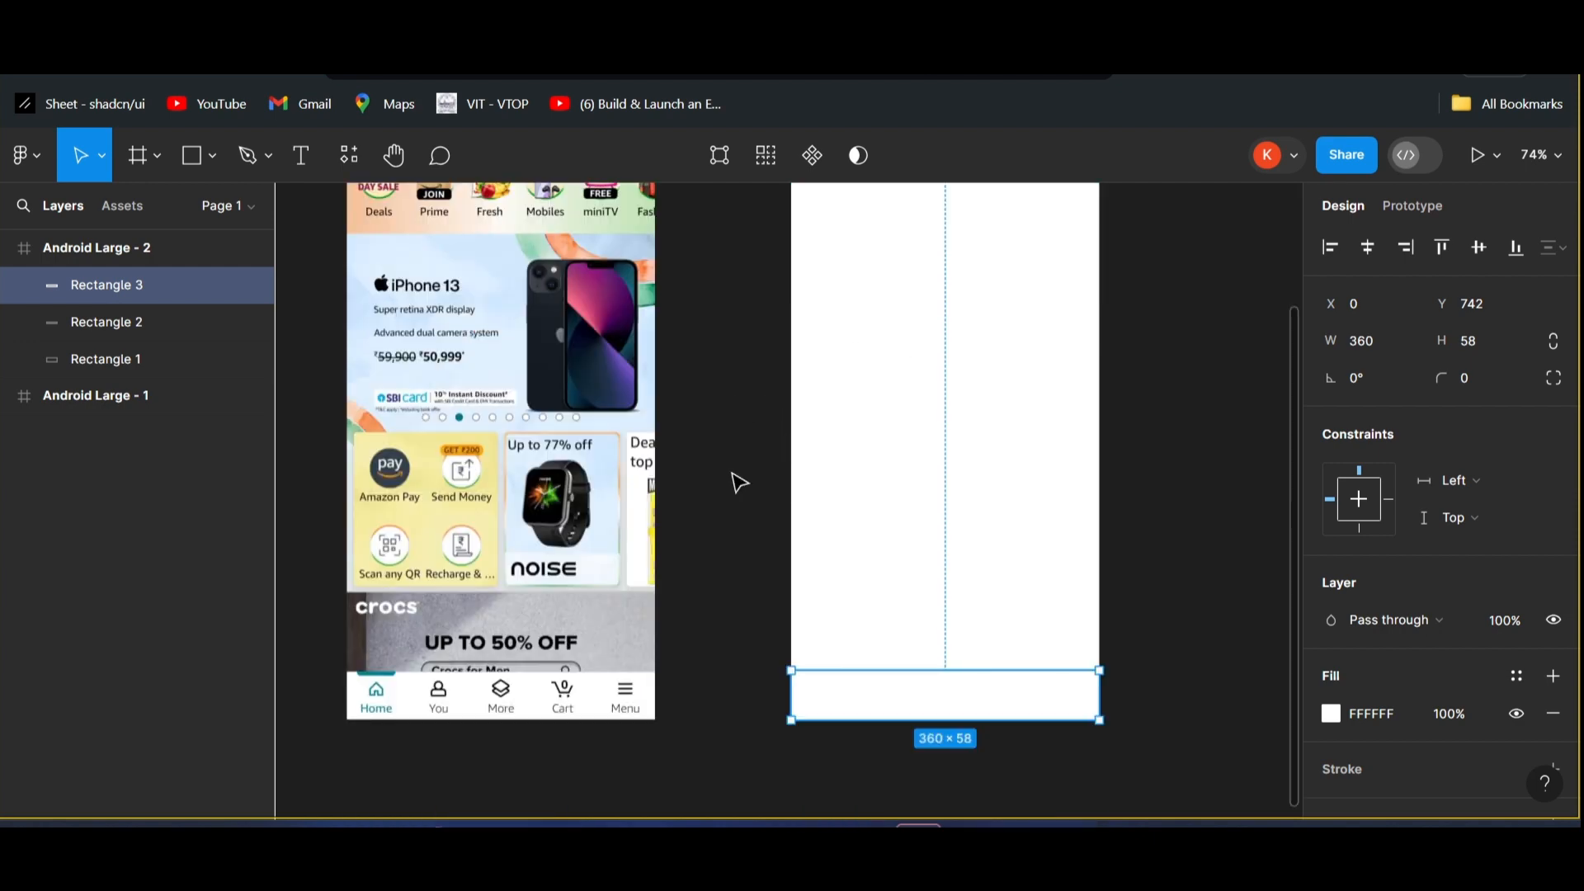
- Run the Iconify plugin and move its window away from the reference screenshot's search bar
scroll(736, 482, up, 6)
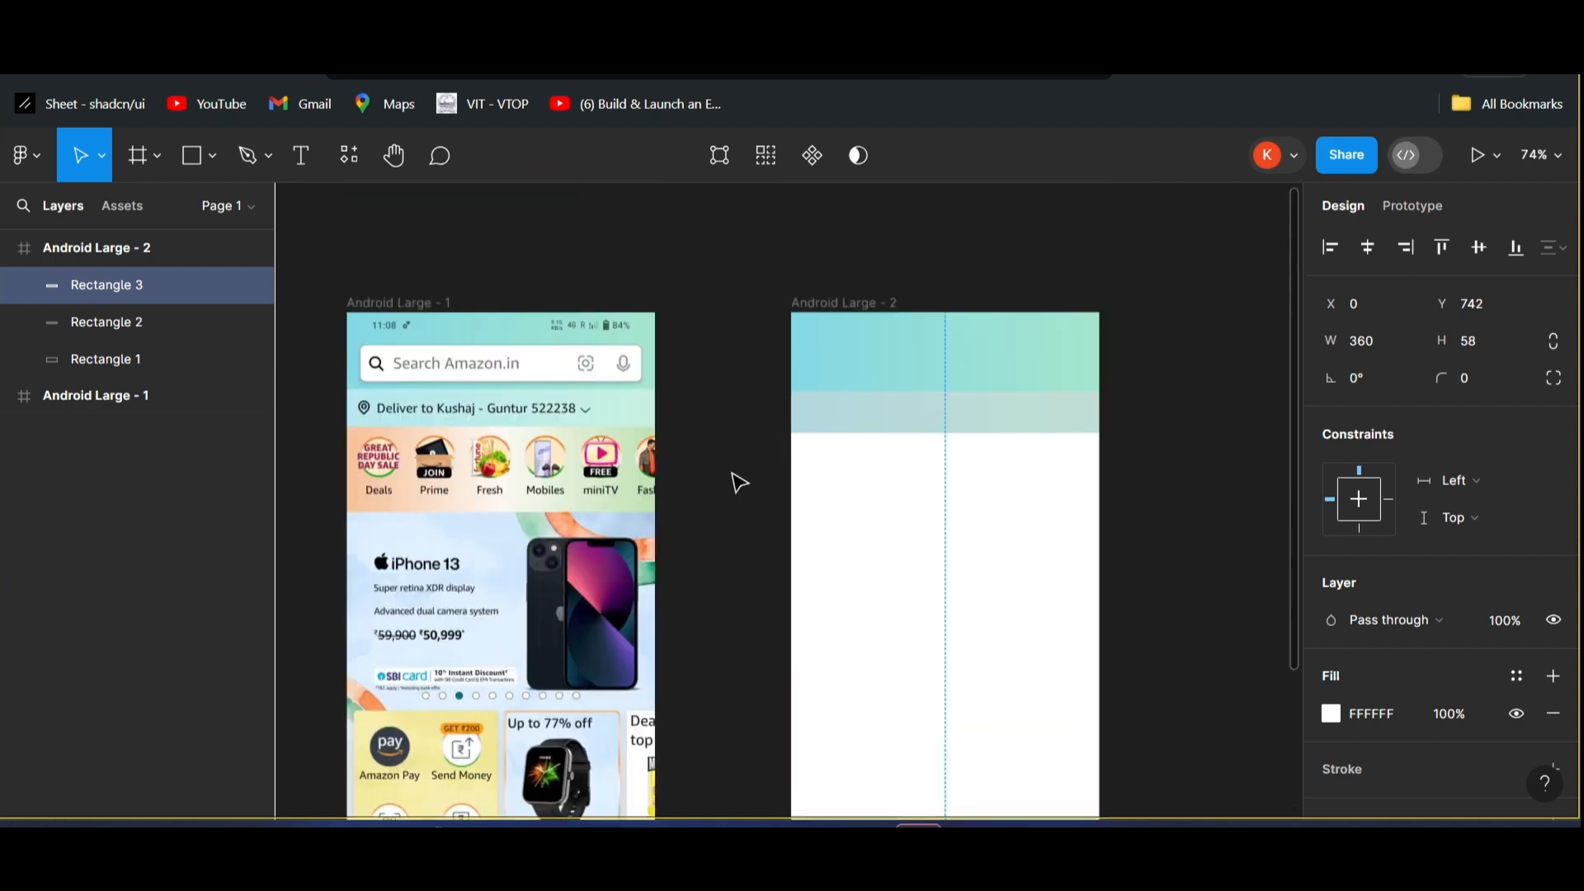
right_click(343, 238)
mouse_move(396, 425)
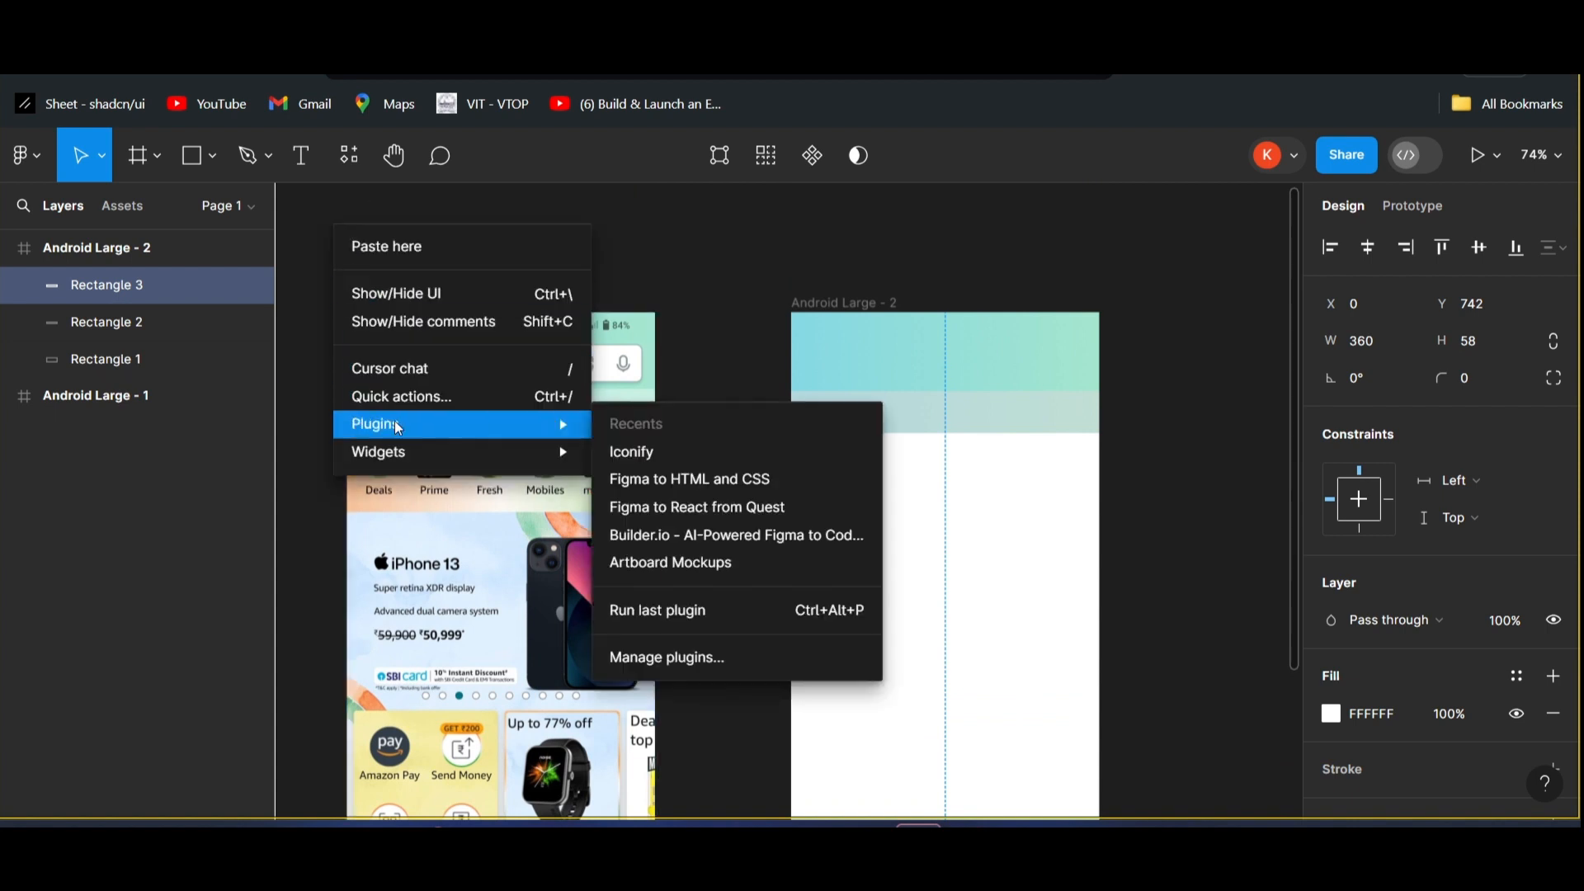
click(690, 242)
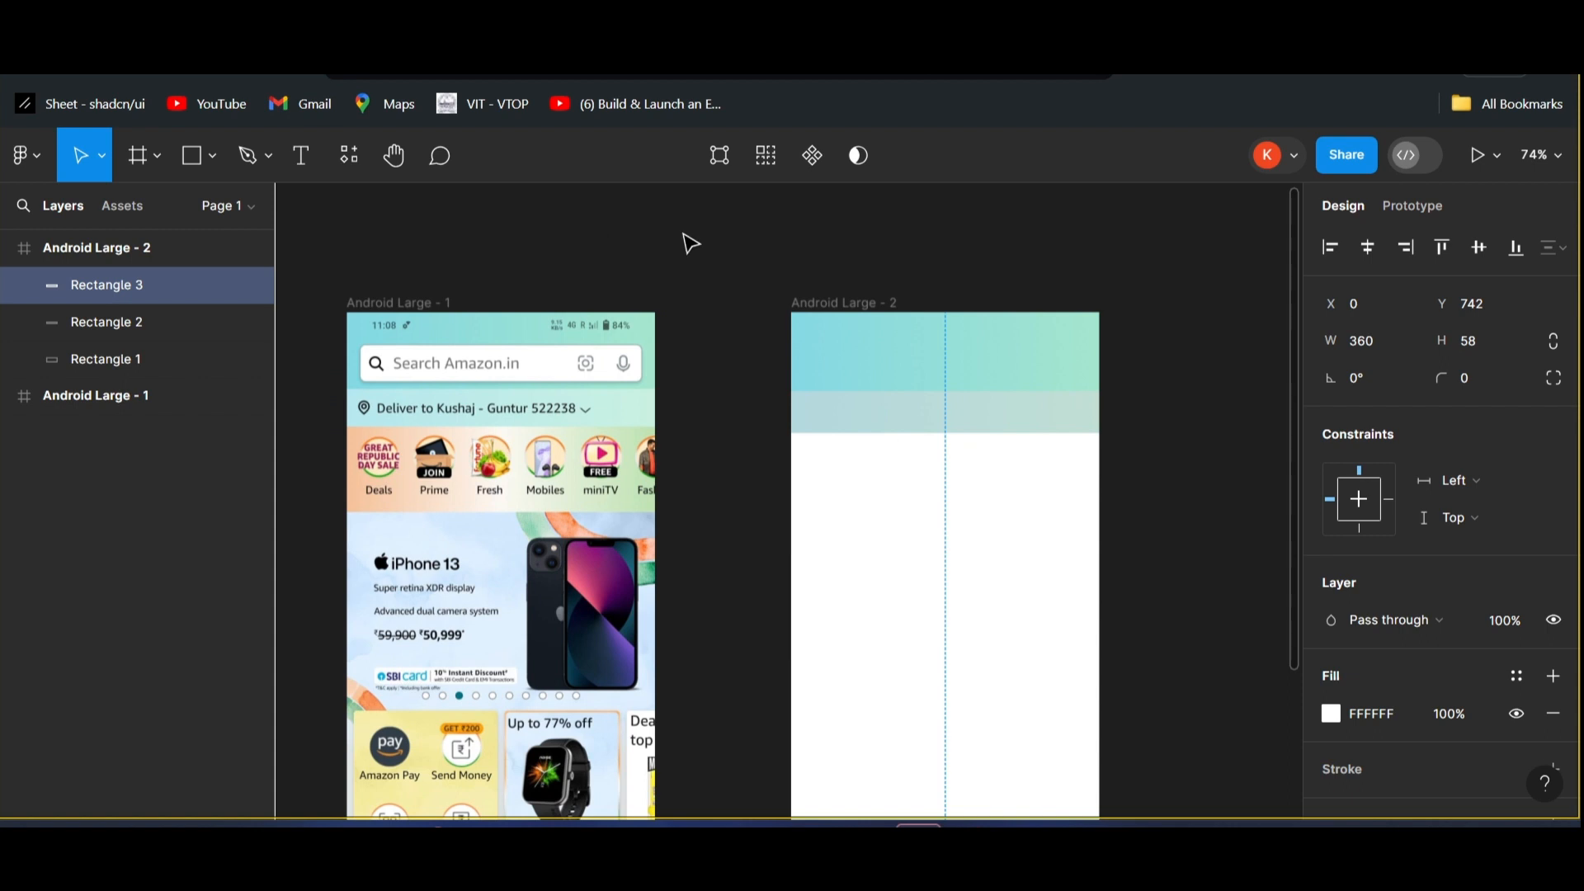
right_click(685, 239)
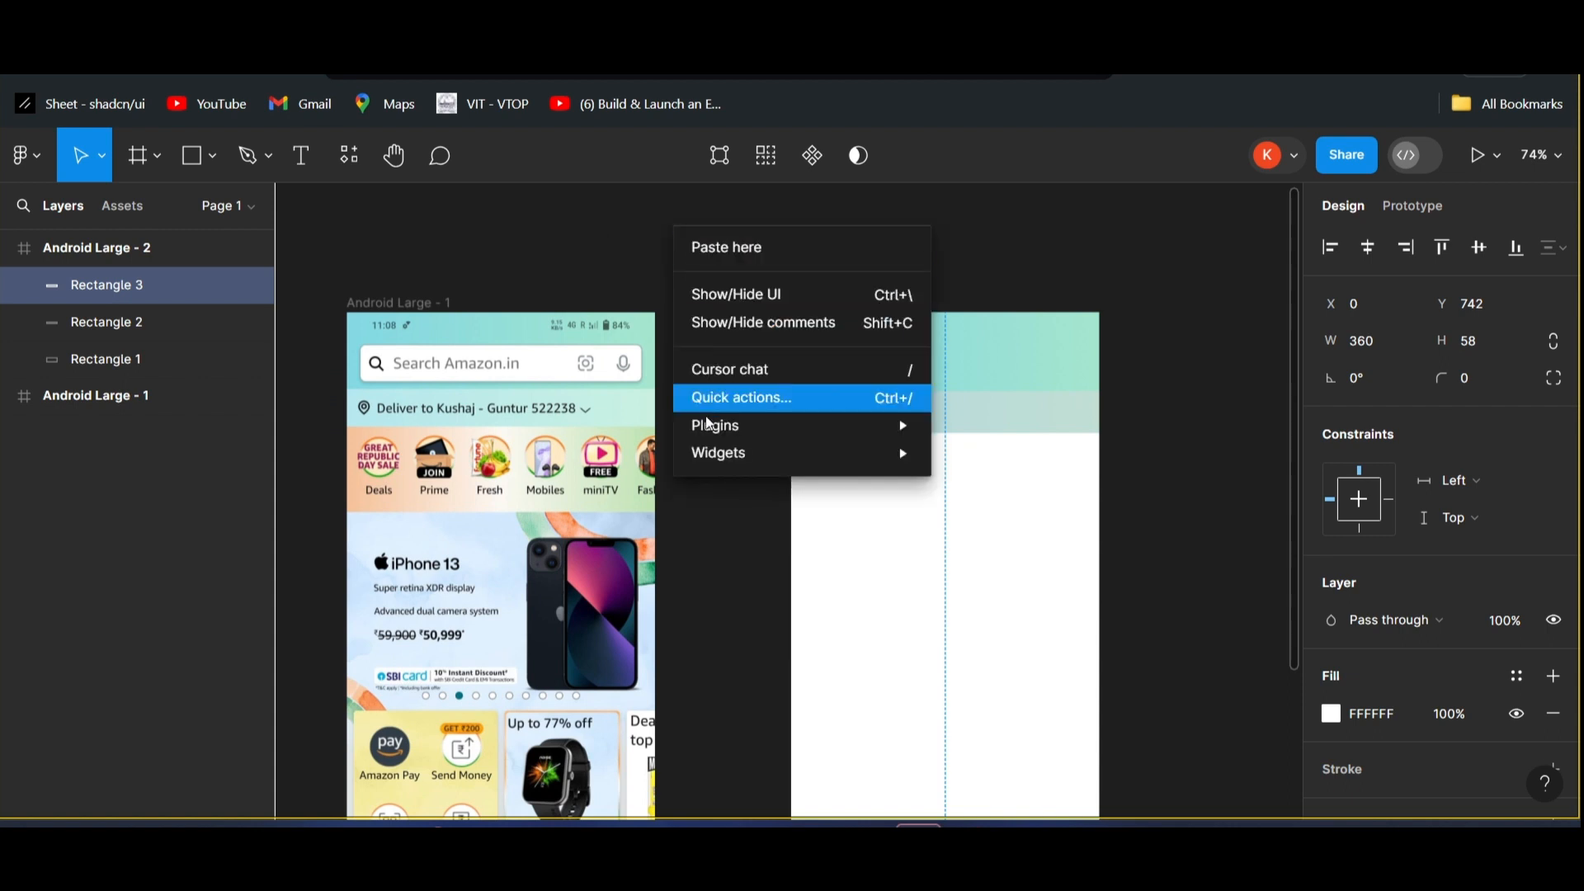
mouse_move(733, 429)
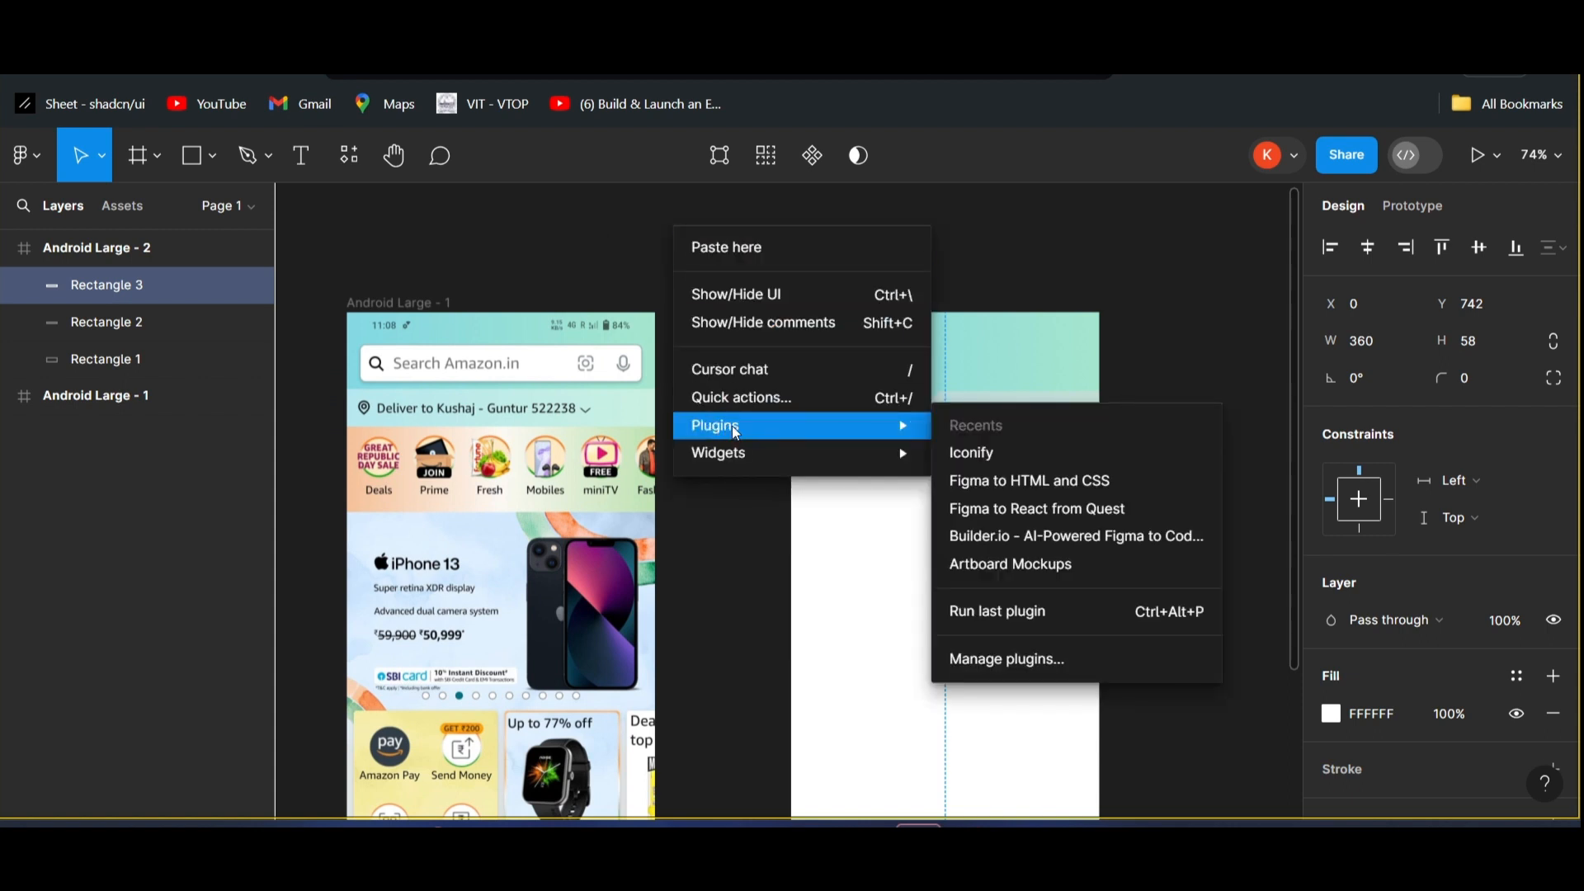
click(991, 459)
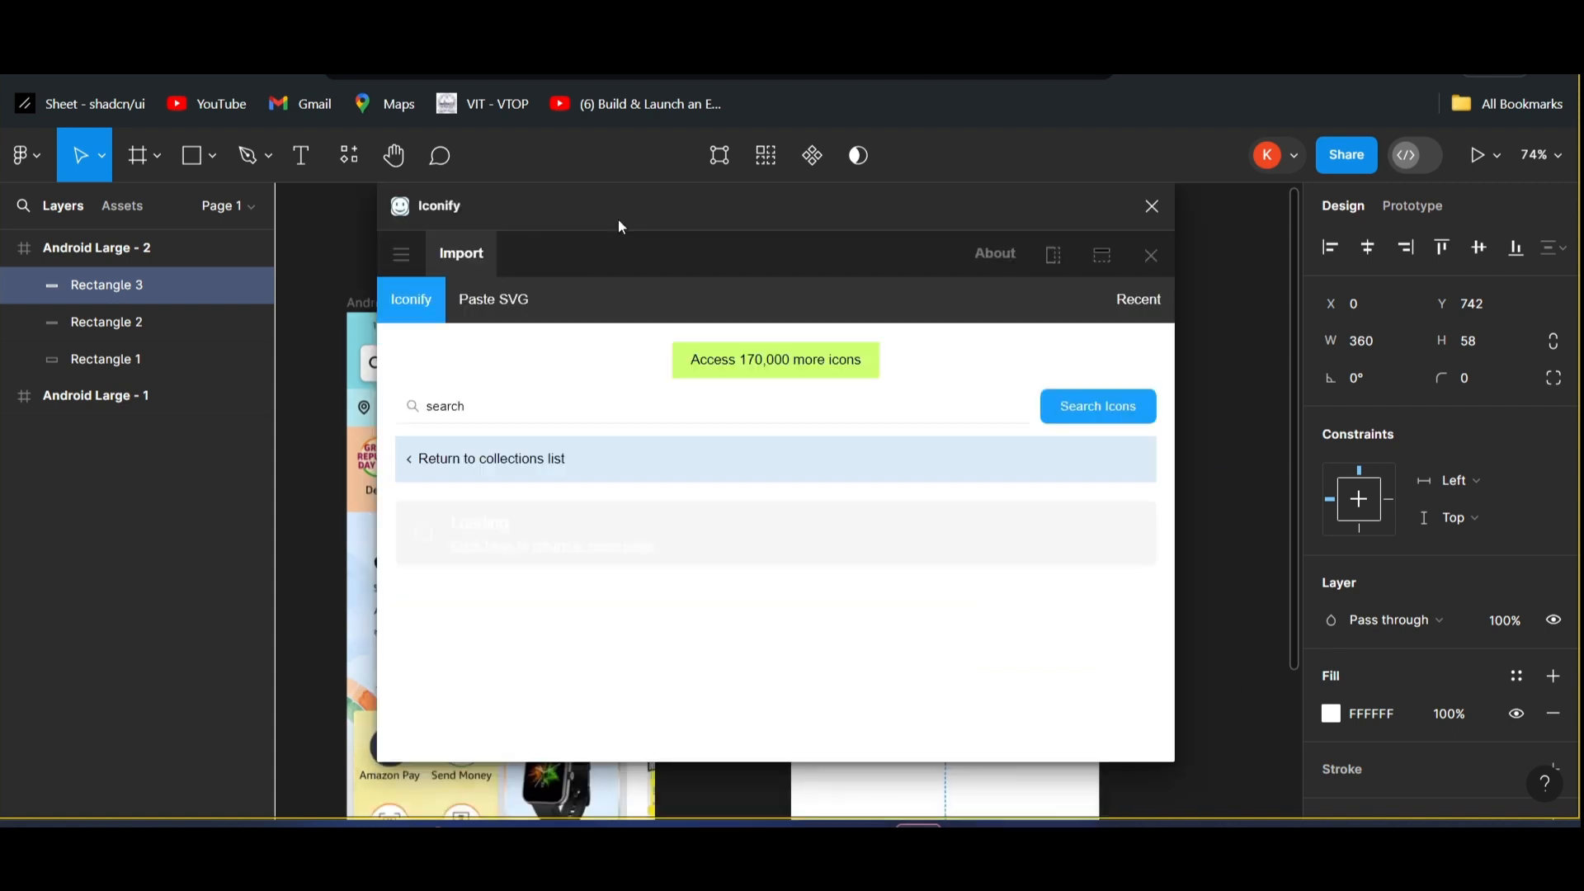
drag(573, 206, 791, 233)
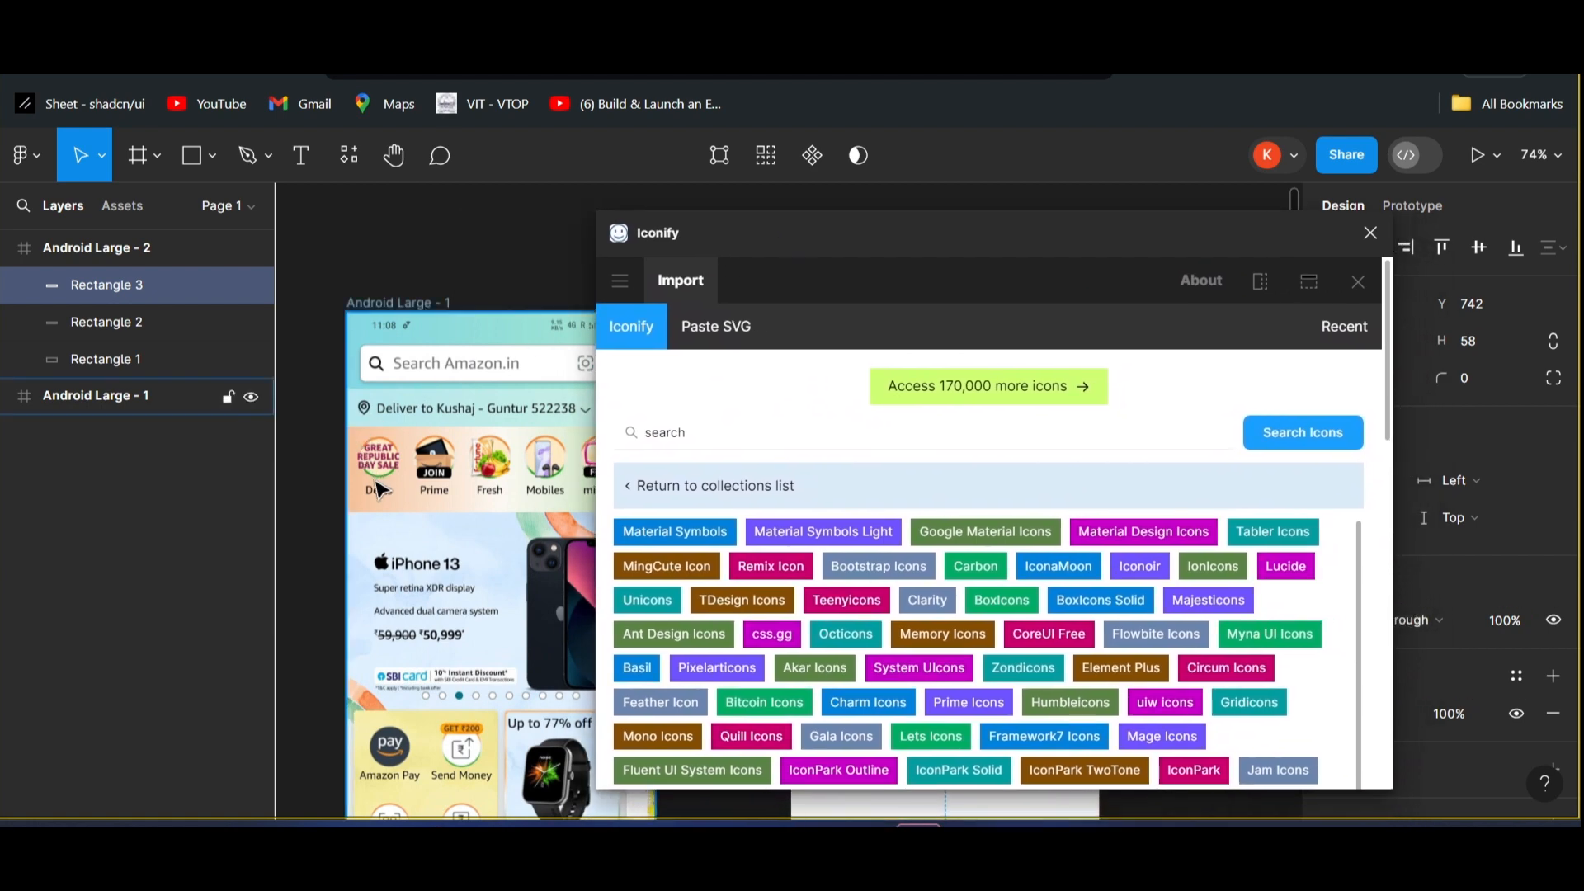
- Move the plugin window fully clear of the reference screenshot and search Iconify for "search" icons
click(712, 434)
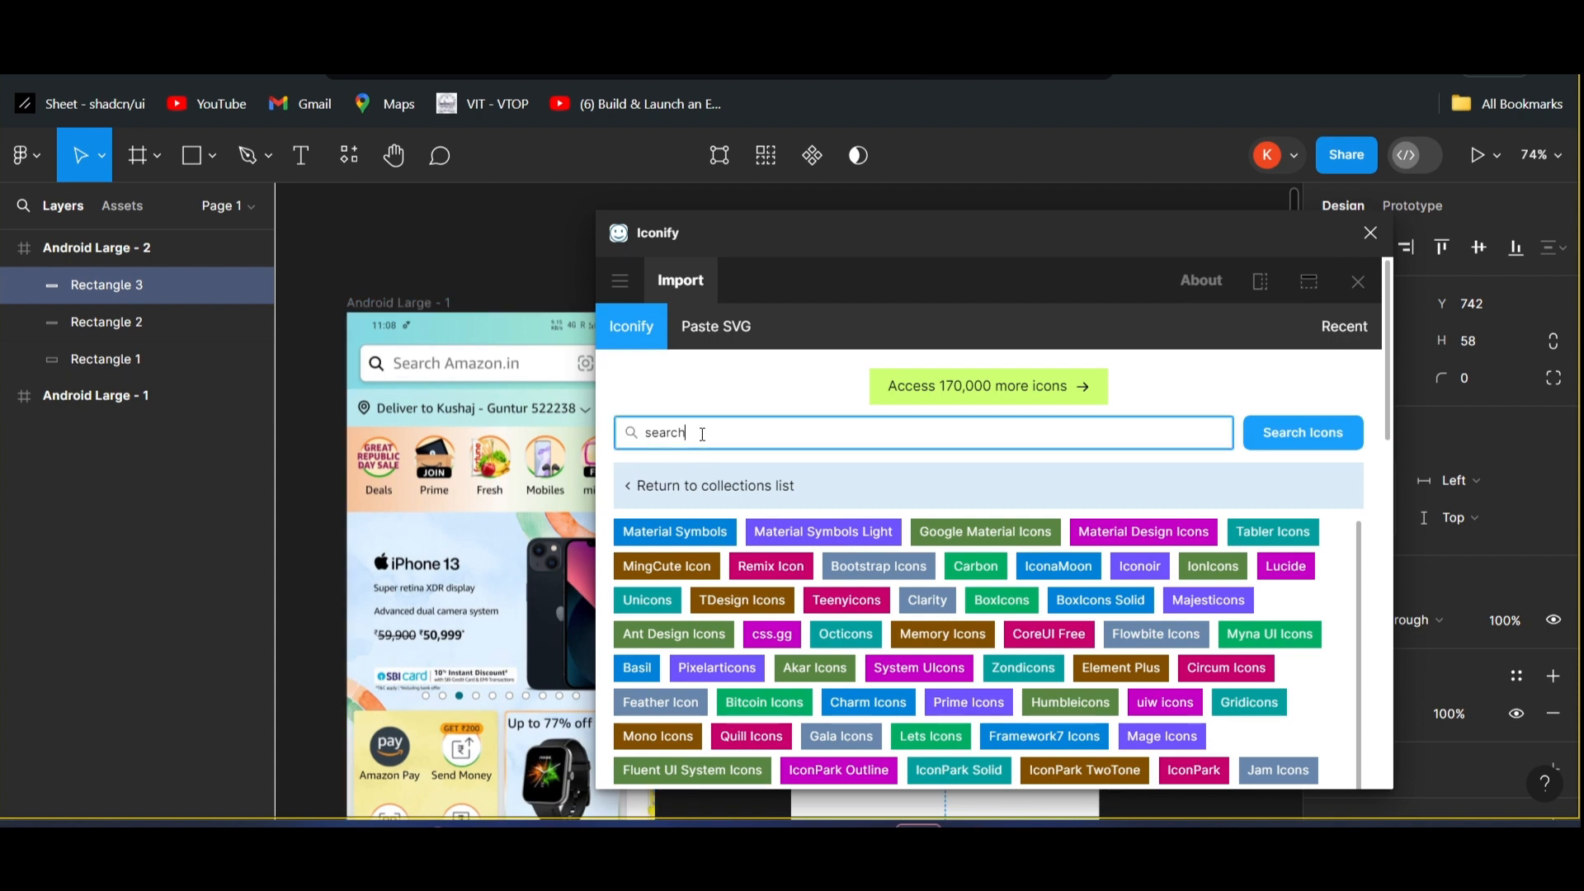
key(BackSpace)
drag(779, 236, 937, 230)
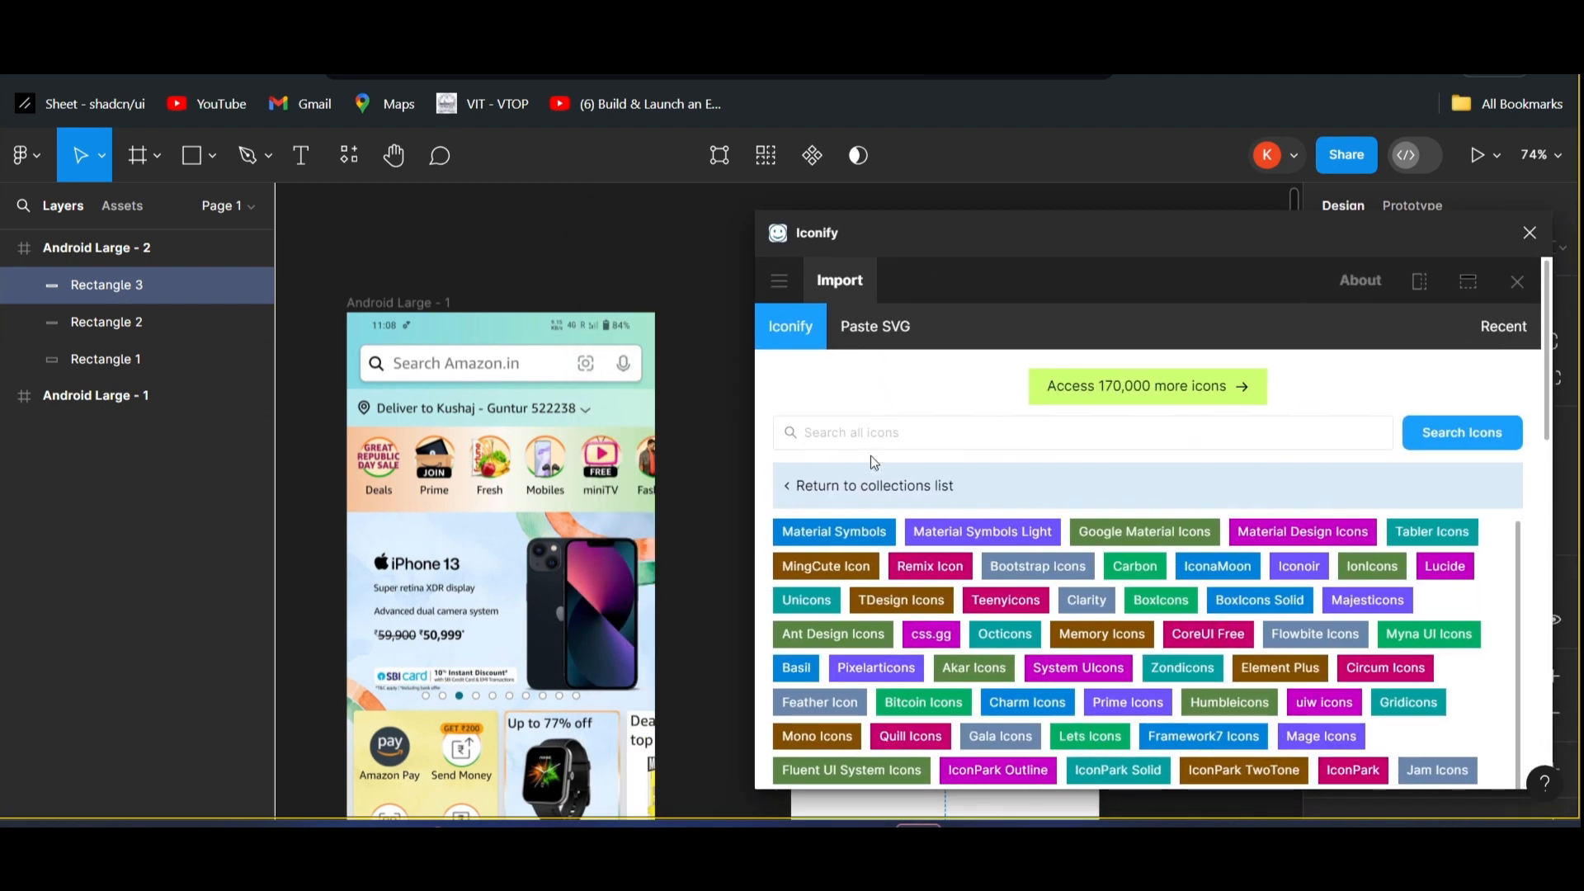
click(863, 433)
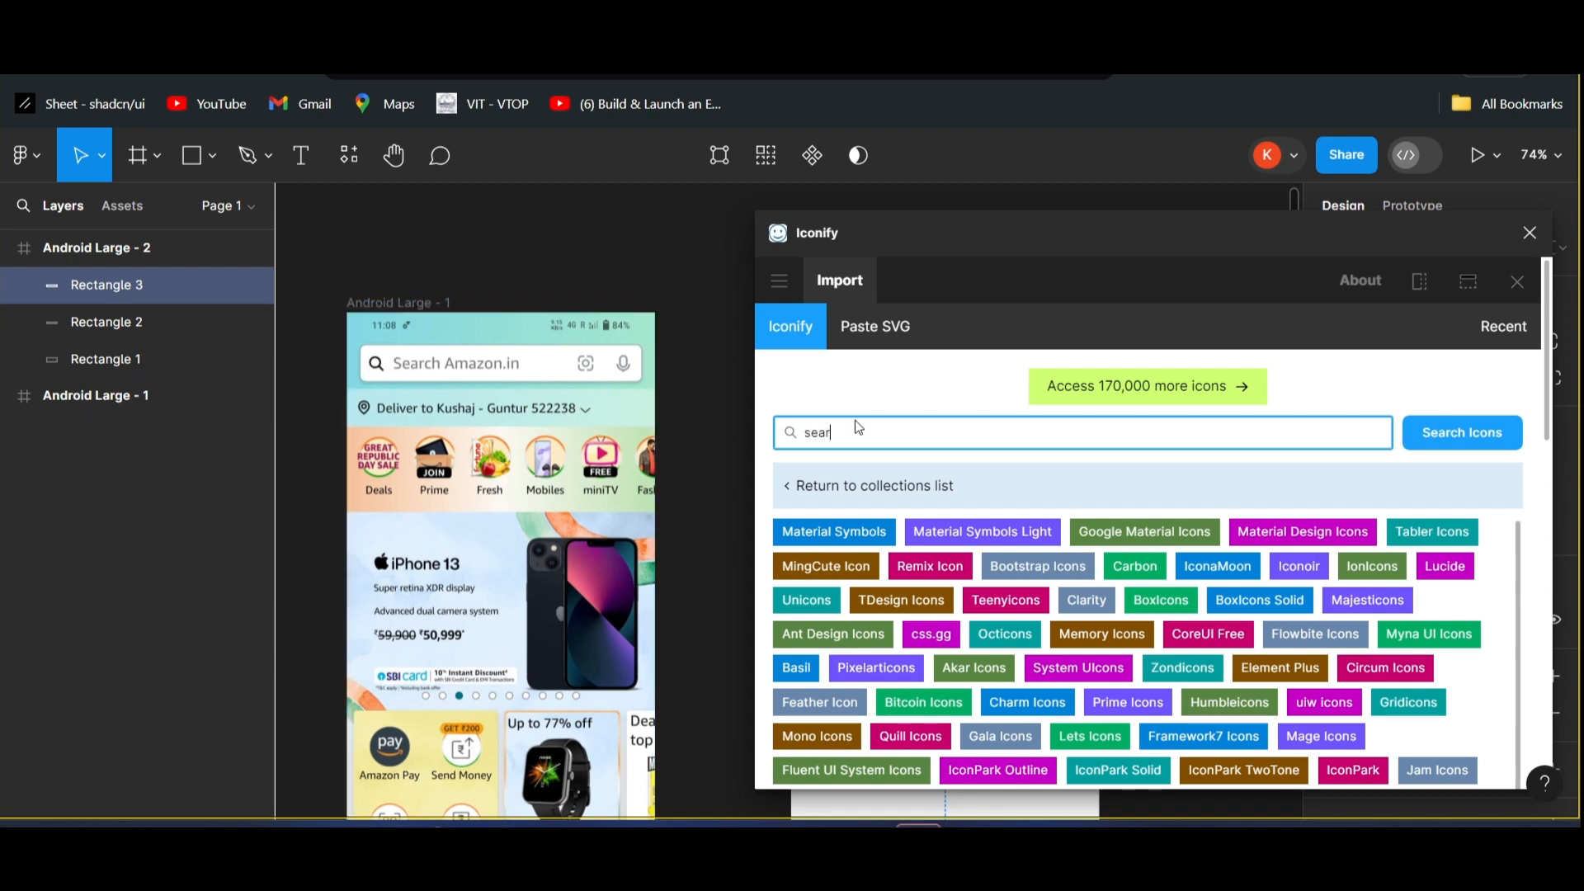
text(search)
click(1495, 446)
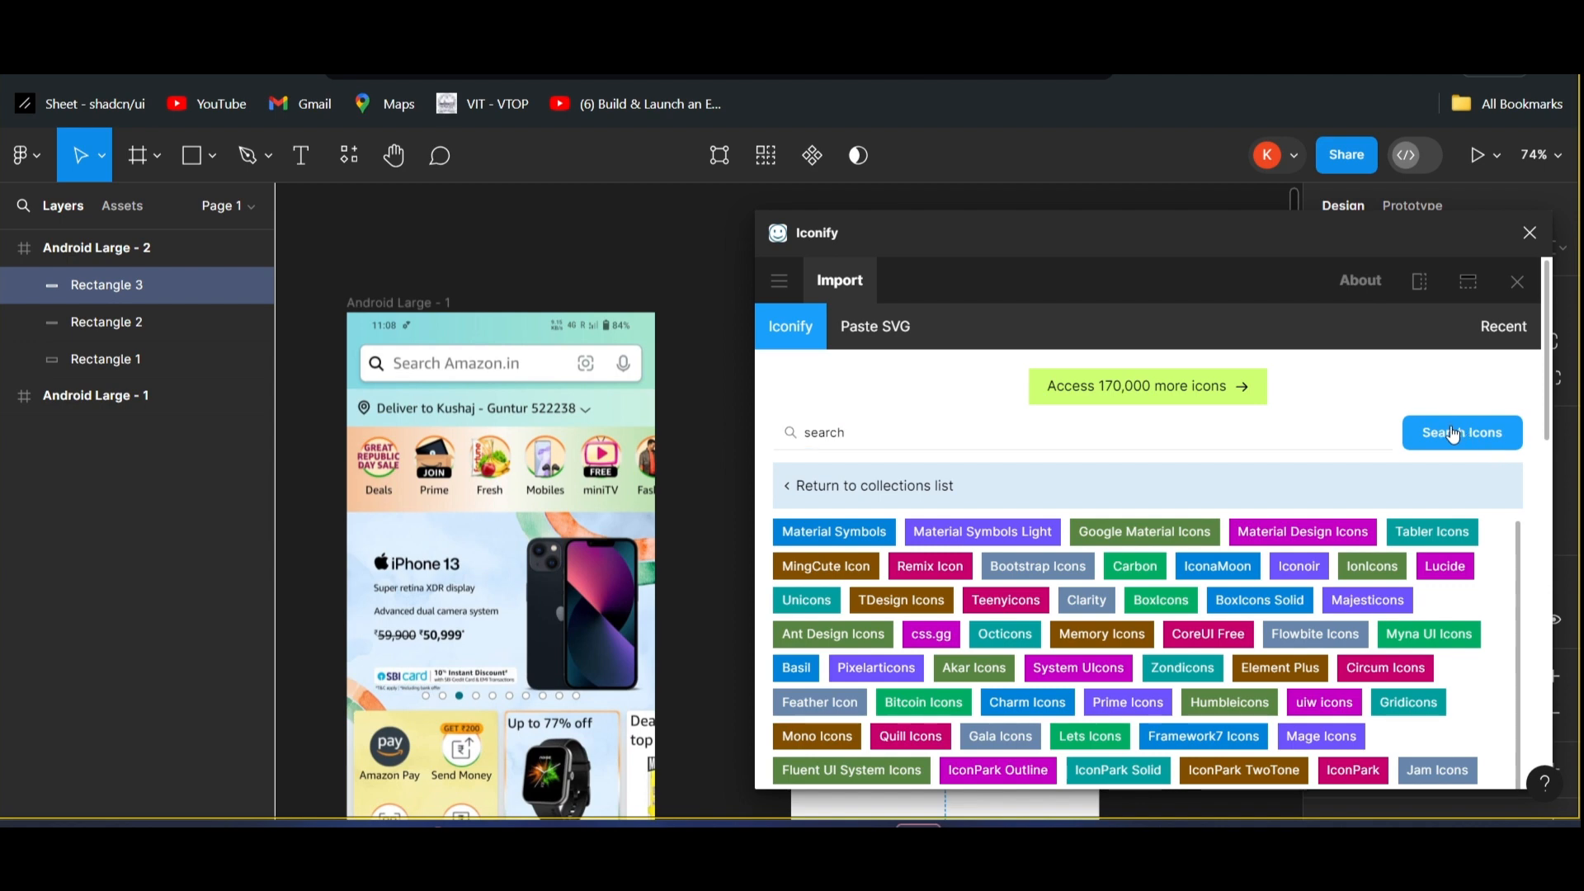
scroll(1209, 418, down, 6)
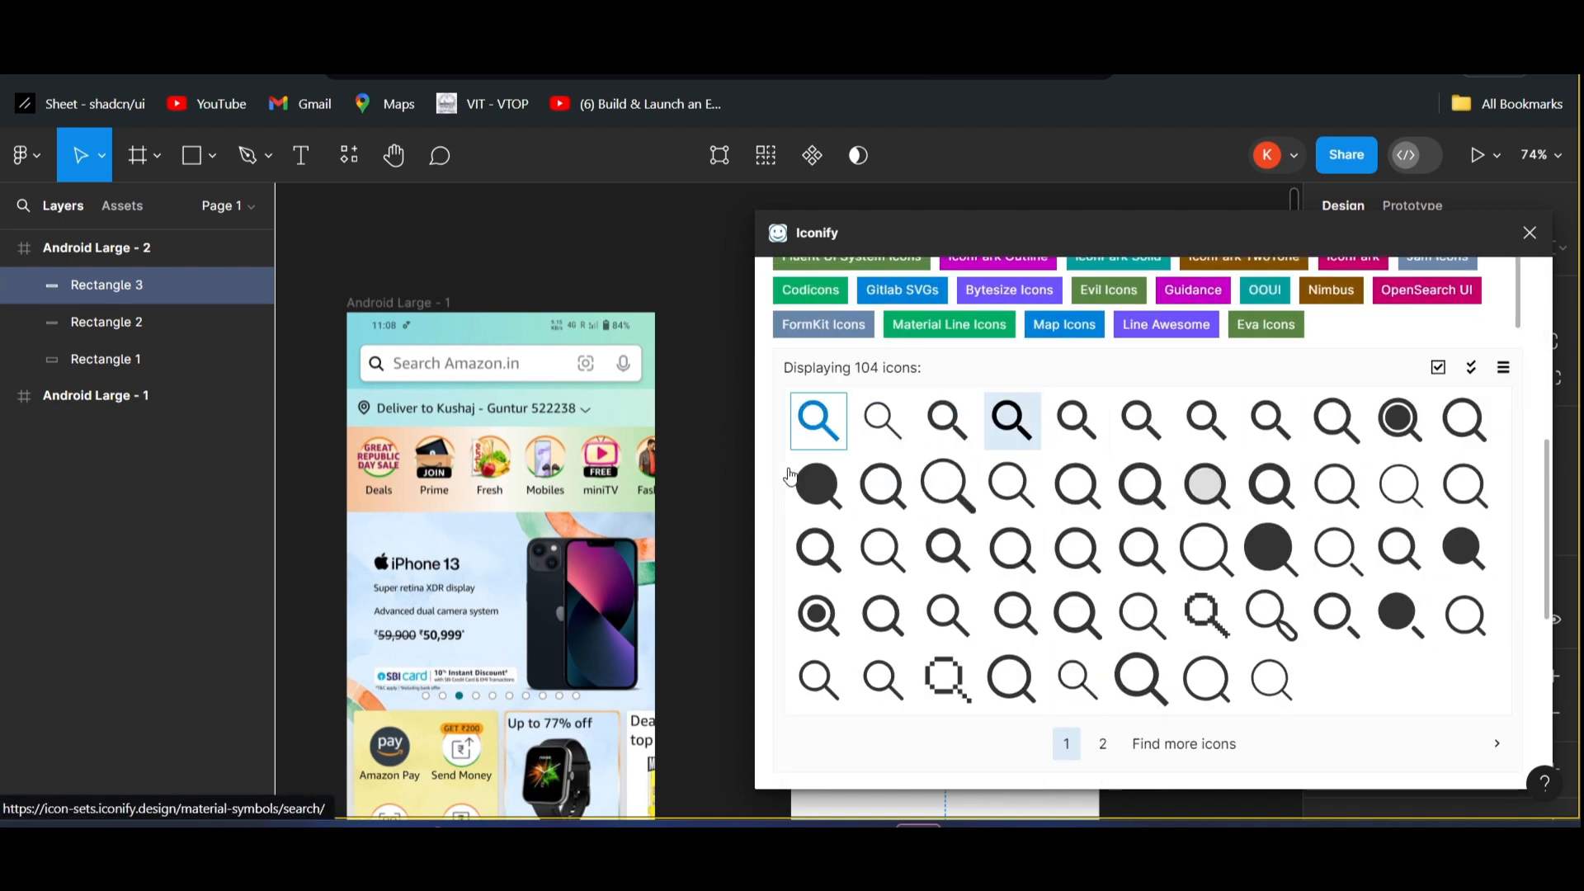
- Import the material-symbols:search icon in black into Android Large - 2, keeping the plugin window open
click(818, 417)
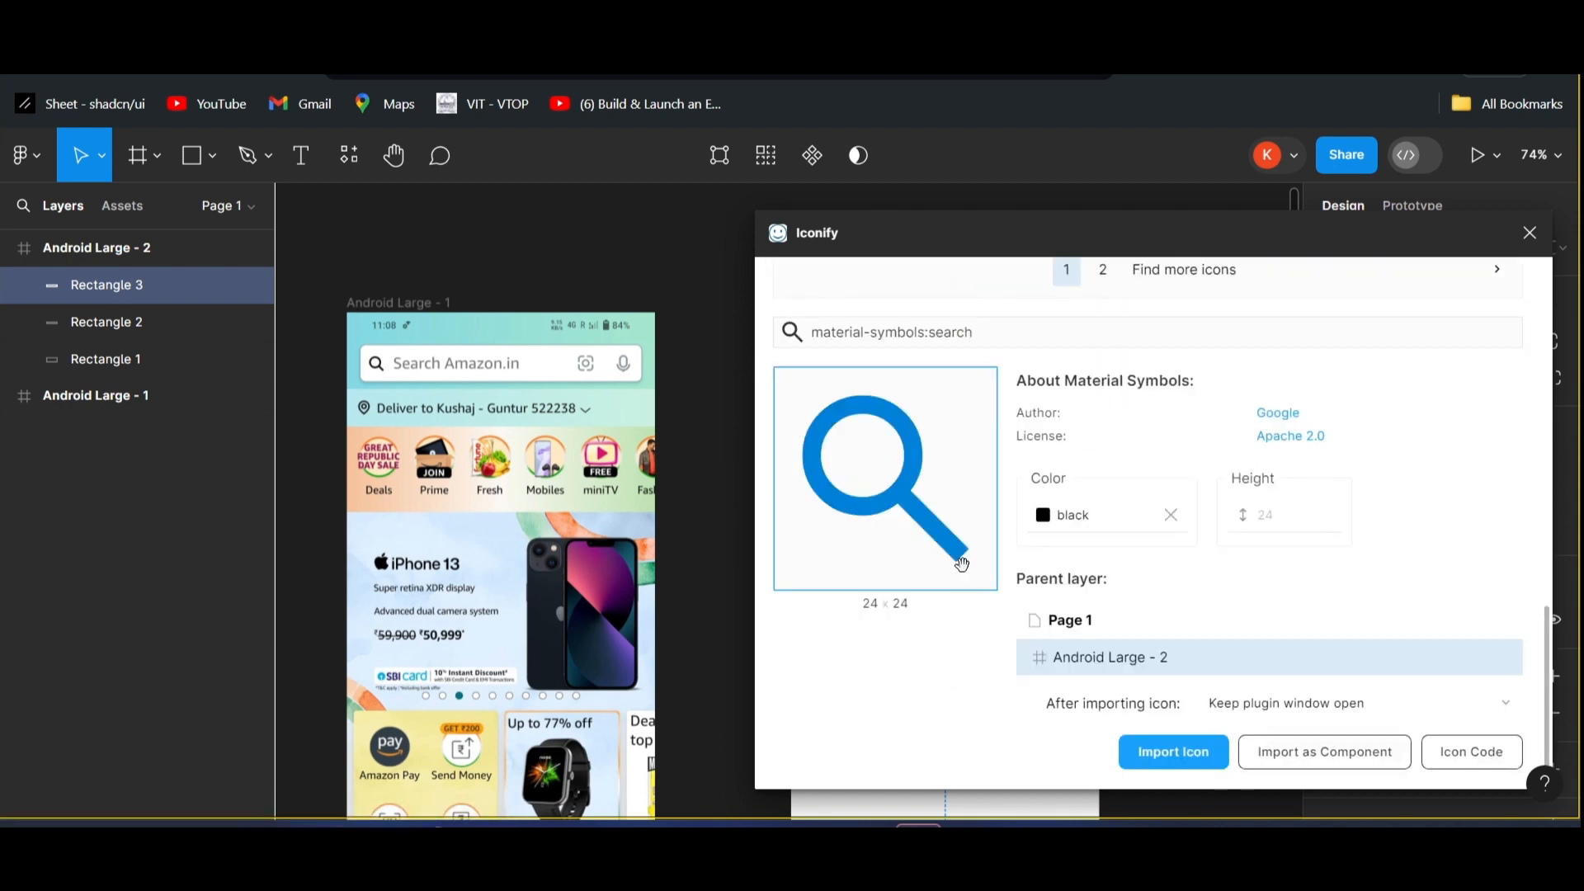
click(1117, 515)
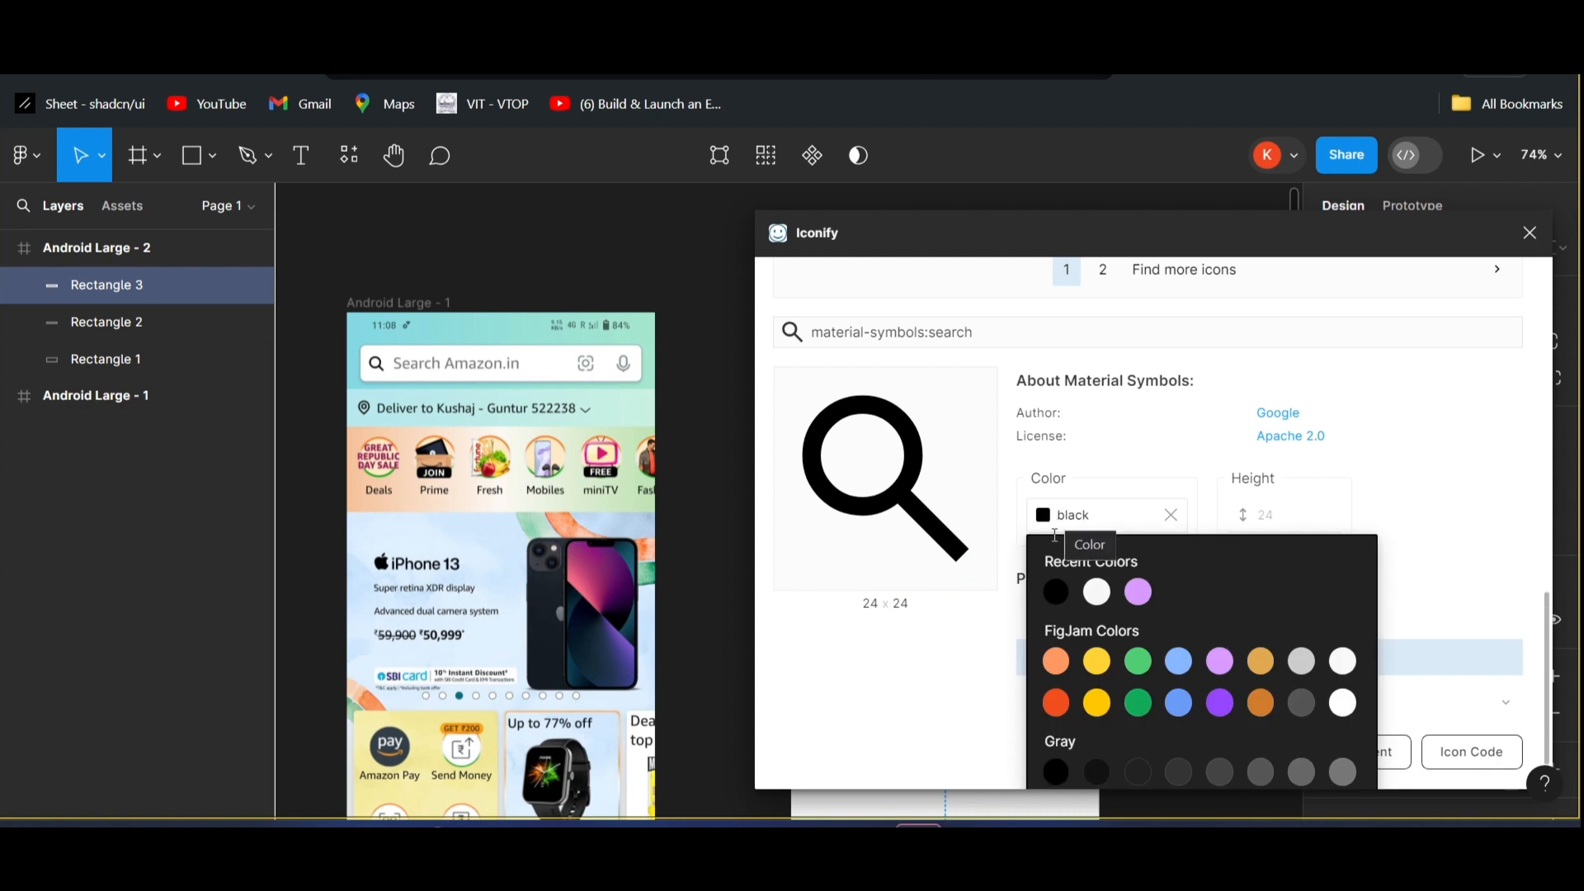
click(1055, 592)
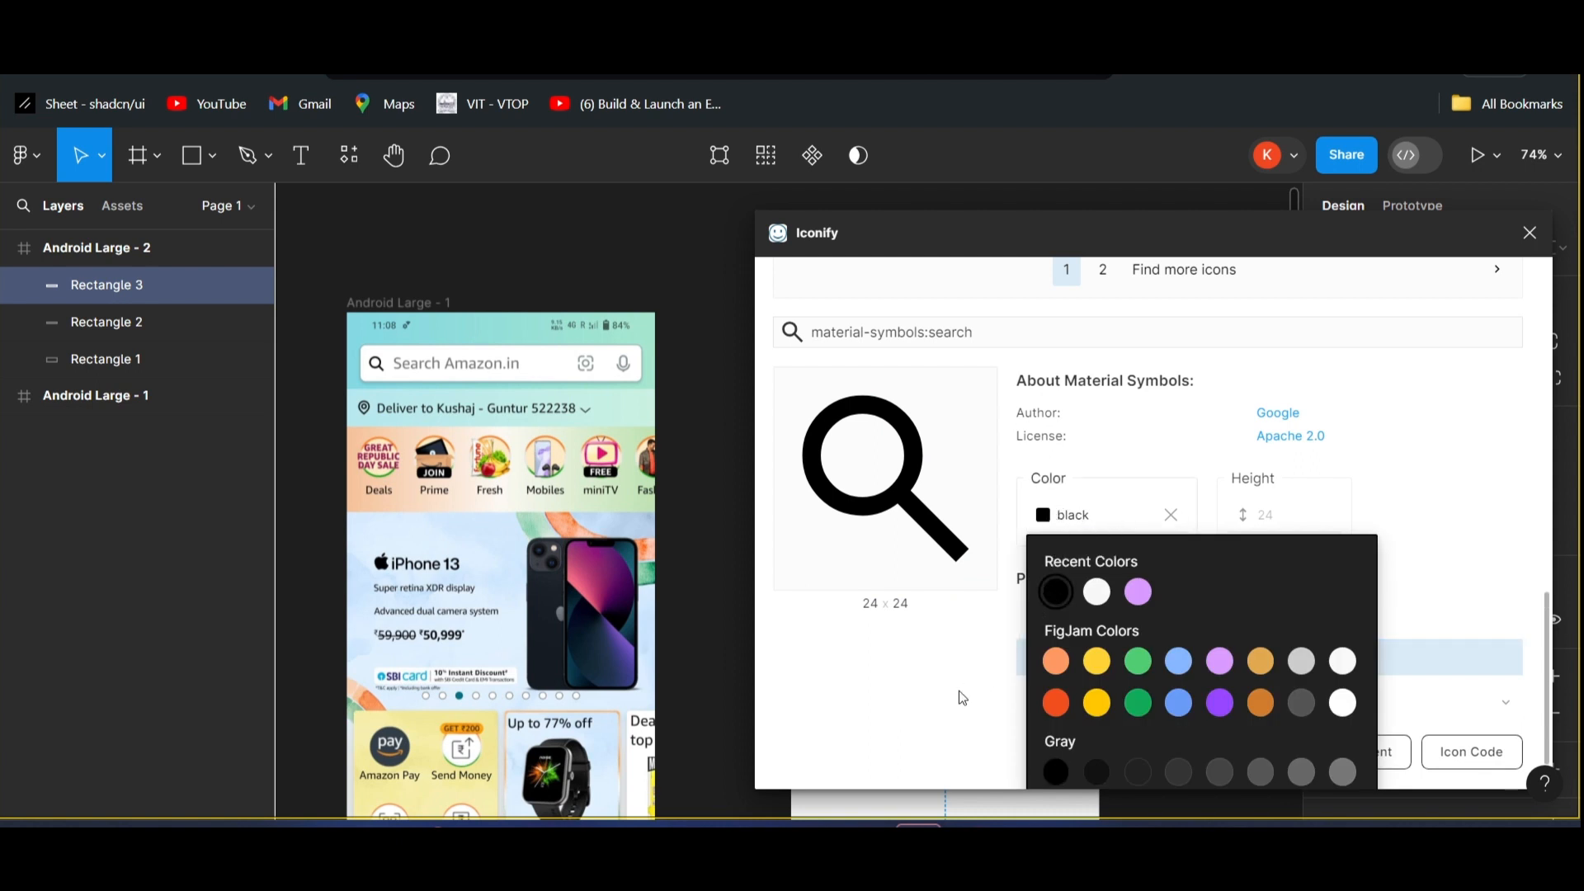
click(913, 696)
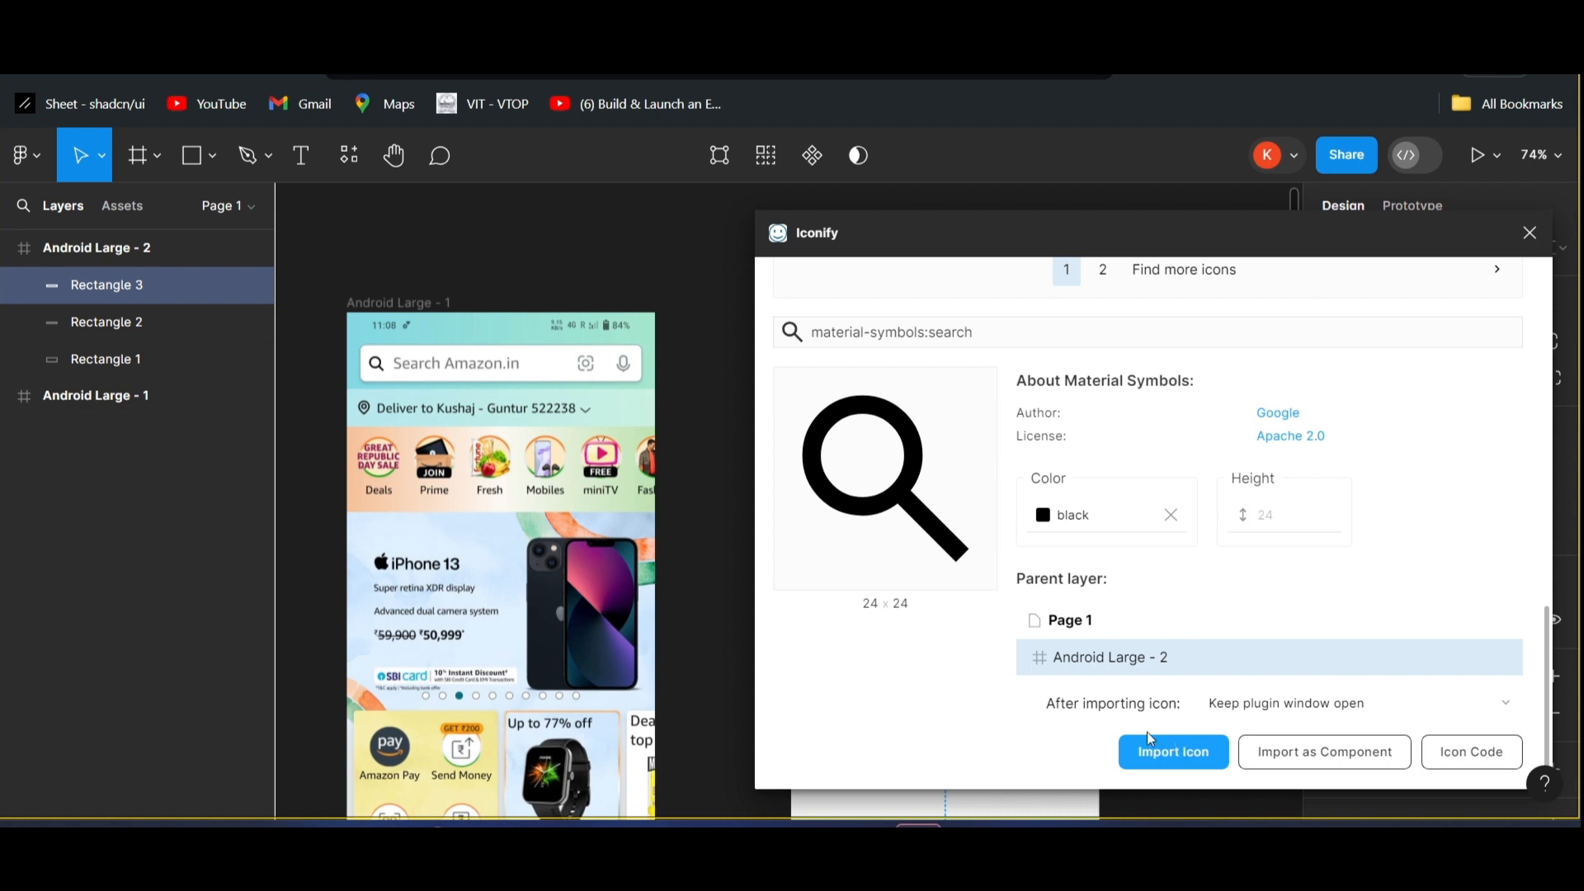
click(1183, 758)
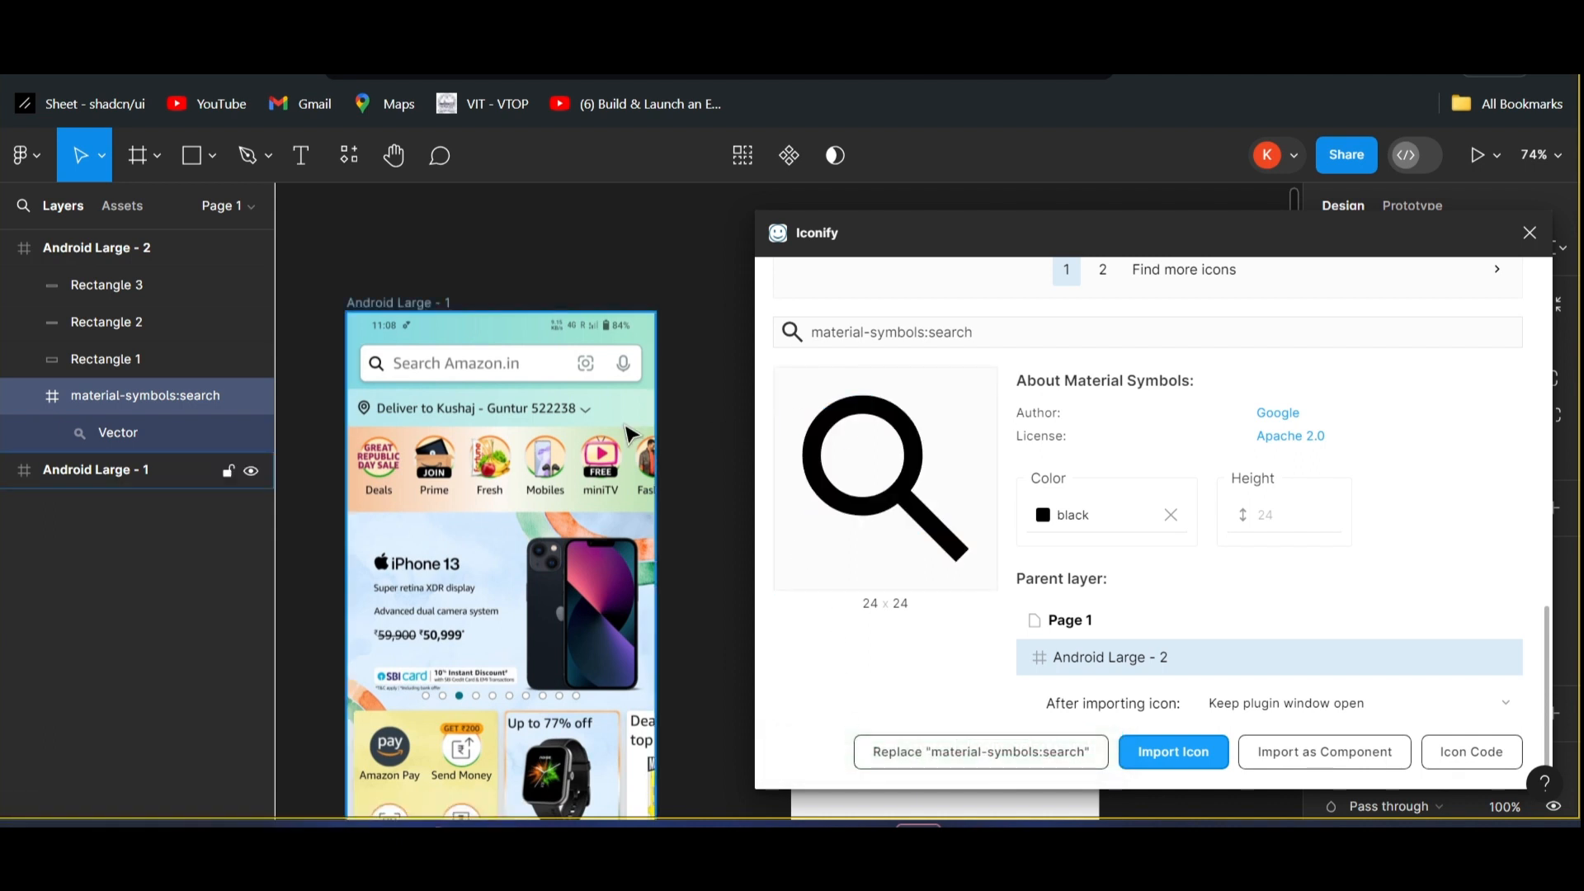
scroll(629, 435, right, 5)
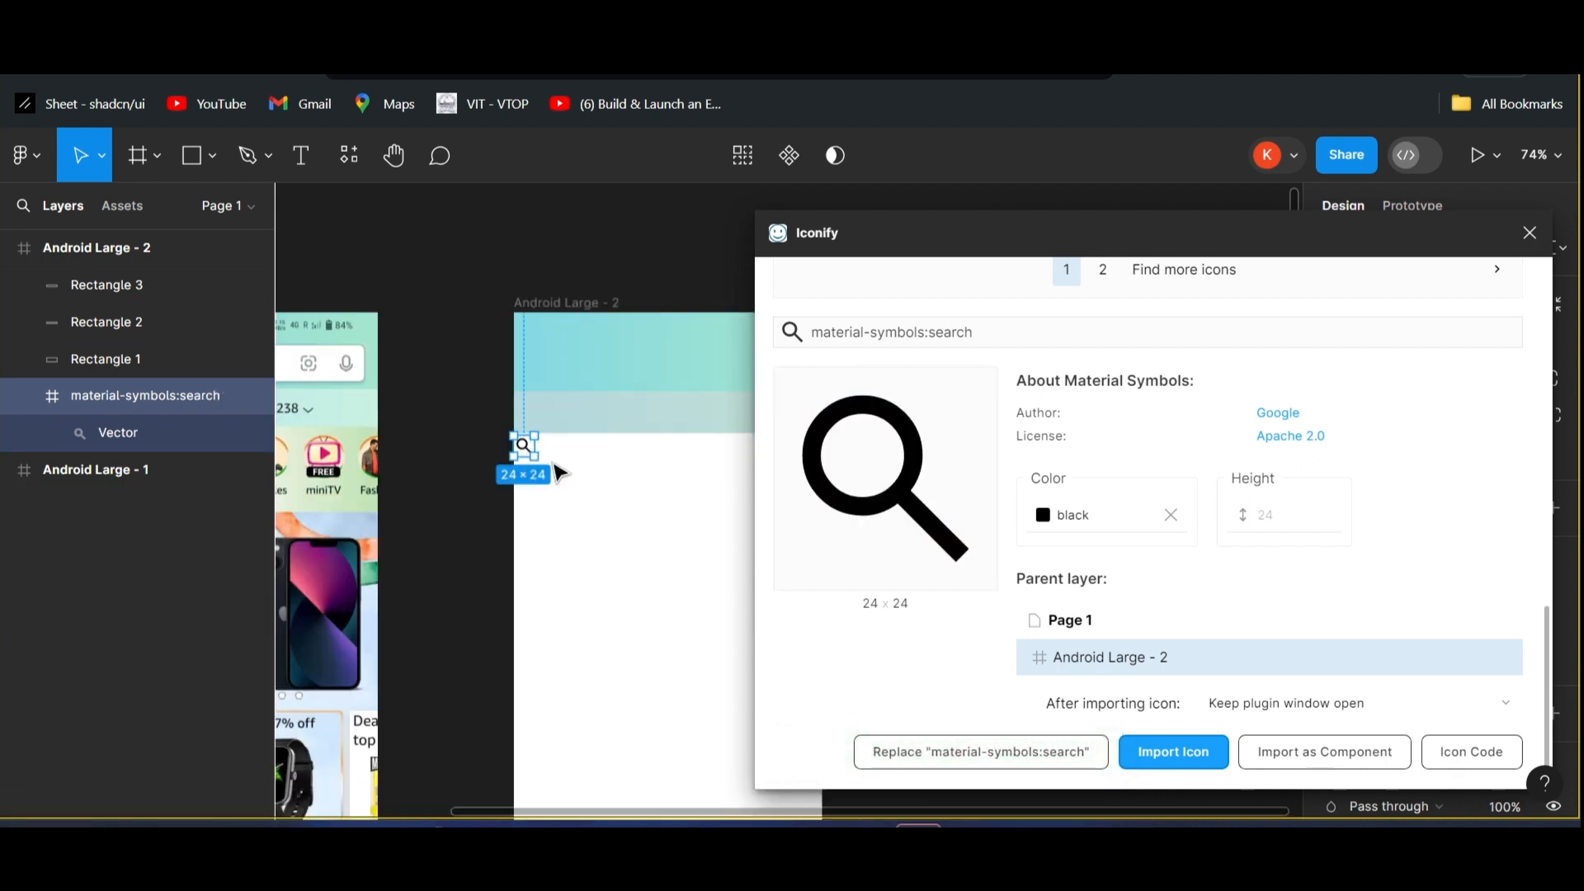
scroll(559, 472, left, 4)
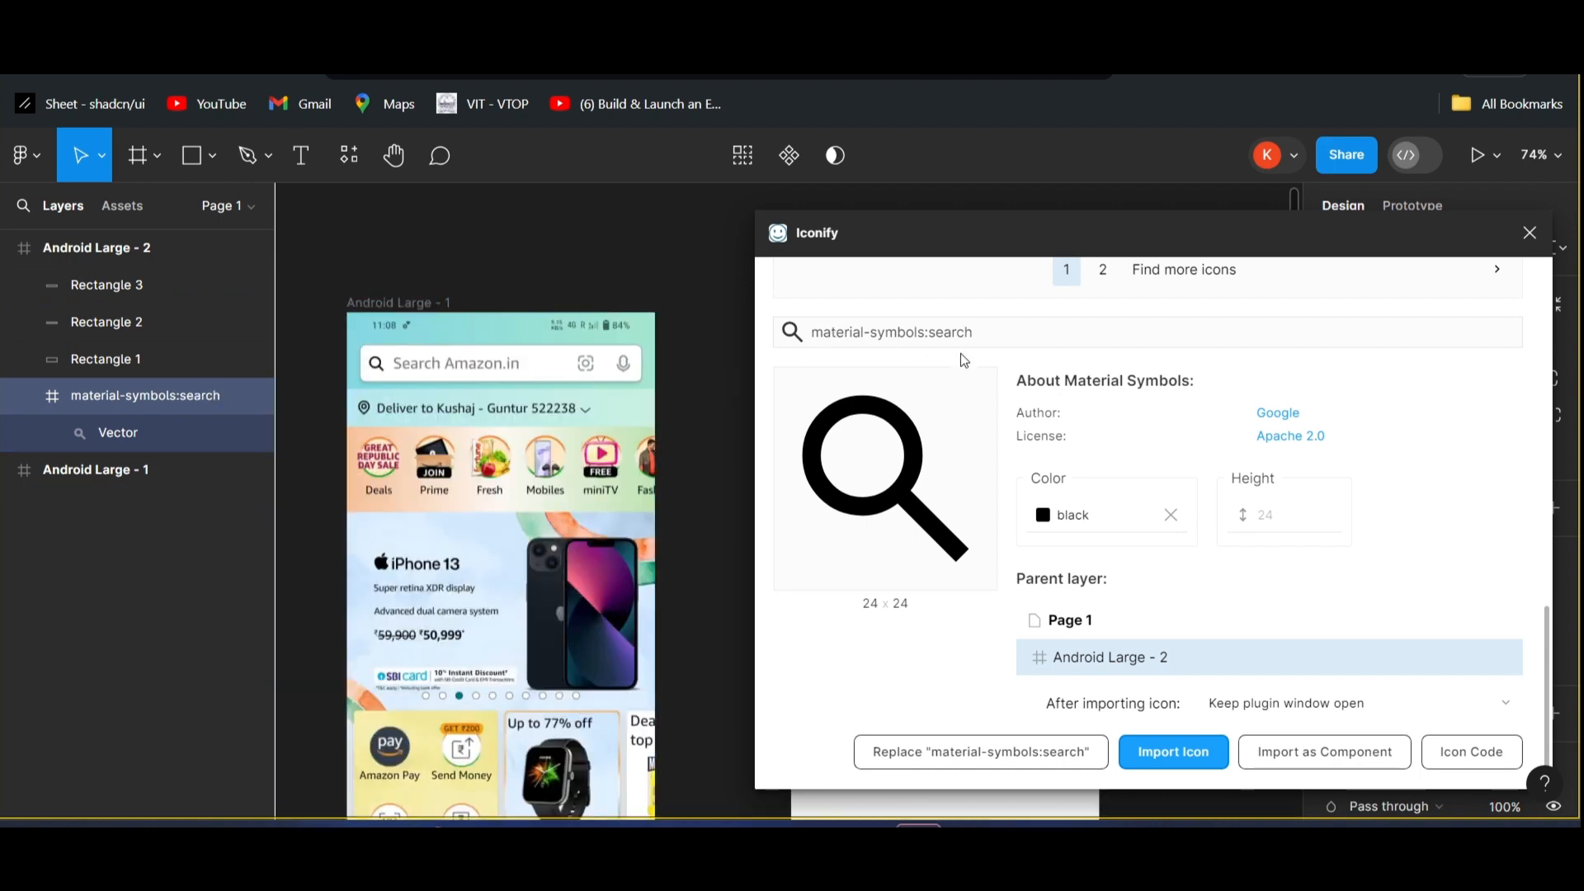
- Replace the Iconify search term with "capture" and run the icon search
scroll(961, 353, up, 10)
click(854, 430)
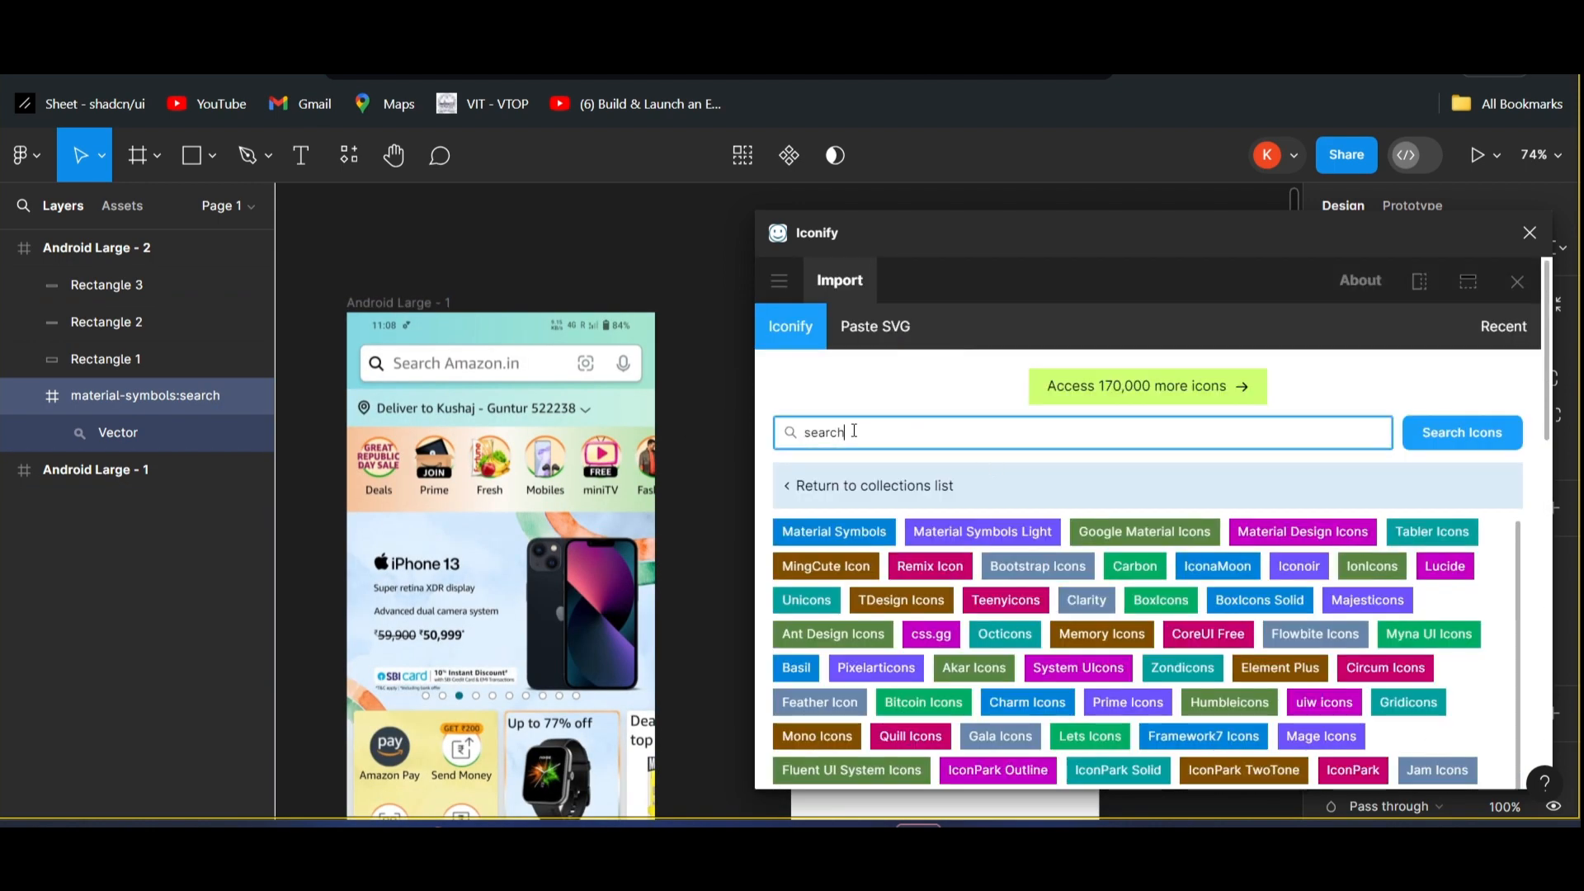
drag(854, 430, 791, 432)
key(BackSpace)
key(Return)
scroll(1060, 433, down, 2)
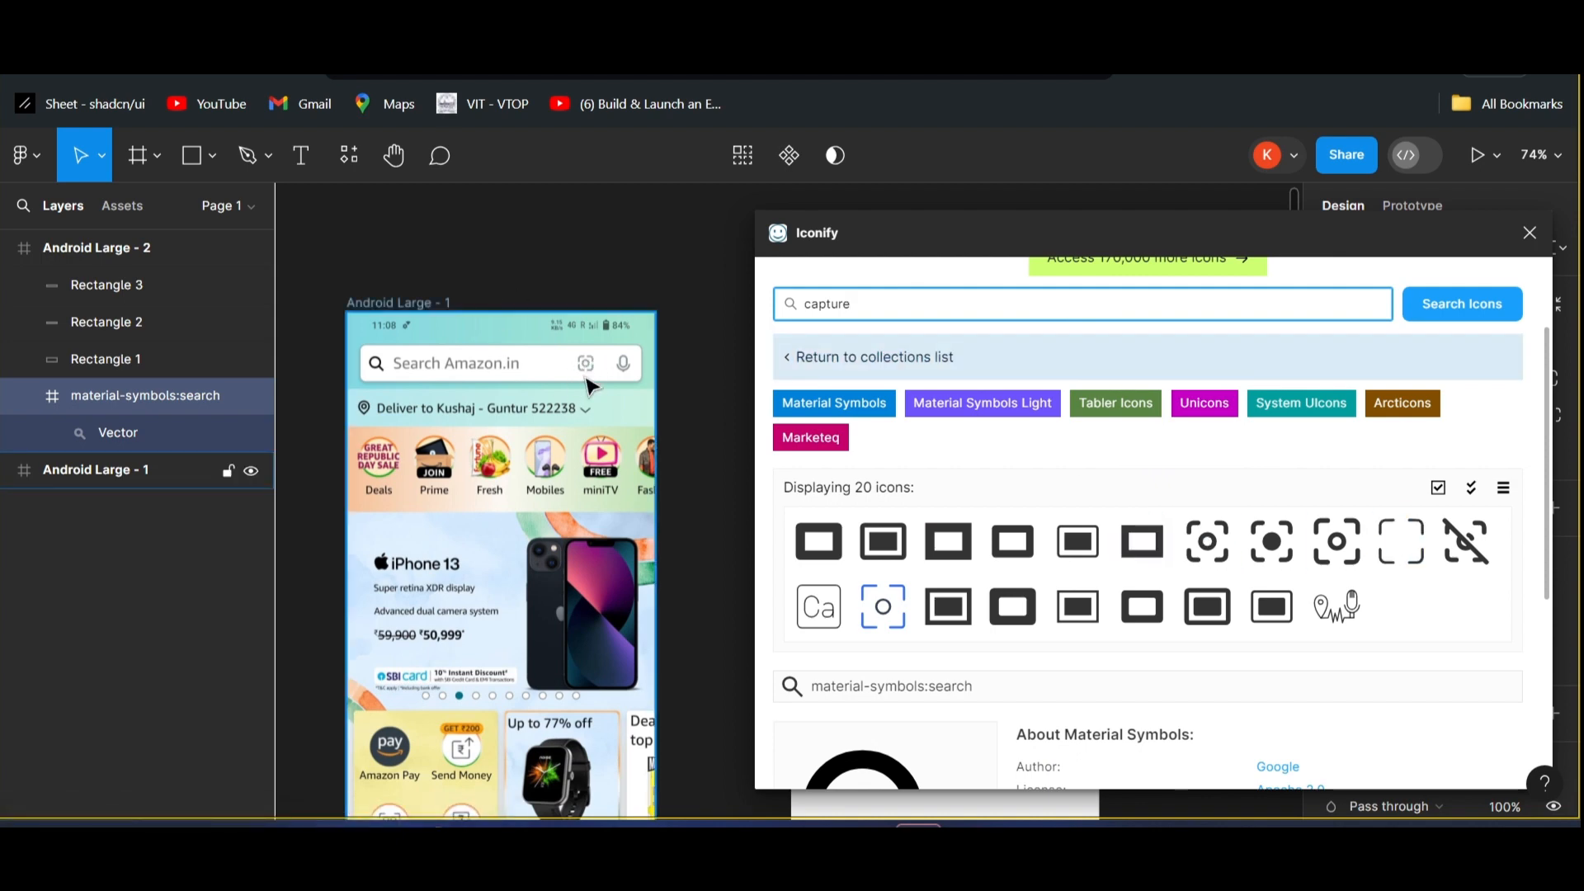
- Choose the tabler:capture icon, set its color to dark gray #545454 and import it into Android Large - 2
click(1208, 541)
click(1015, 475)
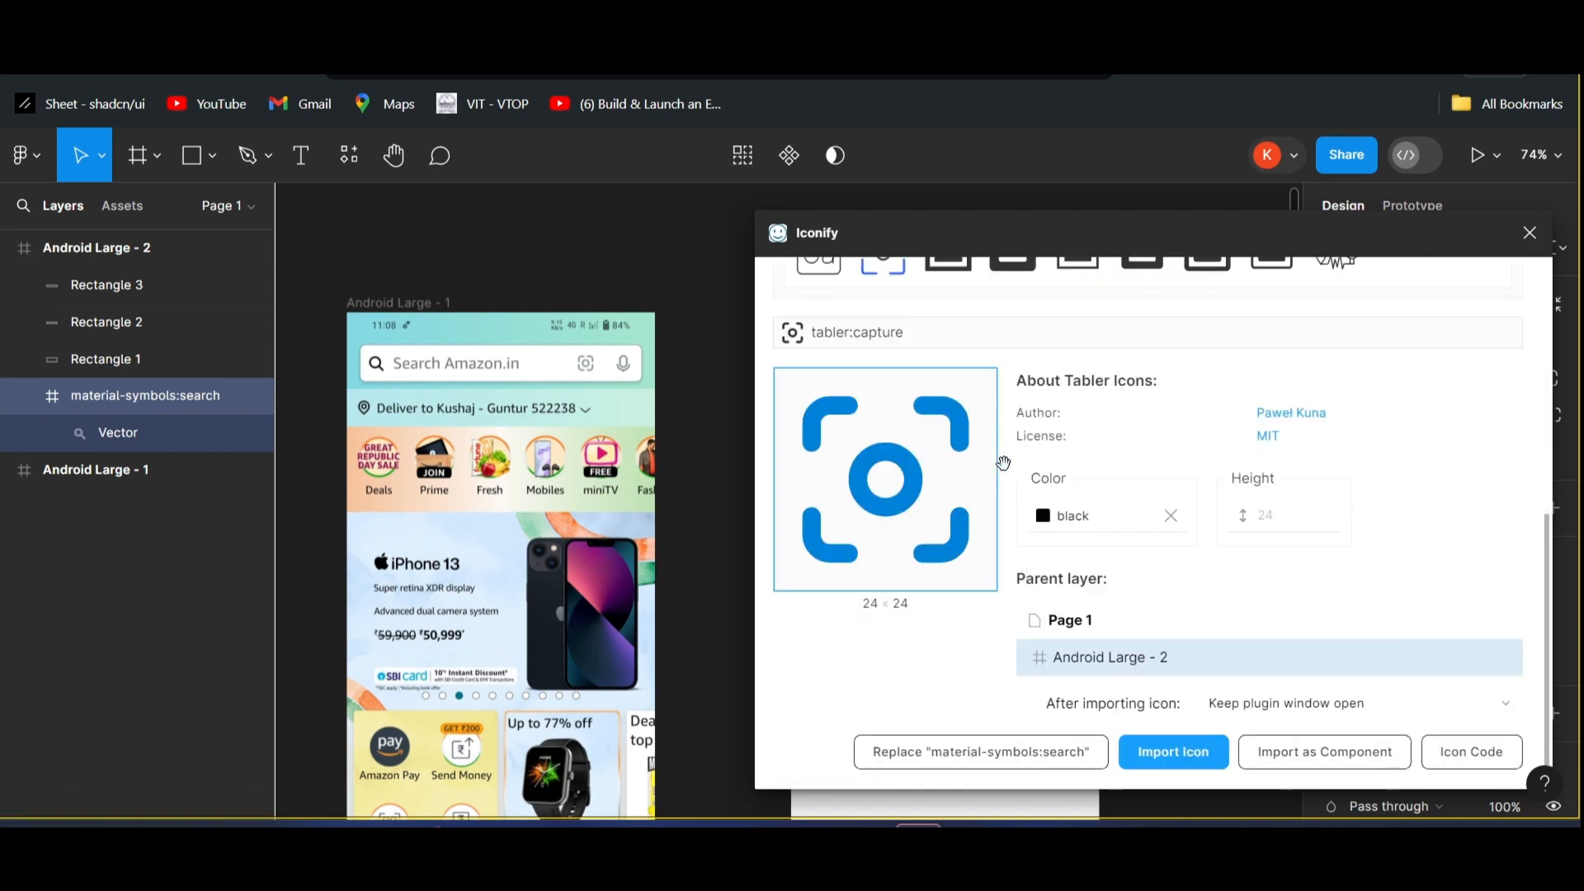
click(1062, 516)
click(1072, 467)
click(1041, 514)
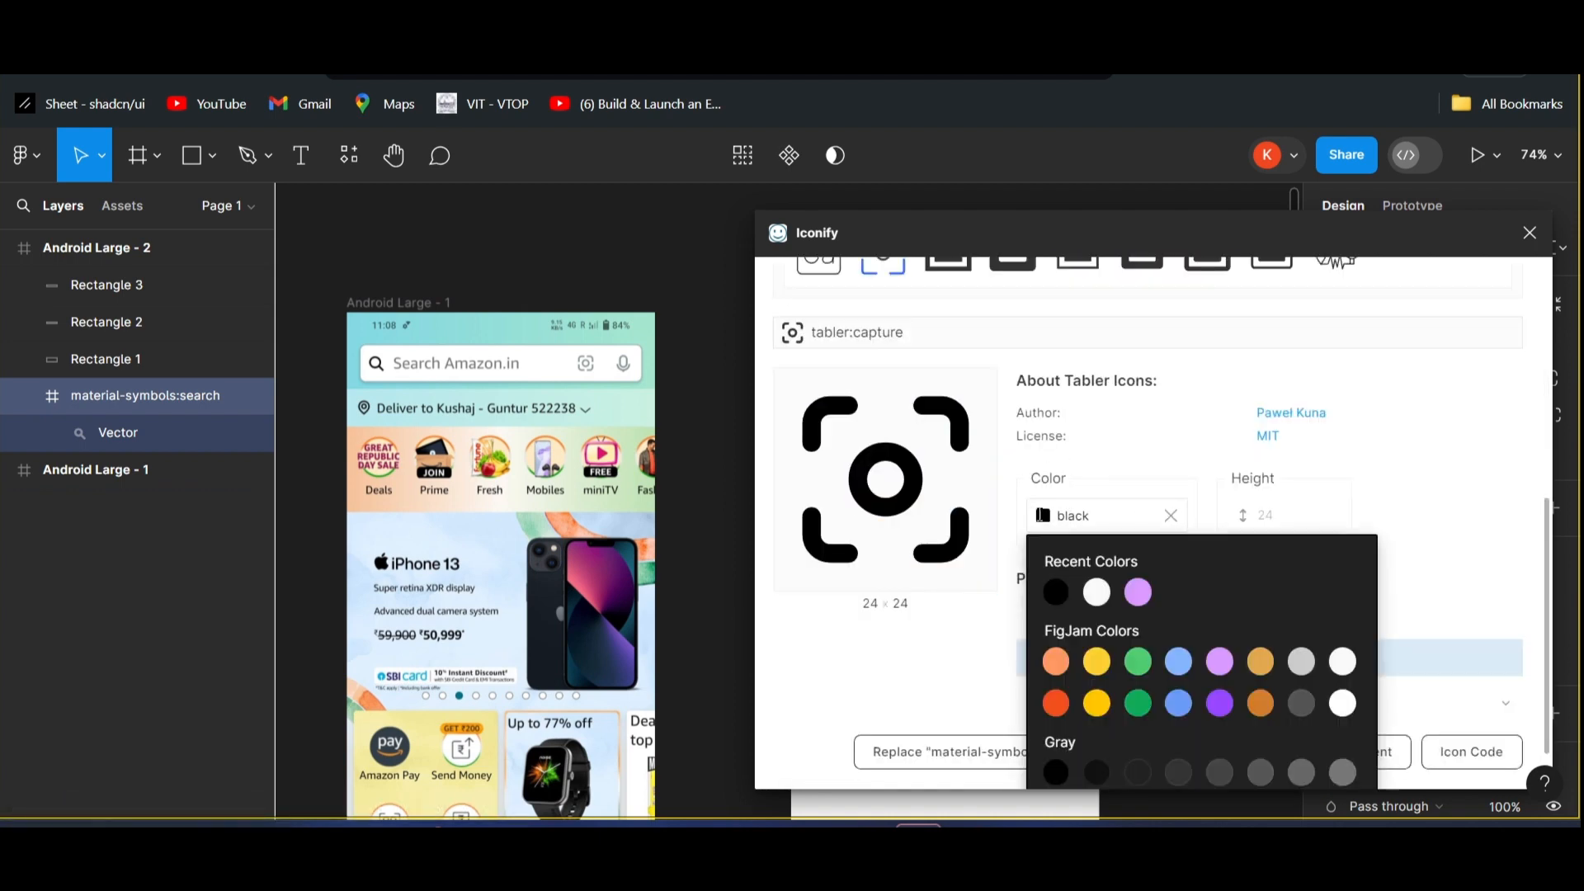
click(1056, 522)
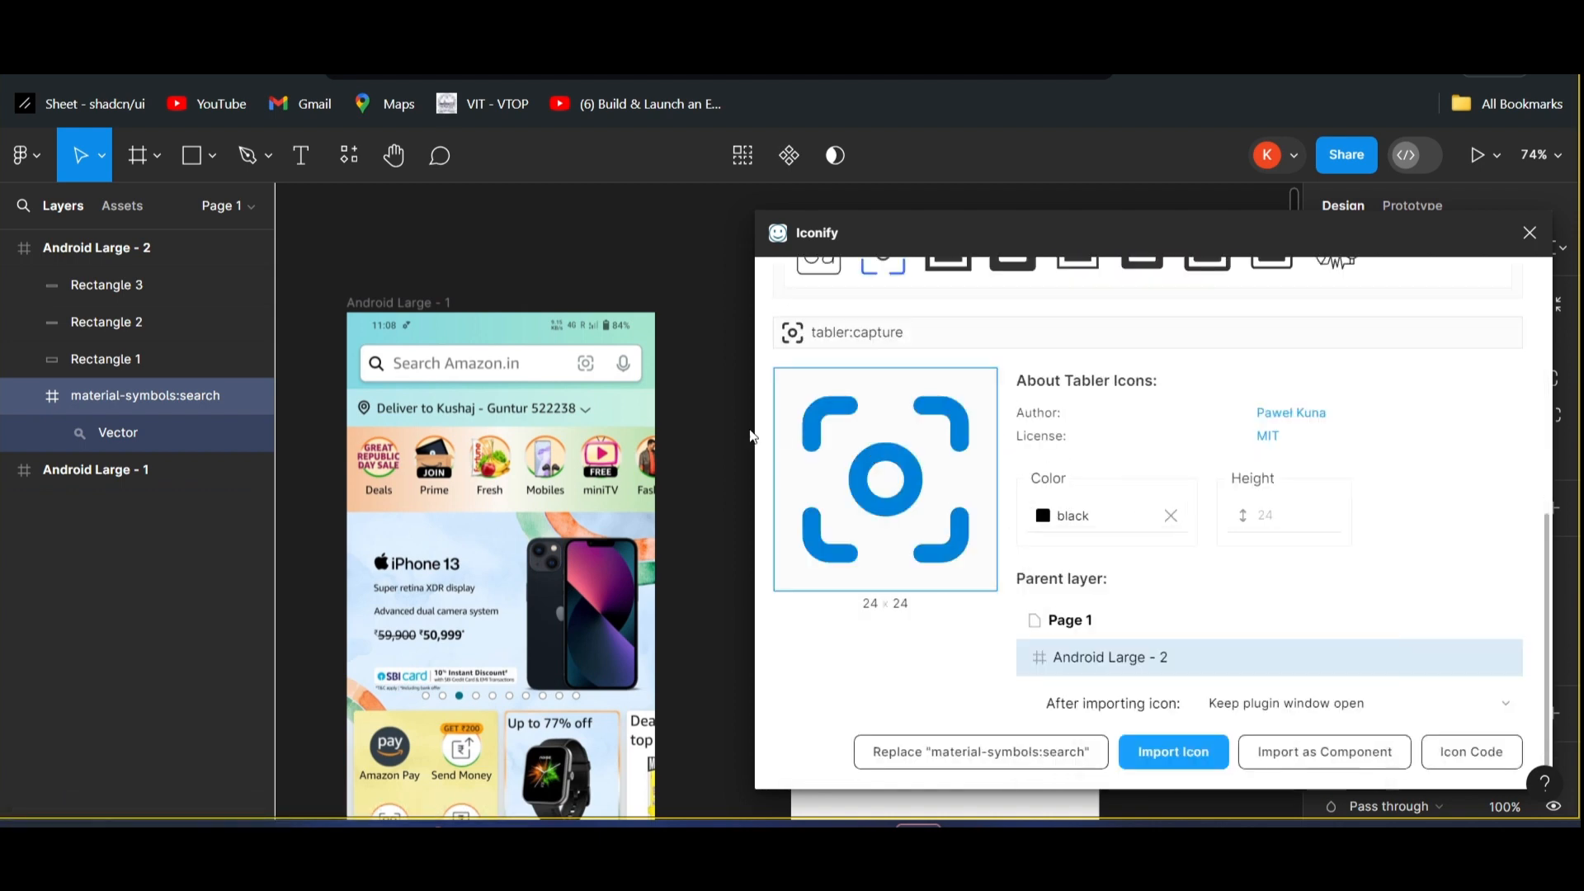
click(1045, 517)
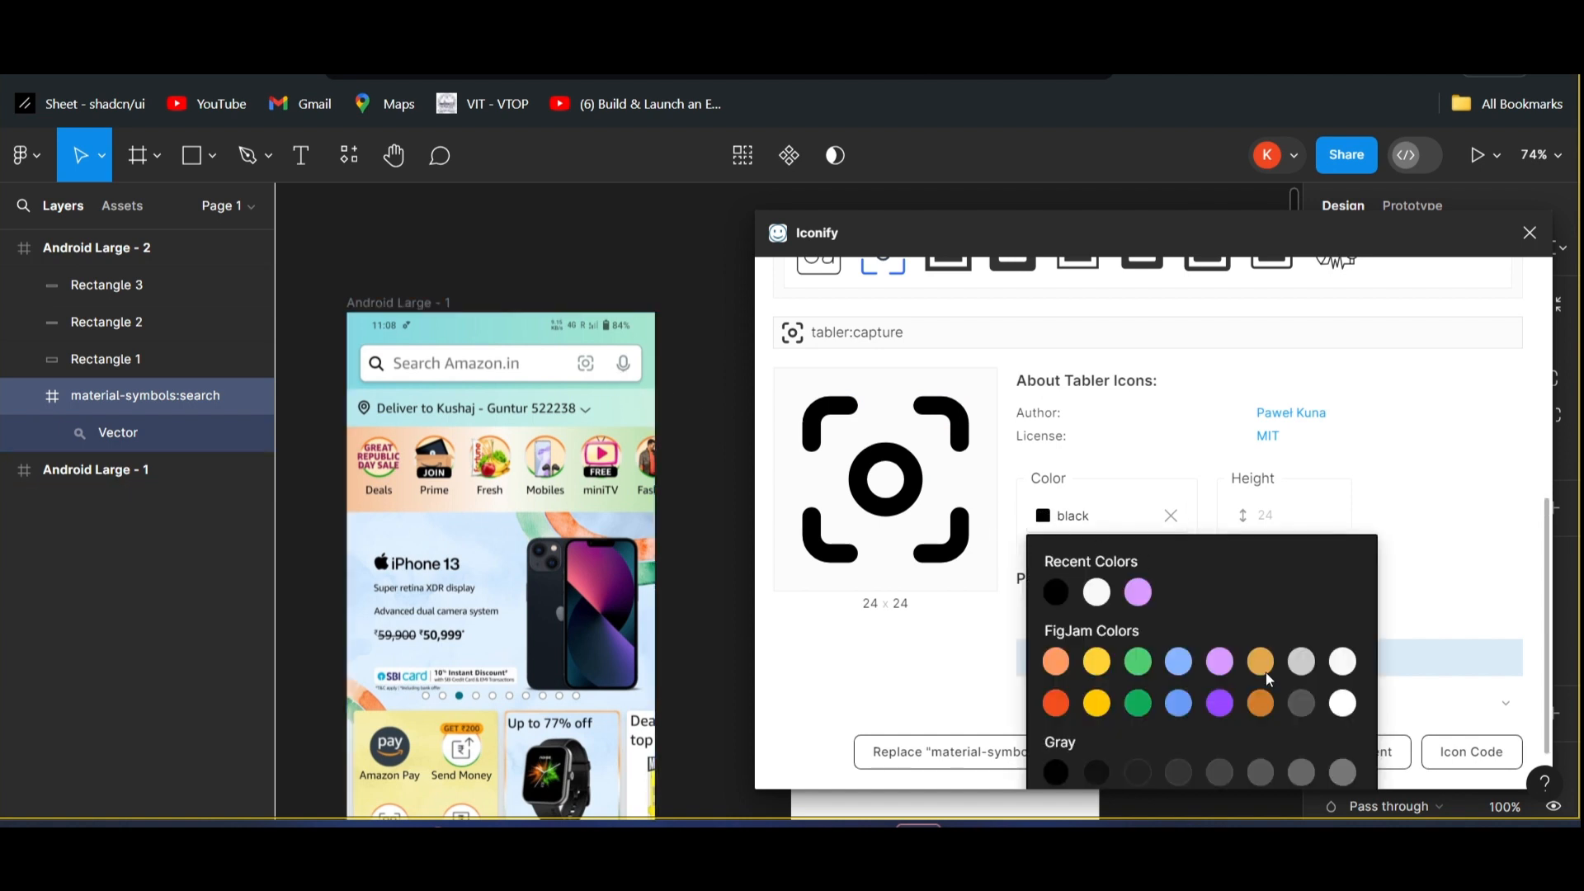
click(1301, 704)
click(903, 690)
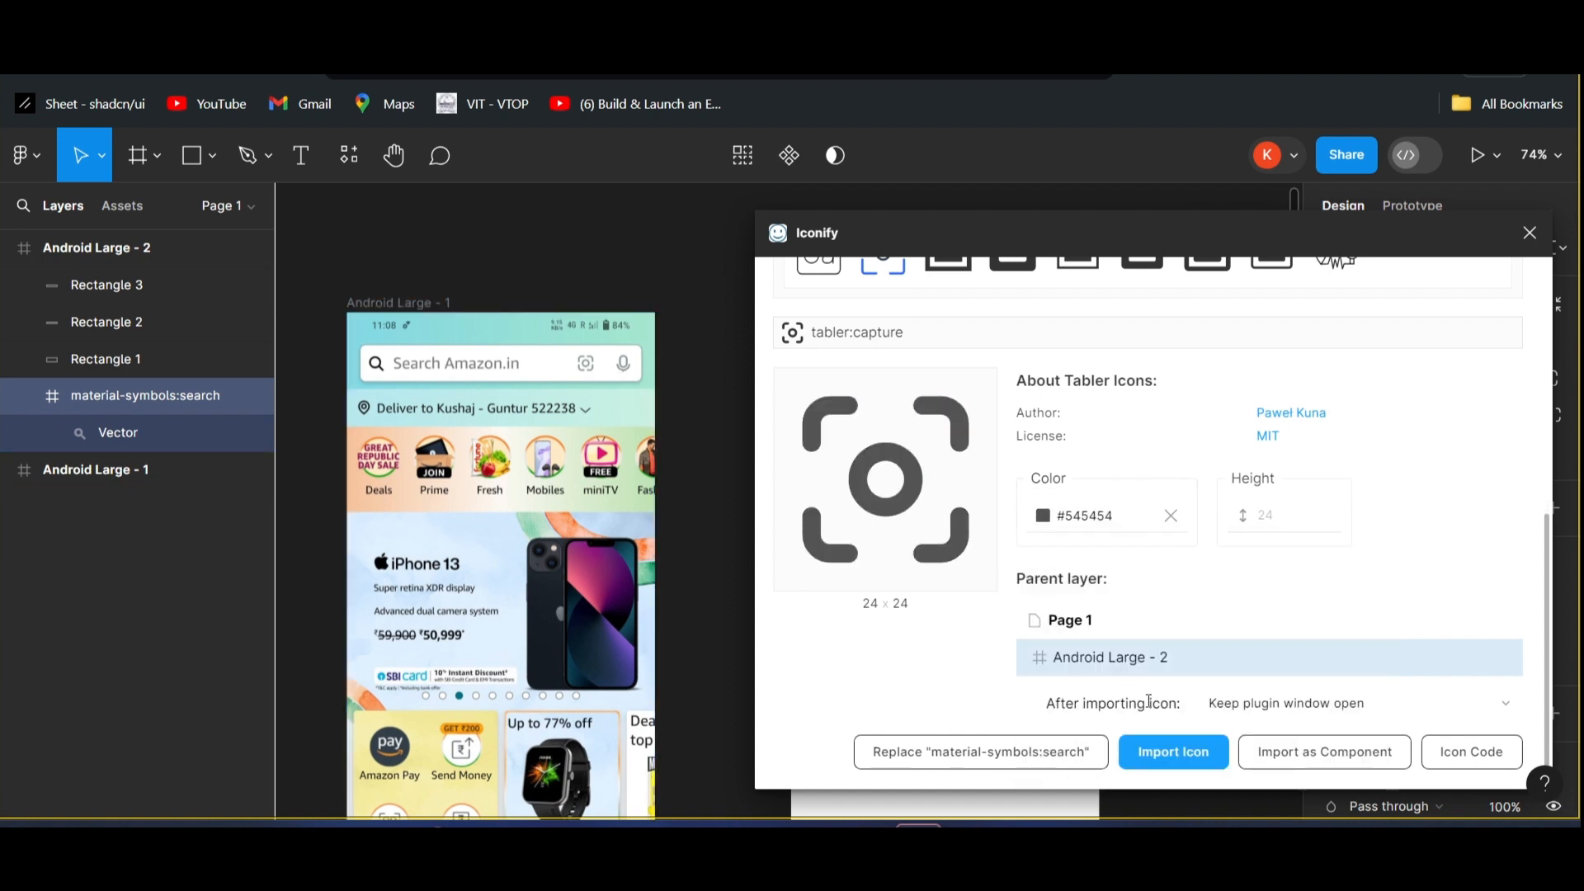
click(1197, 754)
- Search Iconify for "mic" icons to match the microphone in the reference search bar
scroll(947, 372, up, 2)
scroll(947, 371, up, 3)
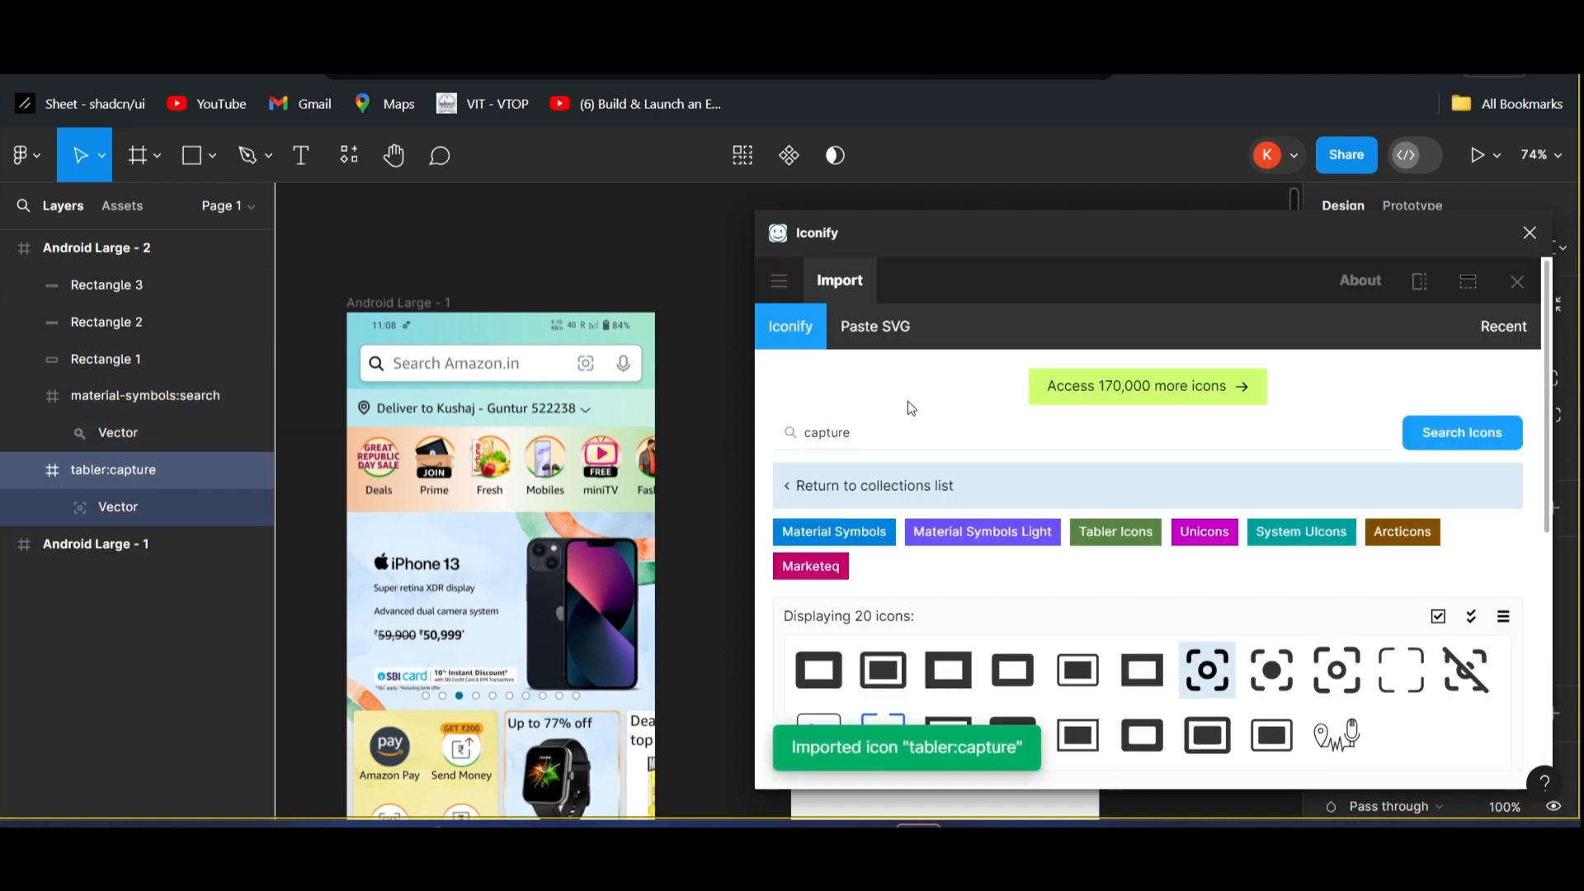
drag(896, 434, 803, 424)
text(mic)
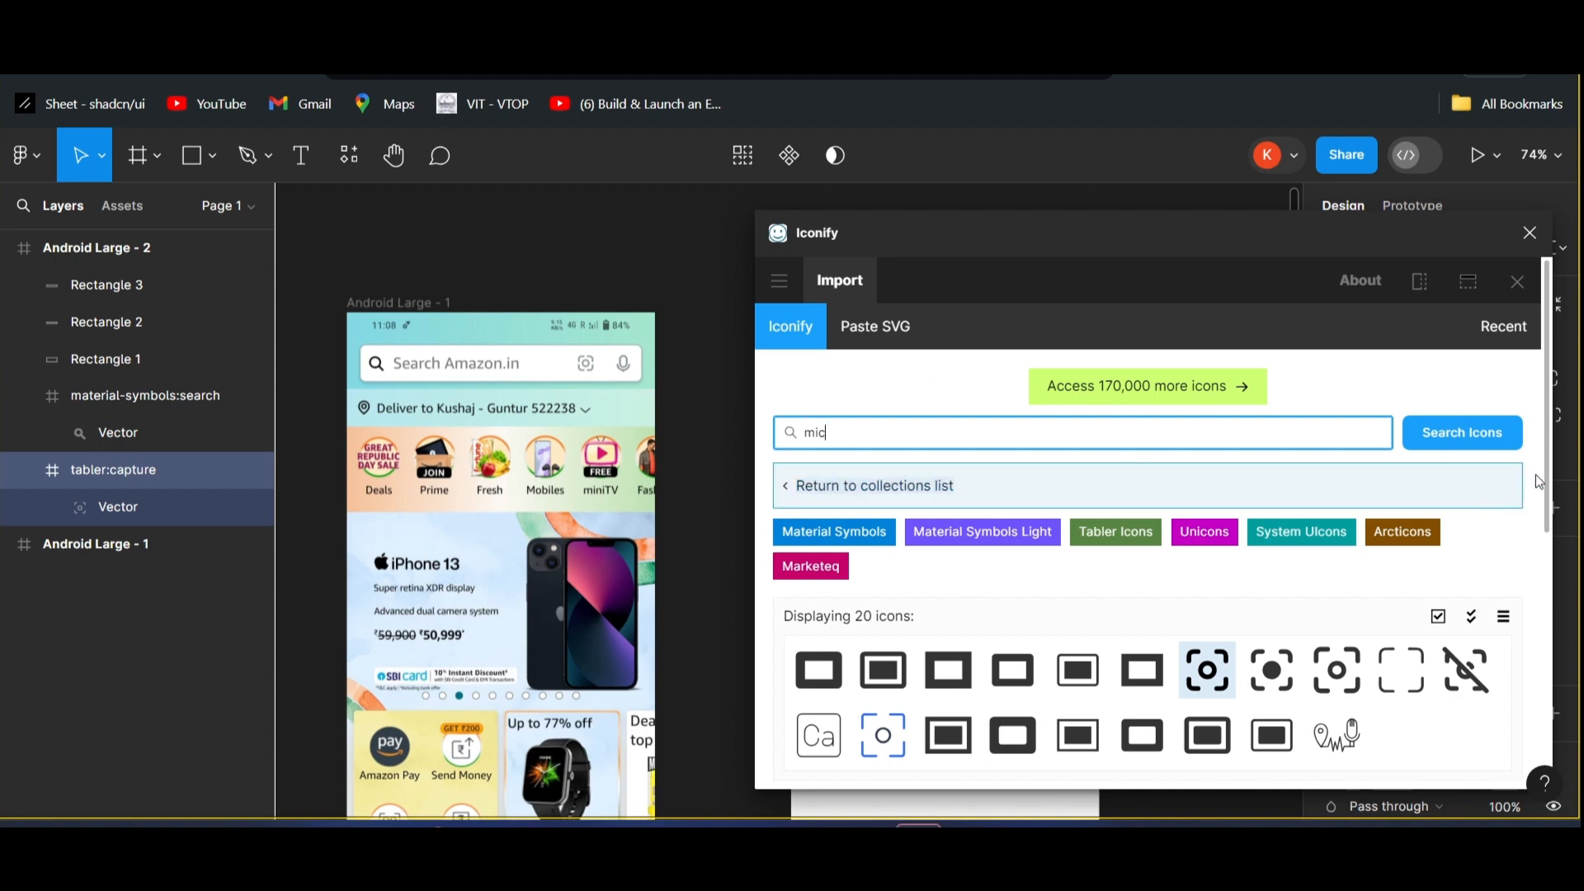
click(1426, 432)
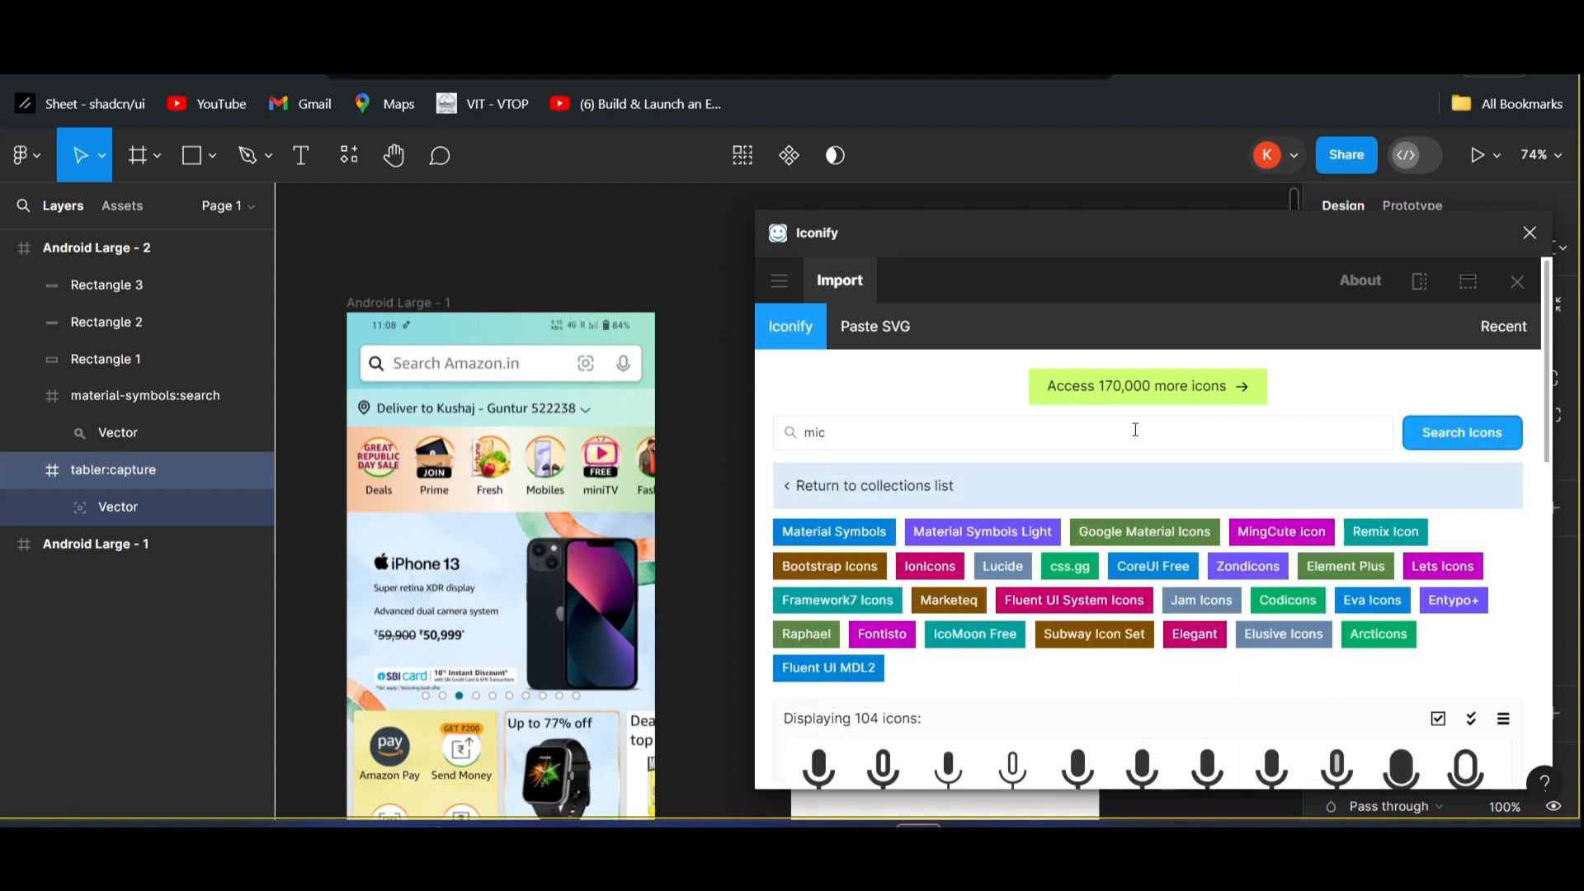
scroll(1135, 429, down, 2)
scroll(1058, 439, down, 2)
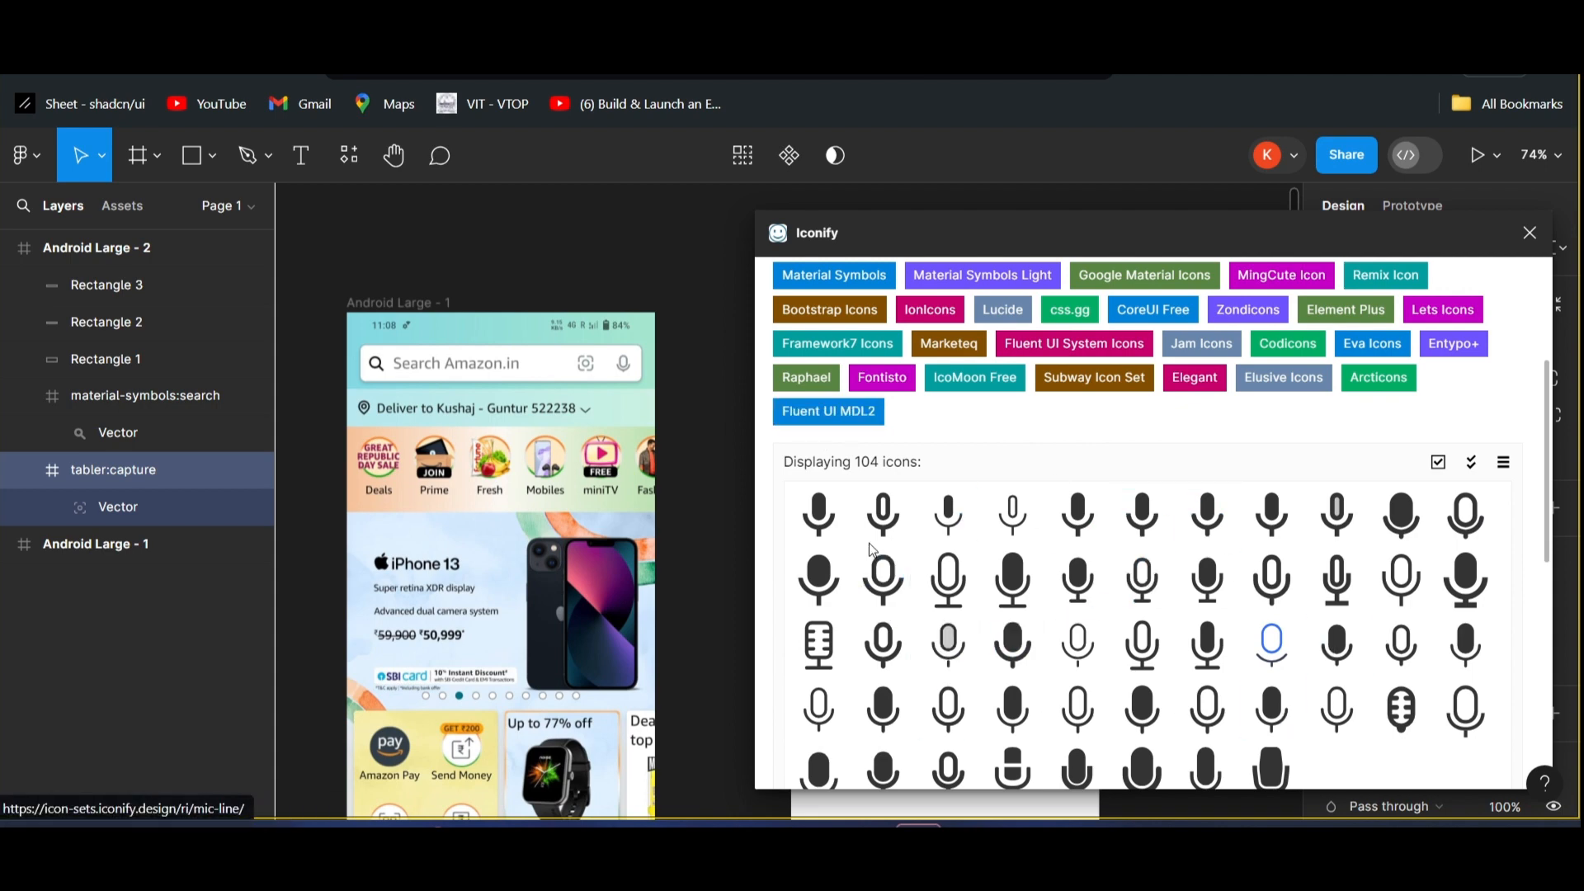
- Import the material-symbols:mic icon in dark gray #545454 into Android Large - 2
click(823, 523)
click(1105, 516)
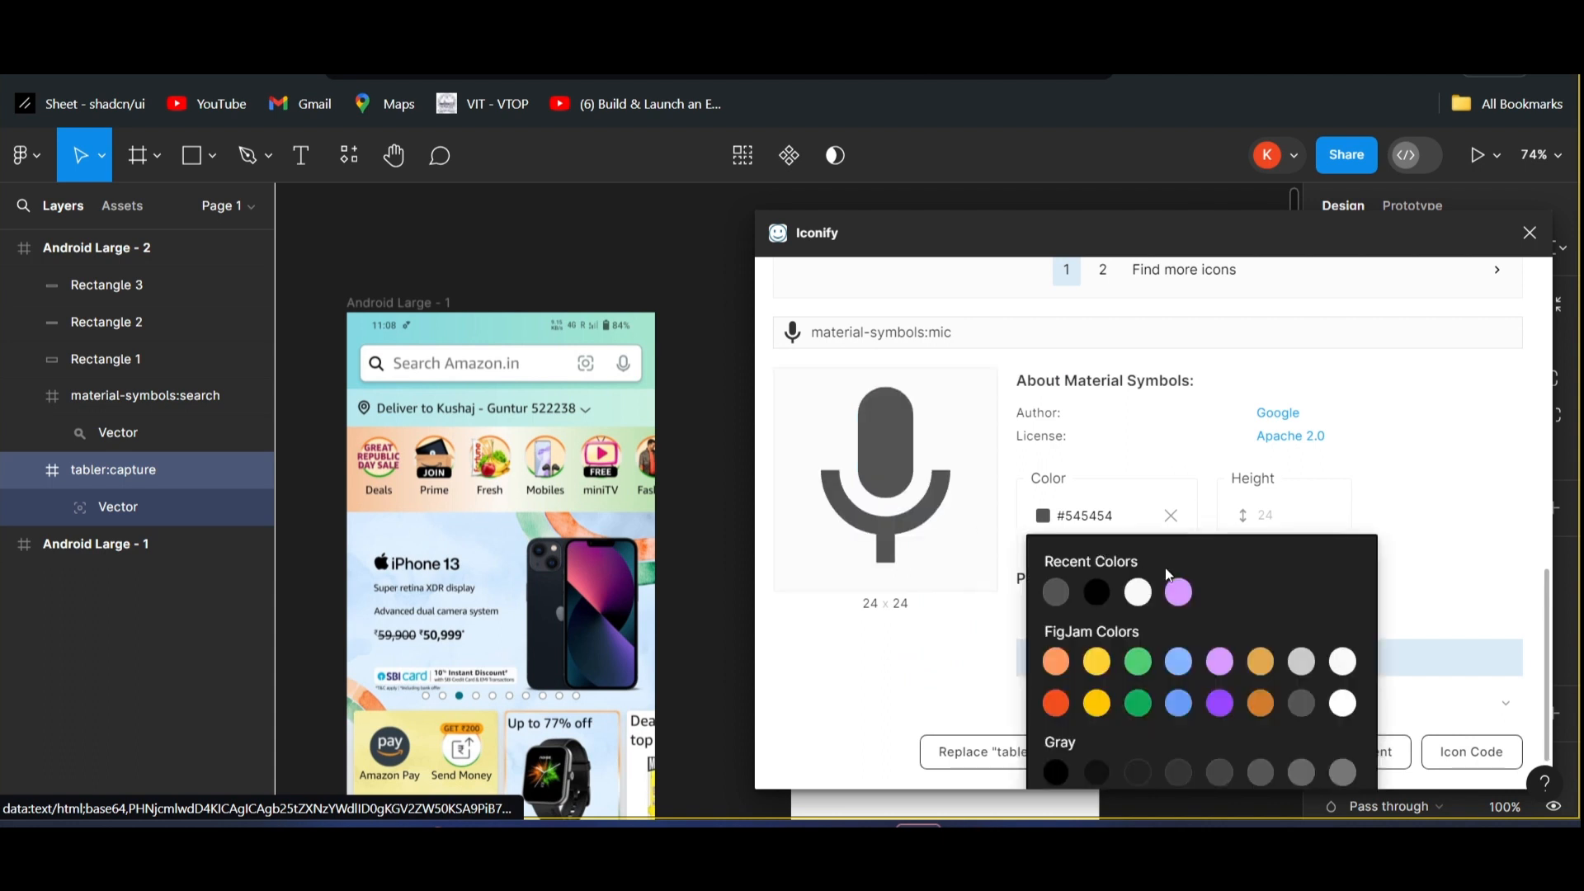
click(998, 634)
click(1070, 522)
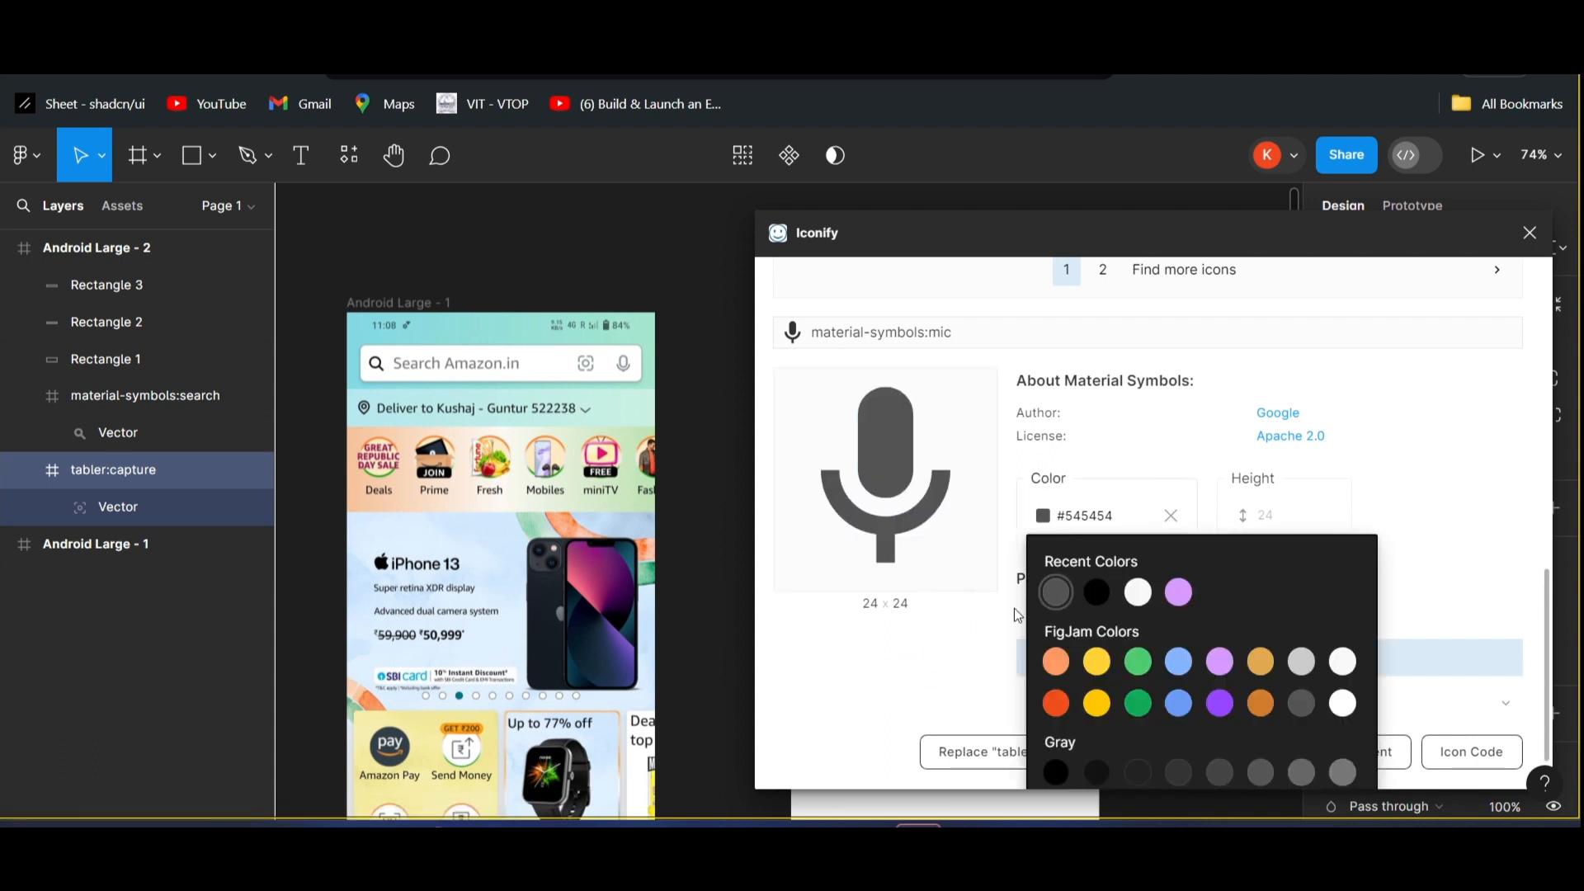
click(887, 689)
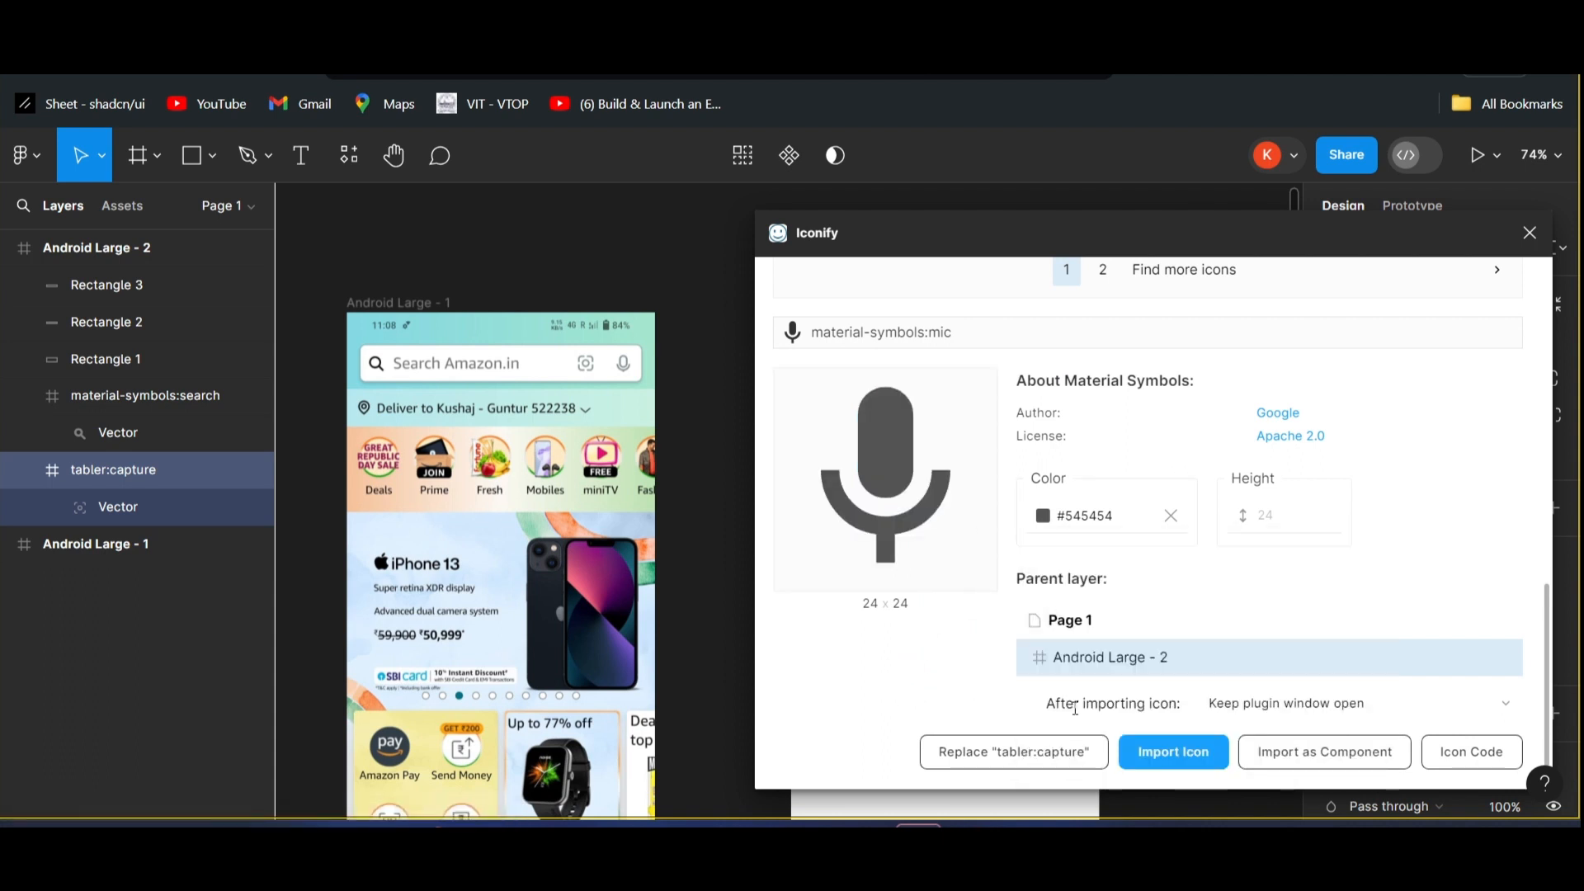
click(1137, 758)
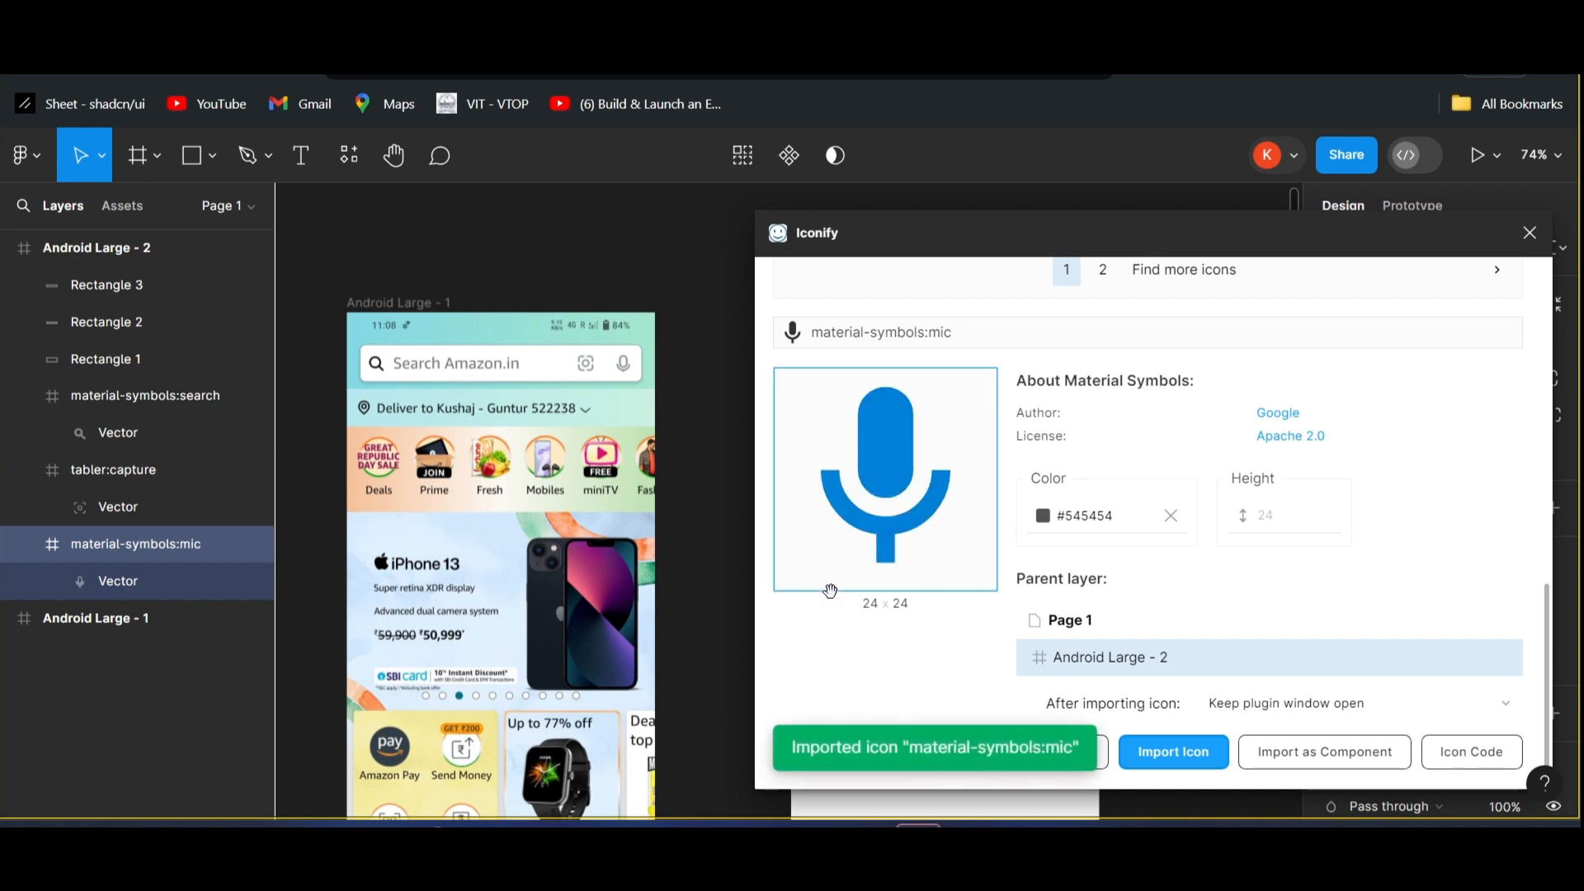
scroll(854, 672, up, 9)
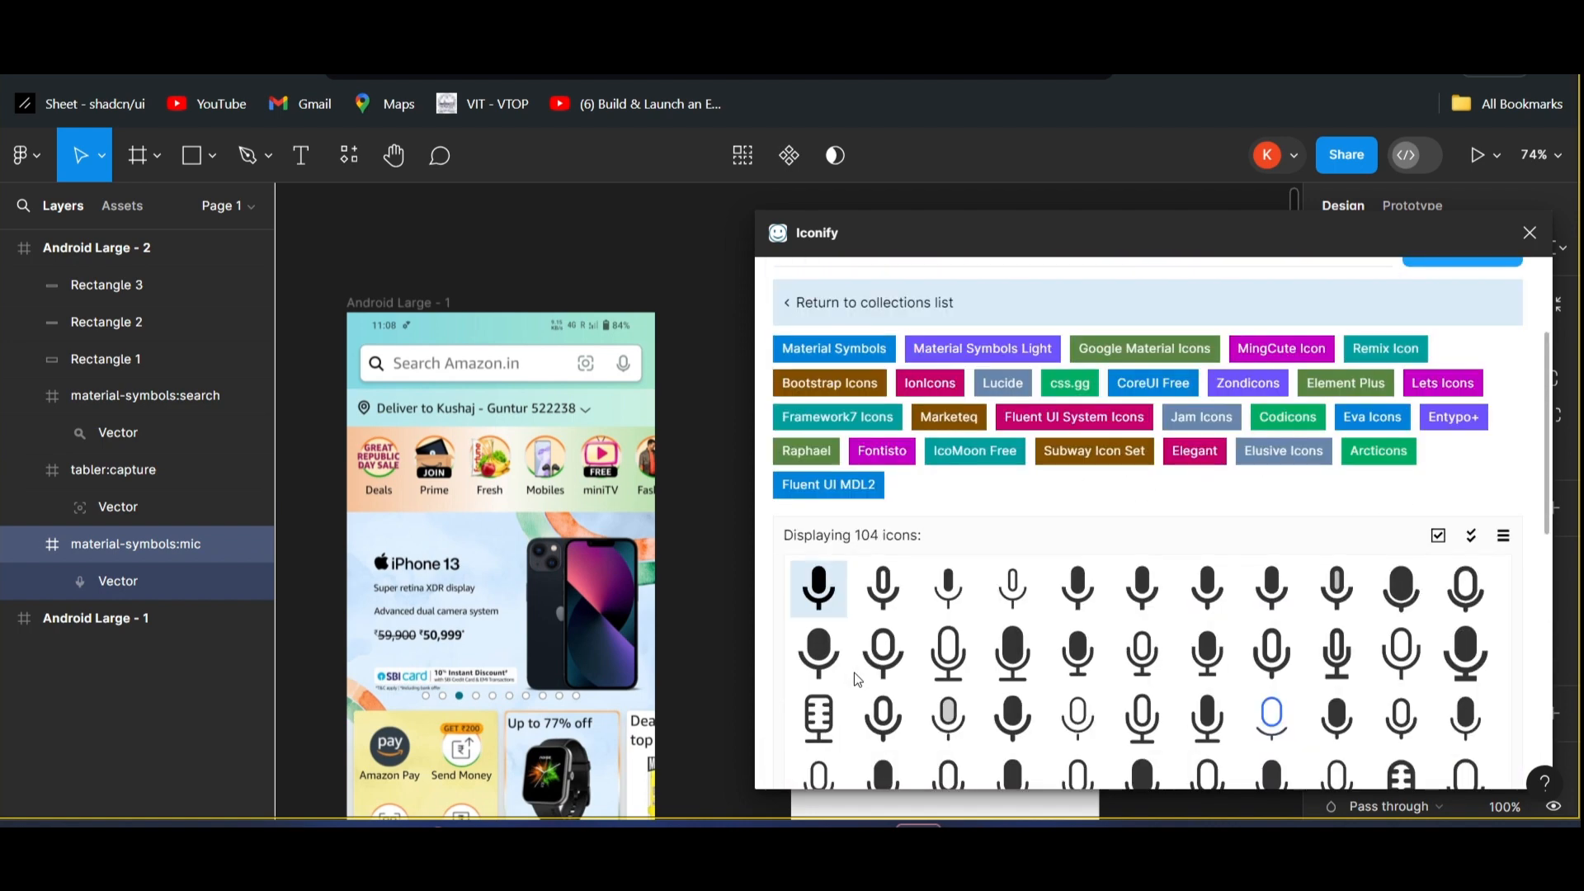
- Replace the Iconify search term with "location" and run the icon search
drag(947, 431, 803, 424)
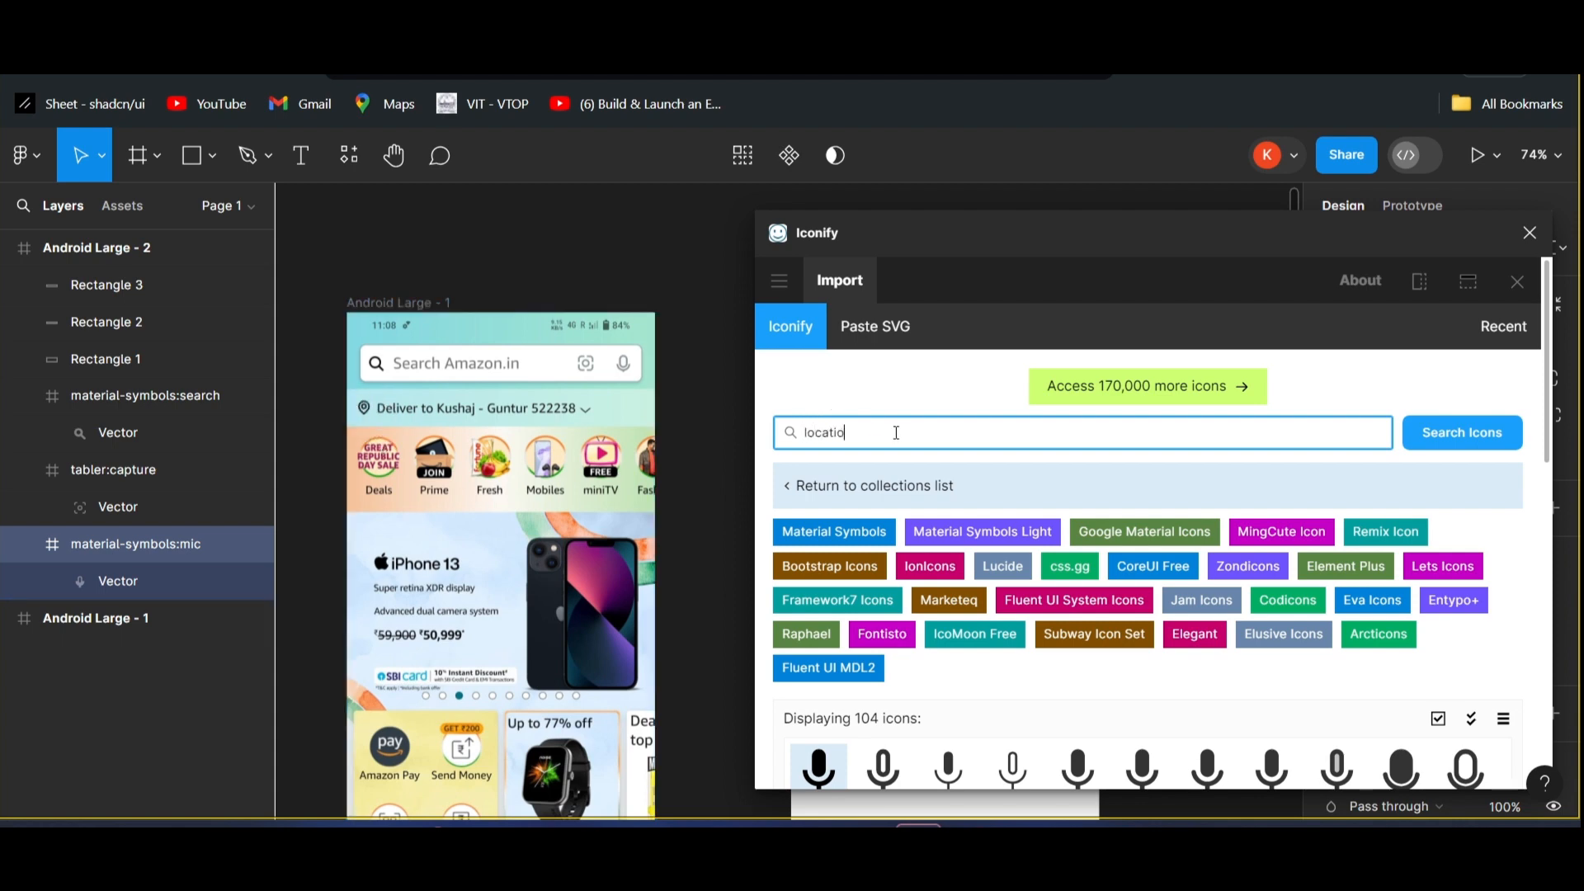
key(Return)
scroll(930, 445, down, 5)
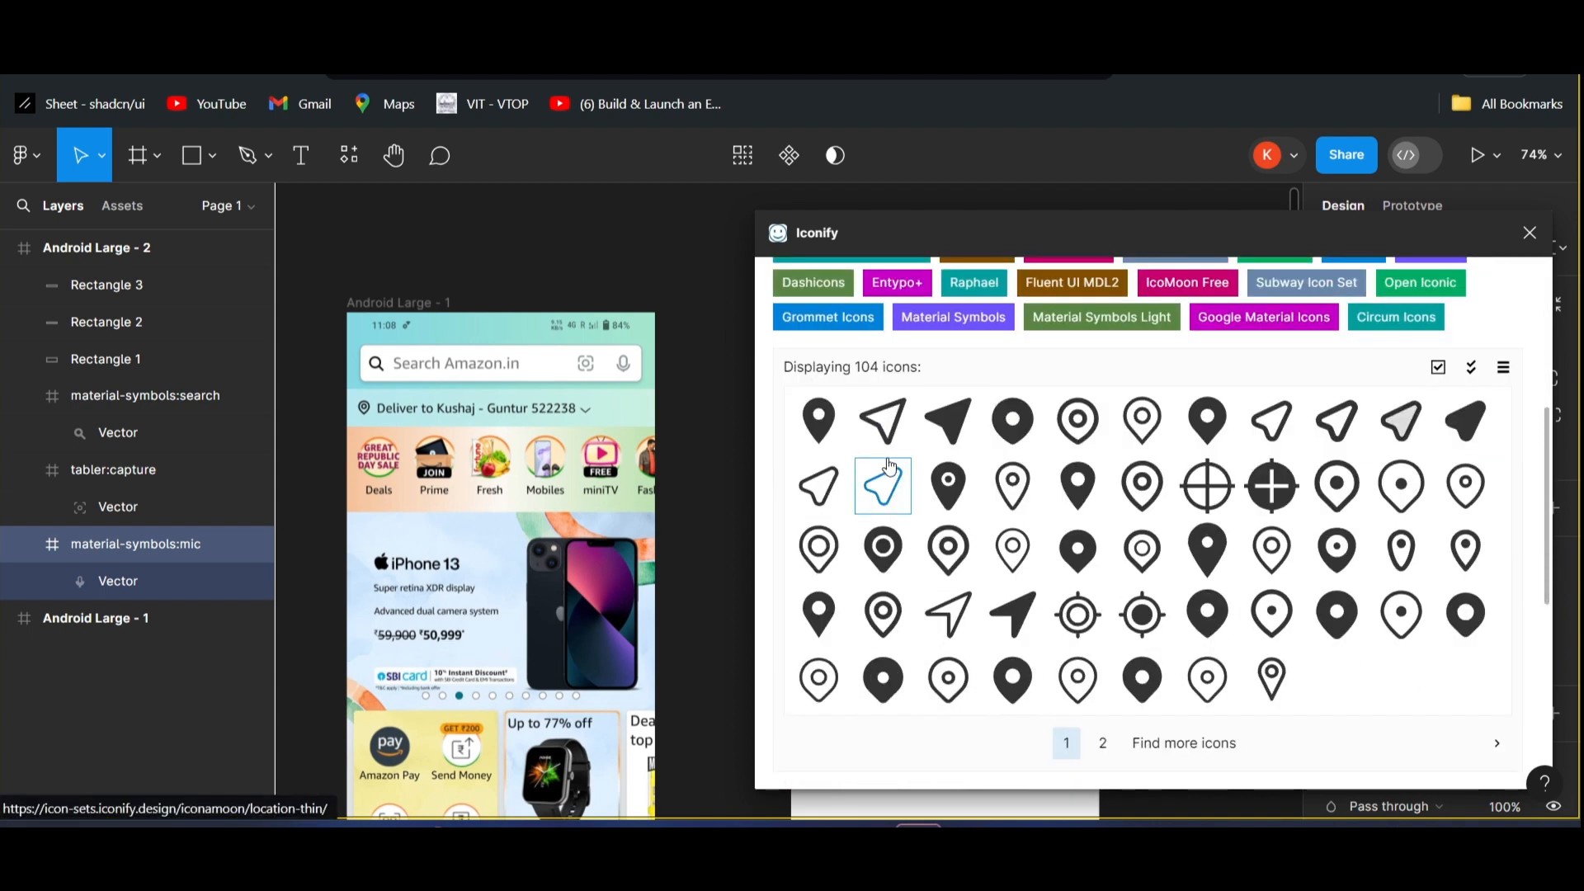
- Choose the basil:location-outline icon, set its color to black and import it into Android Large - 2
click(827, 541)
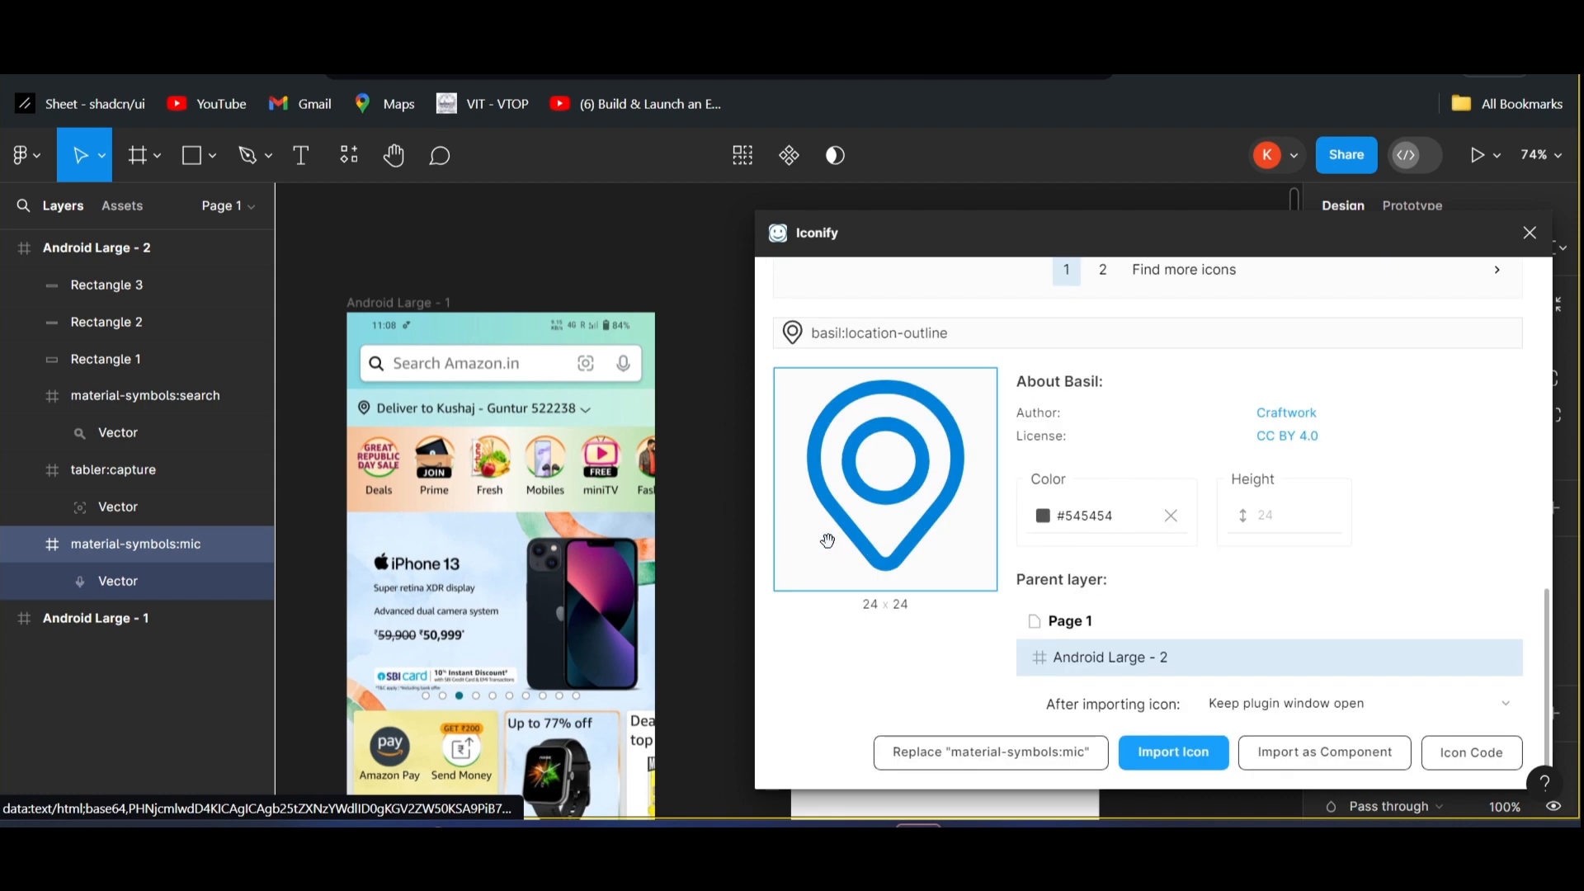
click(1073, 513)
click(930, 640)
click(1057, 518)
click(1057, 518)
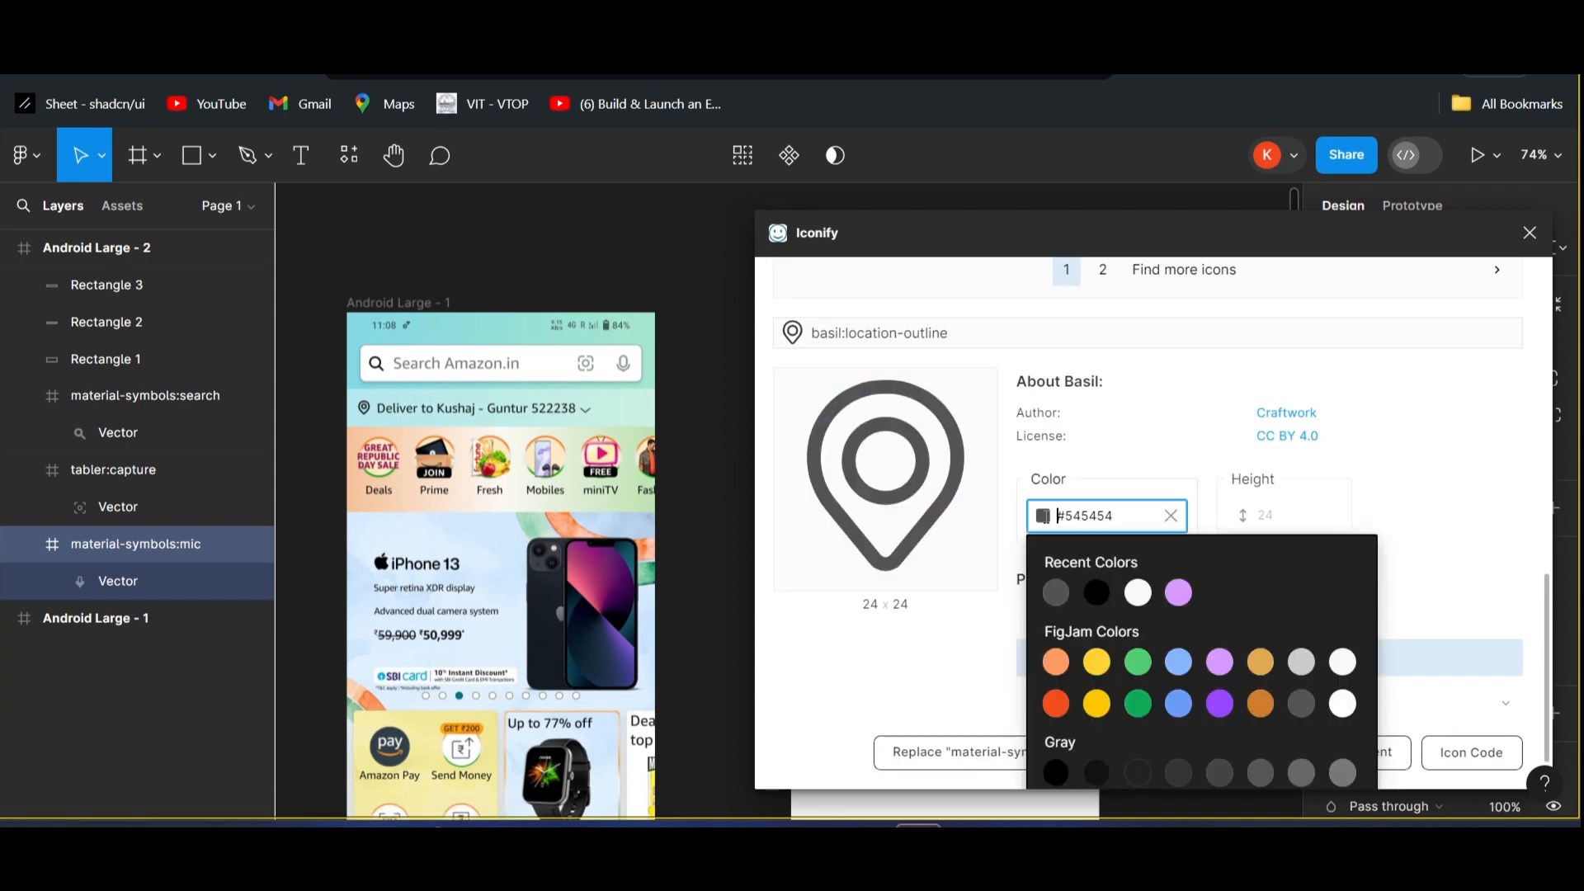
click(1097, 593)
click(918, 689)
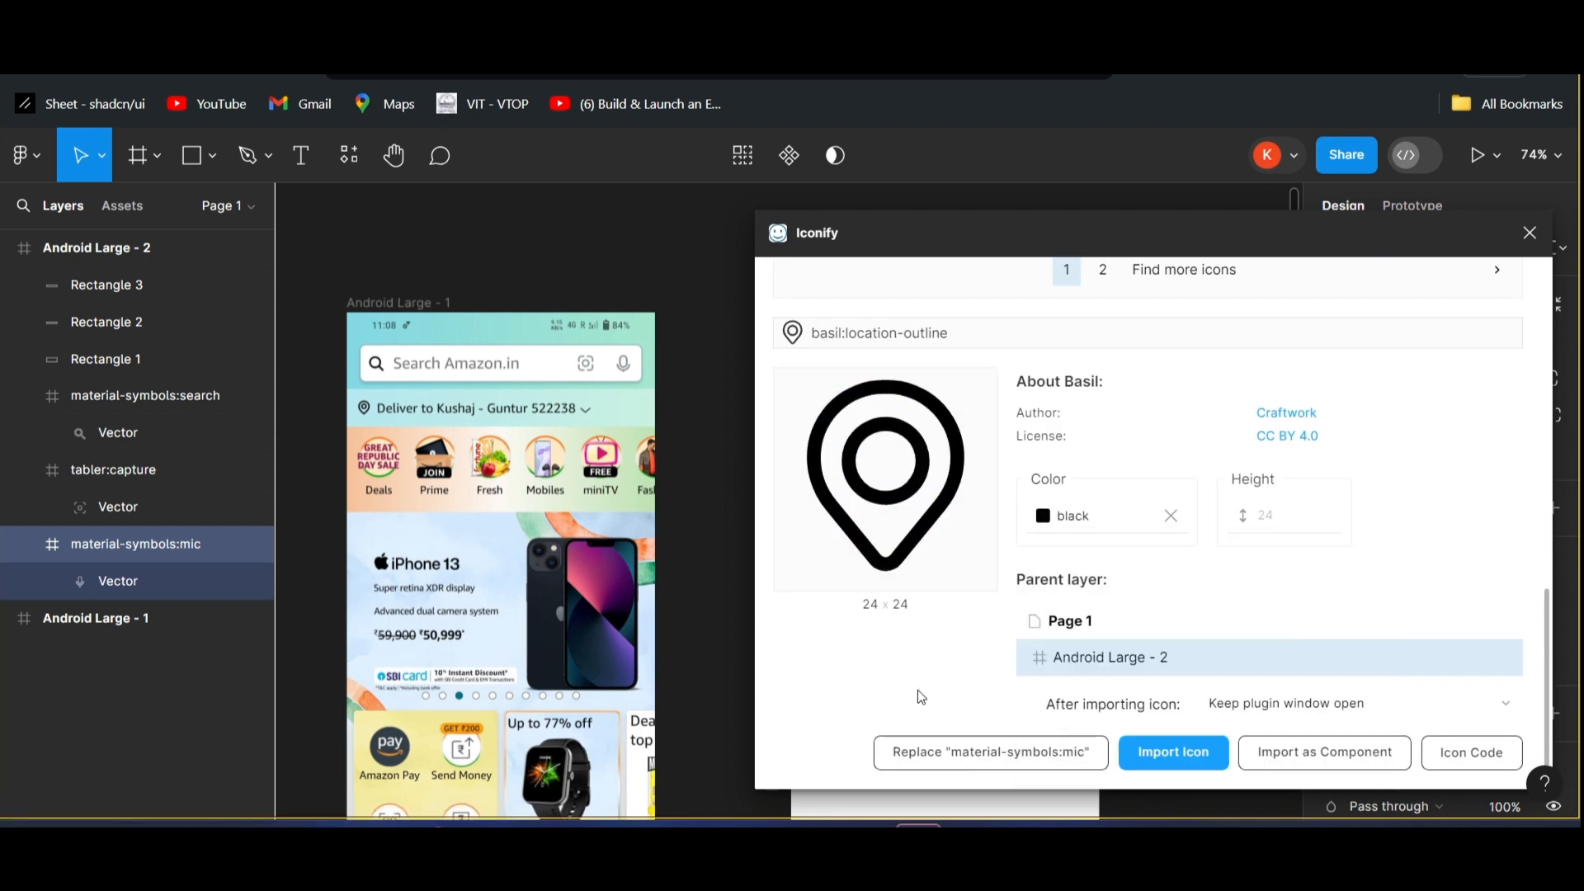
click(1173, 750)
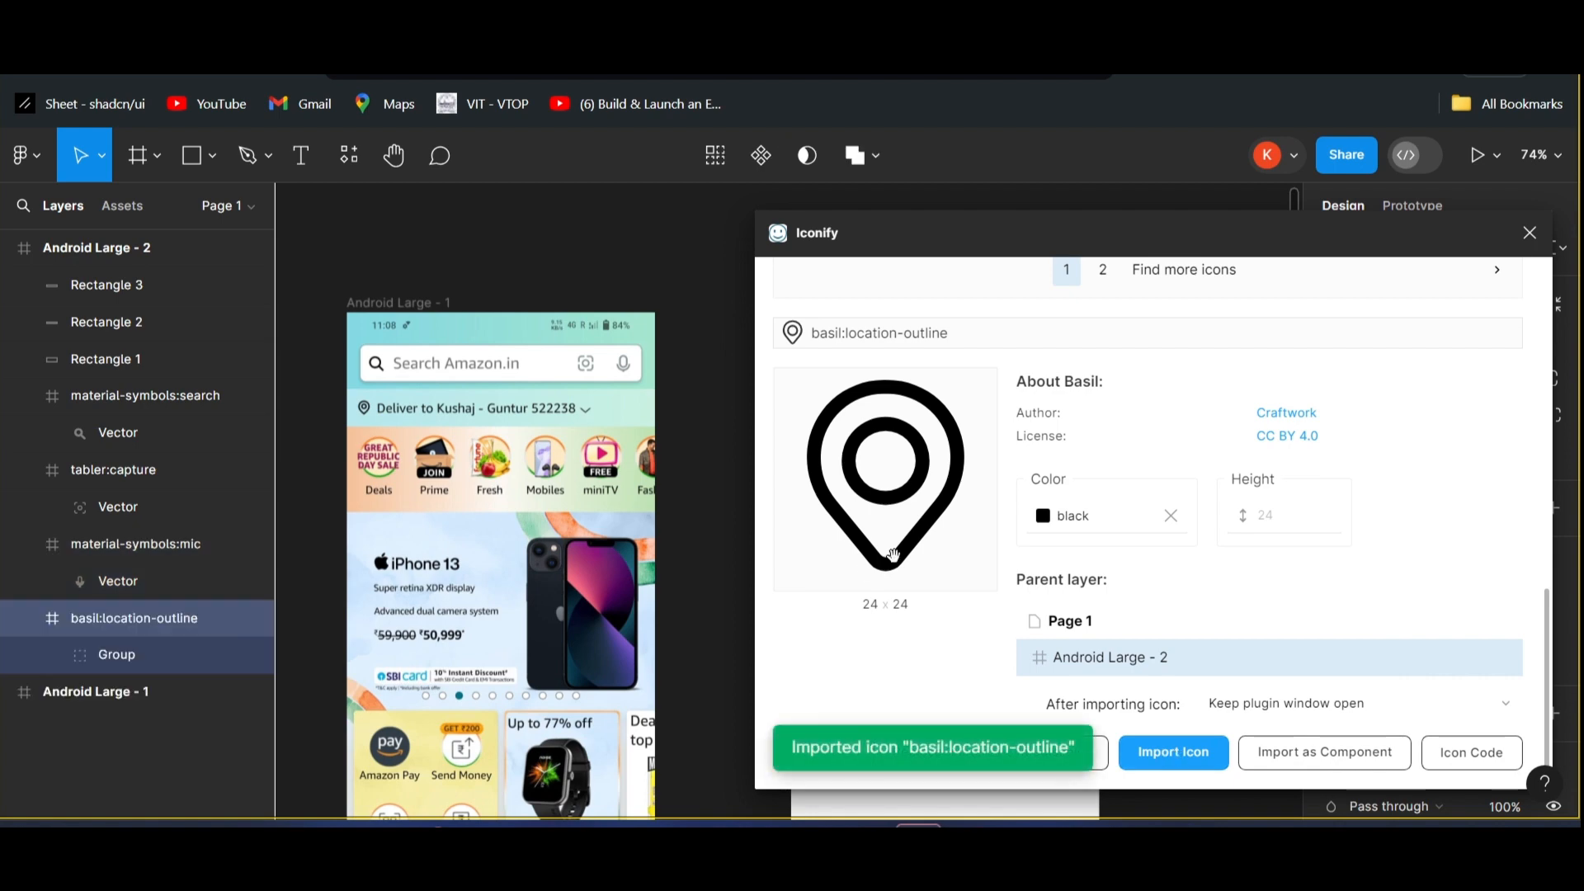
- Search Iconify for "drop down" icons to match the arrow beside the delivery address
scroll(931, 564, up, 10)
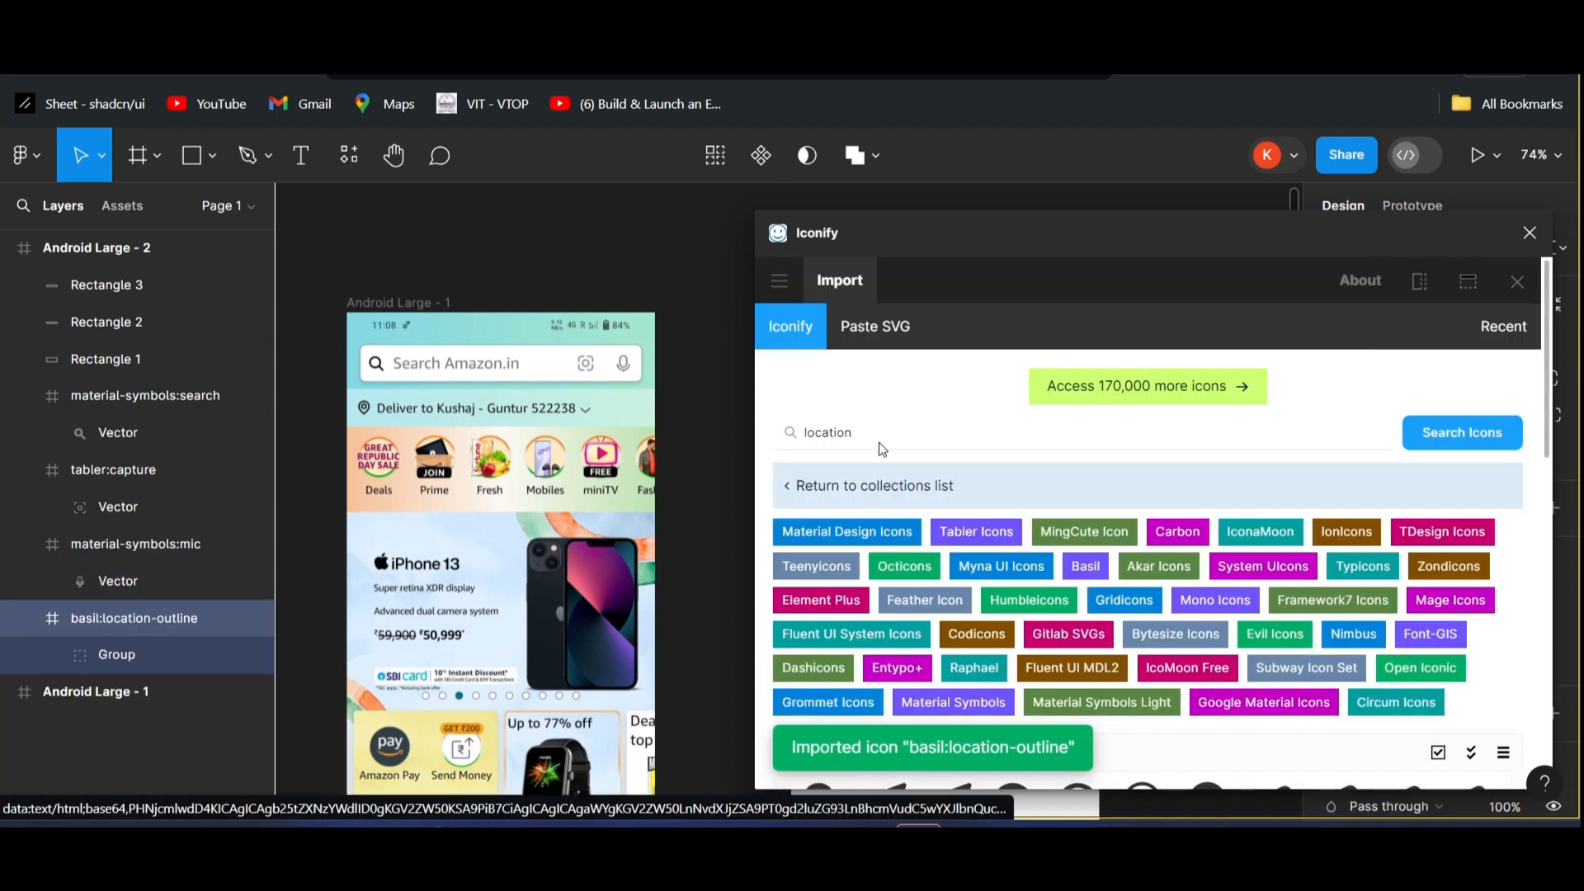
click(873, 431)
drag(873, 432, 815, 430)
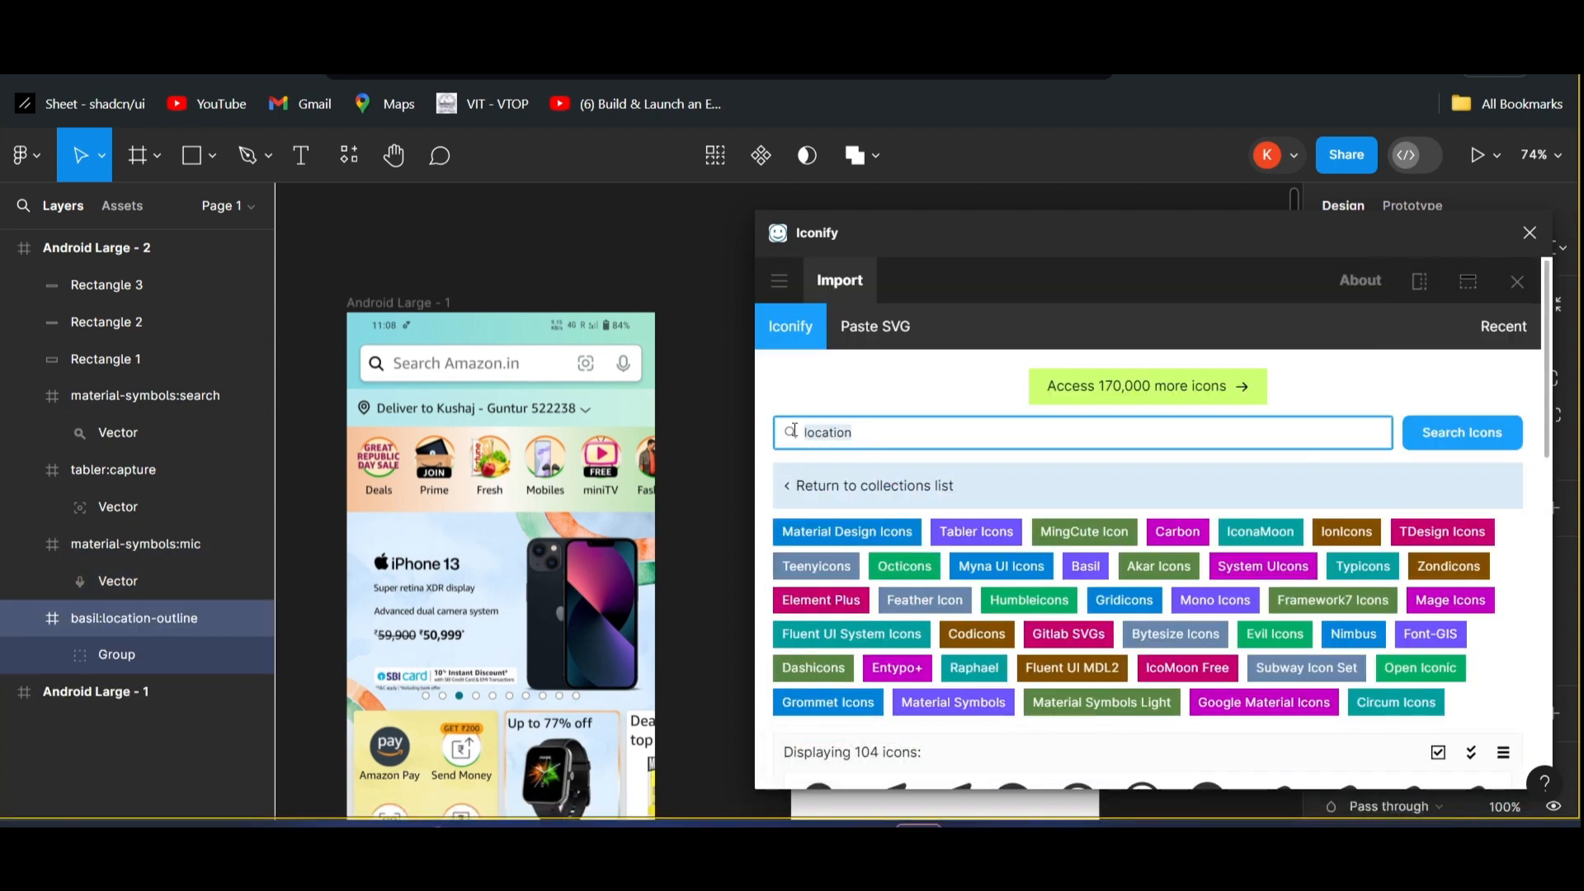
key(BackSpace)
key(Return)
scroll(865, 429, down, 3)
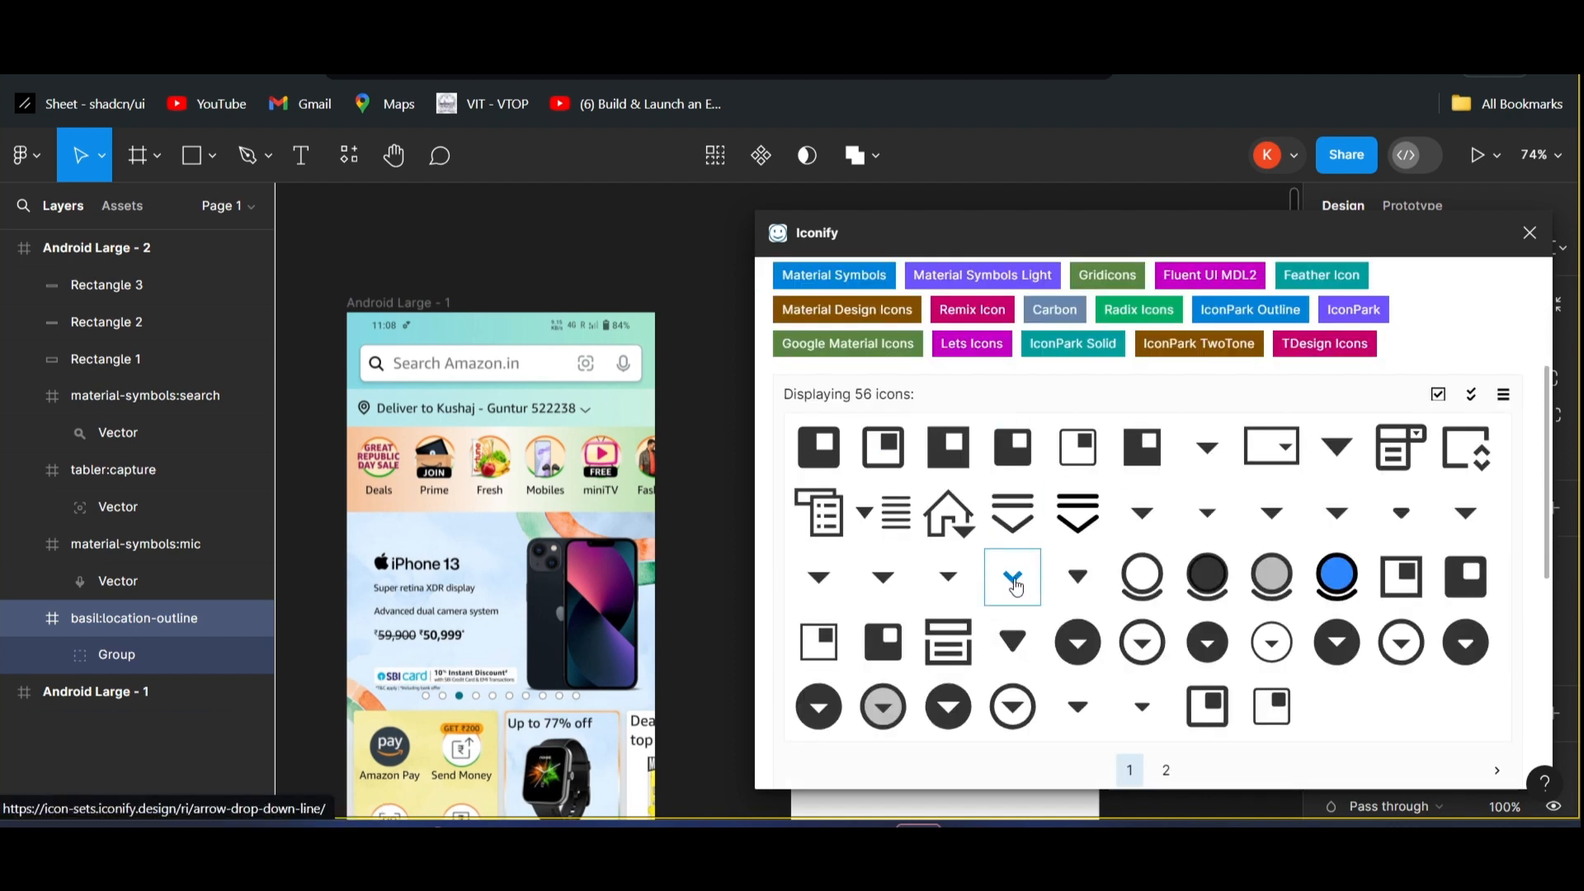
- Choose the ri:arrow-drop-down-line icon, color it dark gray #545454 and import it into Android Large - 2
click(1014, 582)
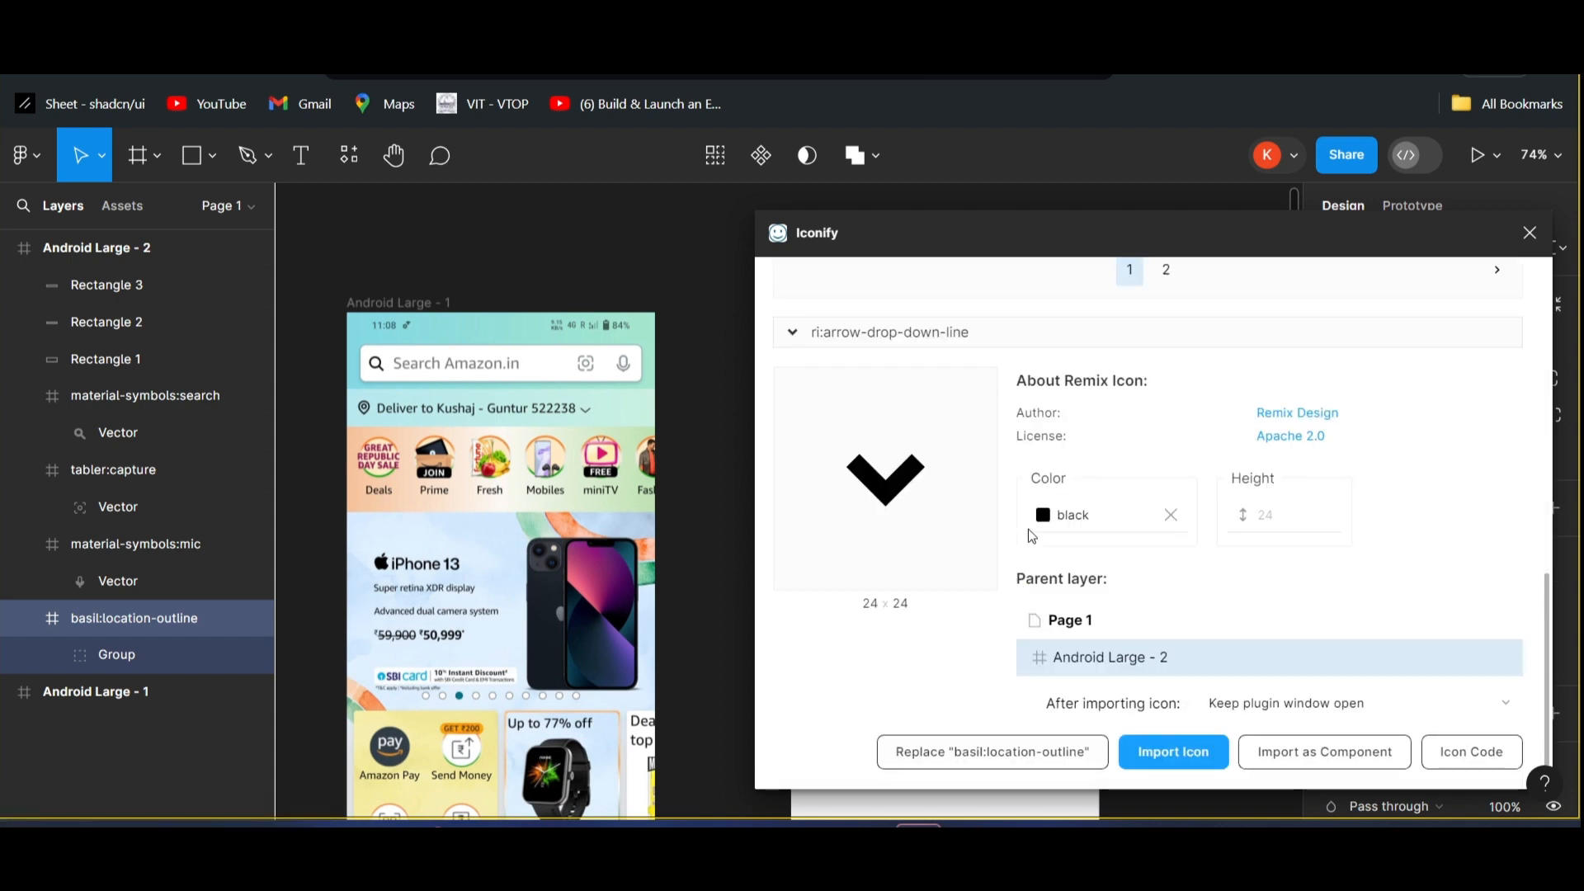
click(1043, 517)
click(1097, 591)
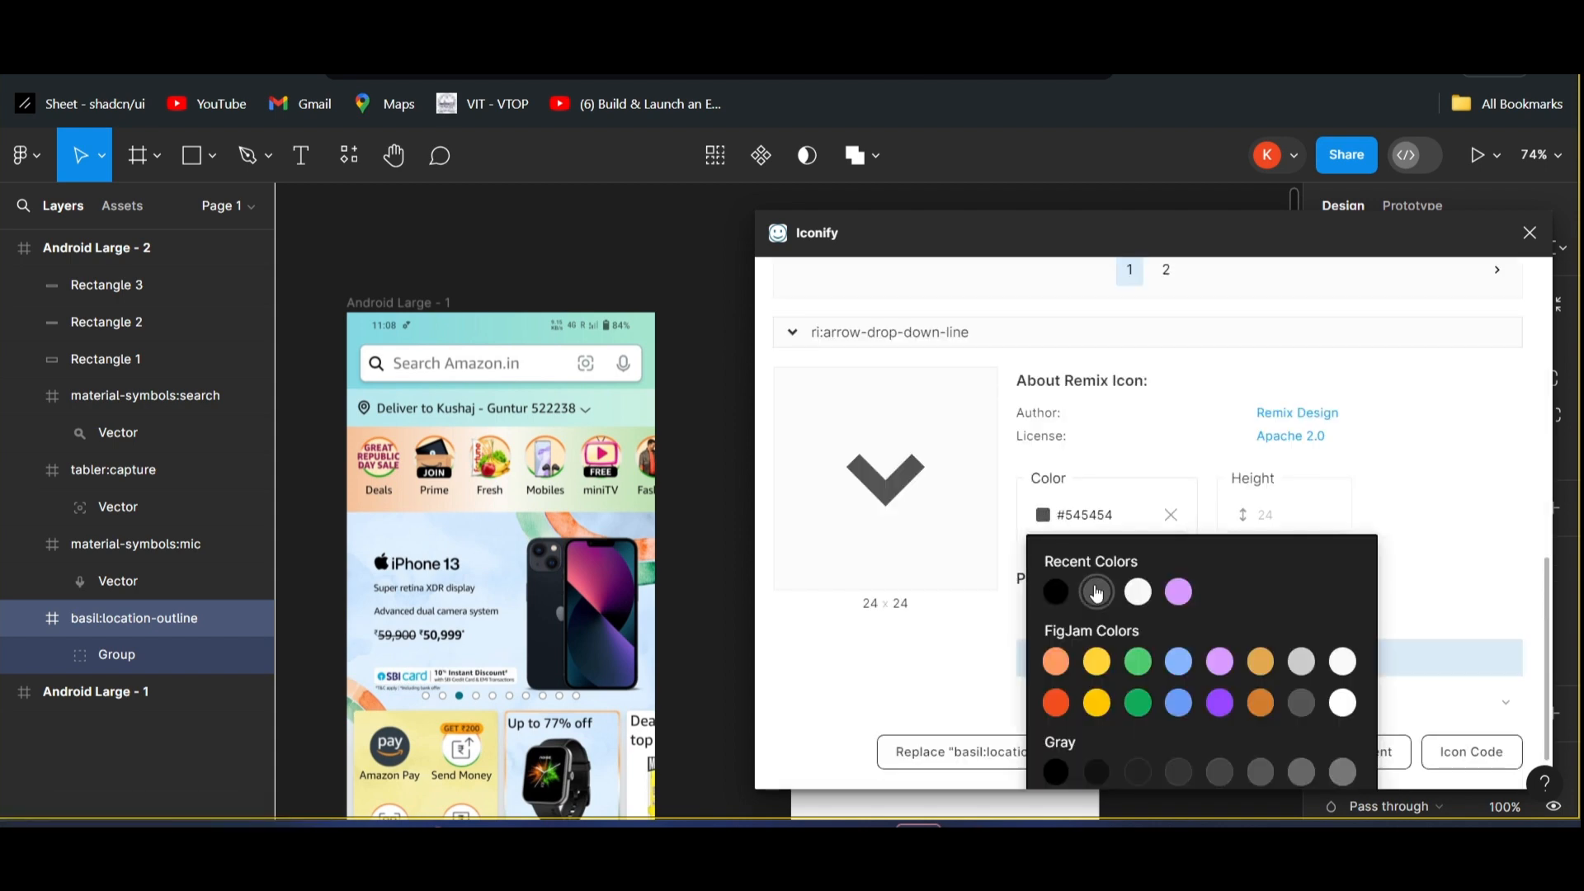
click(919, 678)
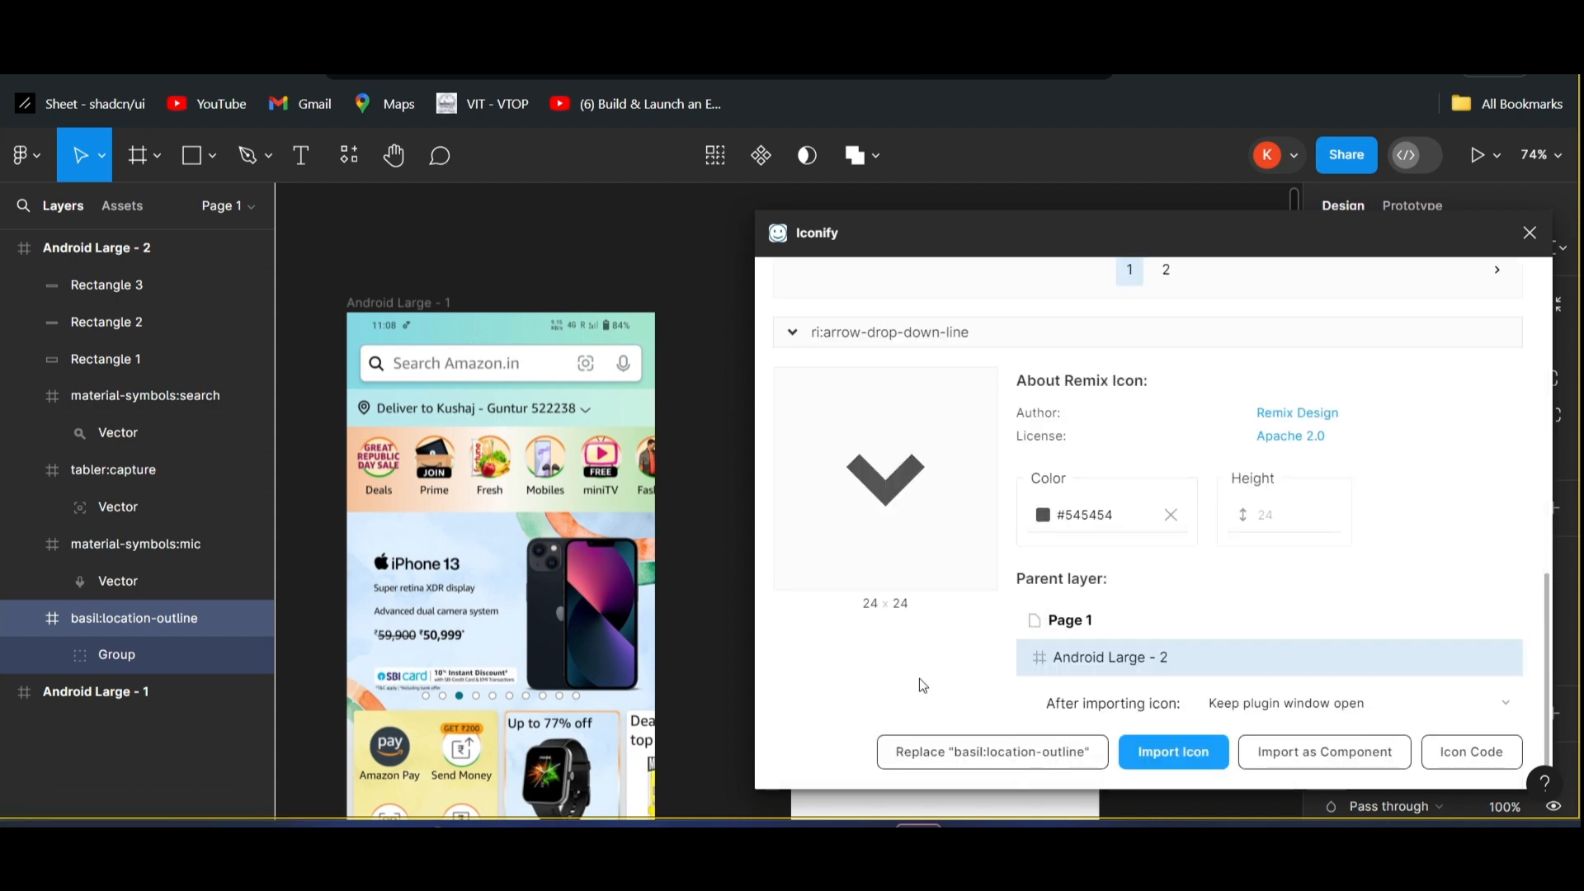
click(1181, 752)
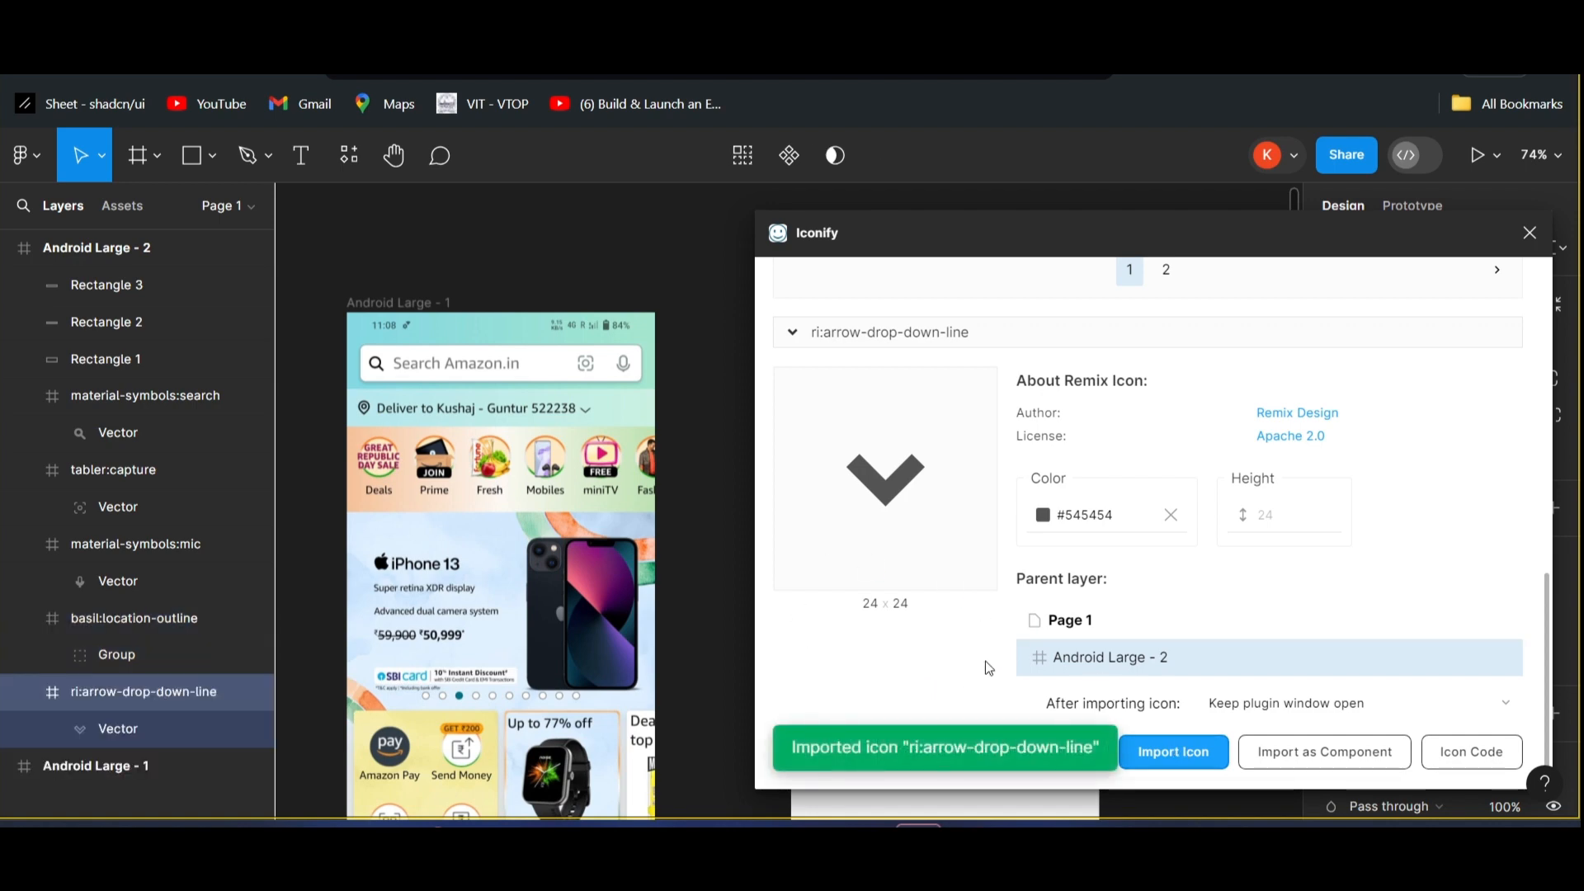
- Search Iconify for "battery" icons to match the one in the reference status bar
scroll(985, 661, up, 15)
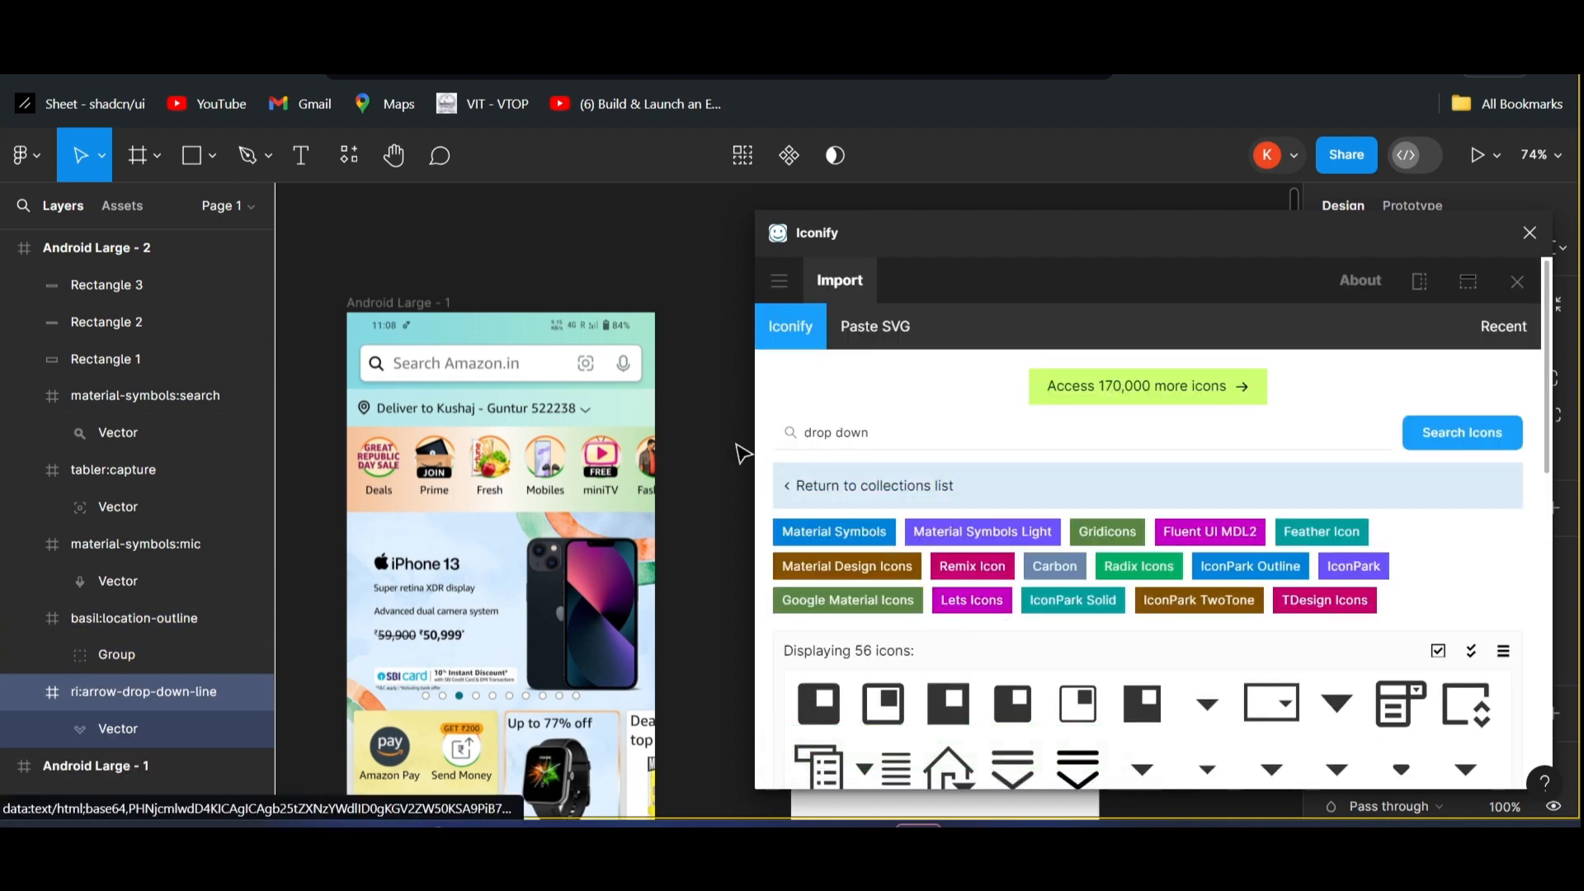
drag(915, 438, 791, 437)
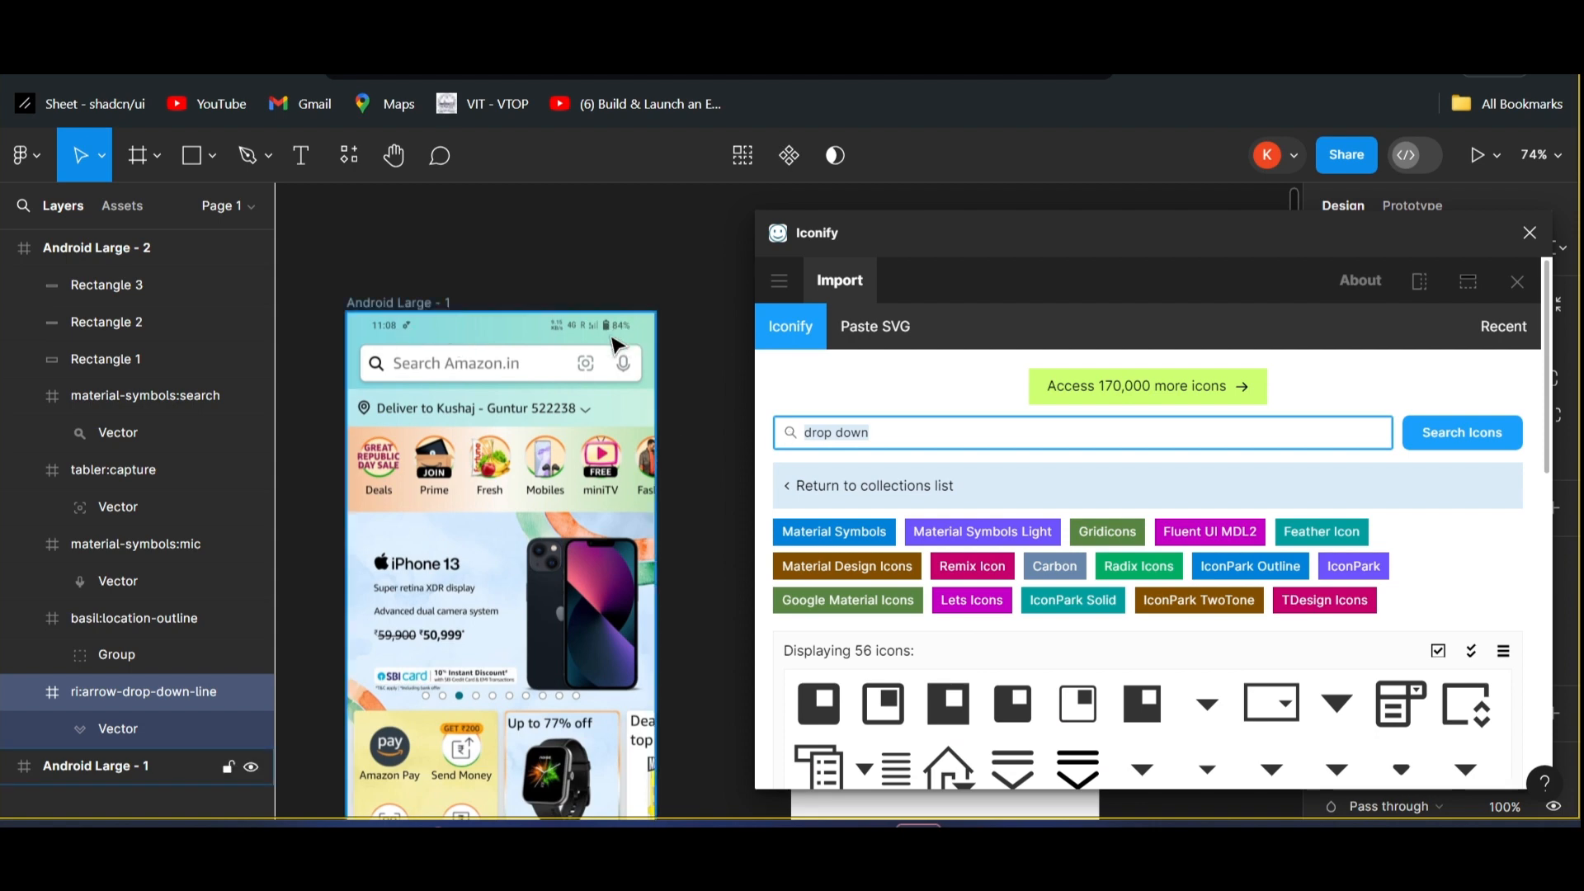
key(BackSpace)
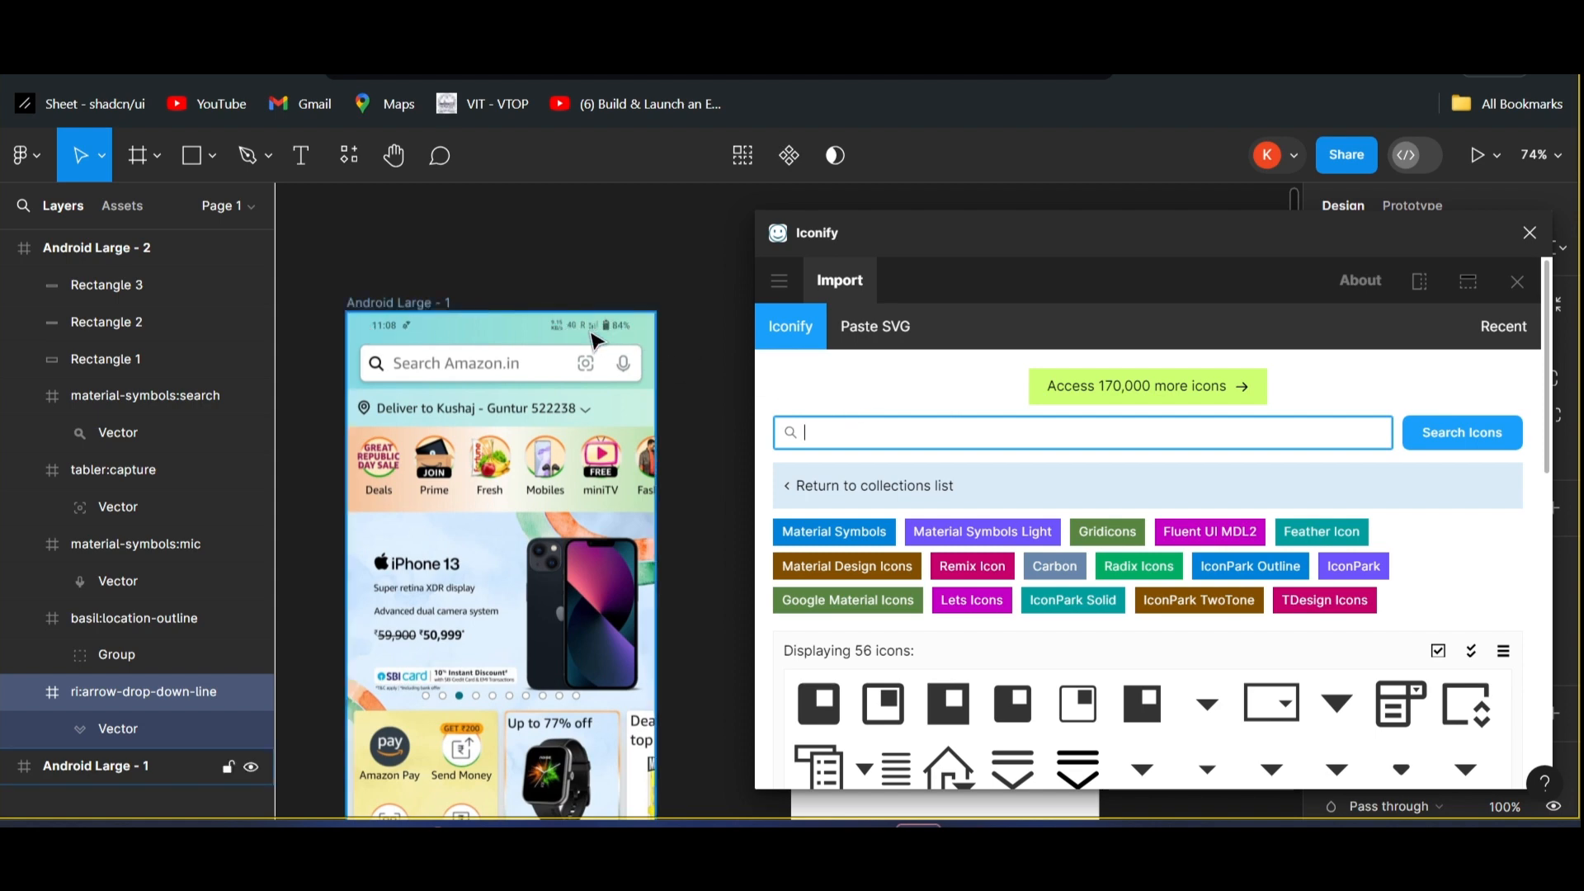
click(868, 427)
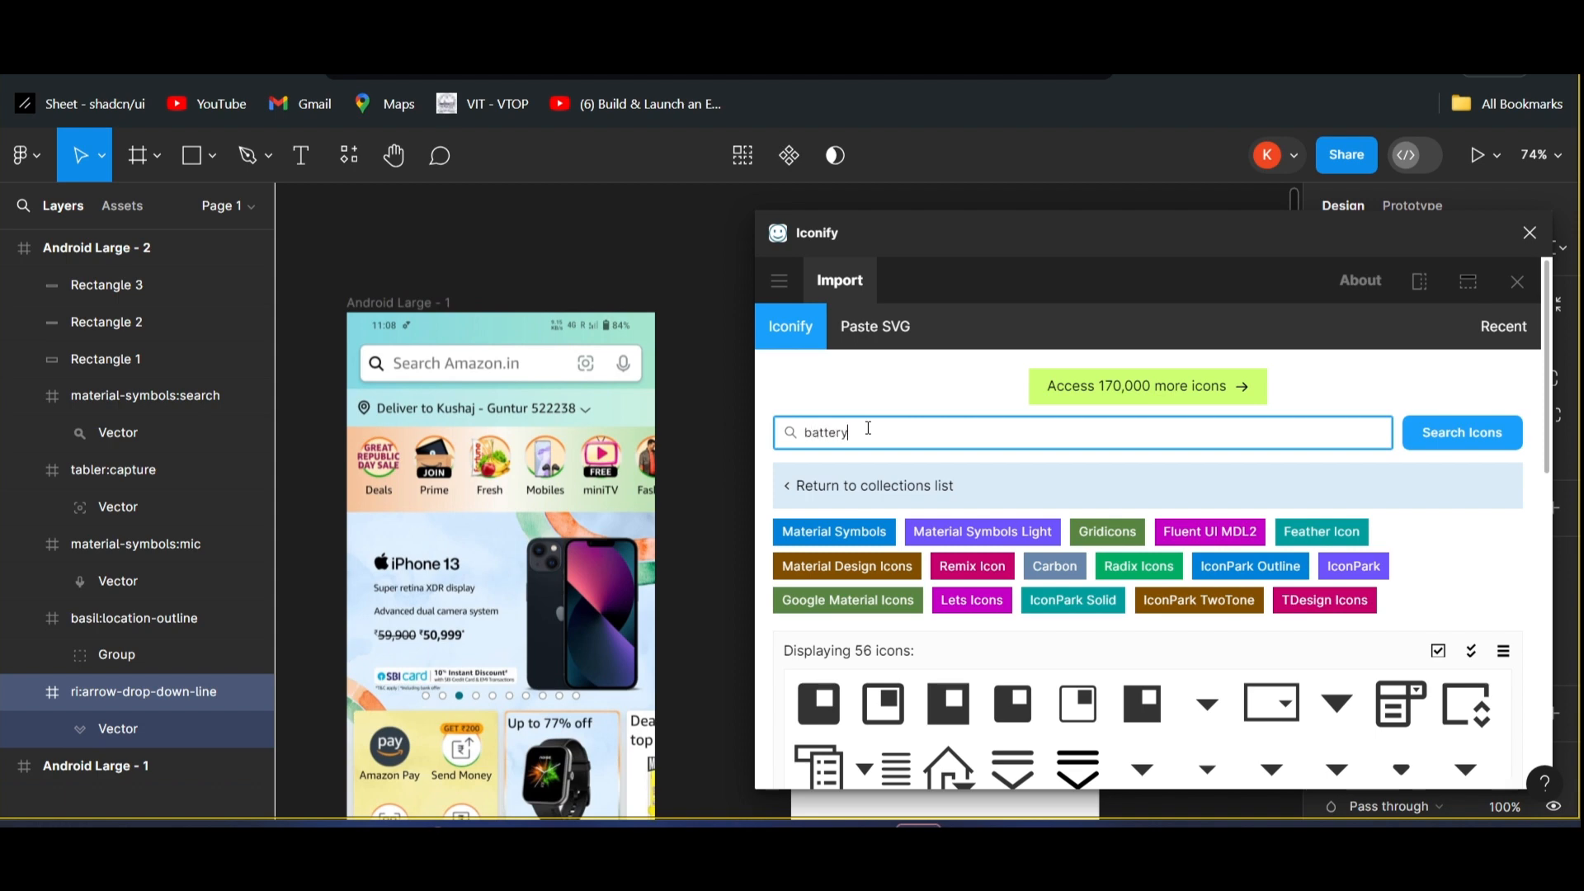
text(battery)
key(Return)
scroll(863, 446, down, 5)
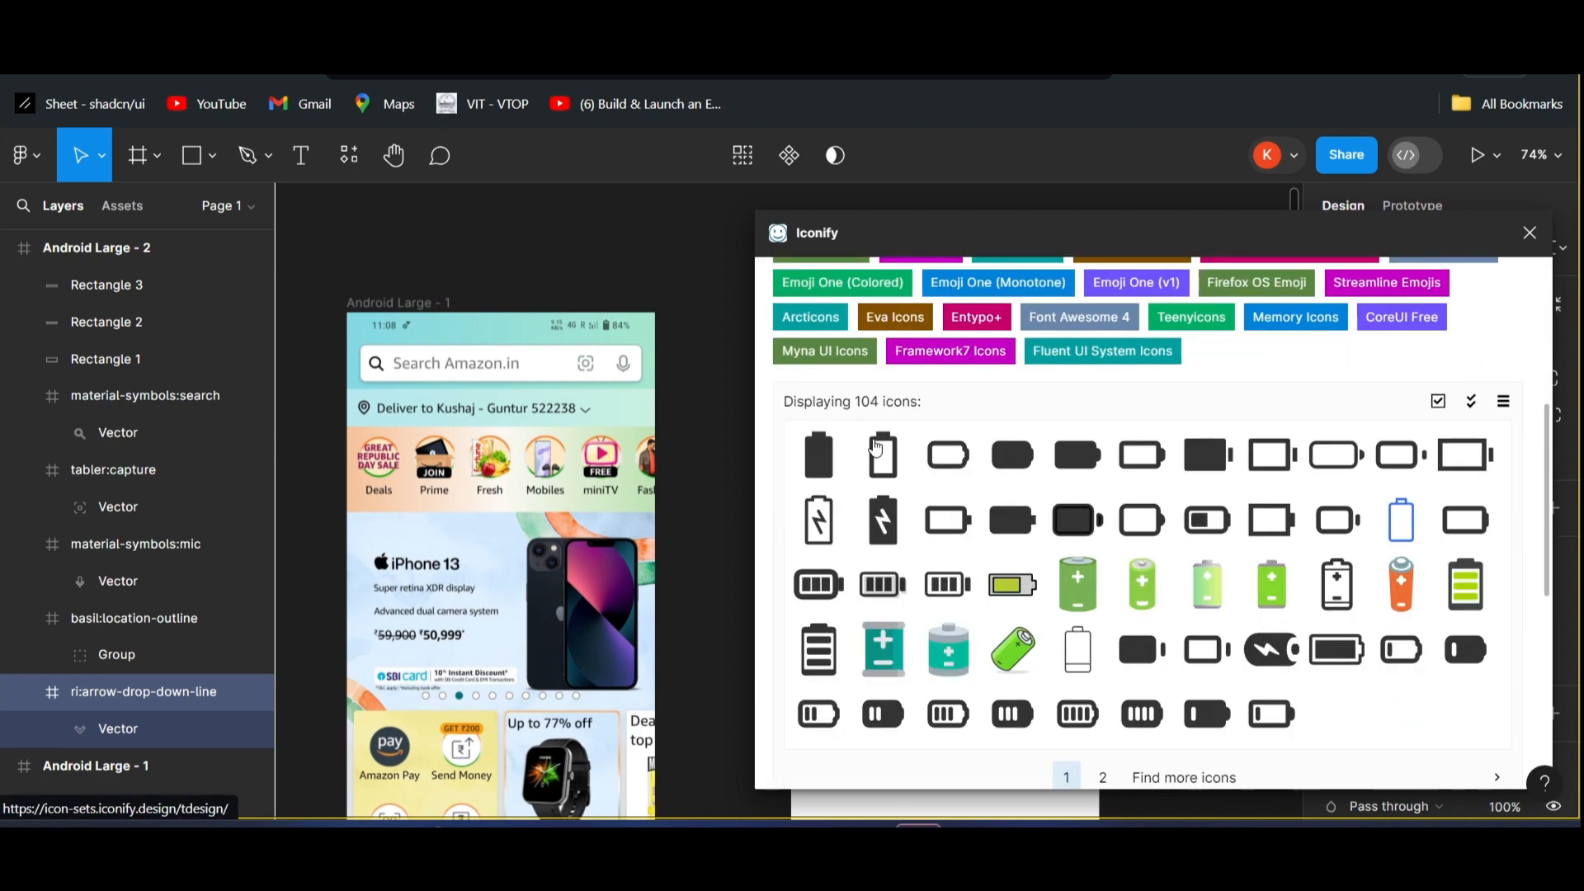
- Import the mdi:battery icon in black into Android Large - 2, then close Iconify and clear the selection
click(820, 452)
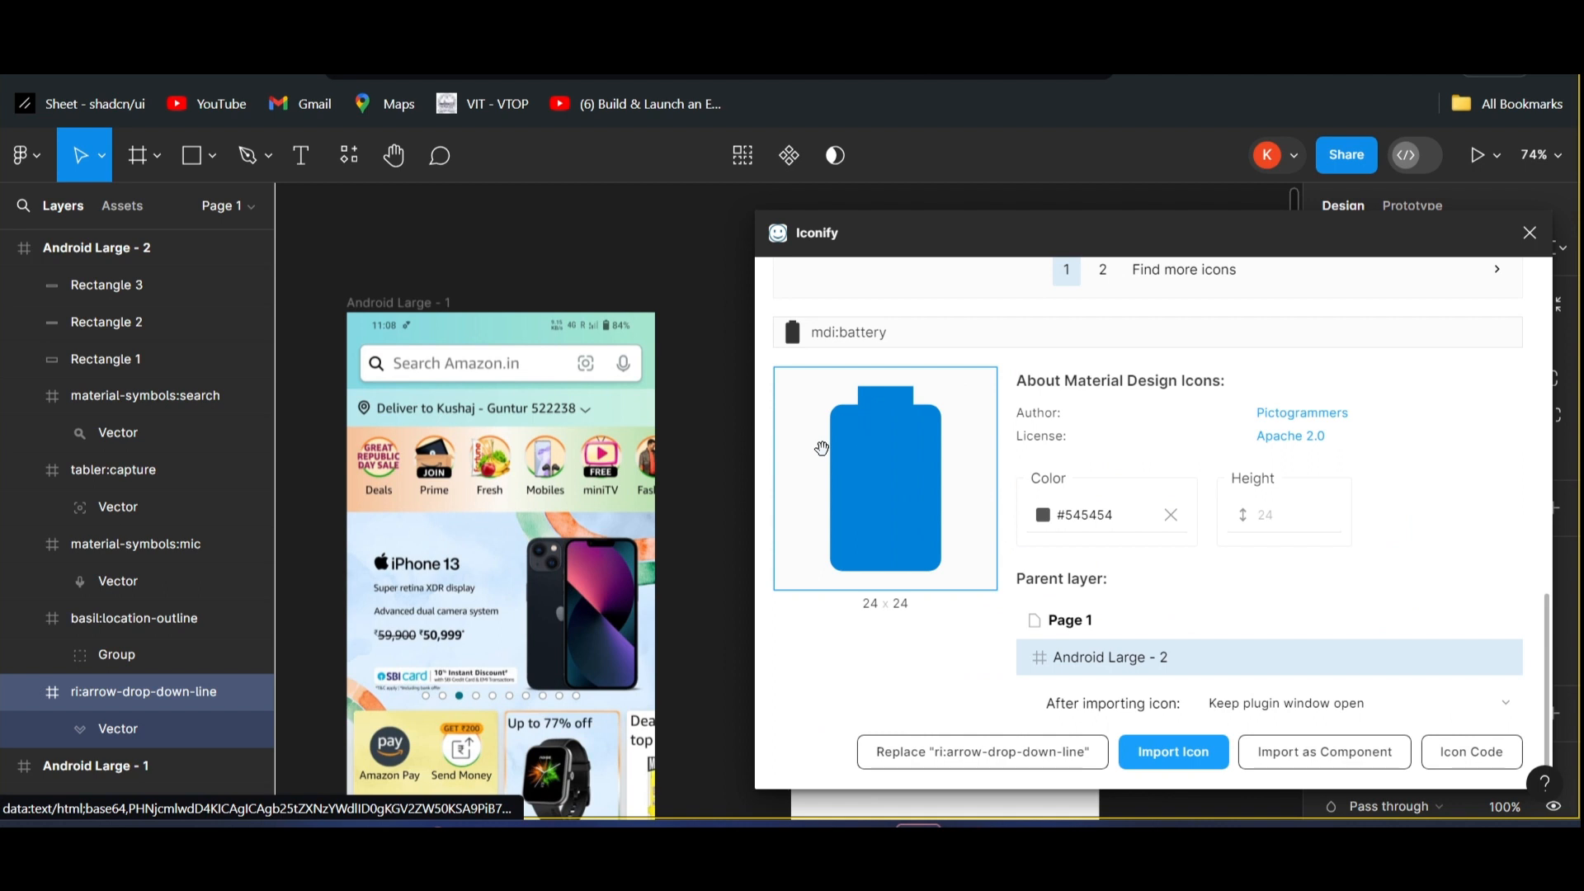
click(1052, 515)
click(926, 686)
click(1044, 516)
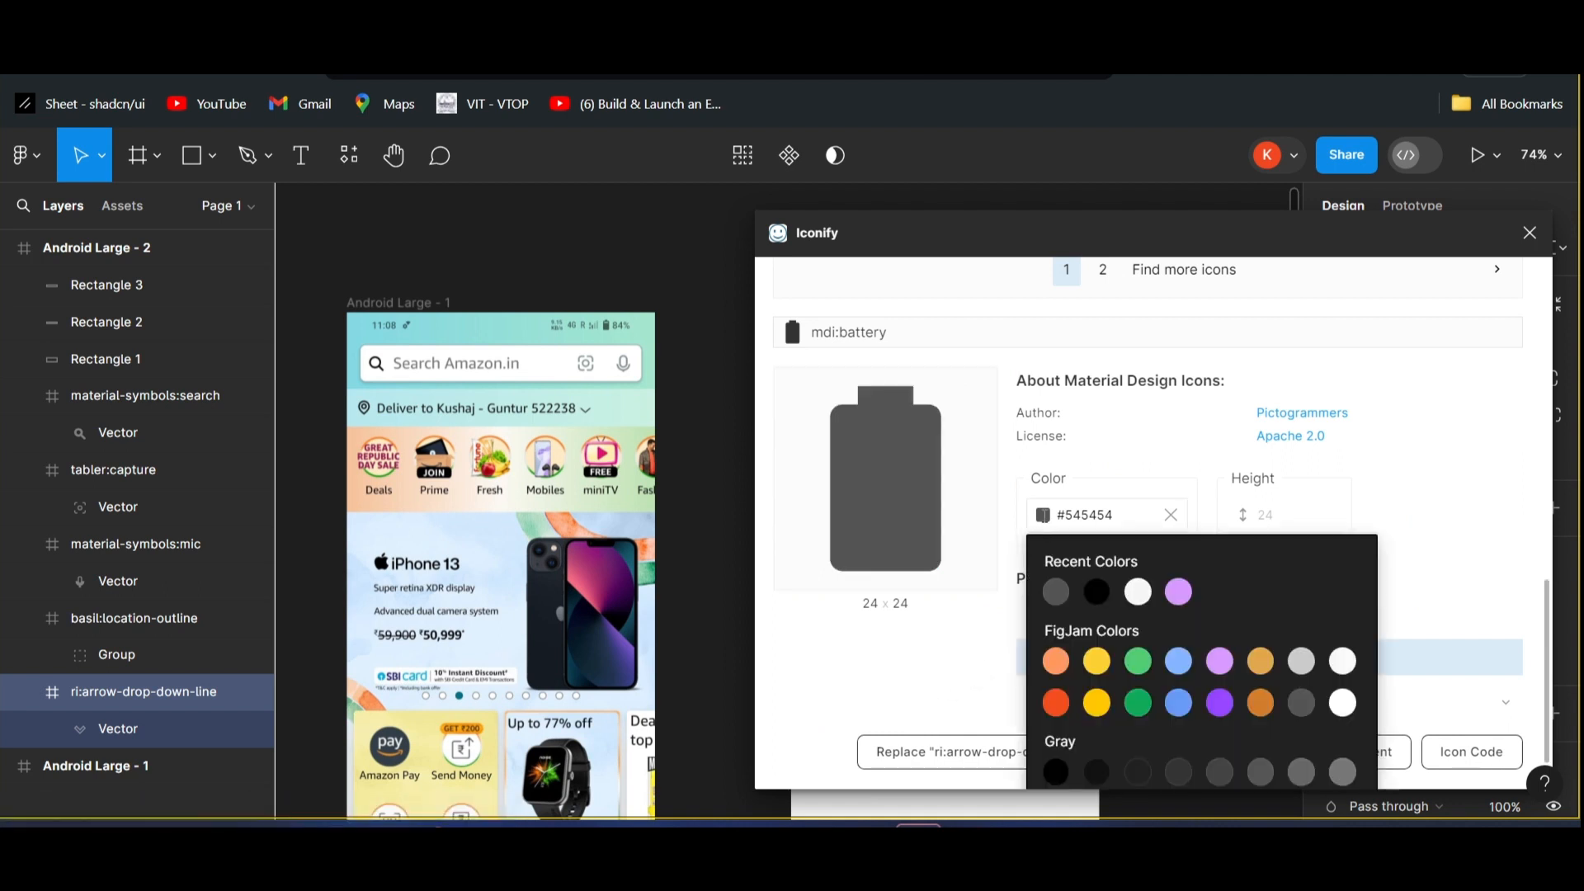
click(1097, 592)
click(902, 699)
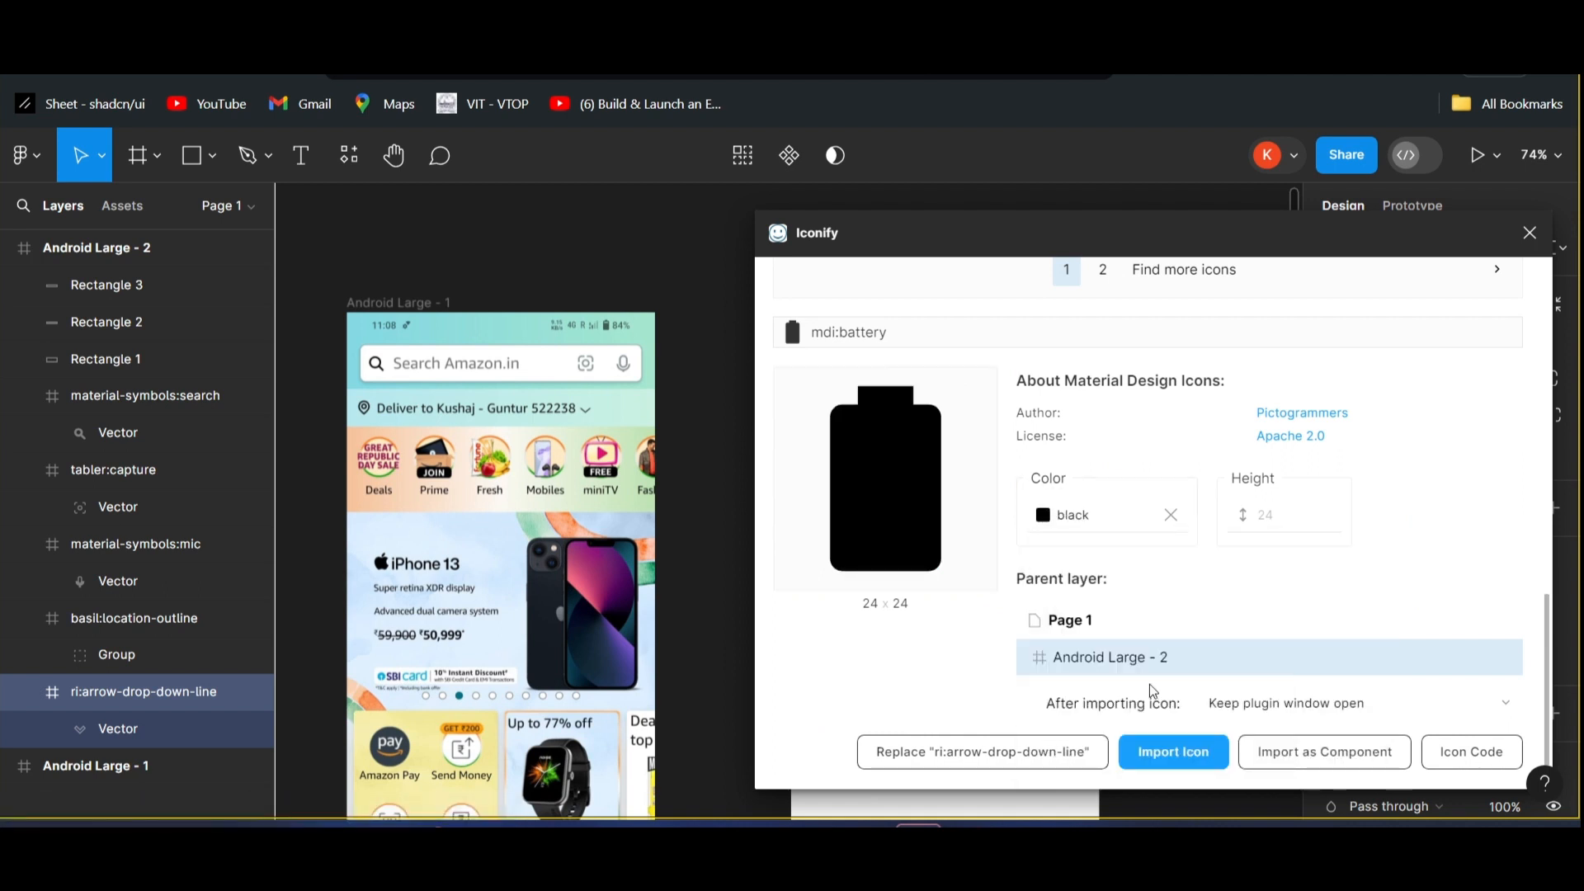
click(1185, 752)
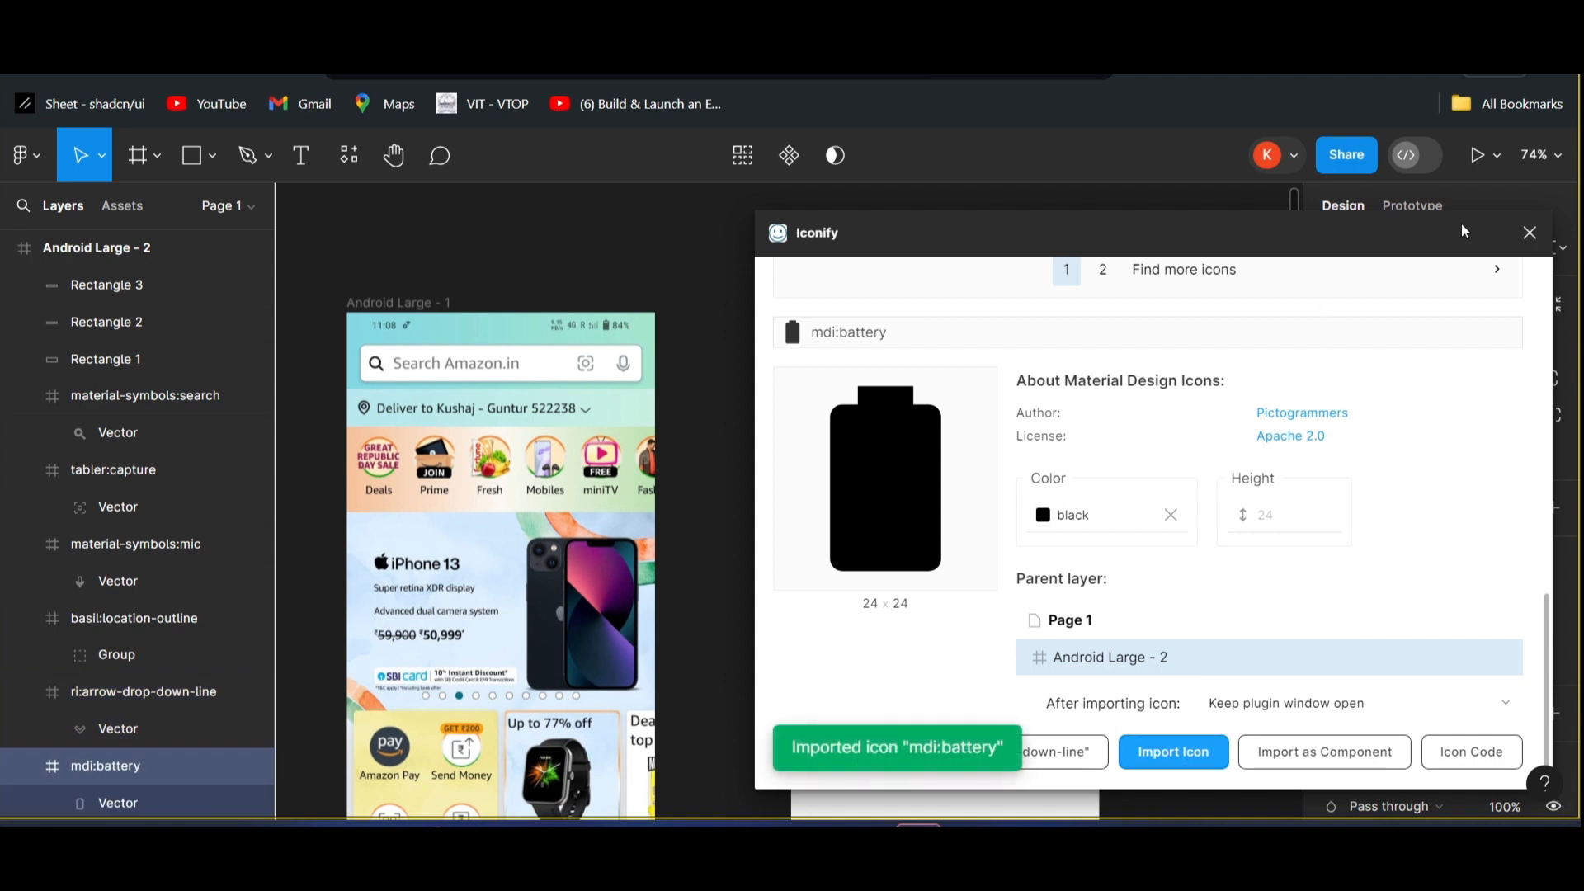
click(1530, 233)
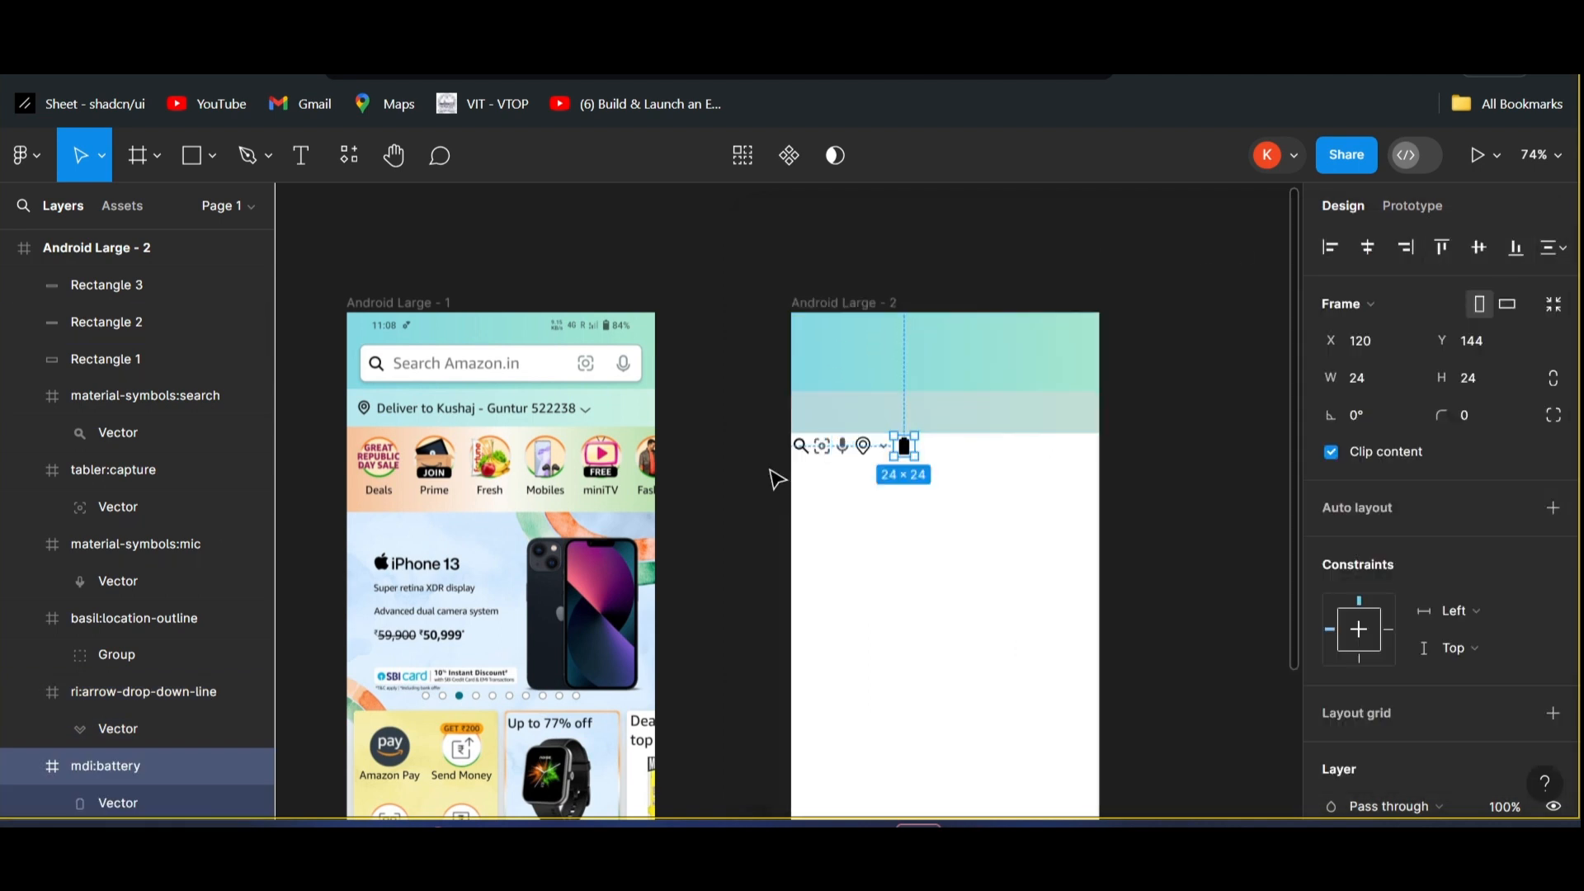
click(877, 472)
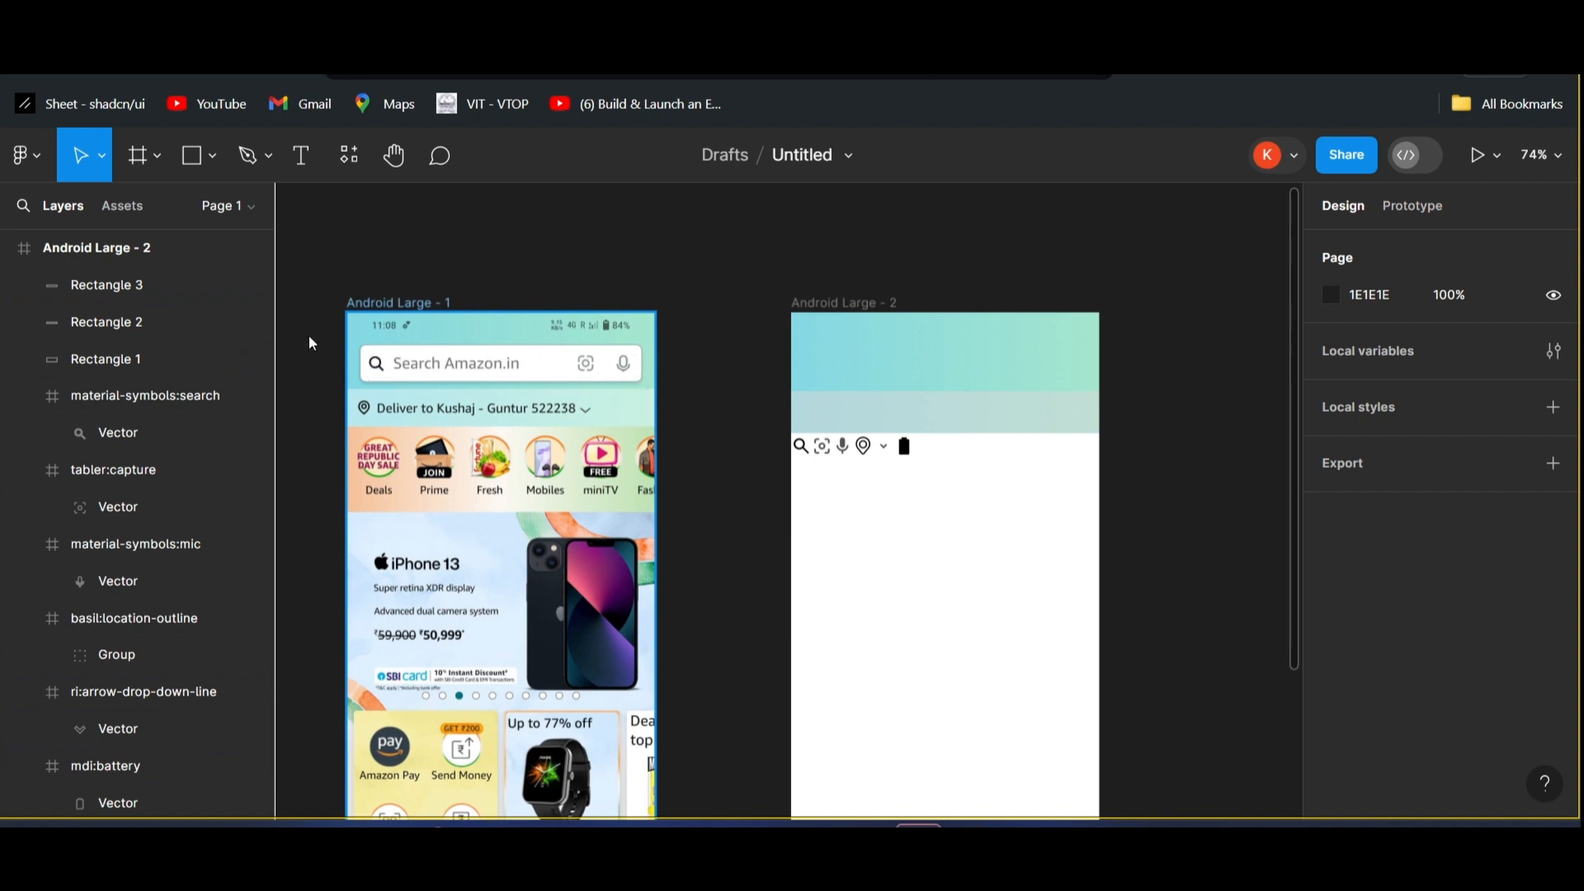
- Draw a search bar rectangle in the gradient header of Android Large - 2, about 311 × 37 at X 21, Y 33
click(210, 156)
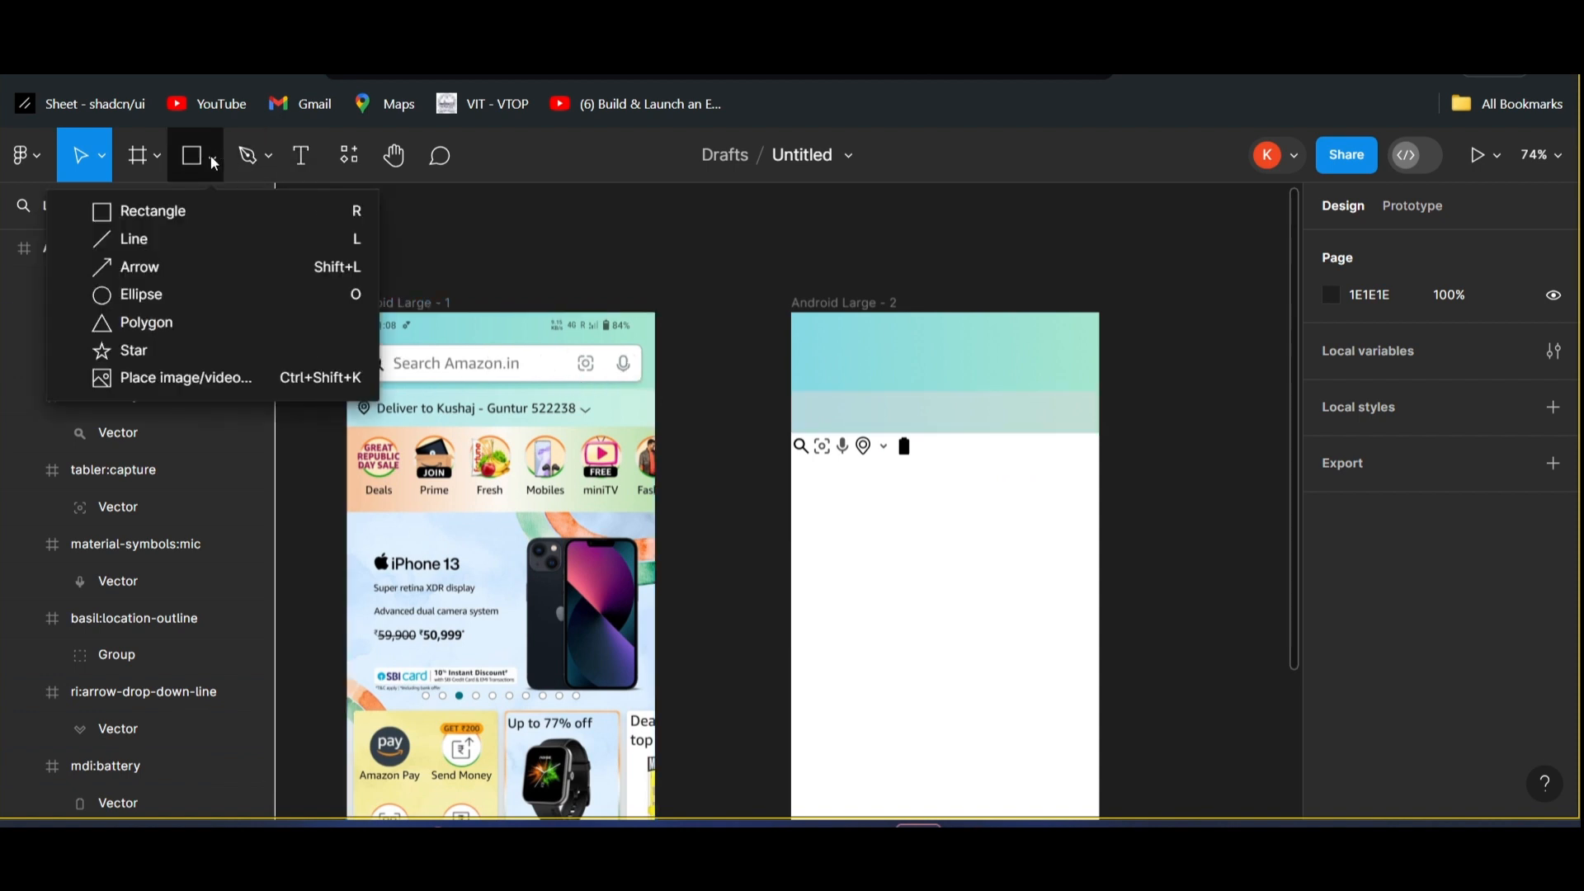
click(185, 215)
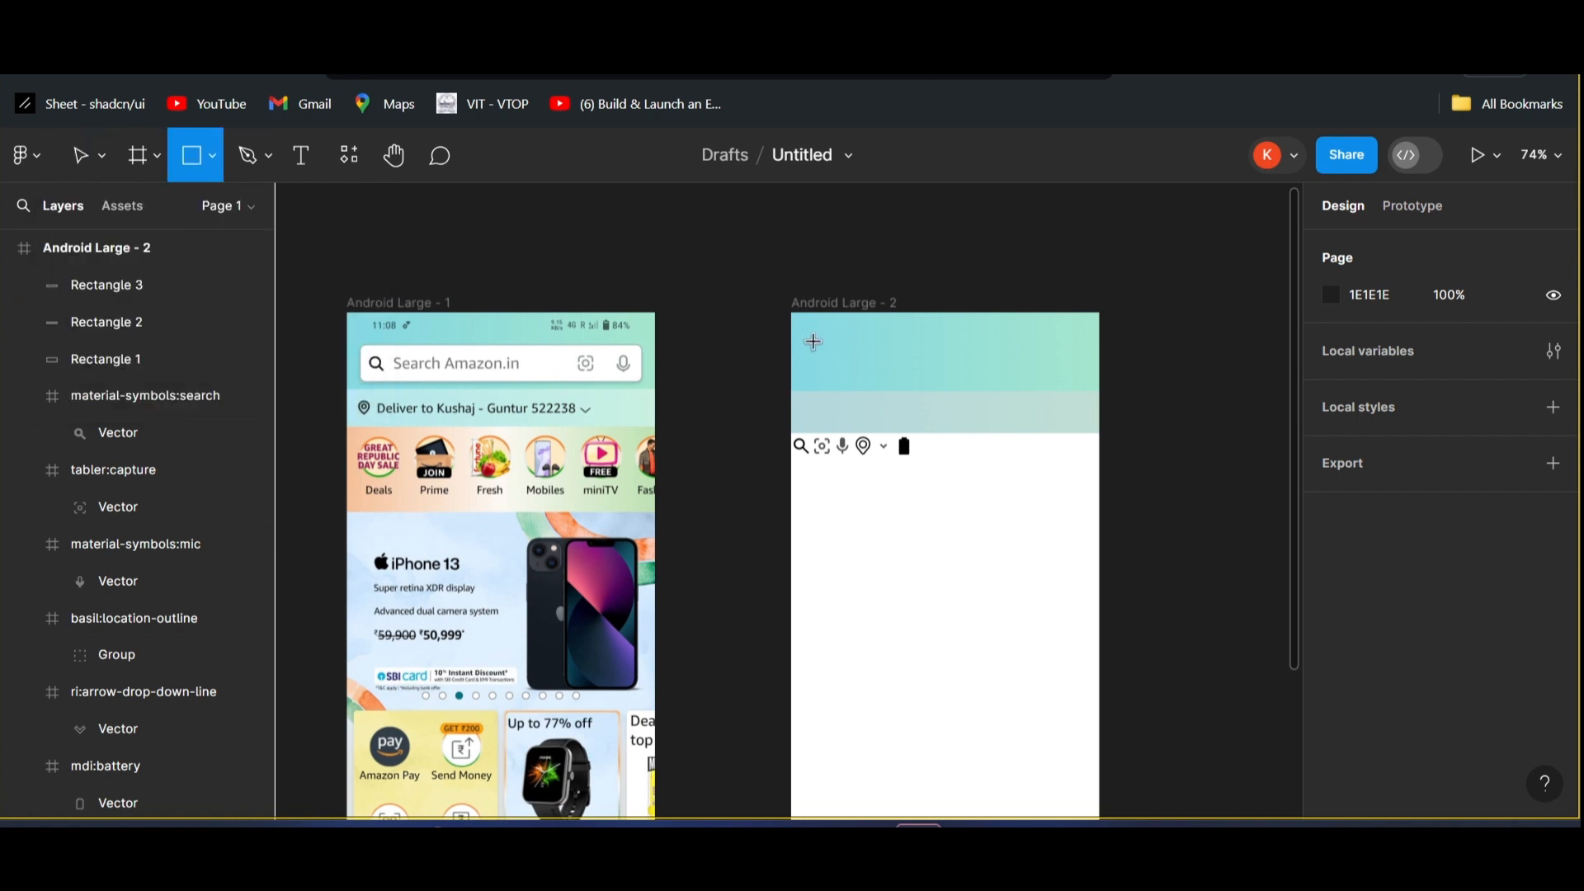
mouse_move(814, 340)
mouse_down()
mouse_move(892, 363)
mouse_move(1077, 373)
mouse_up()
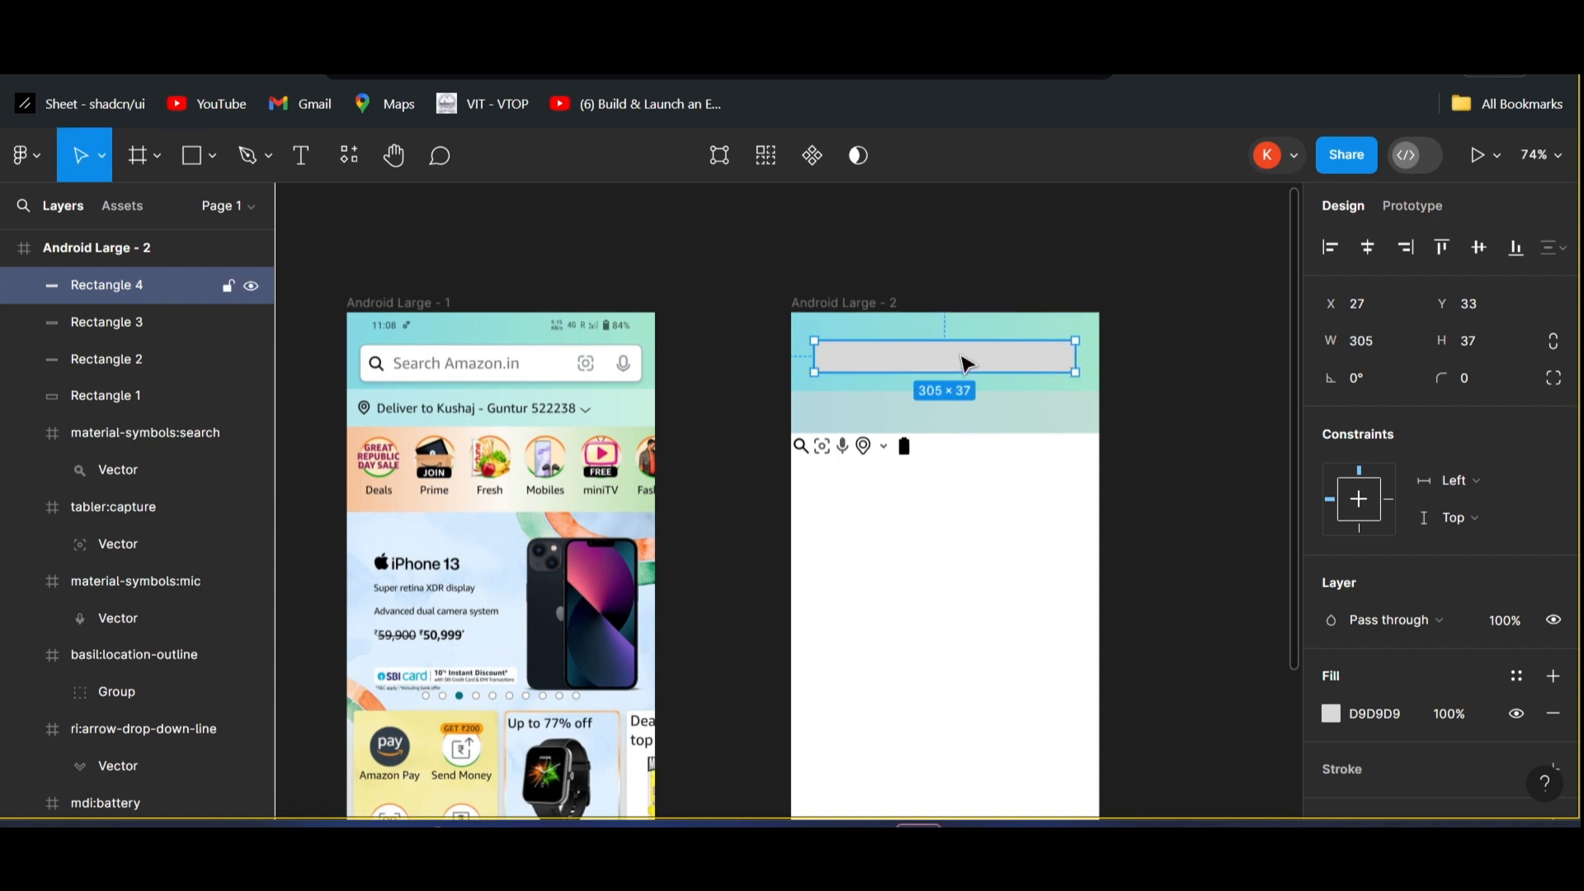
drag(966, 363, 963, 364)
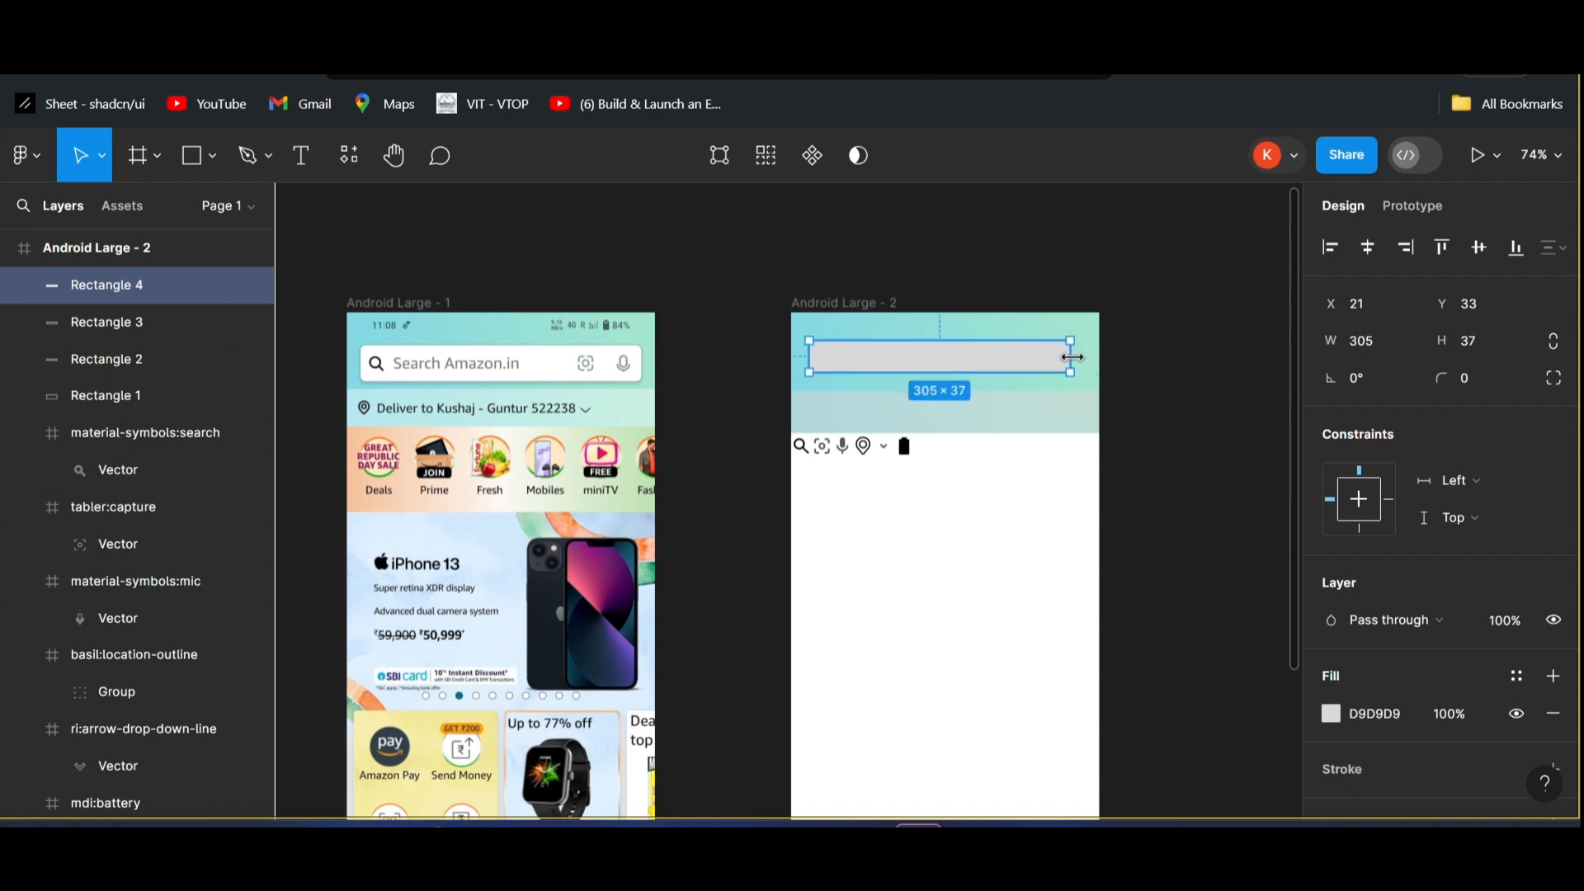
drag(1079, 355, 1077, 357)
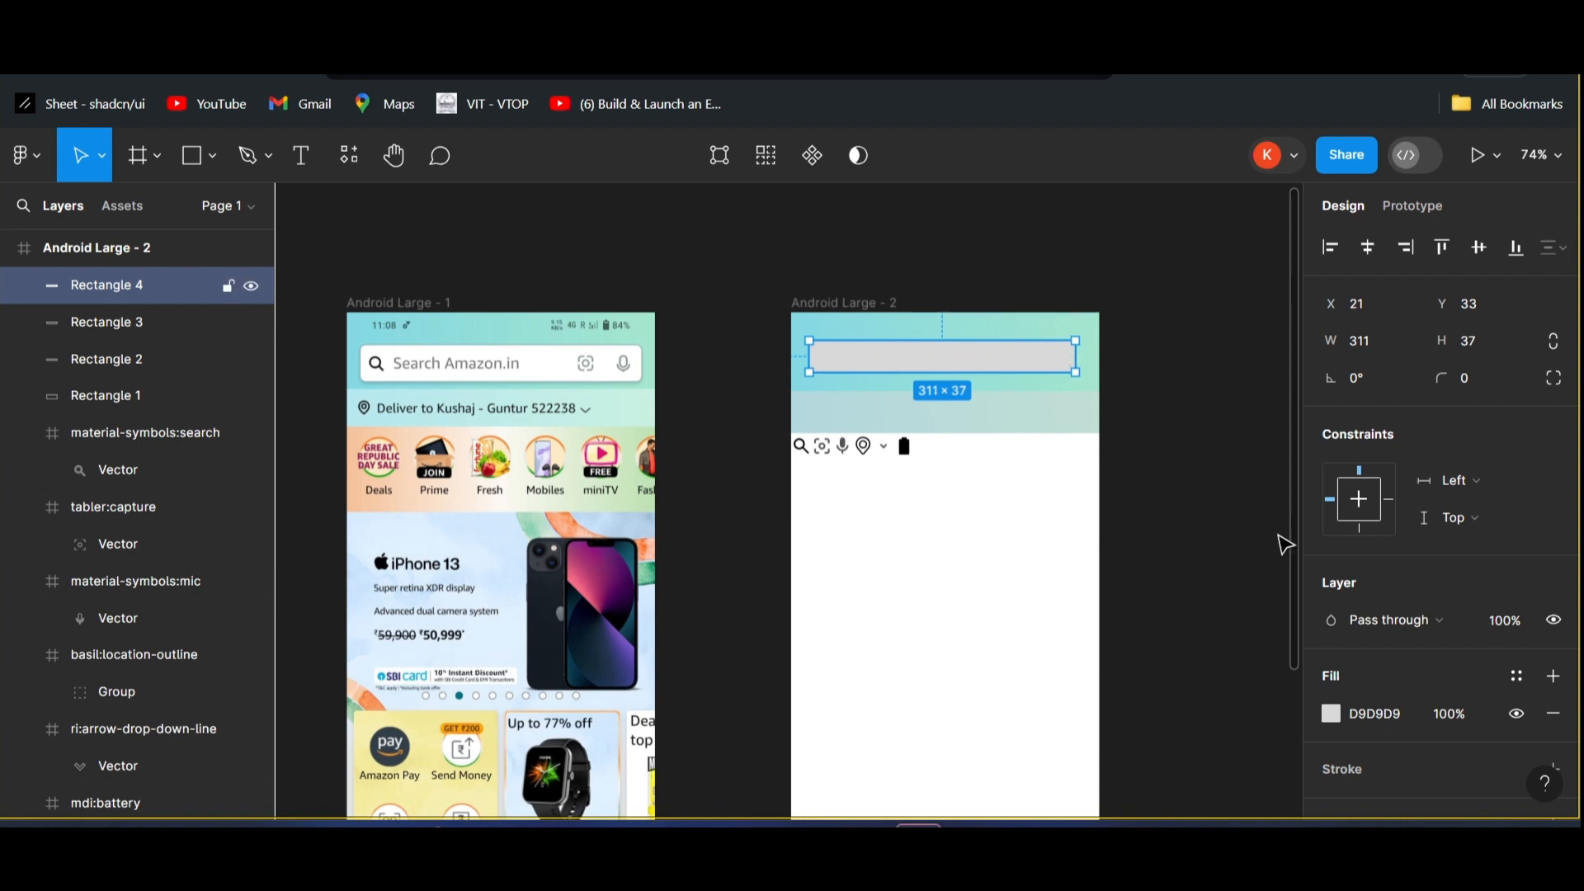
- Set the search bar rectangle's fill to white FFFFFF and compare it with the reference search bar
click(1331, 715)
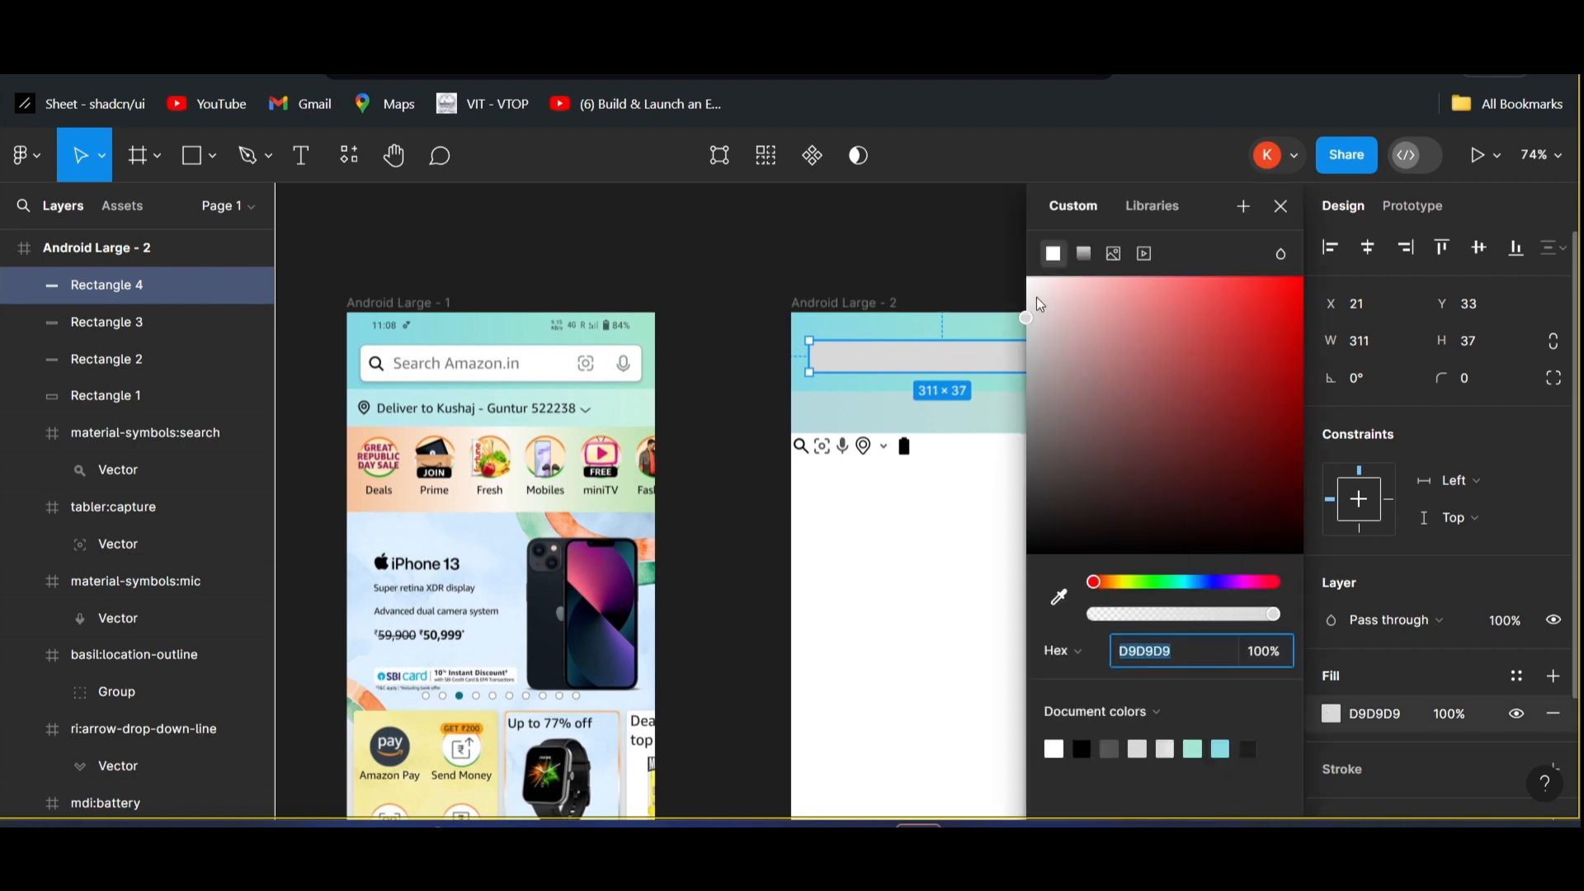
drag(1038, 304, 1017, 266)
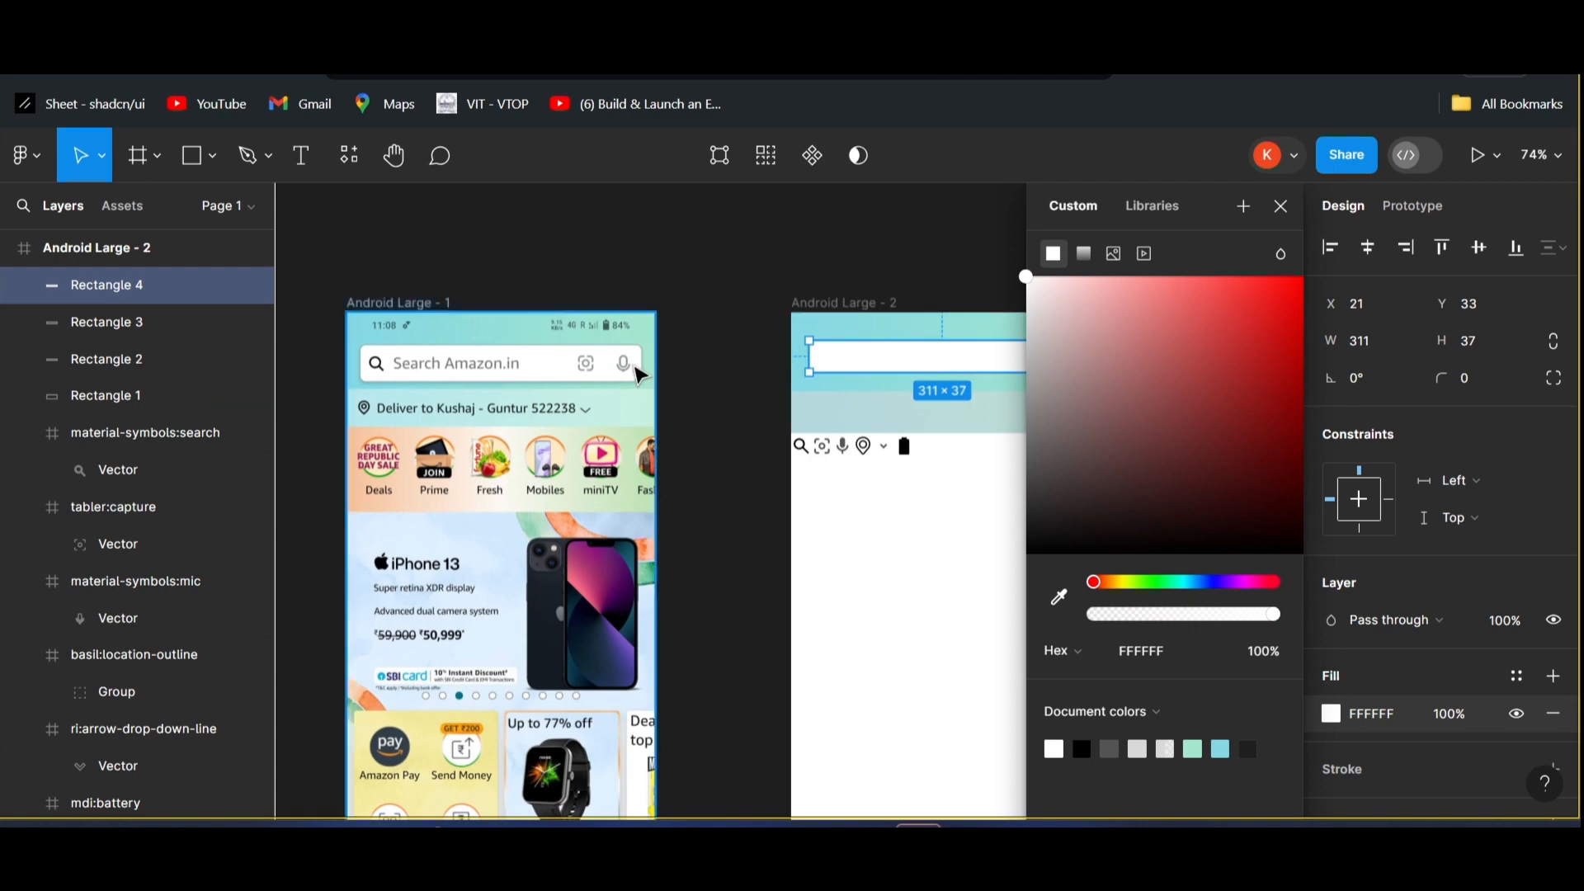
scroll(640, 375, up, 6)
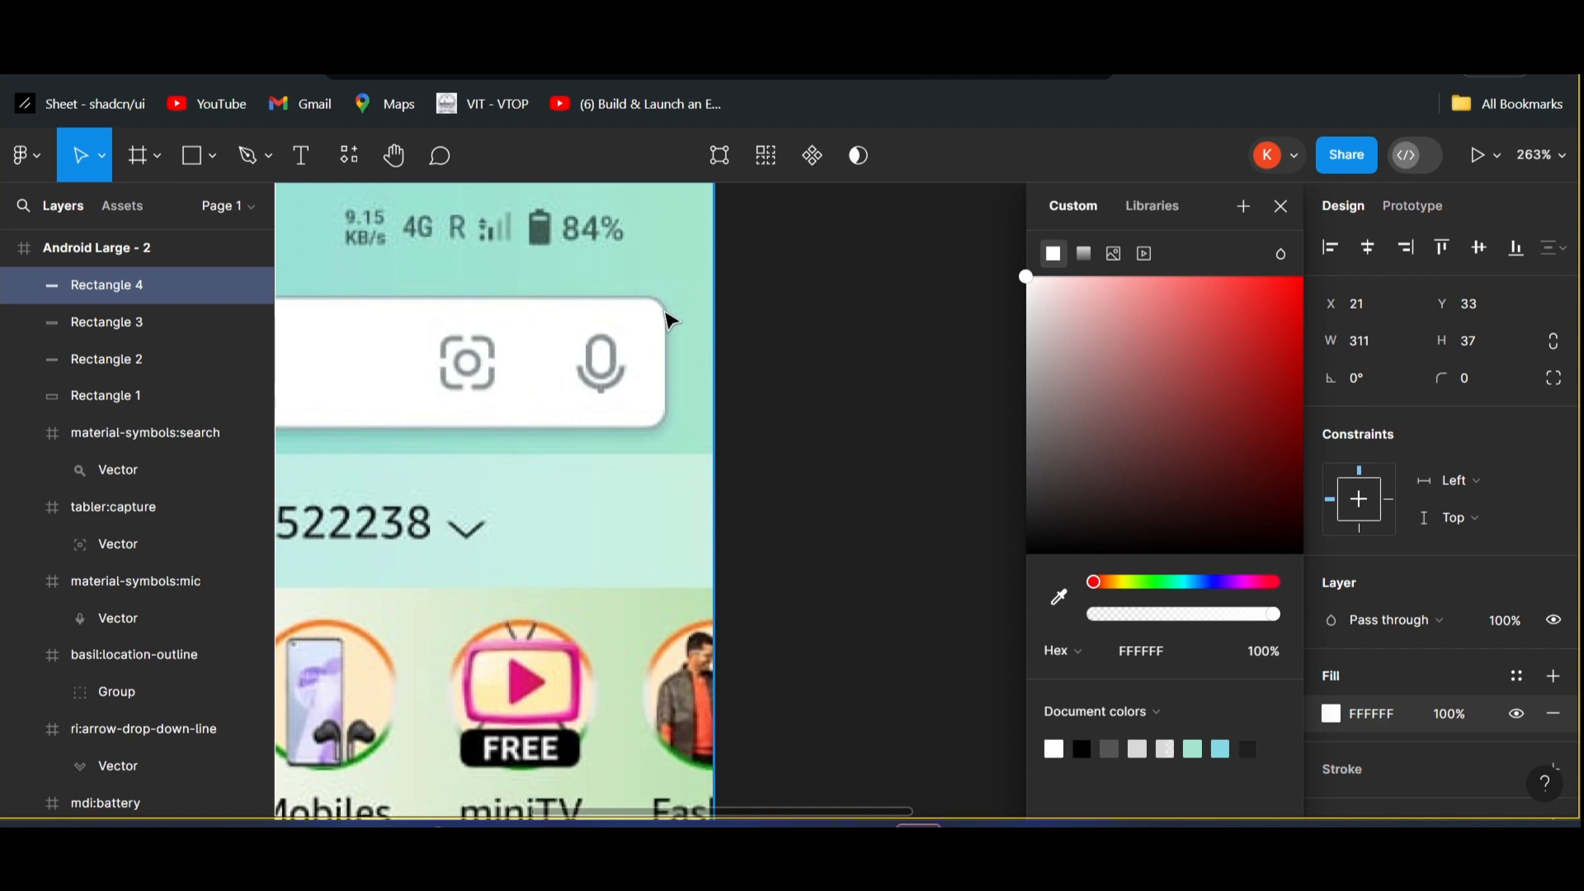
scroll(658, 349, down, 3)
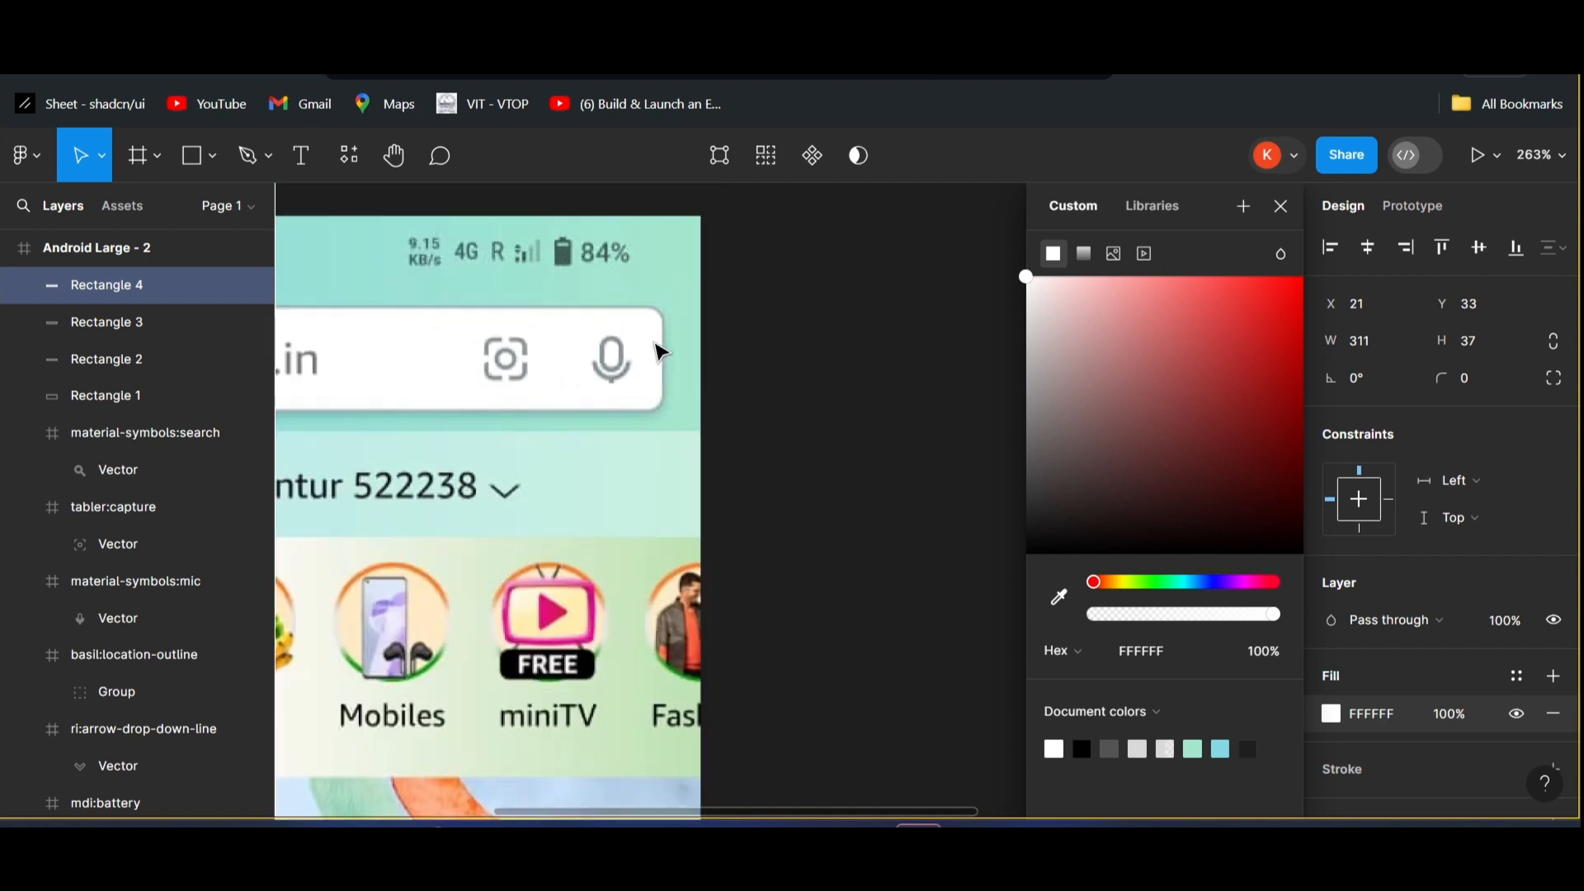
scroll(660, 350, down, 3)
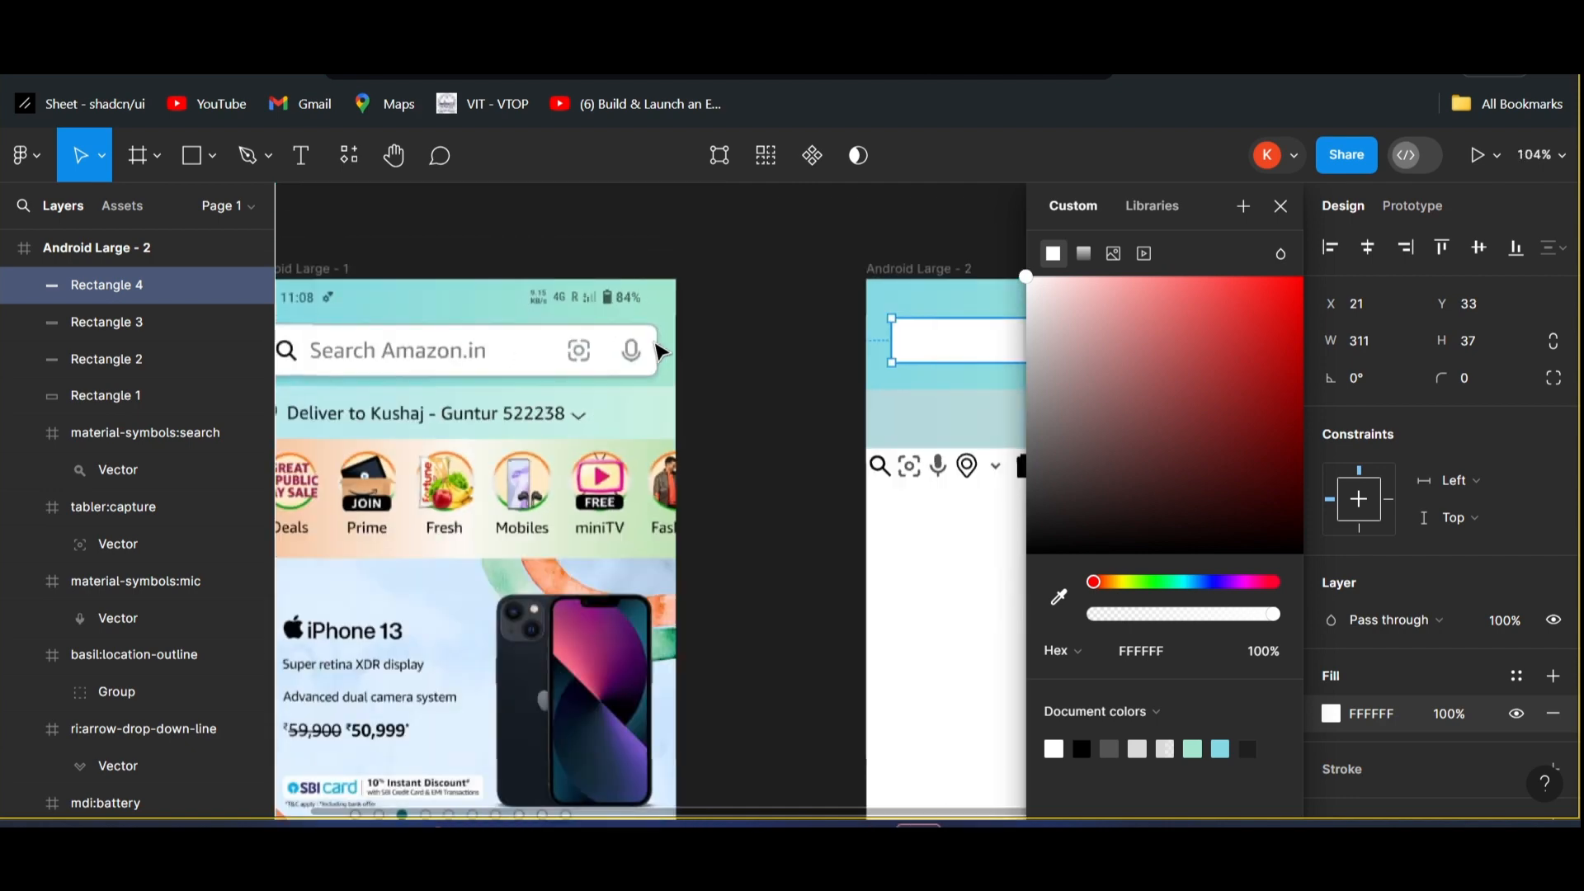
click(1281, 207)
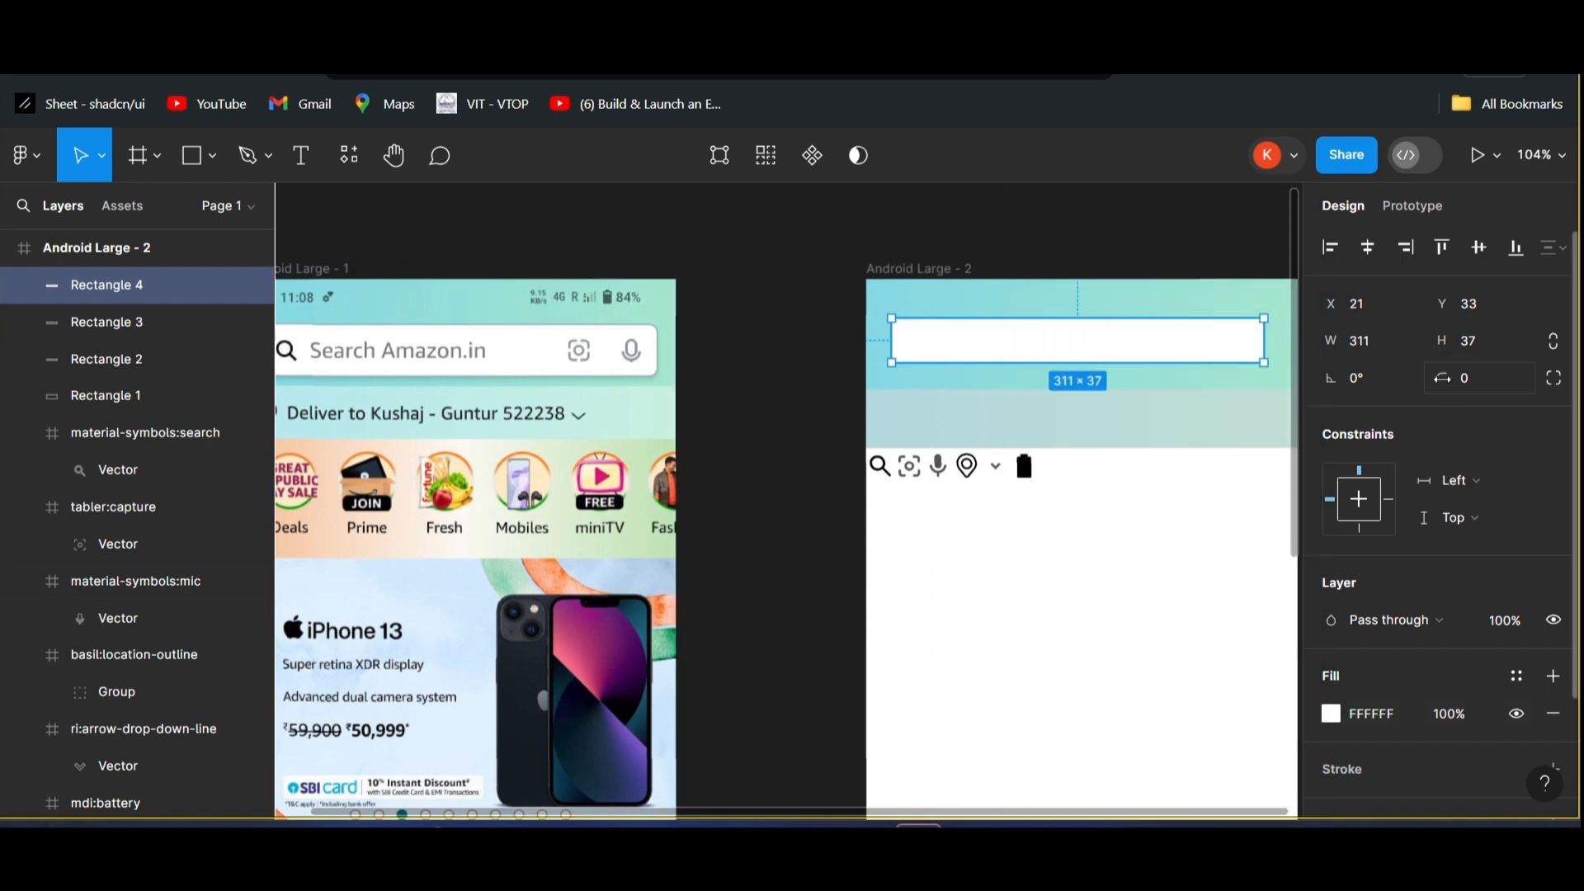
- Set the search bar rectangle's corner radius to 6 and add a drop shadow effect to it
click(1444, 378)
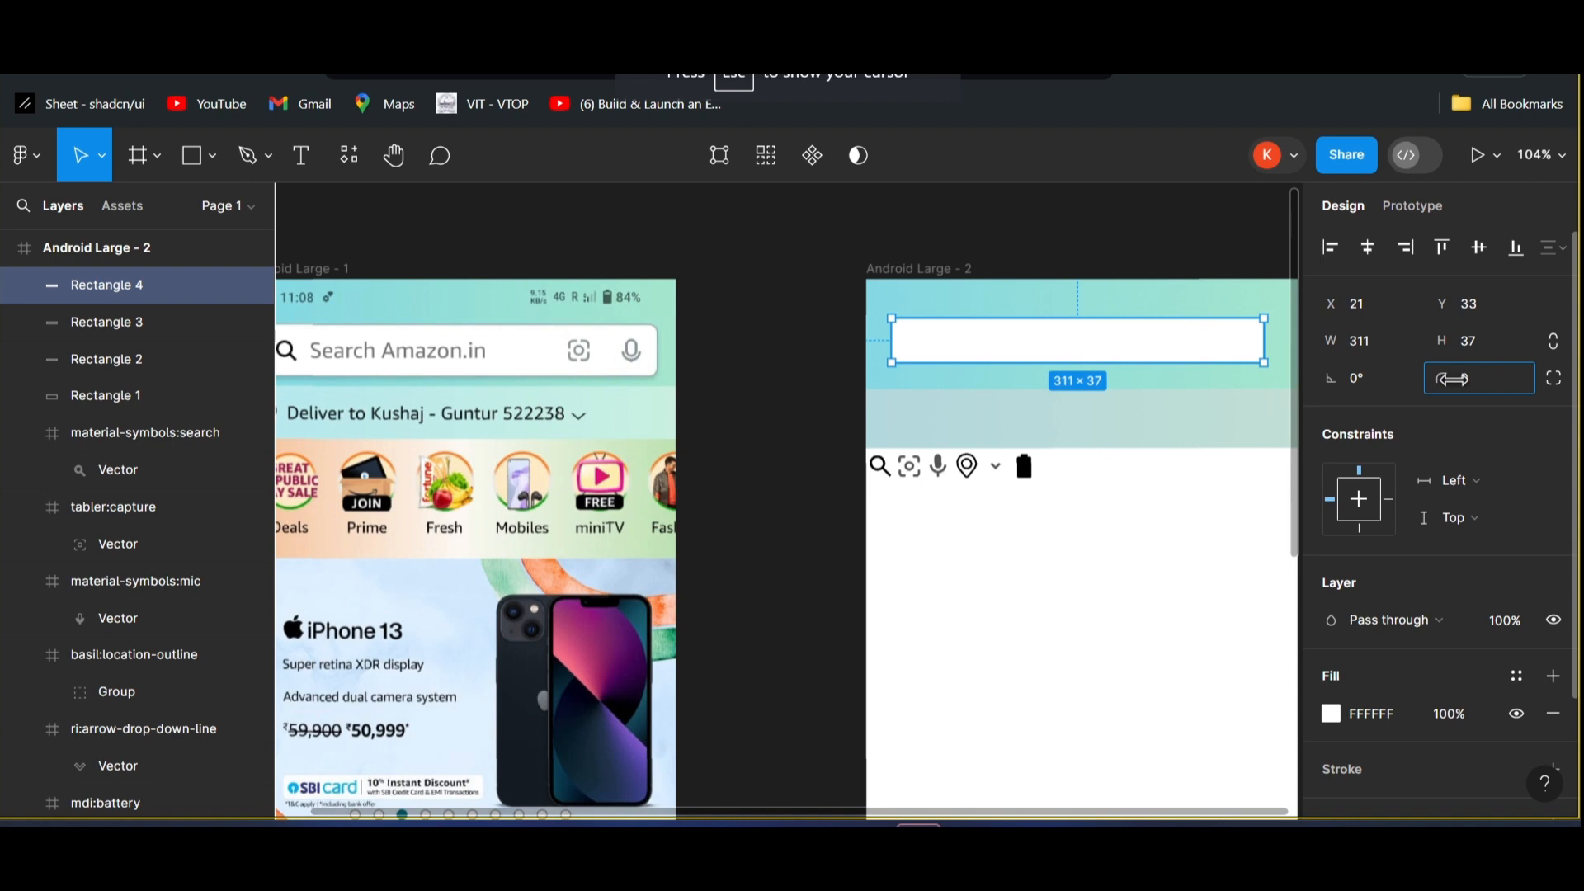
drag(1453, 379, 1570, 385)
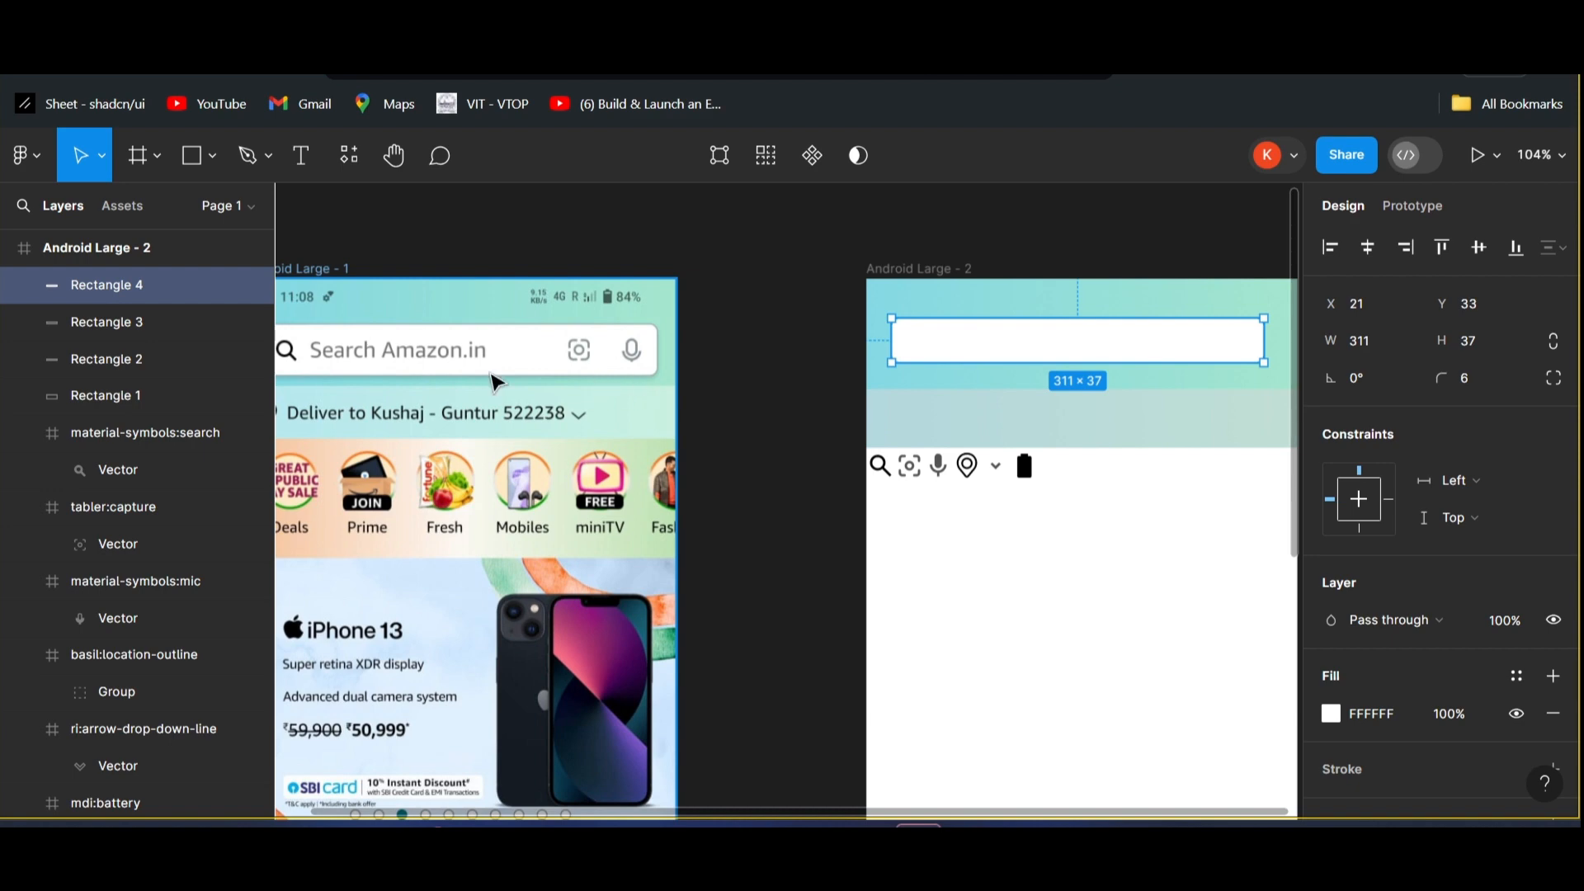
scroll(1393, 352, down, 3)
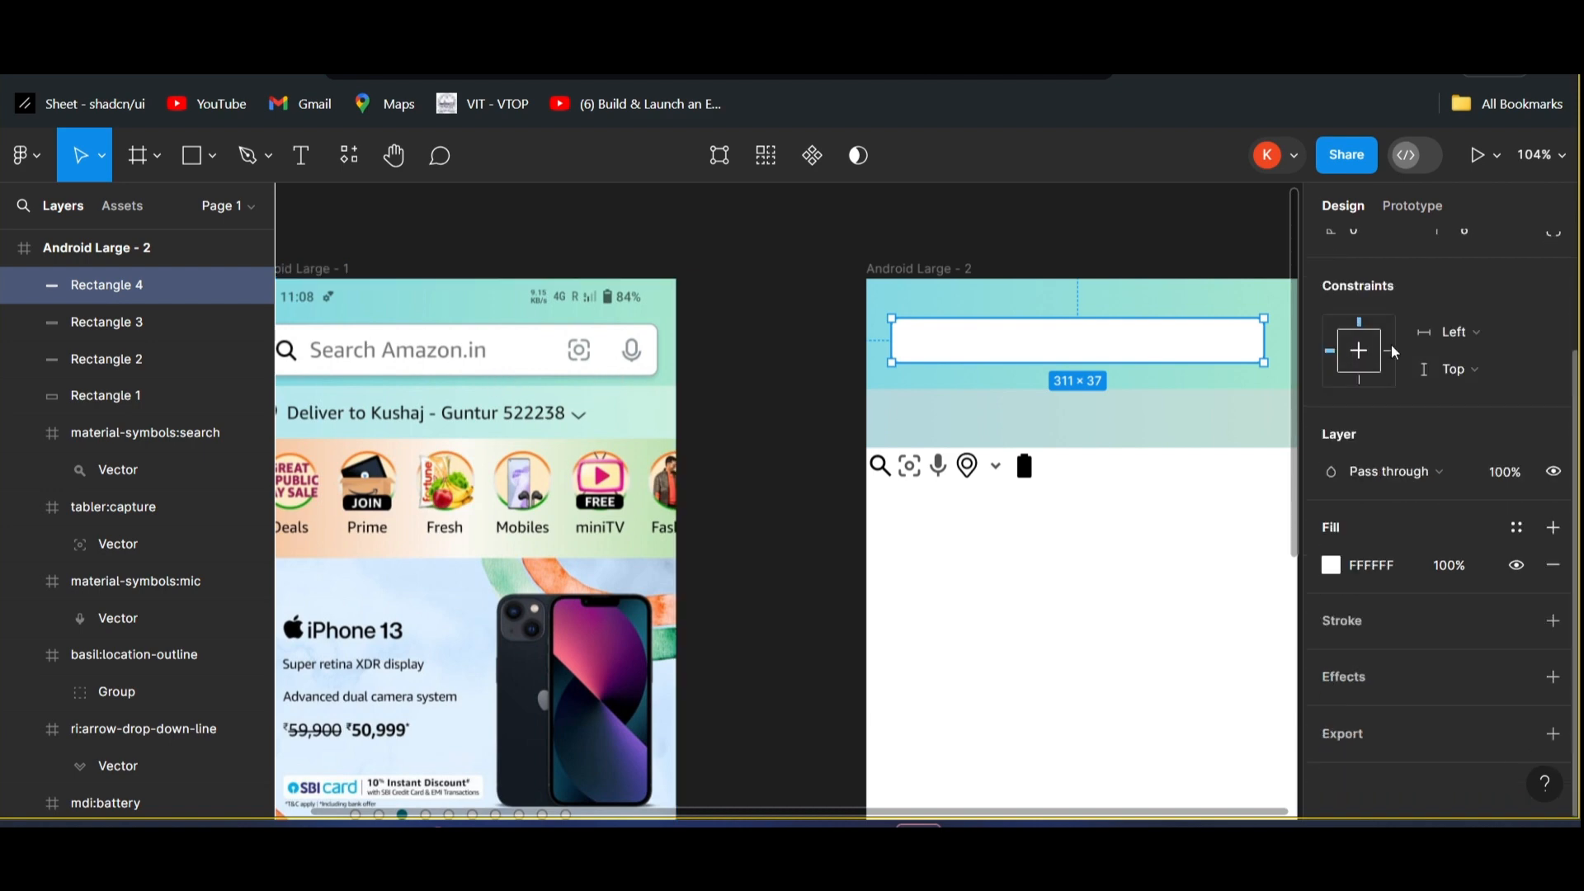
click(1360, 679)
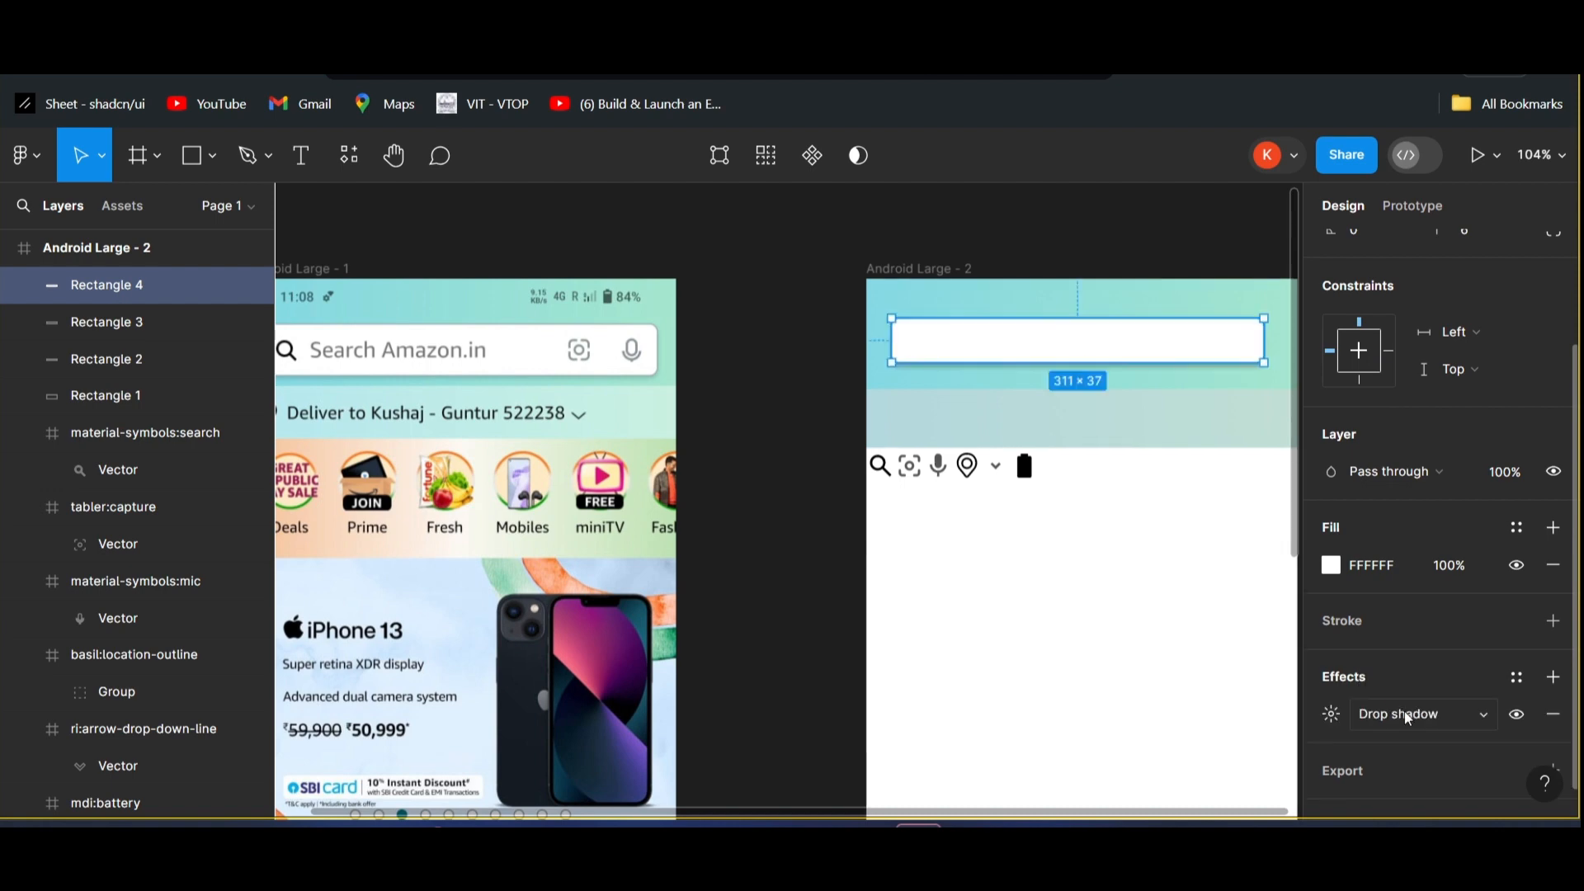
click(1481, 716)
click(1467, 718)
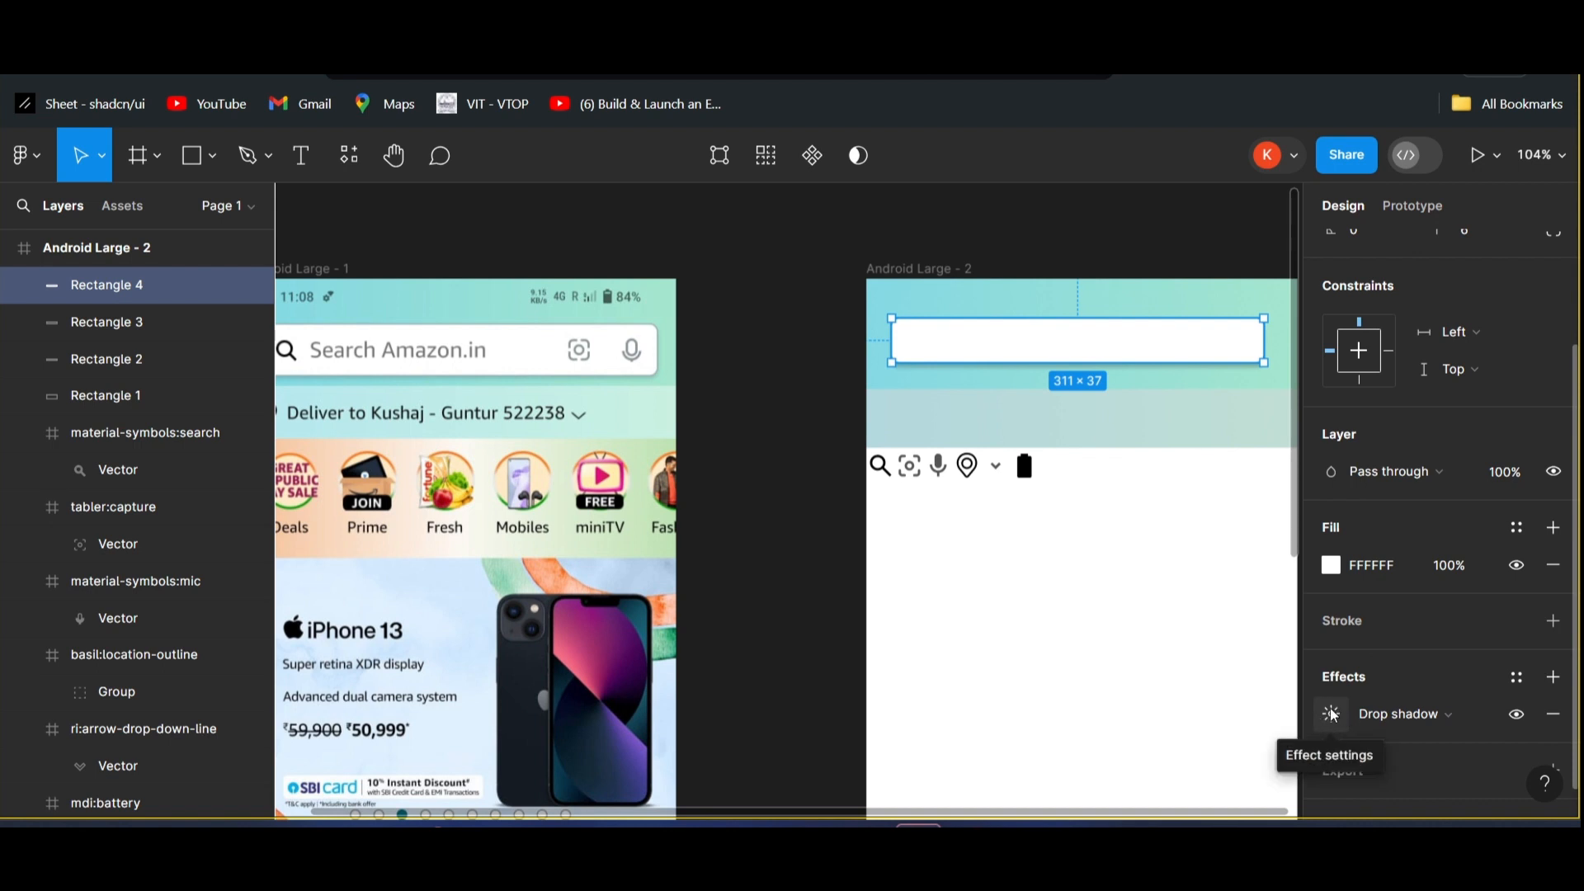
- Set the search bar's drop shadow to 44% opacity with a blur of 6.8, then clear the selection
click(1332, 717)
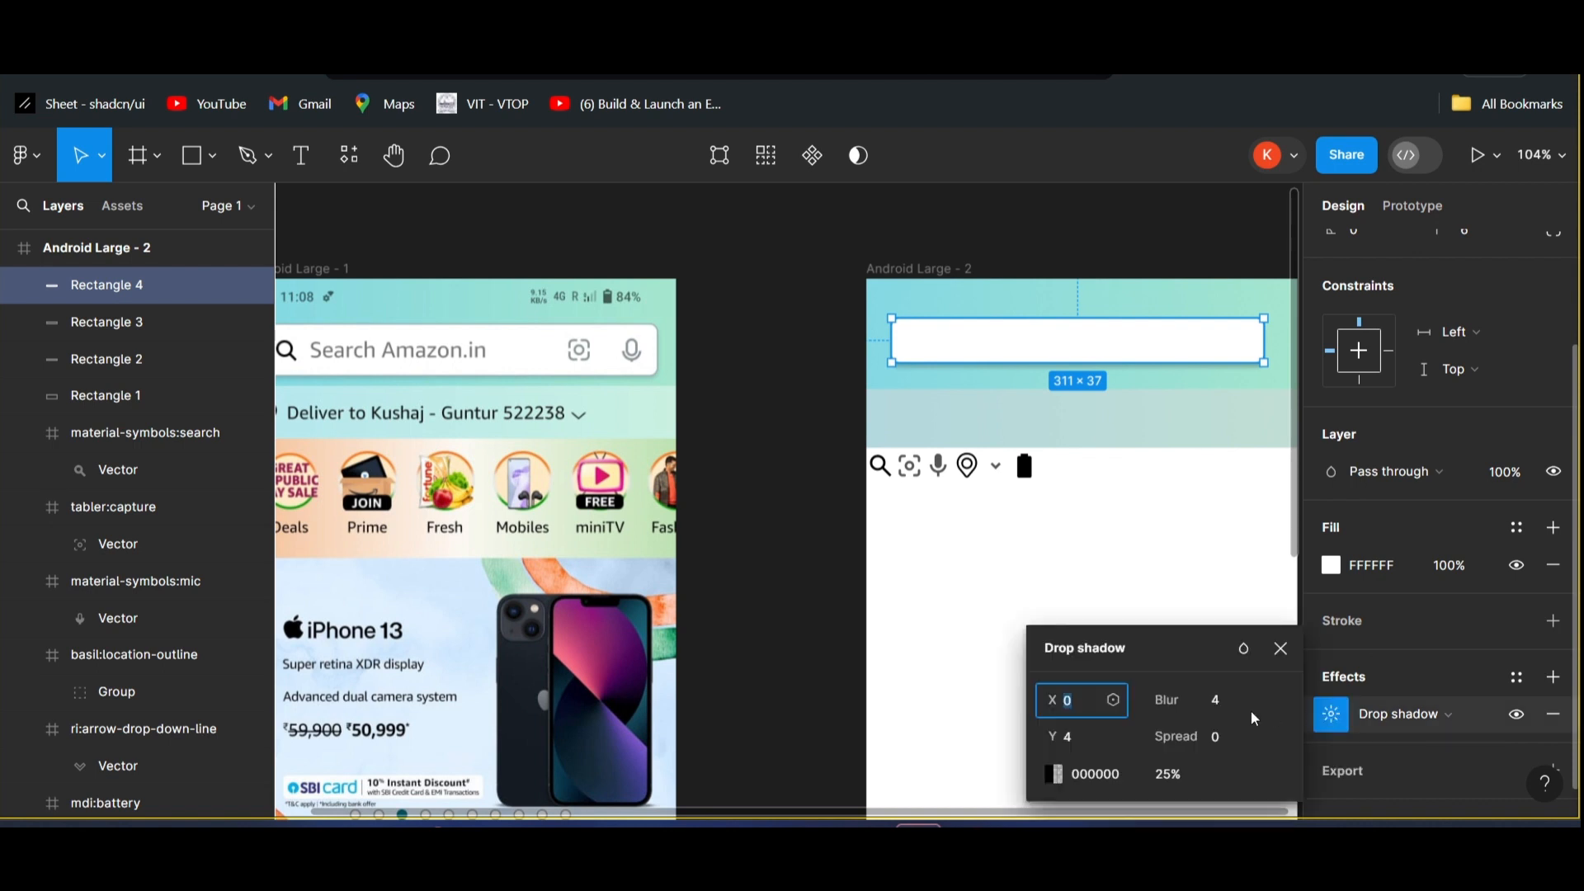
click(1055, 773)
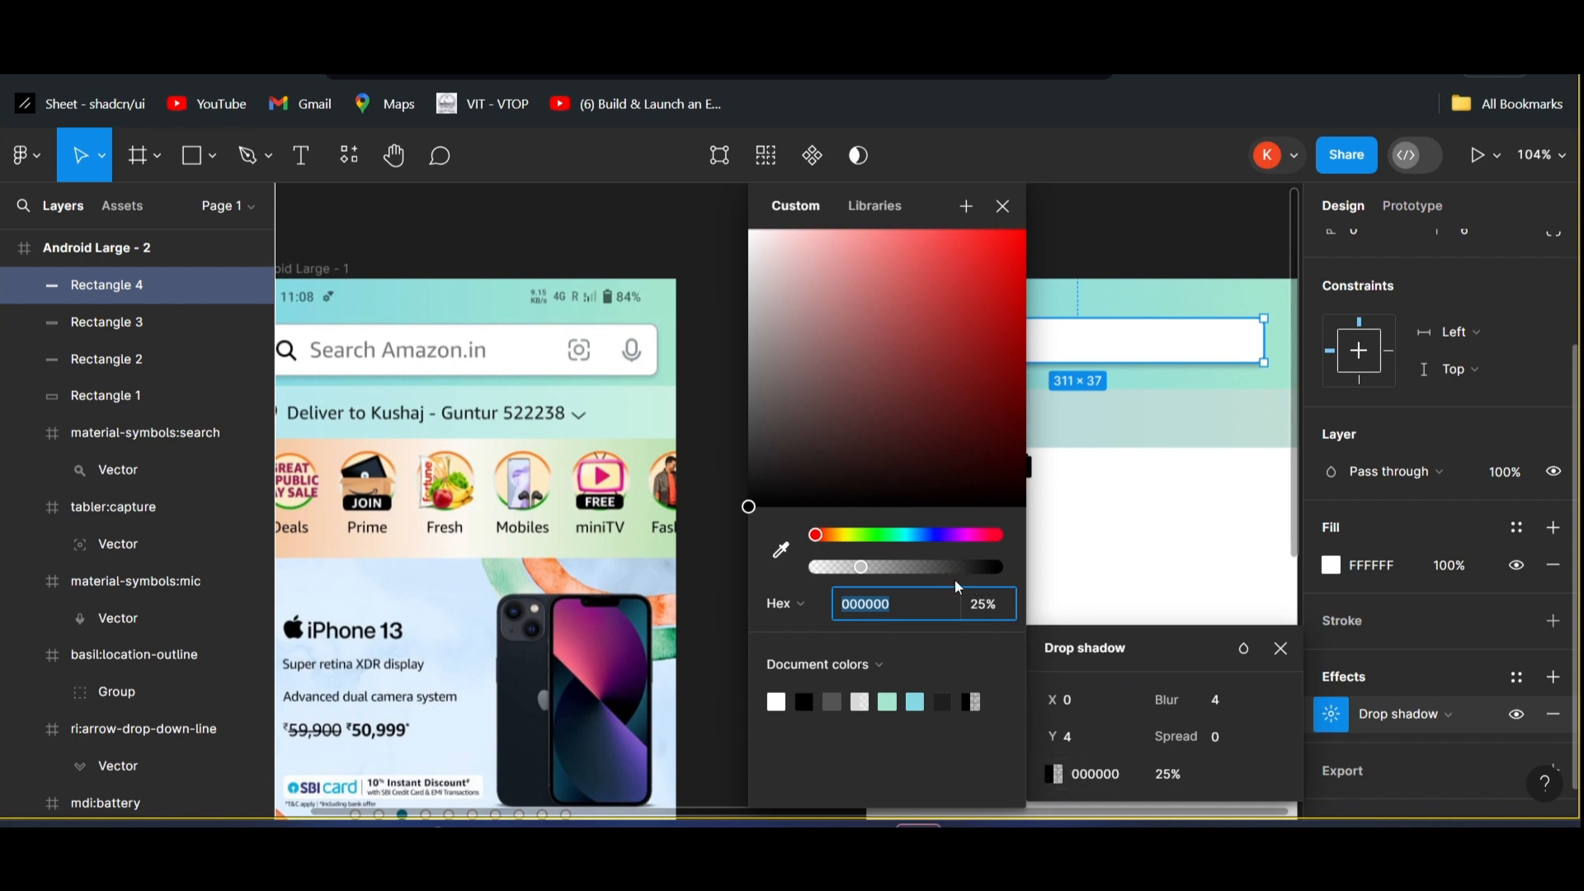
drag(933, 567, 895, 560)
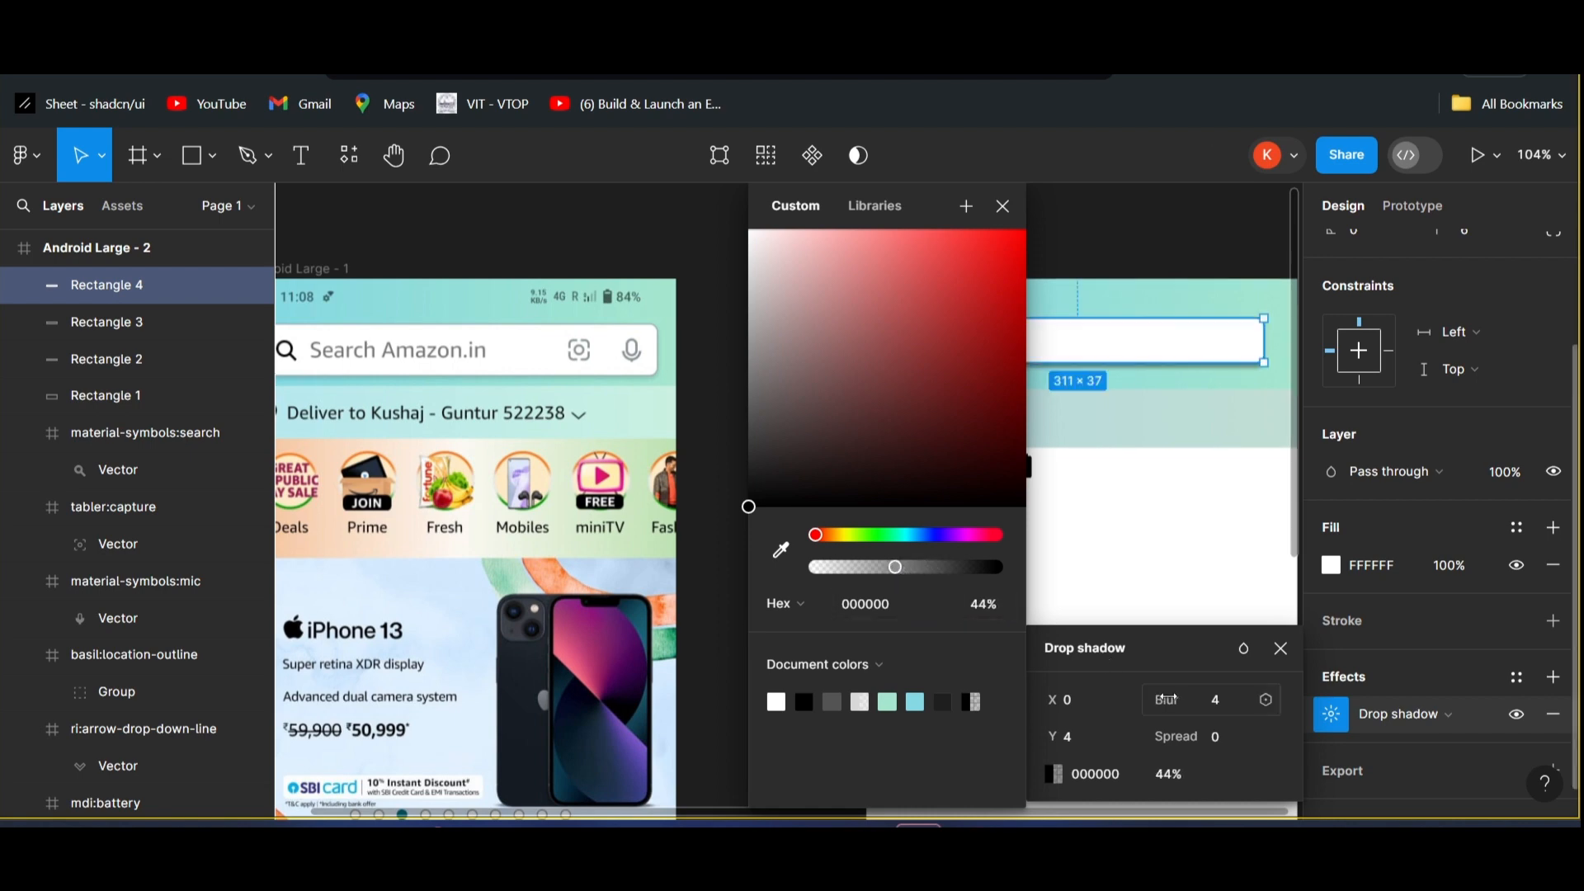
drag(1168, 699, 1239, 698)
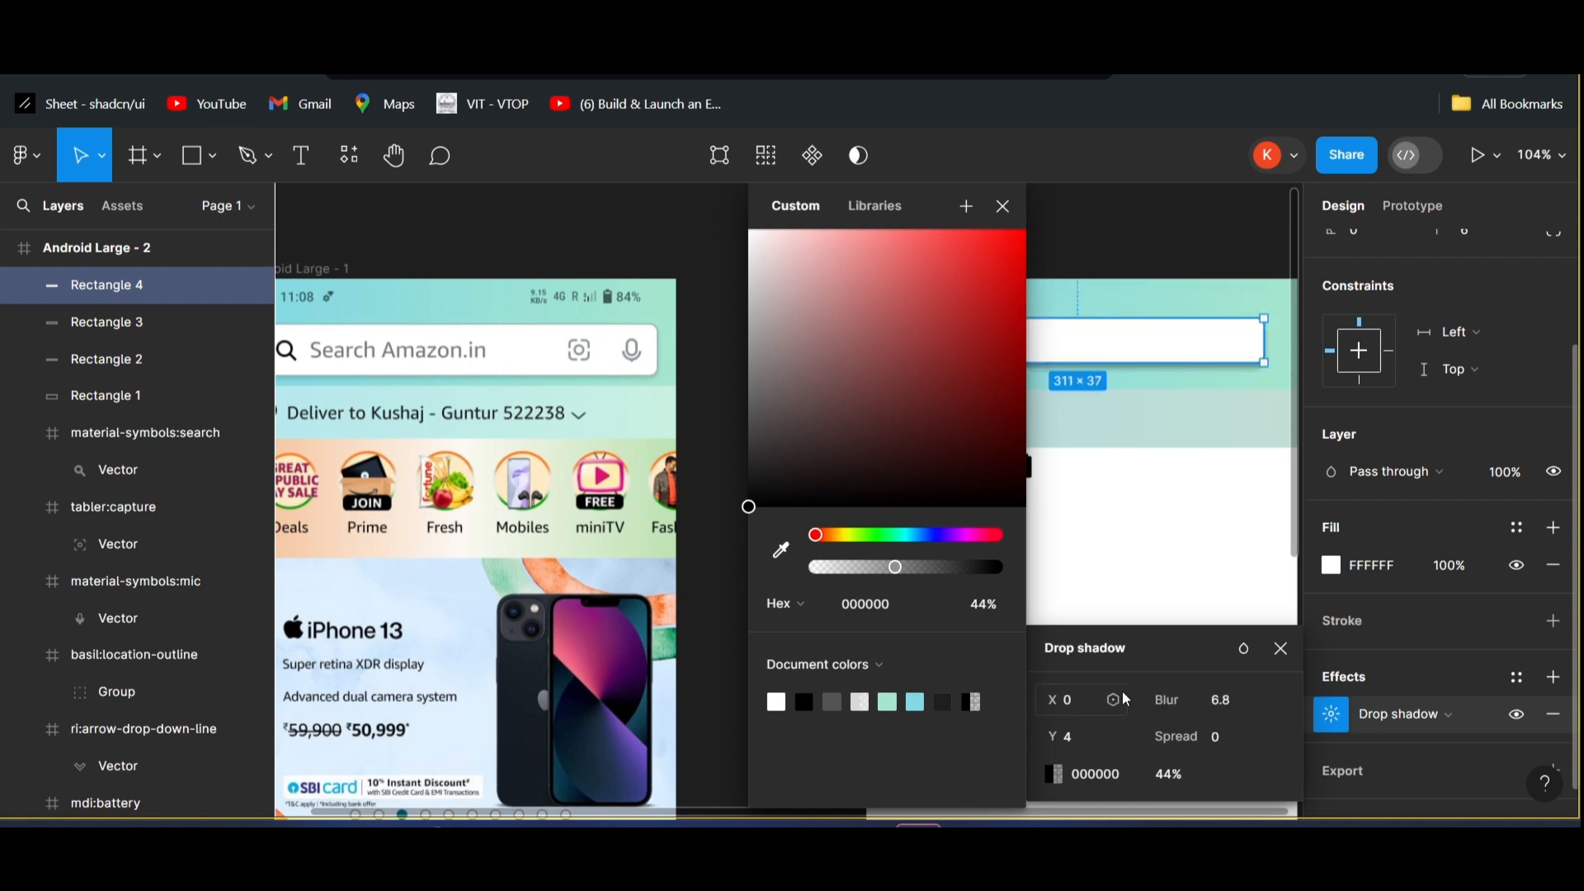
click(1170, 700)
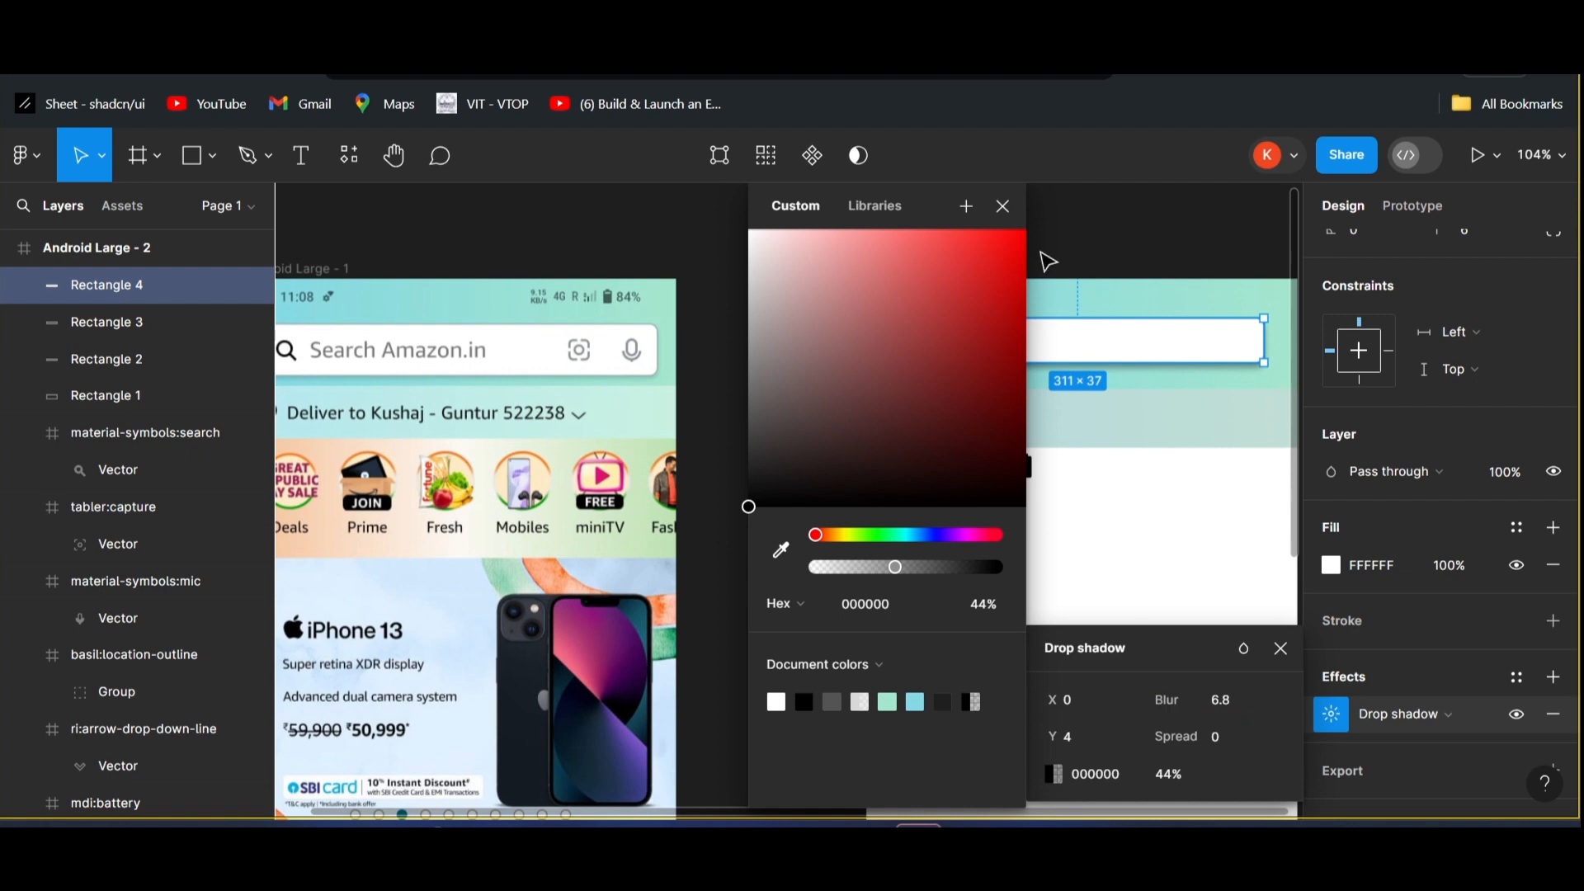
click(1003, 206)
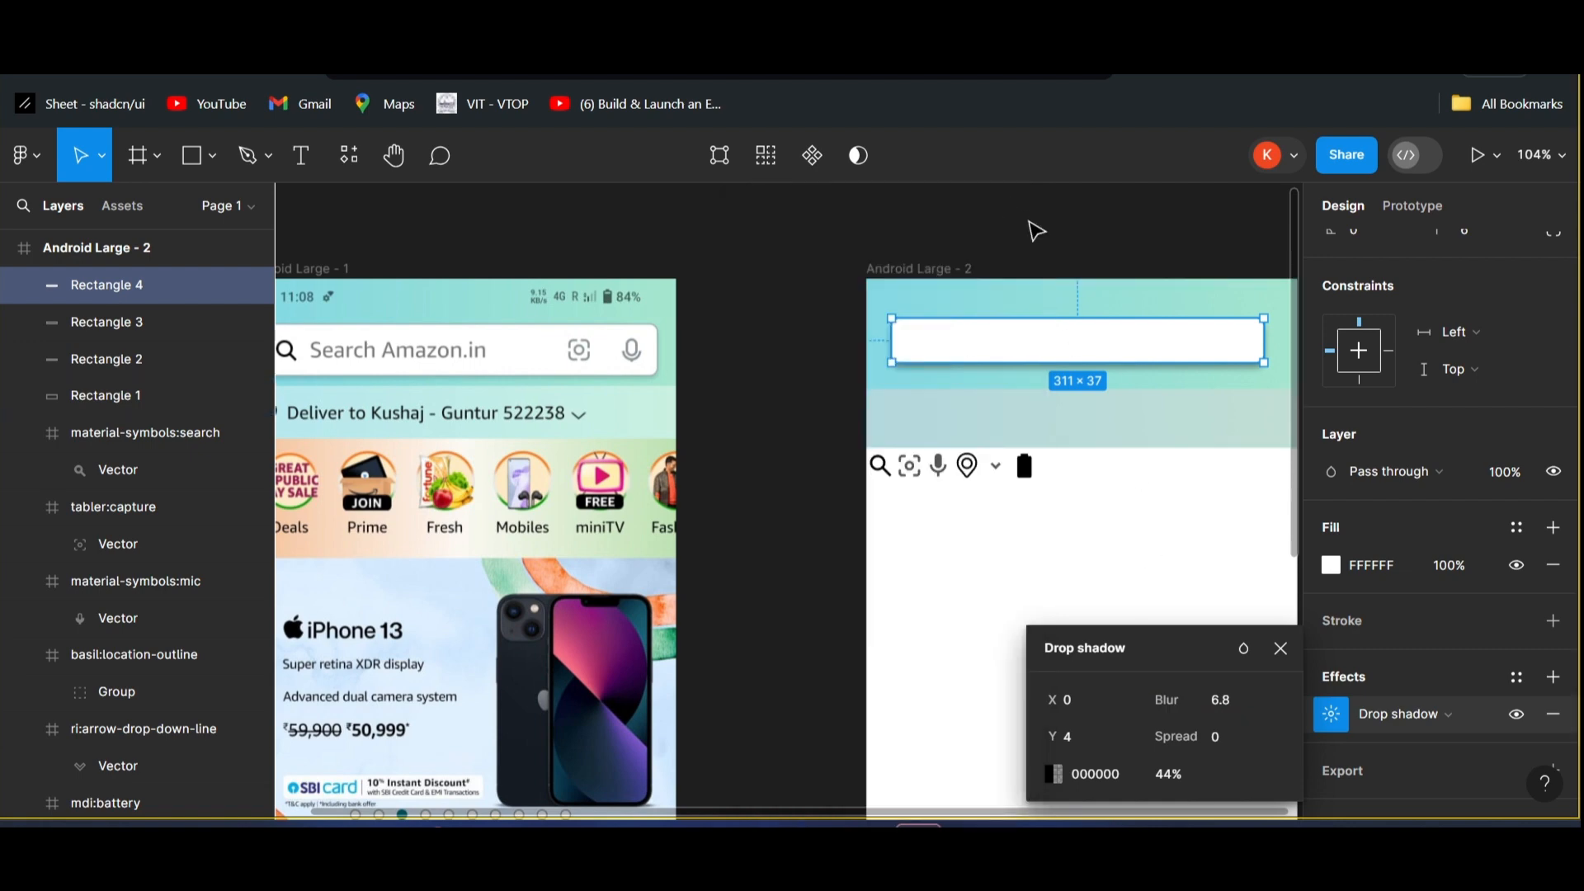
click(1038, 230)
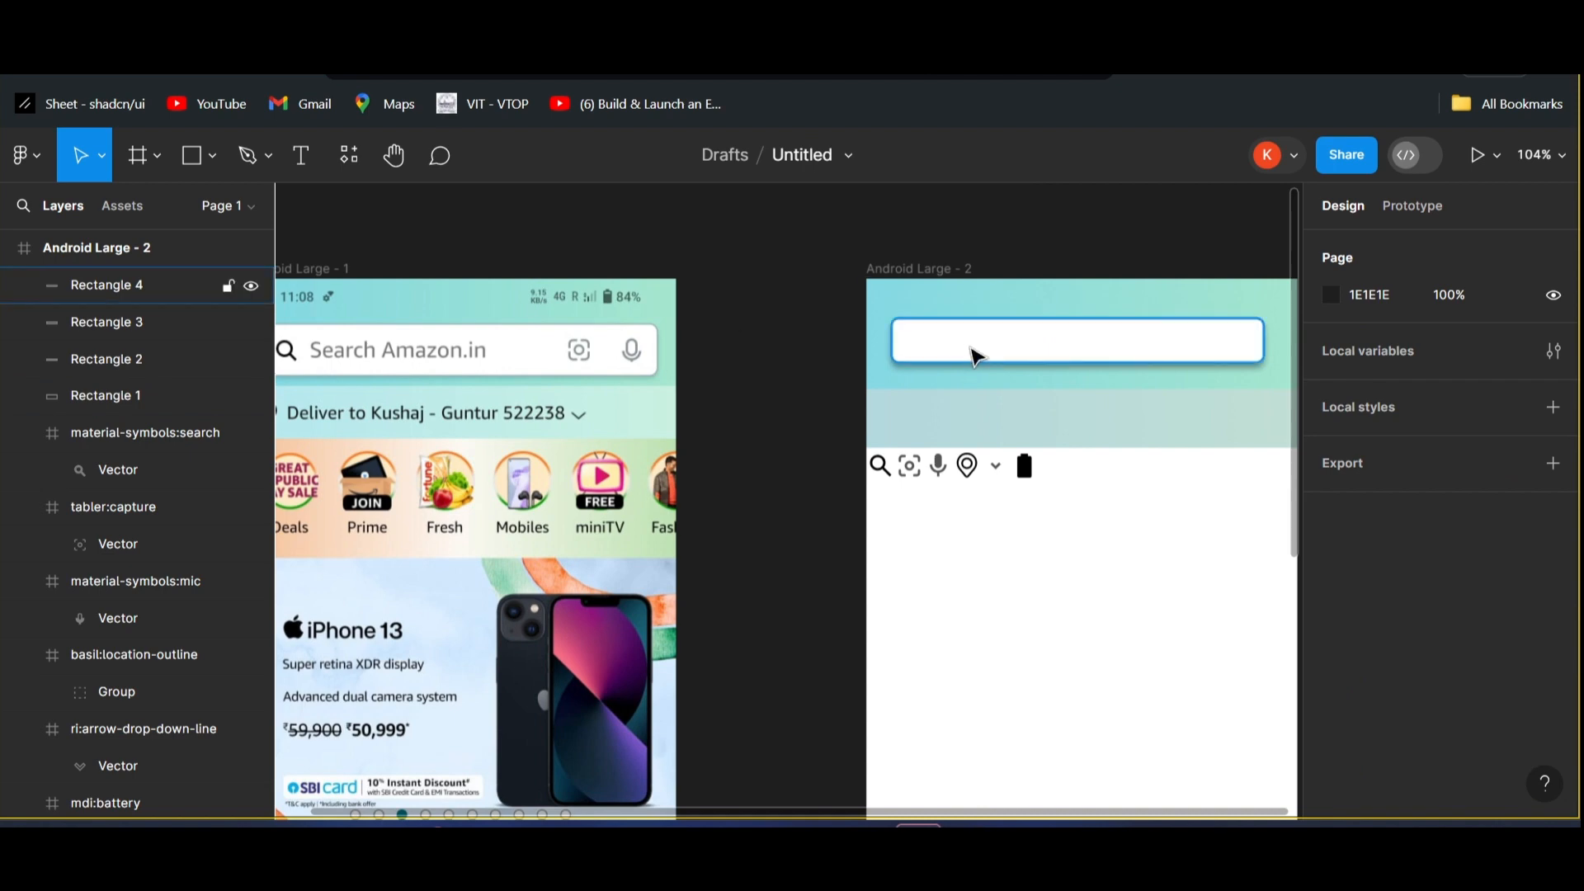
- Move the search bar lower in the header and enlarge it to about 318 × 42, at X 21, Y 39
click(961, 348)
drag(971, 355, 970, 354)
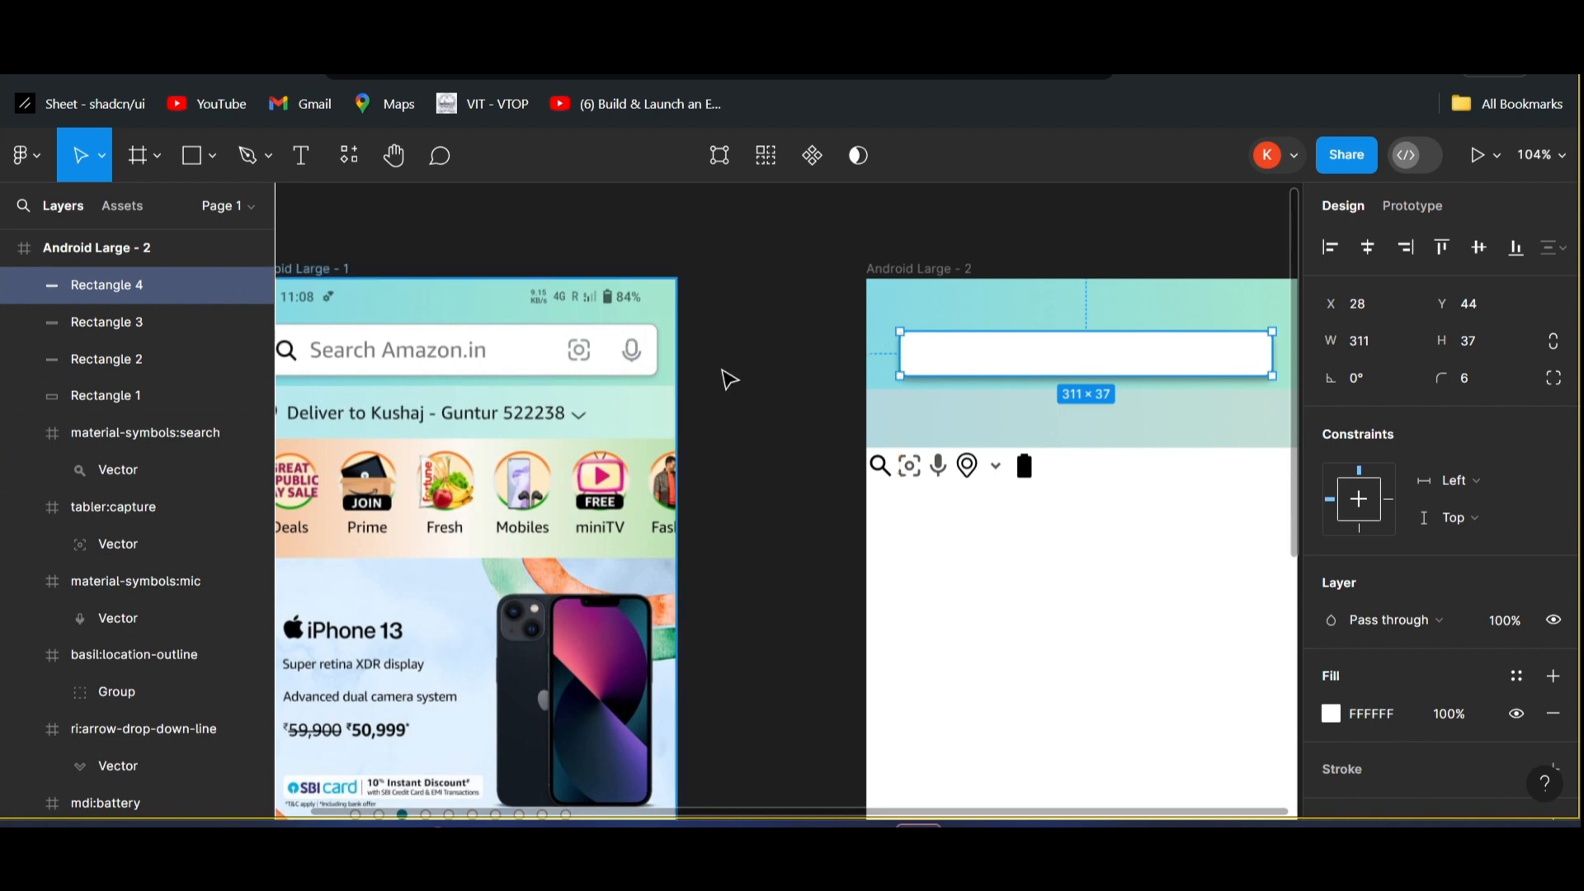
scroll(725, 372, left, 3)
scroll(725, 374, right, 3)
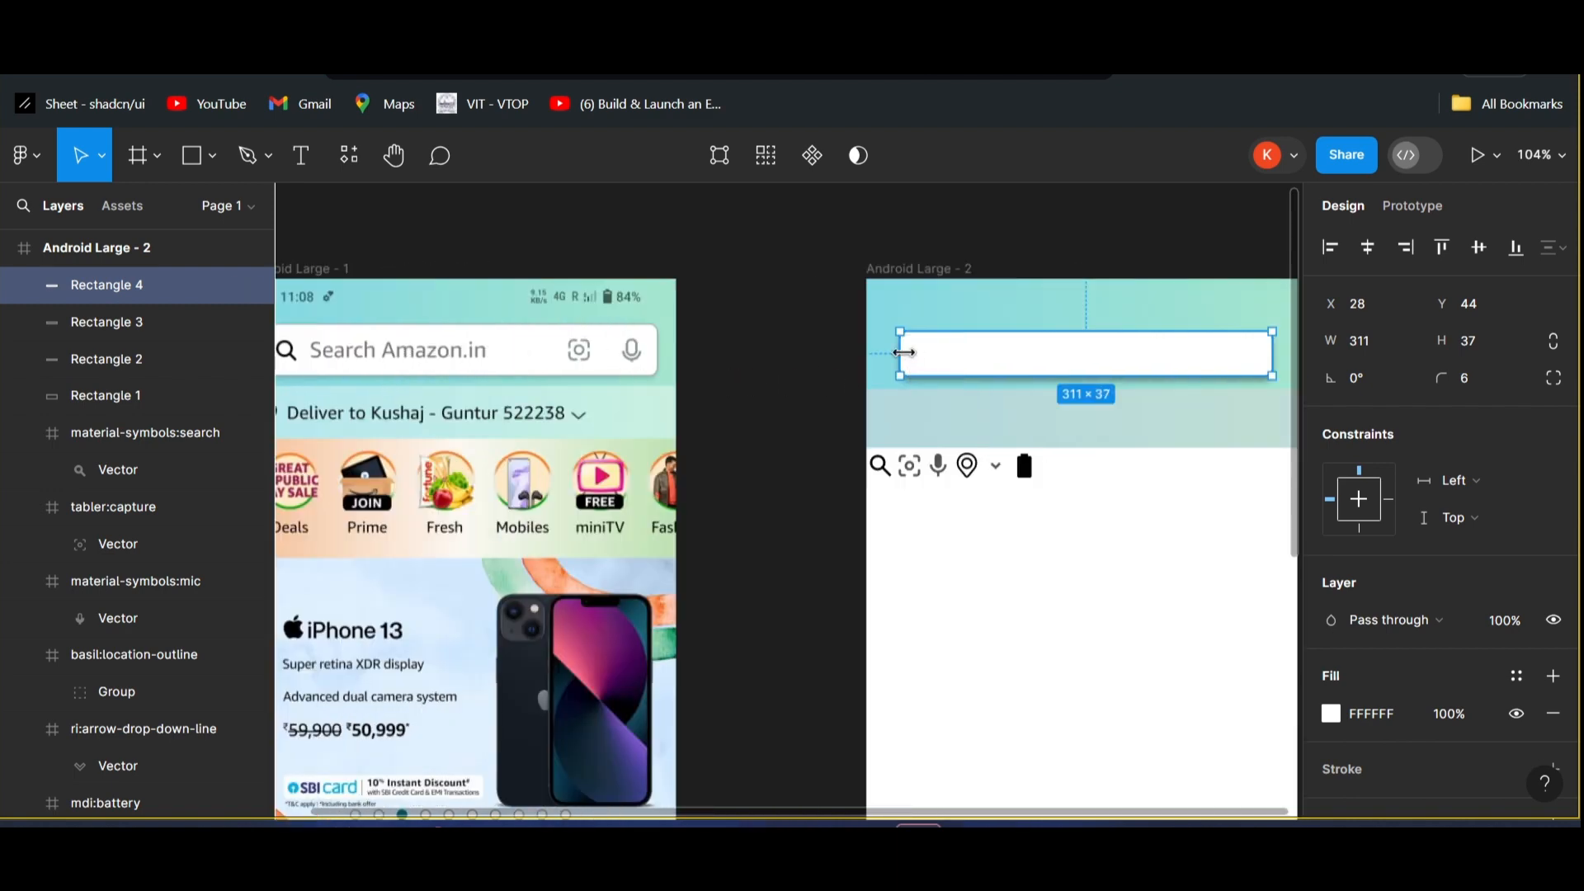
drag(893, 353, 890, 353)
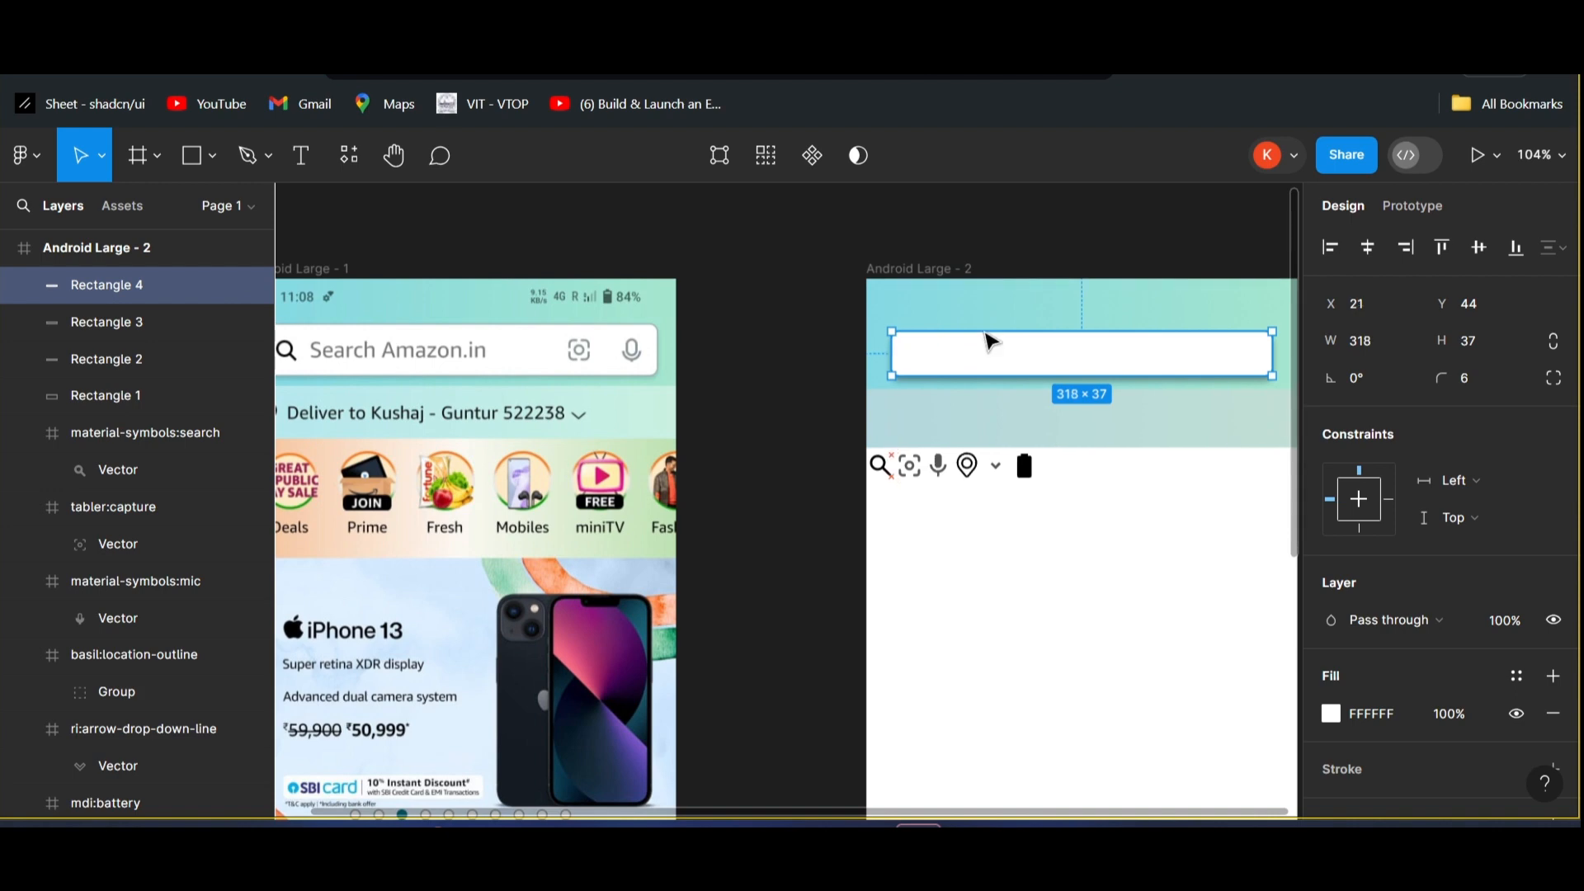
drag(990, 330, 989, 326)
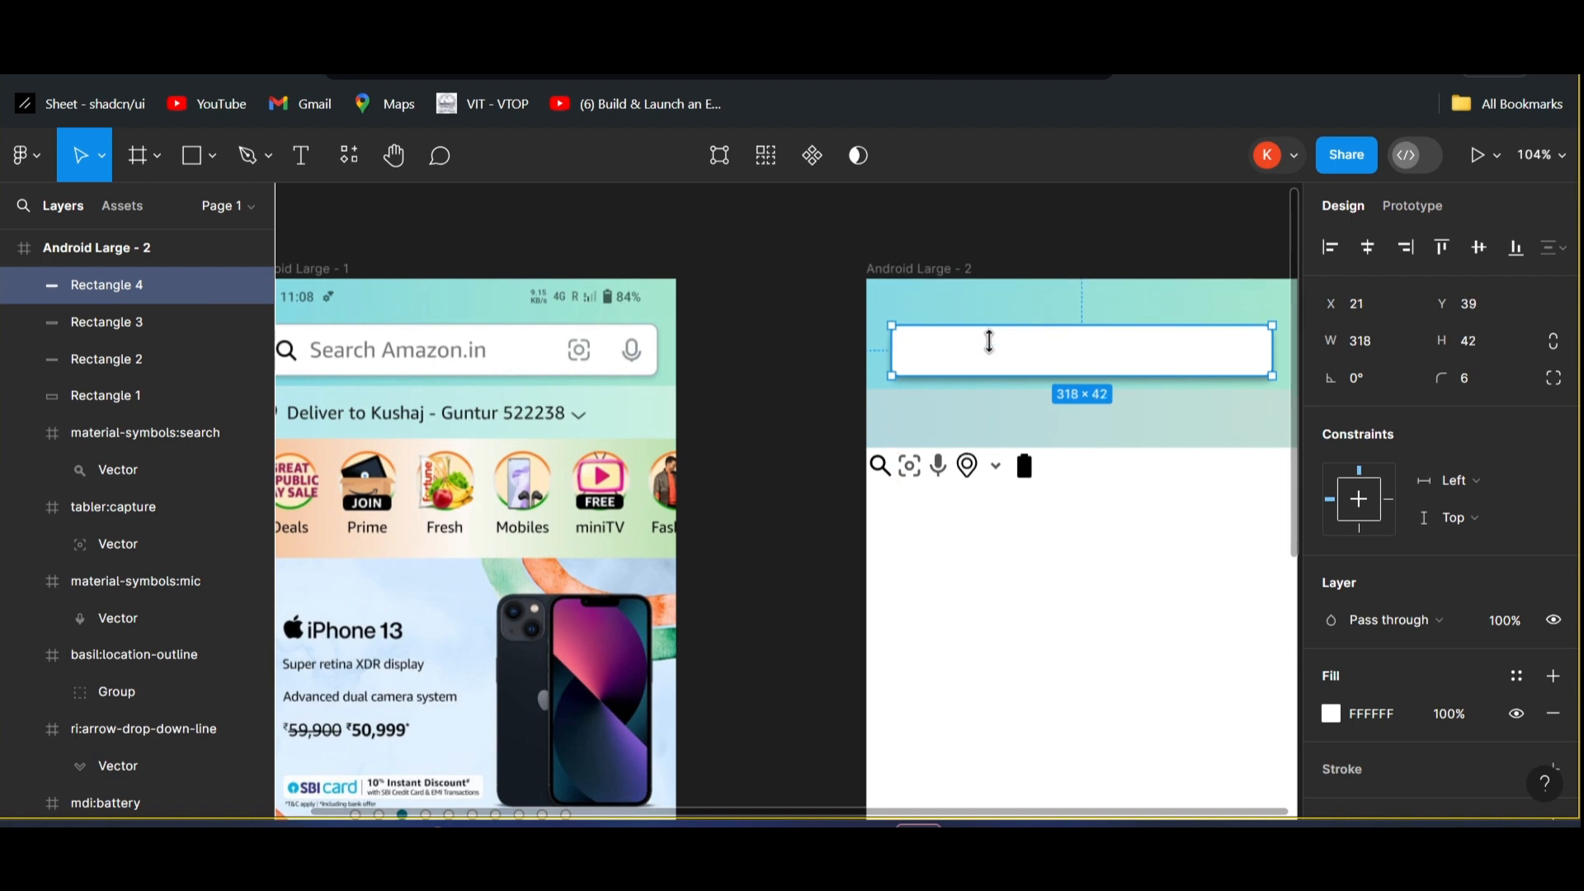
- Nudge the search bar horizontally to X 28 and compare its placement with the reference search bar
key(Right)
key(Right)
key(Right)
key(Right)
key(Right)
key(Right)
key(Right)
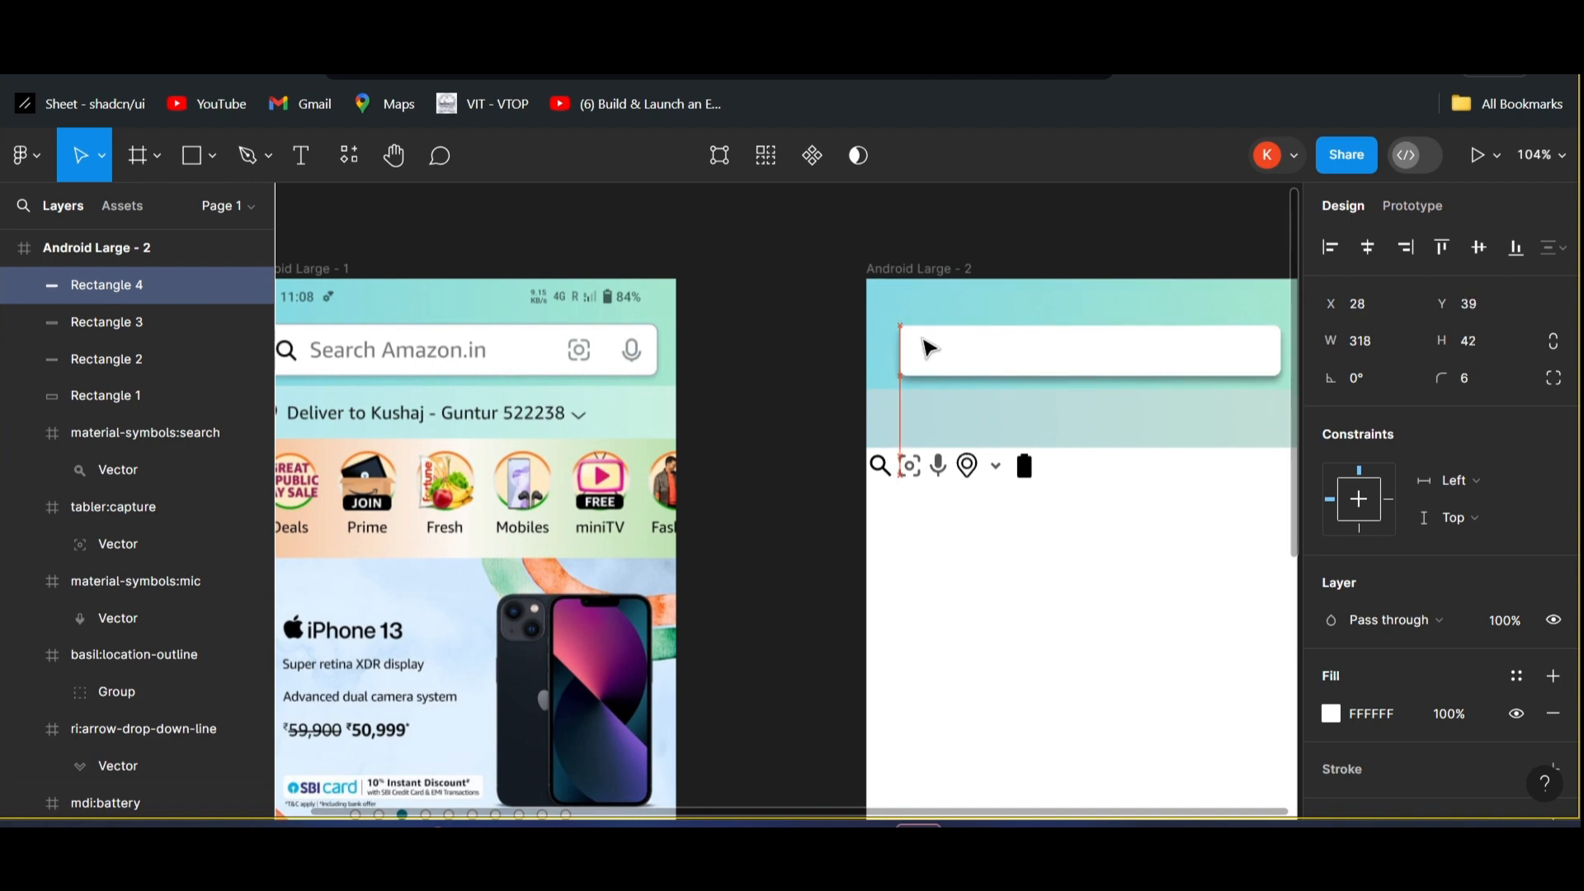
scroll(863, 353, right, 3)
scroll(863, 354, left, 3)
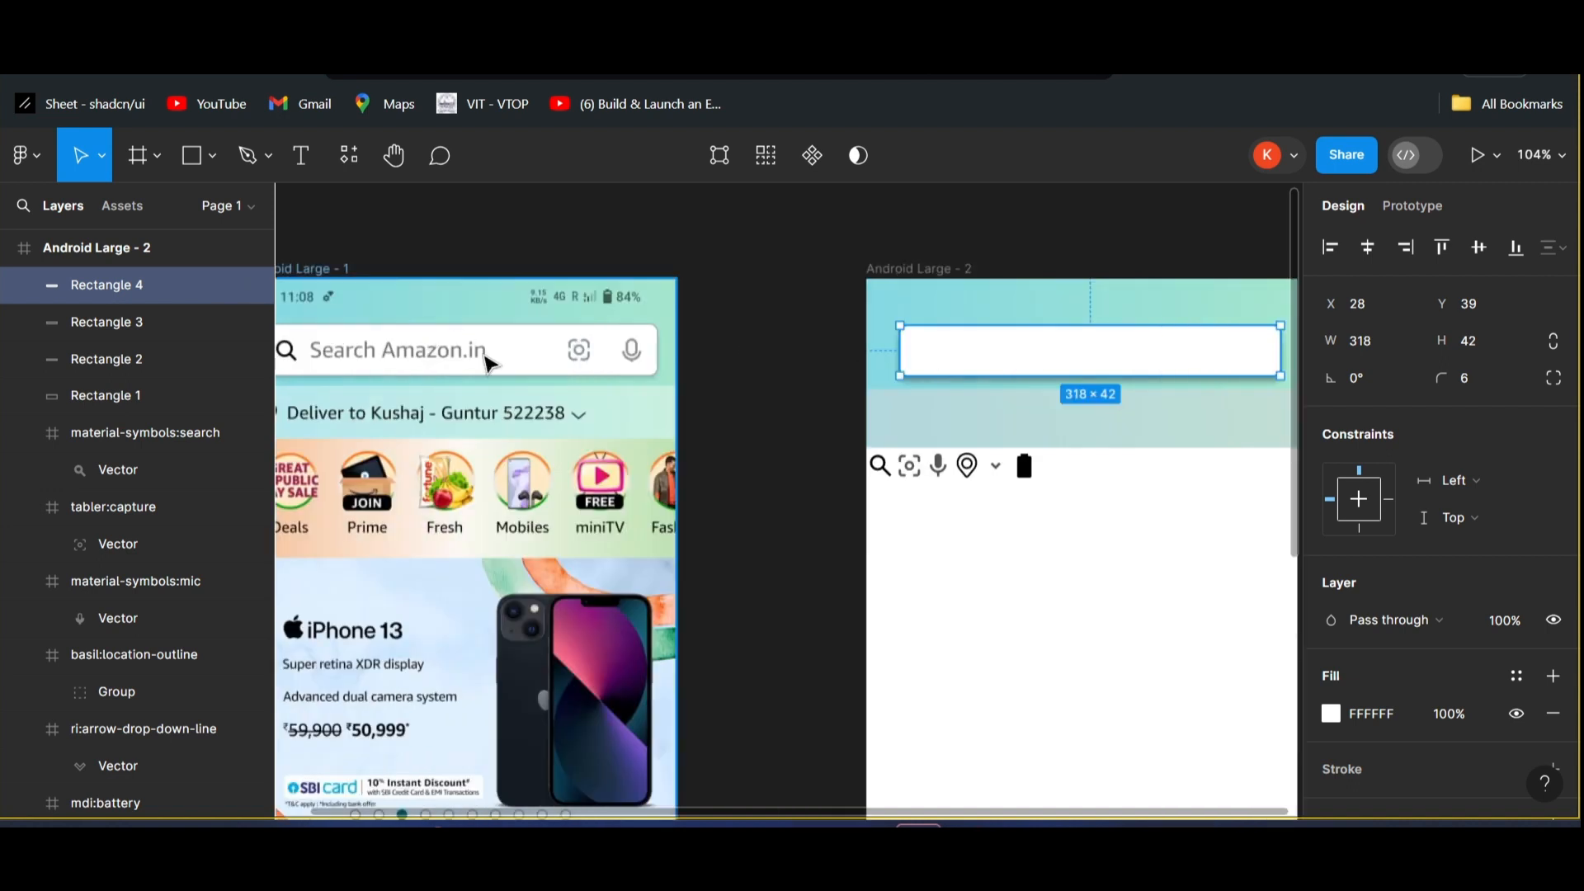
- Place the material-symbols:search icon inside the left end of the search bar, about X 36, Y 46, and bring it to the front
scroll(662, 354, left, 3)
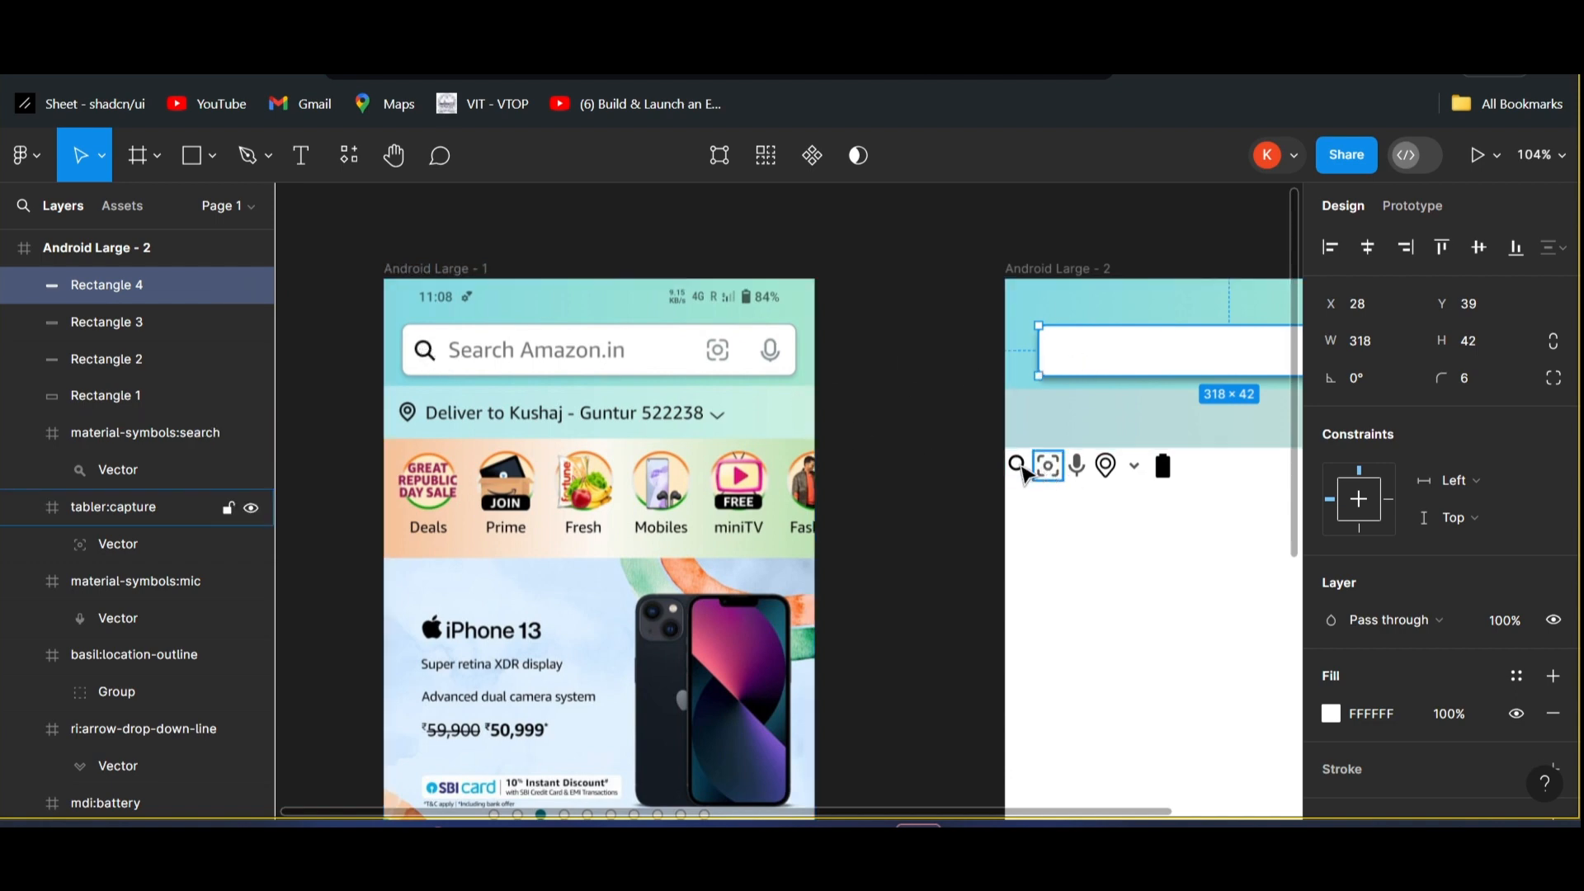
click(1020, 469)
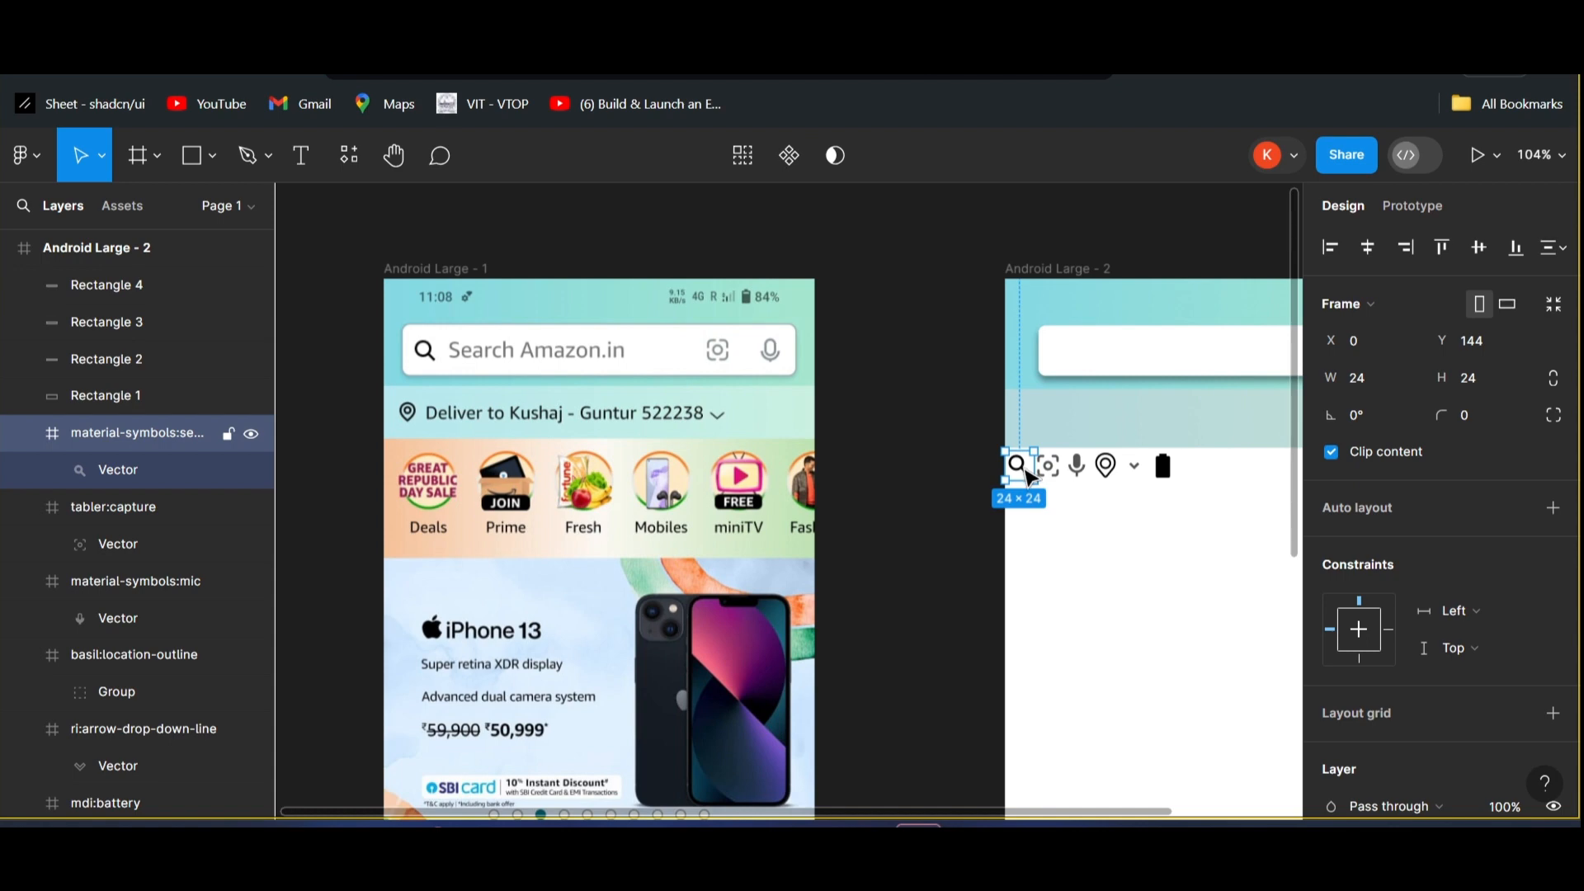
drag(1025, 476, 999, 468)
drag(1004, 413, 925, 353)
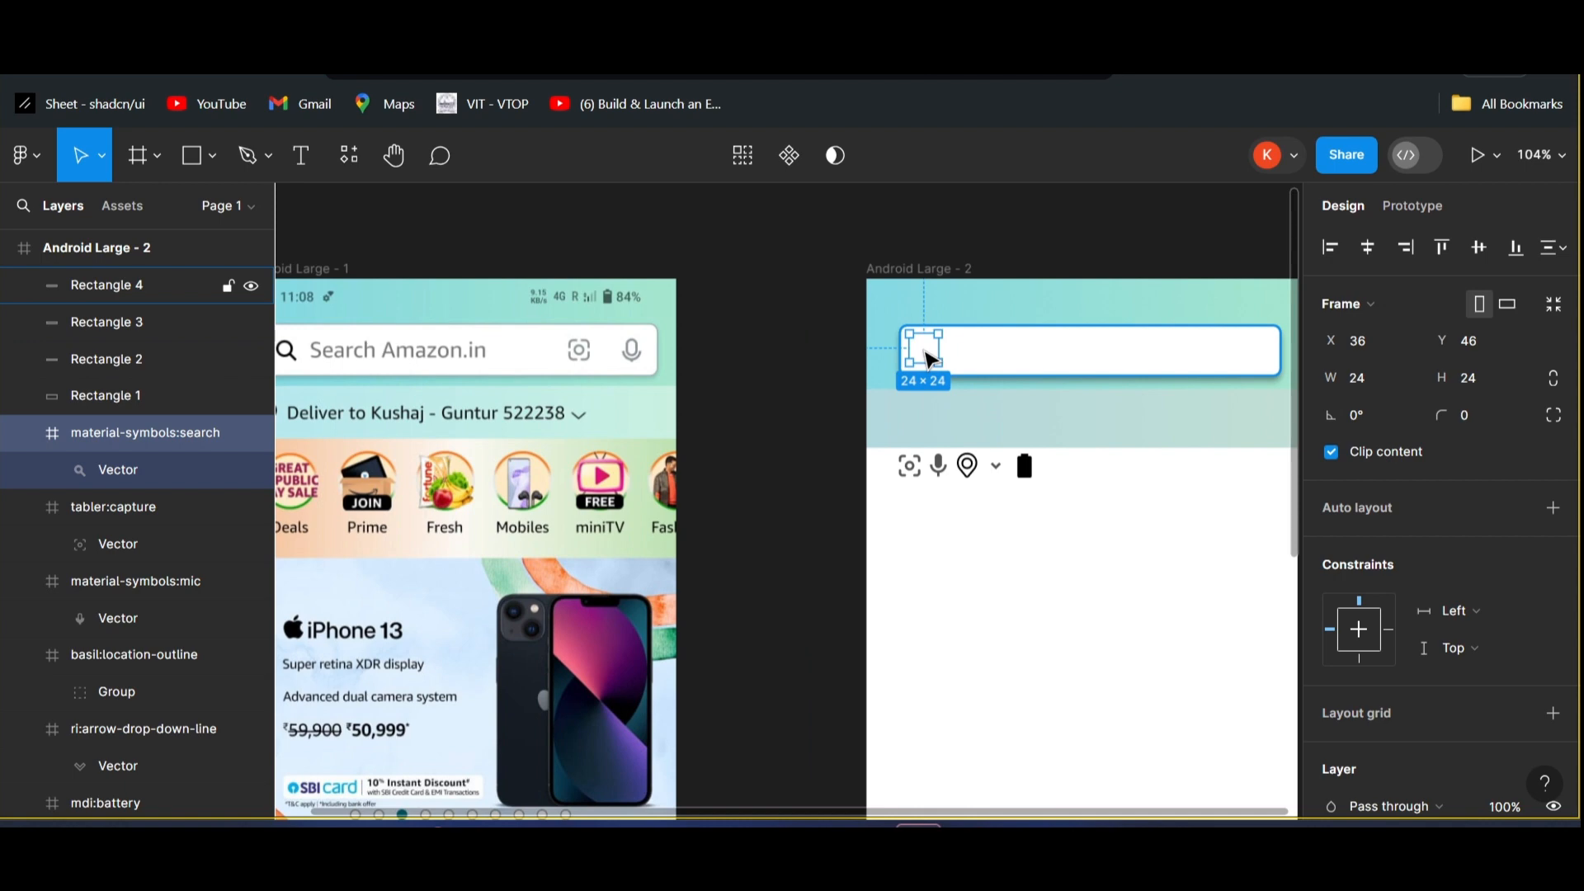
right_click(927, 355)
mouse_move(924, 349)
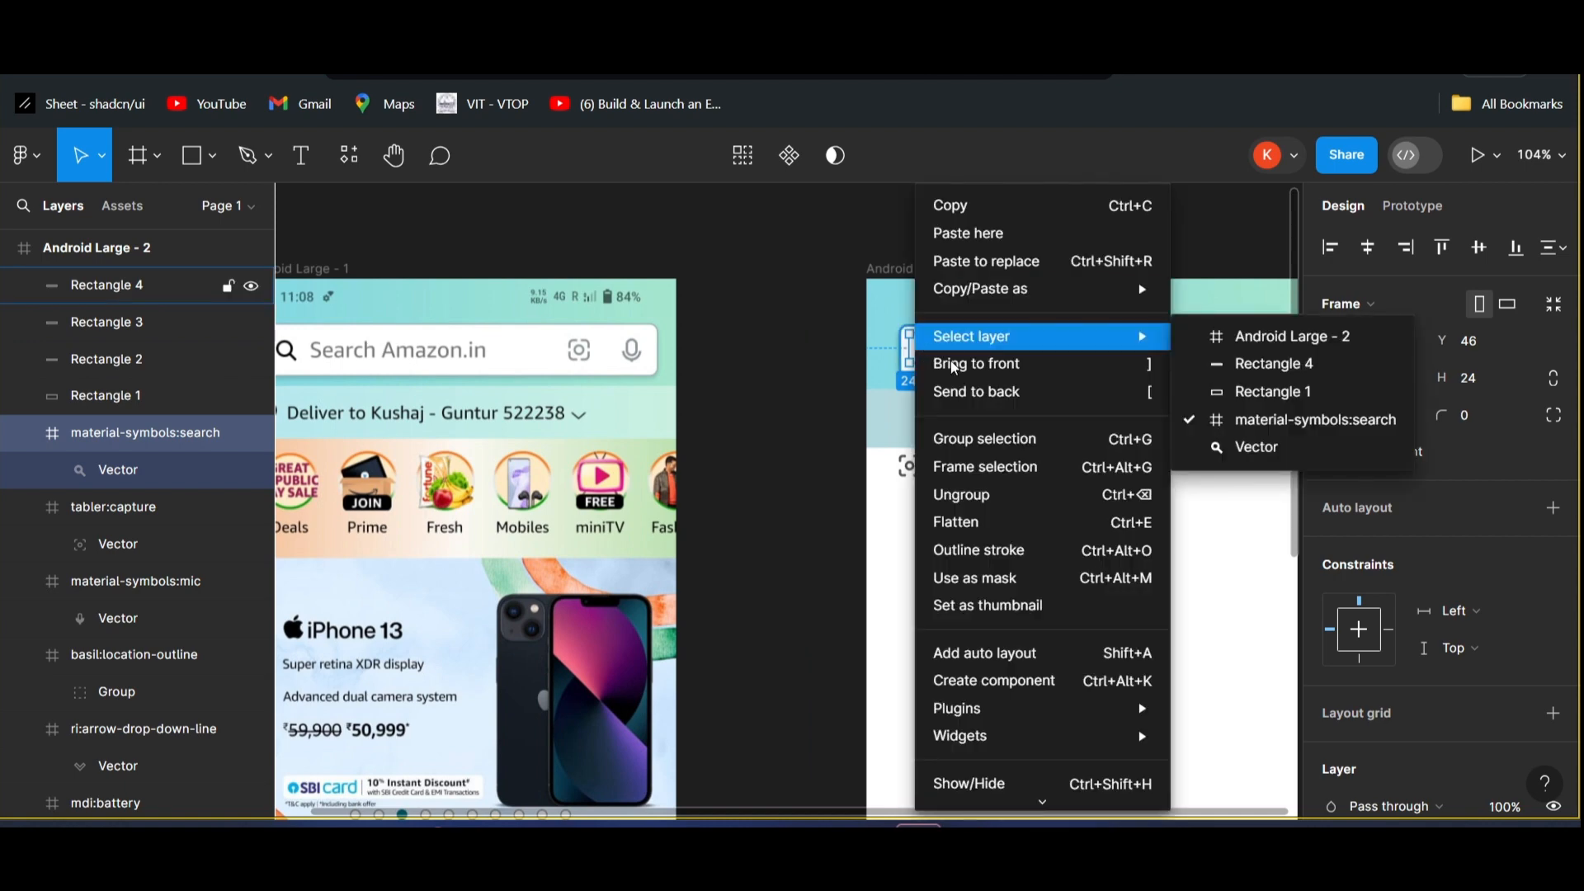
click(957, 366)
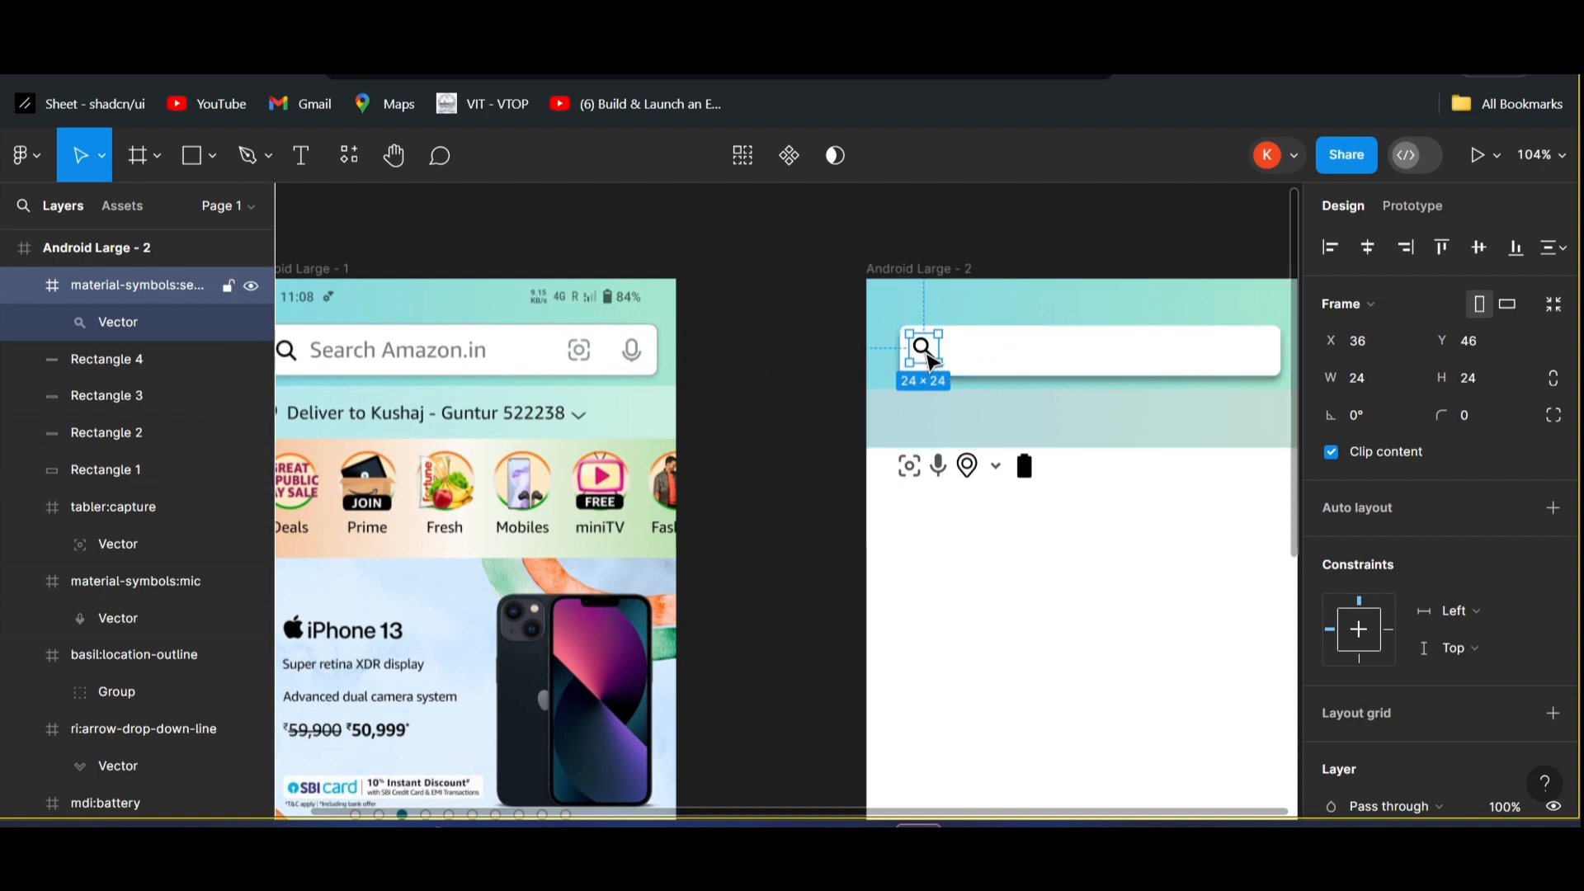
drag(927, 359, 929, 361)
click(779, 382)
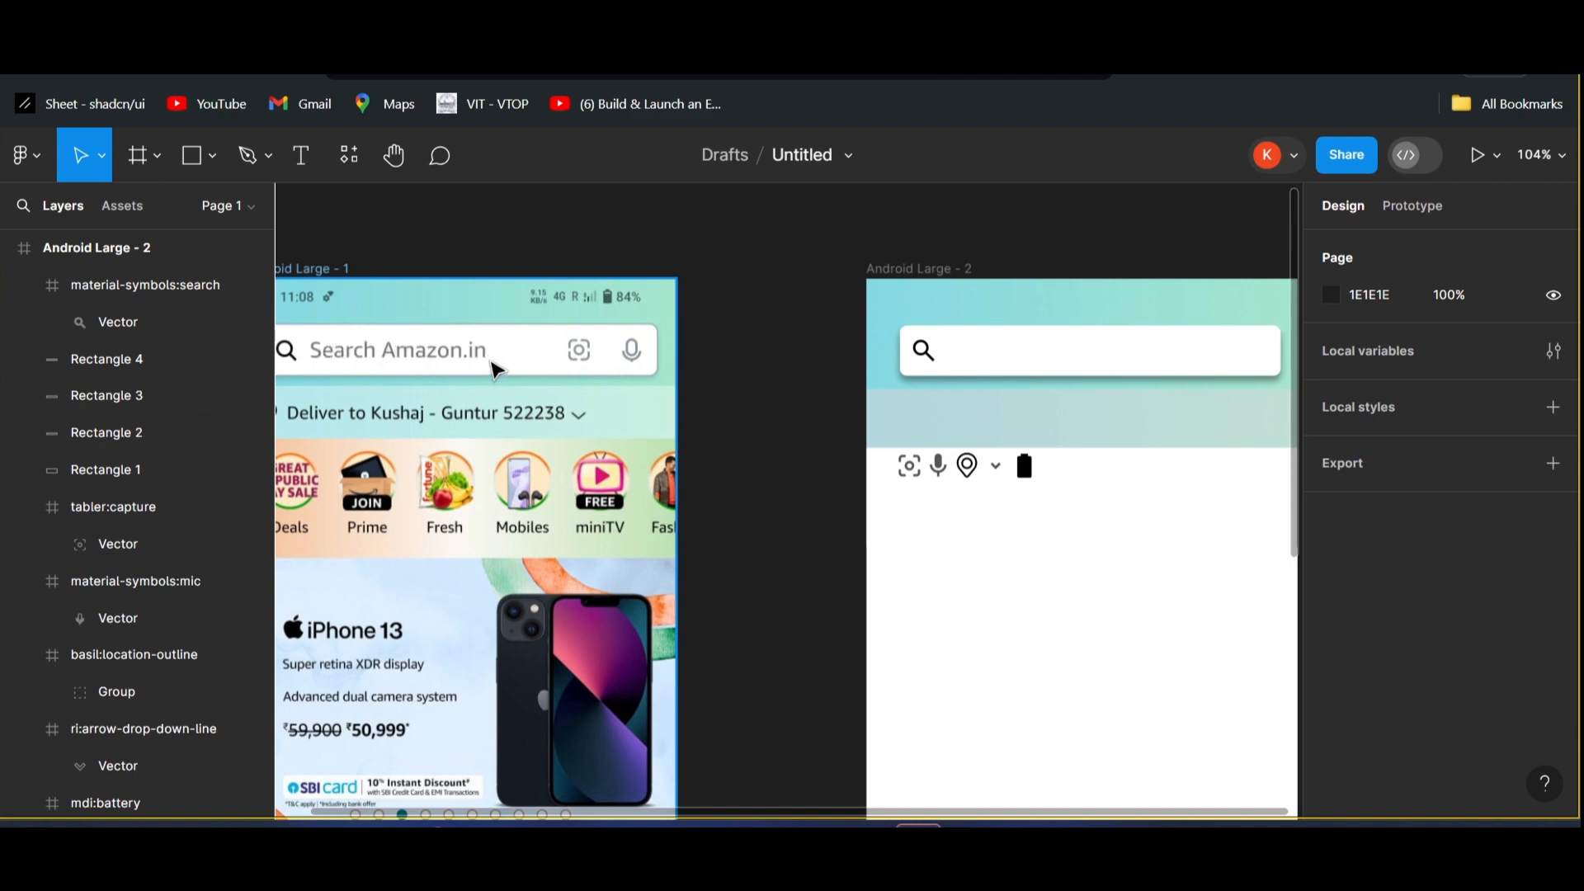
- Add the text "Search Amazon.in" to the search bar beside the search icon, at about X 75, Y 54
click(308, 160)
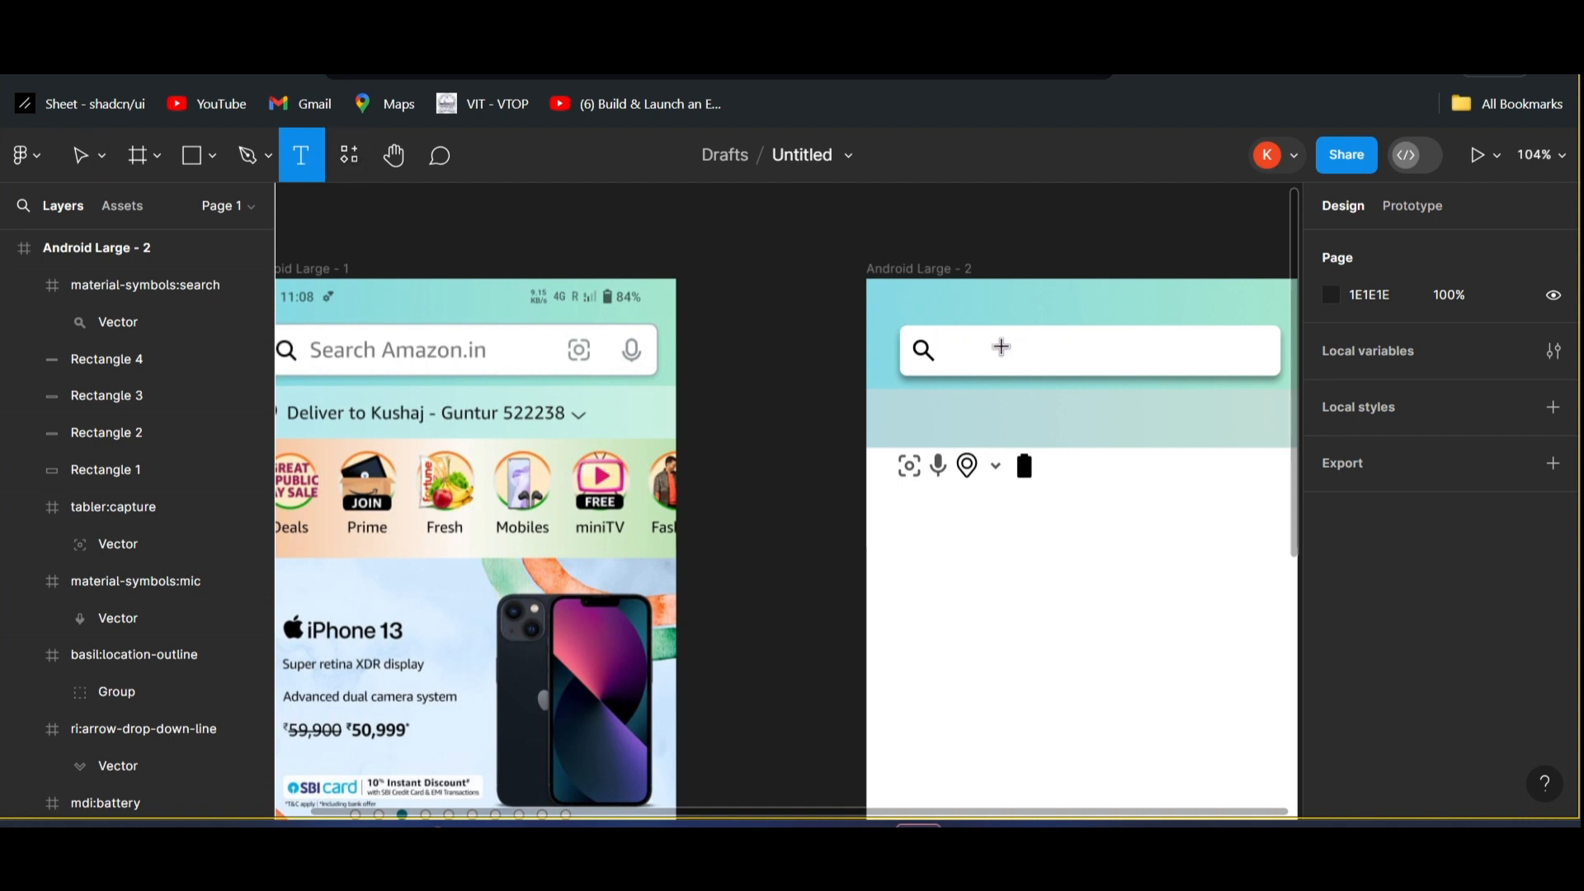
click(976, 346)
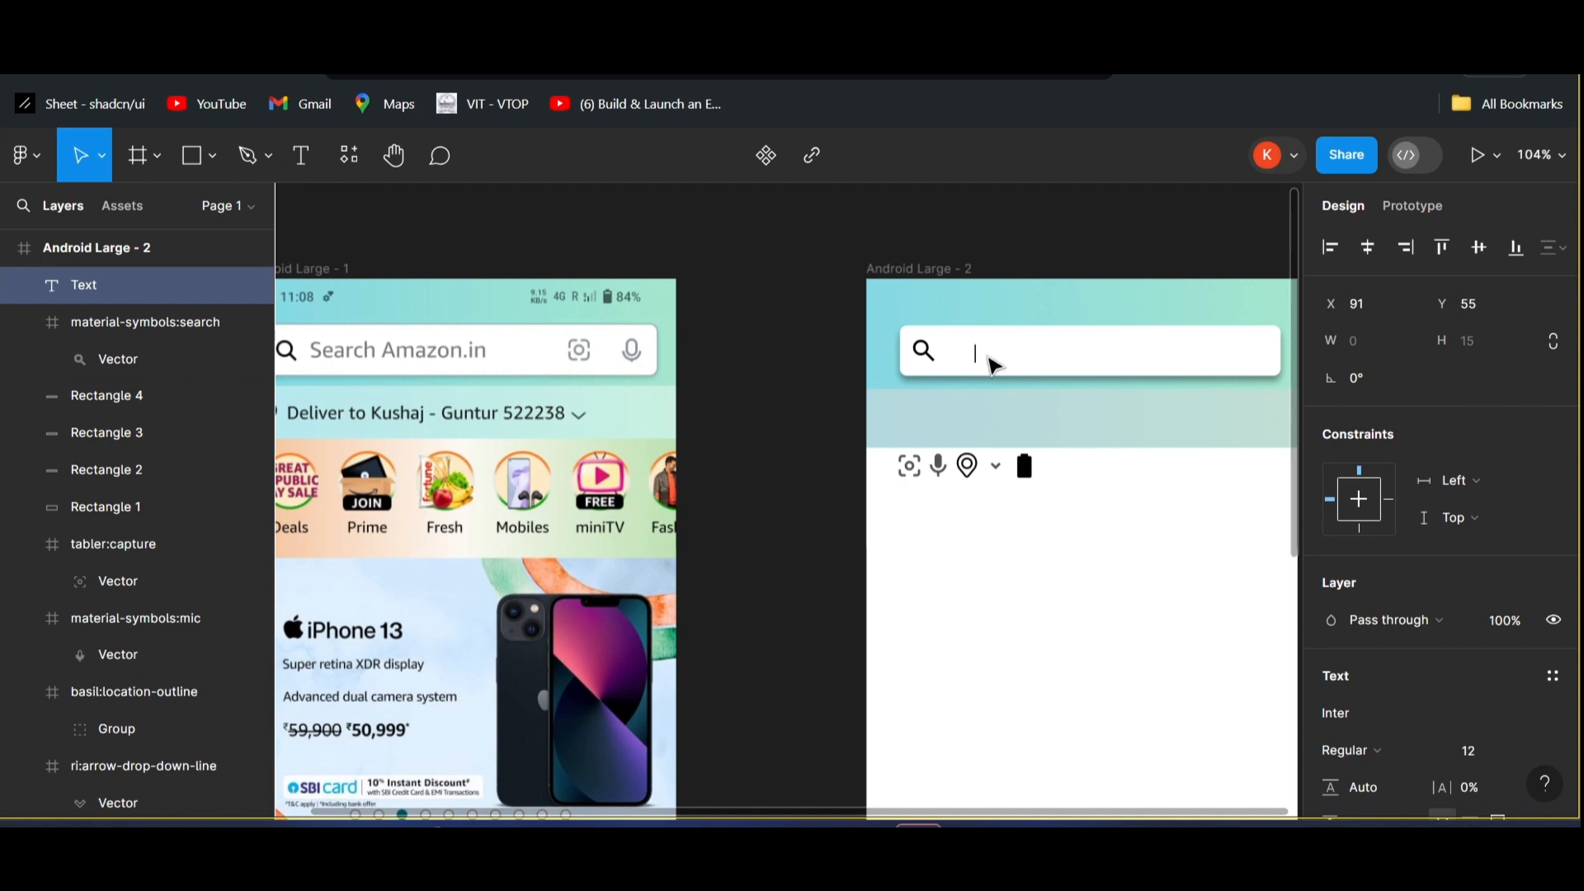
text(S)
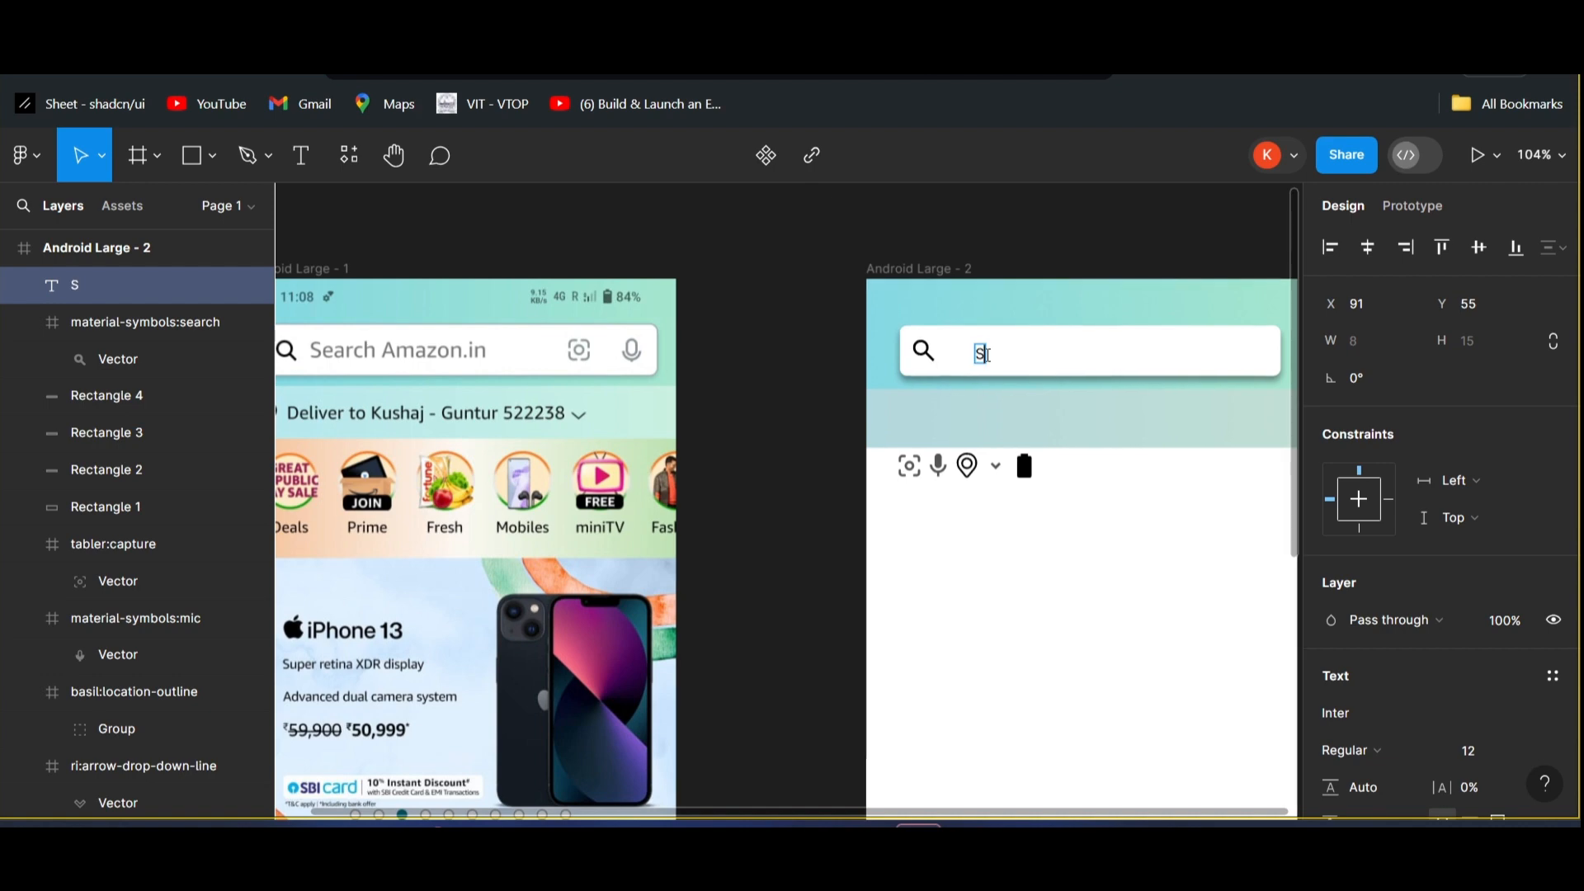
text(earch)
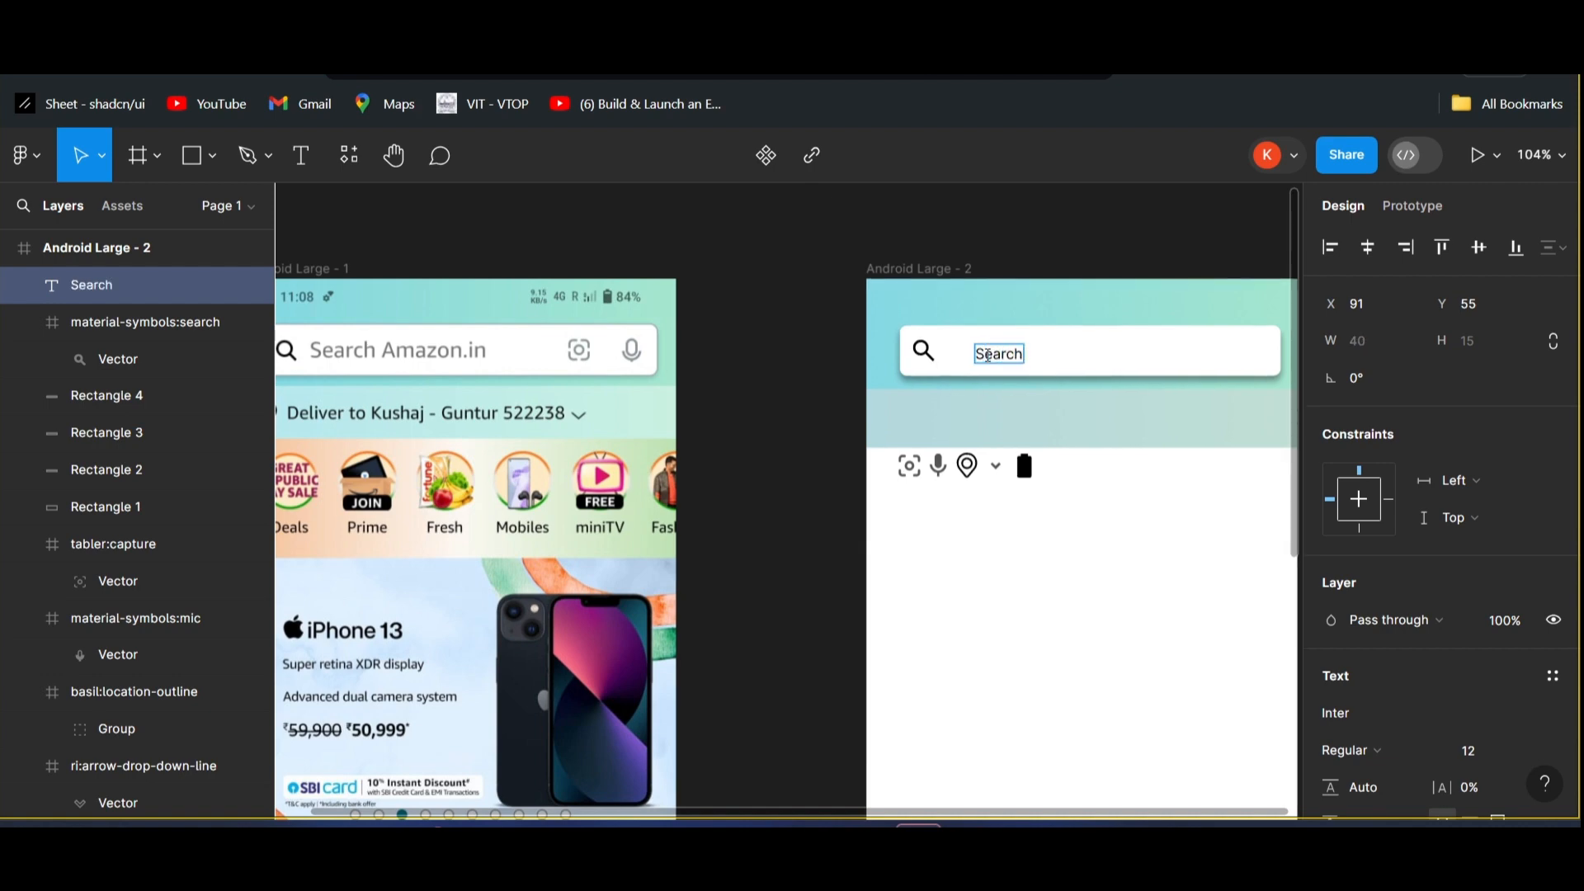
text( Amazon)
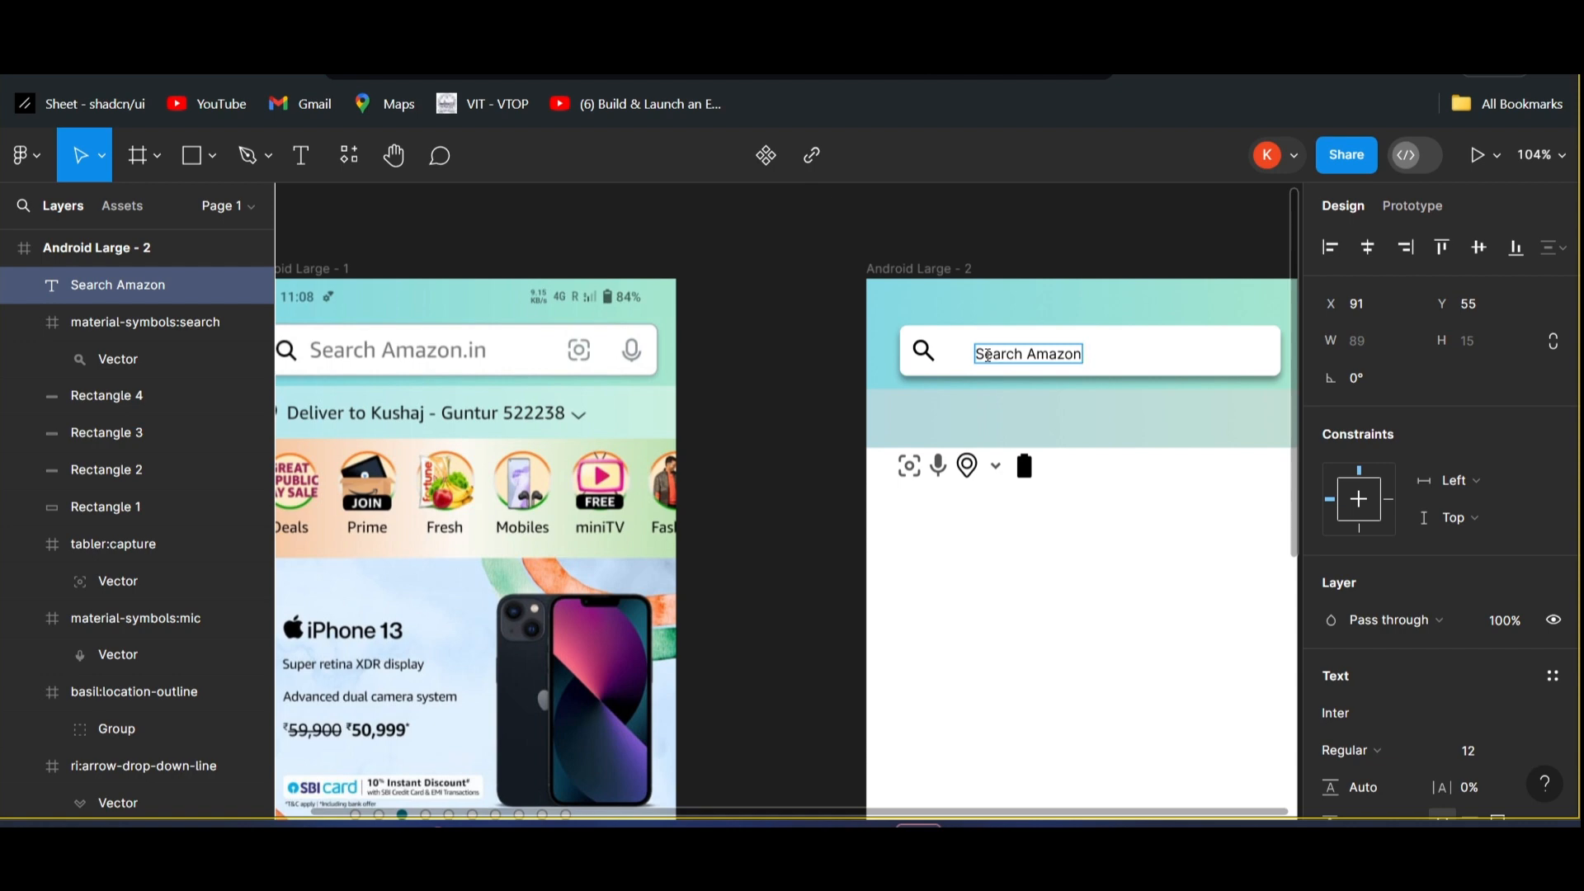
text(.in)
key(Escape)
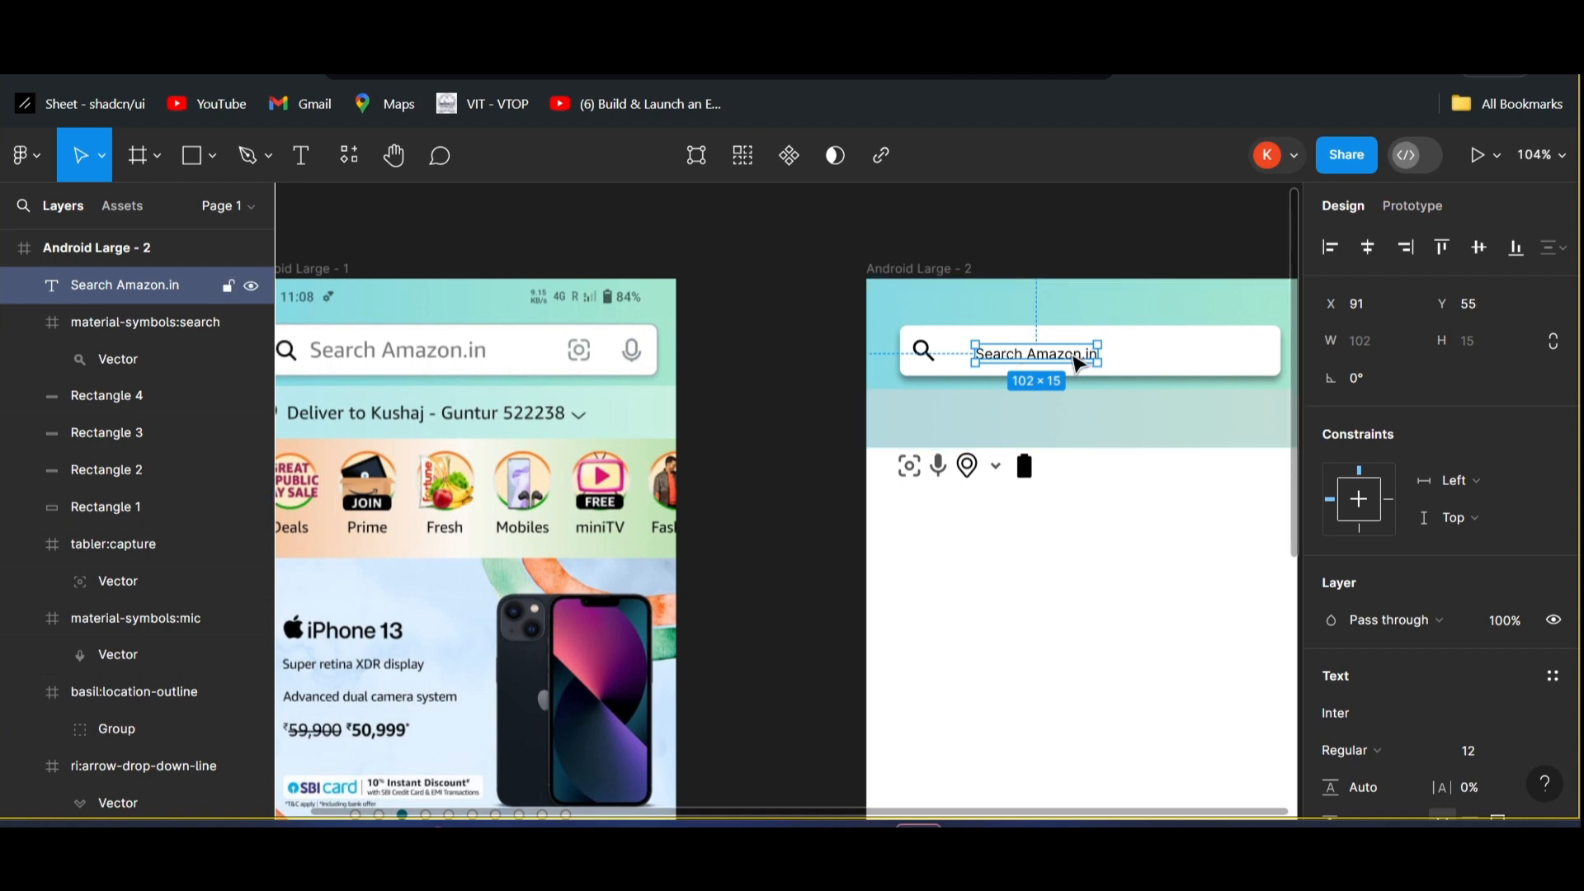
drag(1066, 364, 1059, 363)
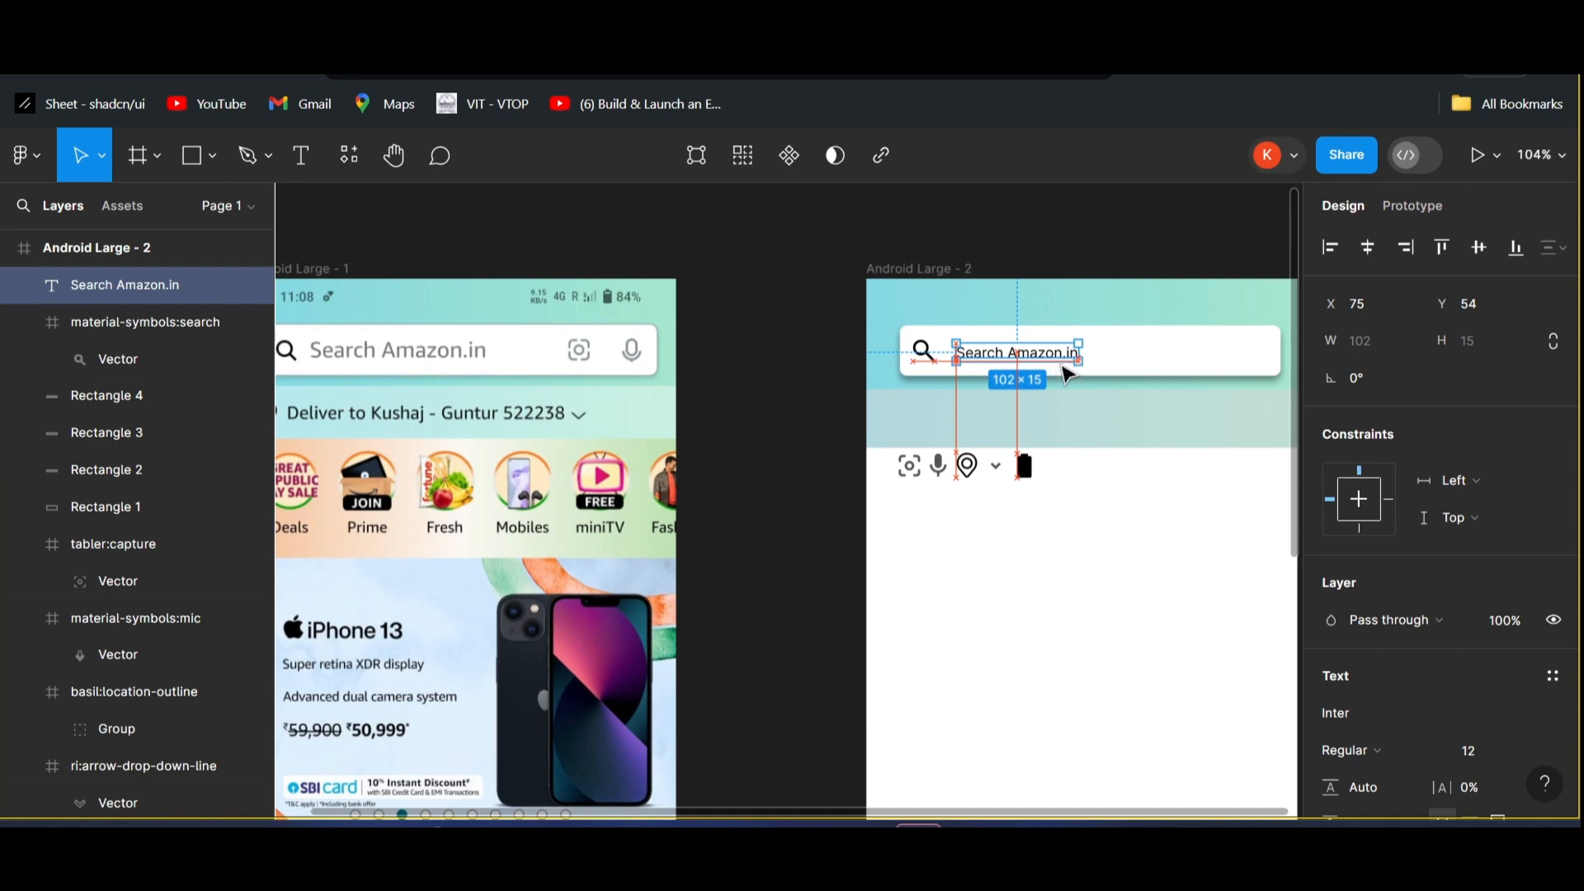
- Try font size 16 on the "Search Amazon.in" text, then set it to 17
scroll(1468, 583, down, 2)
click(1494, 623)
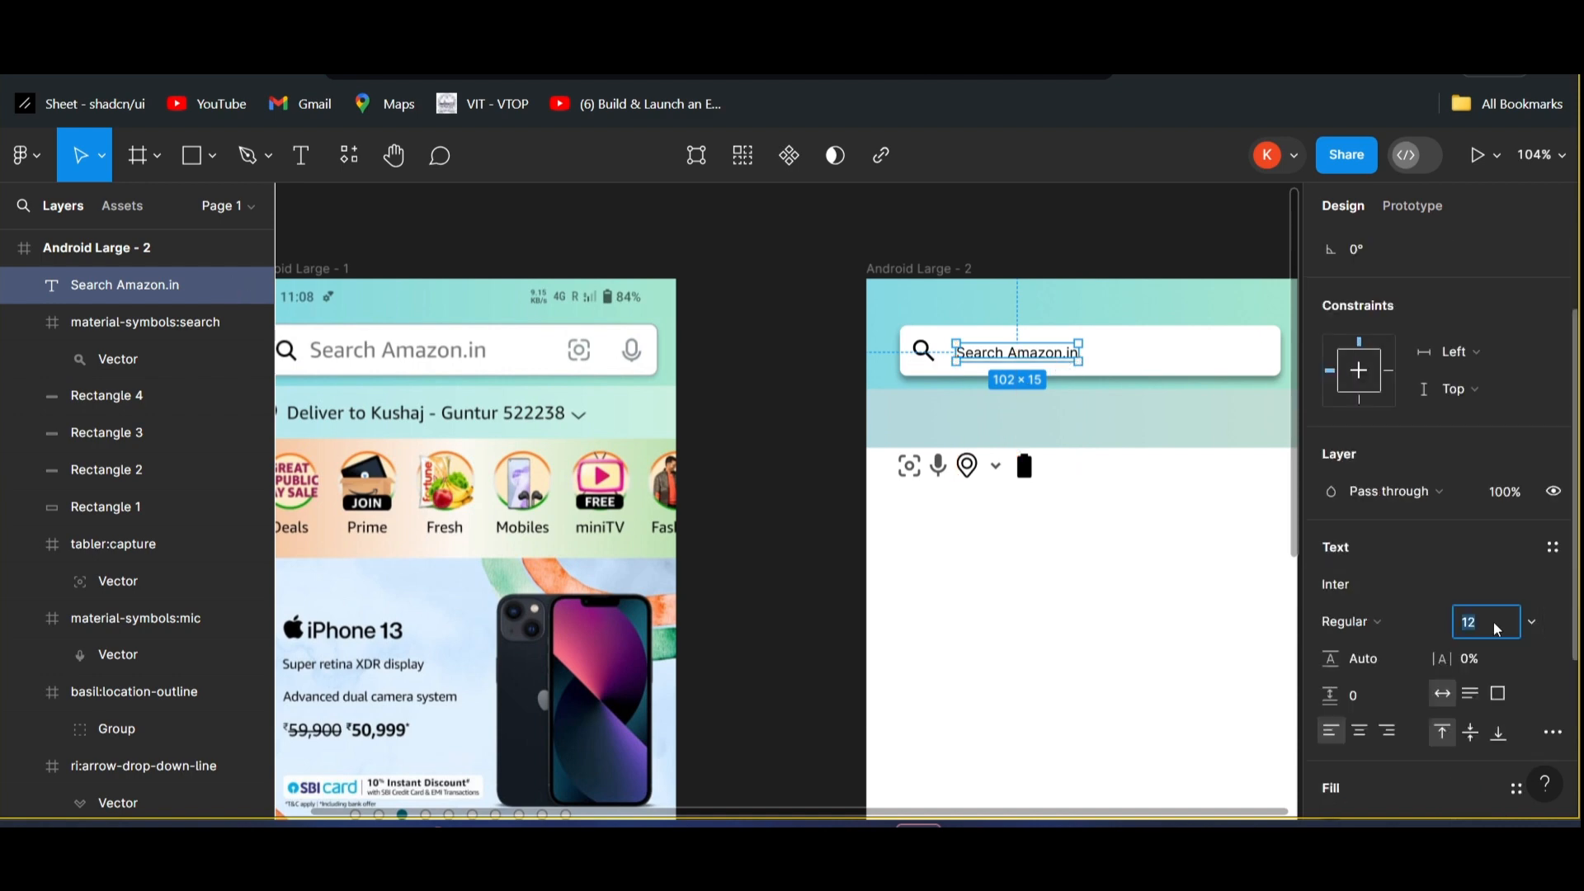
scroll(1493, 622, down, 3)
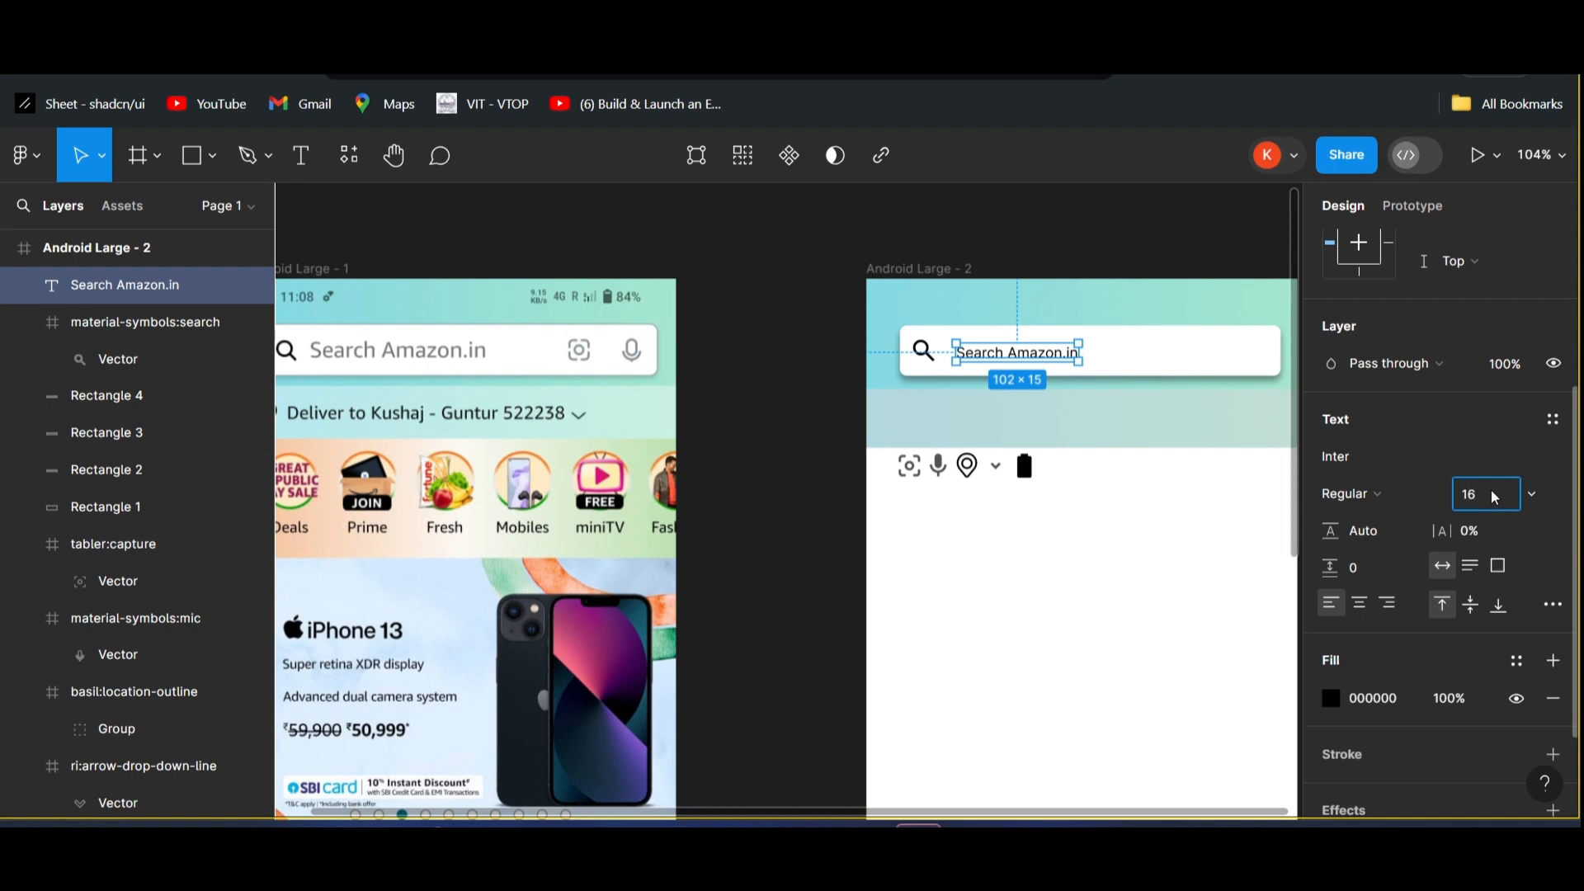
key(Return)
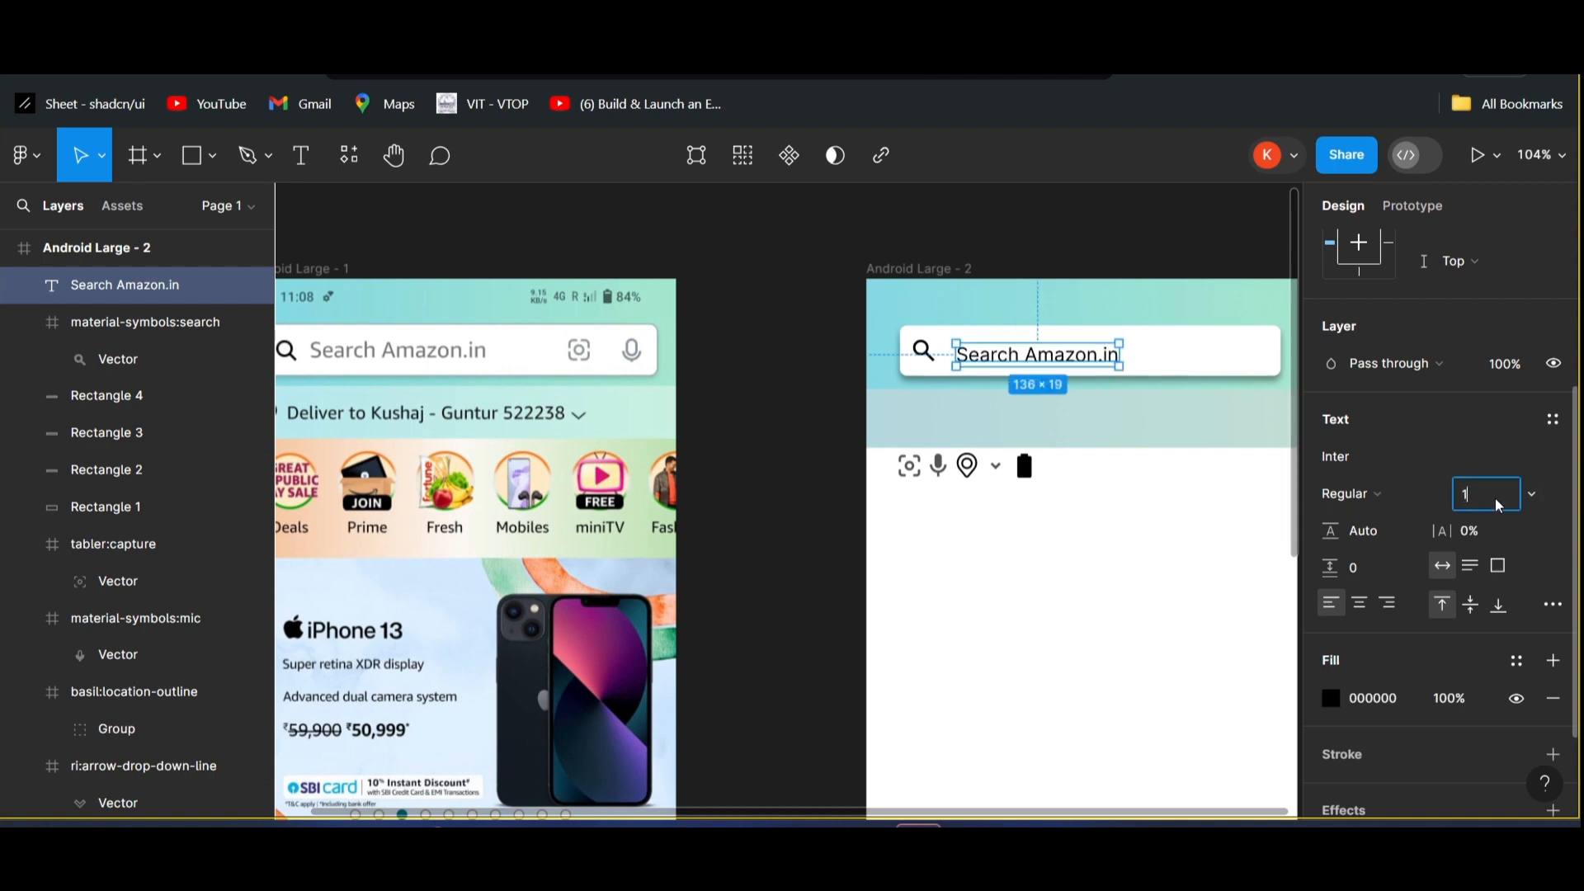
key(Return)
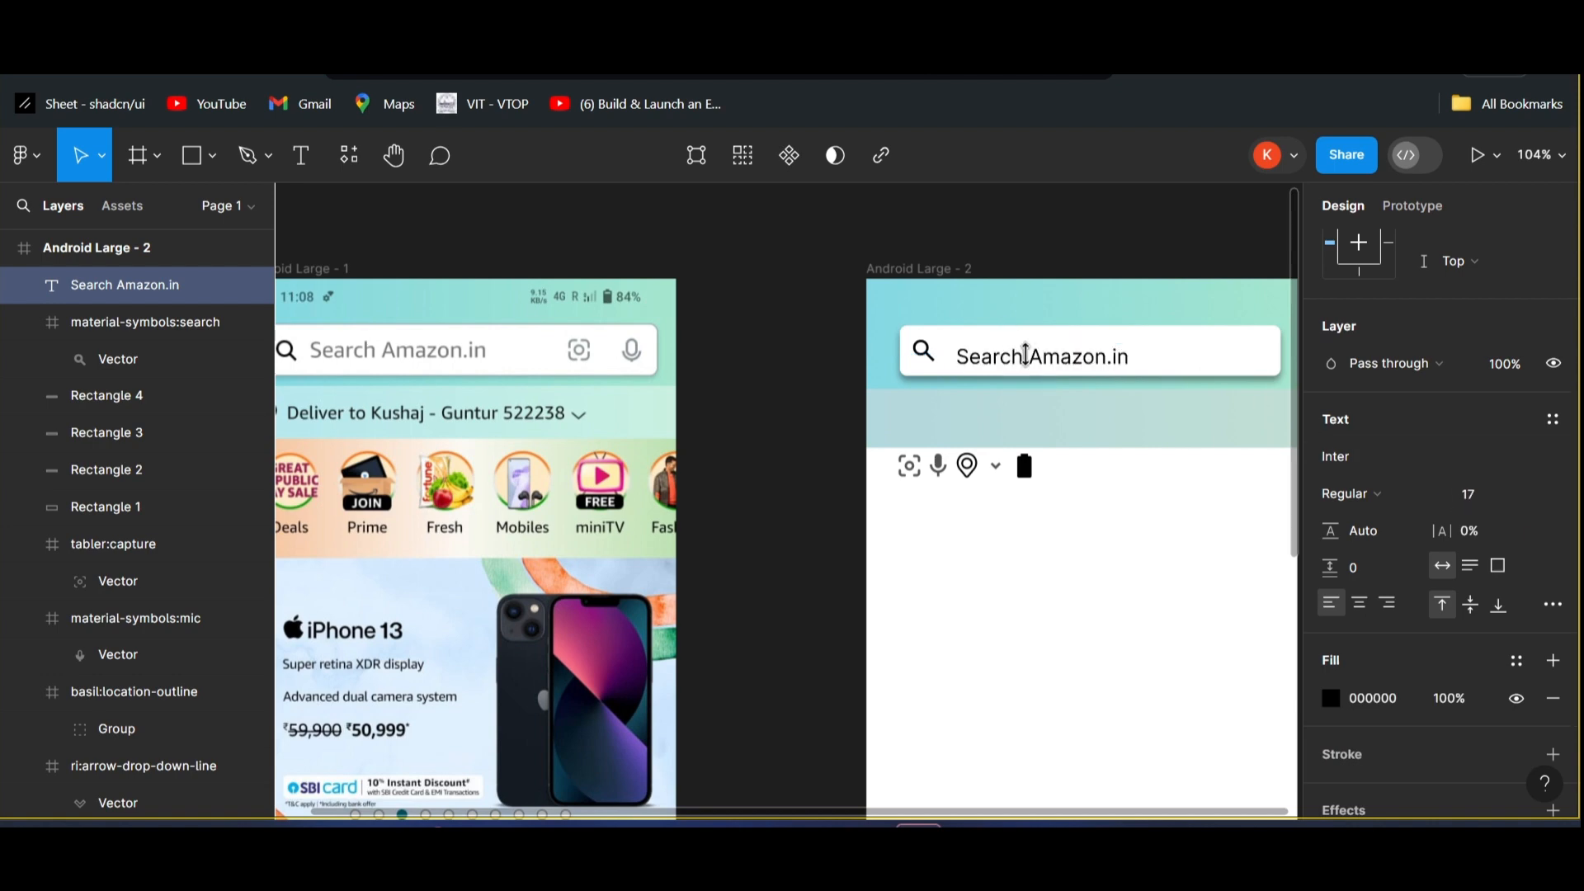
- Align the "Search Amazon.in" text beside the search icon within the search bar and change its fill from black to dark grey
drag(1038, 360, 1043, 360)
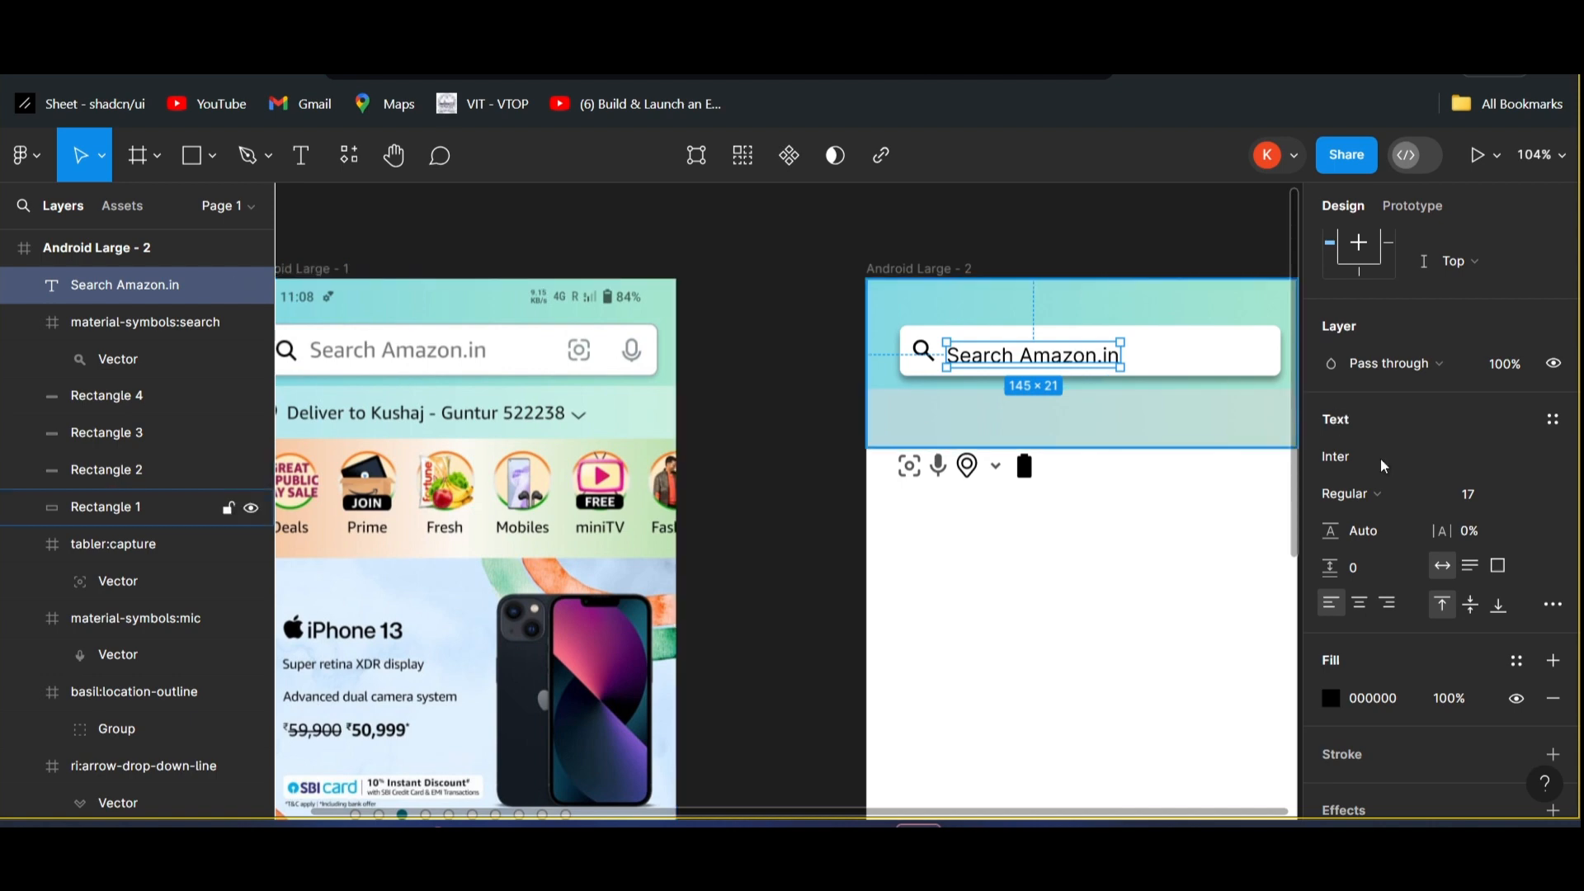
scroll(1380, 459, down, 2)
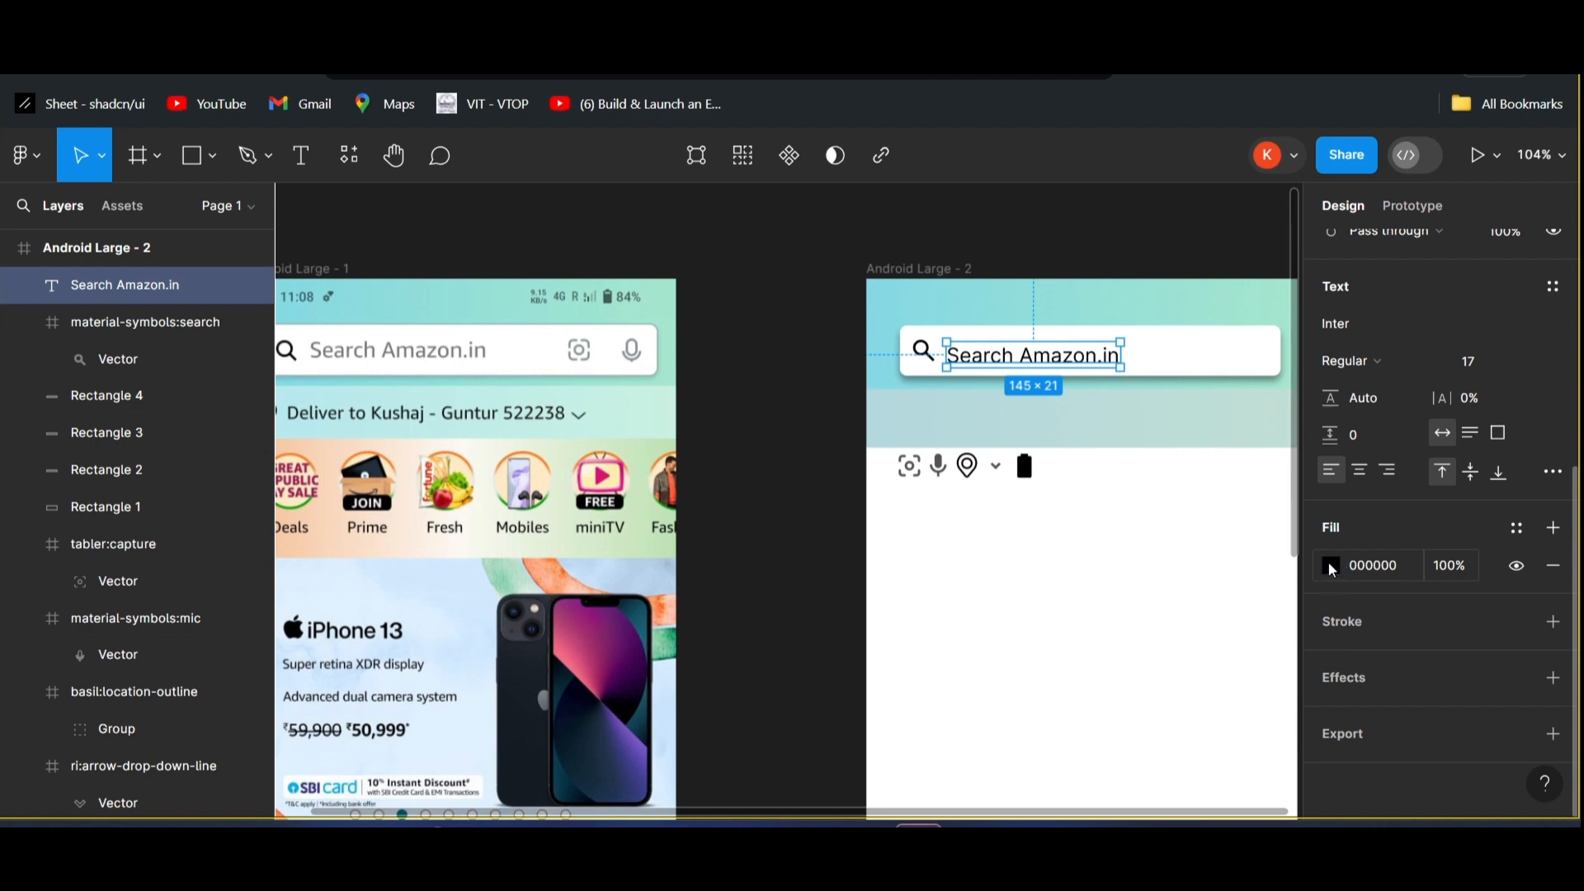
click(1331, 565)
drag(1087, 521, 1029, 439)
click(808, 487)
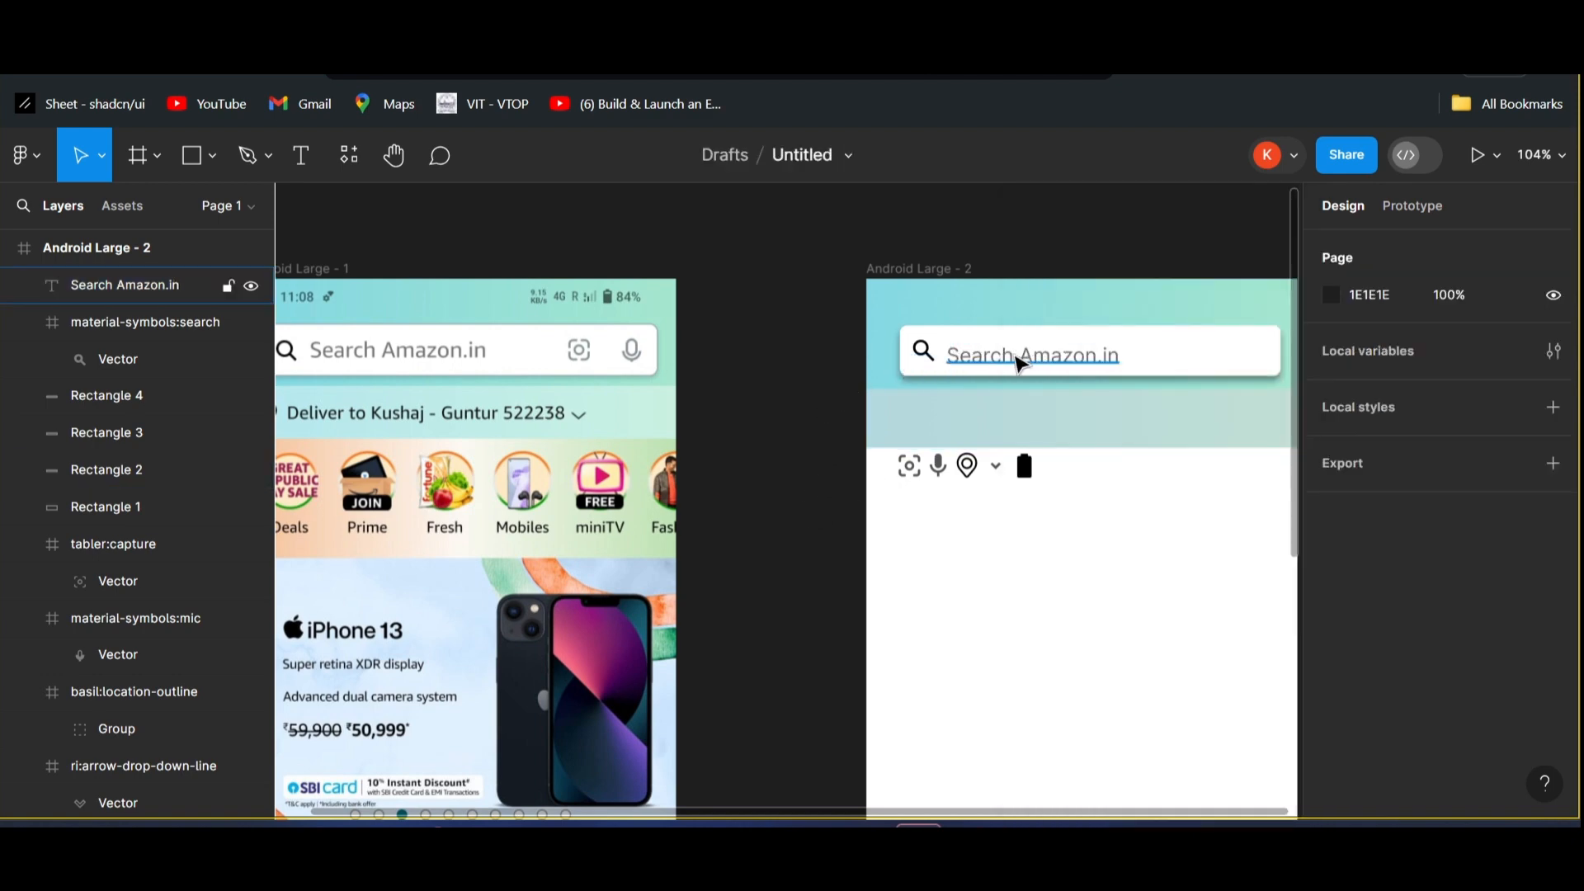
click(1011, 357)
drag(1010, 353, 1013, 360)
click(800, 401)
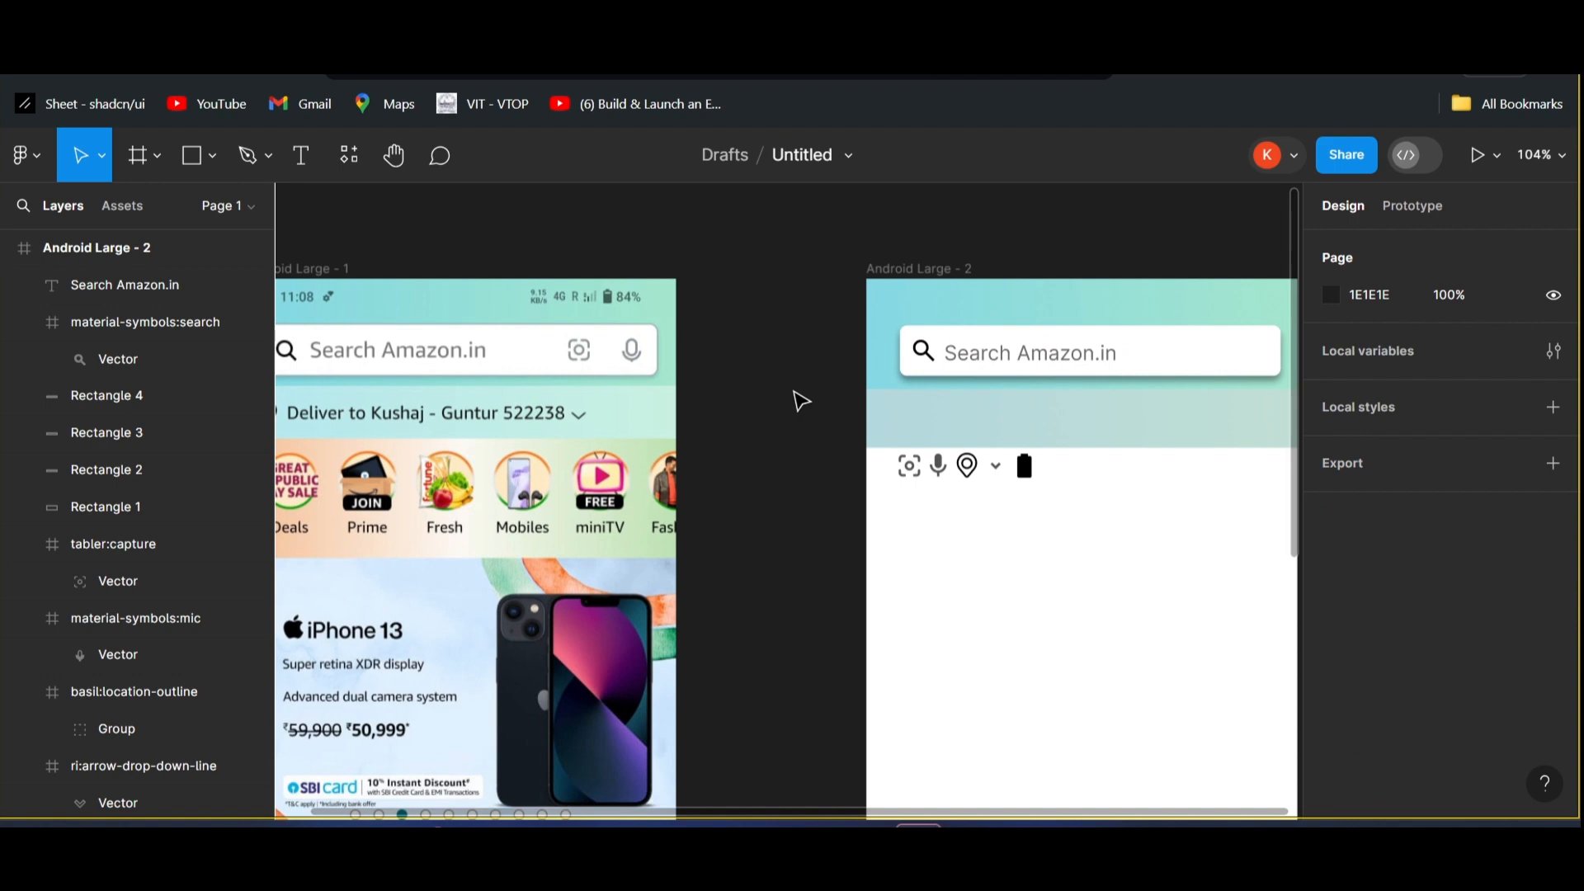
- Place the tabler:capture icon inside the right part of the search bar, about X 276, Y 49, and bring it to the front
click(918, 475)
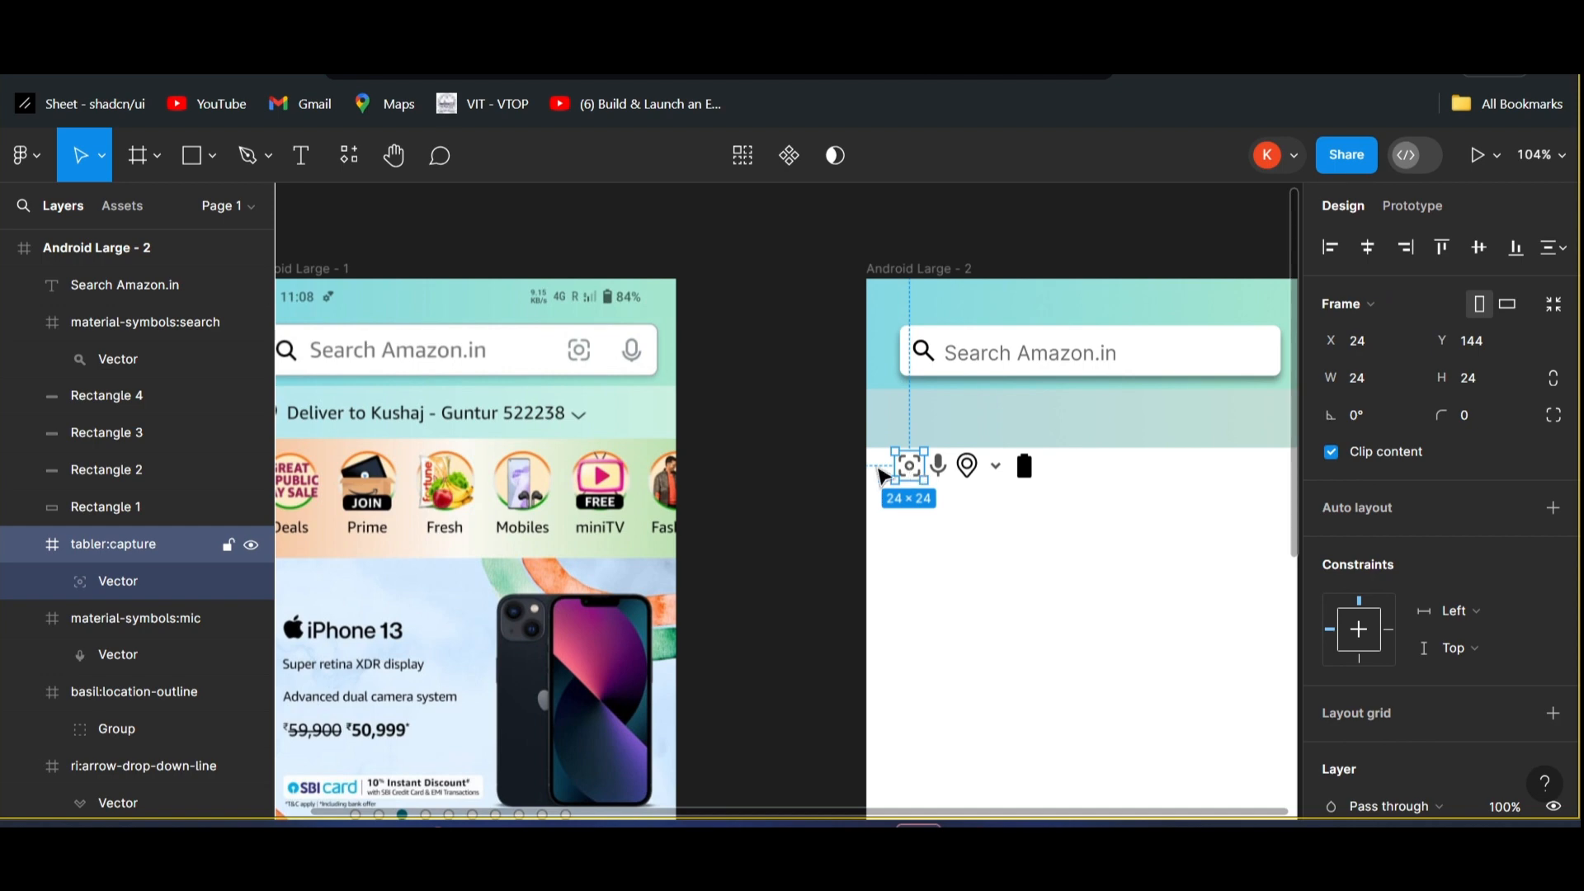
drag(913, 472, 1227, 360)
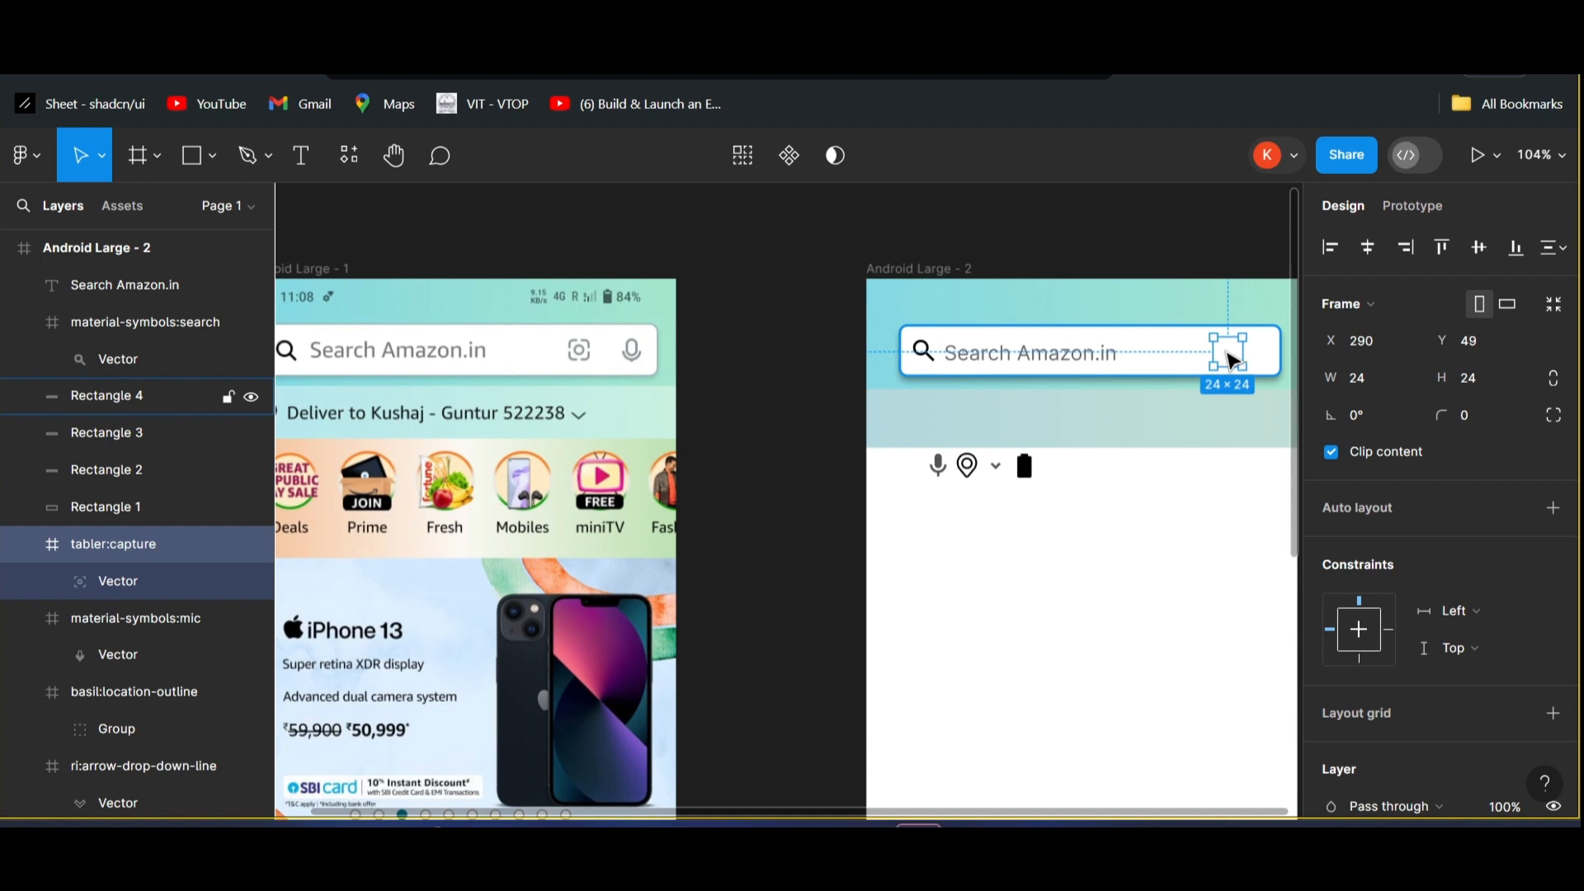
right_click(1227, 356)
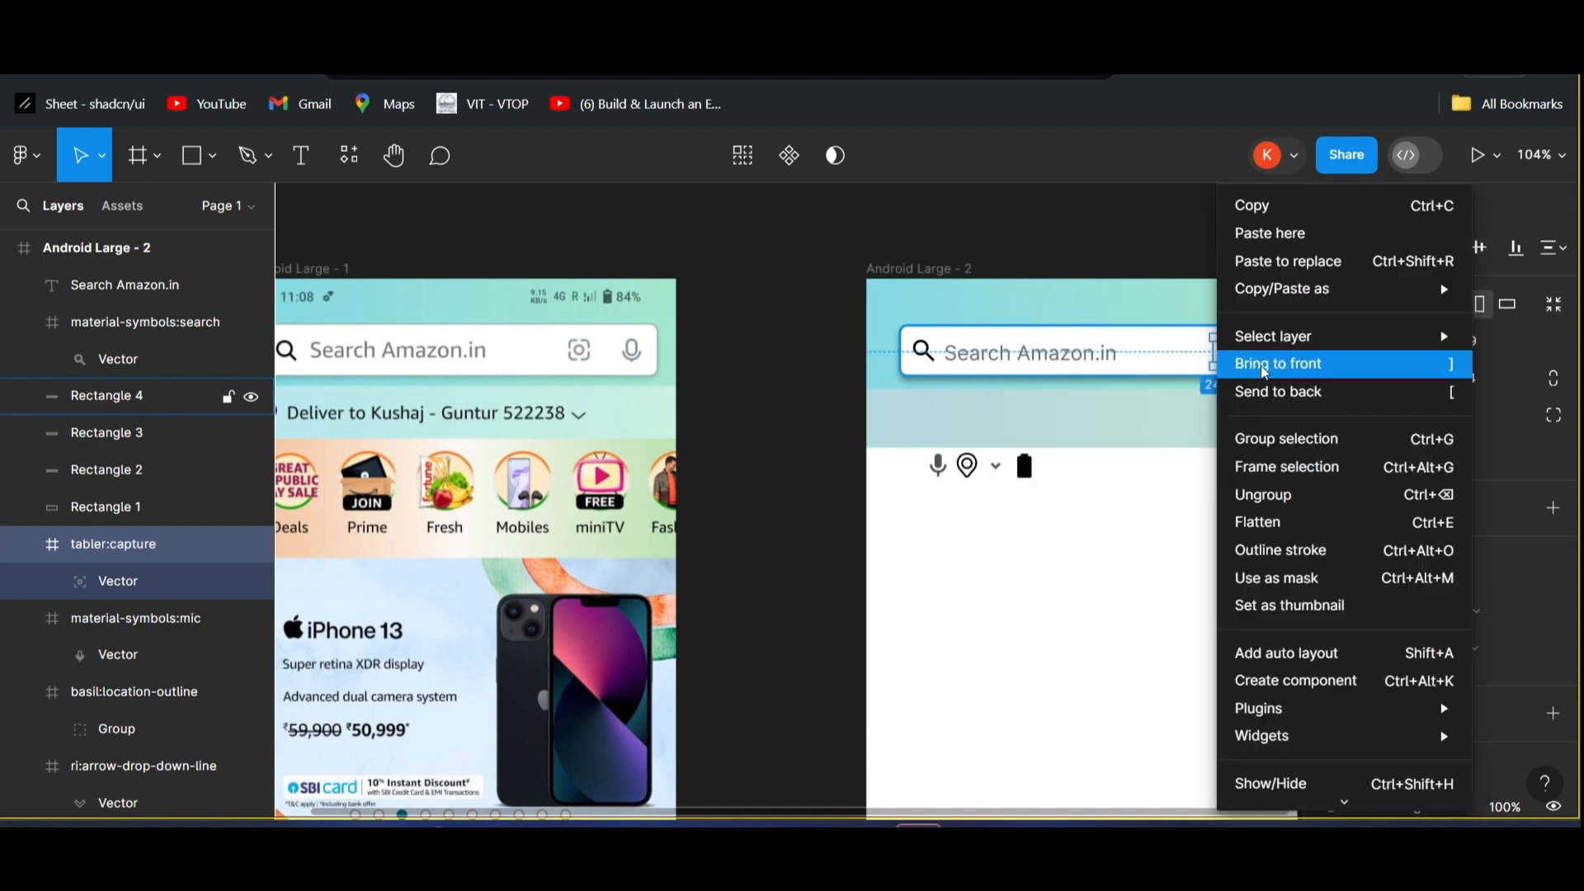
click(1264, 365)
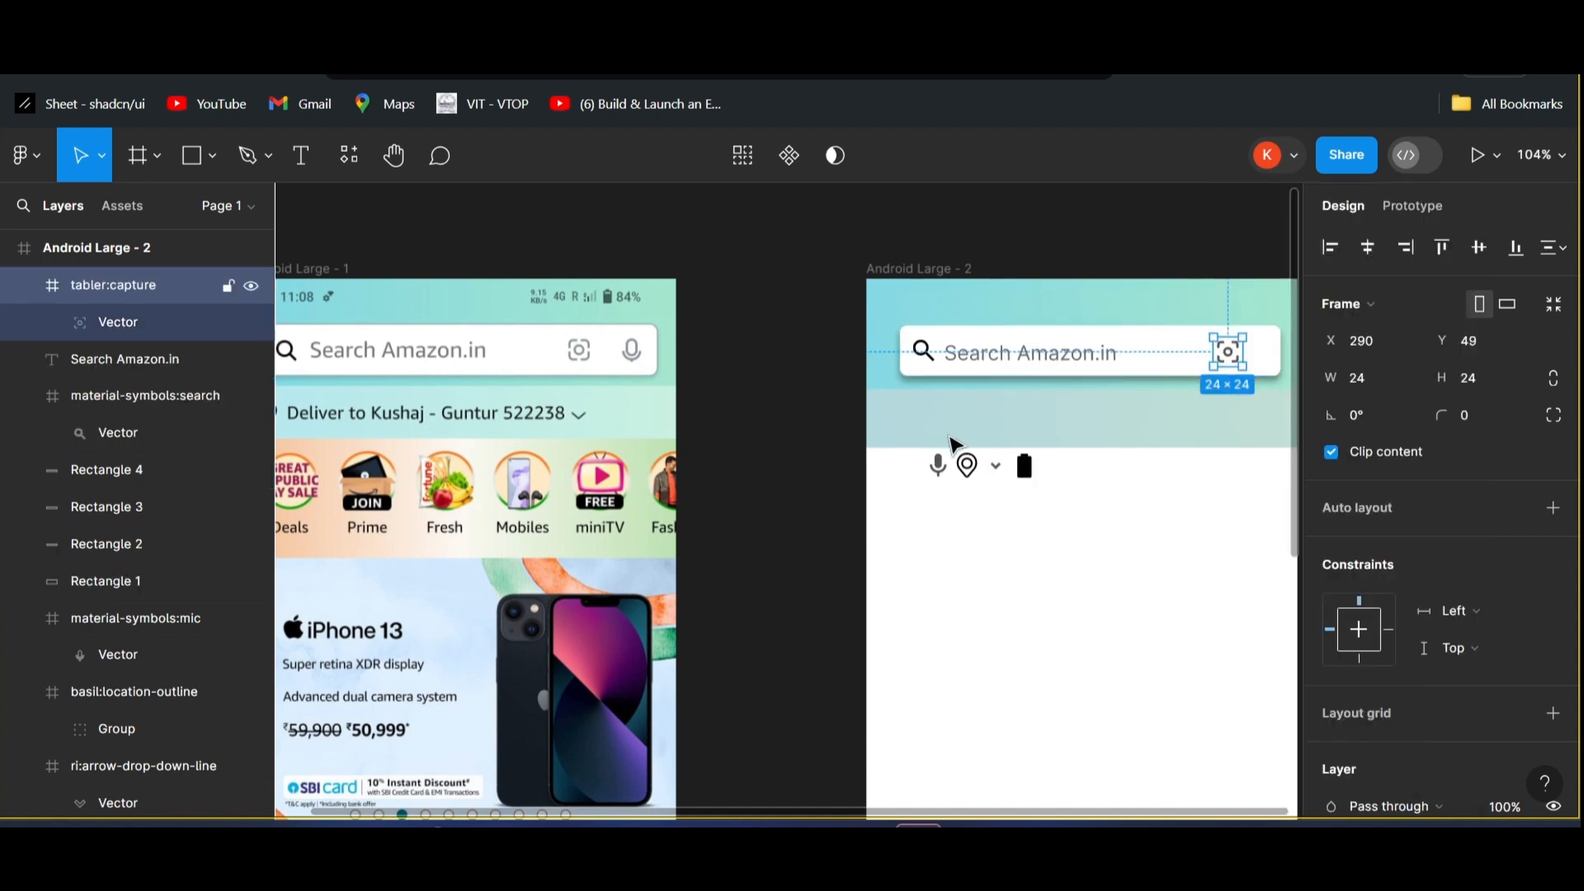
drag(1229, 354, 1213, 358)
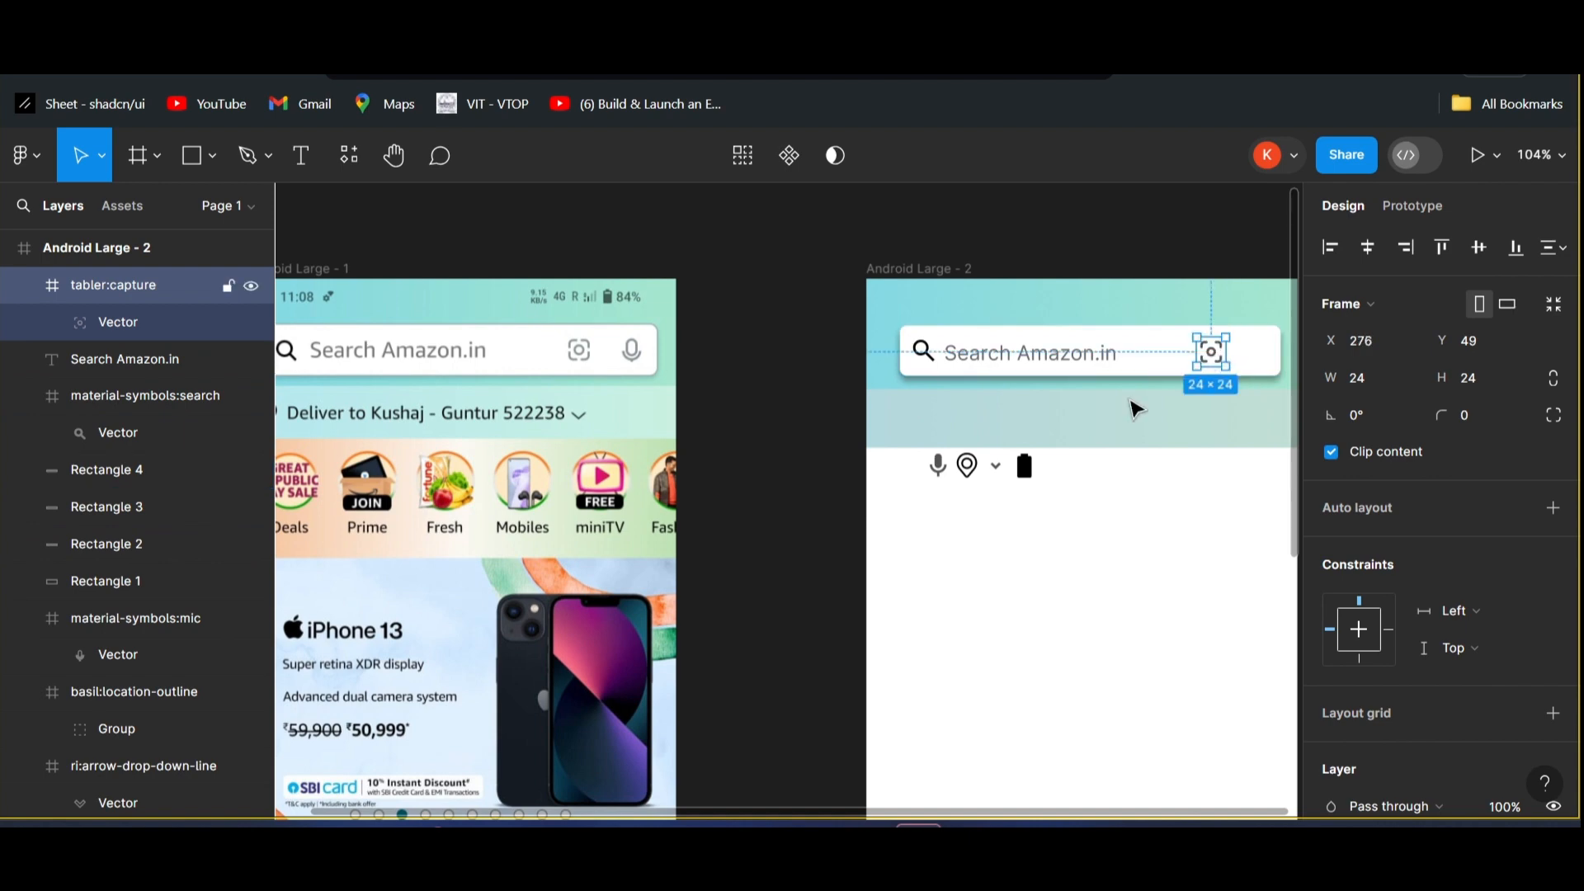
- Place the material-symbols:mic icon at the right end of the search bar, about X 314, Y 49, and bring it to the front
click(941, 476)
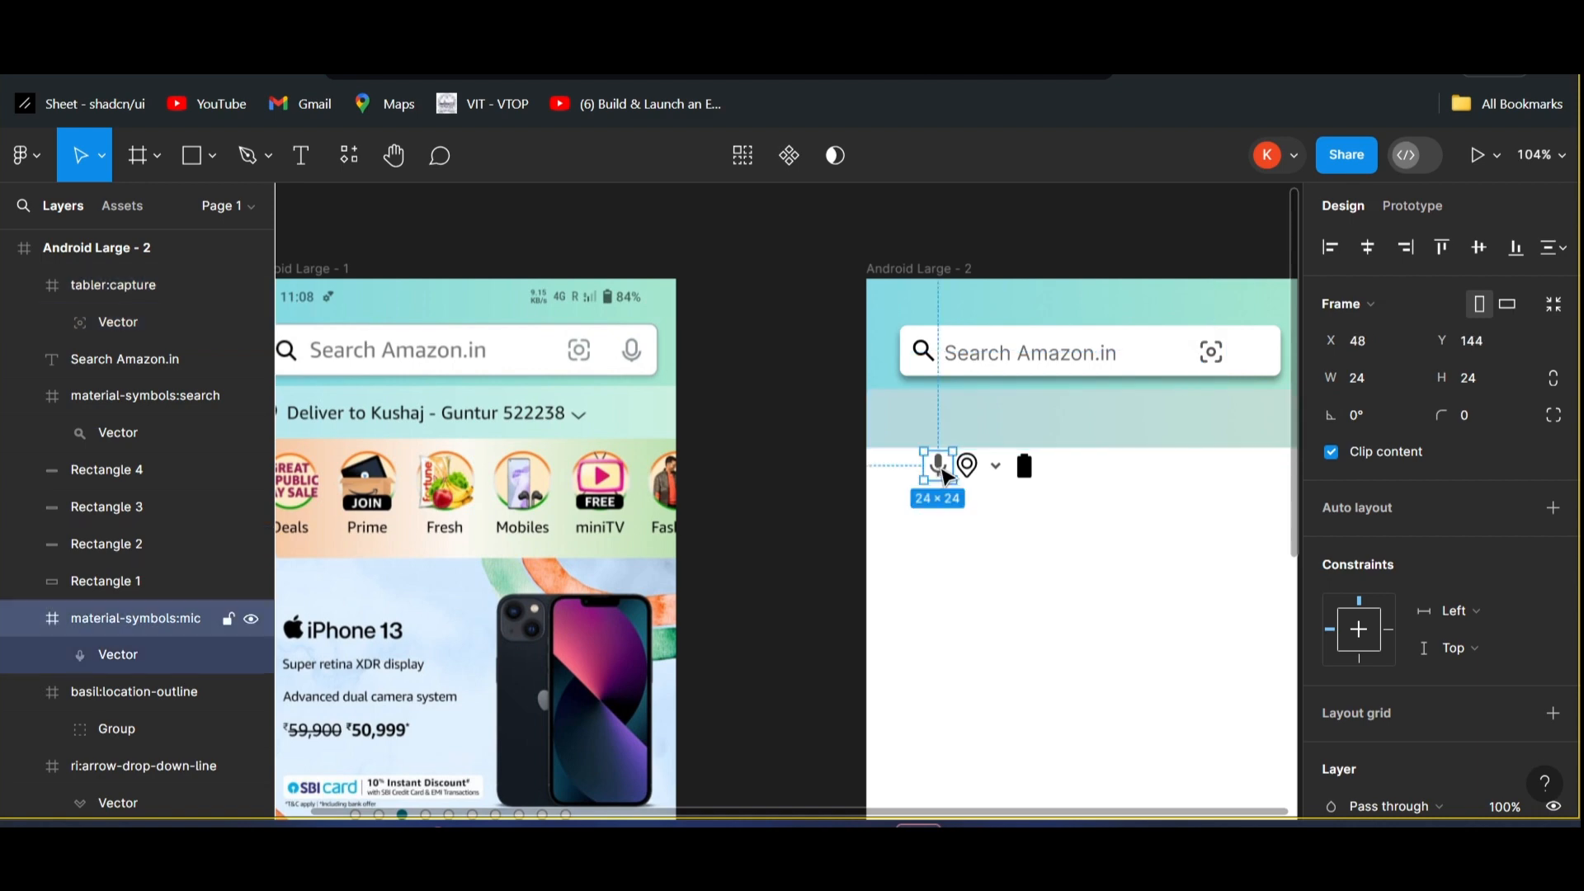
drag(943, 475, 1263, 363)
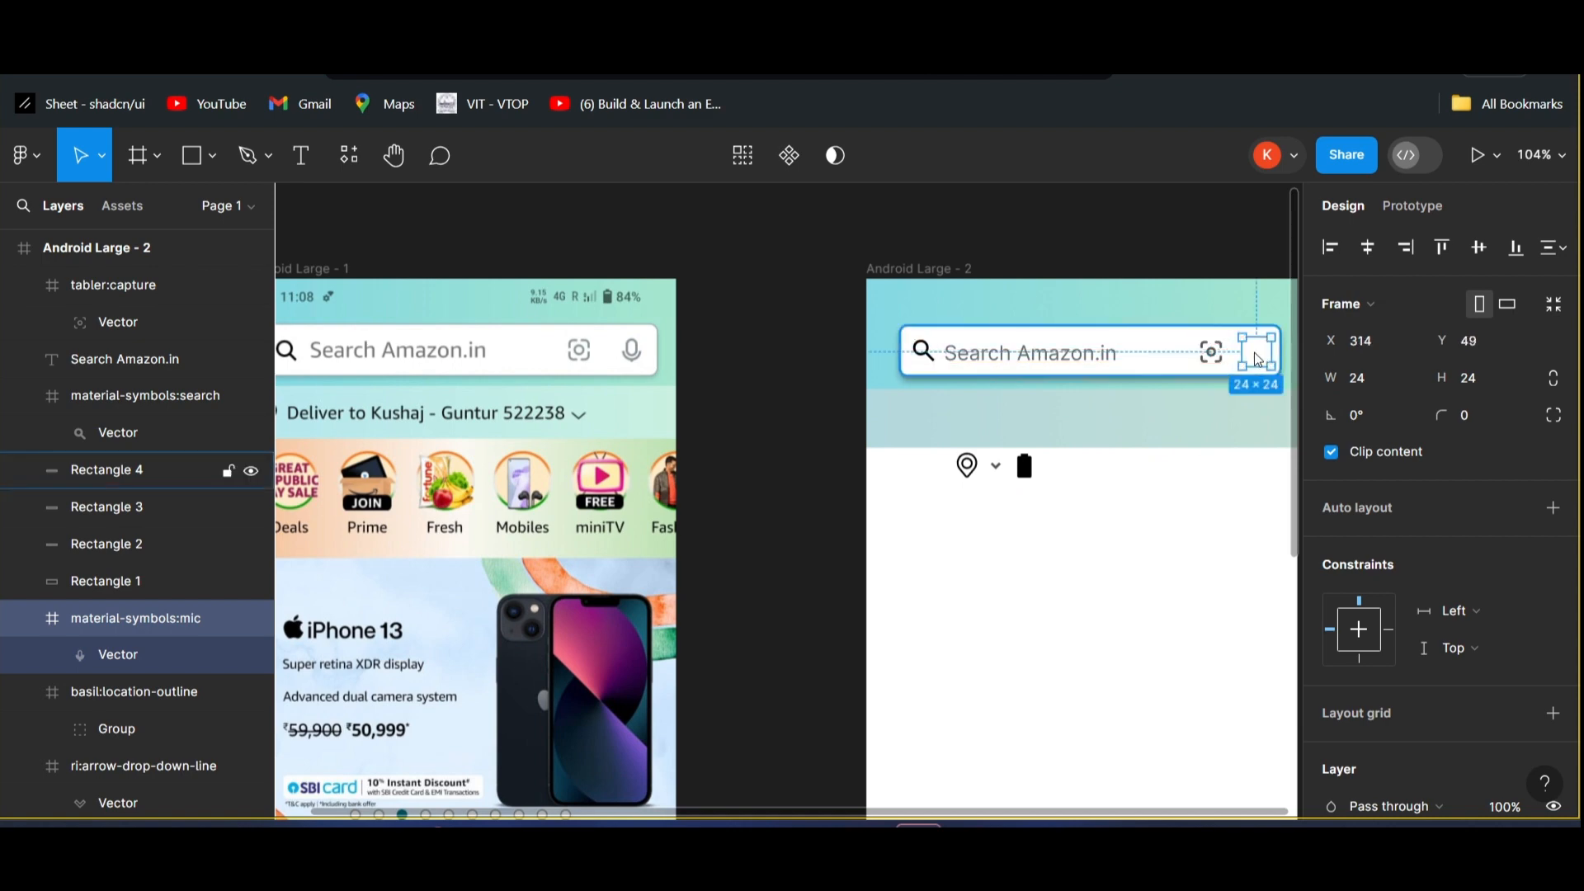
right_click(1254, 354)
click(1308, 364)
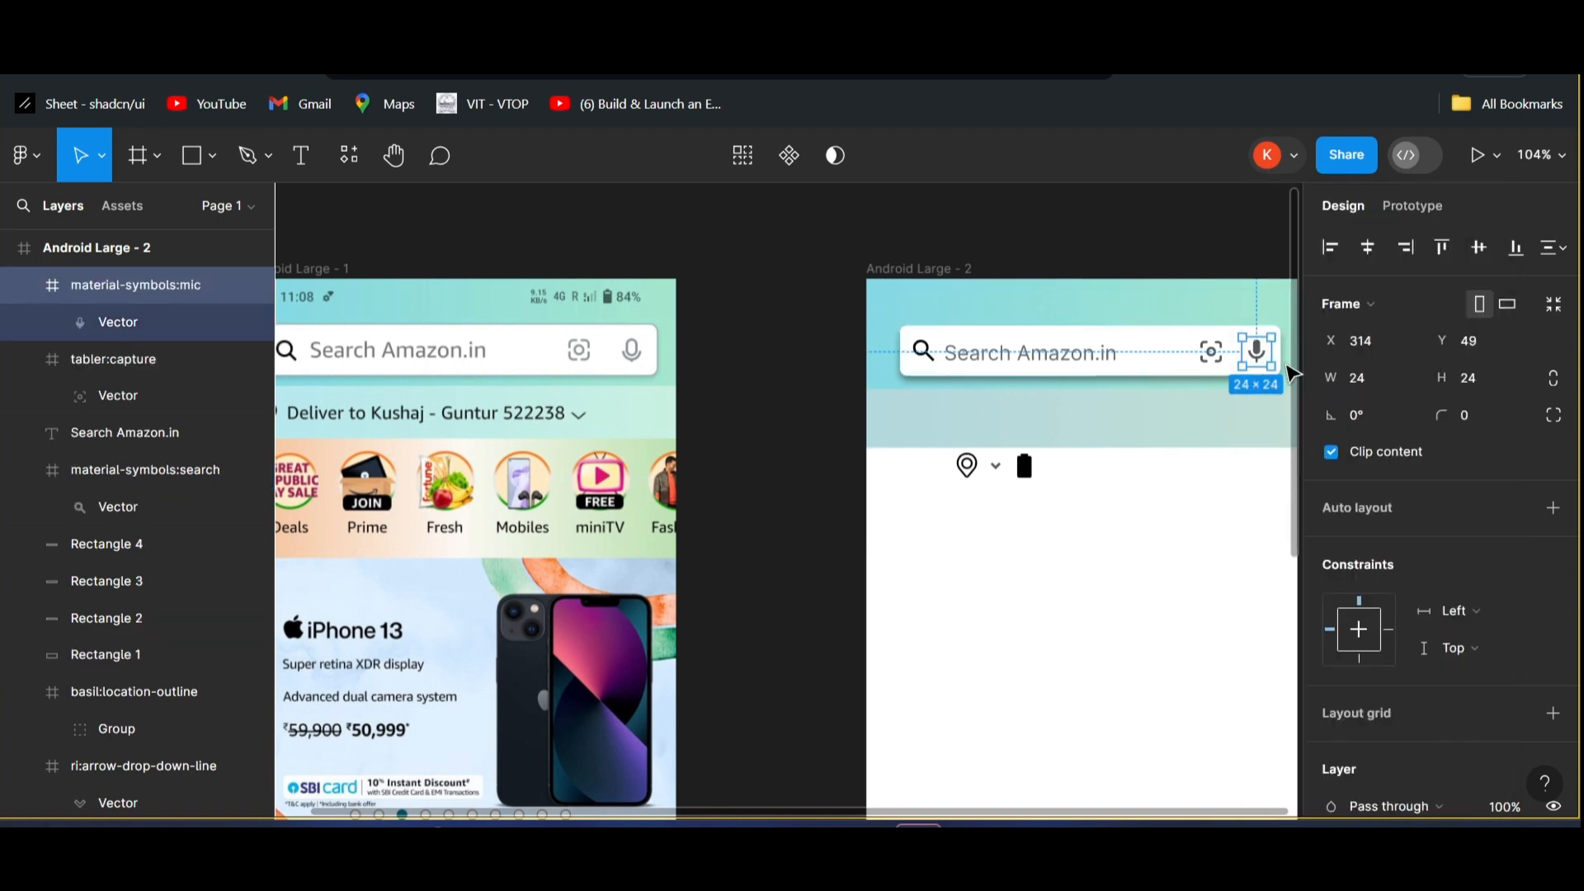
- Place the mdi:battery icon above the search bar near the frame's upper-right corner, about X 307, Y 4, and bring it to the front
click(1025, 466)
scroll(782, 460, down, 3)
scroll(782, 460, right, 3)
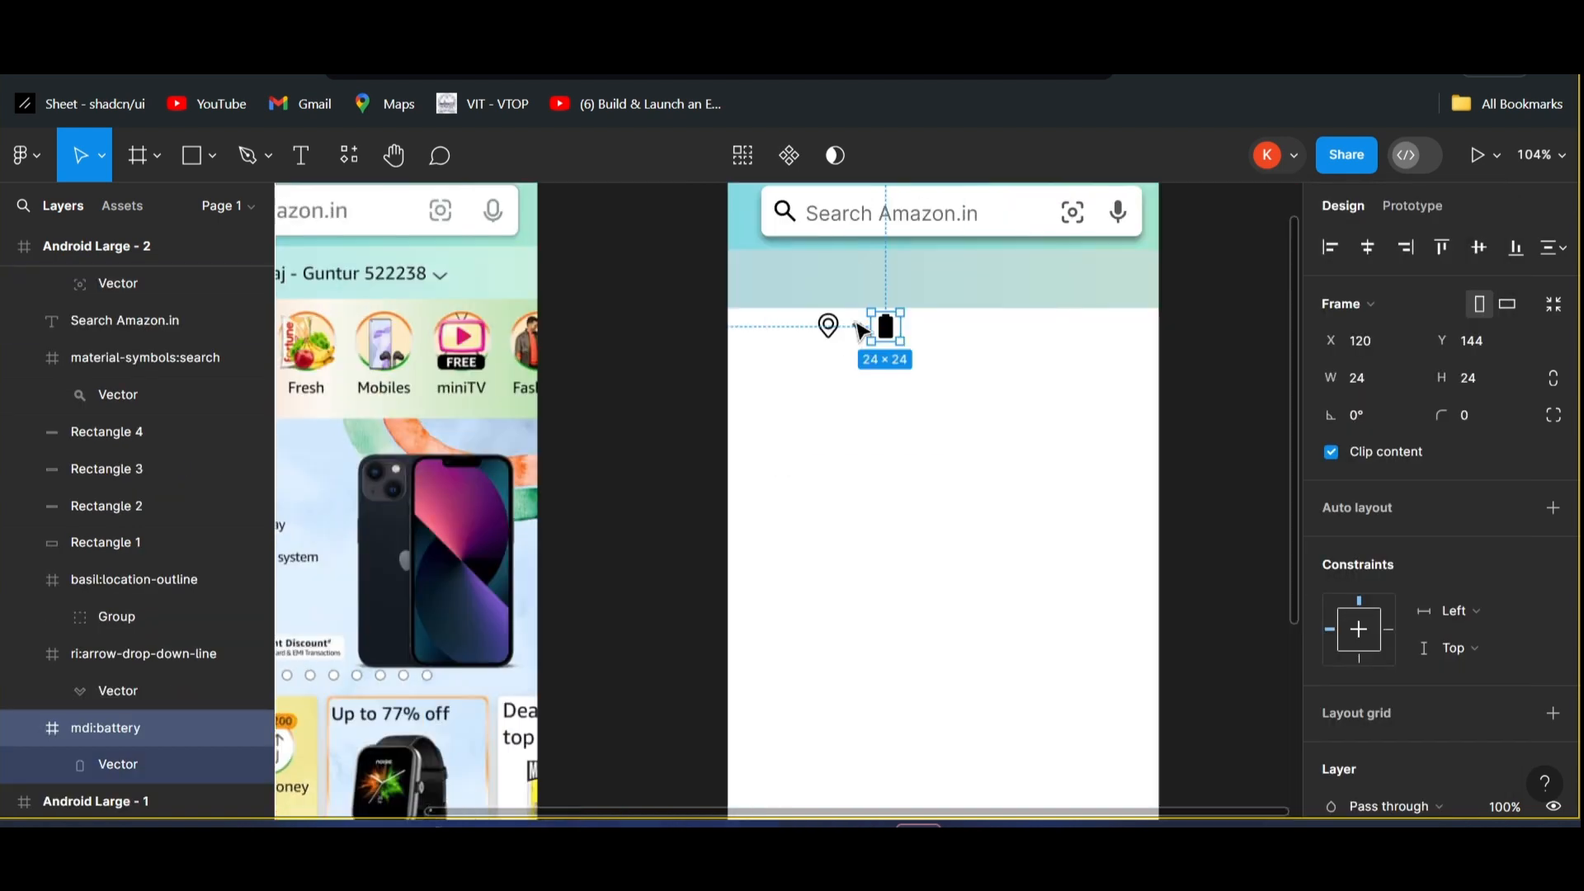
scroll(923, 346, up, 3)
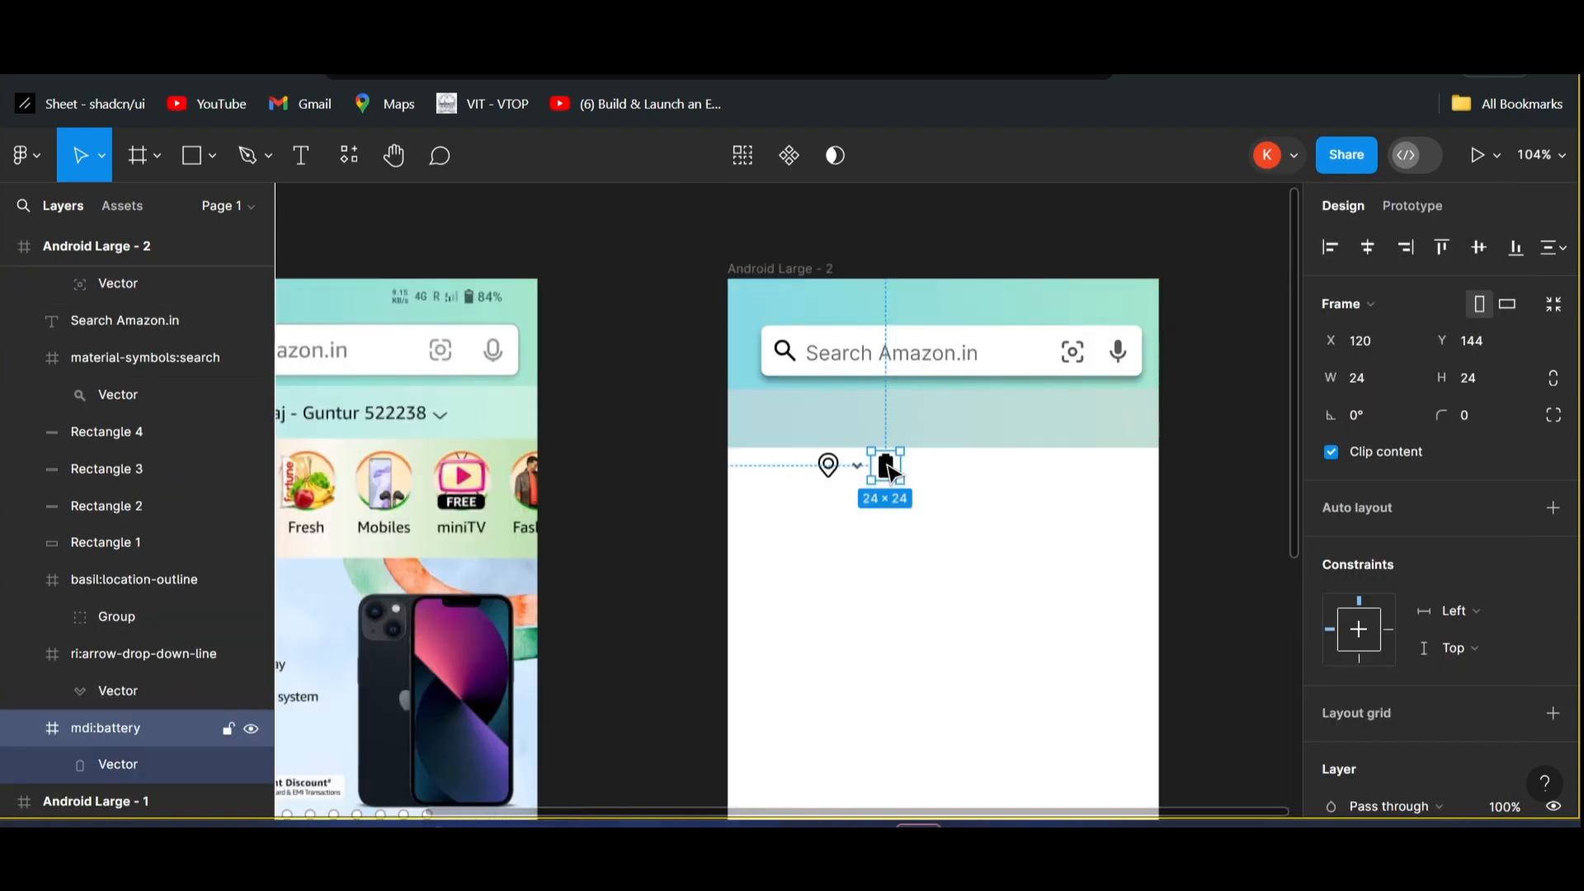
key(Up)
key(Up)
key(Up)
drag(885, 463, 1122, 310)
right_click(1109, 312)
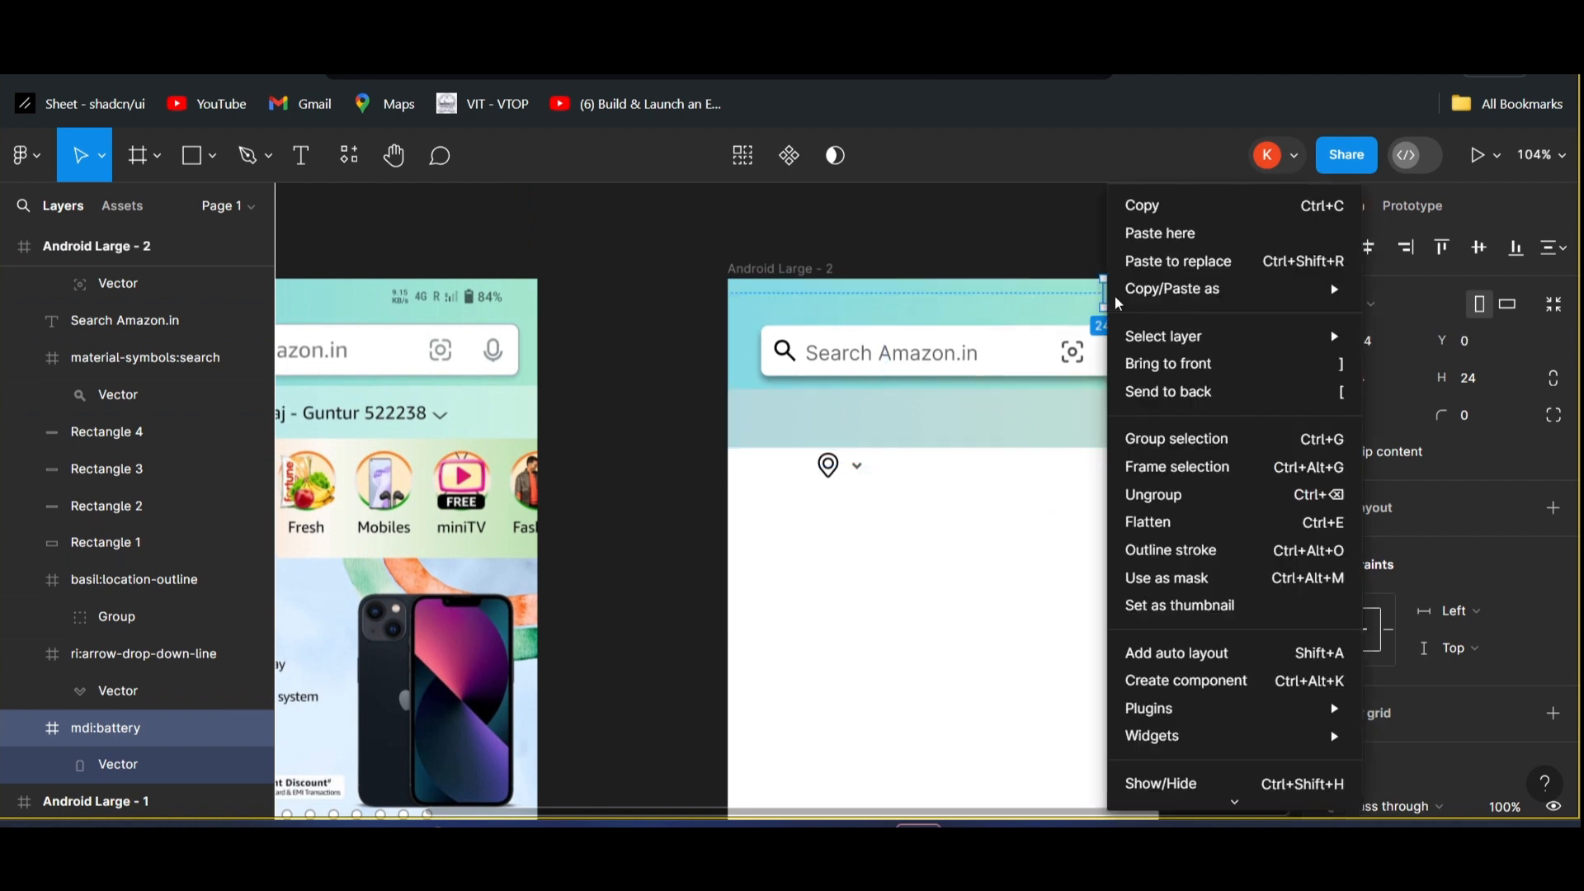
click(1183, 369)
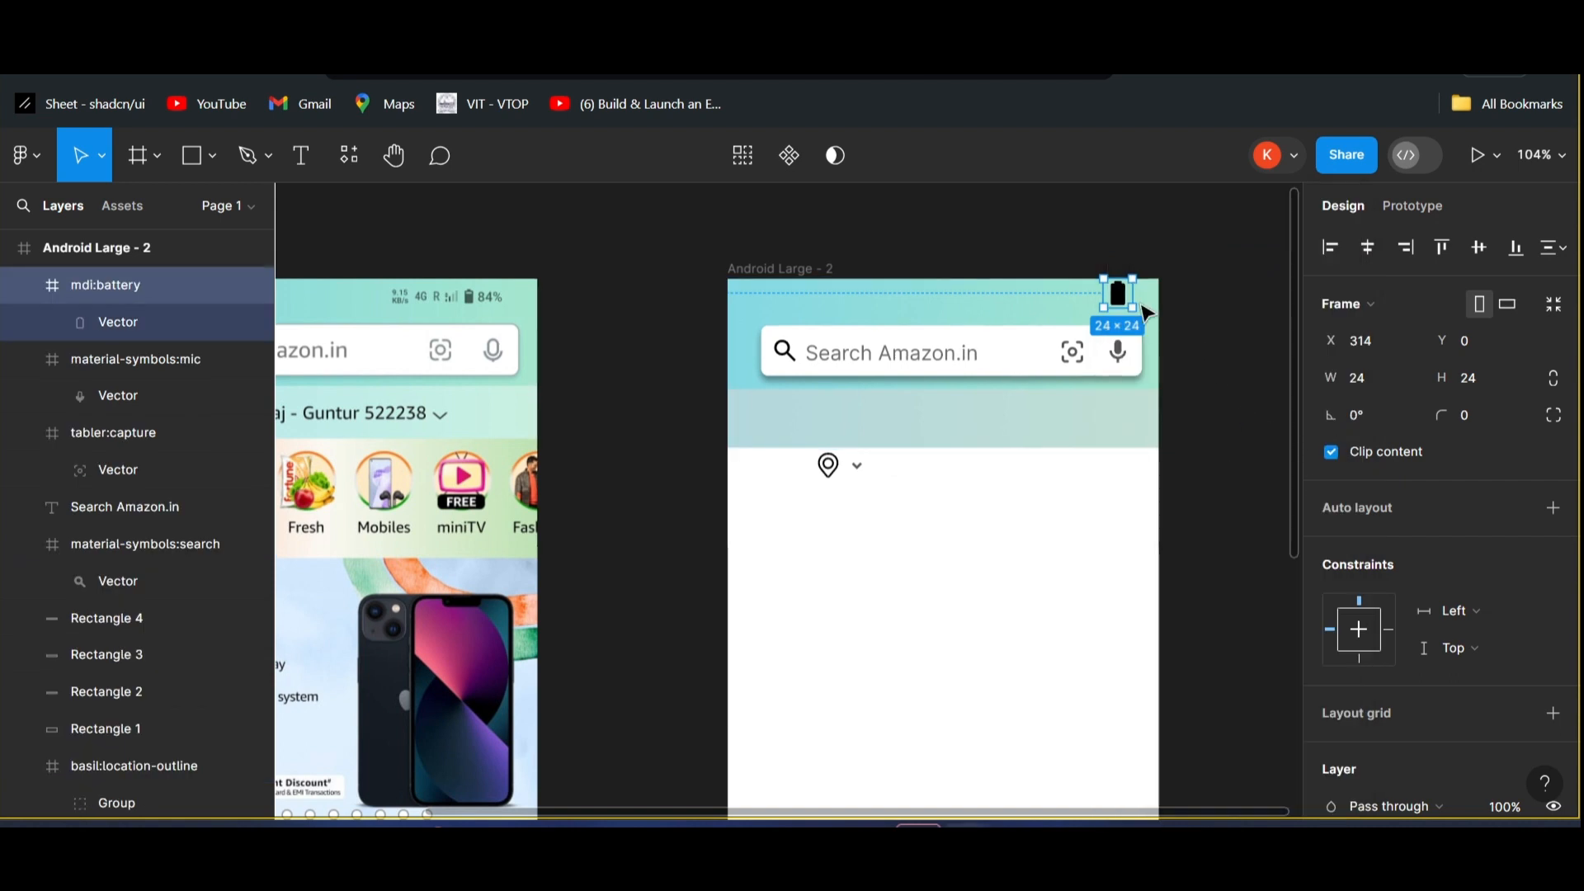
drag(1112, 299, 1106, 302)
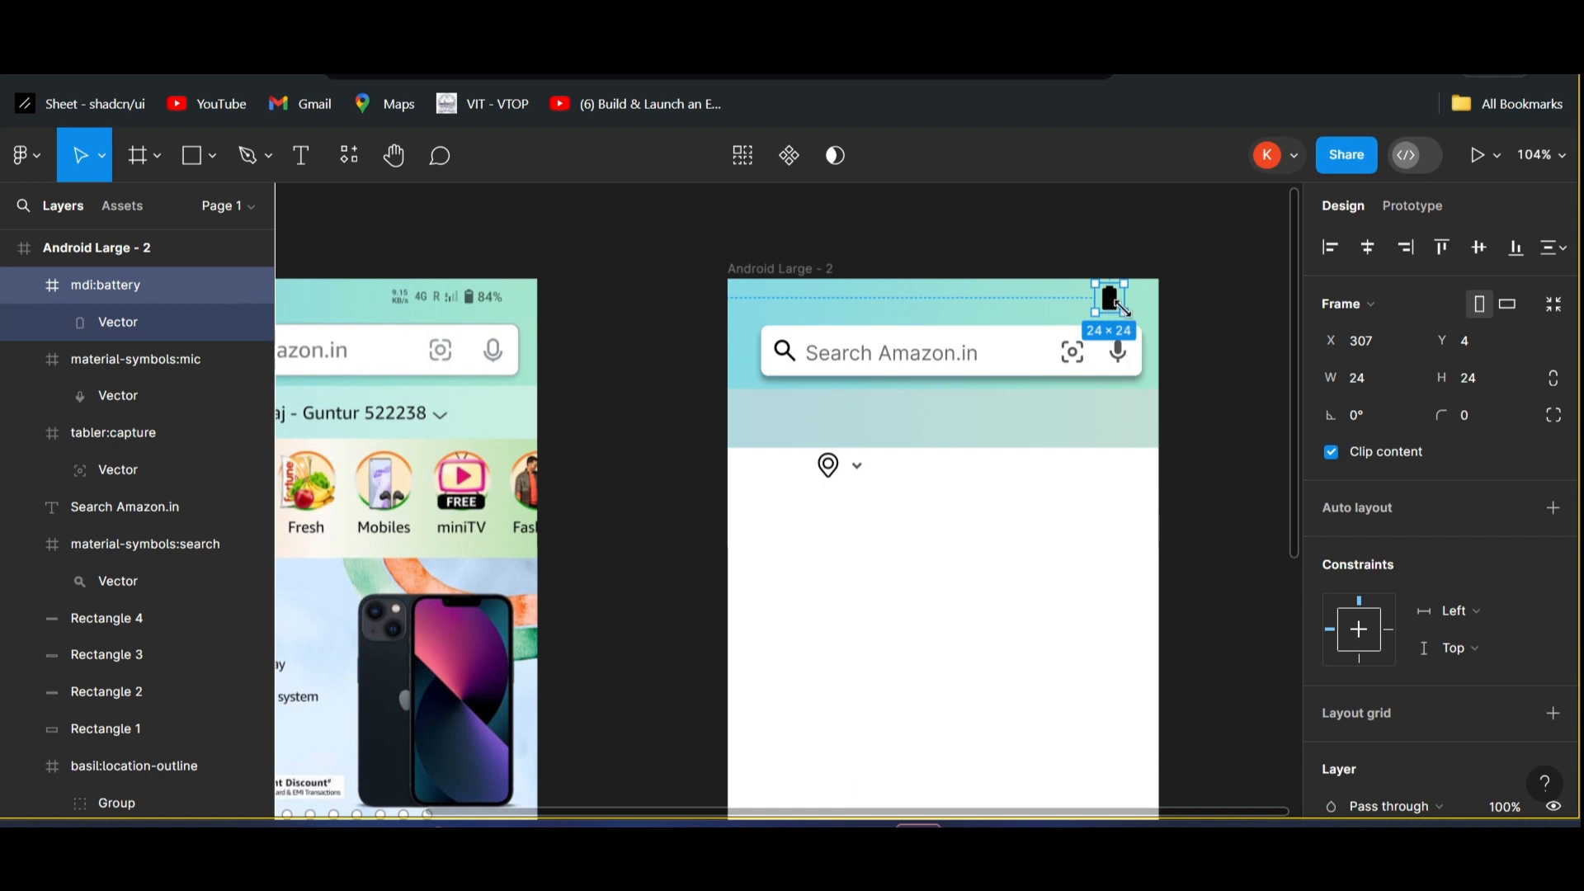
- Shrink the battery icon to about 14 × 13
drag(1121, 311, 1117, 306)
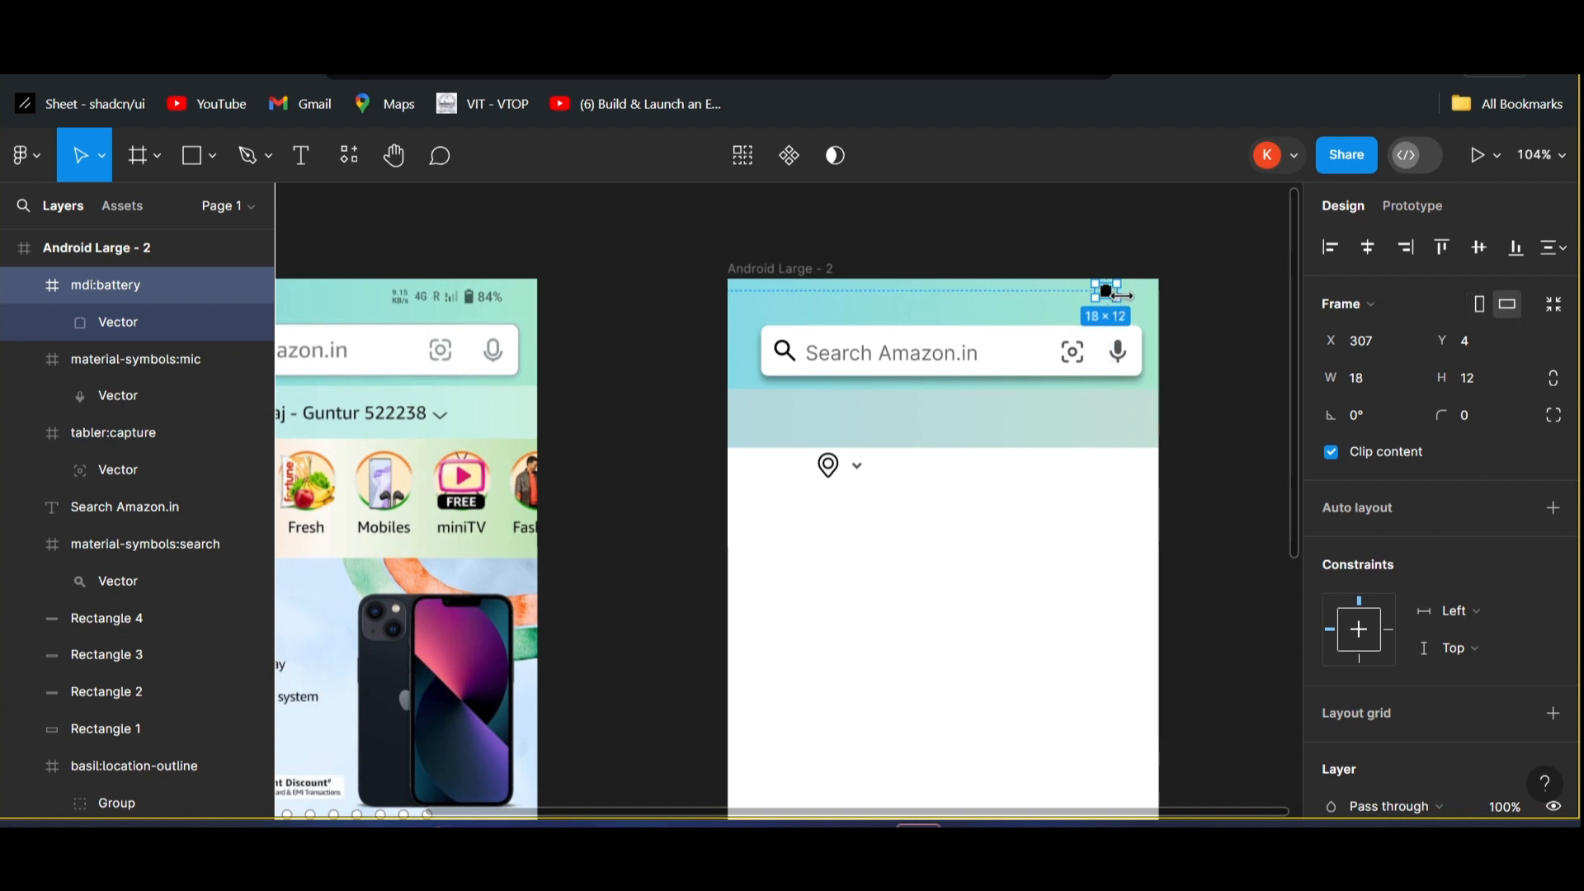
scroll(1145, 297, up, 2)
scroll(1130, 295, up, 4)
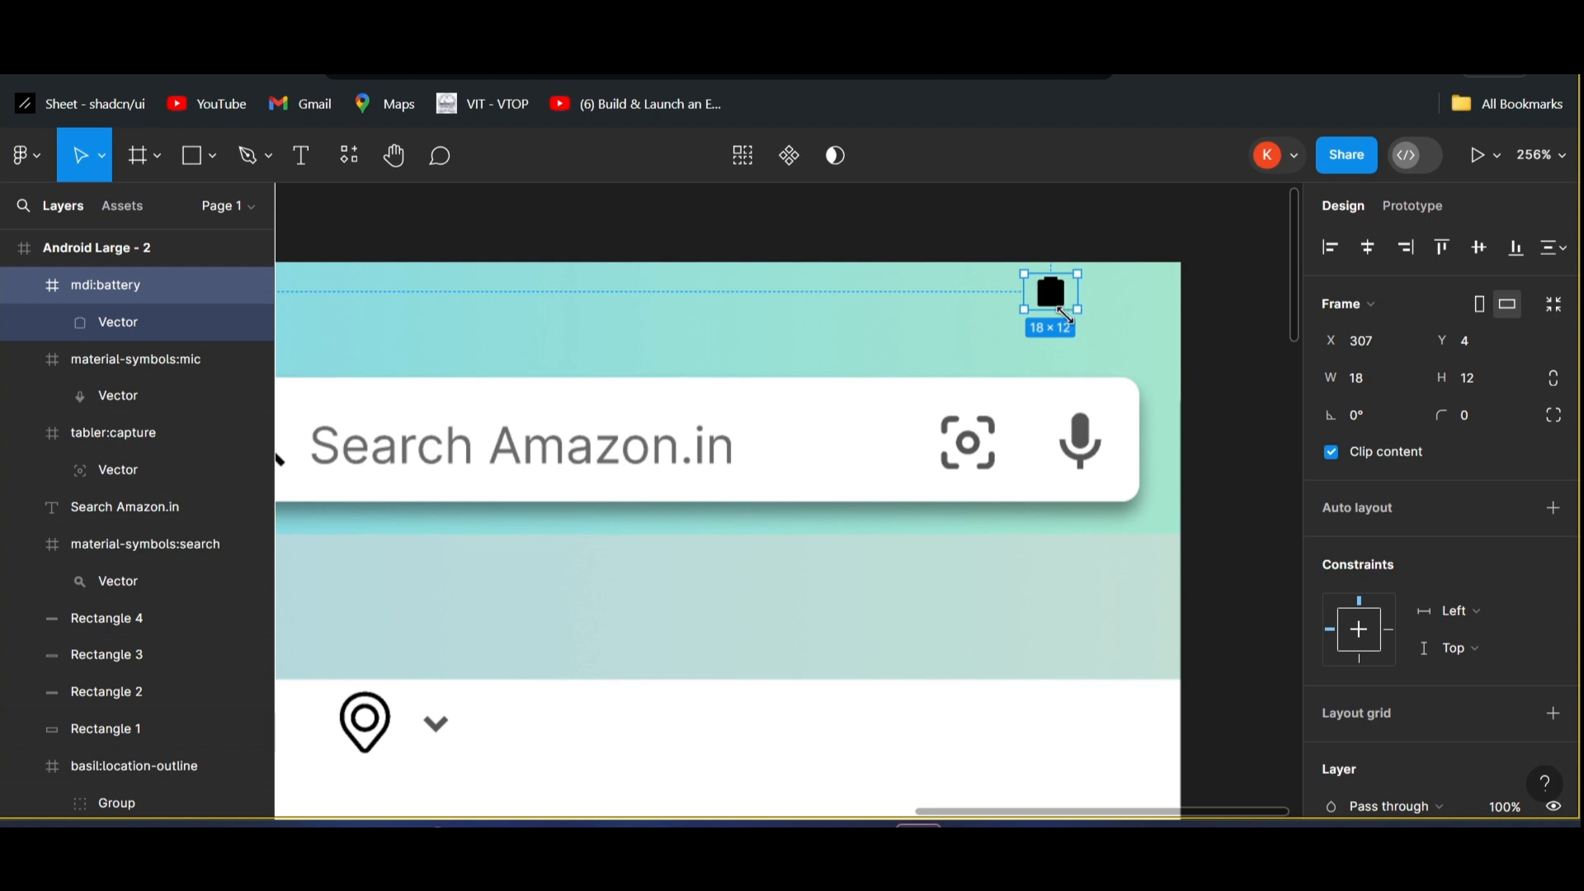
drag(1064, 314, 1052, 318)
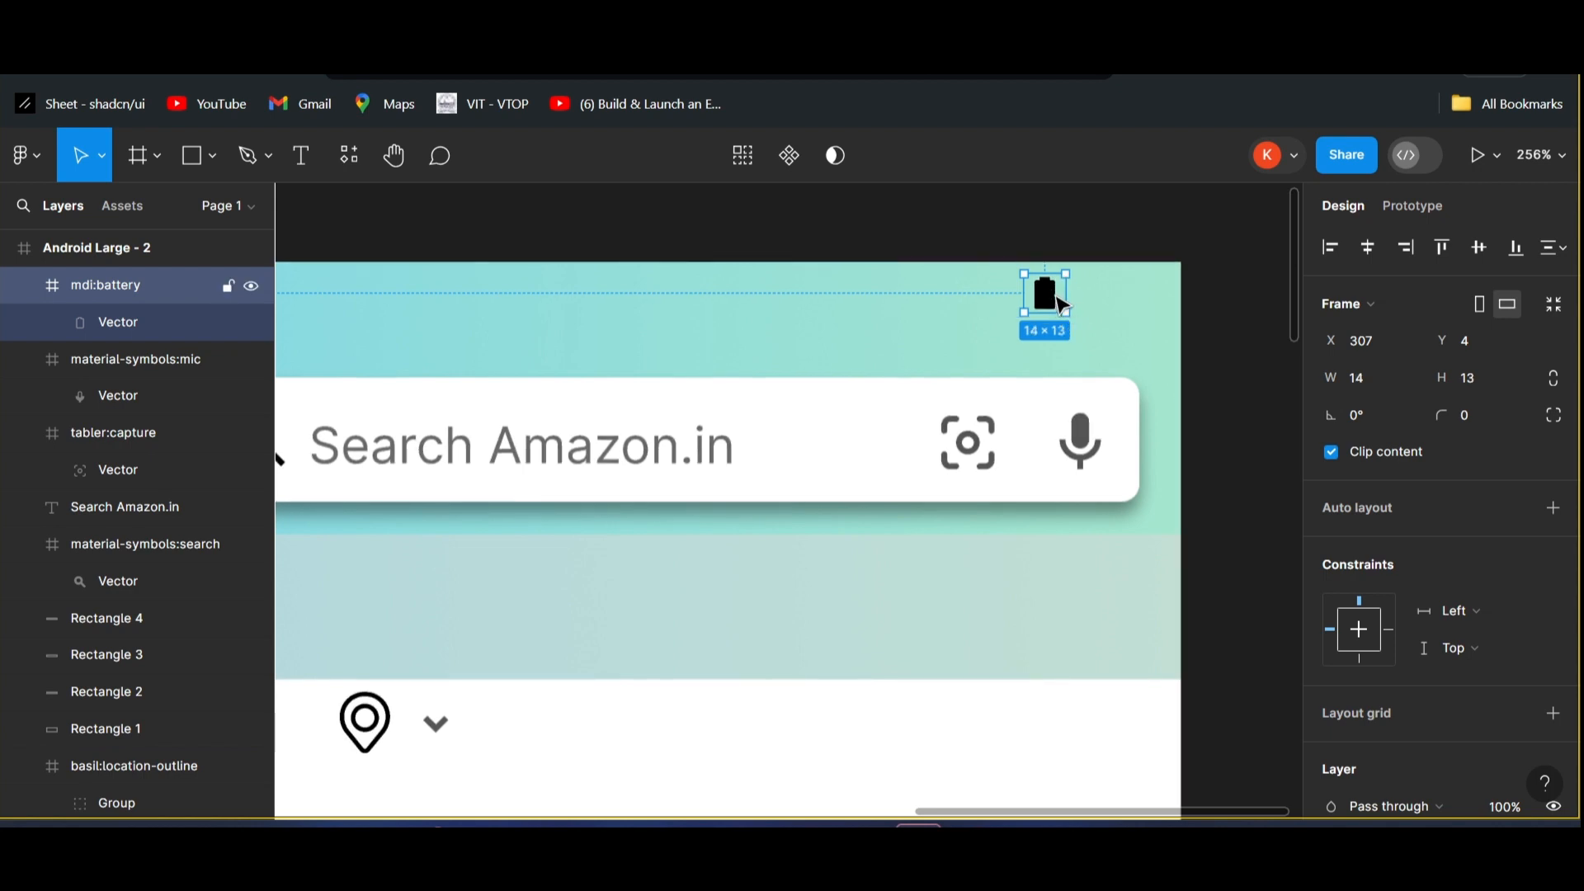
- Move the battery icon to about X 312, Y 7, matching its place in the reference status bar
key(Right)
key(Right)
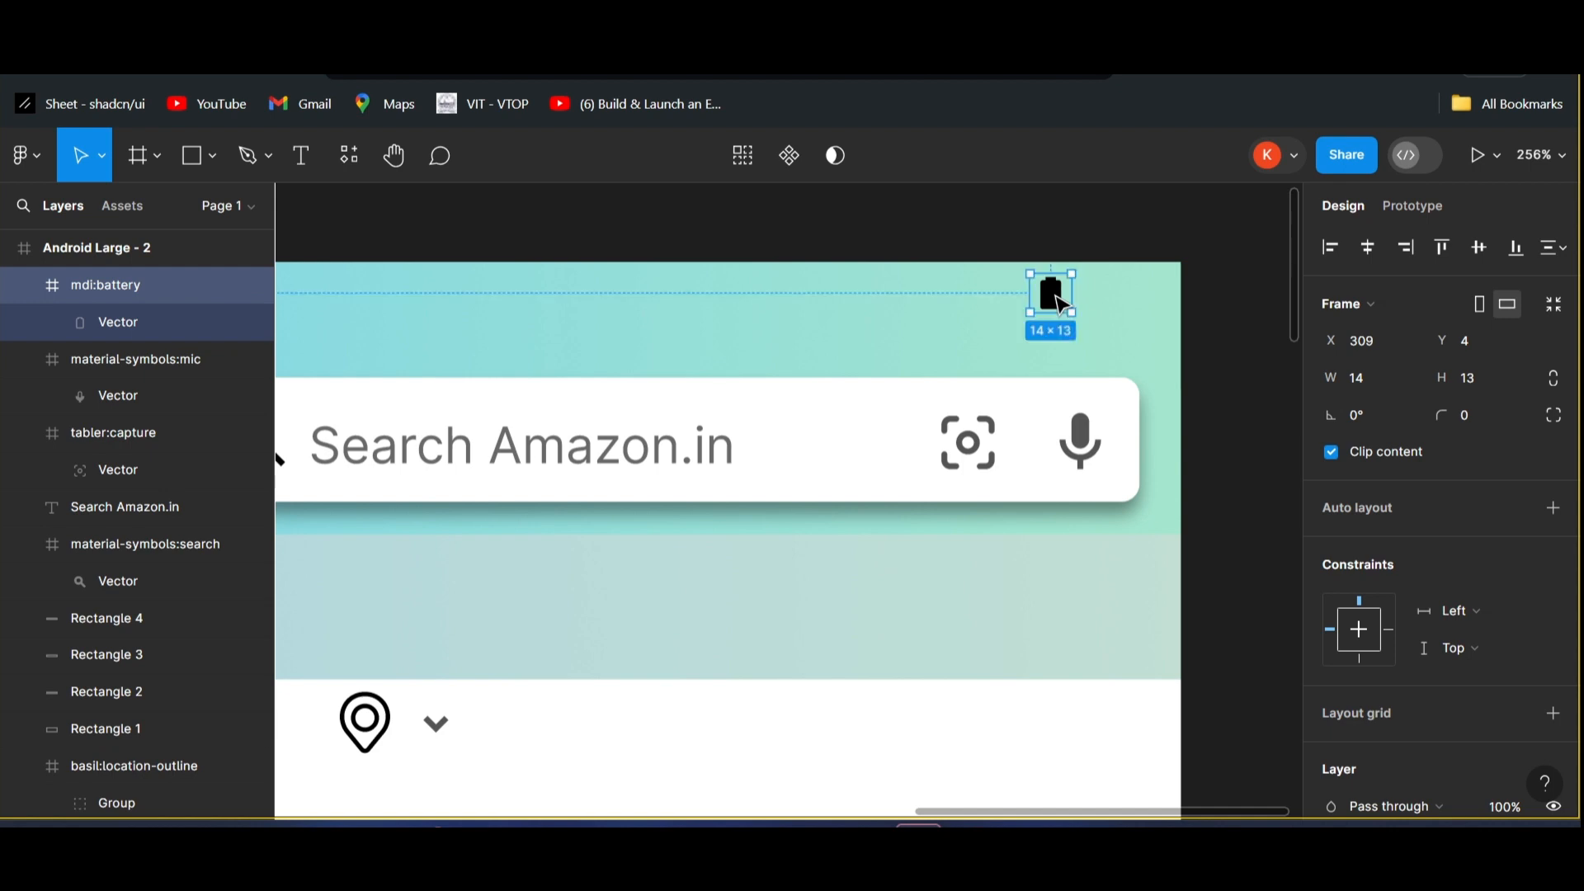
scroll(1062, 305, down, 2)
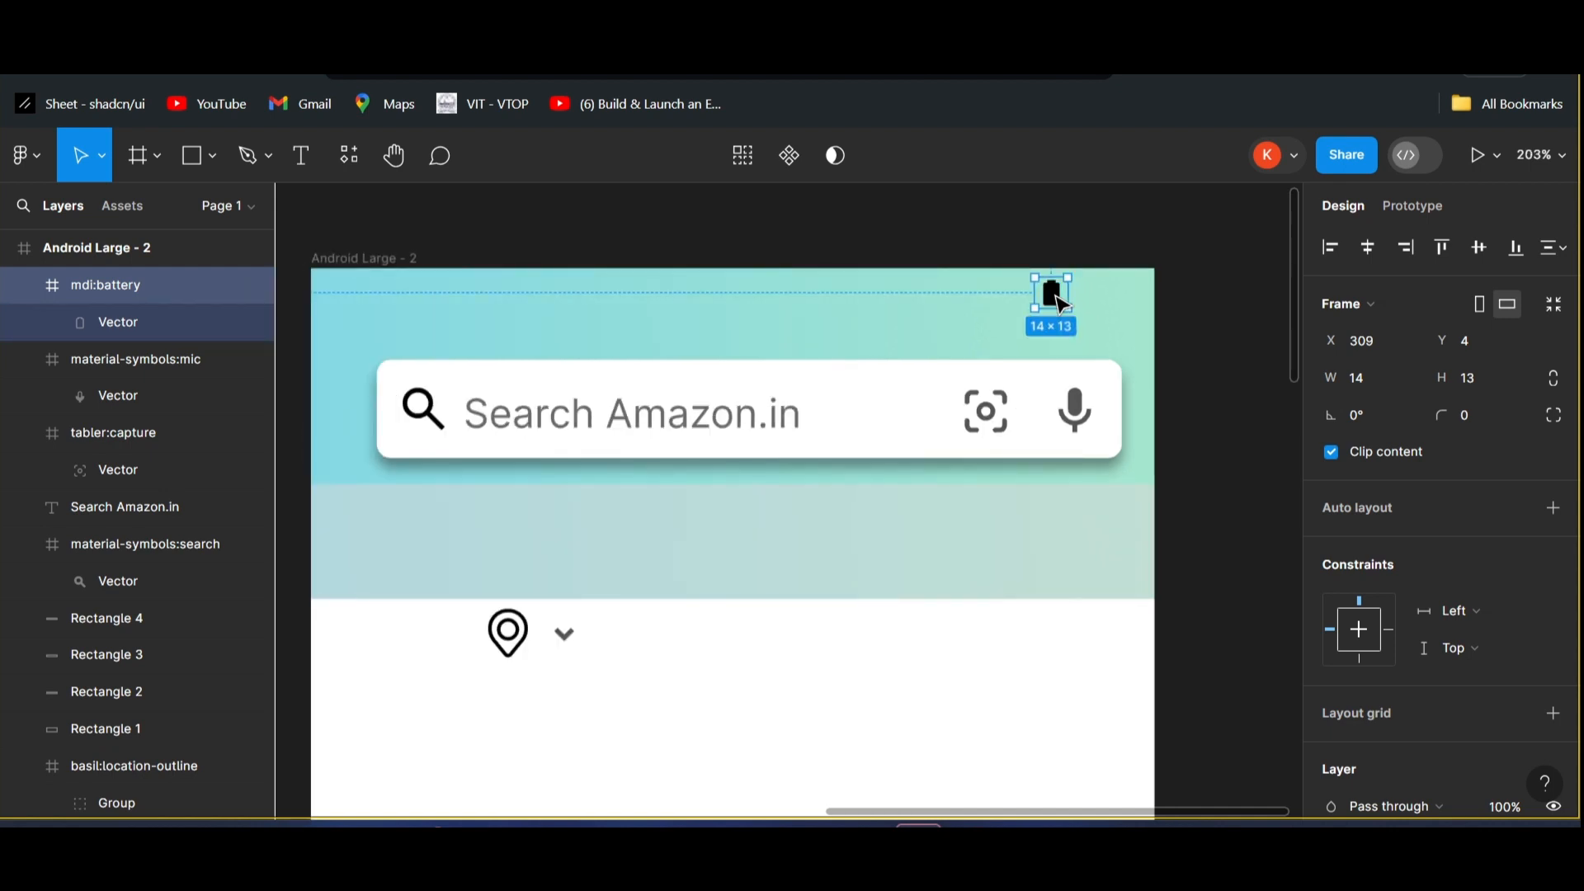
scroll(1062, 305, down, 2)
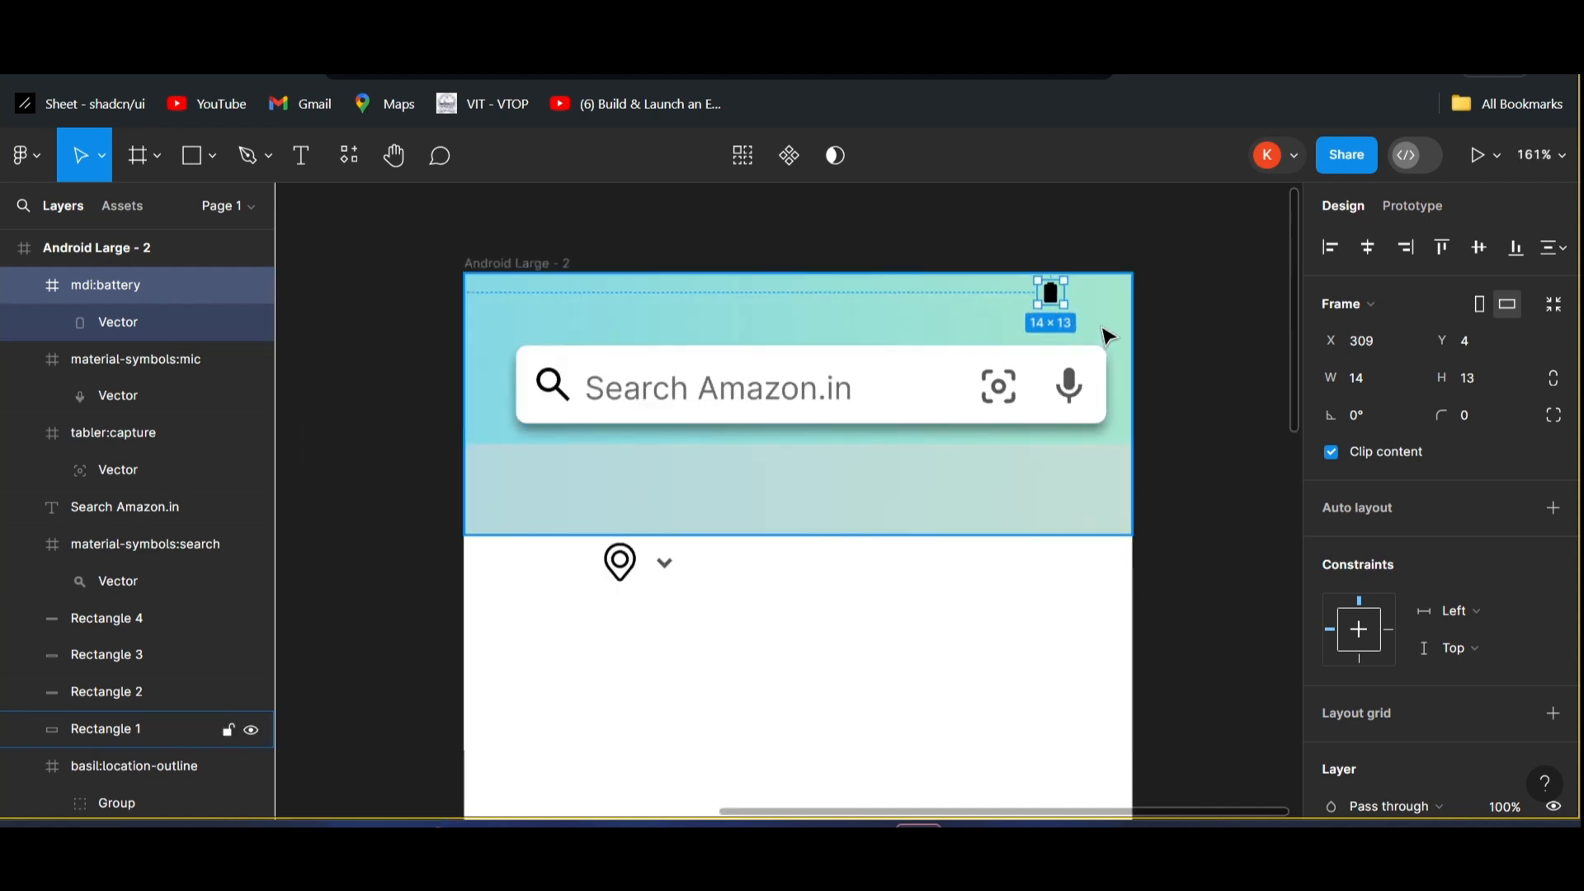
scroll(1108, 336, down, 2)
scroll(1023, 386, left, 3)
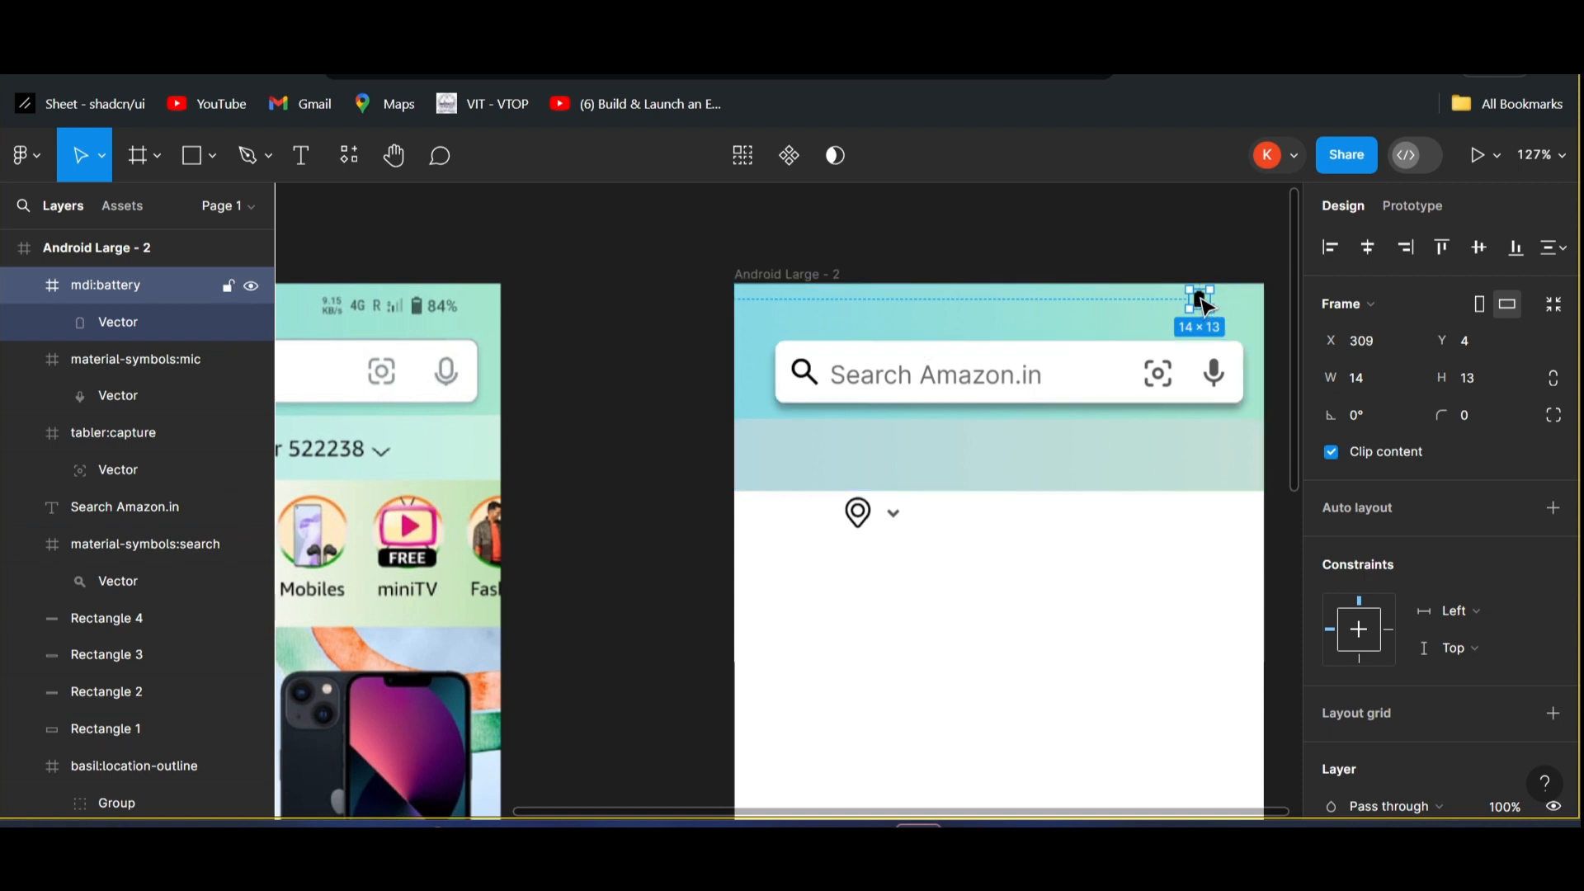
drag(1209, 312, 1212, 316)
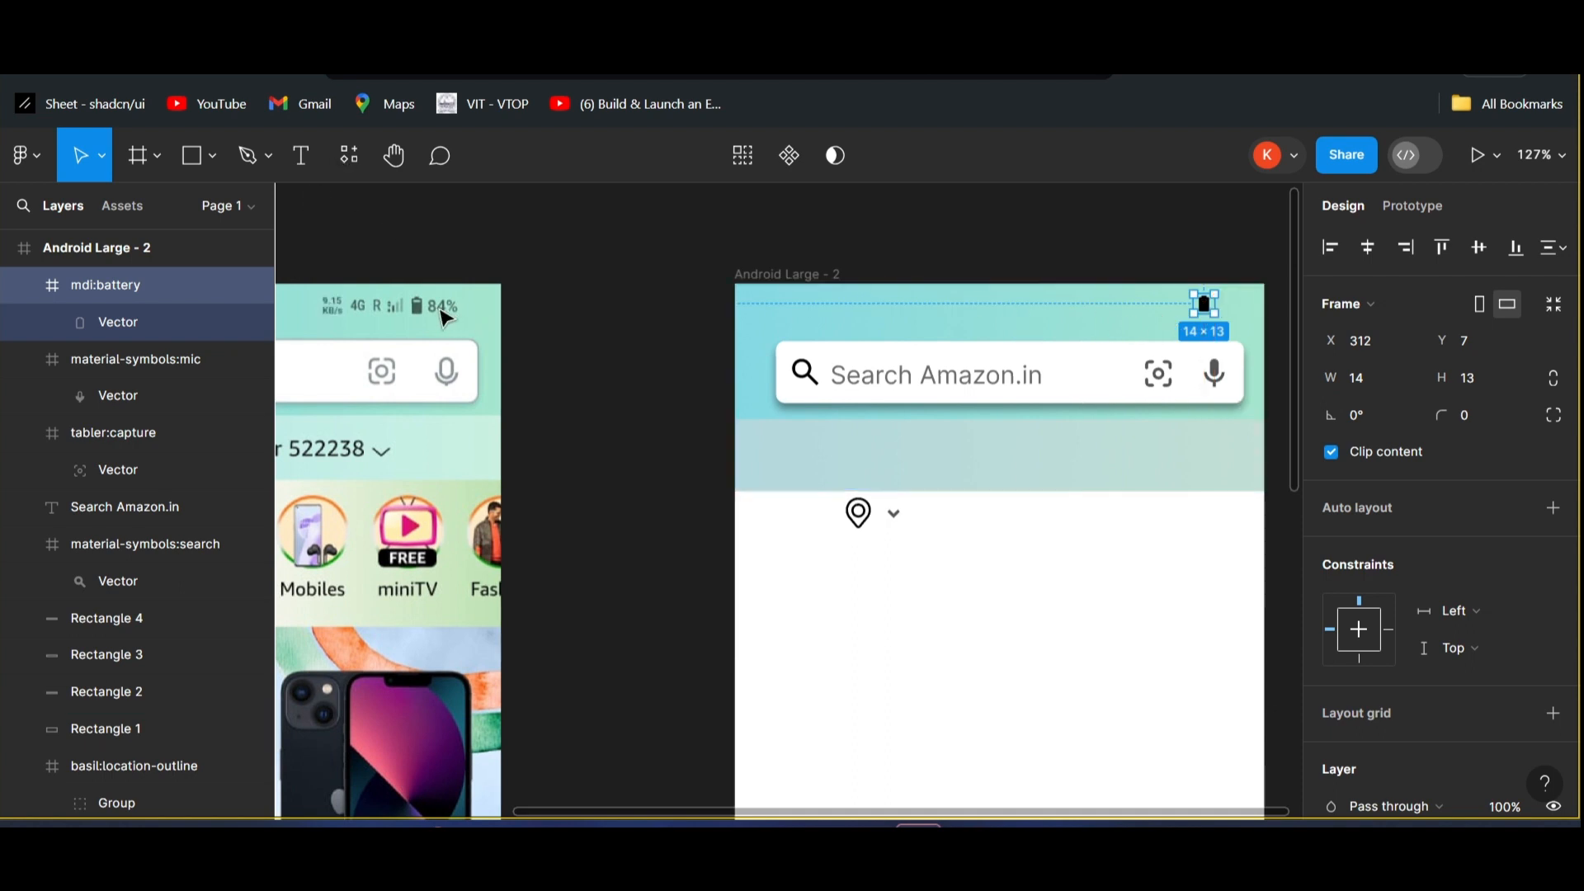
- Add the text "84%" in the status bar area above the search bar of Android Large - 2
click(302, 157)
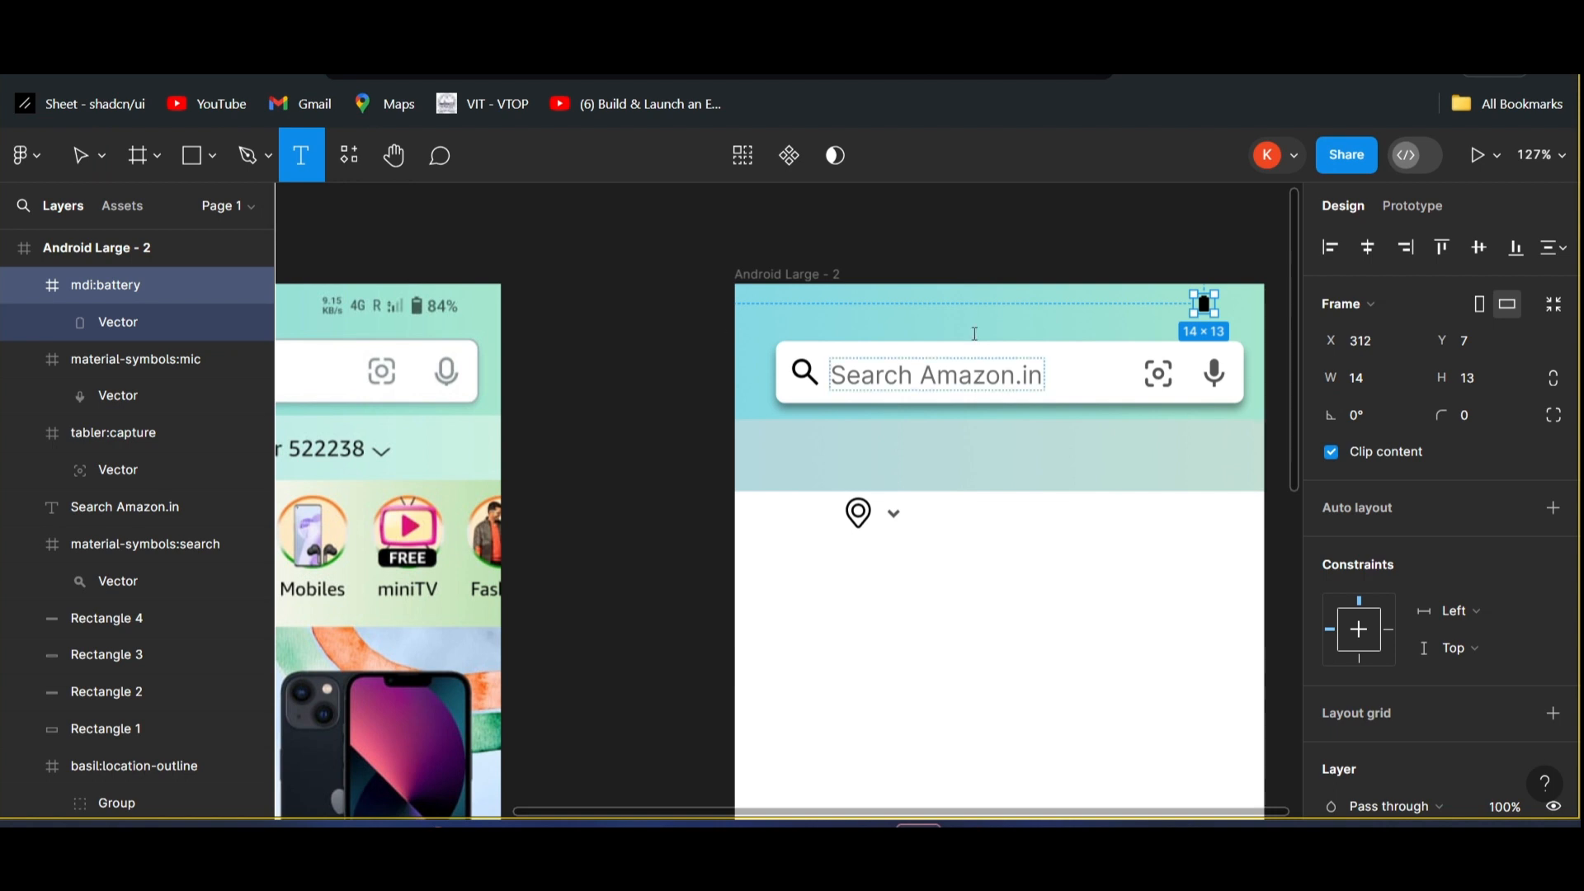
click(984, 303)
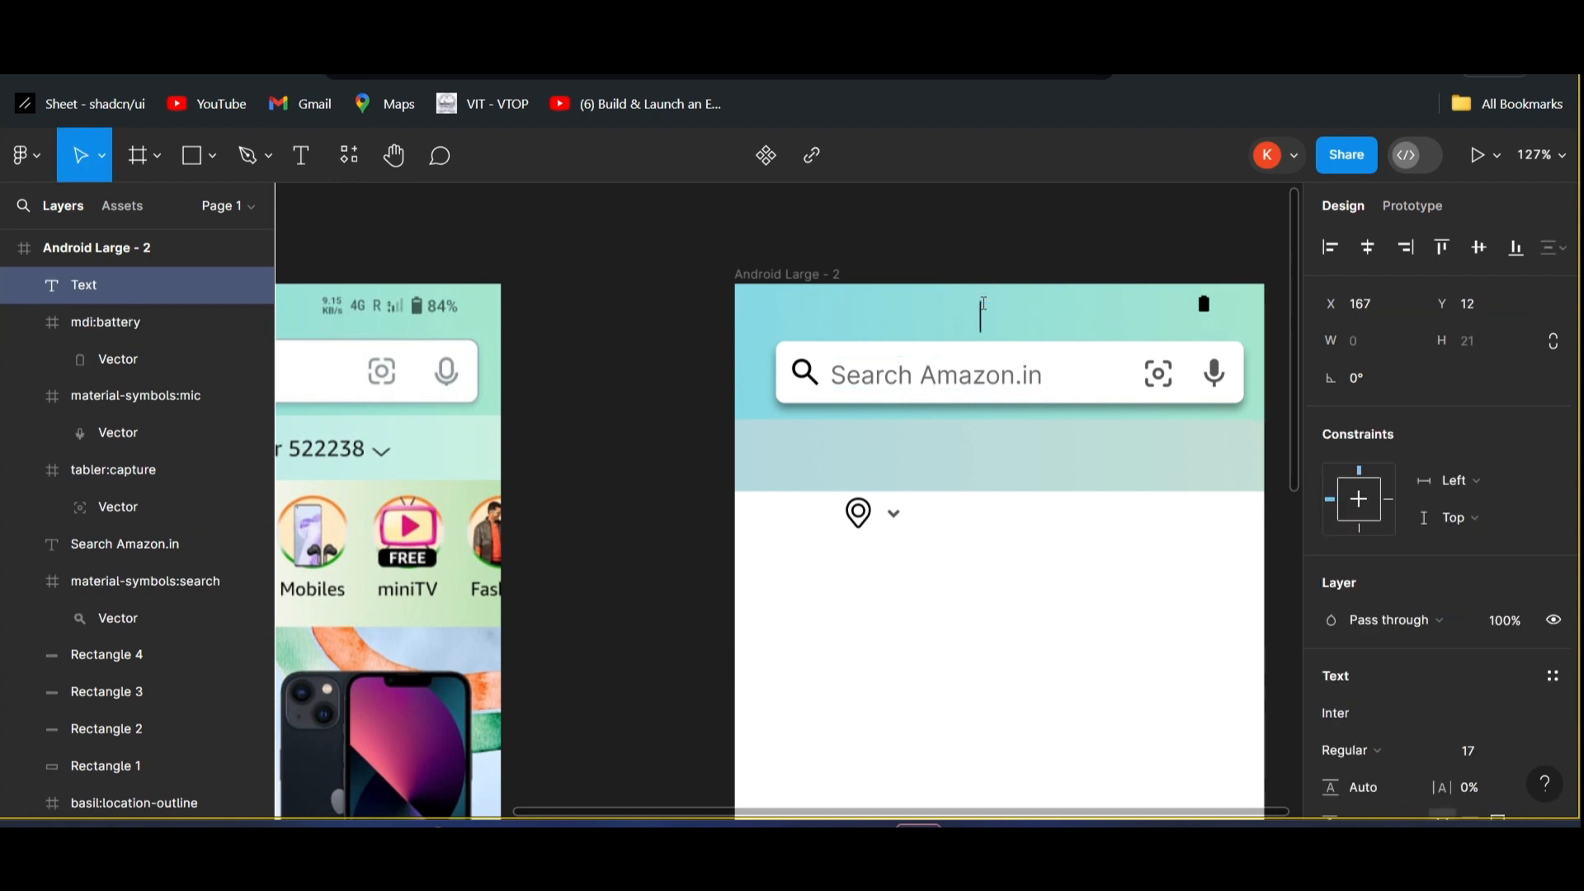
text(84%)
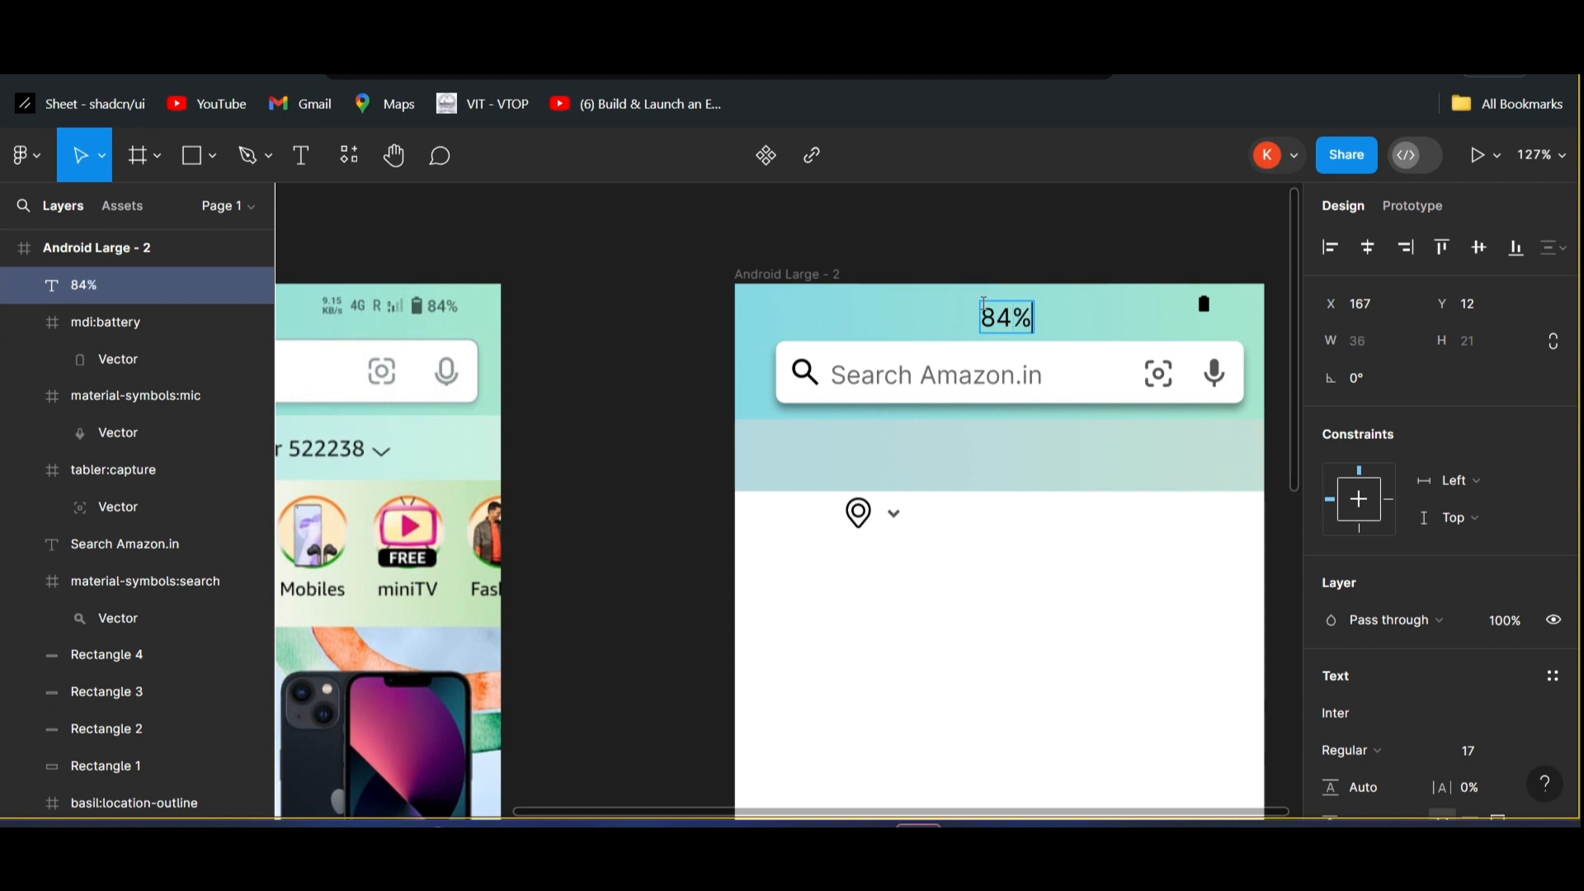
key(Escape)
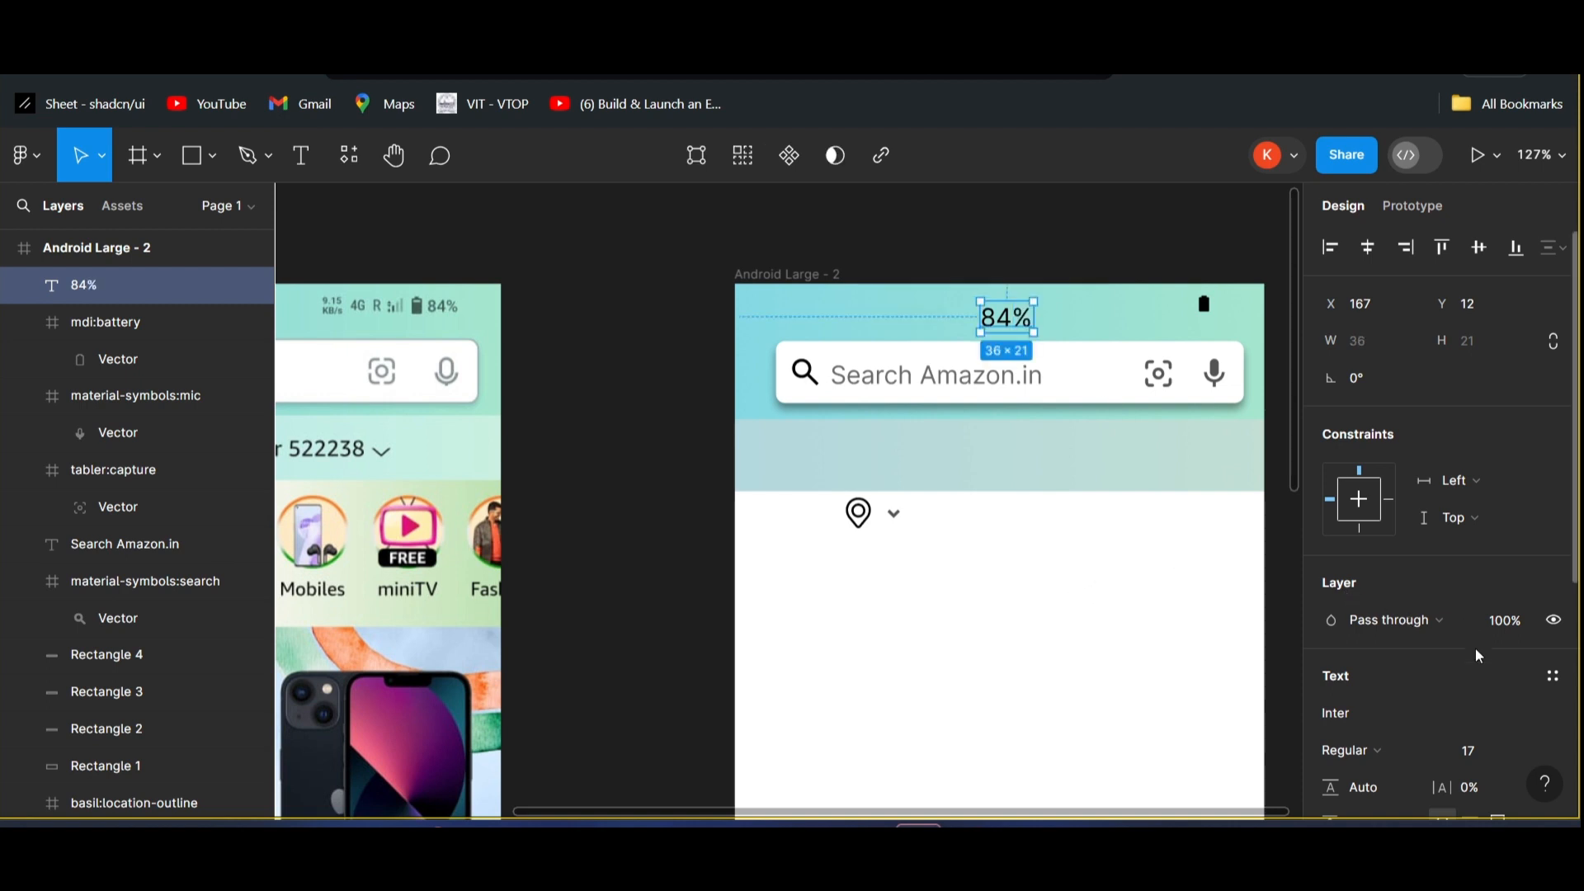
- Set the "84%" text to font size 10 and place it just right of the battery icon, about X 327, Y 8
click(1485, 751)
key(Return)
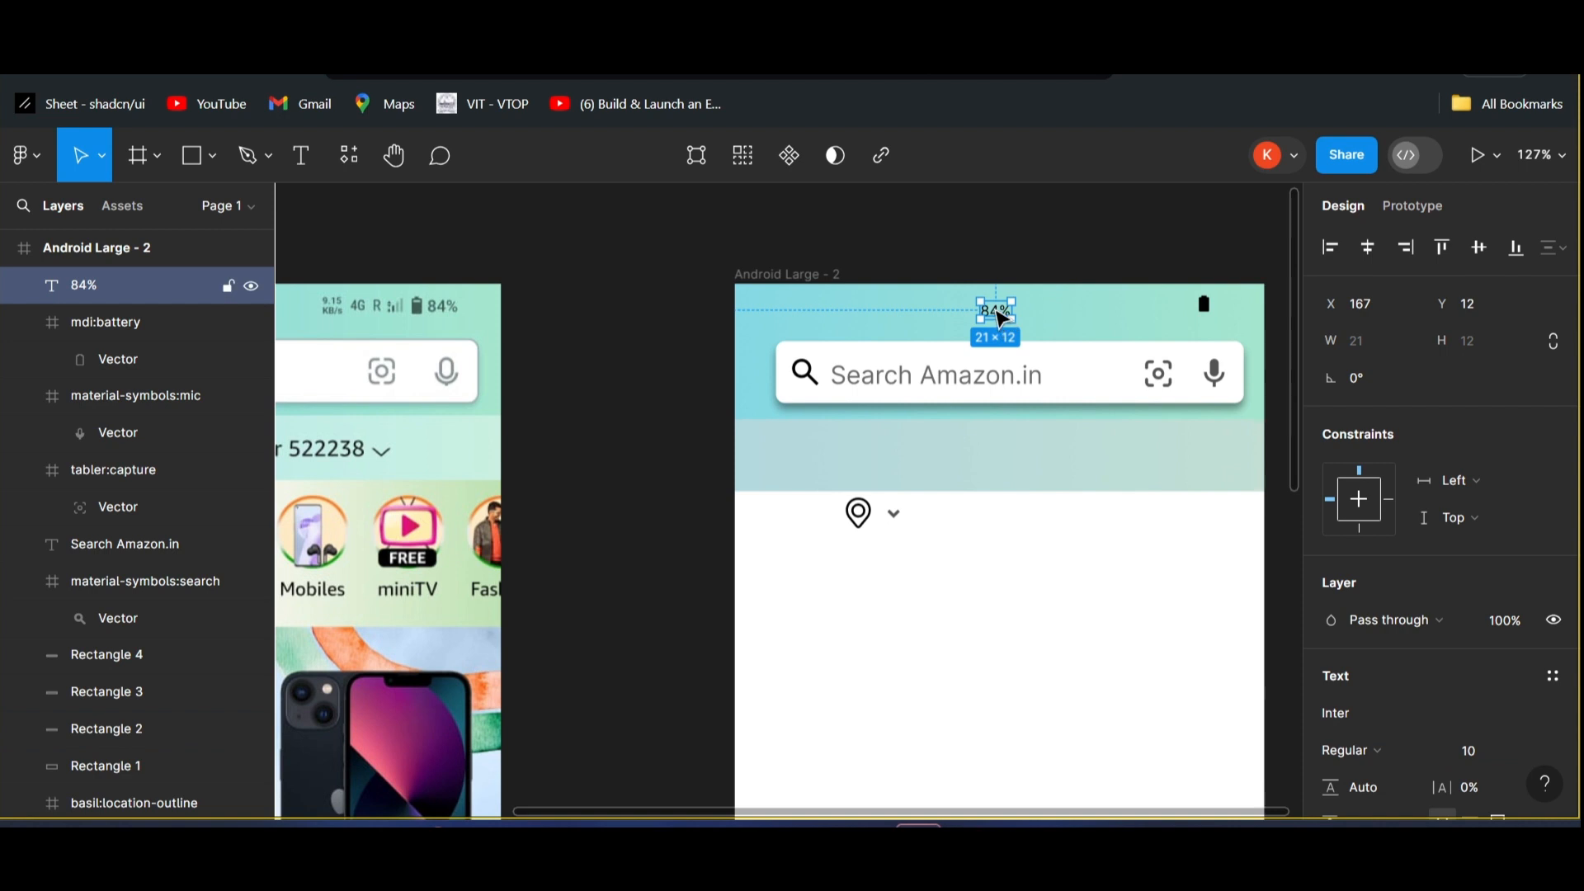
drag(999, 317, 1236, 308)
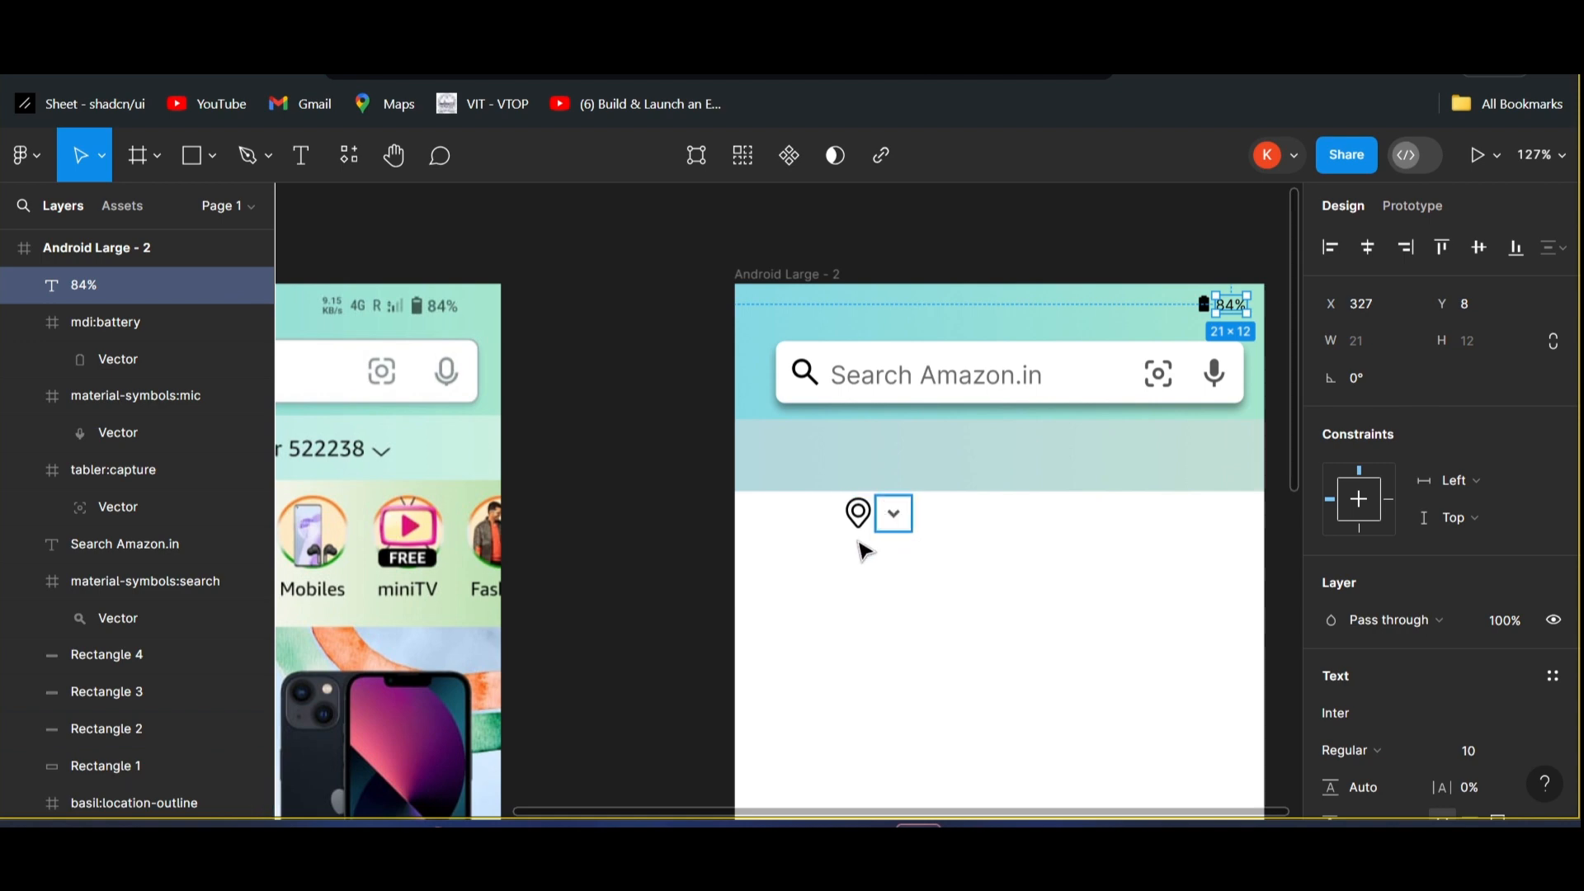
- Add the text "11:08" in the status bar of Android Large - 2 and place it at about X 26, Y 7
scroll(937, 535, left, 4)
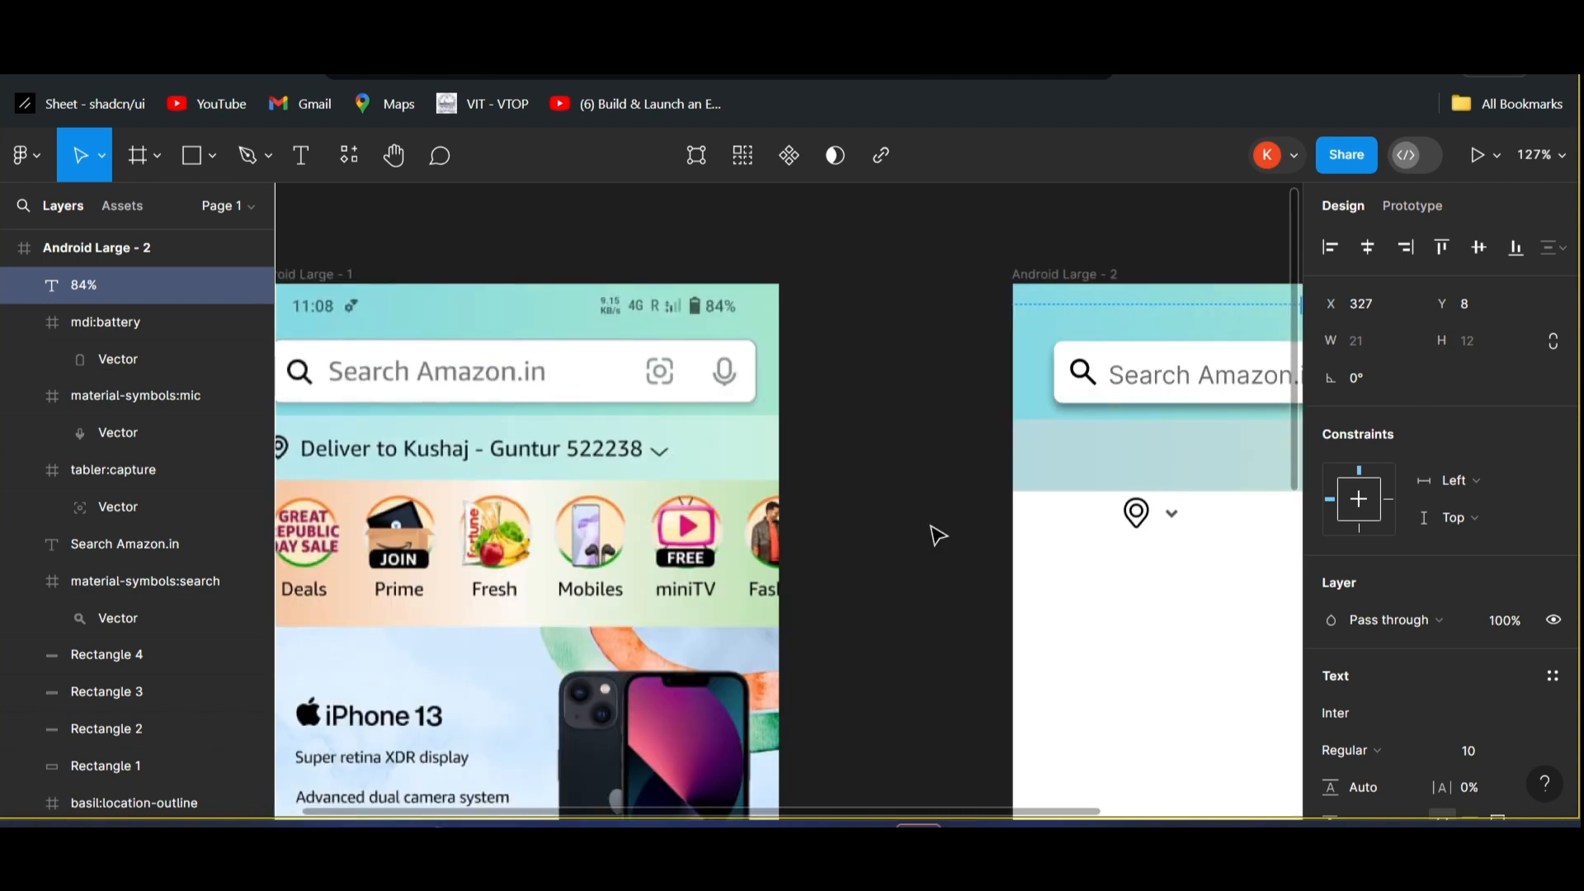
scroll(937, 535, right, 4)
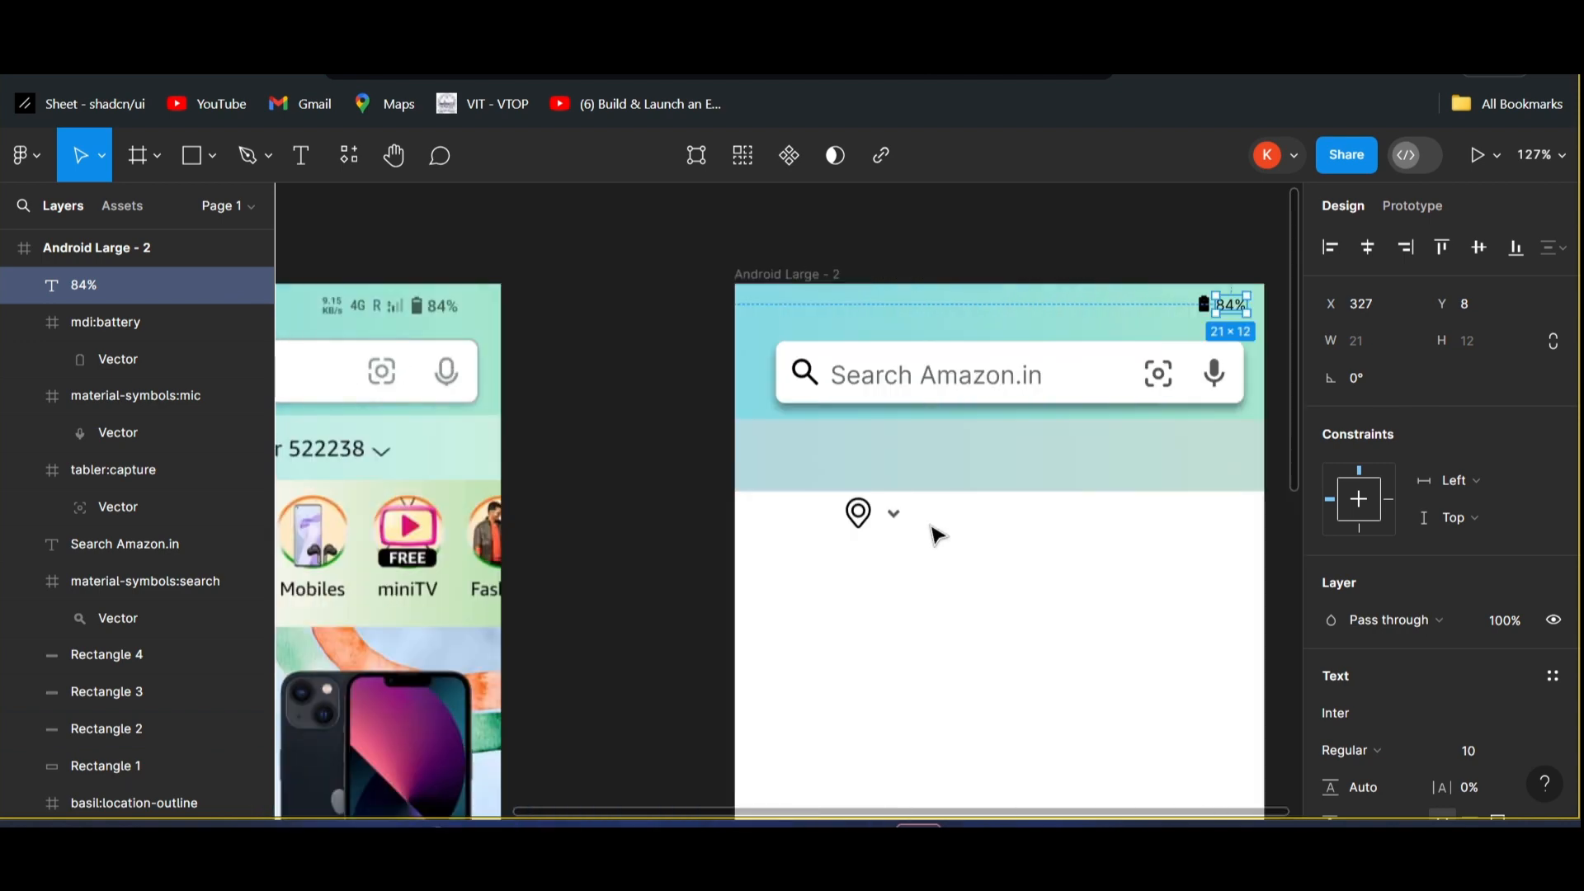
scroll(938, 535, left, 4)
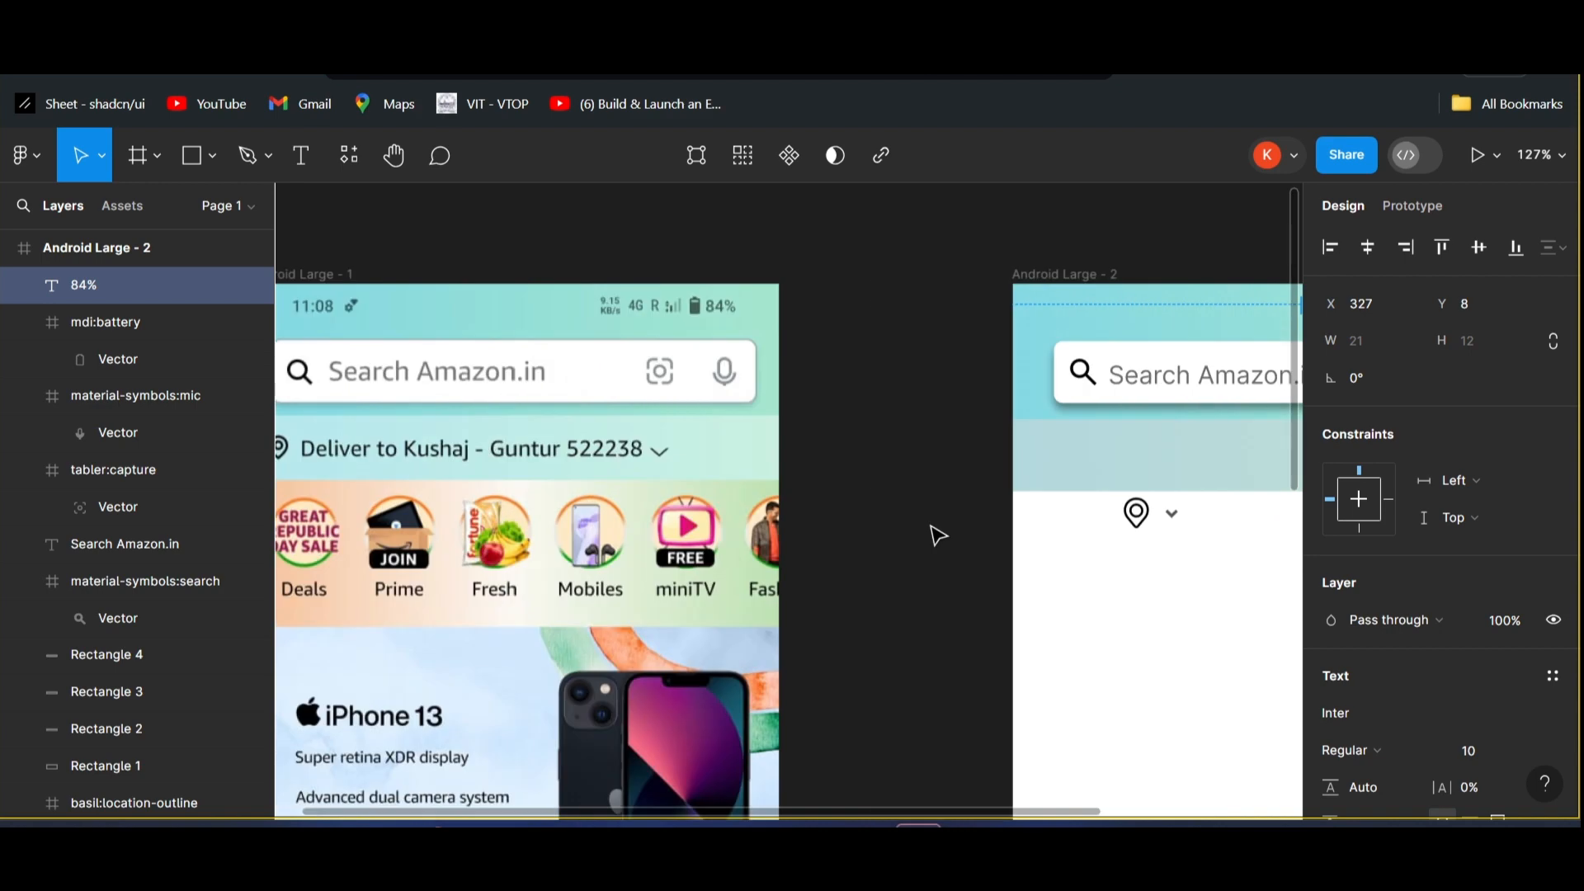
click(299, 161)
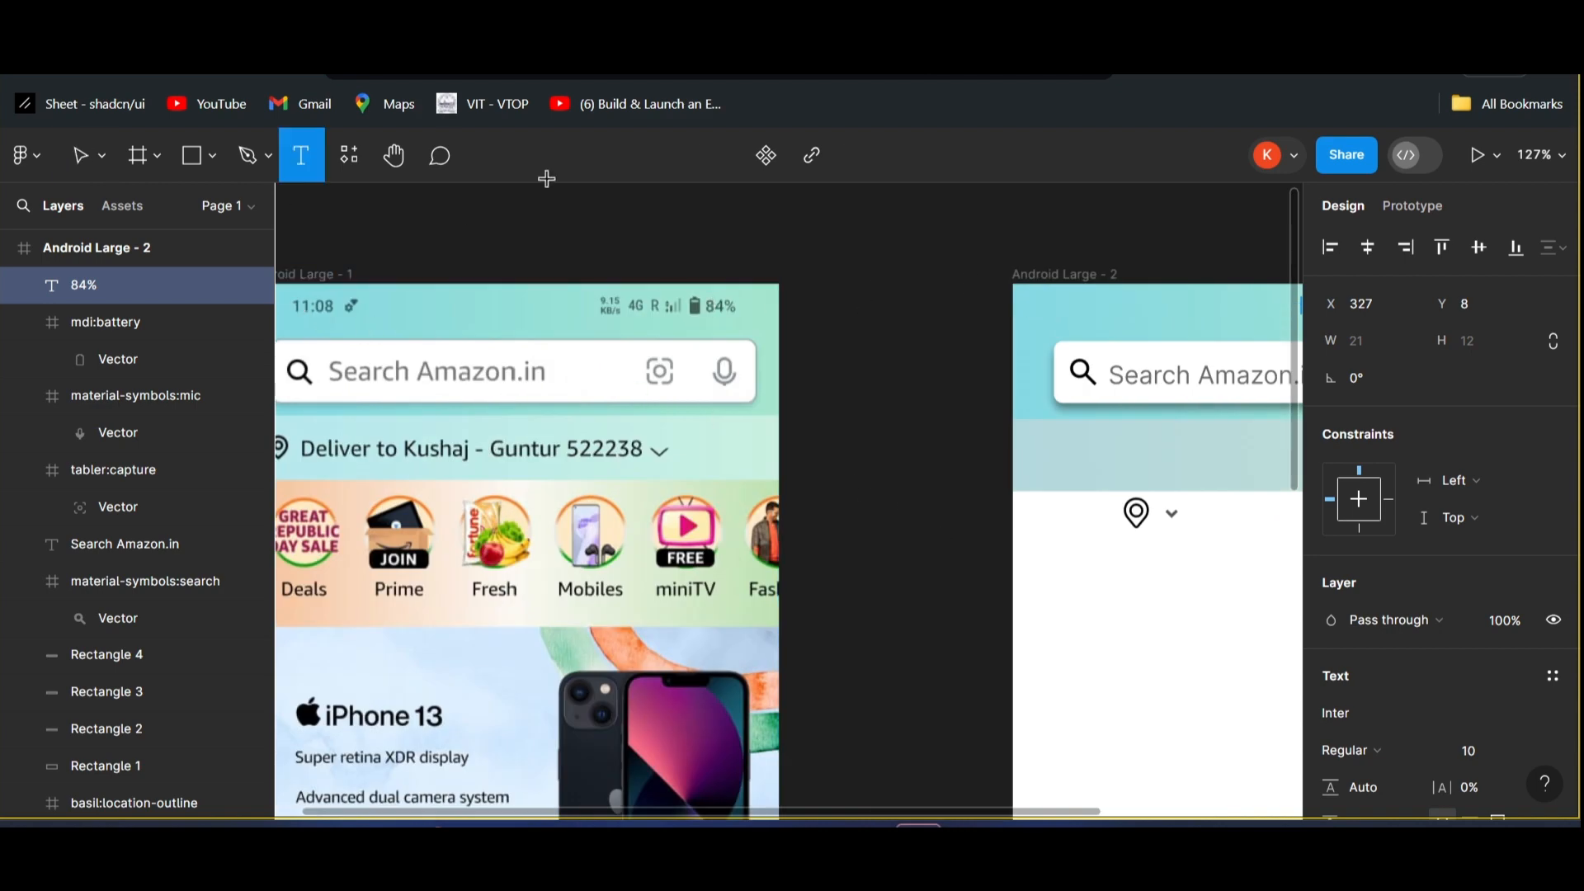
click(1058, 306)
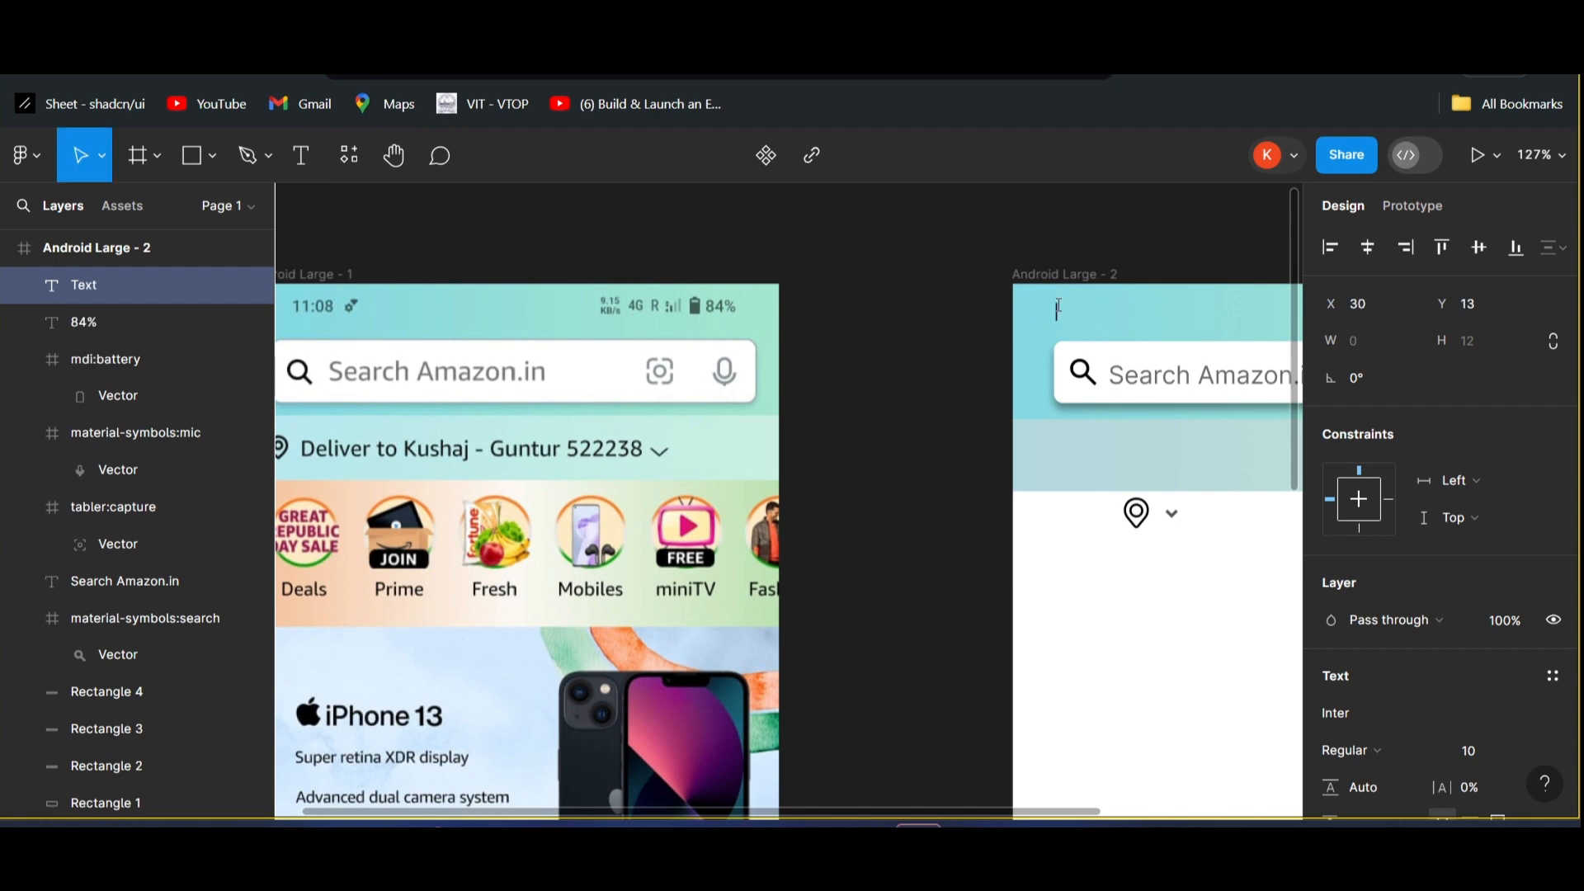
text(11)
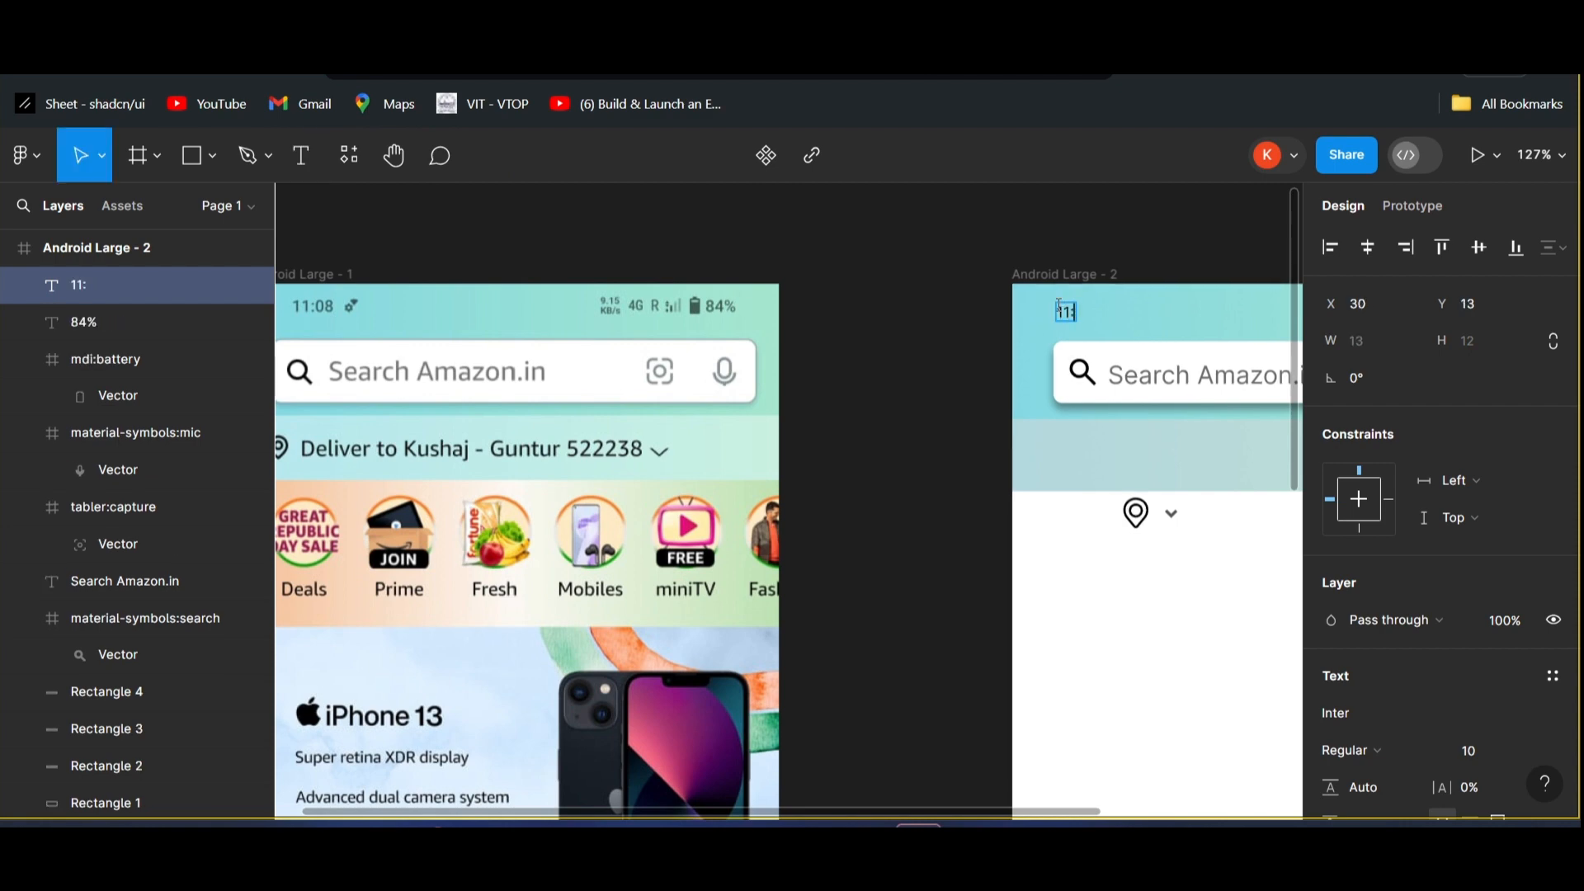
text(:08)
key(Escape)
drag(1077, 316, 1071, 314)
scroll(1072, 314, right, 5)
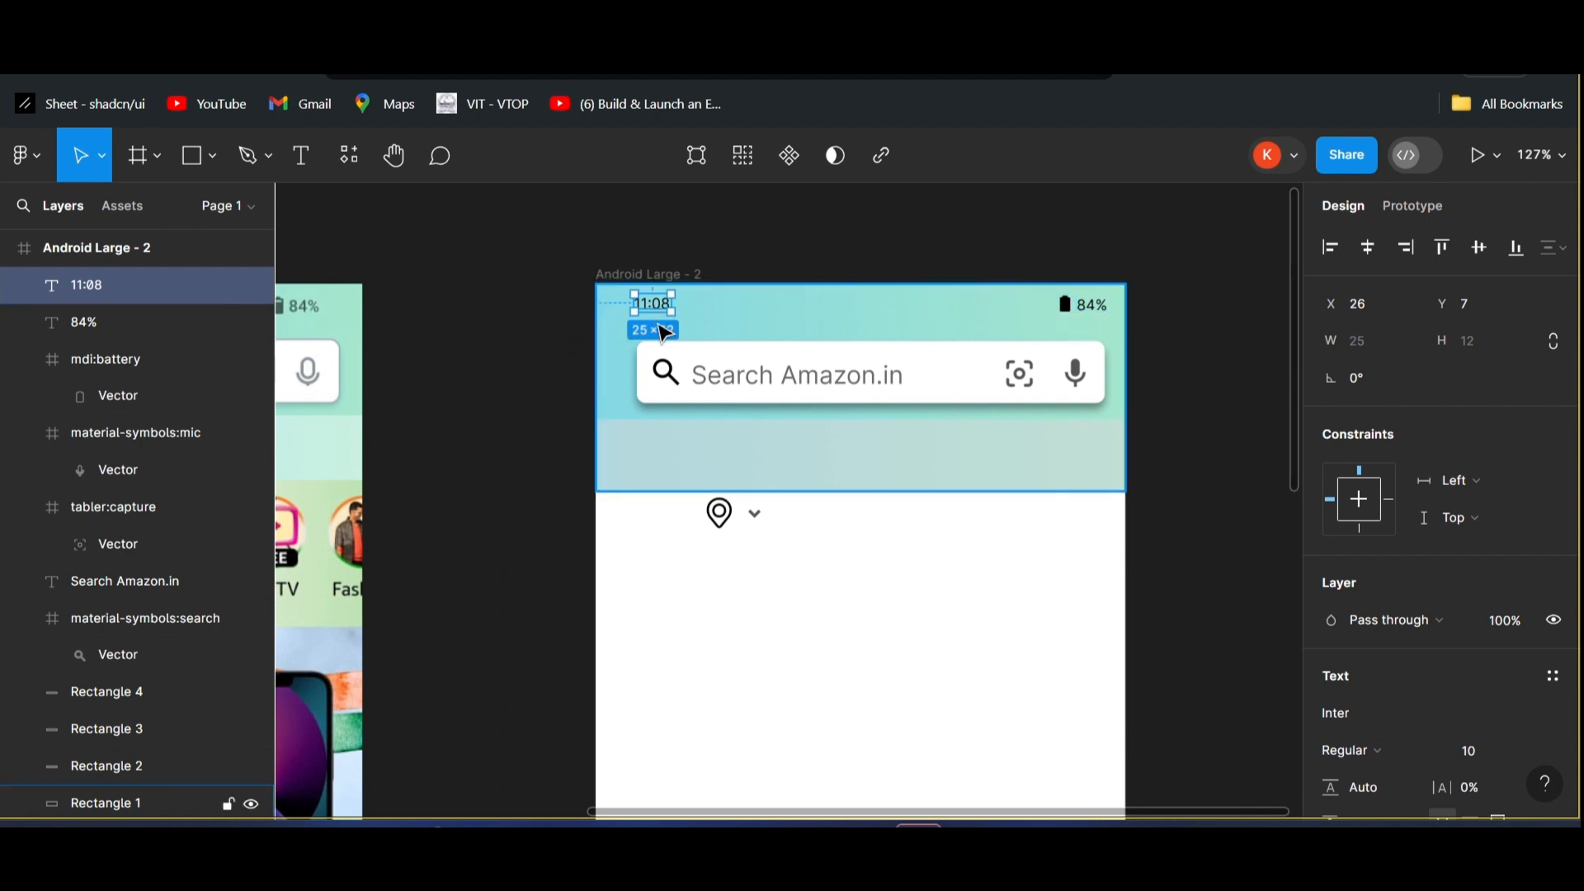
click(817, 258)
- Move the location pin icon onto the strip below the search bar at about X 12, Y 104 and bring it to the front
scroll(891, 260, left, 5)
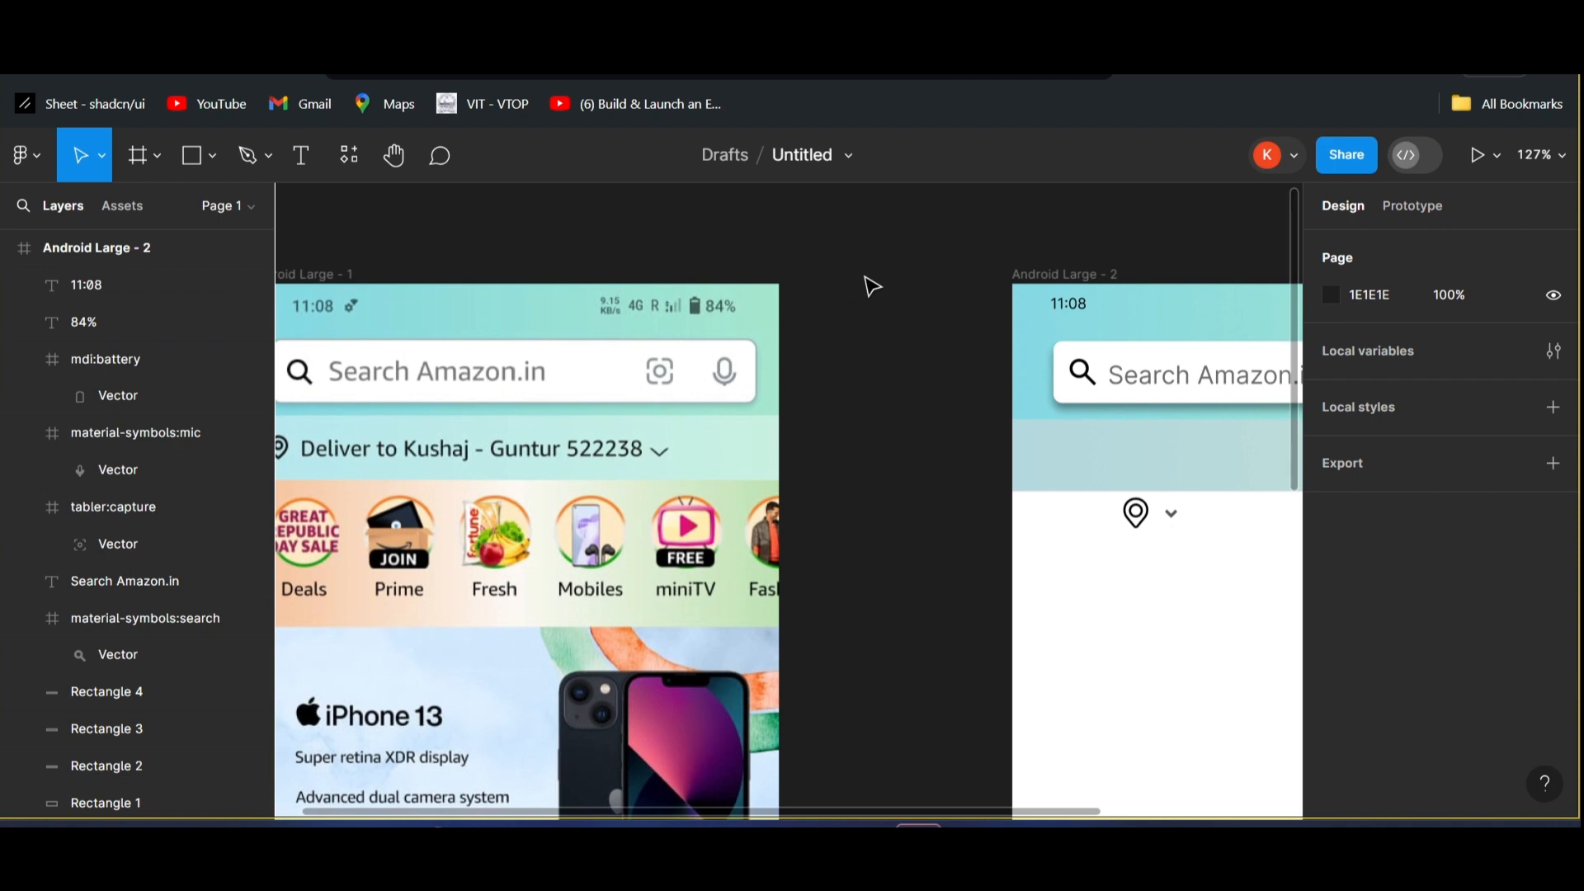
scroll(872, 286, down, 4)
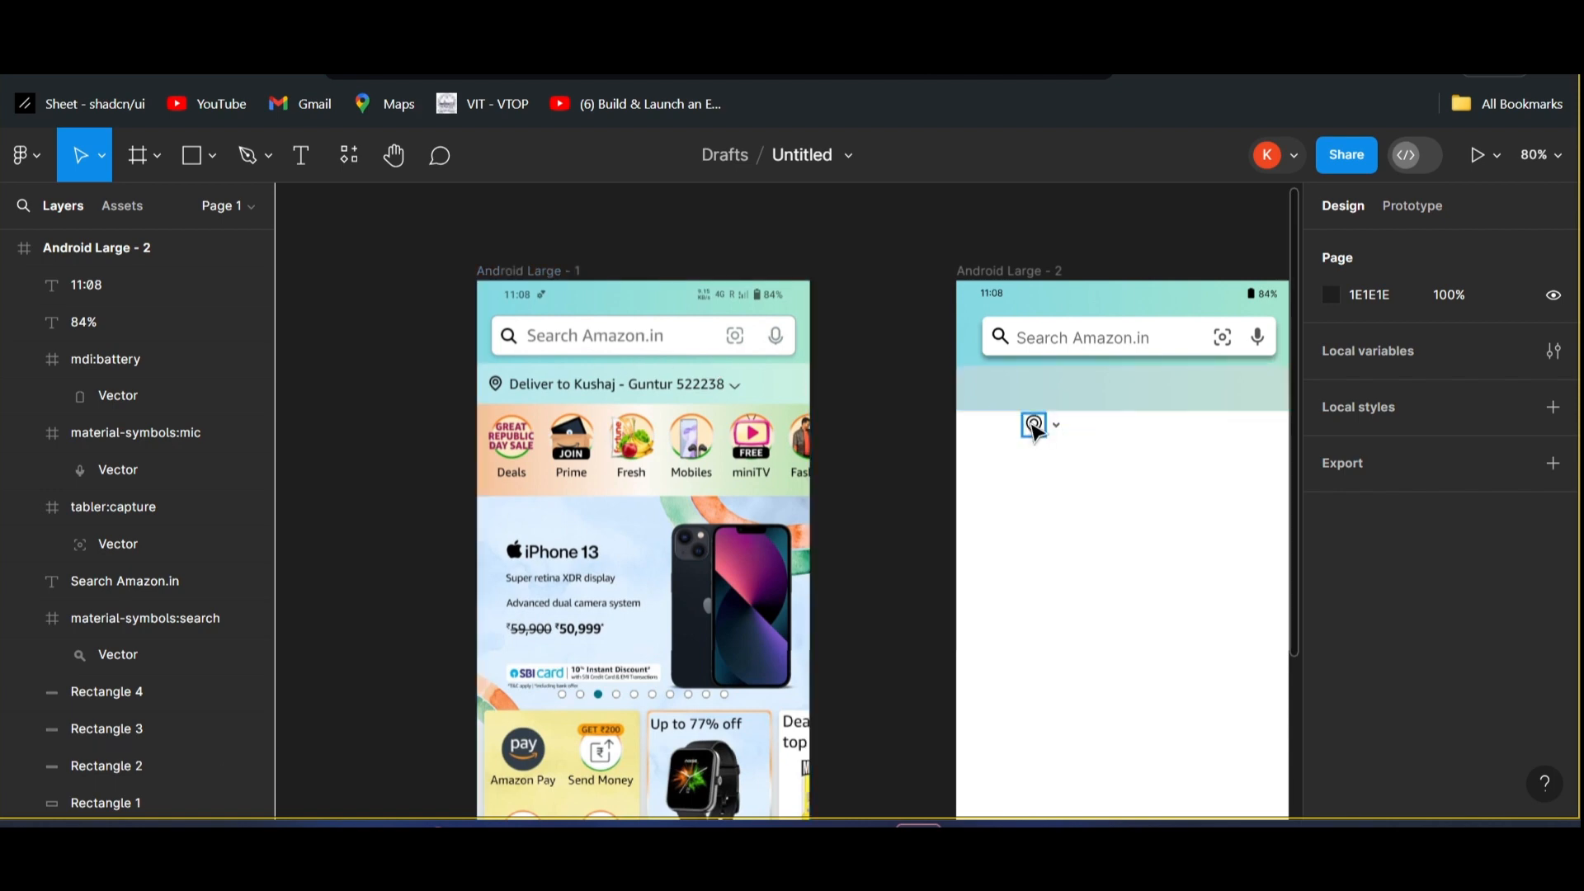
scroll(1036, 430, up, 5)
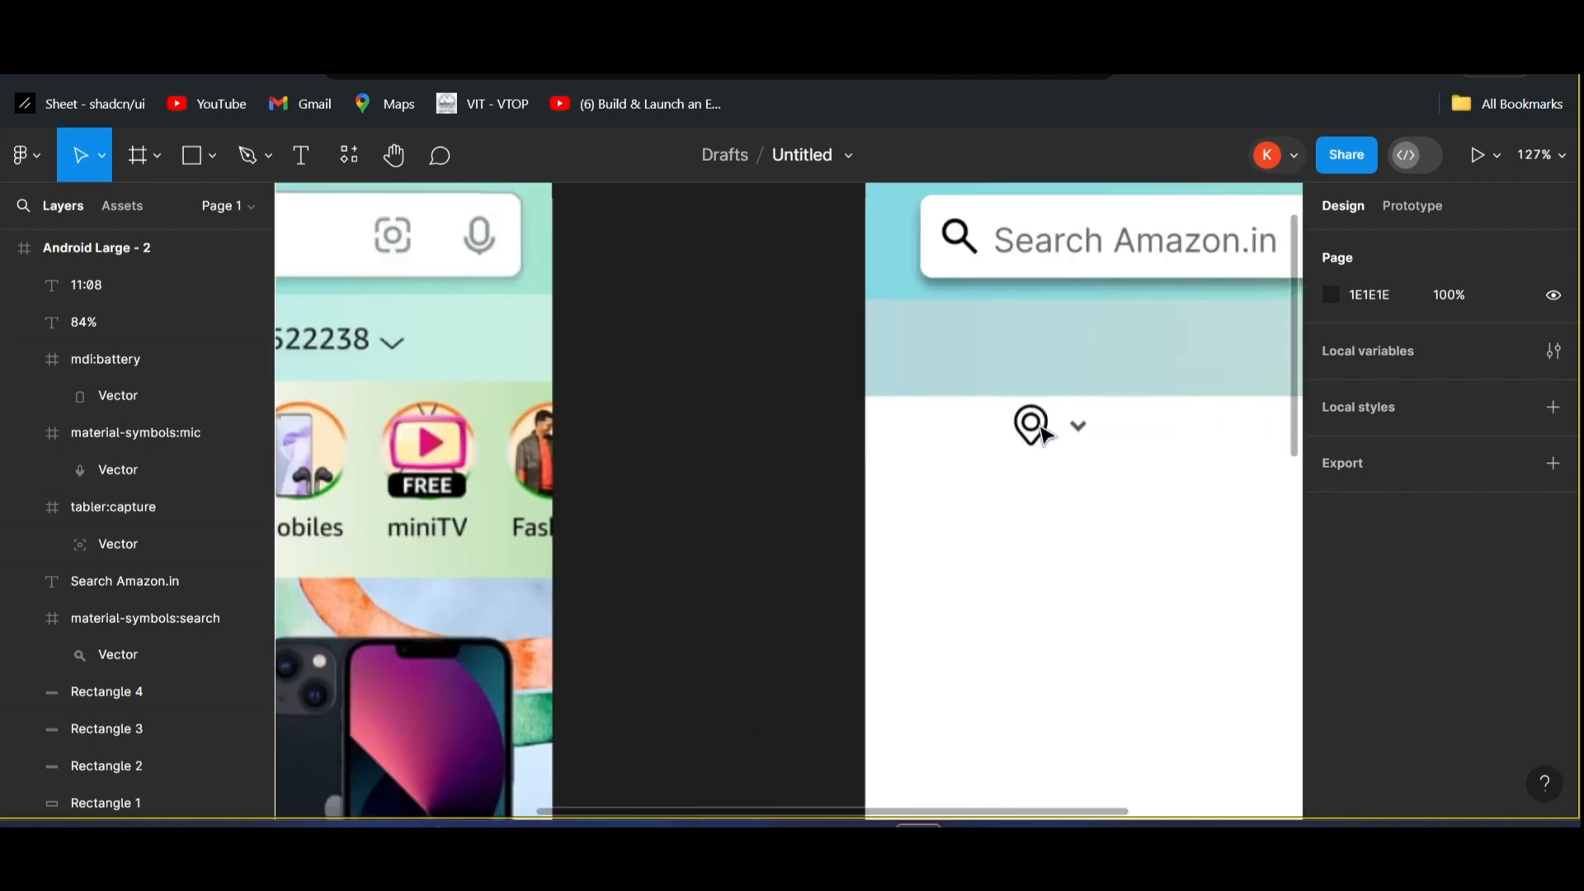
click(1033, 427)
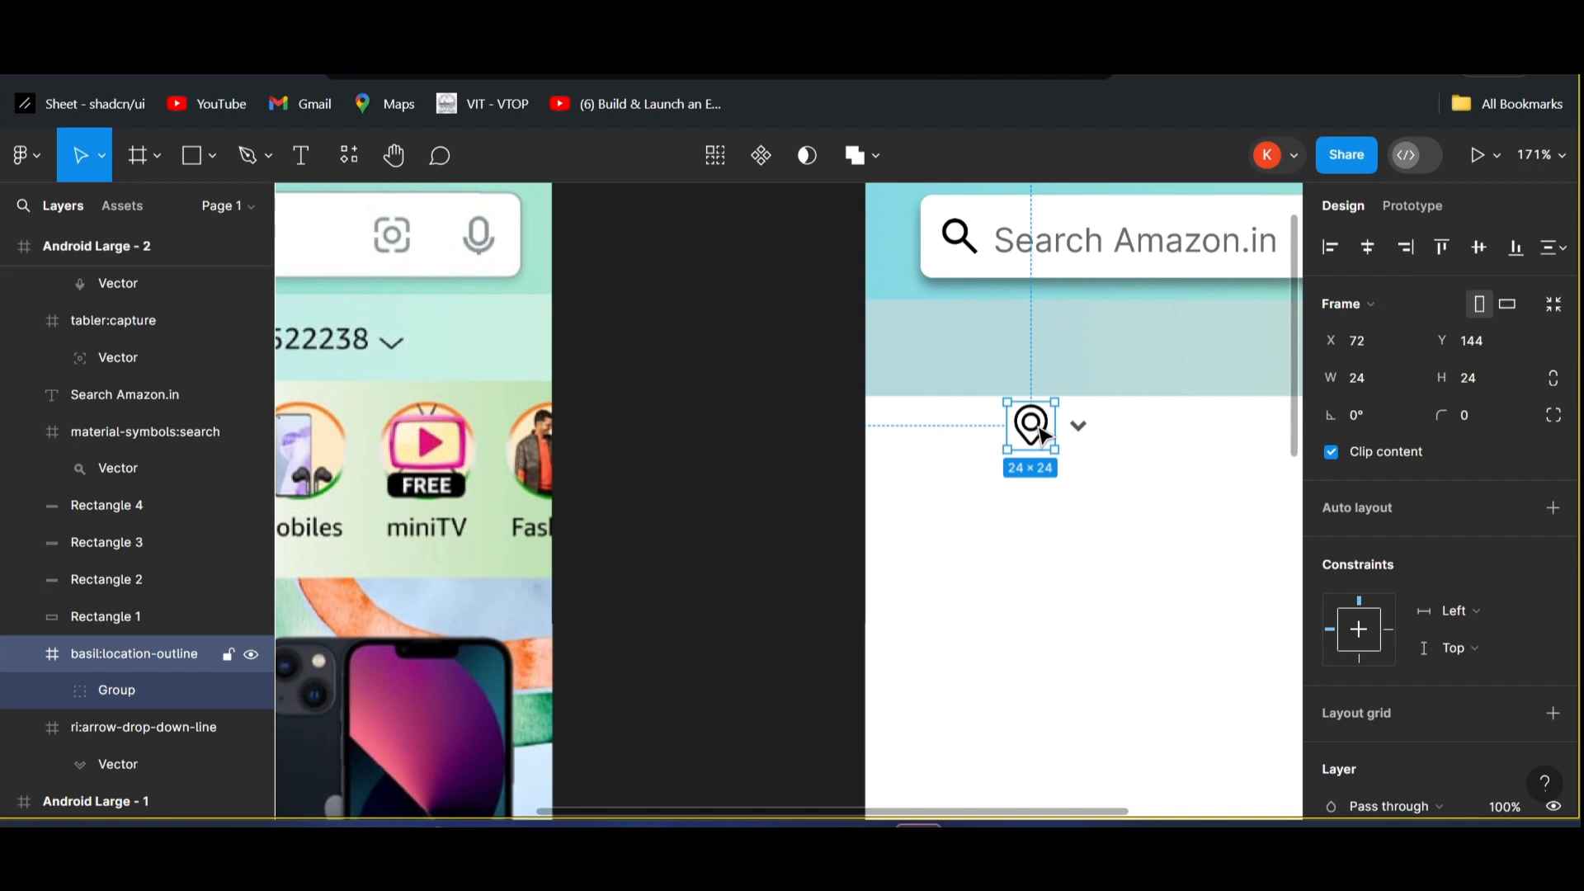
drag(1027, 433, 926, 357)
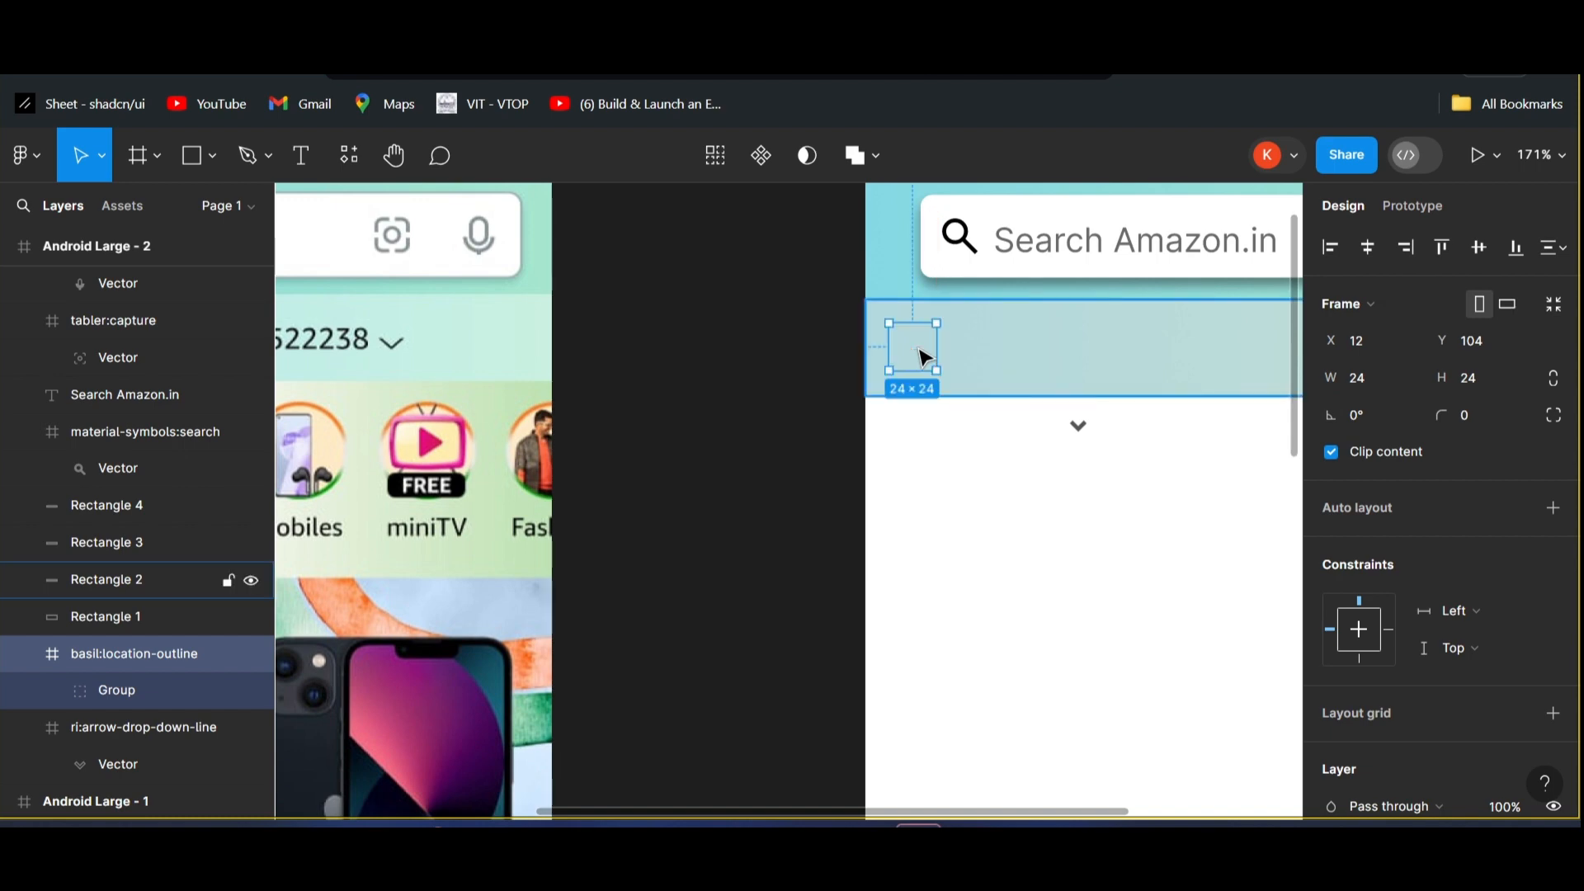
right_click(920, 350)
click(952, 363)
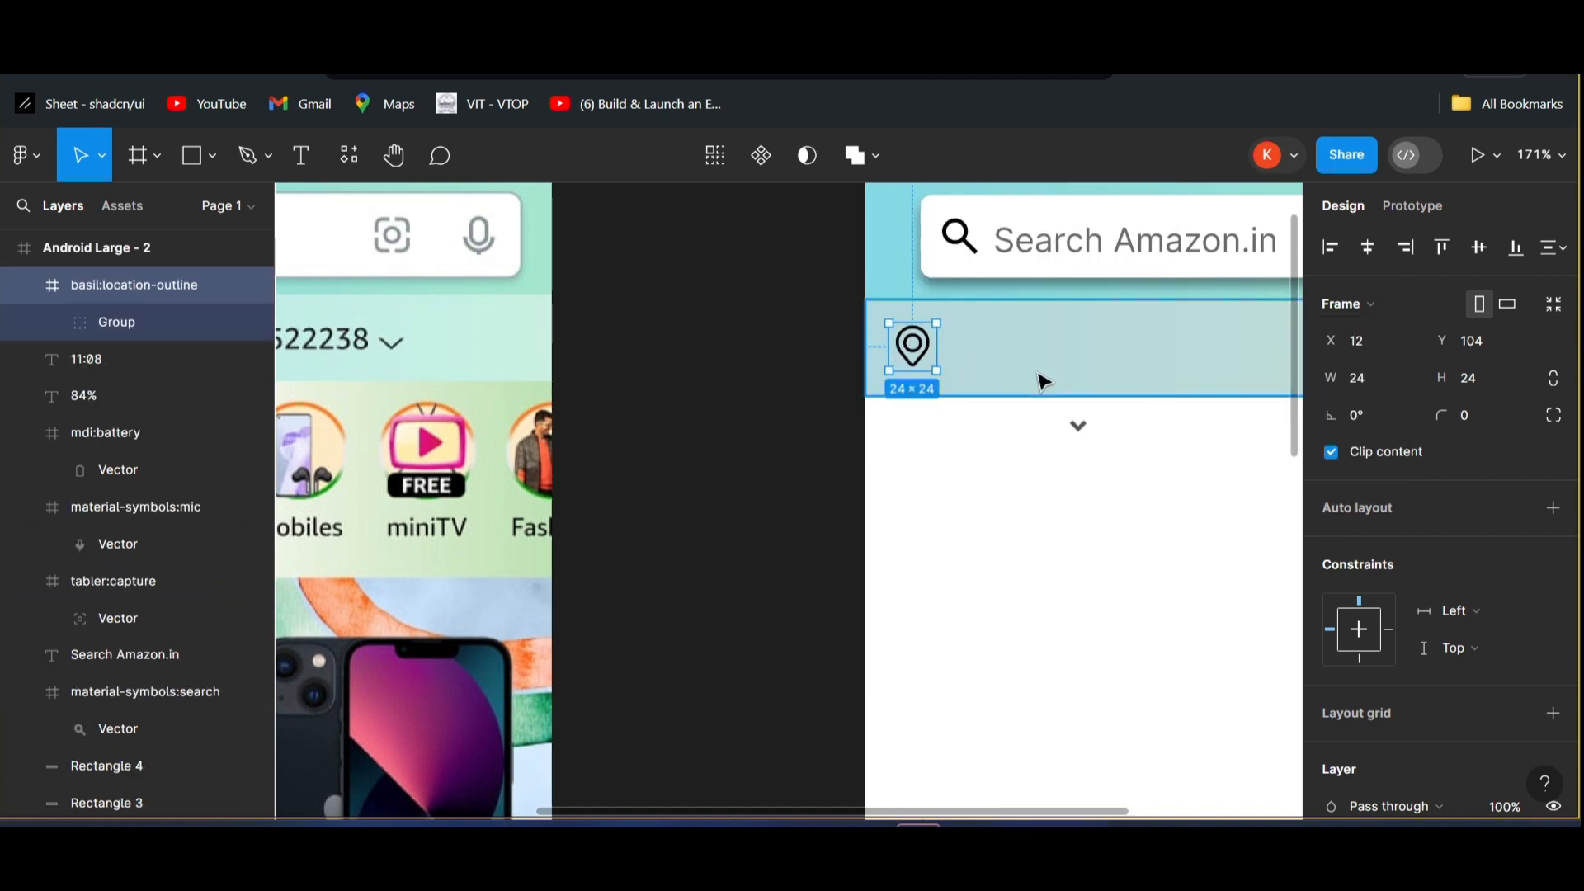
- Shrink the location pin icon to about 21 × 22
scroll(1036, 382, down, 1)
scroll(1040, 382, down, 3)
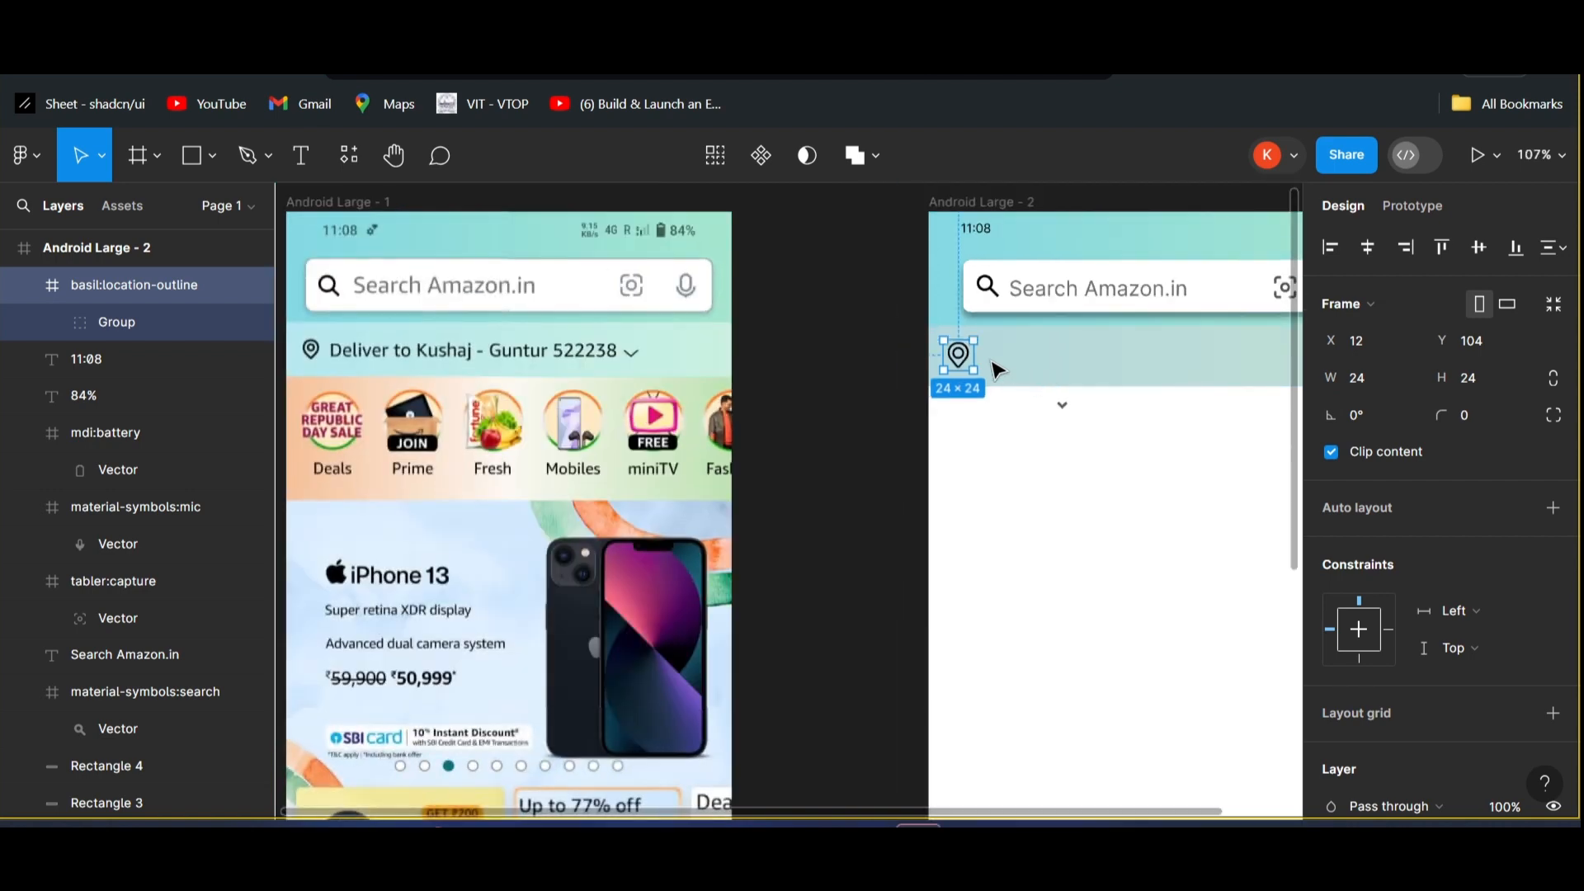
scroll(973, 371, up, 3)
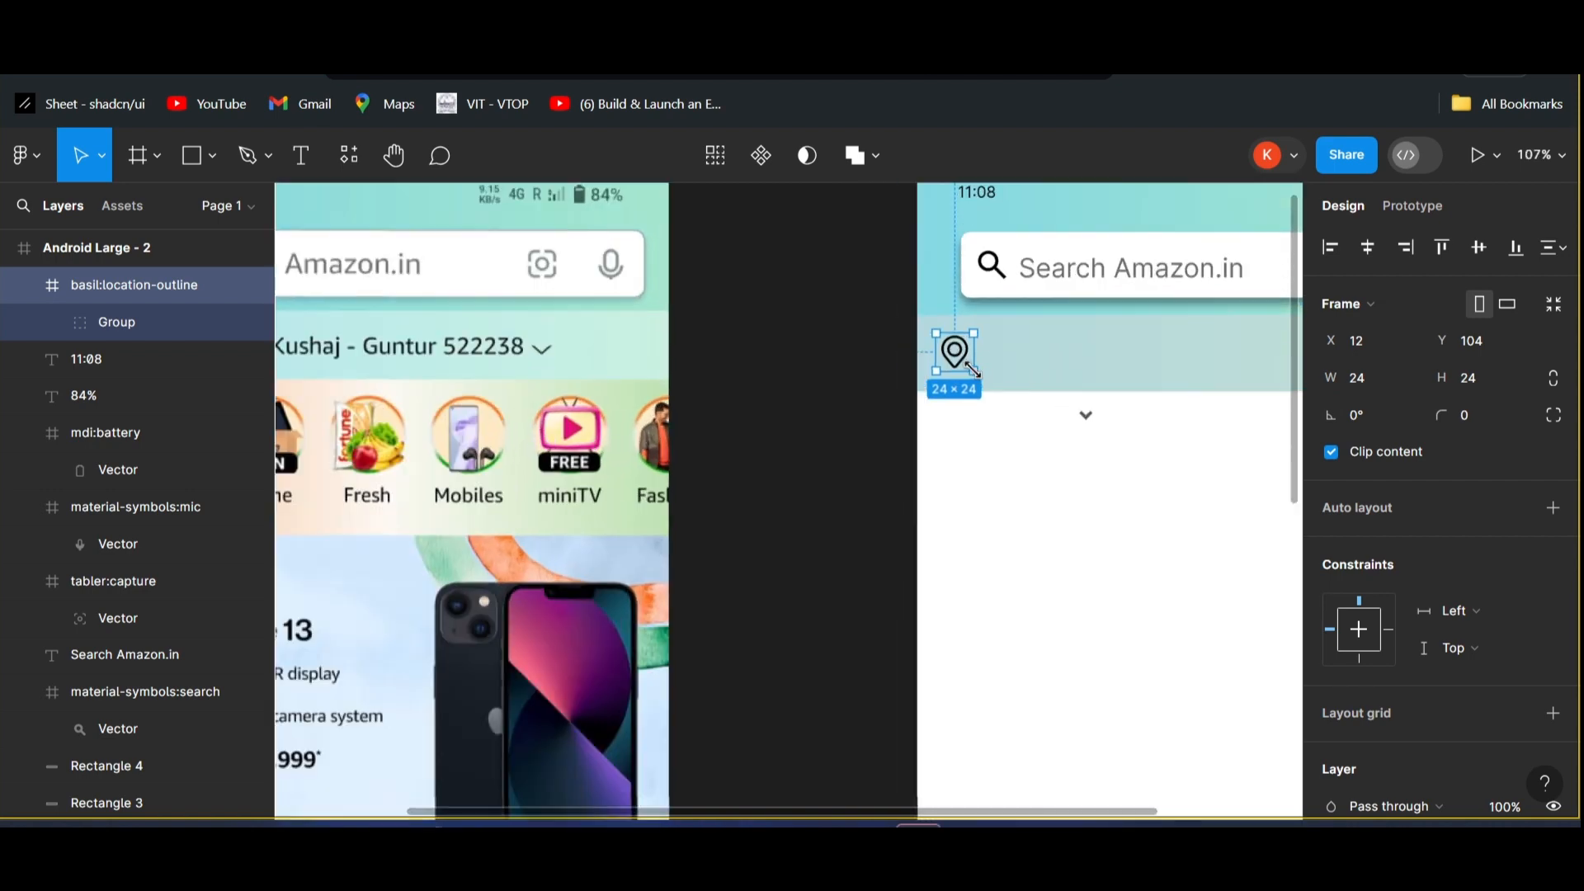
drag(967, 367, 962, 363)
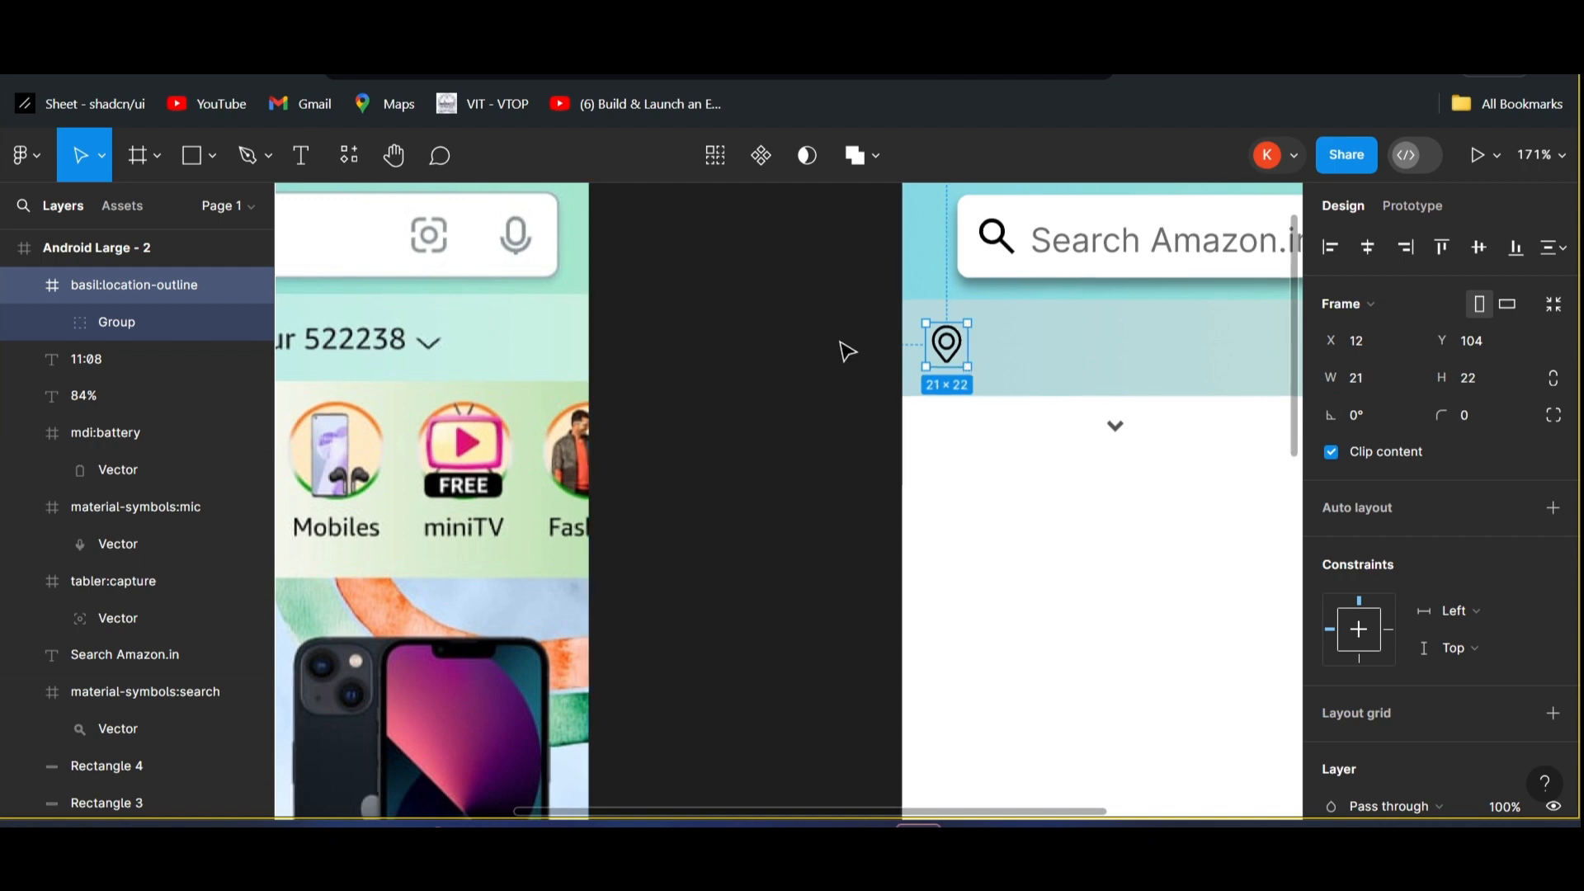
- Add the "Deliver to" text with the recipient's name, city and postal code, and place it beside the location pin at about X 48, Y 107
scroll(848, 351, down, 3)
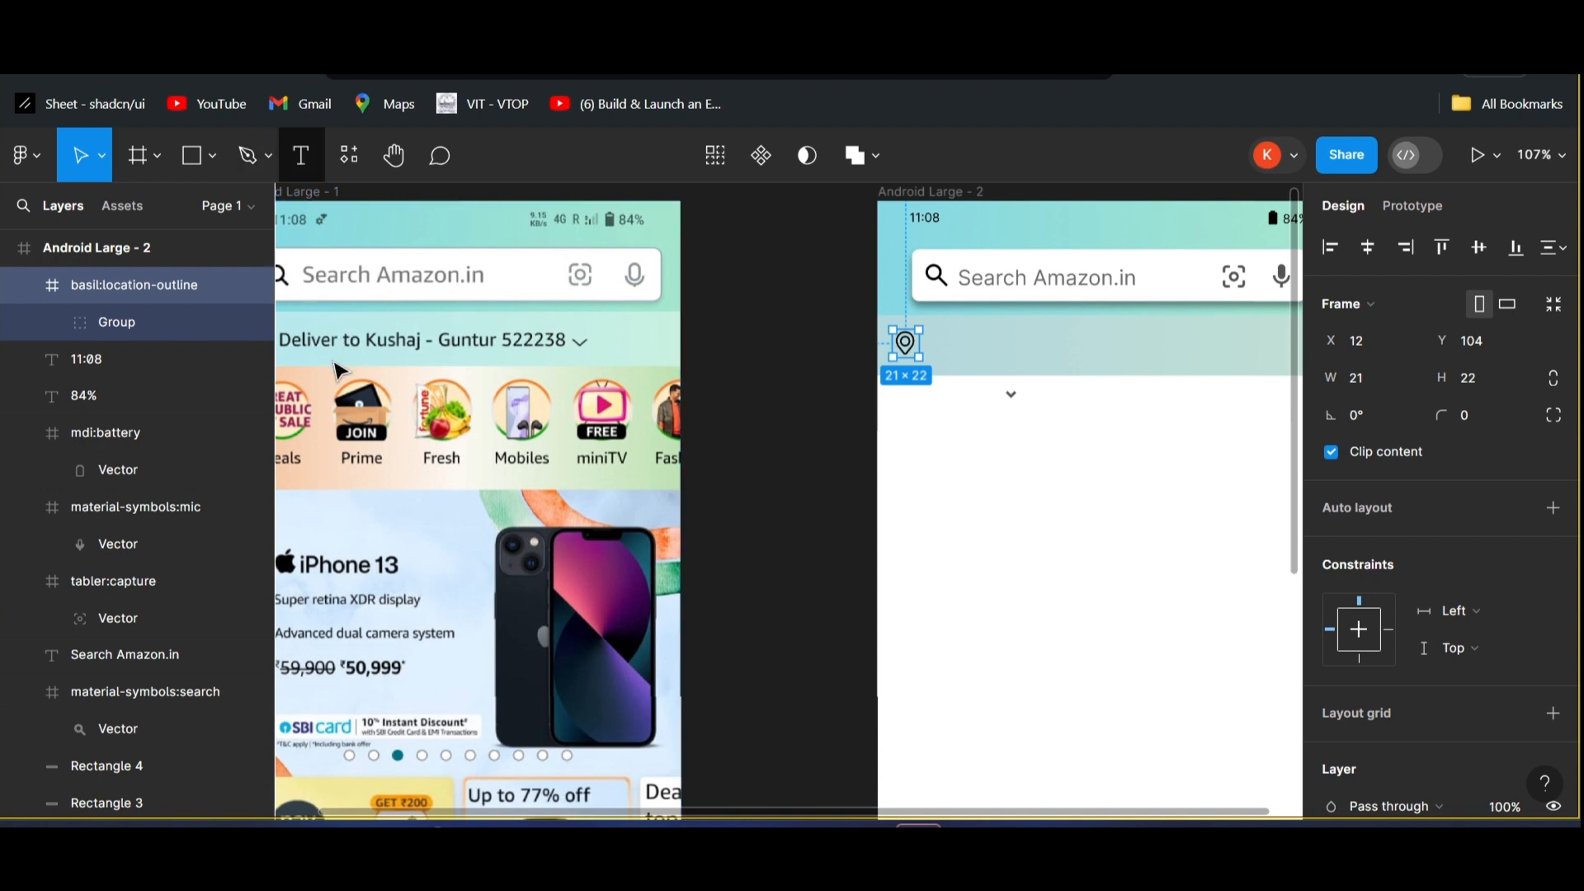
key(t)
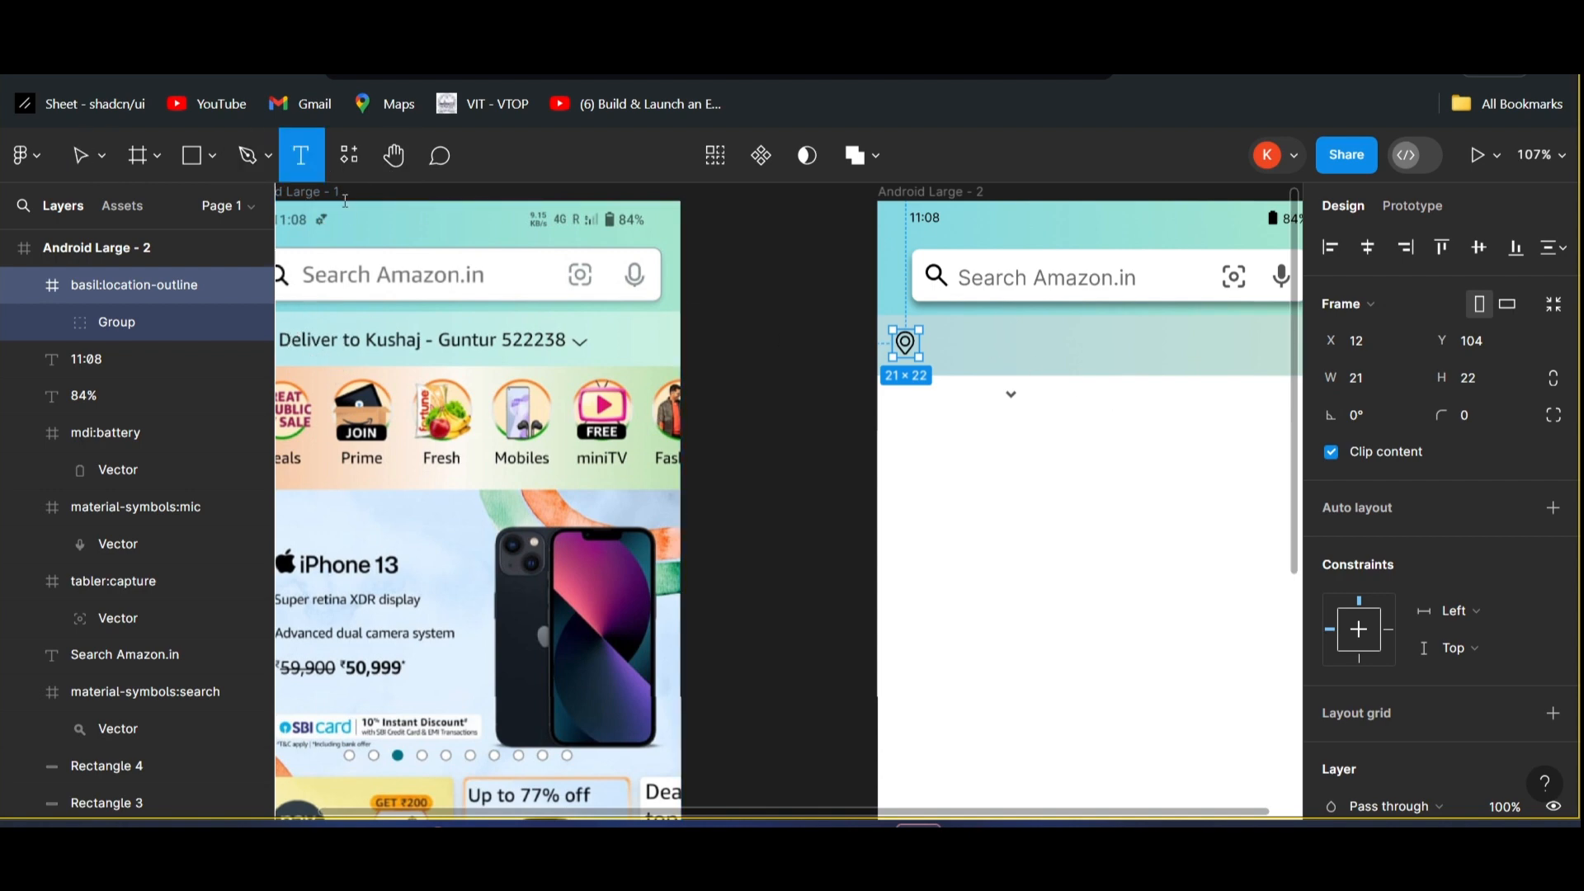
click(993, 350)
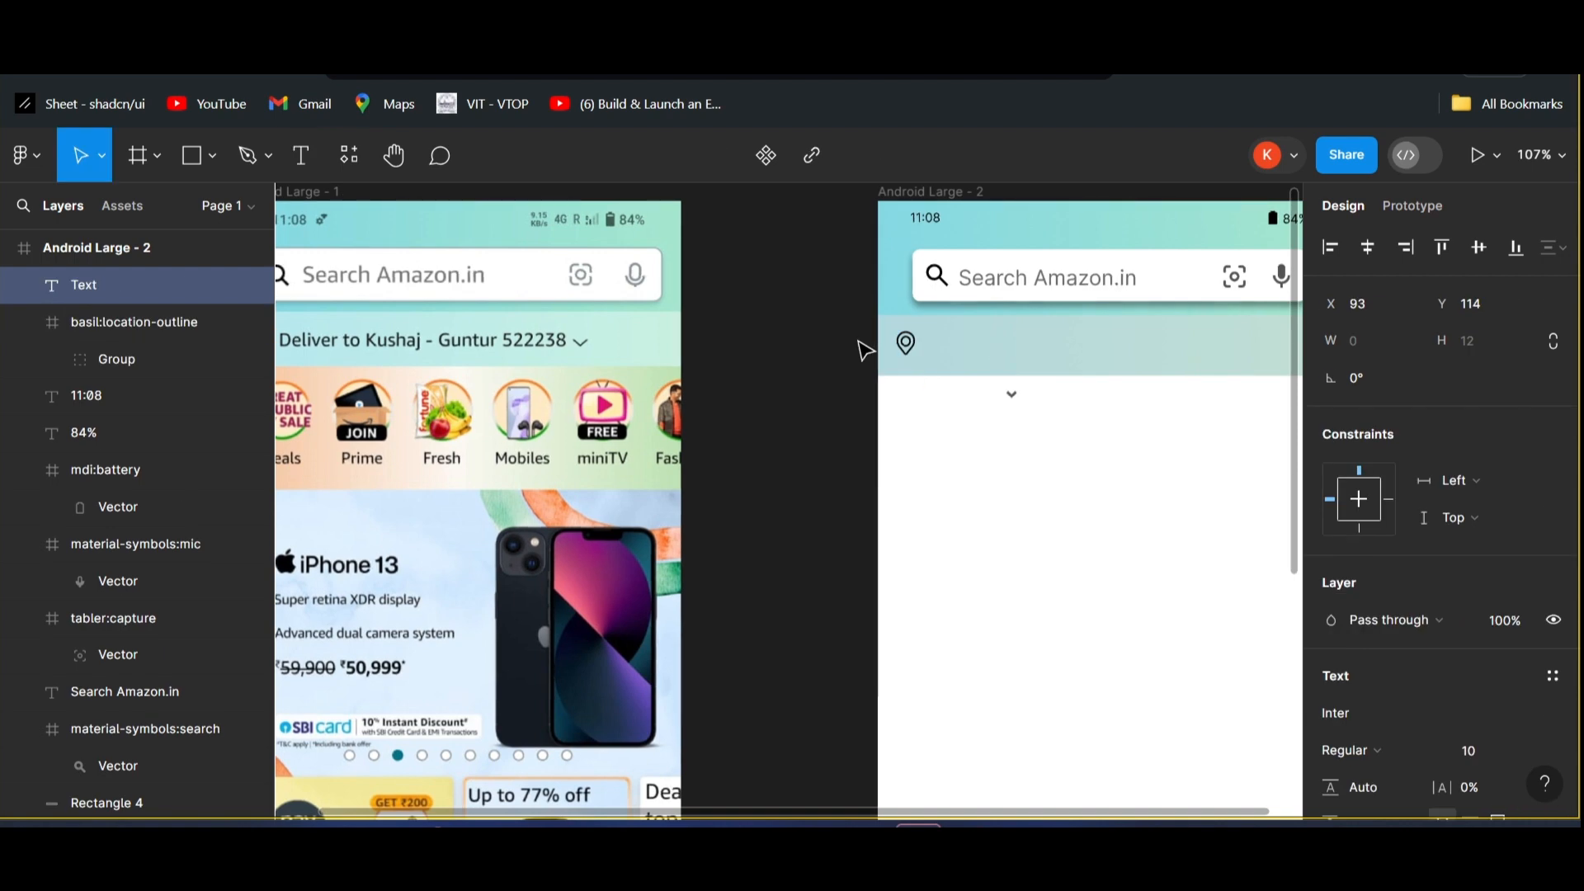
text(Deliver to)
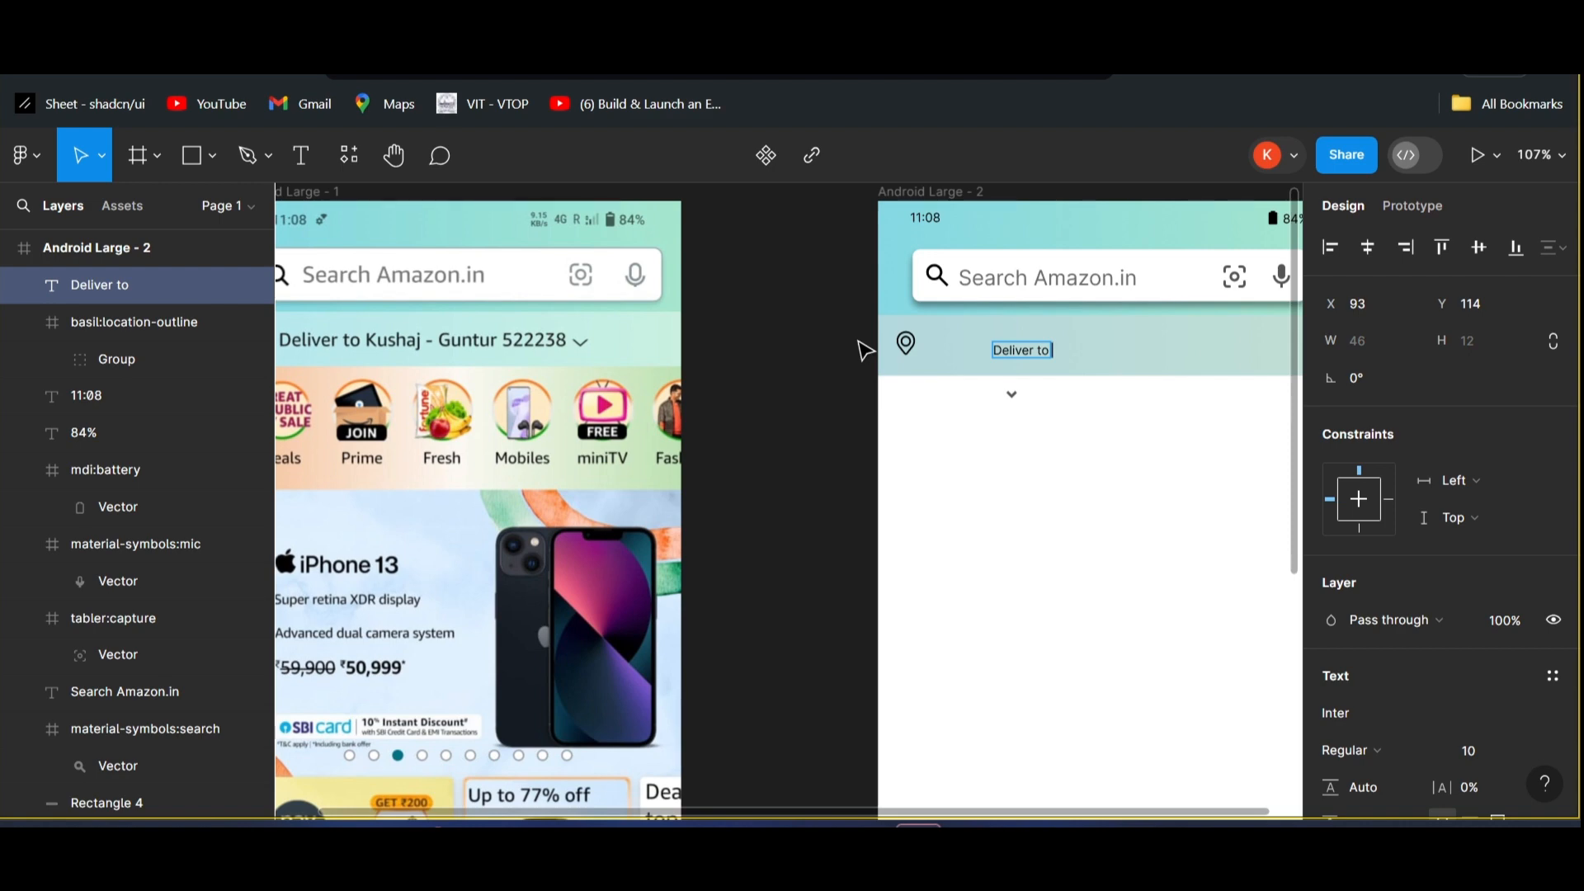
text( Kushaj)
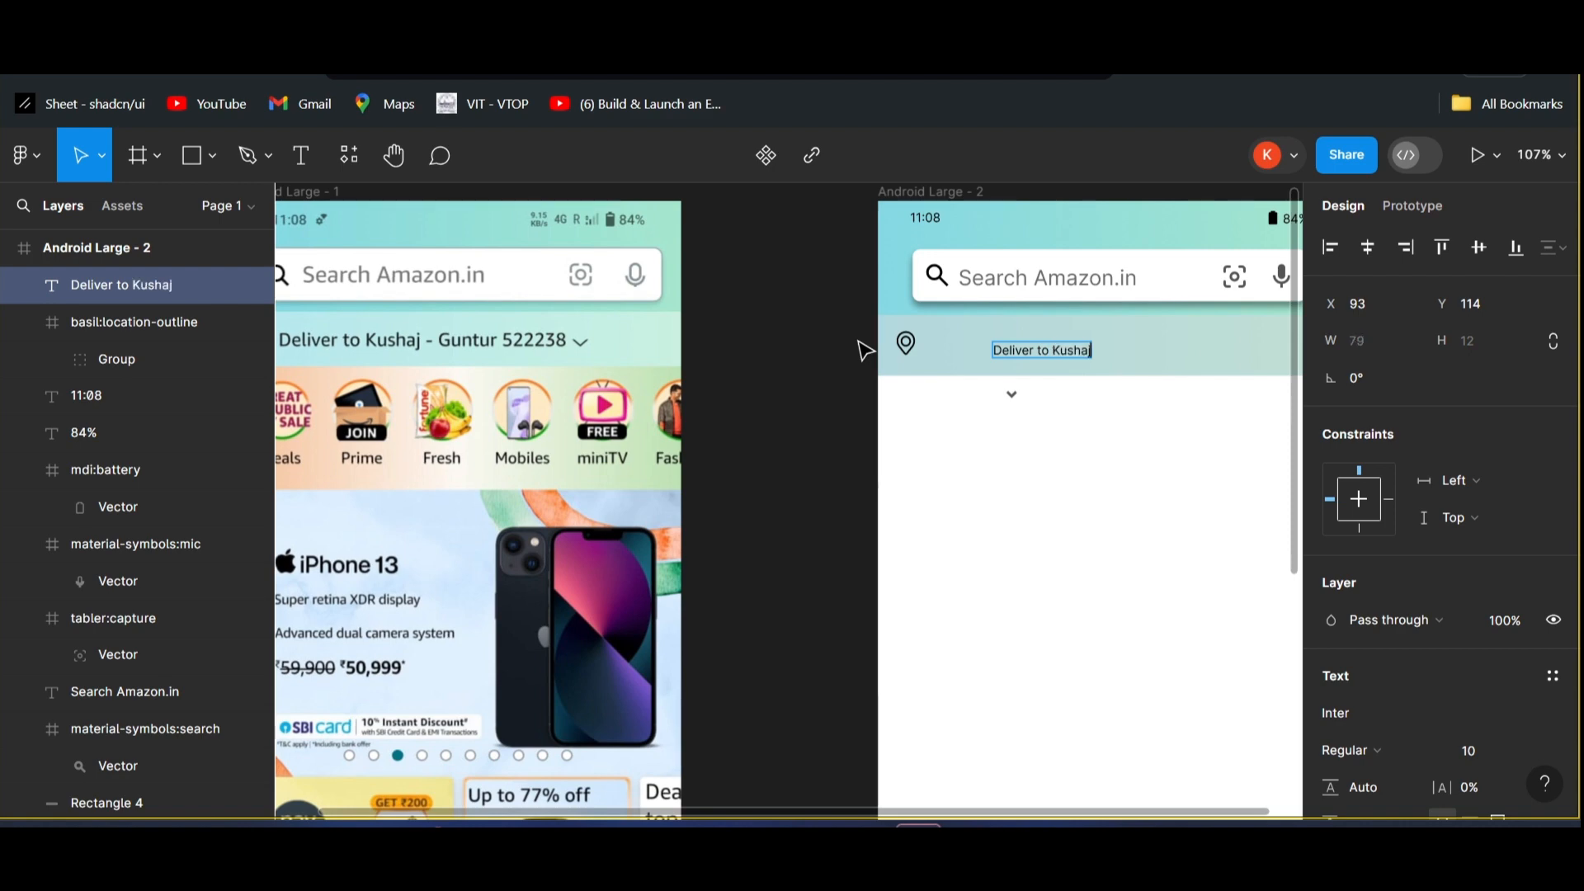
text( - Guntur)
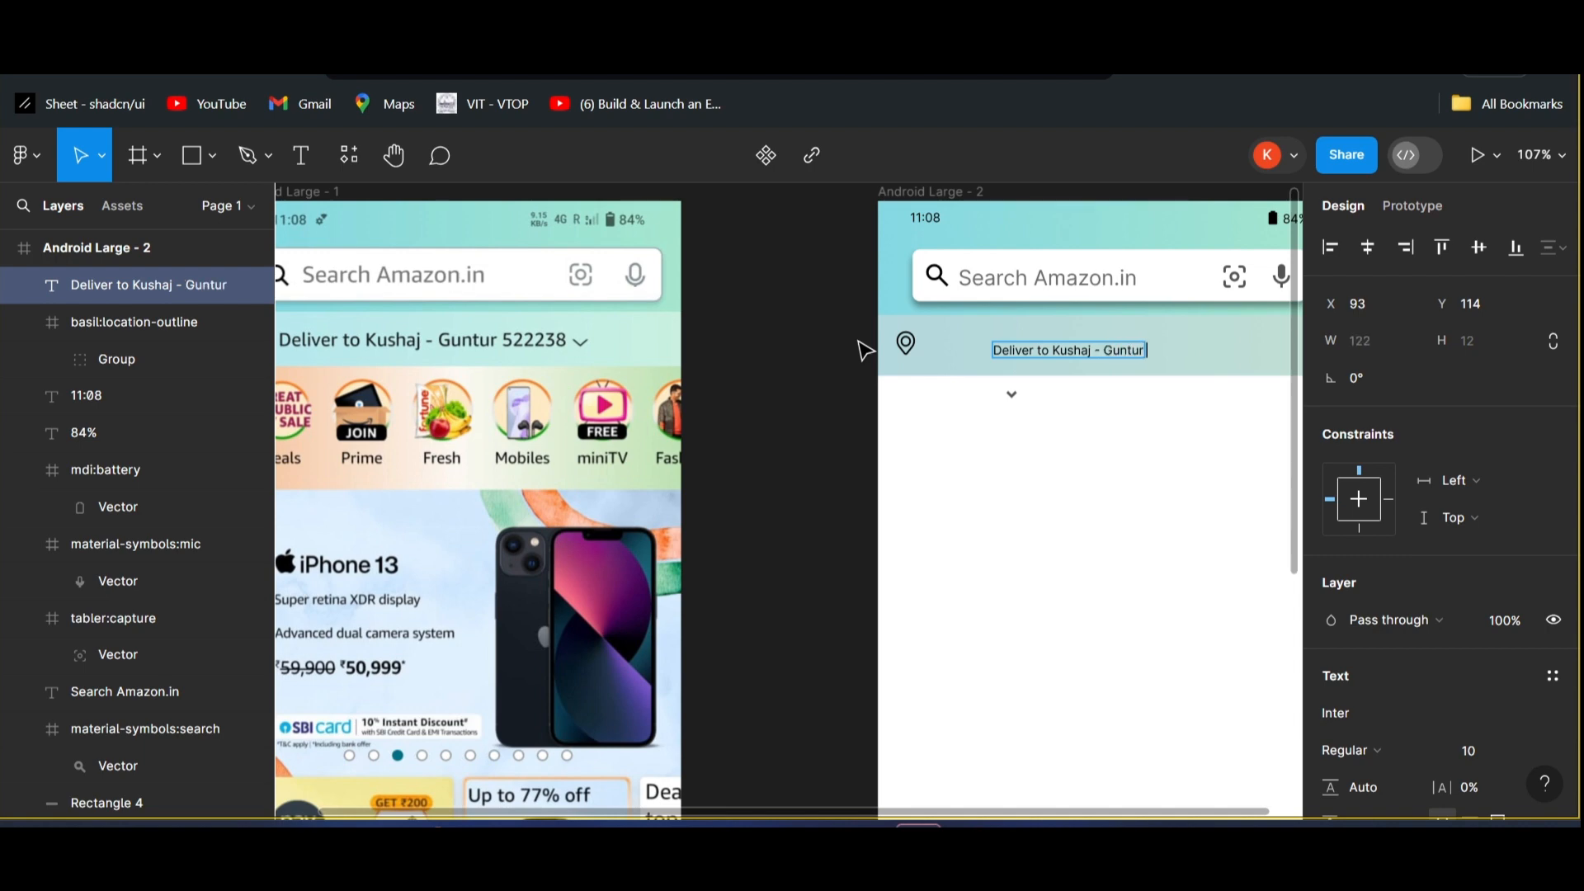
text( 522238)
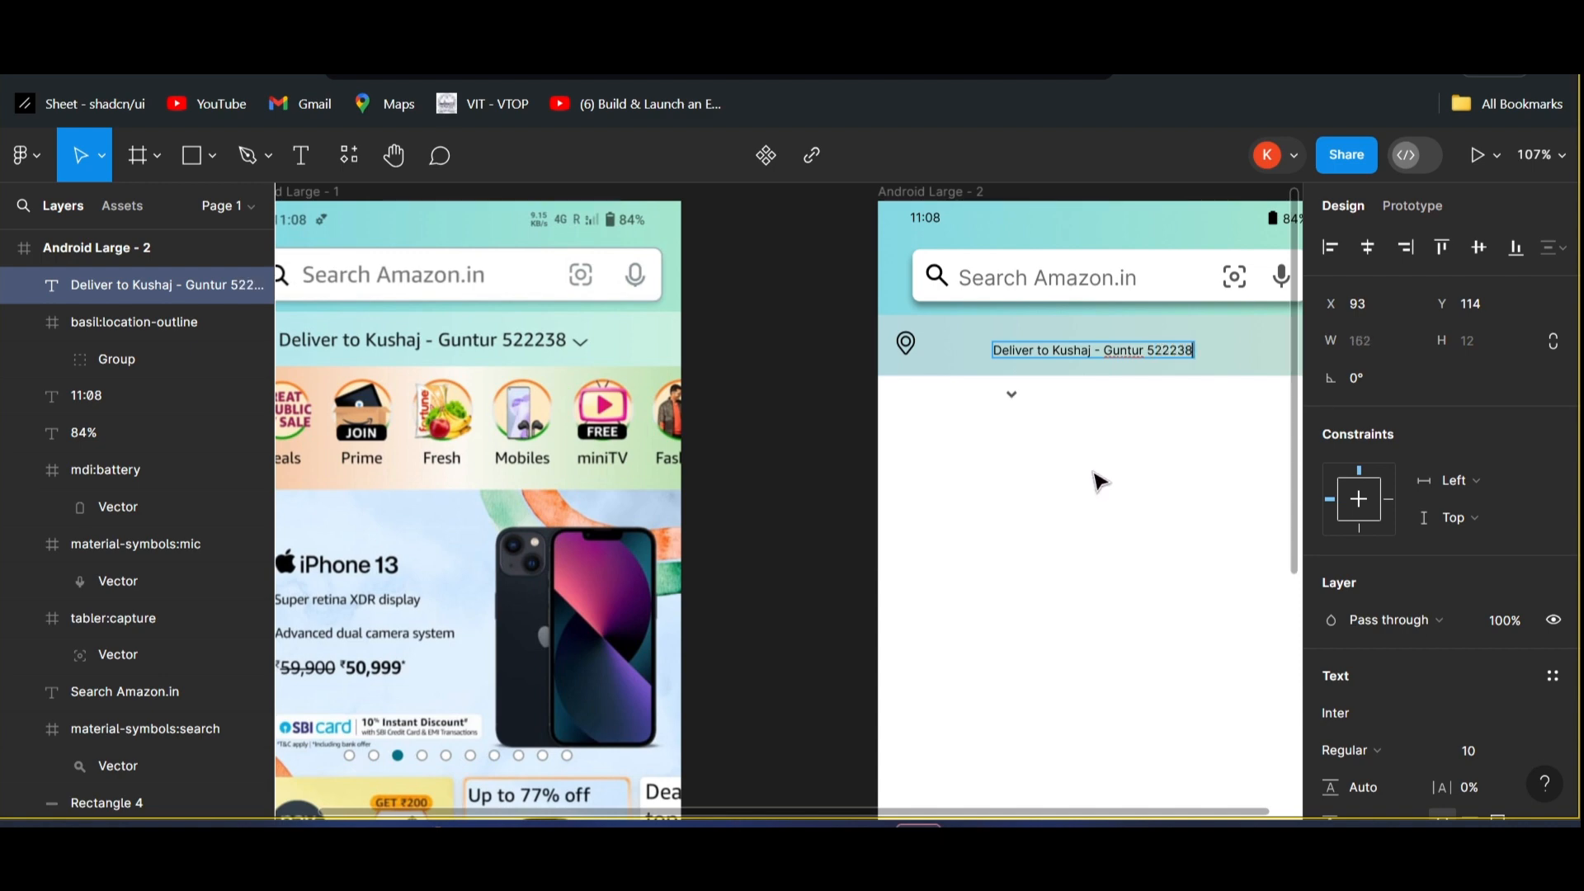
key(Escape)
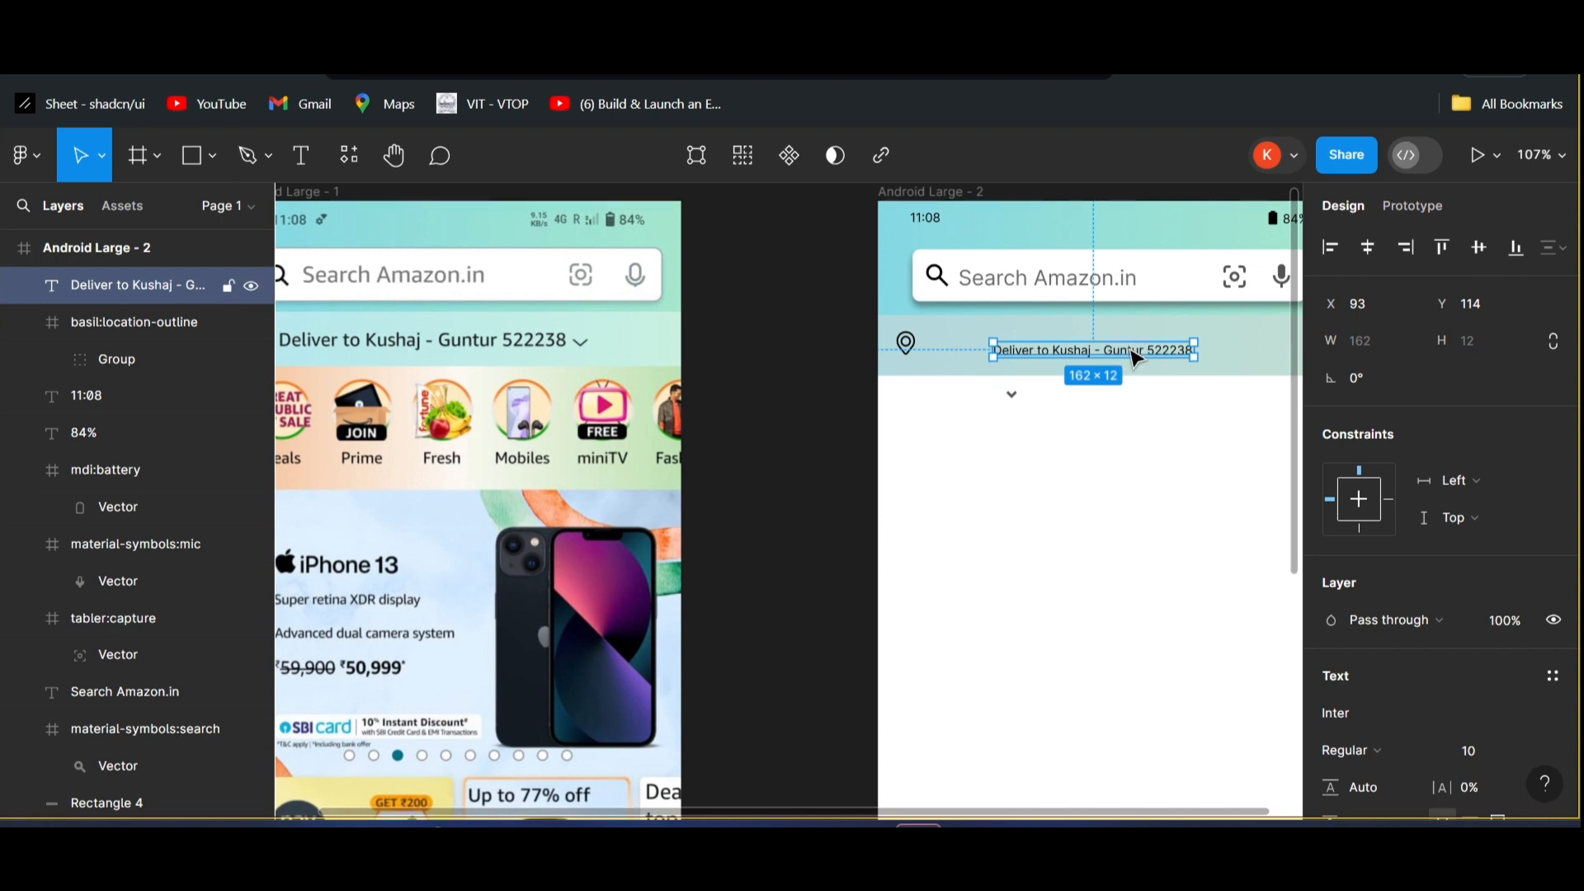
drag(1100, 350, 1075, 349)
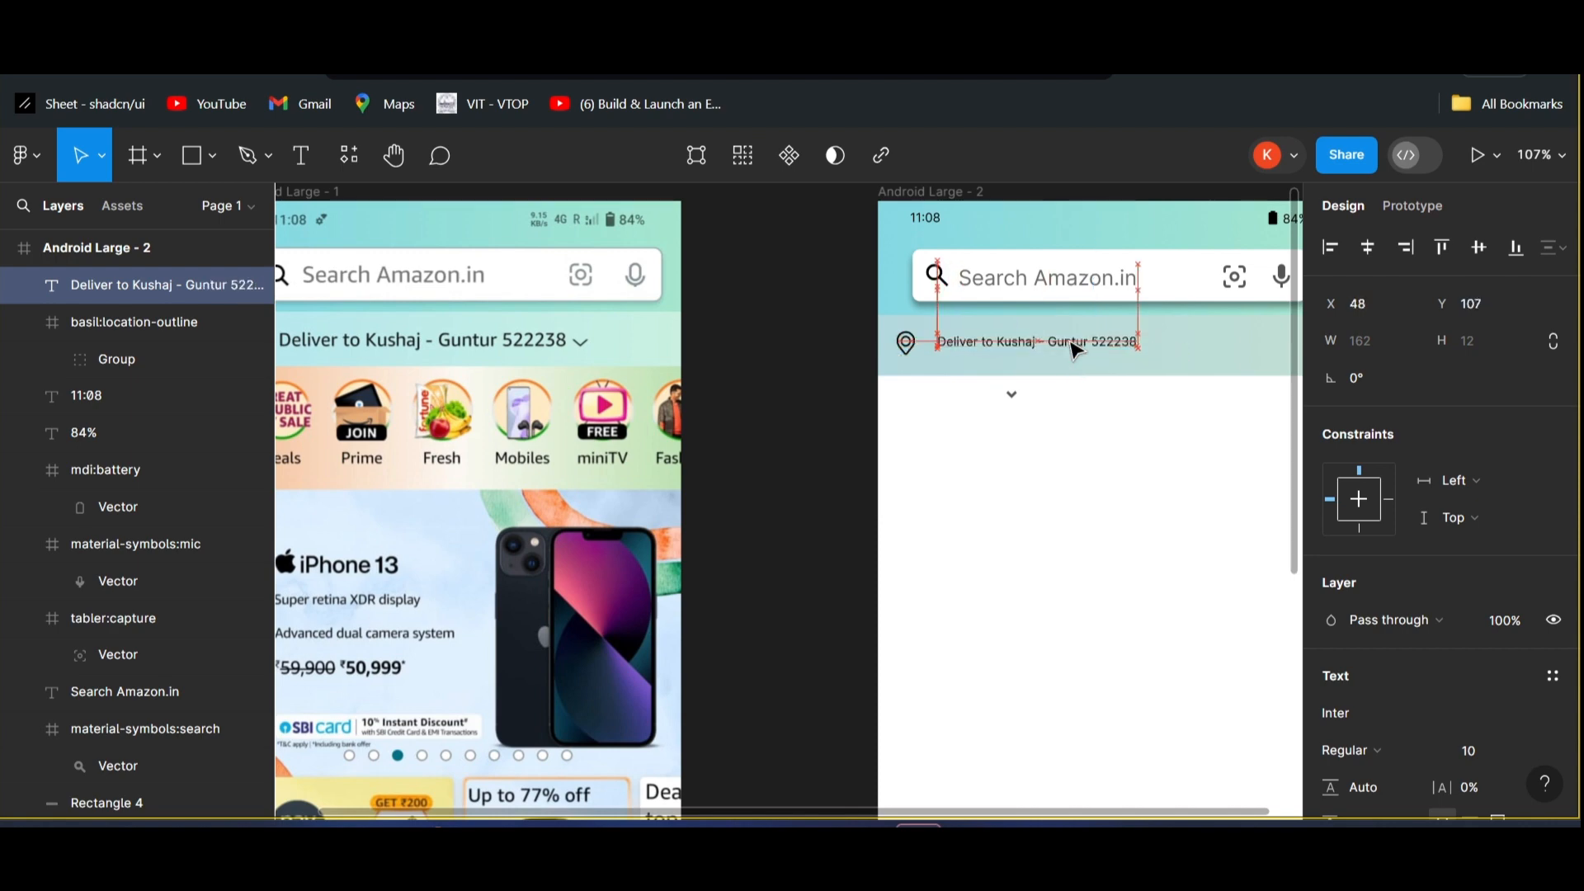
- Set the delivery text to font size 14 and shift it slightly closer to the location pin
scroll(1470, 477, down, 3)
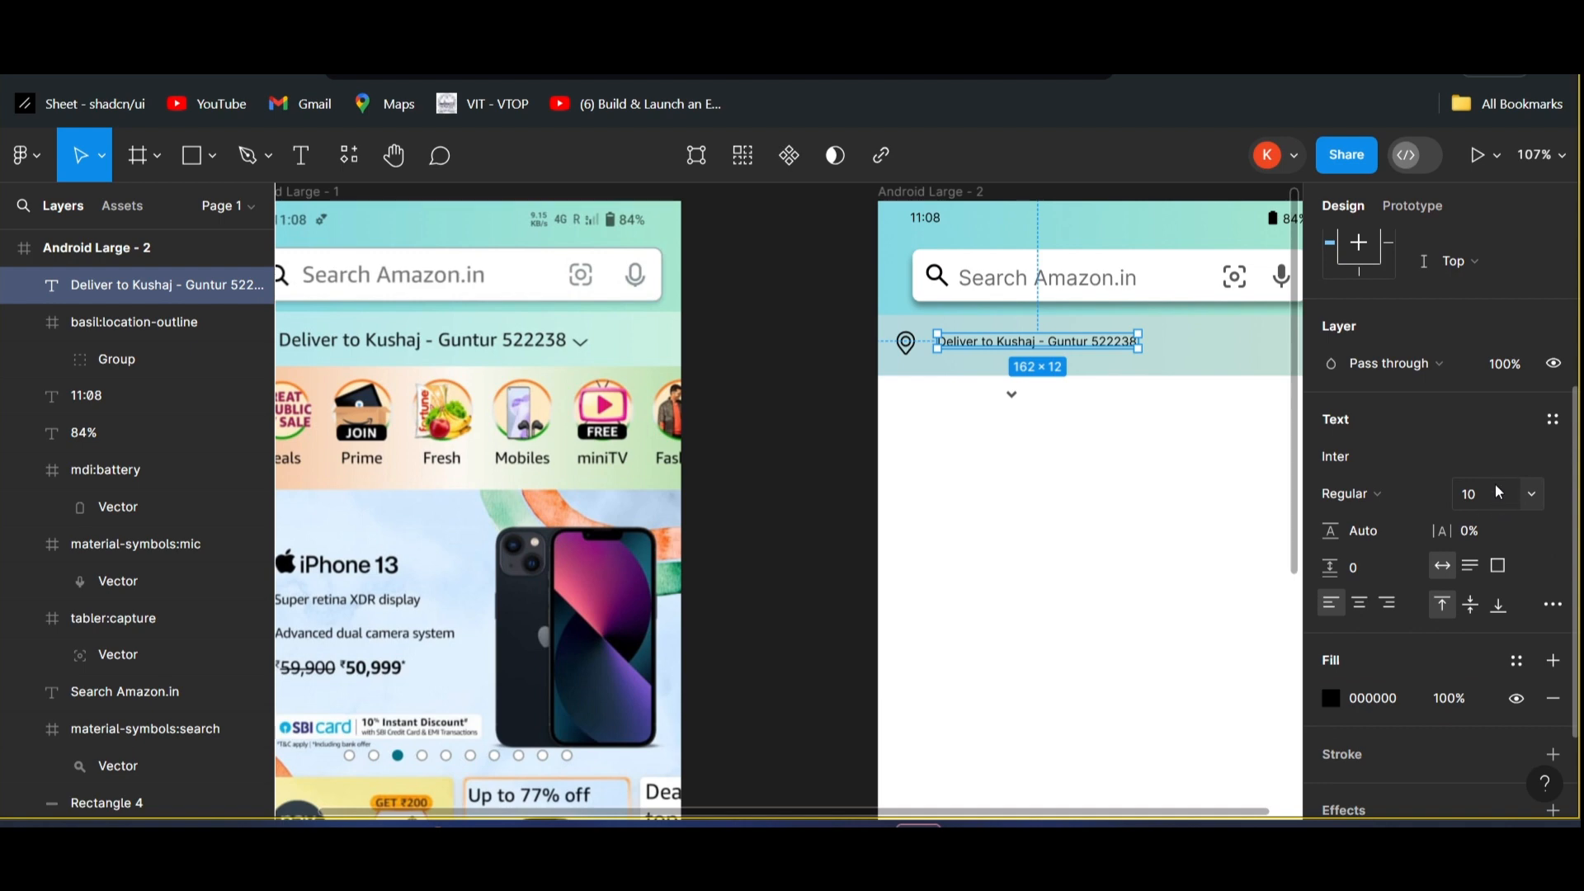
click(1491, 495)
key(Return)
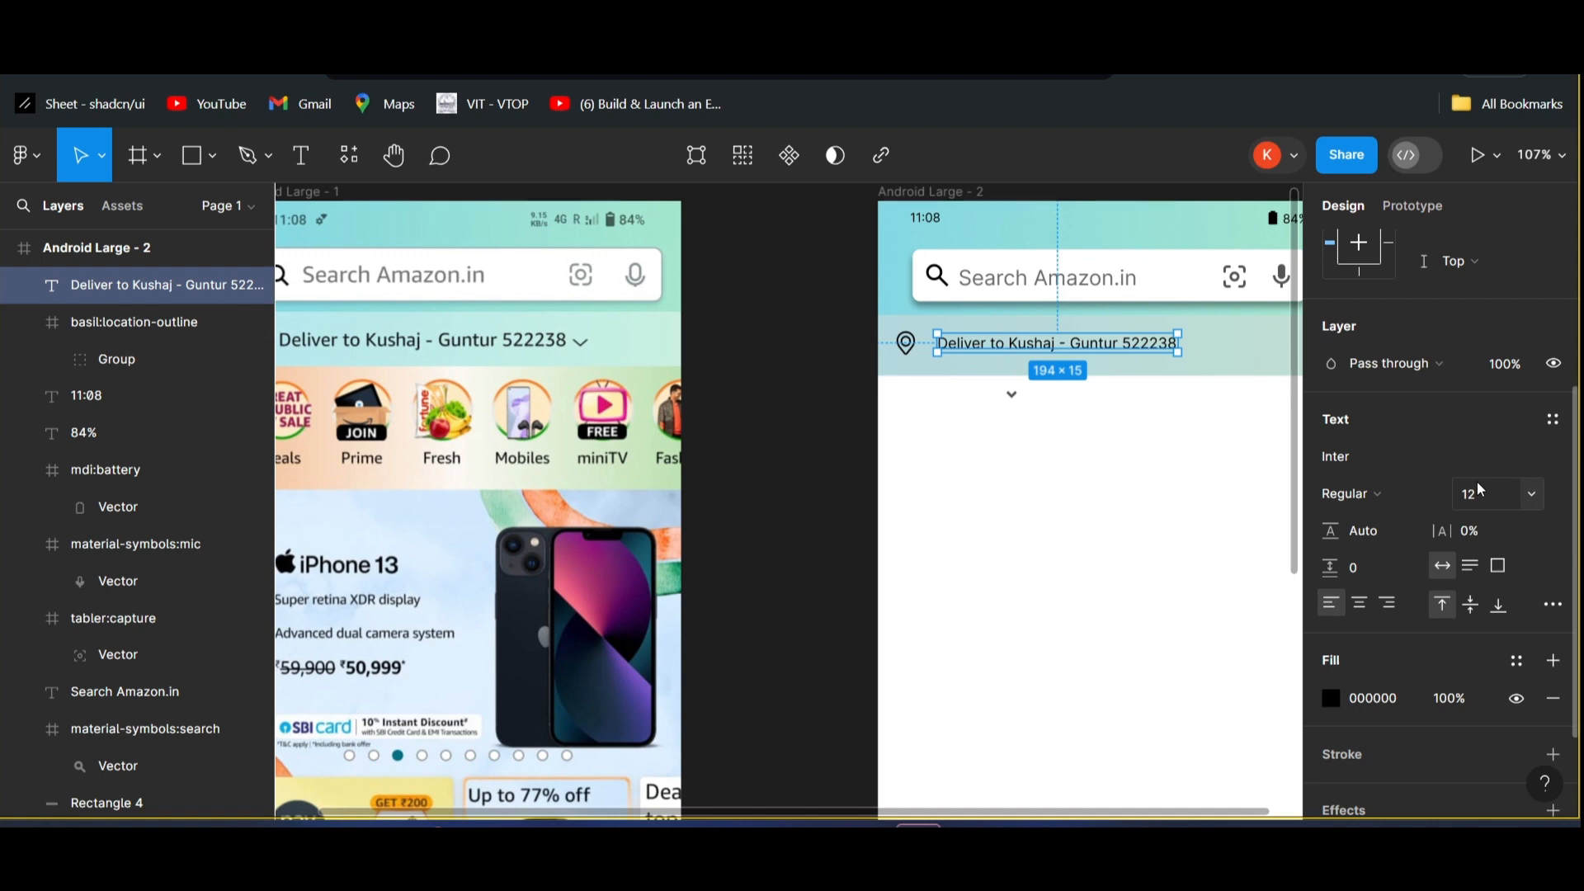
click(1477, 490)
key(BackSpace)
text(14)
key(Return)
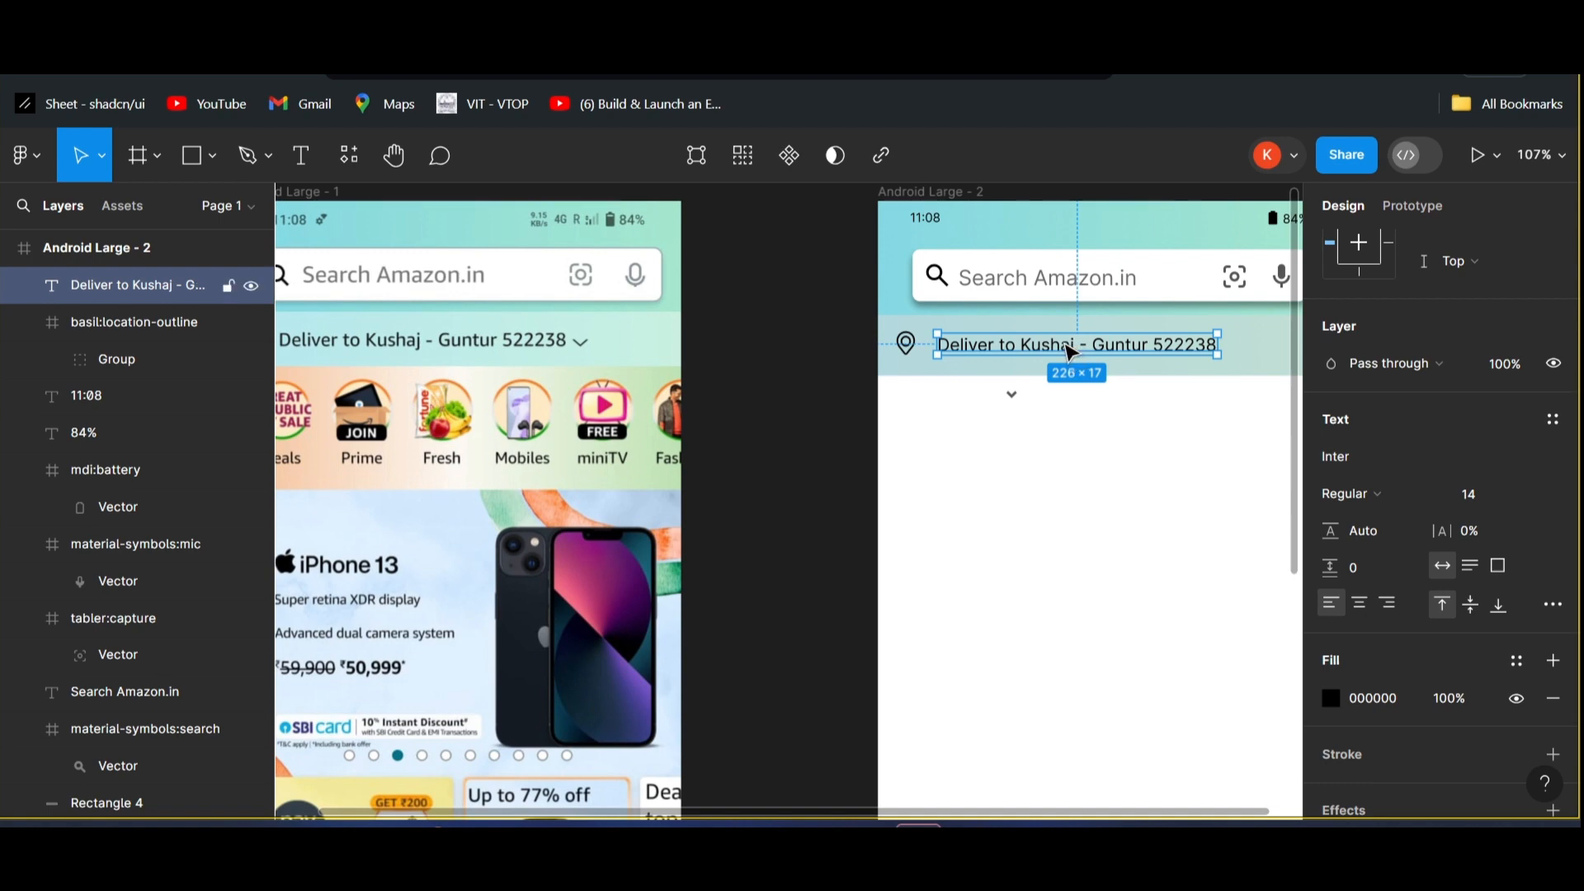
drag(1071, 356, 1065, 352)
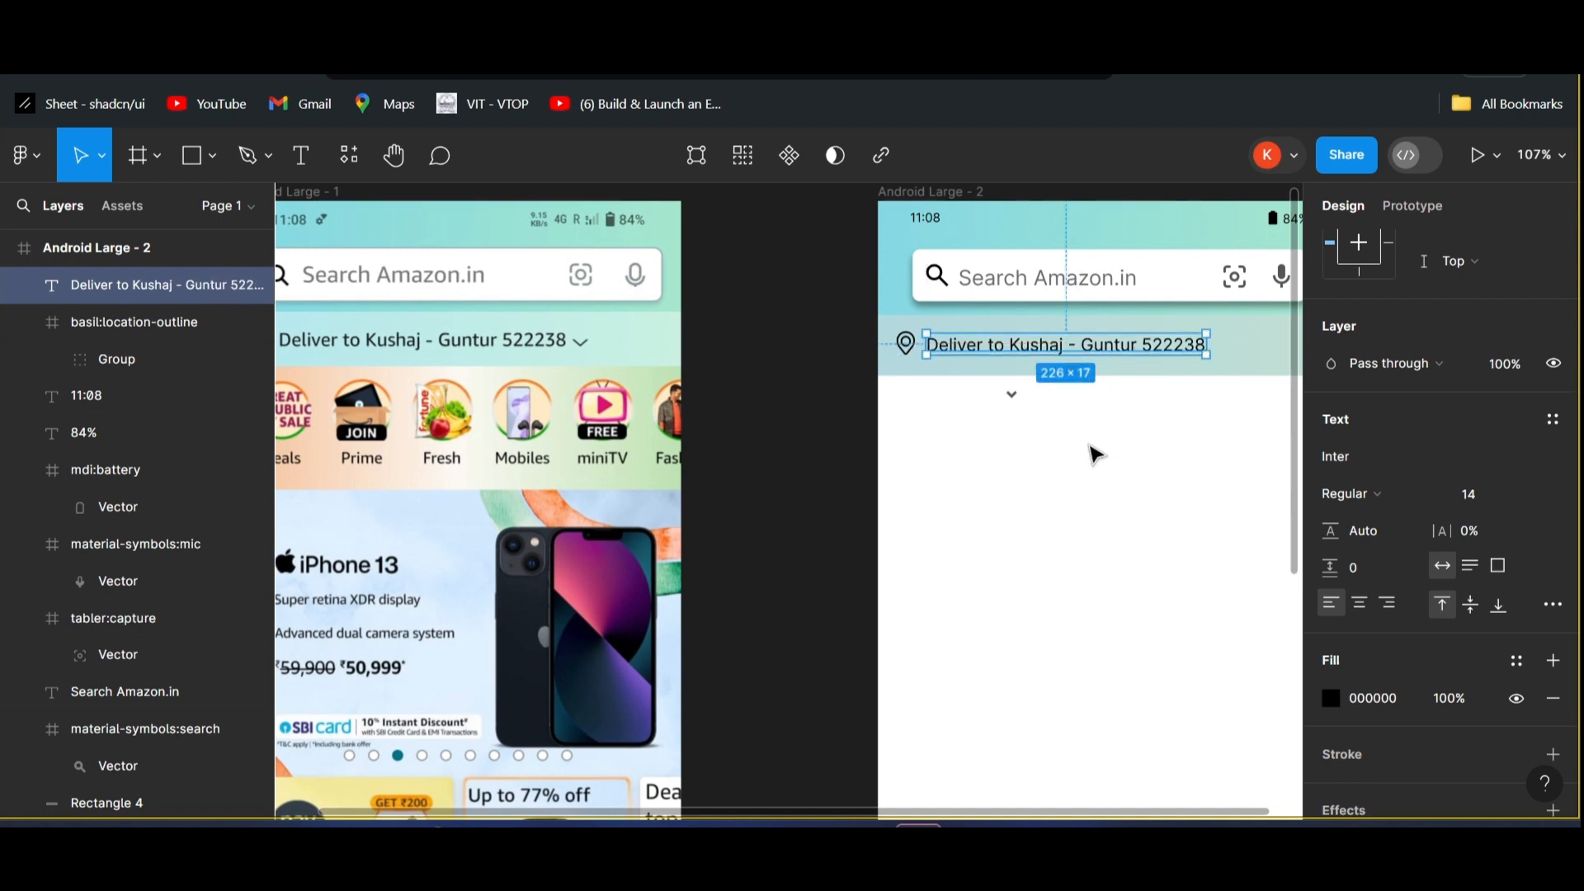
click(1046, 425)
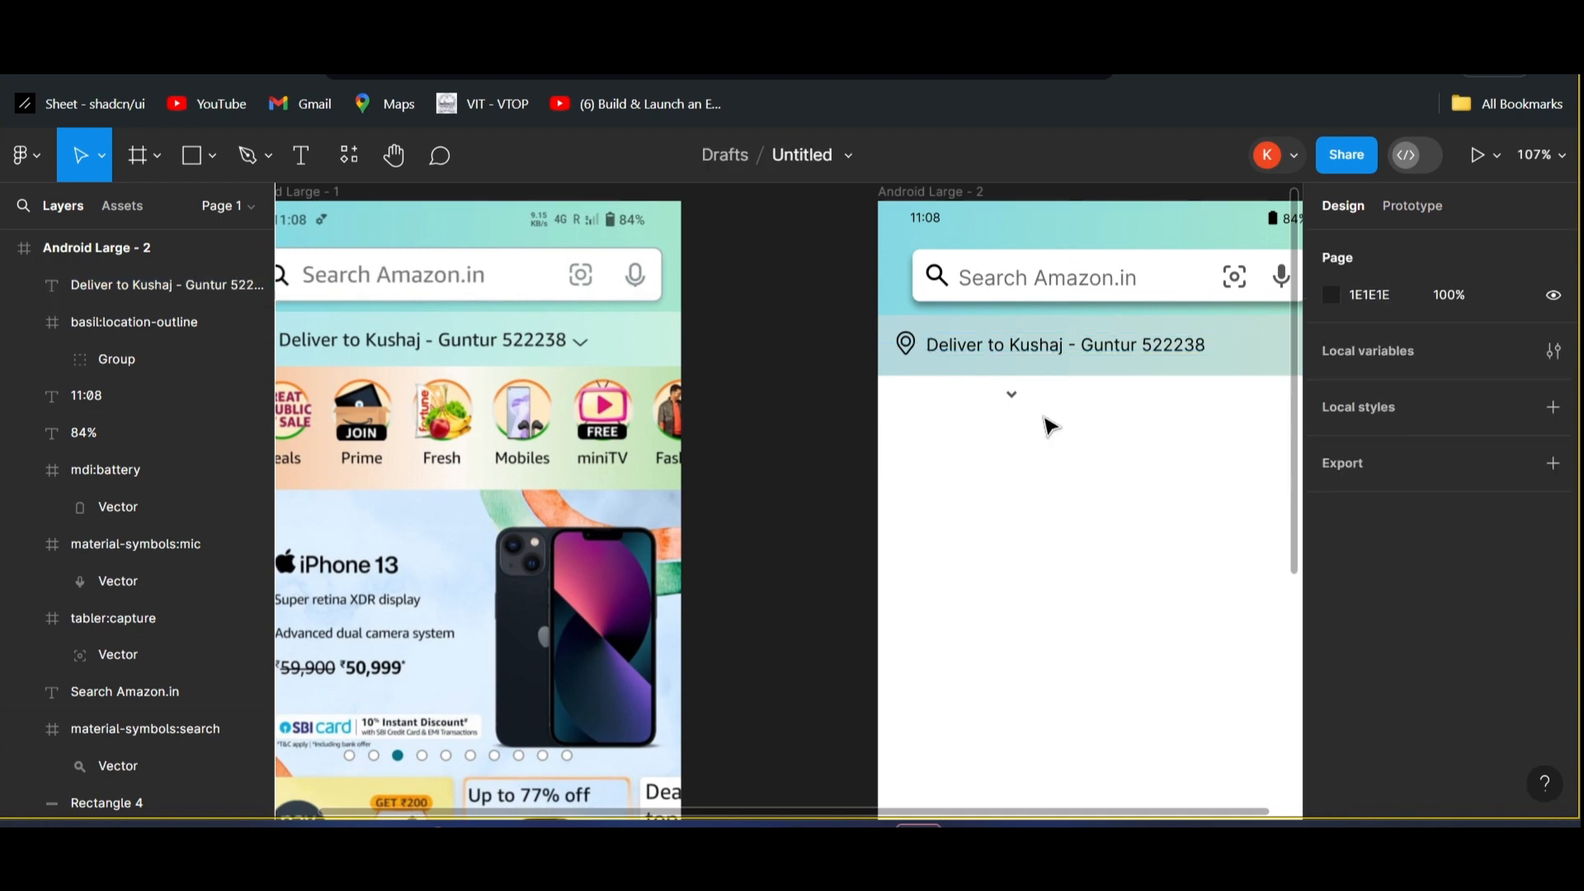
- Move the drop-down arrow icon just after the delivery text, at about X 271, Y 105, and bring it to the front
scroll(1050, 426, left, 3)
scroll(1049, 426, right, 3)
click(1015, 403)
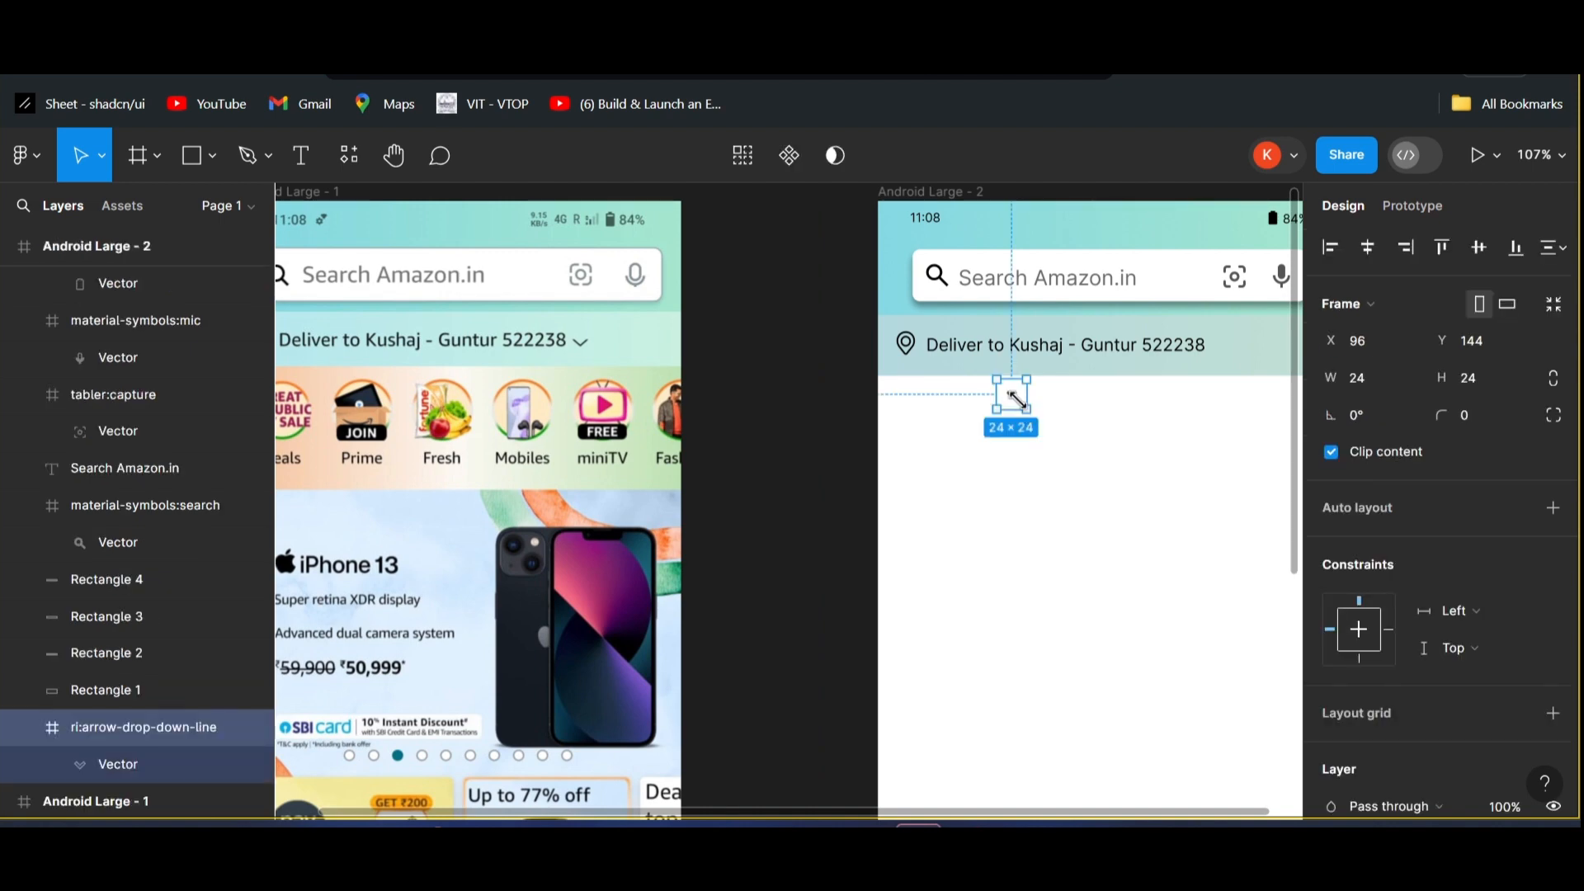
drag(1023, 401, 1234, 359)
right_click(1234, 358)
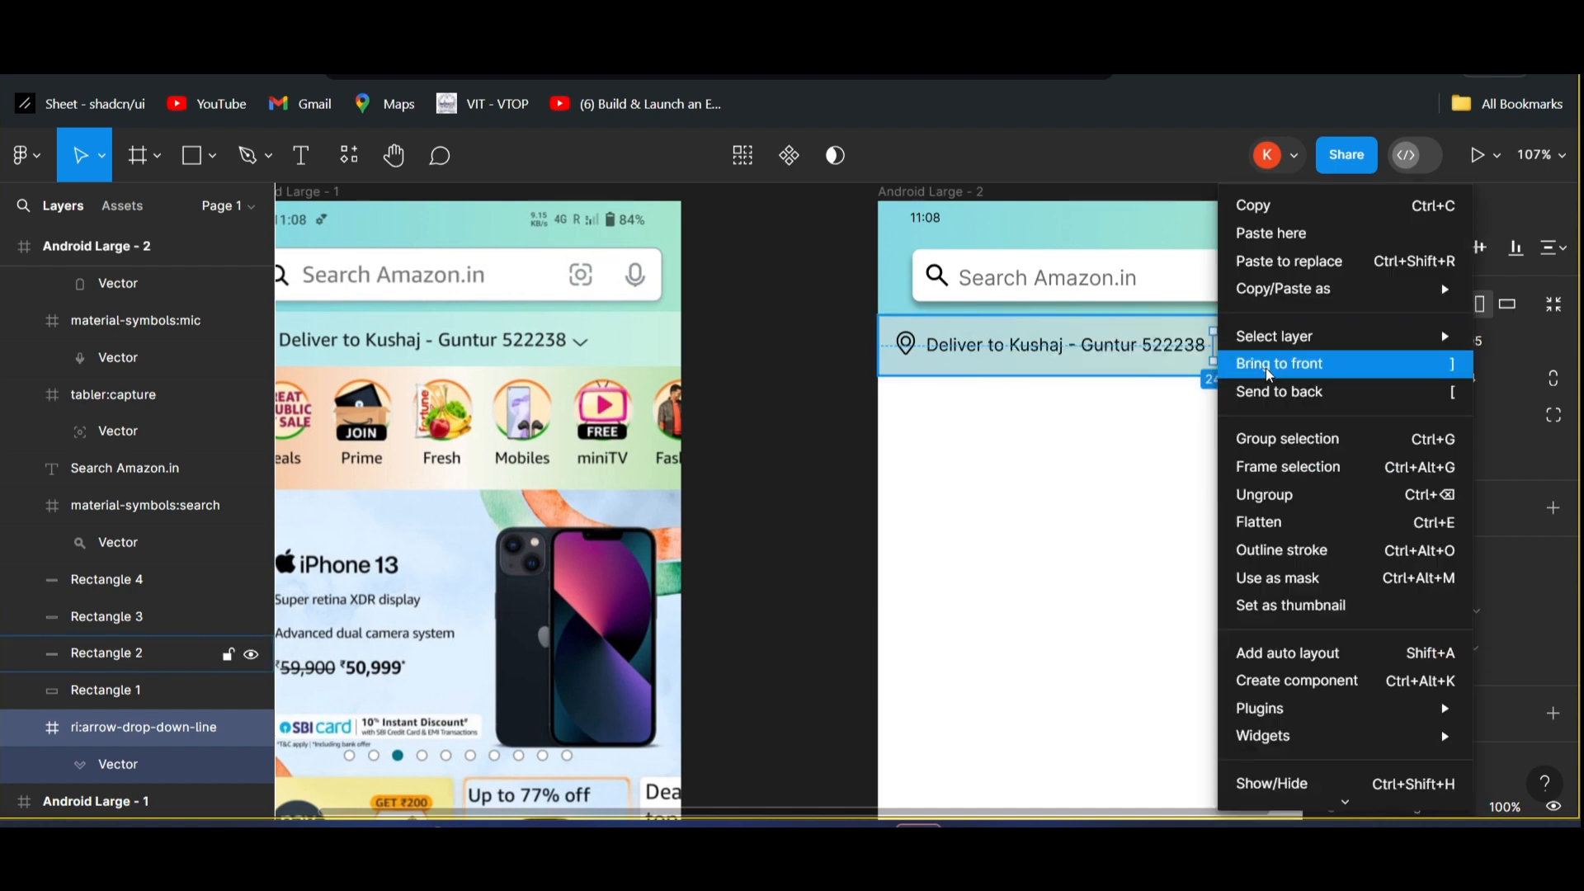
click(1269, 373)
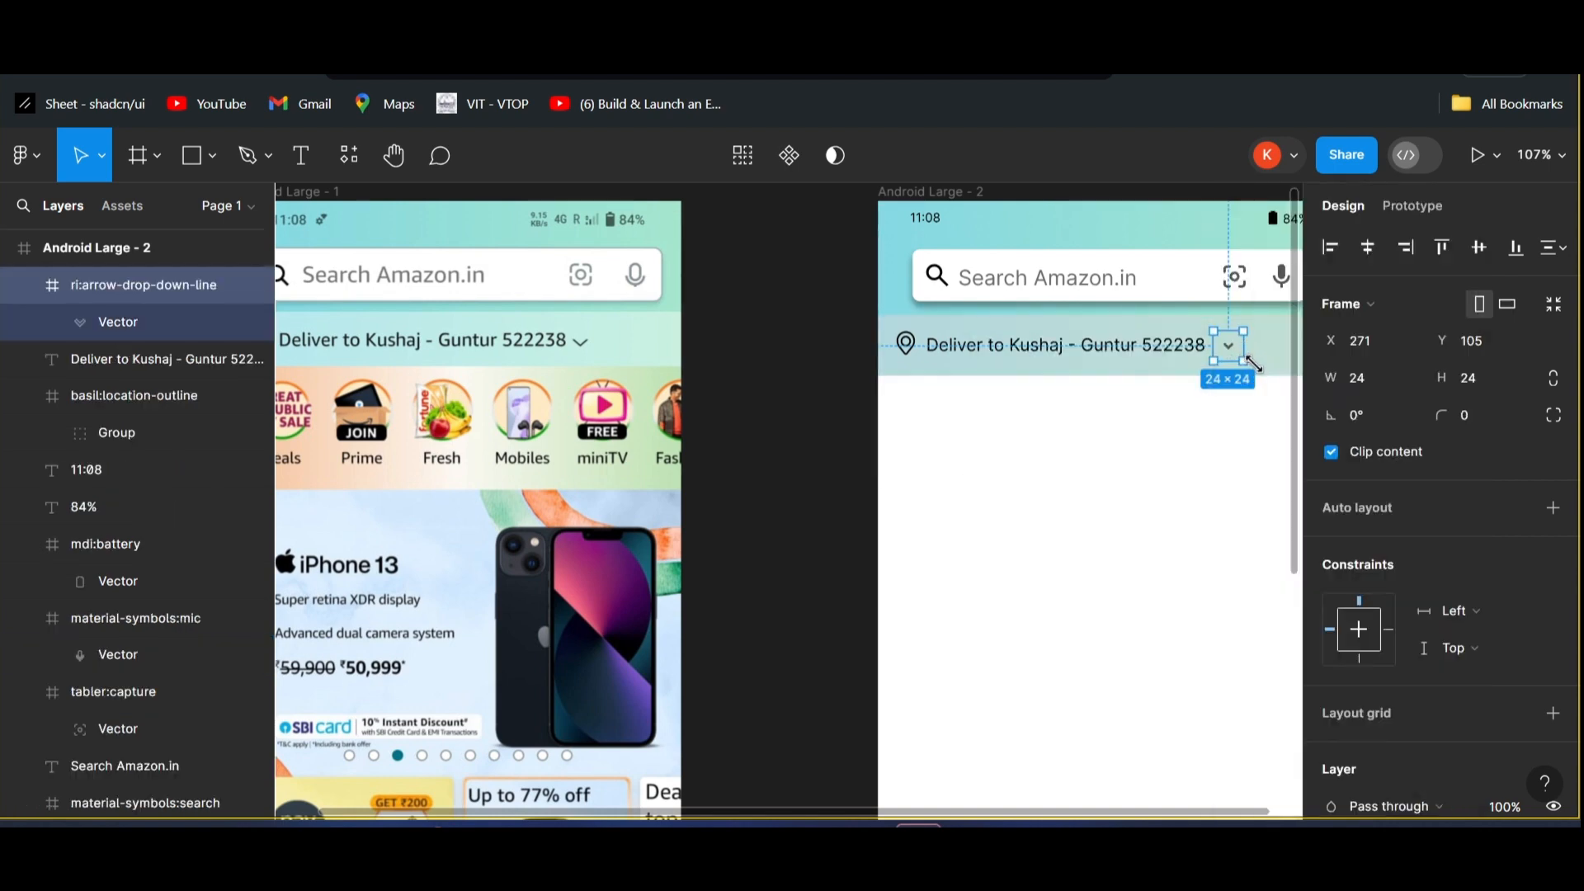
- Enlarge the drop-down arrow icon to about 35 × 30 and move it to about X 262, Y 101, closer to the delivery text
drag(1252, 364, 1266, 369)
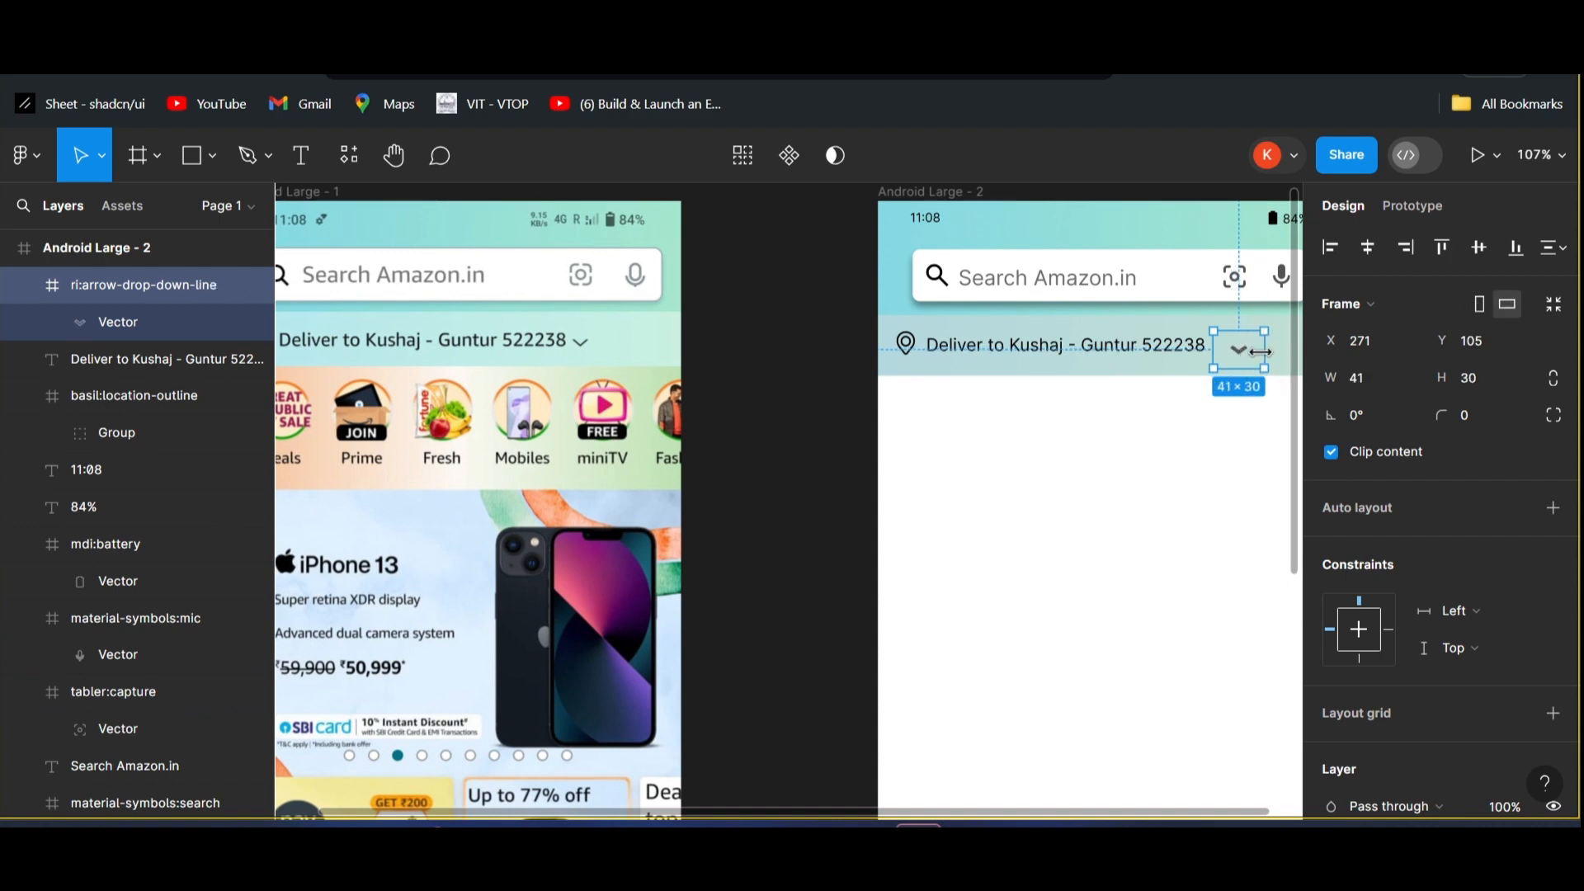
drag(1258, 353, 1230, 354)
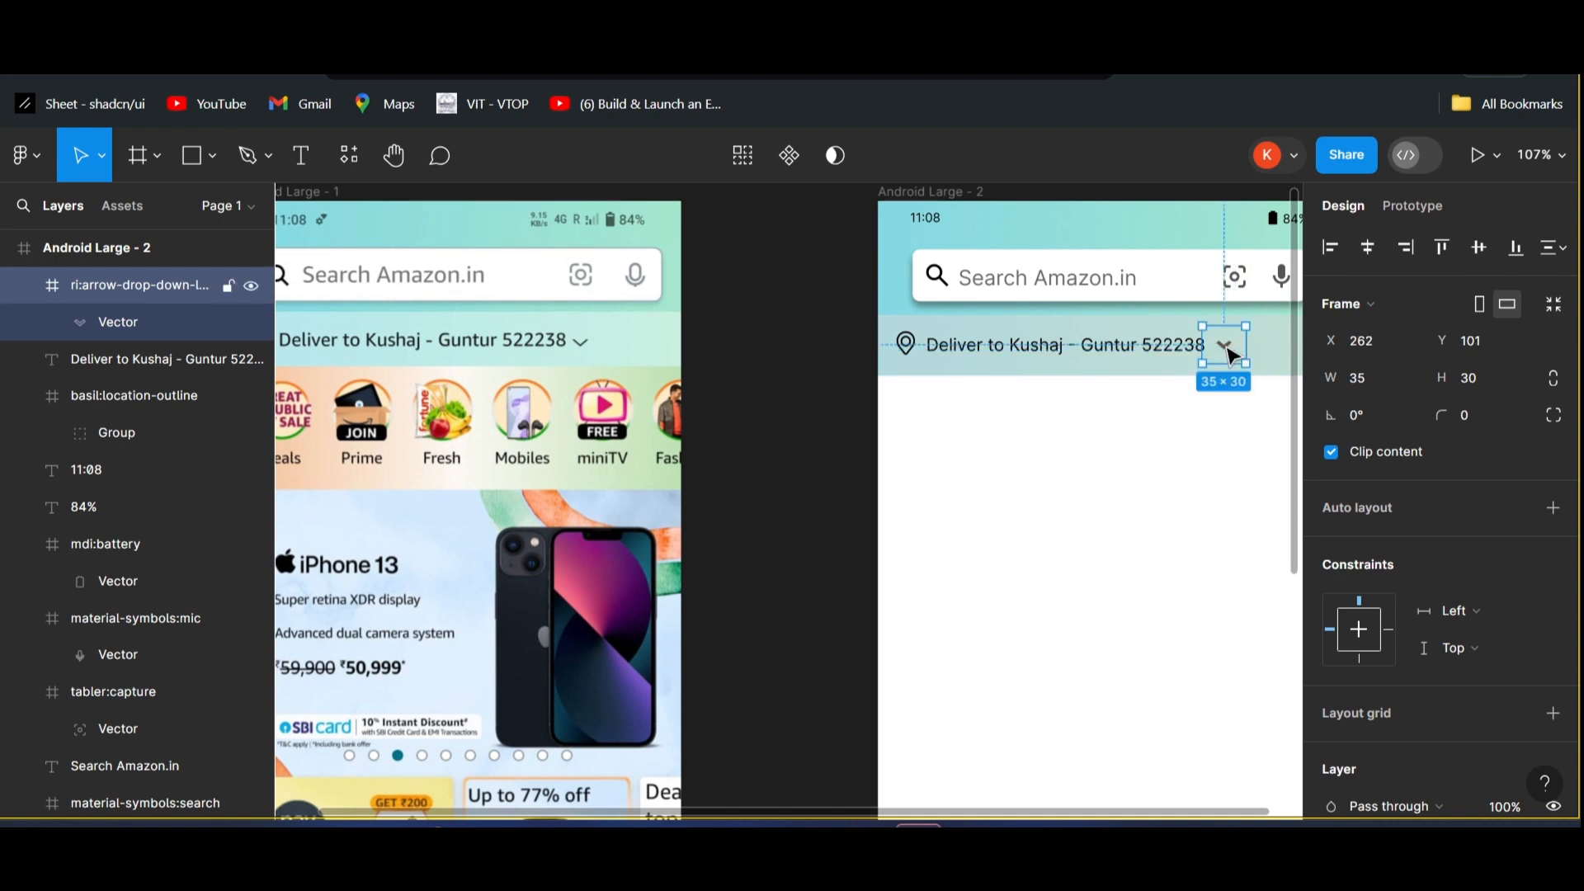
- Draw a full-width rectangle of about 360 × 85 at X 0, Y 141, directly below the delivery address bar
click(900, 425)
scroll(899, 425, down, 3)
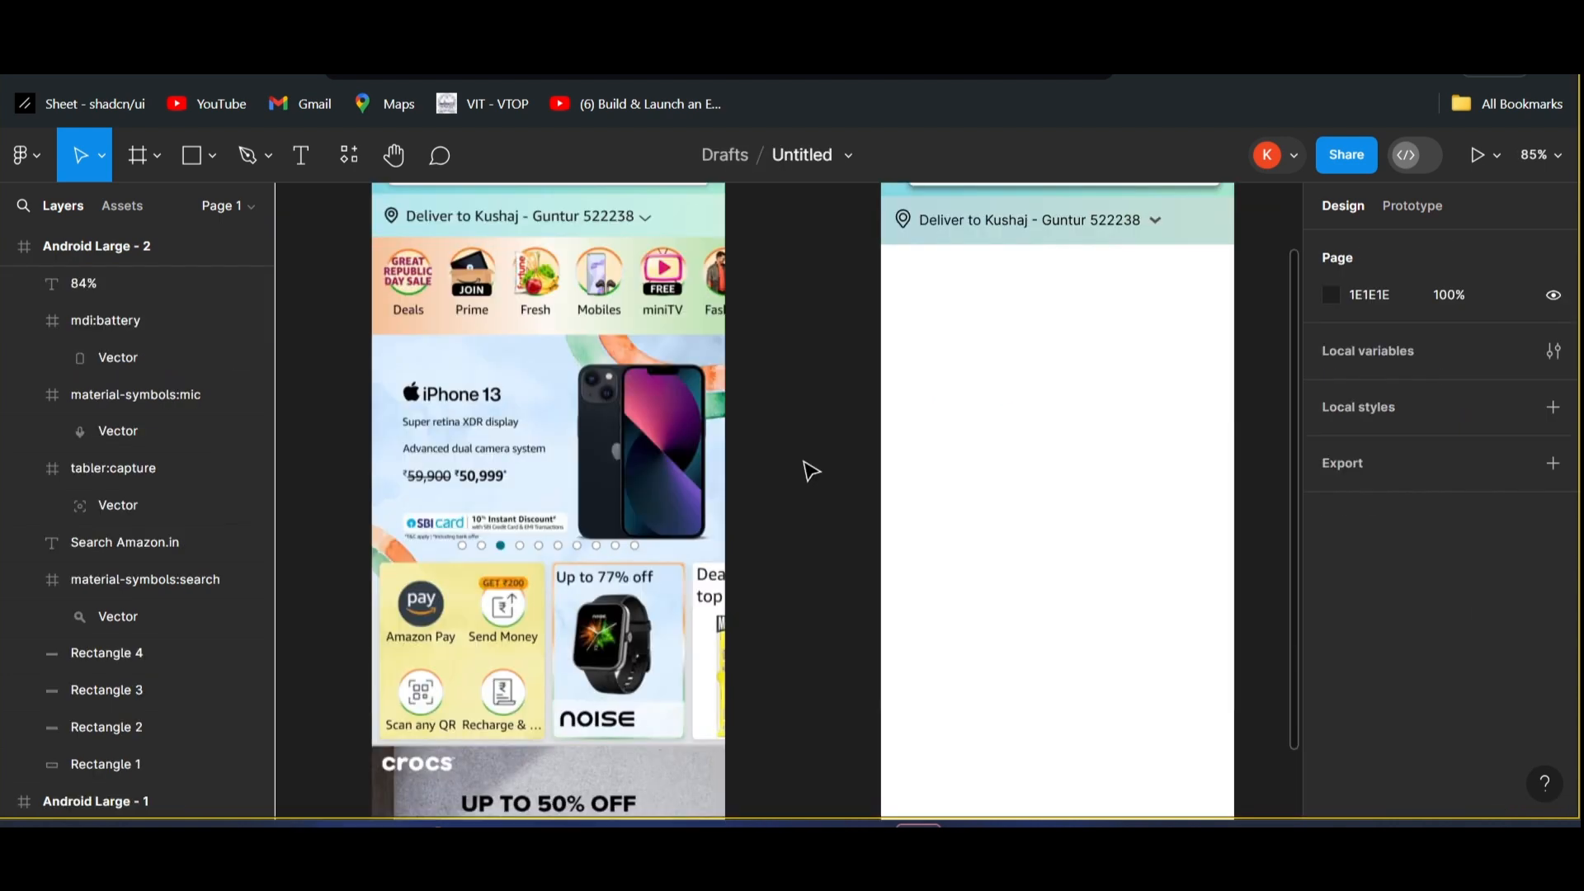
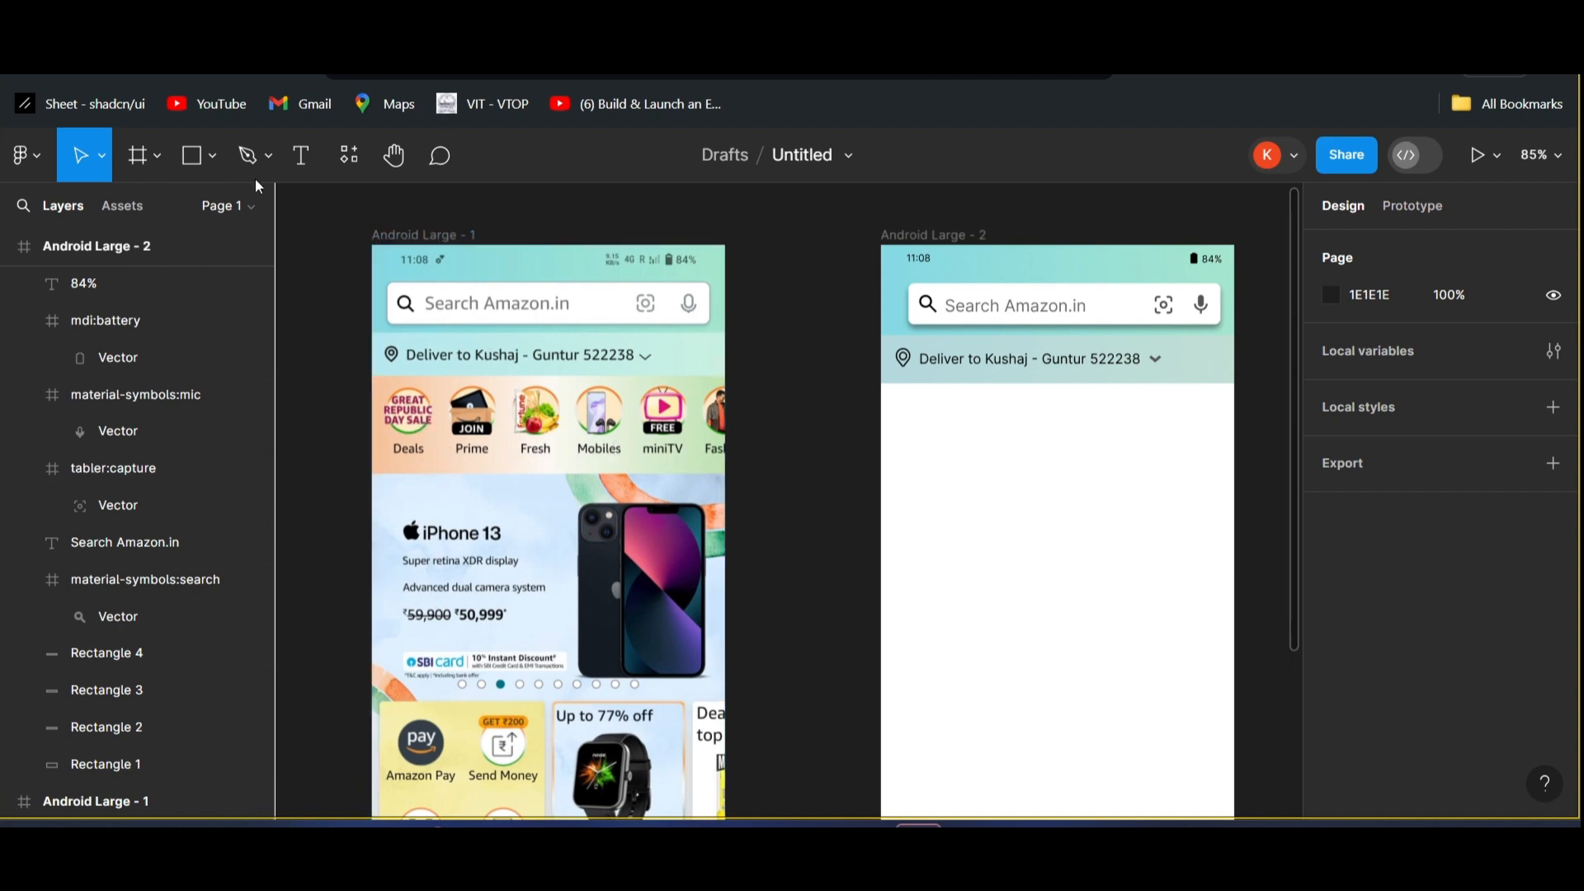
click(211, 164)
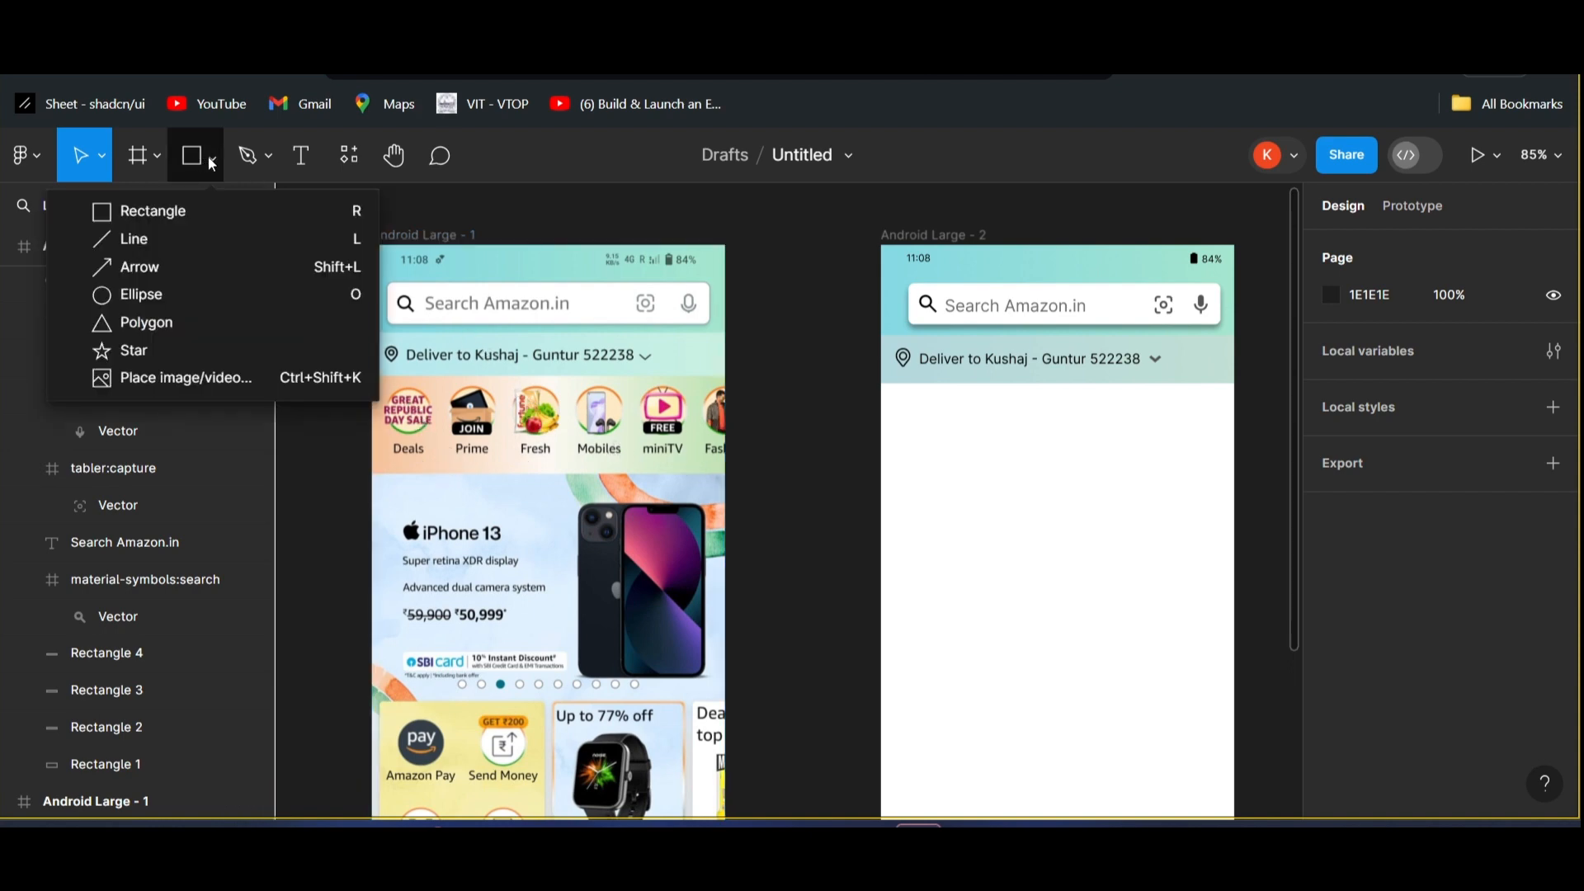
click(107, 216)
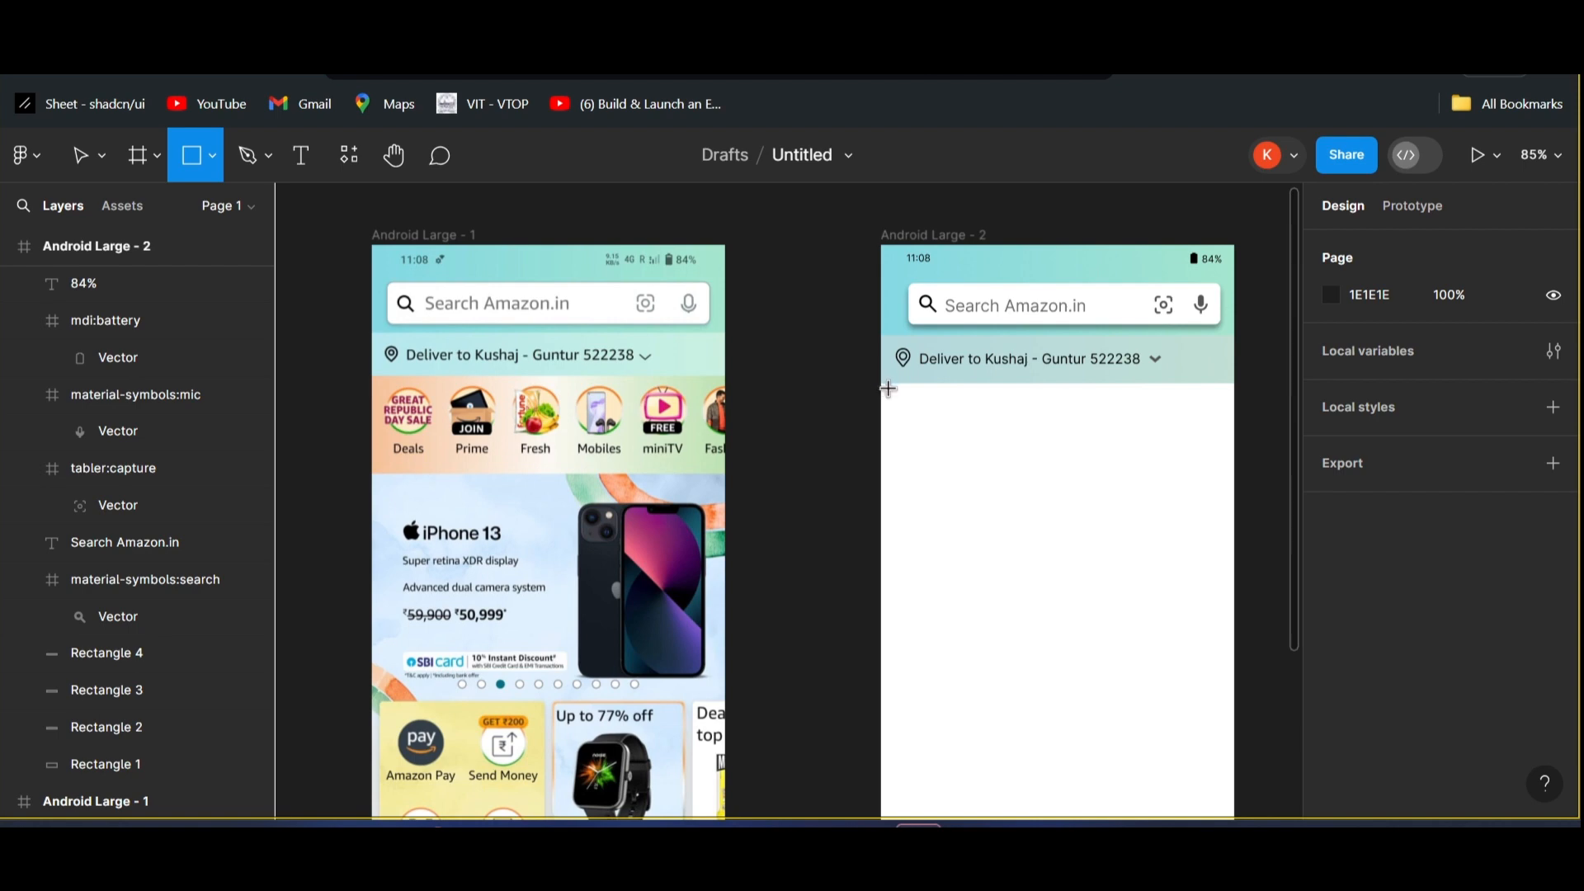
mouse_move(888, 388)
mouse_down()
mouse_move(1040, 445)
mouse_move(1016, 436)
mouse_up()
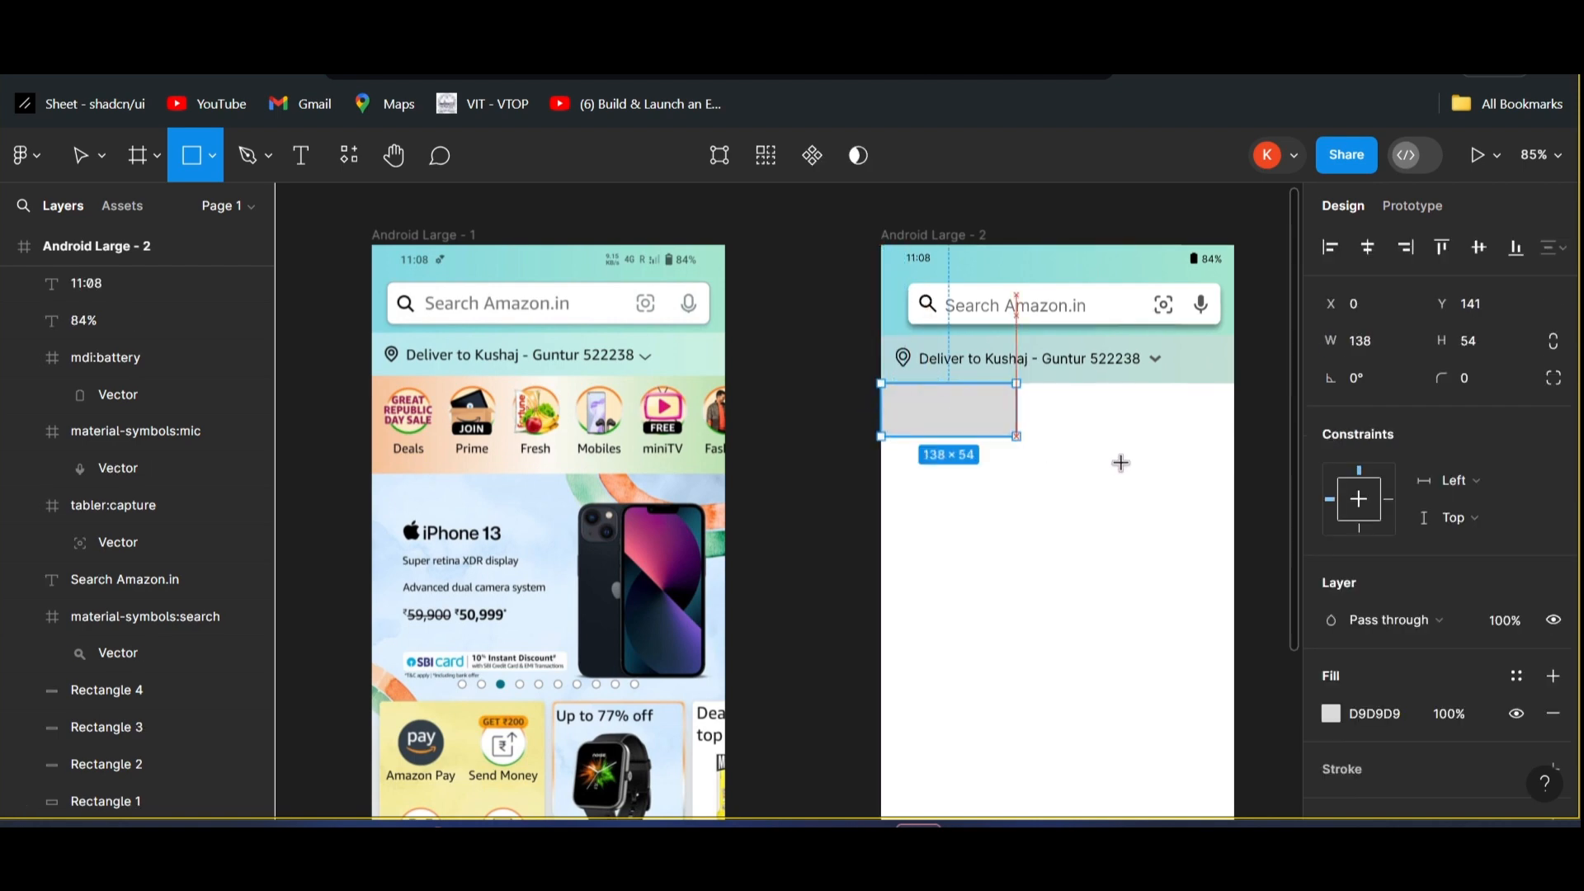
mouse_move(1120, 462)
mouse_down()
mouse_move(1229, 454)
mouse_move(1236, 468)
mouse_up()
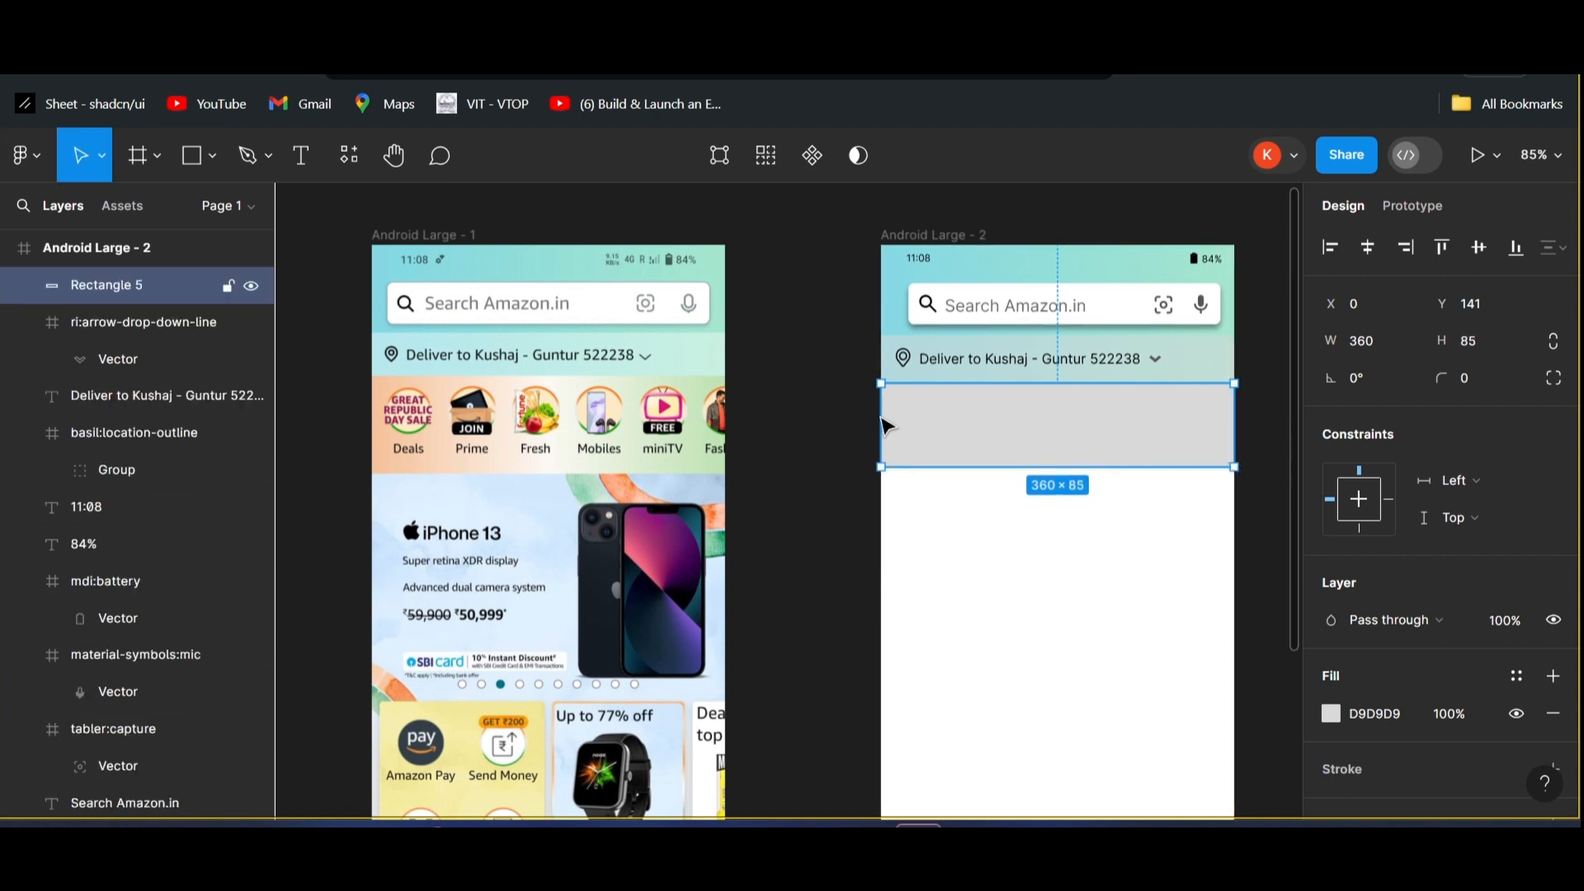
- Change the new rectangle's fill to a linear gradient and add a middle colour stop at about 49%
scroll(881, 428, right, 3)
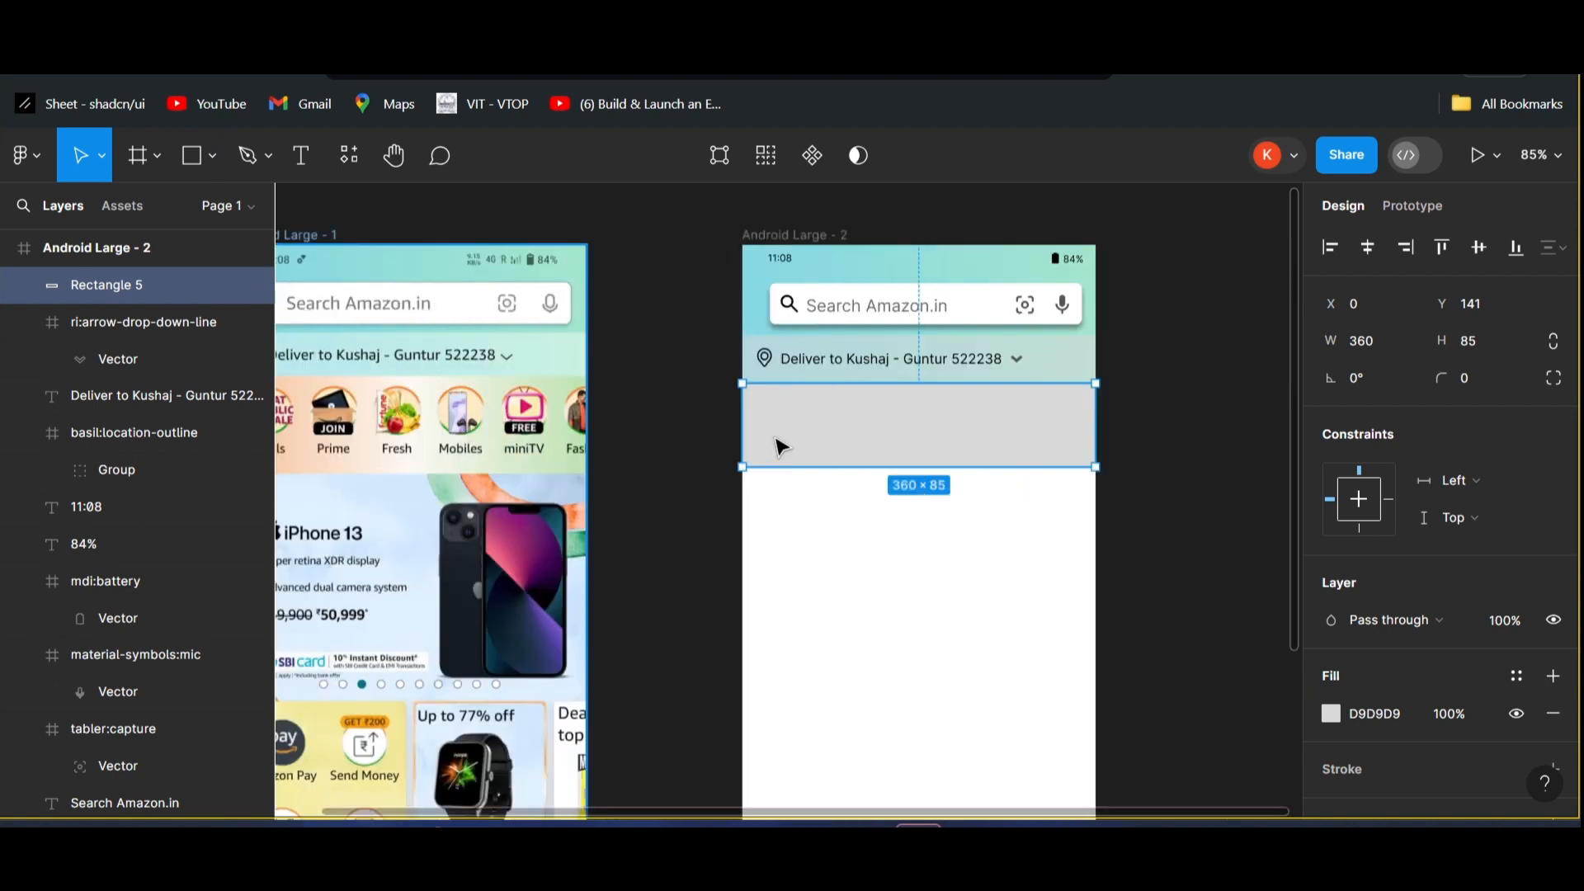
click(1331, 713)
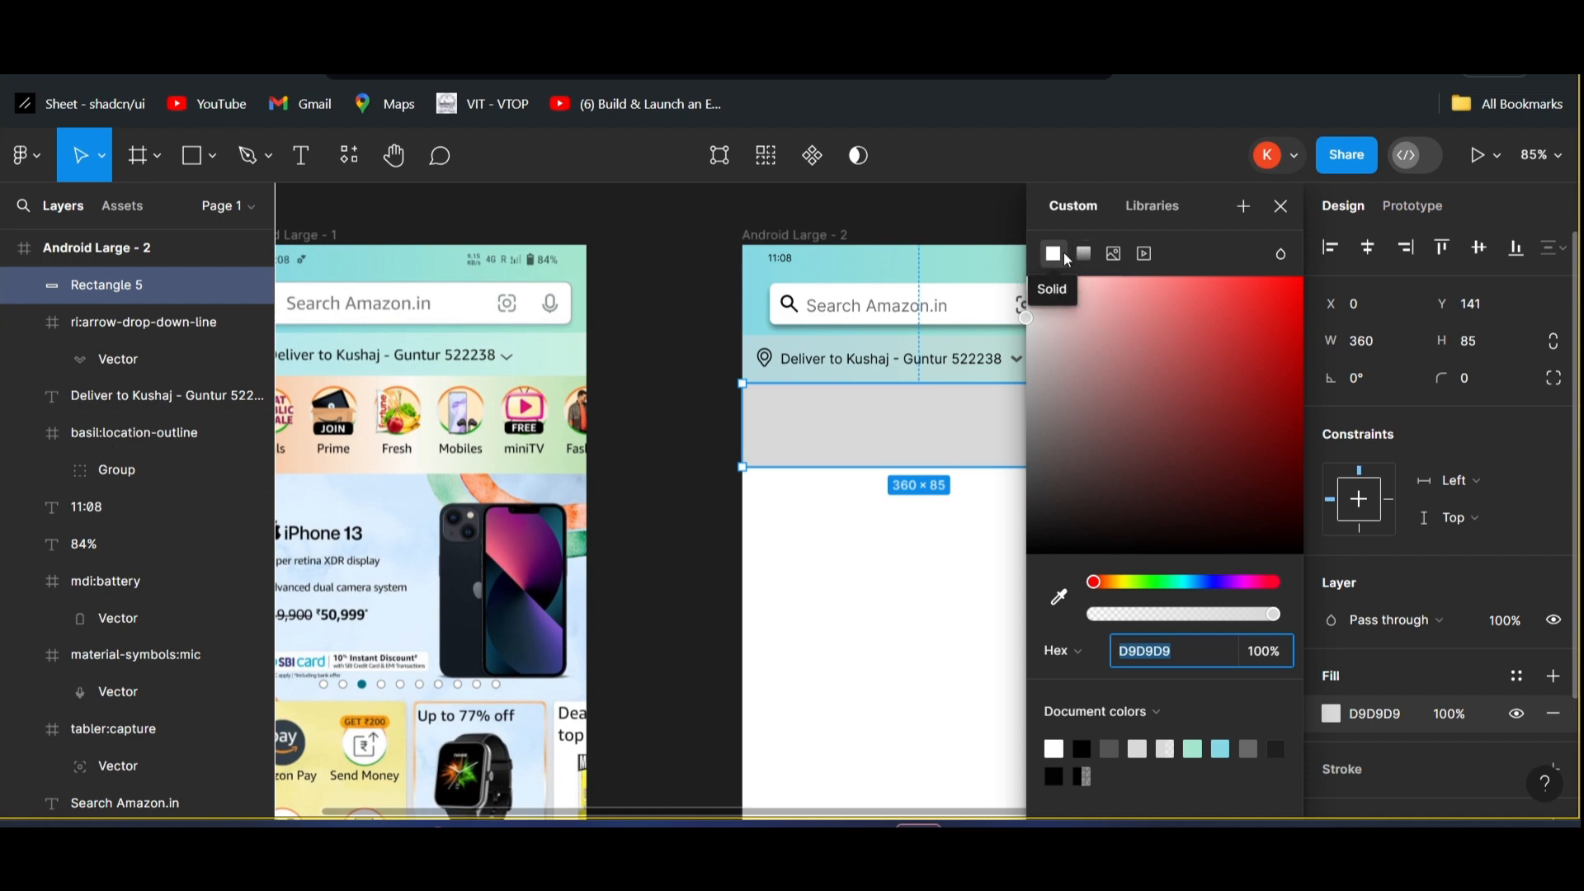
click(1084, 255)
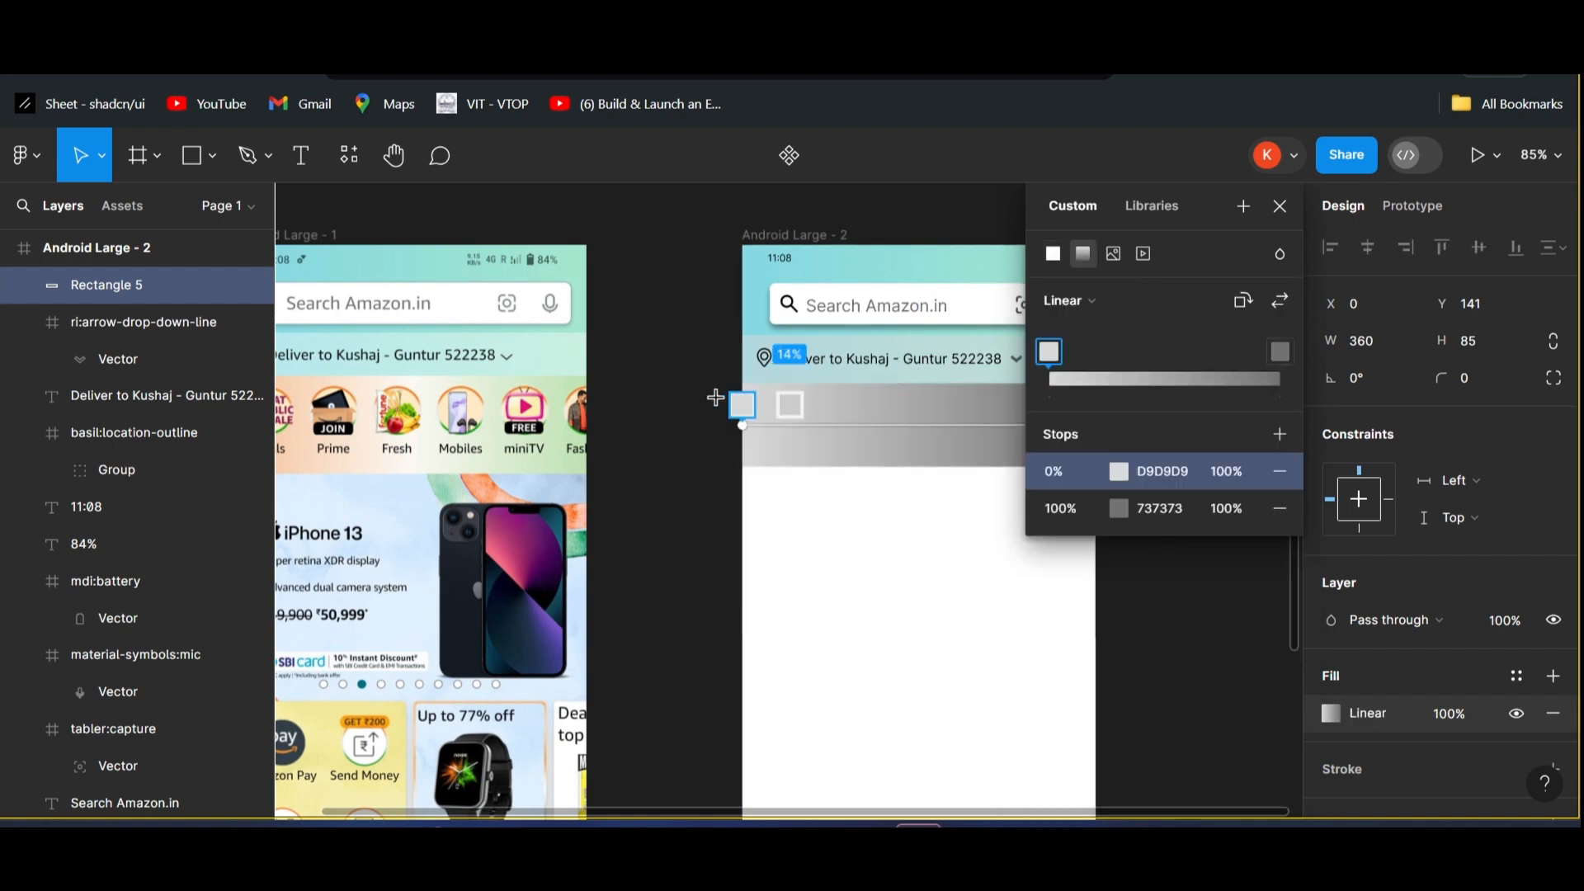
scroll(715, 400, right, 3)
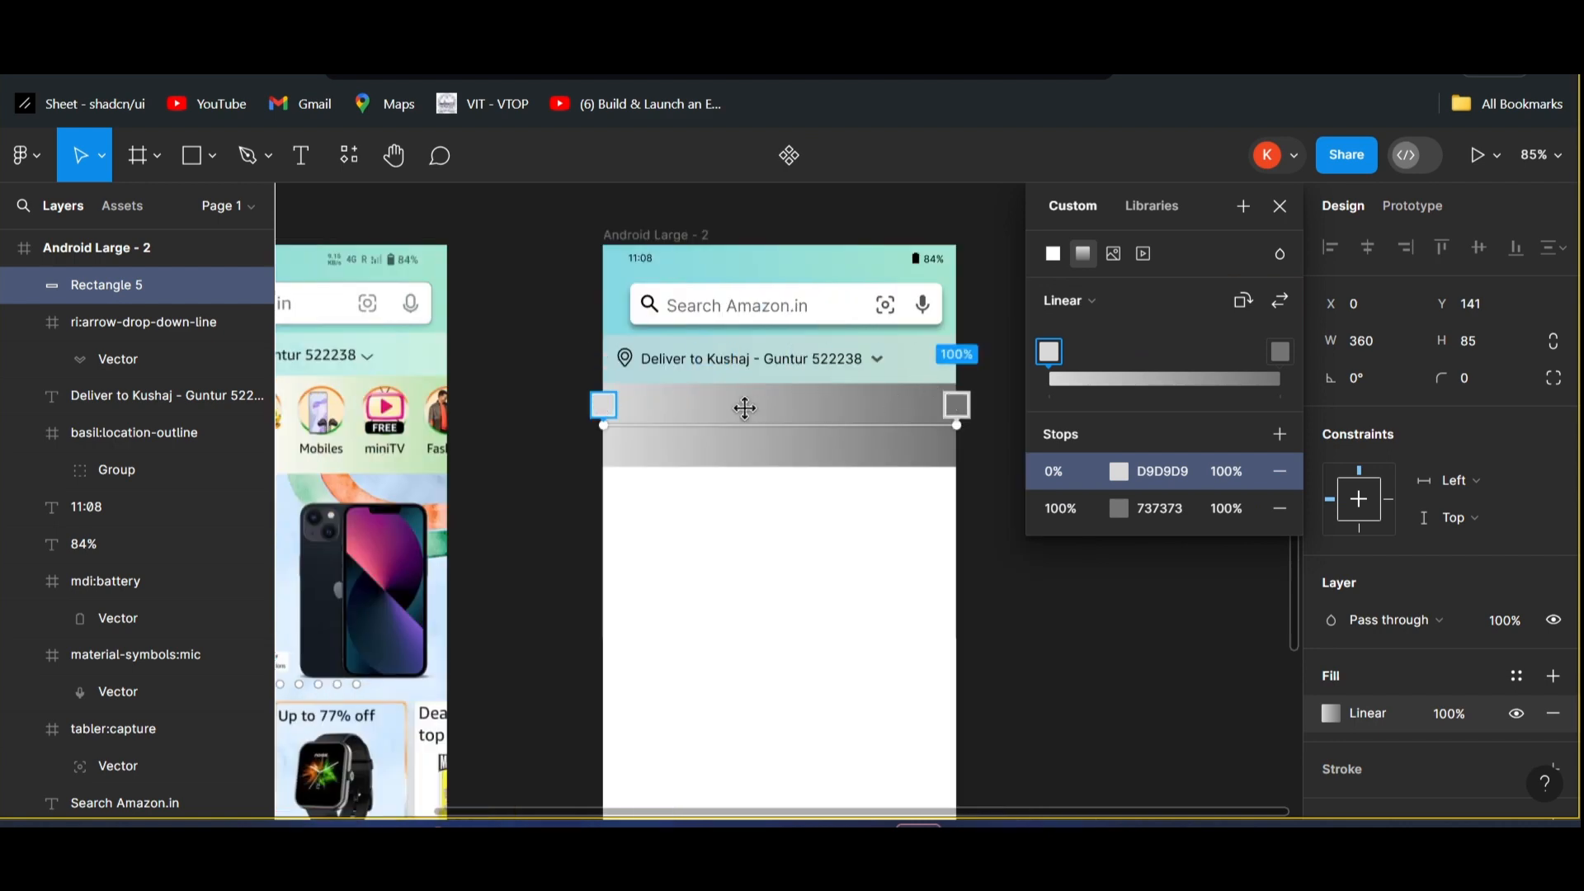
scroll(743, 407, left, 6)
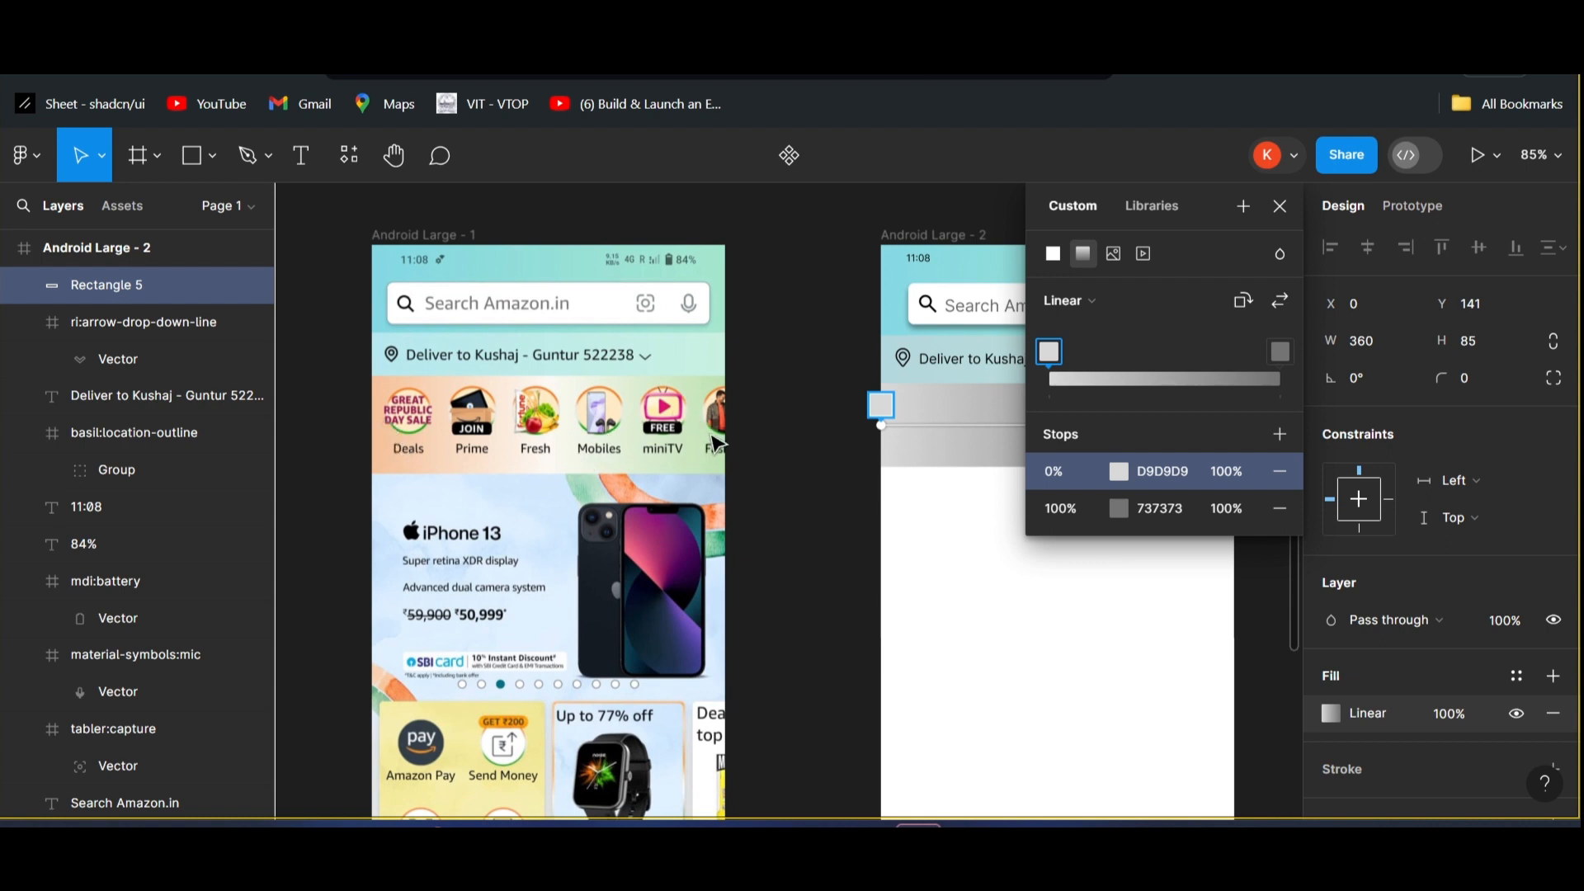
scroll(714, 445, right, 3)
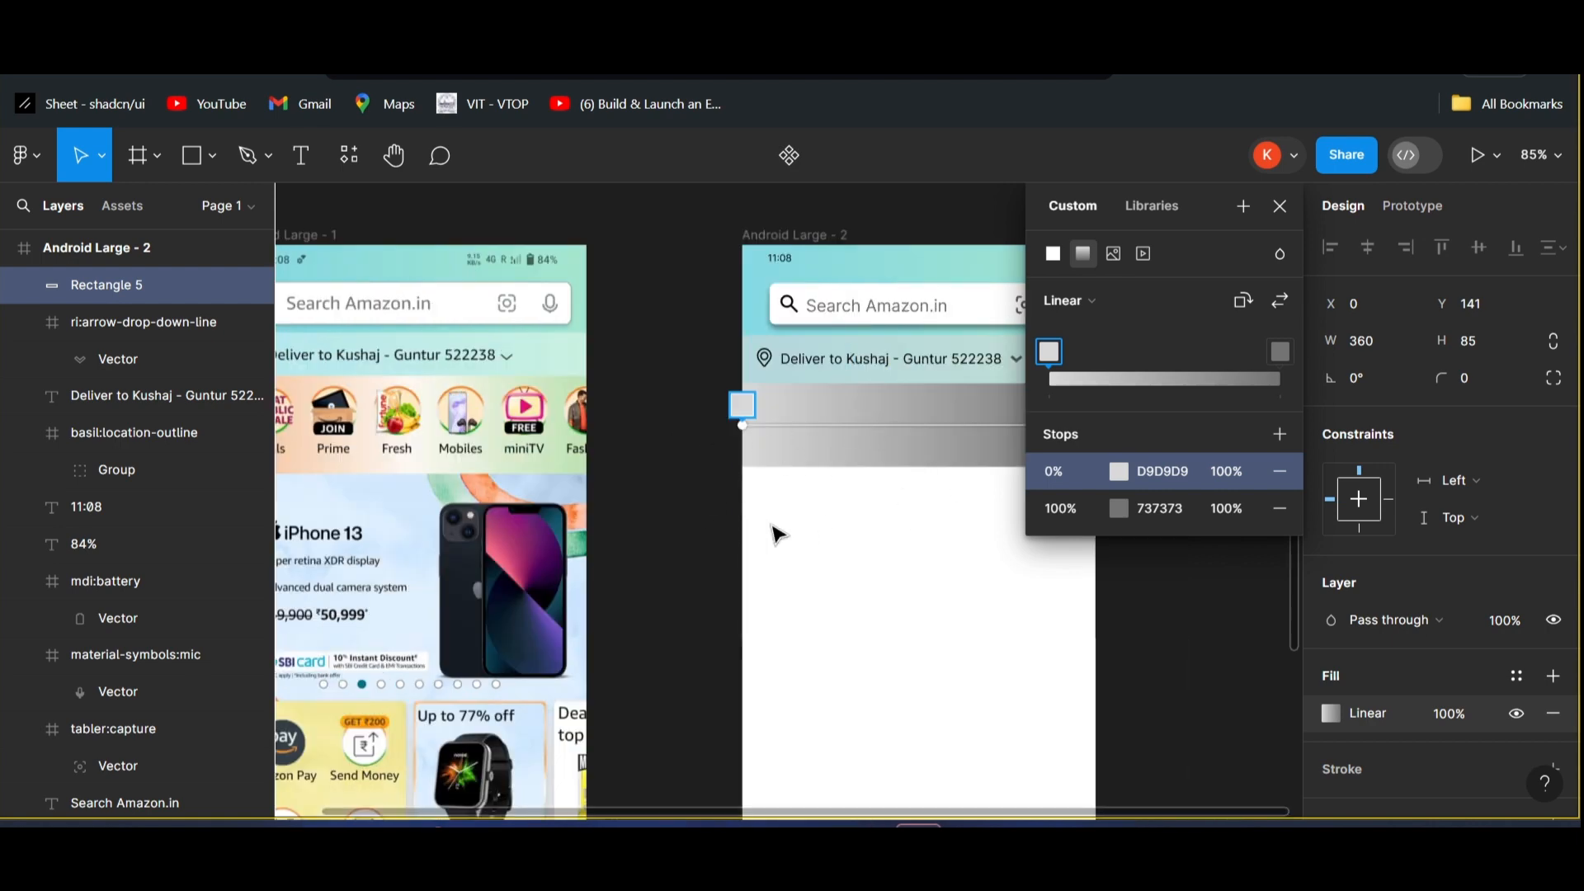
scroll(774, 533, right, 3)
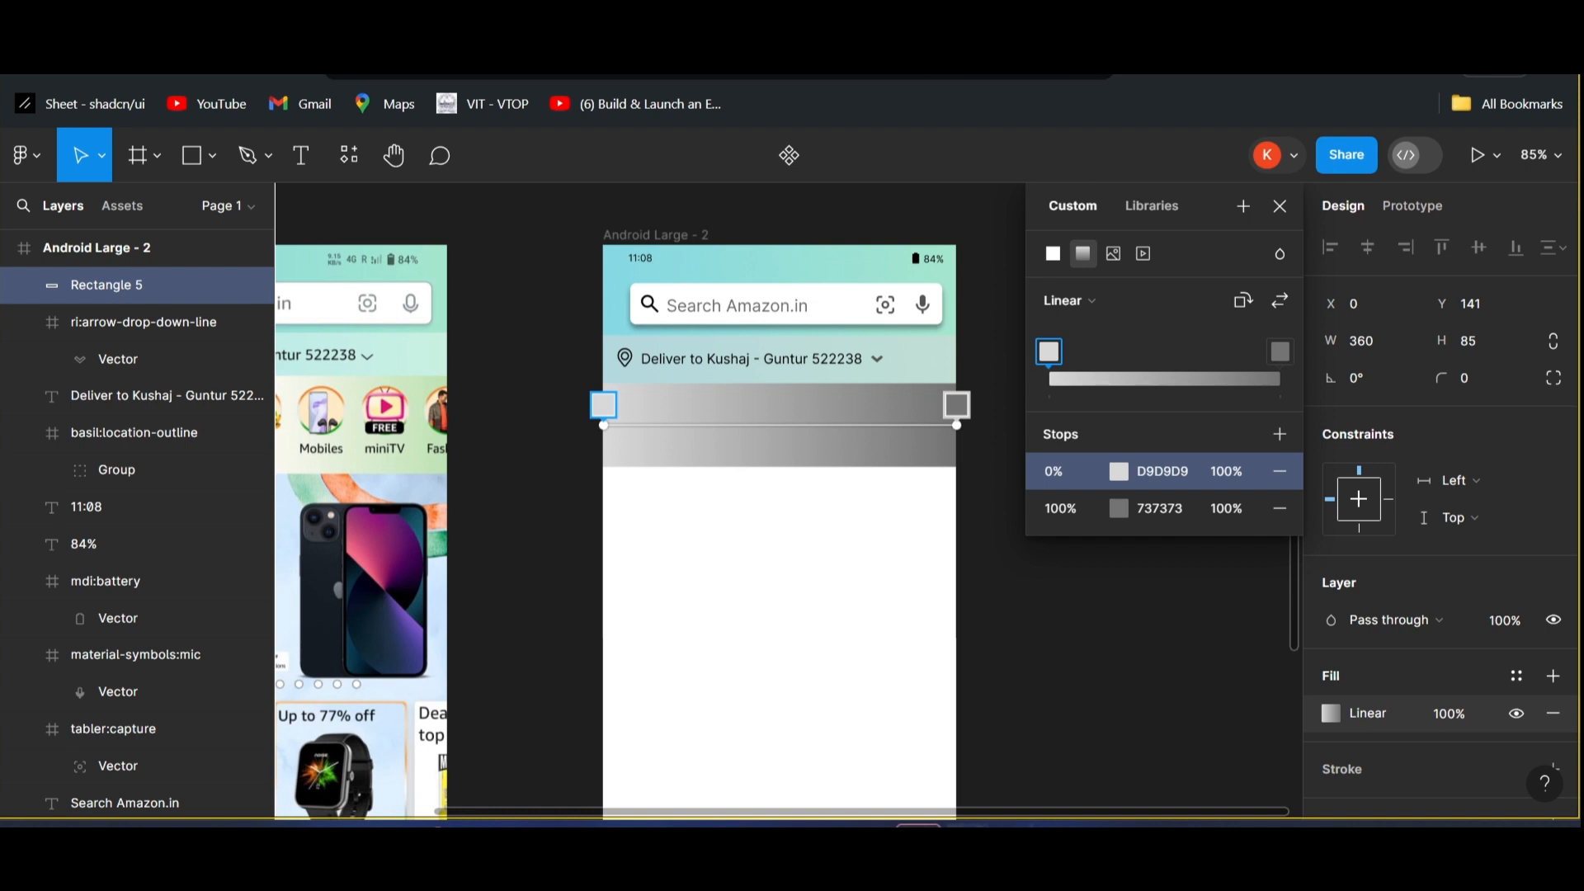
mouse_move(966, 825)
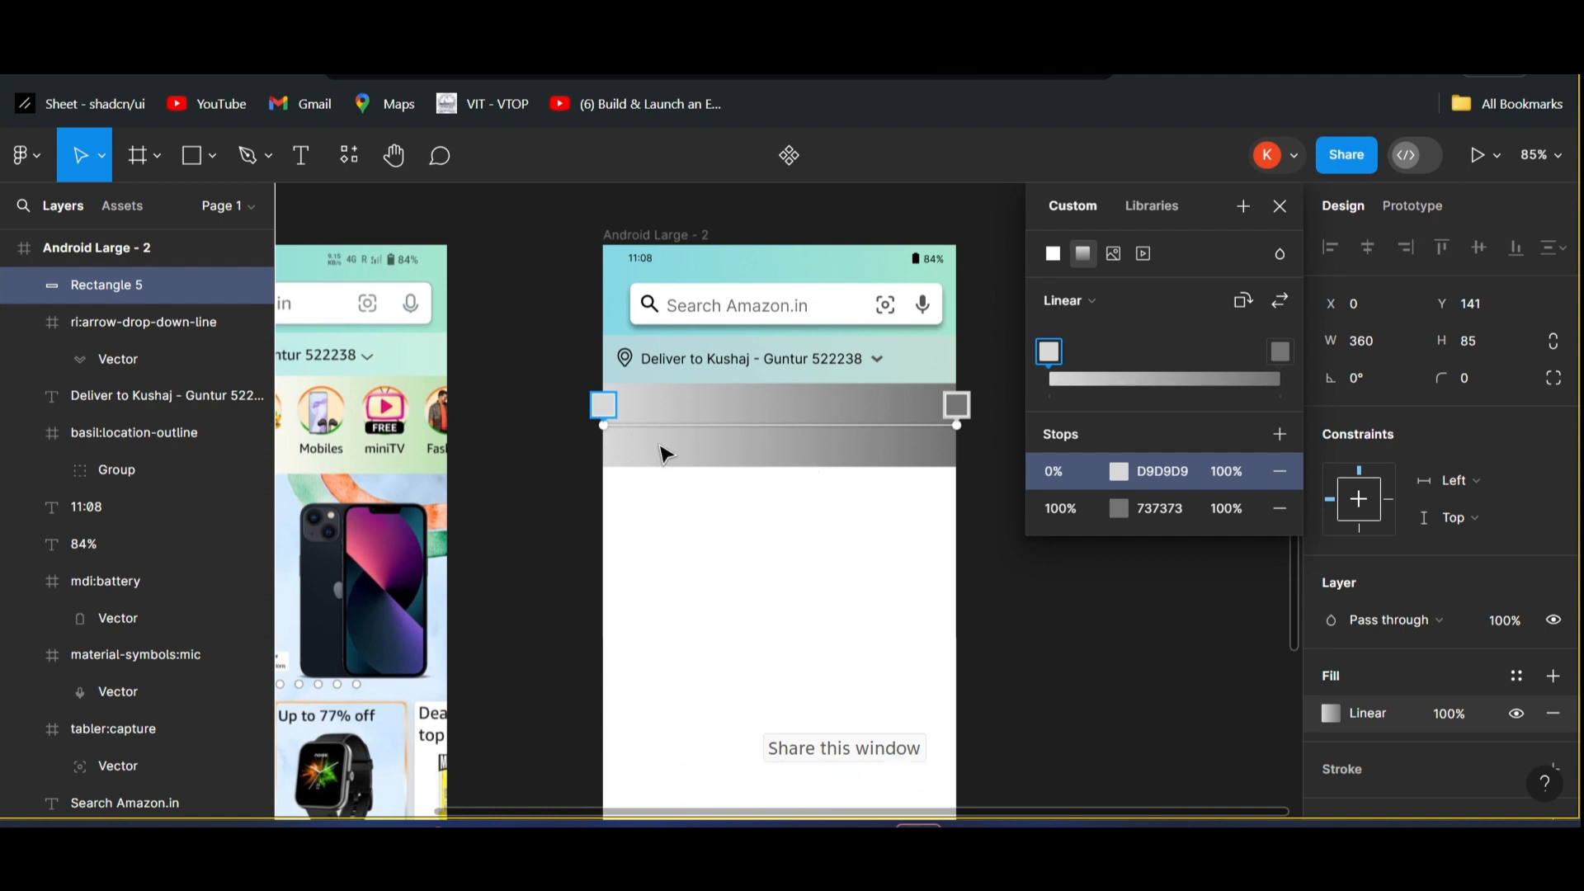
click(777, 426)
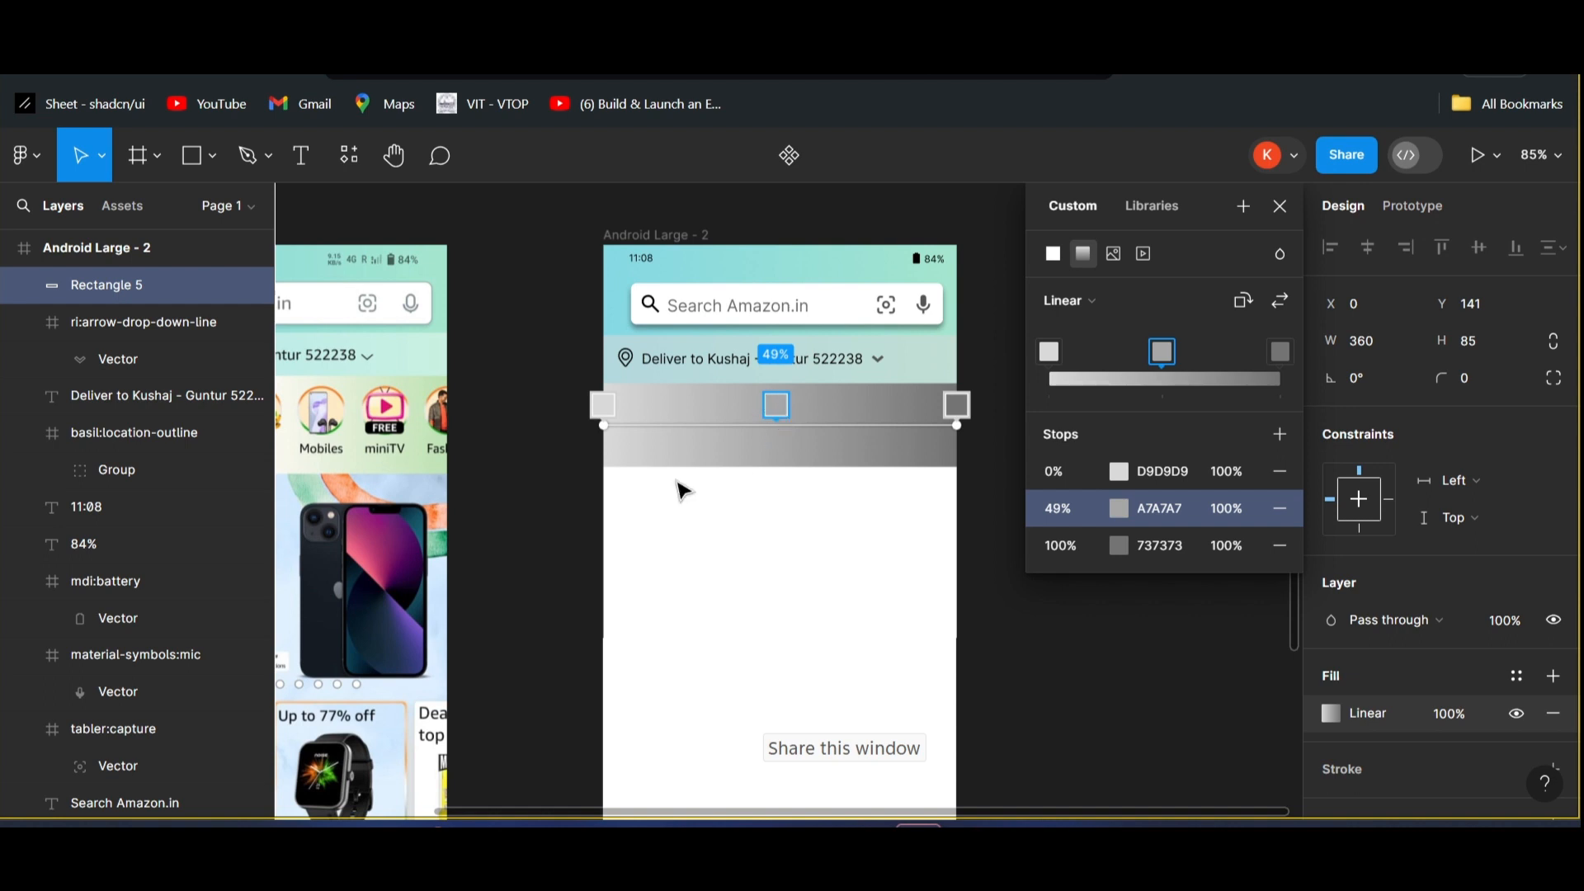
- Set the gradient's 0% stop to the orange F5C49C sampled from the reference's category strip
click(601, 405)
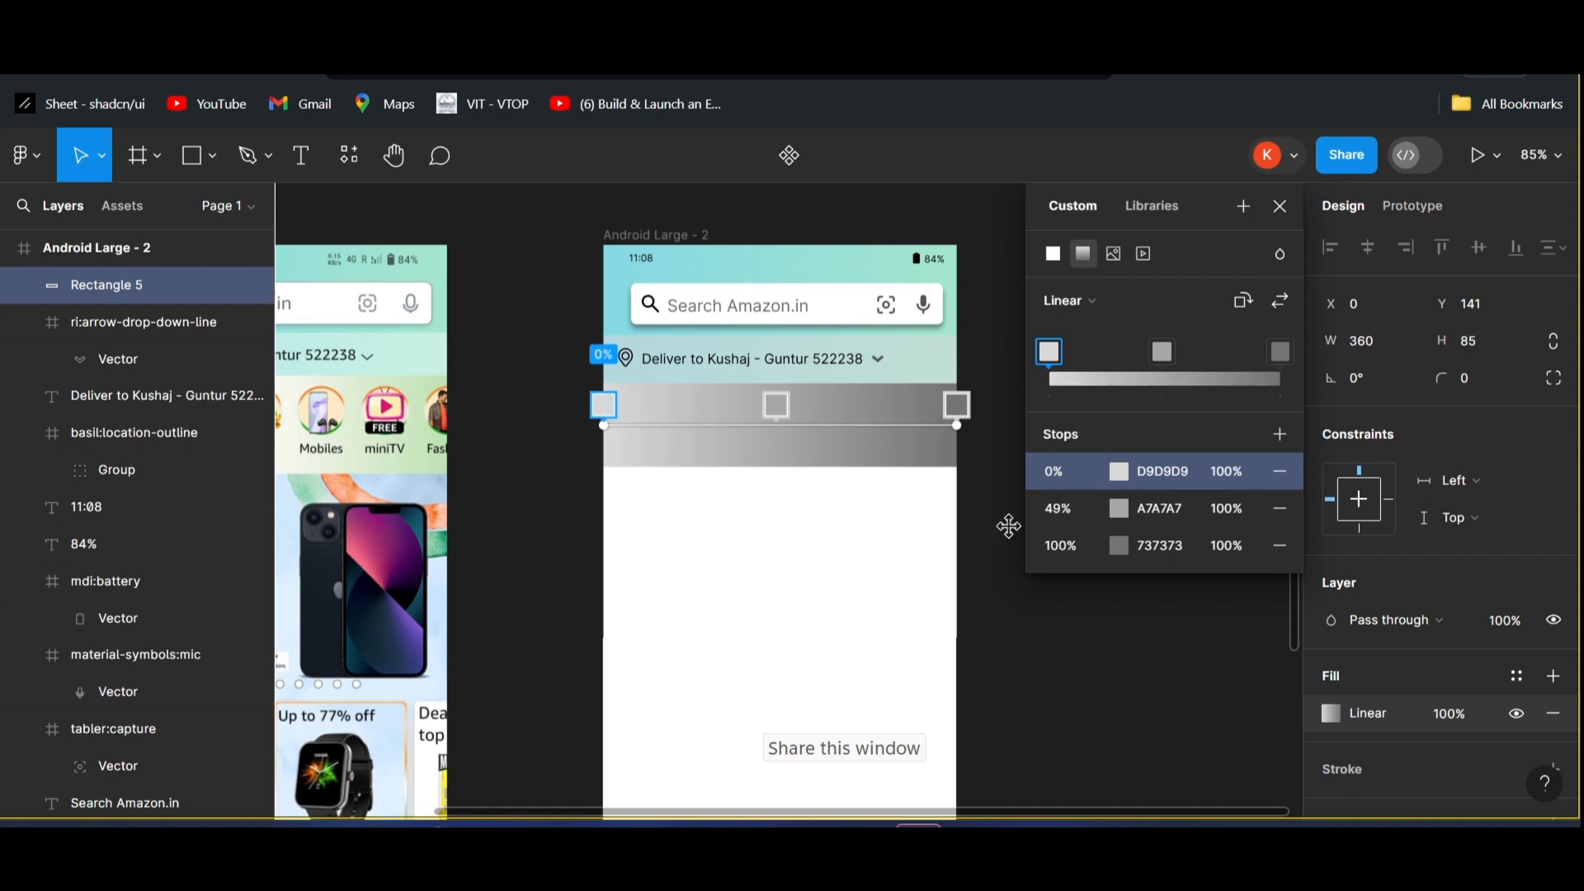
click(1120, 472)
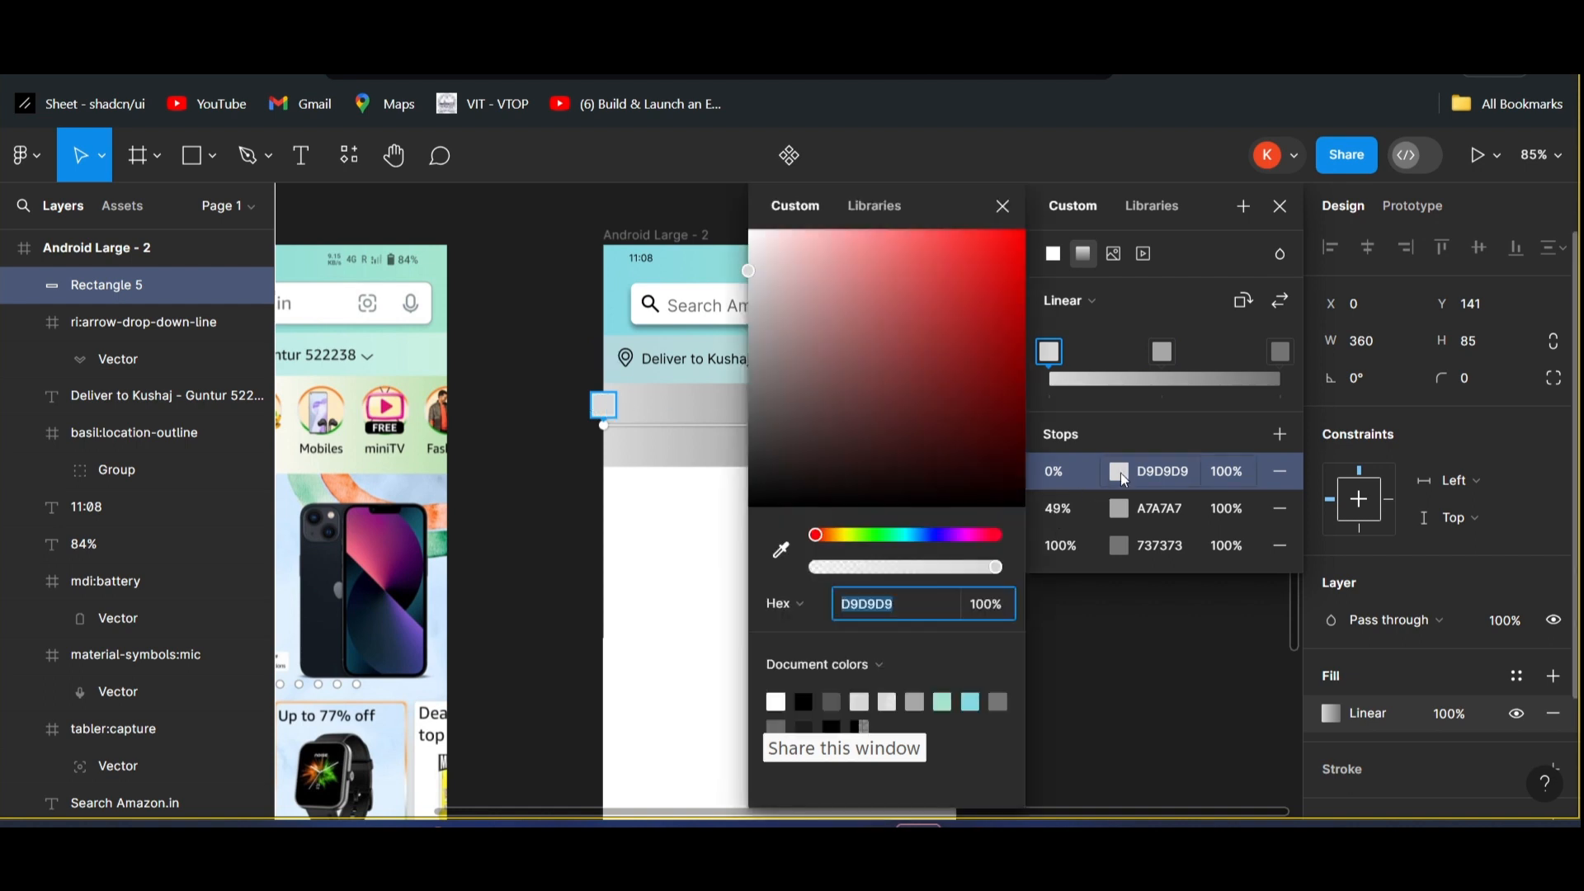
click(783, 551)
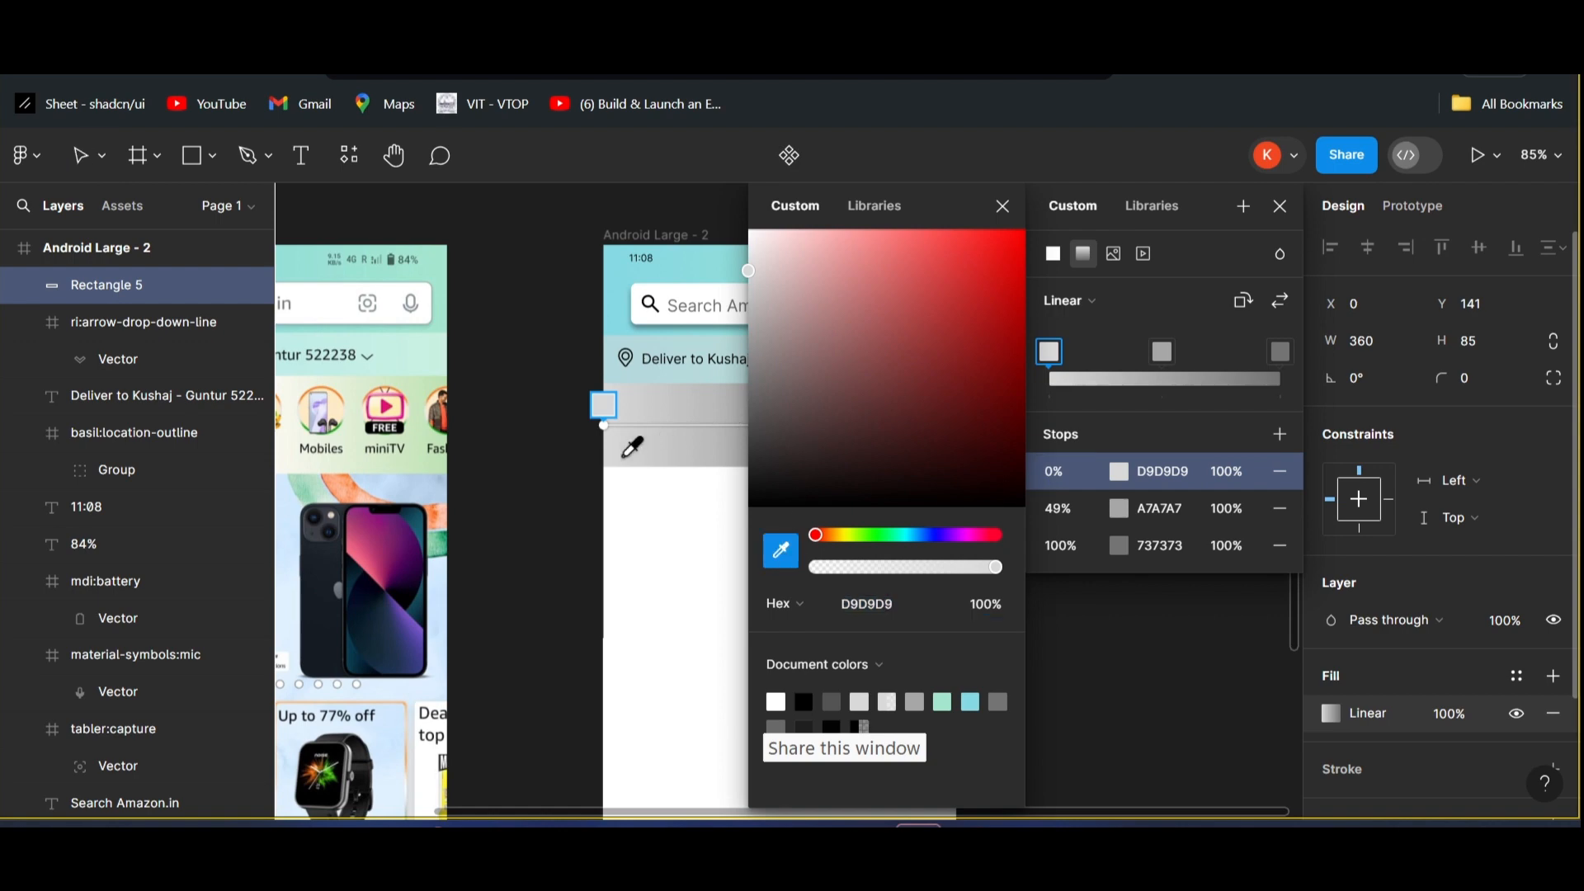
scroll(630, 446, left, 5)
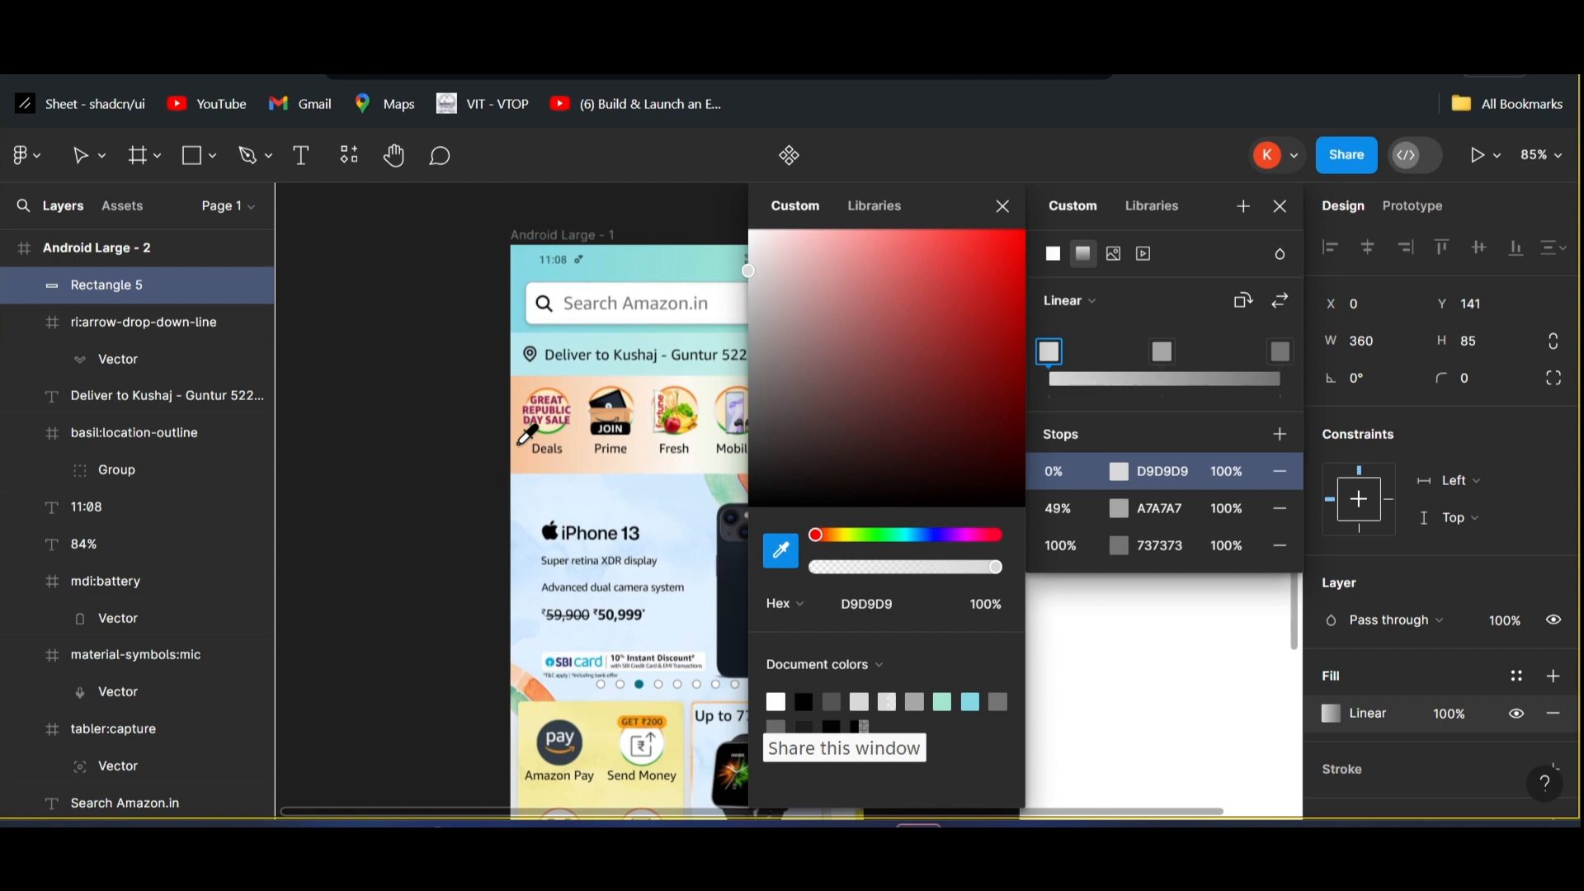
click(520, 441)
scroll(472, 453, right, 5)
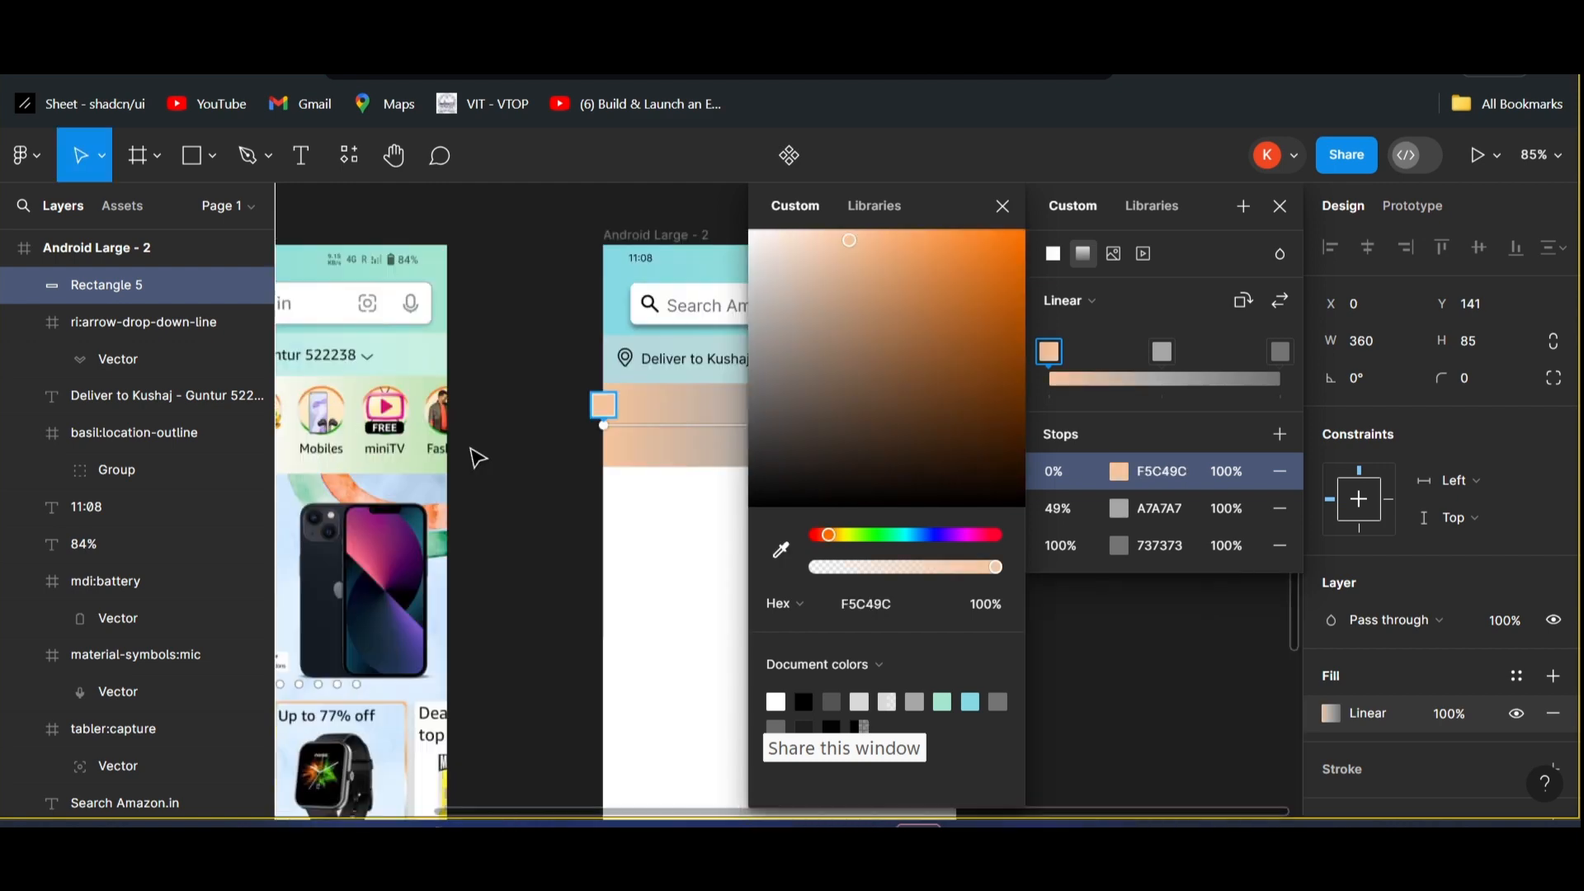
- Set the gradient's middle stop to white, FFFFFF
scroll(513, 459, left, 5)
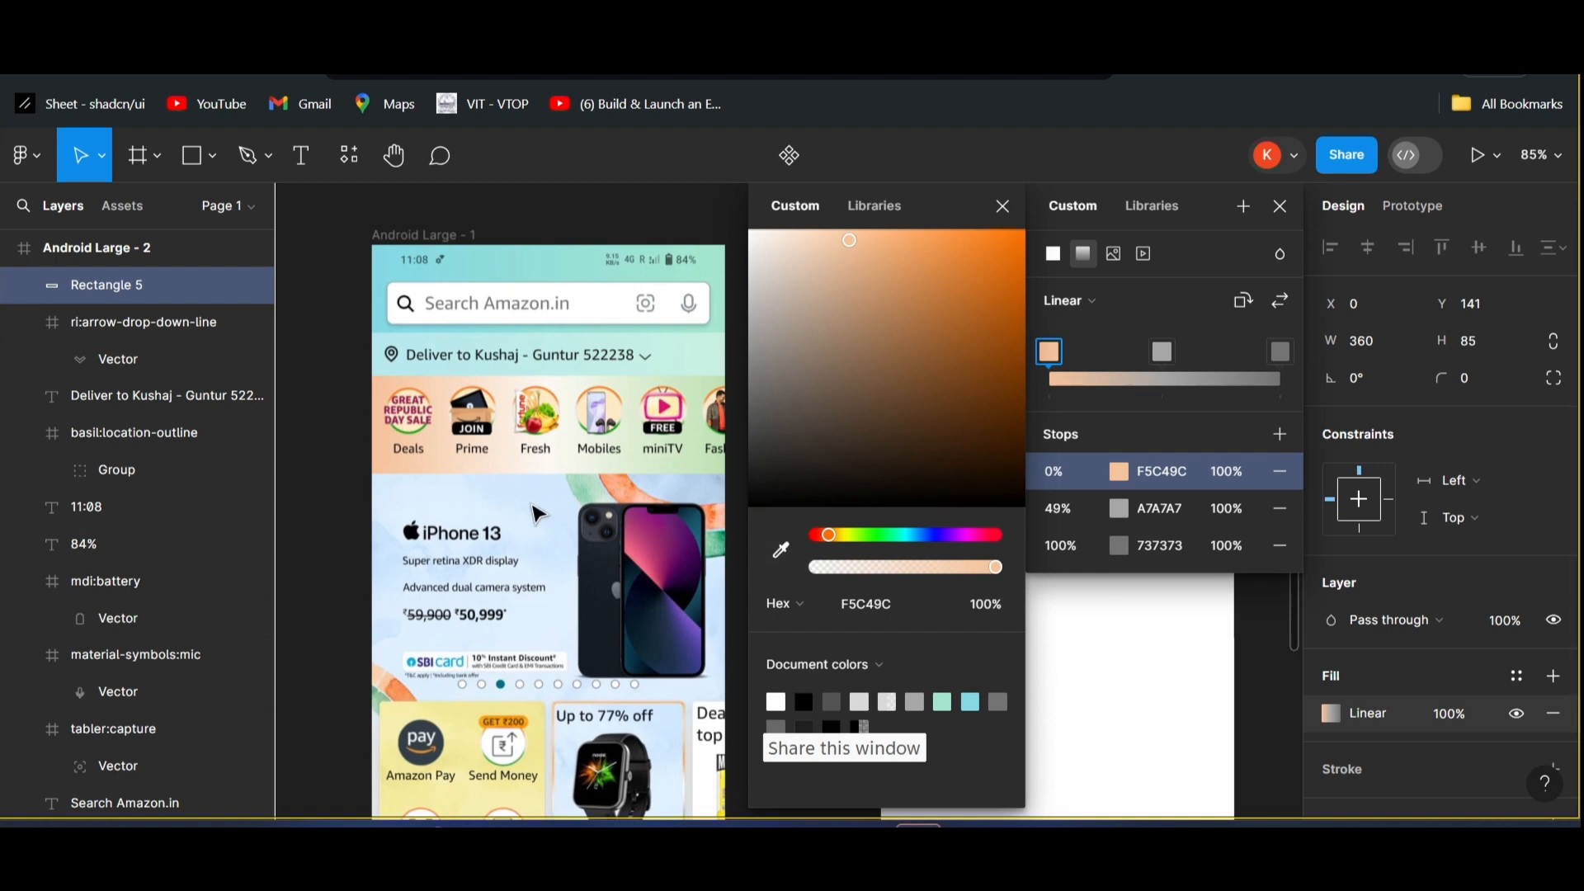
scroll(536, 513, right, 5)
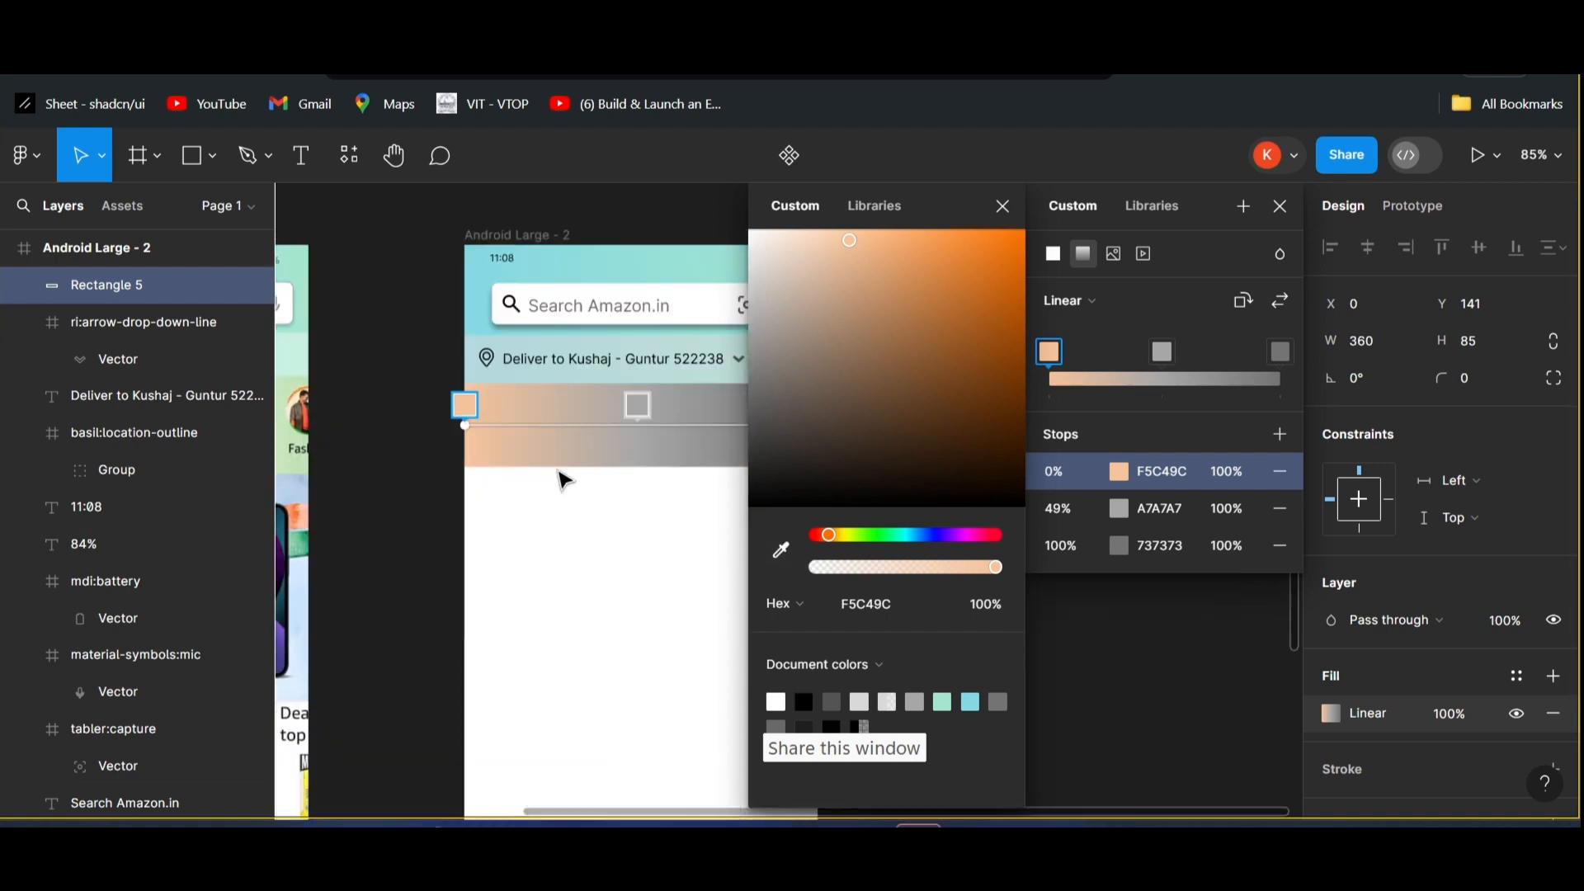
click(637, 404)
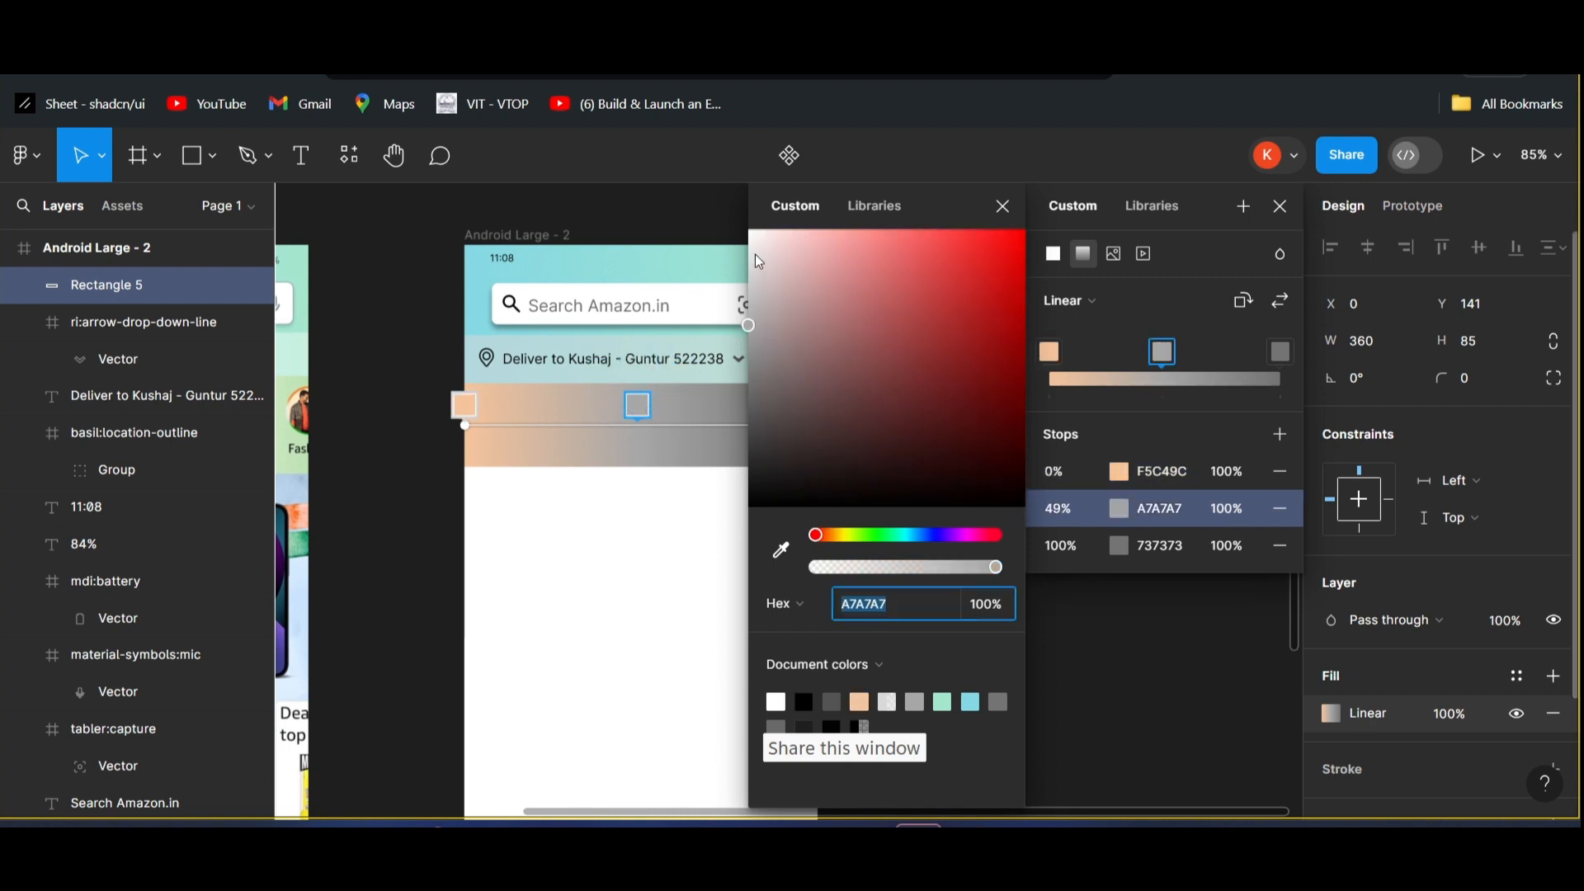
drag(750, 324, 747, 232)
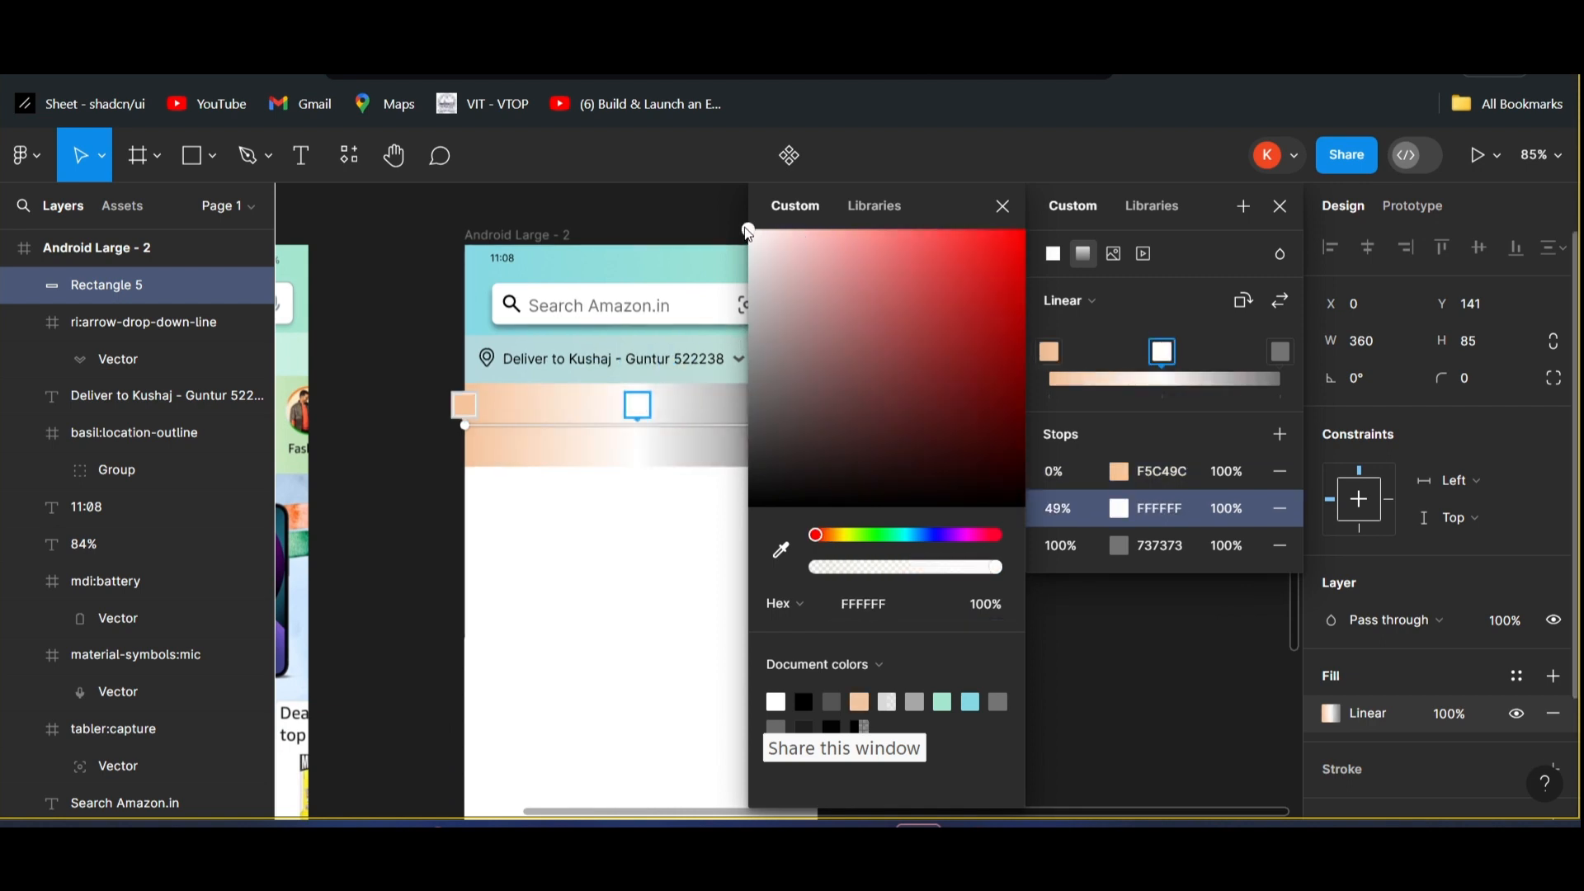
- Set the gradient's 100% stop to the light green BFE3B5 sampled from the reference's category strip, and close the colour settings
scroll(553, 445, left, 5)
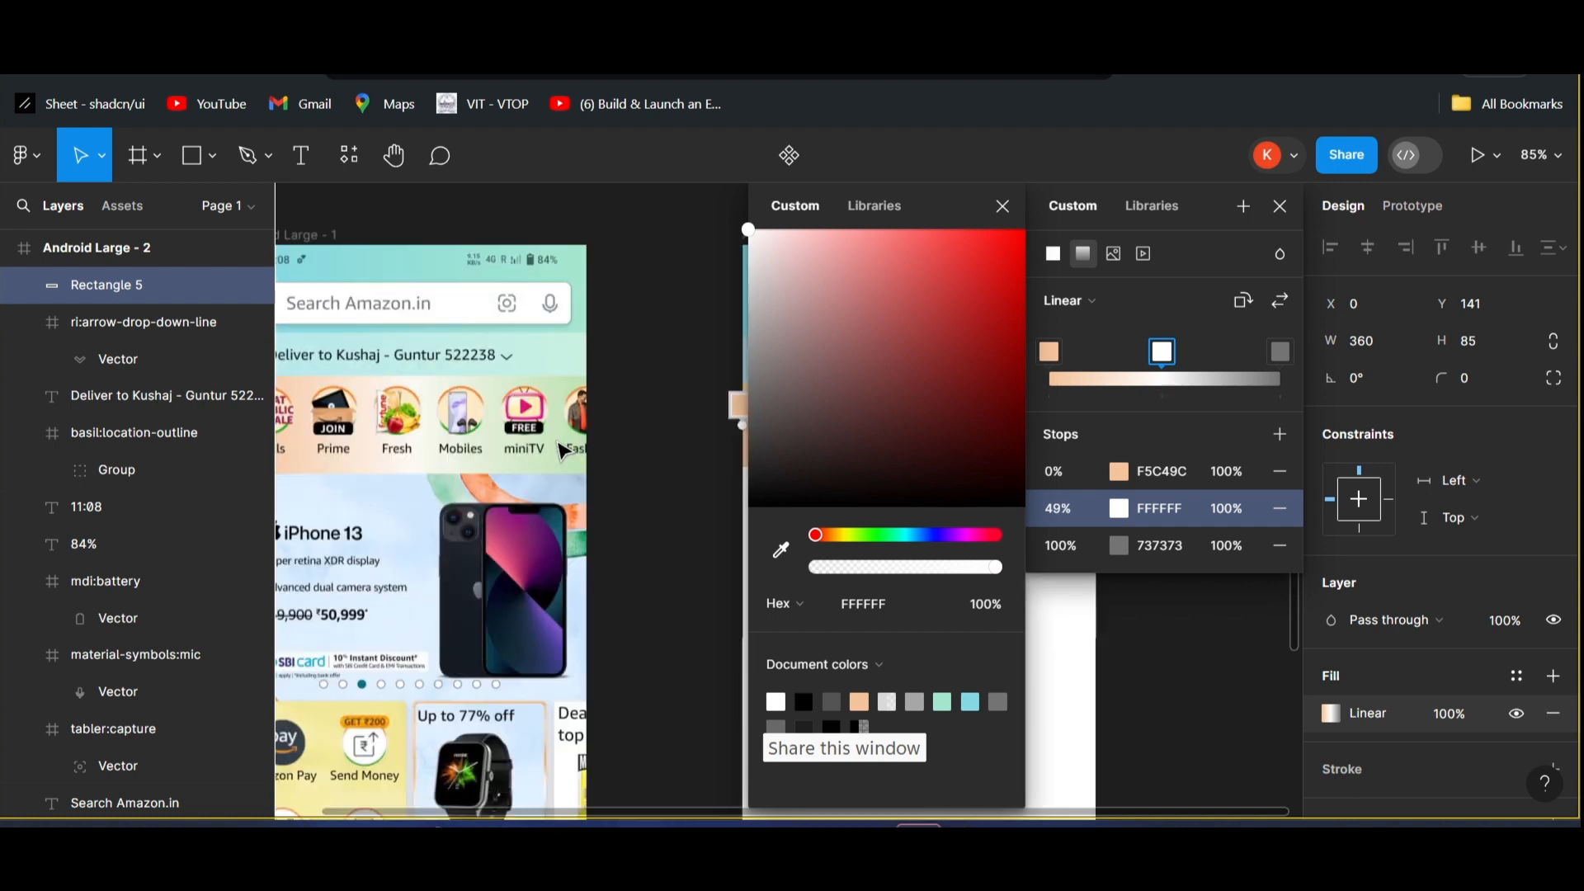
scroll(560, 450, right, 5)
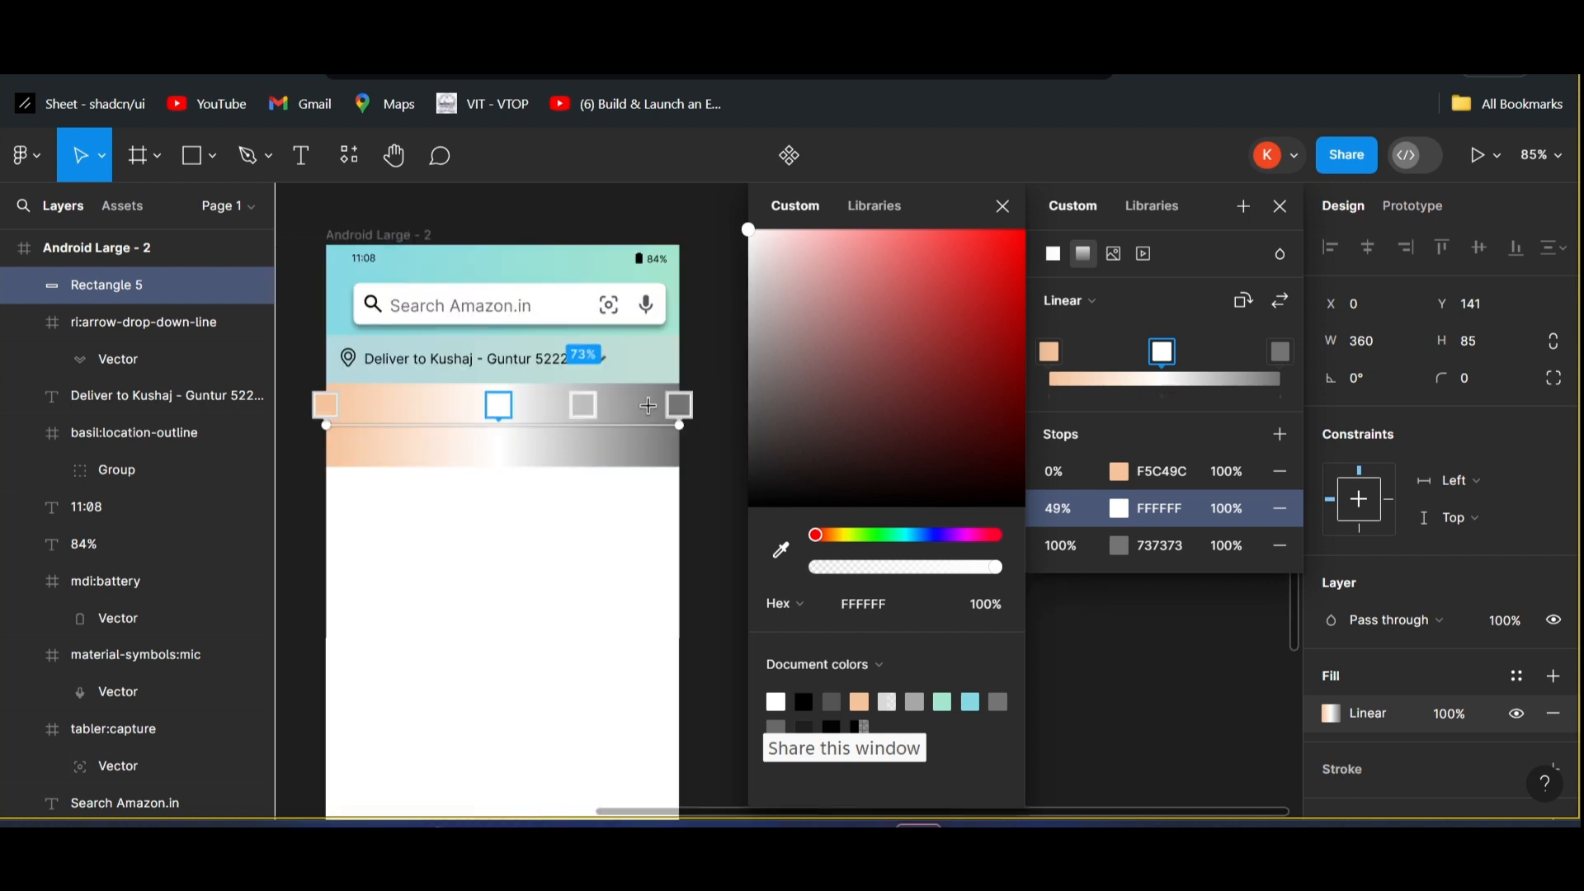
click(686, 405)
click(780, 551)
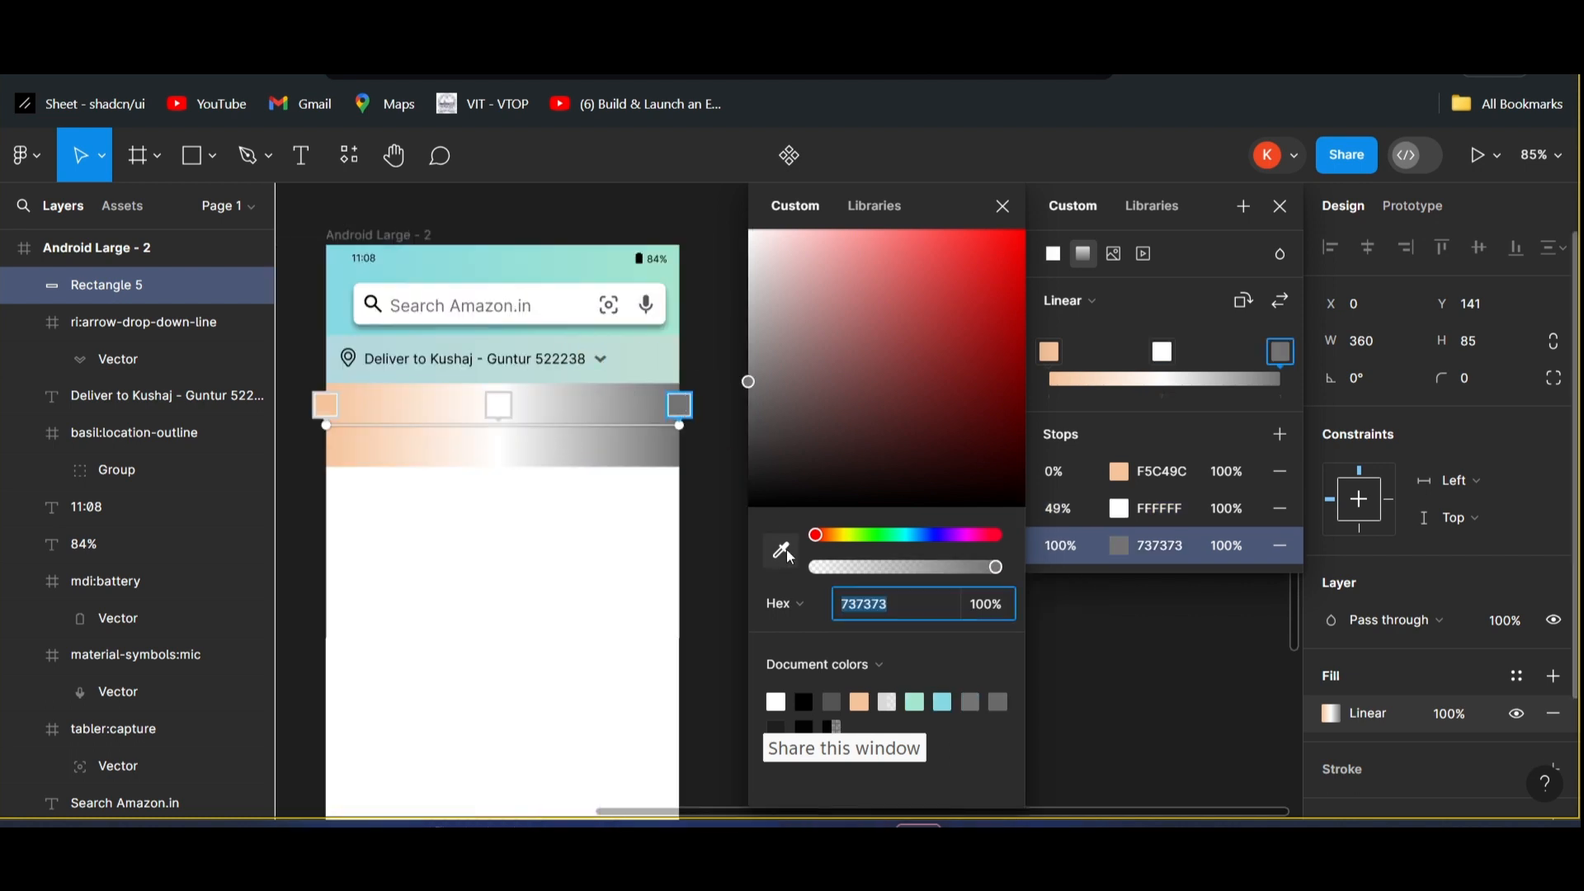
scroll(630, 477, left, 4)
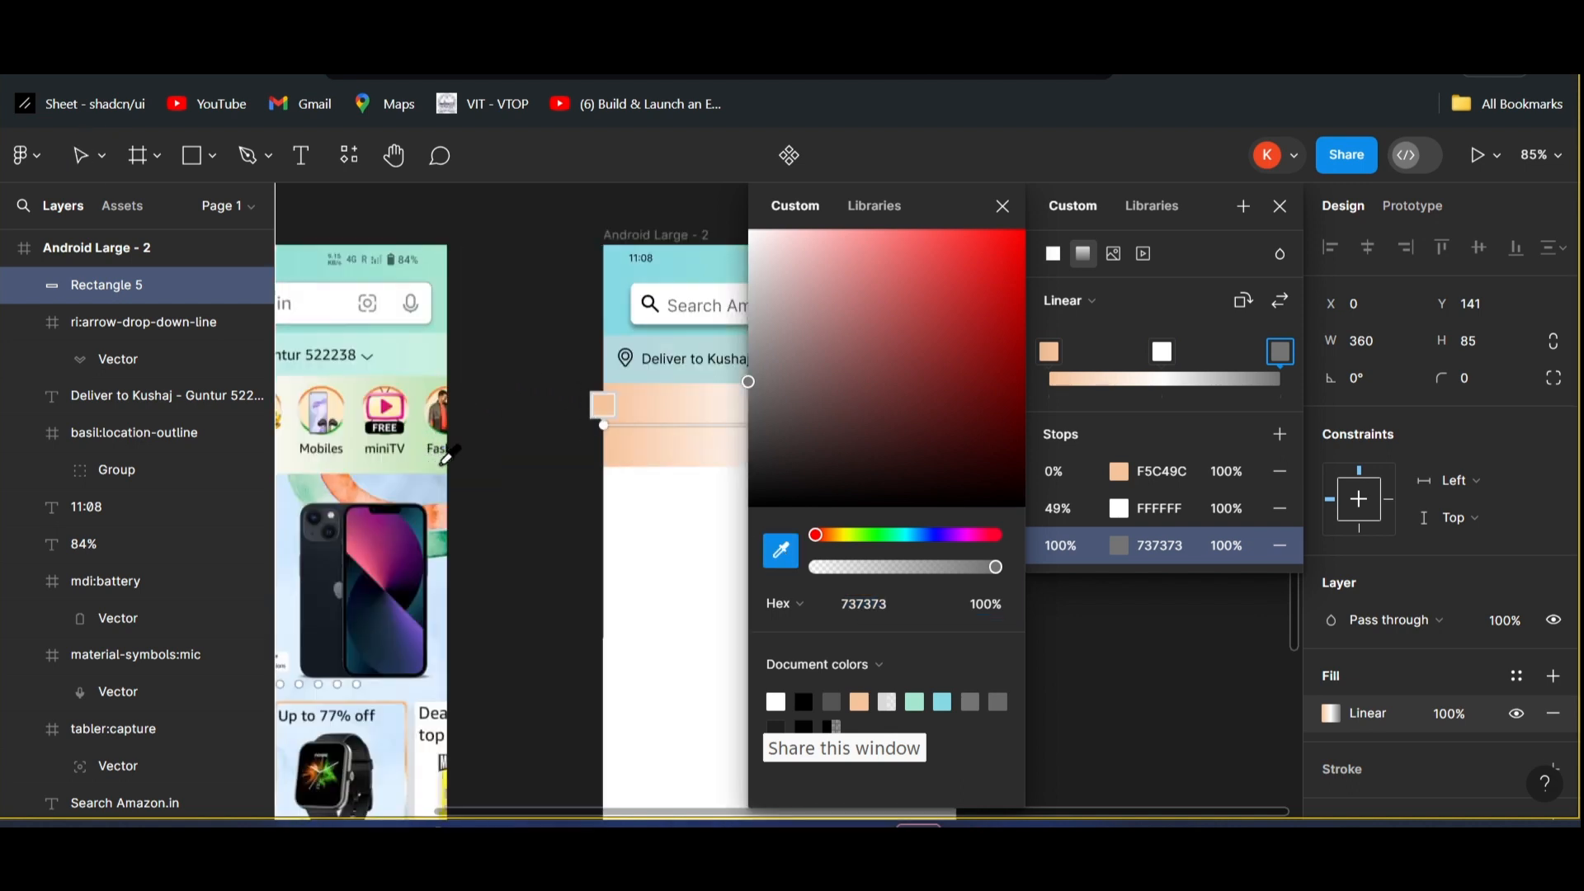
click(446, 474)
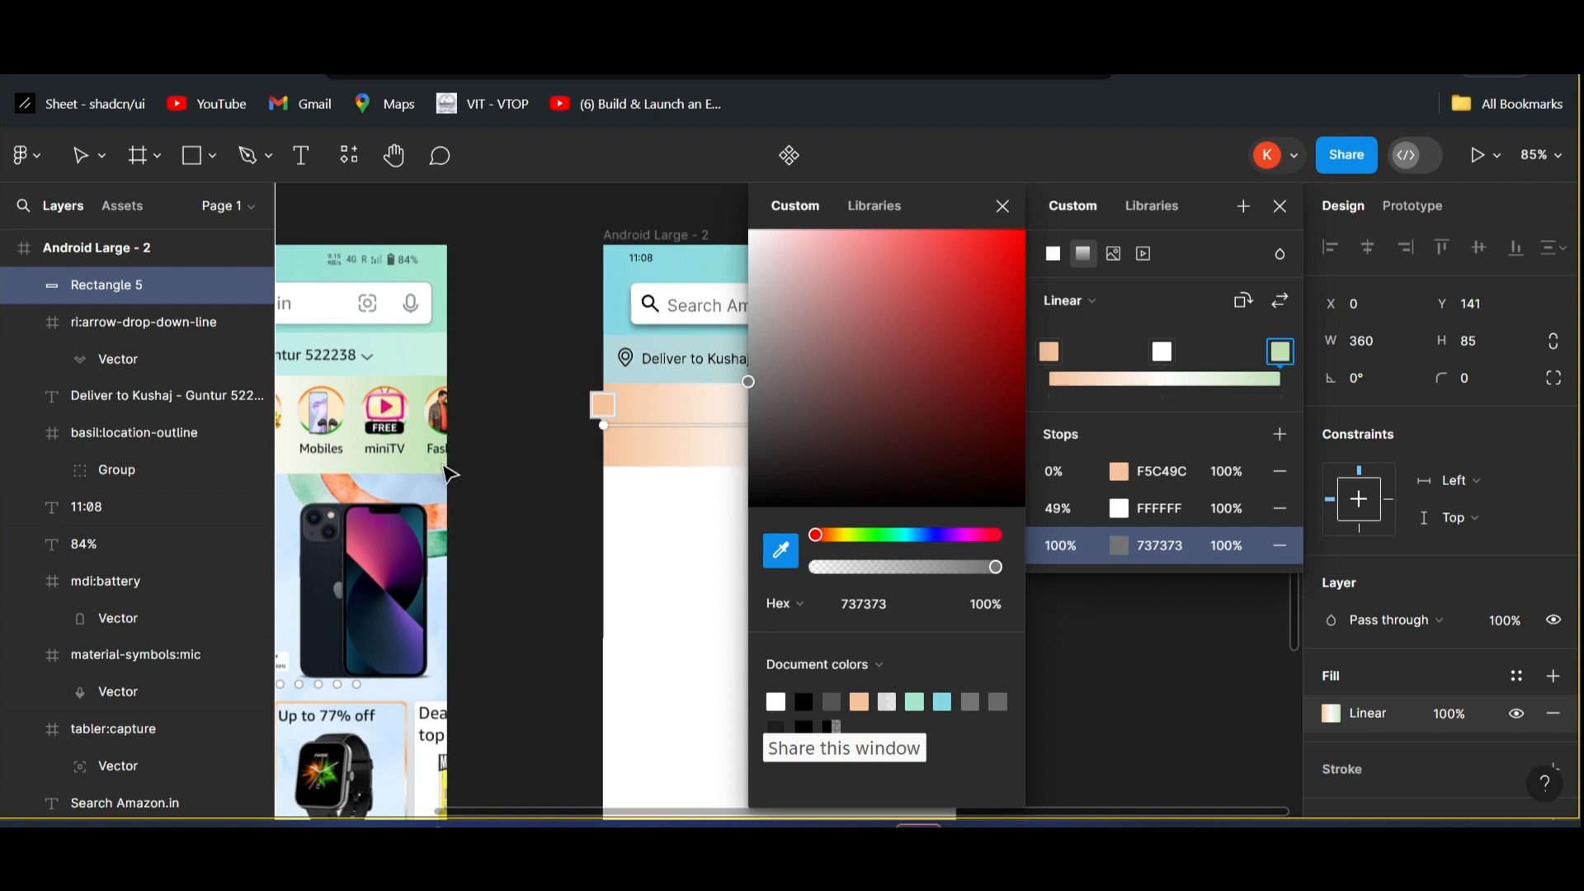
scroll(445, 473, right, 4)
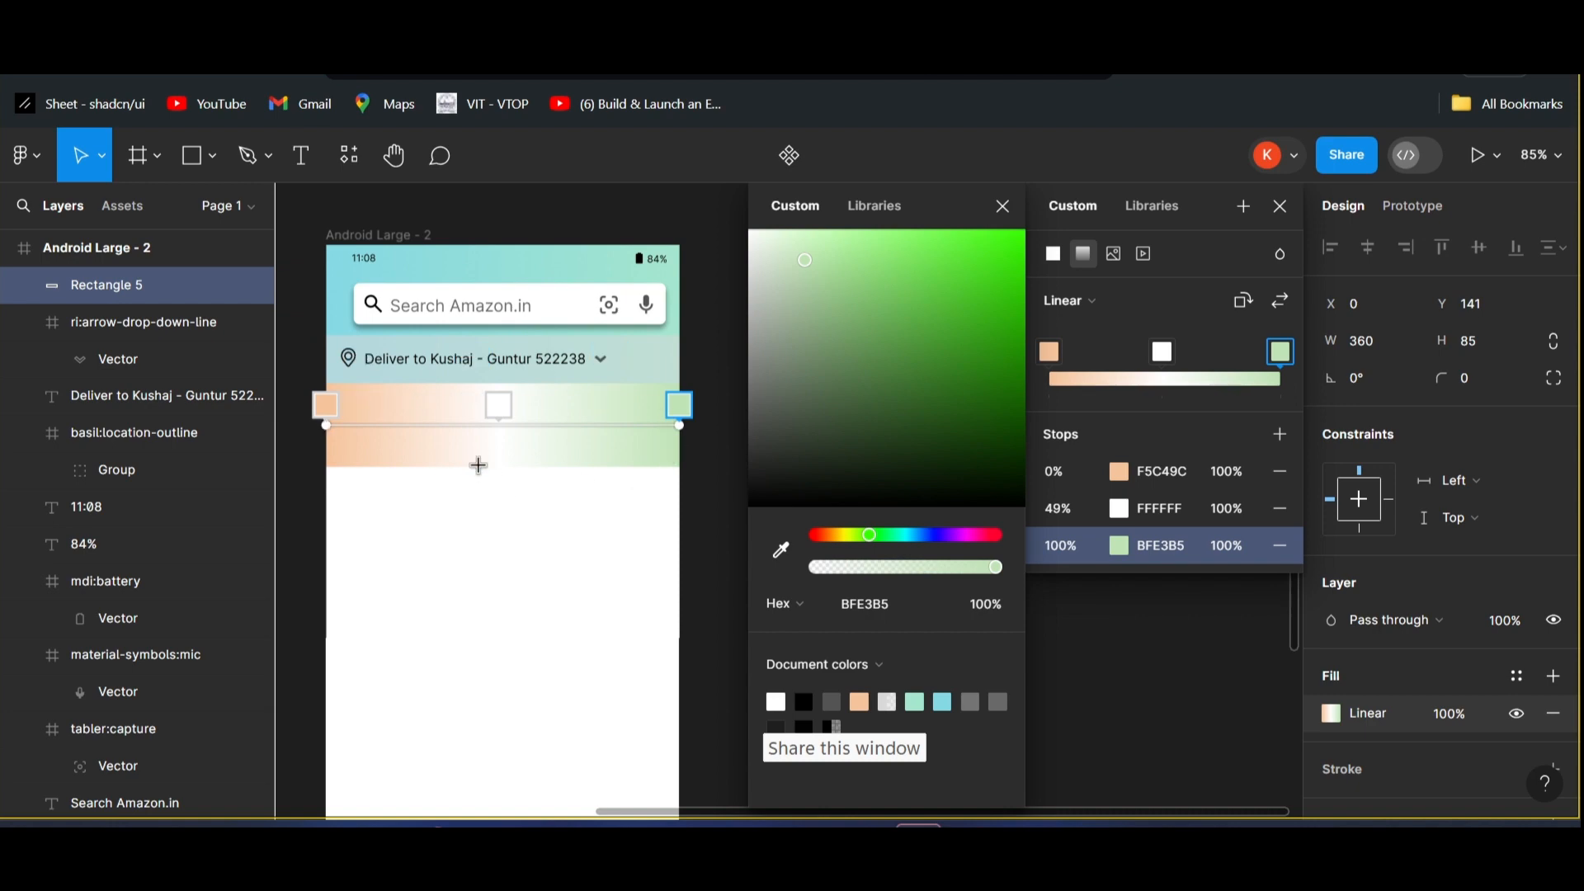
click(1002, 206)
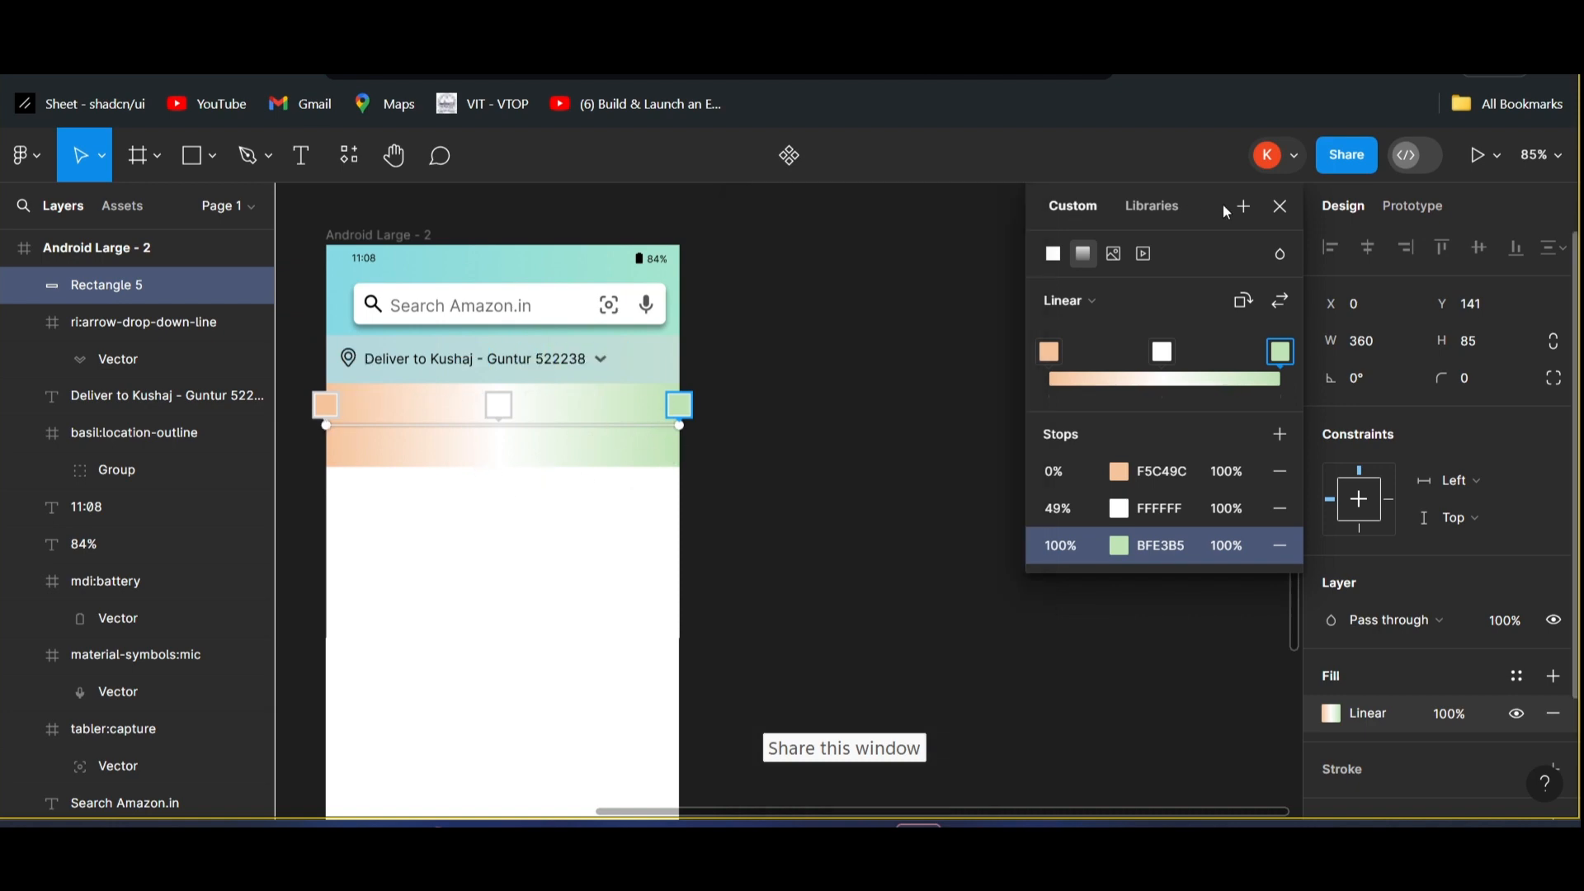
click(1280, 206)
scroll(1032, 533, left, 10)
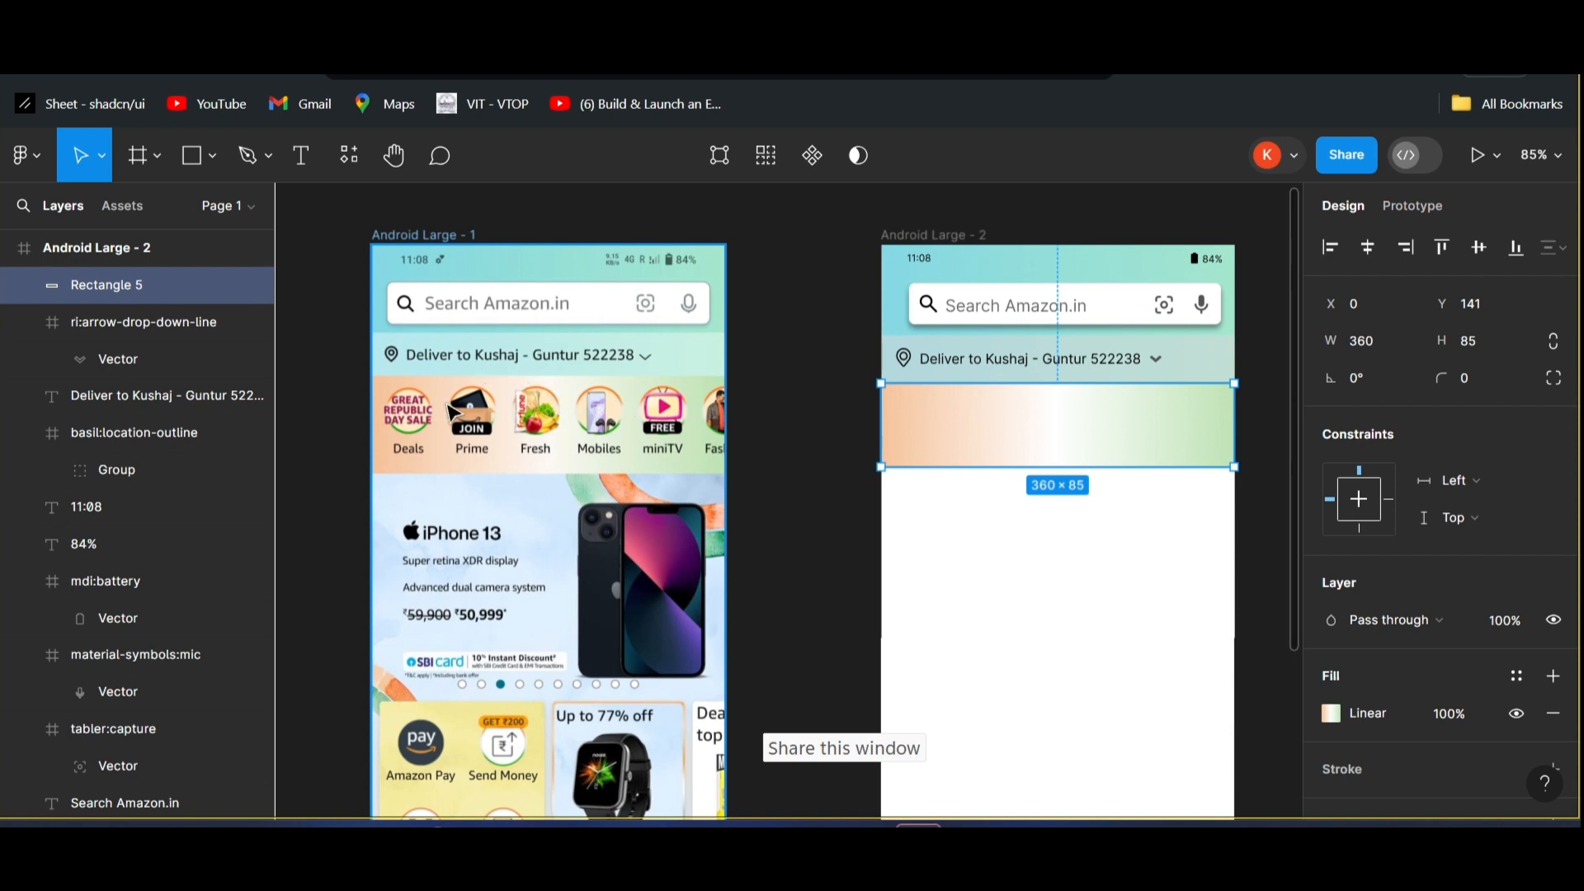
- Draw an ellipse of about 46 × 39 at about X 19, Y 158, at the start of the gradient strip
click(212, 159)
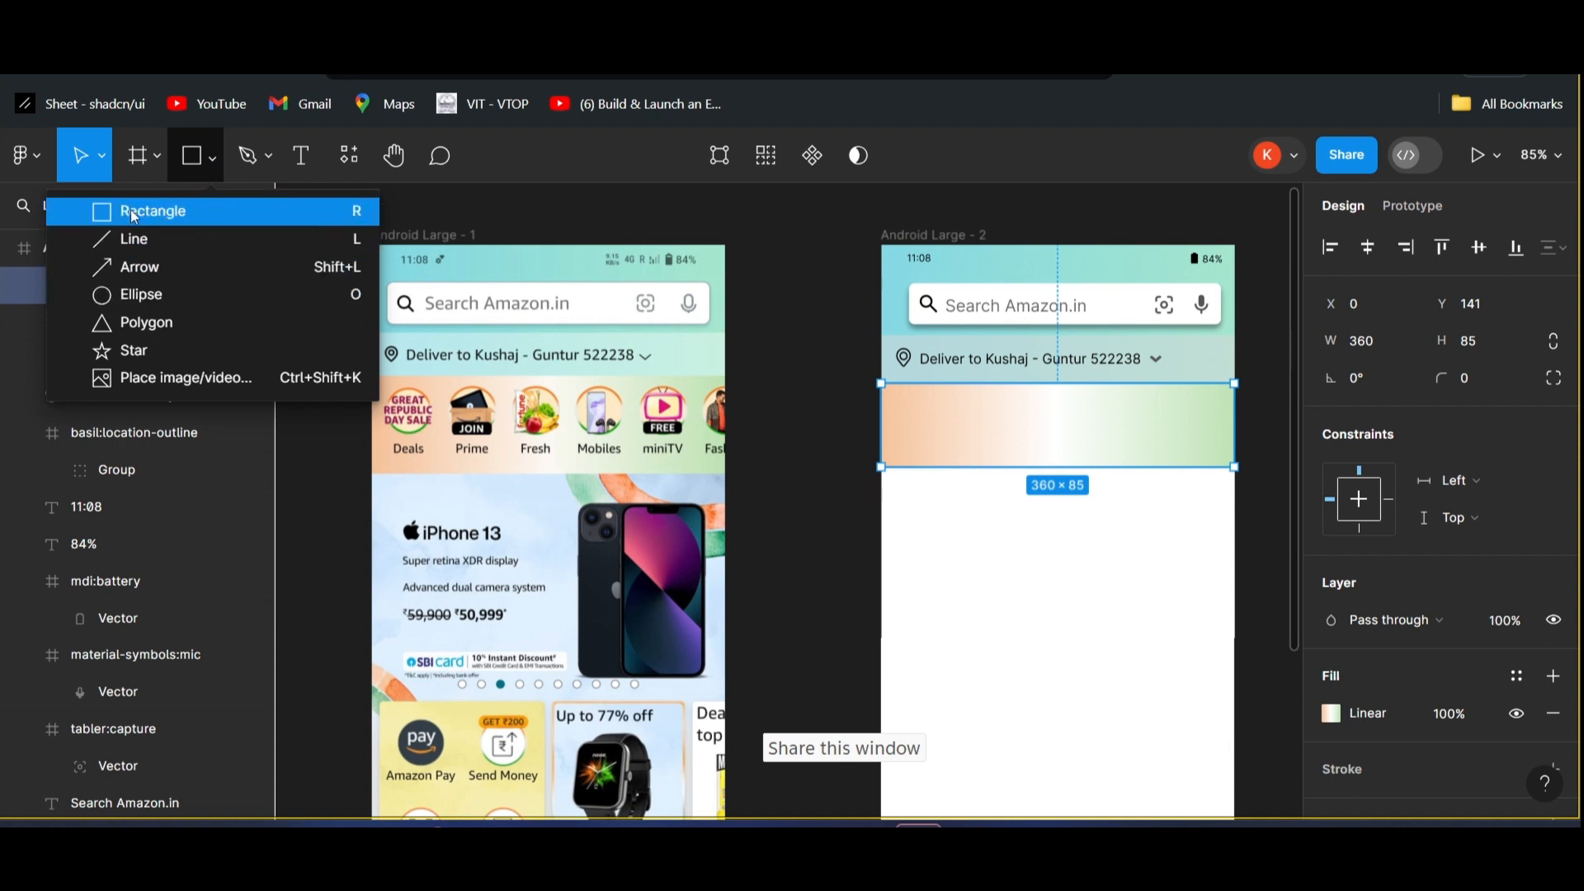
click(106, 297)
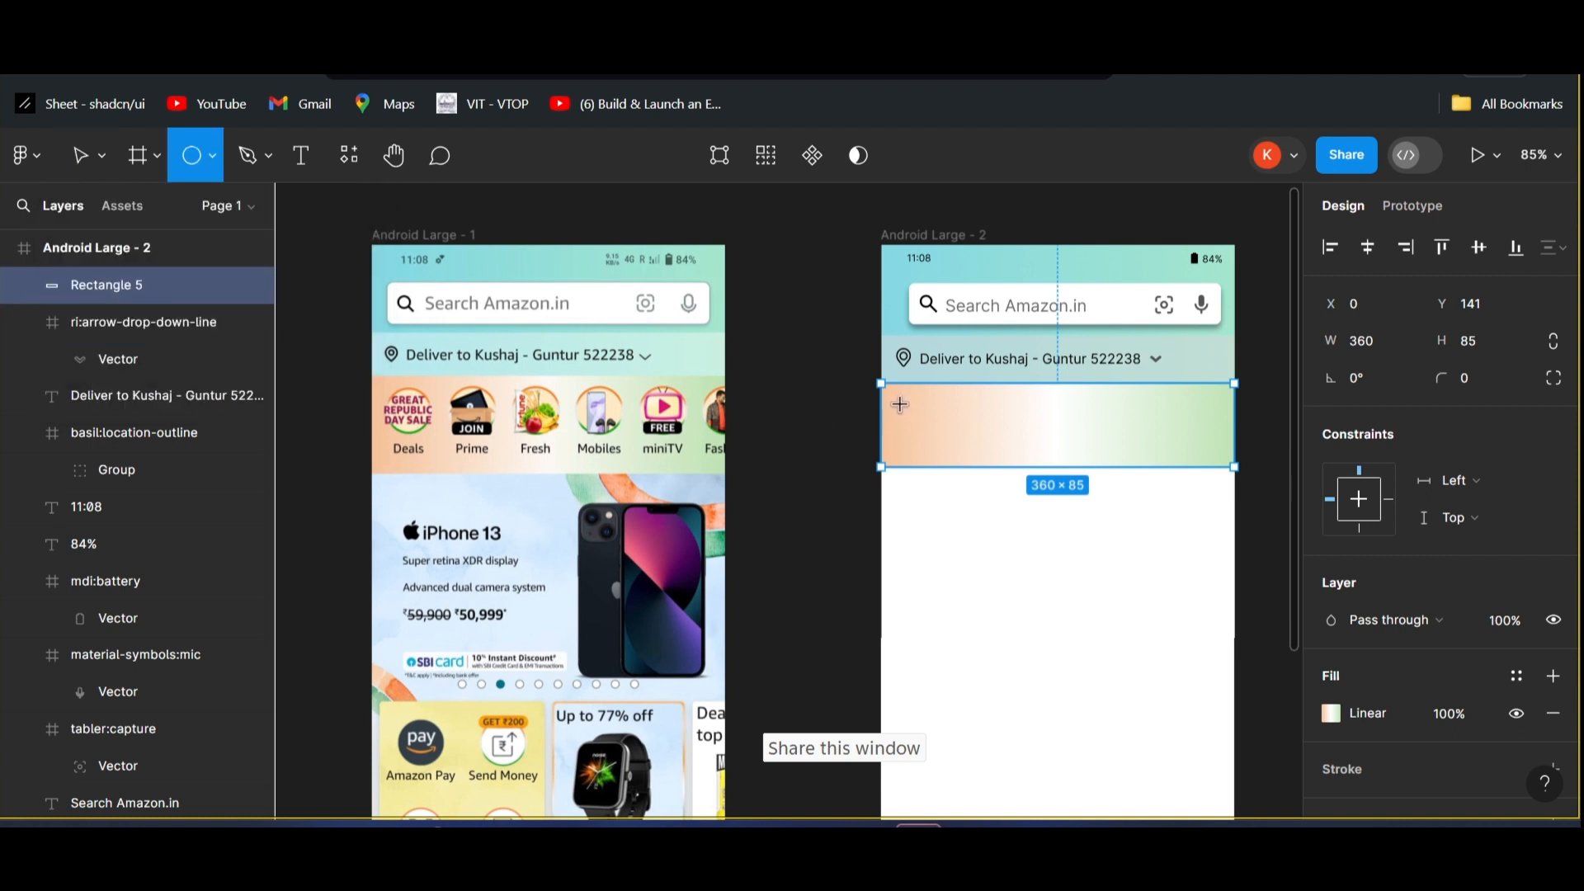
drag(899, 400, 947, 439)
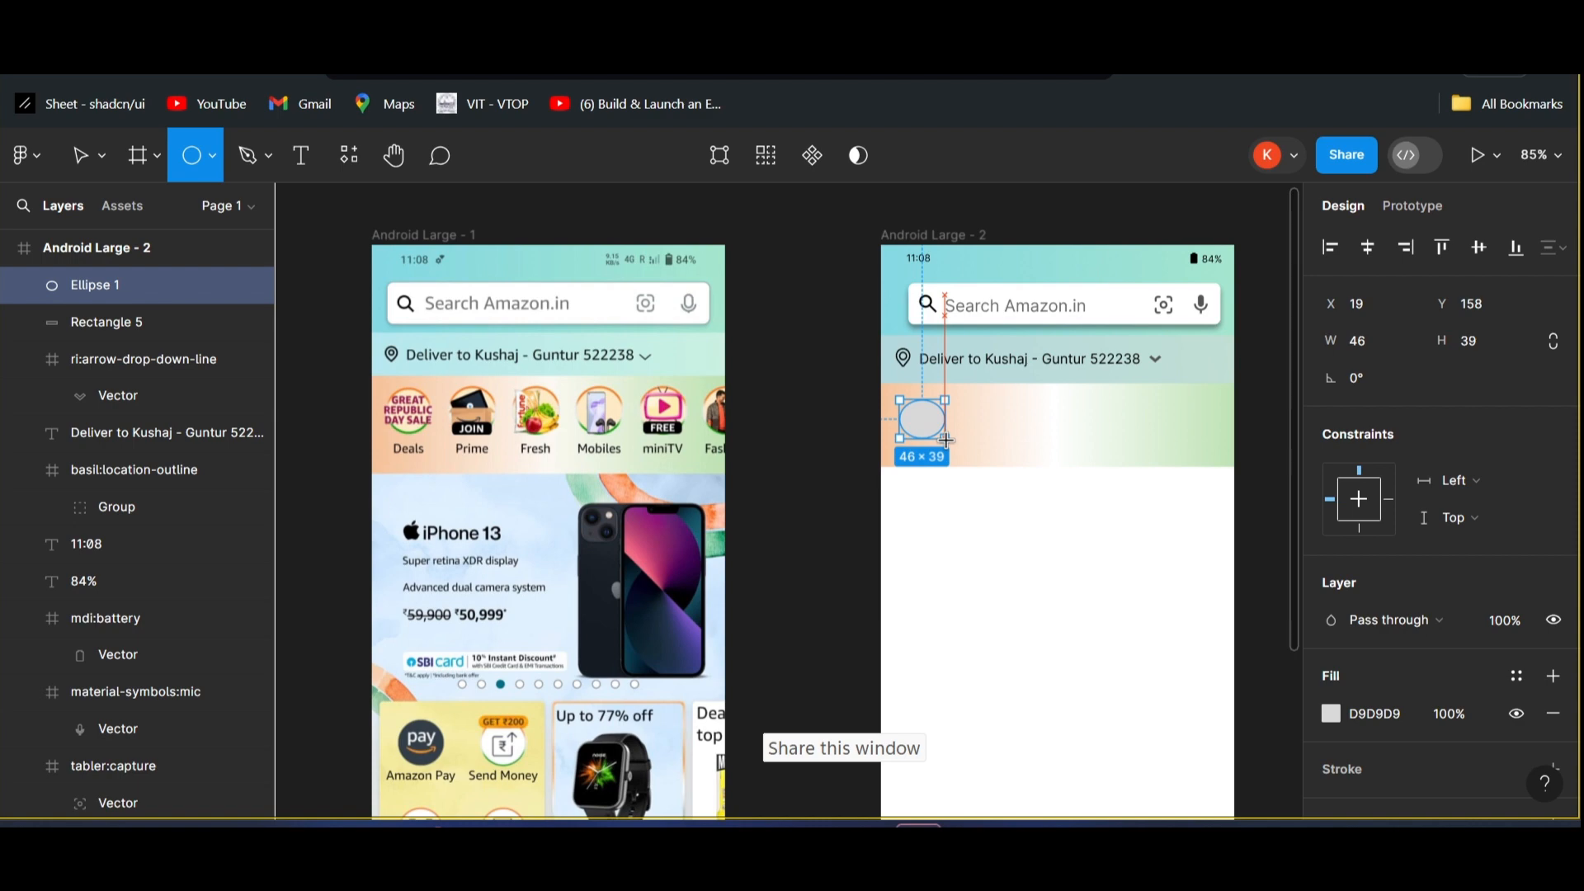
- Resize the new ellipse to a 45 × 45 circle and move it to about X 18, Y 152 in the gradient strip
drag(946, 440, 947, 440)
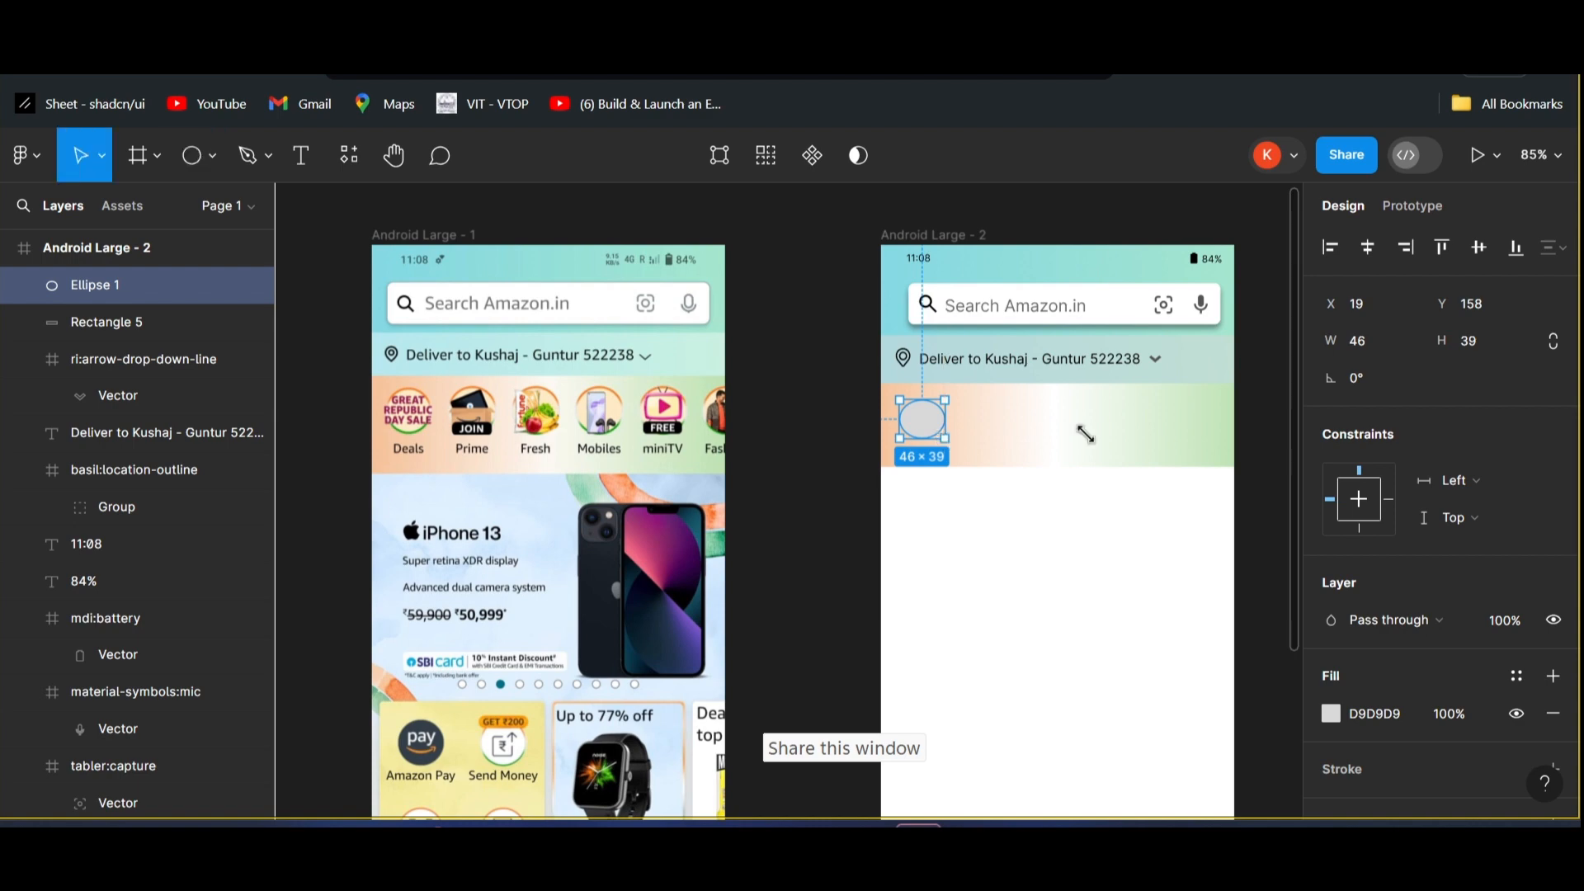
click(1382, 339)
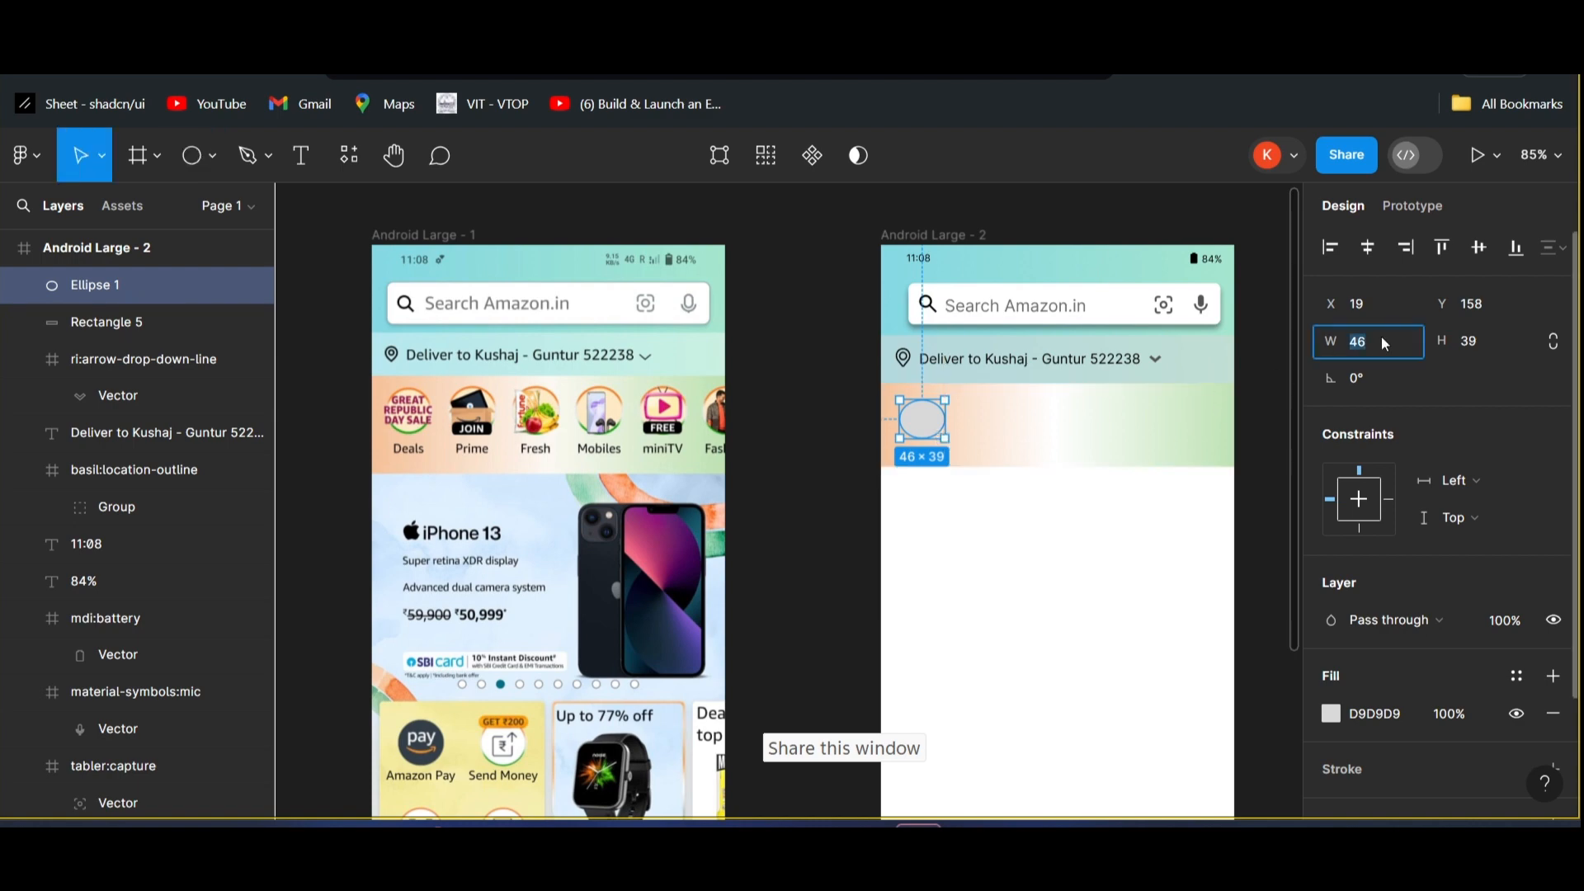
key(BackSpace)
key(Tab)
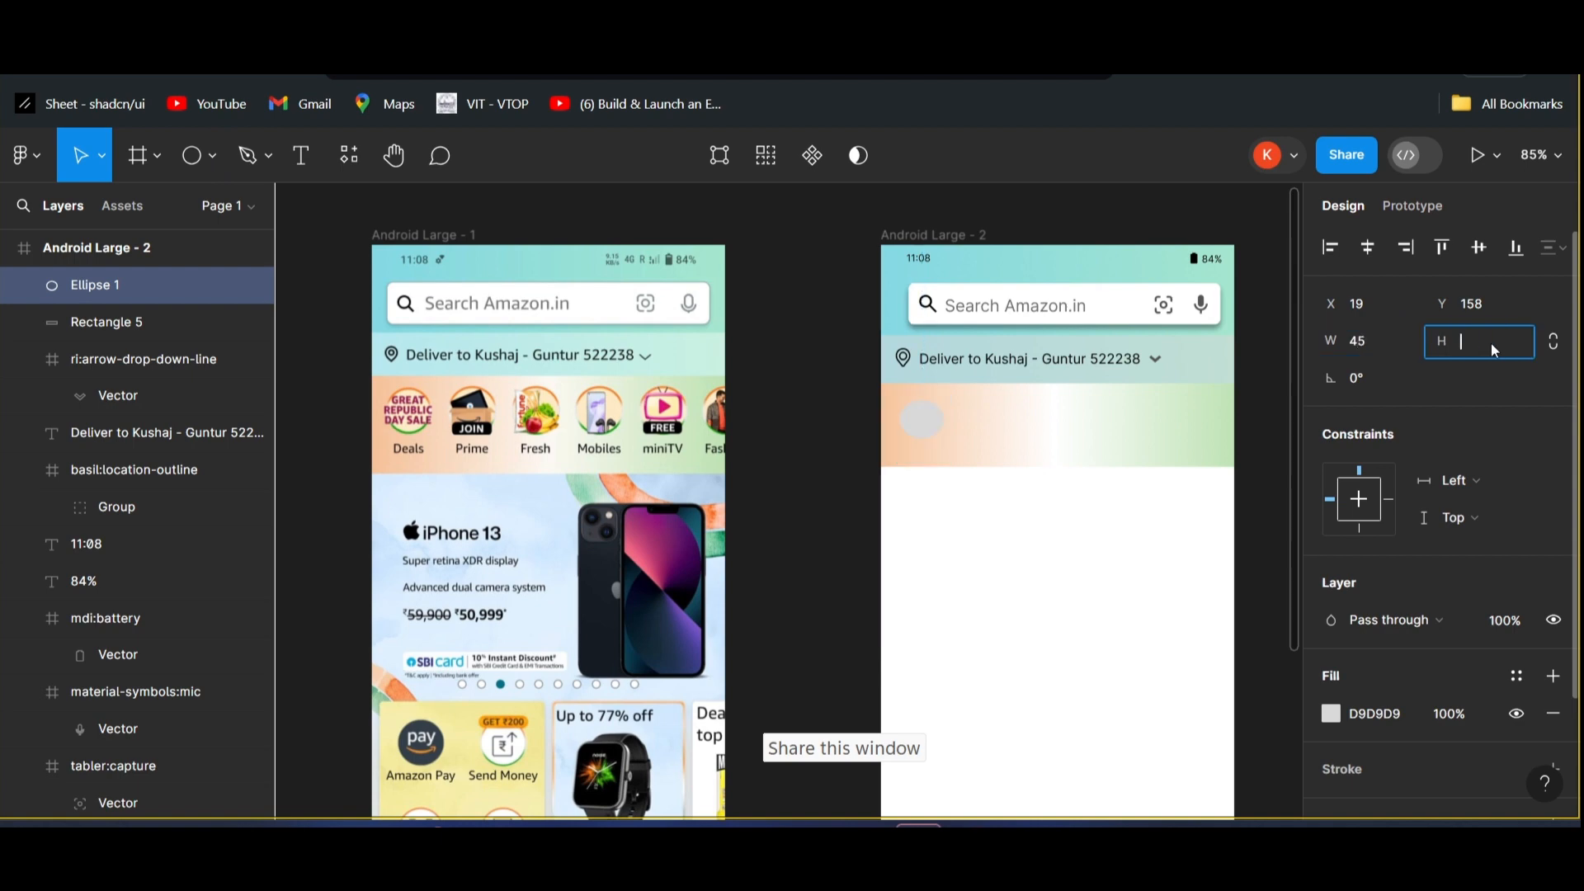
key(Return)
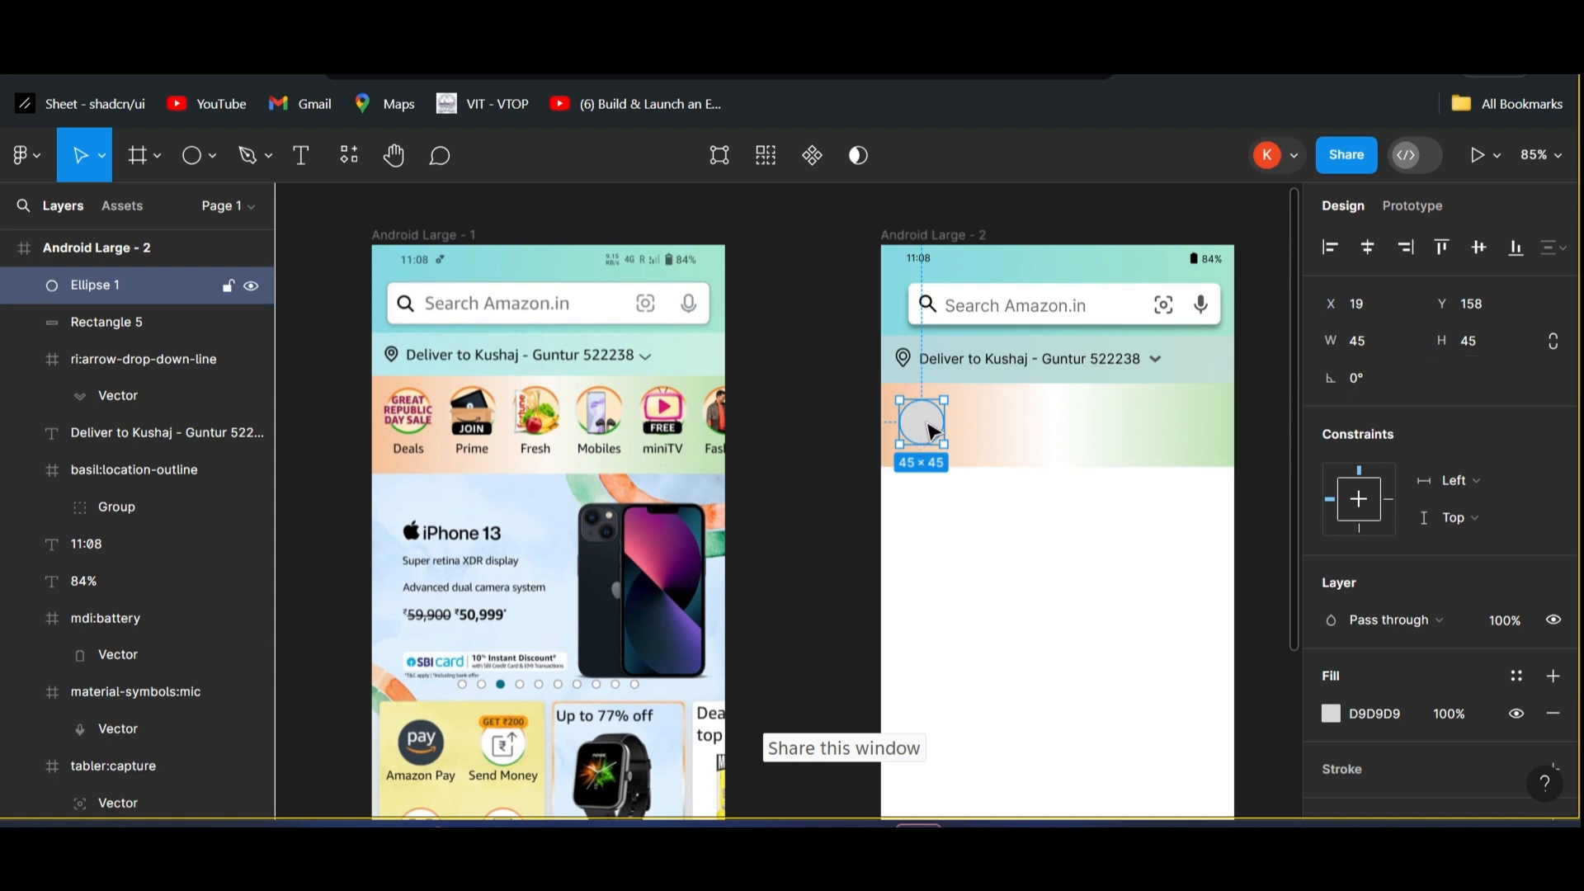
drag(928, 423, 925, 418)
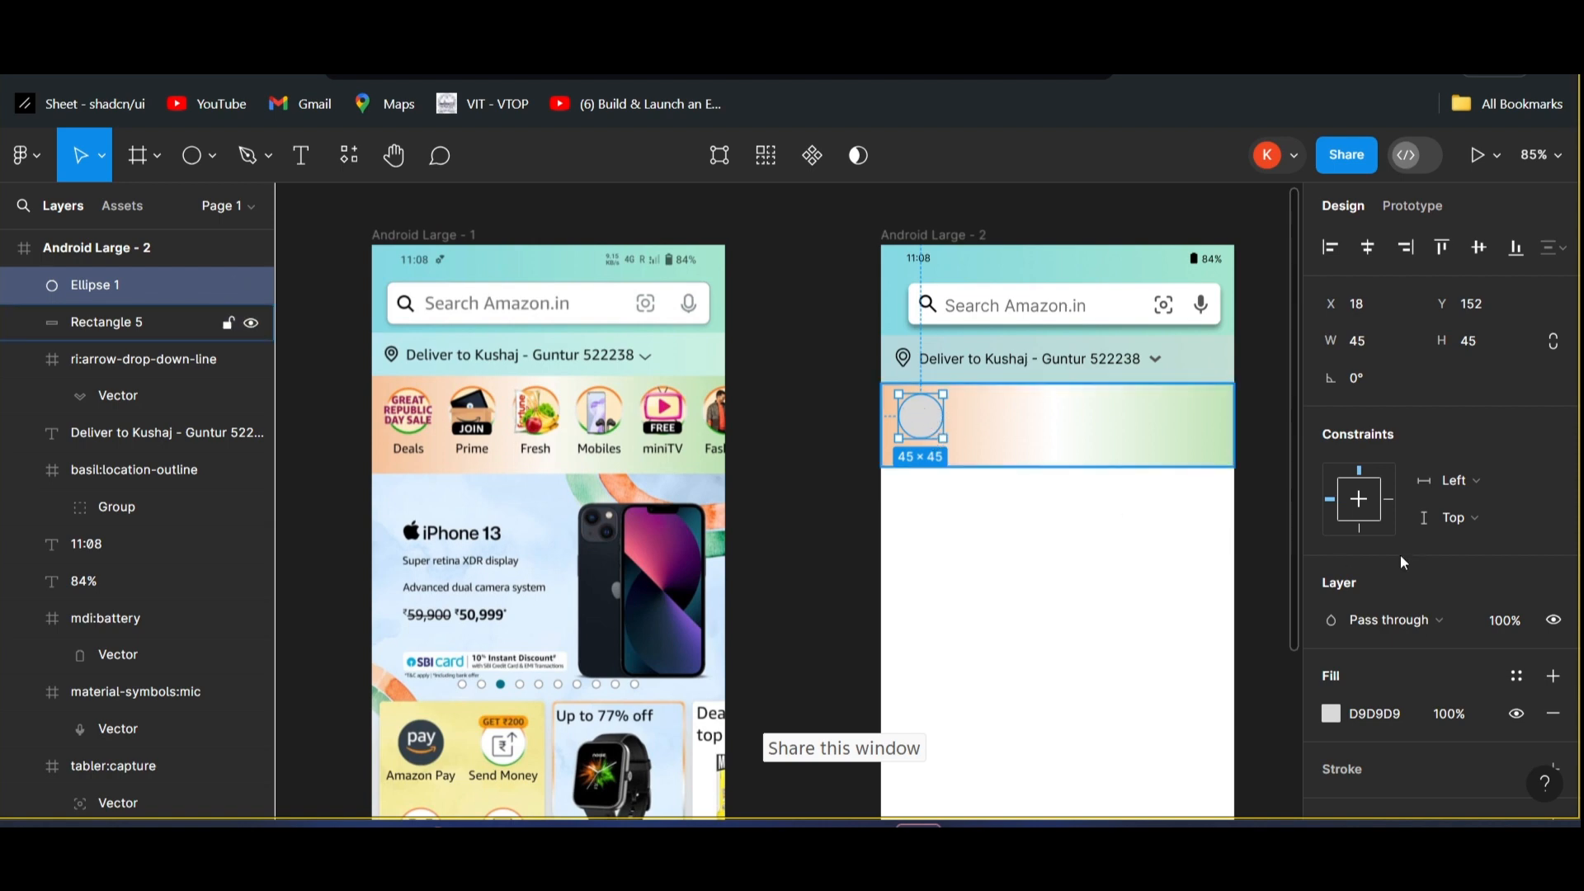
- Fill the circle with image 1 from the UI UX project folder in Downloads, and close the fill settings
click(1332, 713)
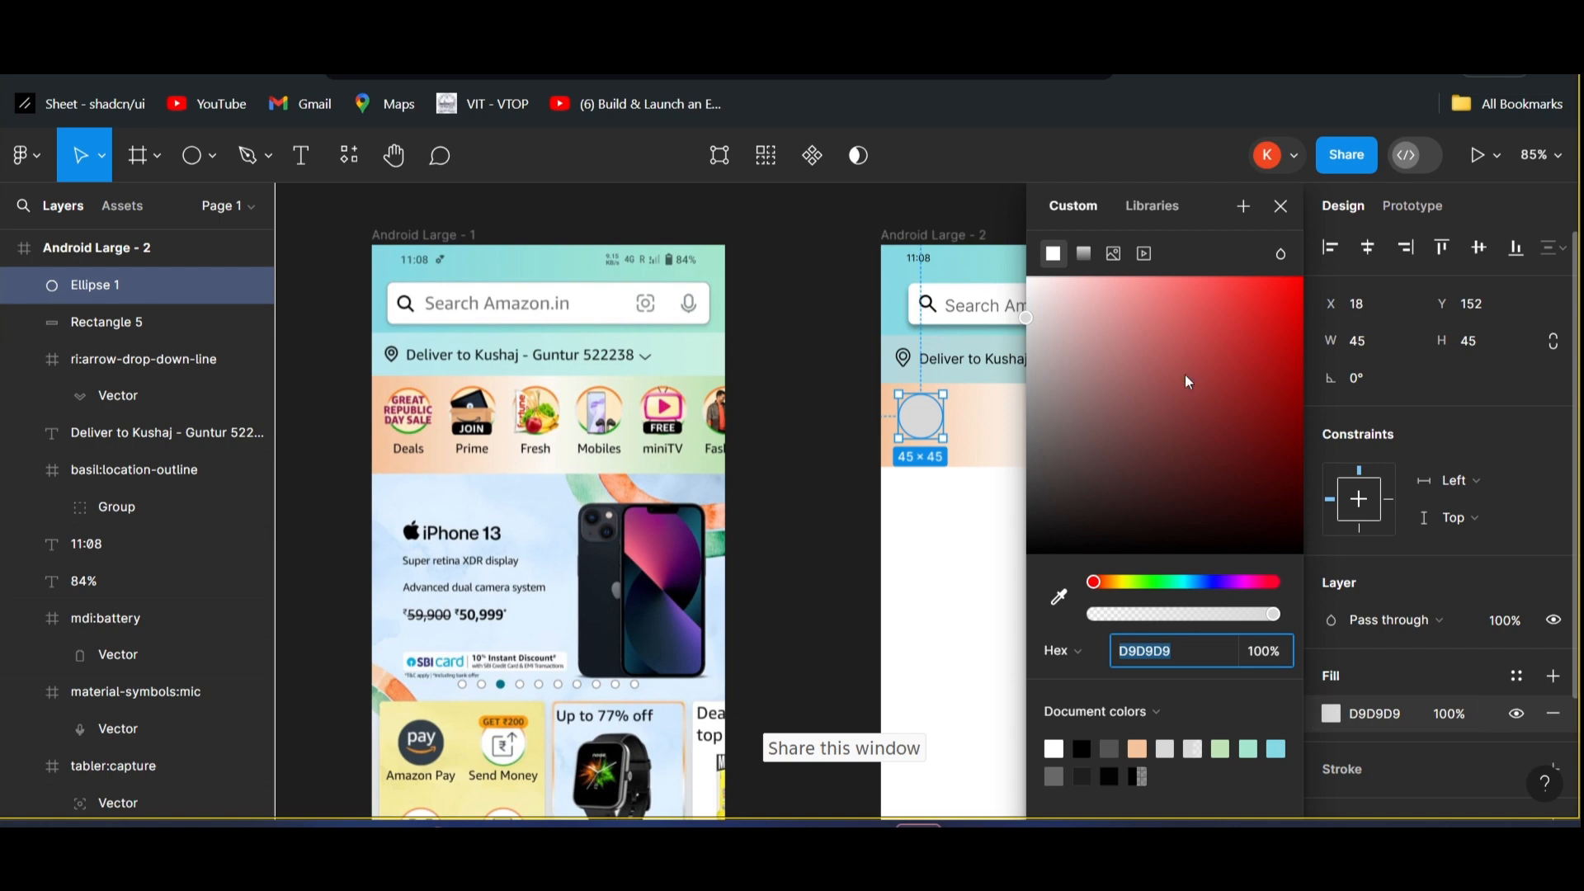
click(1082, 254)
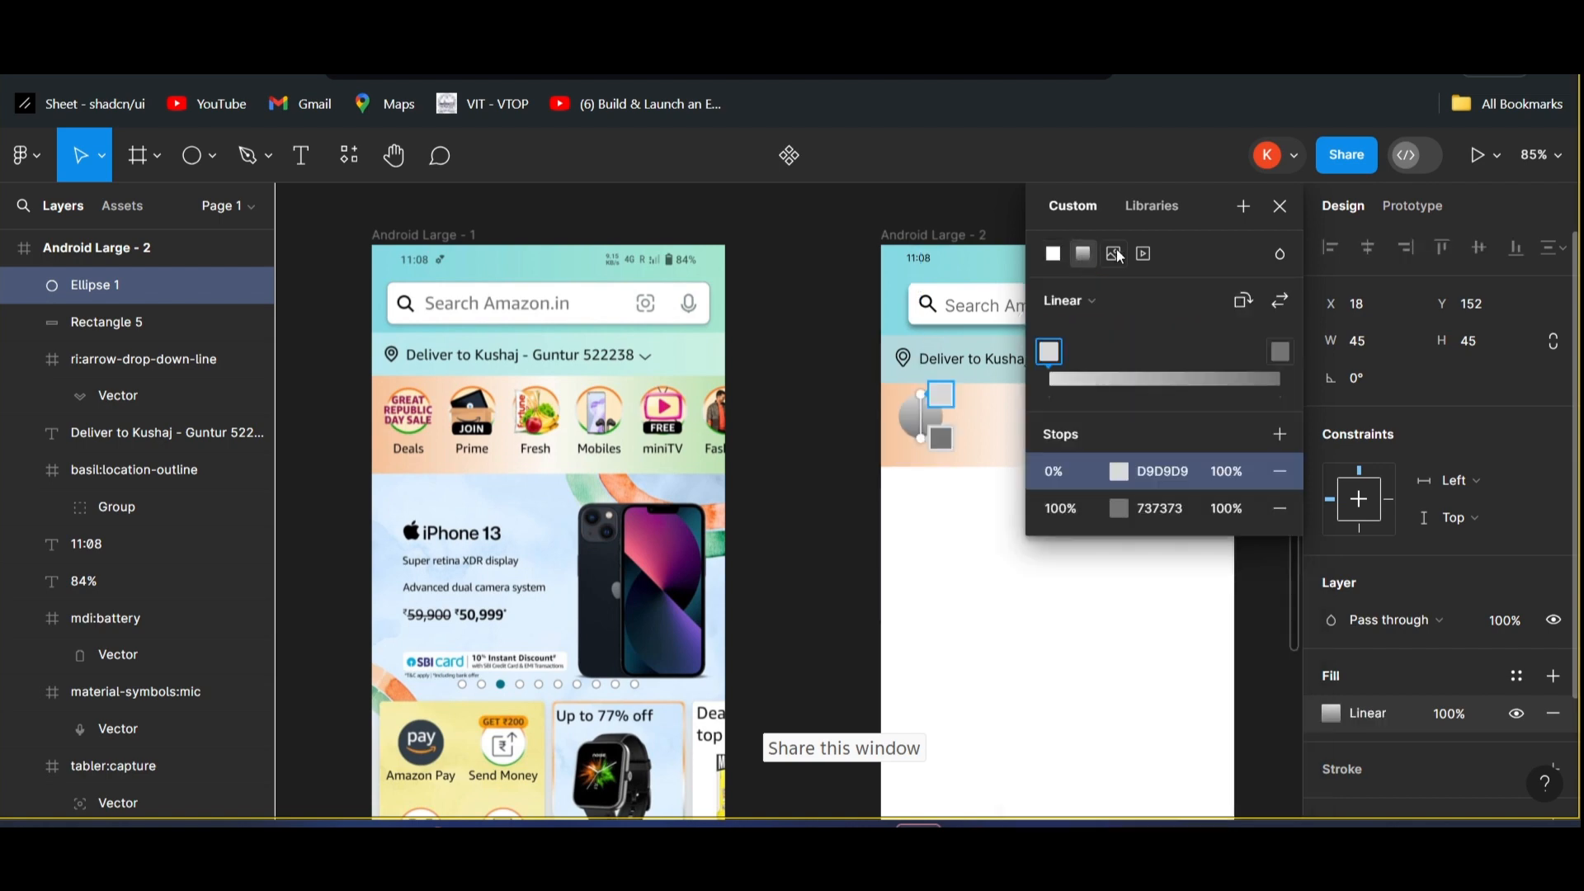
click(1115, 254)
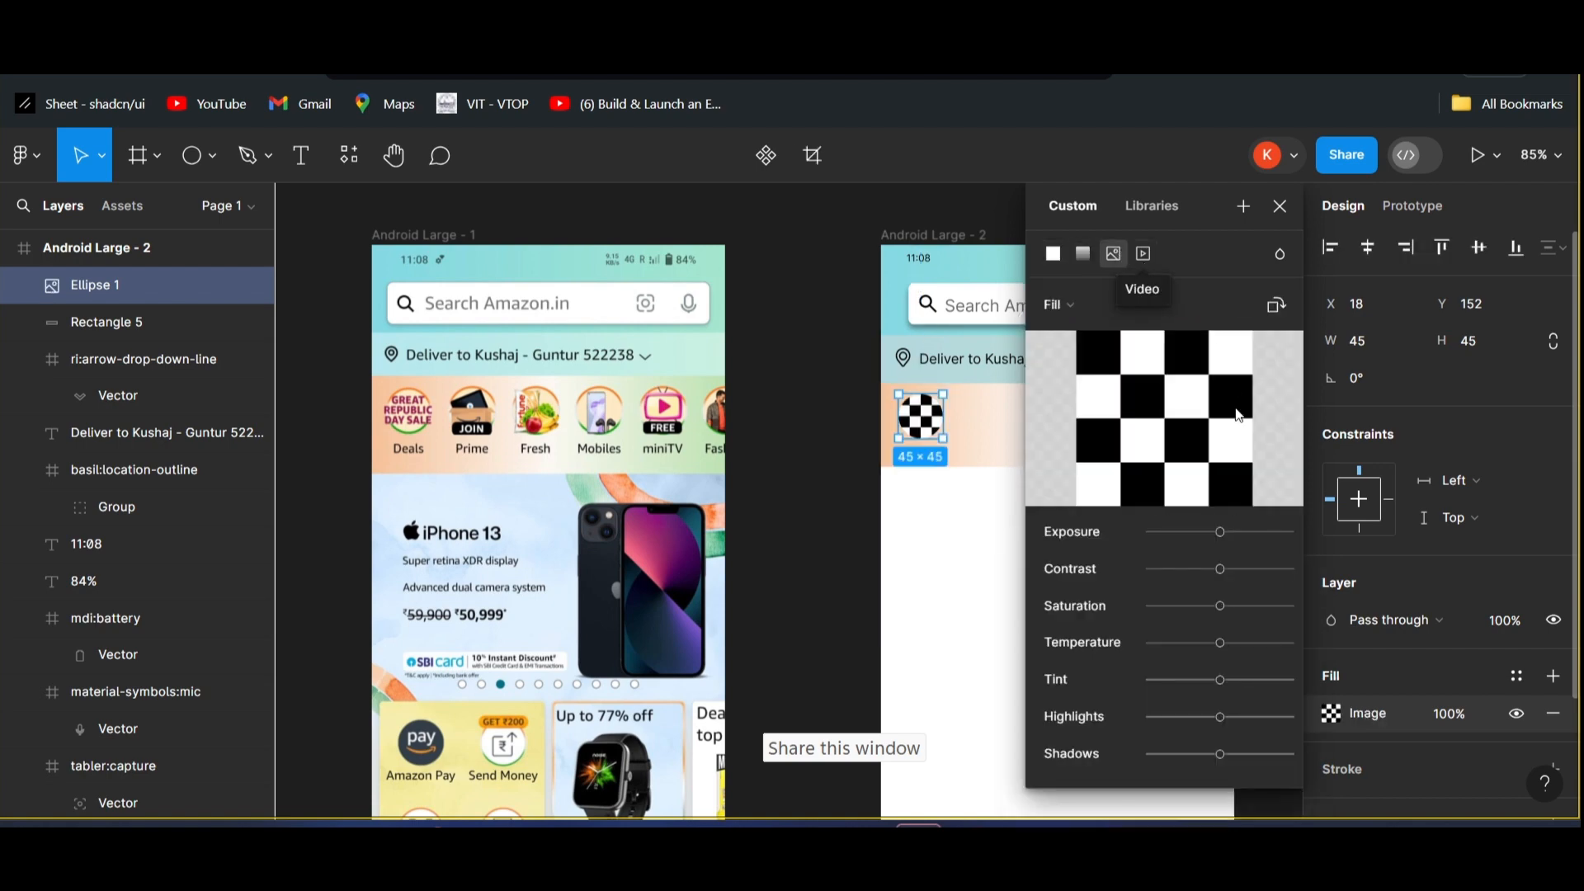
click(1186, 419)
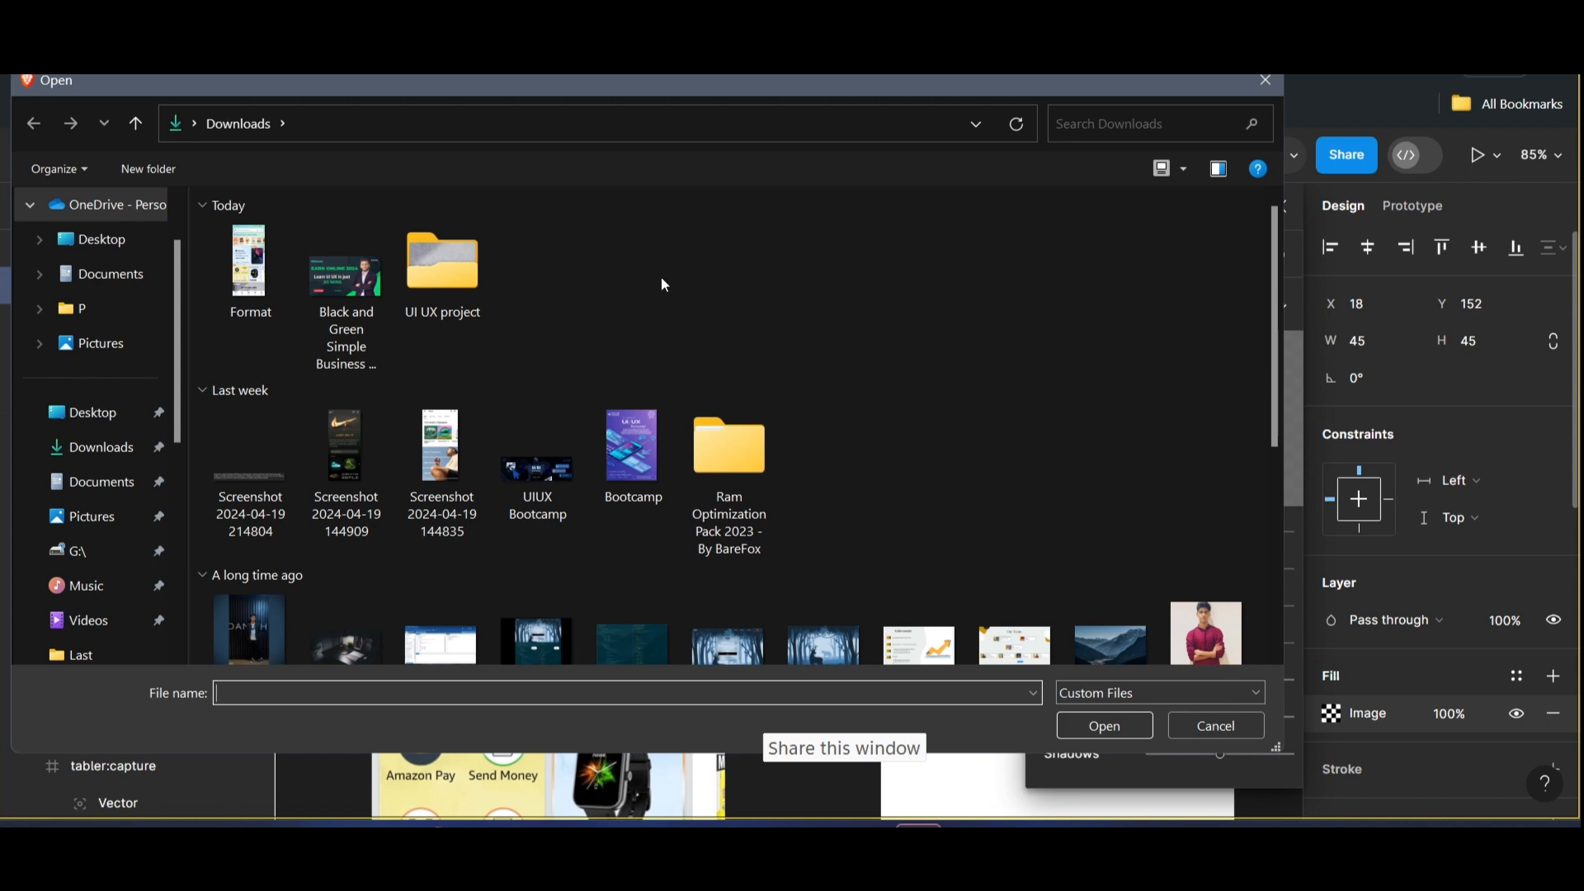
scroll(667, 279, down, 3)
scroll(666, 279, up, 3)
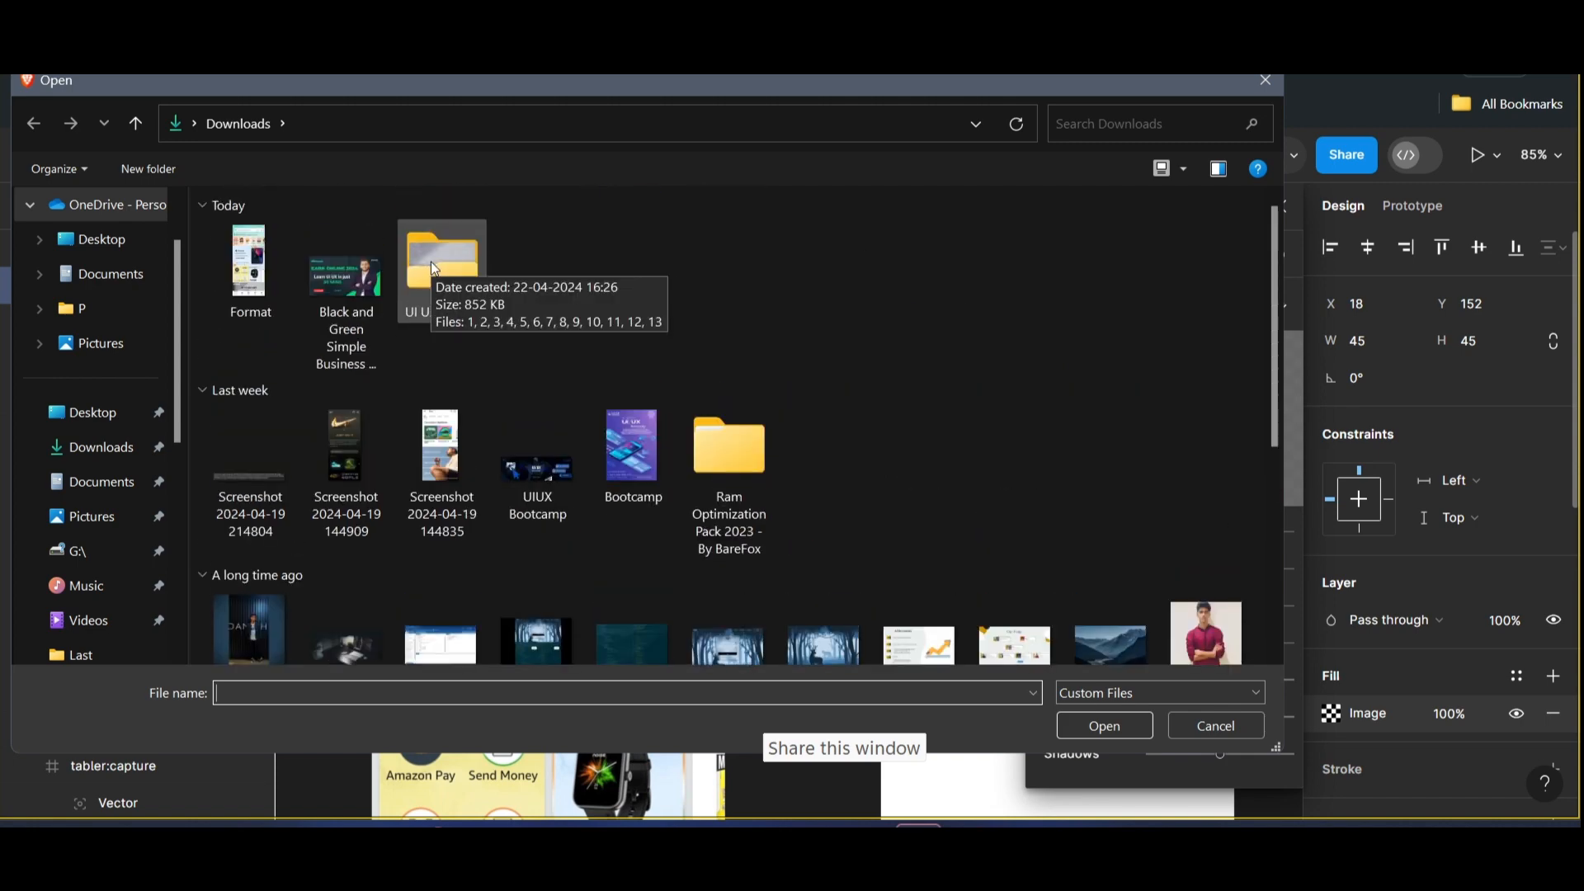
double_click(434, 262)
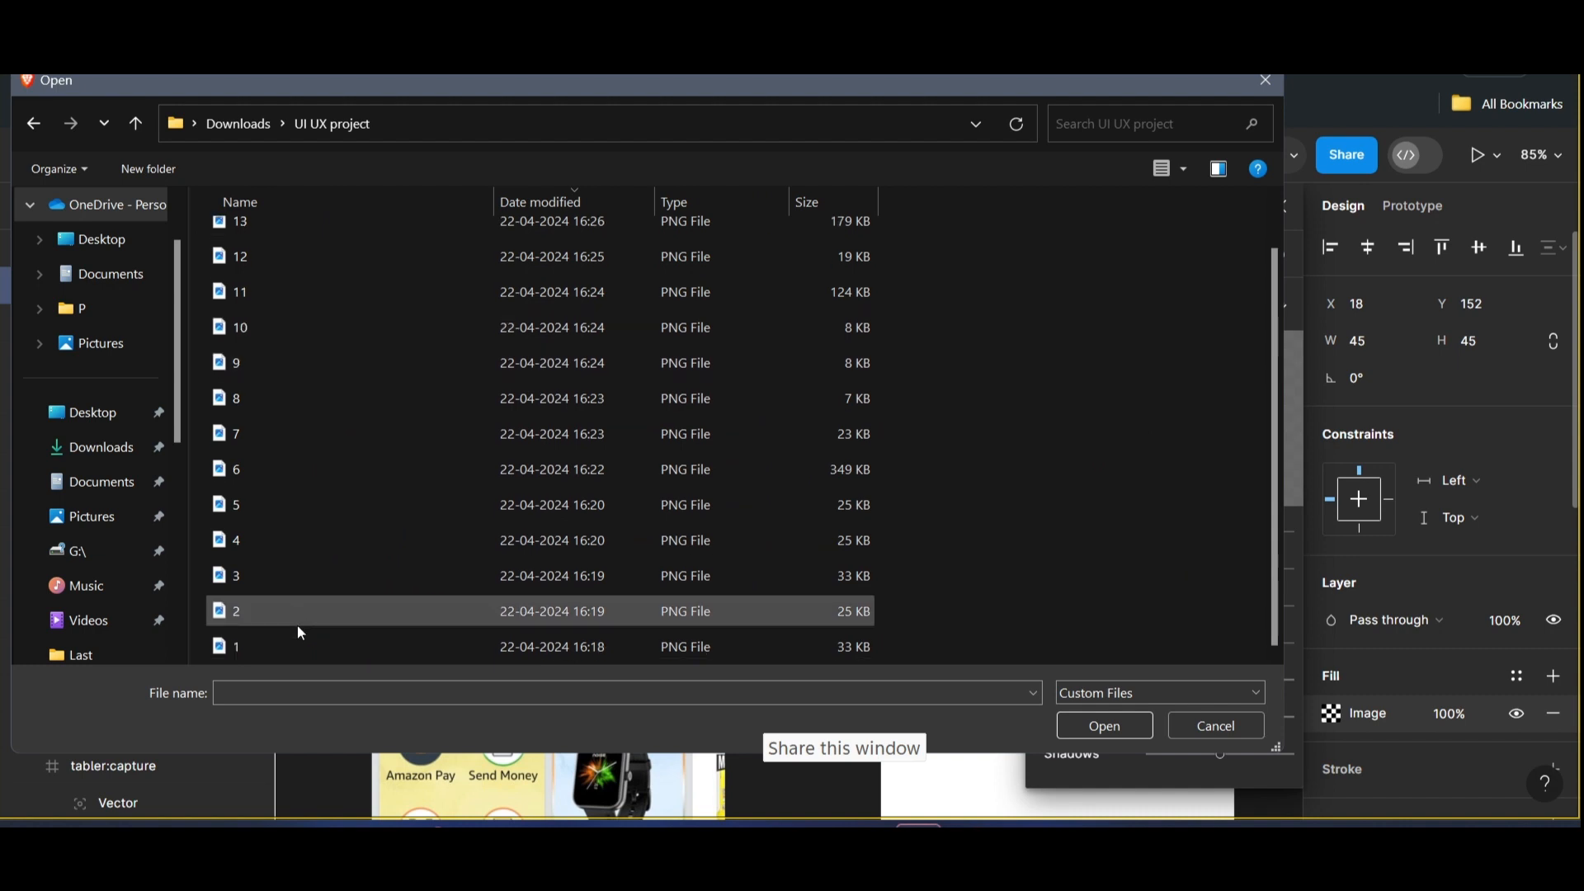
double_click(289, 647)
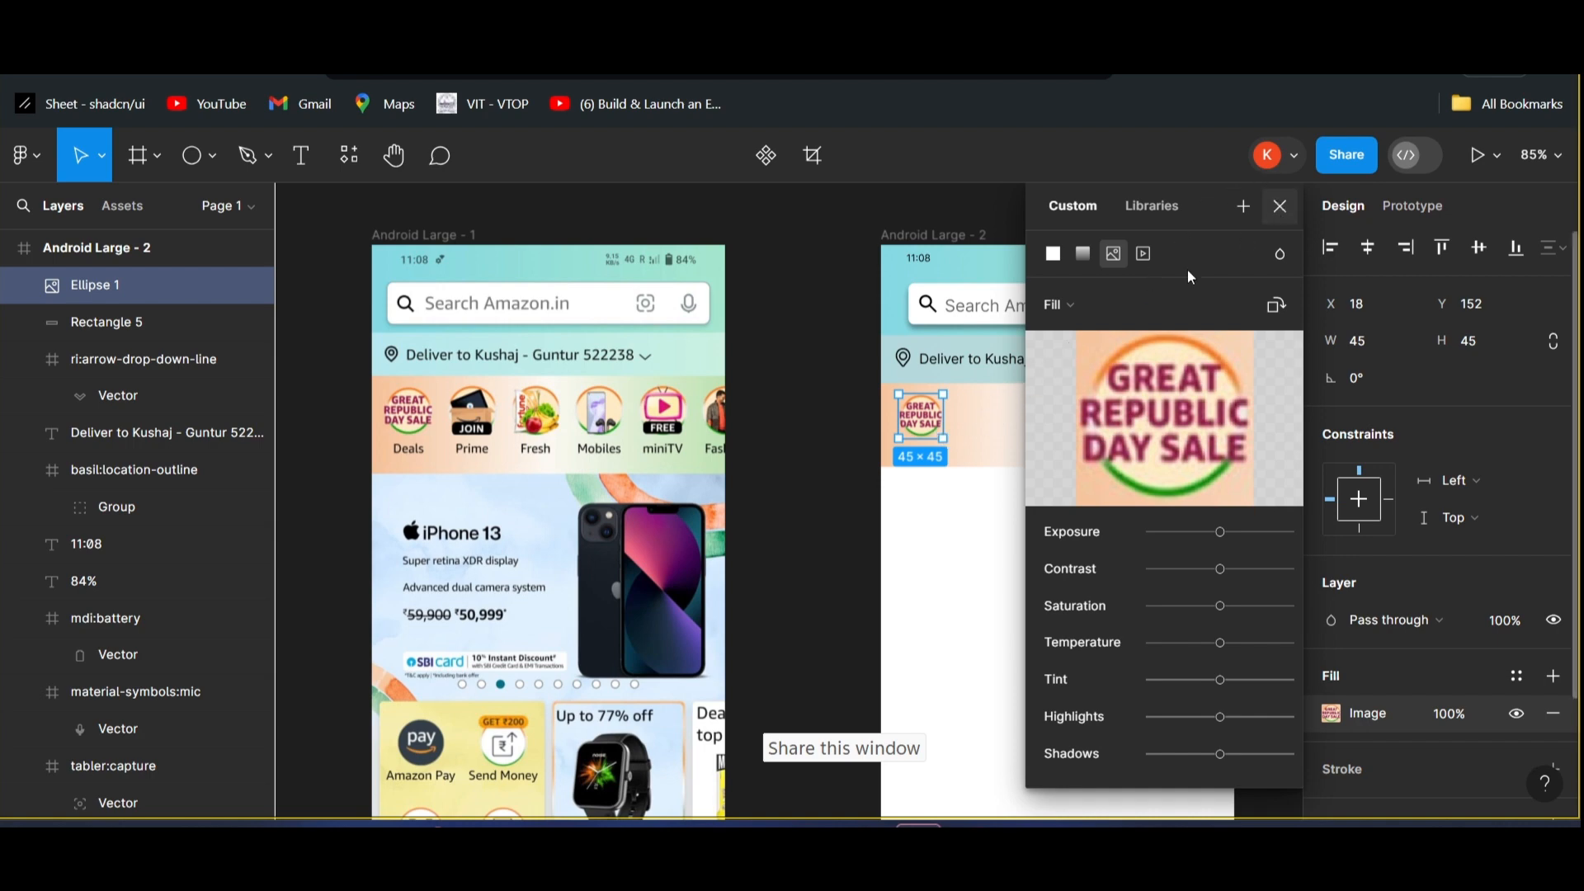
key(Escape)
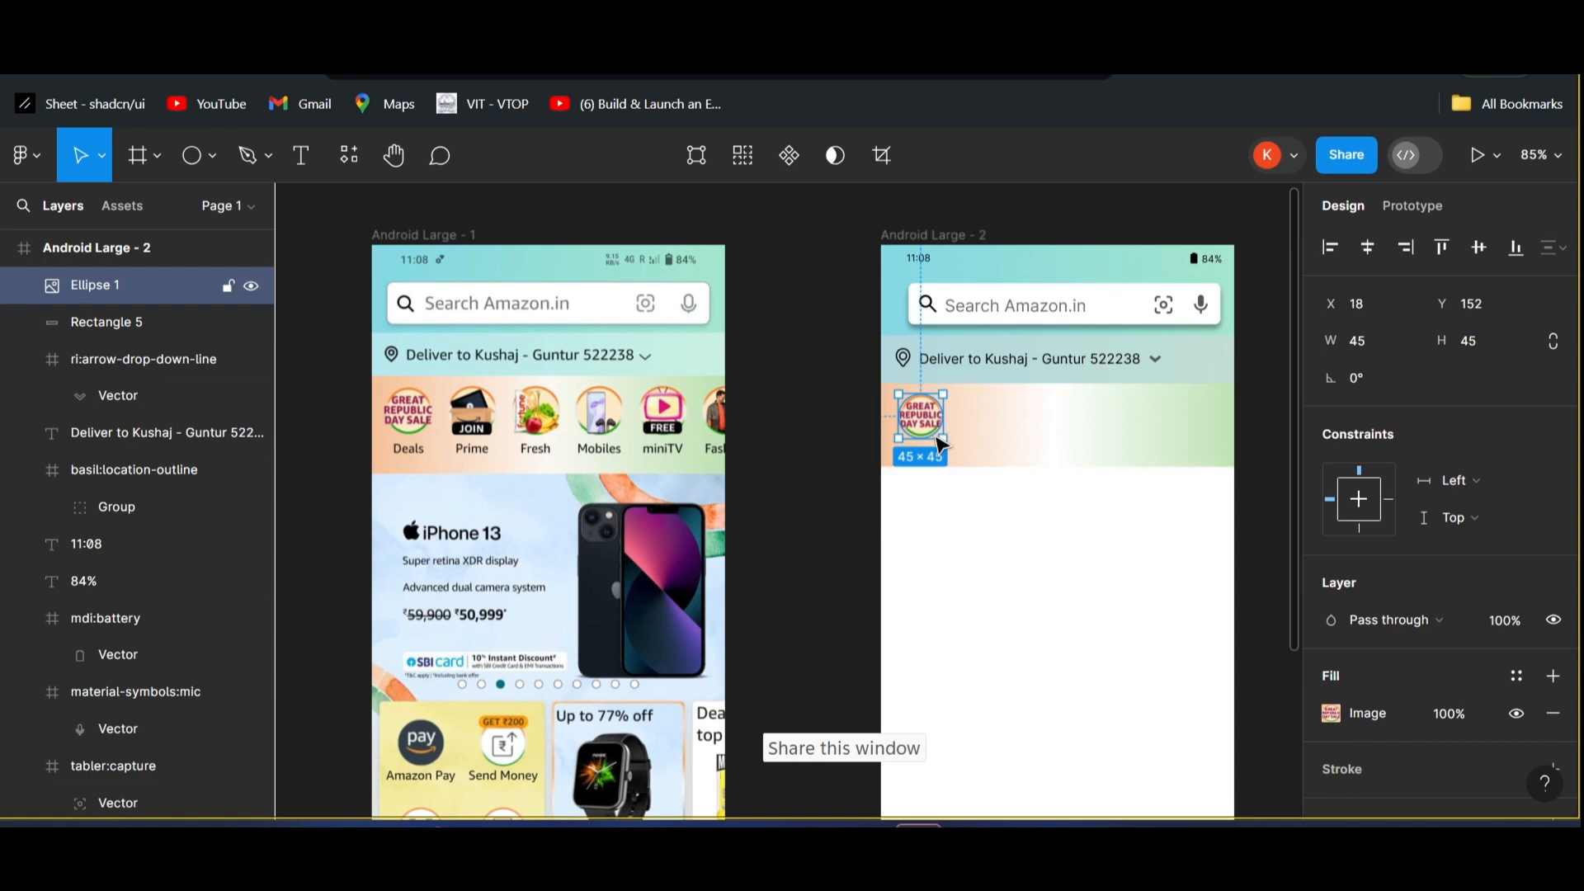
- Enlarge the image-filled circle to about 52 × 50, keeping it at X 18, Y 152
click(861, 466)
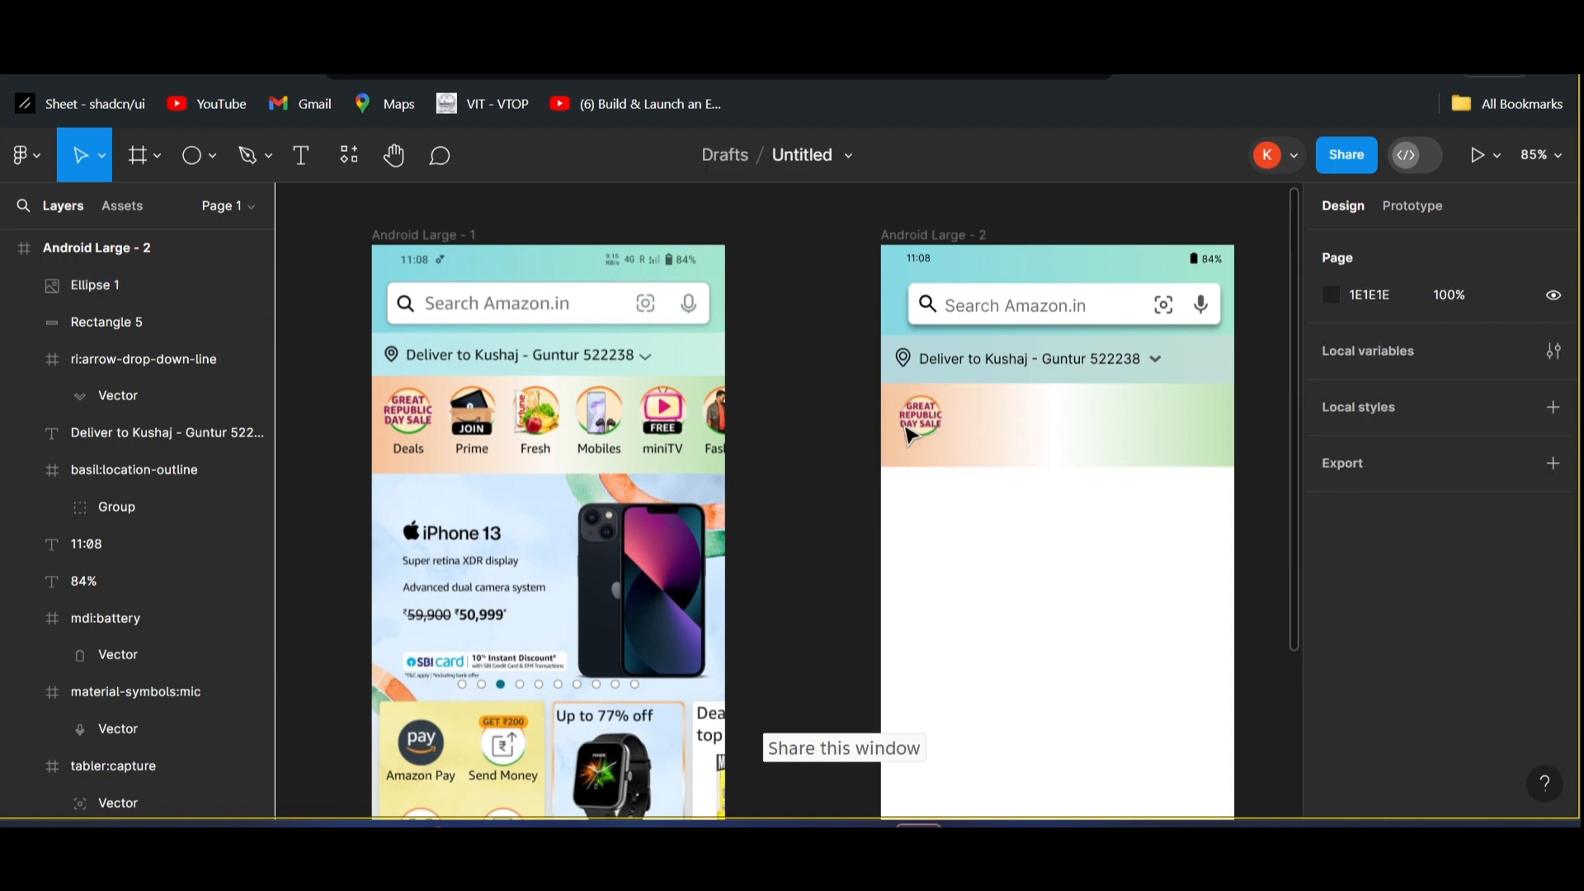
scroll(945, 425, up, 5)
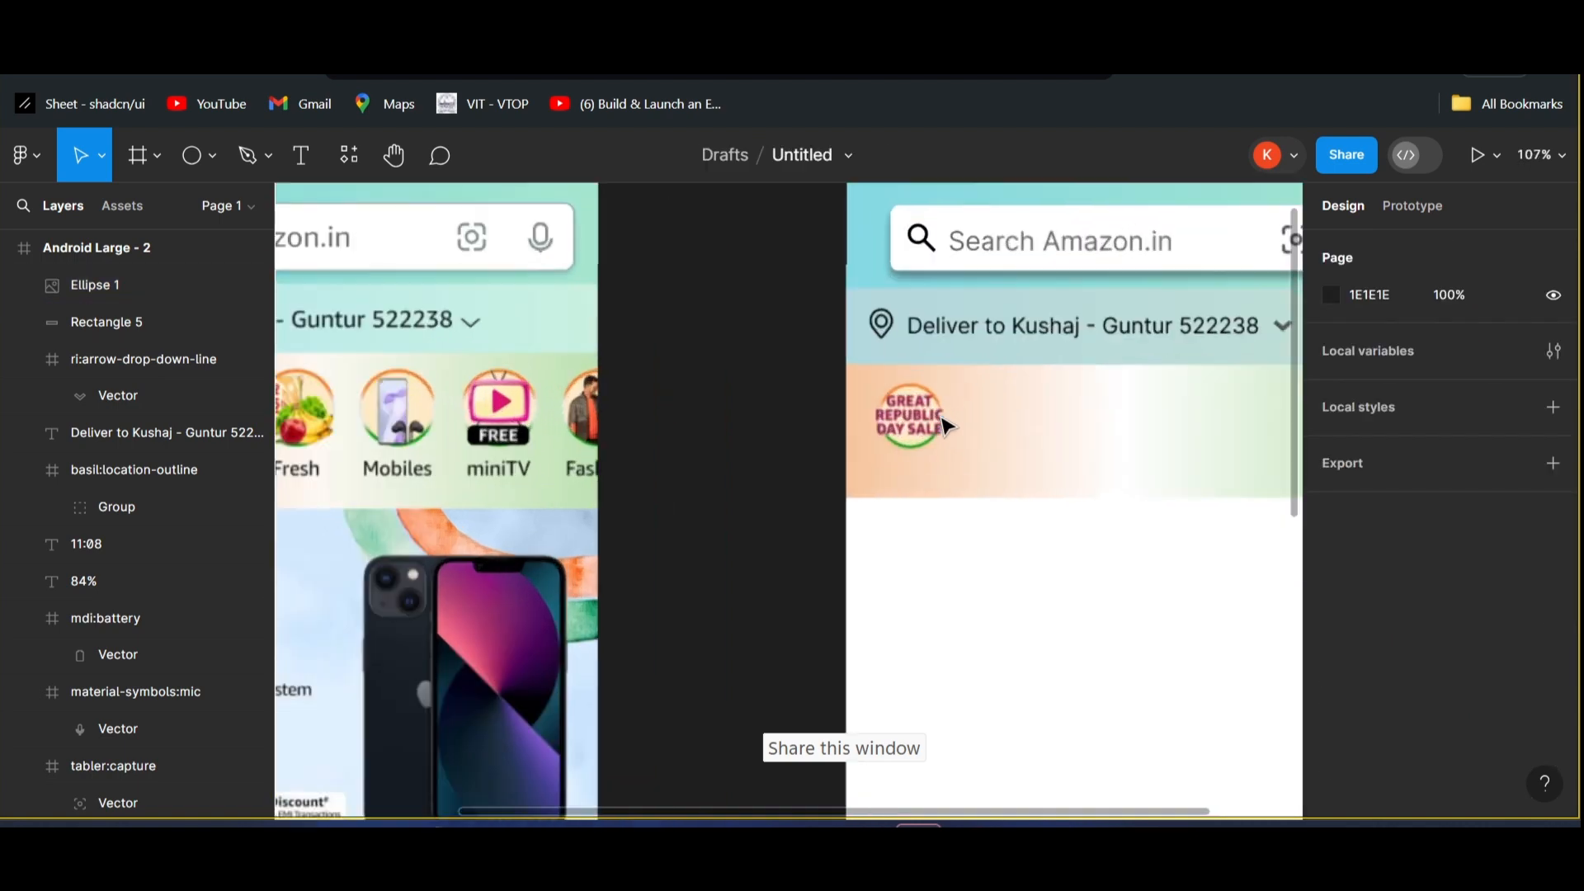
click(937, 430)
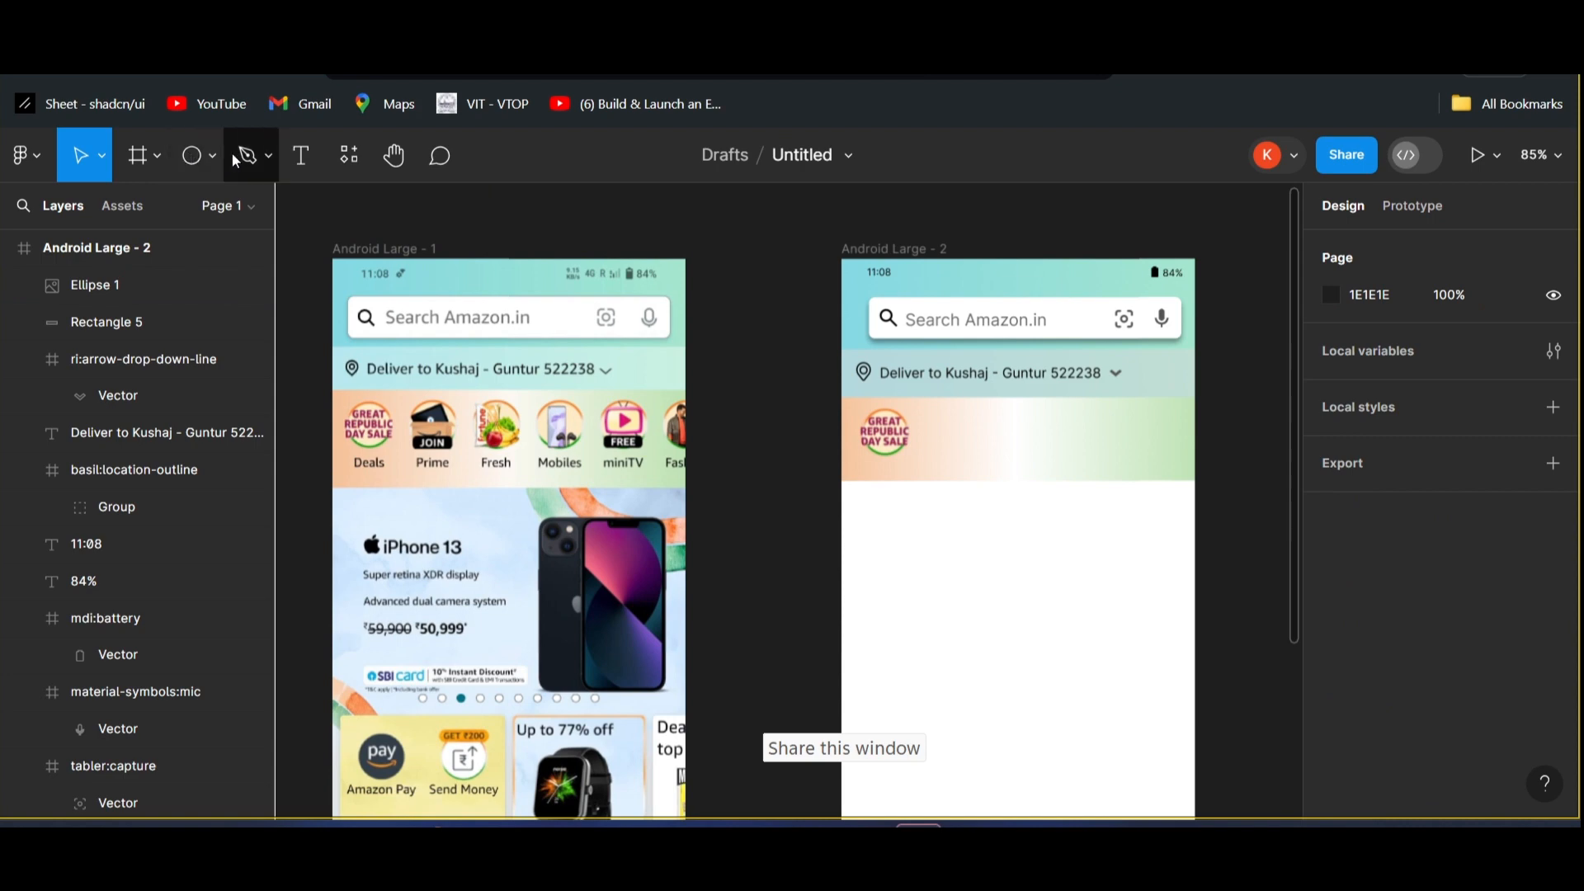
- Copy the image-filled circle, paste it onto the gradient strip and place the second circle at X 92, Y 152
click(211, 156)
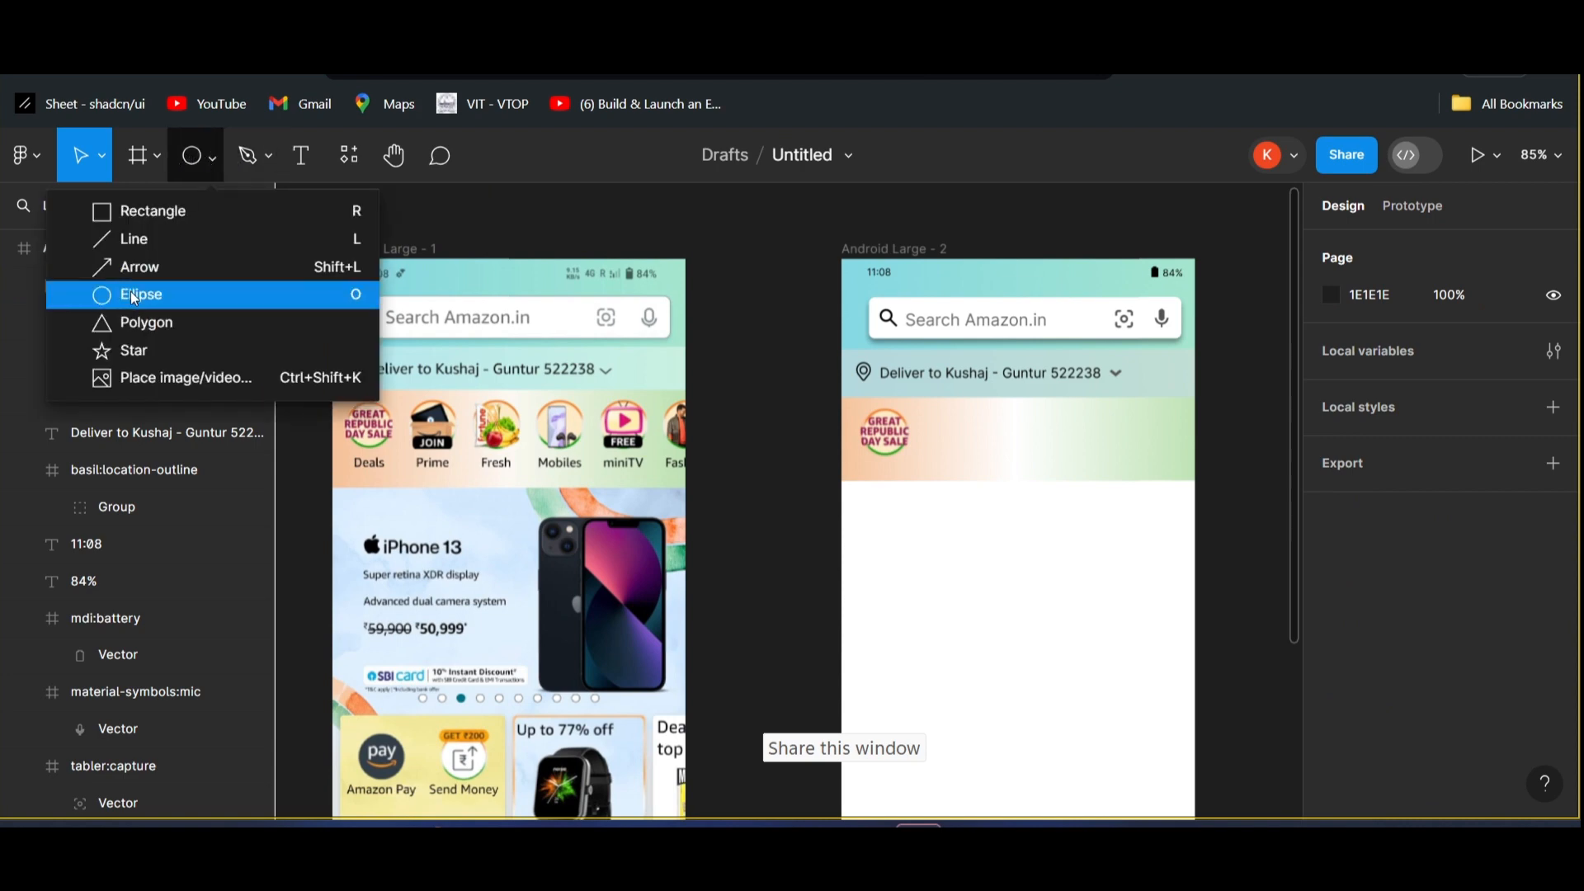
click(209, 157)
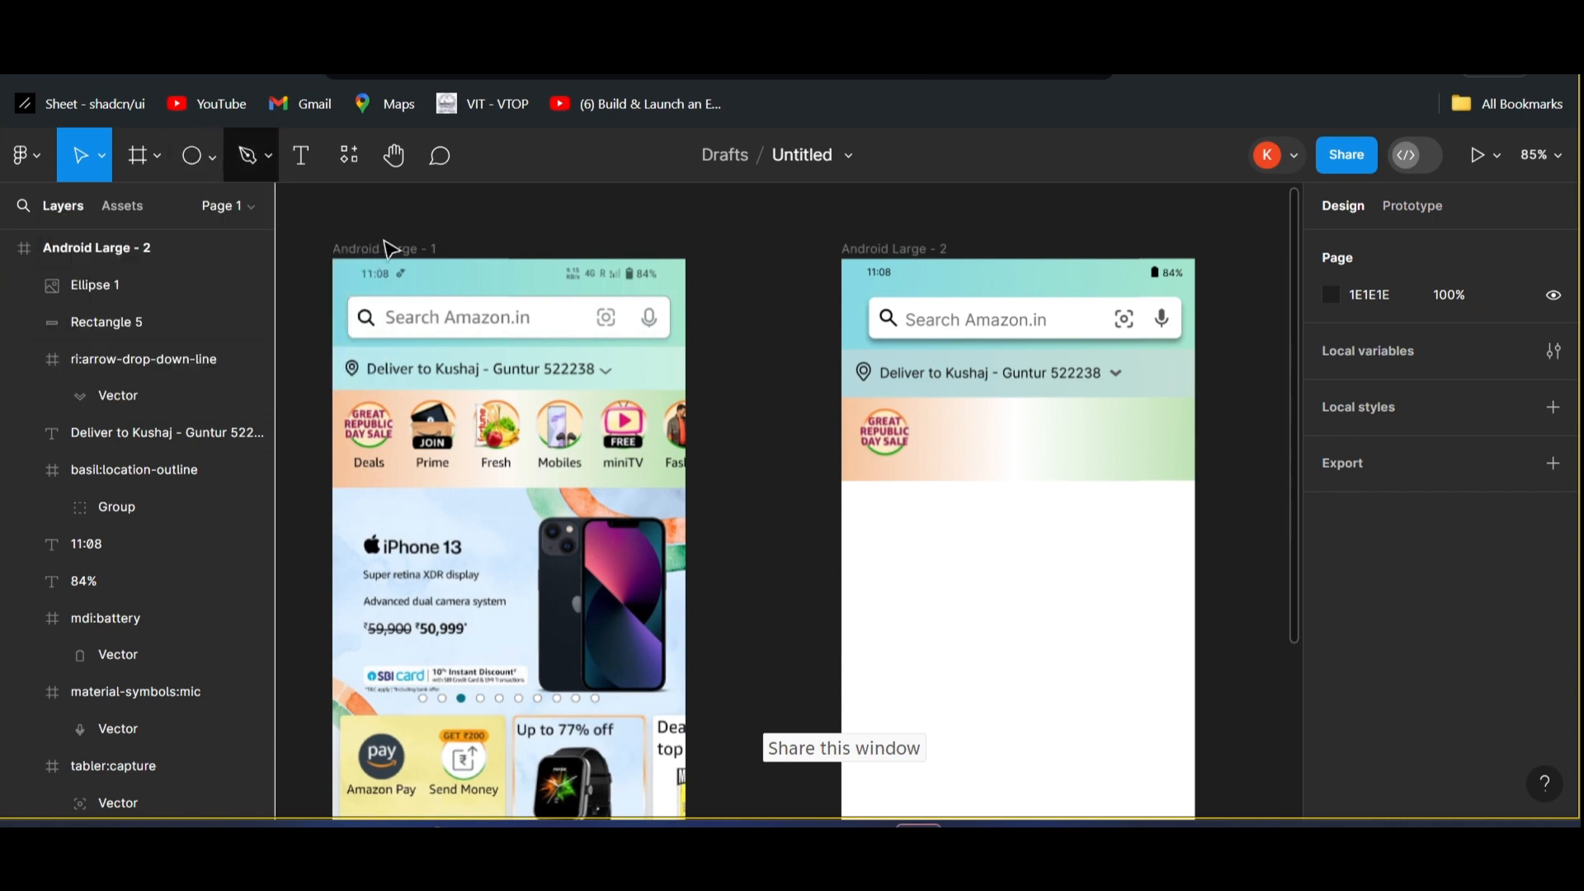
right_click(897, 438)
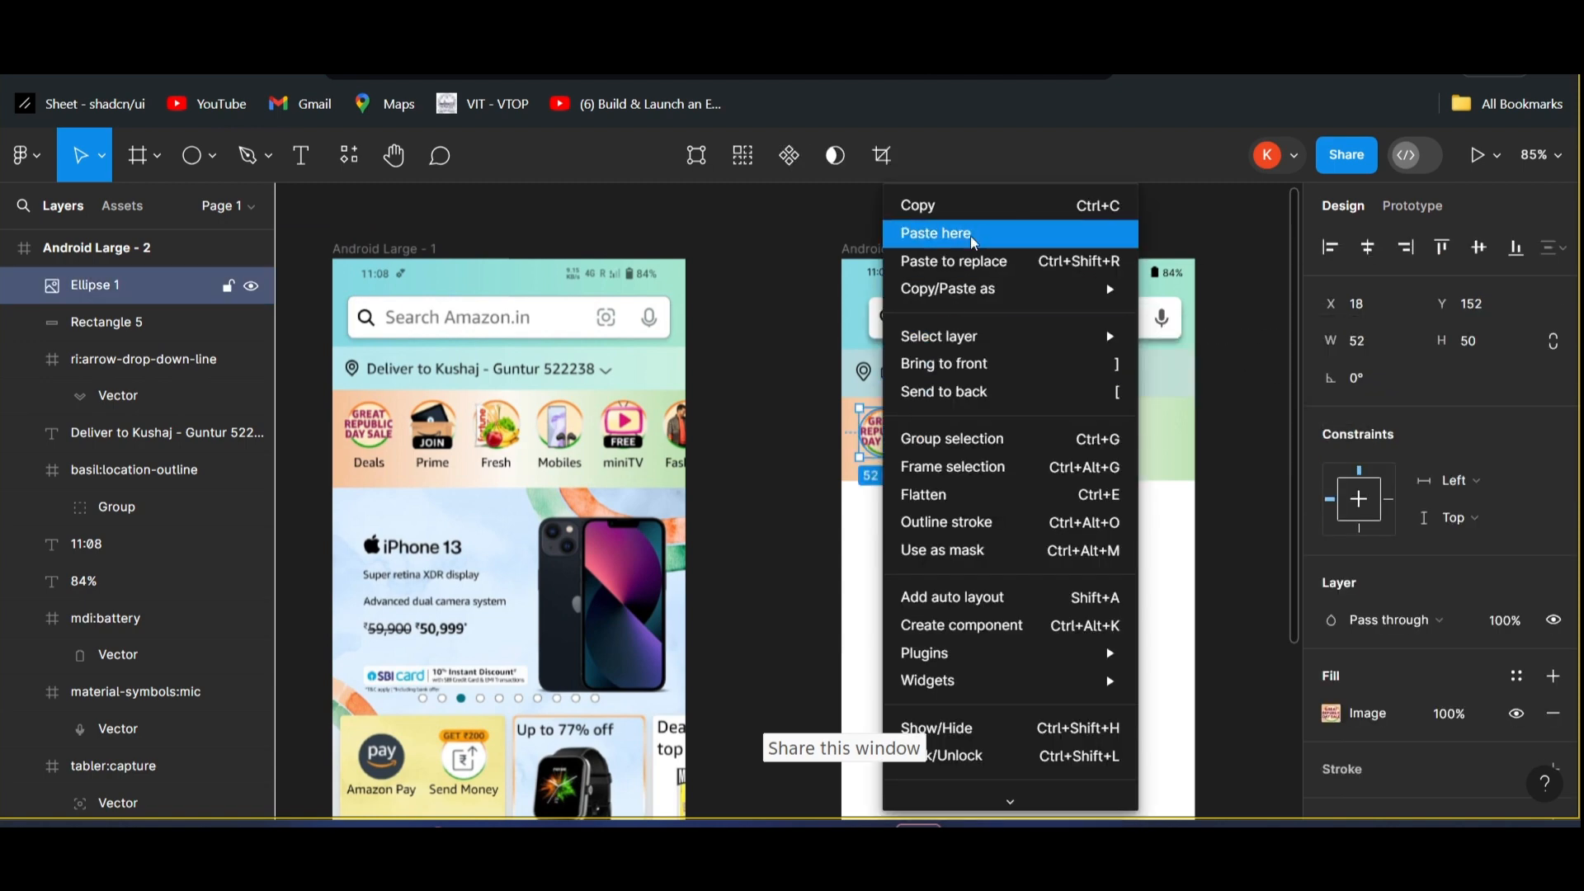
click(965, 213)
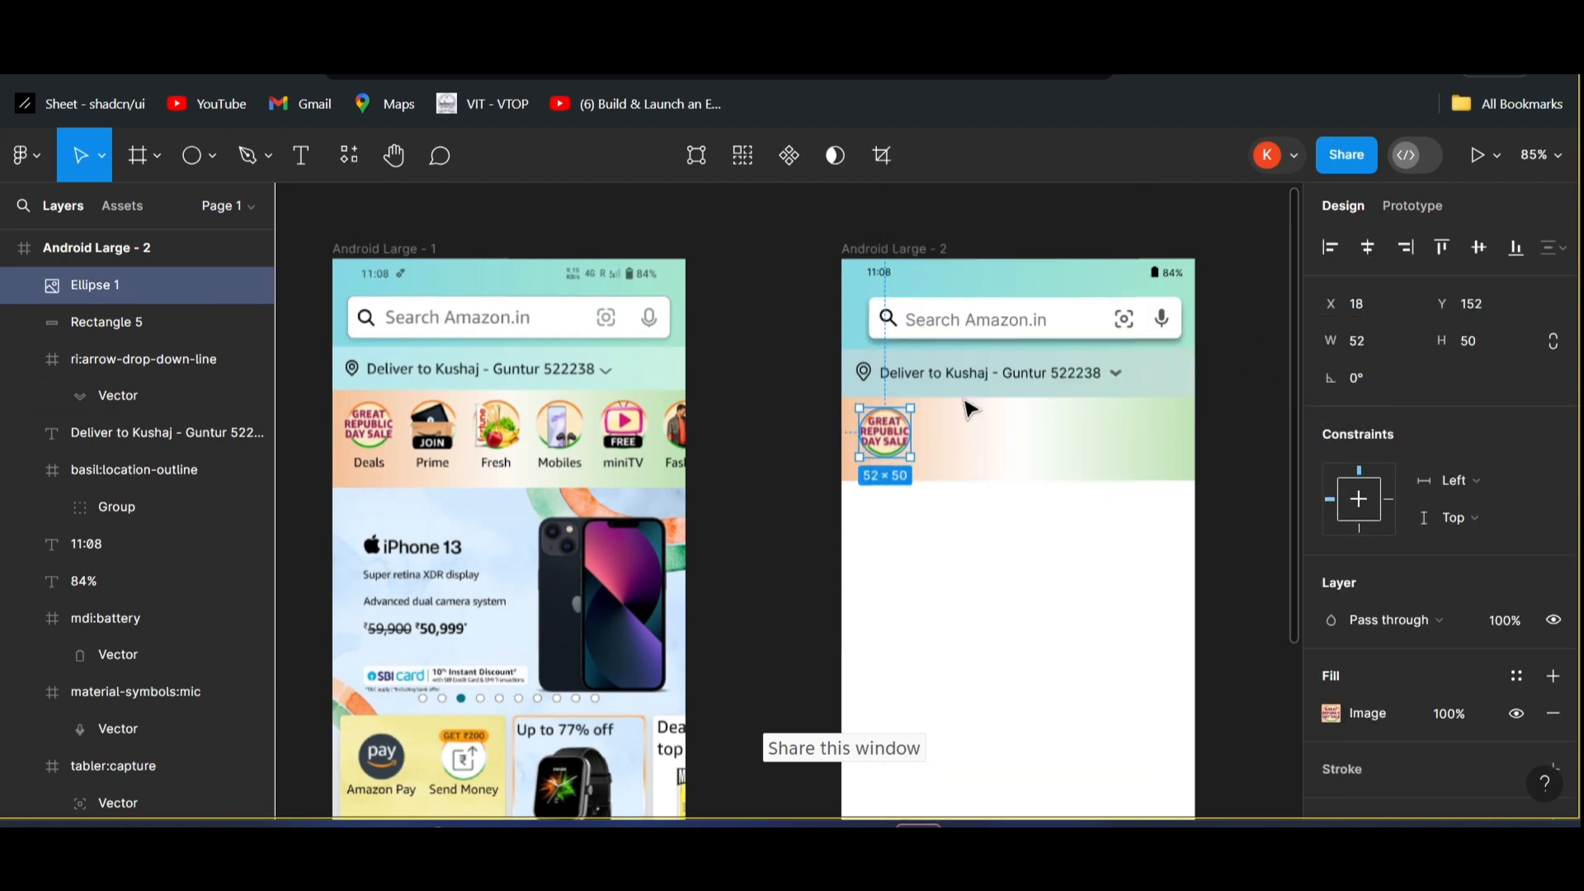
click(957, 446)
right_click(957, 446)
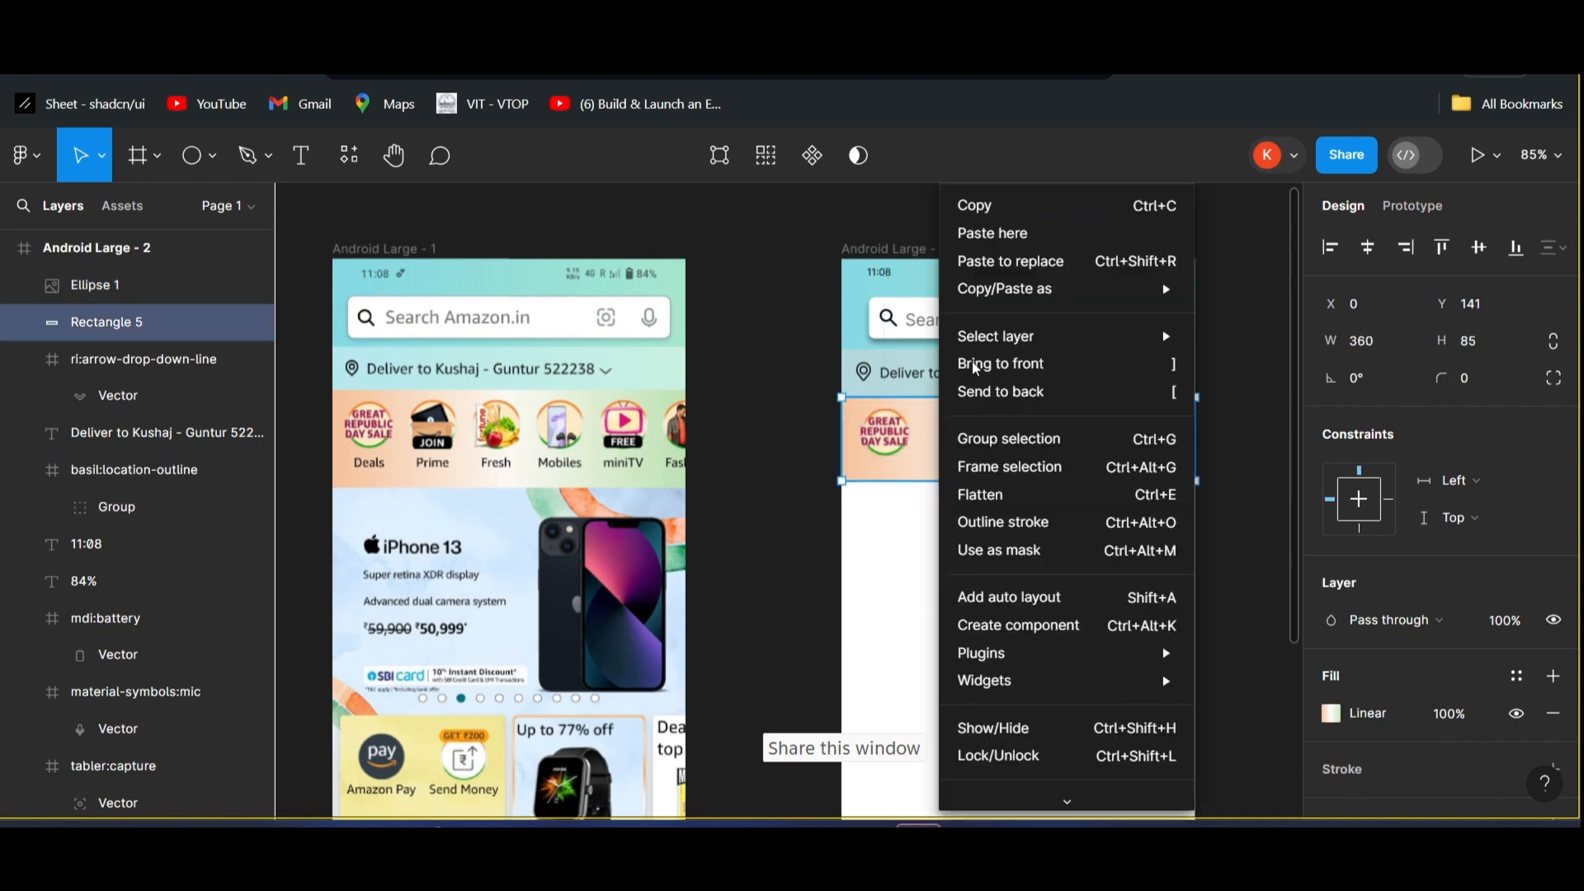
click(999, 235)
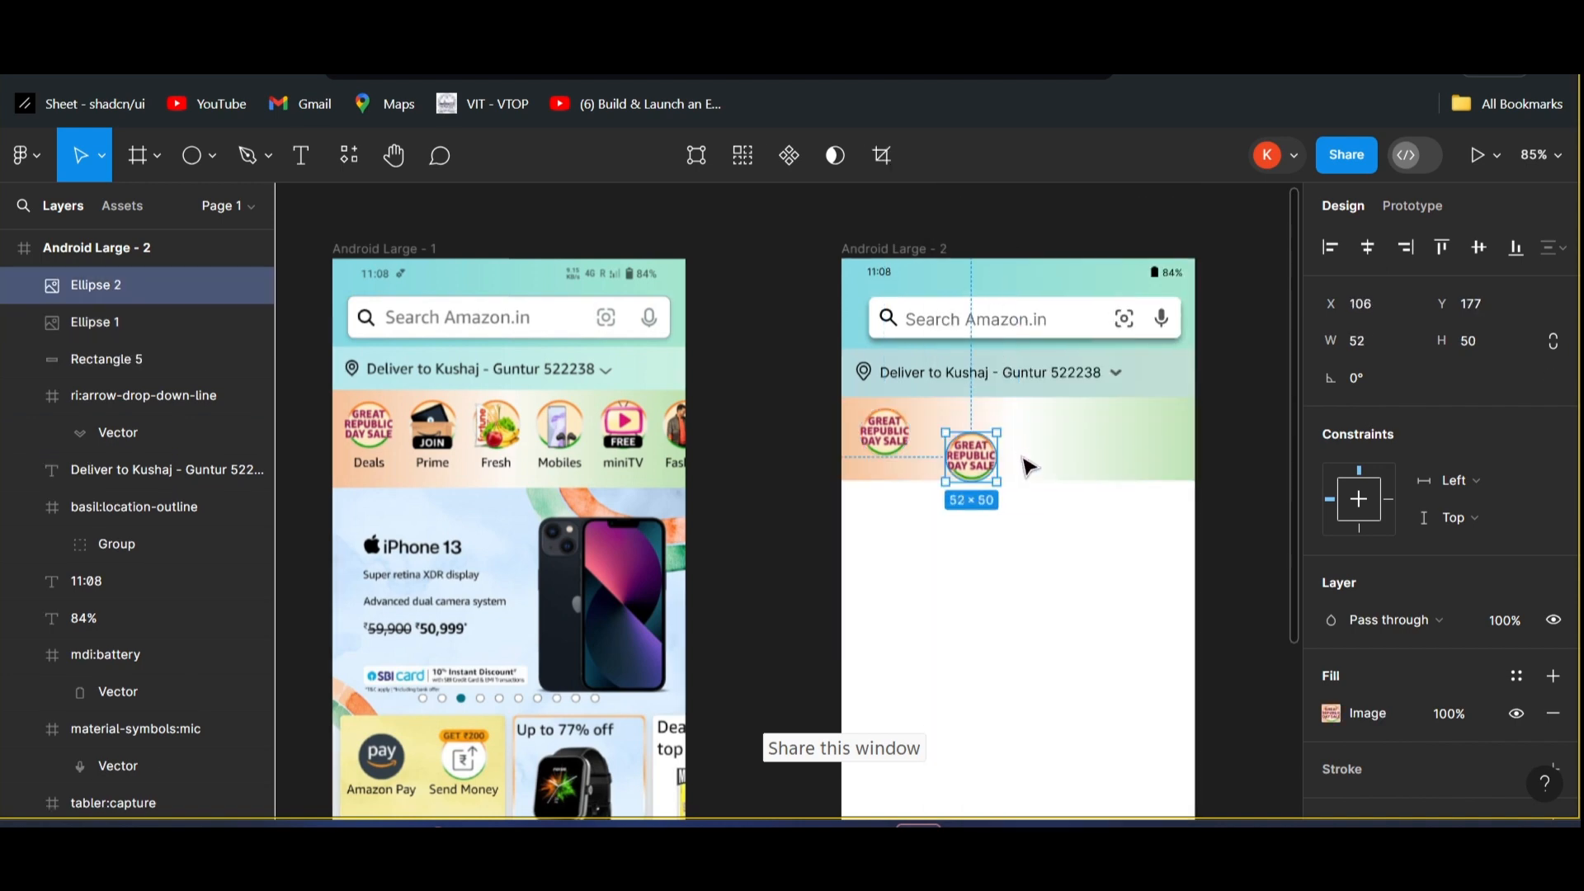
drag(976, 467, 965, 436)
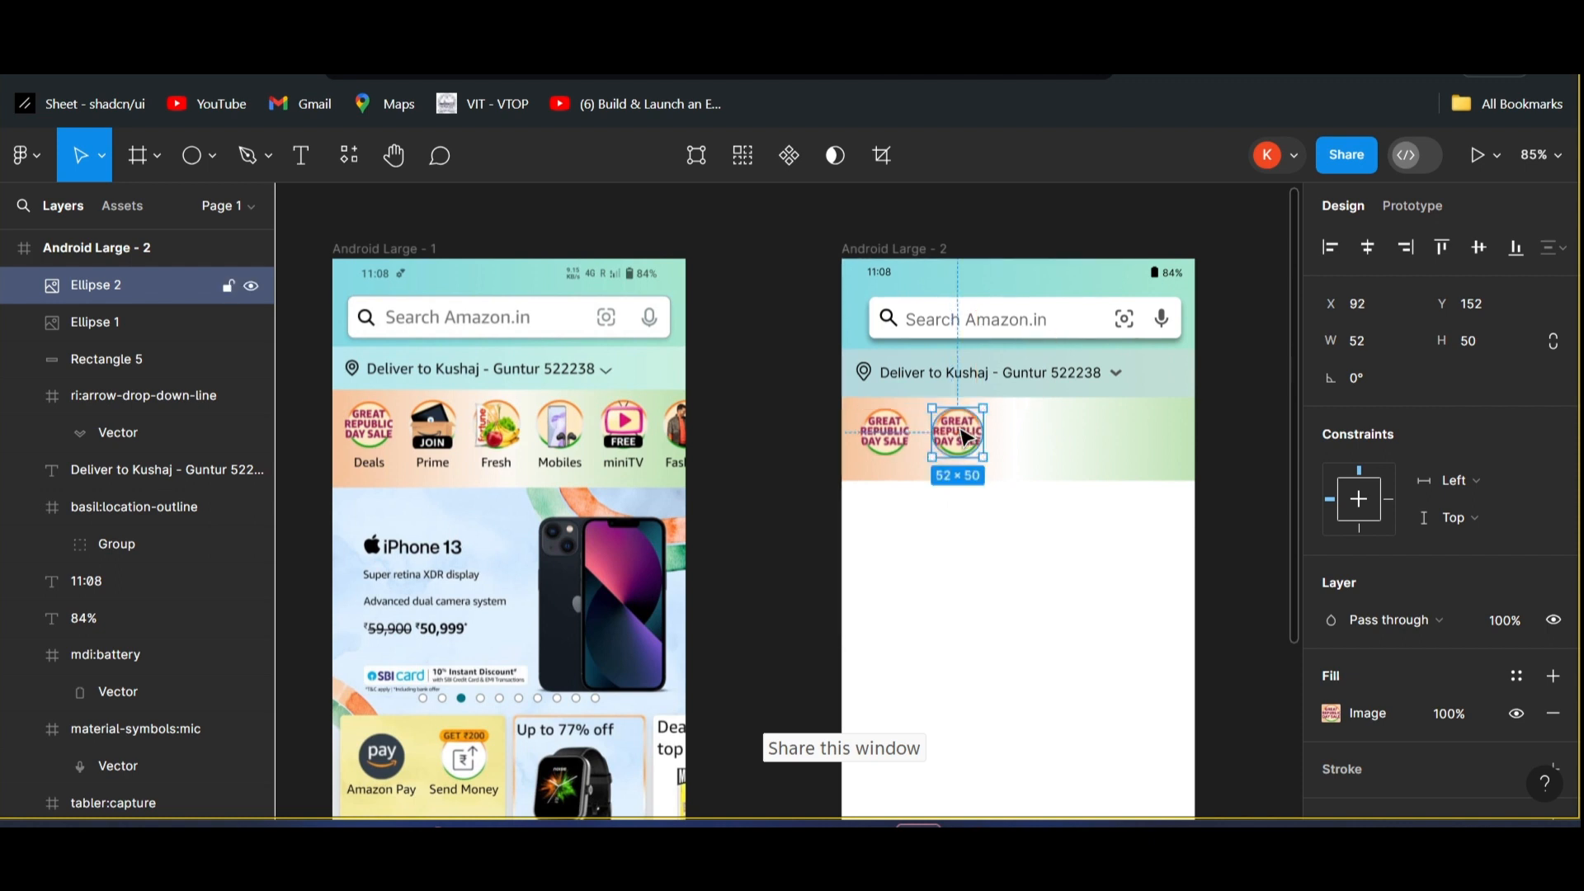
- Paste a third image-filled circle onto the strip and align it with the others at X 166, Y 152
right_click(1021, 442)
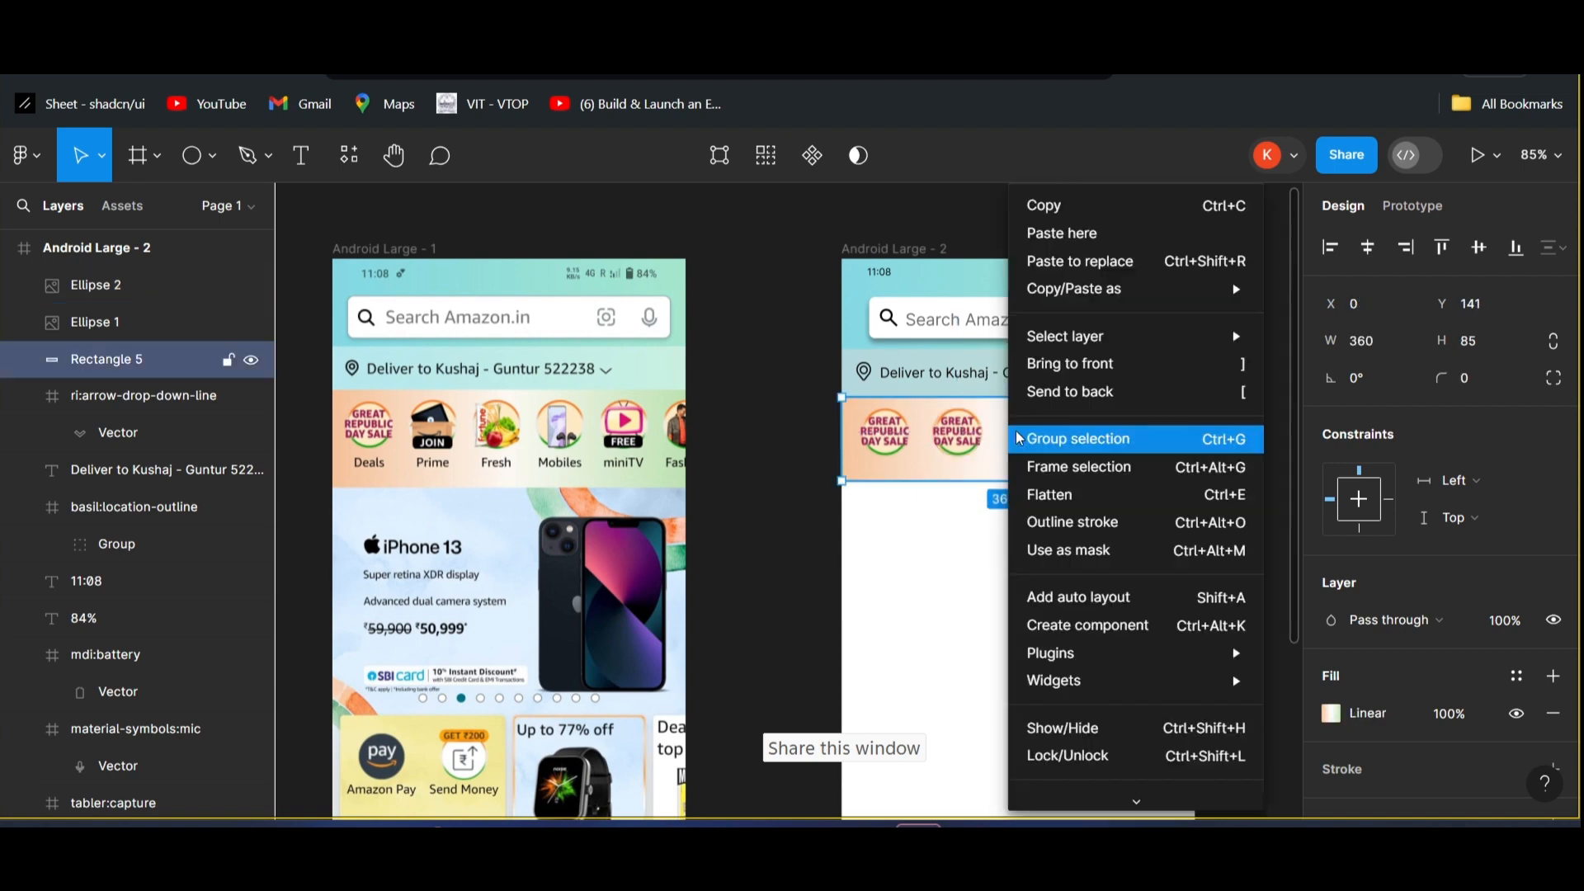
click(1090, 238)
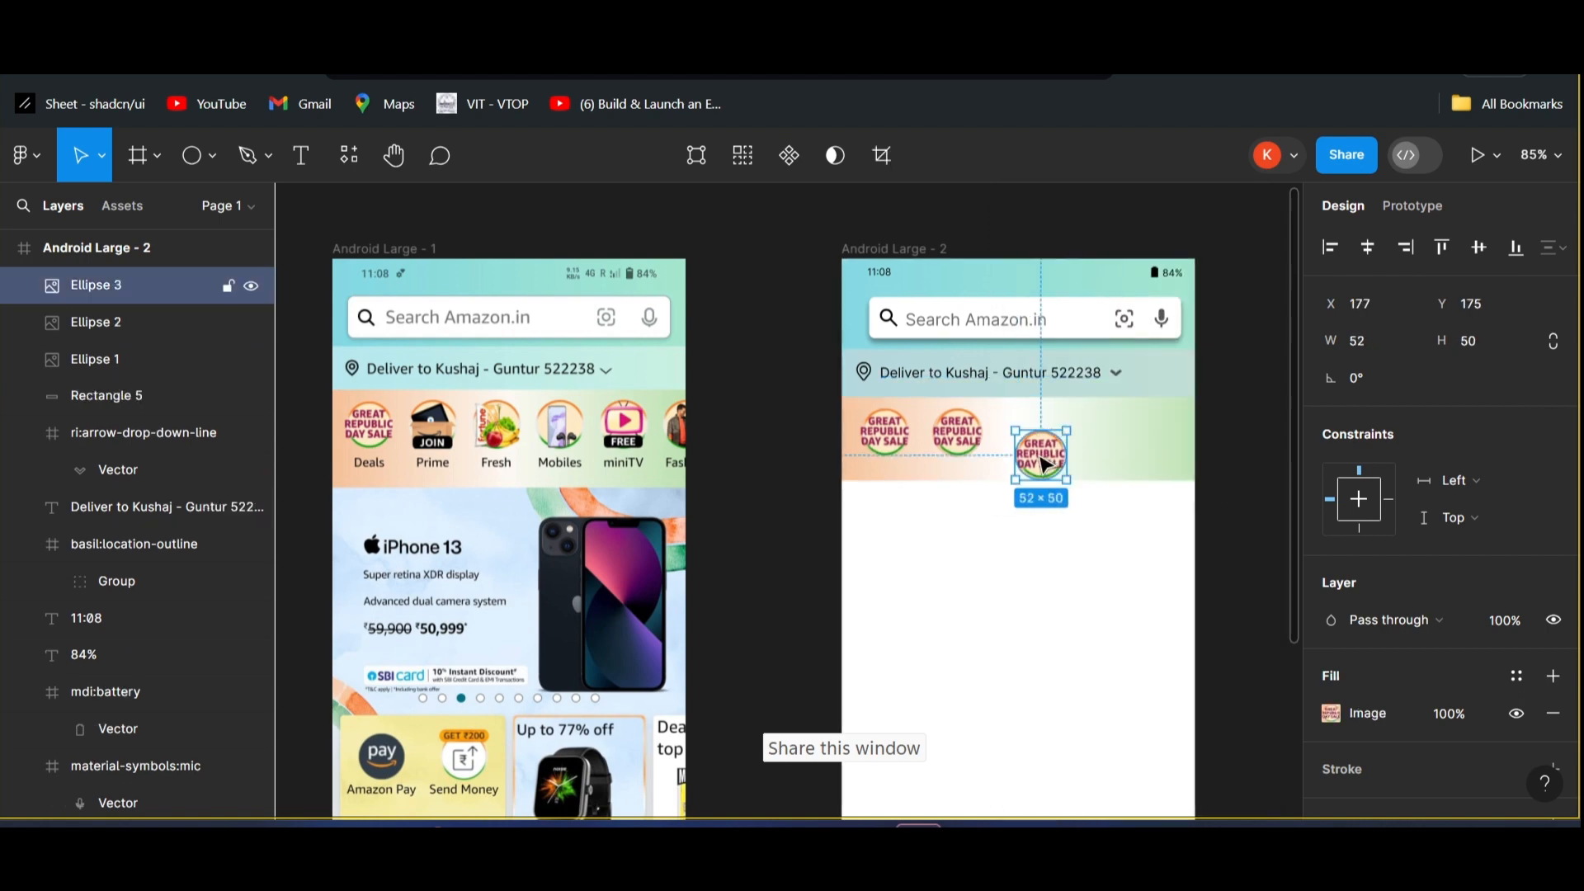
mouse_move(1035, 446)
mouse_down()
mouse_move(1038, 332)
mouse_move(1035, 435)
mouse_up()
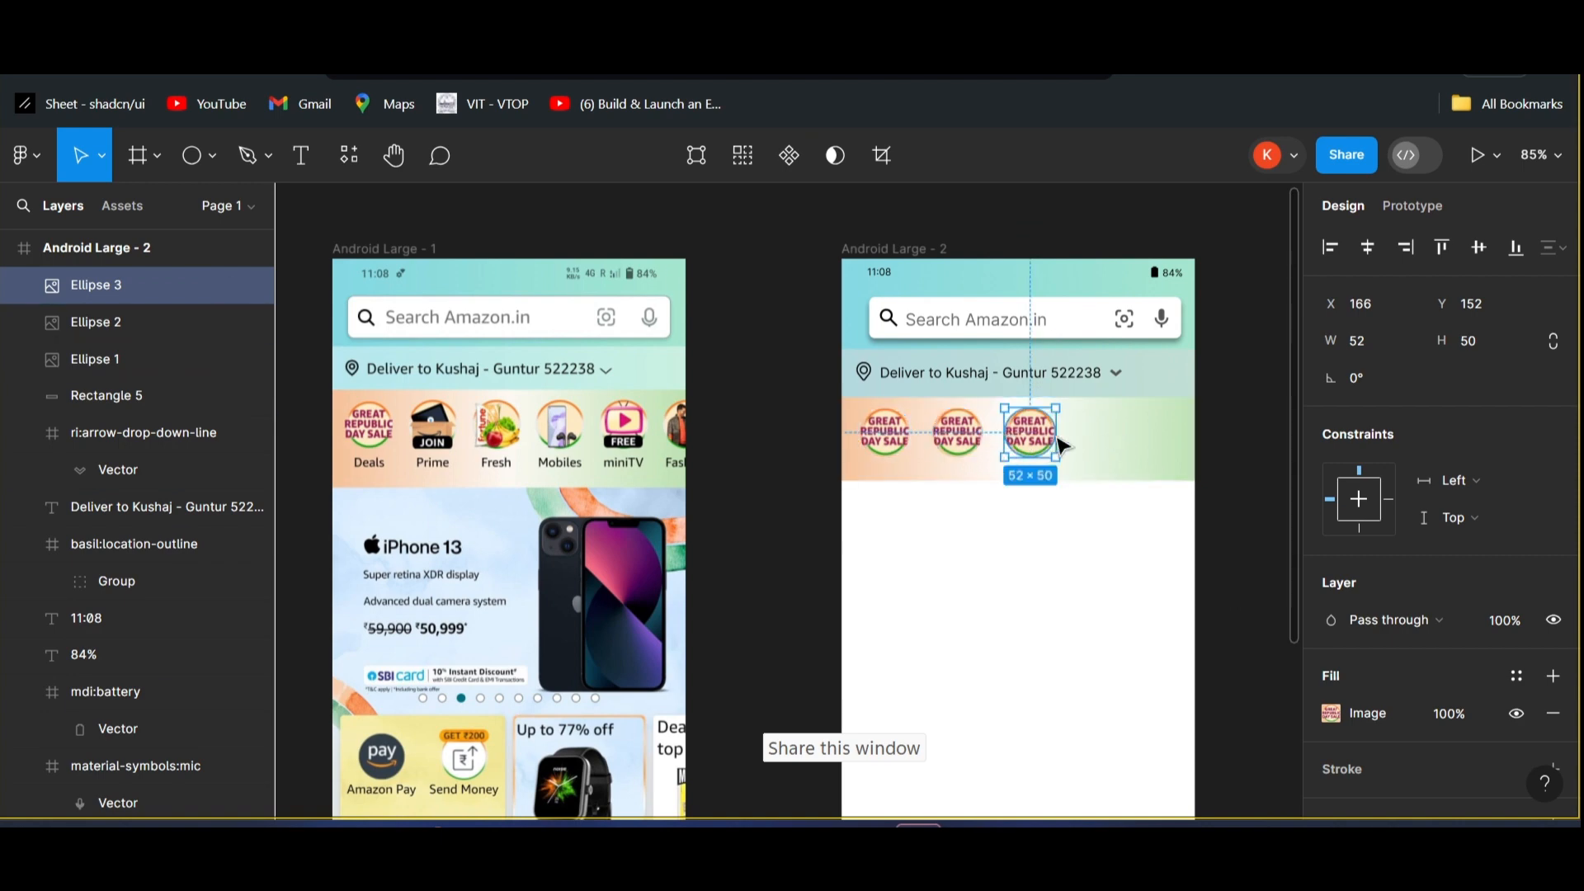
- Paste a fourth image-filled circle and place it at X 239, Y 152, spaced evenly after the third
right_click(1086, 445)
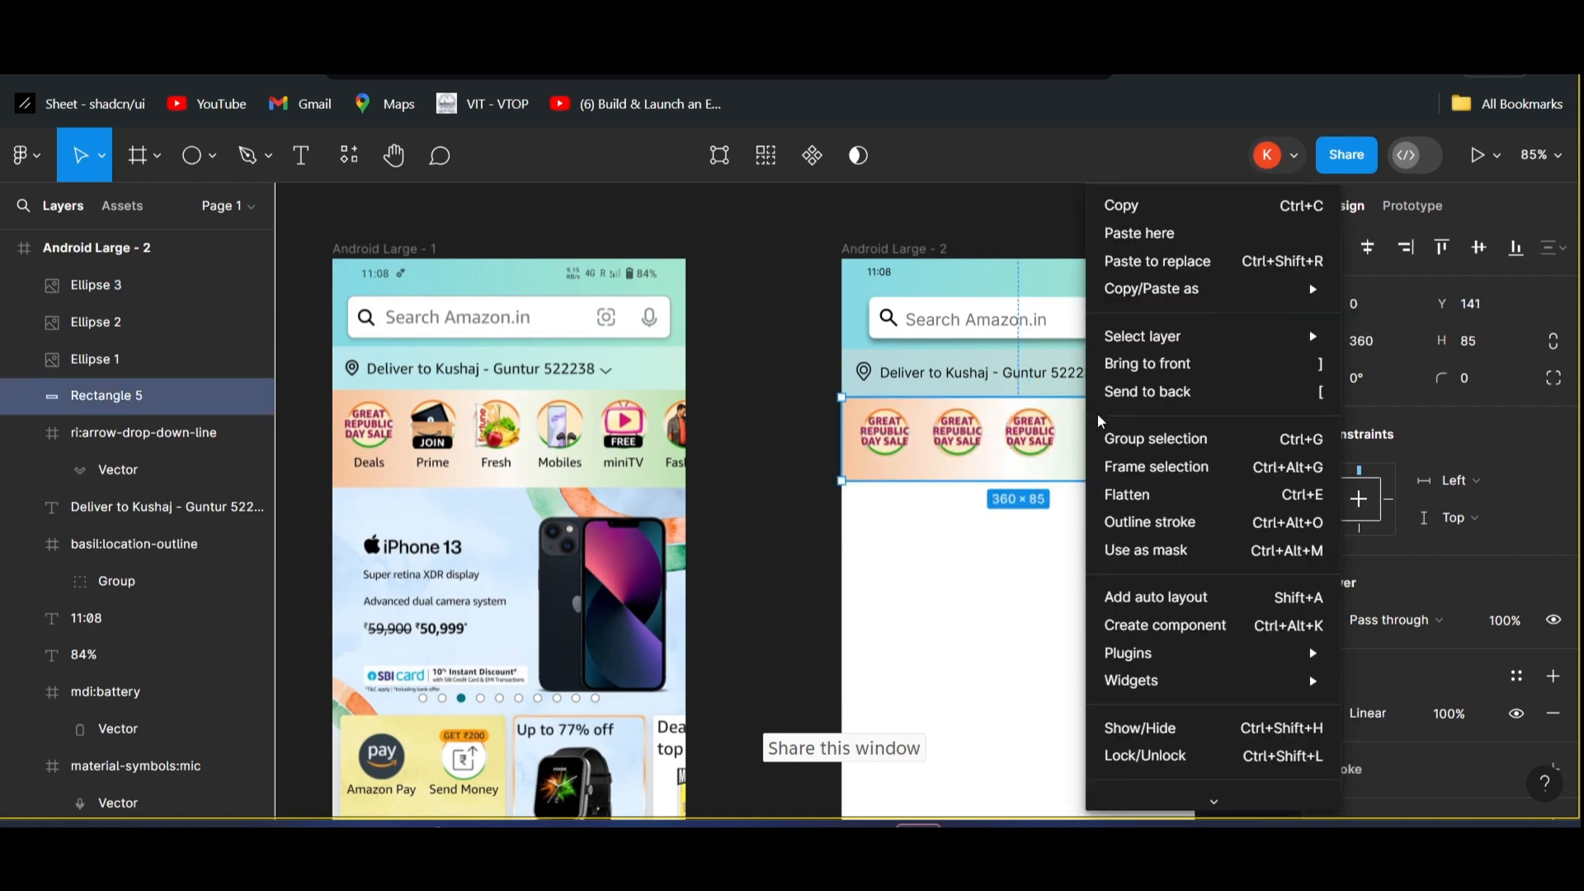
click(1150, 234)
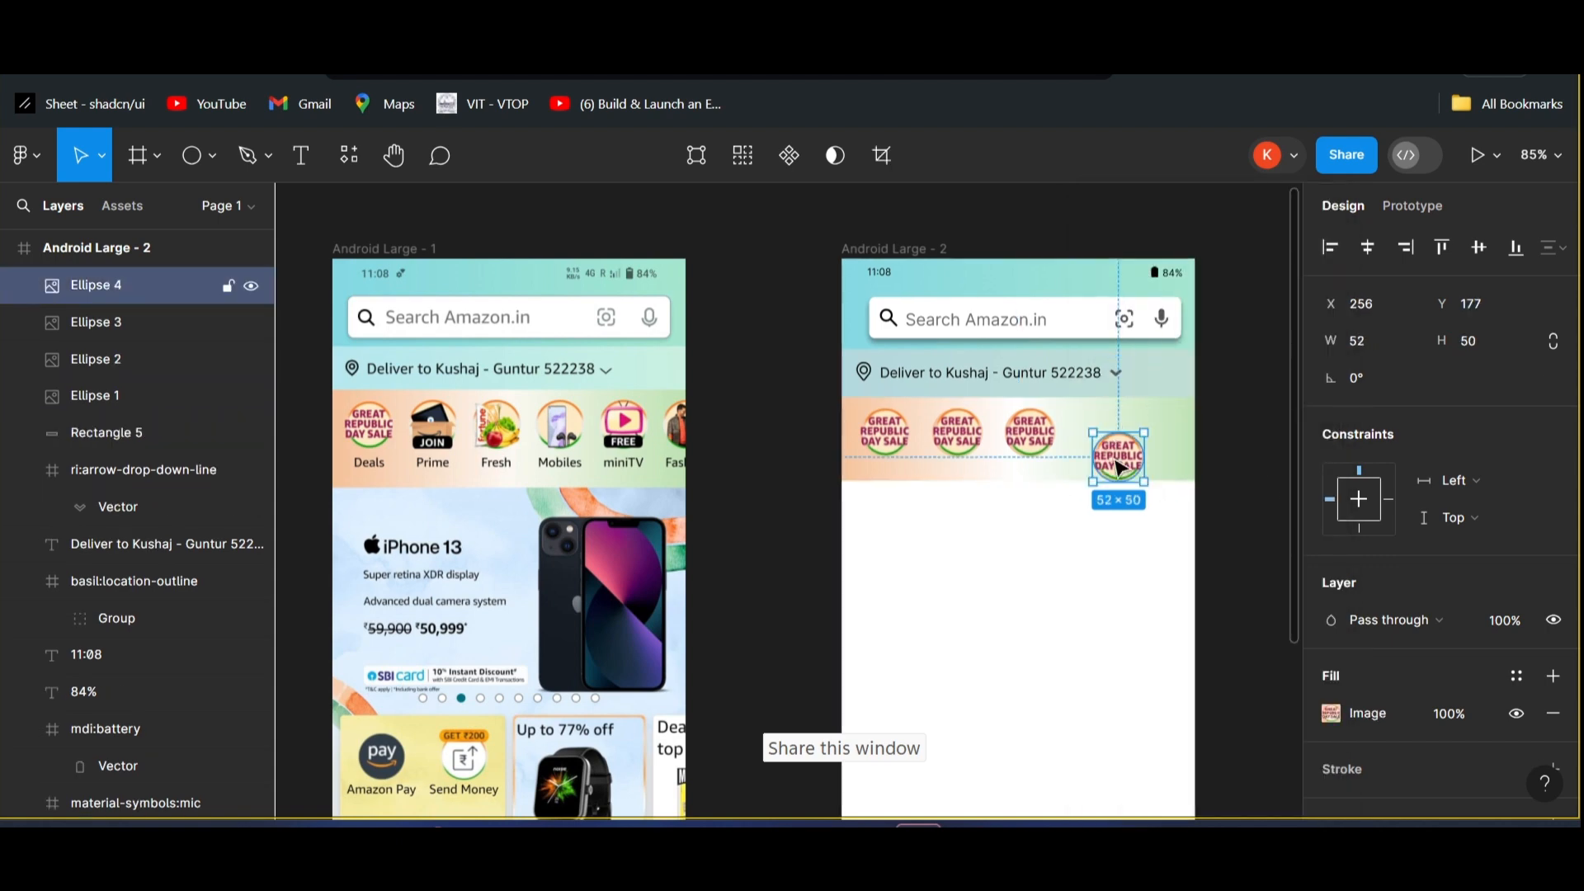
drag(1103, 448, 1103, 439)
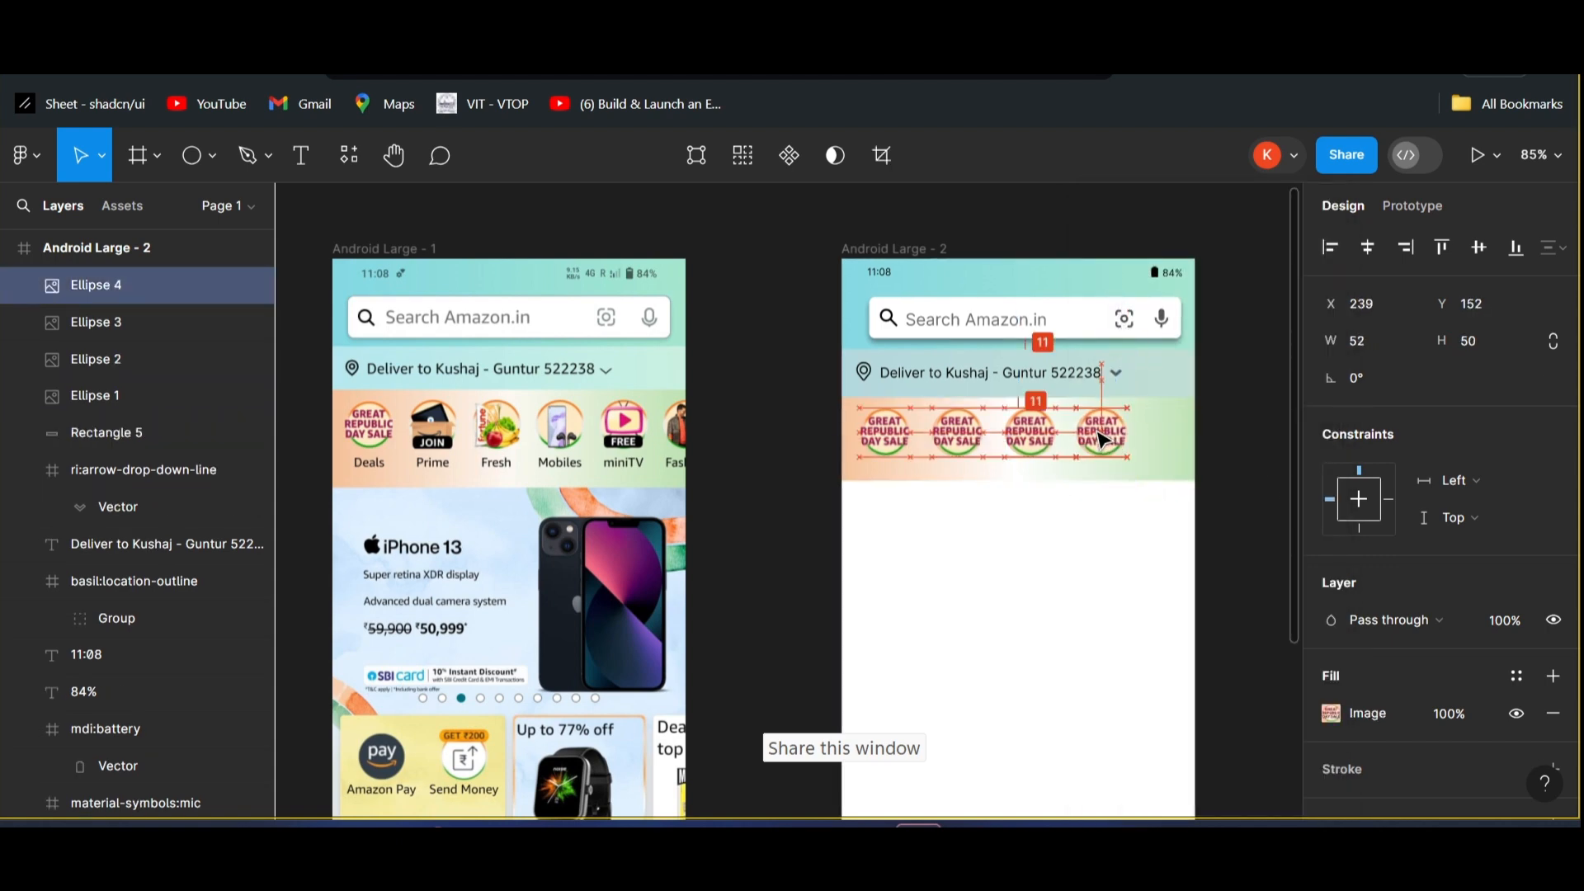
- Paste a fifth image-filled circle and place it at X 312, Y 152, overlapping the frame's edge
click(1175, 429)
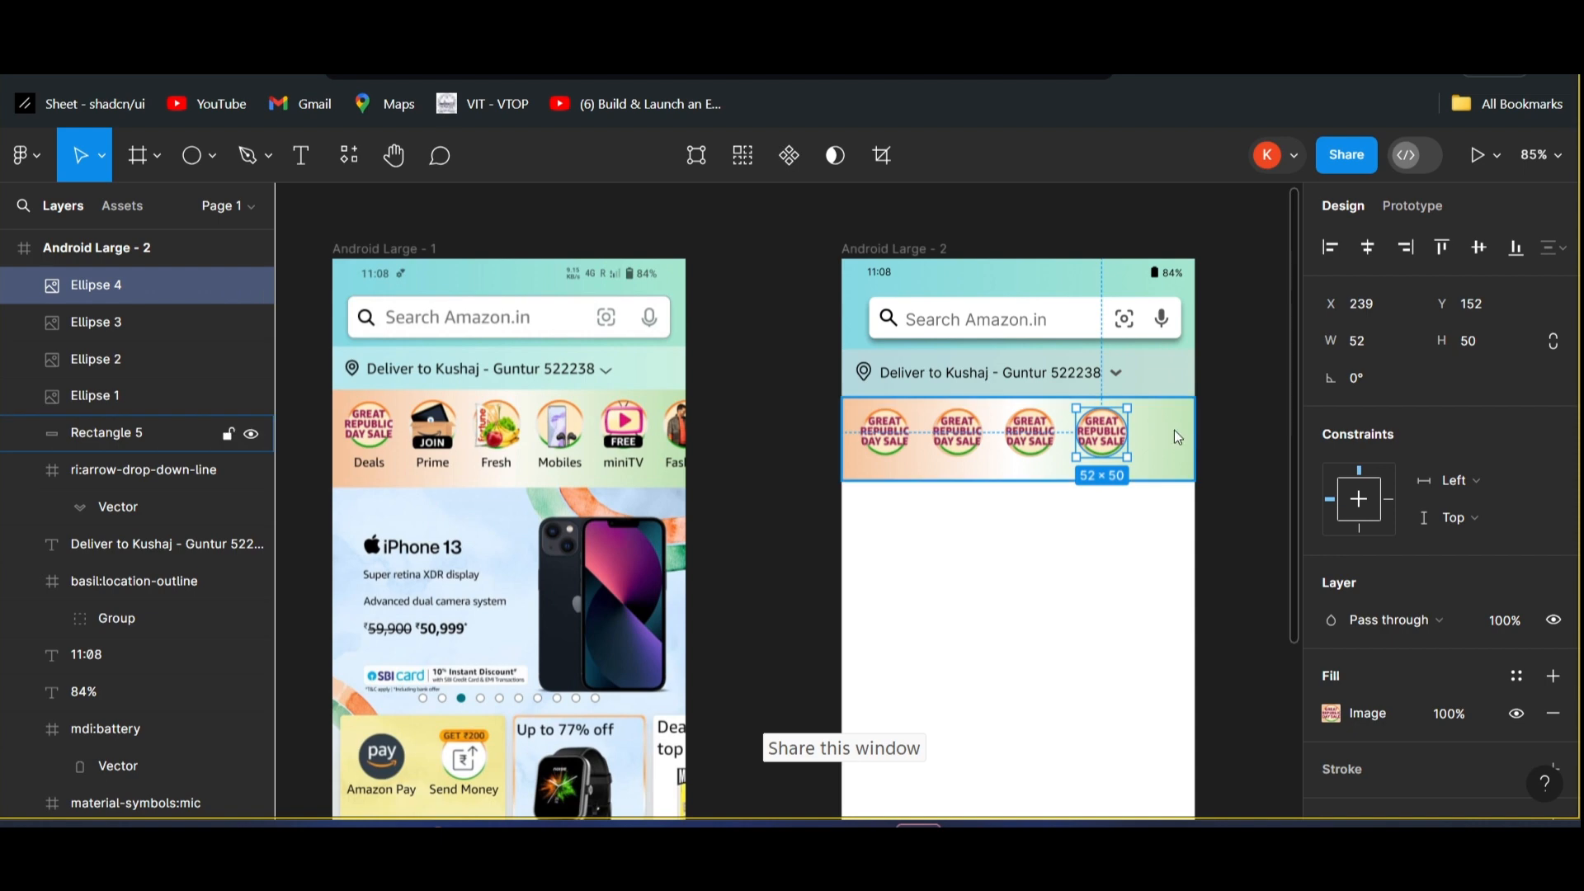
right_click(1175, 429)
click(1218, 233)
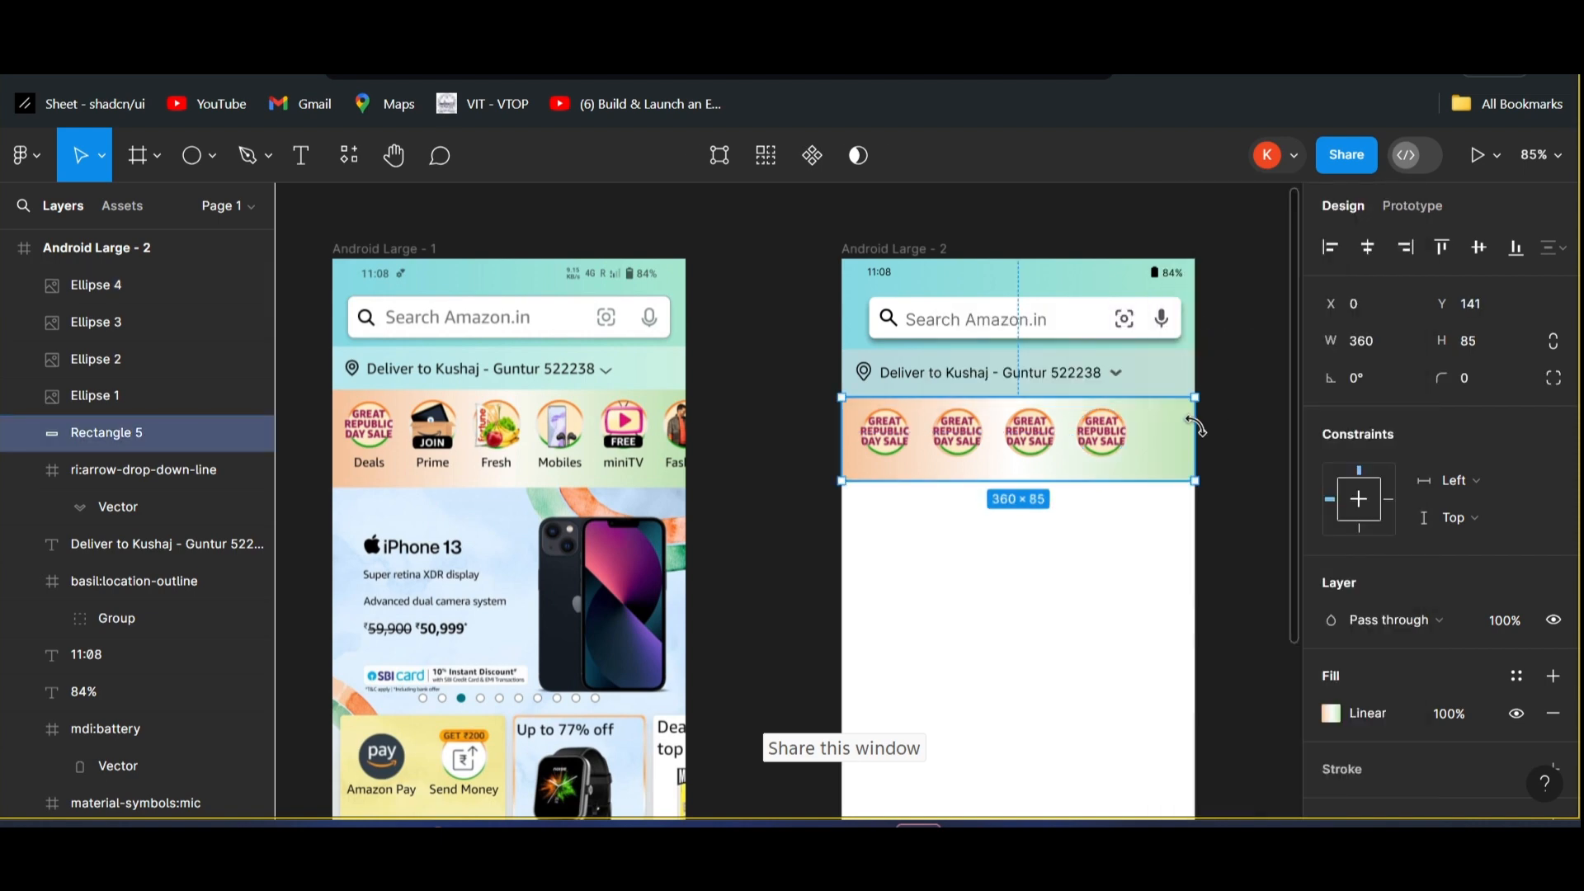
mouse_move(1195, 425)
mouse_down()
mouse_move(1227, 456)
mouse_move(1181, 441)
mouse_up()
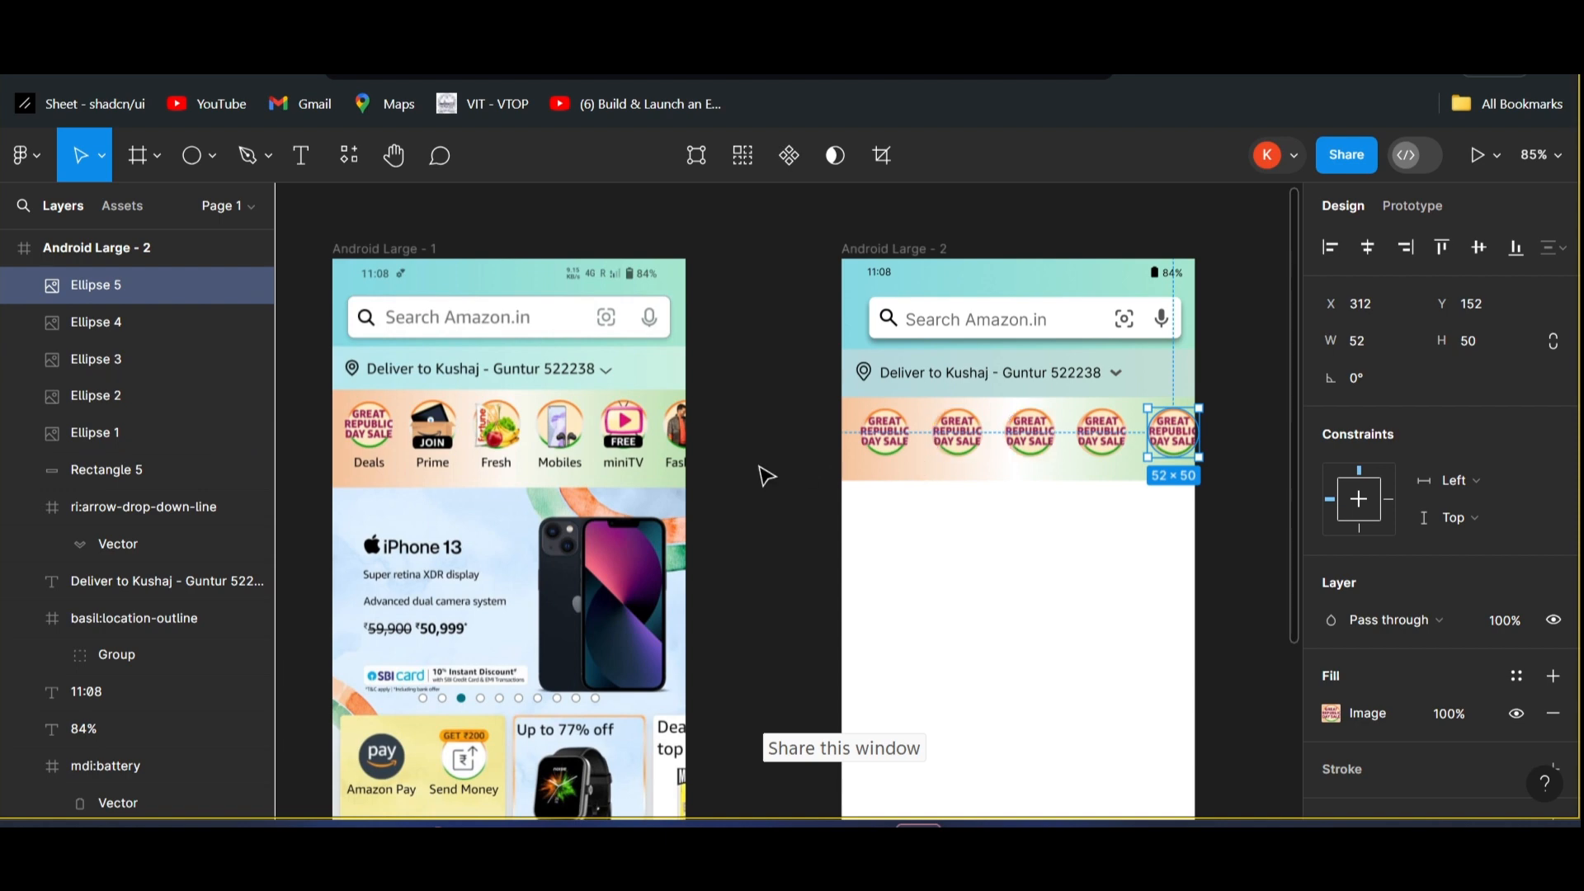
- Replace the second circle's image fill with file 2 from the UI UX project folder, the Prime "JOIN" box picture
click(885, 446)
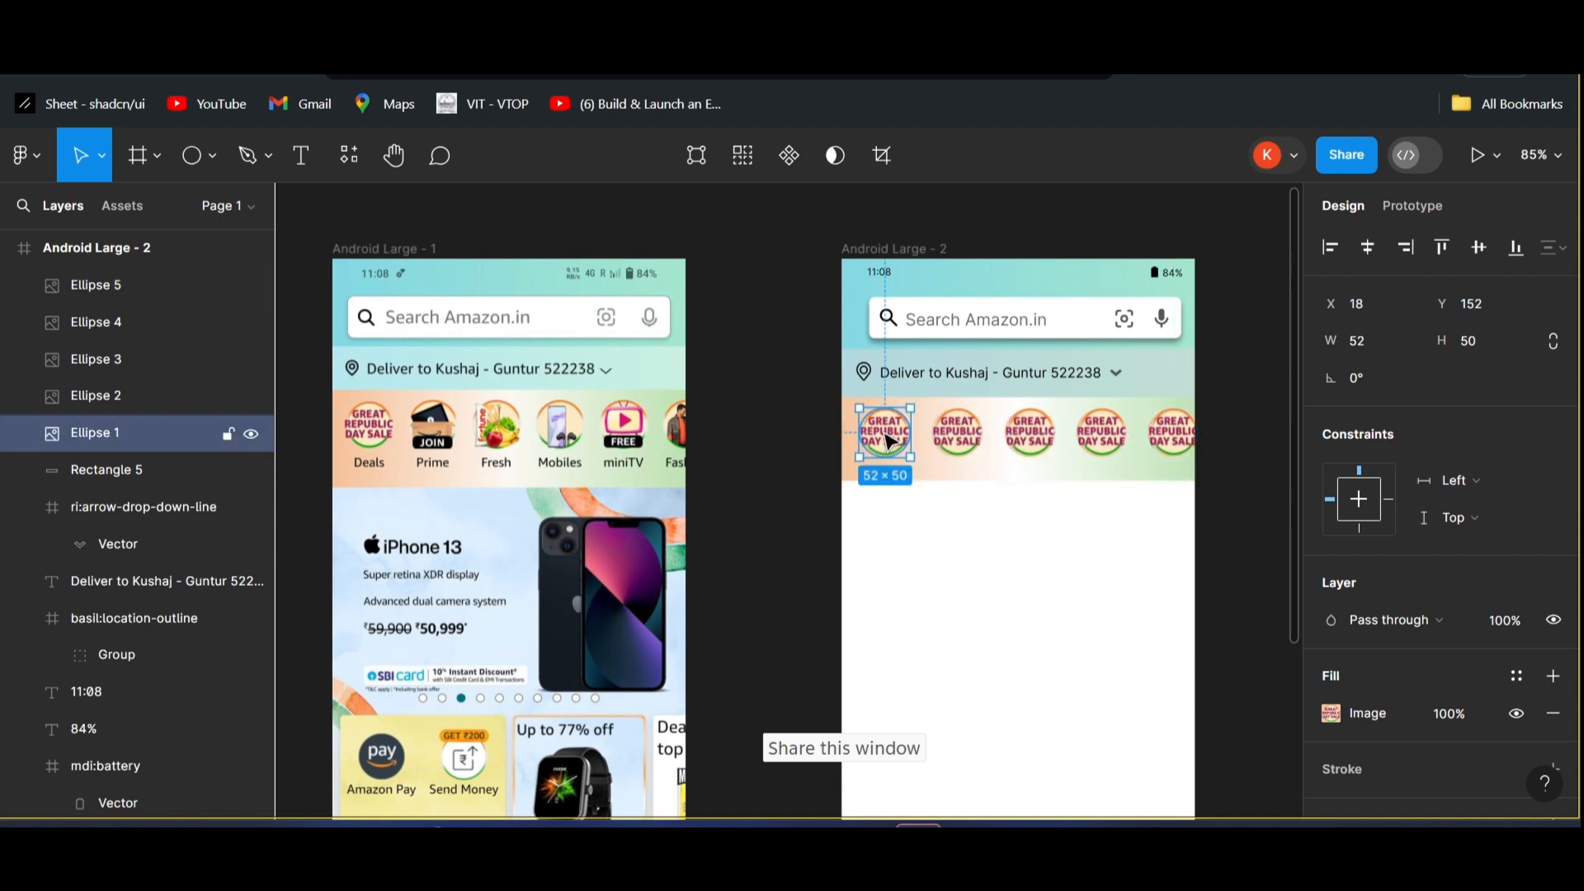
click(781, 453)
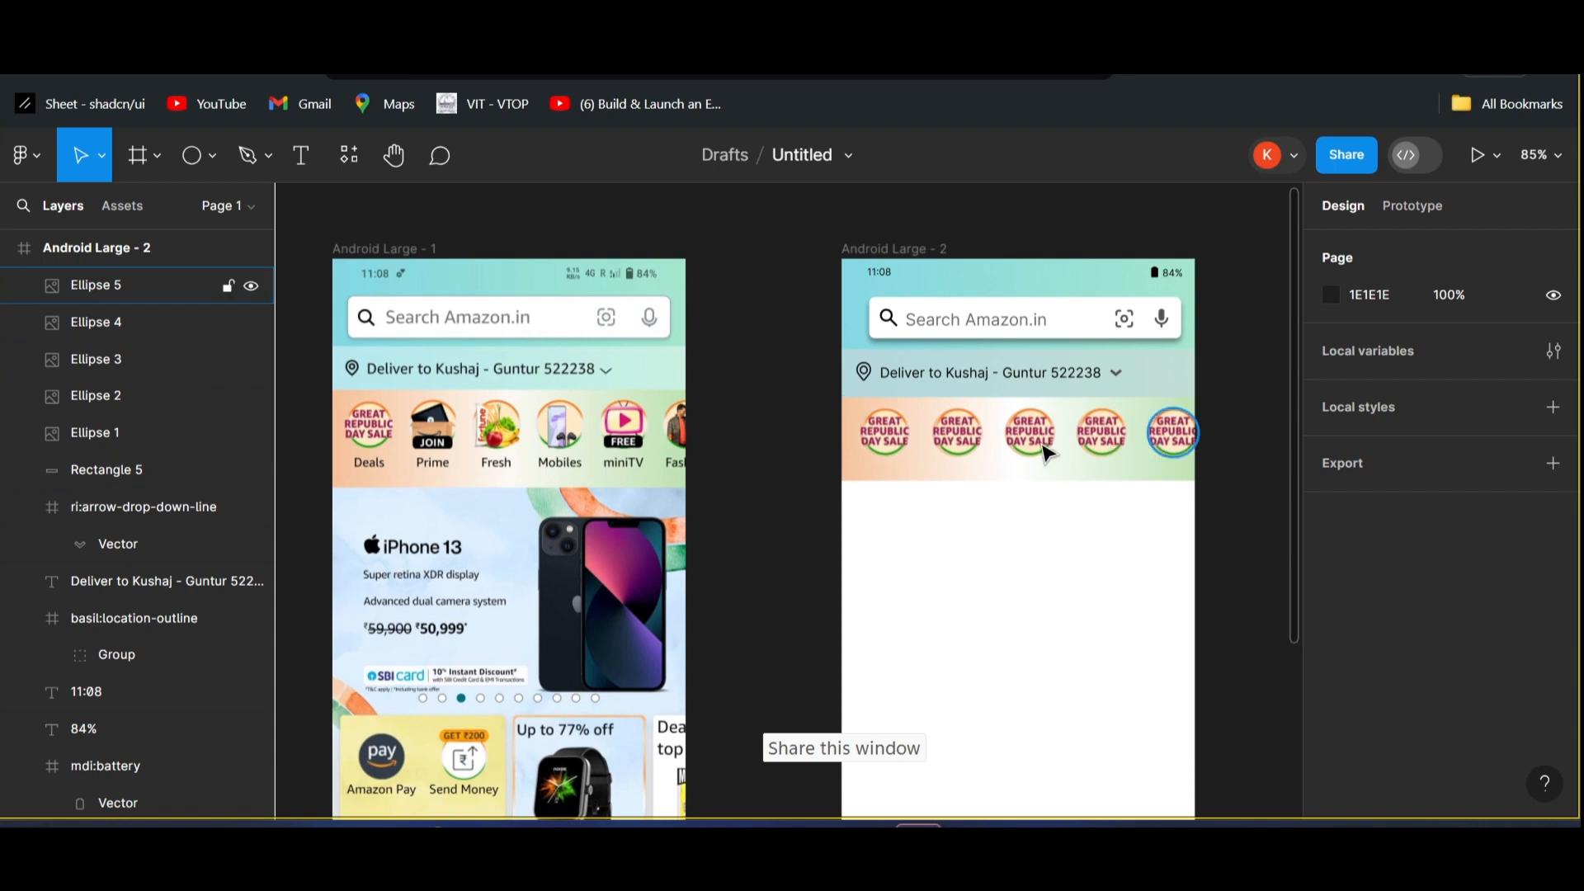
click(962, 447)
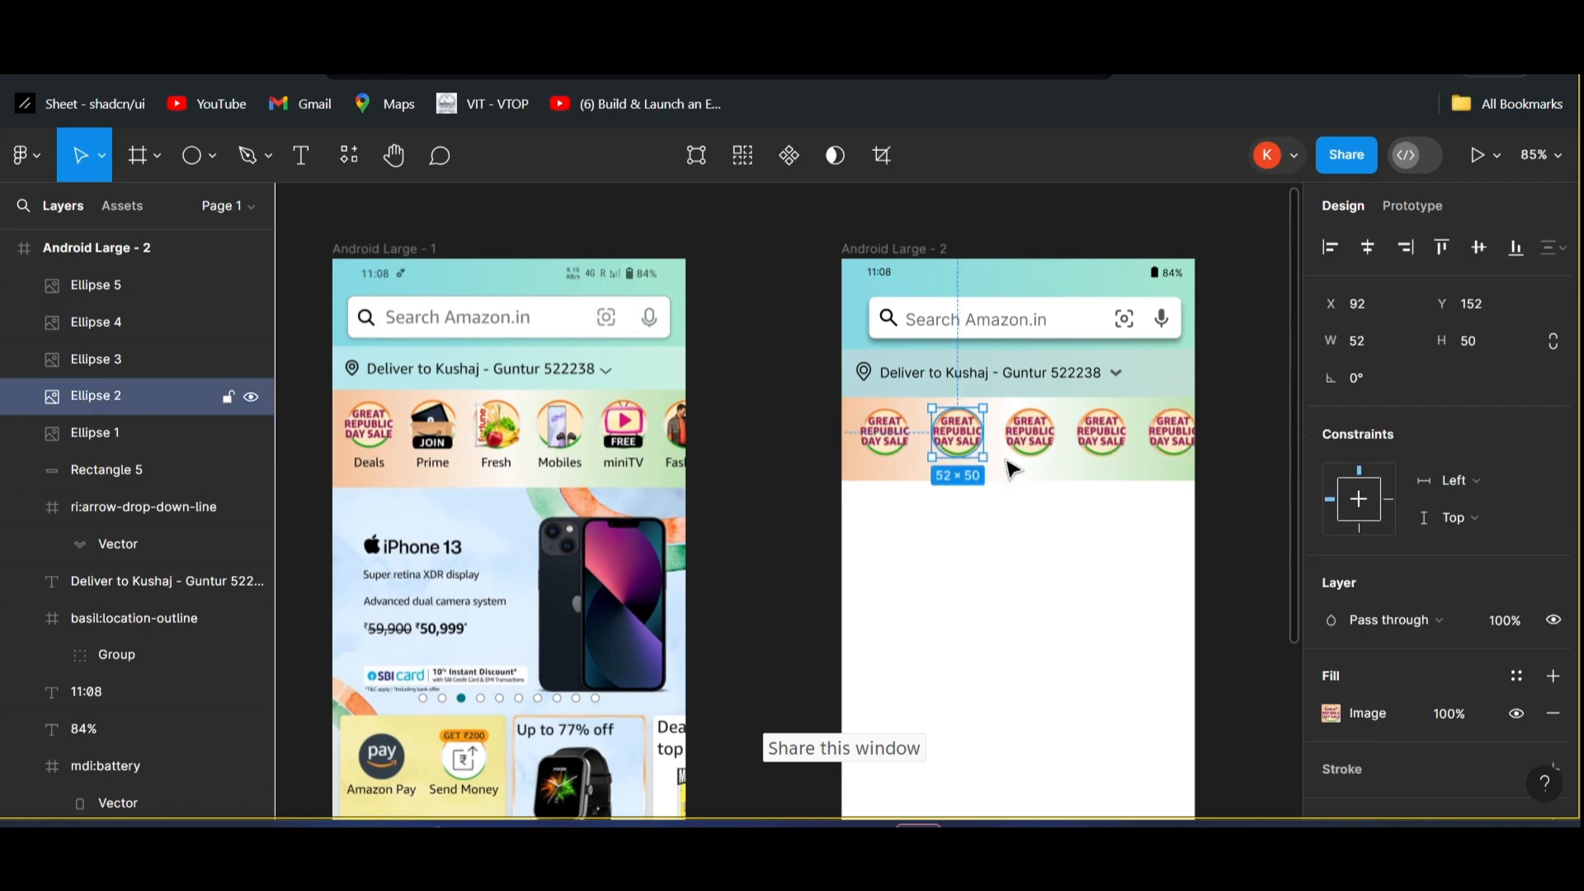
click(1332, 711)
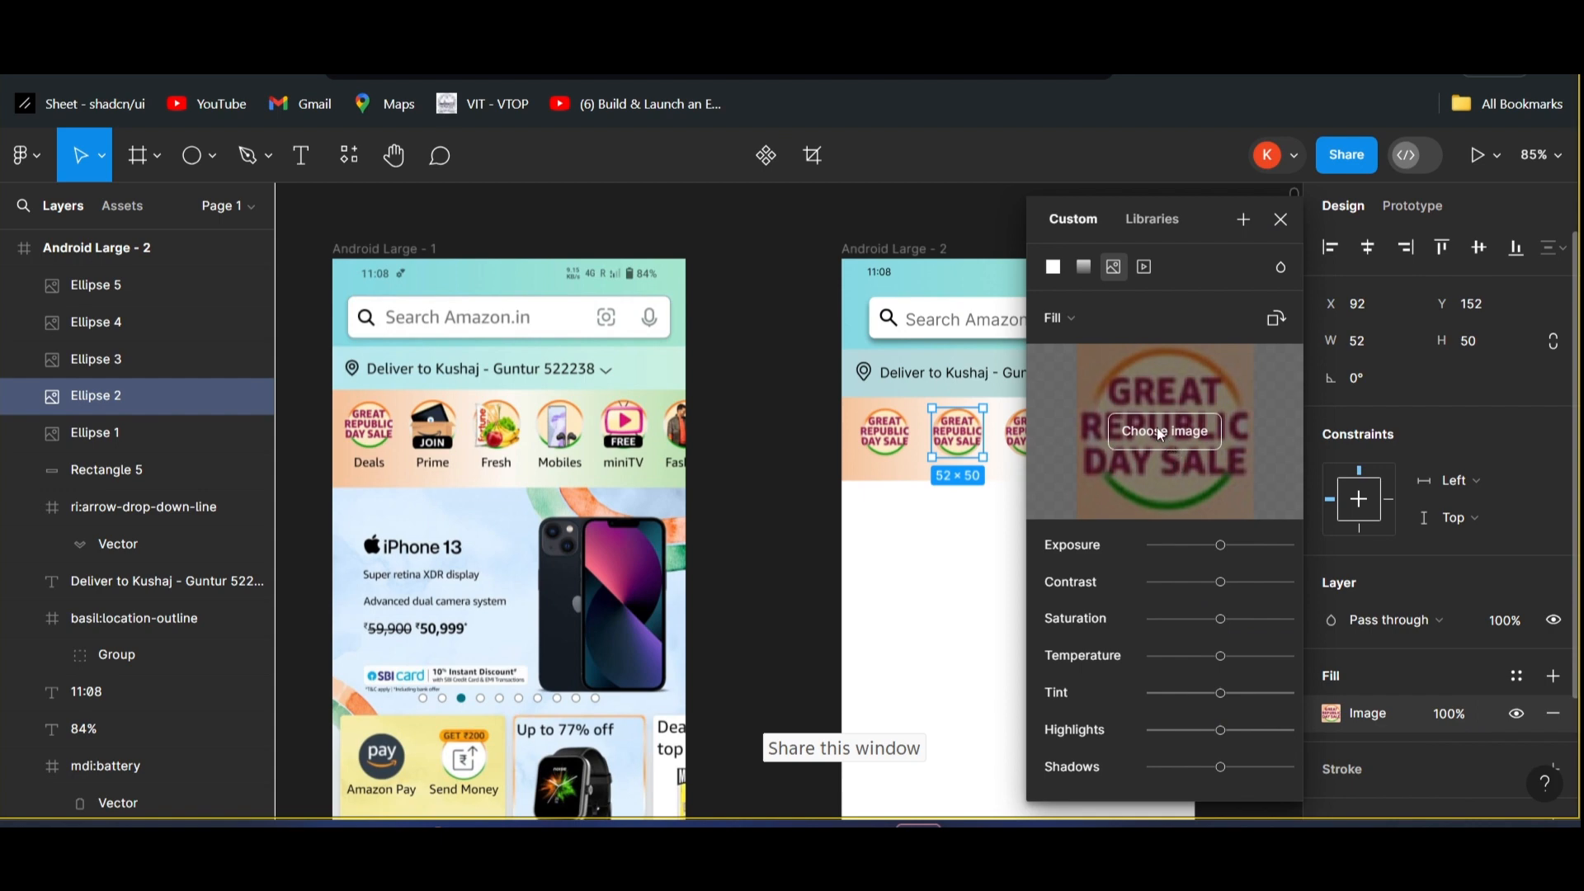
click(1159, 430)
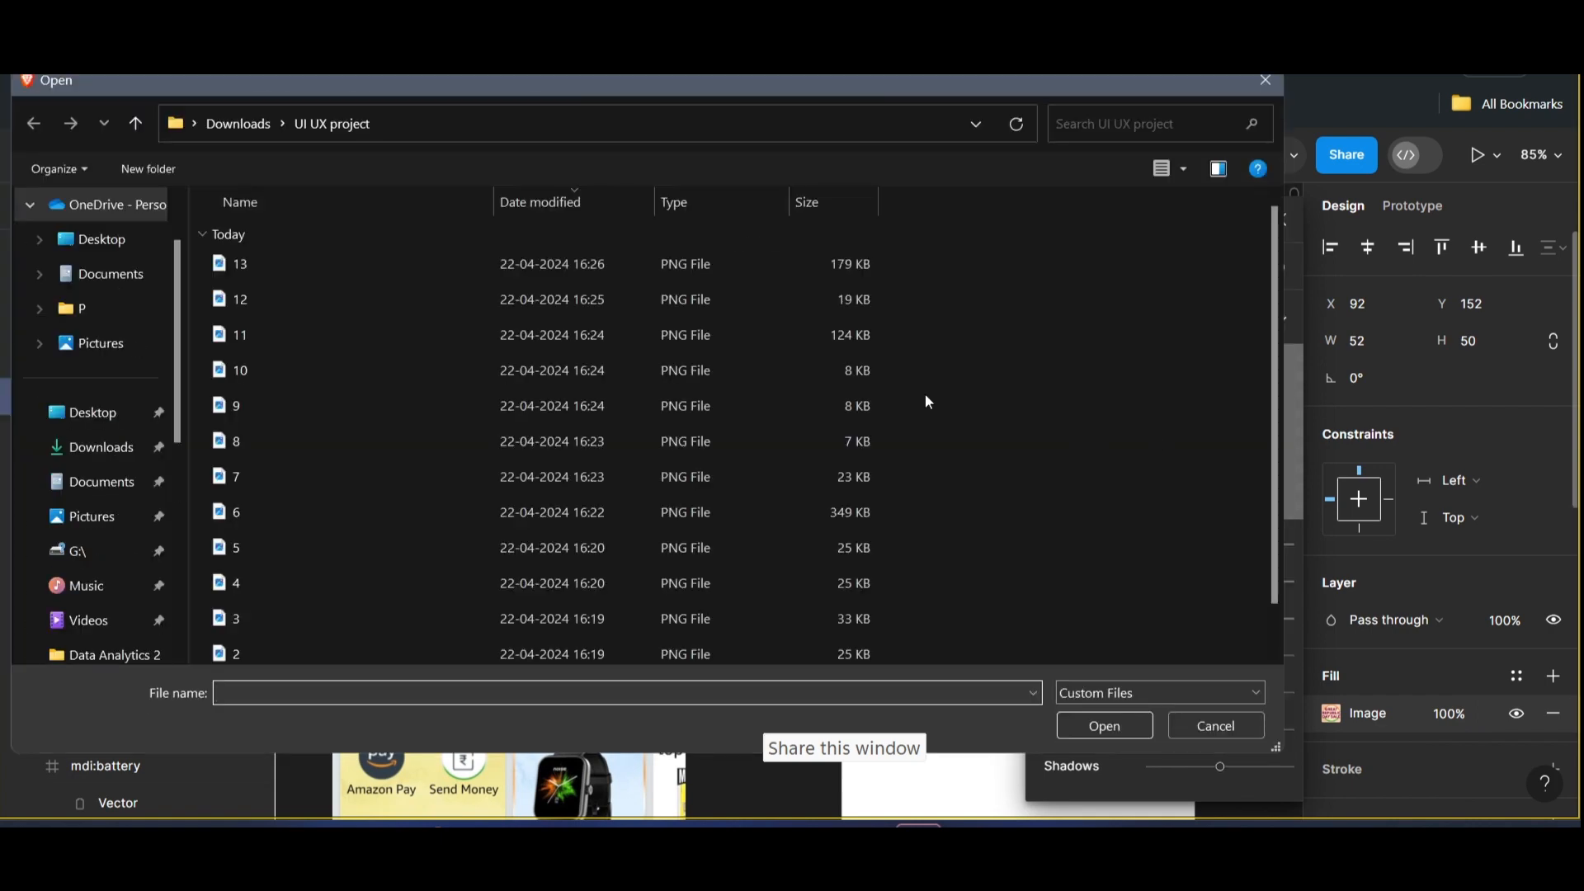
scroll(450, 464, down, 1)
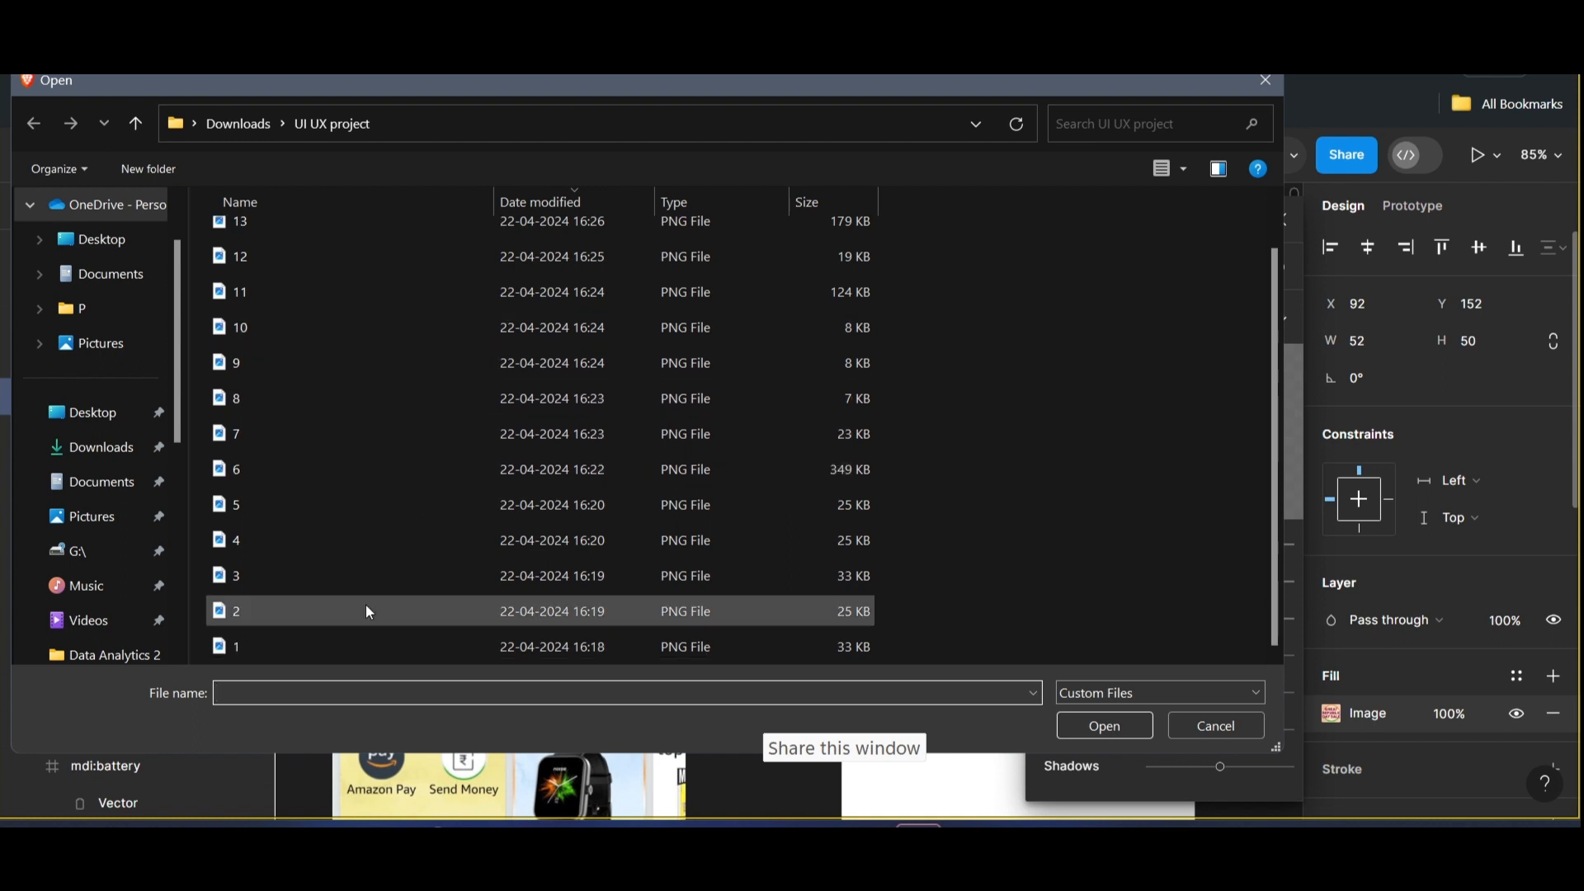
double_click(276, 615)
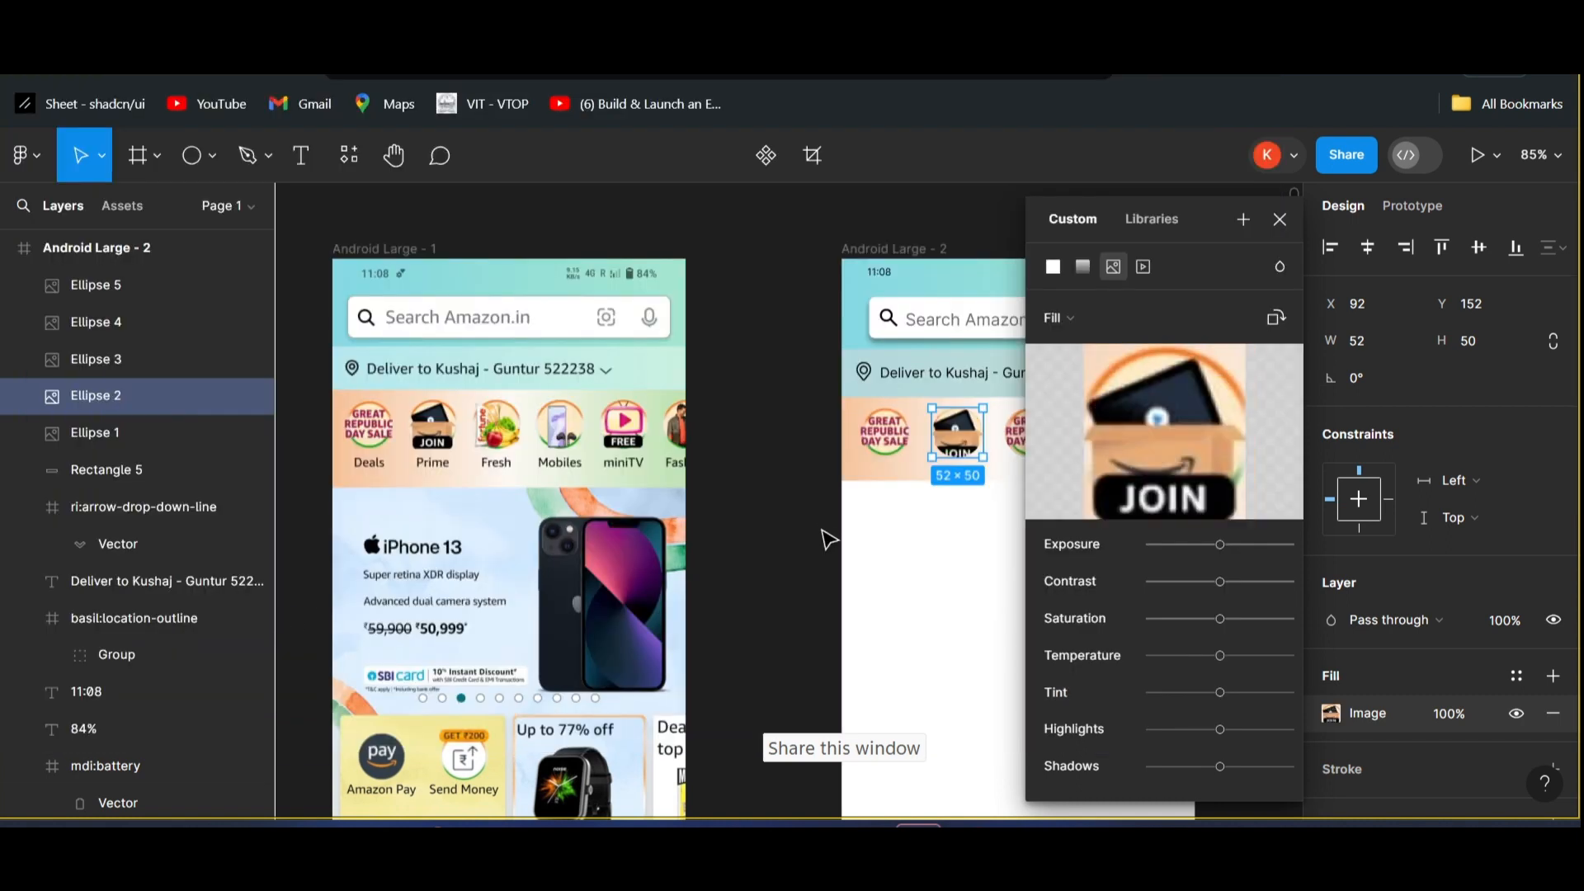
- Replace the third circle's image fill with file 3 from the UI UX project folder, the Fresh groceries picture
scroll(827, 537, right, 3)
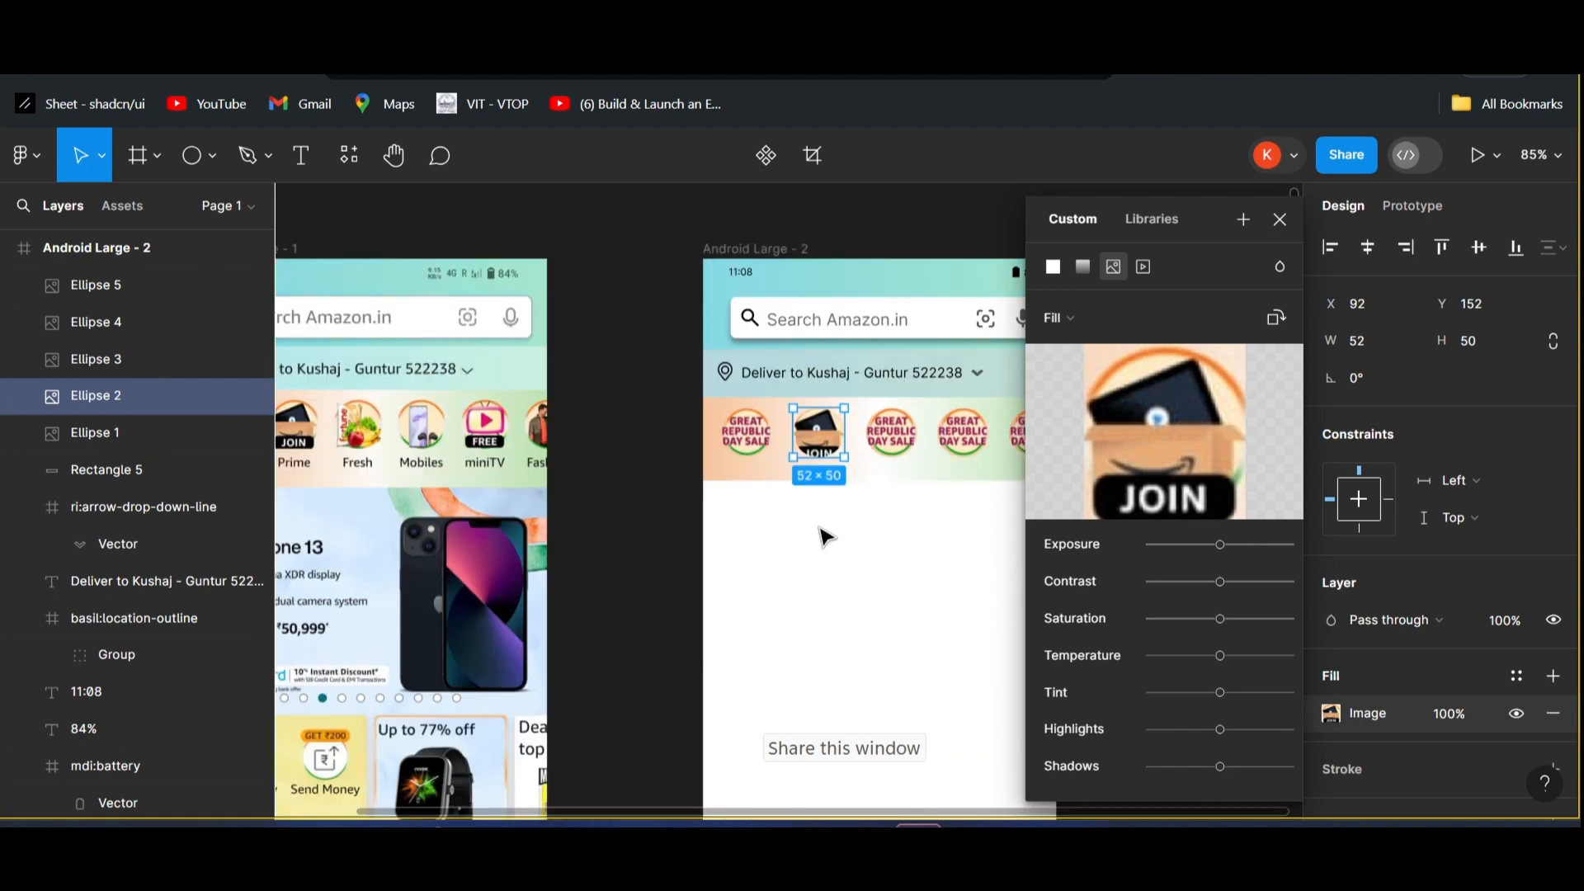
click(899, 447)
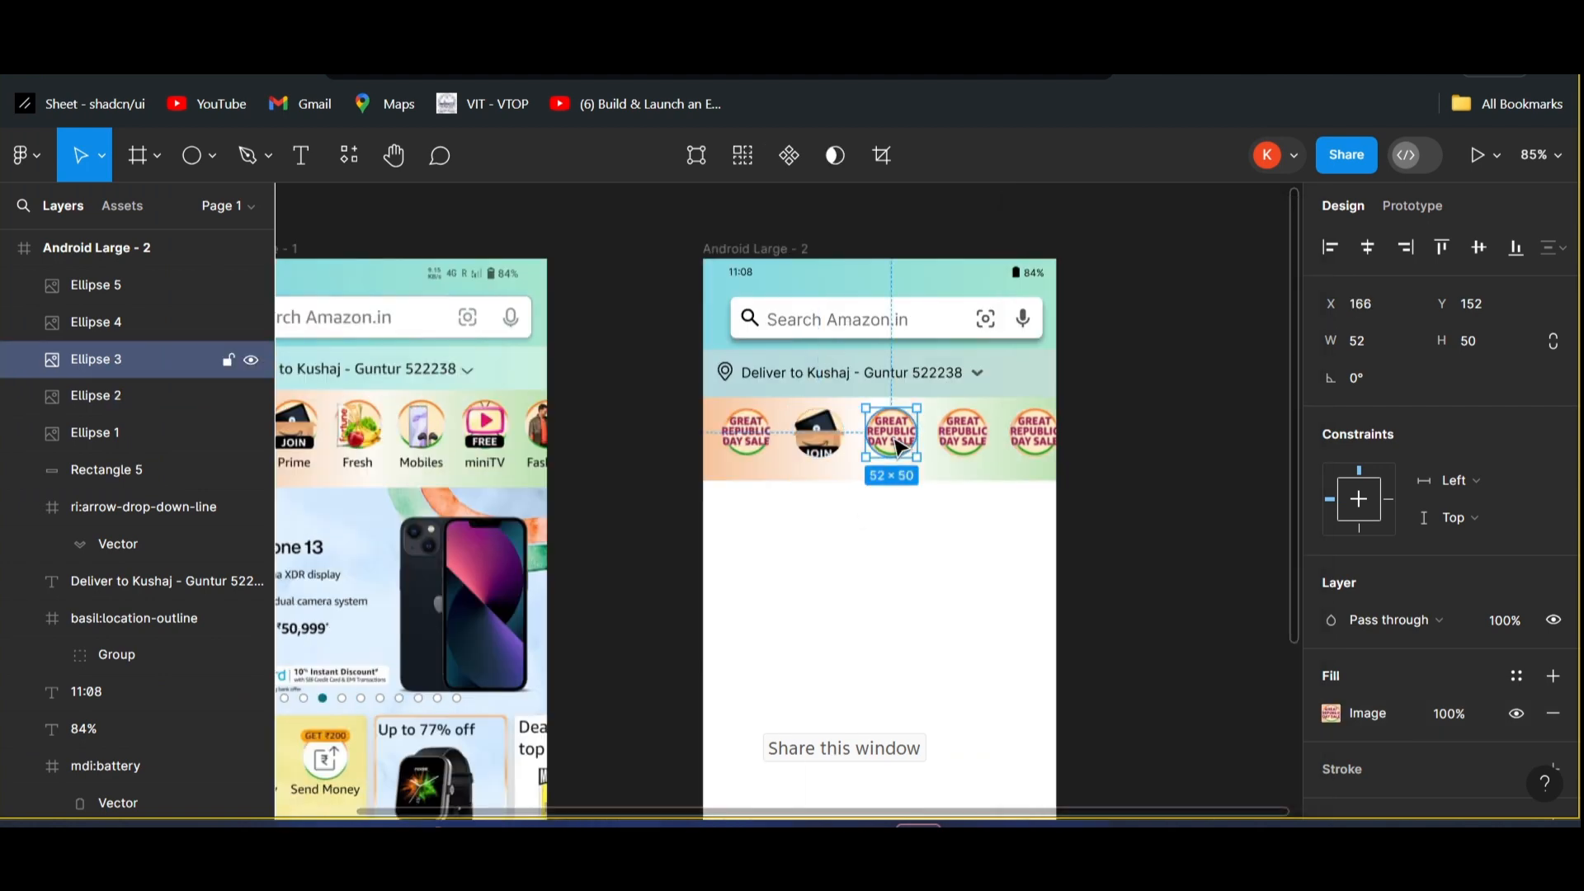
click(1330, 713)
click(1190, 429)
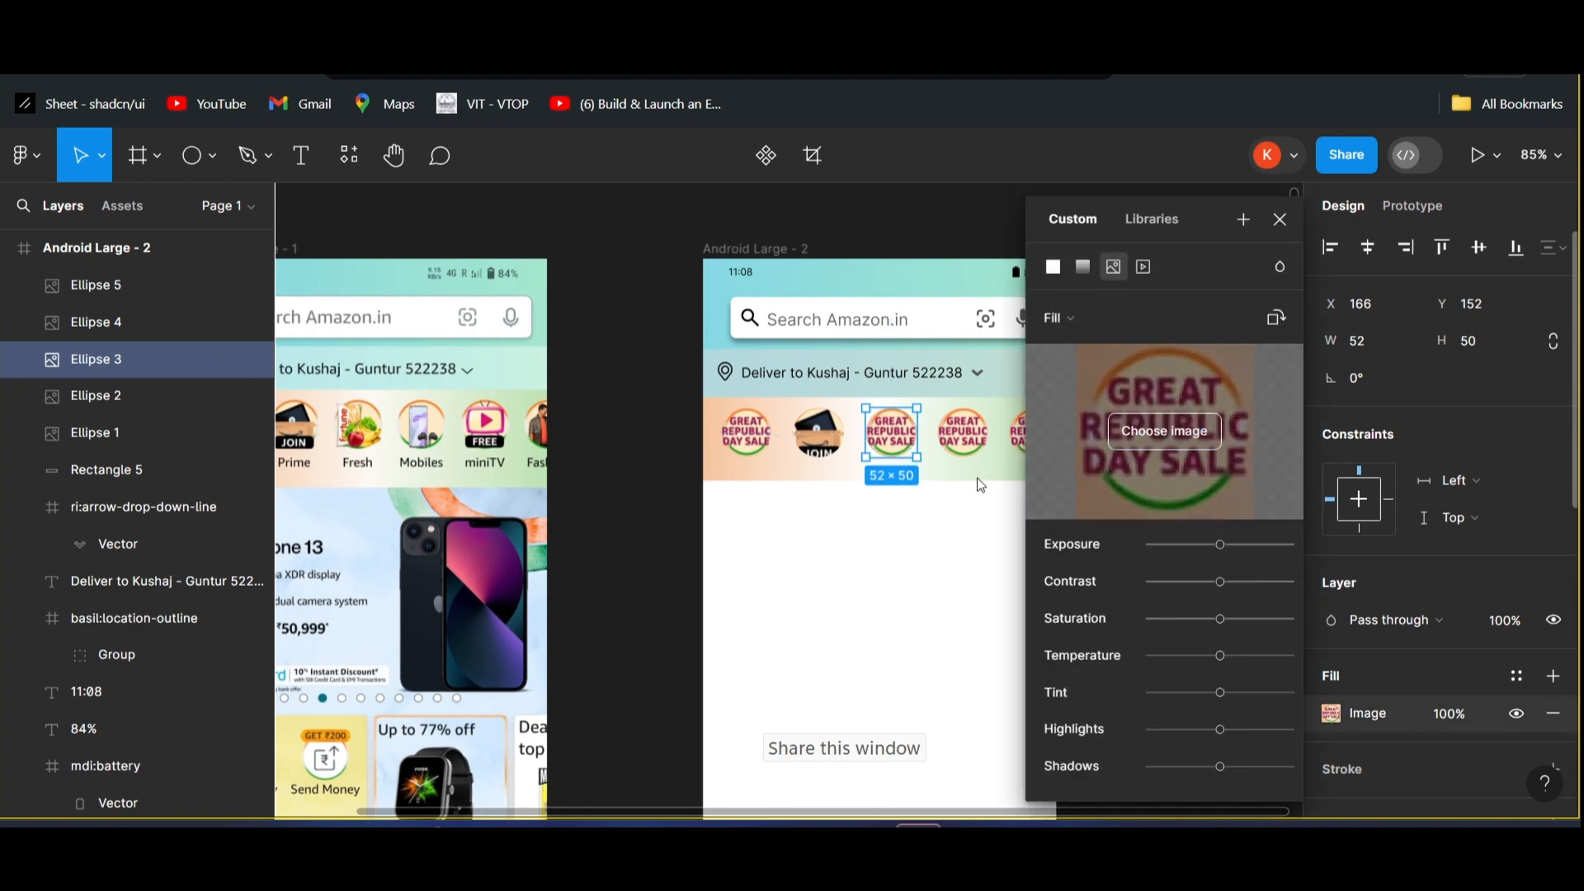
scroll(332, 568, down, 2)
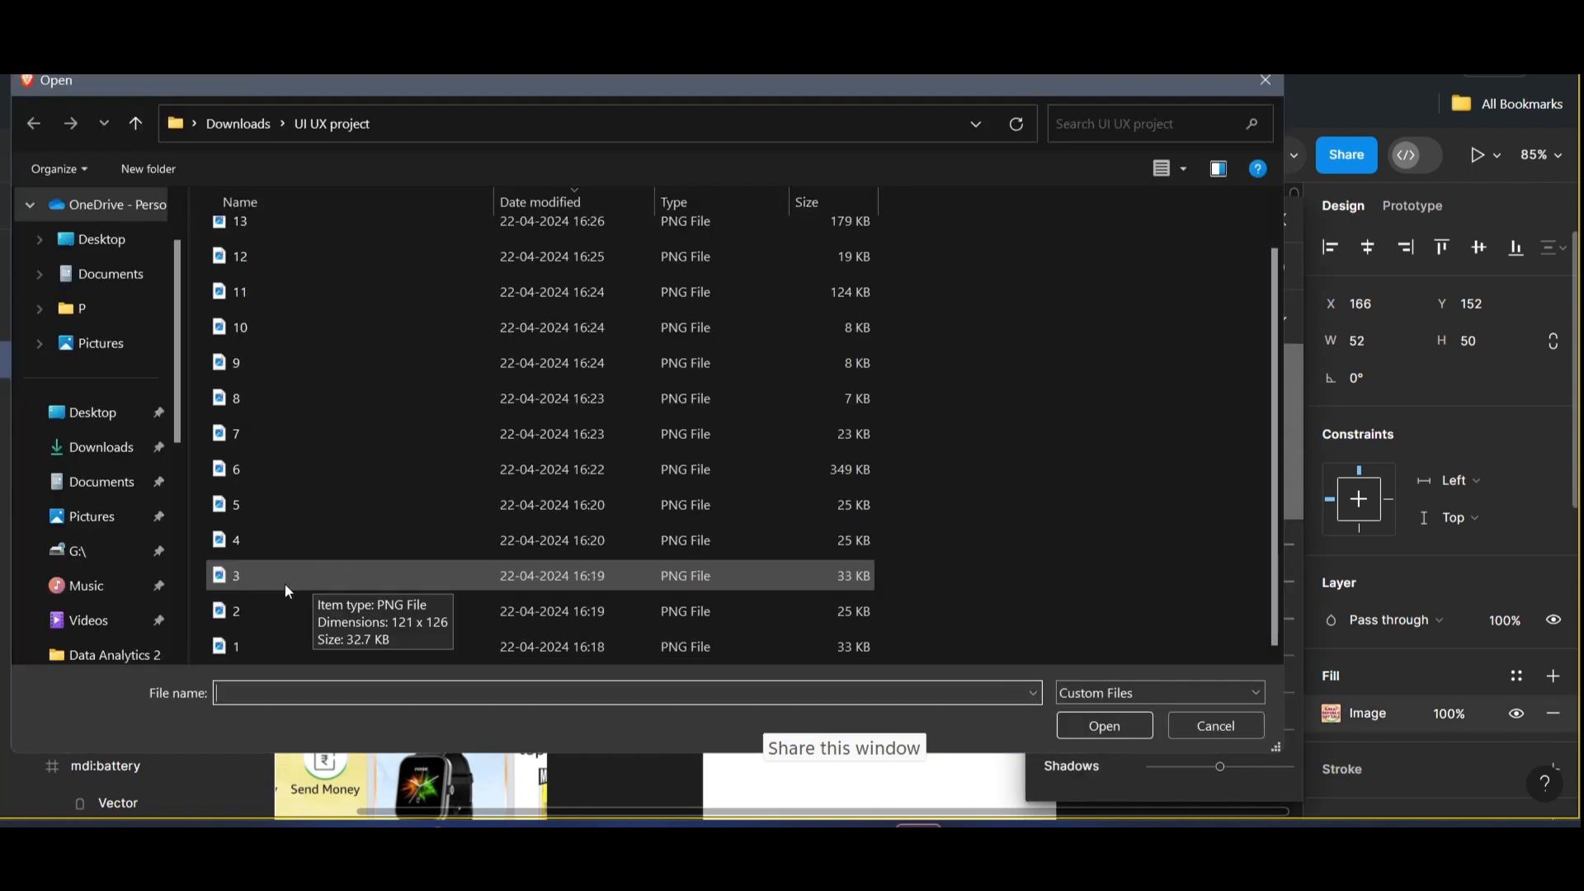
double_click(285, 584)
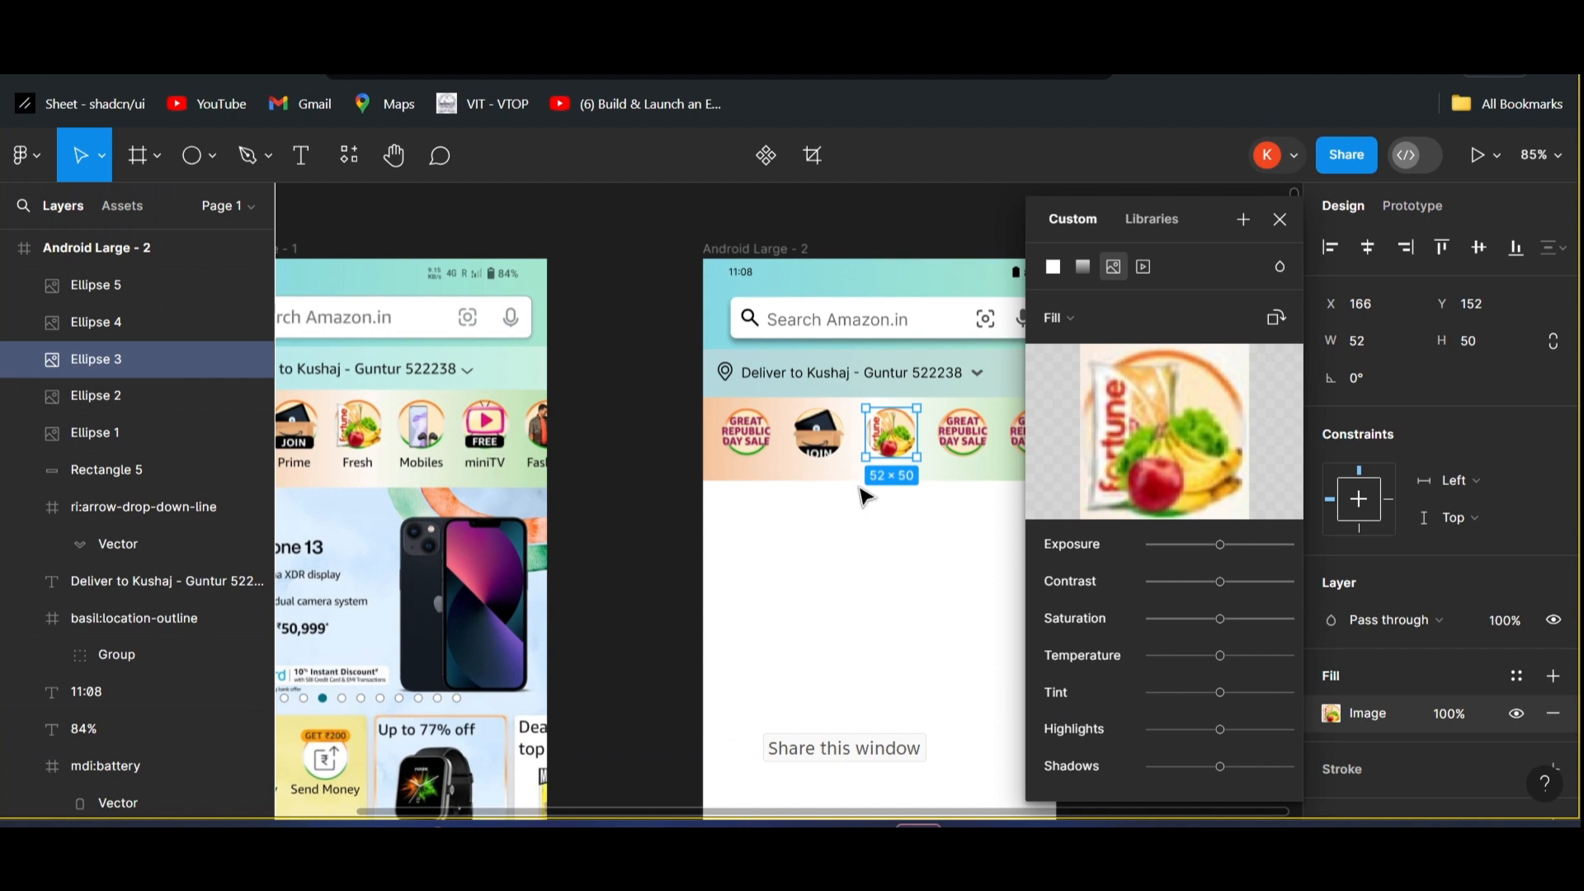
- Replace the fourth circle's image fill with file 4 from the UI UX project folder, the Mobiles phone picture
click(963, 429)
click(1331, 713)
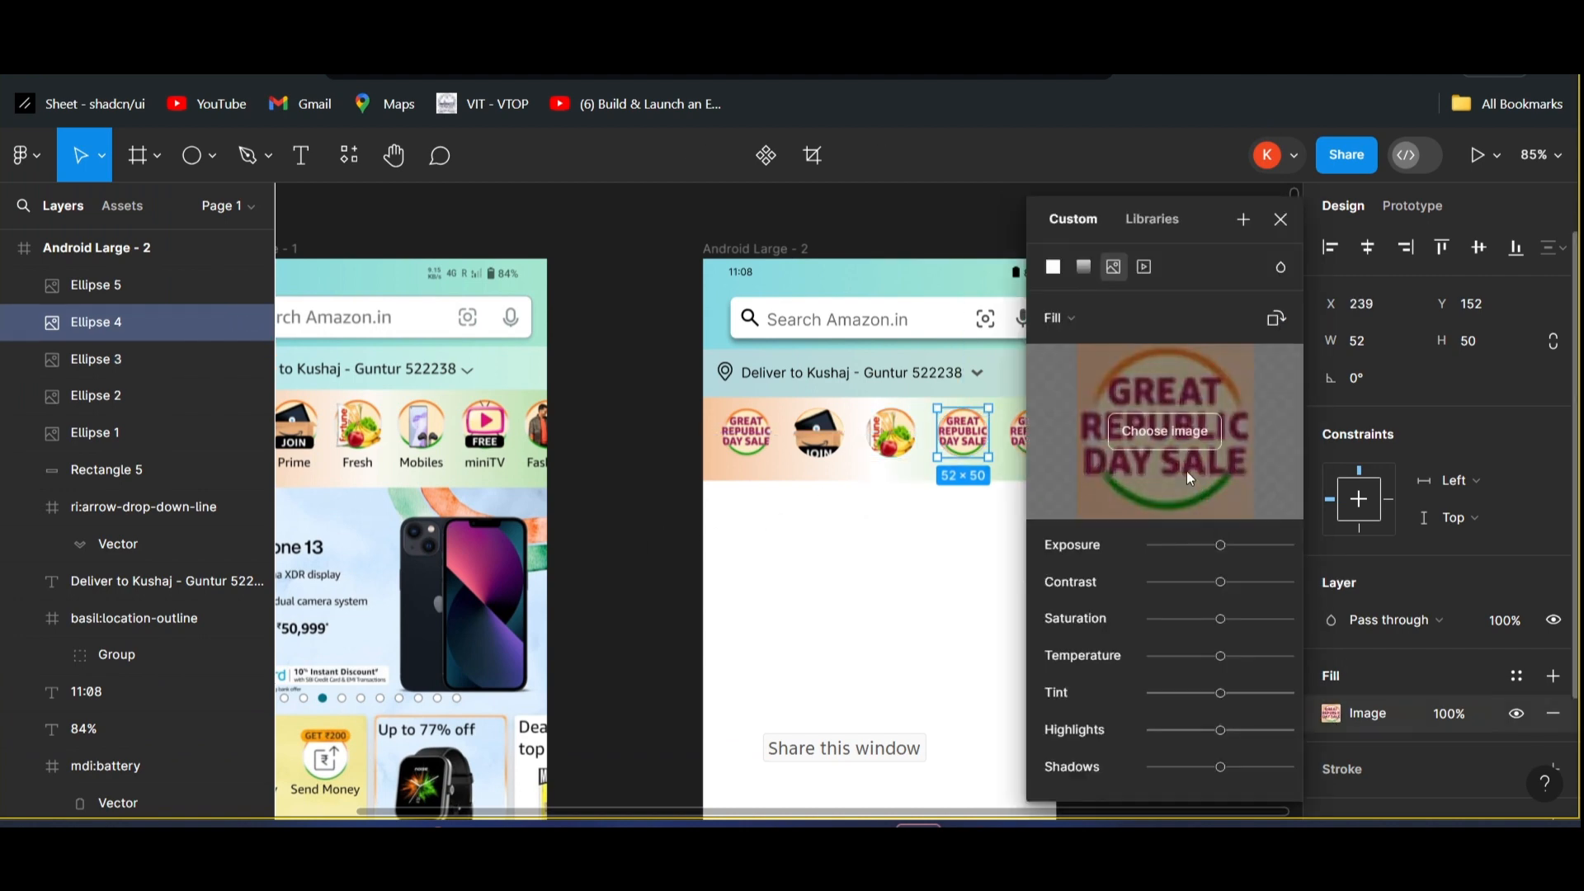
click(1176, 437)
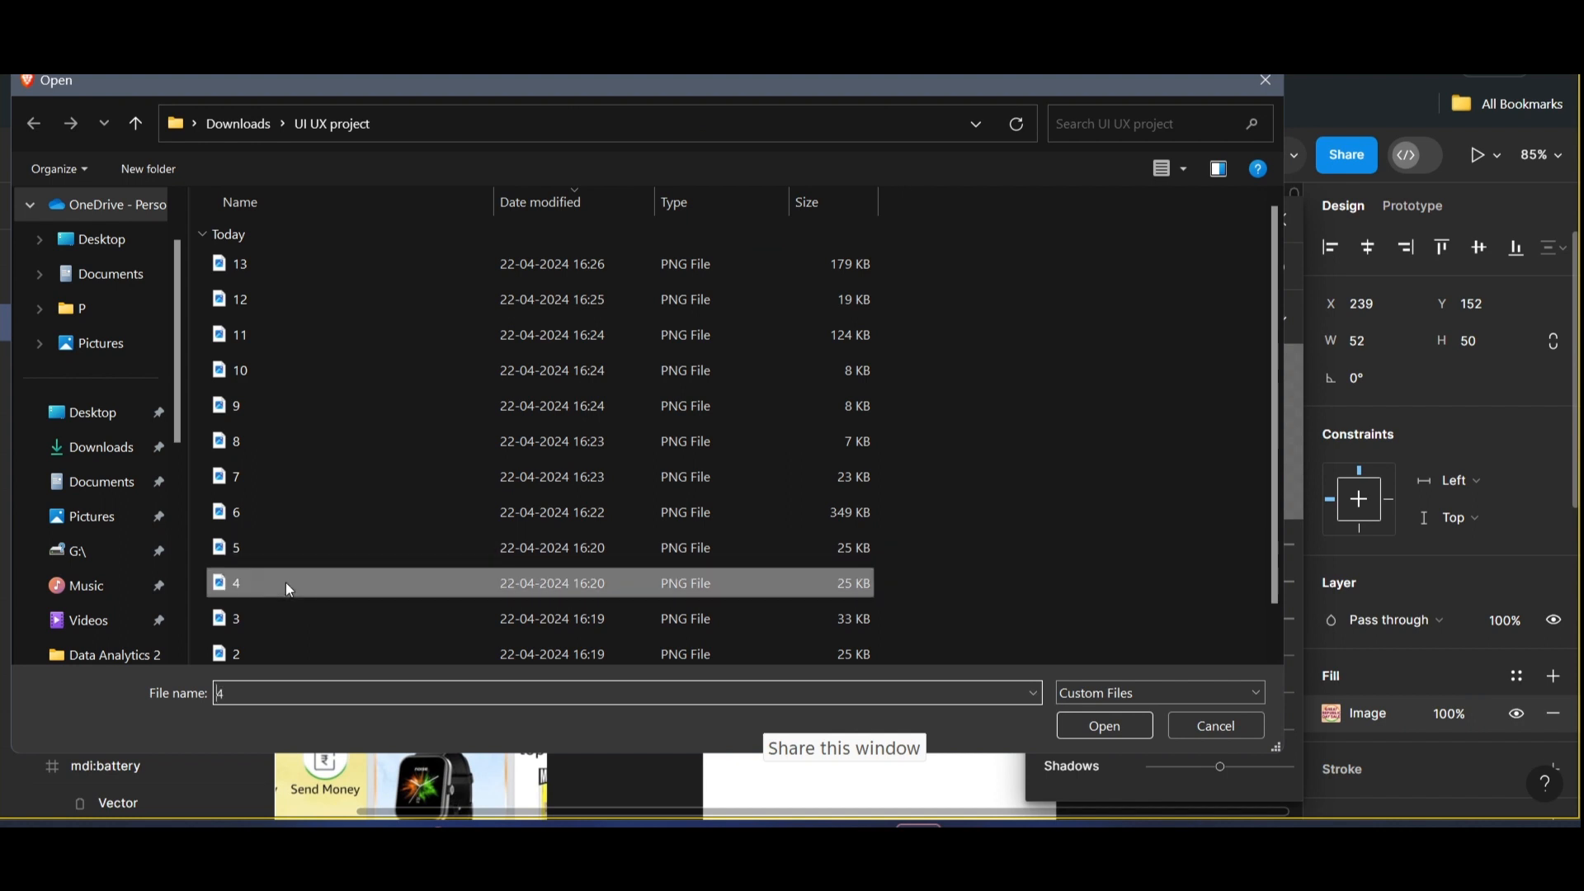
double_click(287, 583)
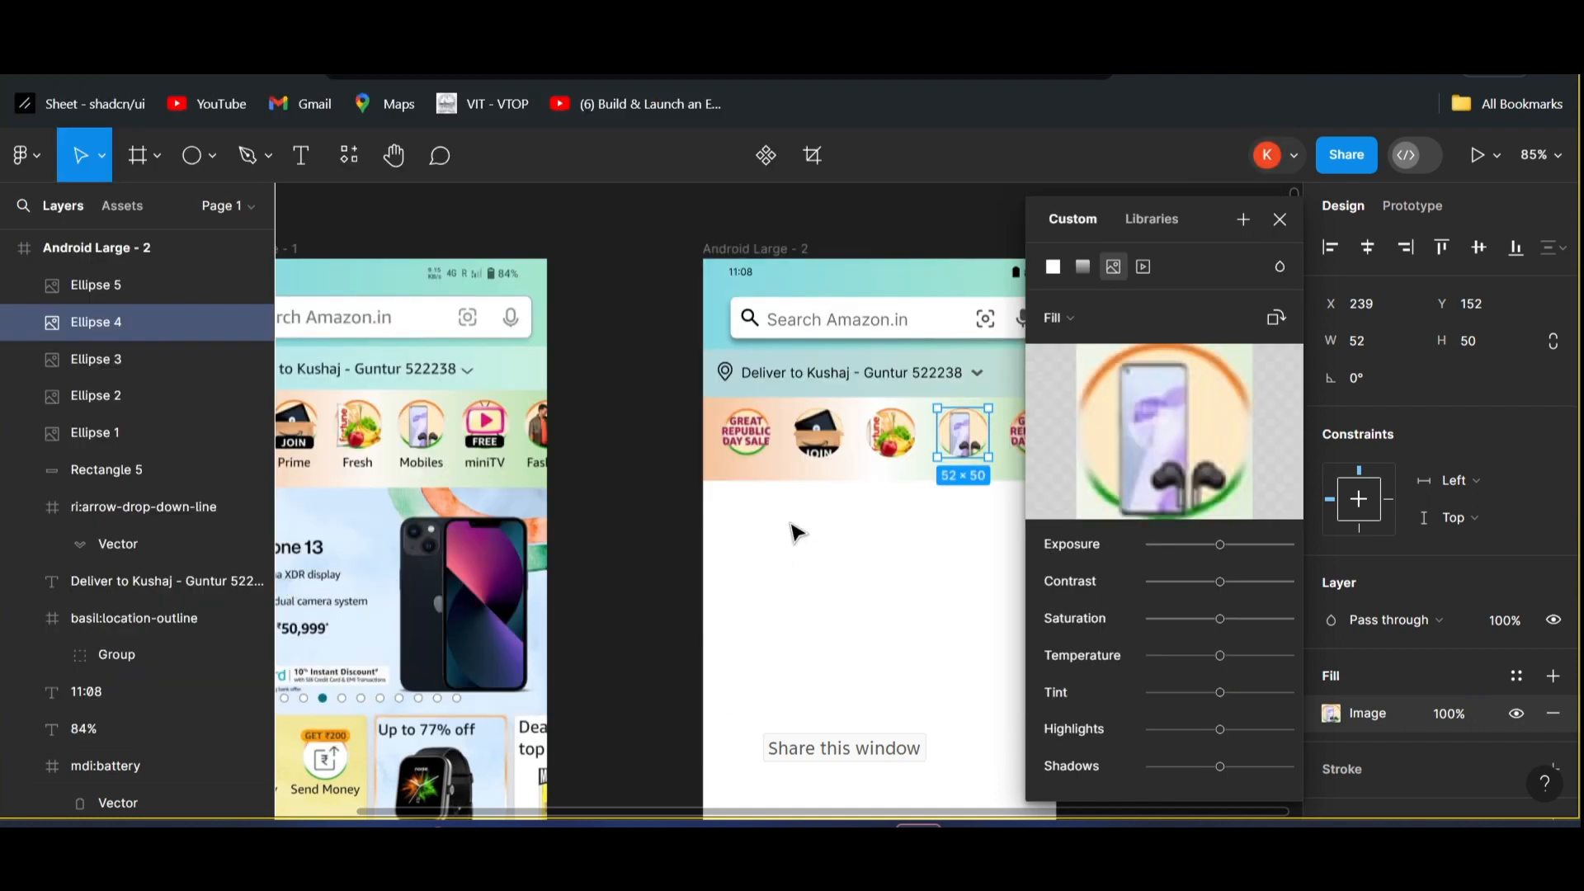
- Replace the fifth circle's image fill with file 5 from the UI UX project folder, the miniTV "FREE" picture, and deselect it
scroll(795, 532, right, 3)
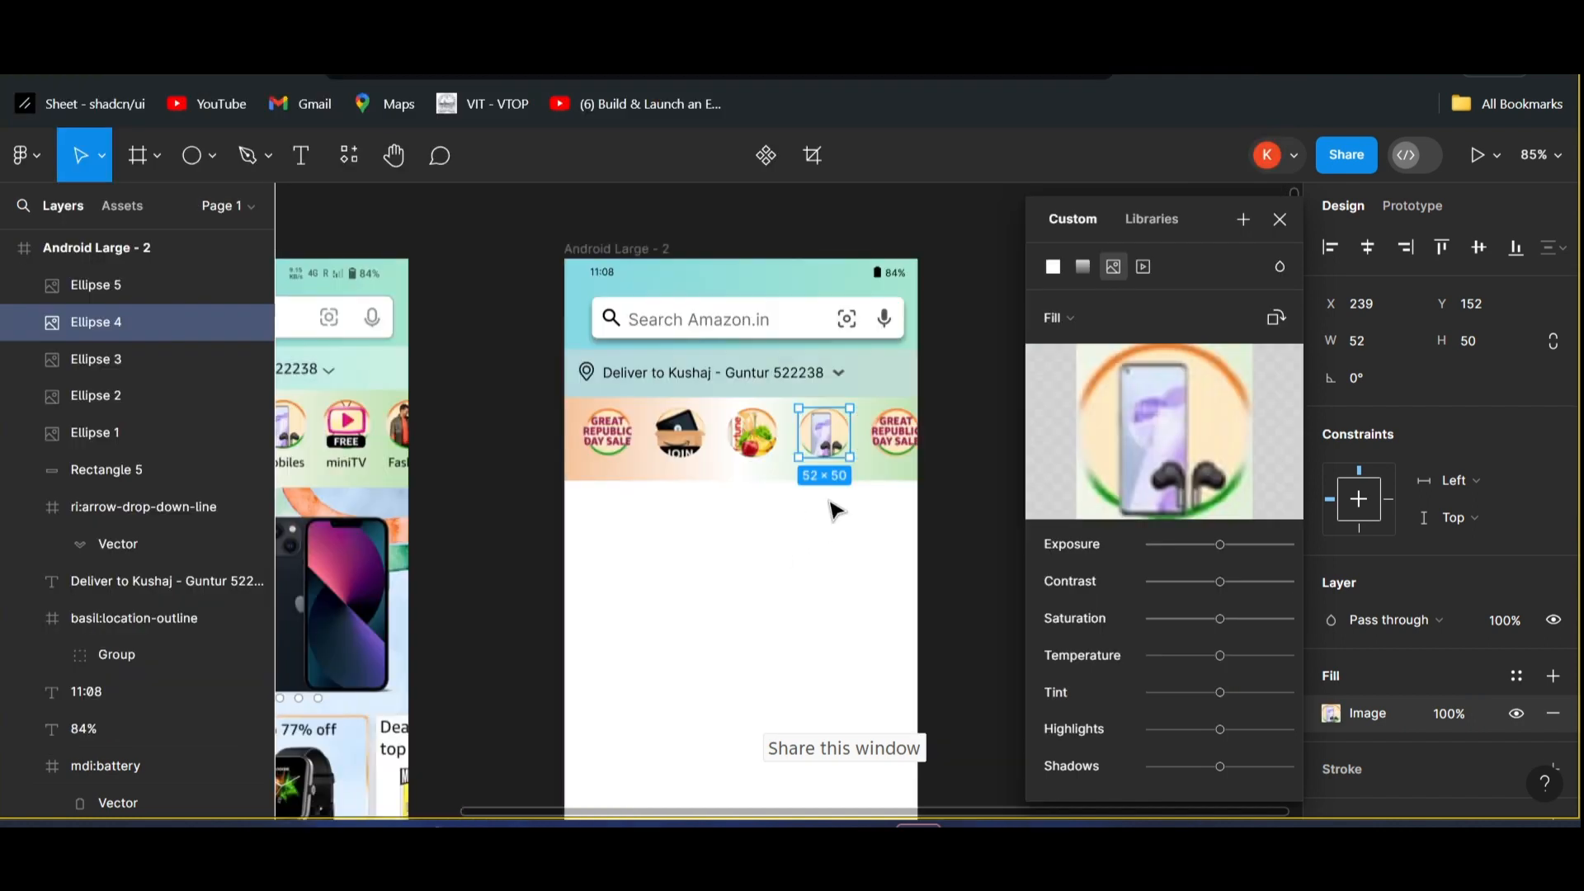
click(905, 448)
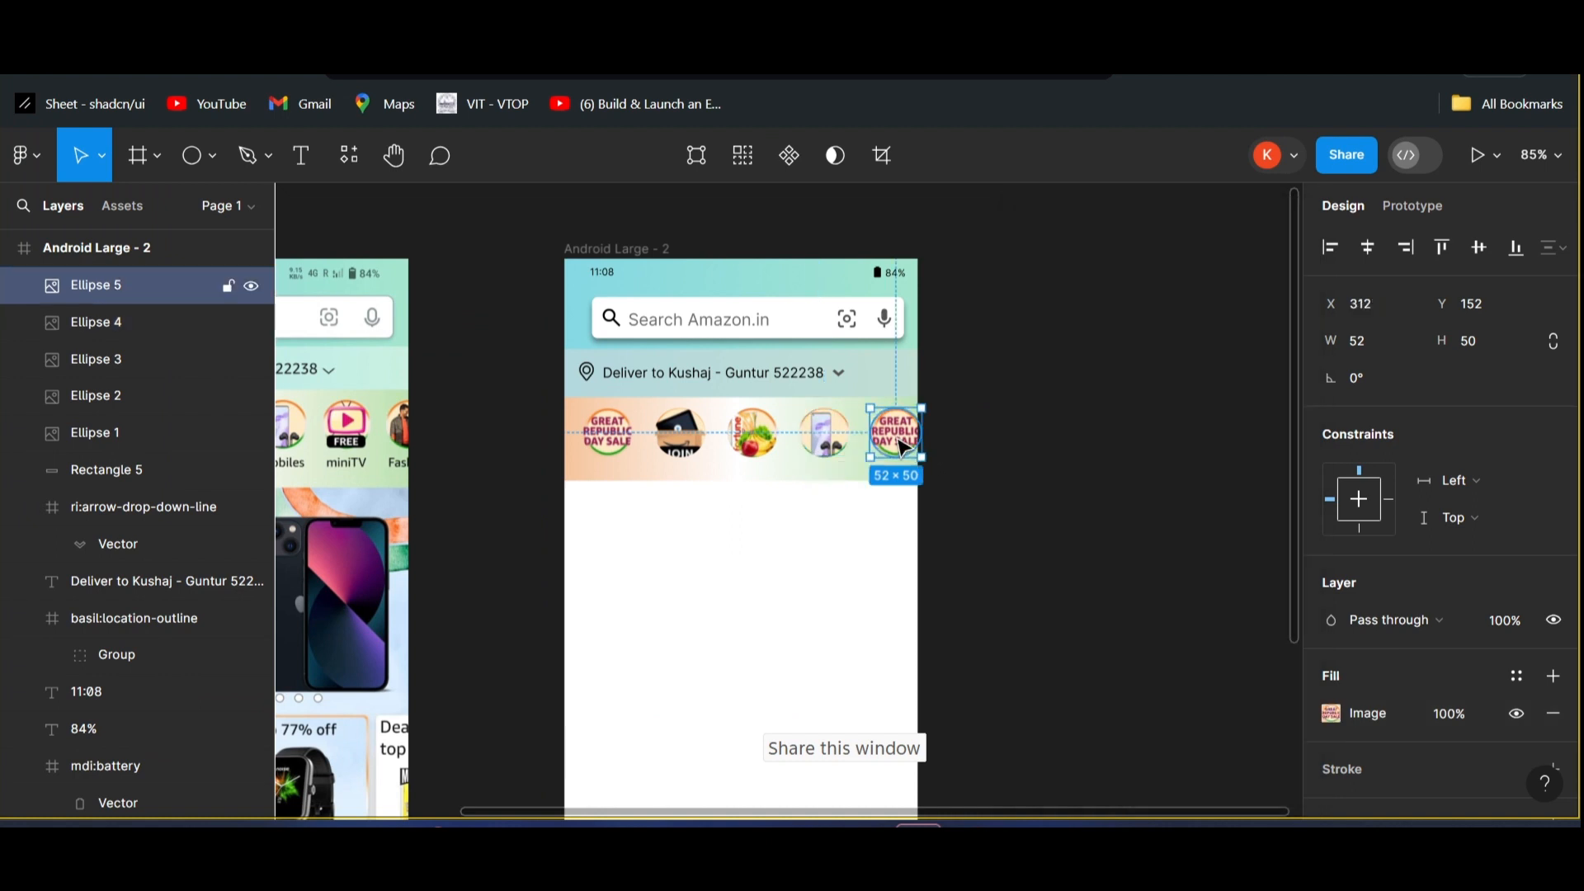
click(1329, 714)
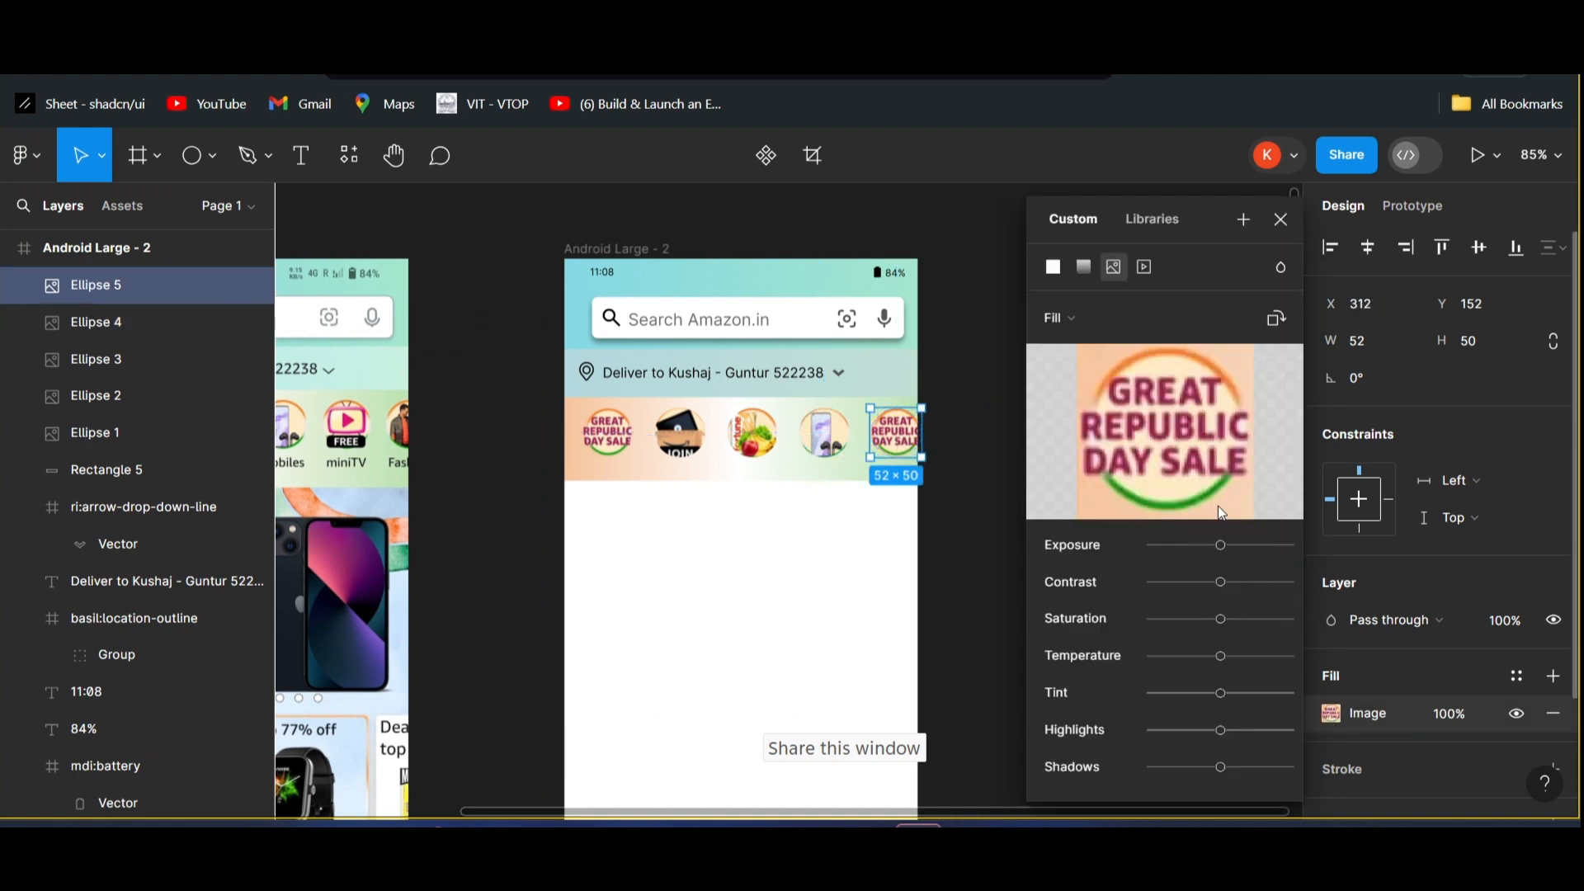
click(1177, 433)
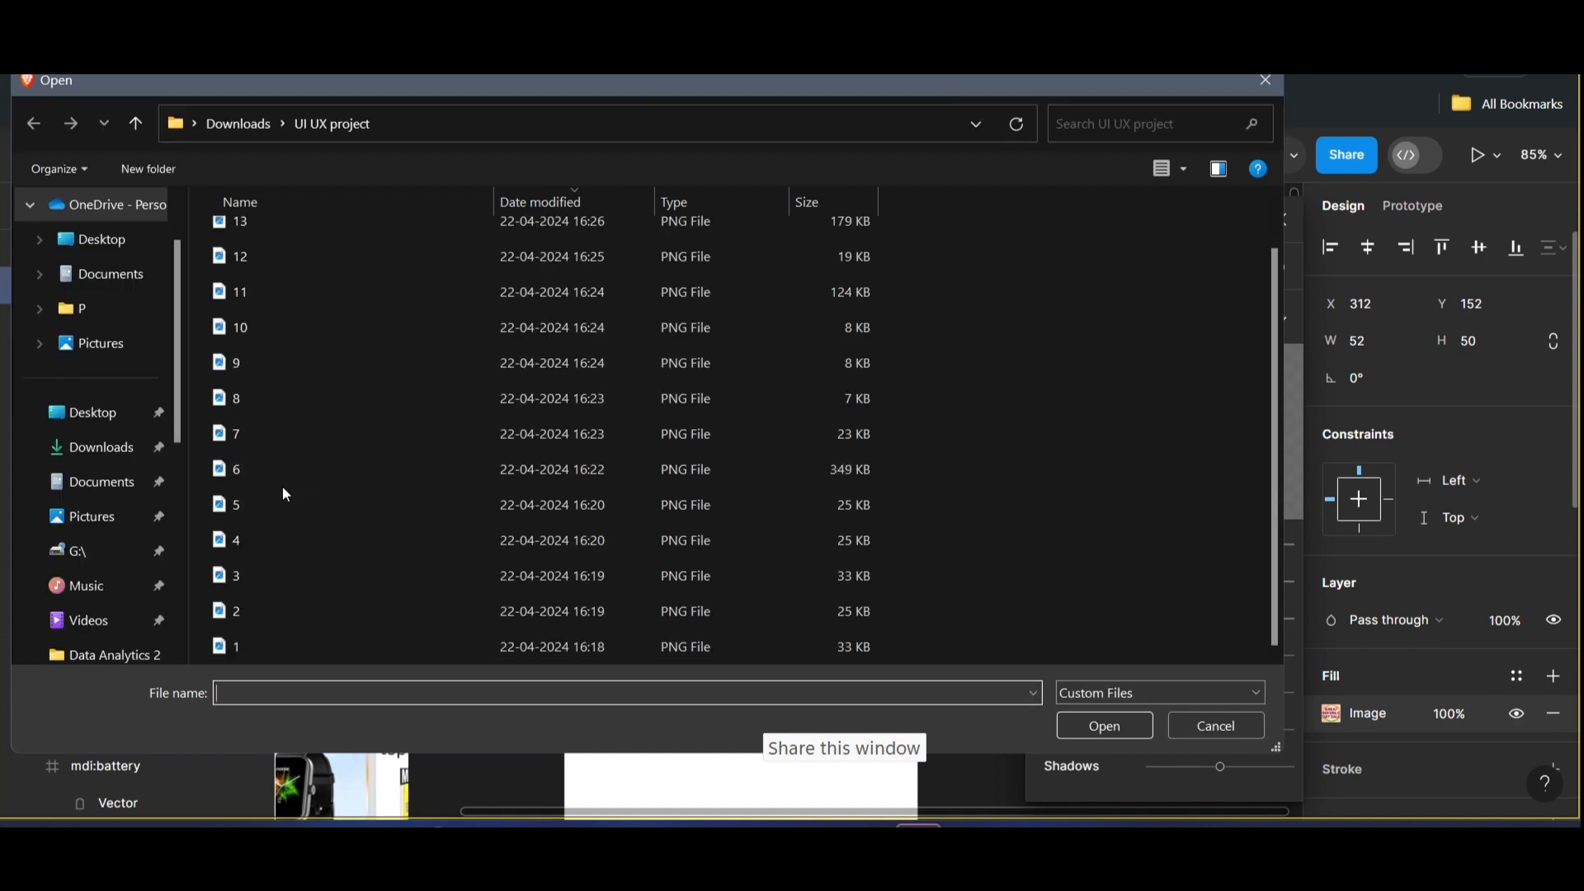
double_click(279, 496)
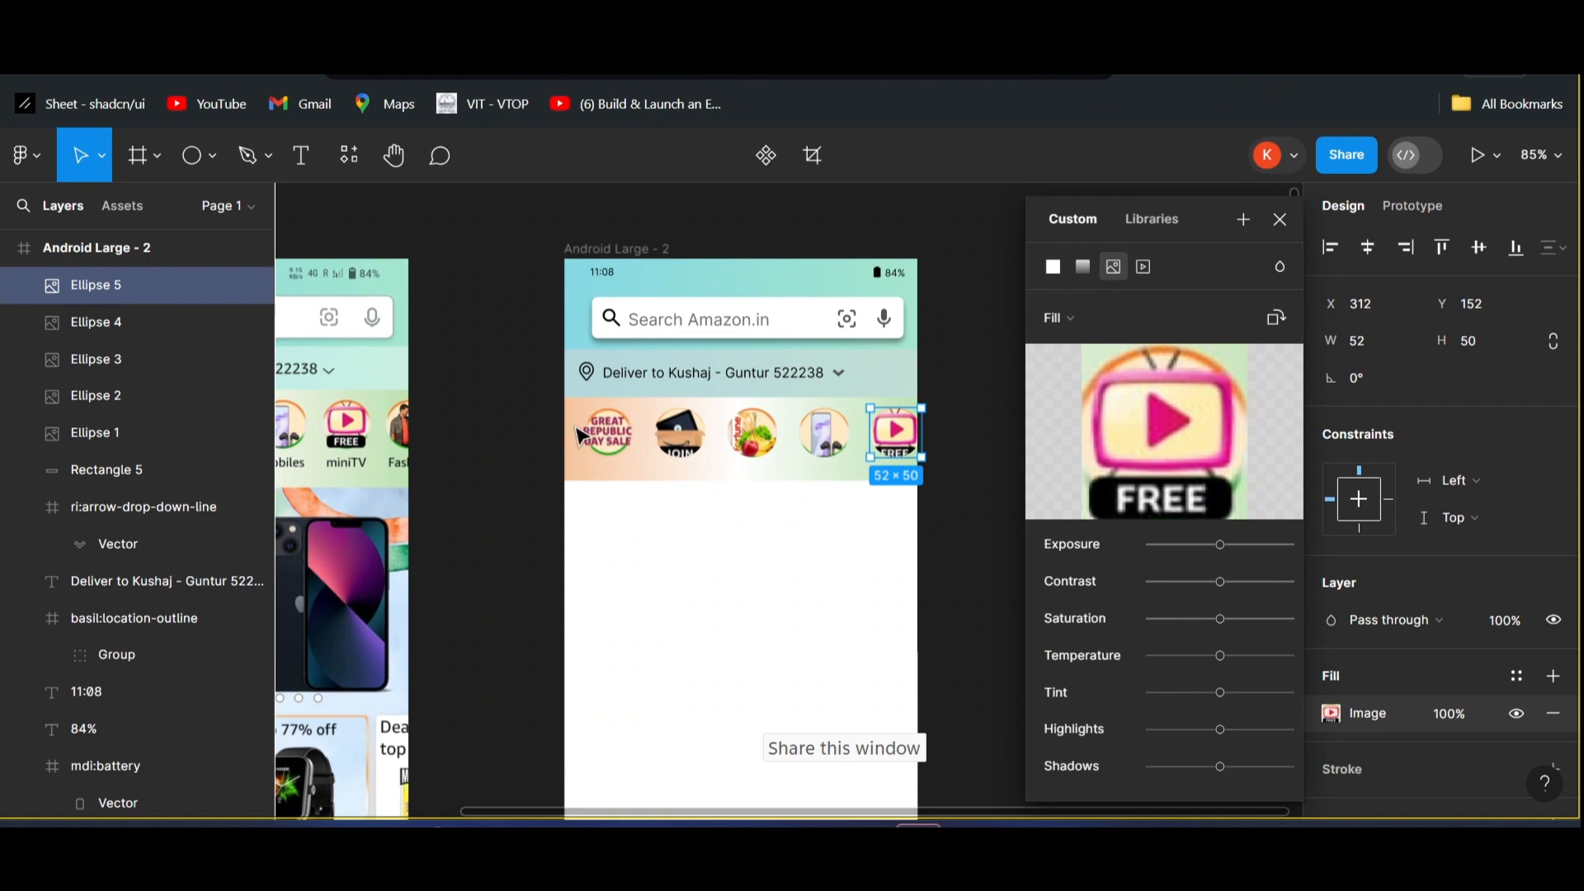
click(1279, 219)
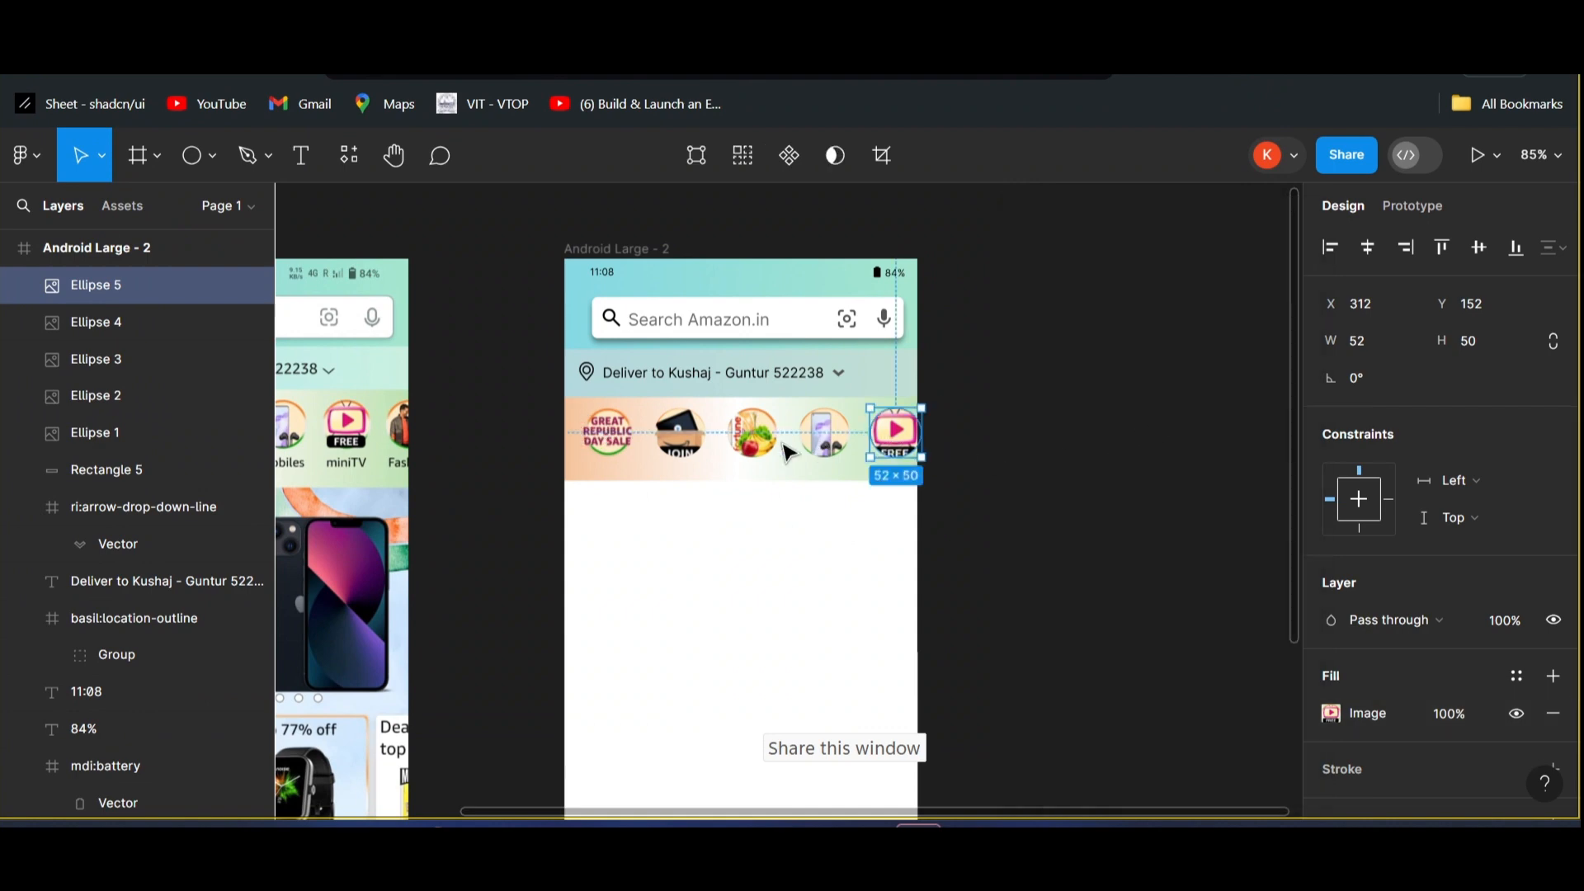
scroll(1127, 454, left, 3)
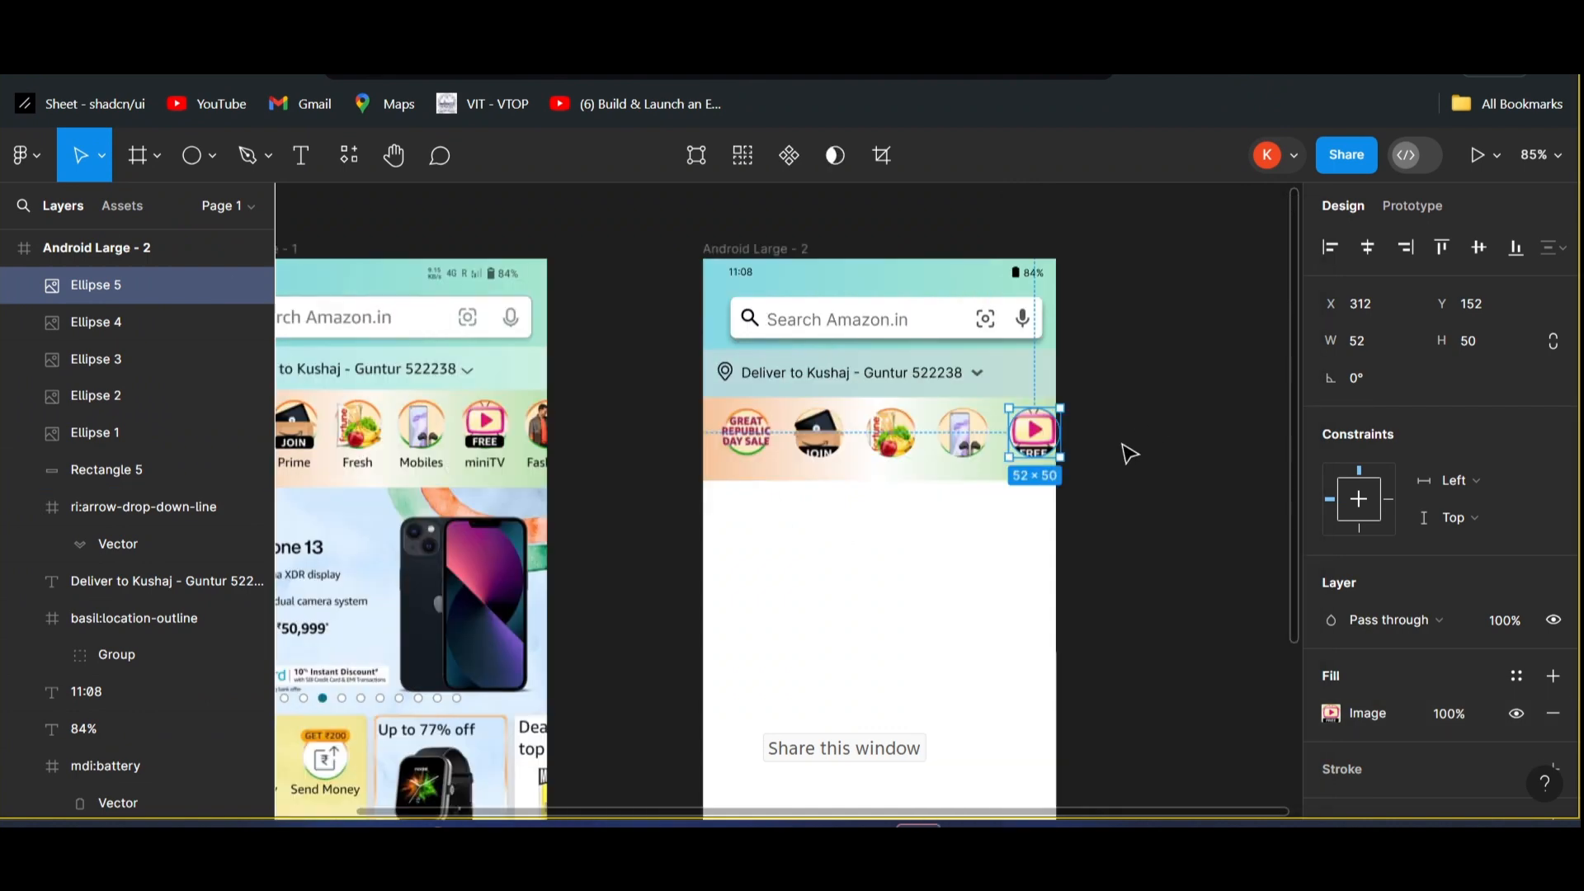
scroll(1127, 454, left, 3)
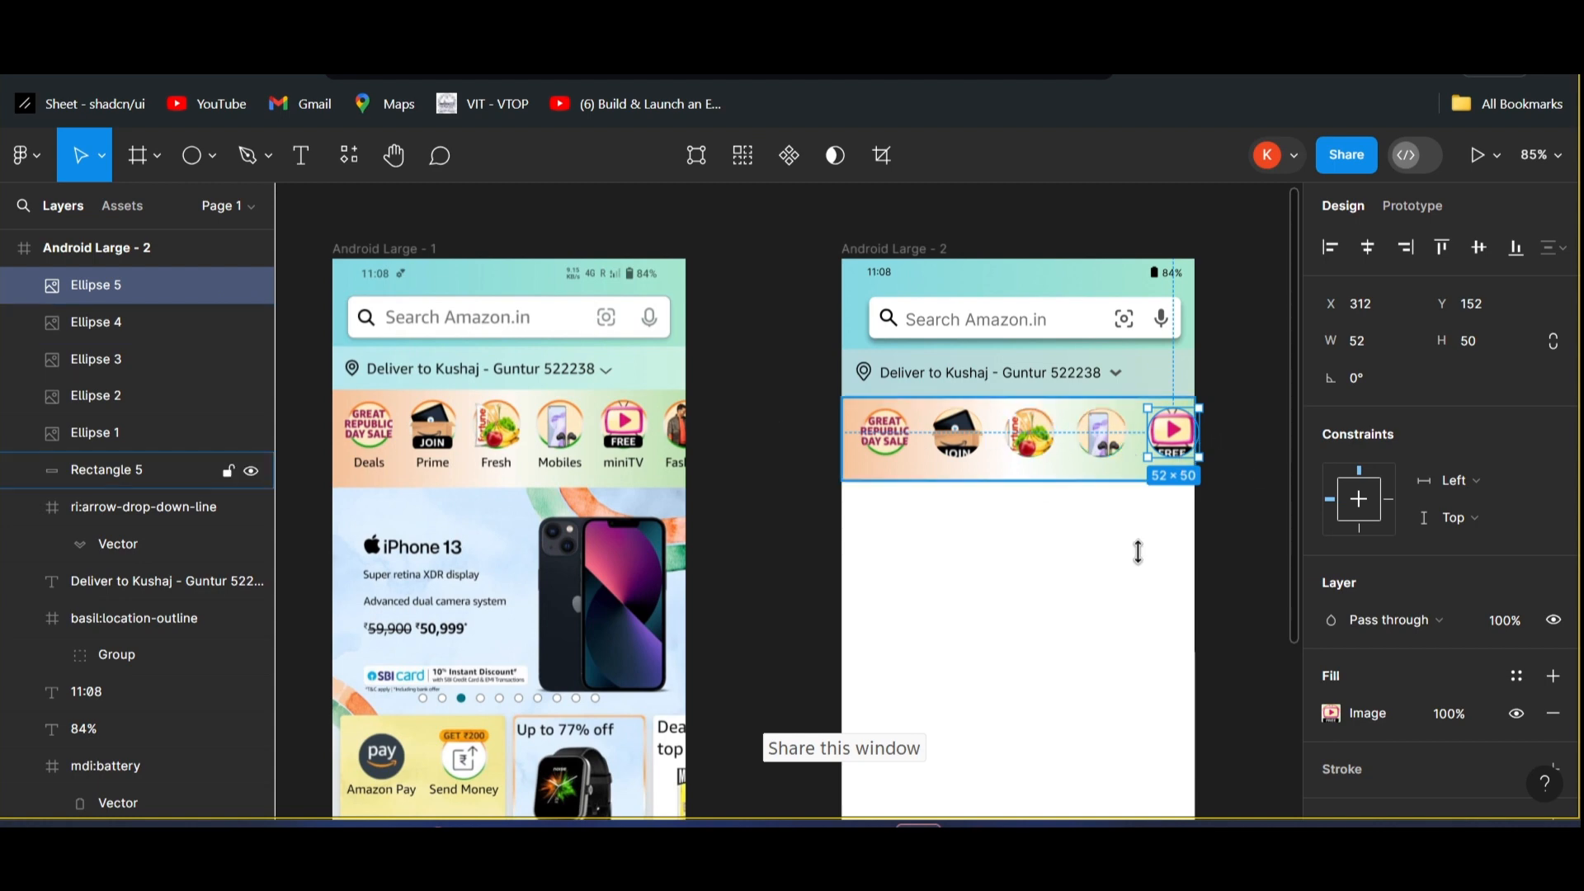
click(1043, 508)
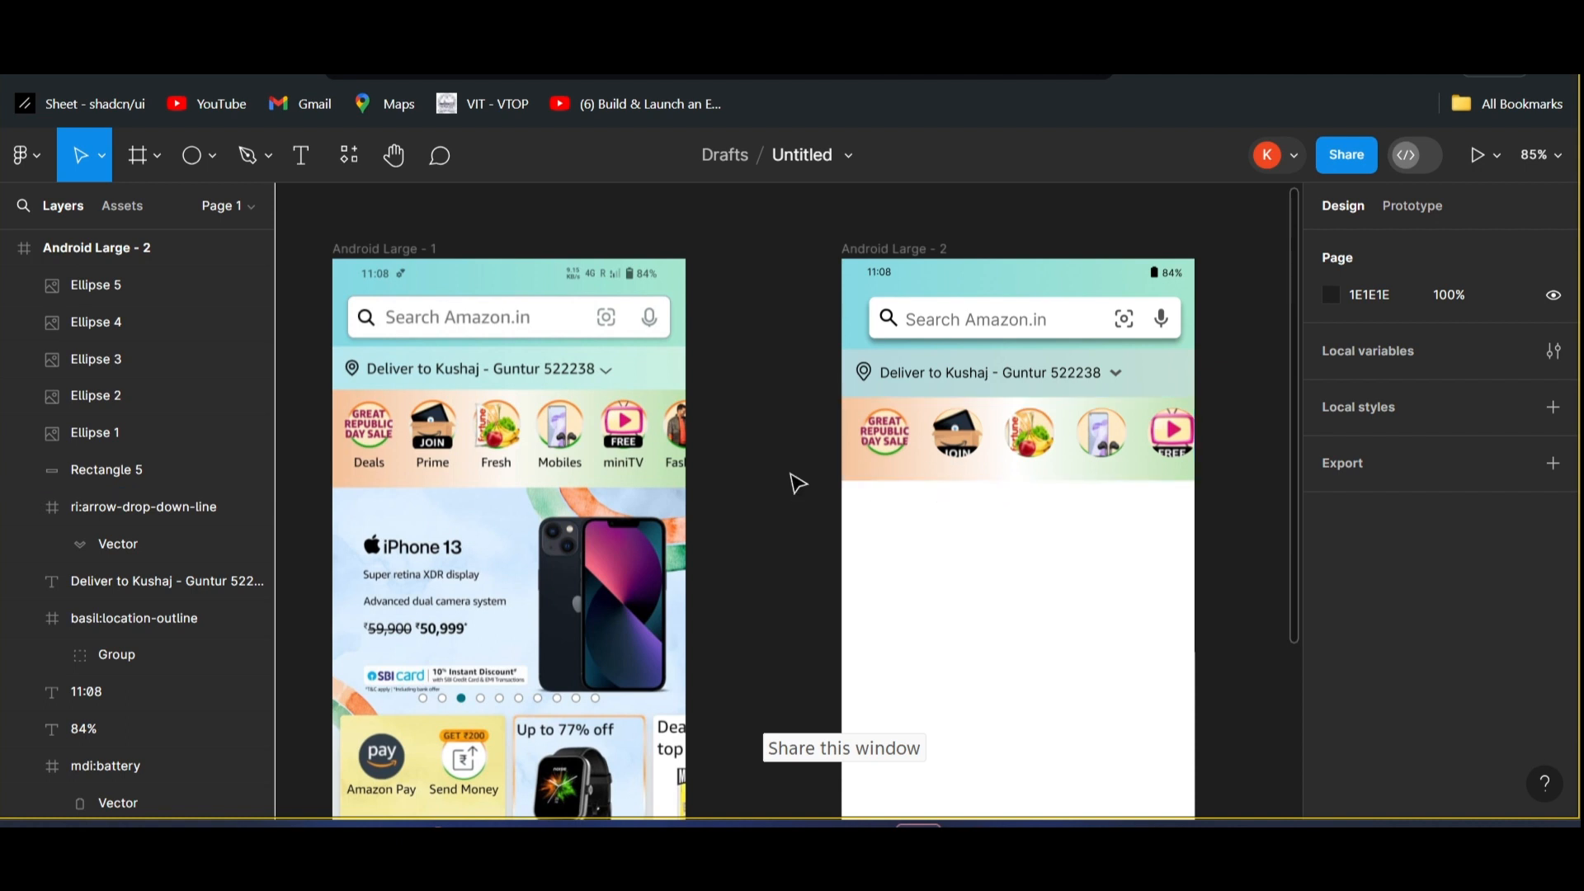
- Add the text label "Deals" beneath the first circle and place it centred there at X 26, Y 202
click(302, 156)
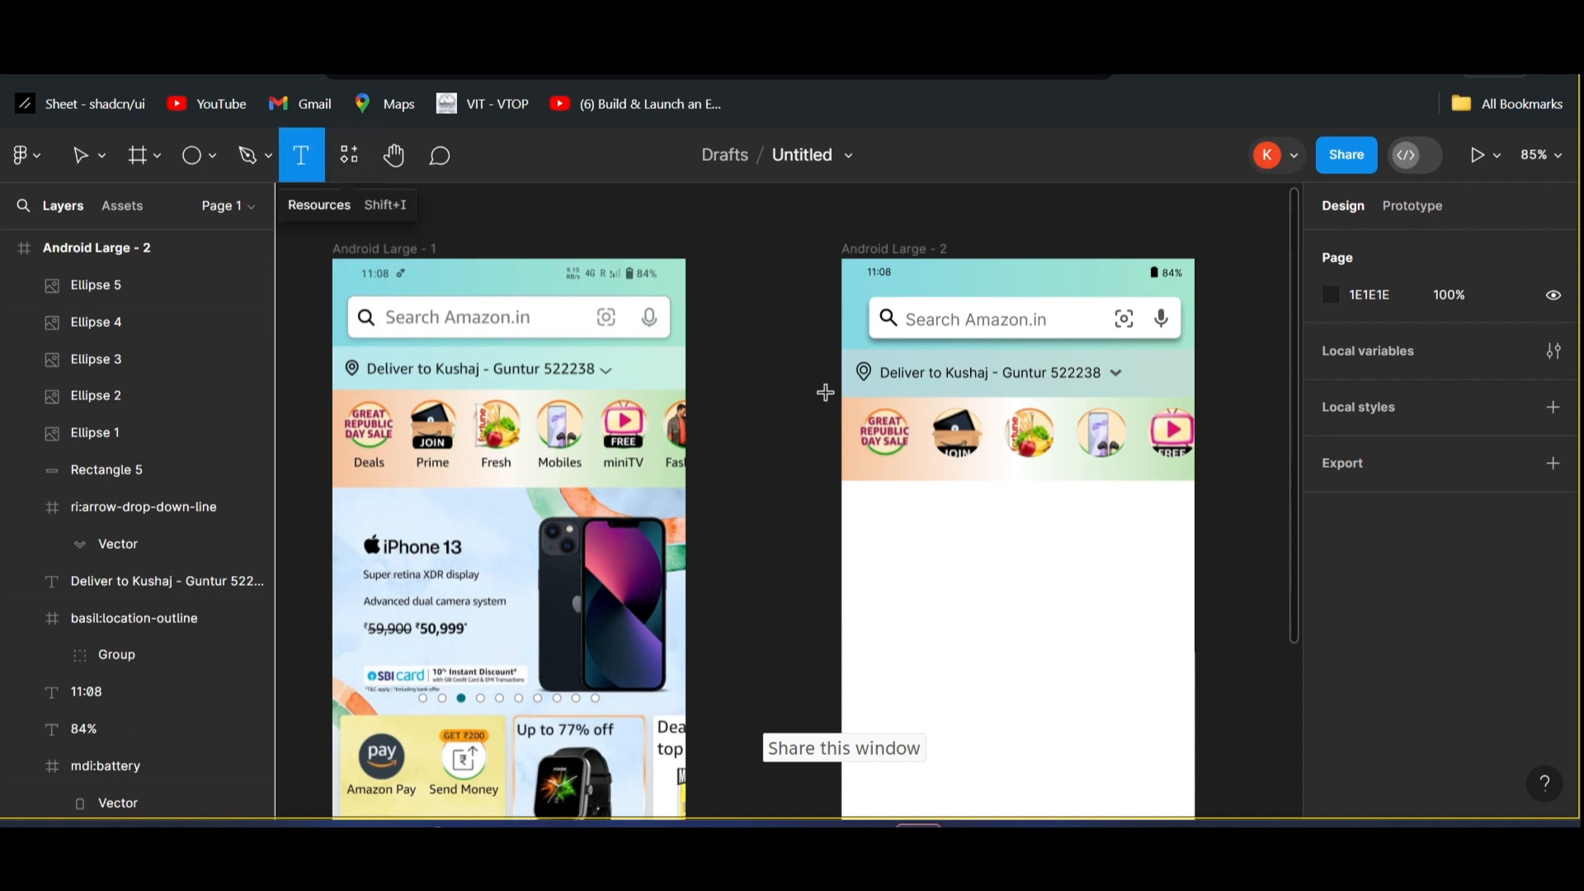
click(870, 469)
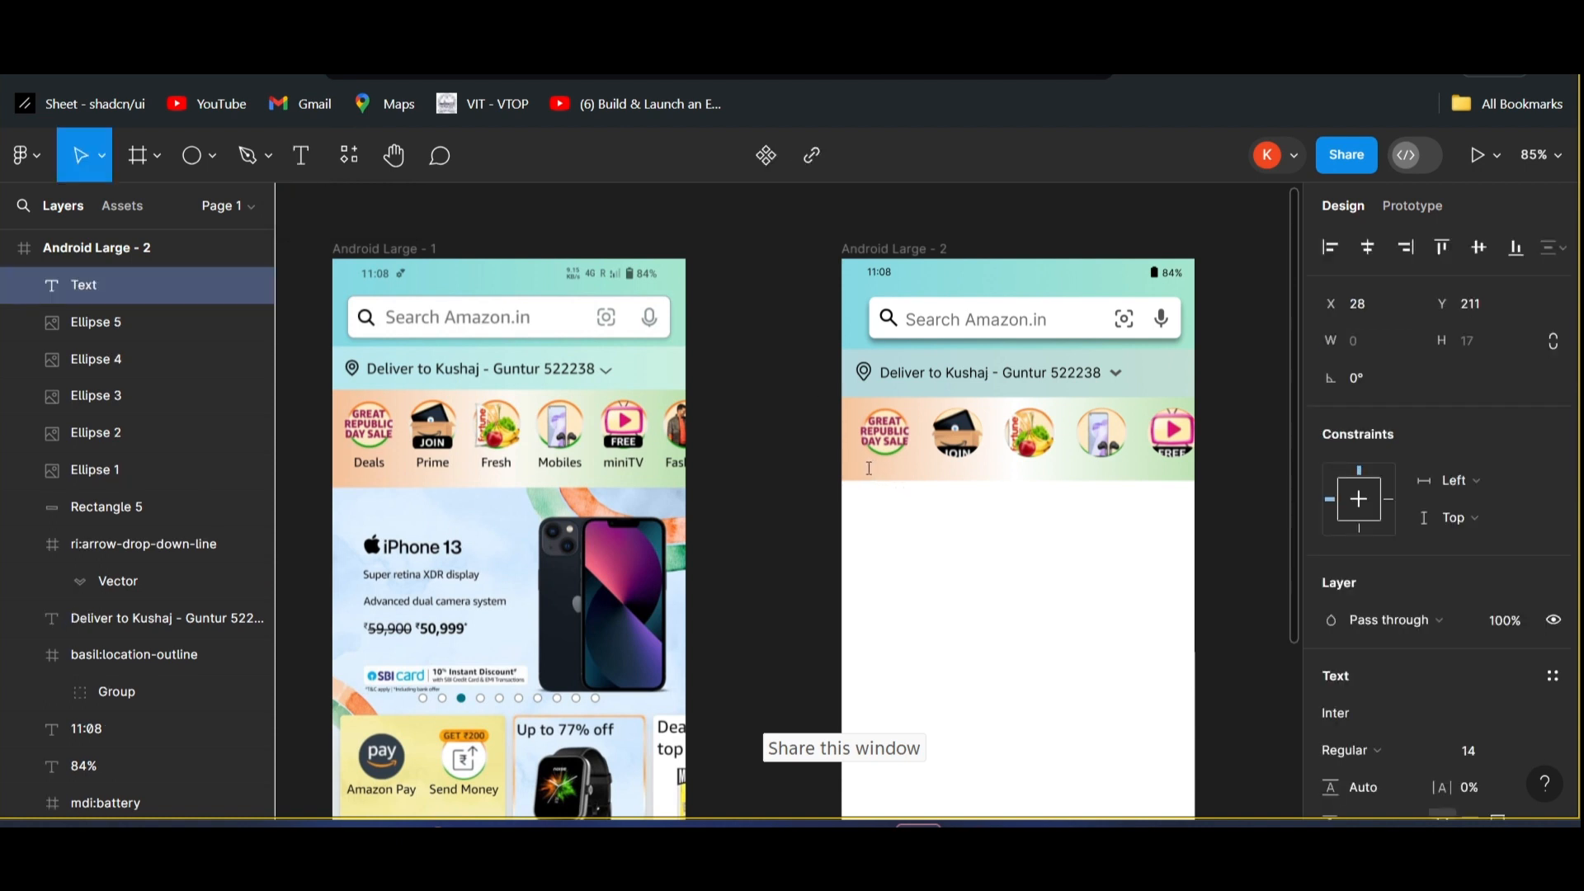
text(Dea)
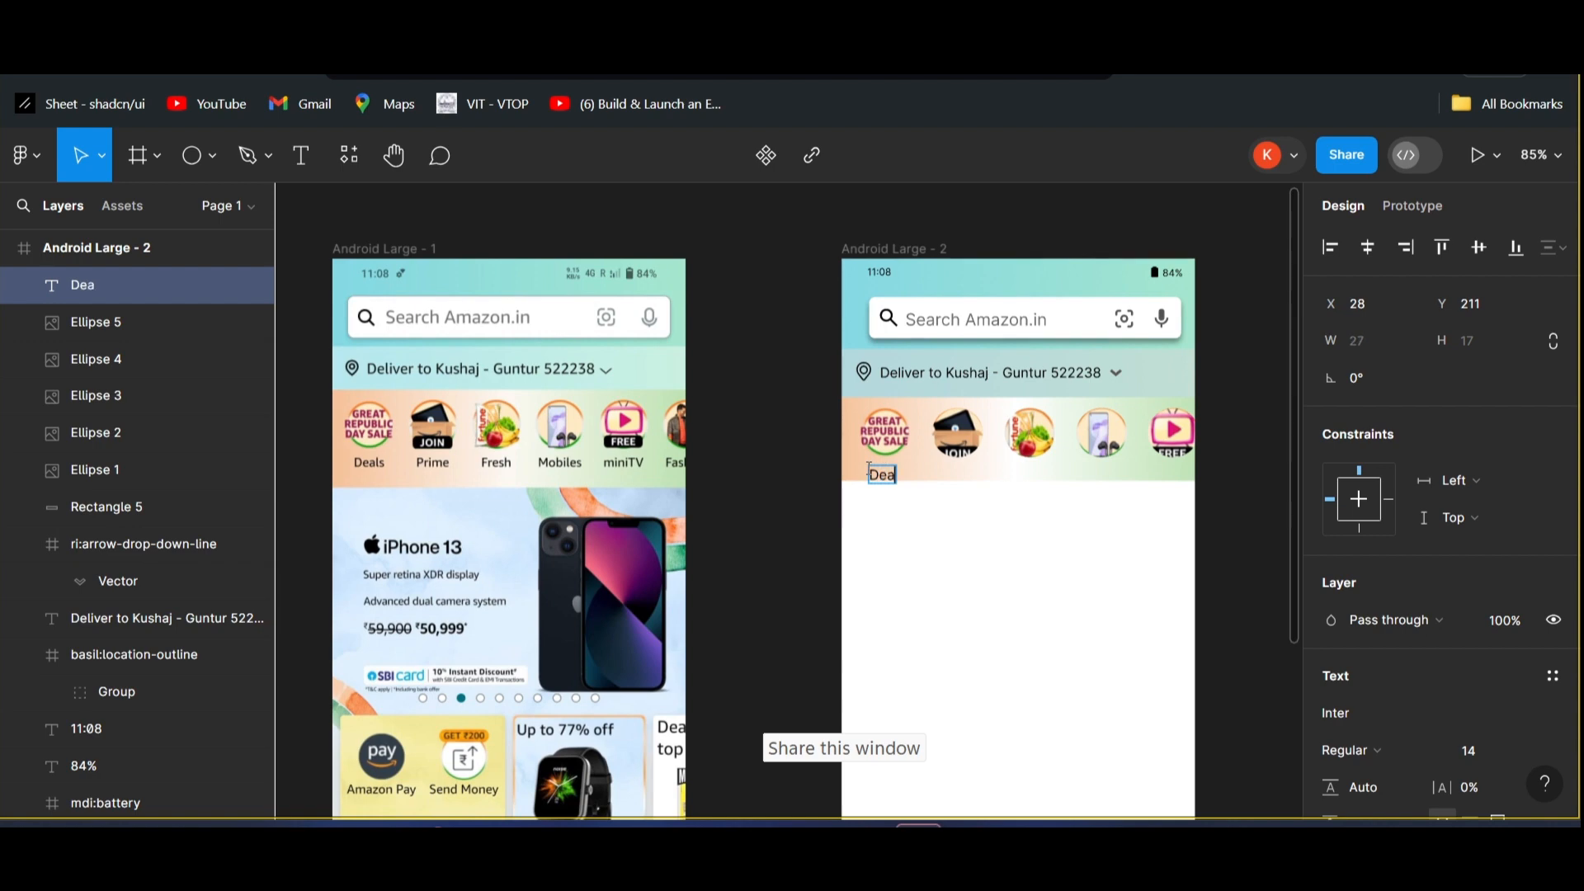
text(ls)
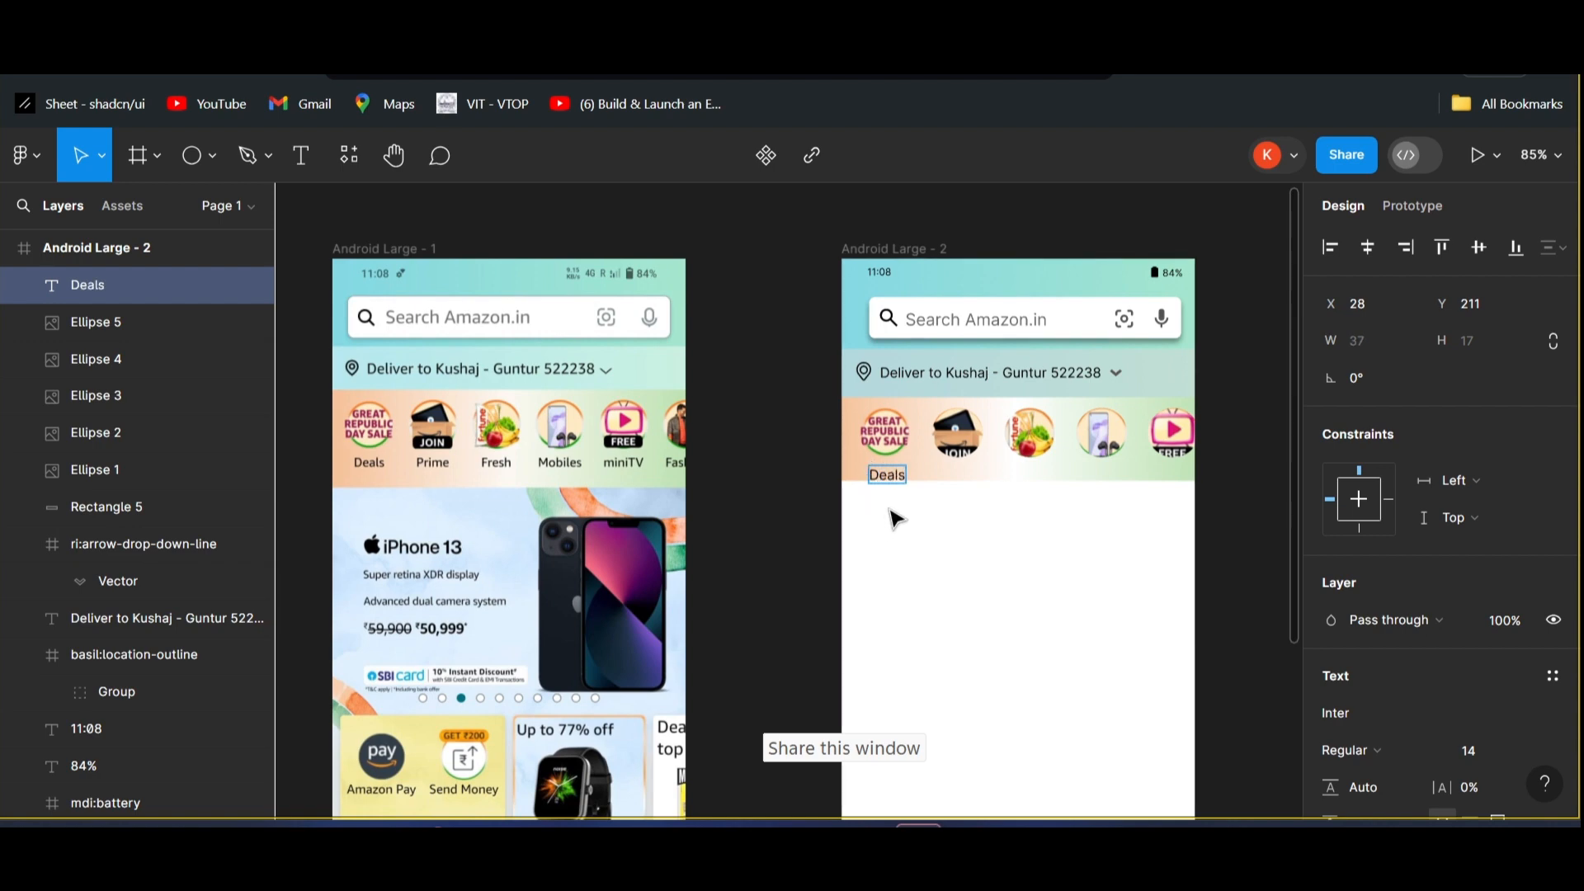
key(Escape)
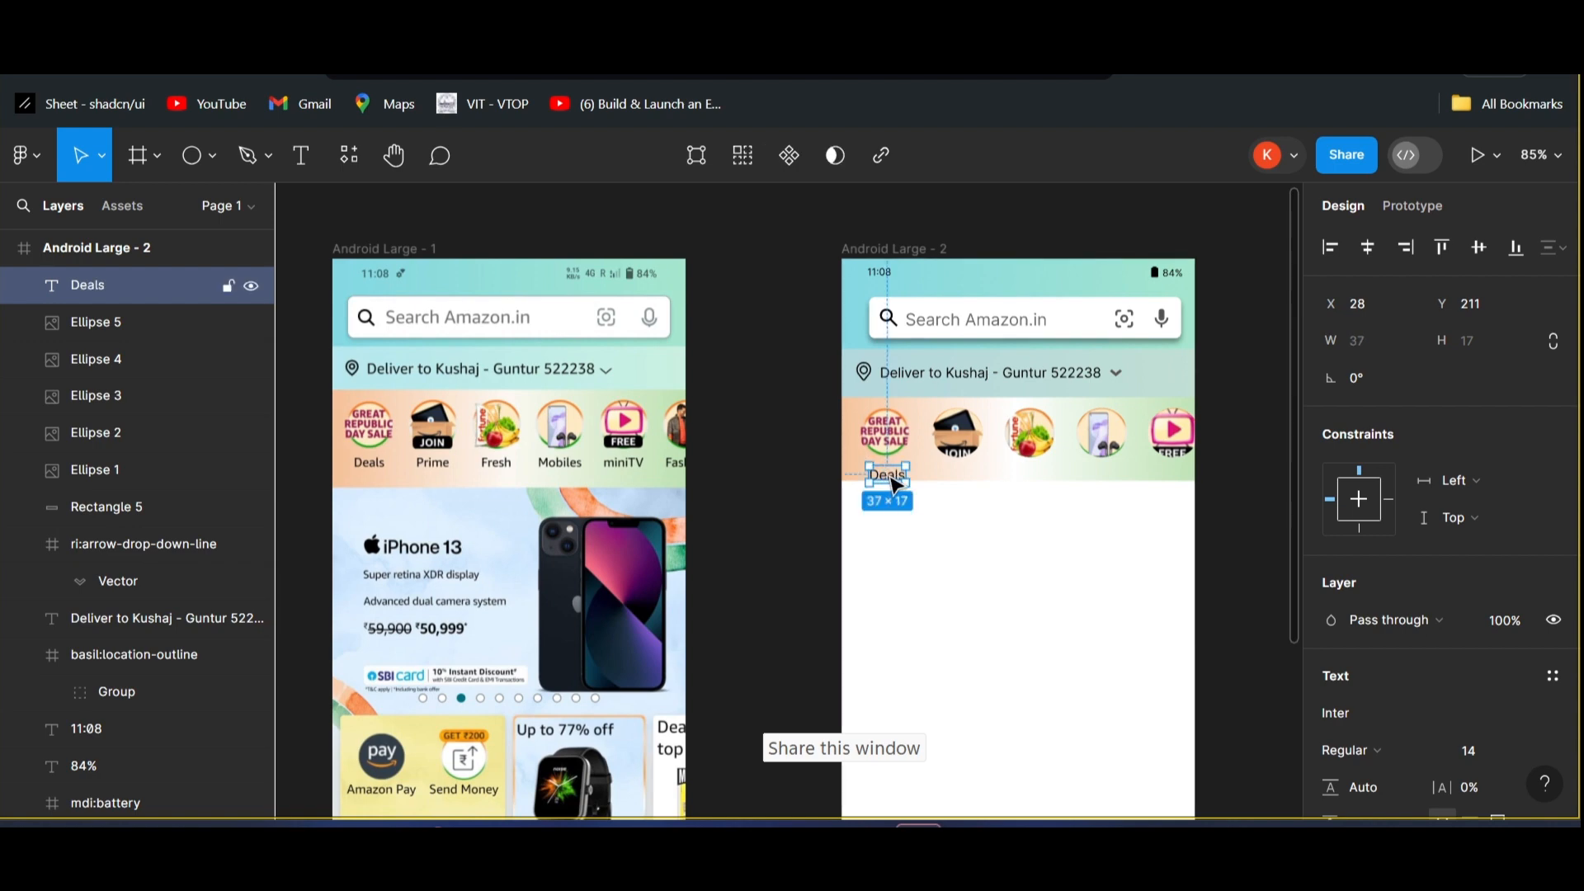
drag(881, 478, 893, 465)
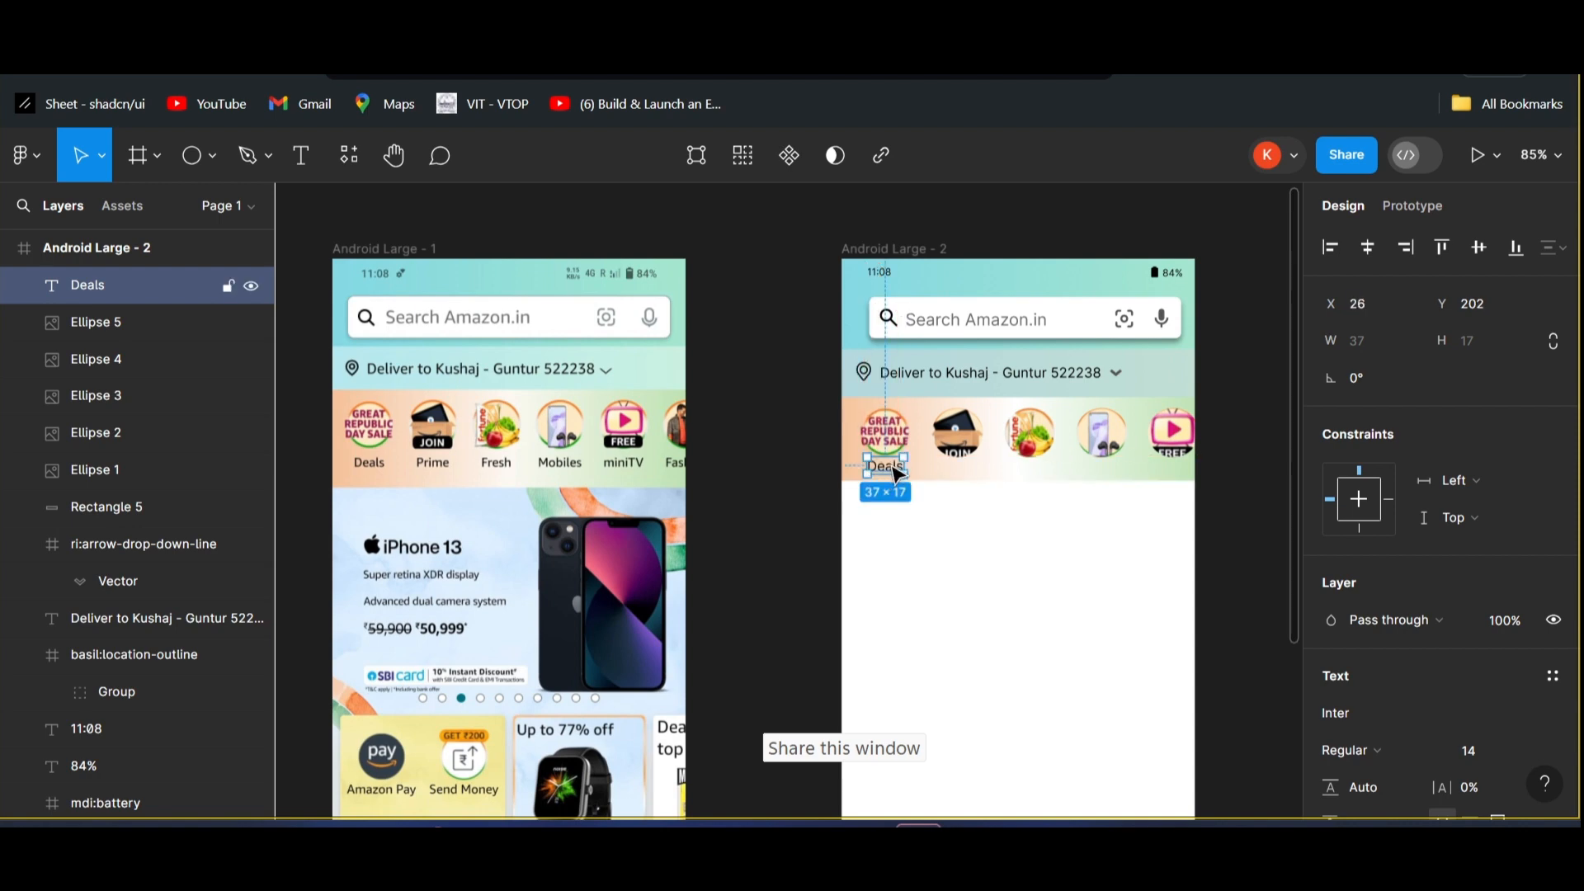
- Copy the "Deals" label and paste the duplicate beneath the second circle at X 107, Y 211
ctrl+scroll(898, 474, up, 5)
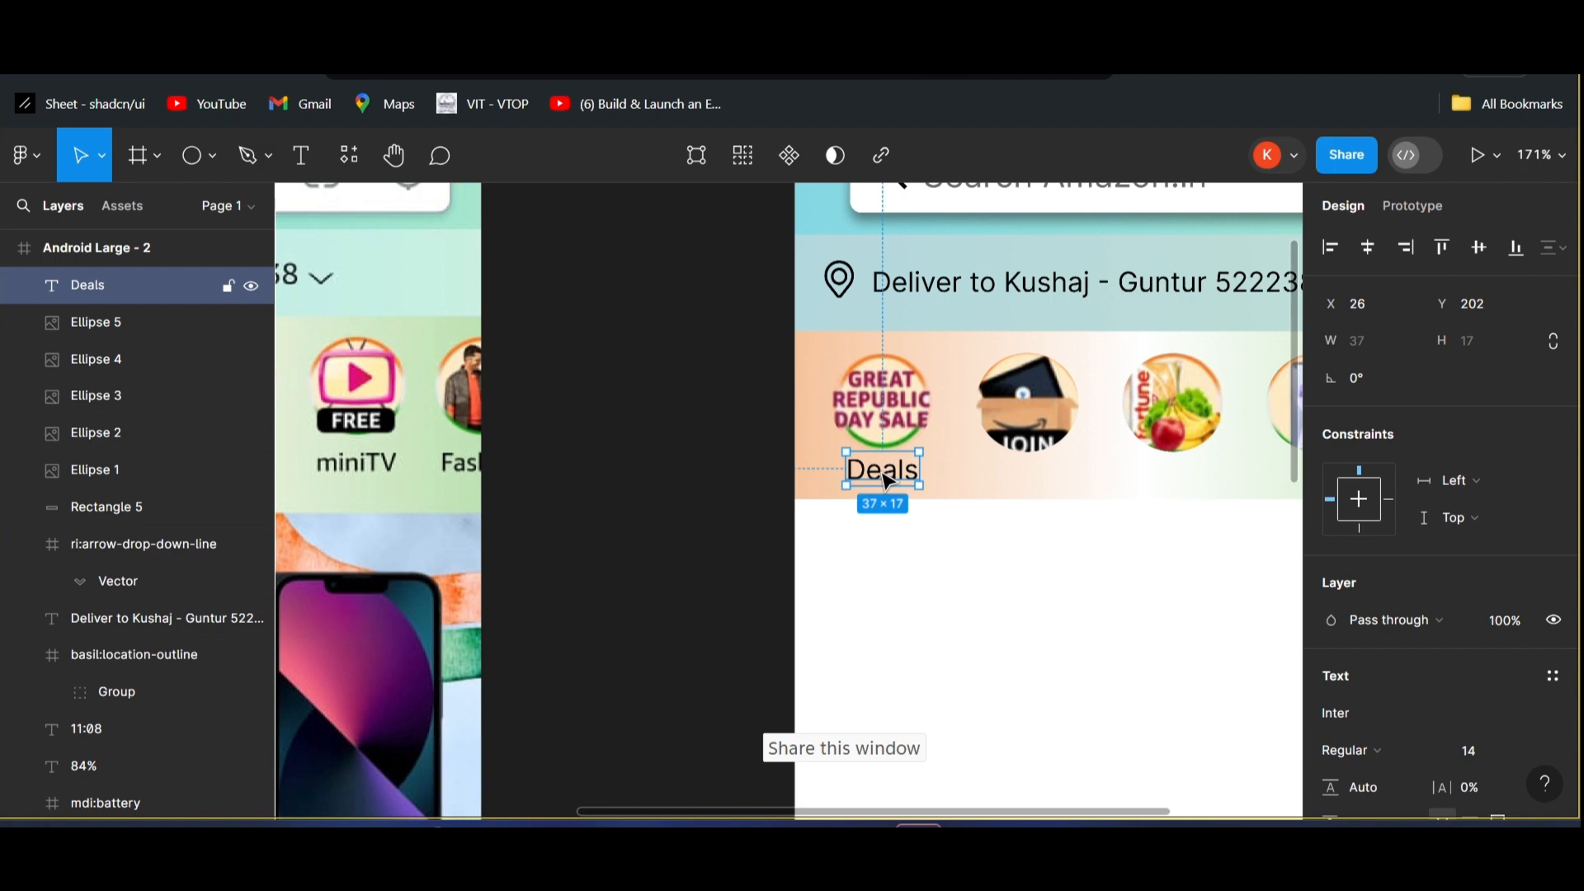
scroll(887, 479, right, 2)
right_click(742, 472)
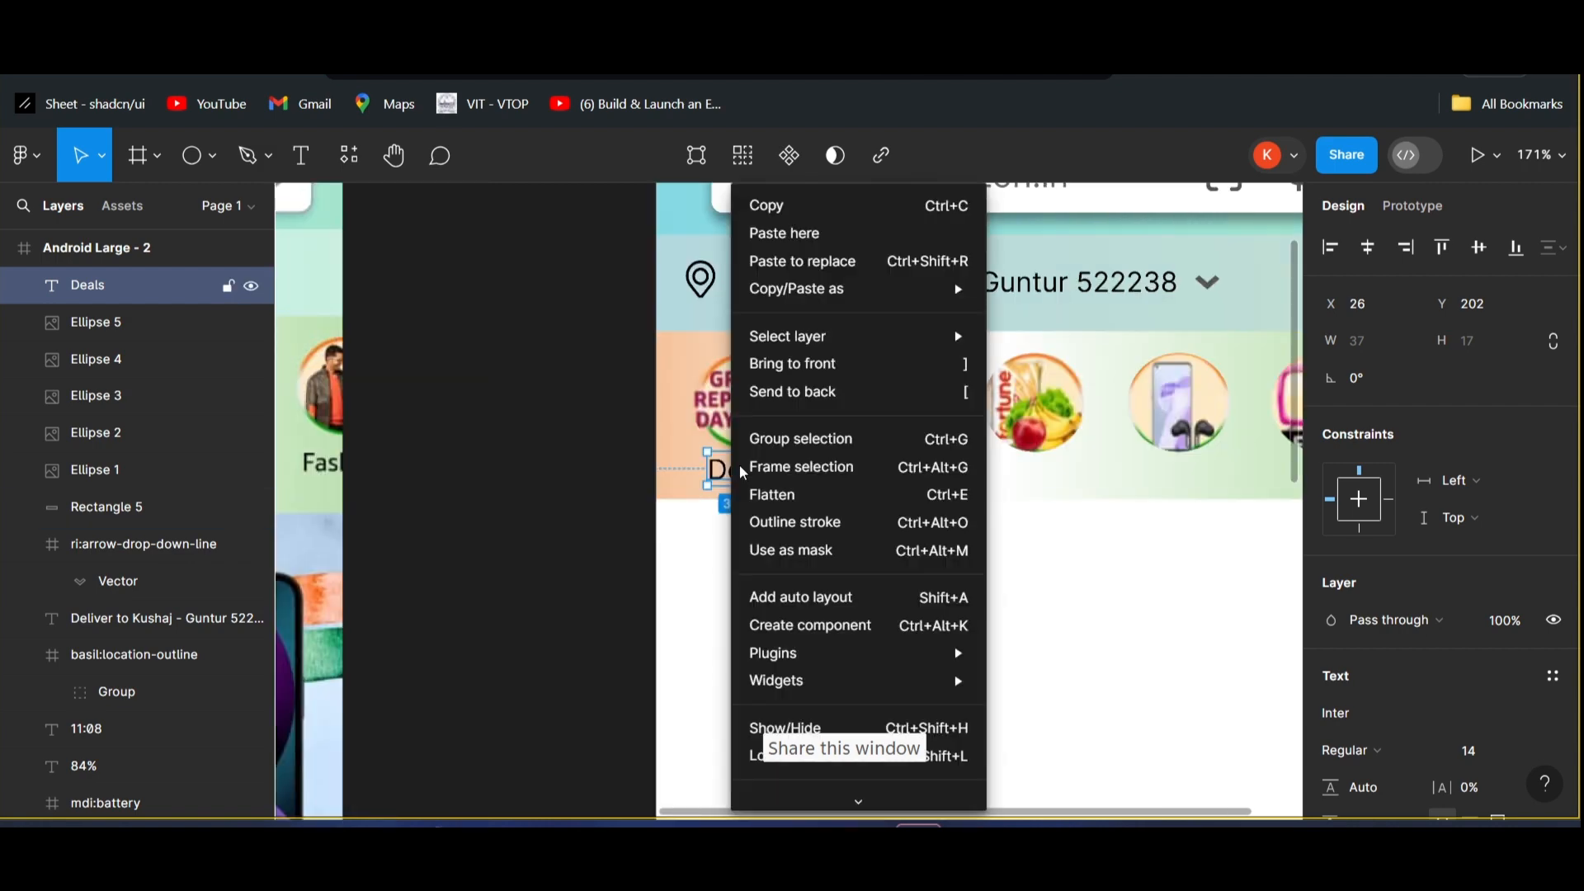
click(773, 209)
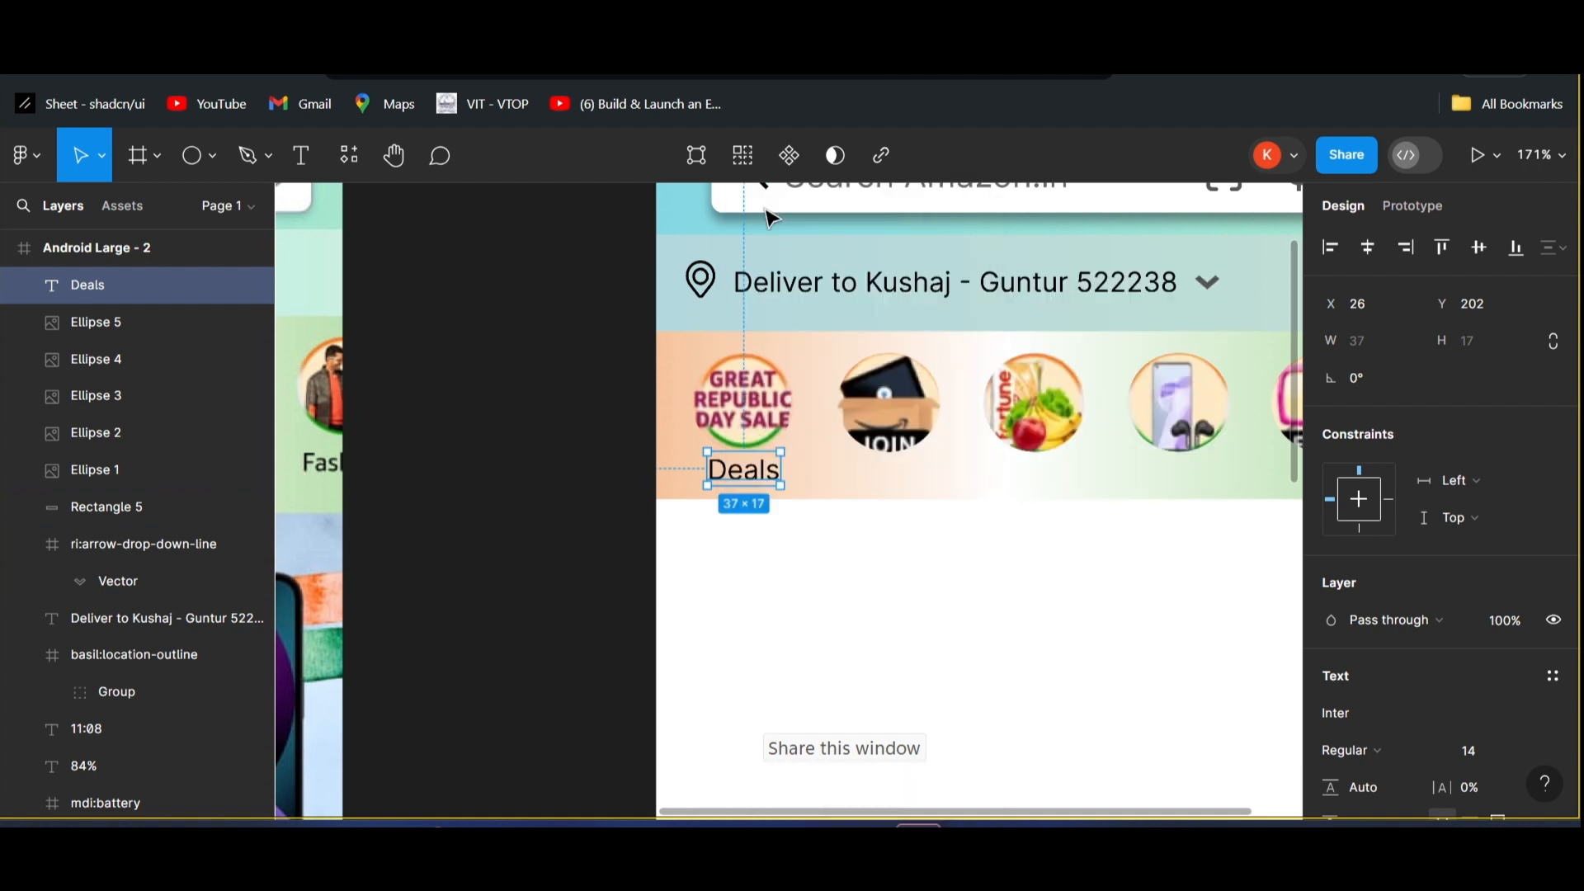
scroll(850, 476, right, 2)
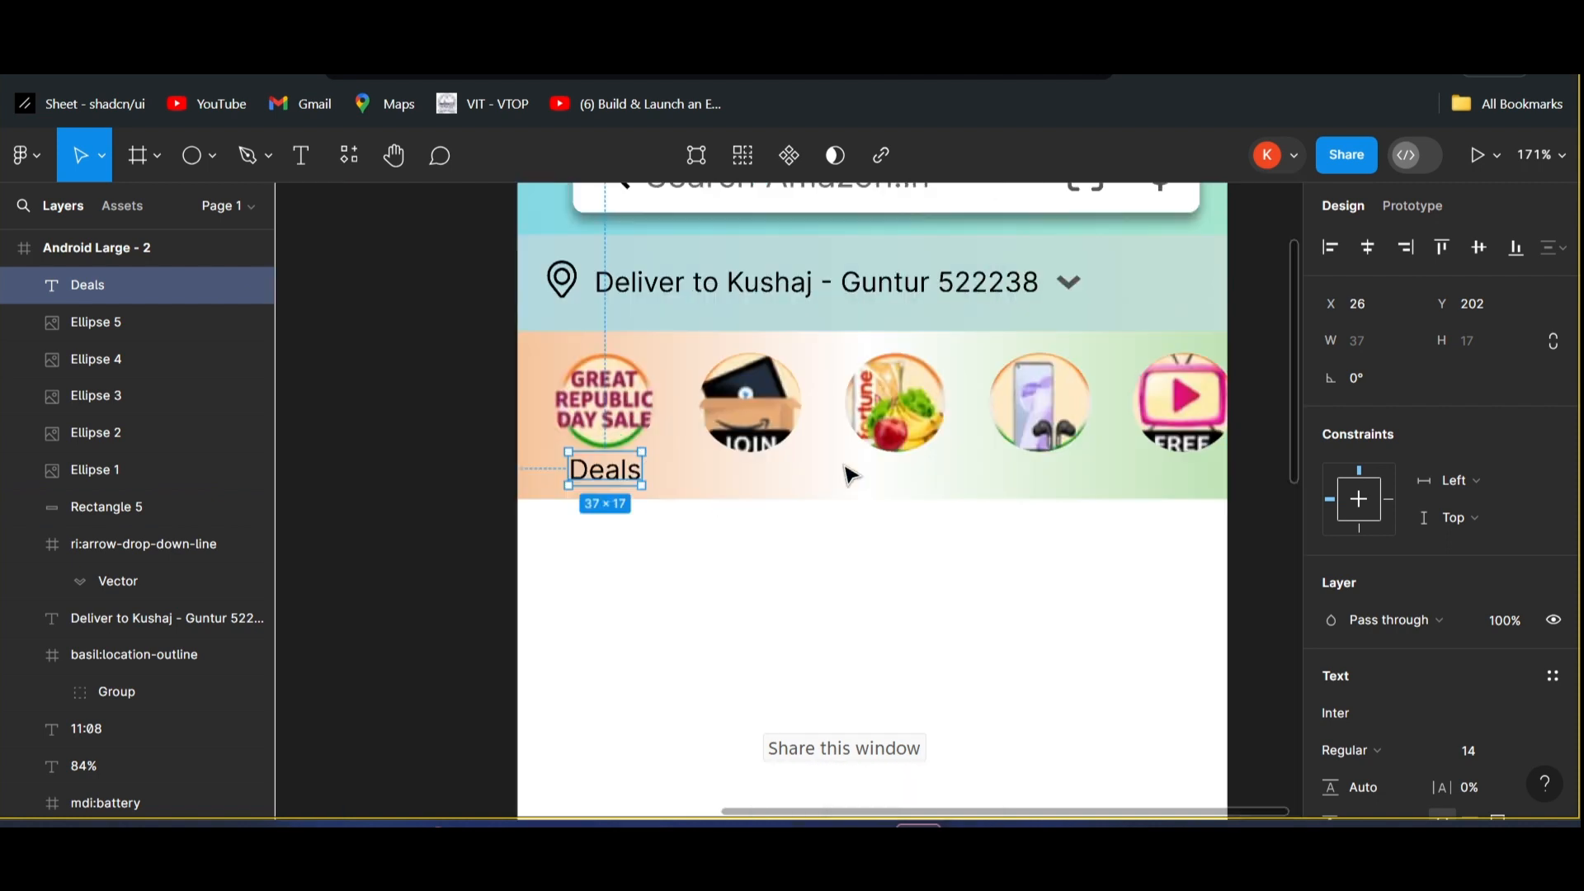
right_click(728, 472)
click(767, 234)
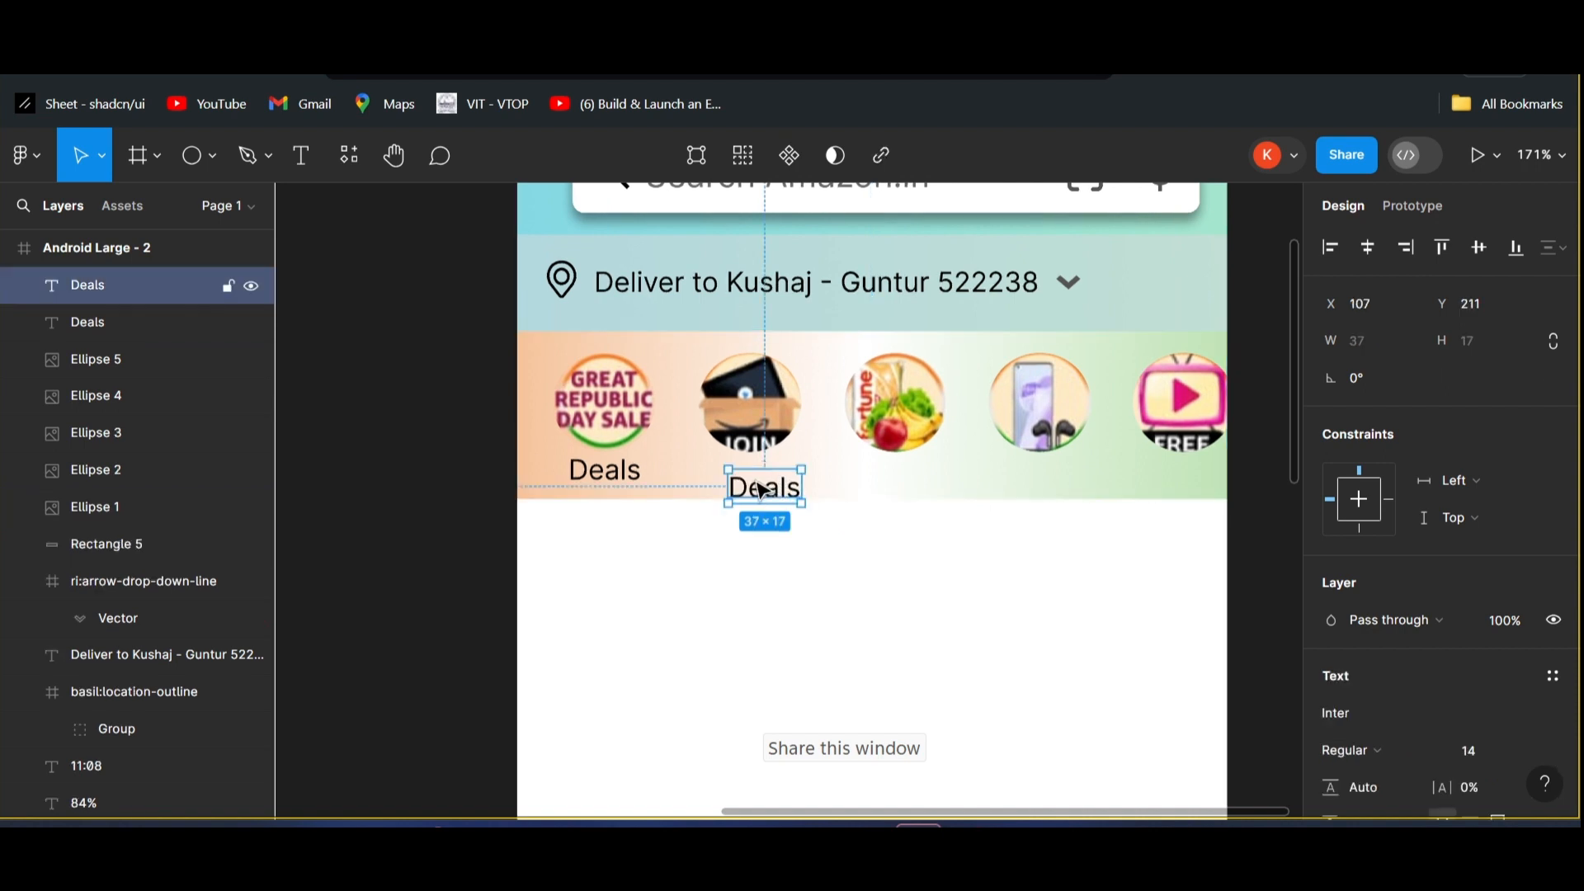
- Centre the second "Deals" label beneath its circle and paste another copy beneath the third circle at X 173, Y 202
mouse_move(755, 485)
mouse_down()
mouse_move(752, 472)
mouse_move(771, 477)
mouse_up()
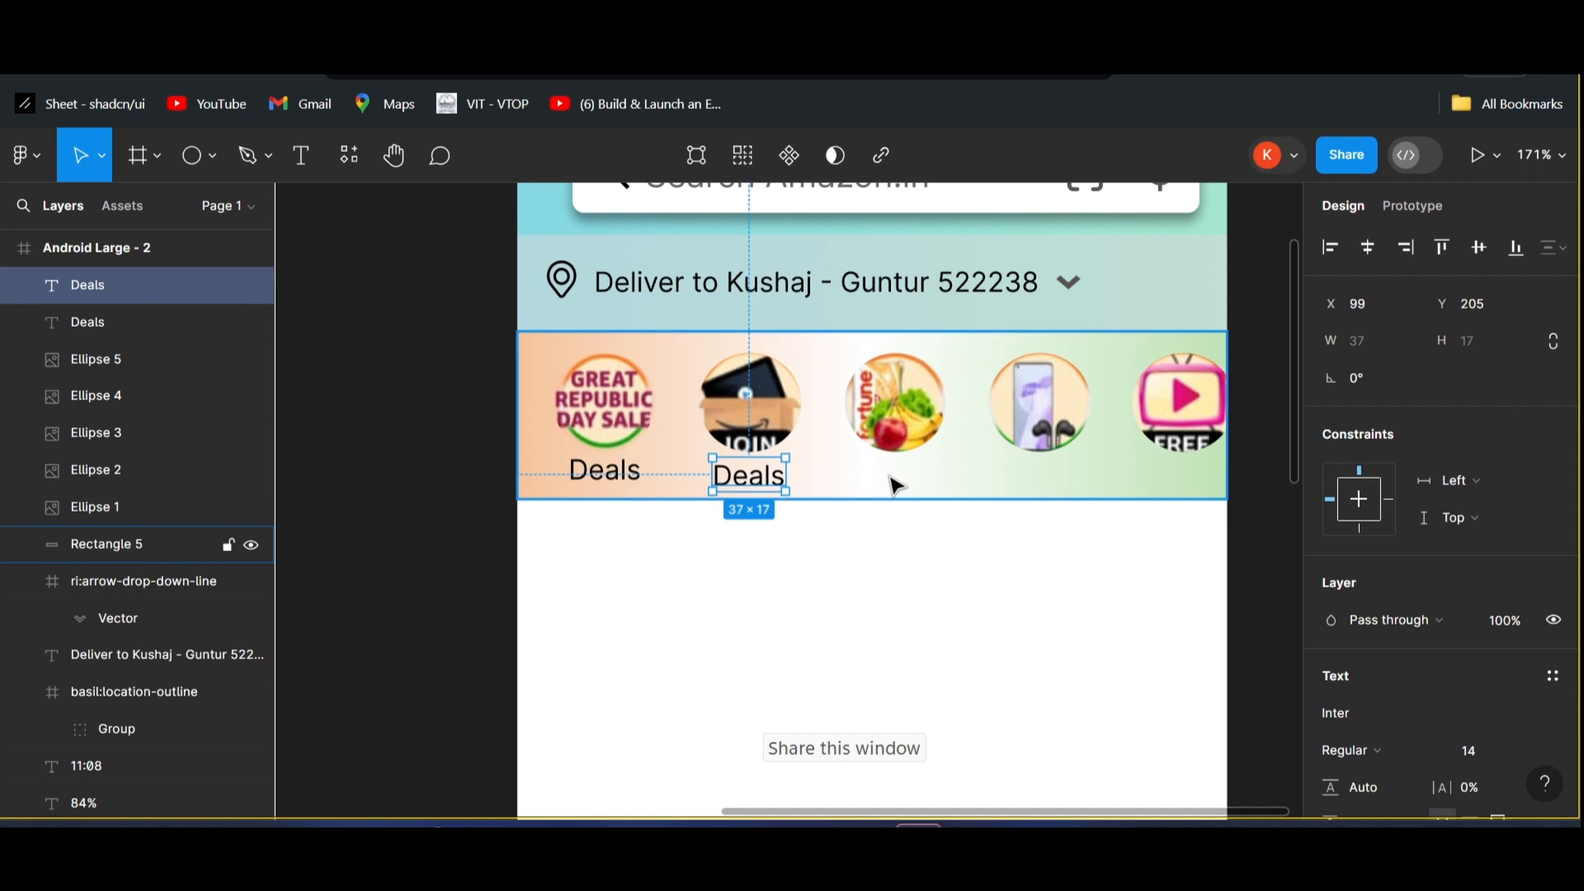
right_click(898, 481)
click(936, 236)
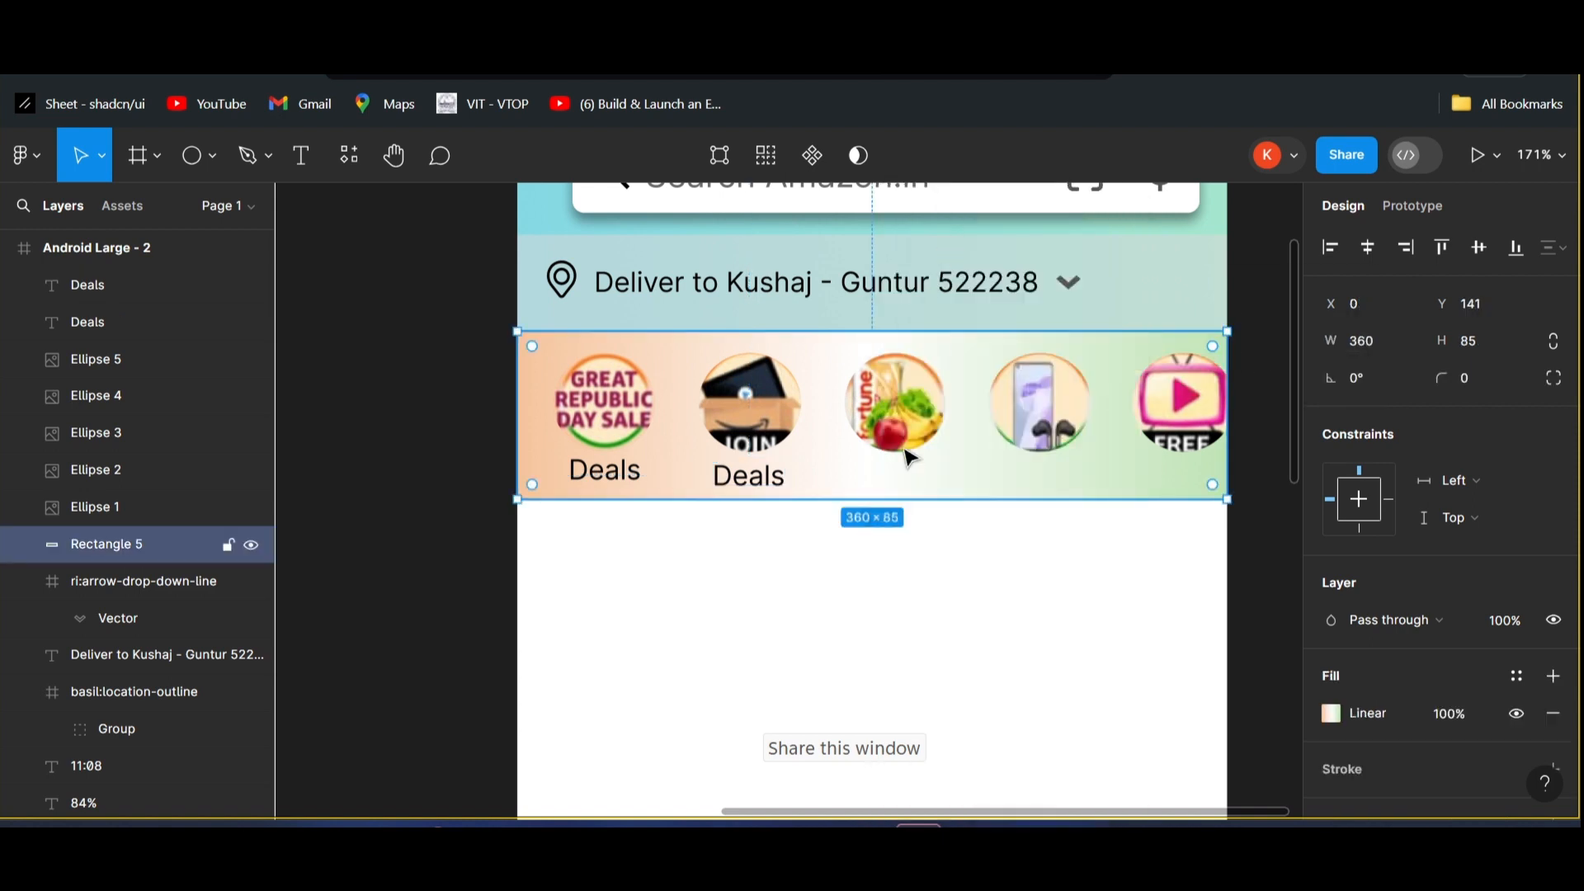
drag(918, 497, 903, 477)
- Paste a copy of the "Deals" label and centre it beneath the fourth circle at X 247, Y 202
right_click(1032, 467)
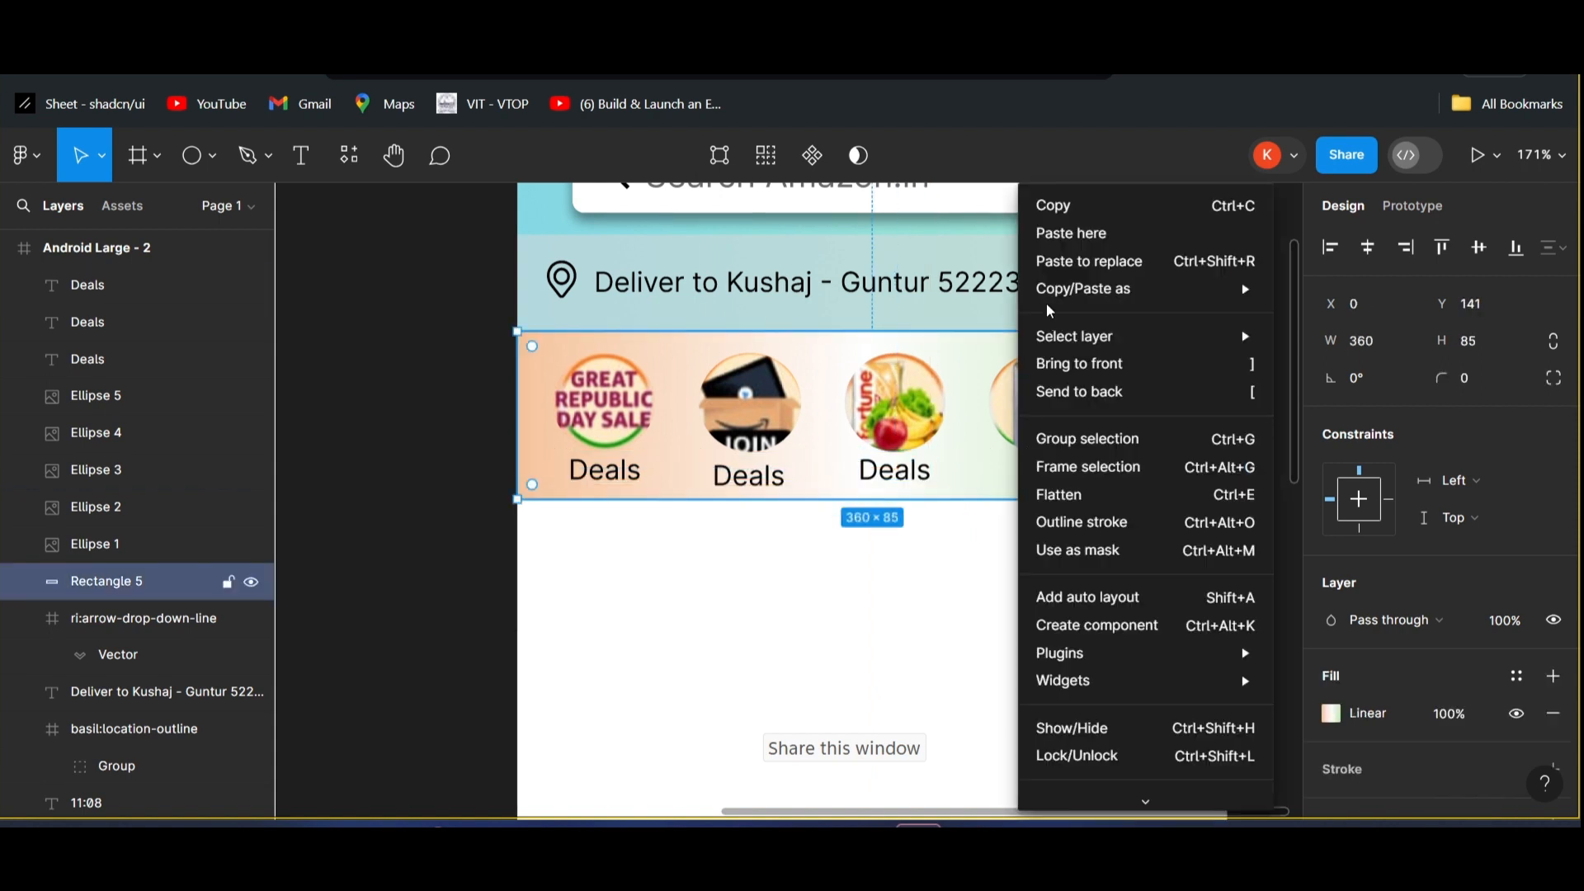
click(1065, 237)
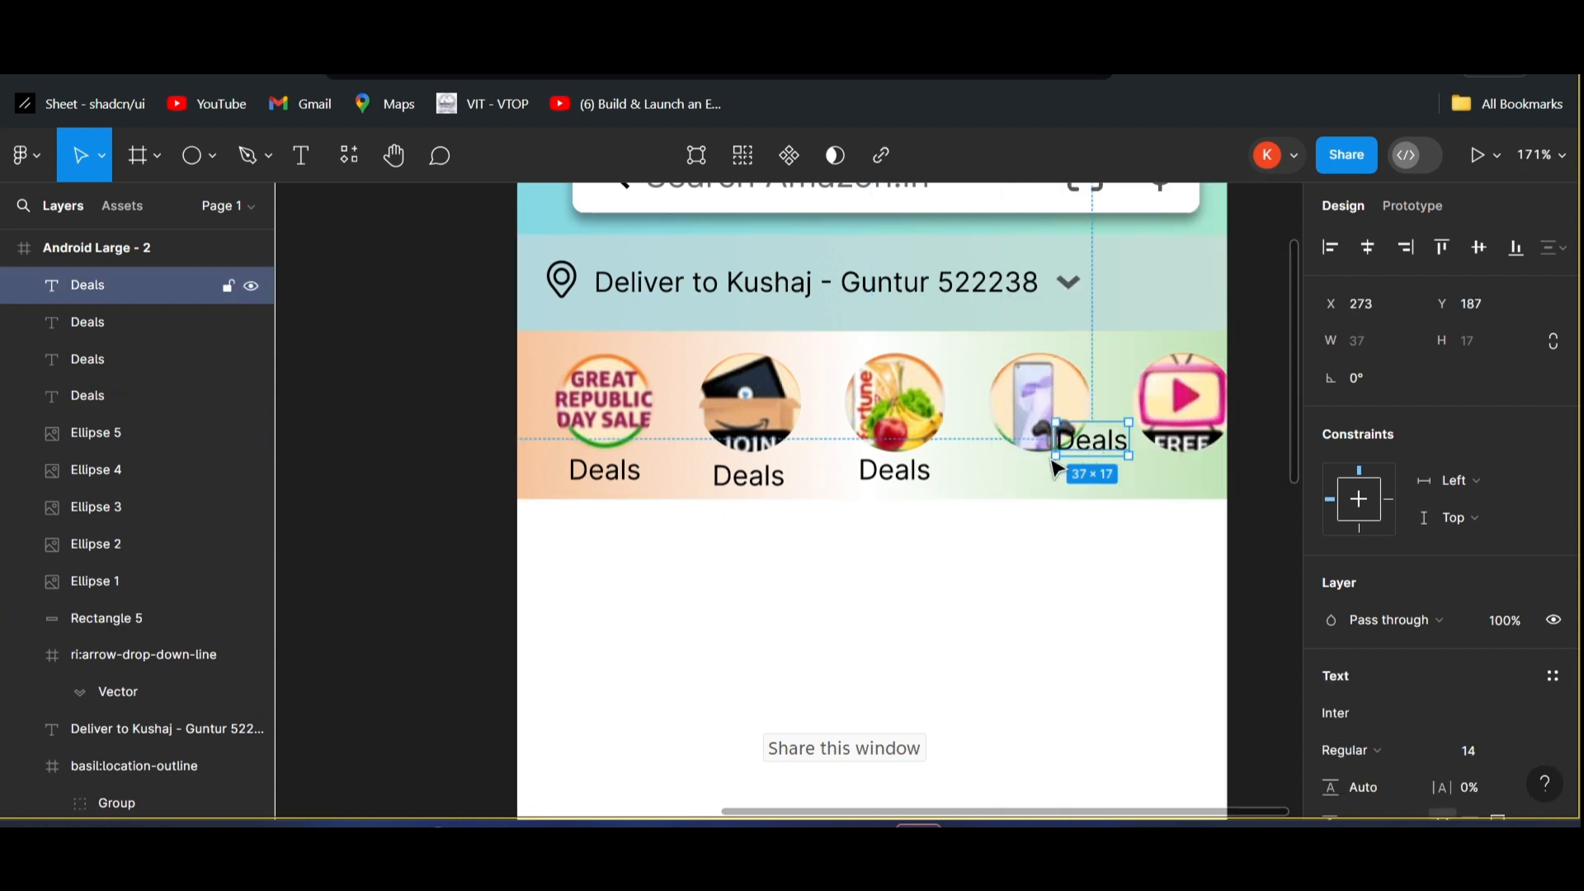
drag(1074, 460, 1045, 482)
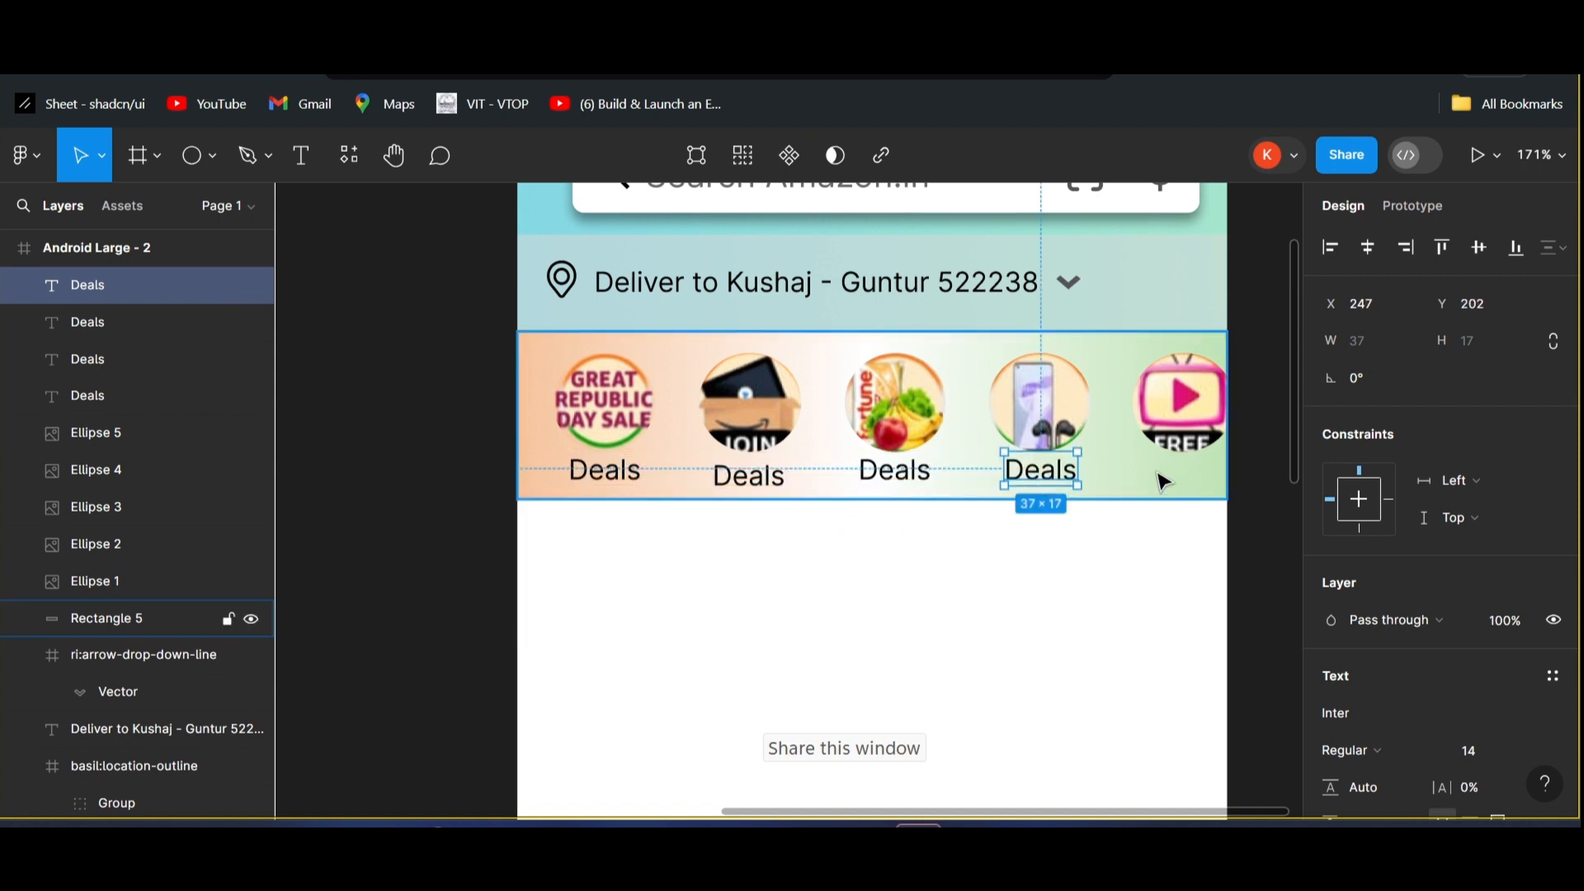
- Paste another "Deals" label and place it beneath the fifth circle at X 319, Y 202, level with the others
right_click(1157, 484)
click(1177, 239)
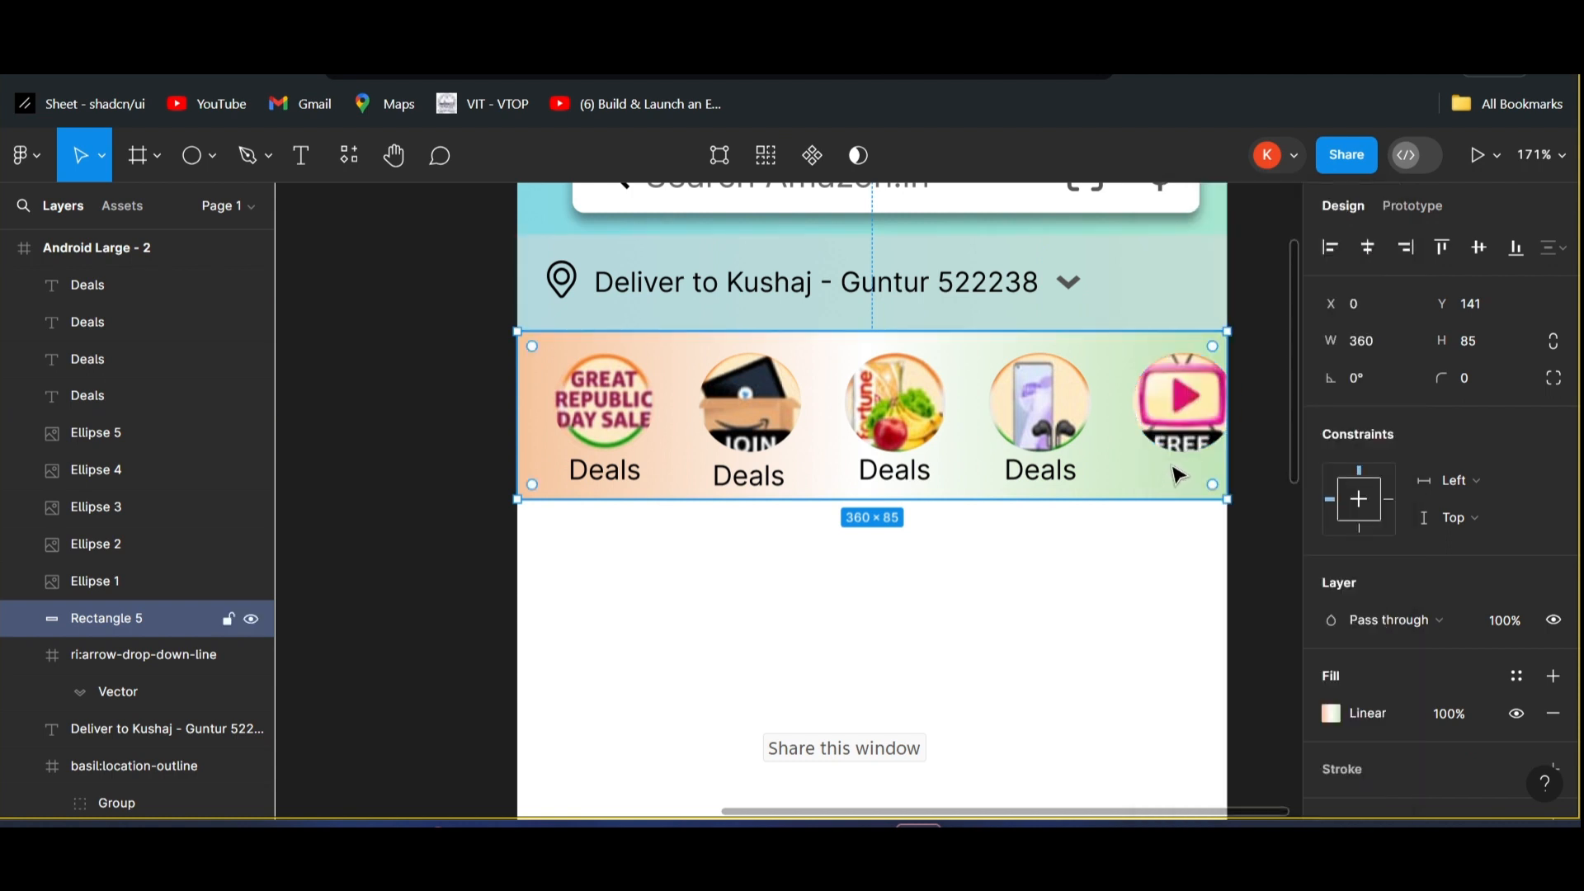
key(ctrl+v)
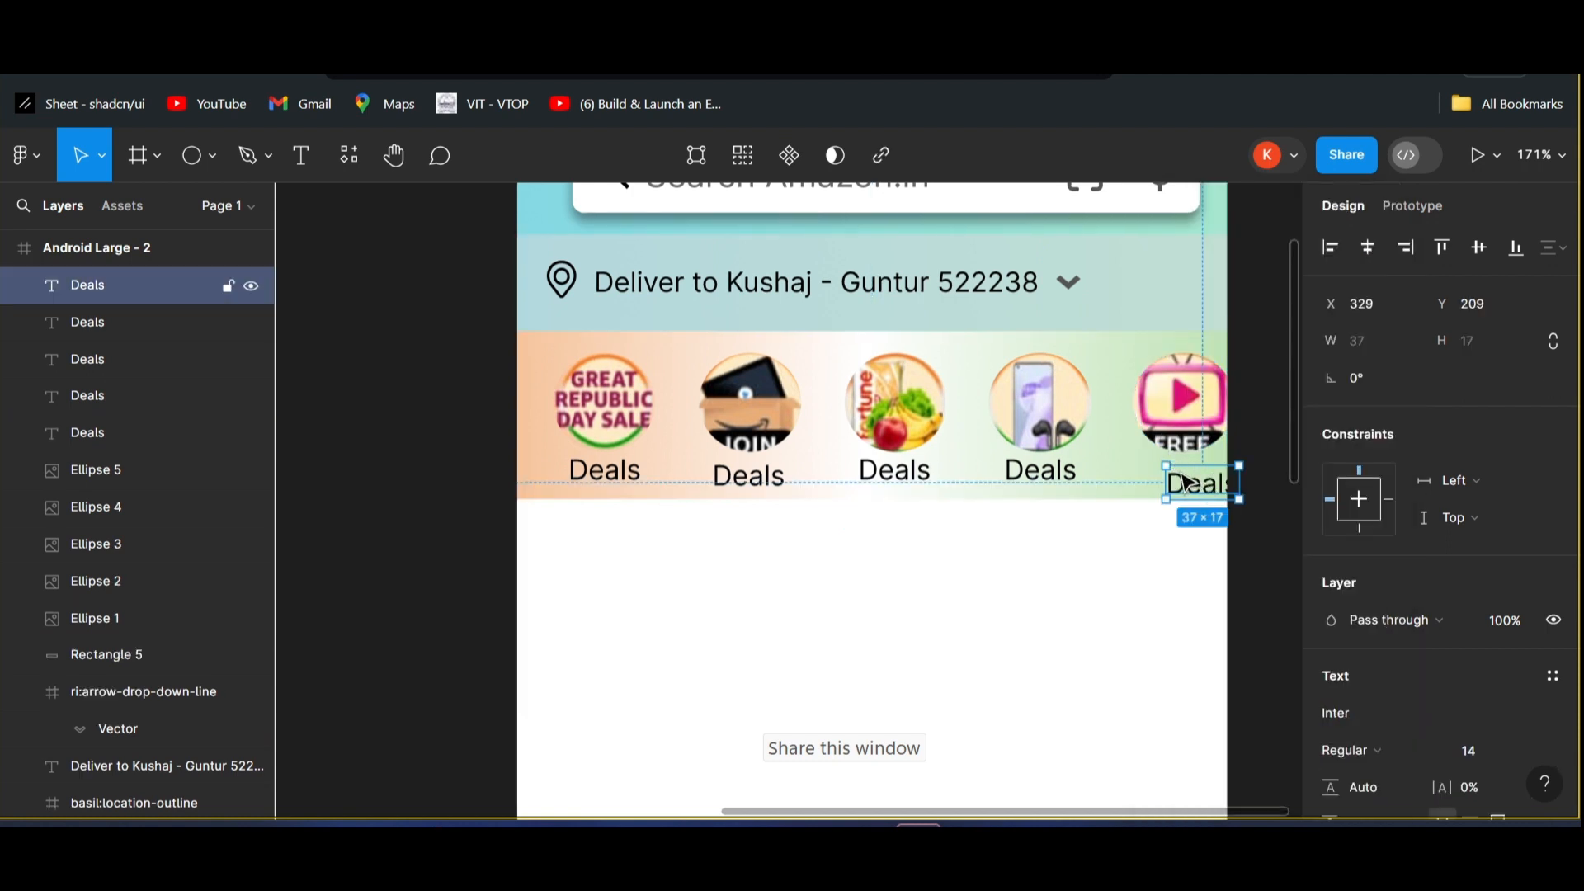
drag(1185, 483, 1187, 477)
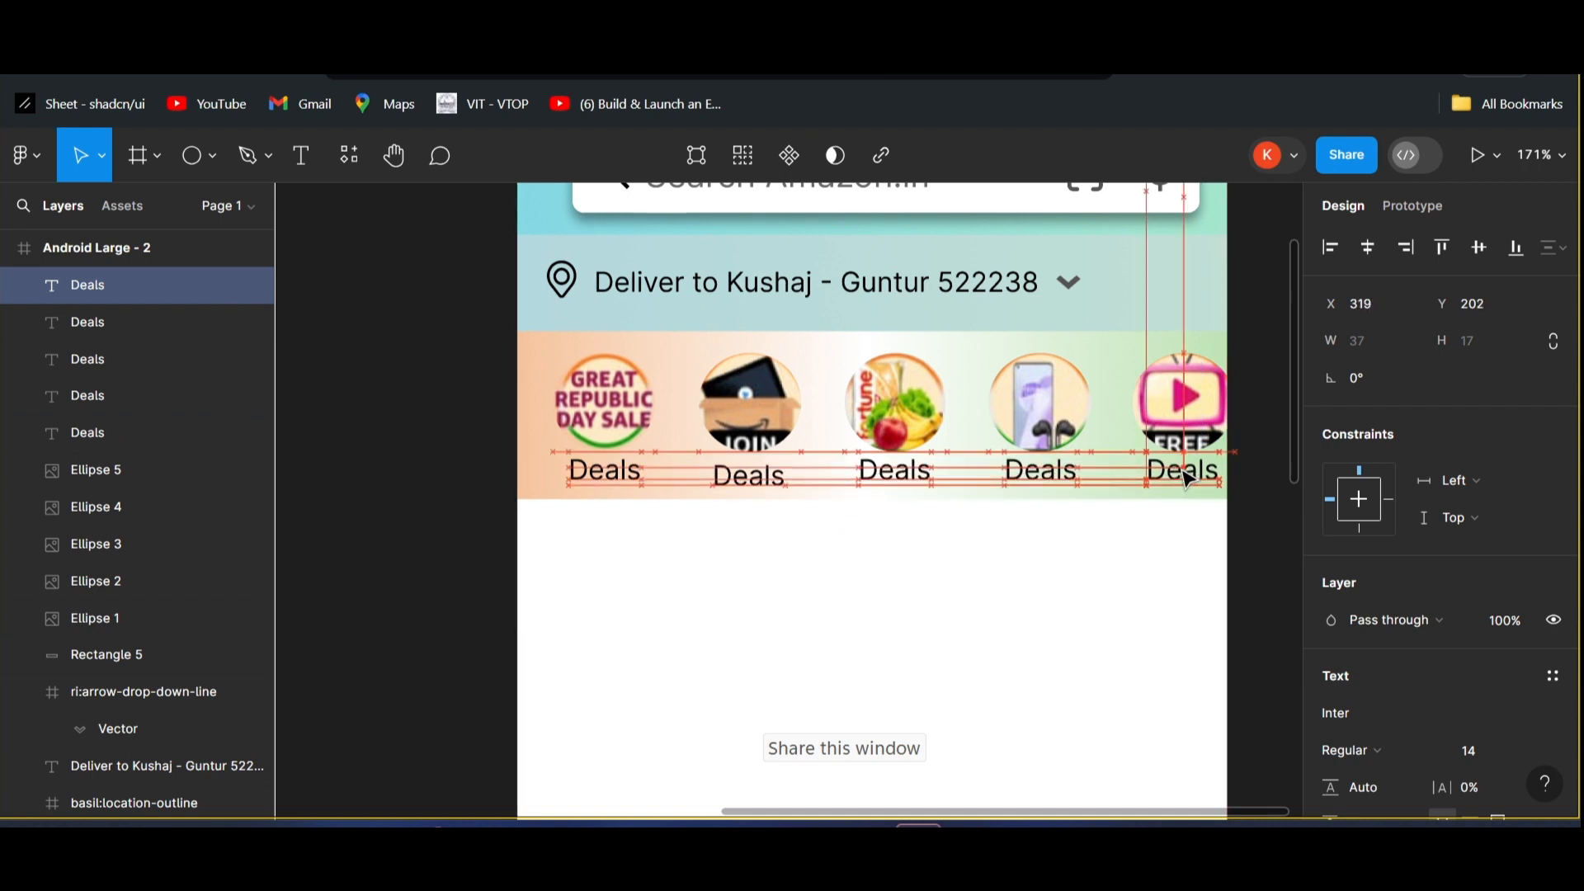
- Move the second circle's "Deals" label up to X 99, Y 202 to line up with the row, and deselect it
click(756, 479)
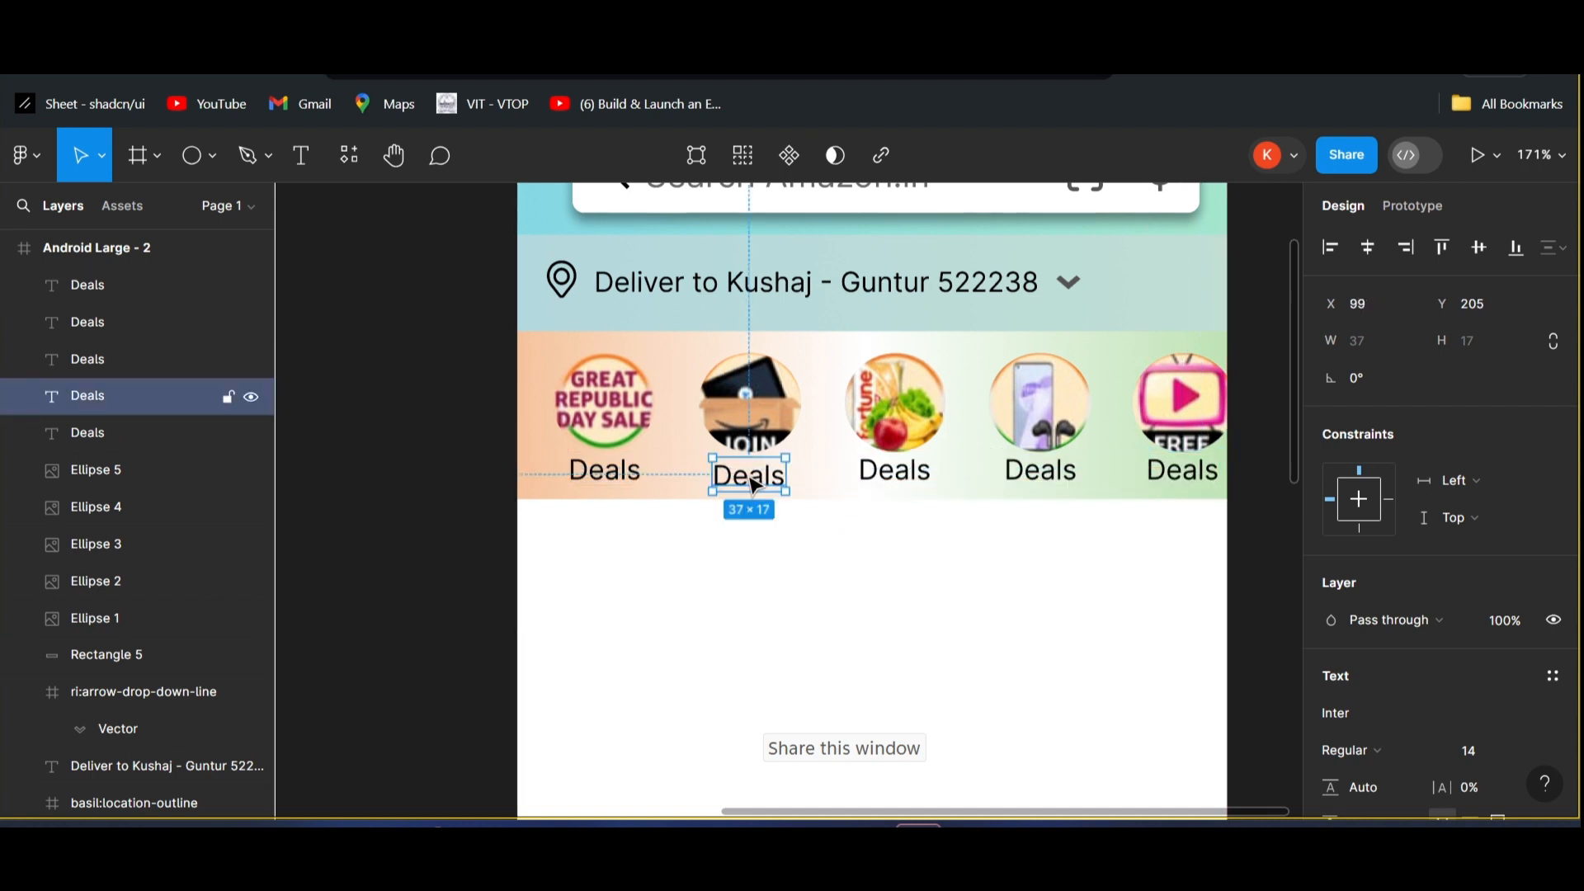
drag(753, 472, 748, 470)
click(1224, 525)
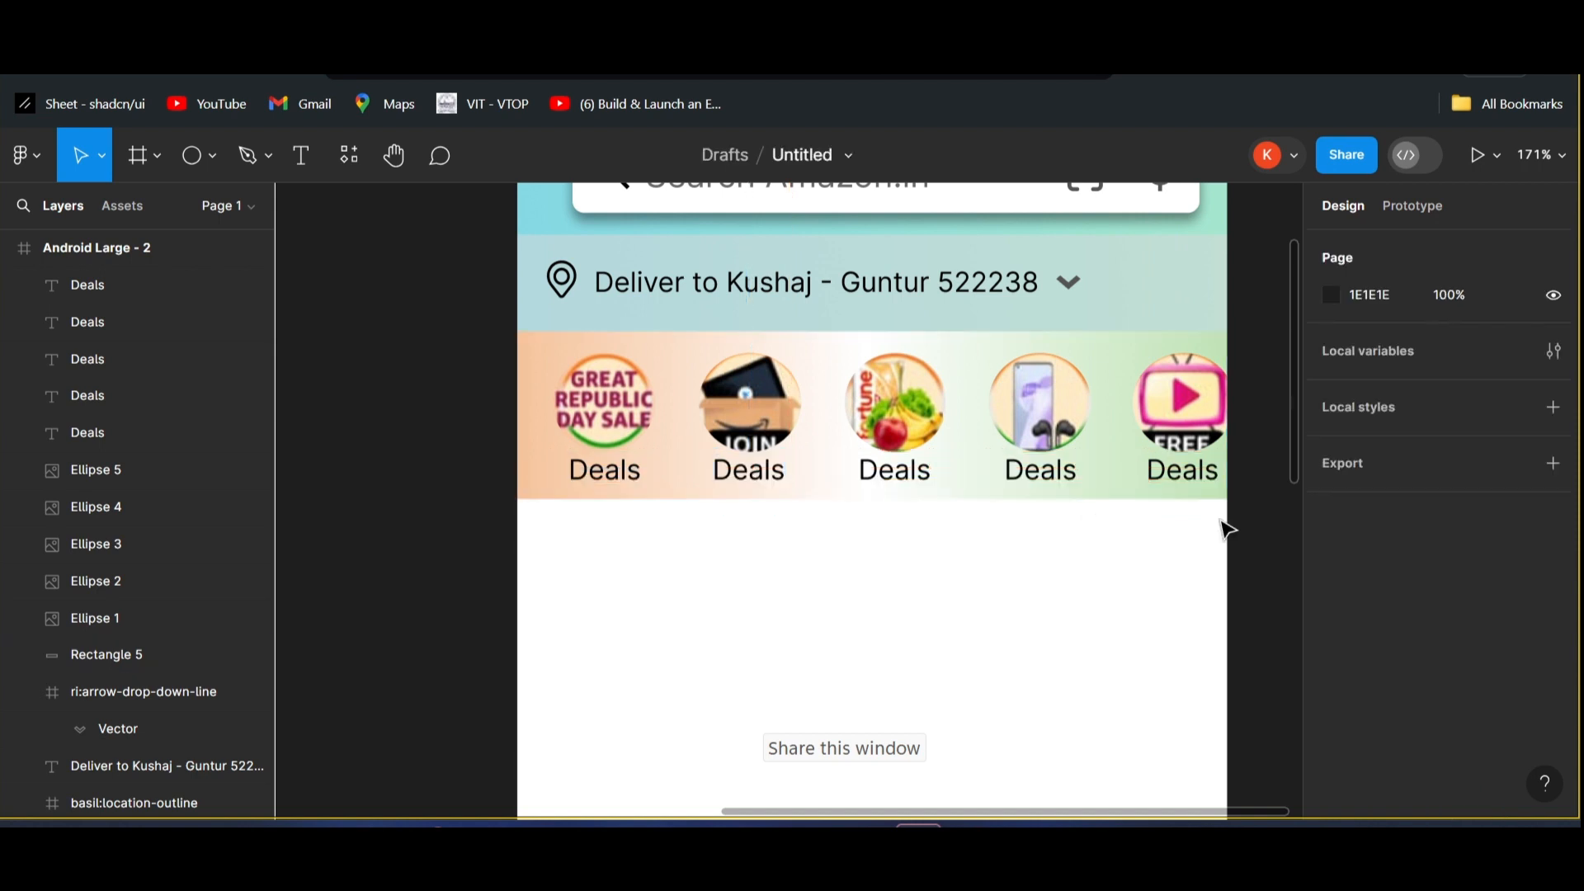
- Change the label beneath the second circle to "Prime" to match the reference screen
scroll(1223, 525, down, 3)
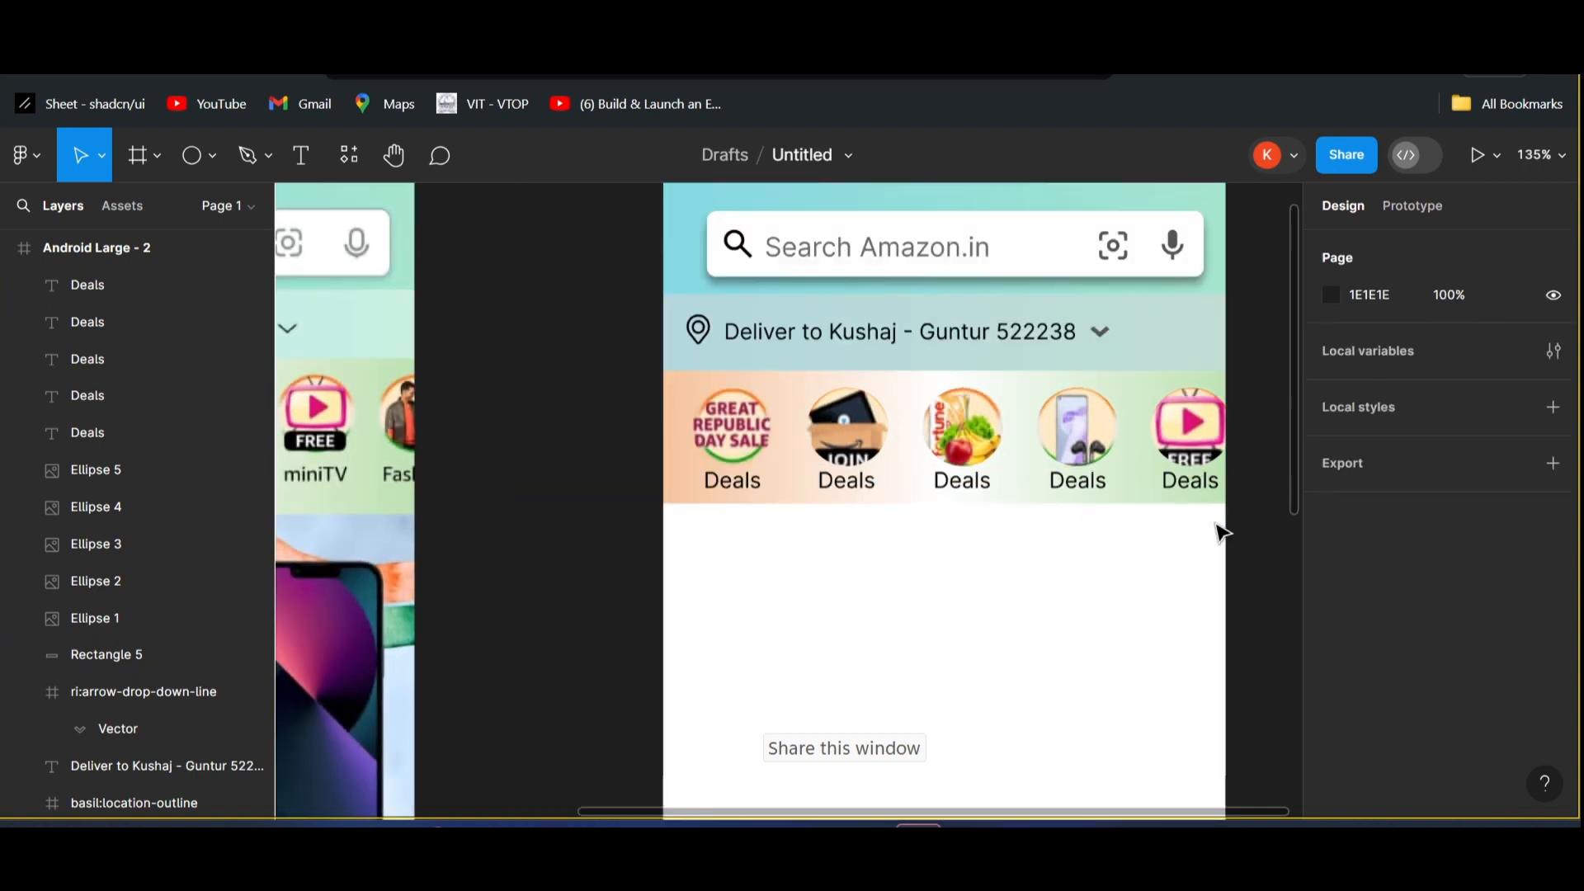
scroll(1221, 532, left, 3)
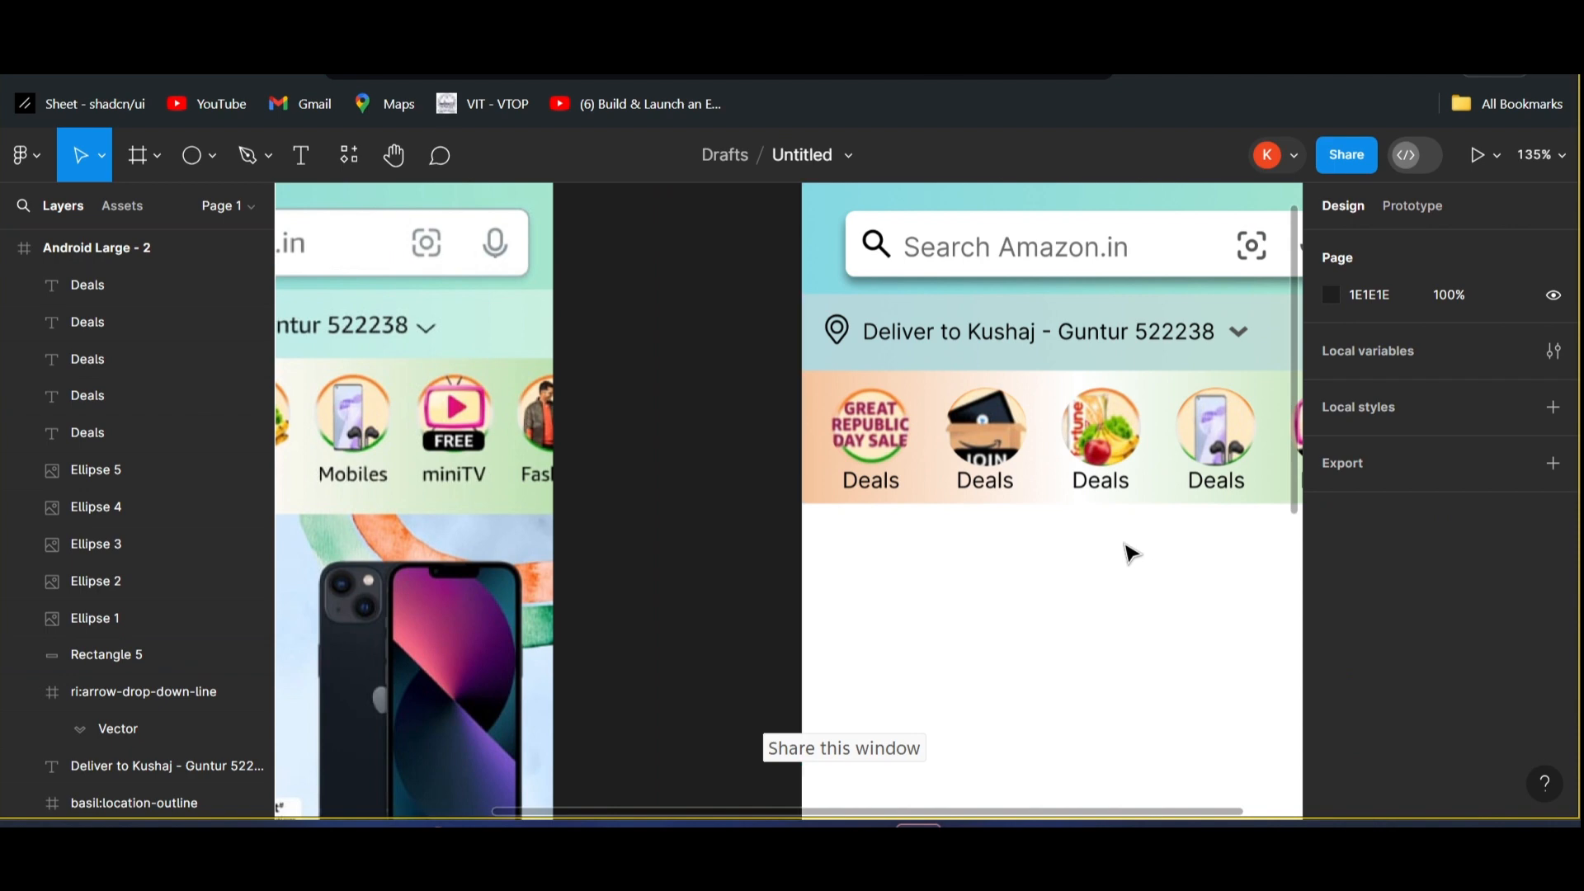
scroll(1127, 563, down, 3)
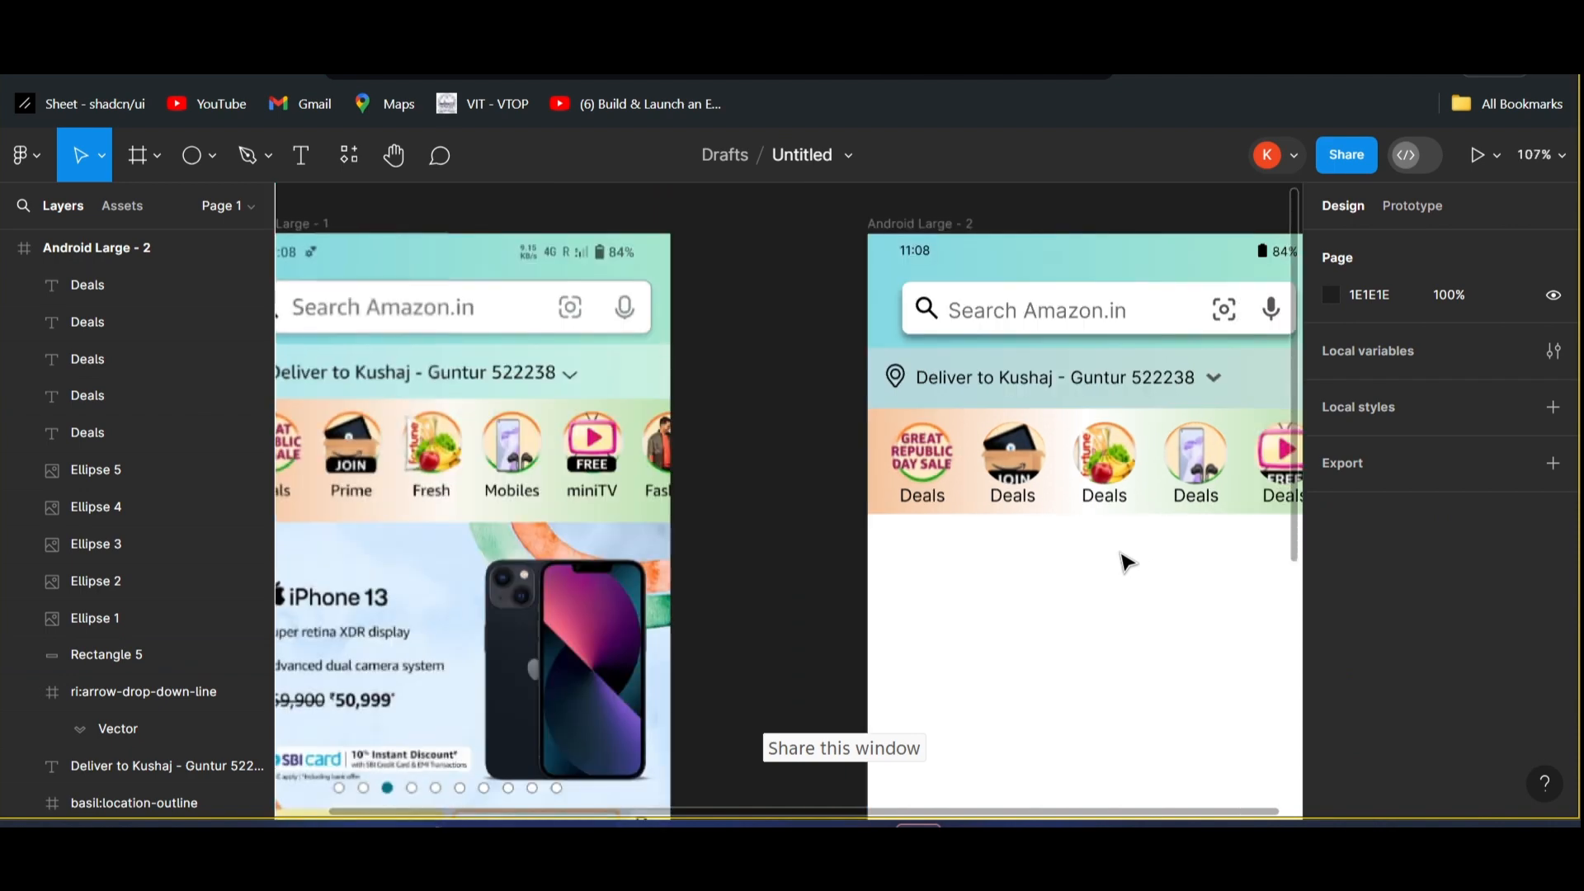
click(1015, 498)
double_click(1014, 495)
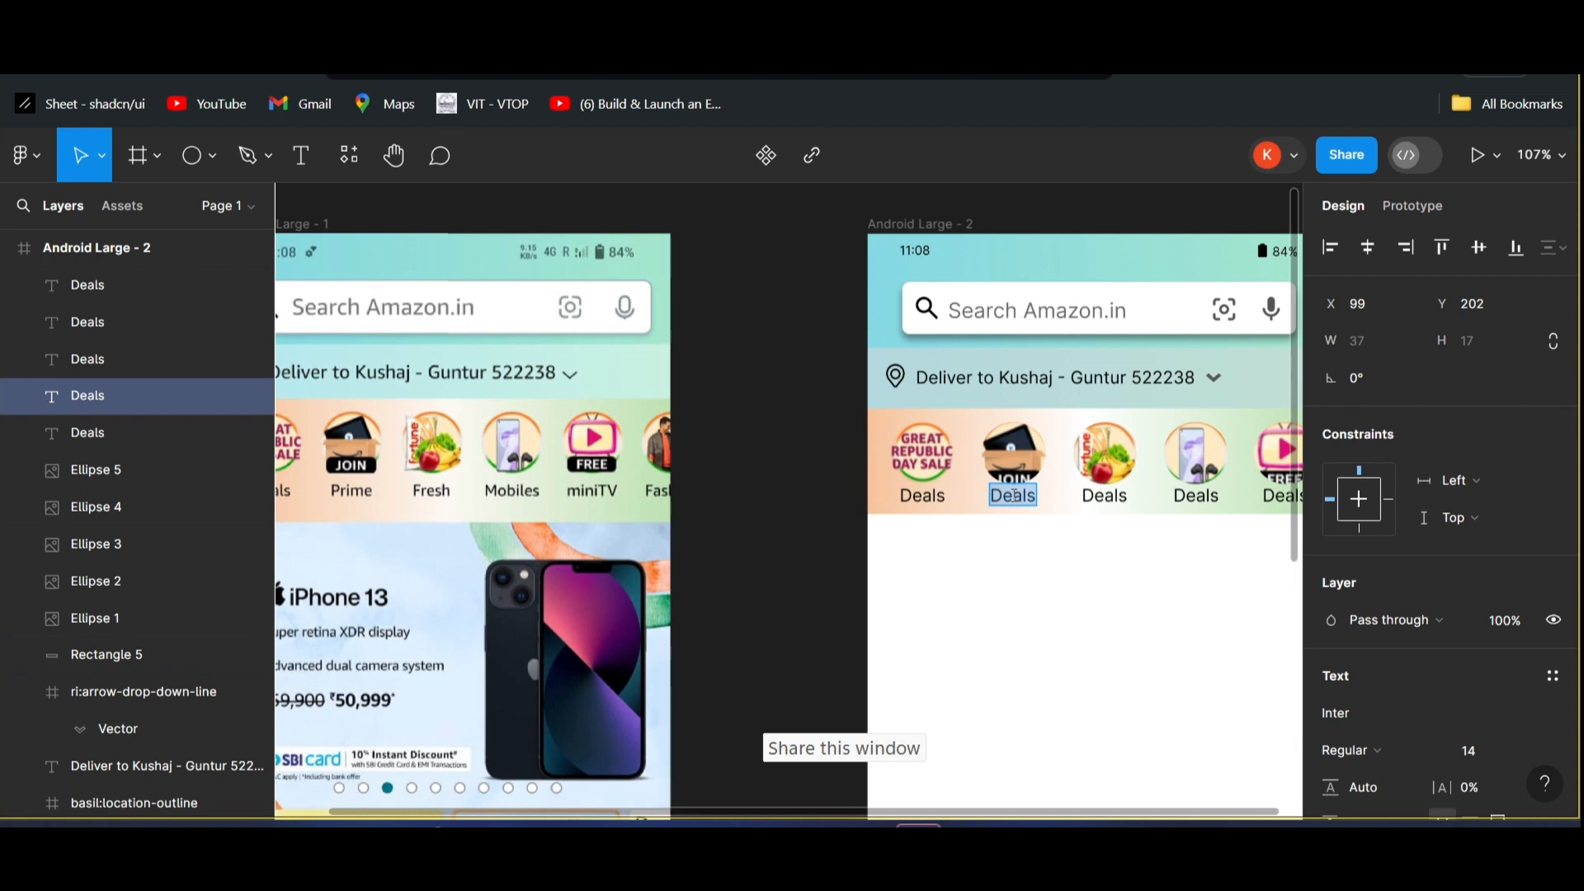
key(BackSpace)
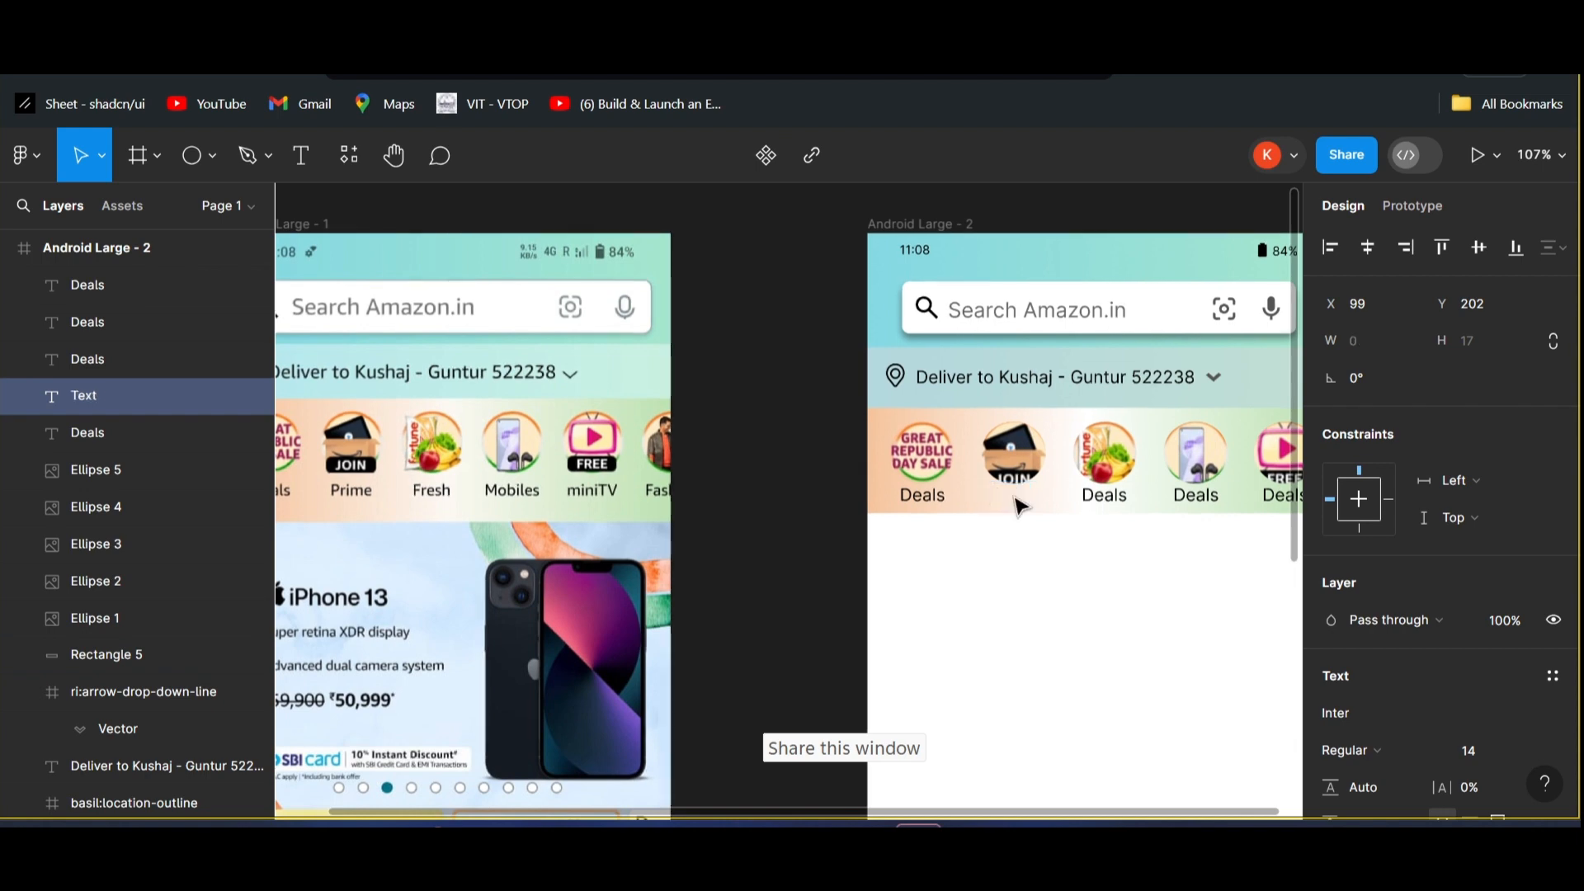
text(Prime)
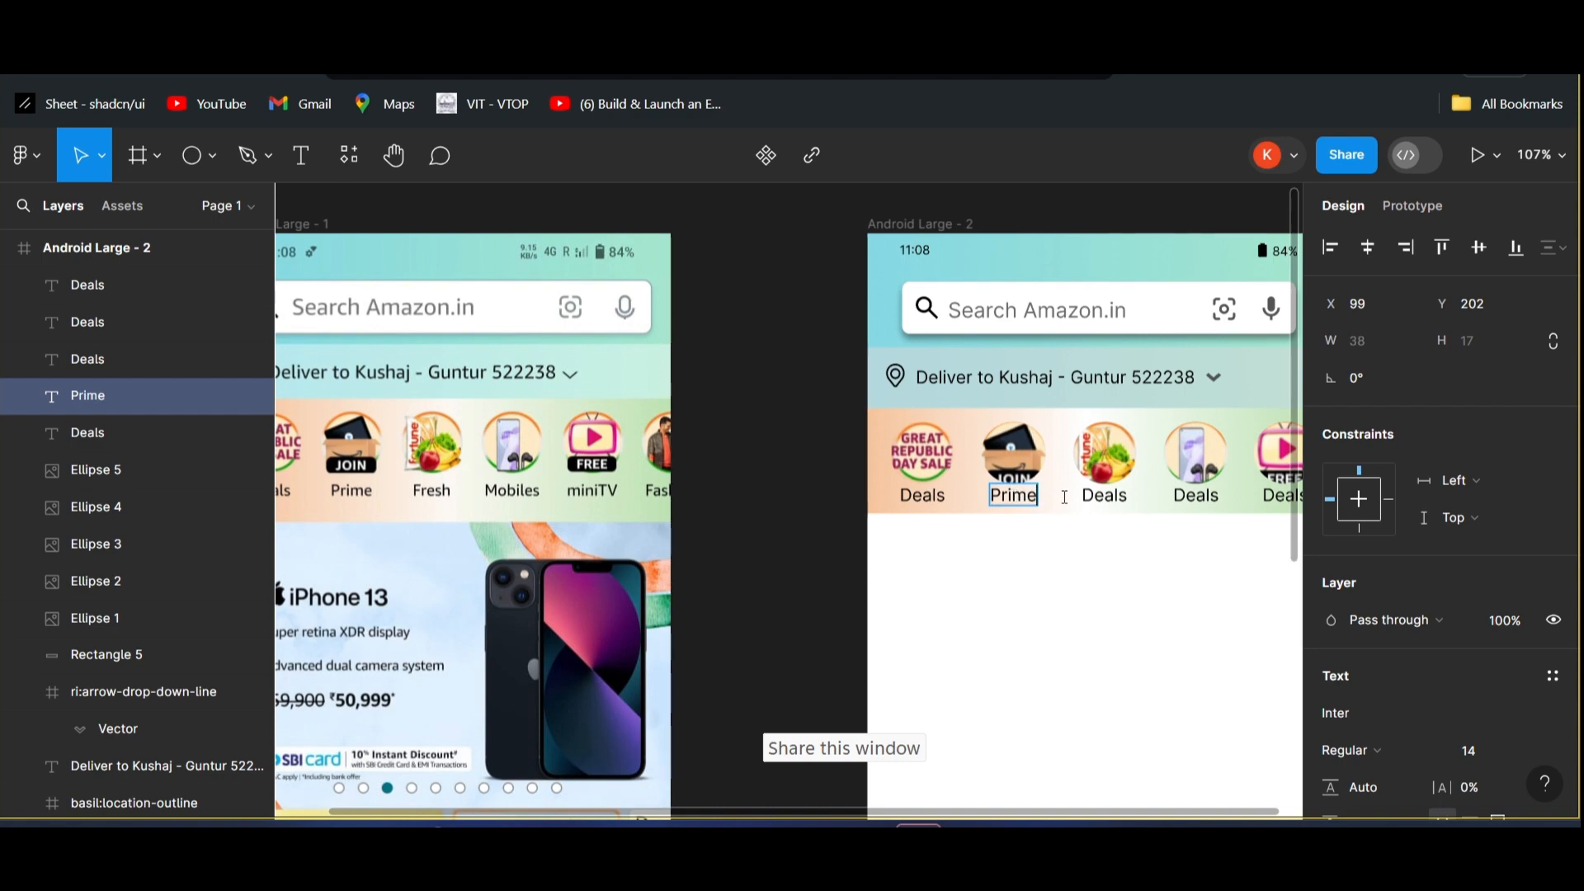
- Change the label beneath the third circle to "Fresh"
double_click(1104, 499)
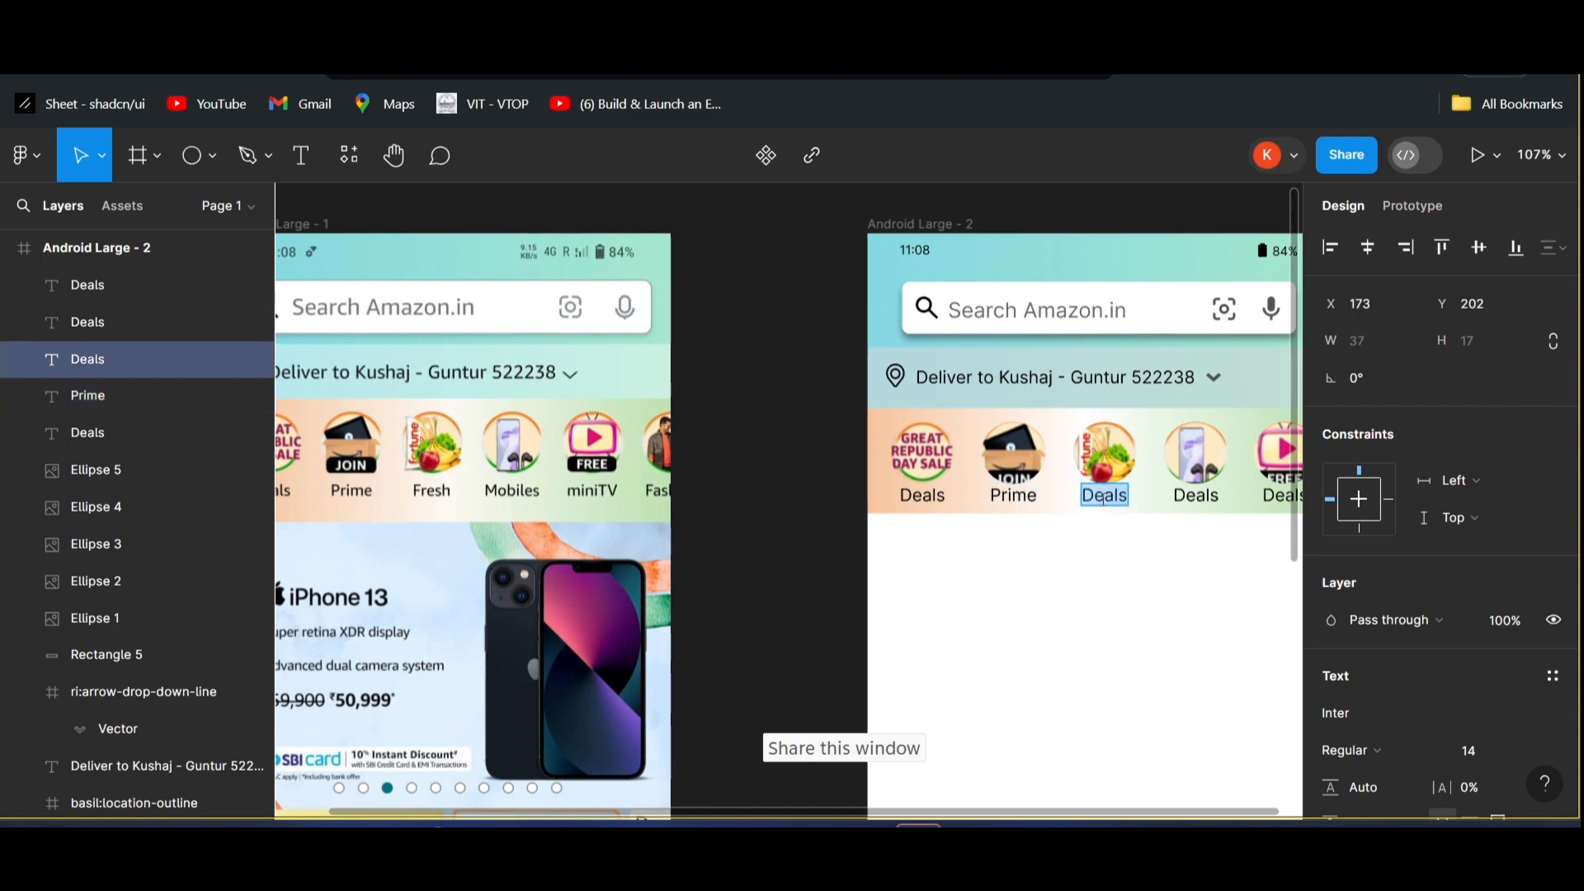
key(BackSpace)
text(Fresh)
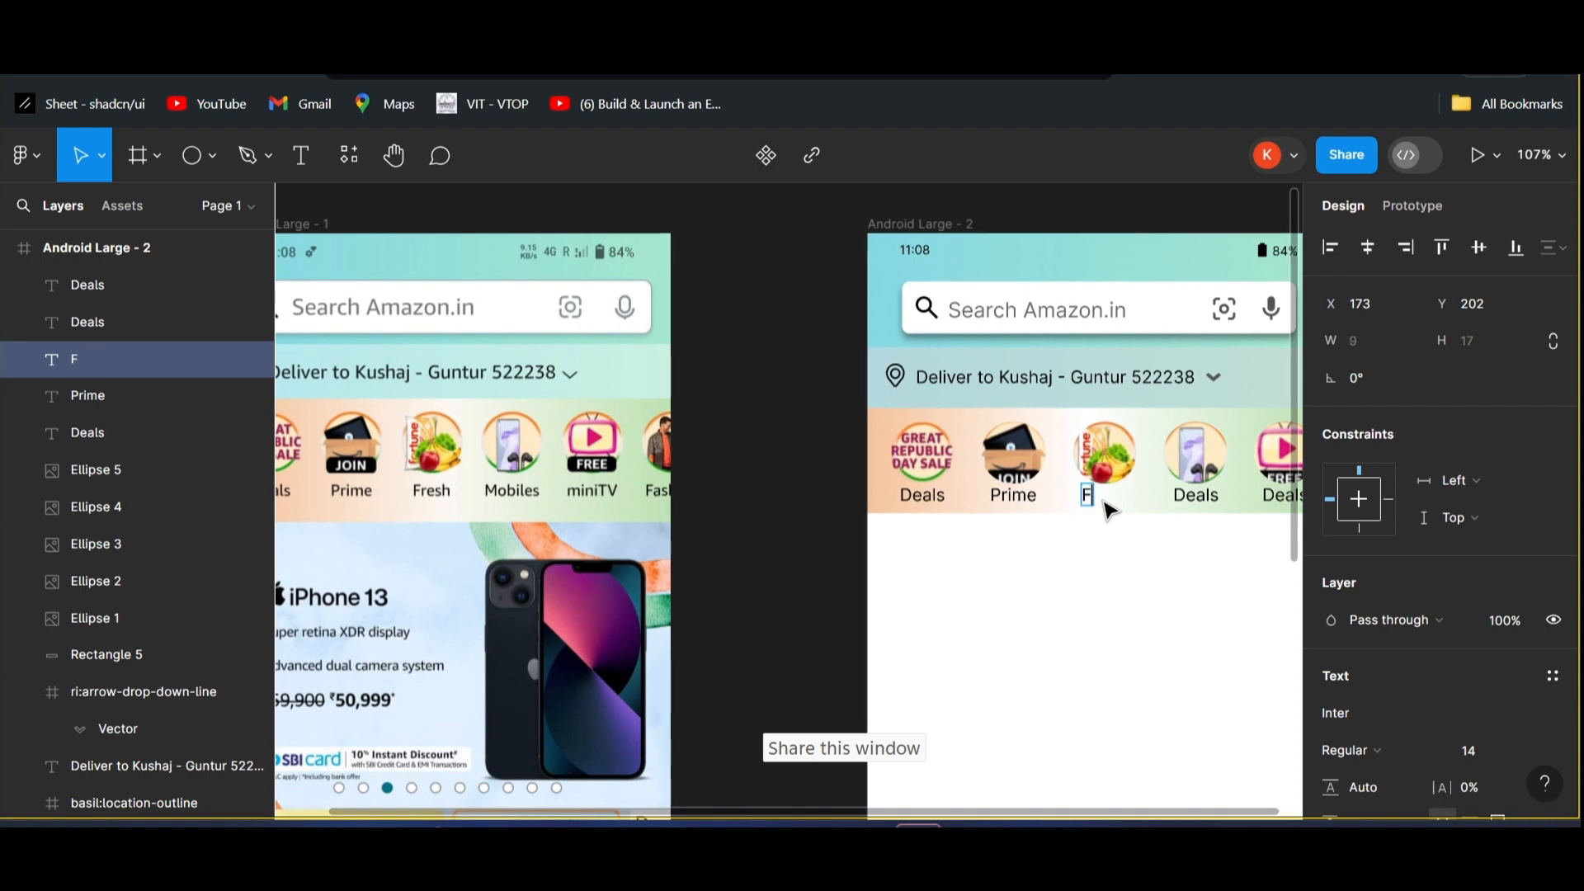
- Change the label beneath the fourth circle to "Mobiles" and re-centre it there at X 239, Y 202
double_click(1196, 497)
key(BackSpace)
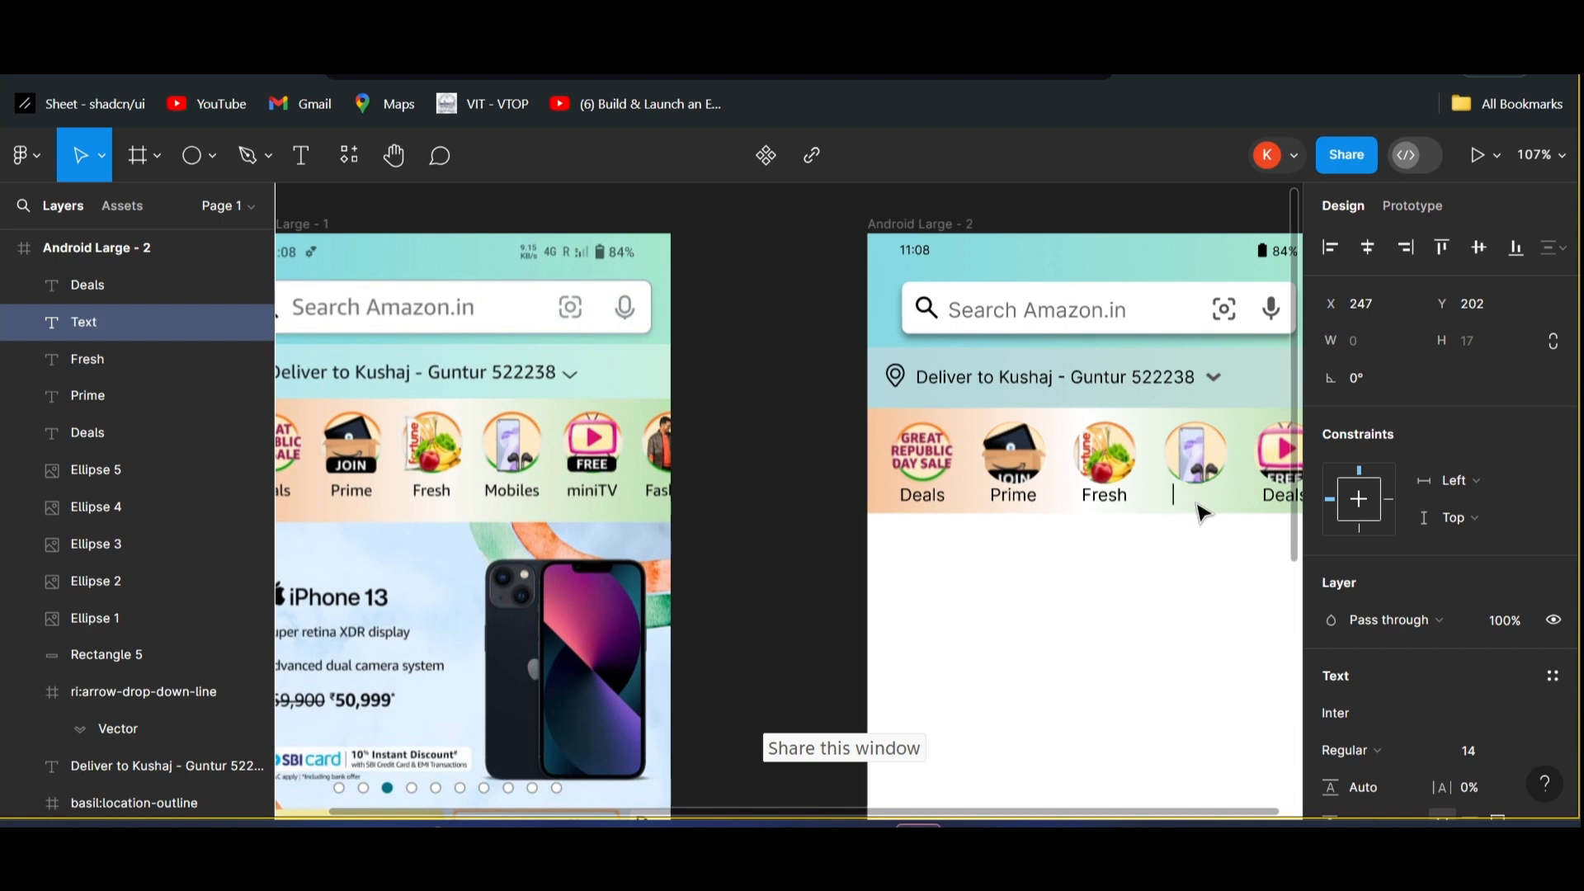
text(Mobiles)
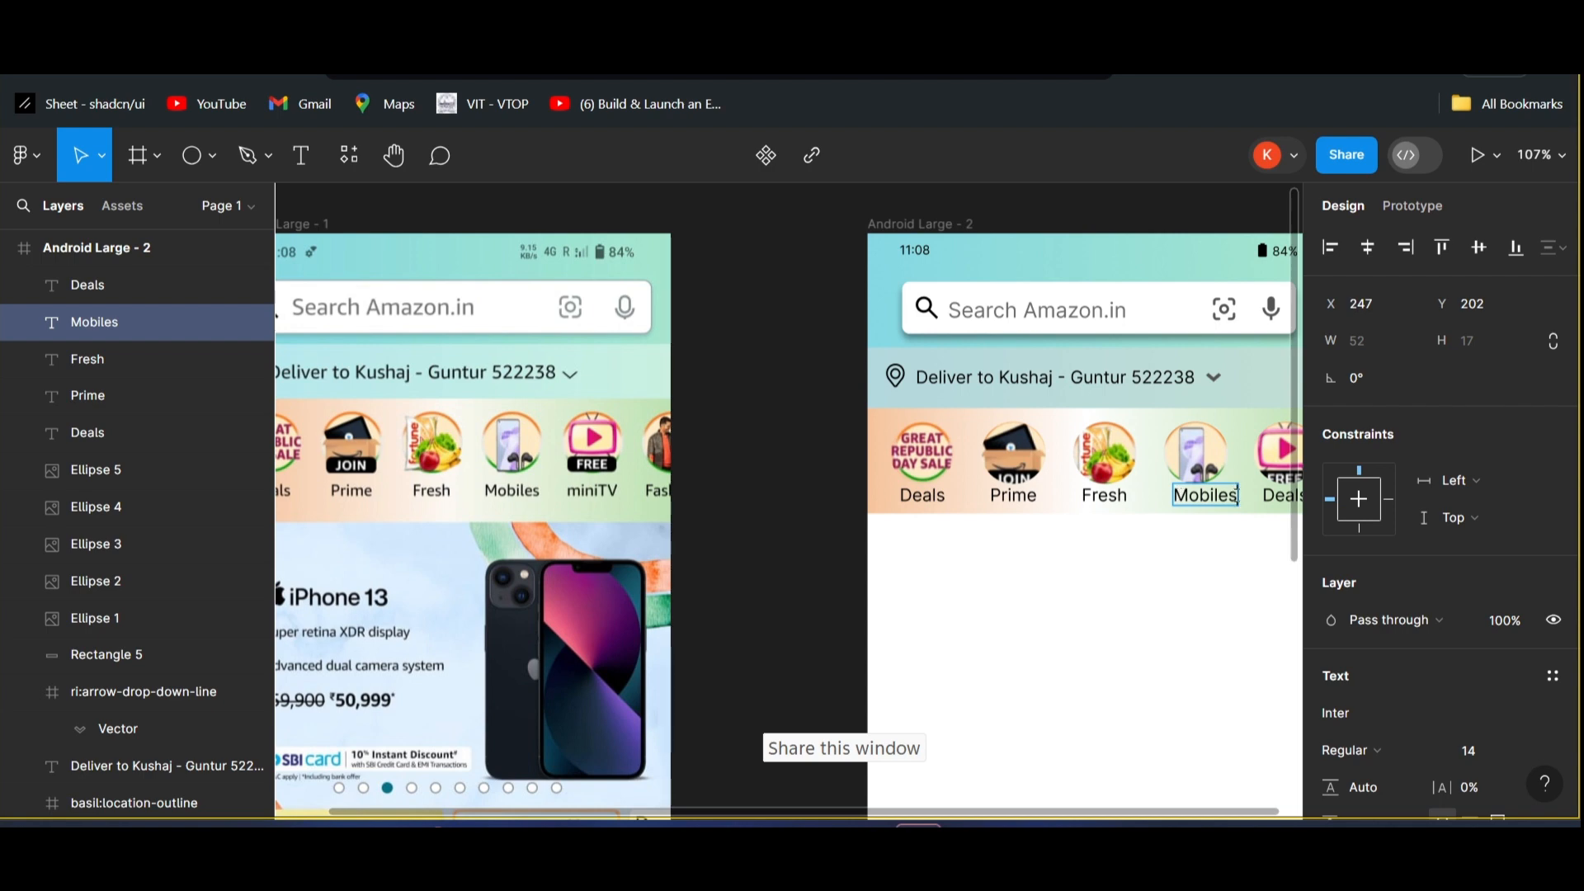
key(Escape)
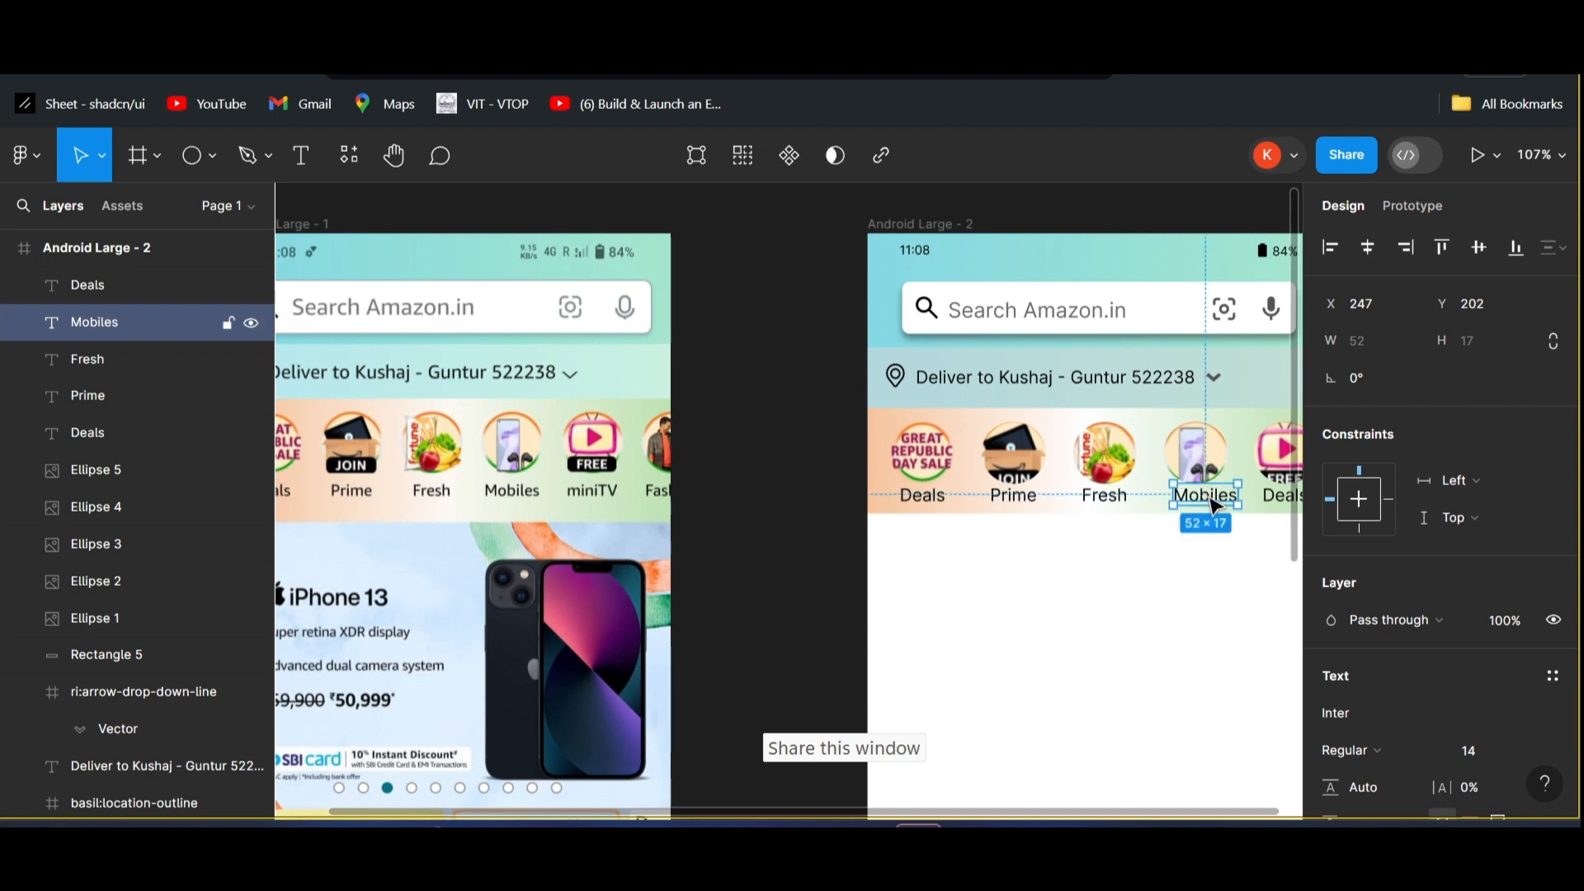
drag(1207, 506, 1205, 507)
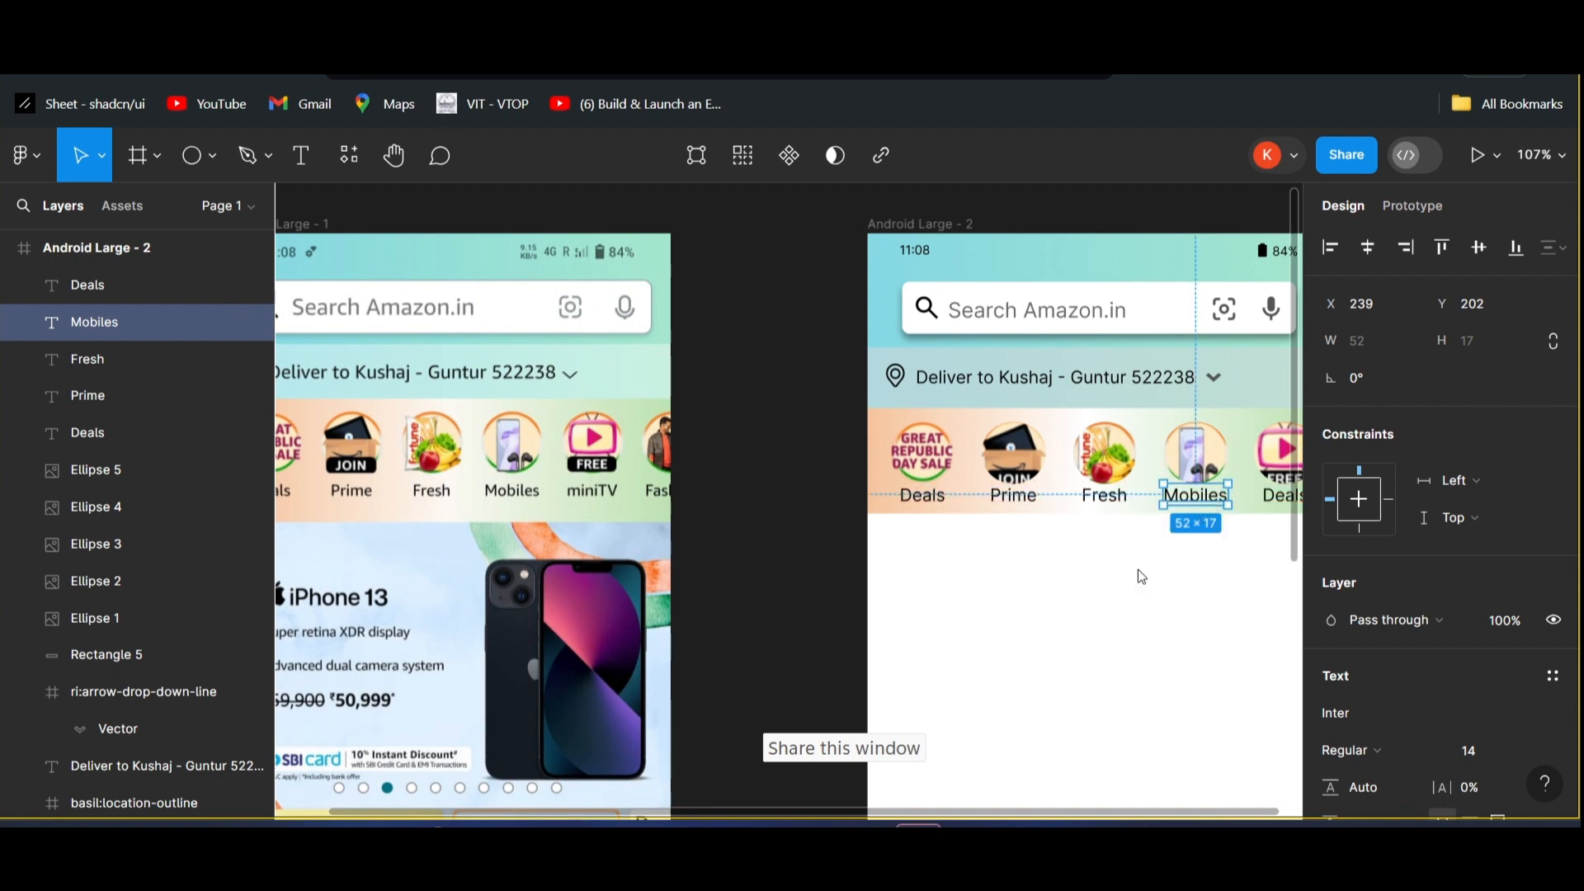
click(1142, 577)
- Change the label beneath the fifth circle to "miniTV", re-centre it under the picture and deselect it
scroll(1142, 576, right, 3)
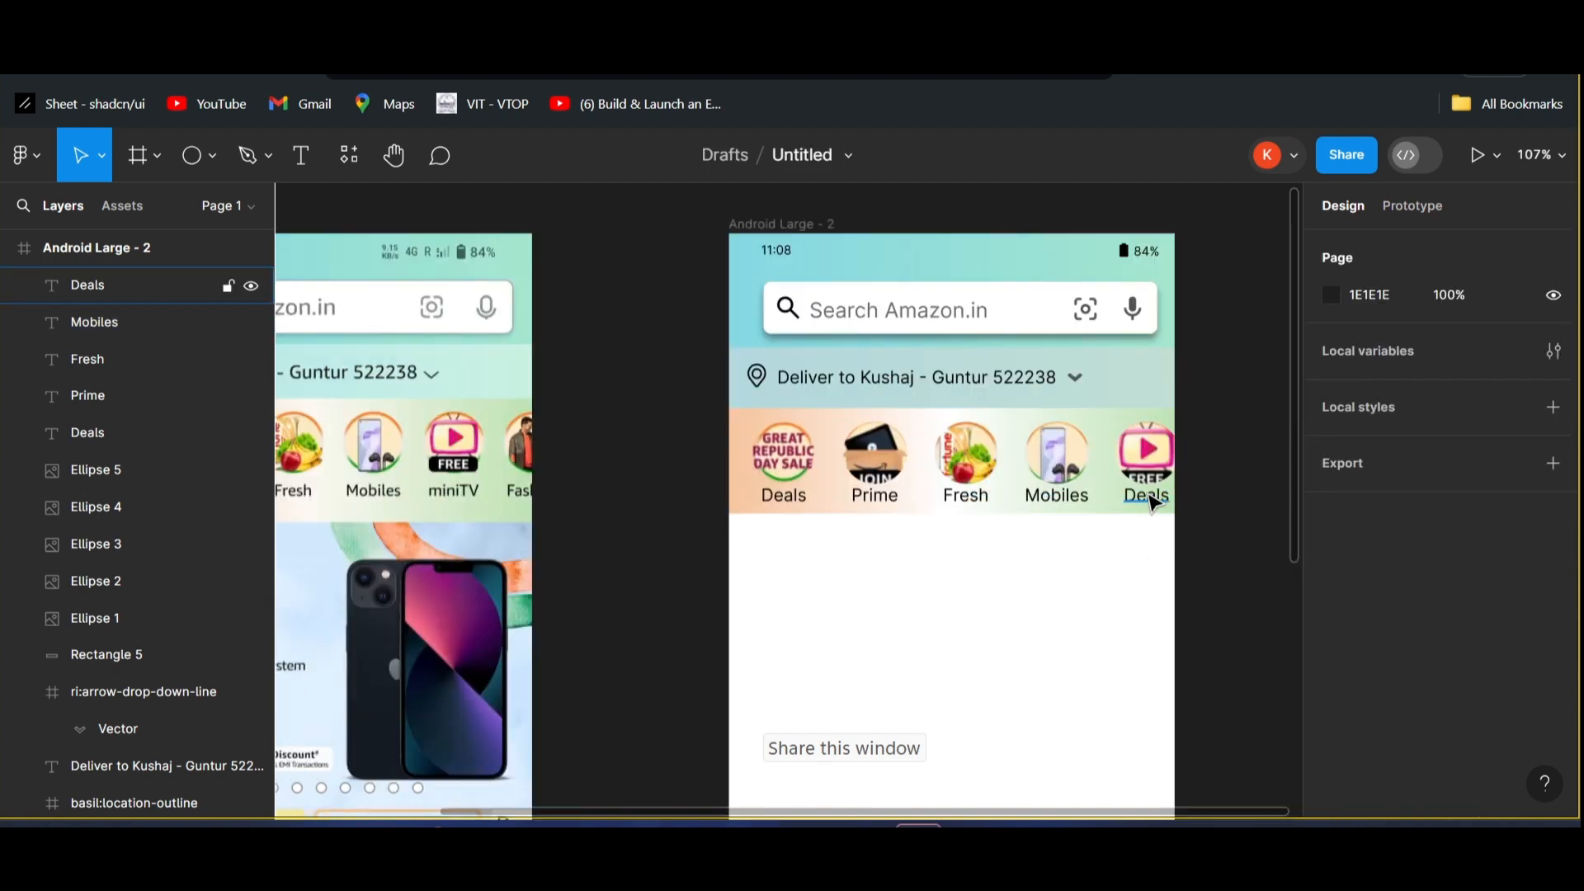
click(1151, 498)
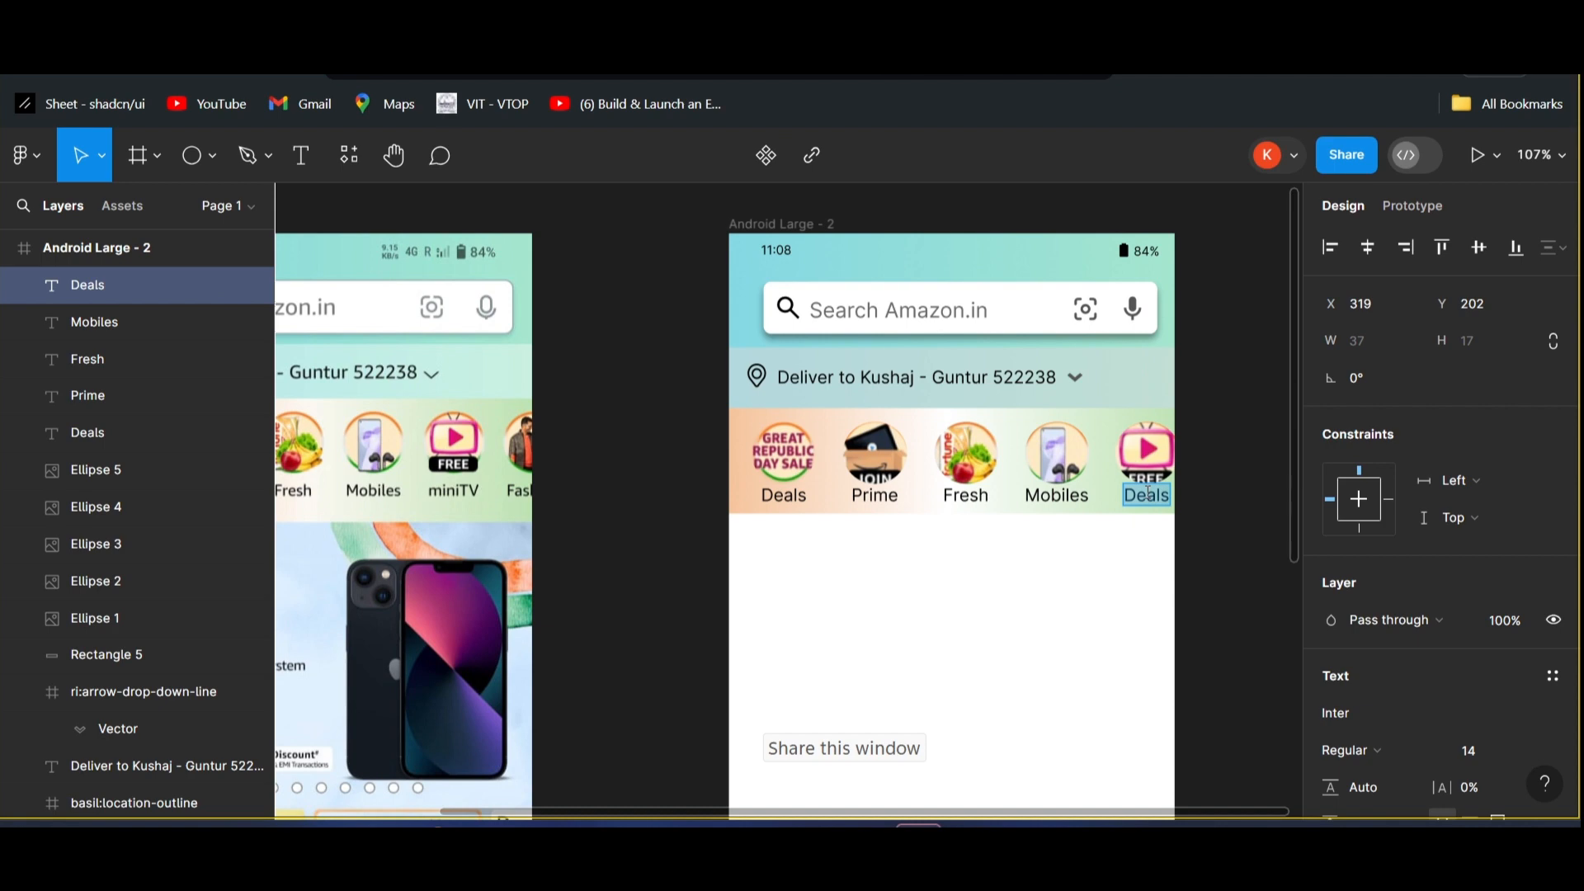
key(BackSpace)
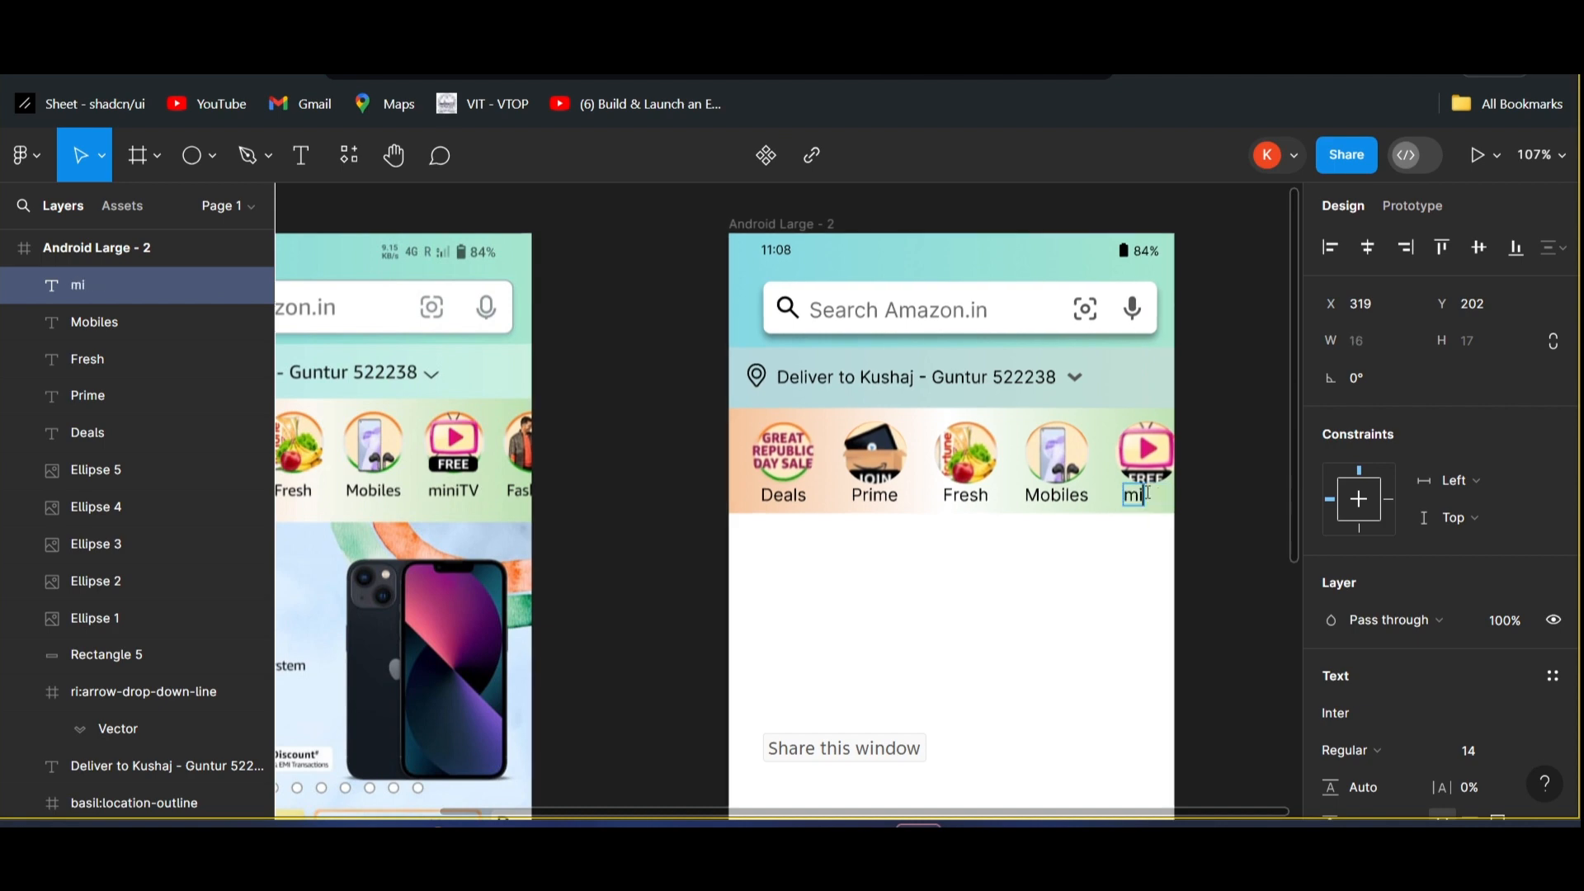
text(miniTV)
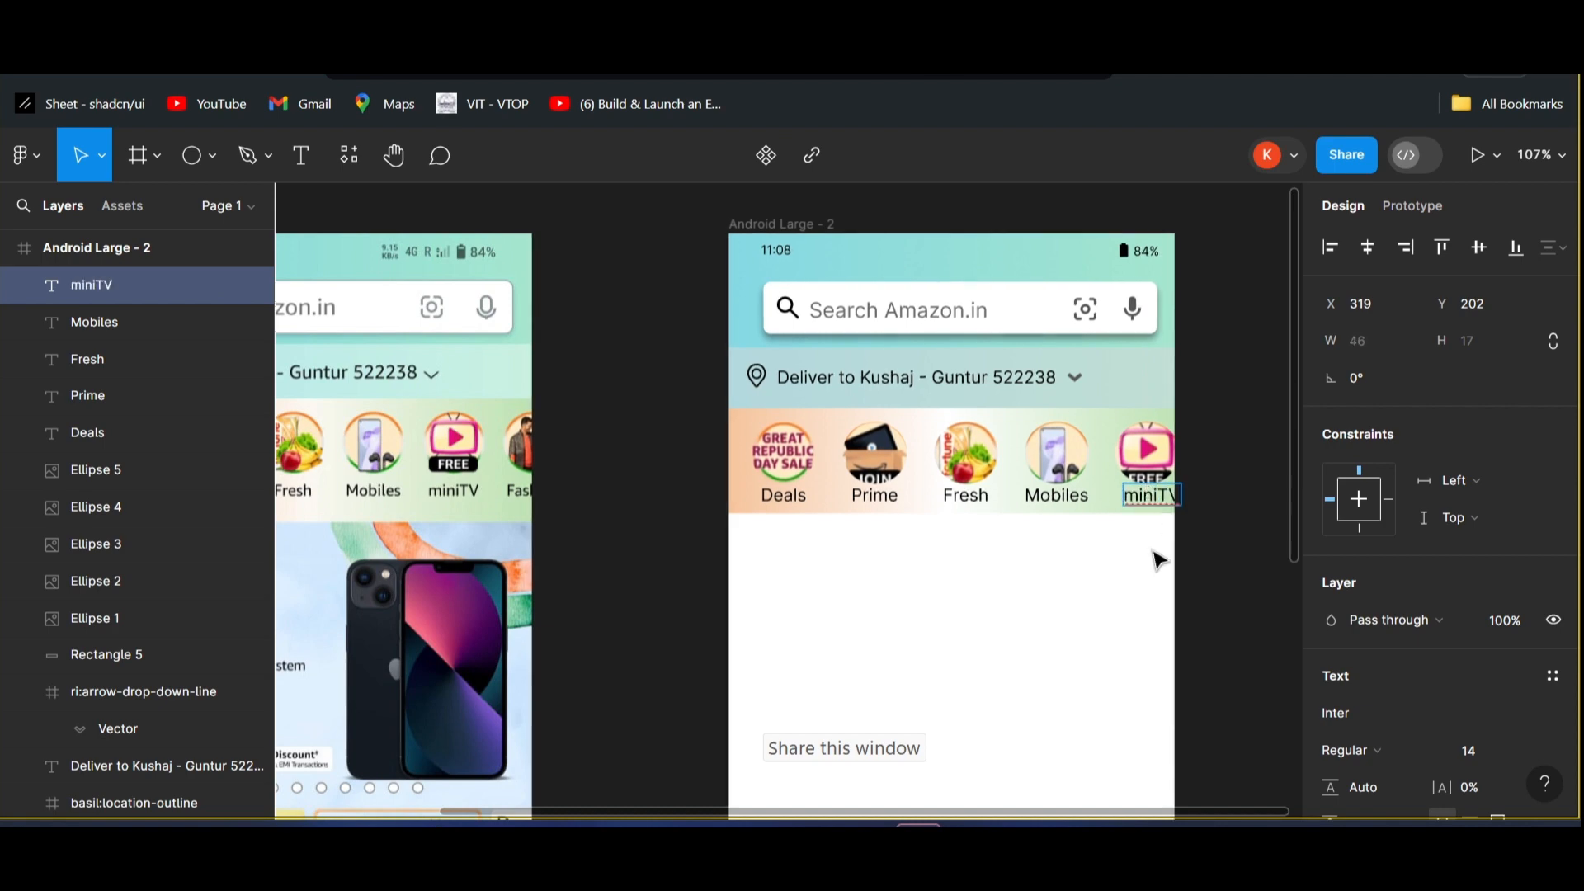
key(Escape)
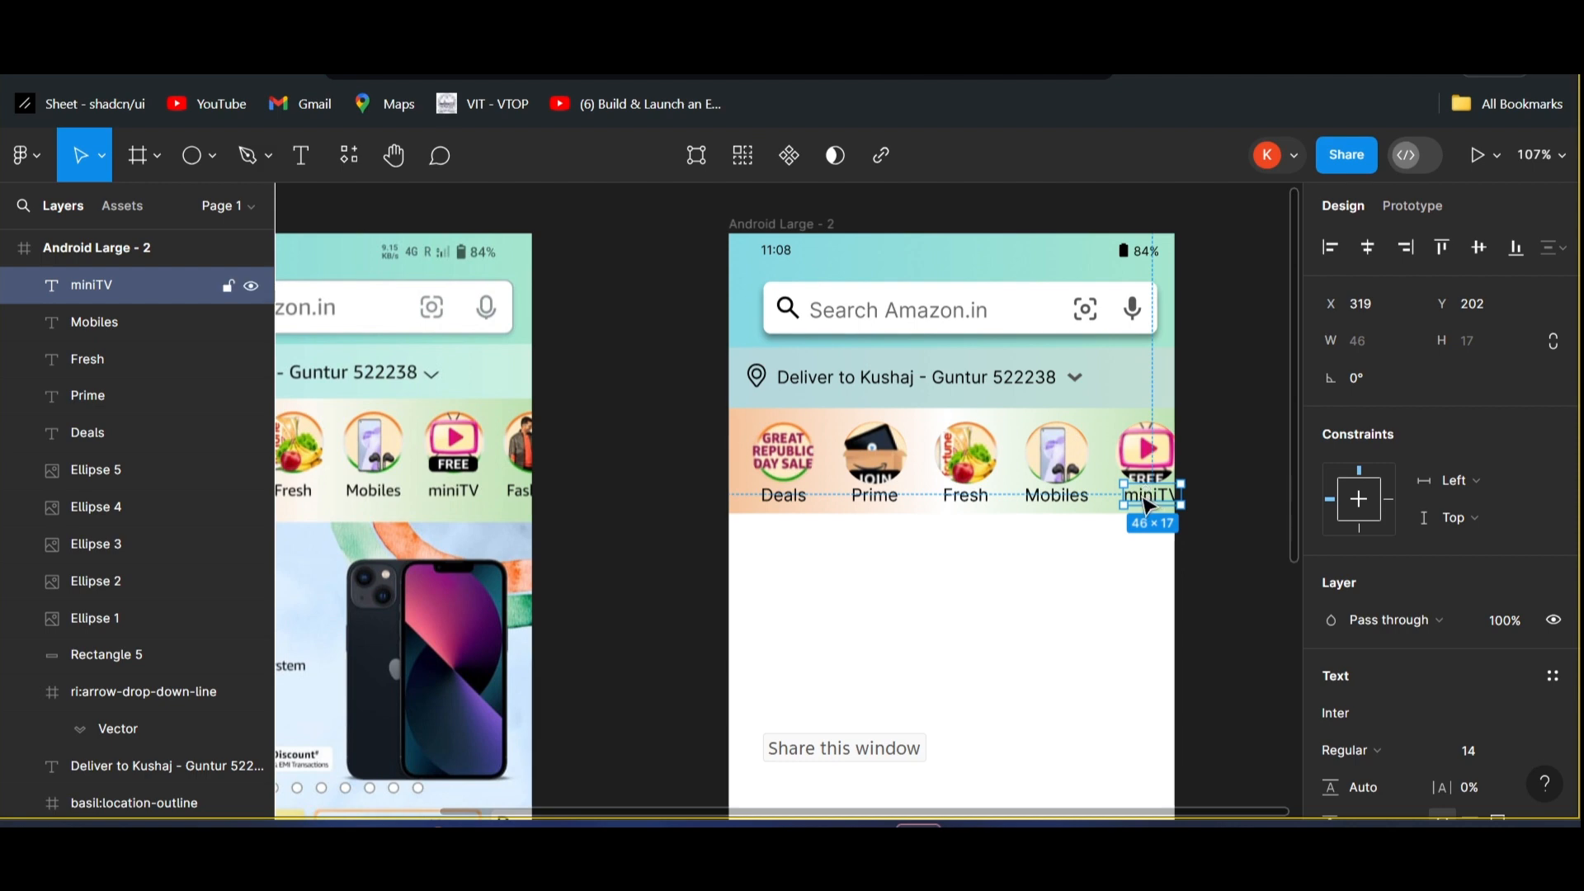
drag(1147, 505, 1152, 506)
click(1246, 535)
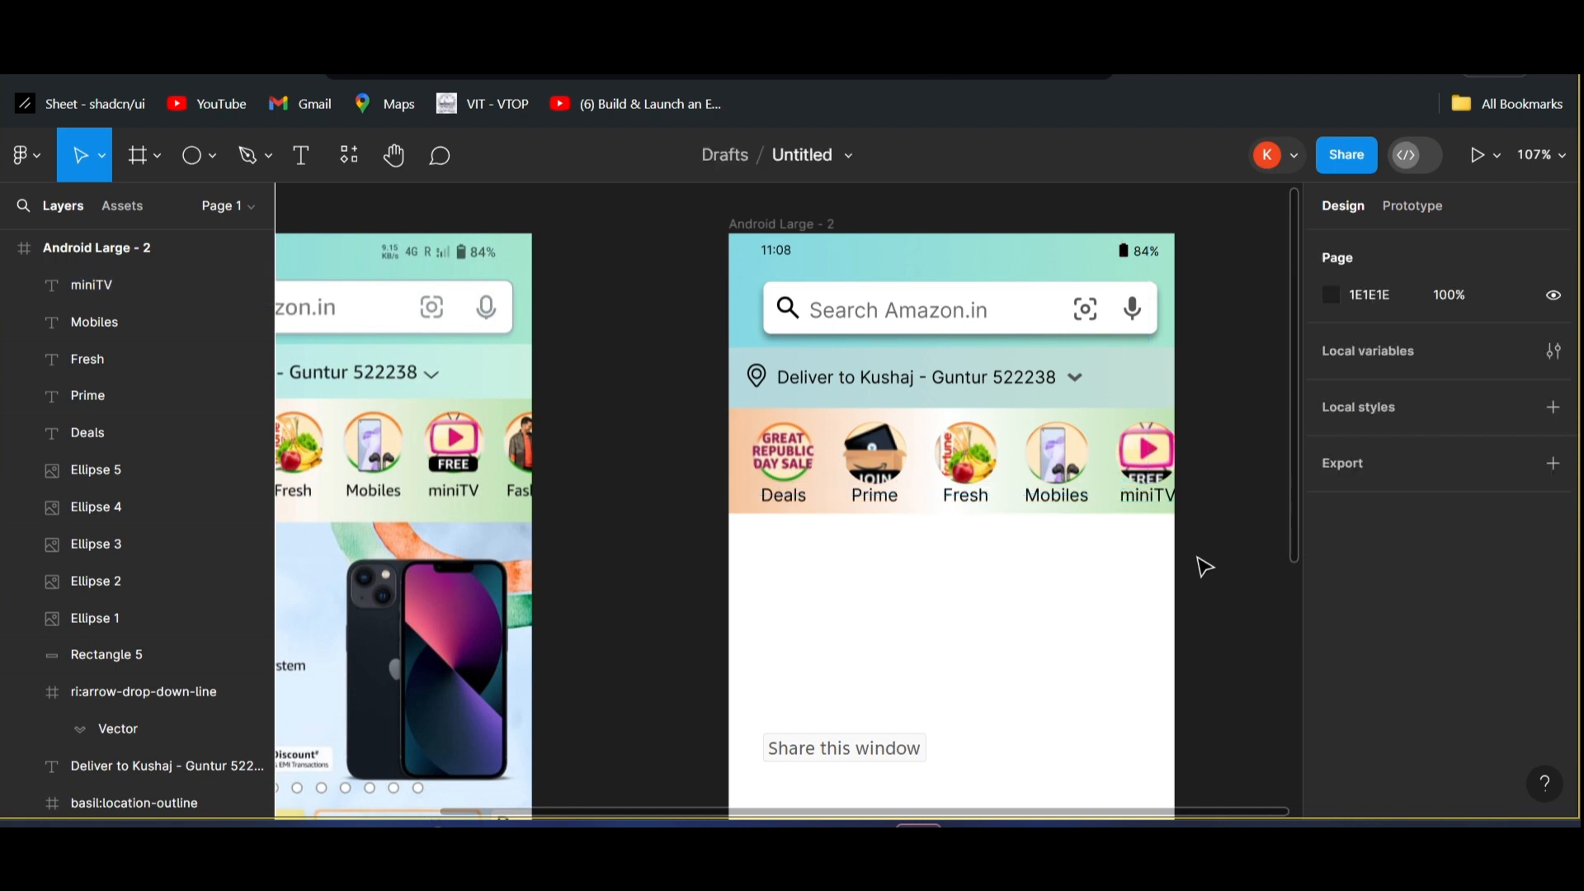
- Draw a full-width 360 × 237 rectangle for the banner just below the category strip at X 0, Y 224
scroll(1067, 619, left, 3)
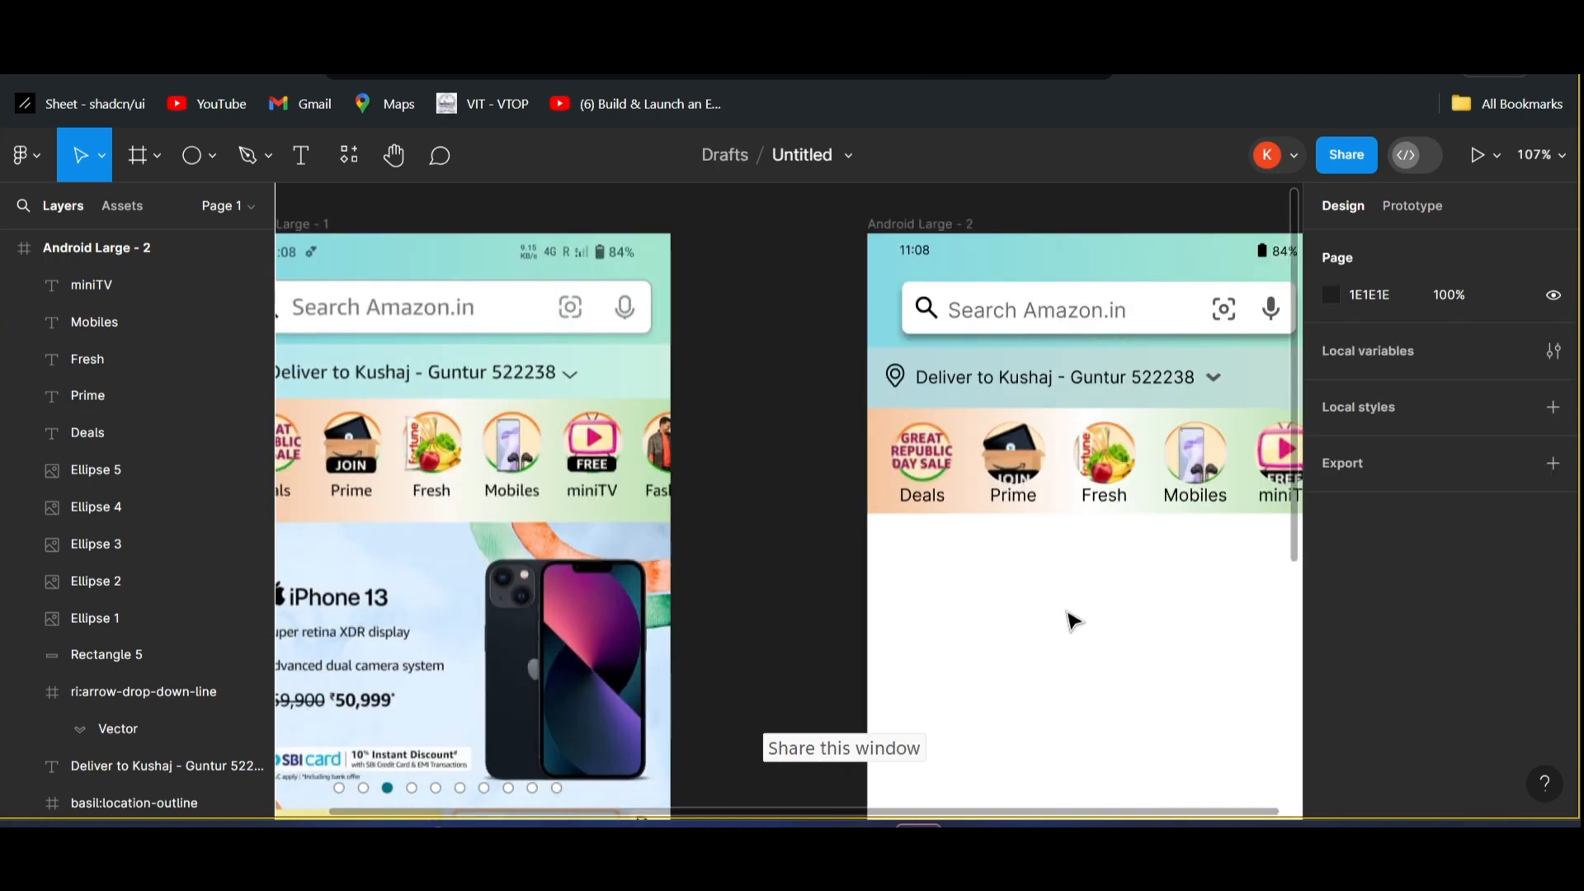
scroll(1071, 621, down, 3)
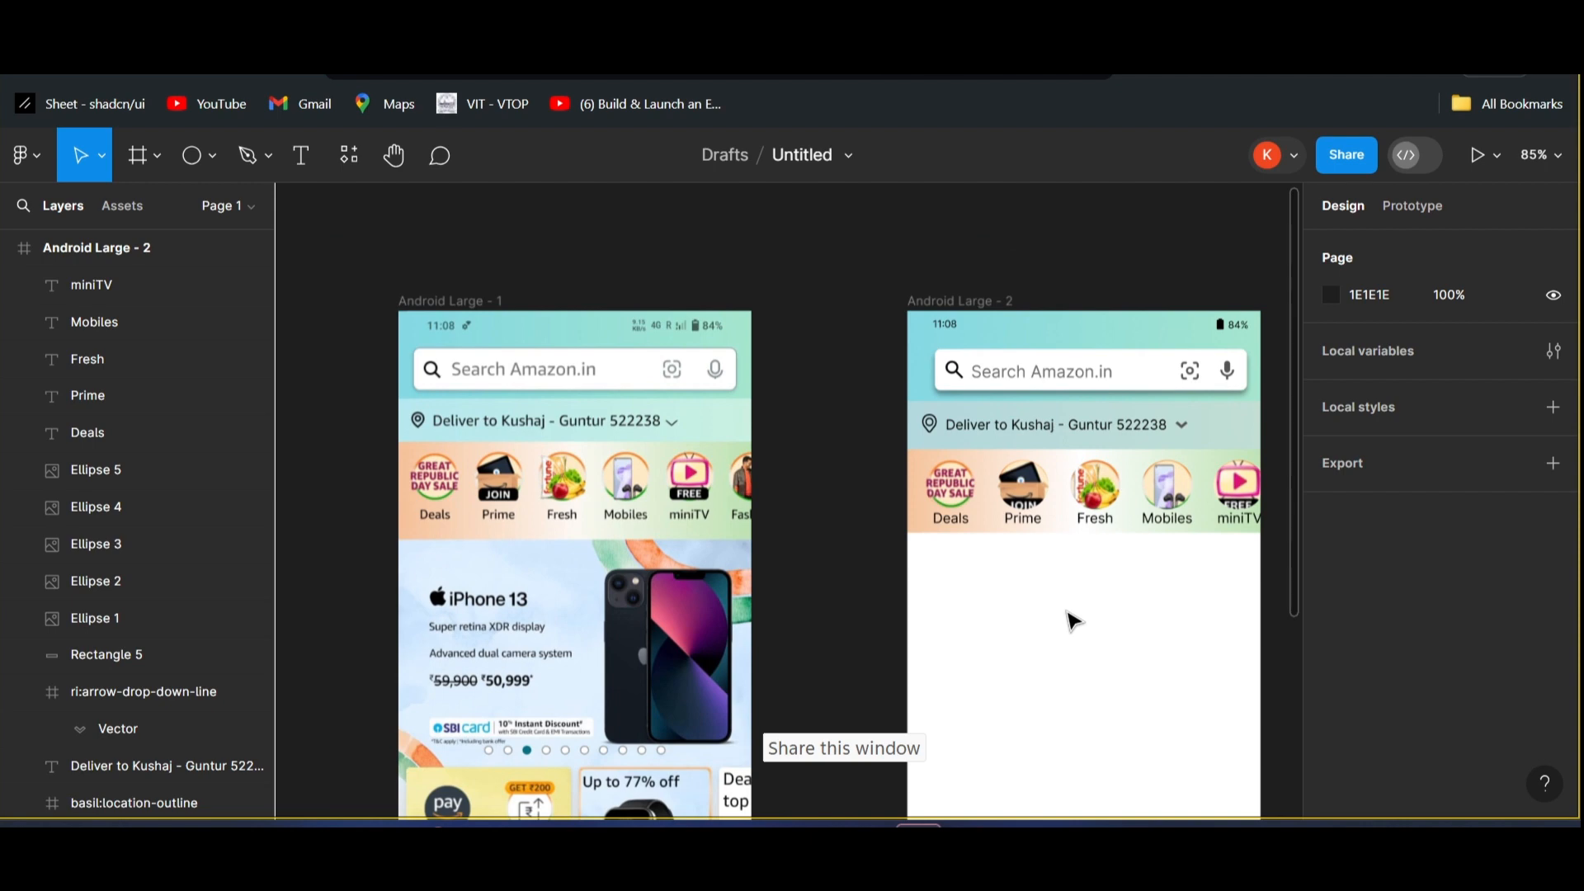
scroll(1008, 612, down, 3)
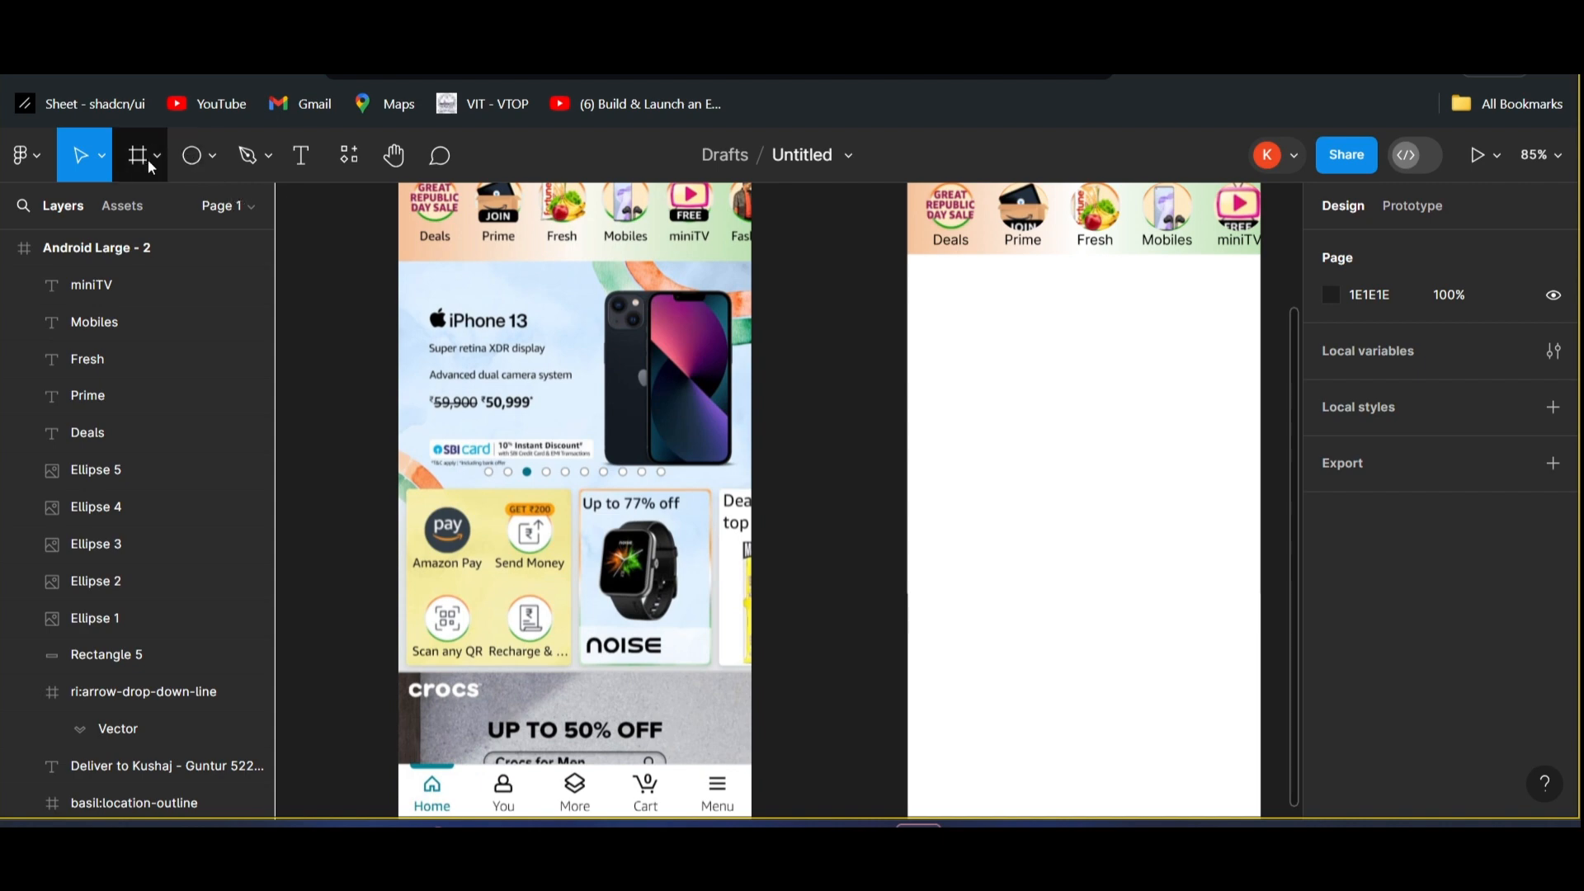
click(207, 158)
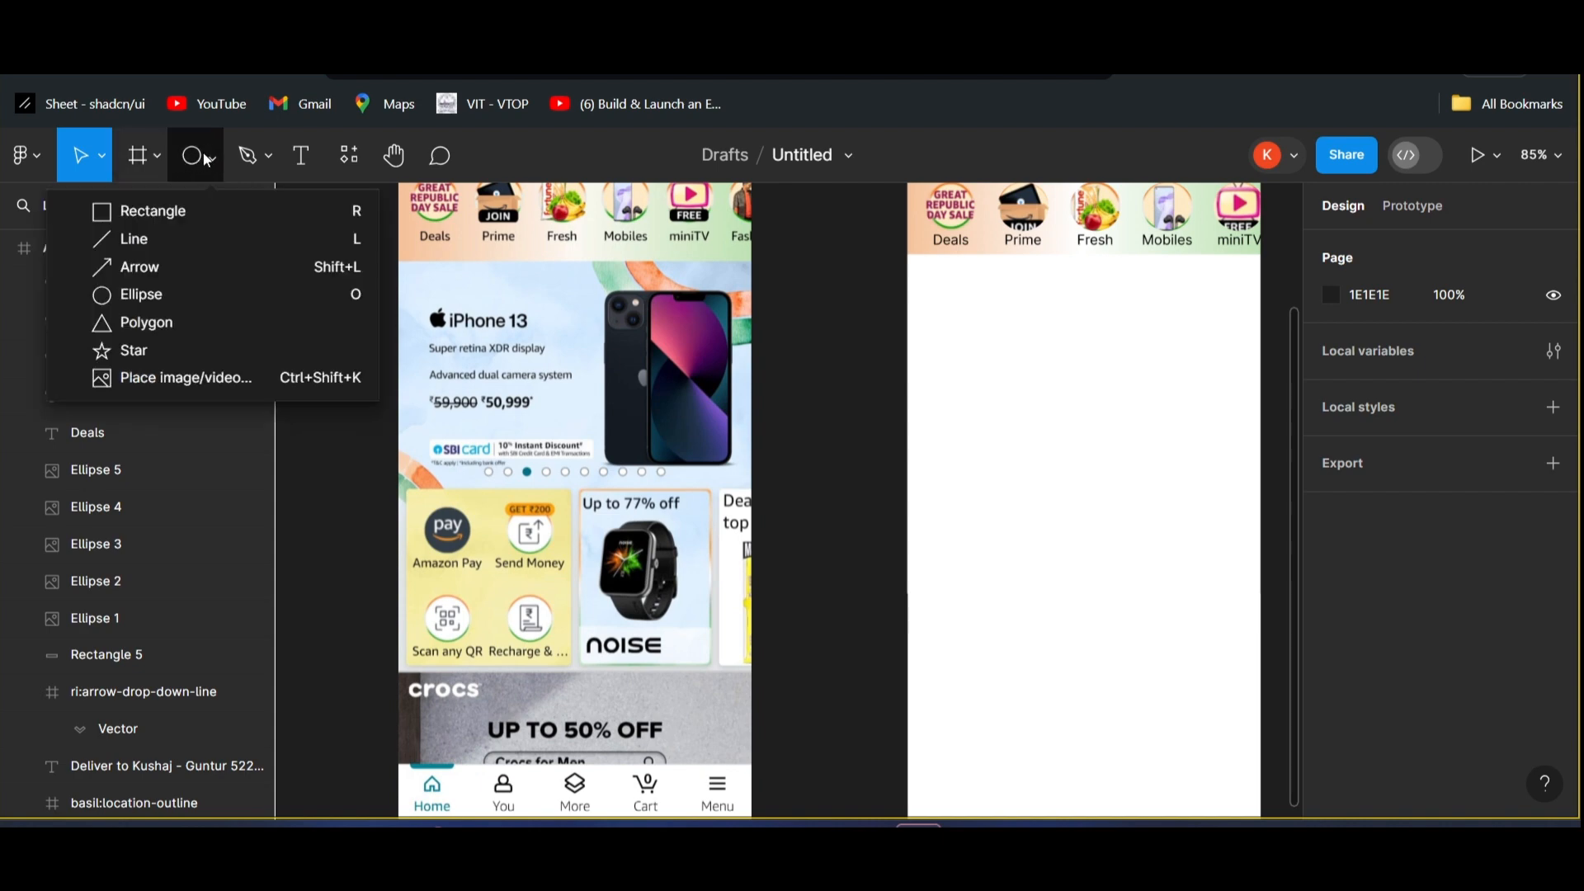
click(115, 213)
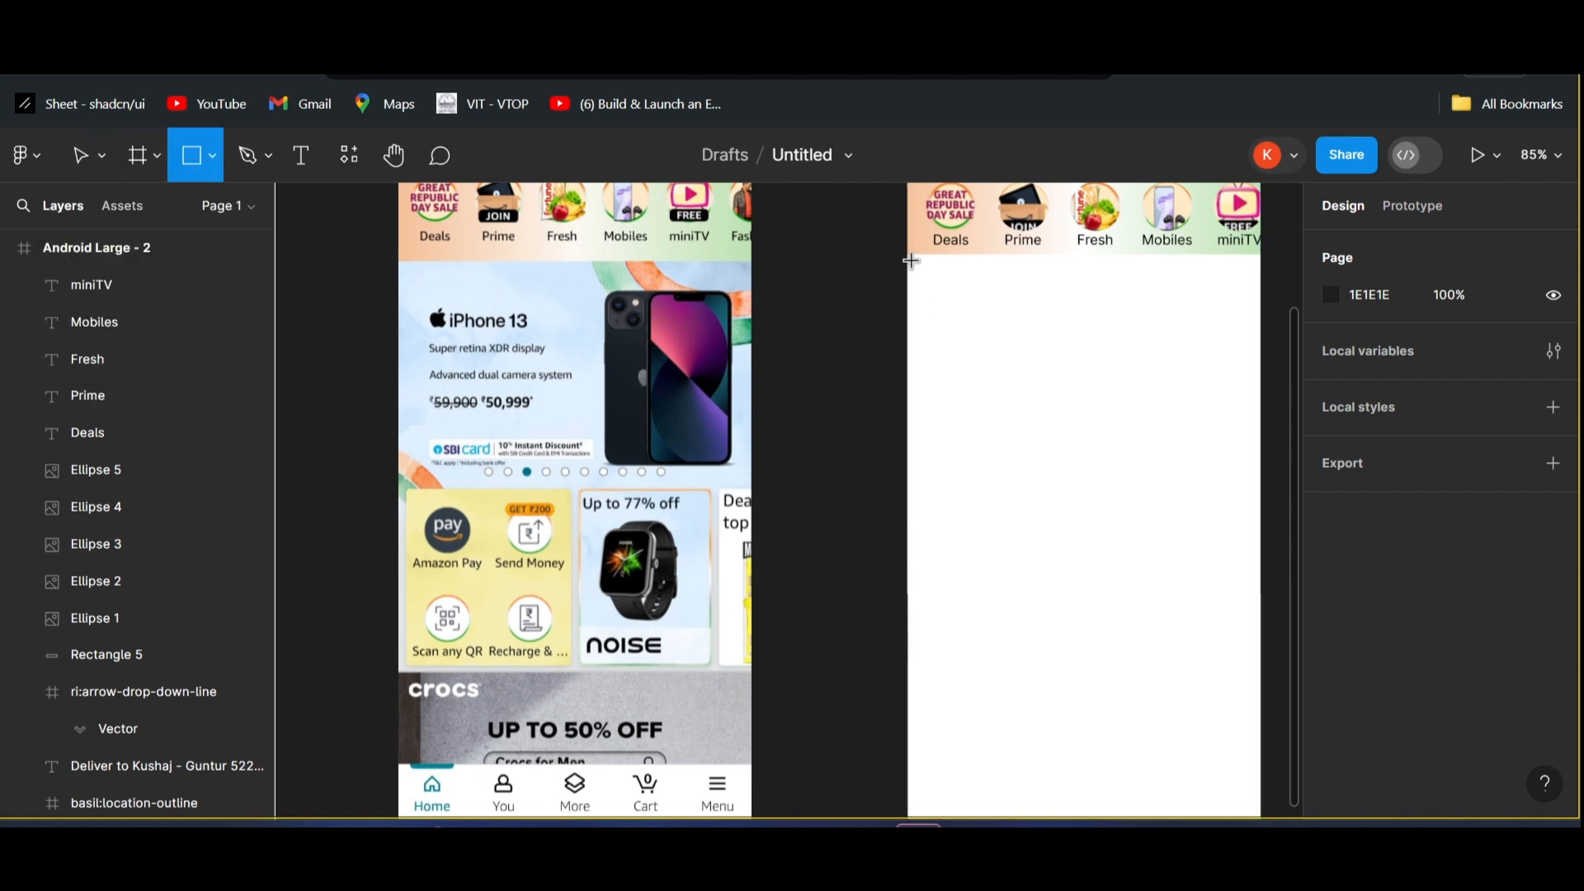
drag(915, 260, 1259, 487)
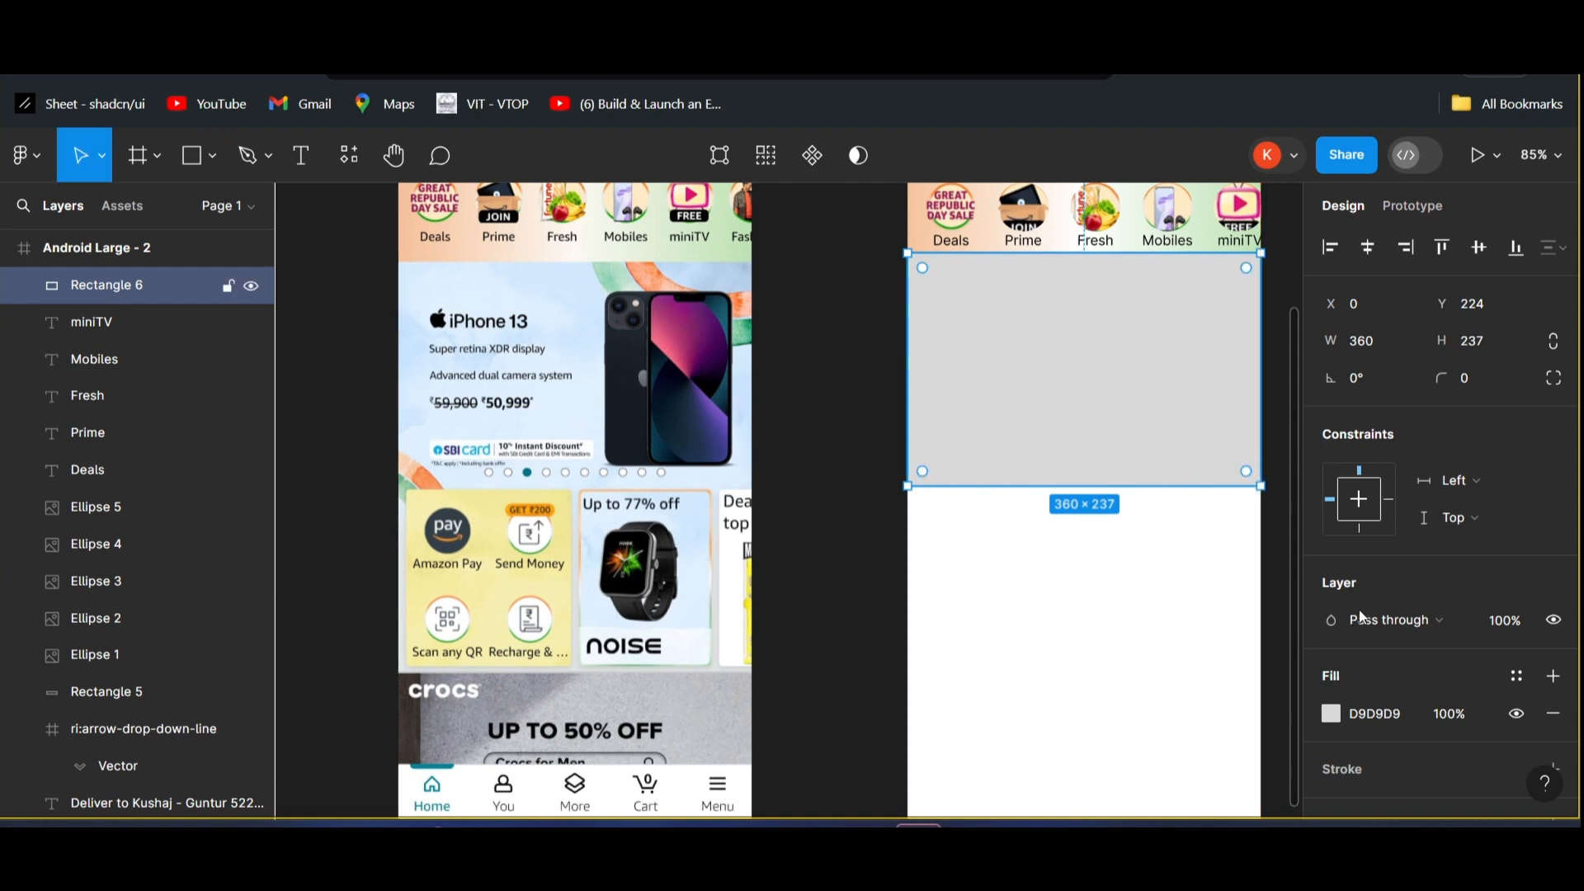
- Switch the banner rectangle's fill from a solid colour to an image
click(1331, 714)
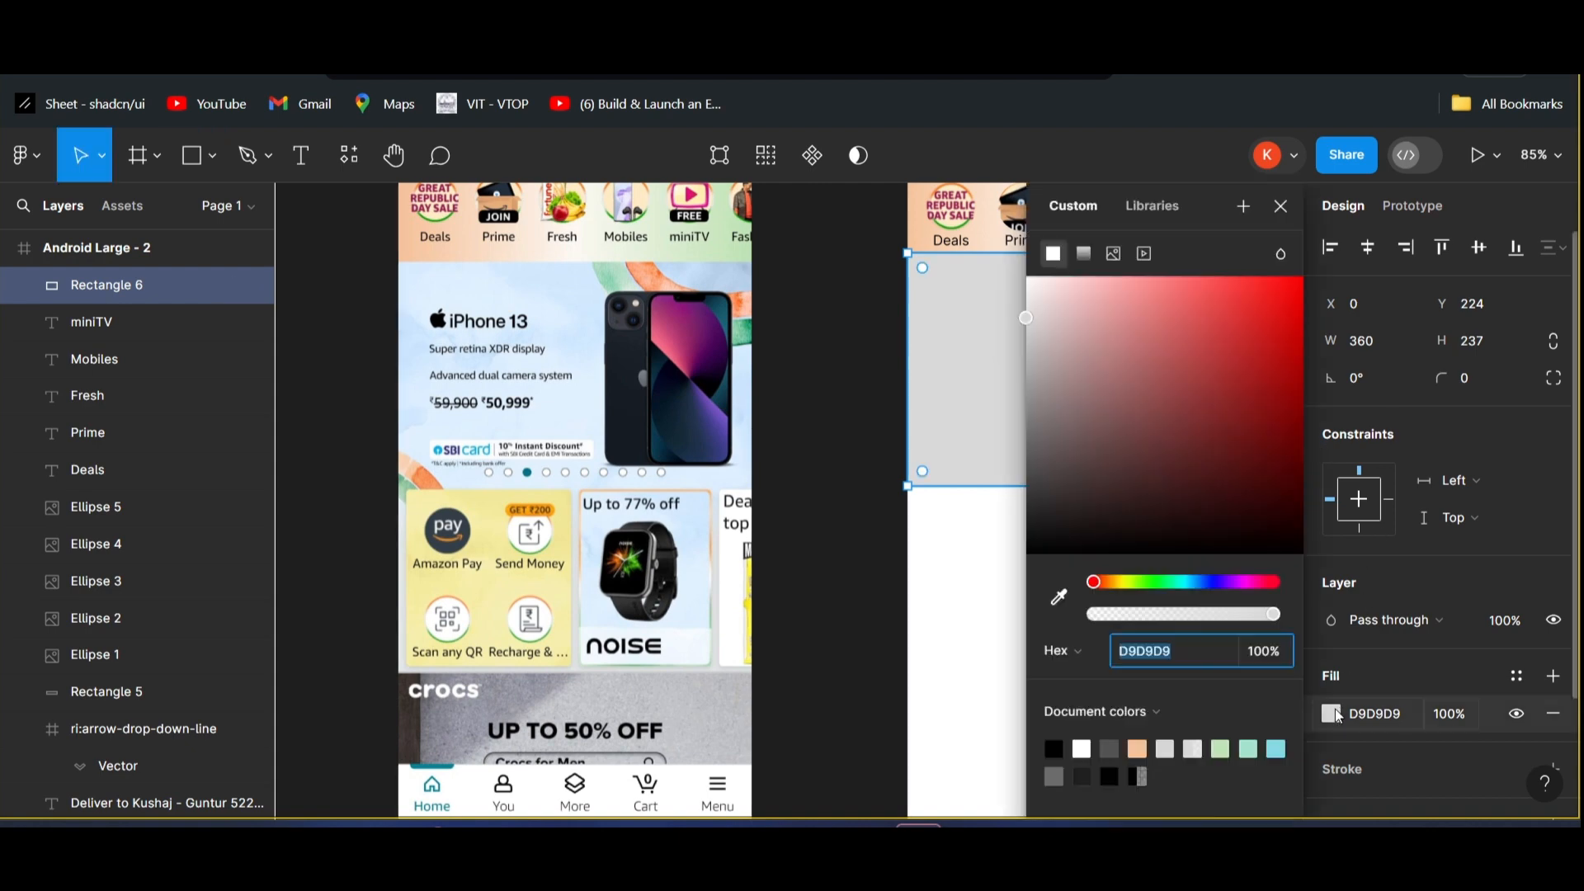
click(1113, 253)
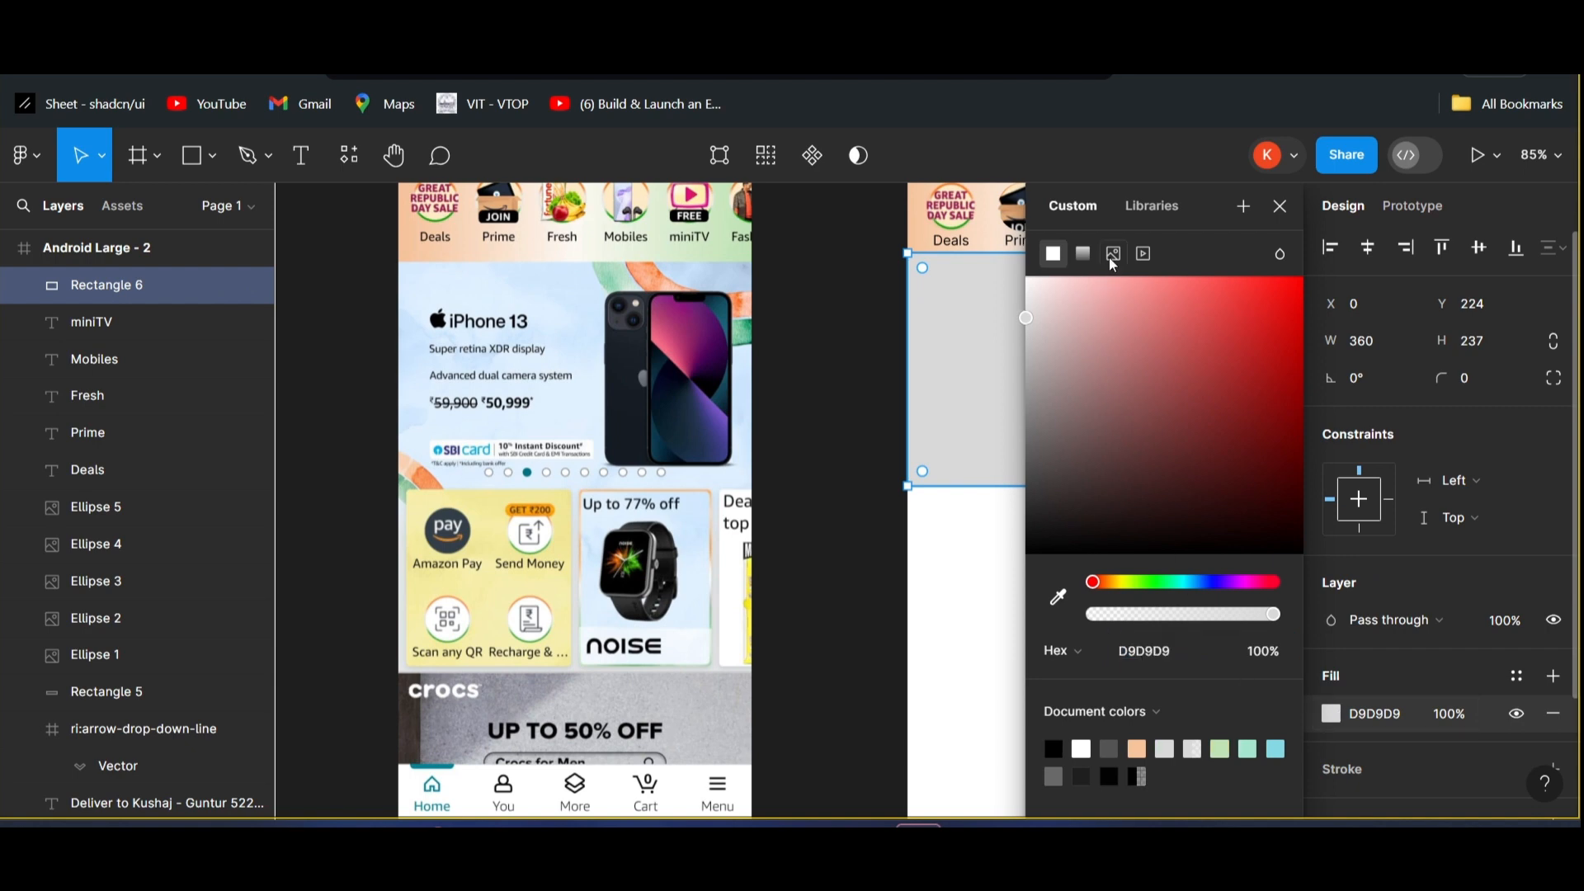
- Fill the 360 × 237 rectangle below the category row with the iPhone 13 banner image
mouse_move(1172, 424)
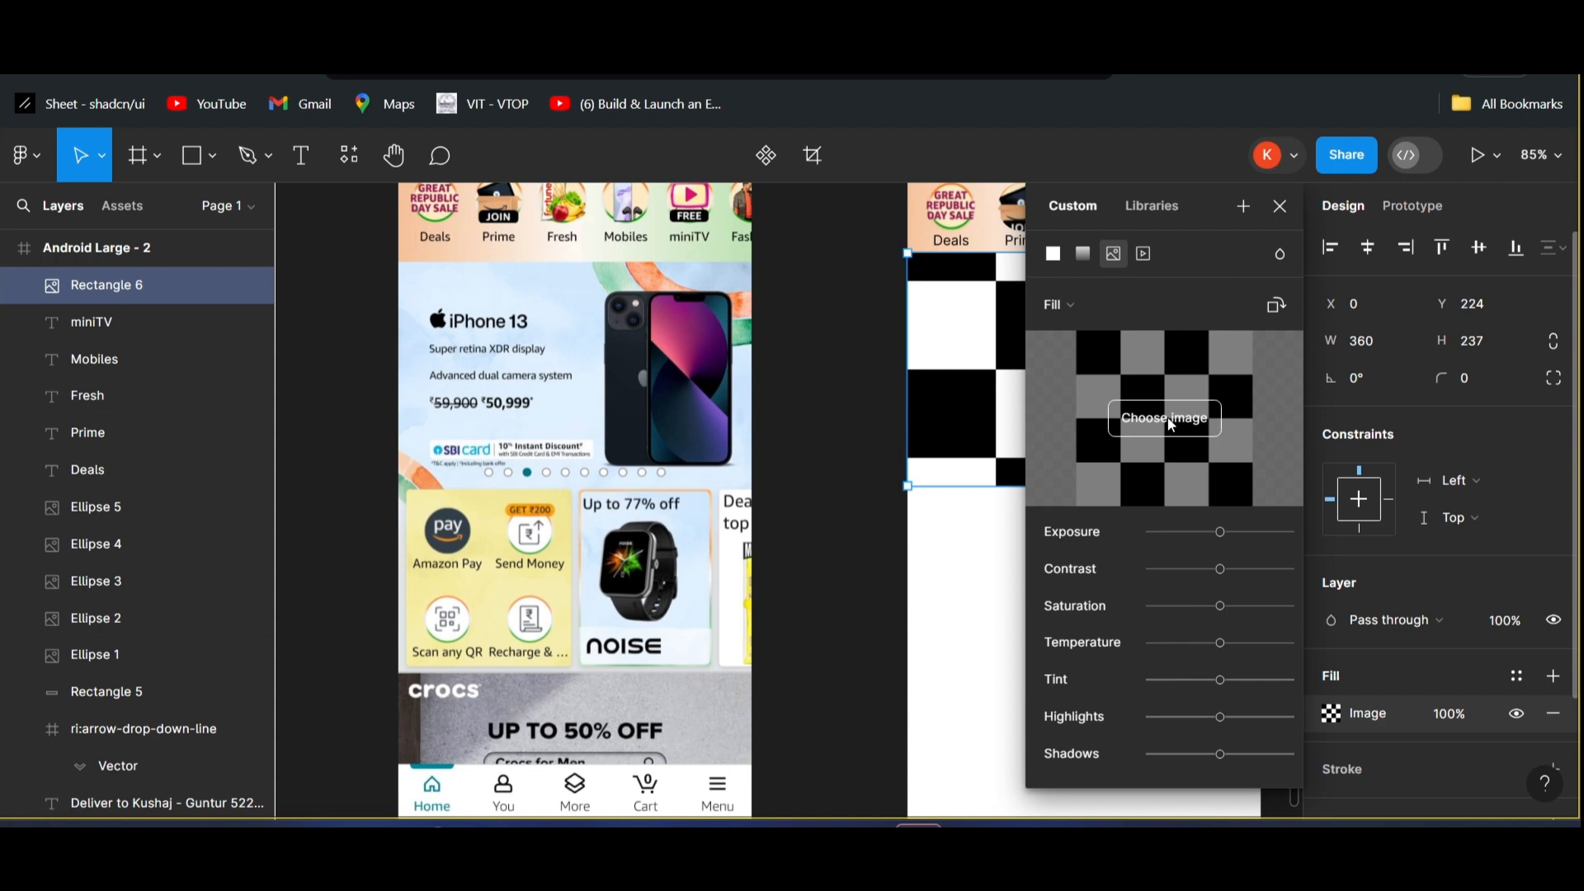
click(1167, 419)
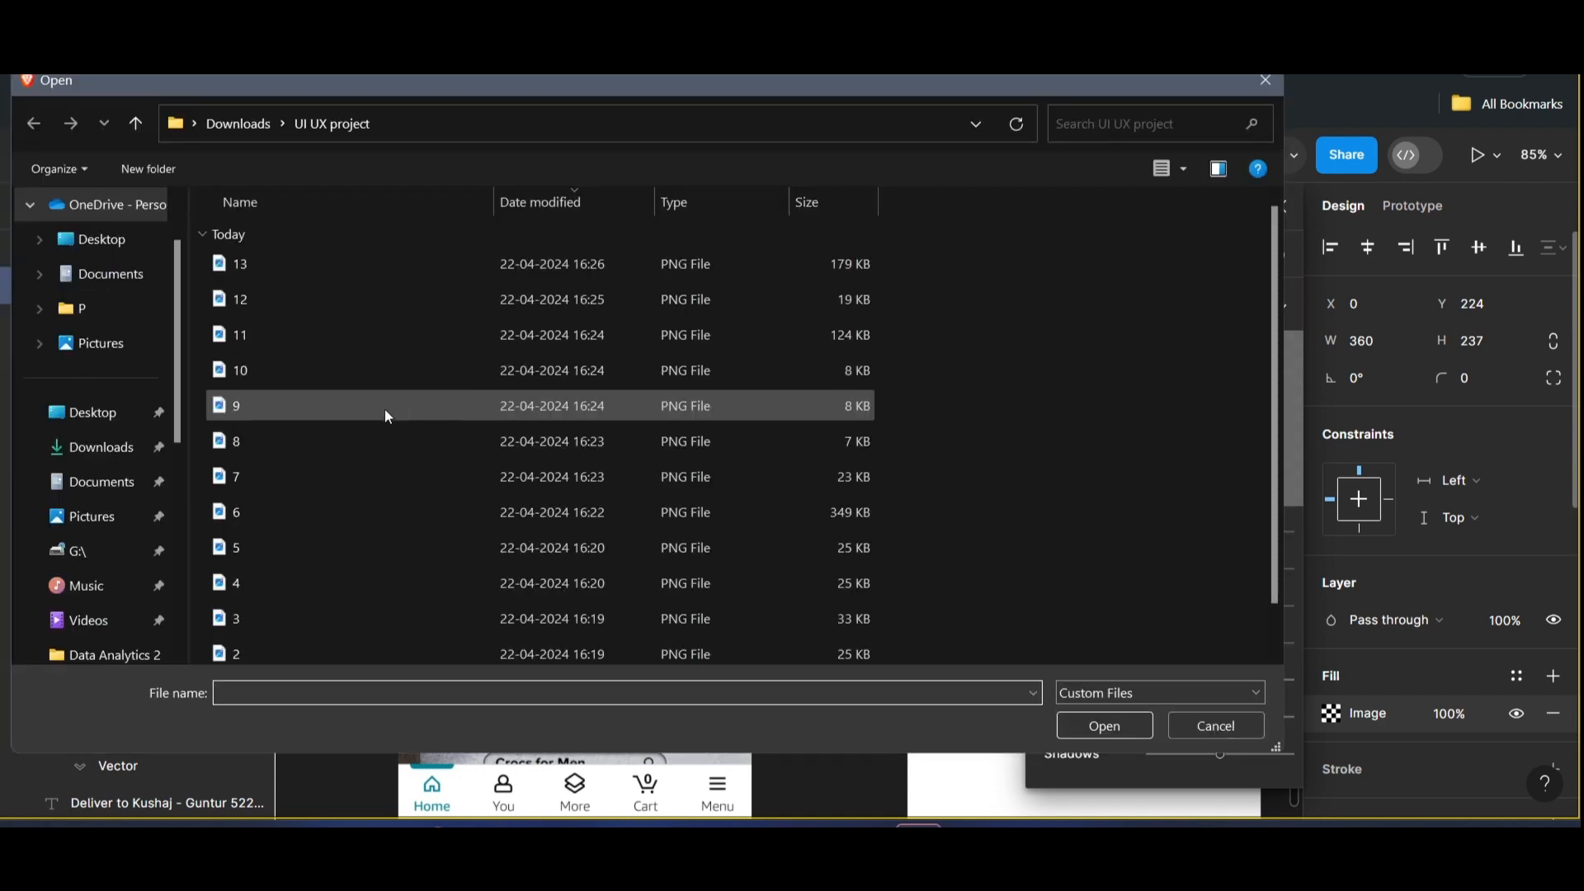
double_click(259, 467)
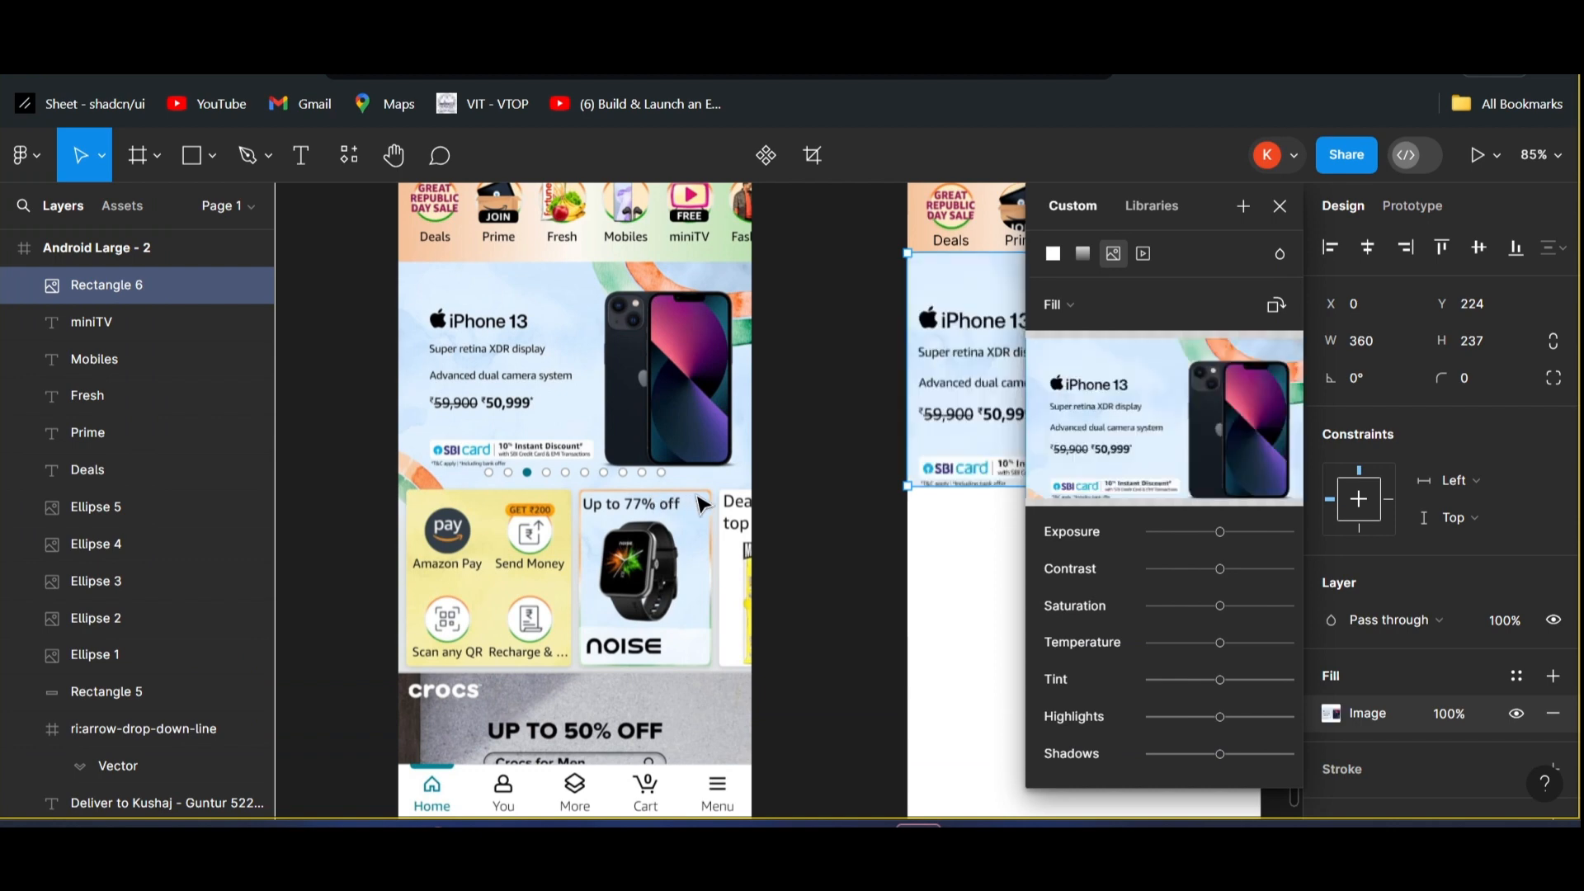
scroll(755, 531, right, 3)
click(757, 533)
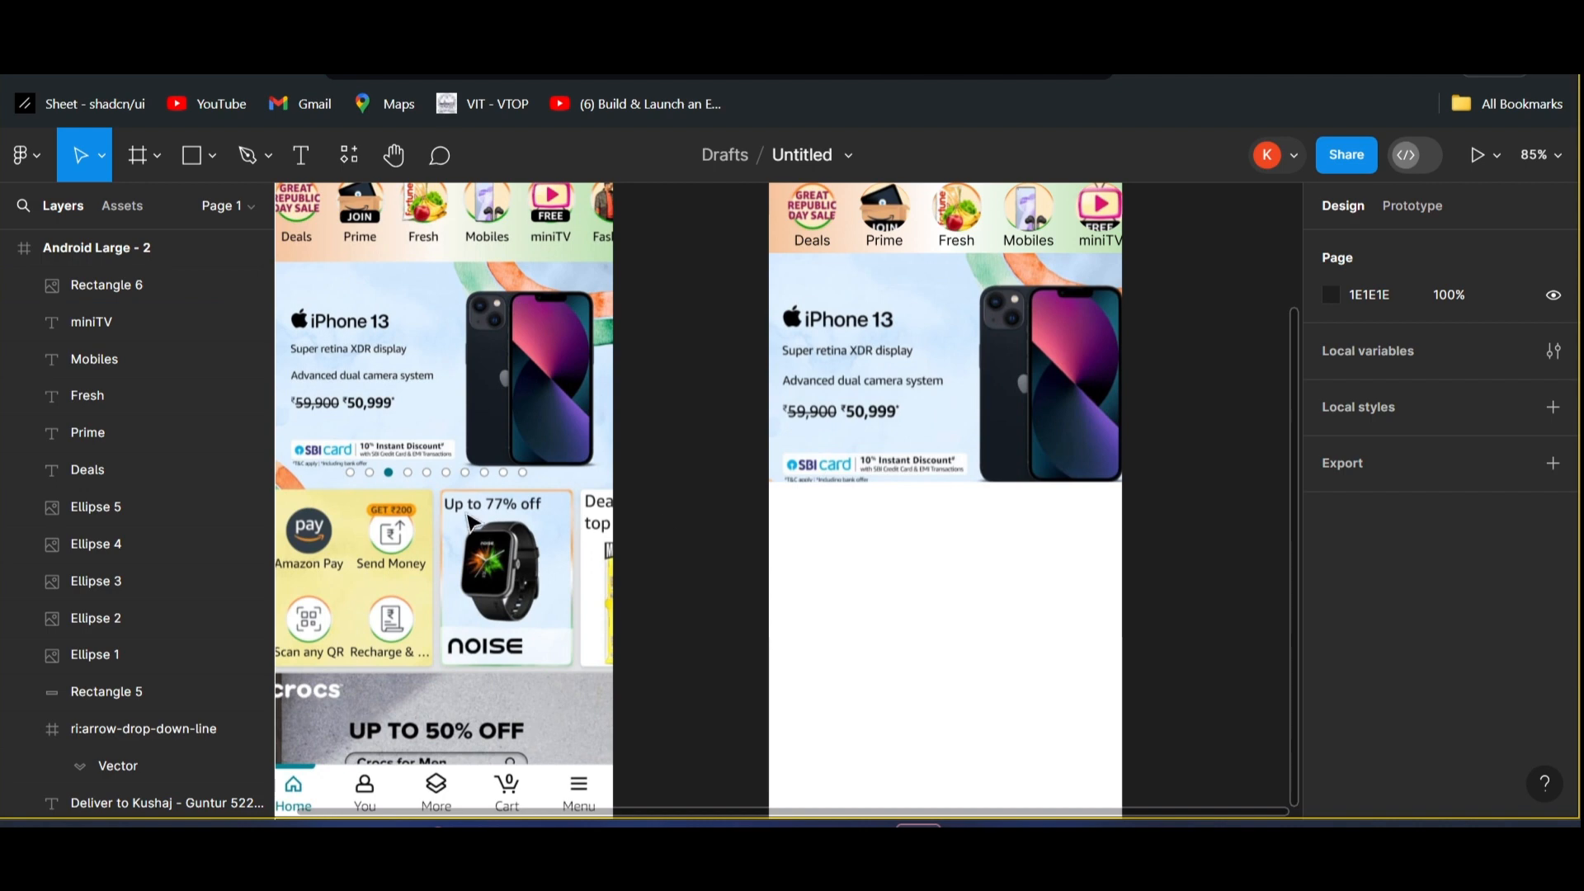
scroll(363, 532, left, 3)
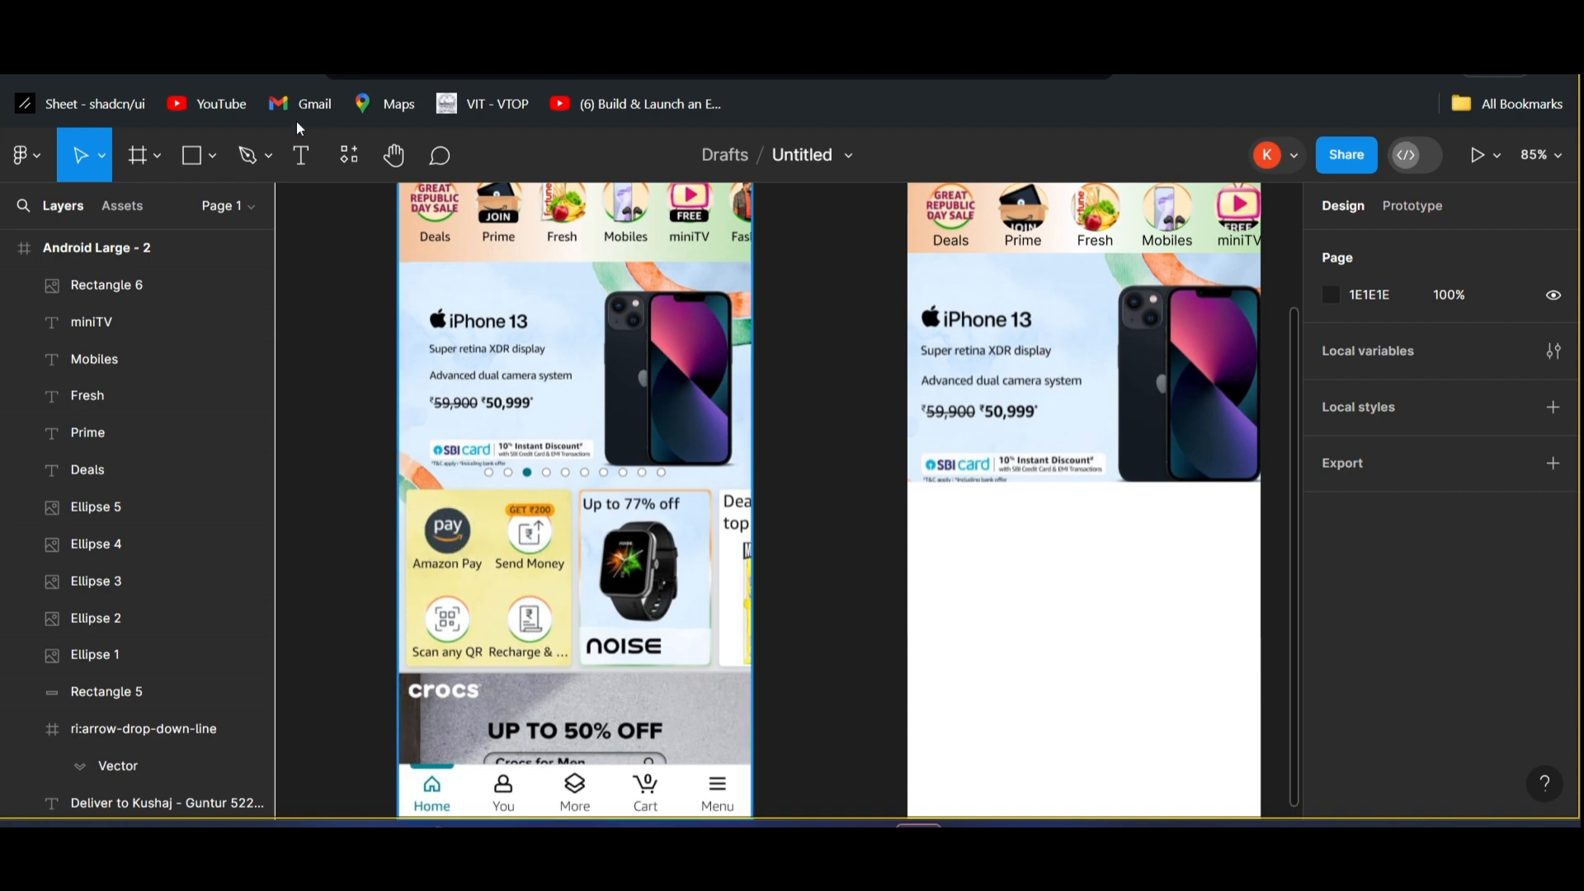
- Draw a rectangle about 170 × 184 just below the iPhone banner, near the frame's left edge
click(213, 159)
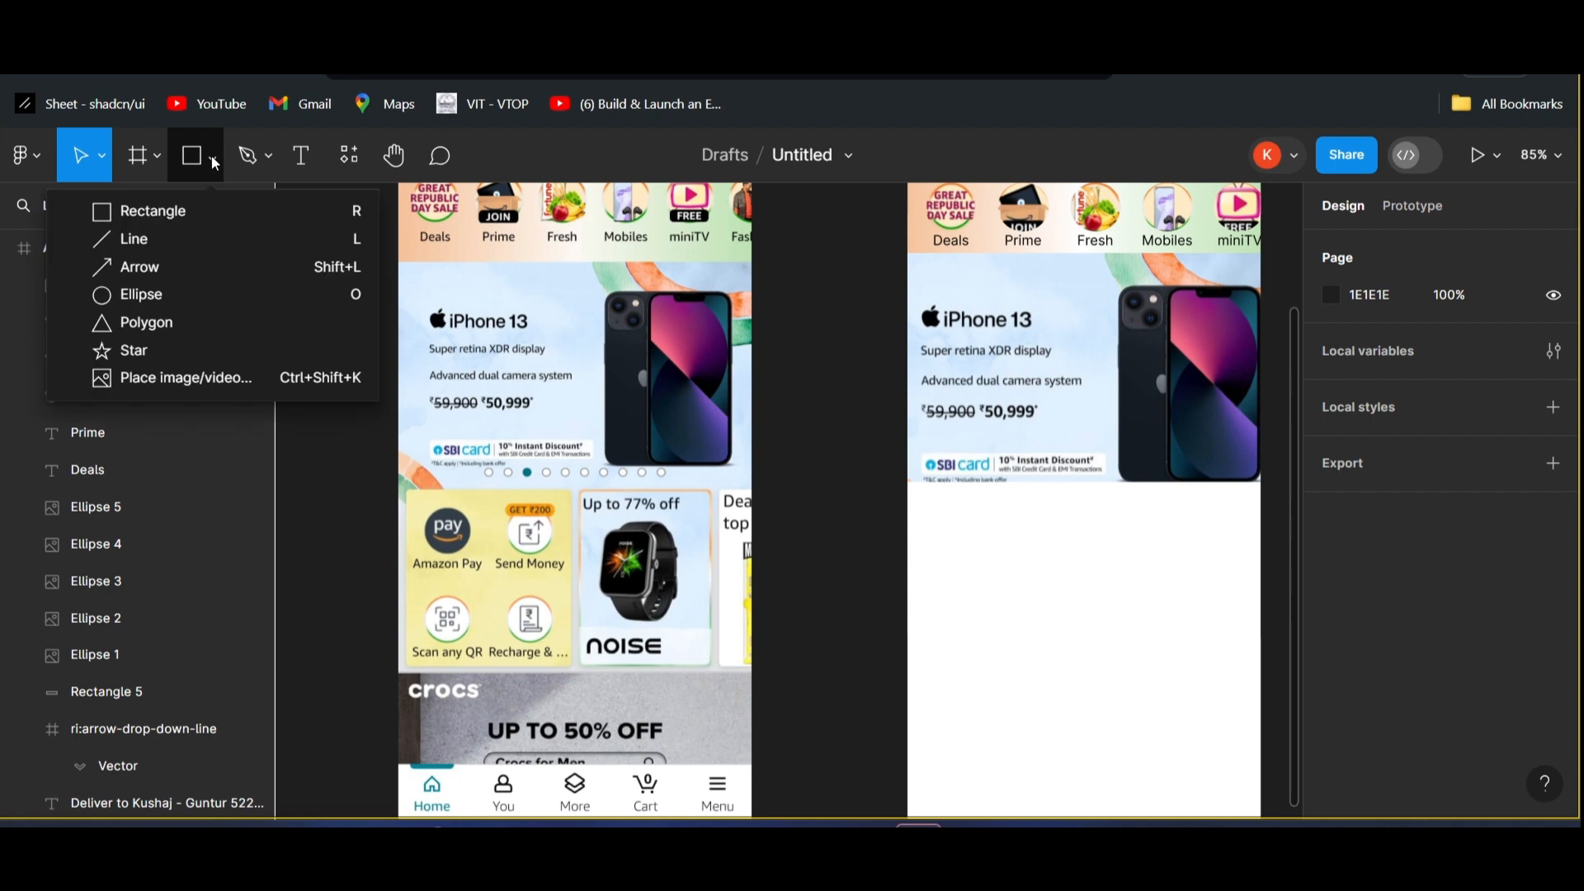
click(106, 212)
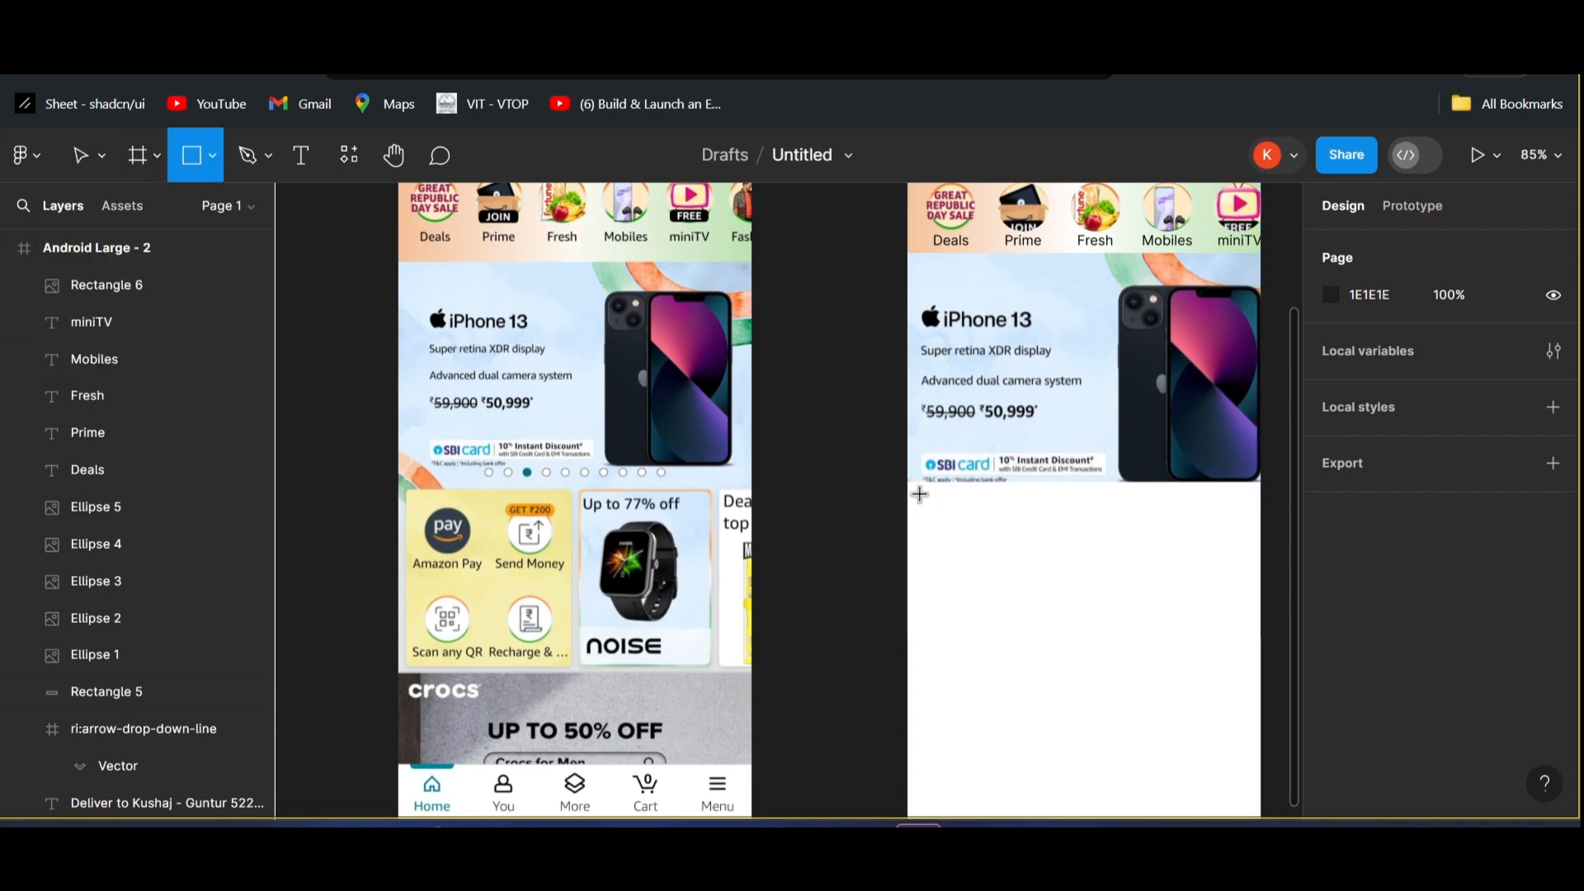
mouse_move(918, 488)
mouse_down()
mouse_move(994, 599)
mouse_move(1088, 669)
mouse_up()
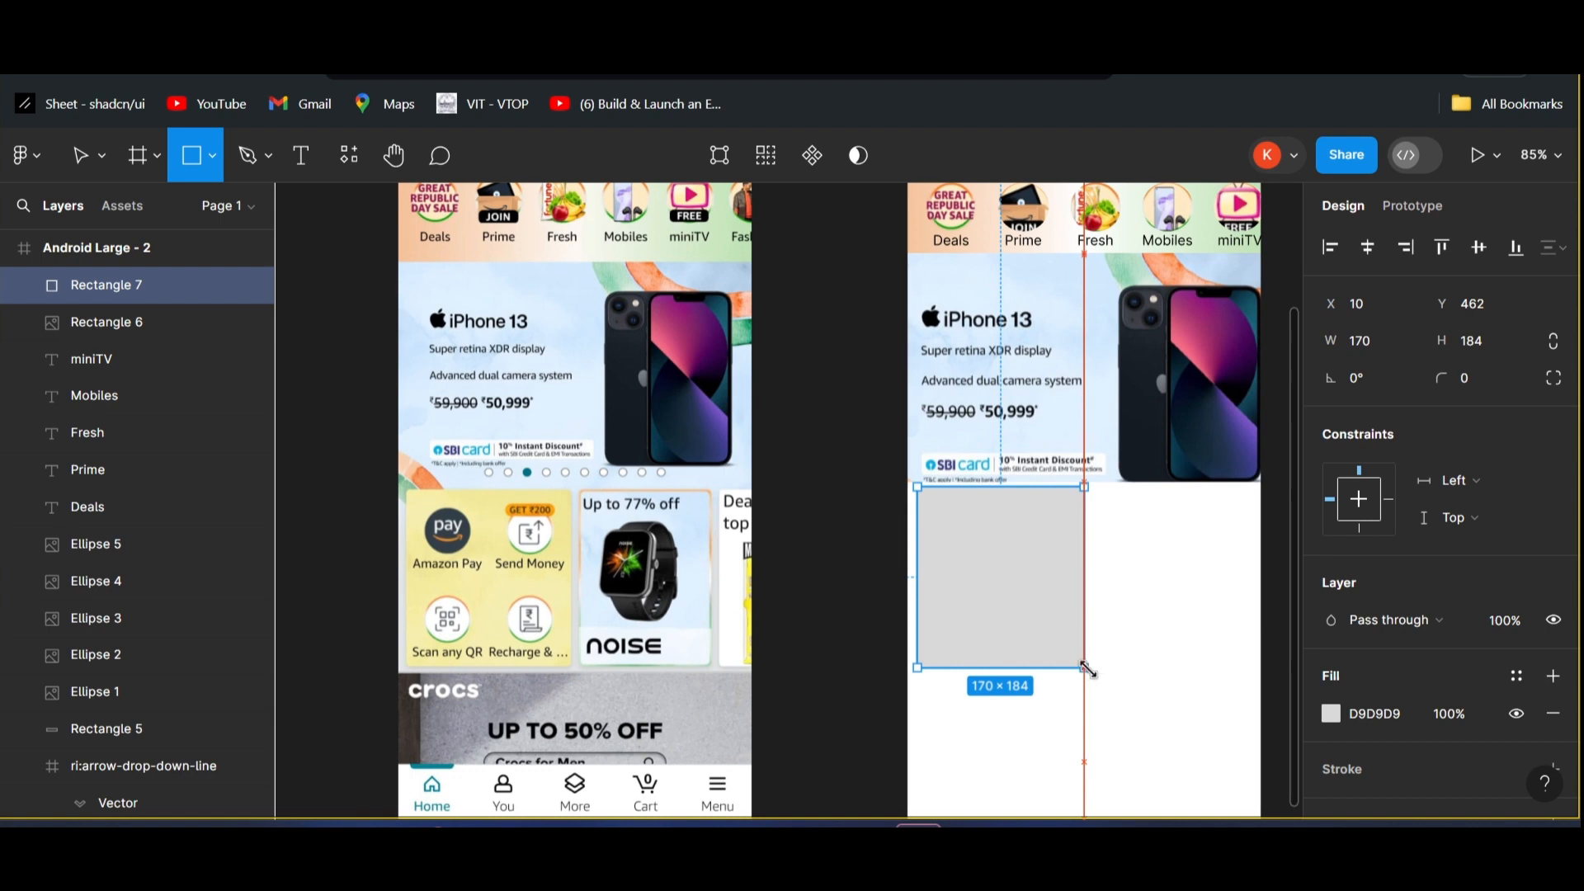
drag(1087, 668, 1088, 668)
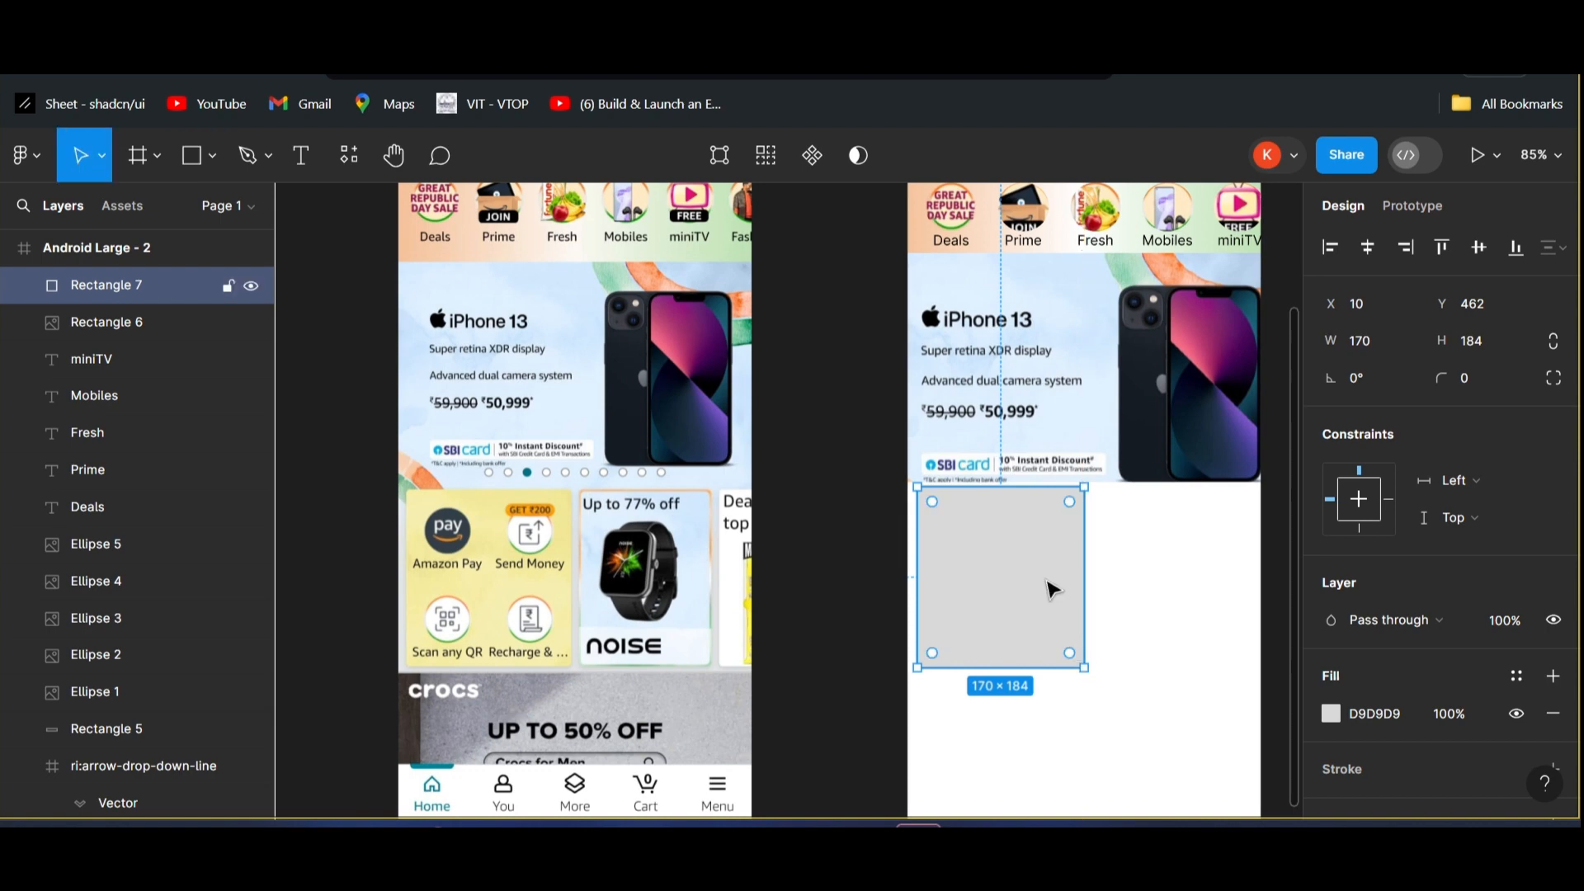
- Fill the new rectangle with the yellow F6EEA6 sampled from the Amazon Pay card in the reference screenshot
click(1330, 713)
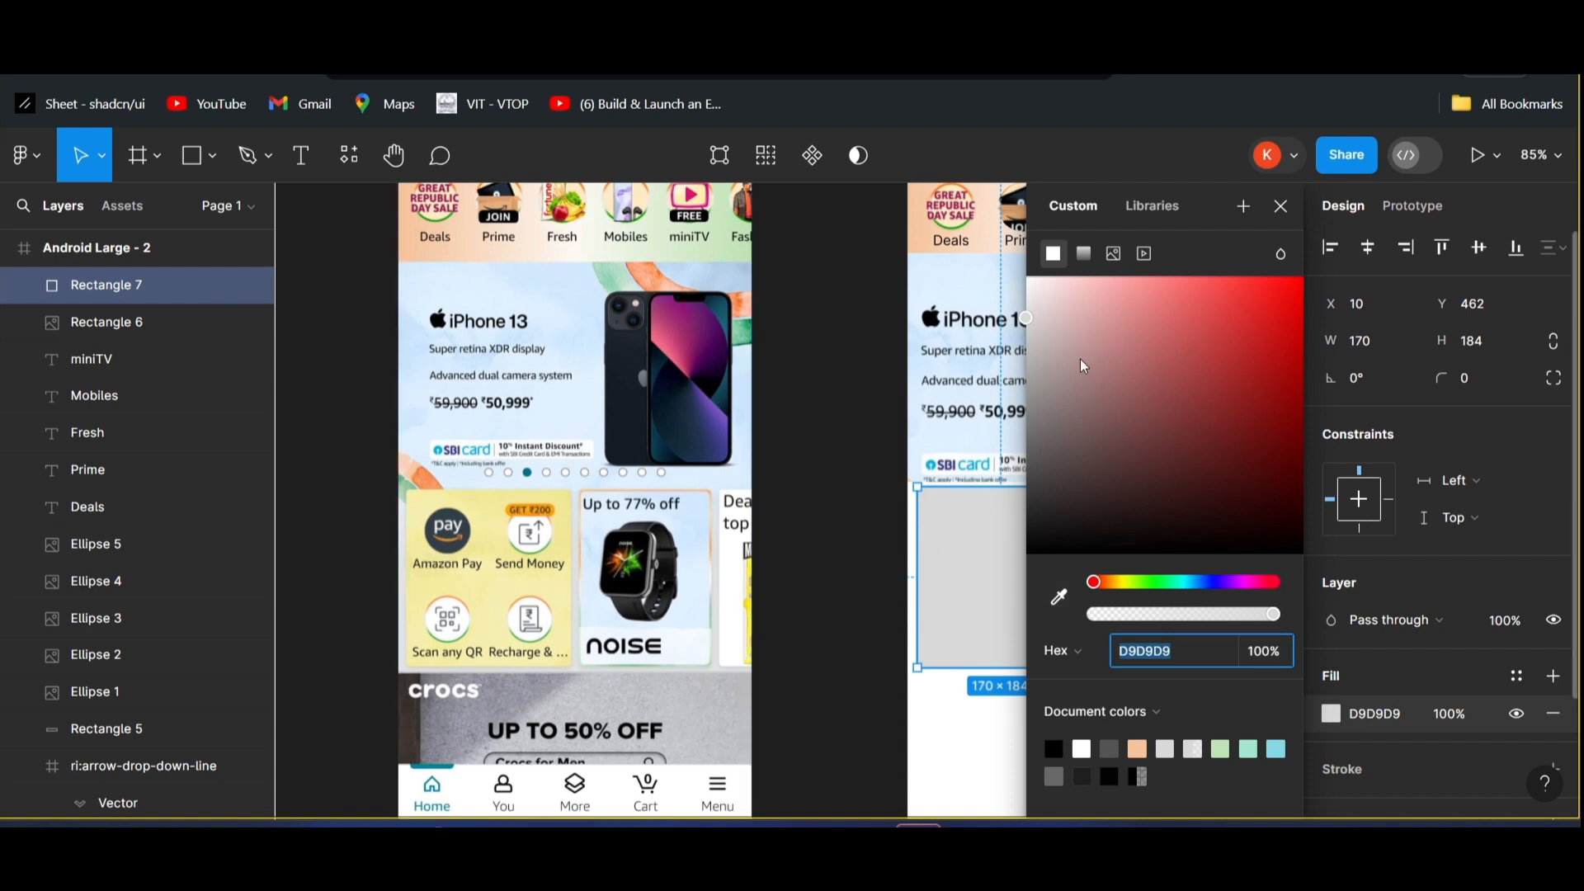
click(1060, 598)
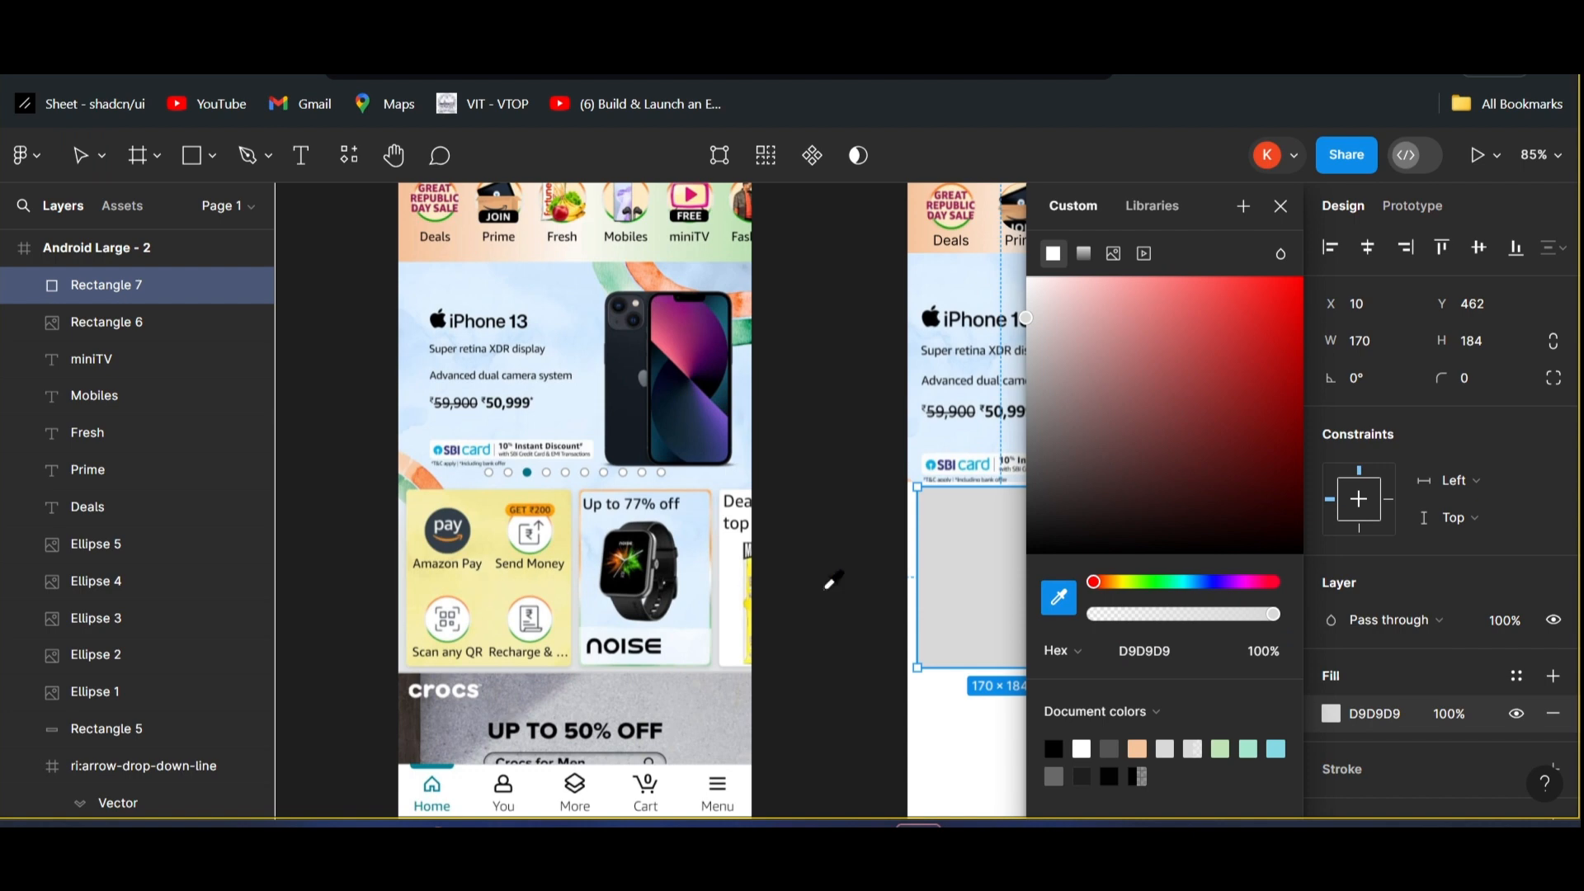
click(489, 592)
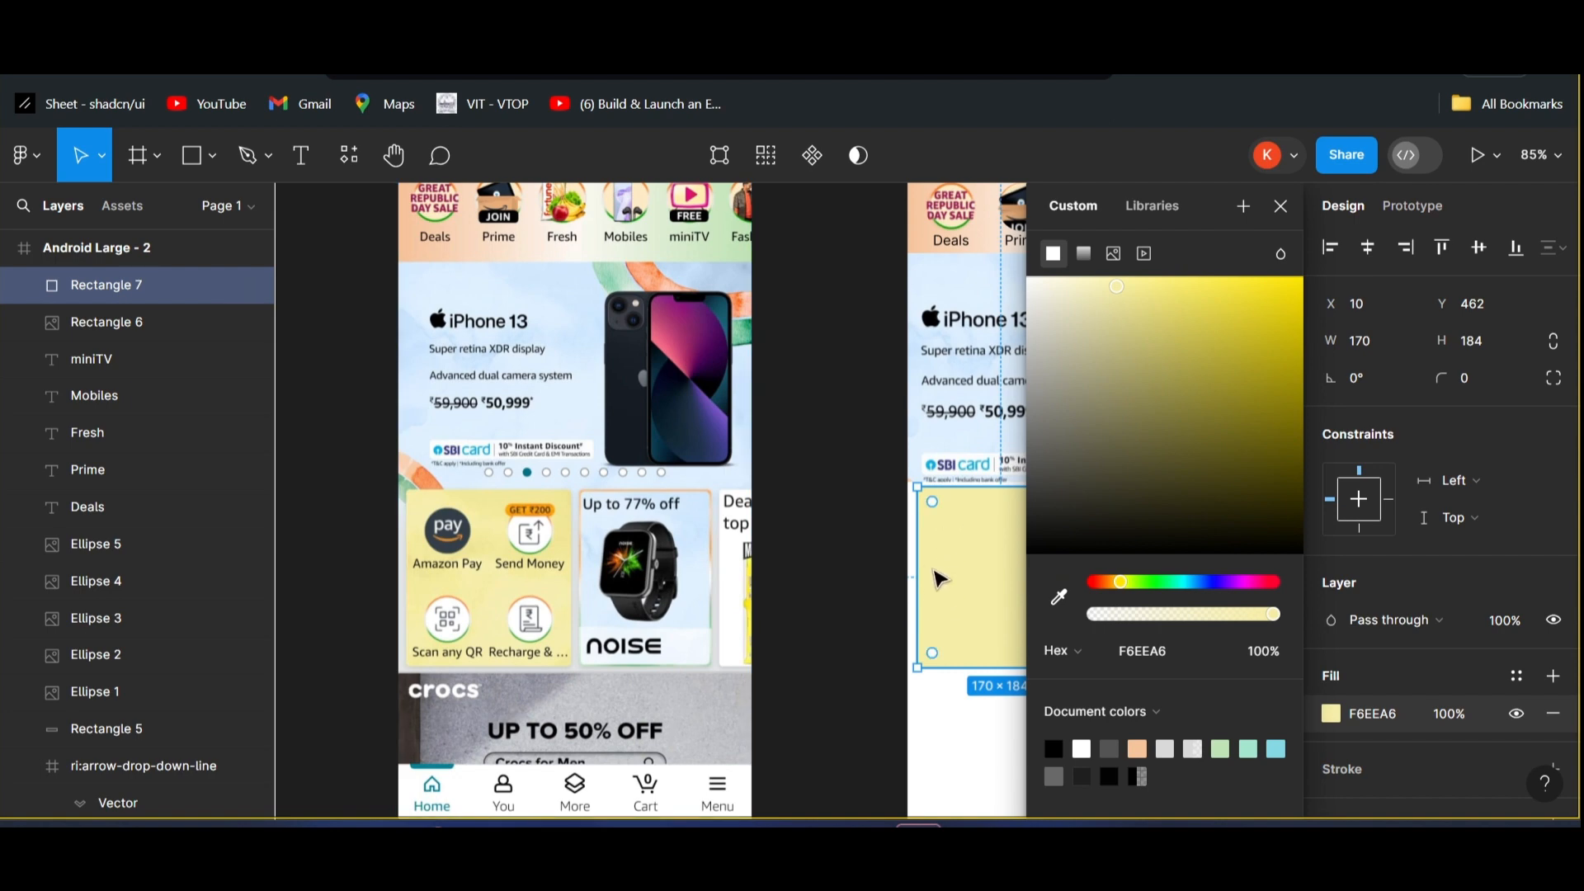
click(1283, 207)
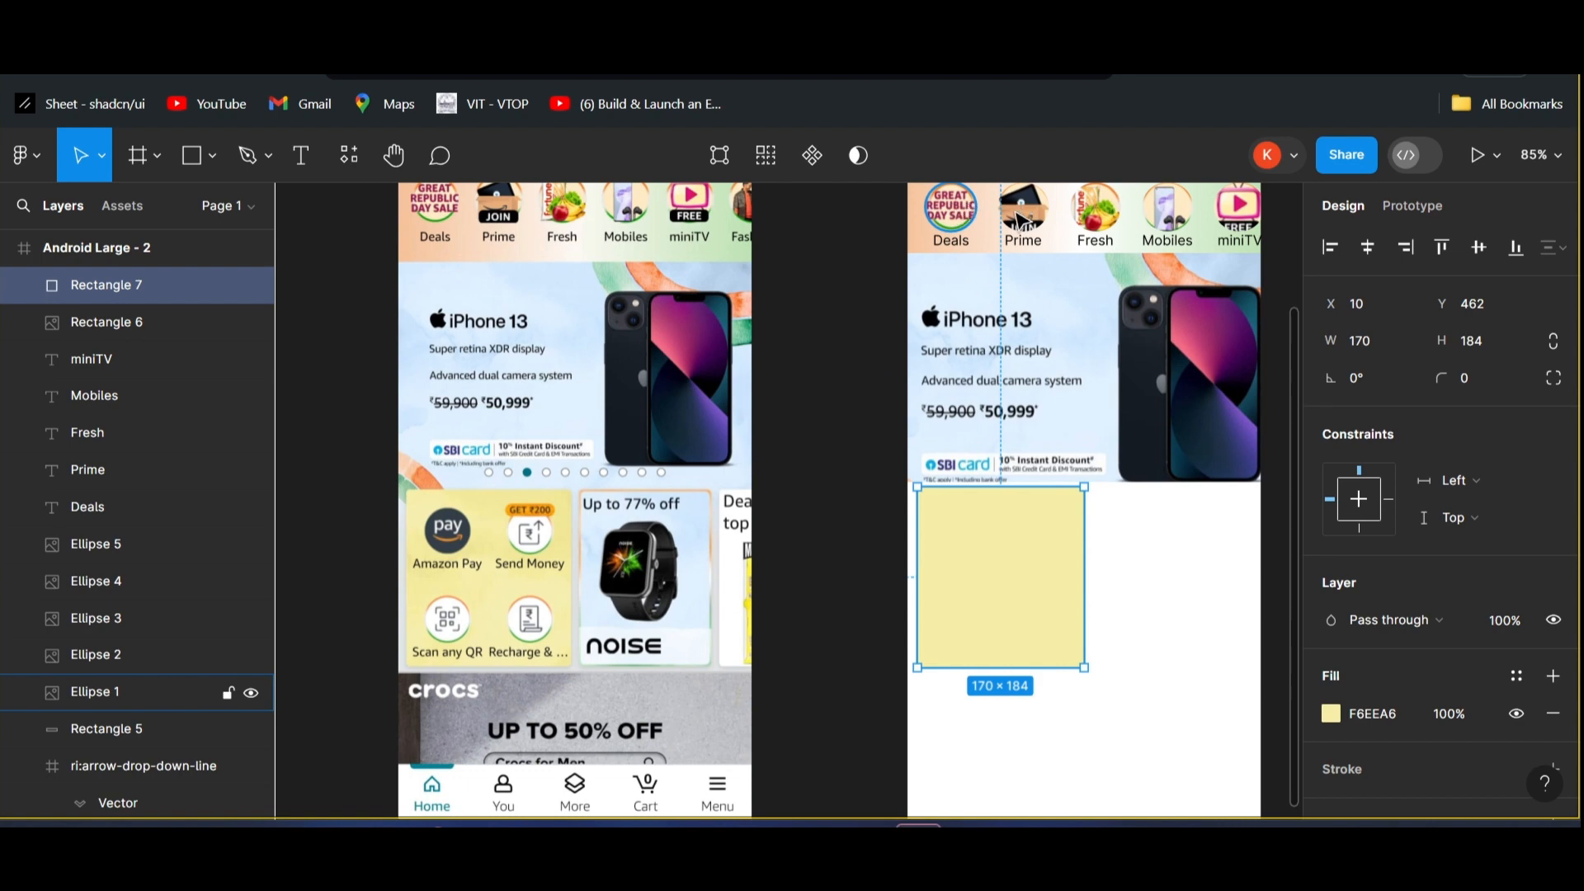
- Copy the Deals circle and place the copy in the yellow card's upper-left area, at about X 19, Y 479
right_click(958, 207)
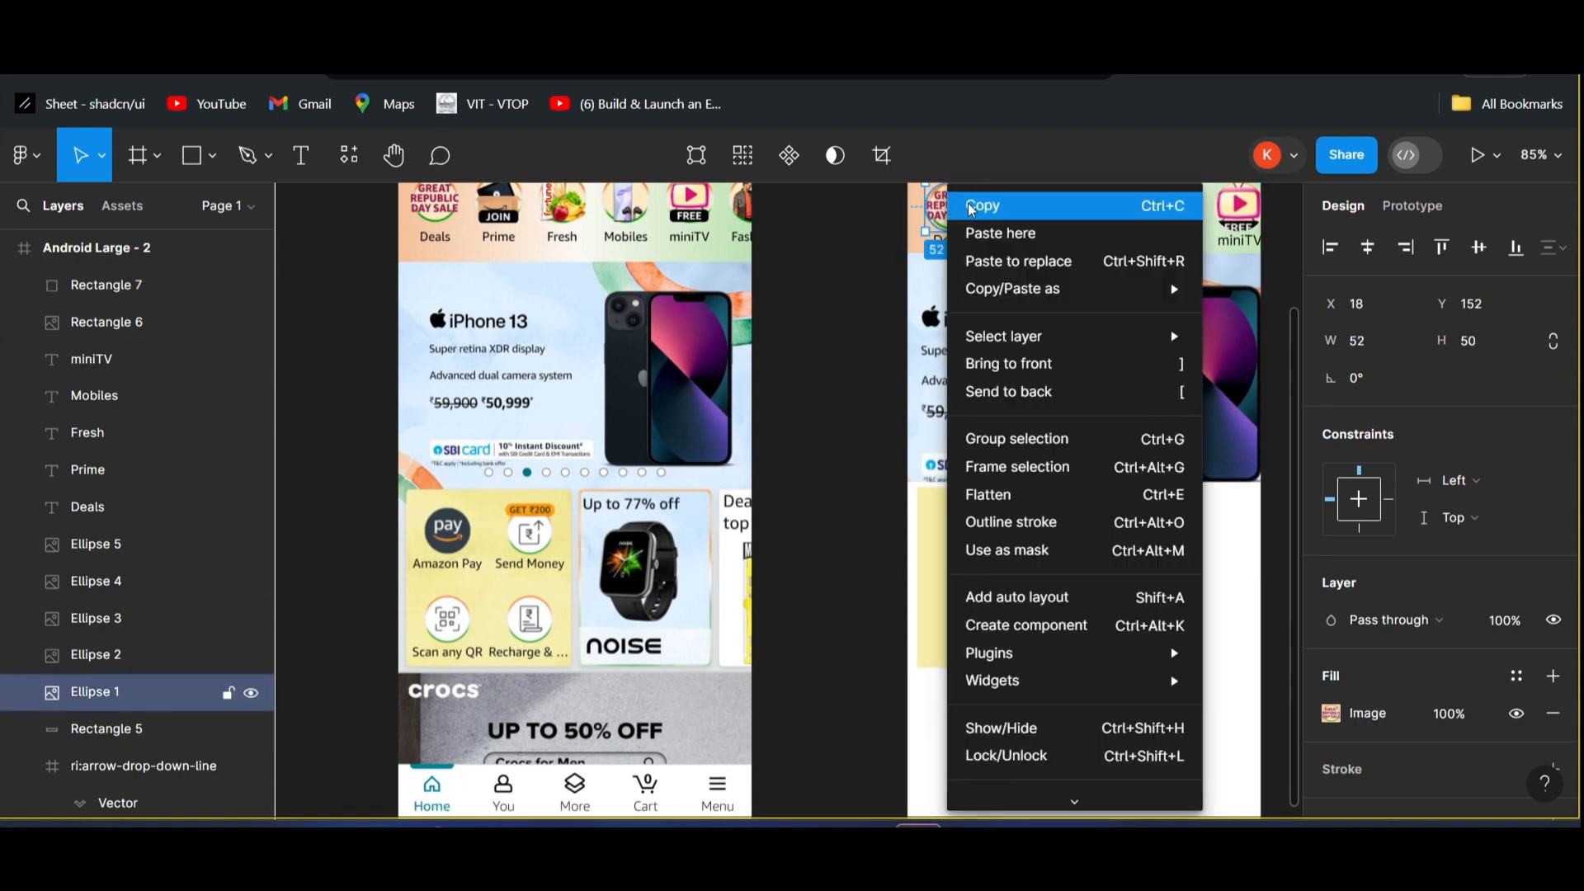
click(979, 208)
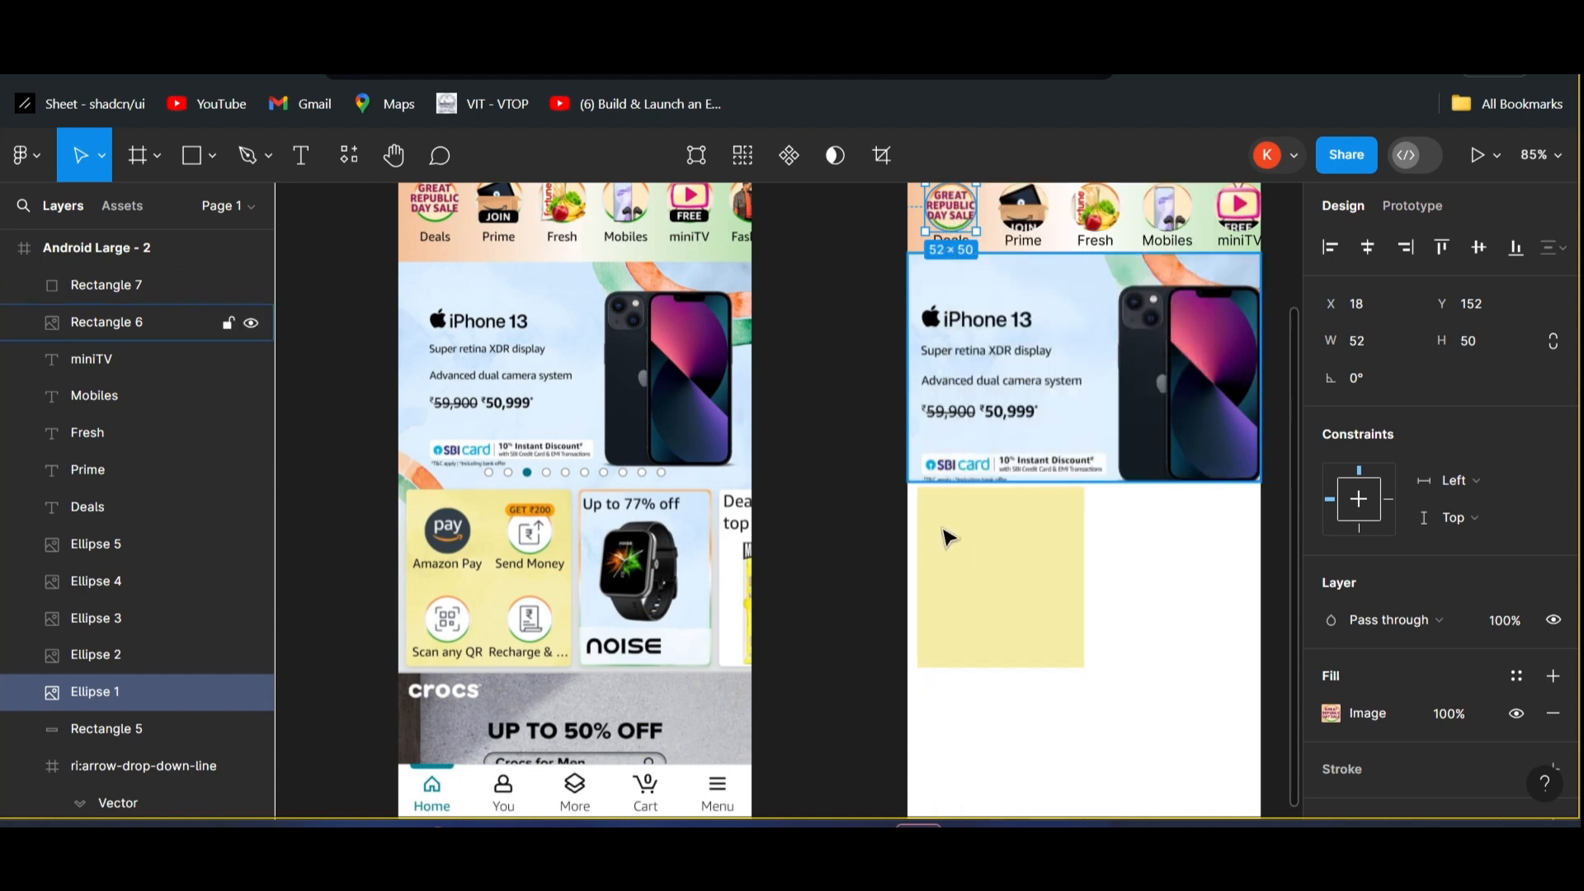
right_click(945, 530)
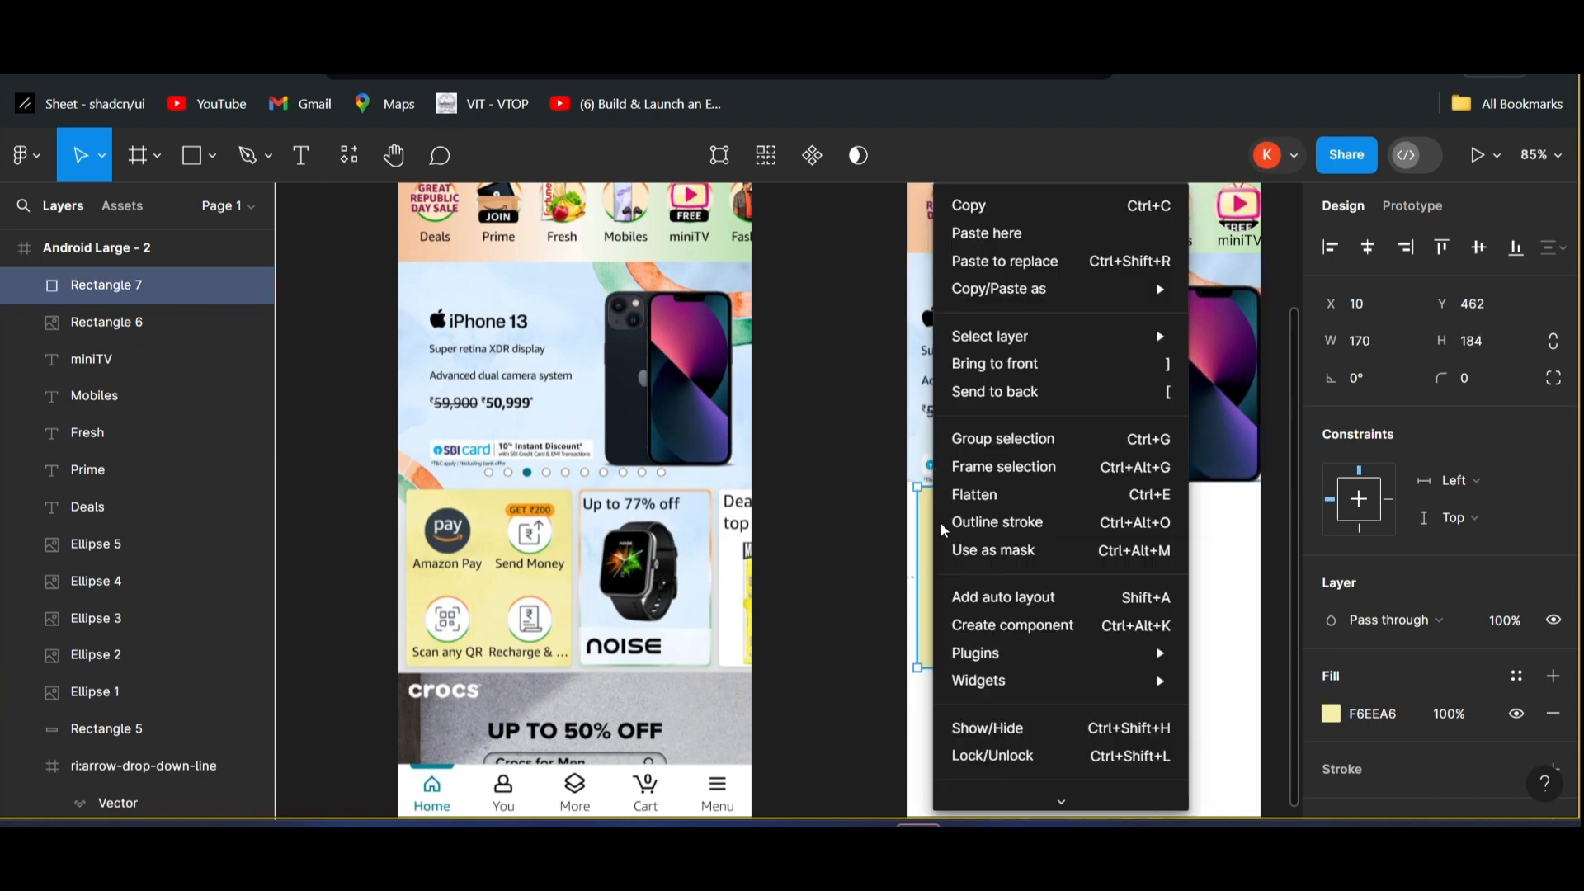
click(996, 234)
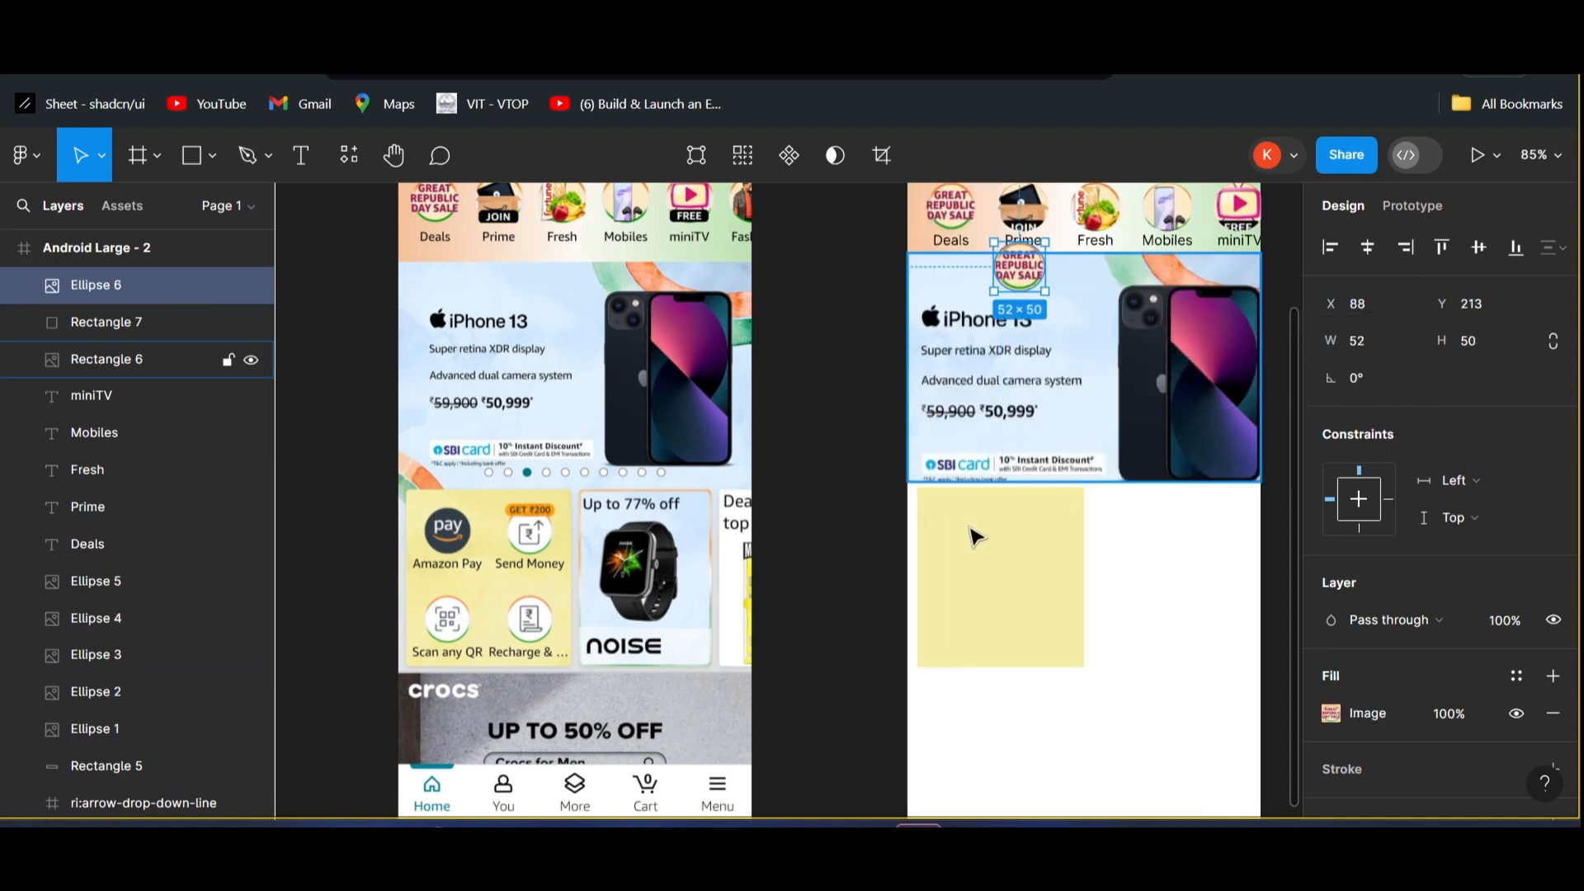
drag(1020, 287, 961, 536)
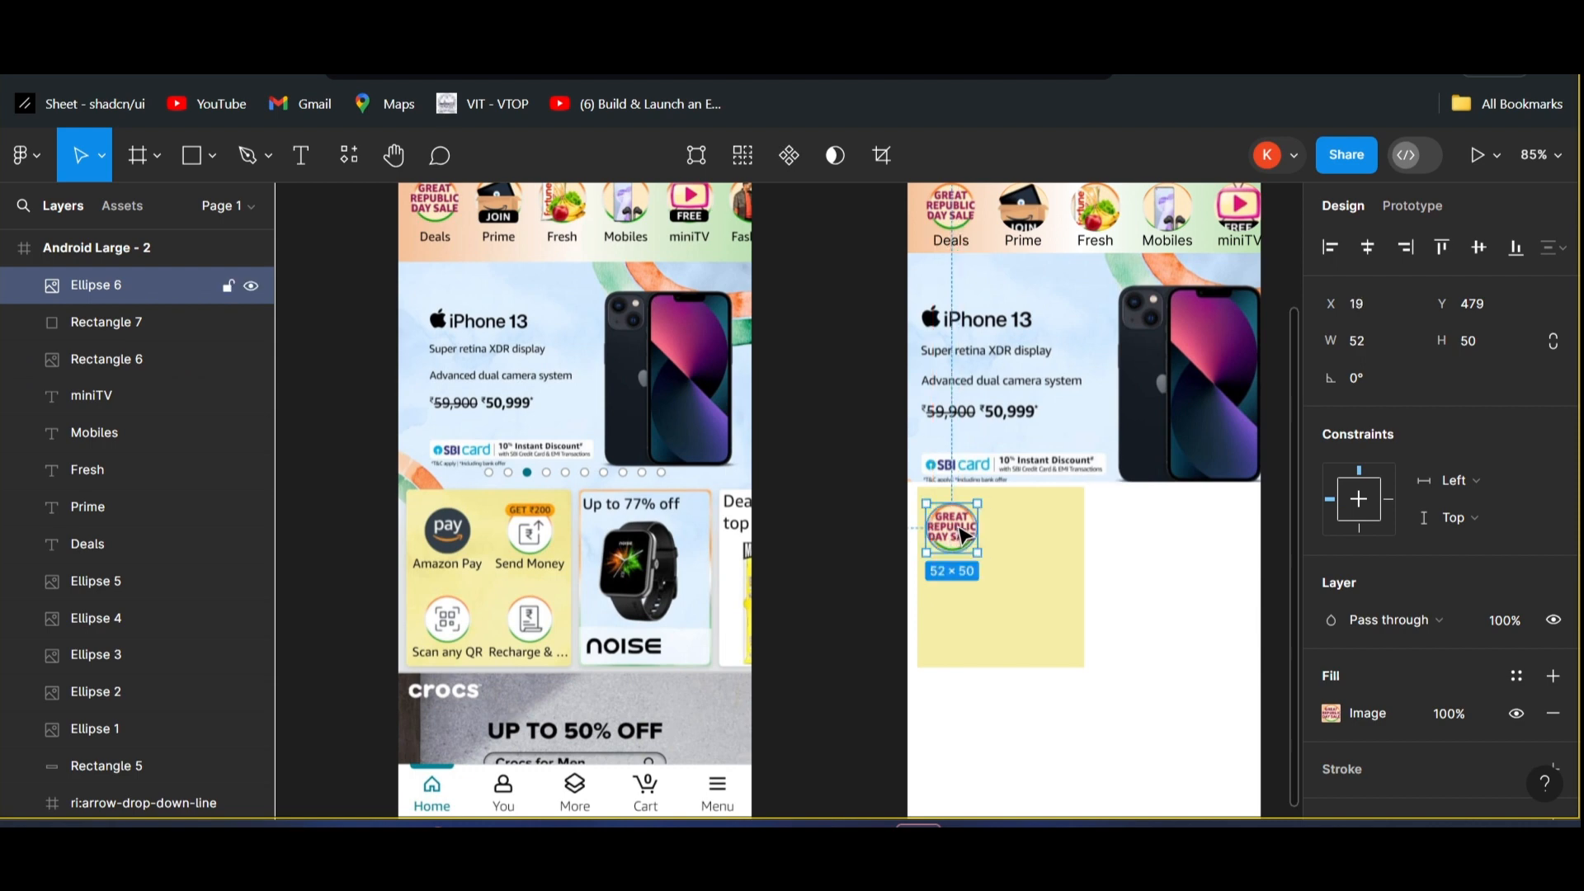
- Paste a second copy of the circle into the yellow card's upper-right area, at about X 111, Y 479
click(1020, 534)
right_click(1013, 535)
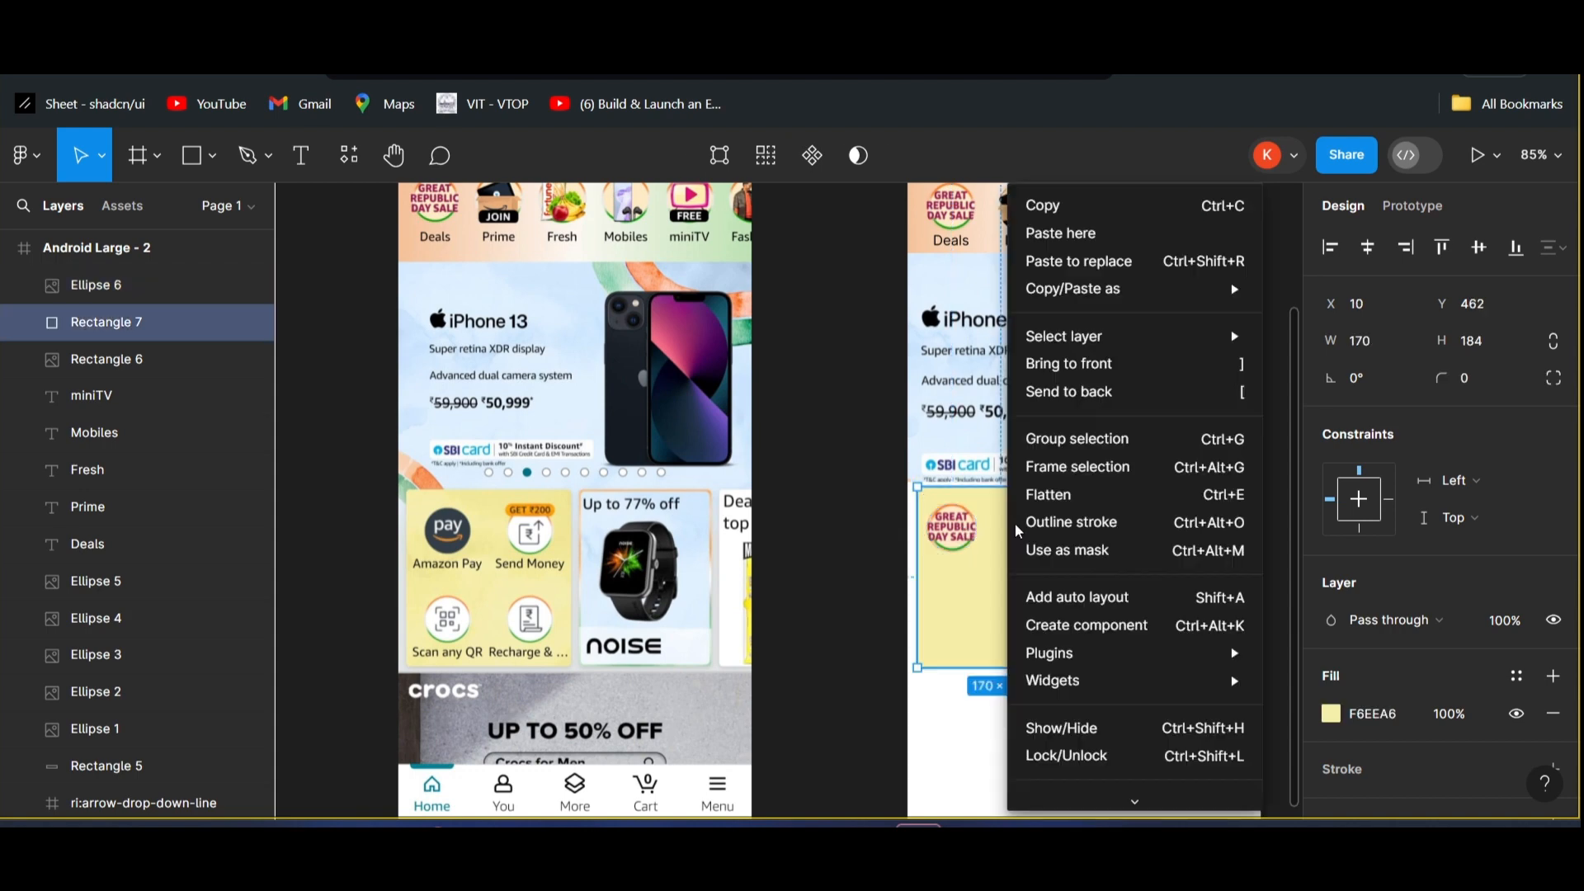
click(1094, 235)
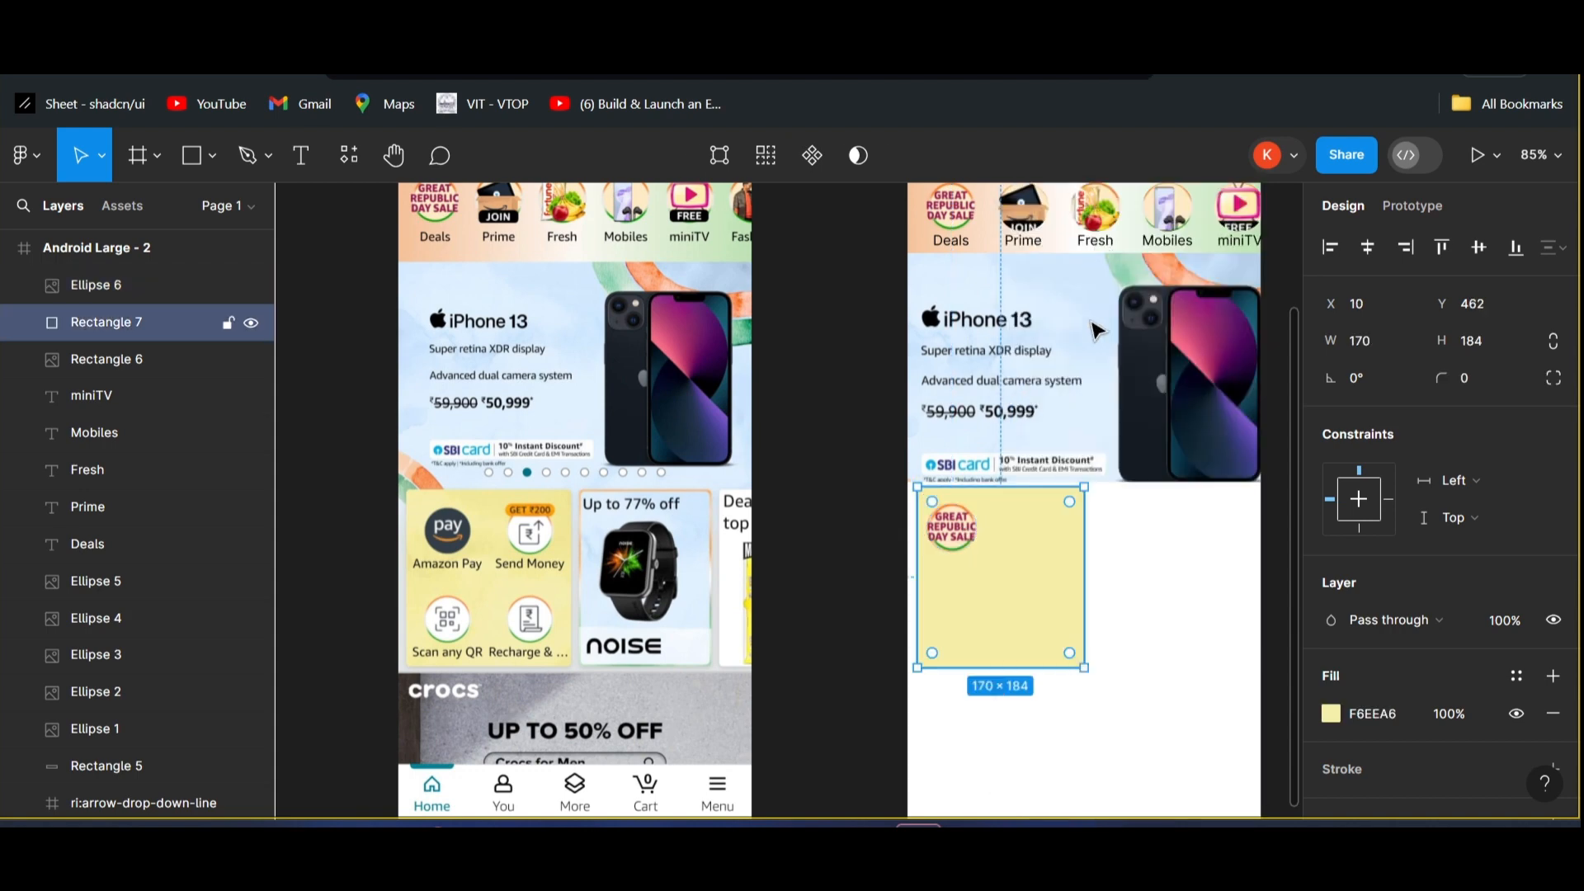
drag(1034, 545, 1037, 536)
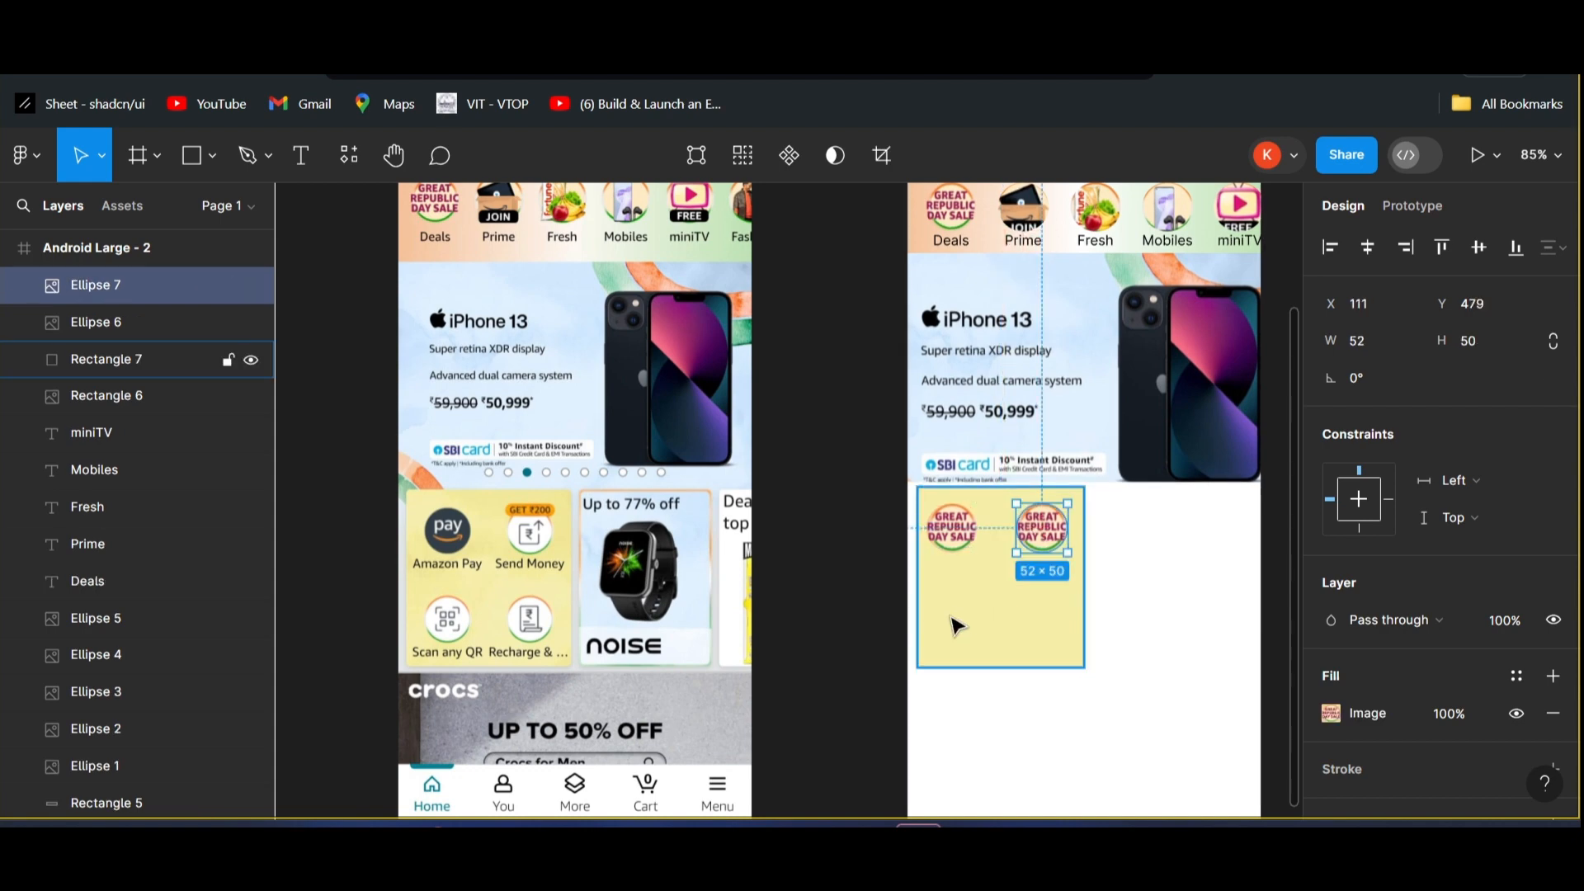
- Paste two more circles as a lower row in the yellow card, at about X 26 and X 105, Y 575
right_click(949, 615)
click(978, 230)
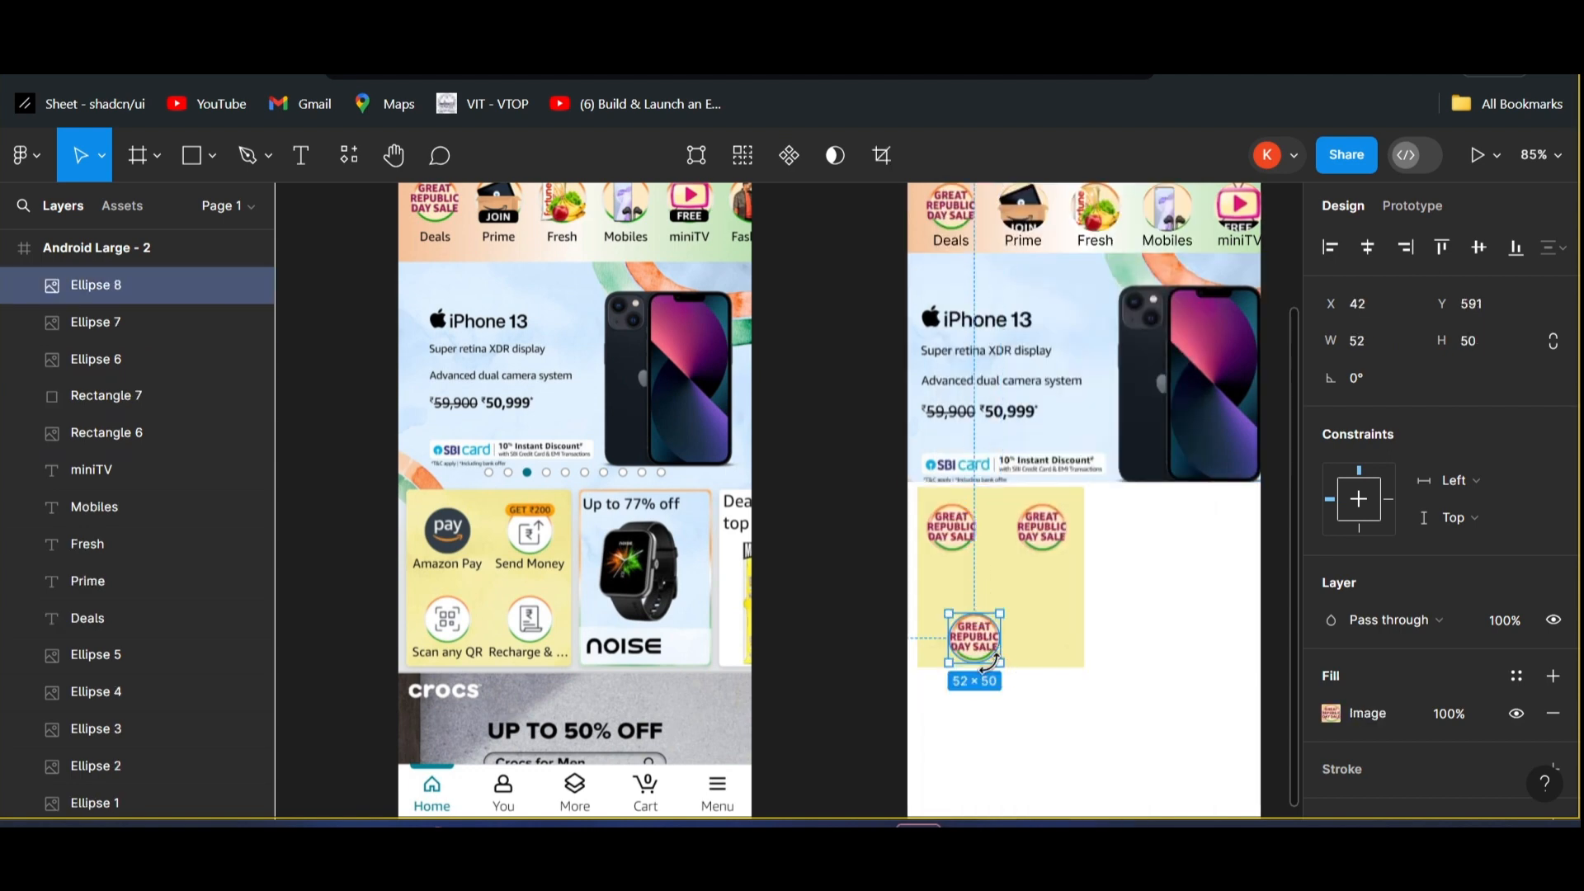
mouse_move(973, 635)
mouse_down()
mouse_move(957, 540)
mouse_move(973, 628)
mouse_up()
click(1018, 623)
right_click(1013, 623)
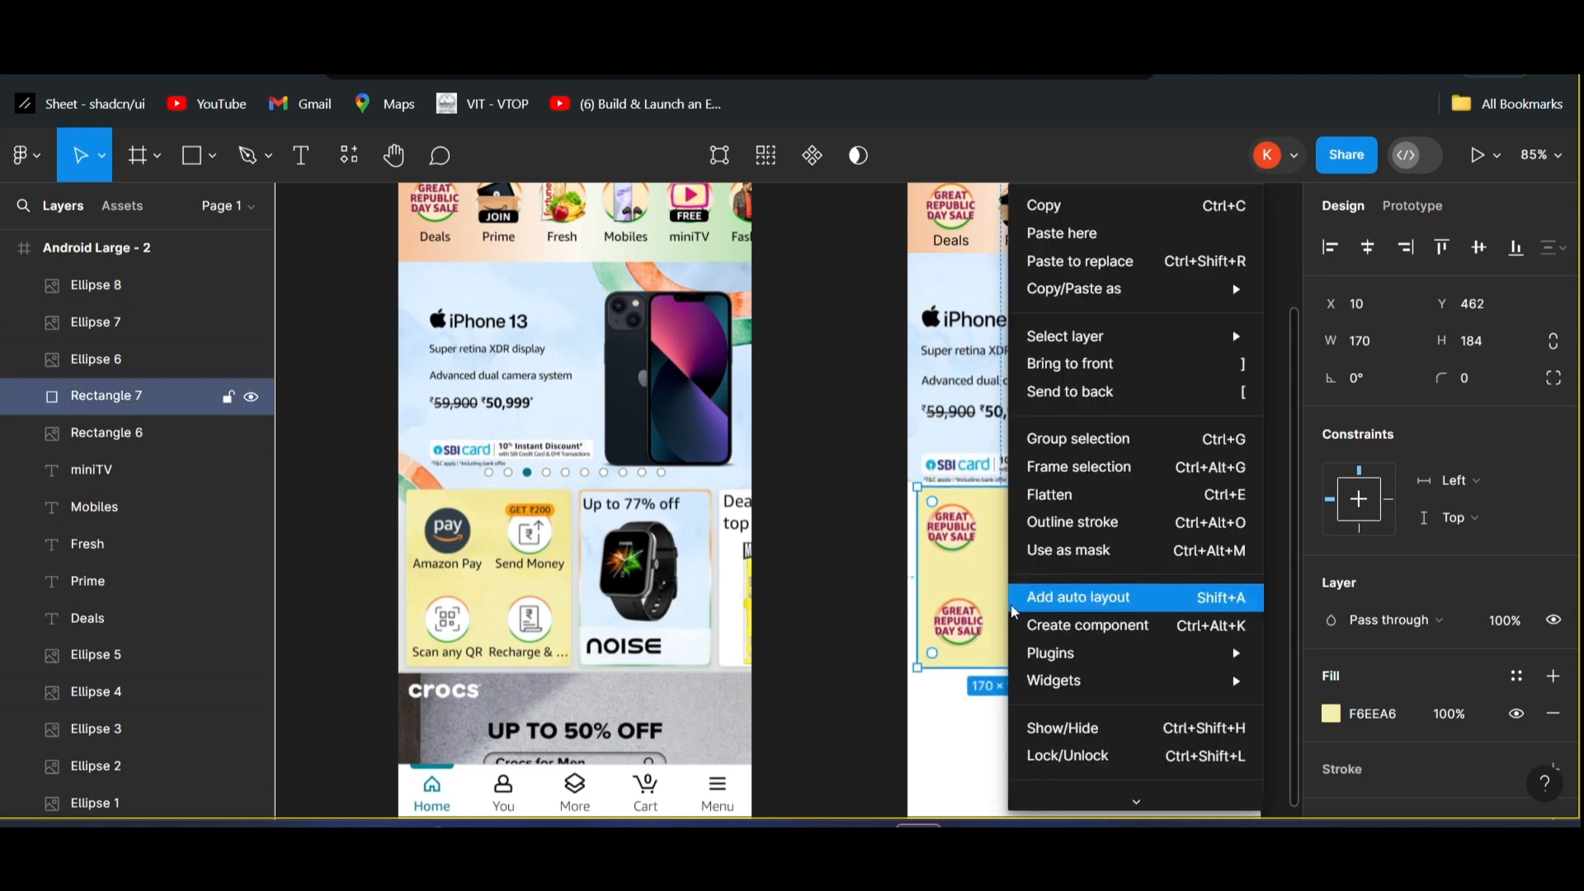
click(1068, 235)
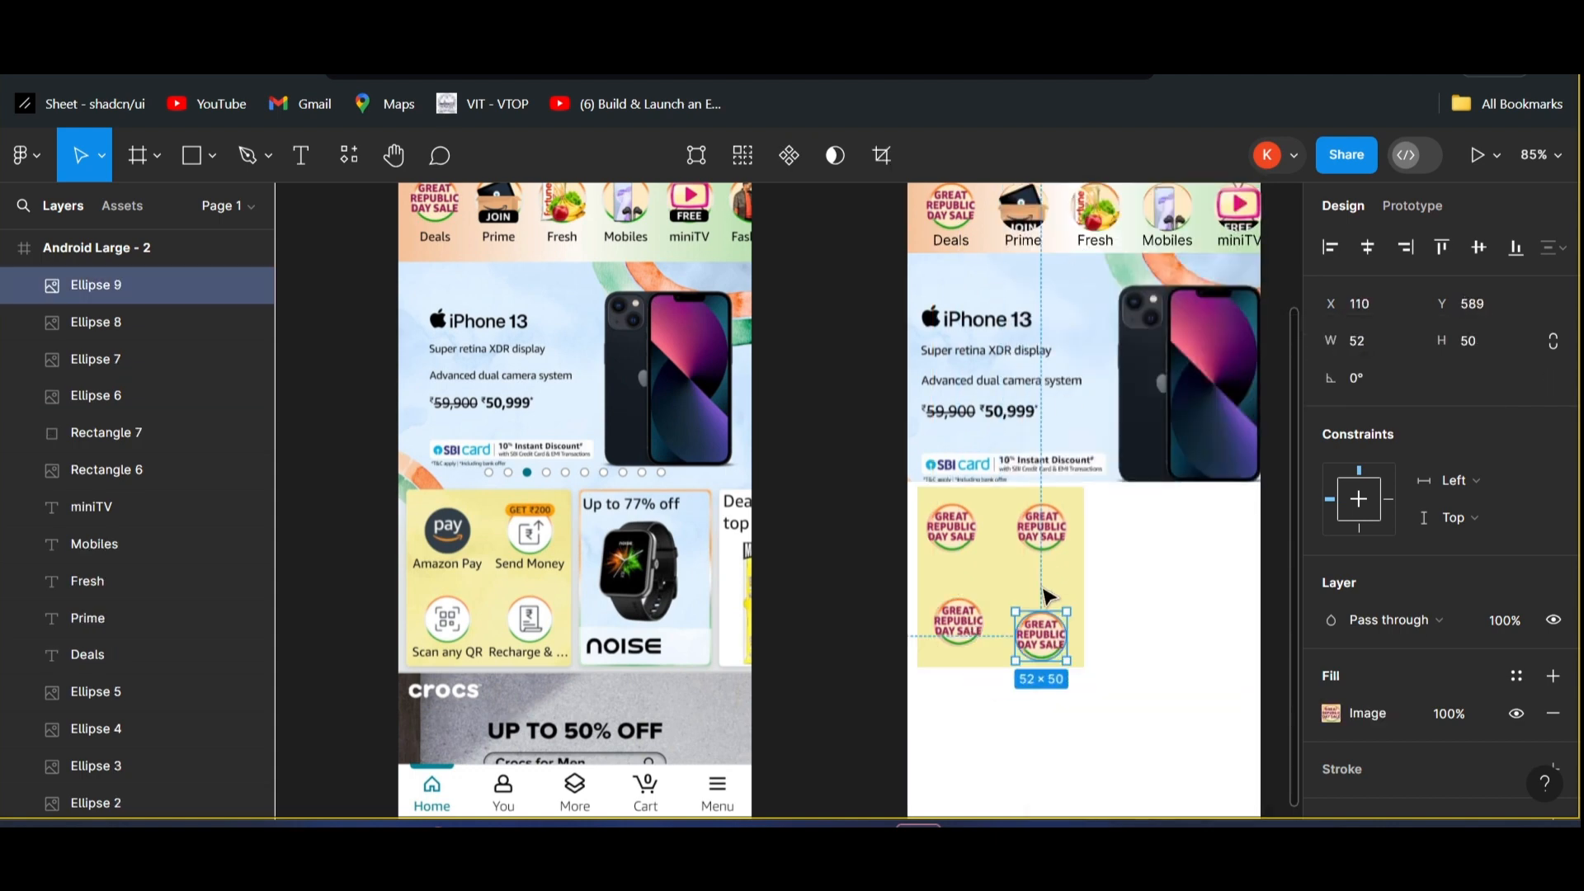
mouse_move(1036, 612)
mouse_down()
mouse_move(1038, 634)
mouse_move(1037, 620)
mouse_up()
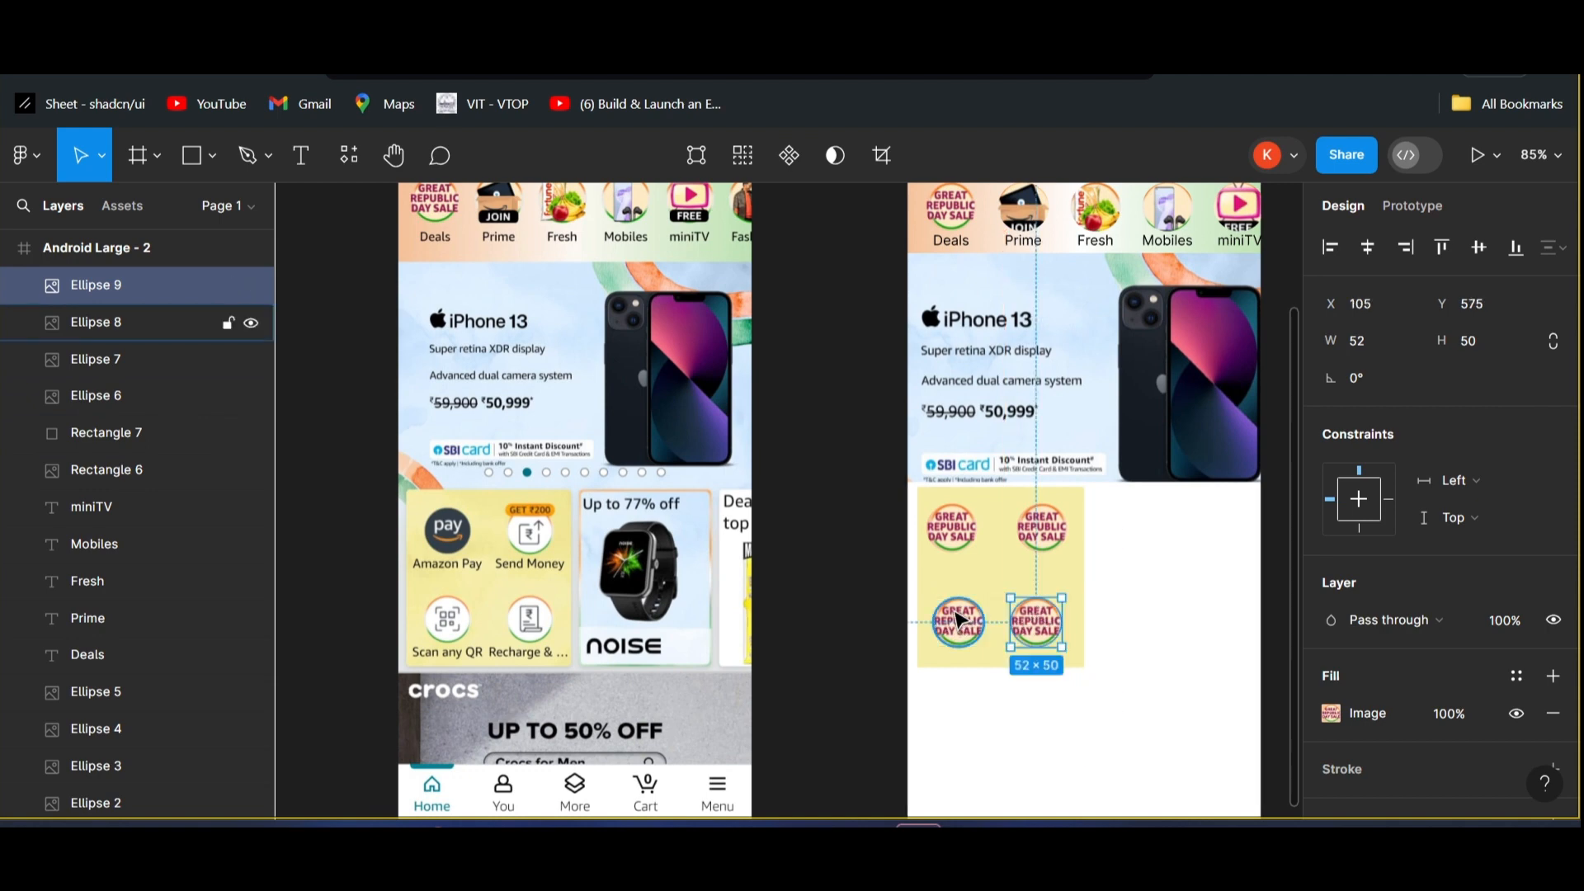
- Align the four circles in a two-by-two grid, with columns at X 26 and 105 and rows at Y 479 and 568
click(961, 525)
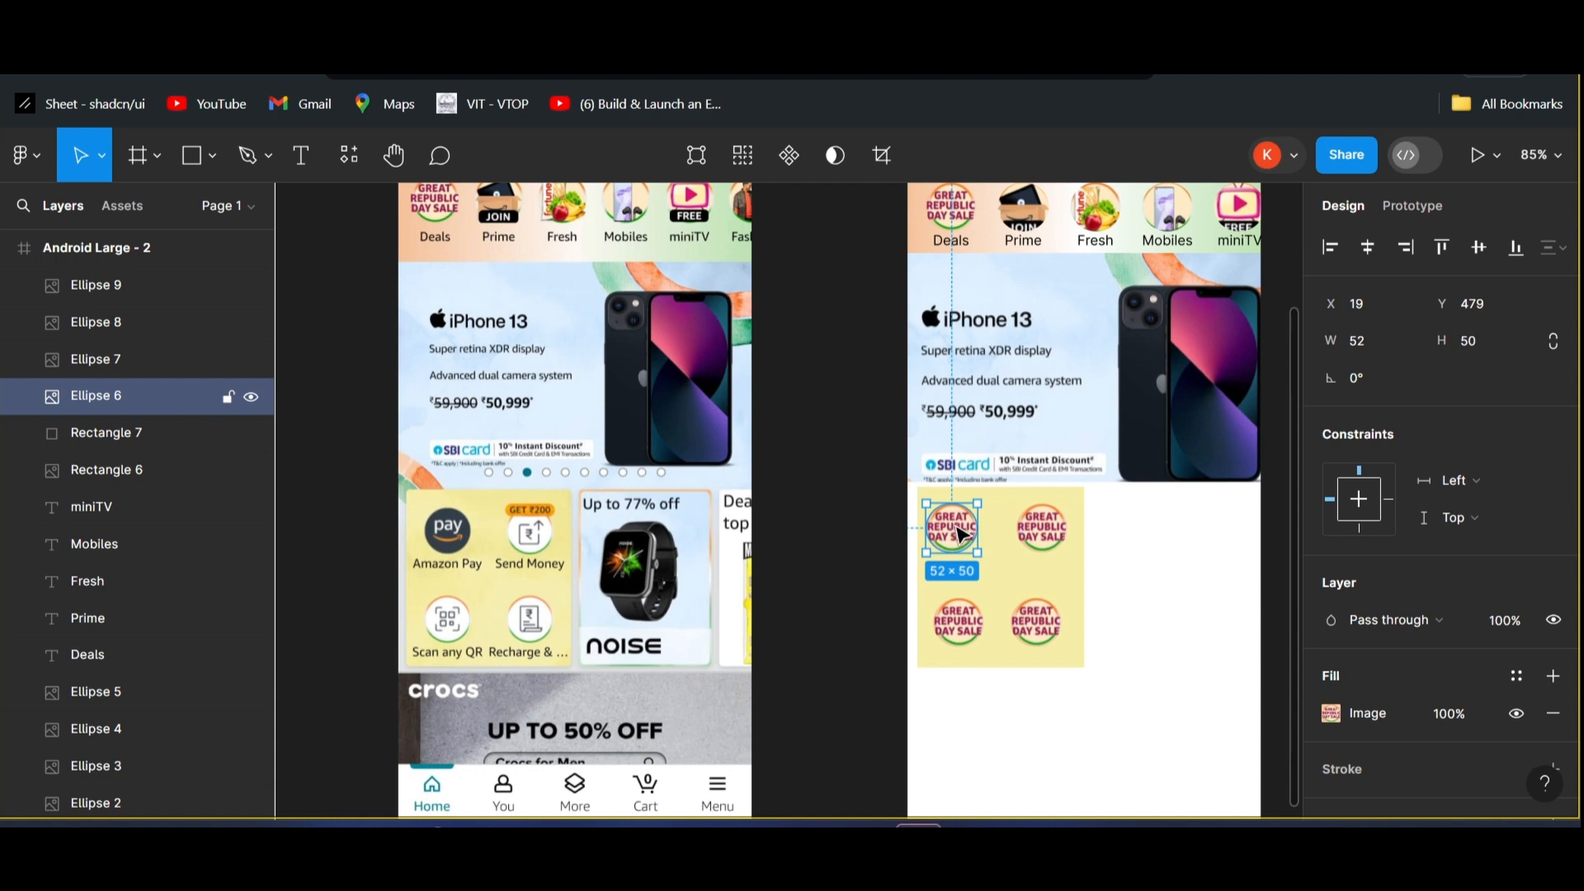
drag(960, 528, 962, 531)
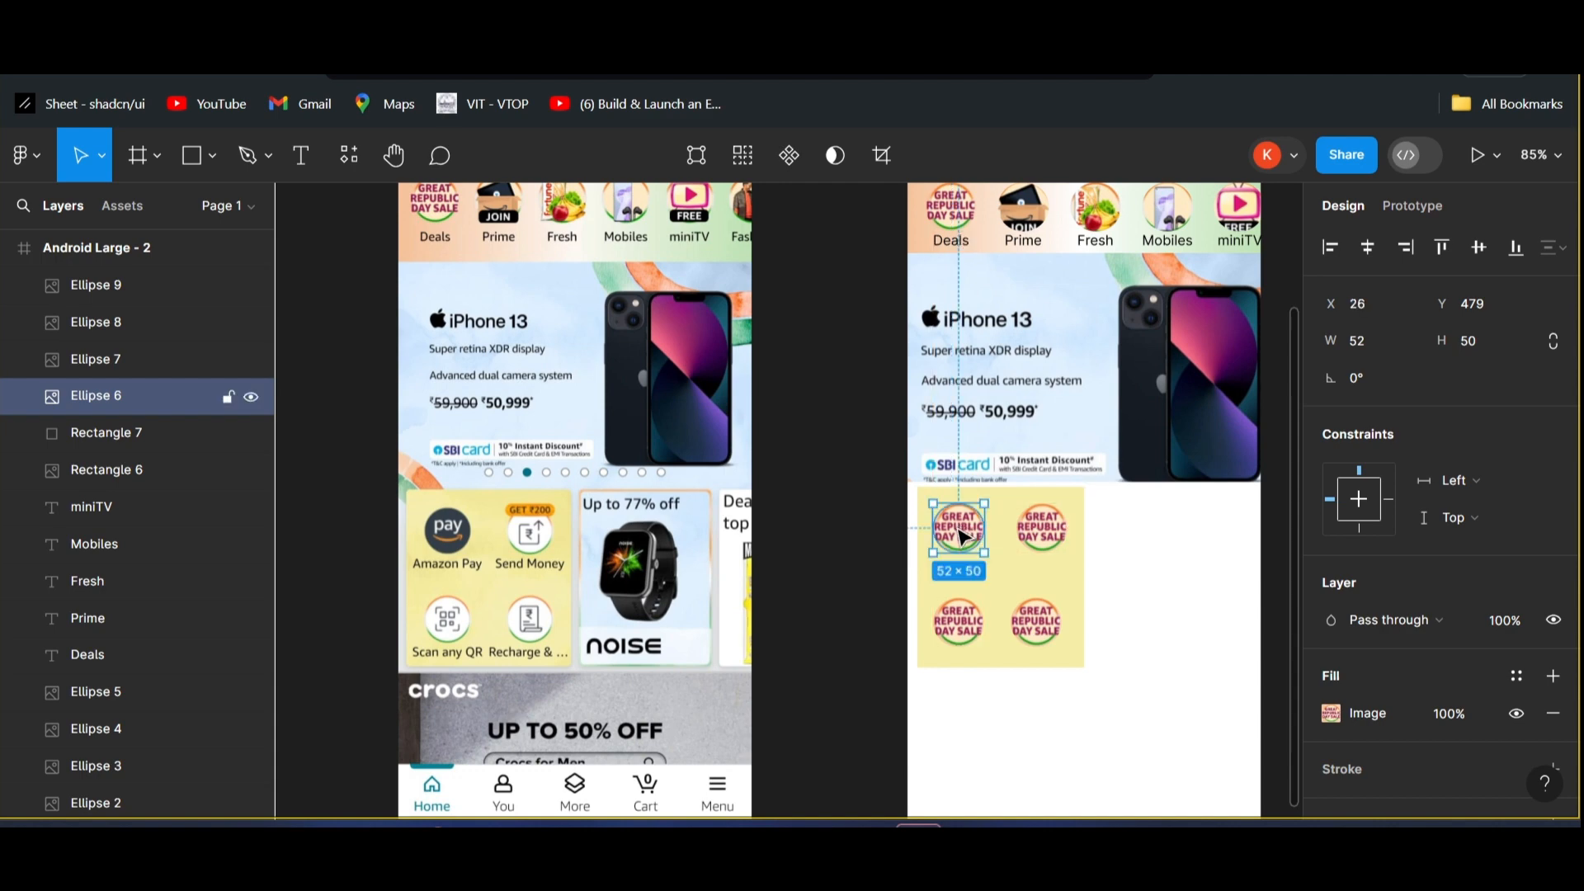
click(1031, 628)
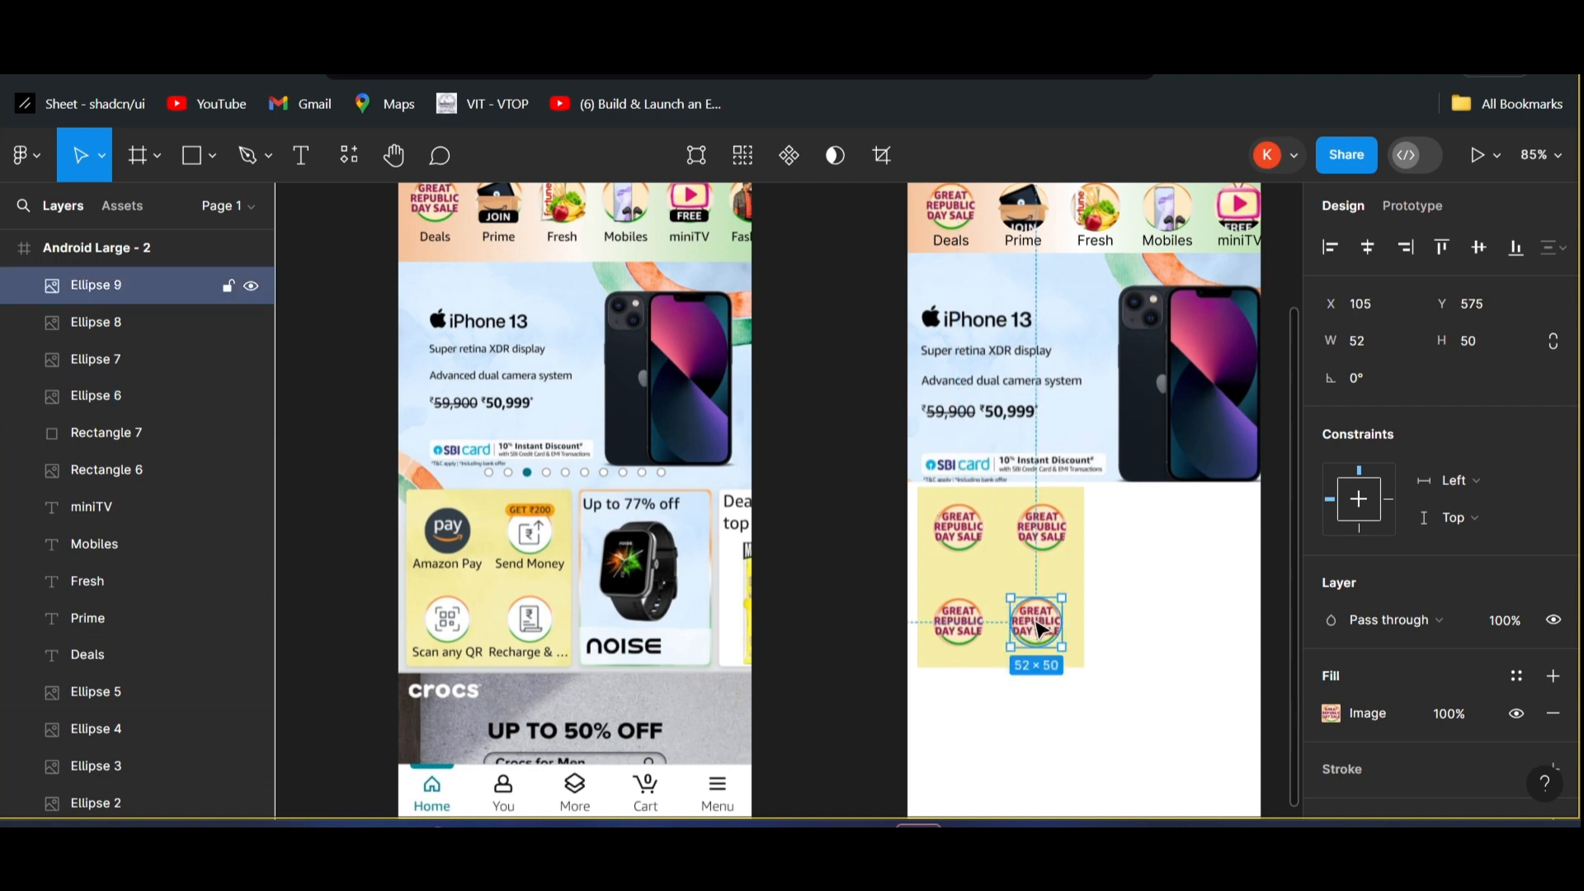
drag(1040, 620, 1040, 614)
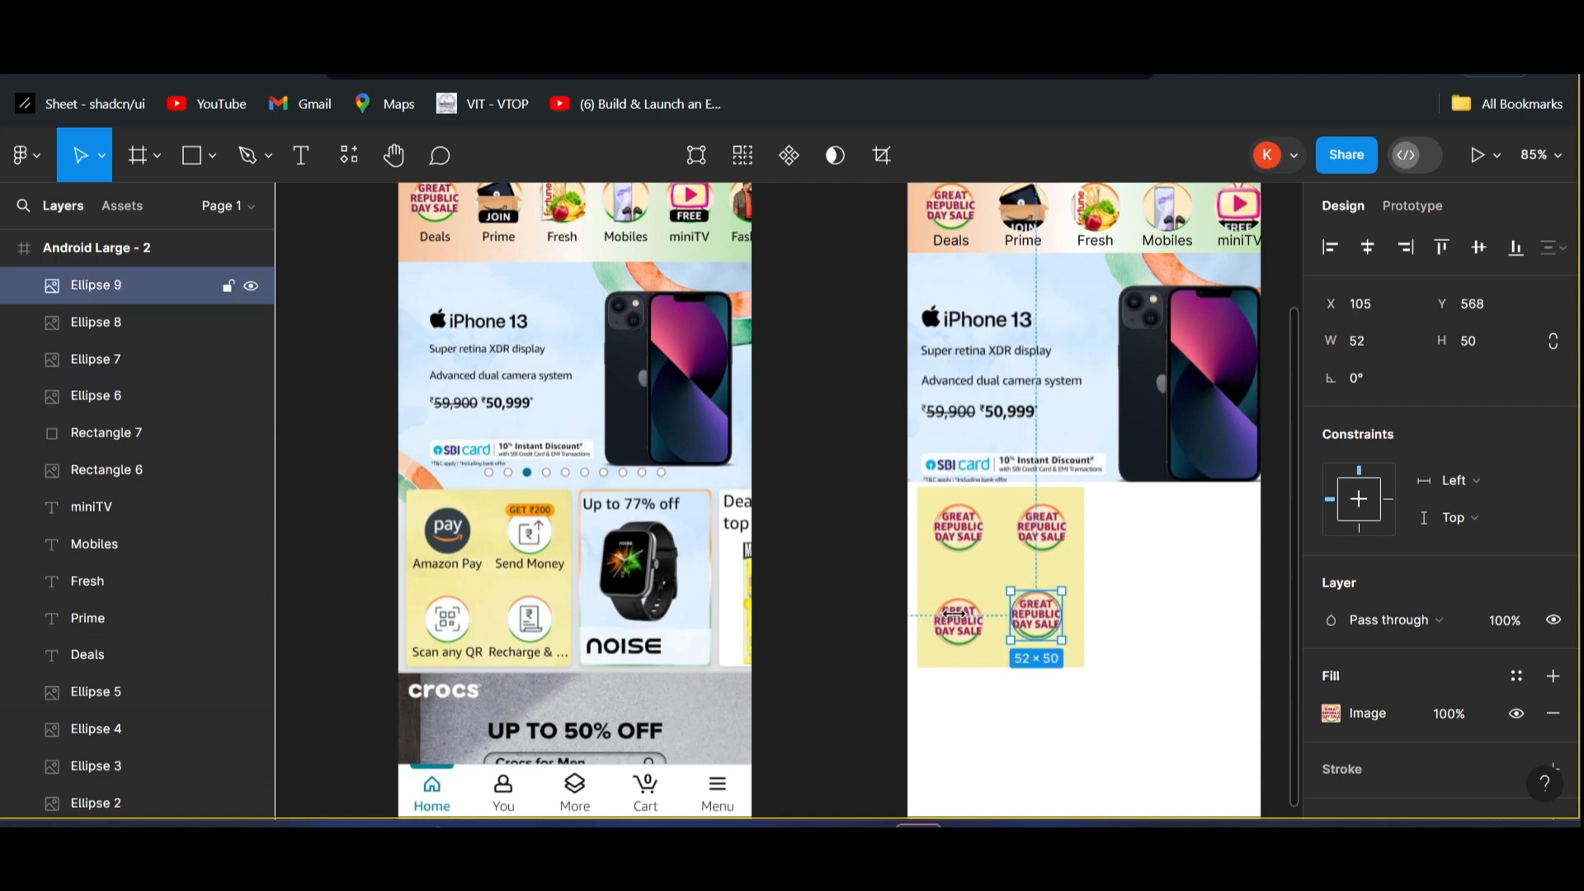
click(963, 629)
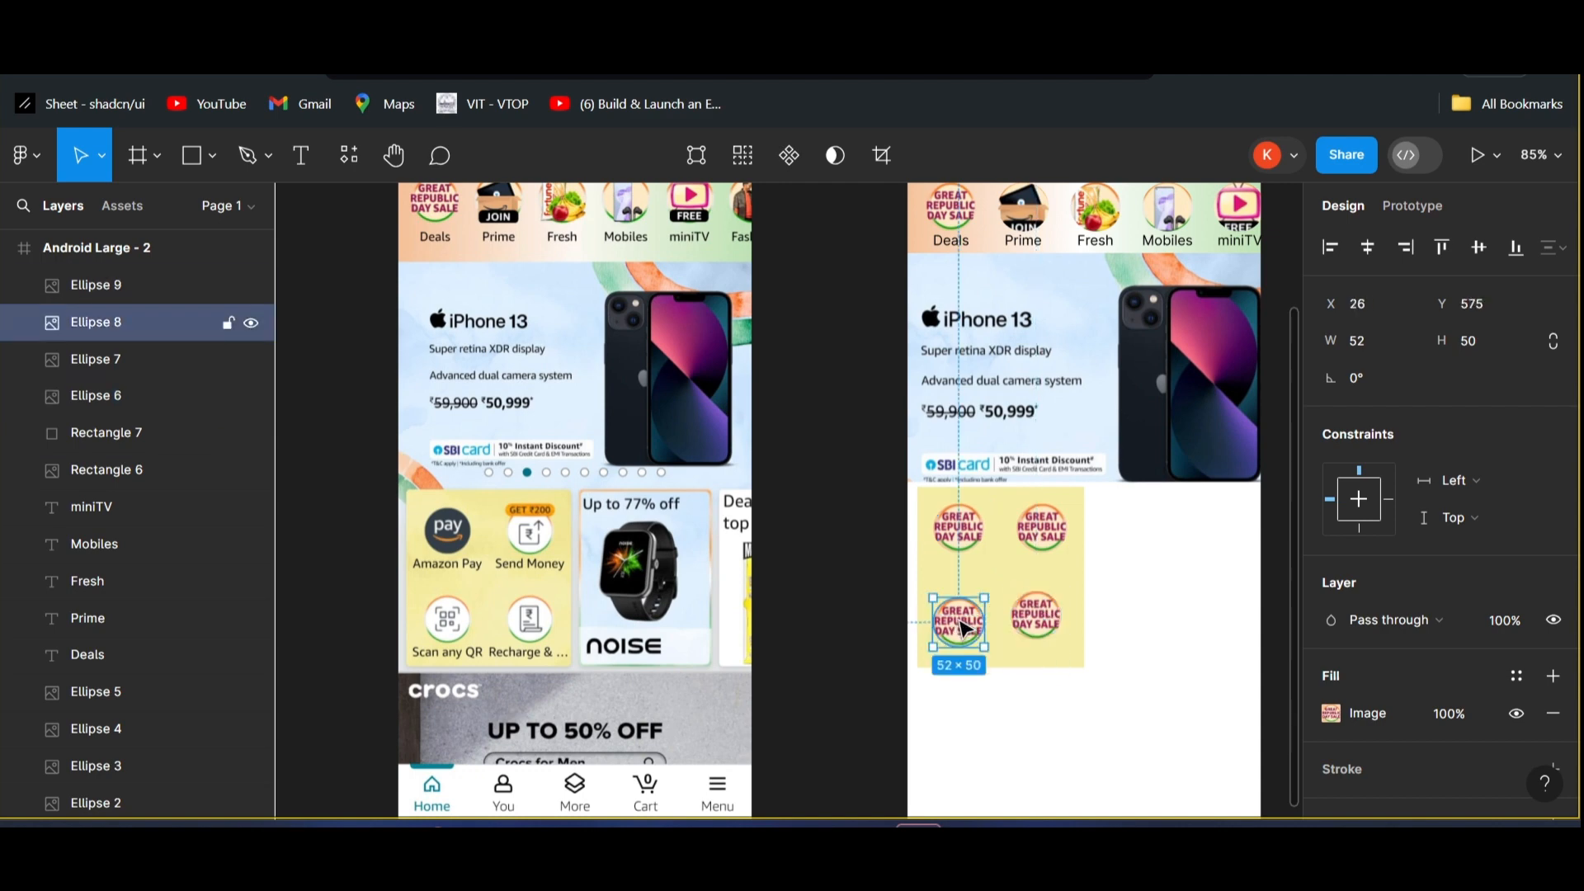
drag(964, 629, 967, 624)
click(1043, 525)
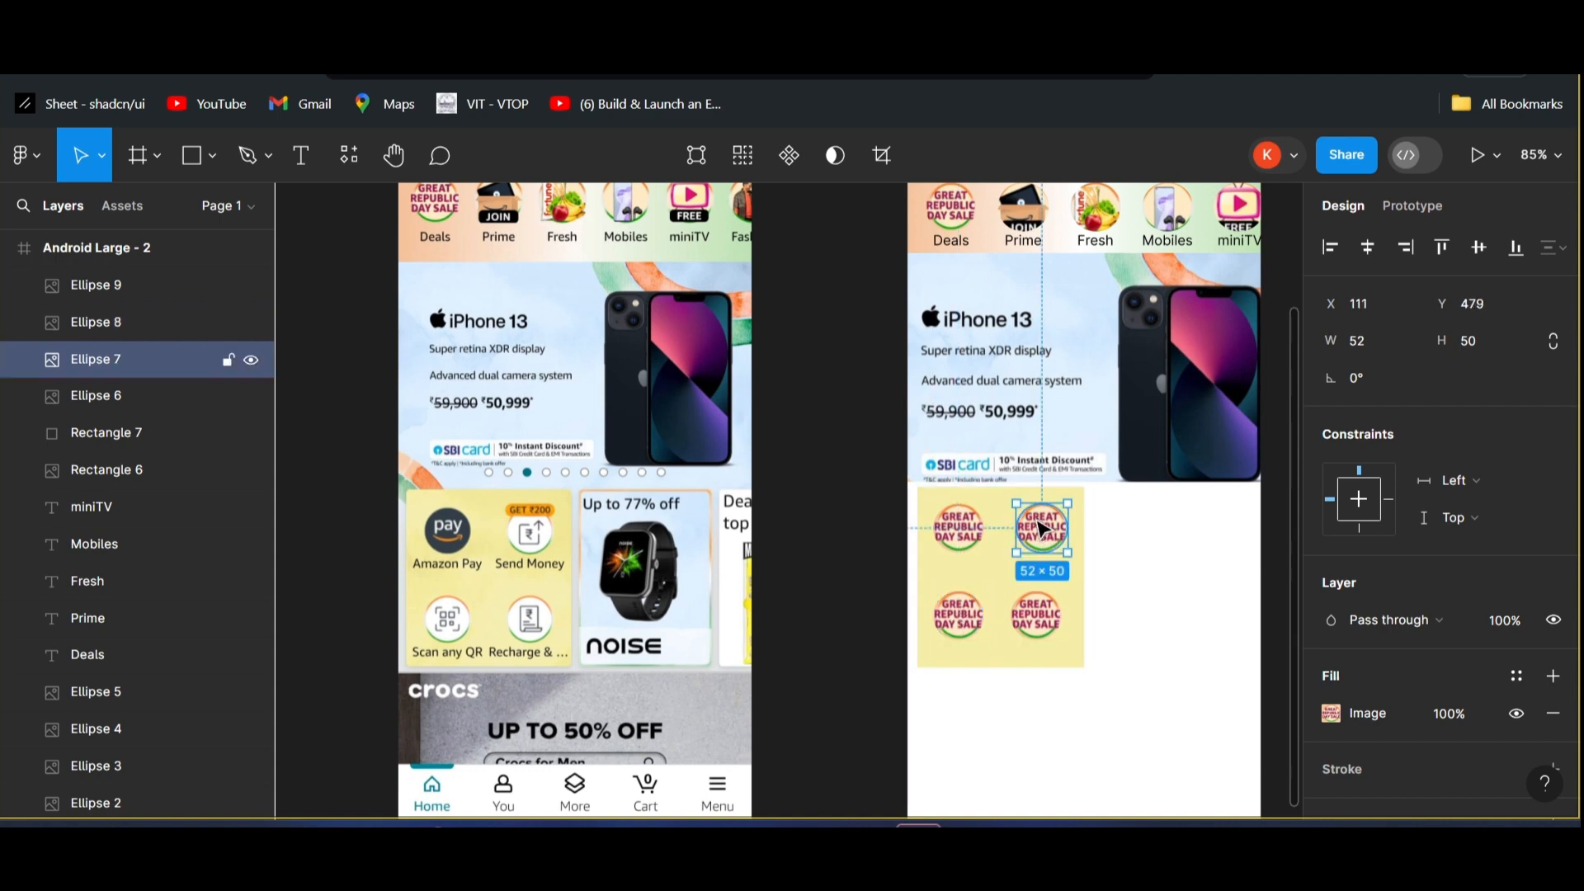
drag(1038, 526, 1042, 529)
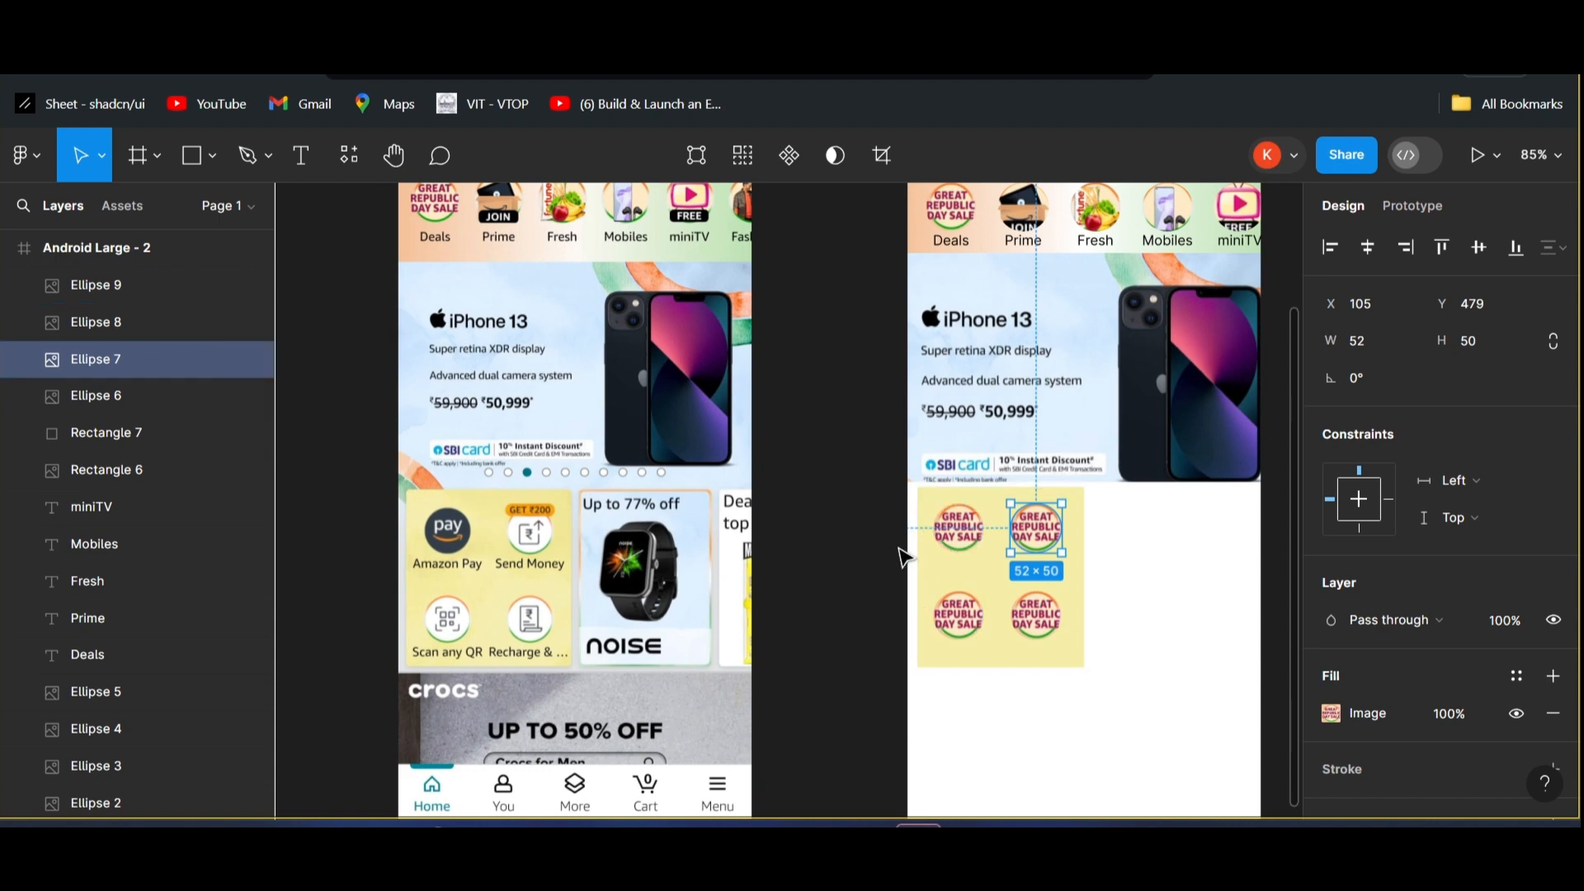
- Replace the image fill of the yellow card's upper-left circle with image 7 from the UI UX project folder
click(961, 538)
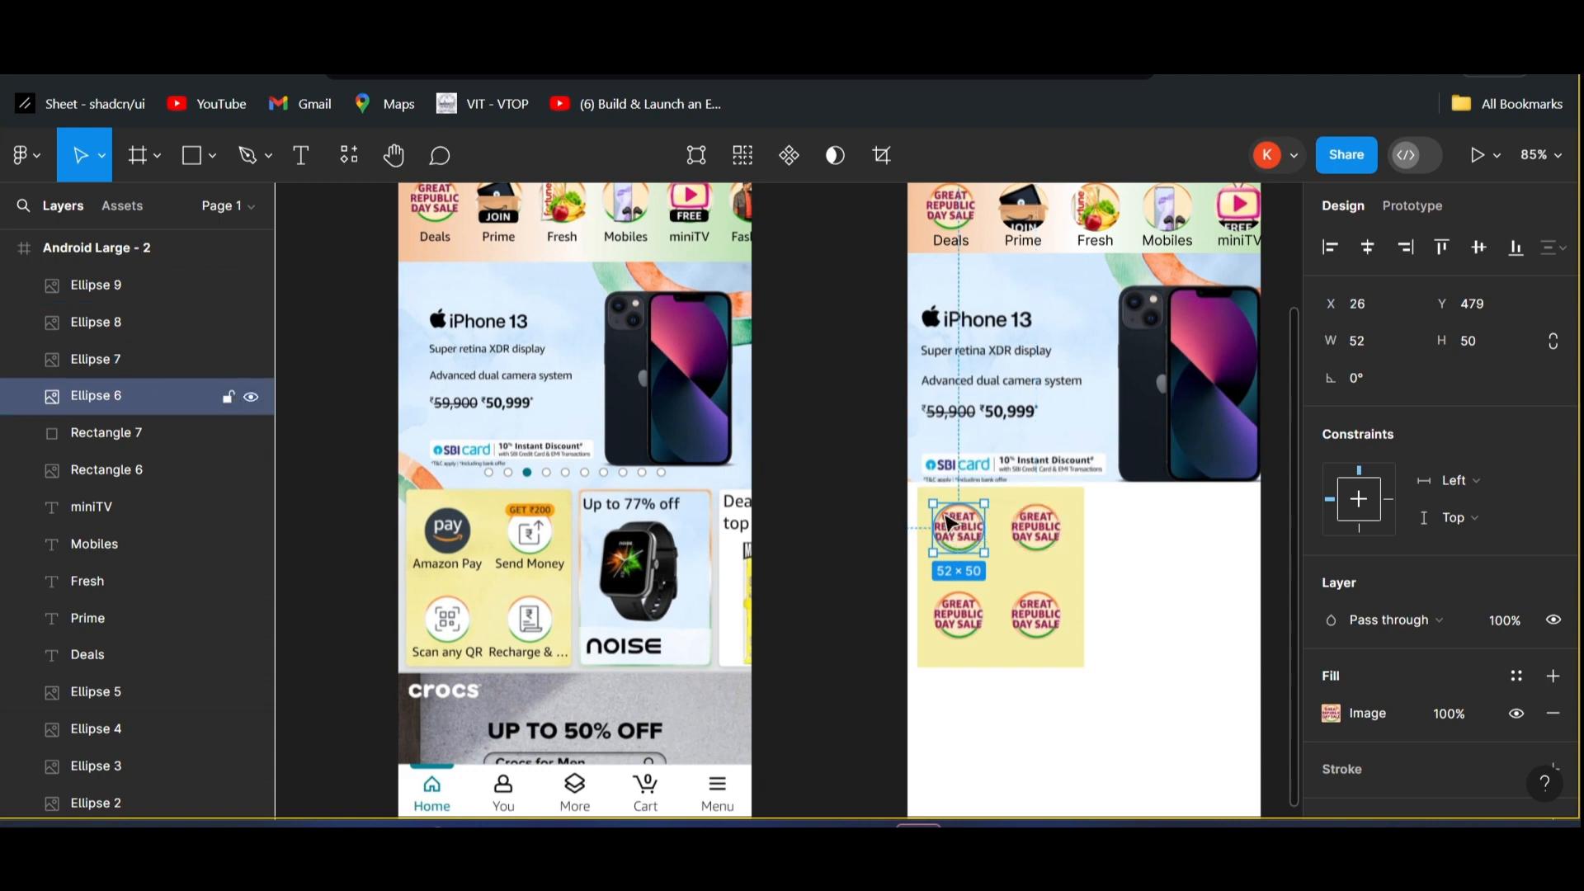
click(1332, 715)
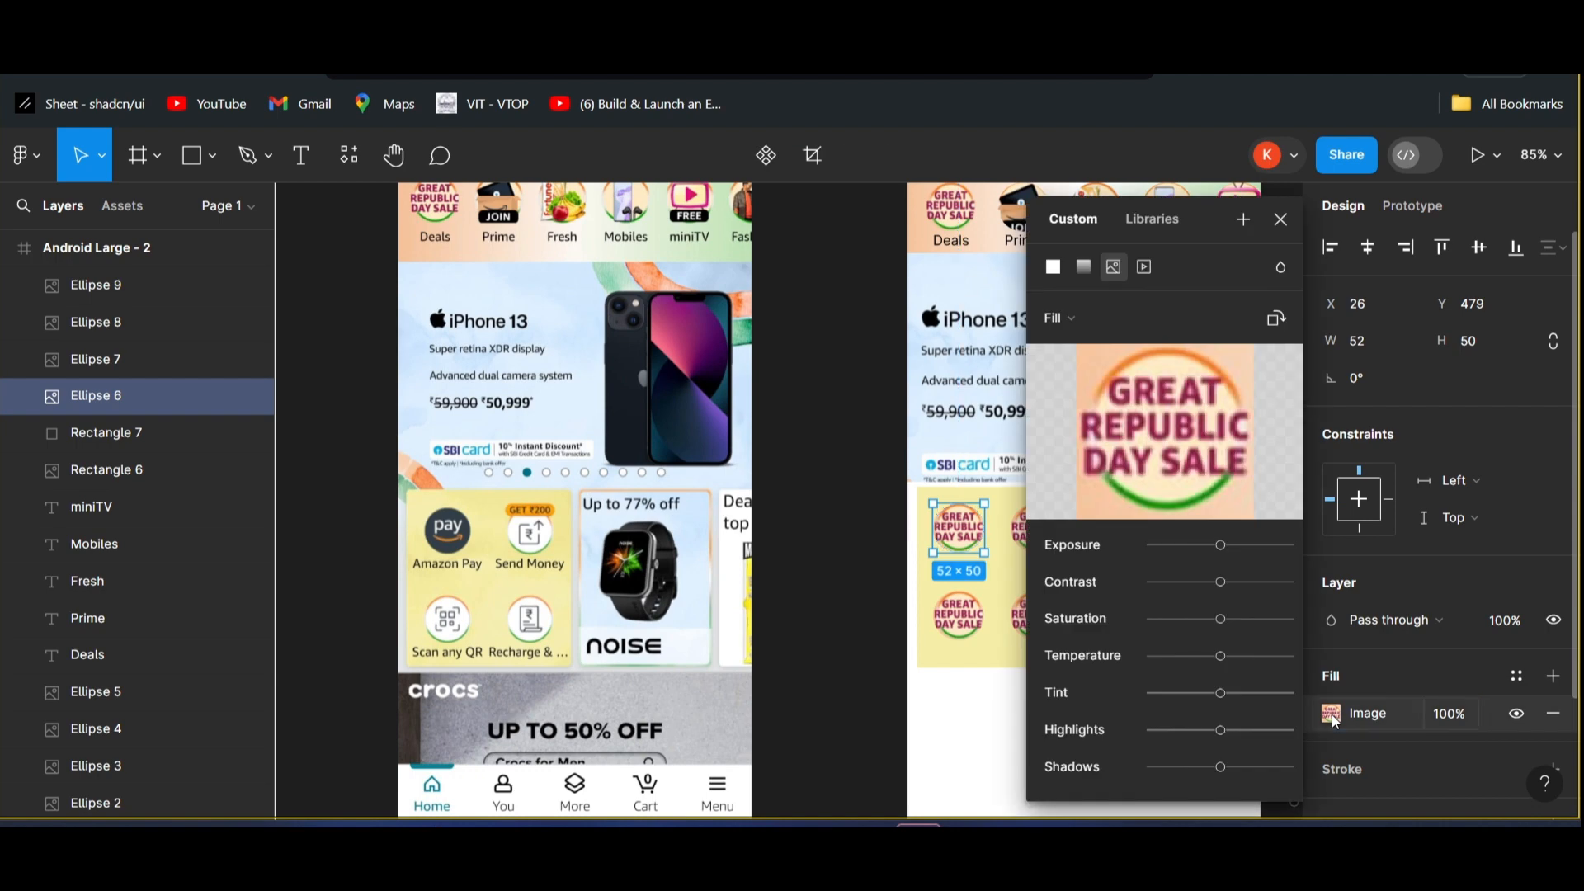
click(1184, 430)
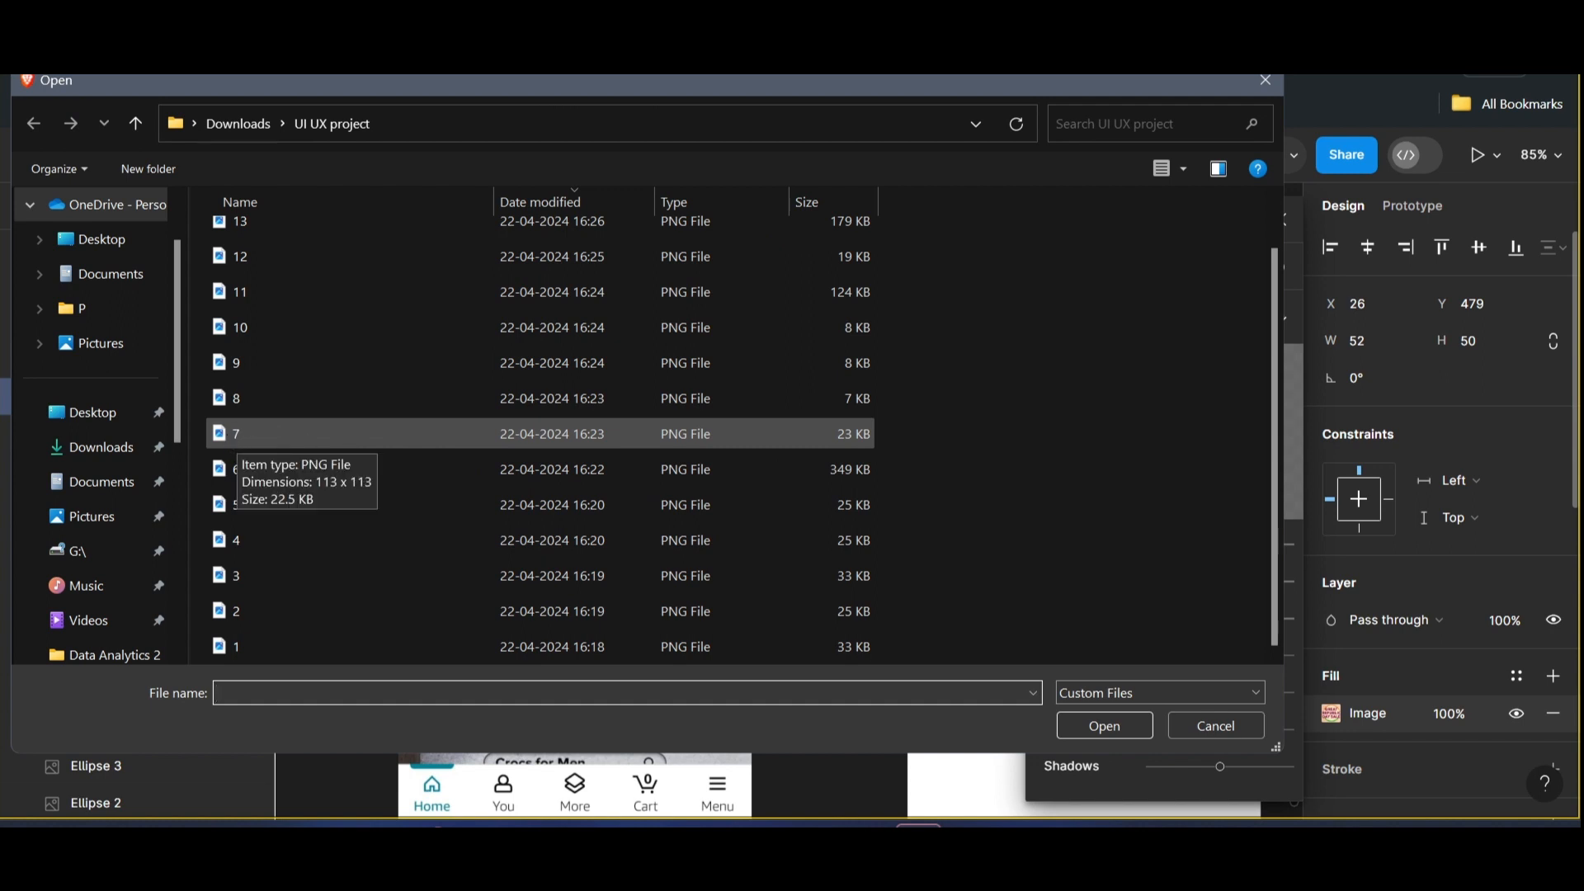
double_click(226, 434)
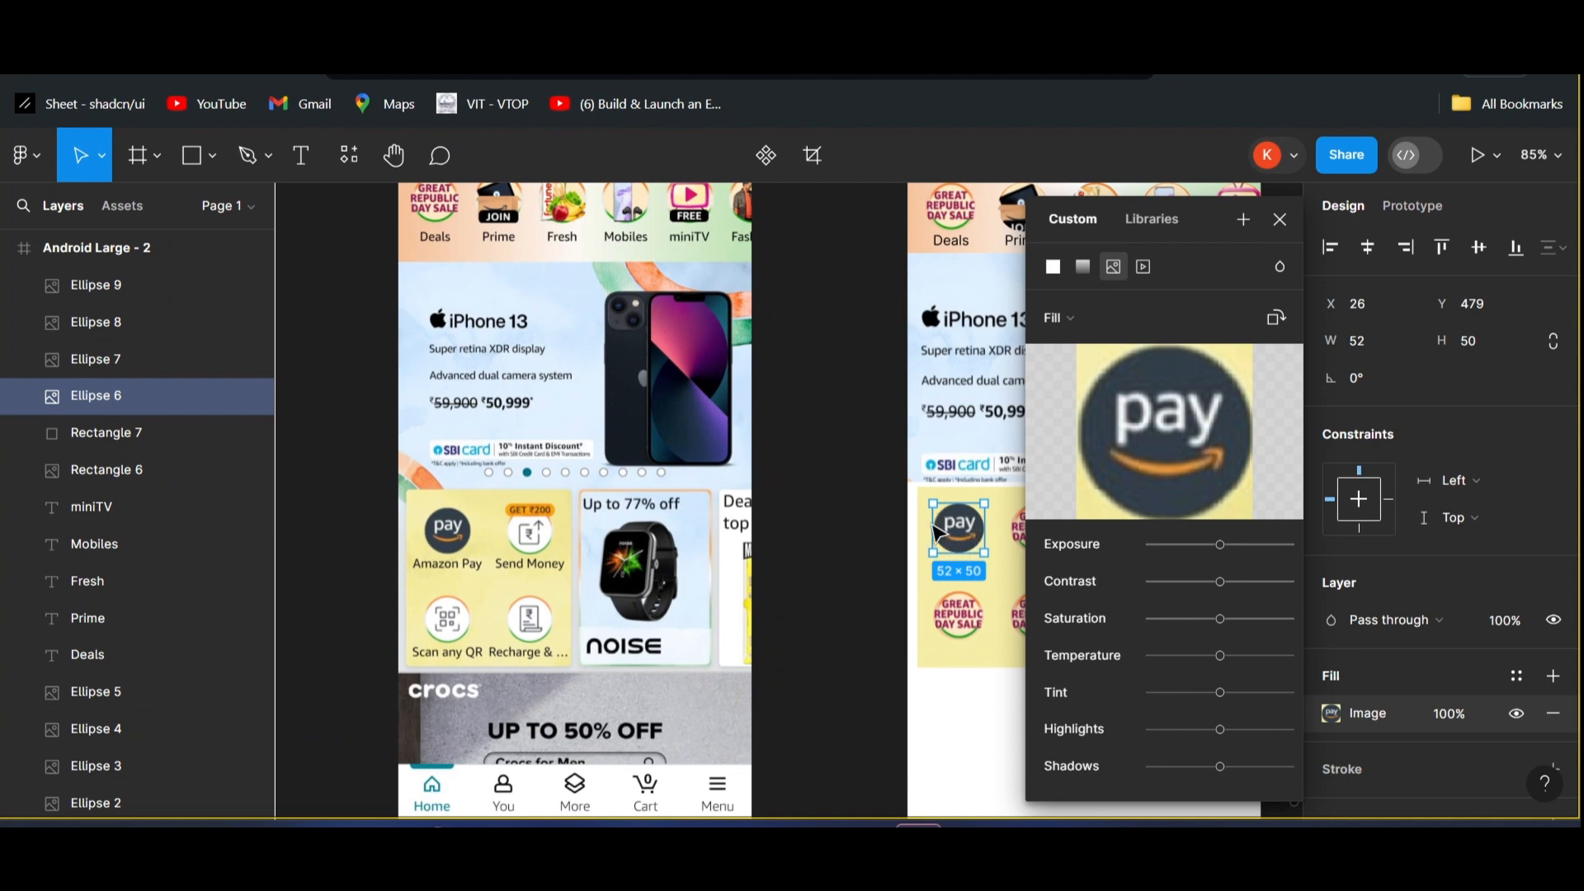
- Replace the image fill of the yellow card's upper-right circle with image 8 from the UI UX project folder
scroll(706, 545, right, 3)
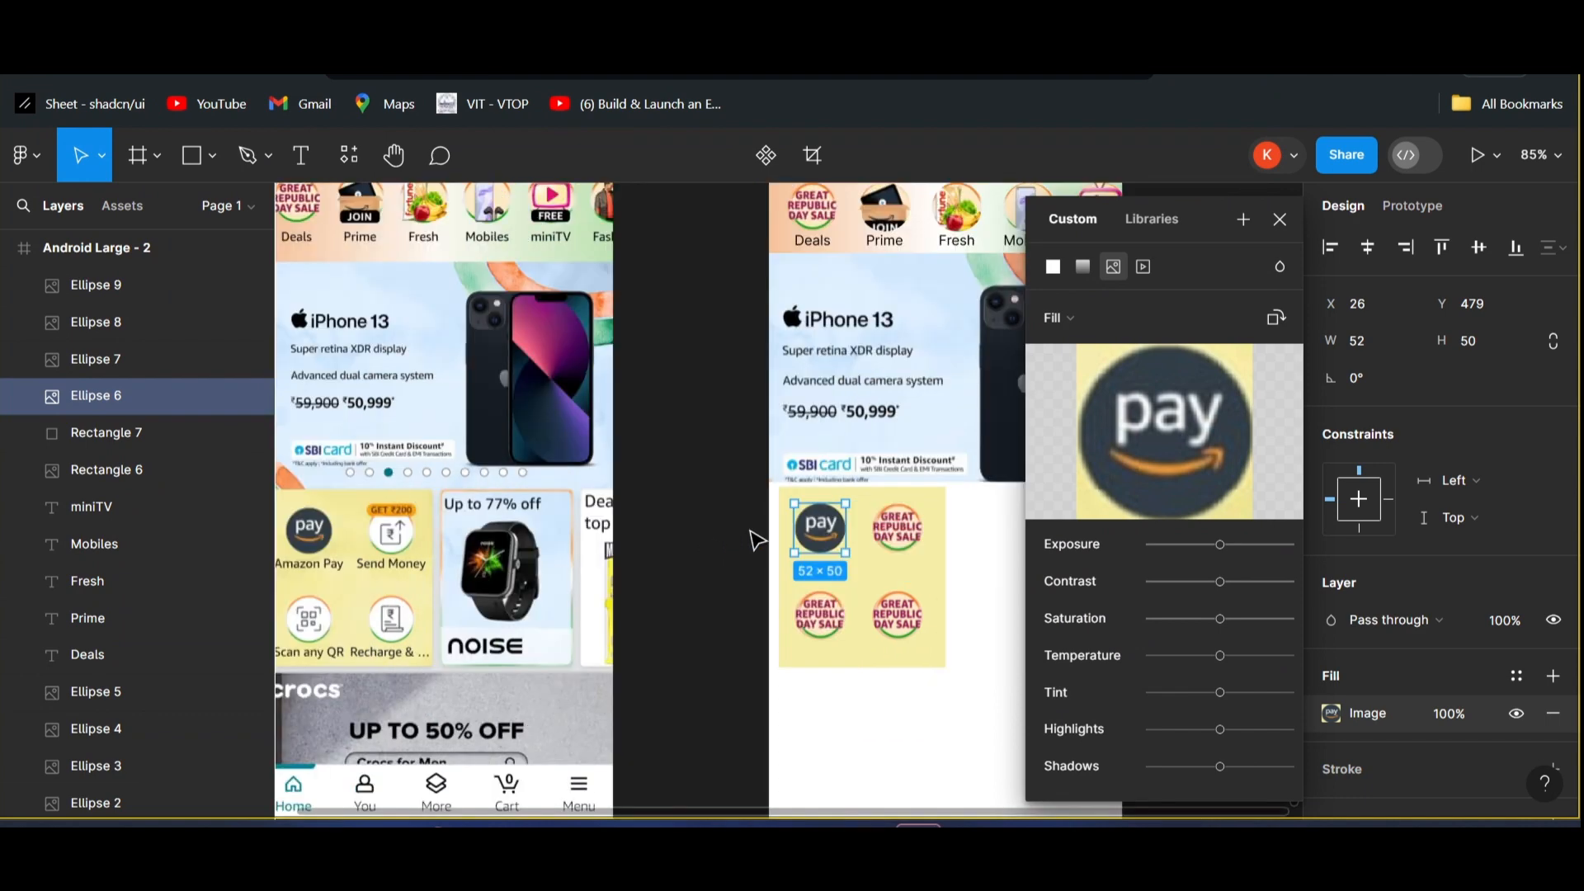
click(898, 530)
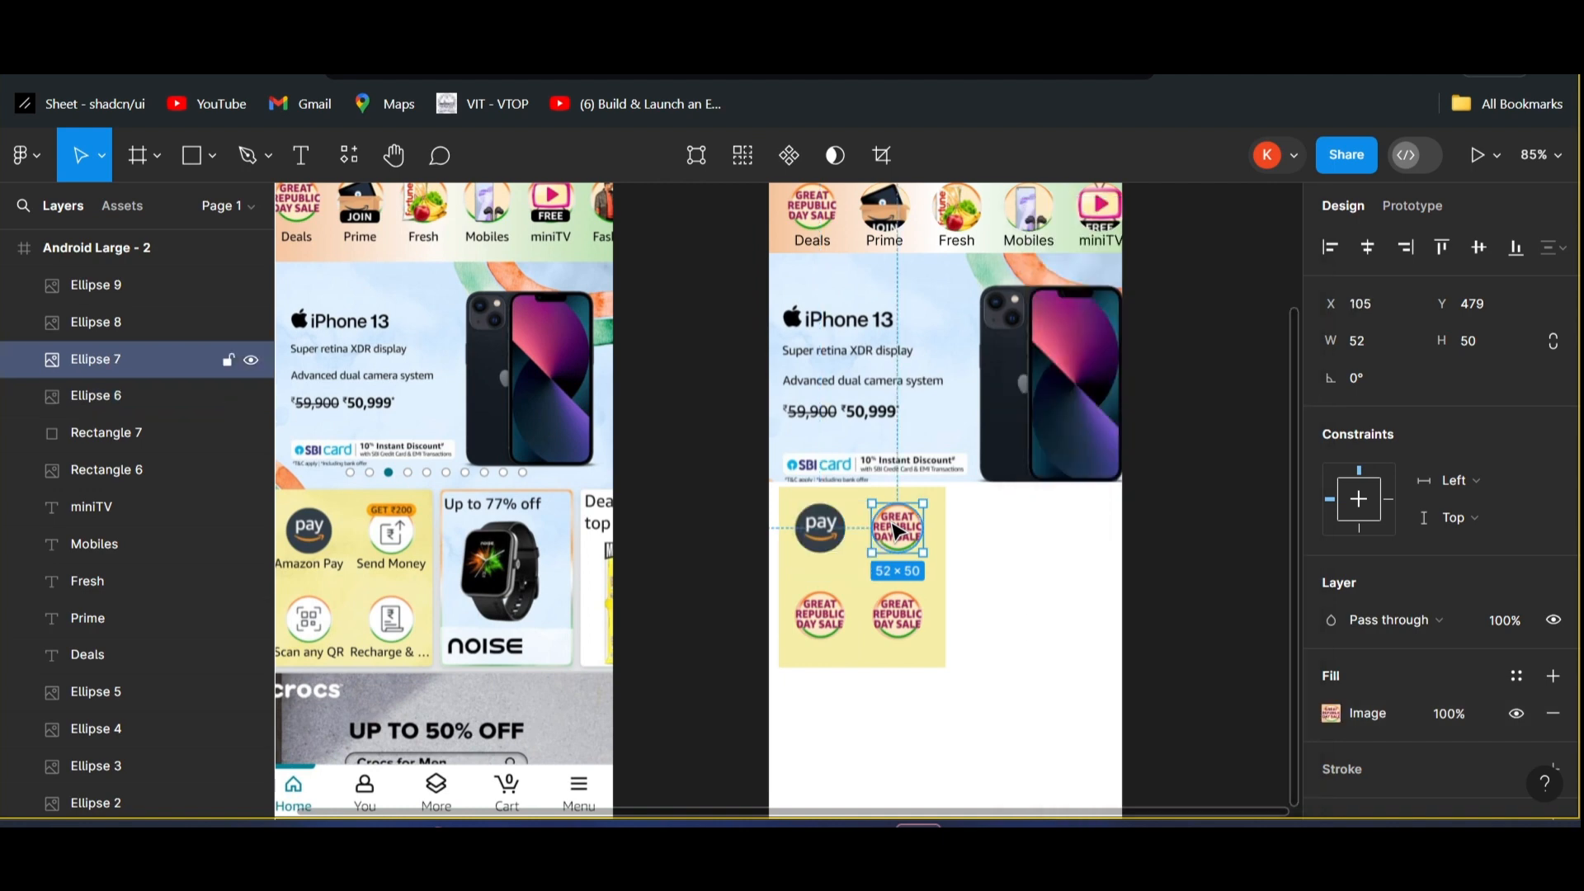
click(1332, 714)
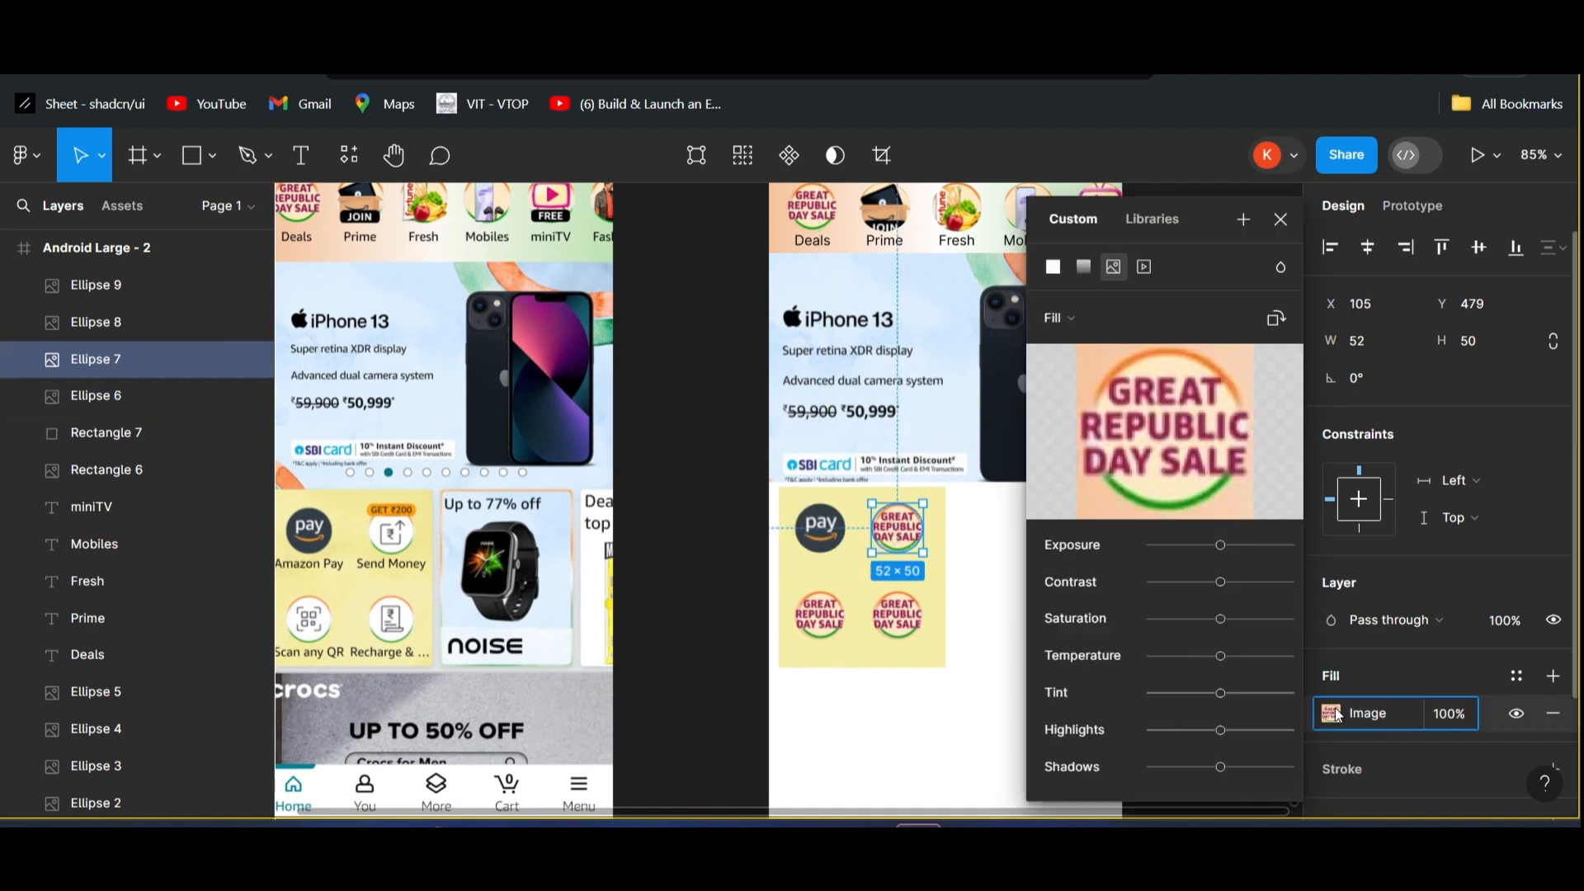
click(1165, 431)
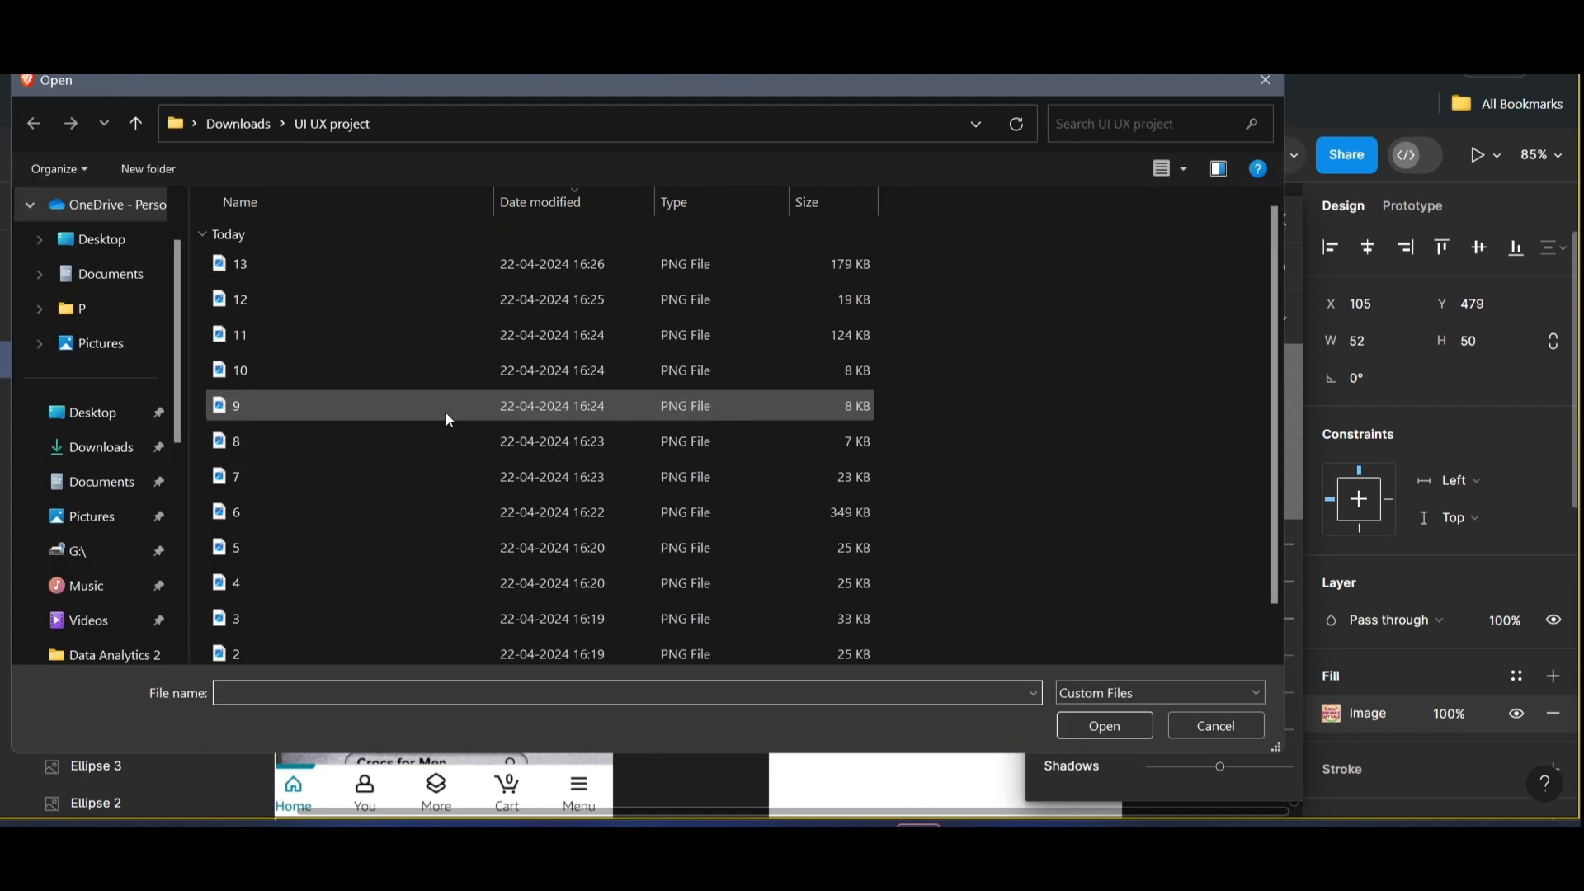
double_click(254, 443)
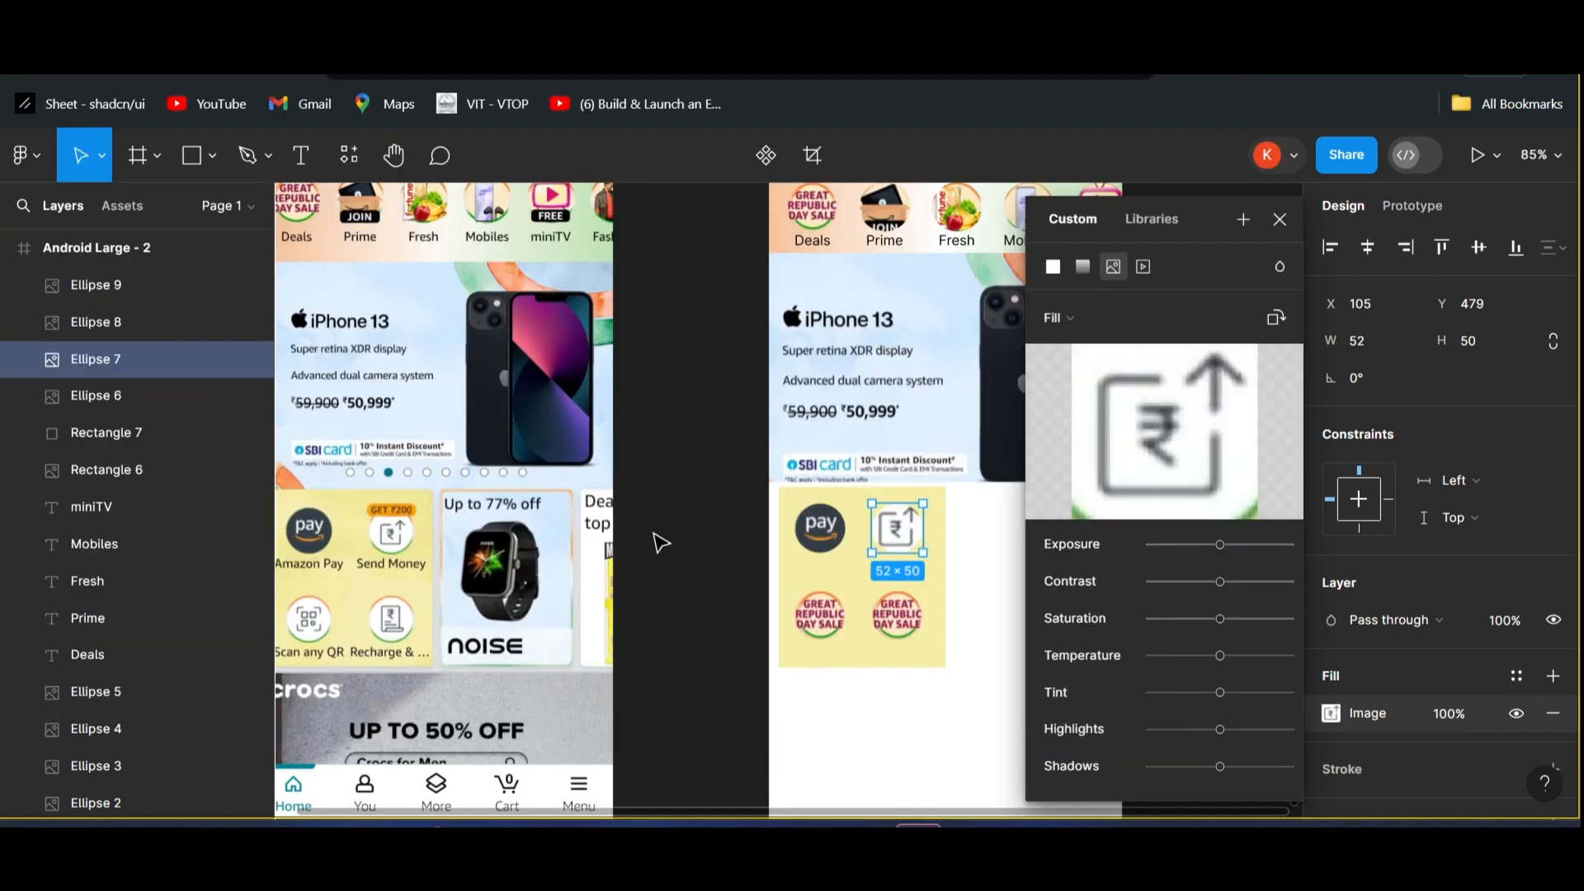
- Replace the image fill of the yellow card's lower-left circle with image 9 from the UI UX project folder
click(835, 616)
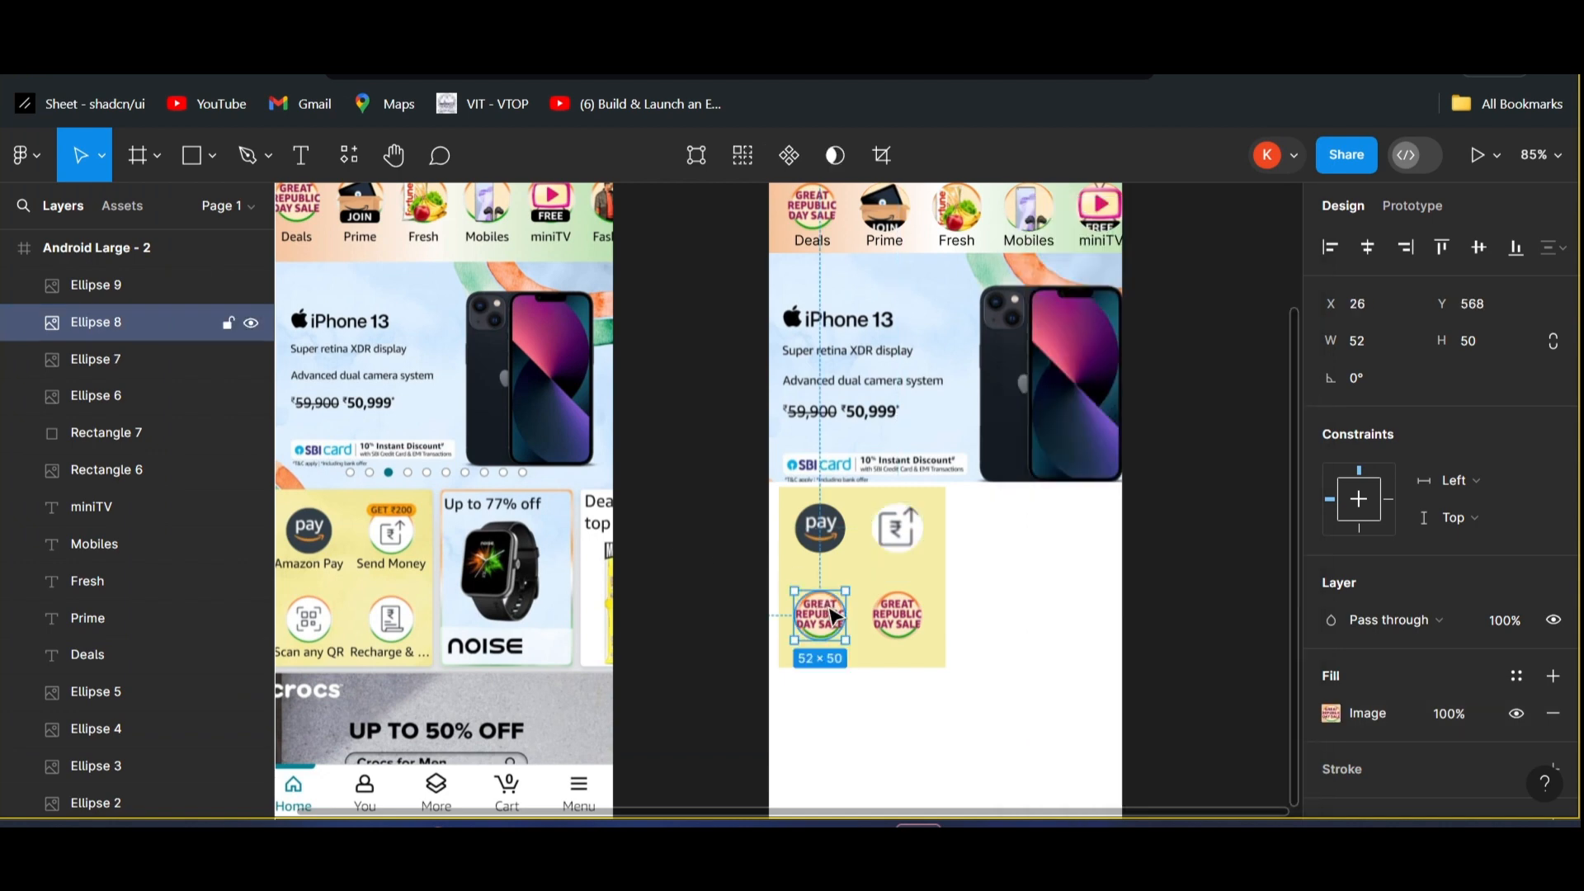
click(1332, 713)
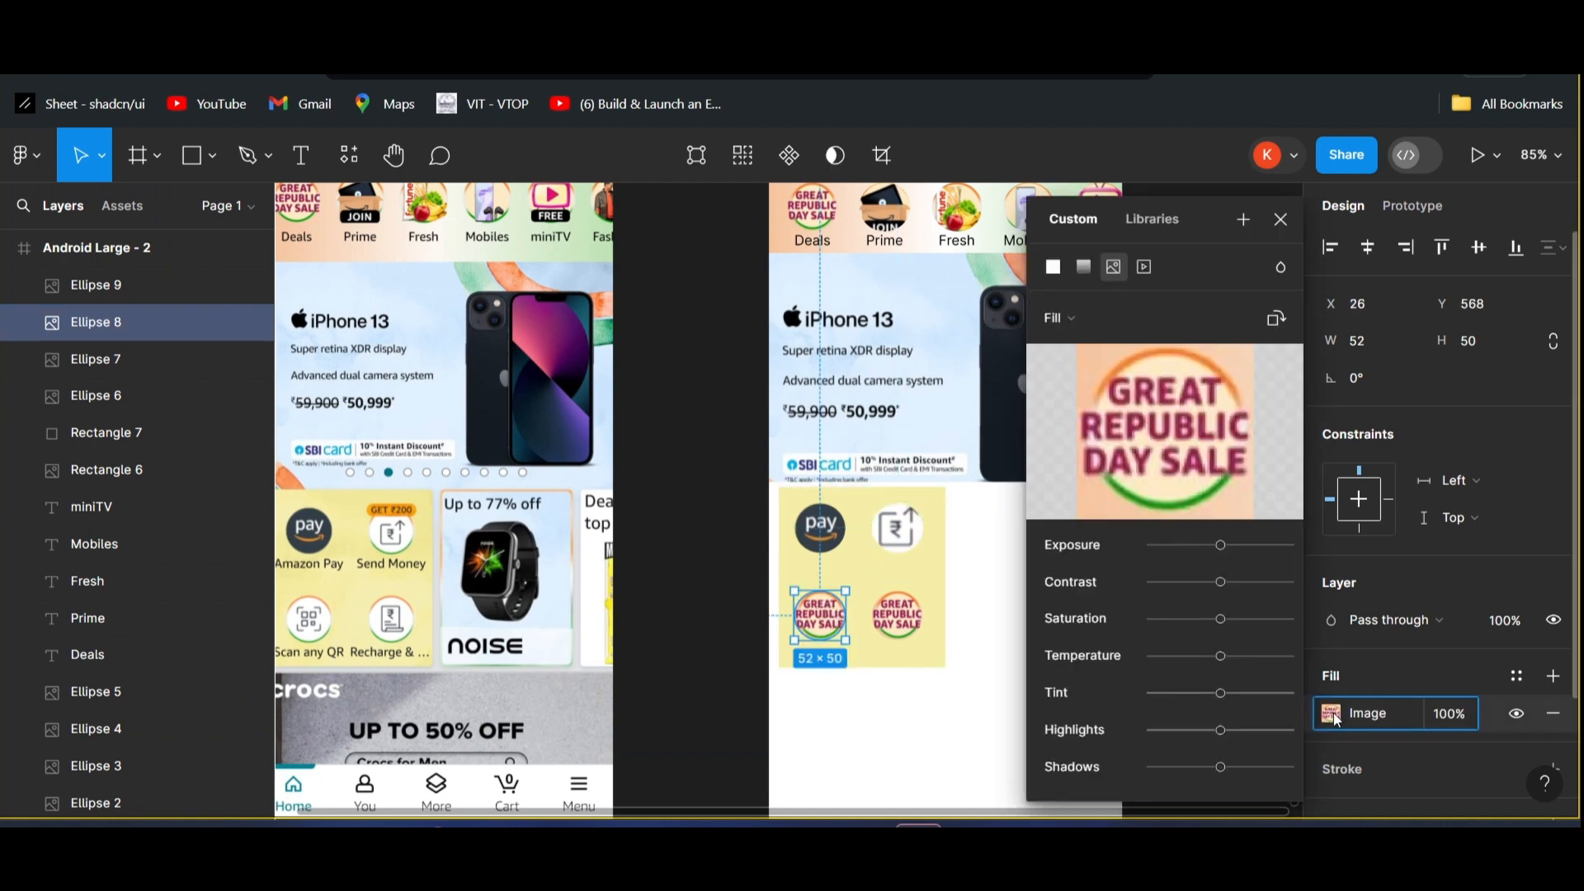
click(1144, 432)
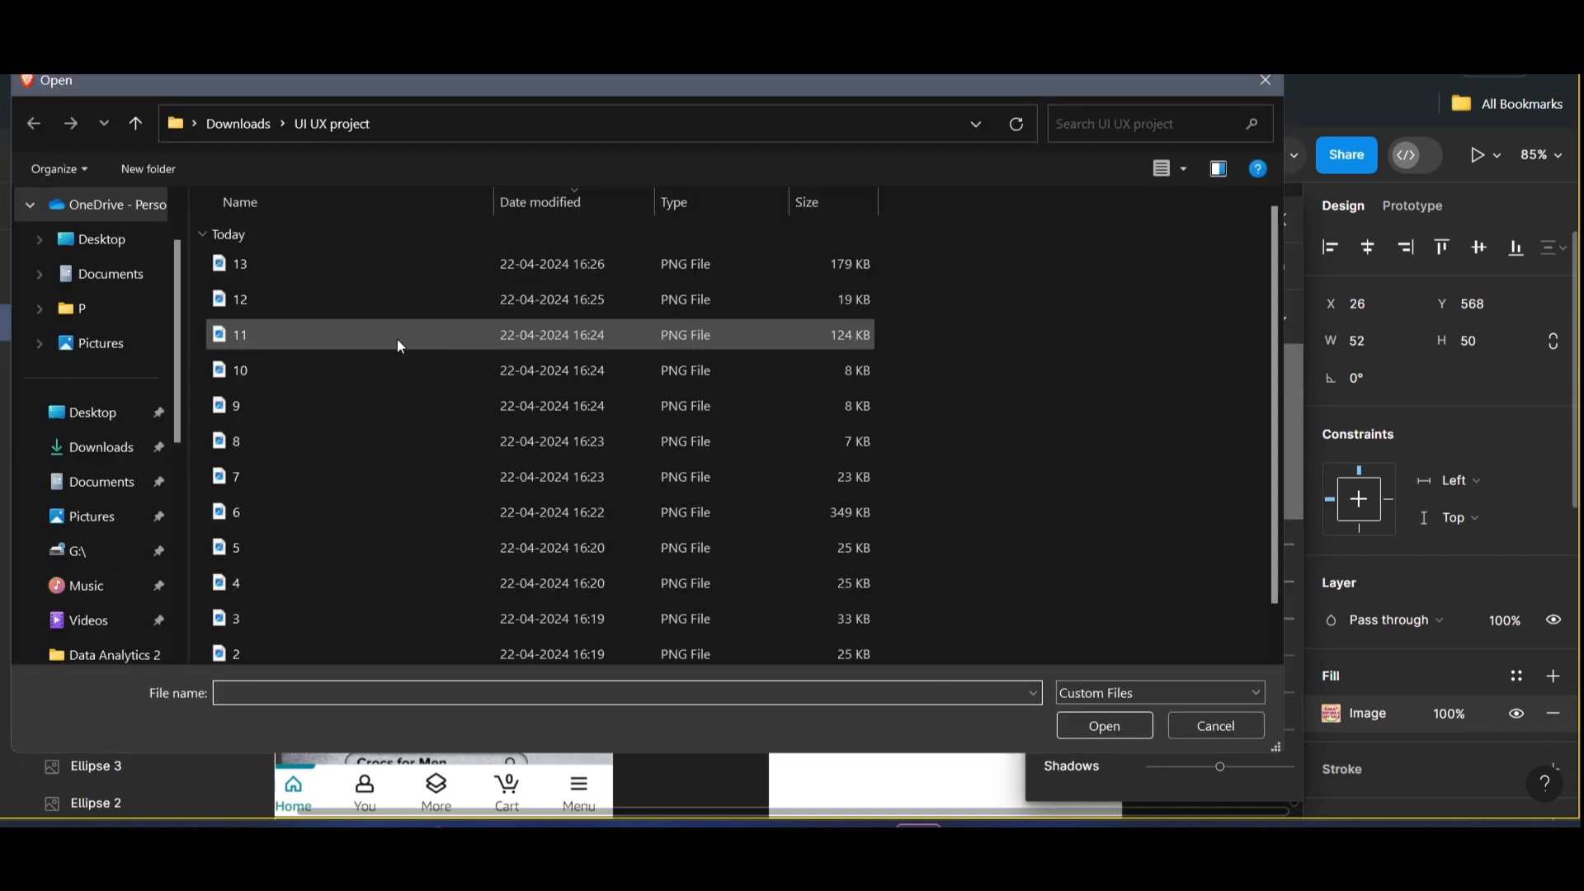
double_click(262, 406)
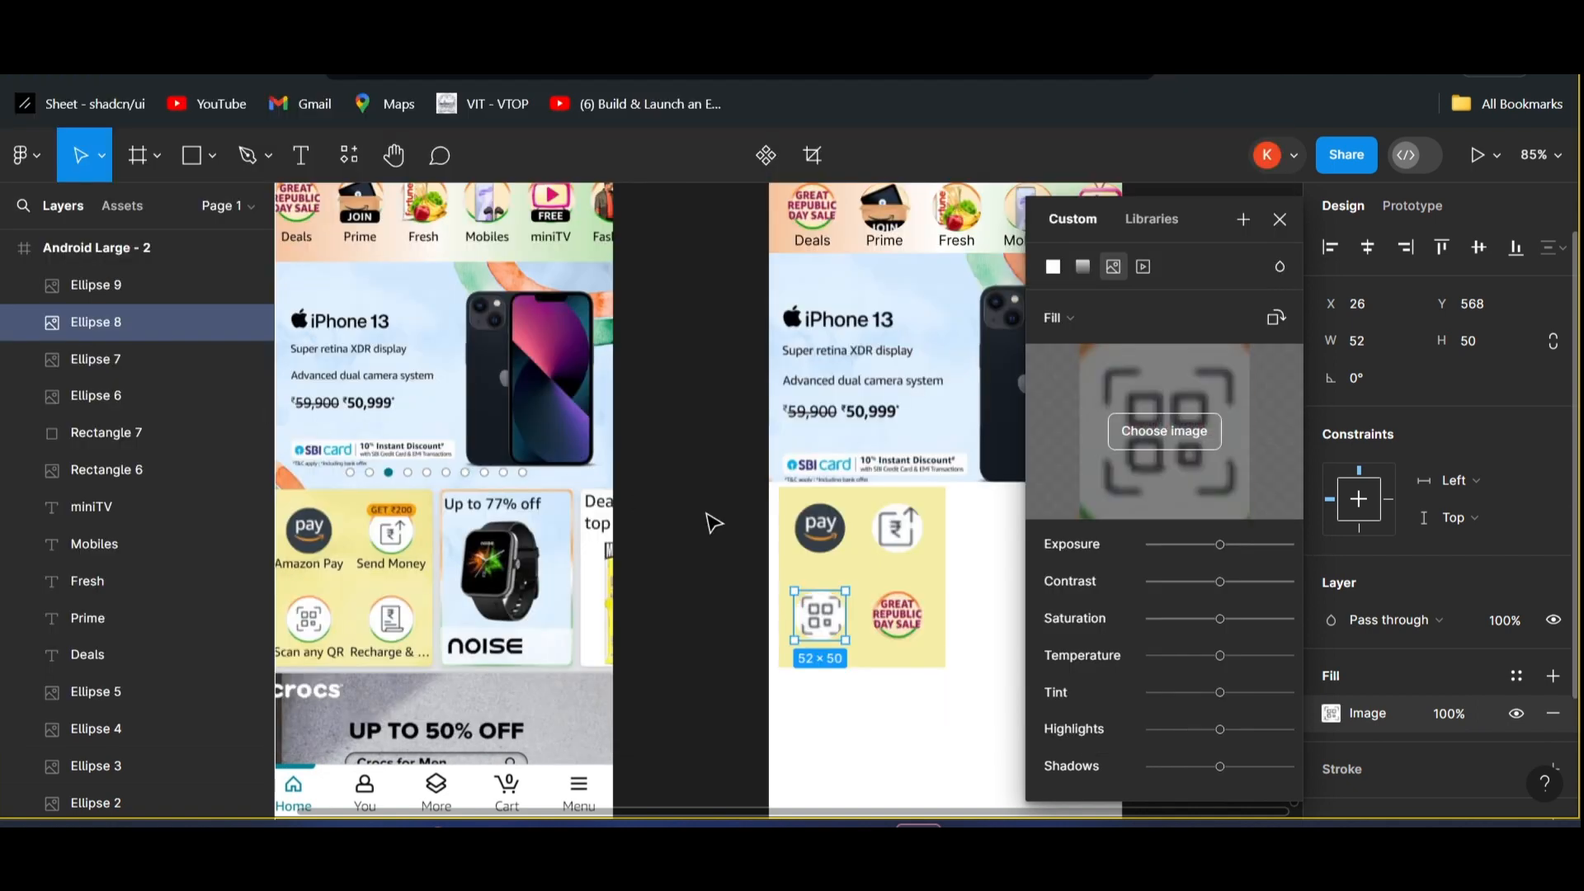
- Replace the image fill of the yellow card's lower-right circle with image 10 from the UI UX project folder
click(904, 621)
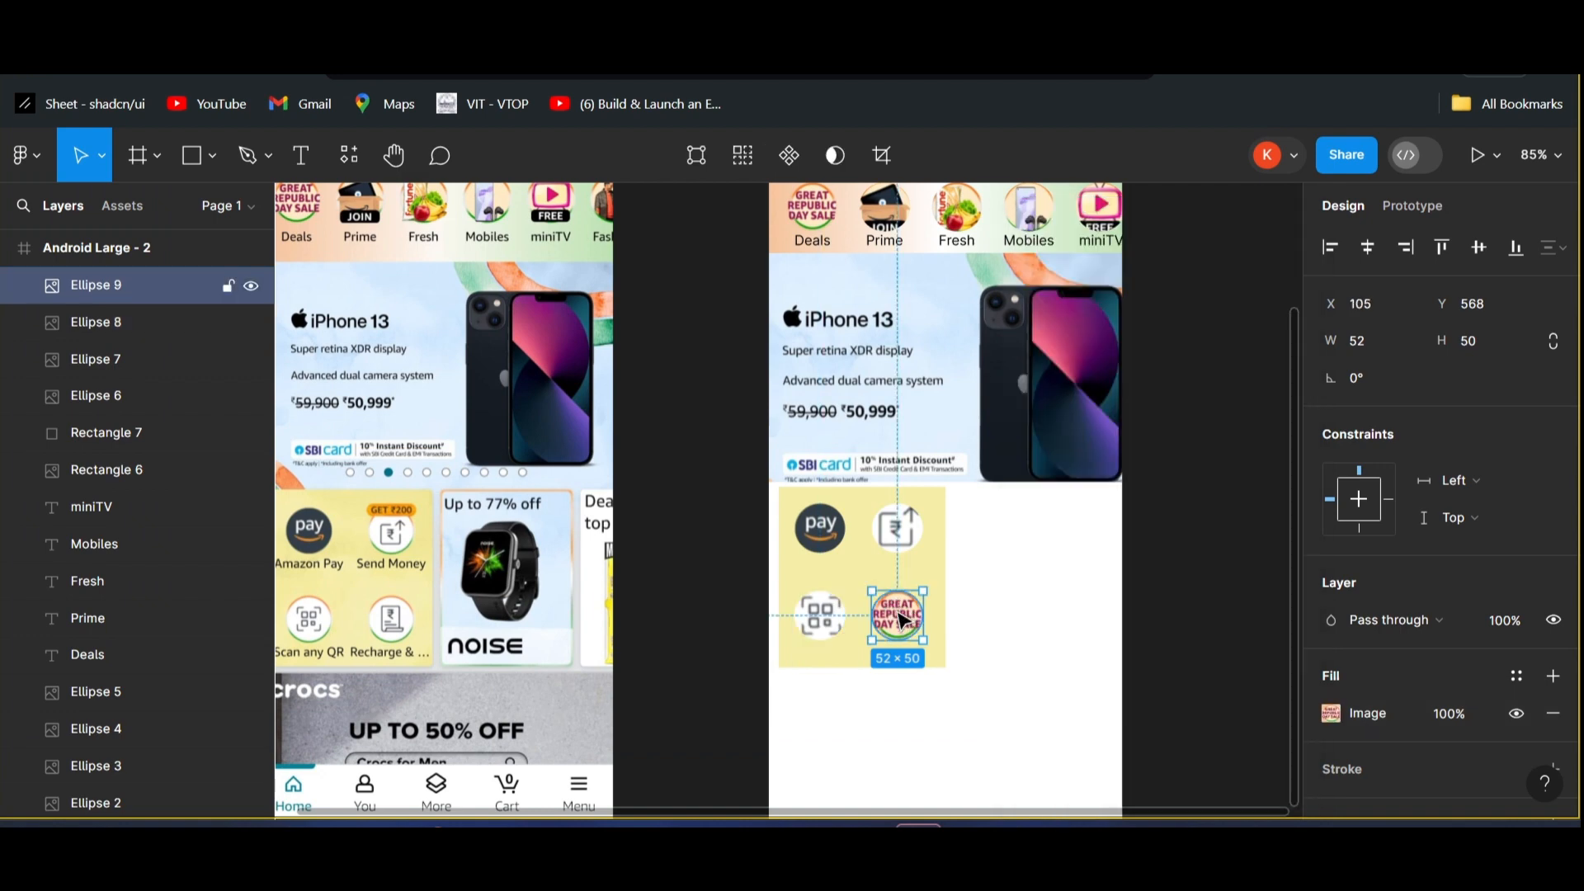
click(1338, 715)
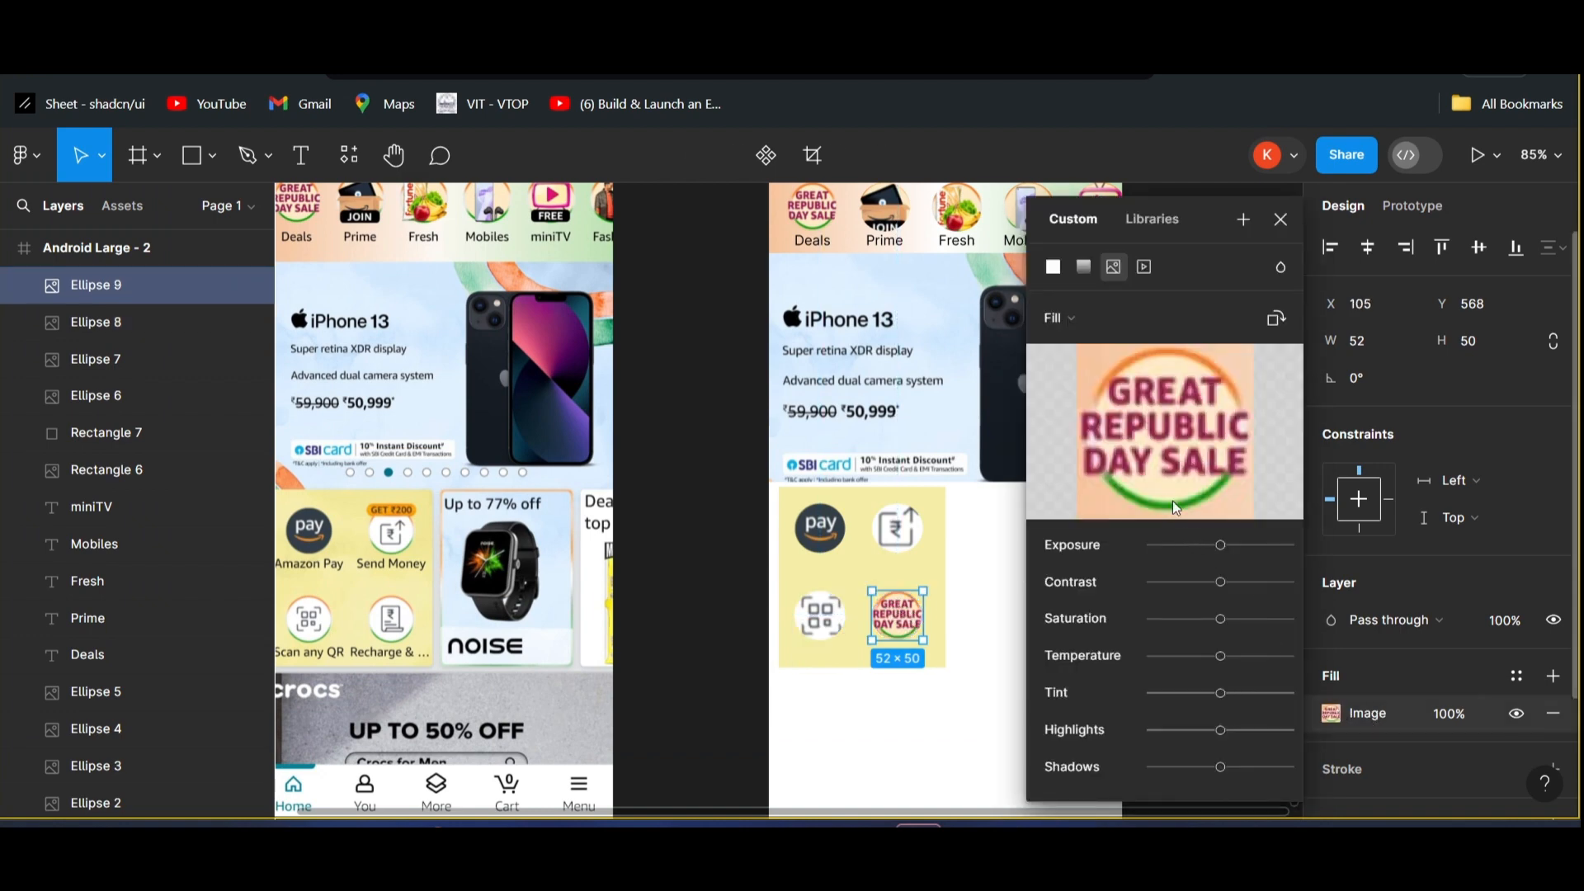
click(1160, 423)
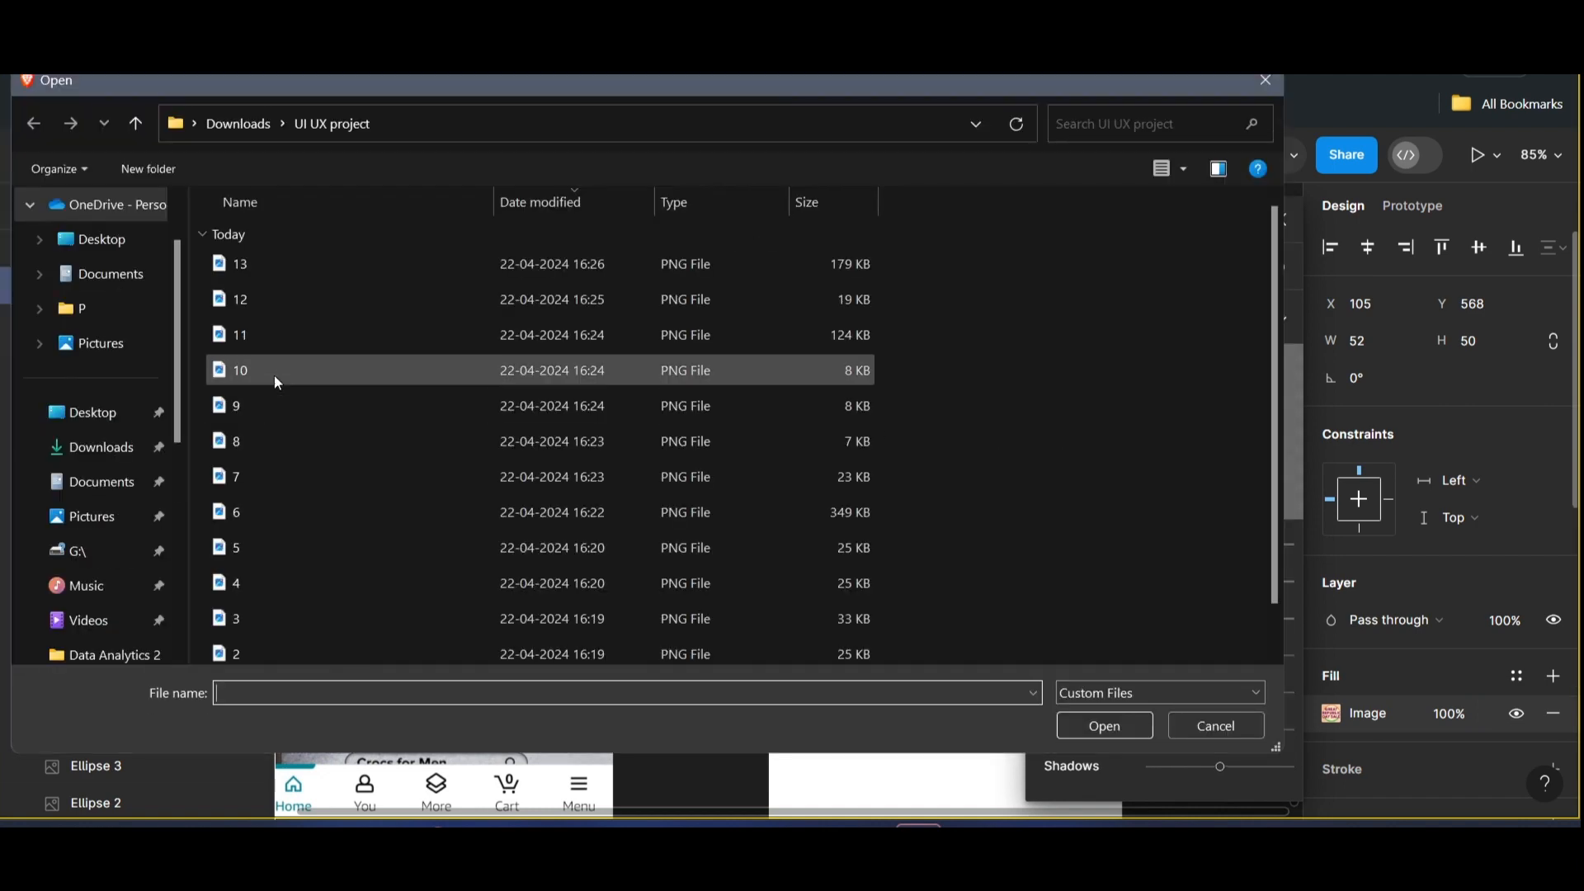
double_click(274, 372)
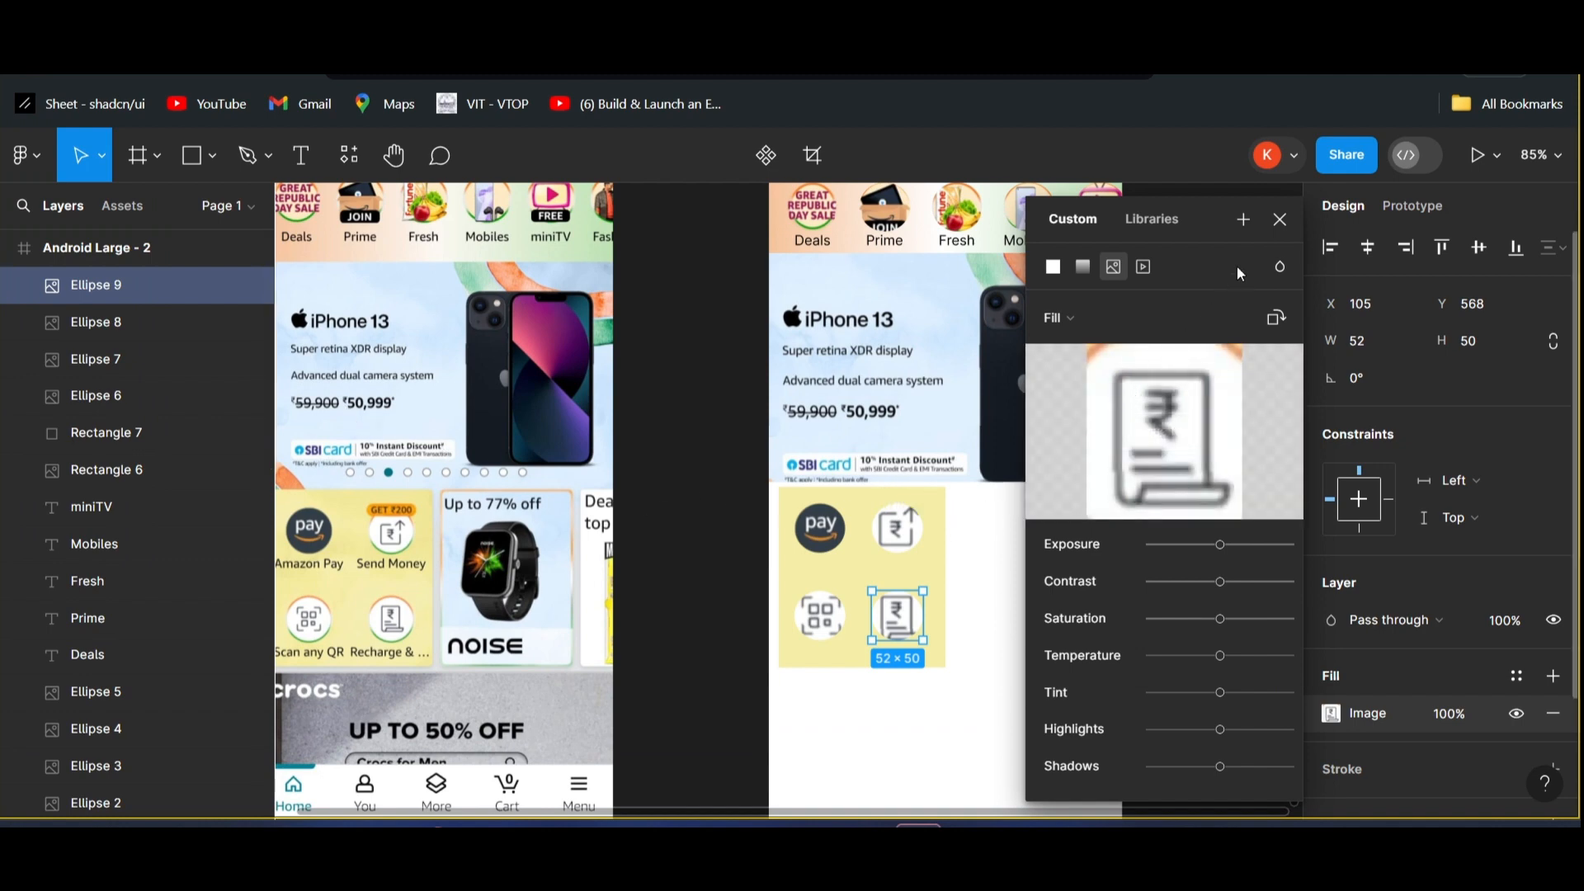
click(1280, 221)
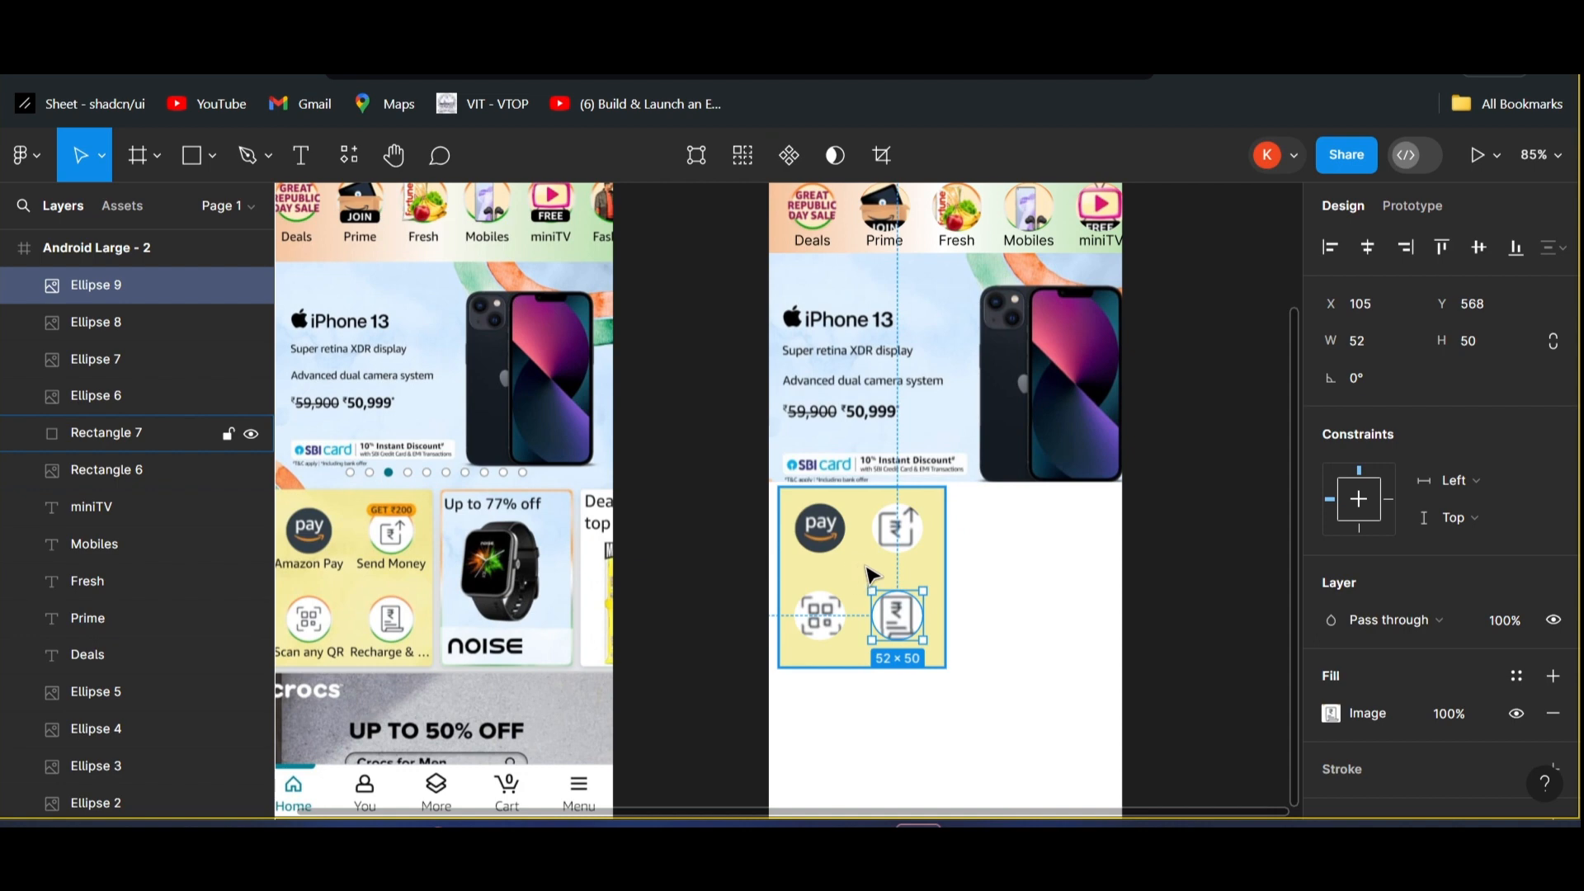
- Compare with the reference card's rounded corners and set the yellow card's corner radius to 5
scroll(594, 561, left, 3)
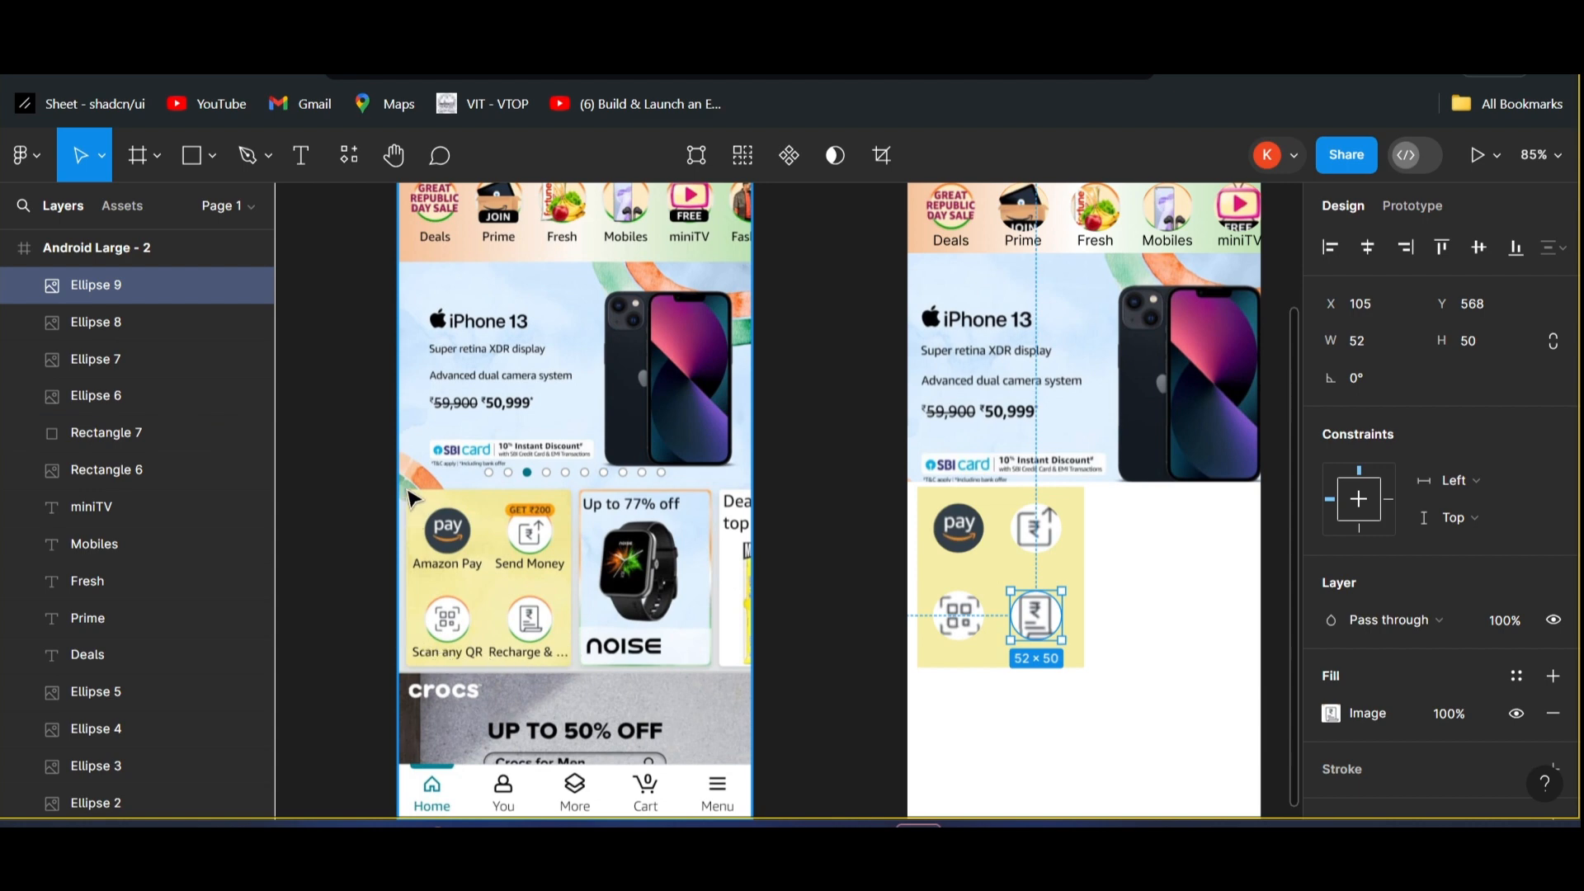
scroll(412, 499, up, 10)
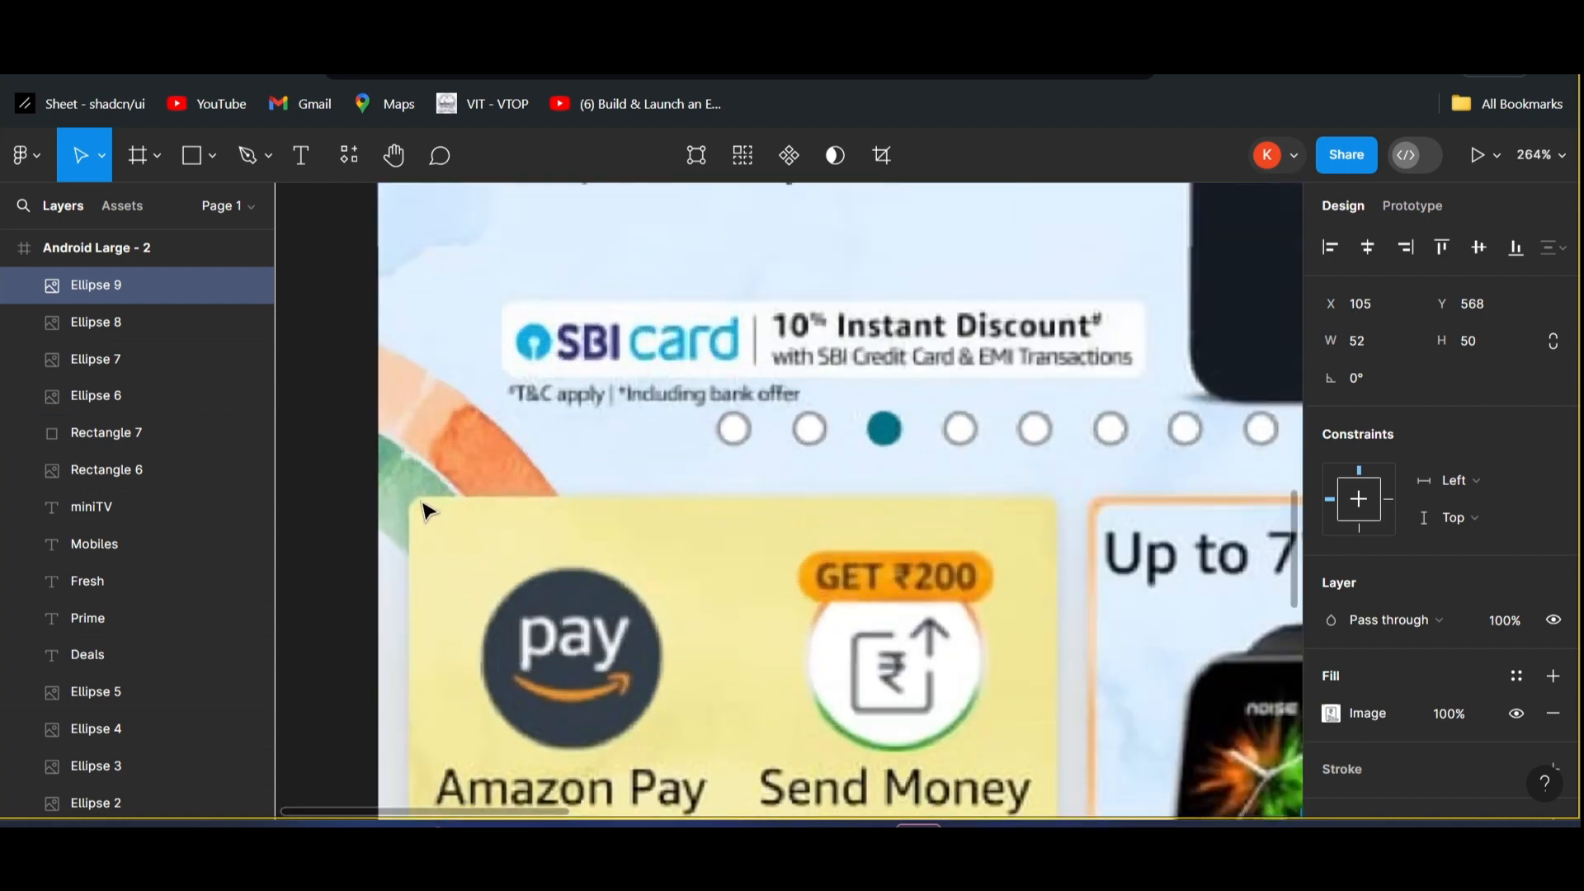
scroll(424, 510, up, 5)
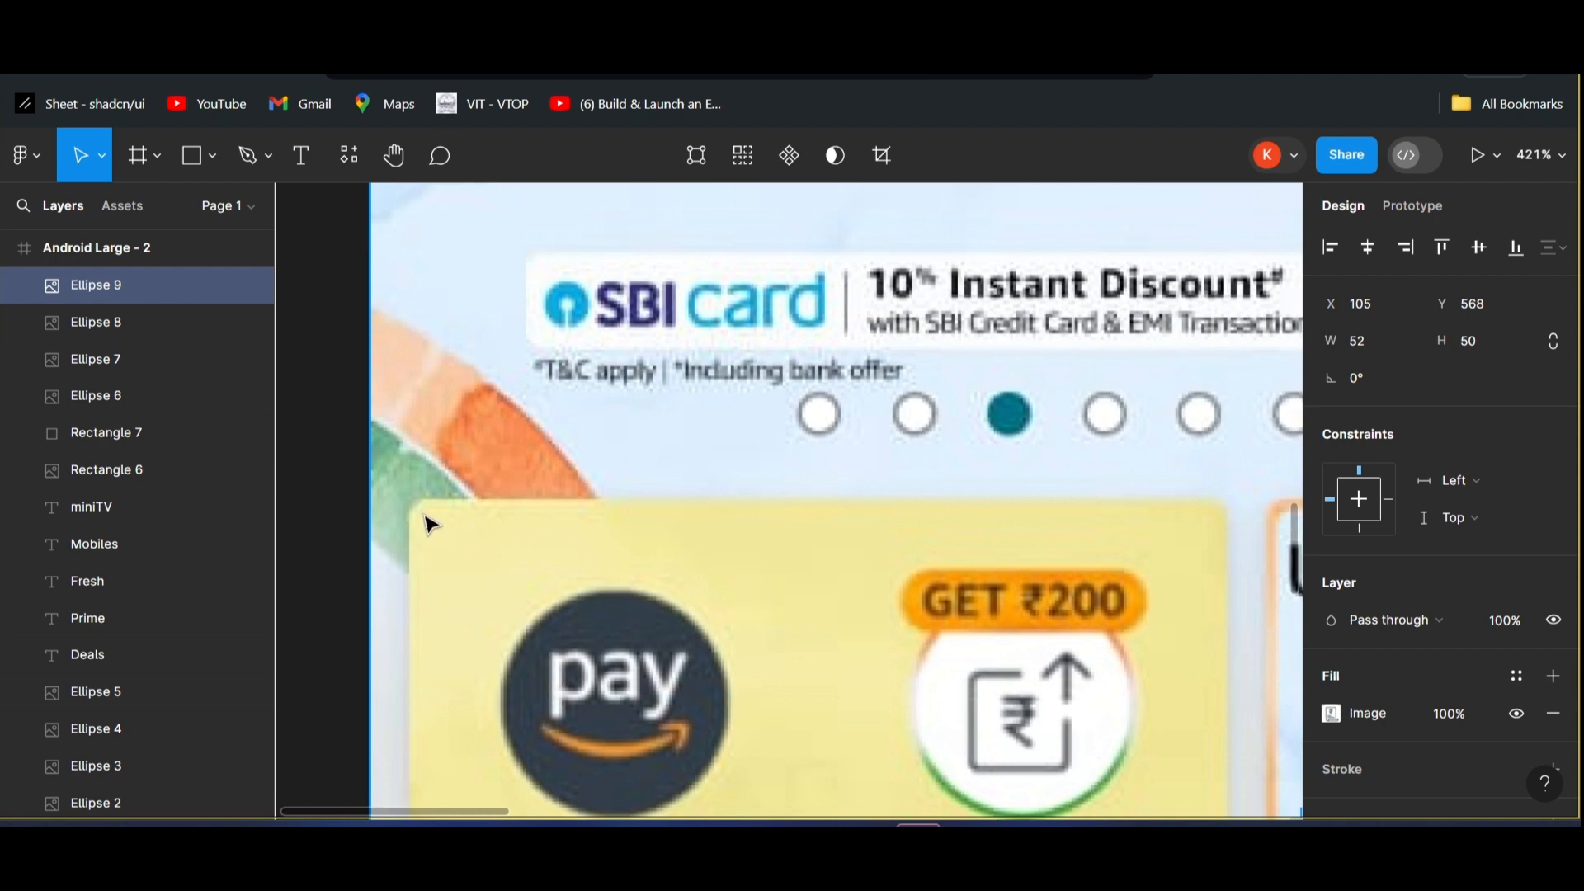
scroll(429, 524, down, 12)
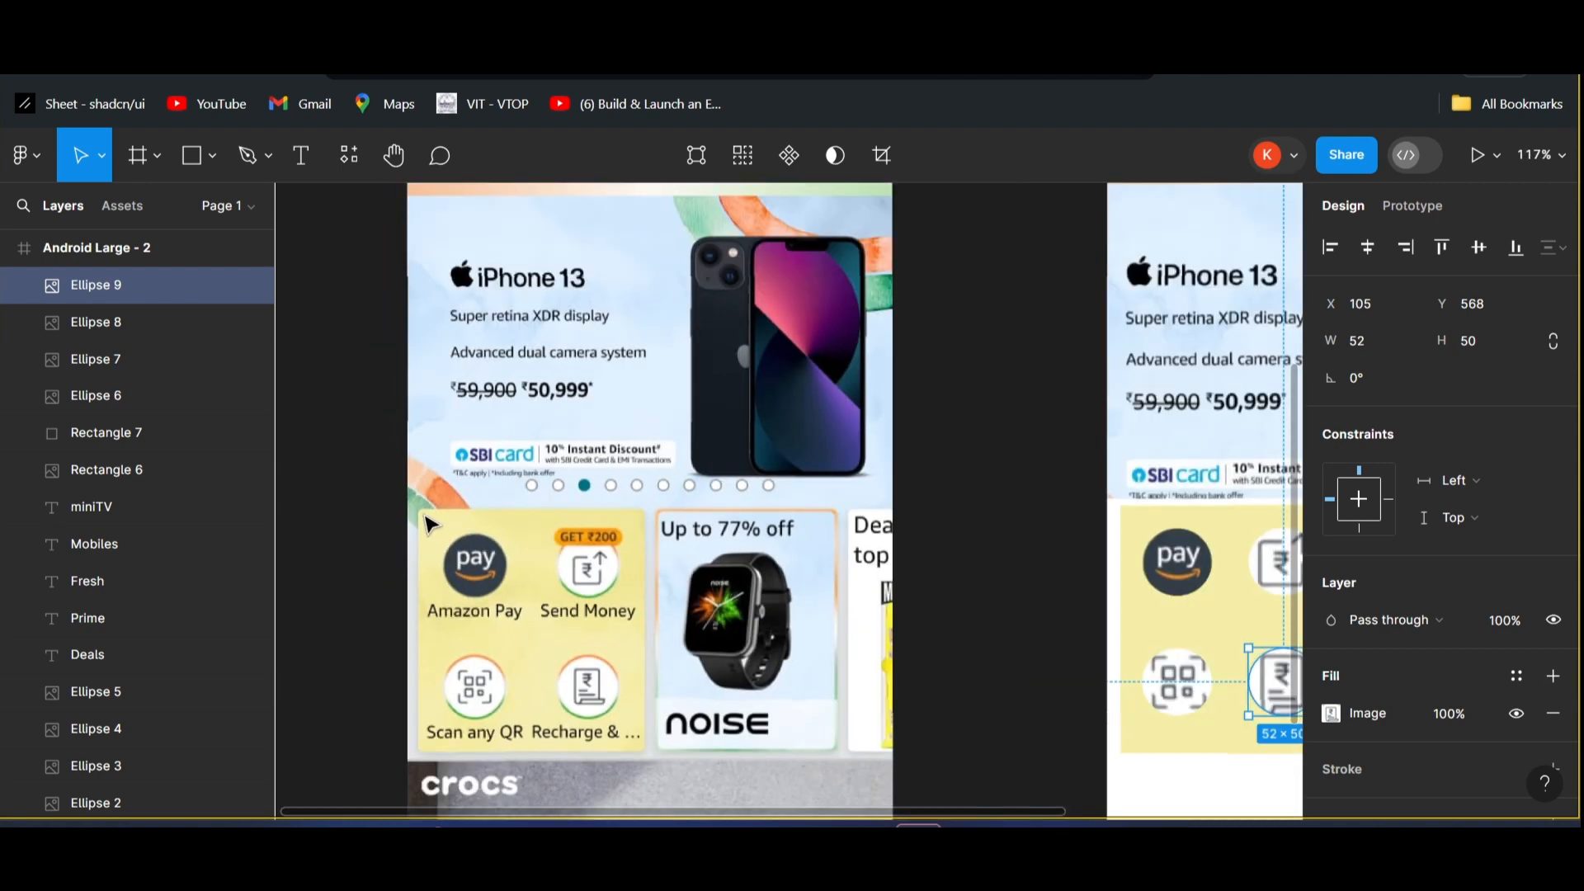
scroll(428, 524, down, 4)
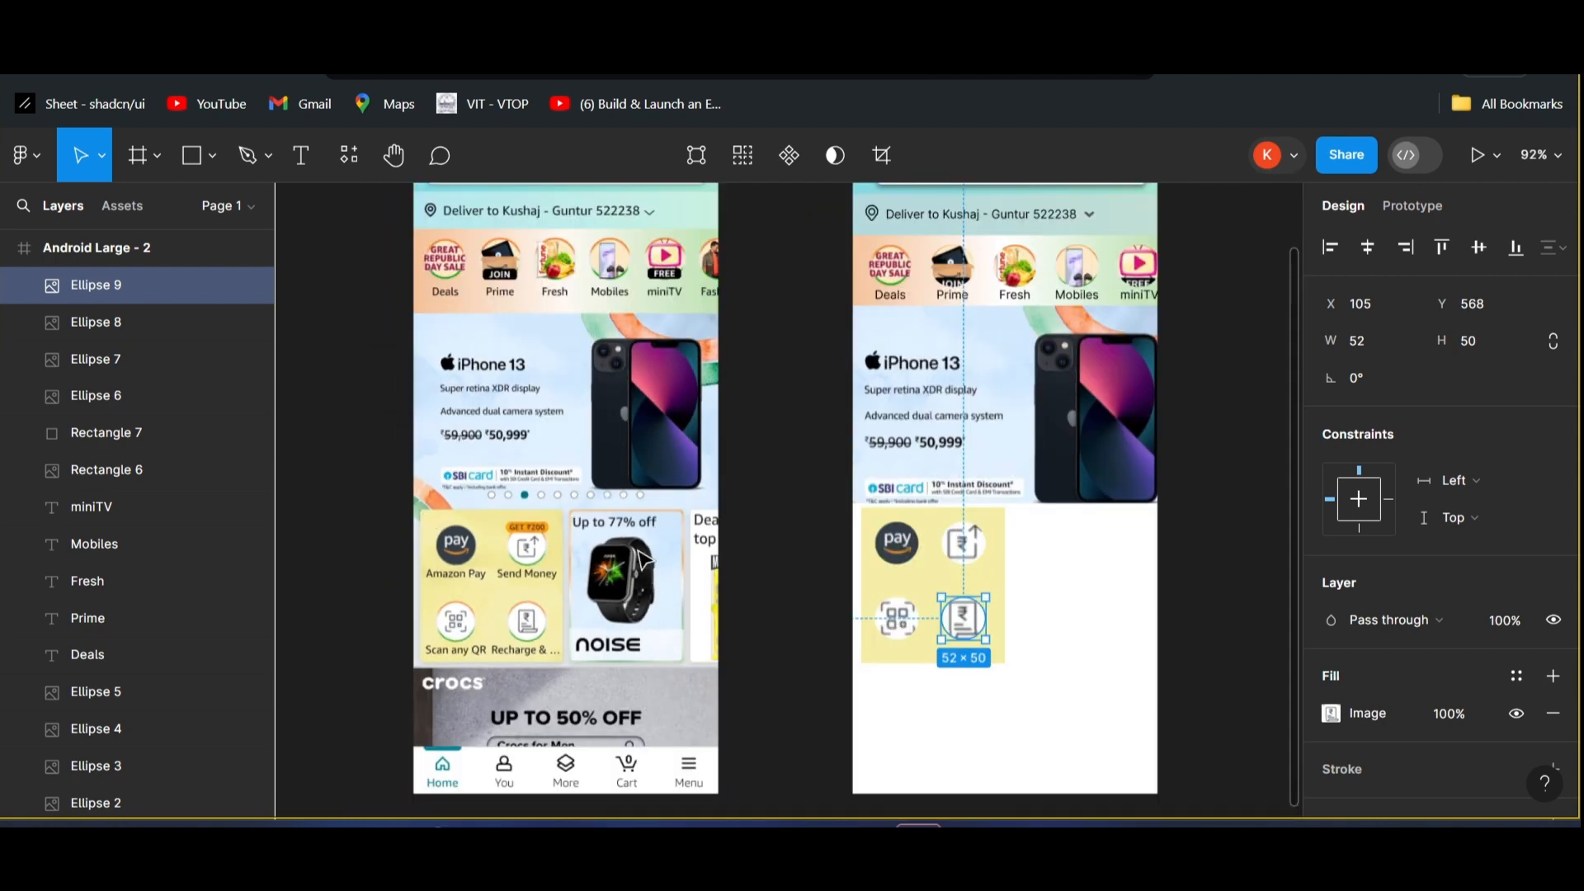
click(930, 584)
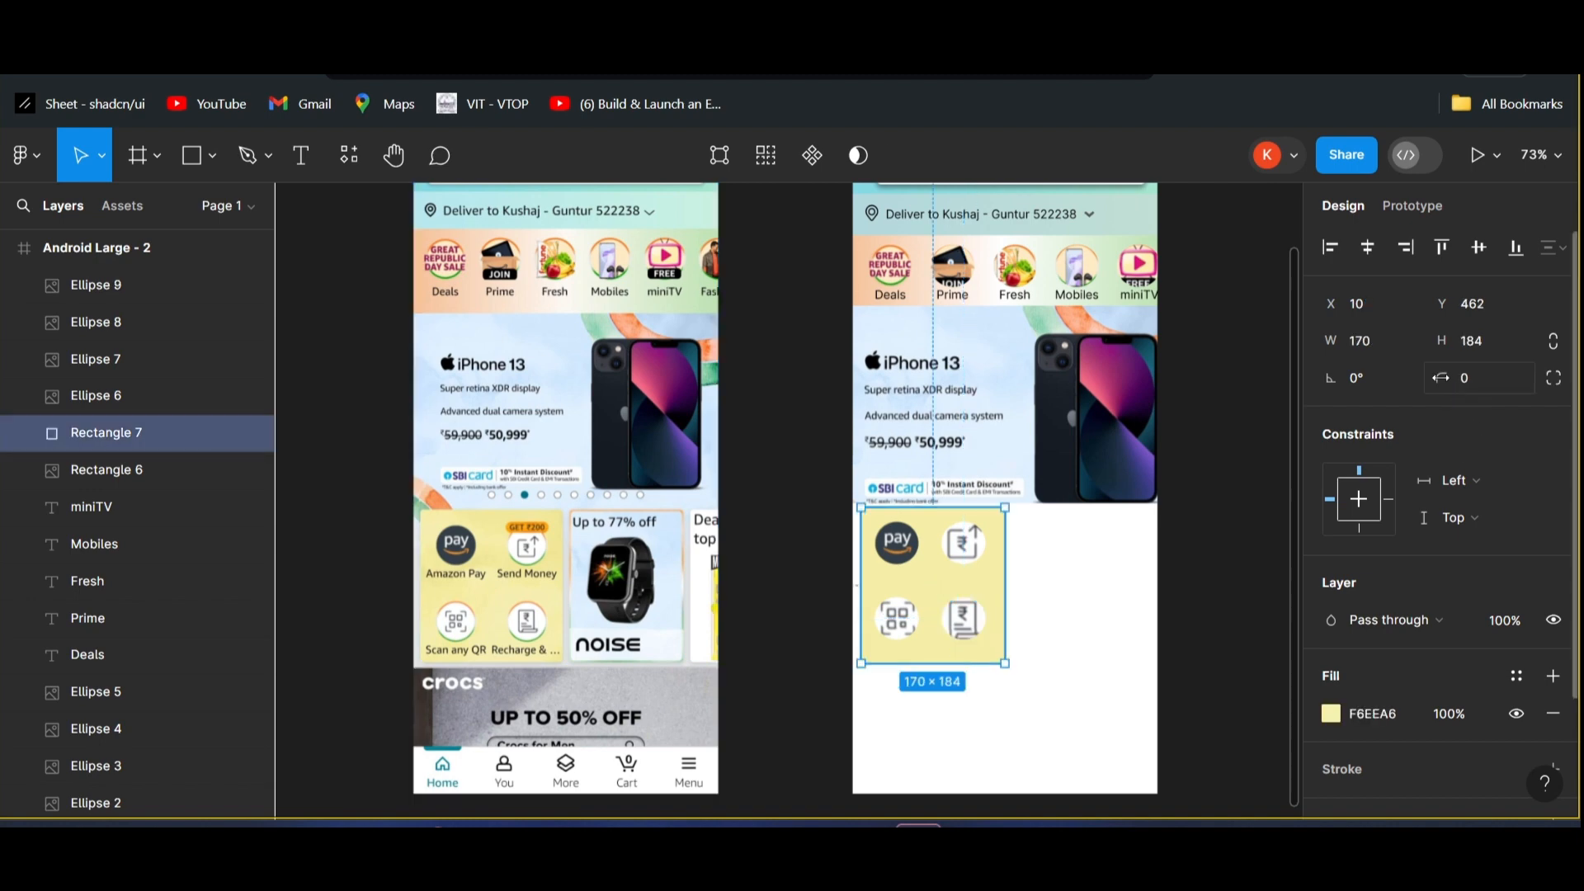
click(1445, 378)
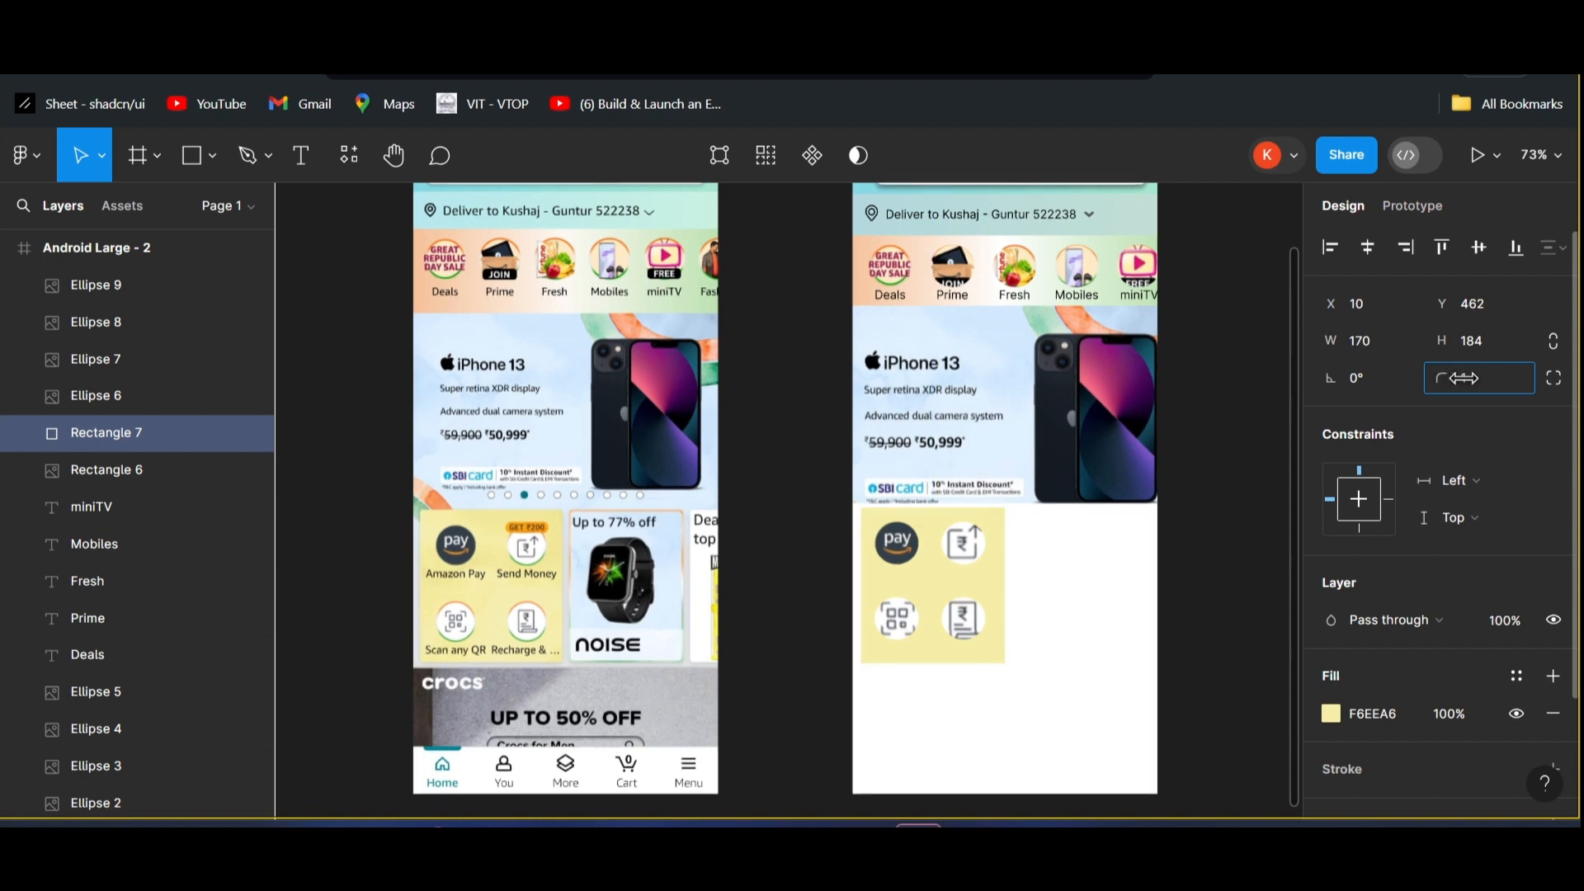
text(1)
key(Return)
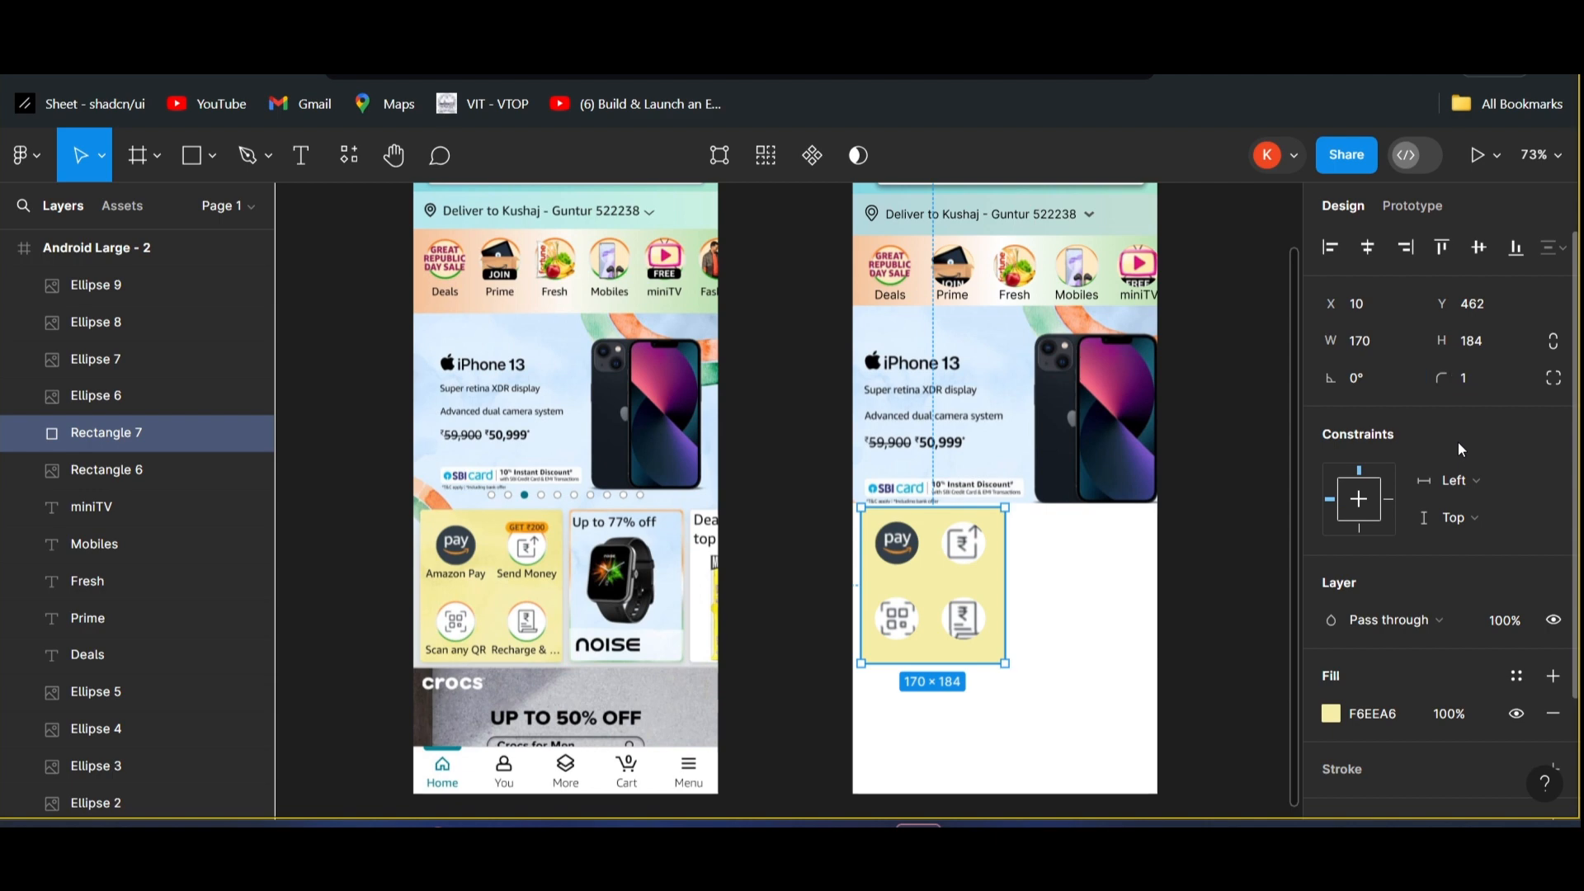
drag(1444, 379, 1464, 377)
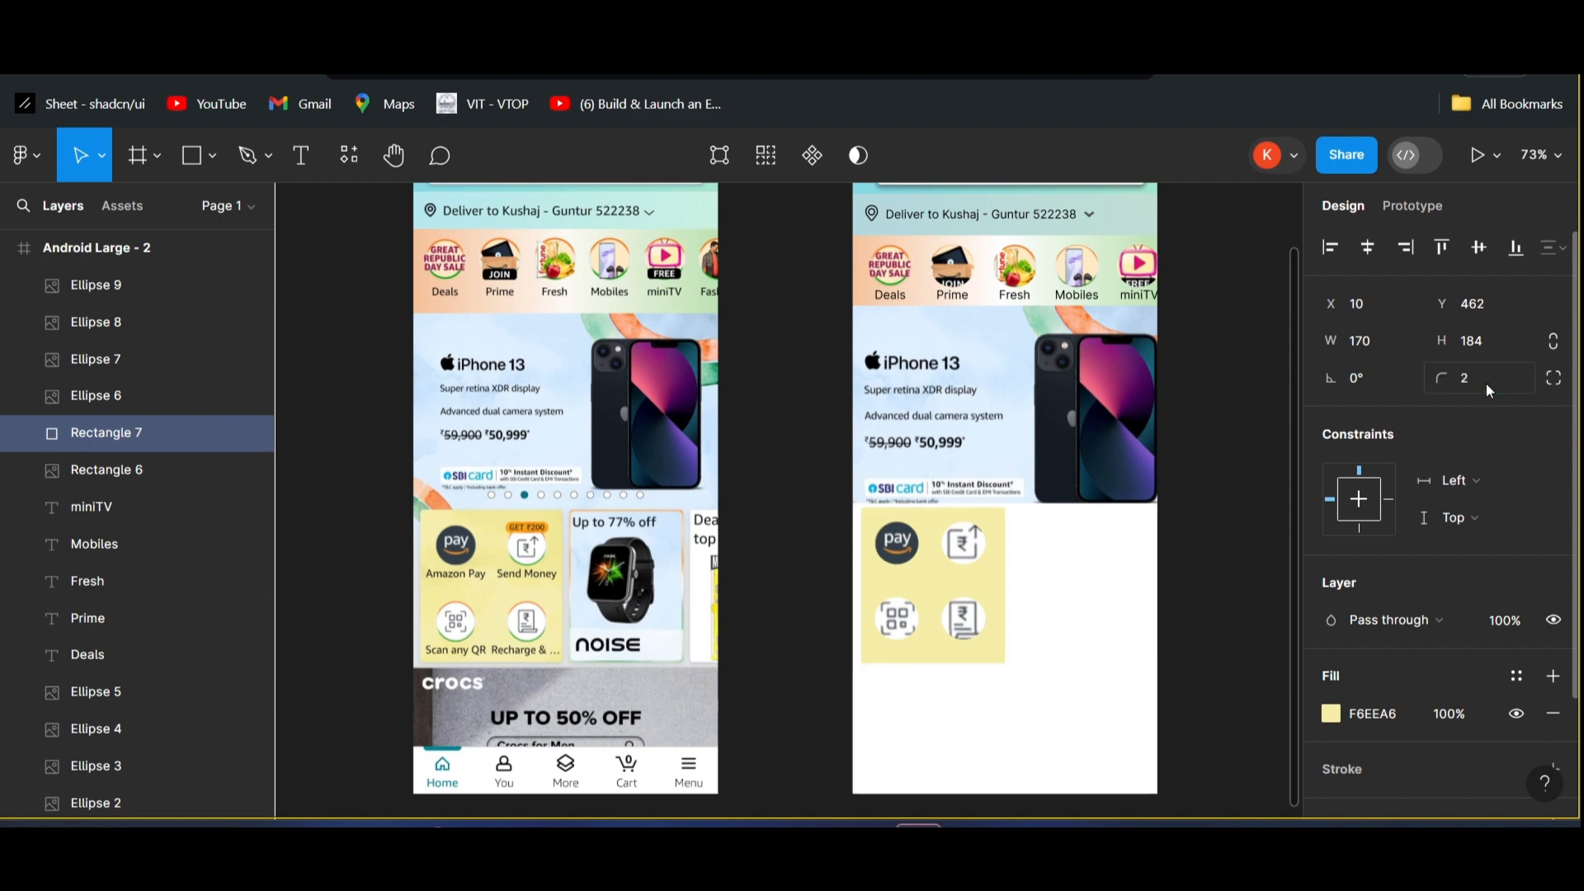
click(1496, 380)
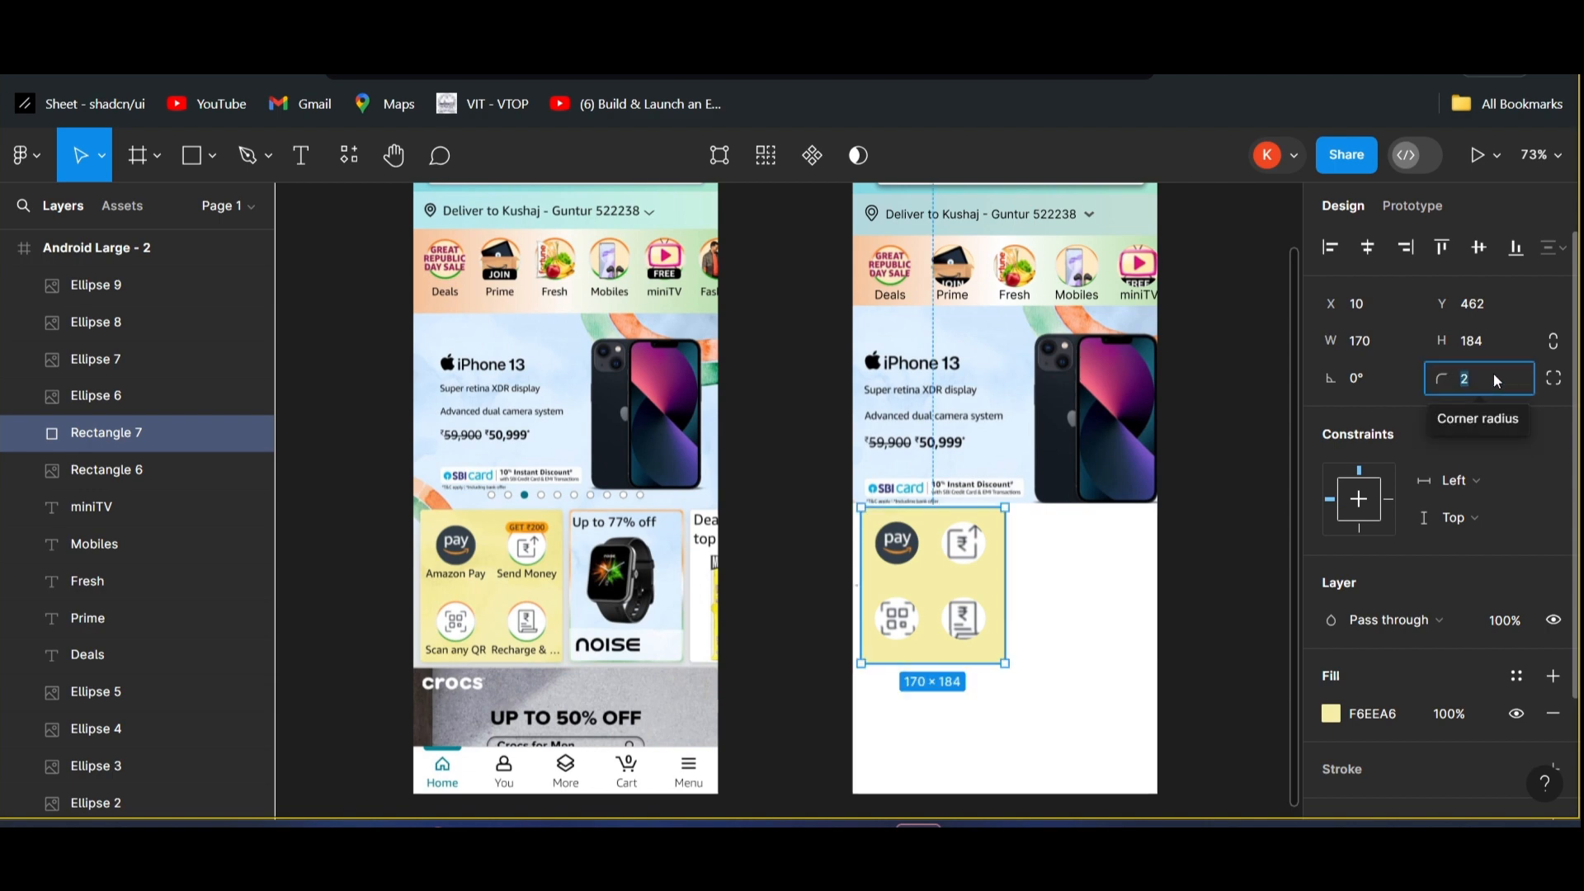
key(BackSpace)
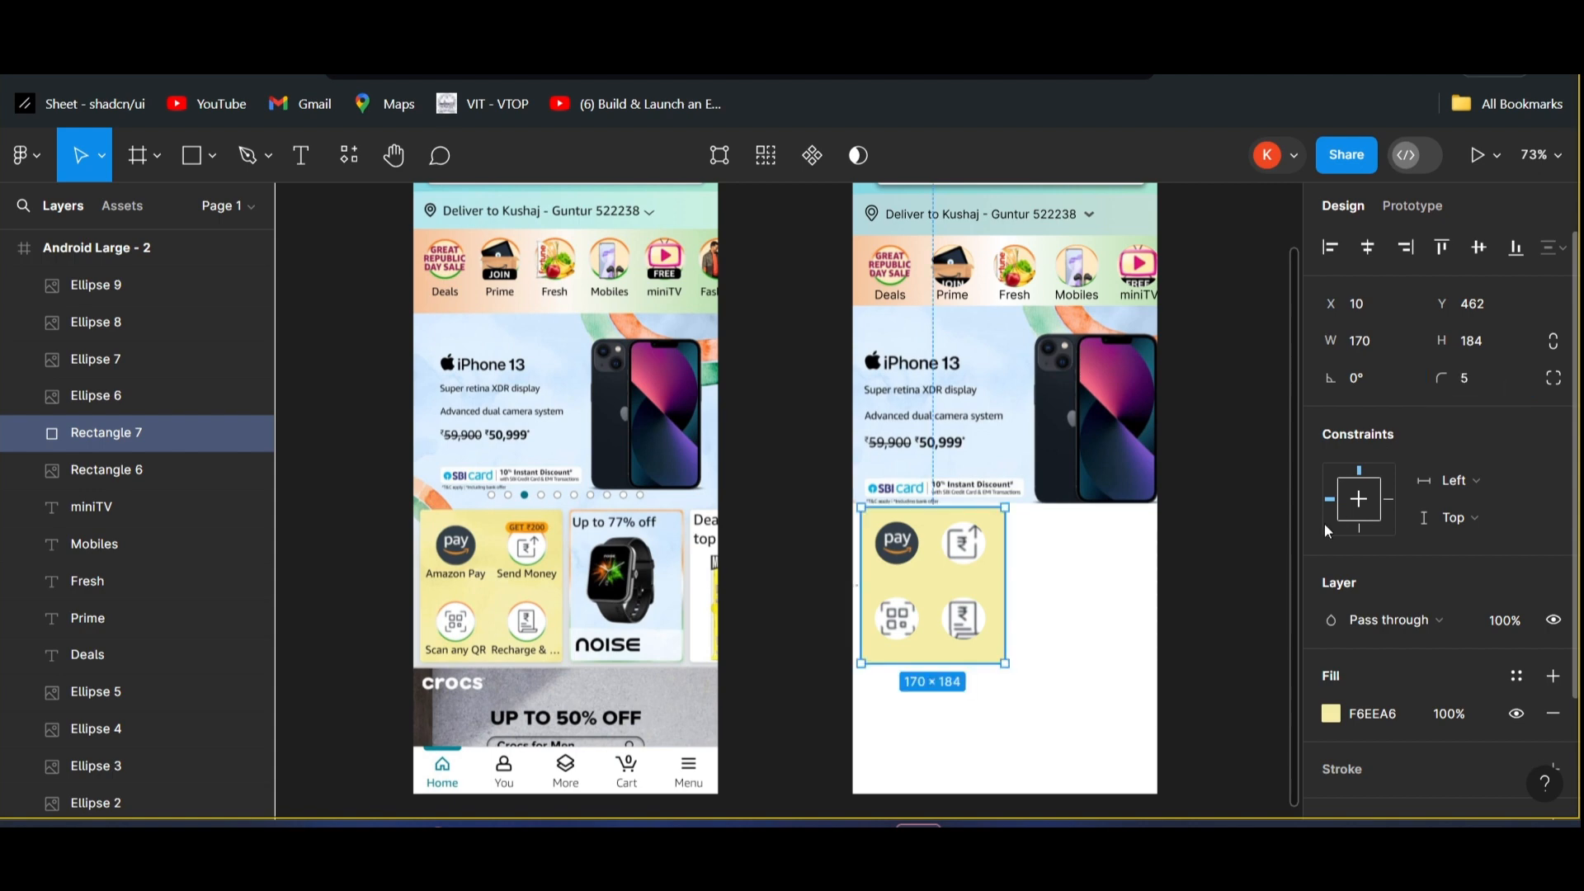
click(1219, 569)
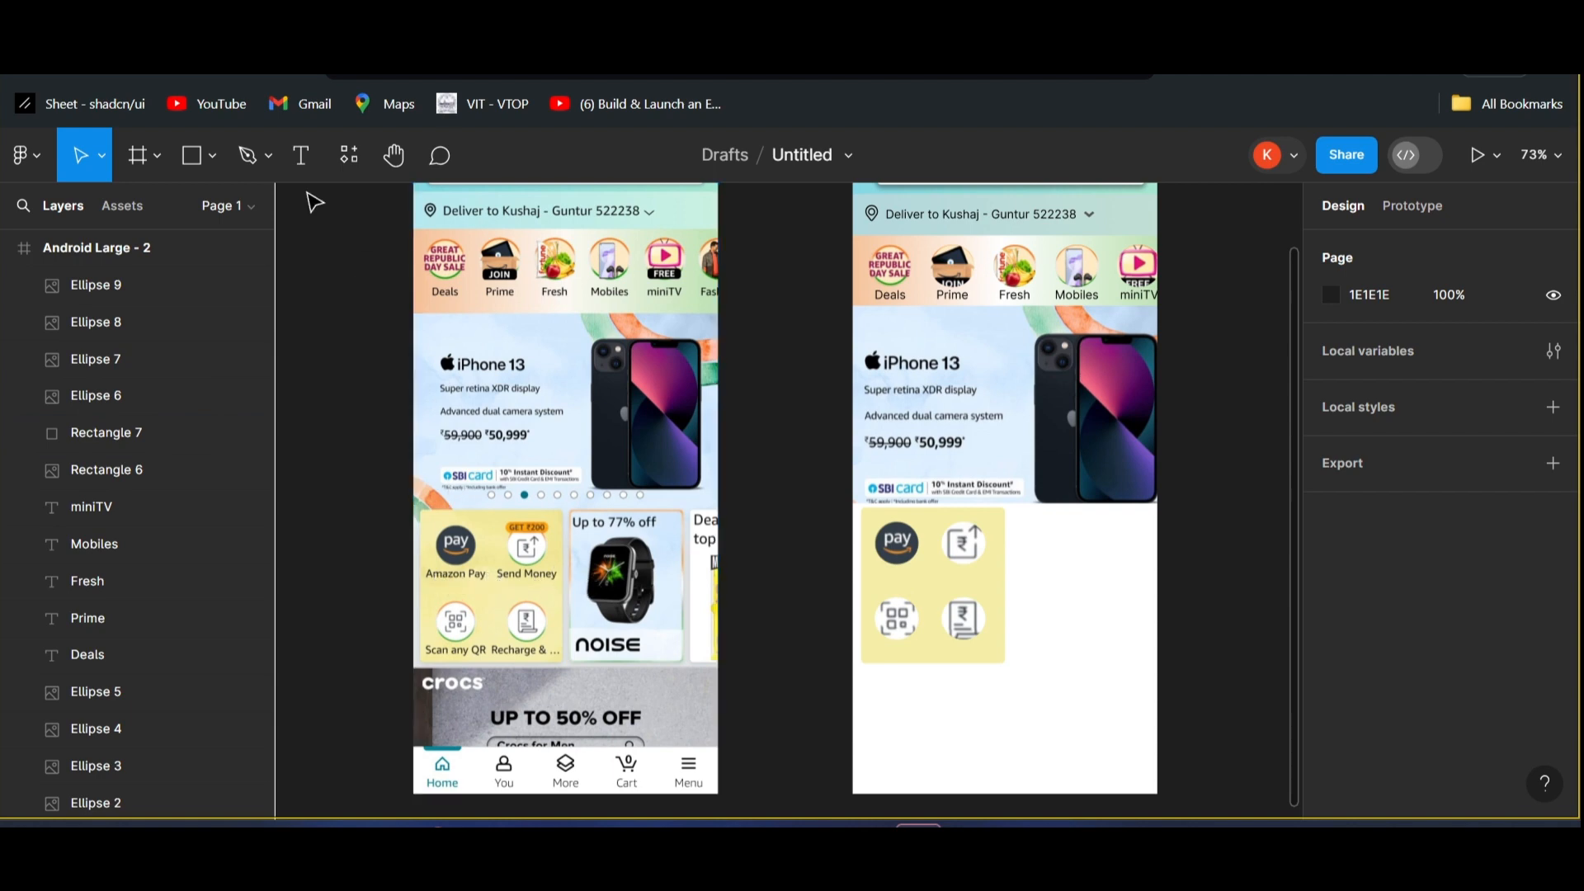
- Add the text label "Amazon Pay" and place it under the pay circle in the yellow card, at about X 18, Y 529
click(302, 165)
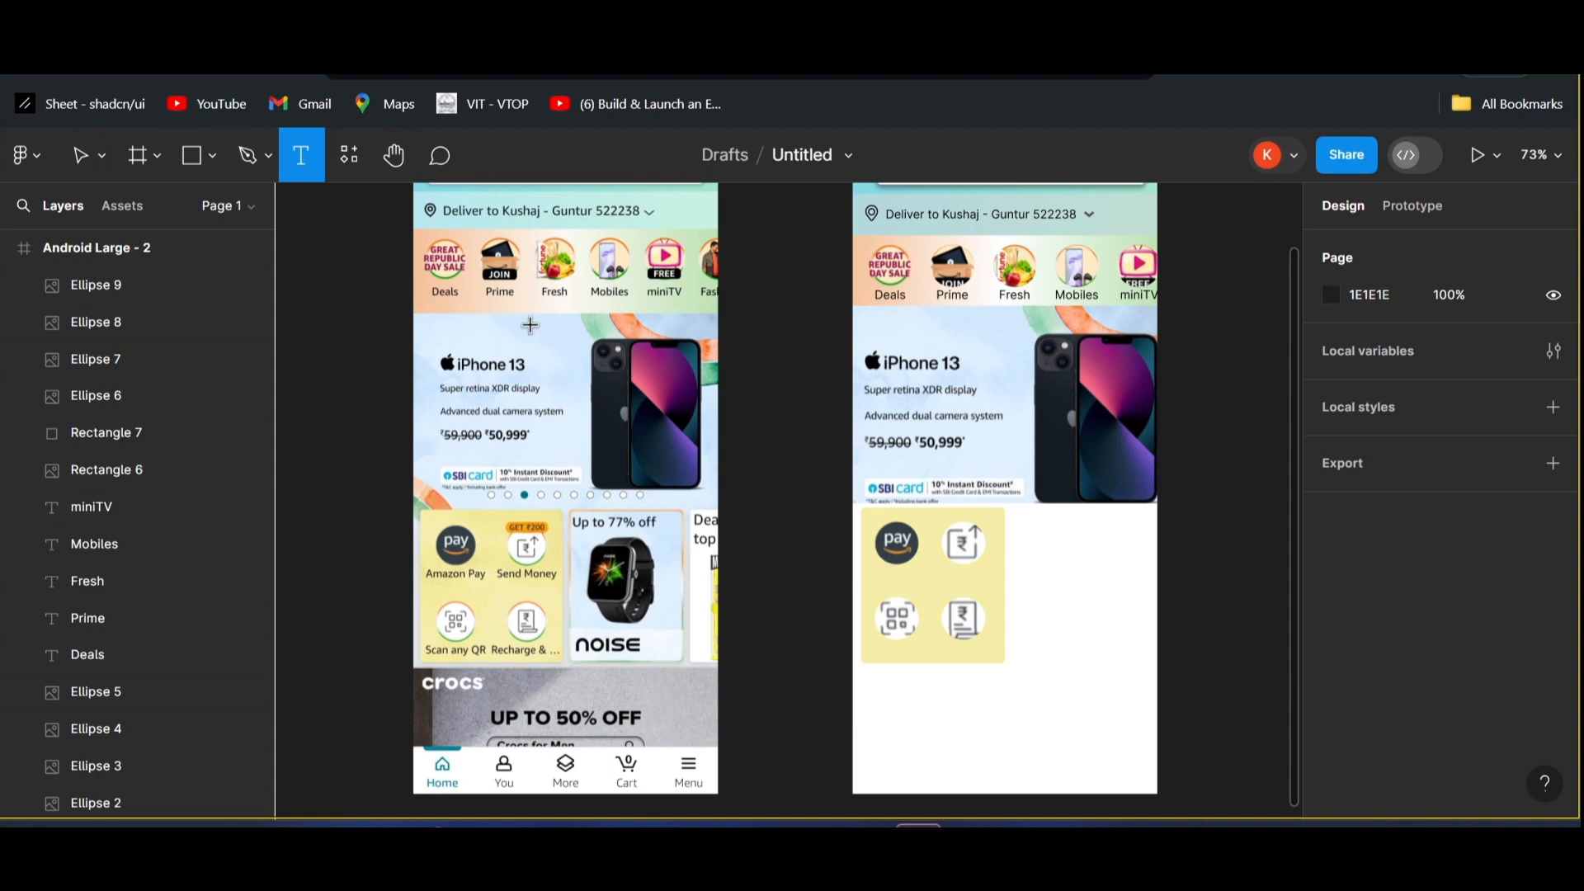
click(882, 575)
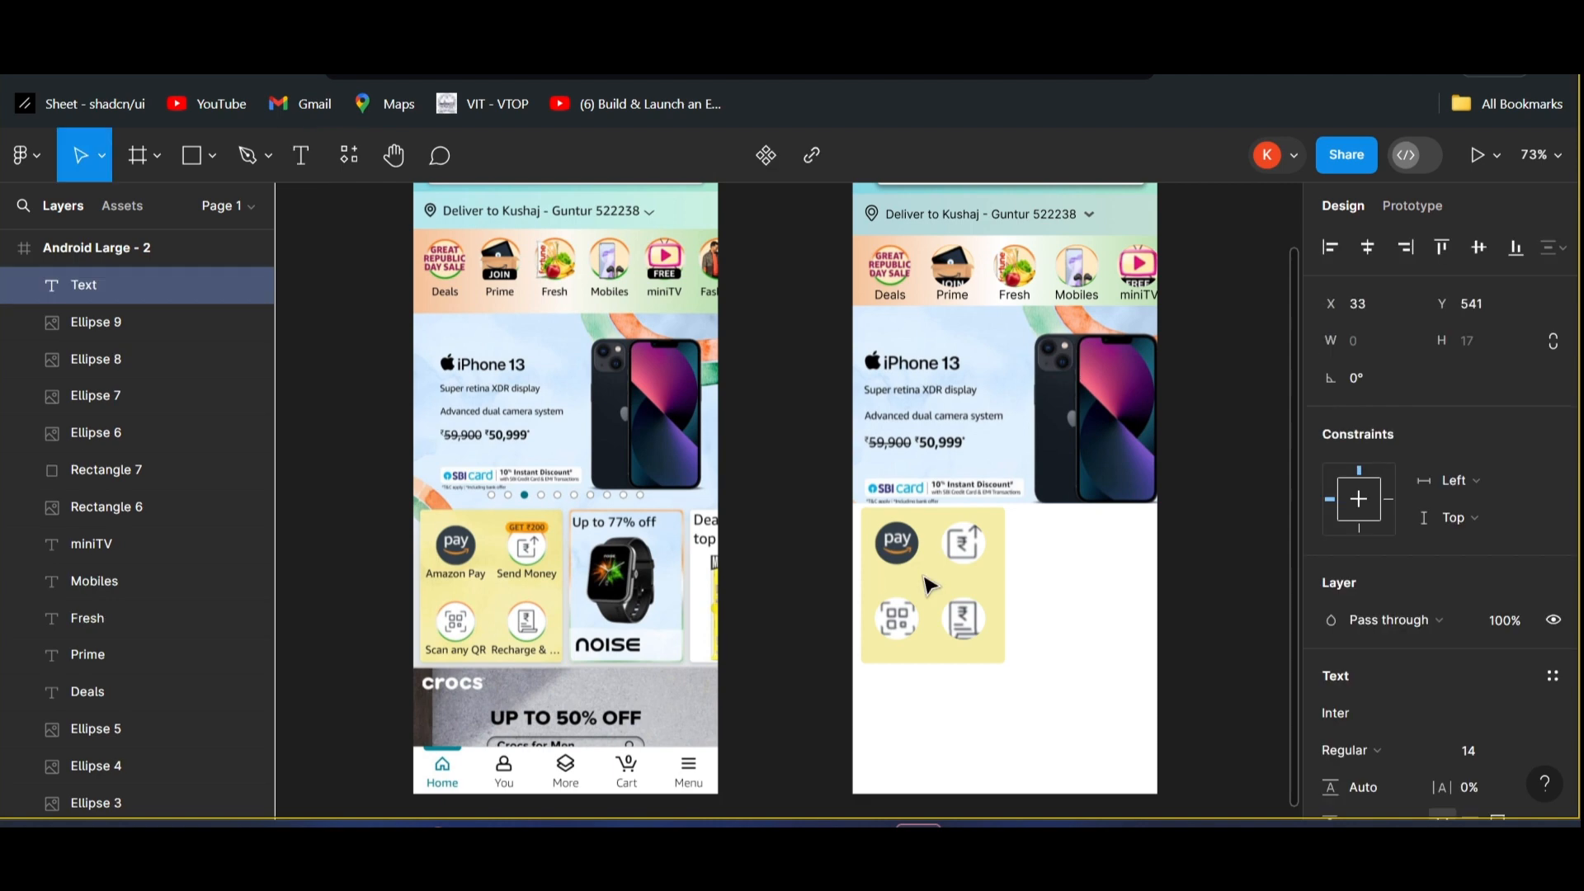
text(Amazon)
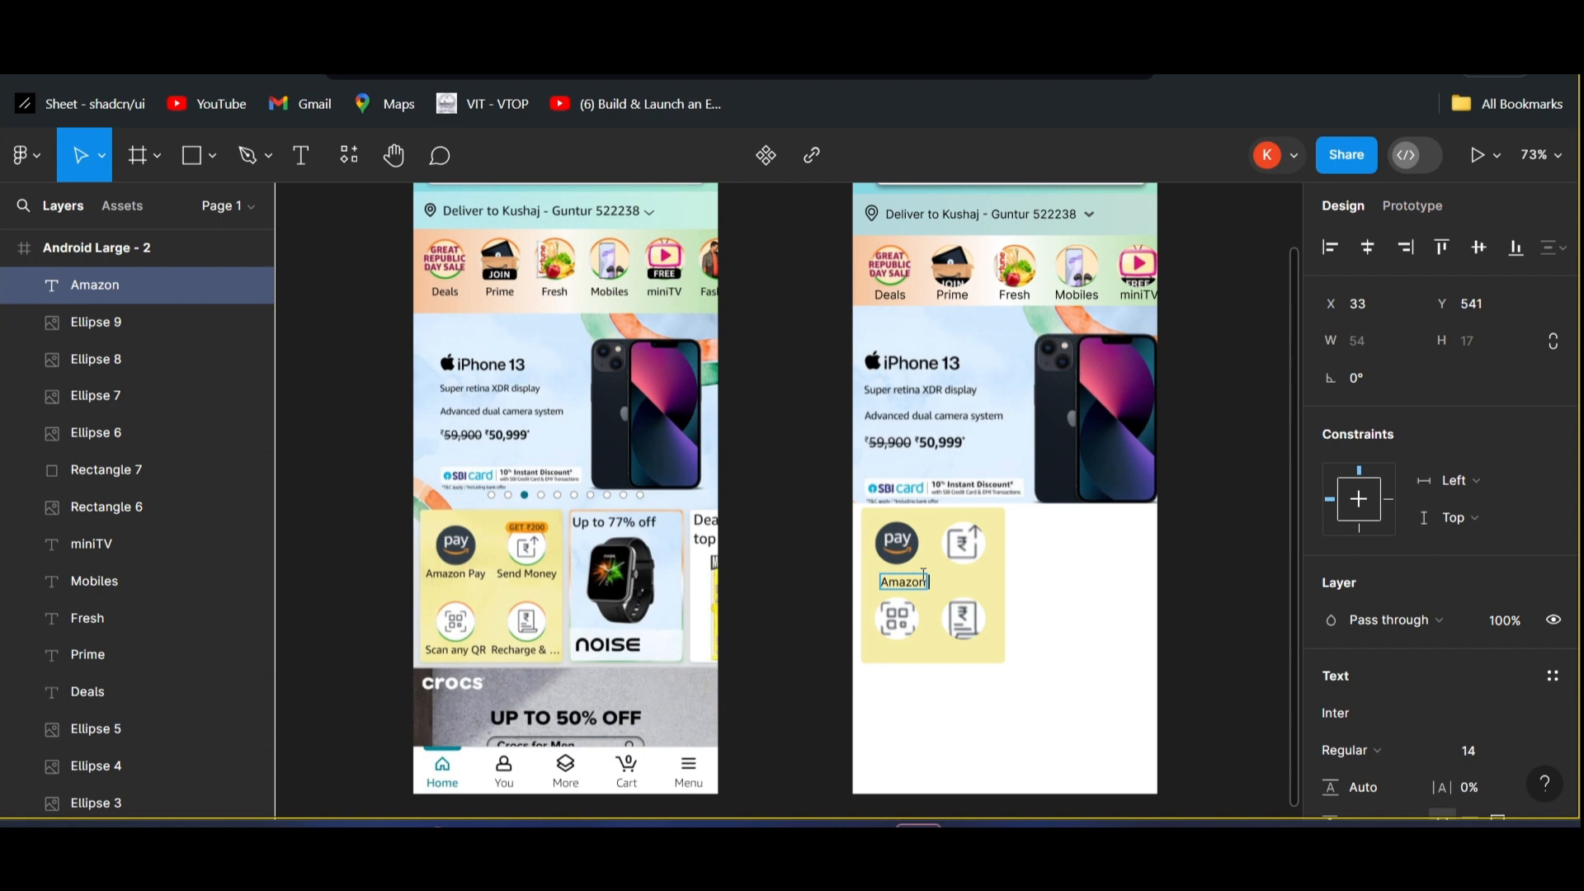
text( Pay)
key(Escape)
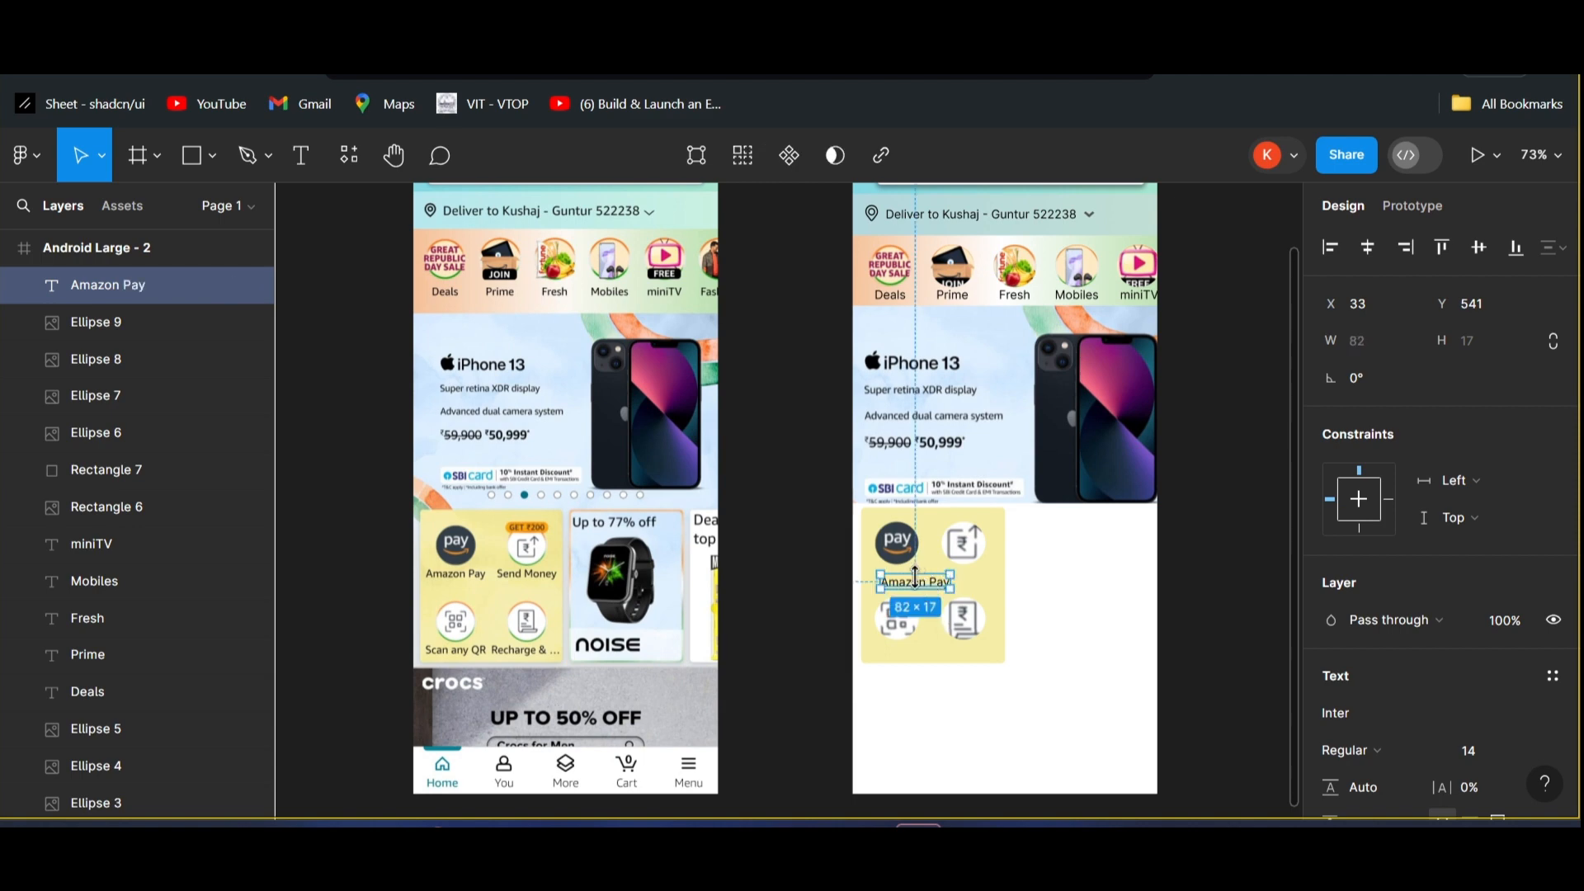
drag(926, 587, 914, 580)
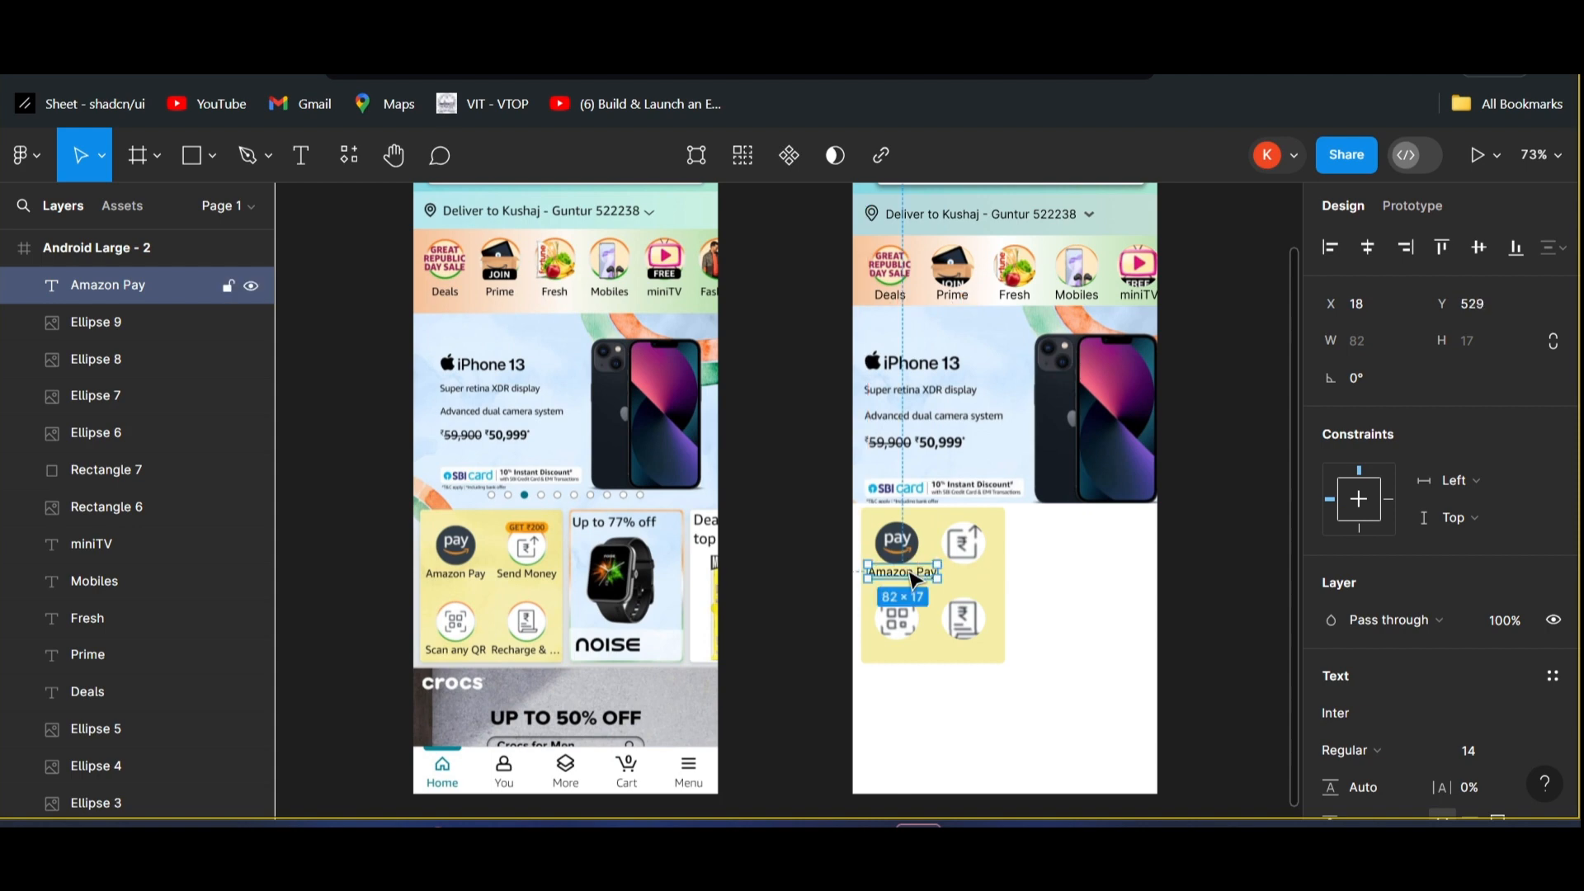
click(959, 581)
right_click(959, 582)
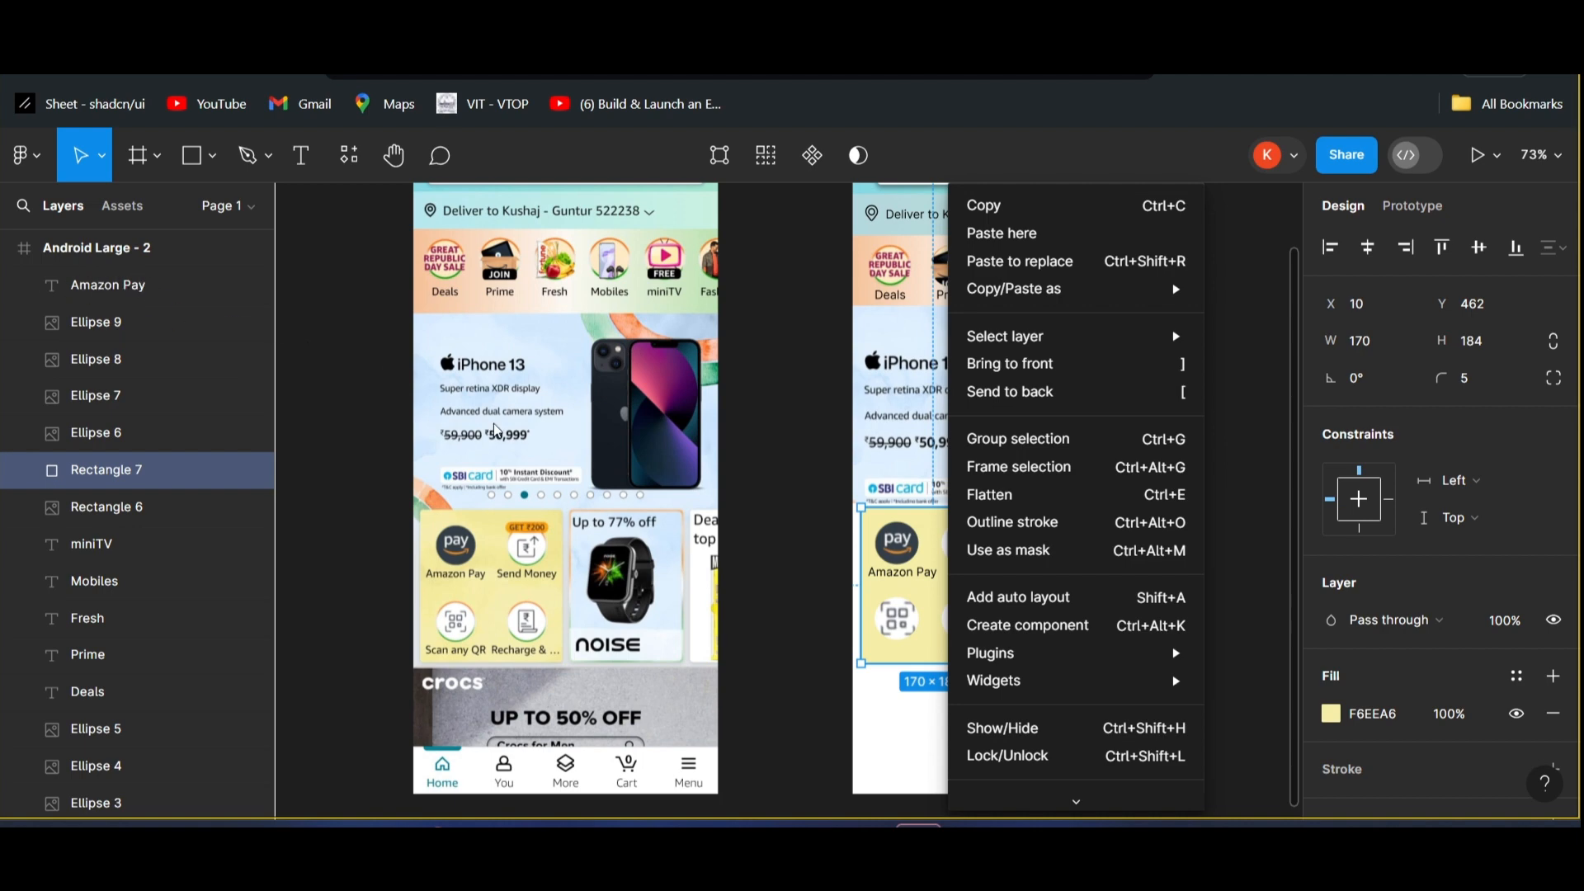
click(342, 476)
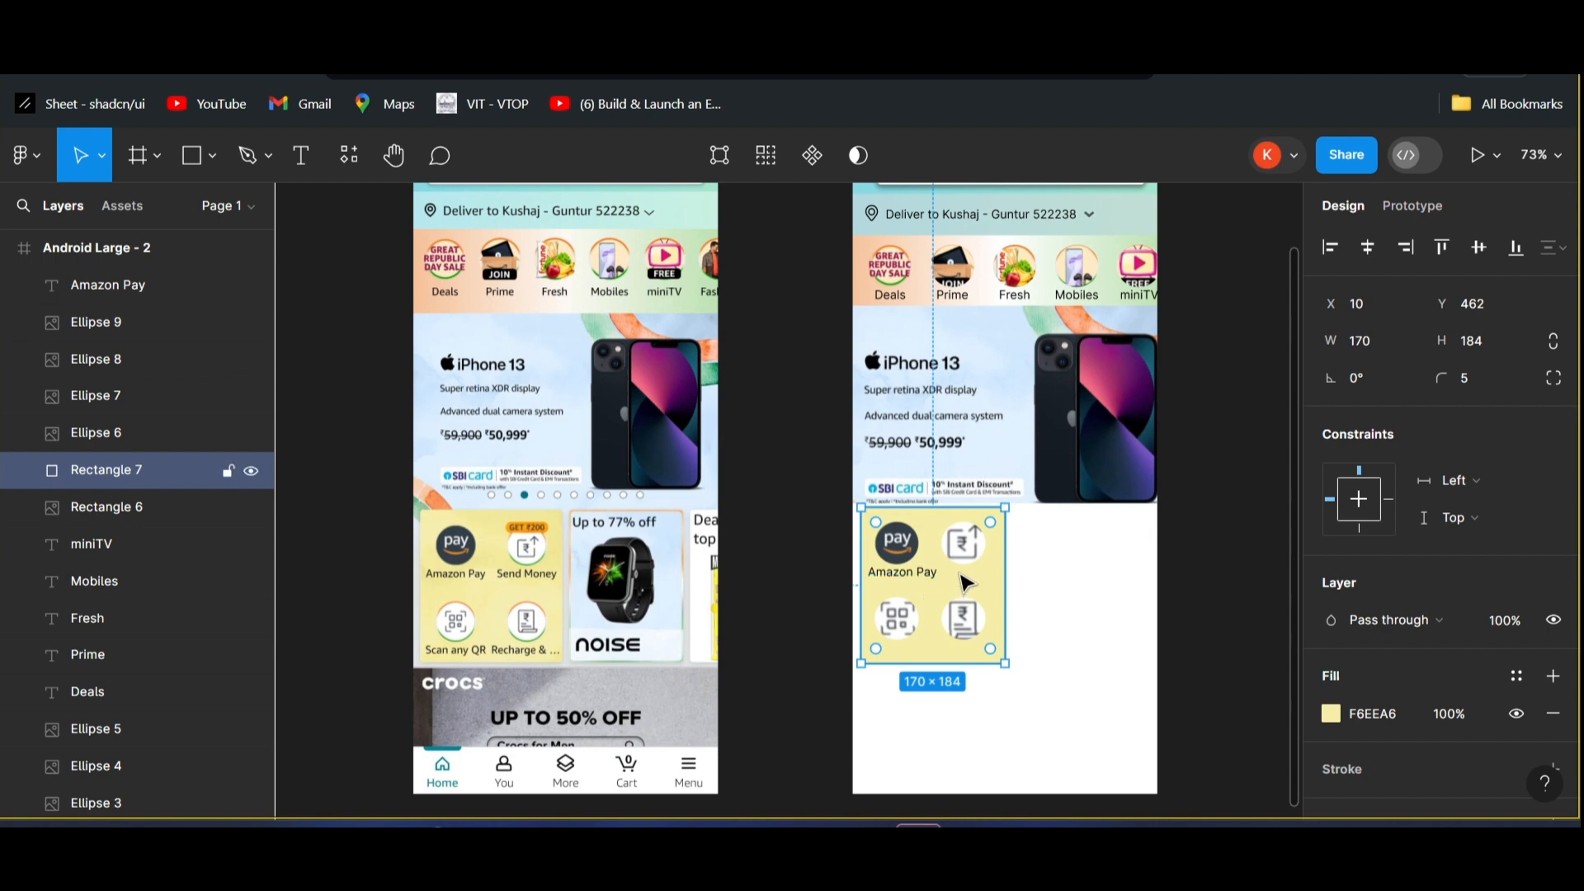
- Add the text label "Send Money" and place it under the yellow card's upper-right circle, at about X 97, Y 532
key(t)
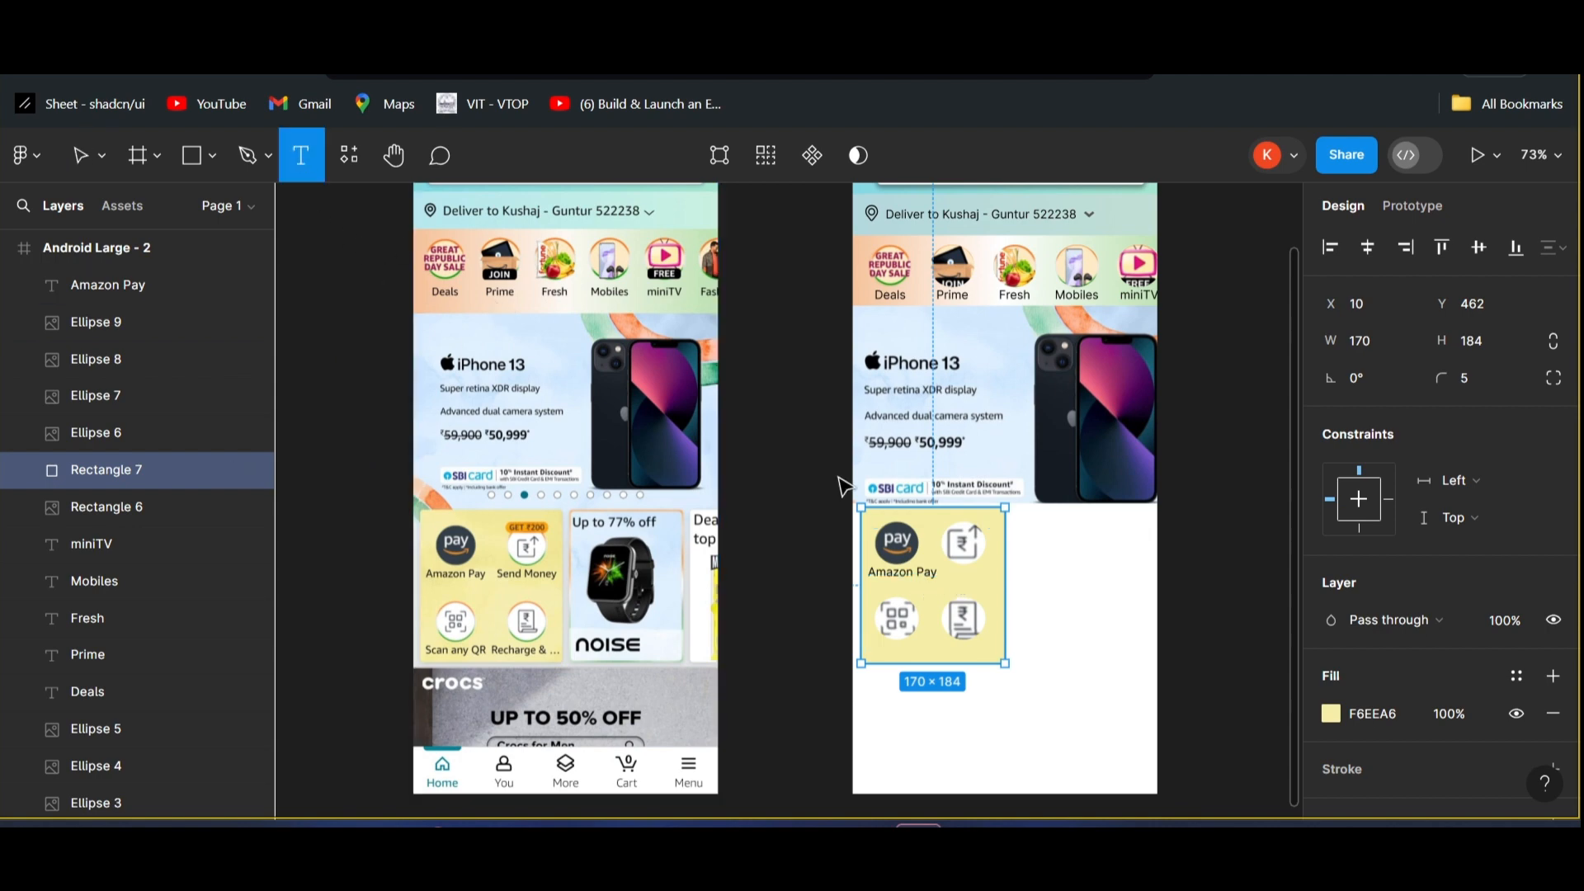
click(960, 576)
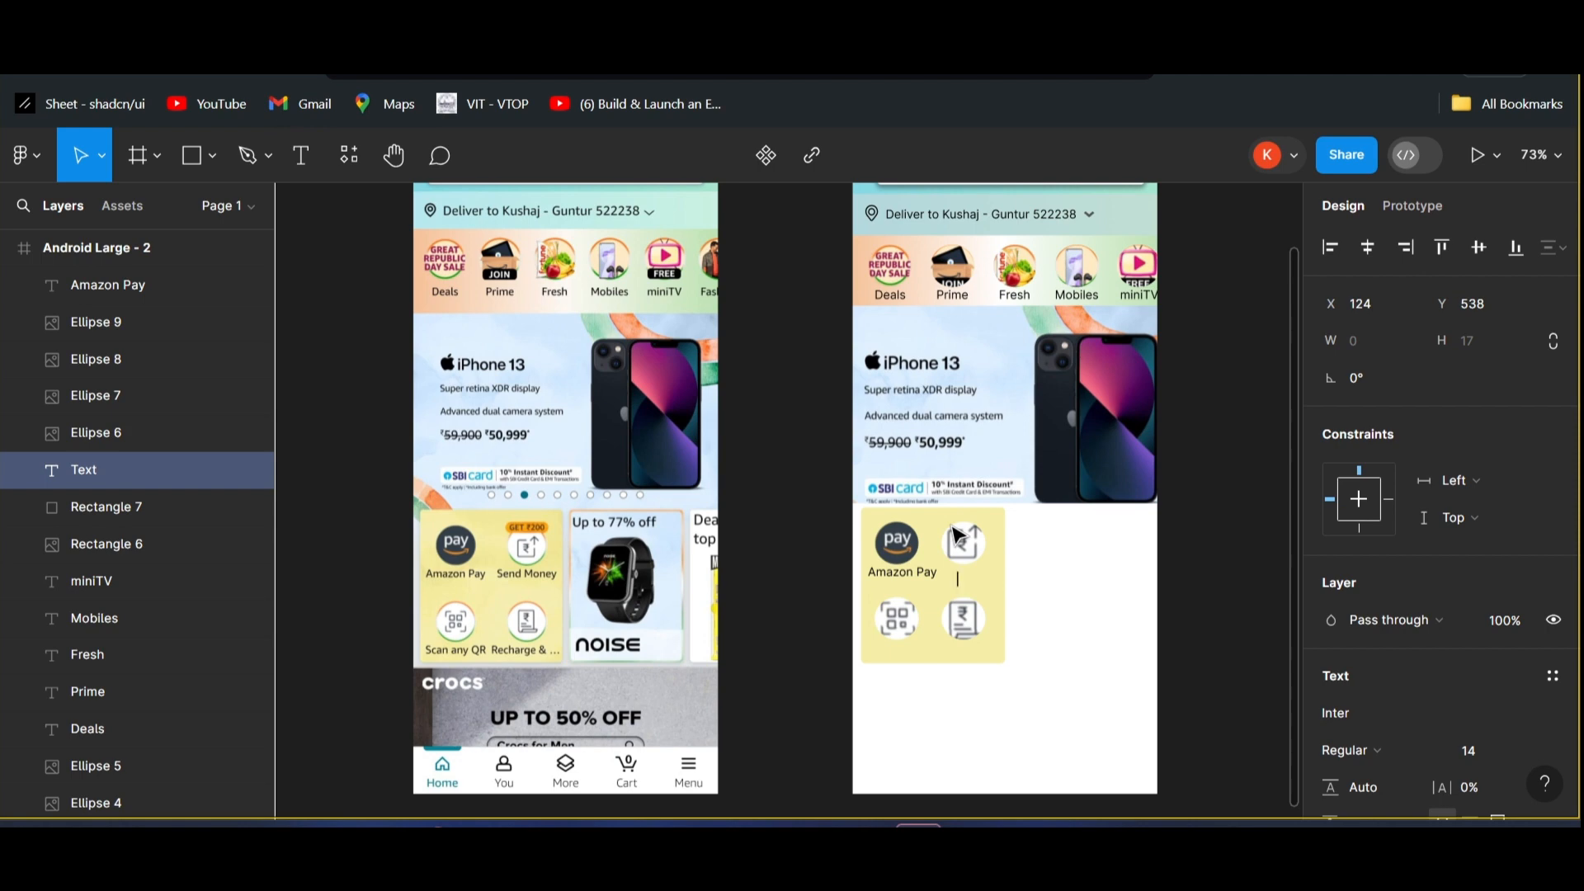
text(Send Monay)
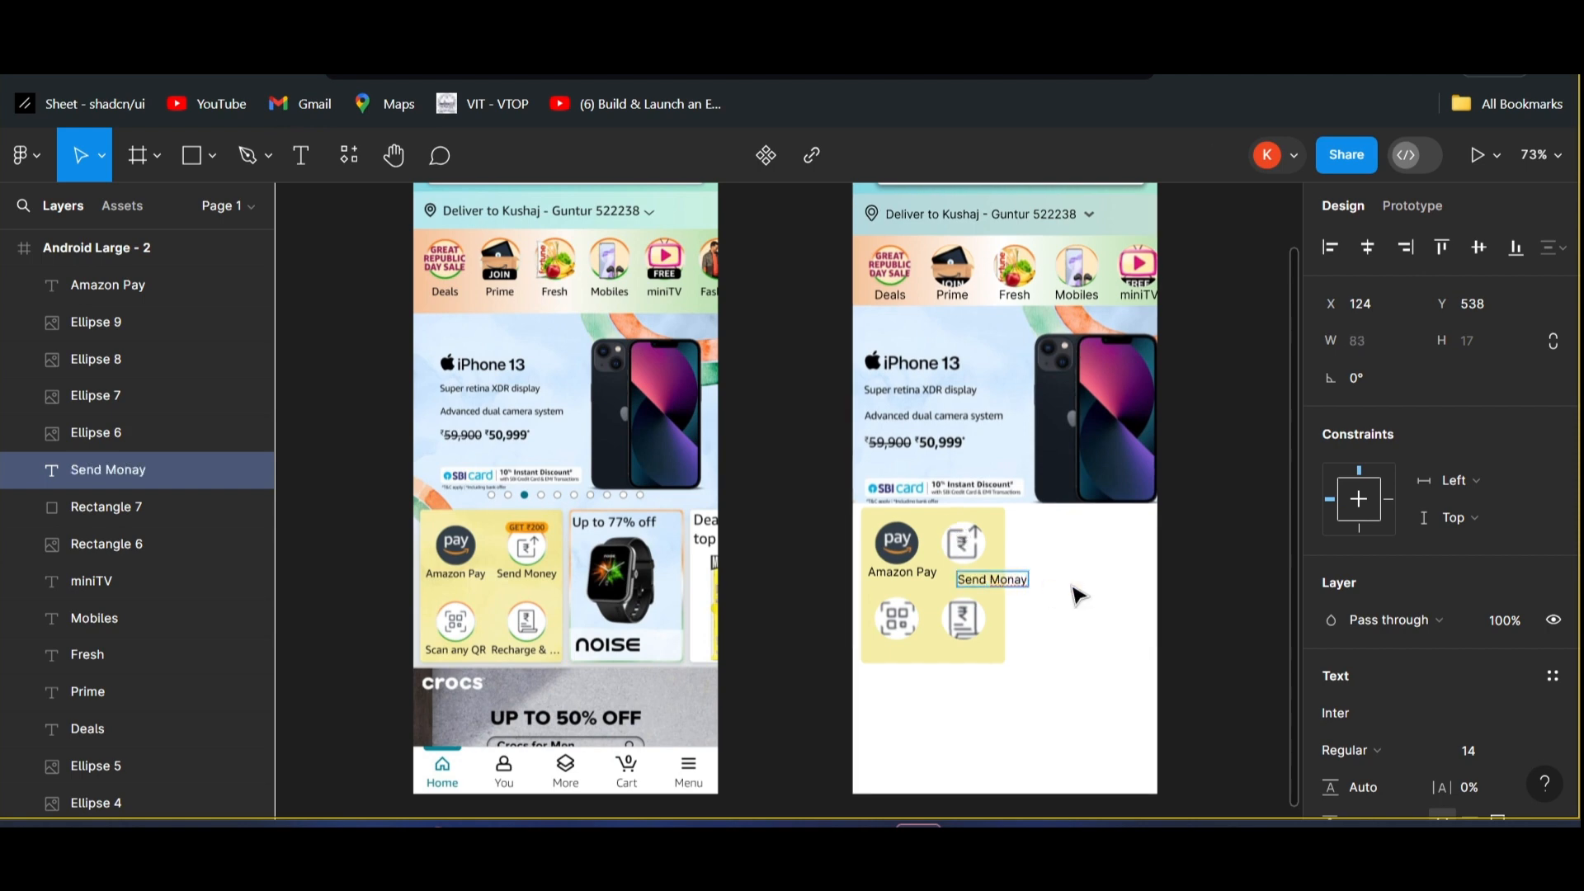
key(BackSpace)
key(BackSpace)
text(e)
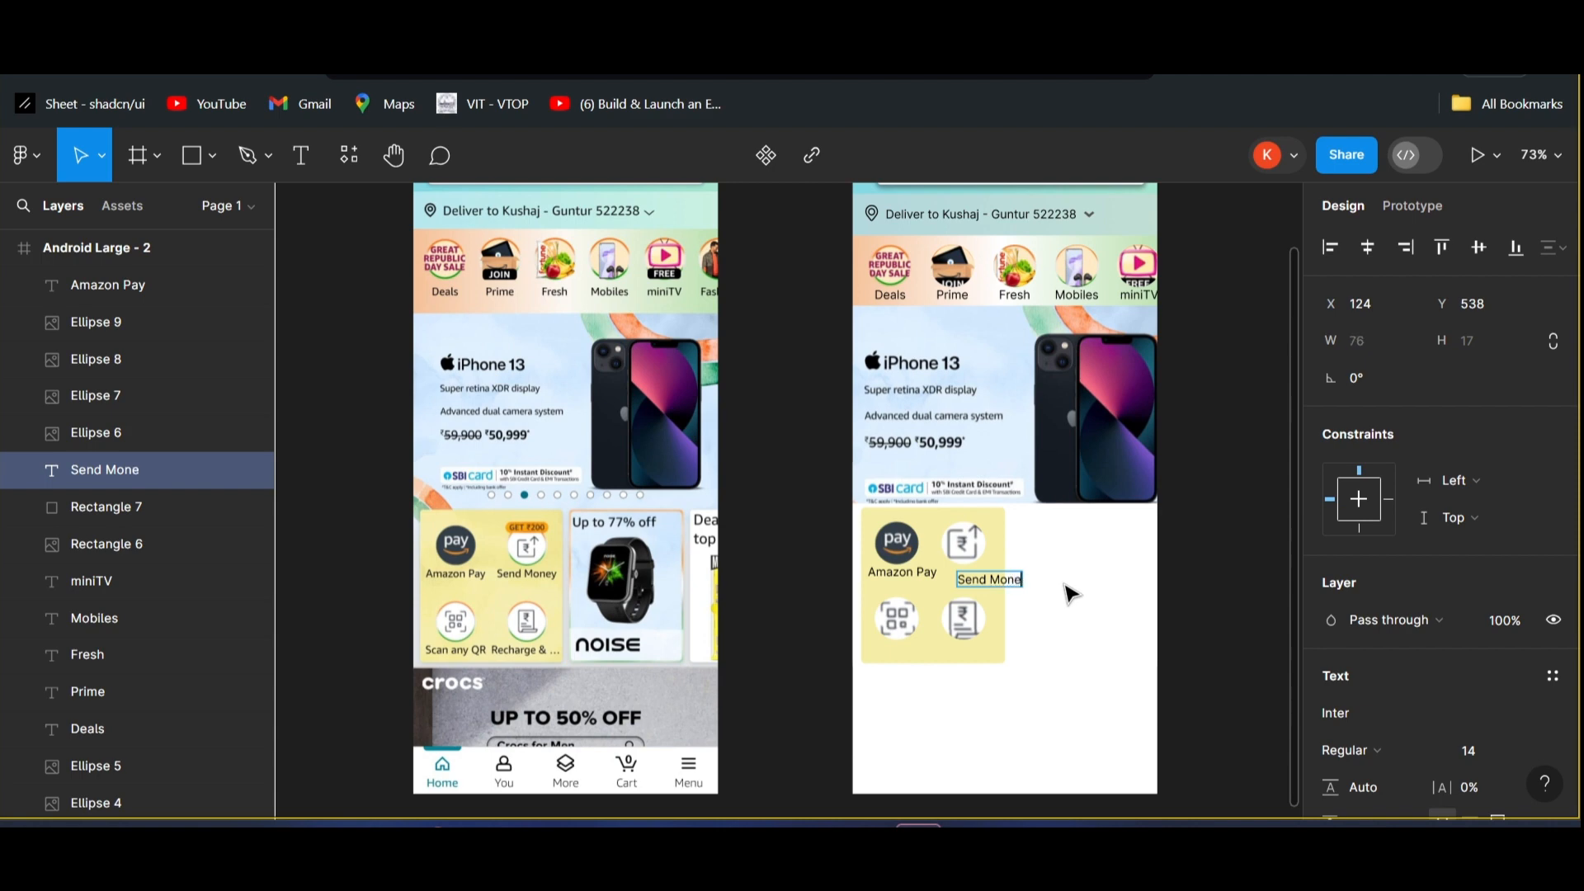
text(y)
key(Escape)
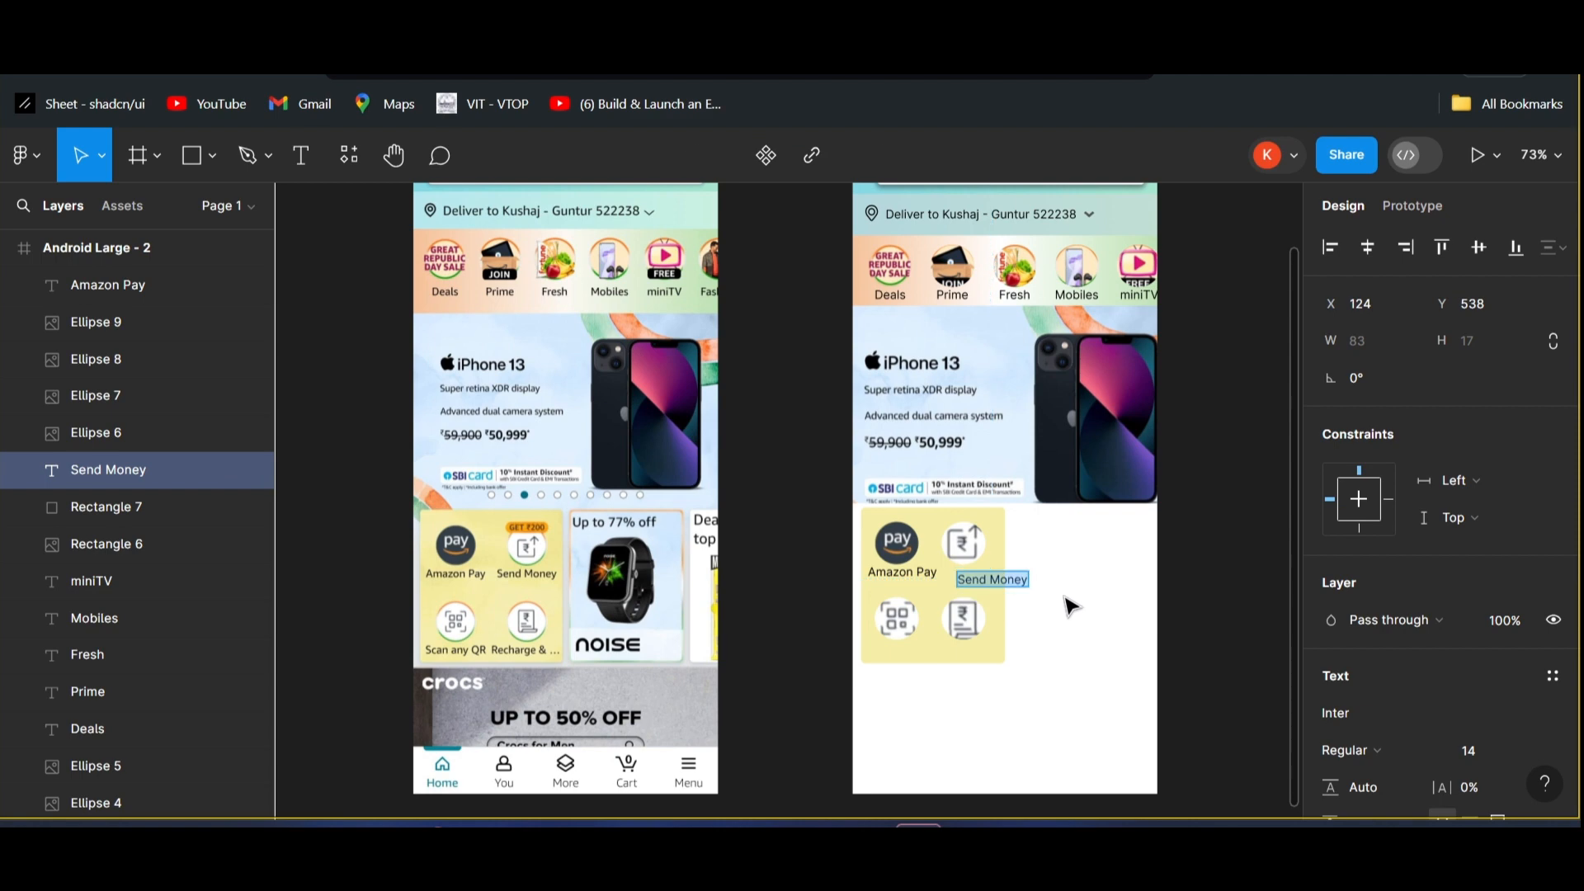
drag(992, 583, 970, 577)
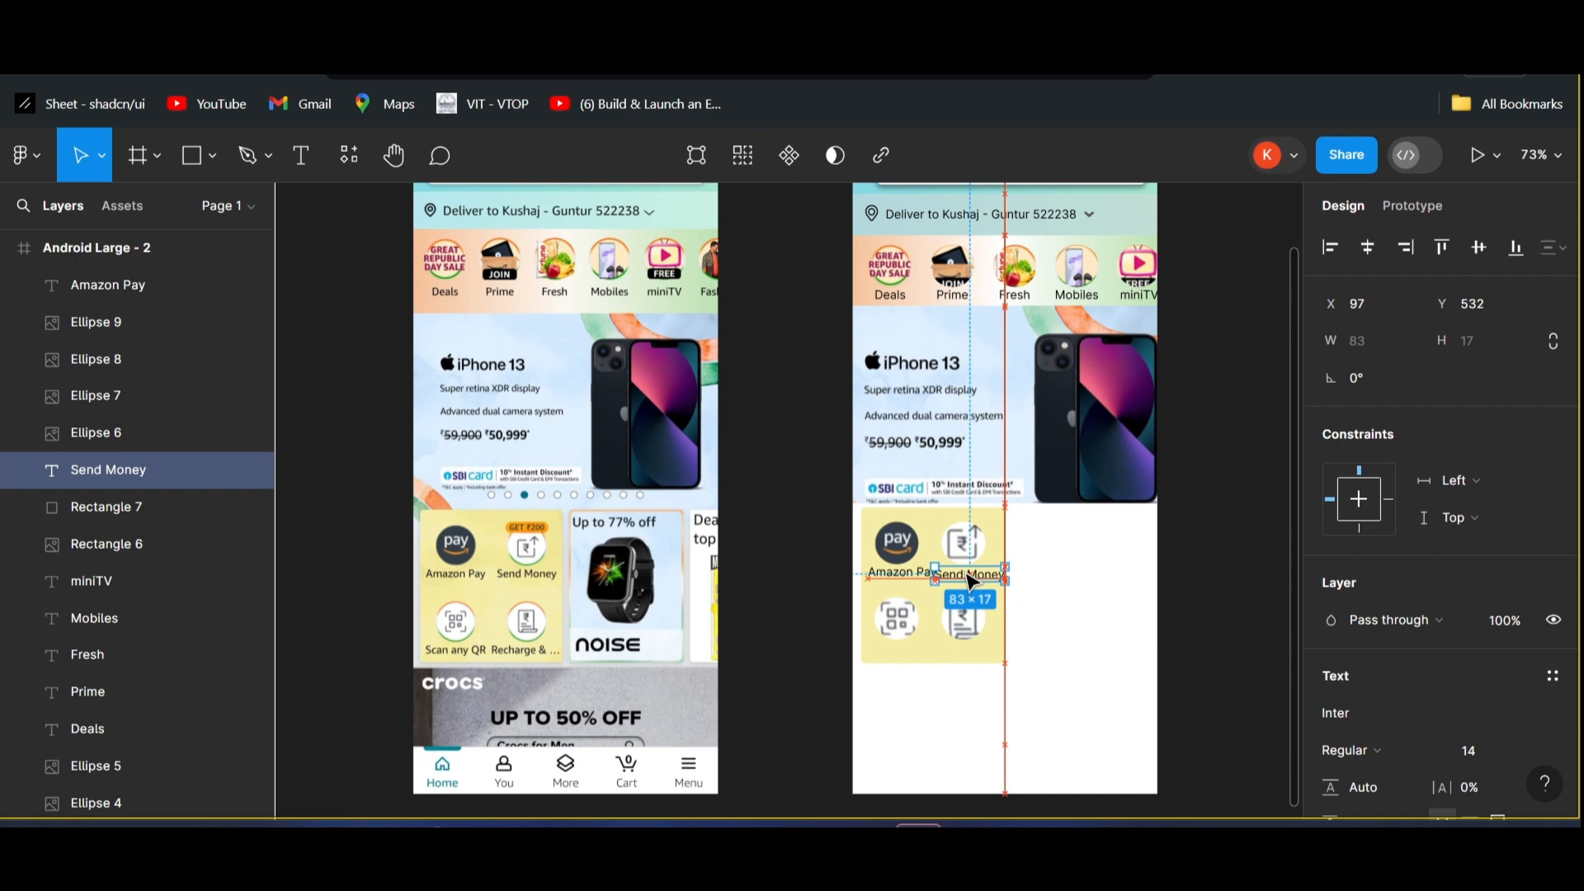
- Set the font size of the "Amazon Pay" and "Send Money" labels to 12
click(905, 578)
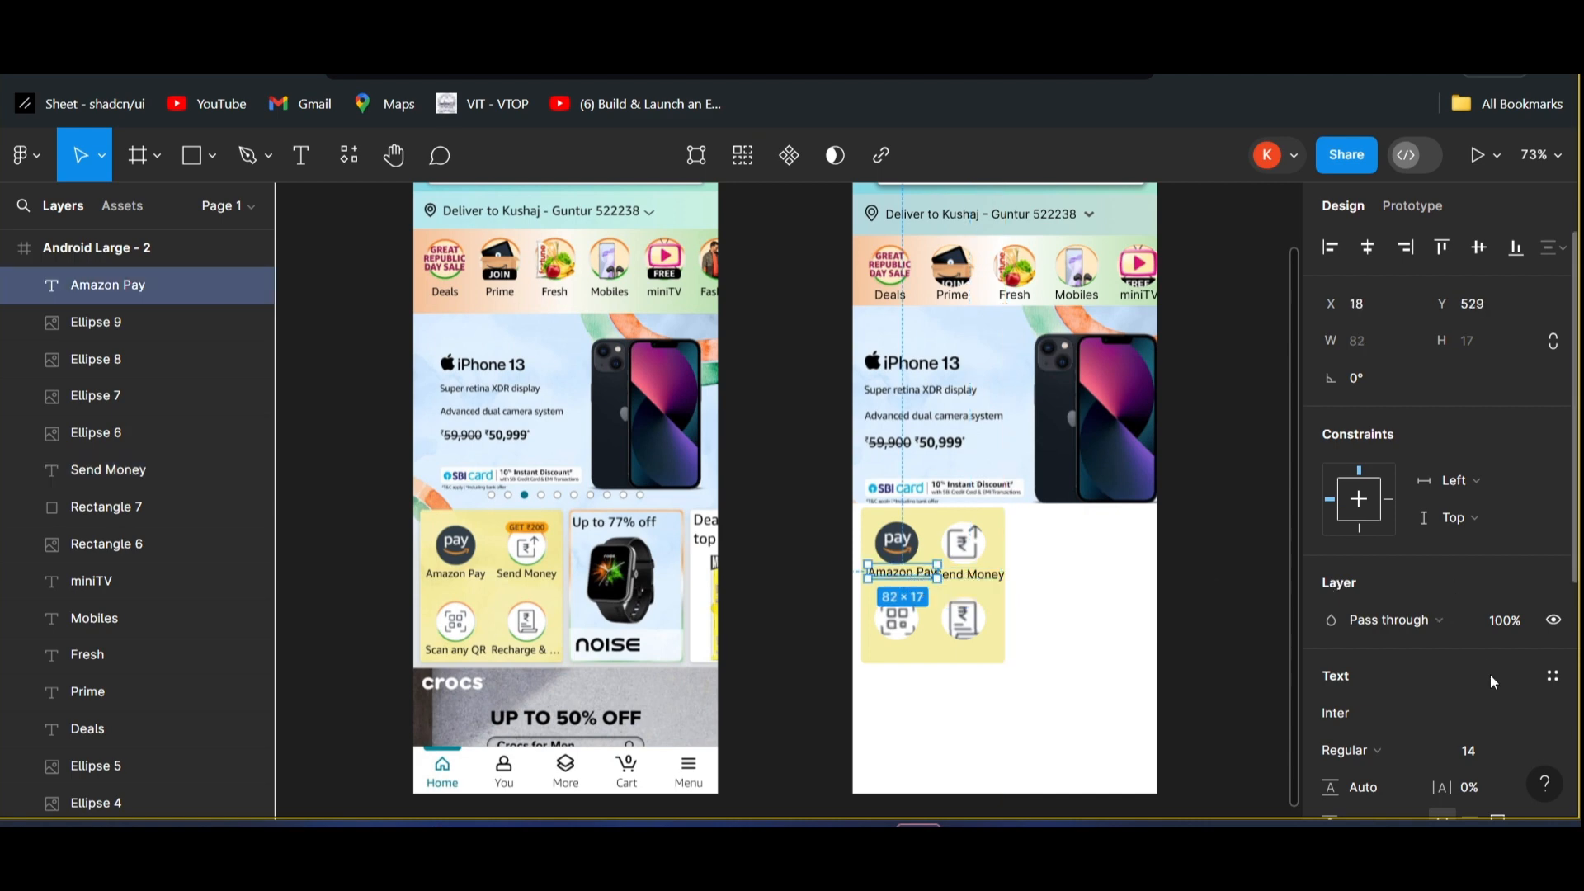
click(1488, 745)
key(Return)
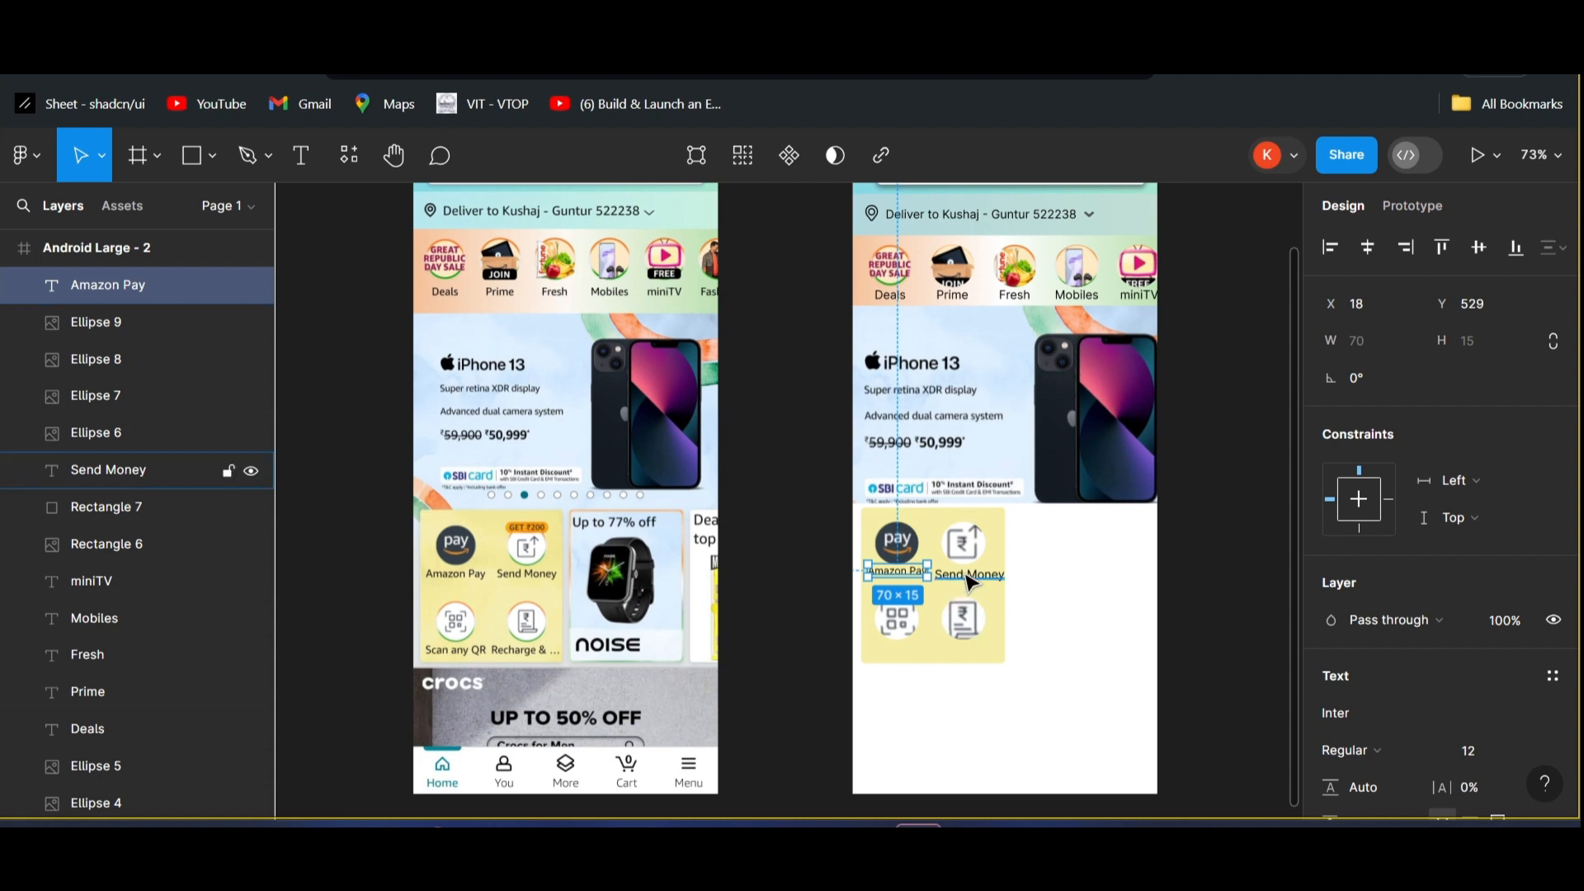
click(107, 469)
click(1488, 750)
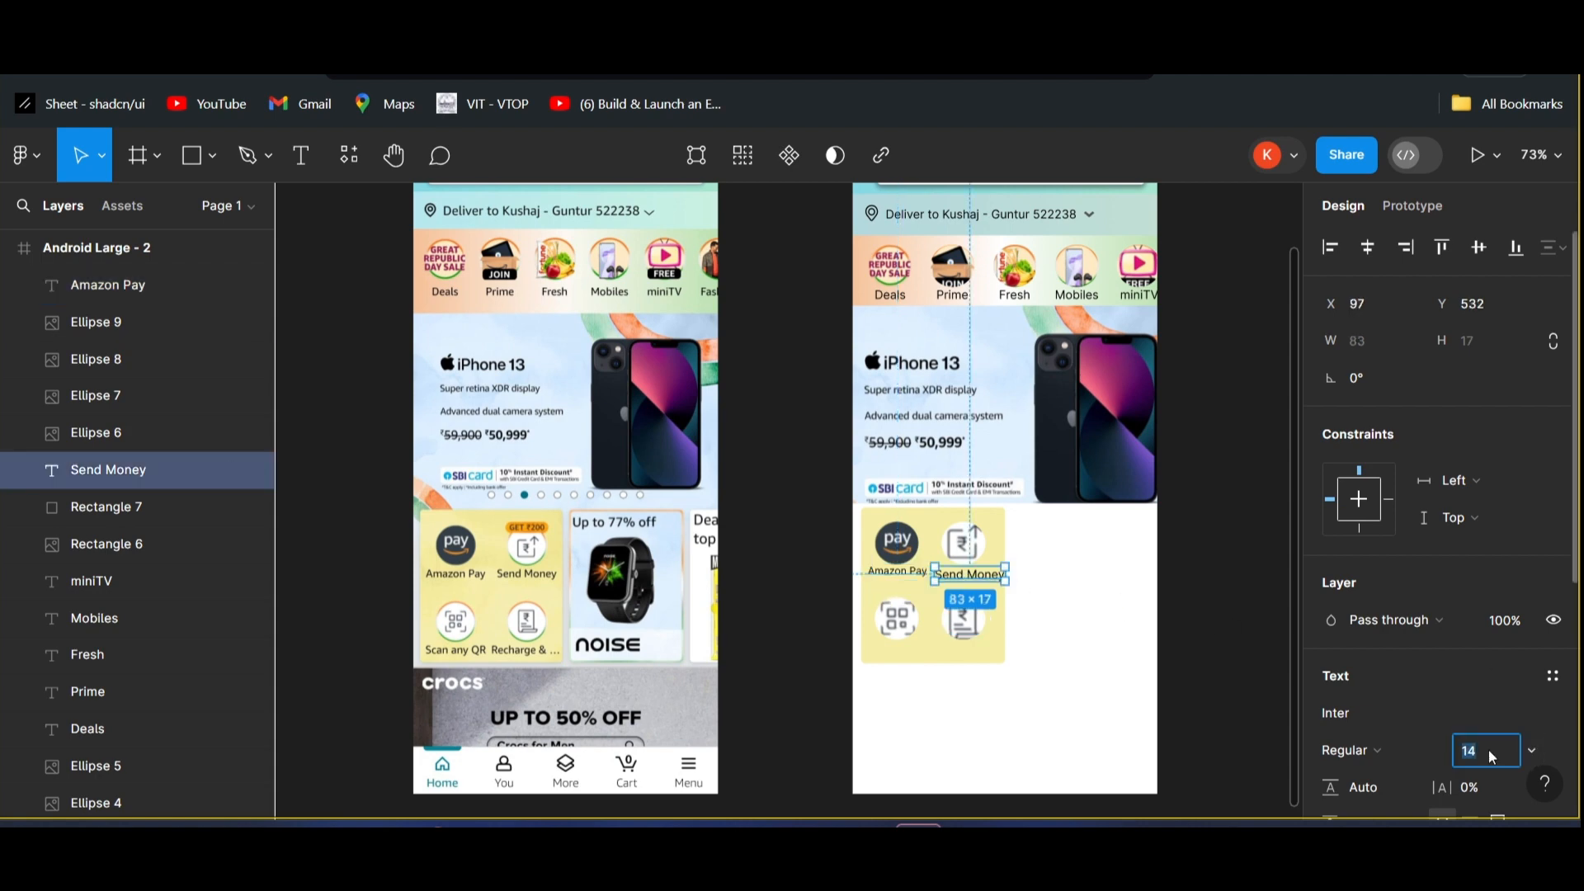
text(12)
key(Return)
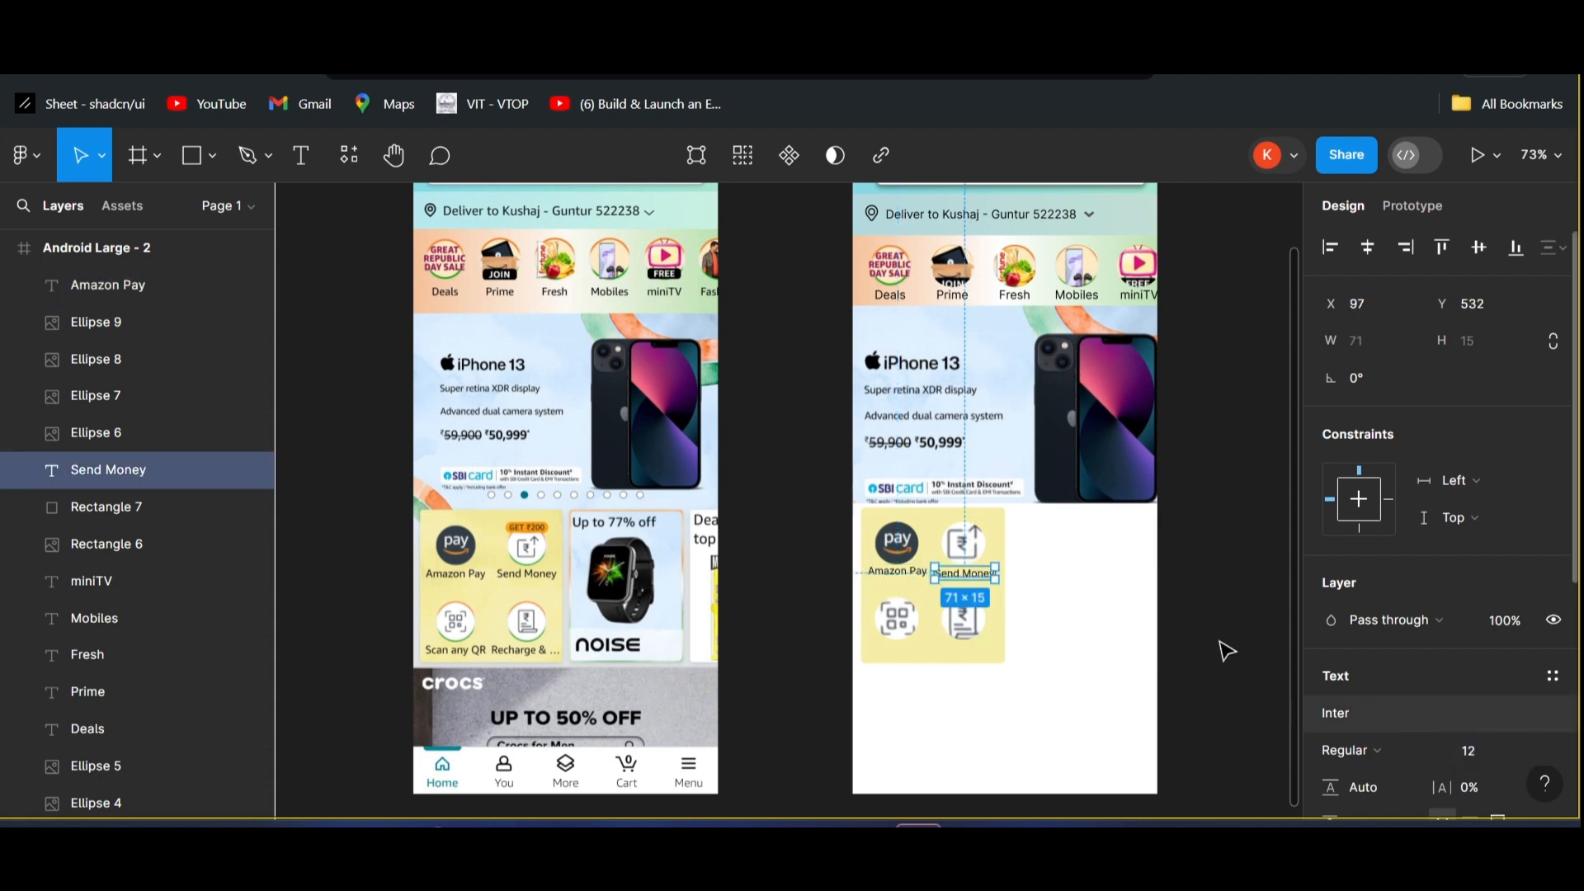
click(1060, 580)
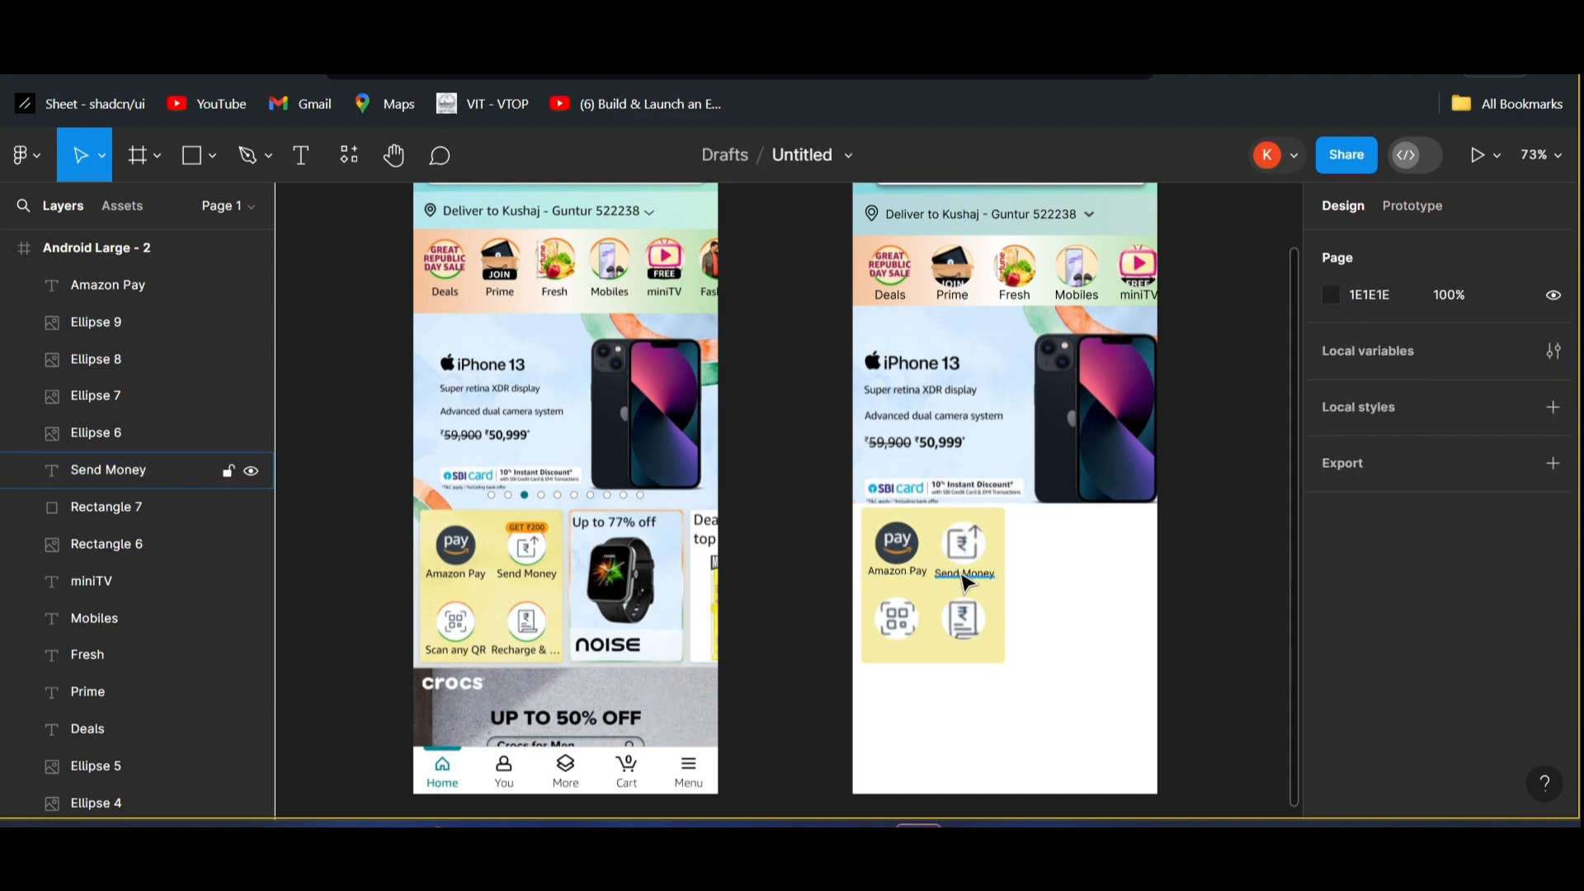
- Move the "Amazon Pay" label to about X 17, Y 532, level with the "Send Money" label
click(902, 581)
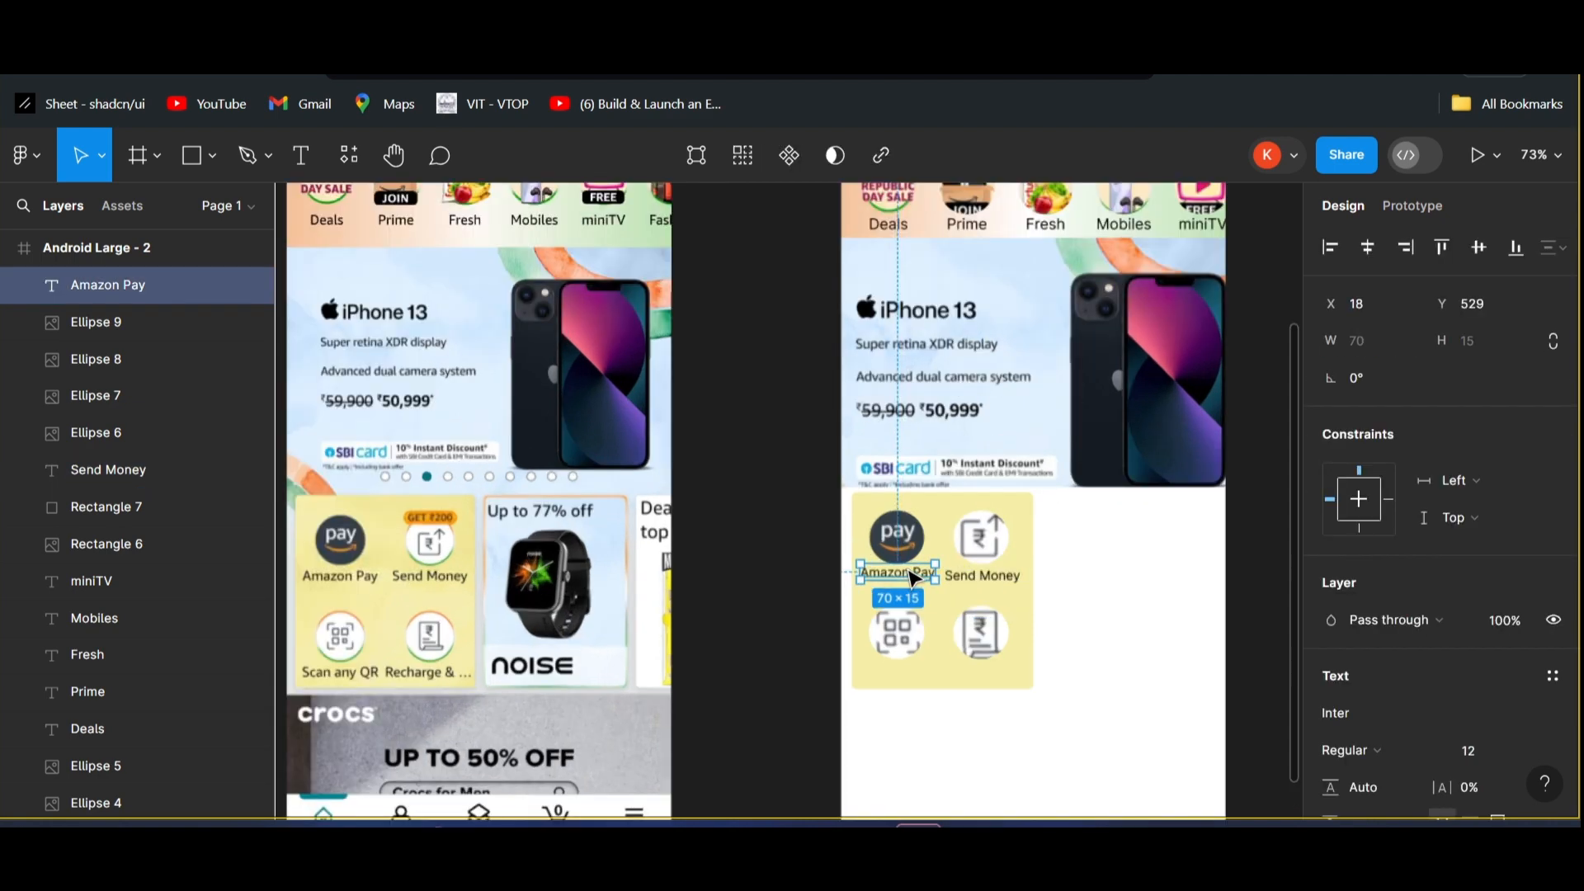
scroll(904, 580, up, 5)
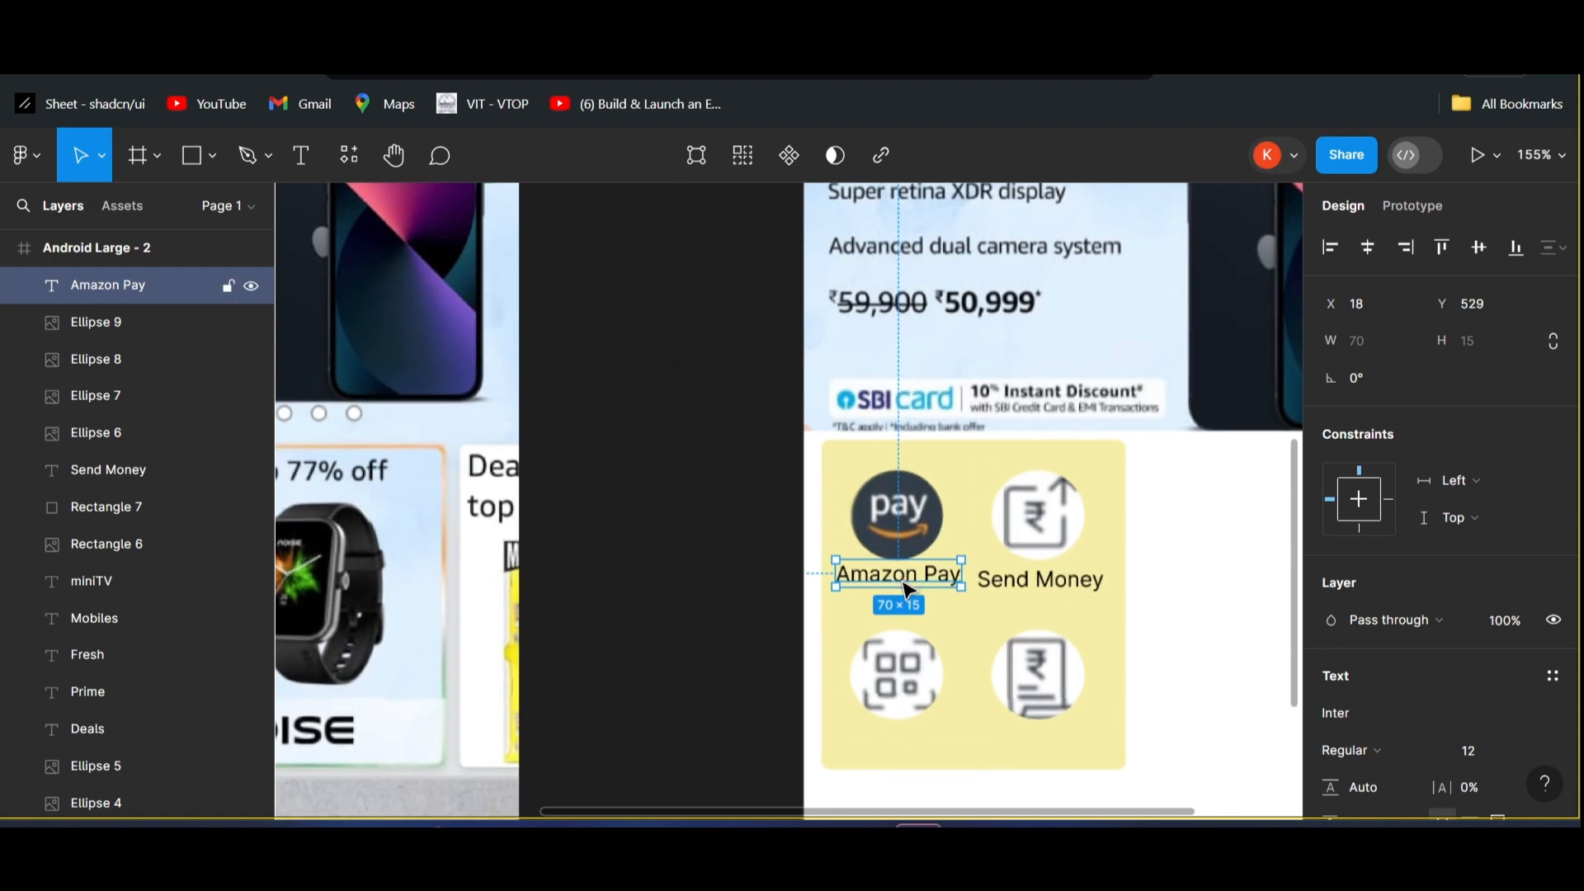
drag(906, 588, 908, 588)
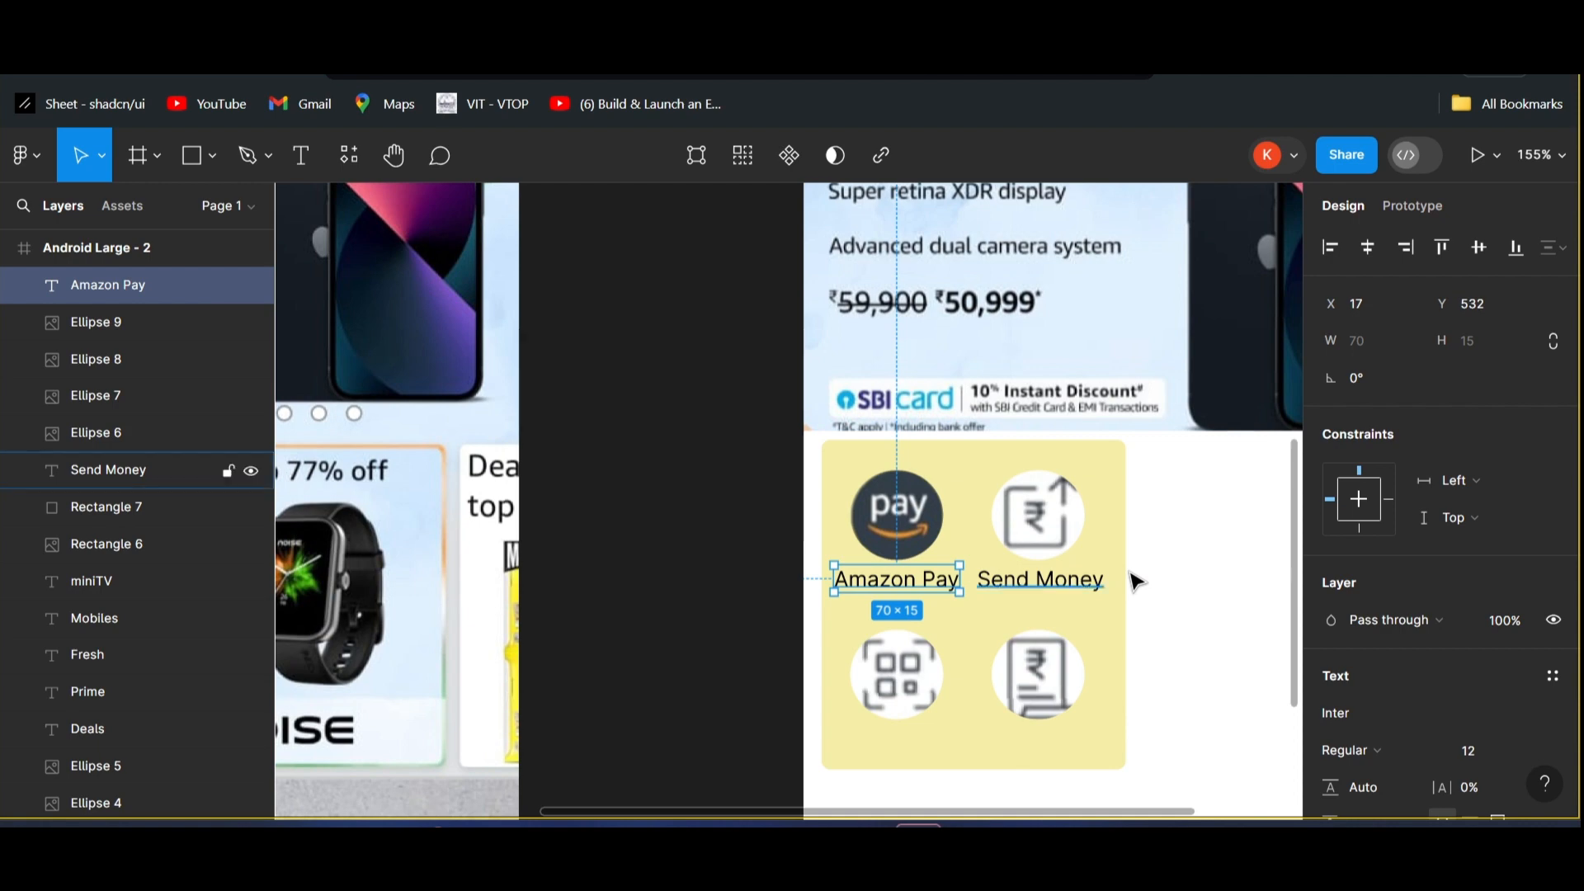
scroll(1135, 582, down, 2)
scroll(1135, 582, down, 4)
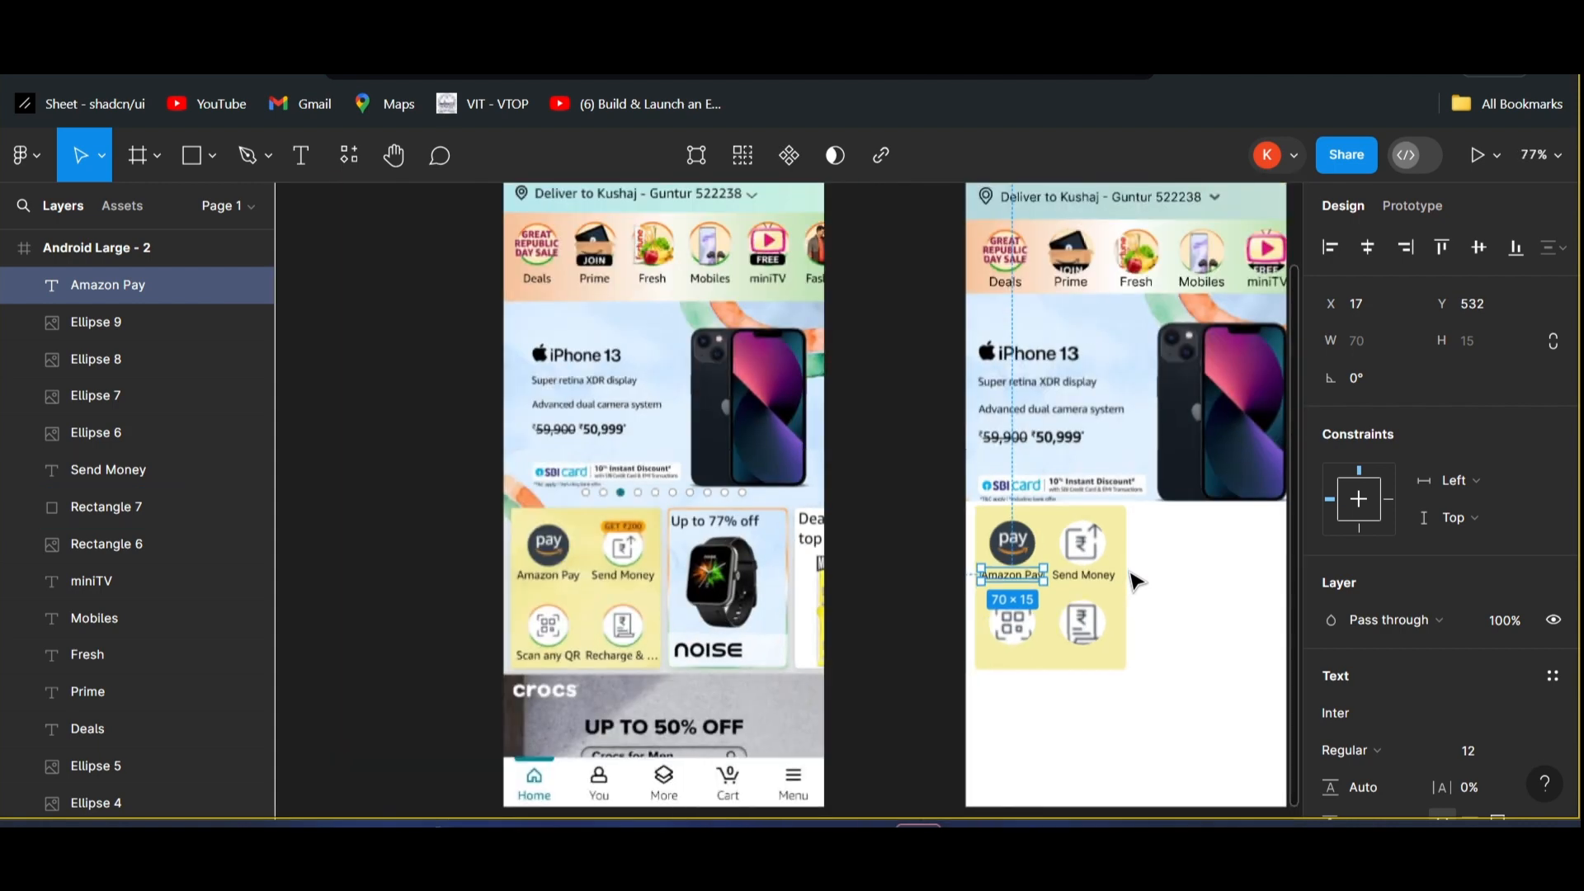
- Duplicate the "Amazon Pay" label and place the copy under the QR code circle, at about X 17, Y 621
scroll(1136, 580, up, 4)
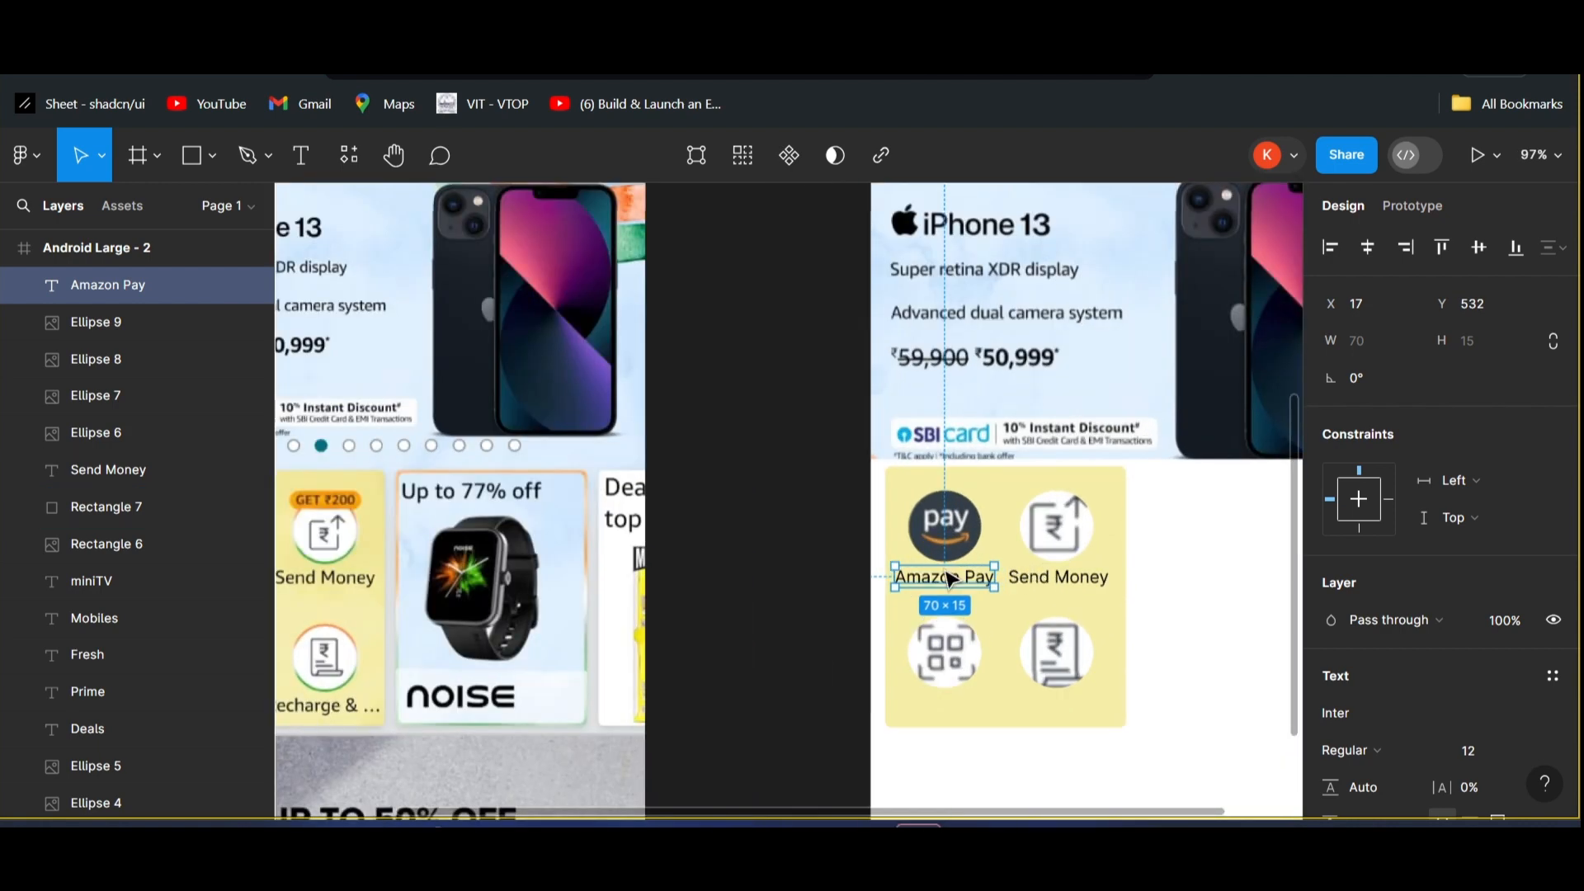
right_click(951, 578)
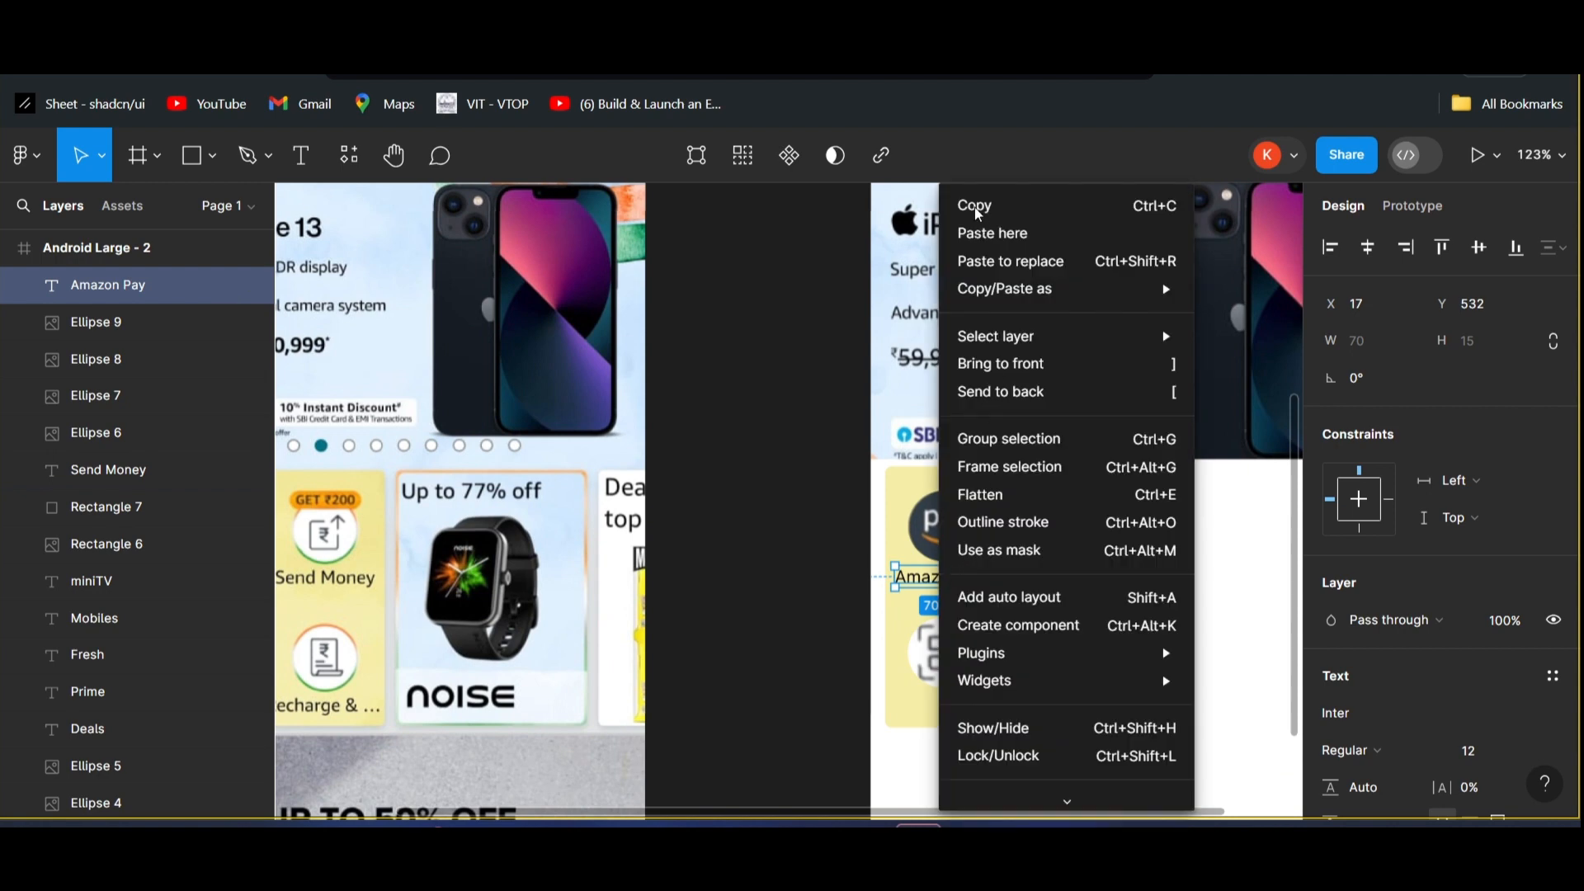
click(893, 708)
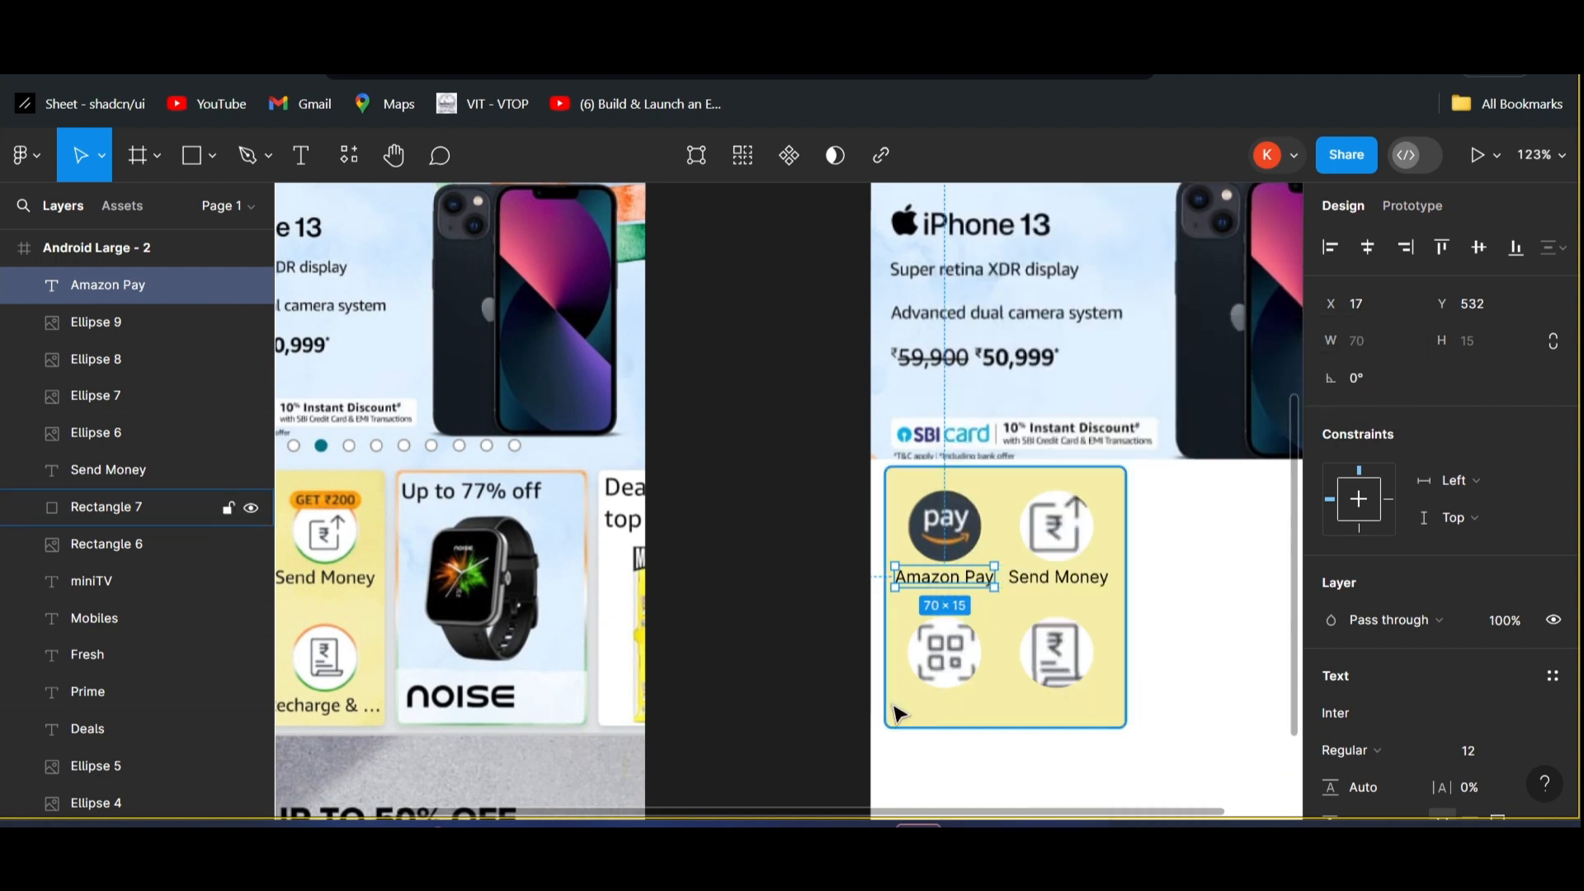
right_click(909, 708)
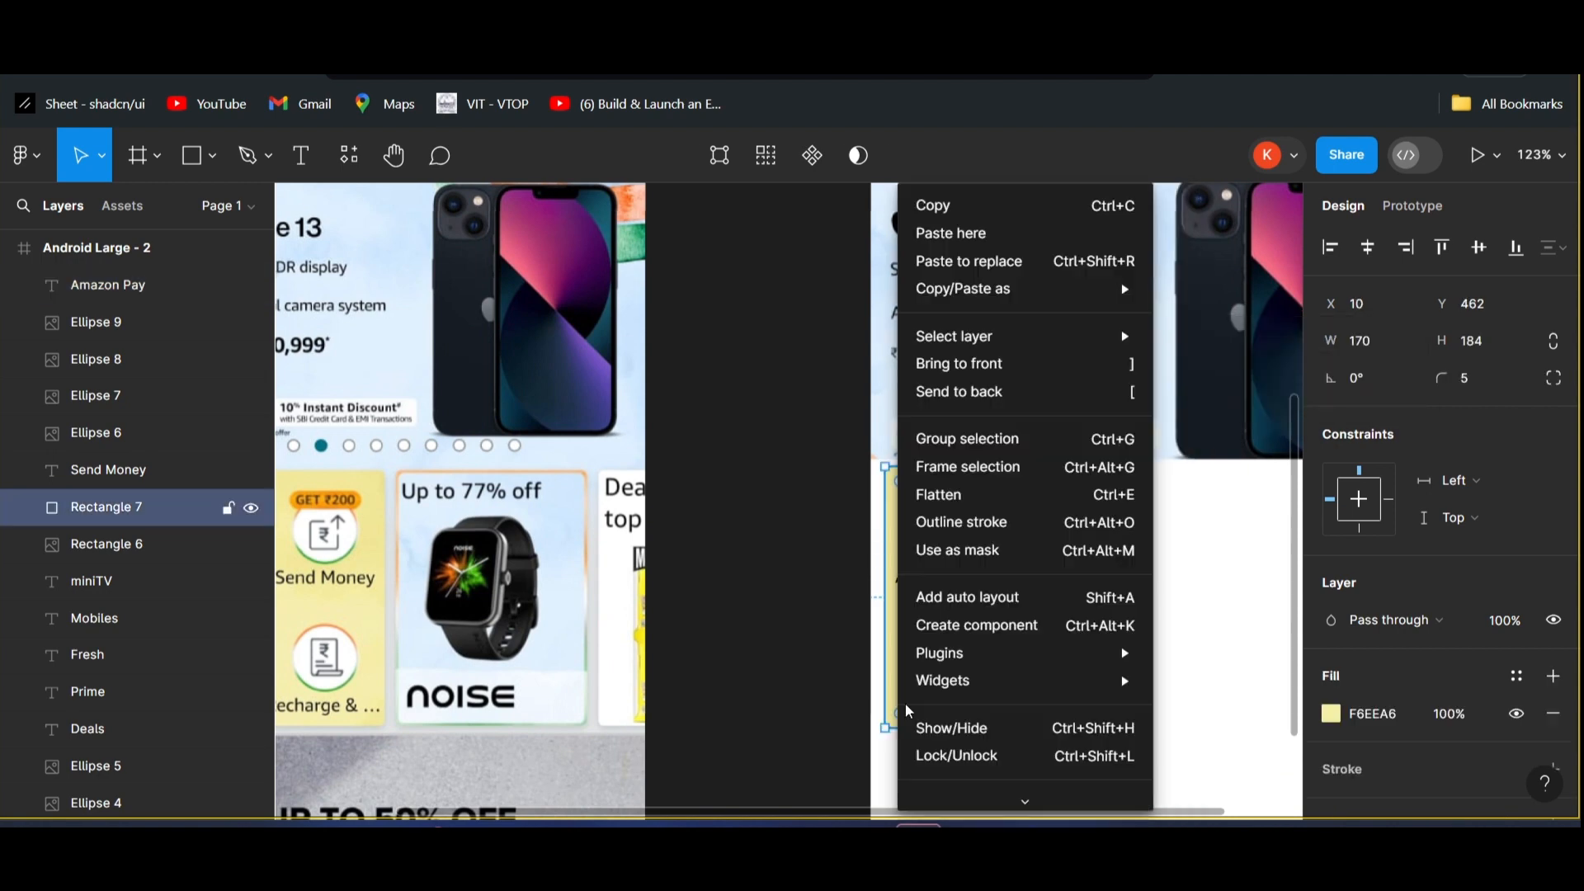
click(969, 240)
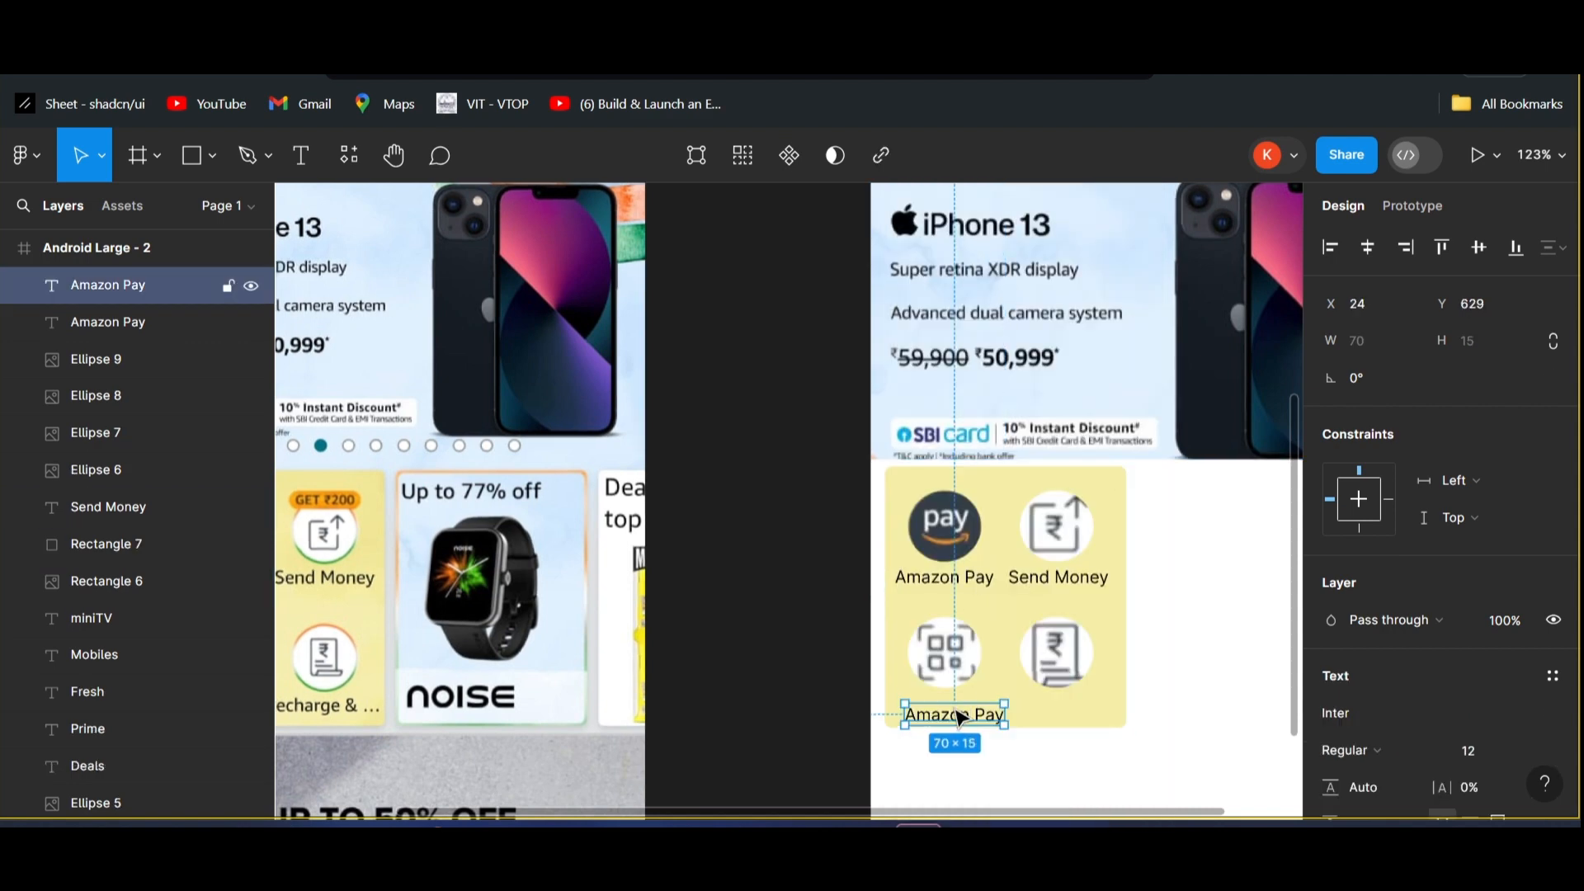
drag(957, 712, 957, 712)
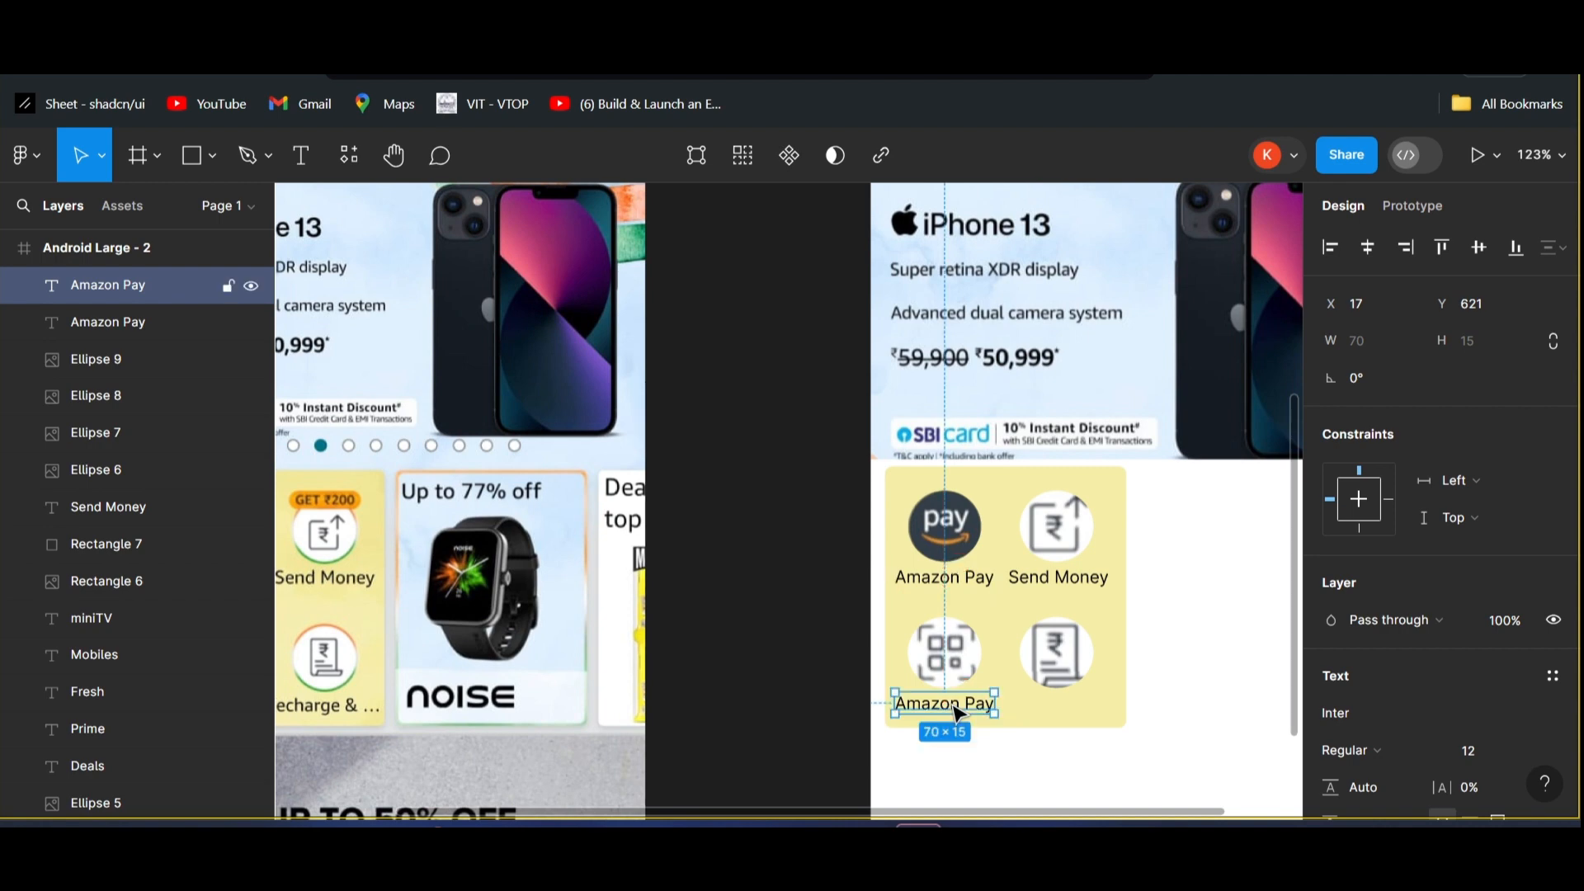
- Replace the text of the copied label under the QR code circle with "Scan any QR"
scroll(958, 712, left, 3)
scroll(958, 715, right, 3)
double_click(952, 705)
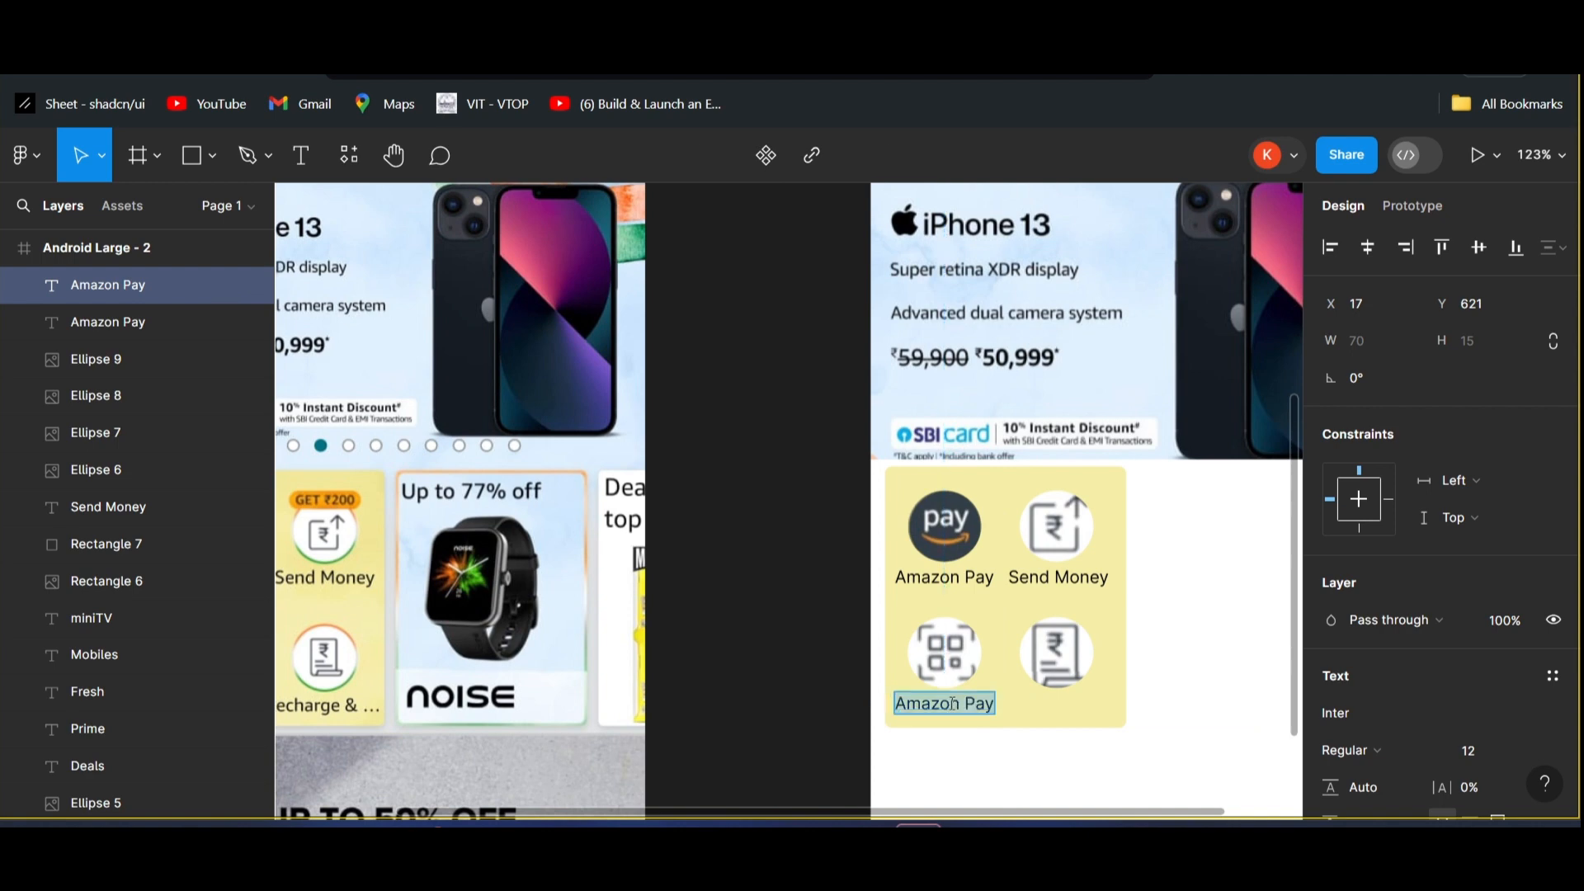
key(BackSpace)
scroll(959, 715, left, 3)
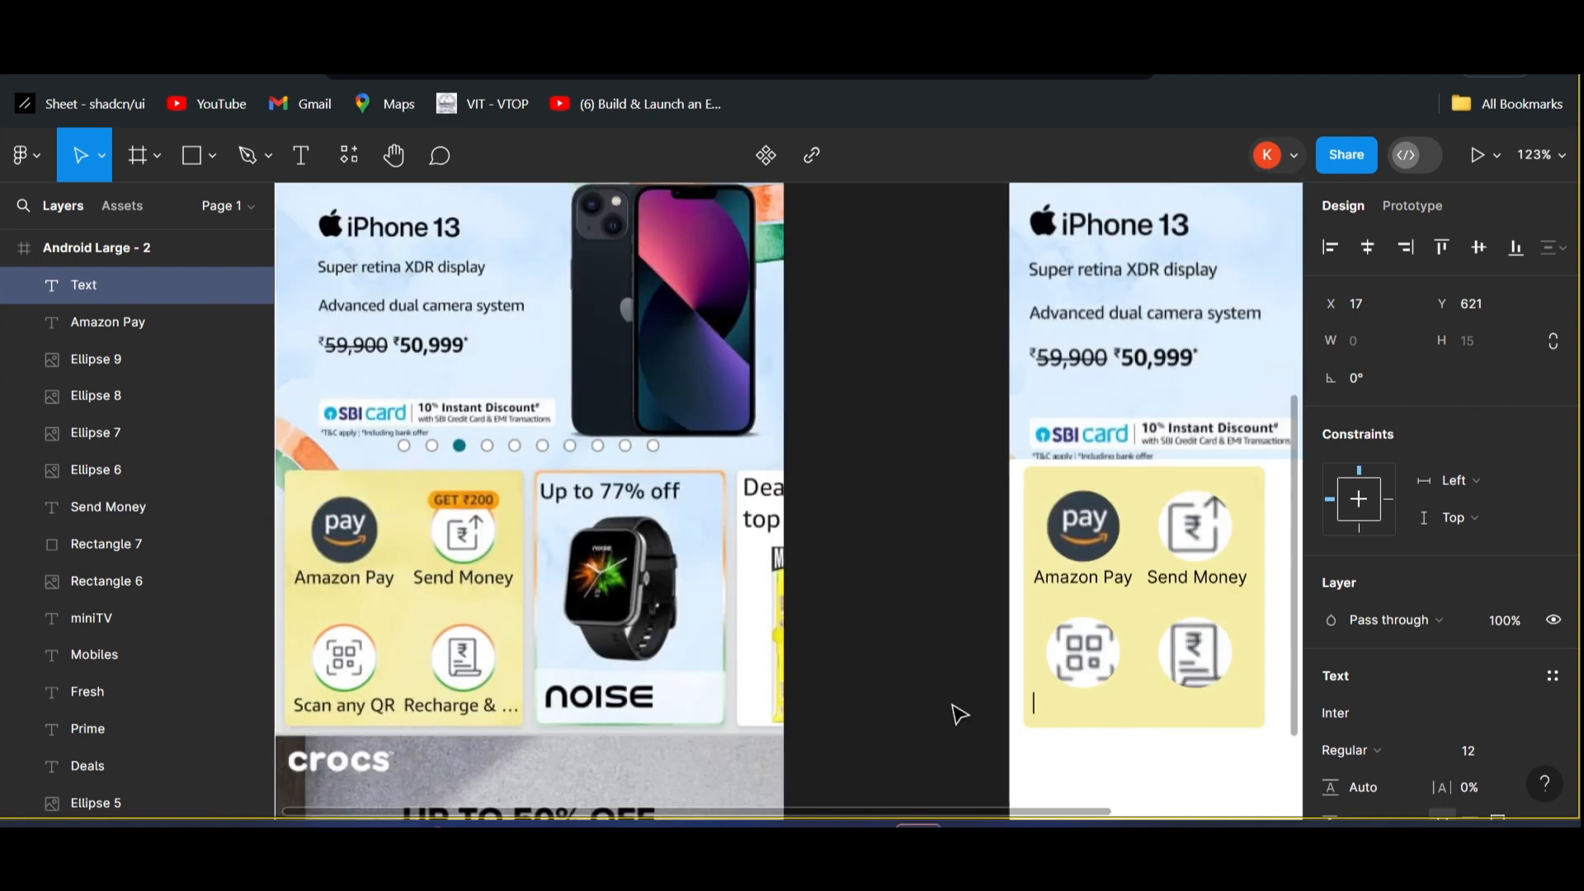
scroll(959, 715, right, 3)
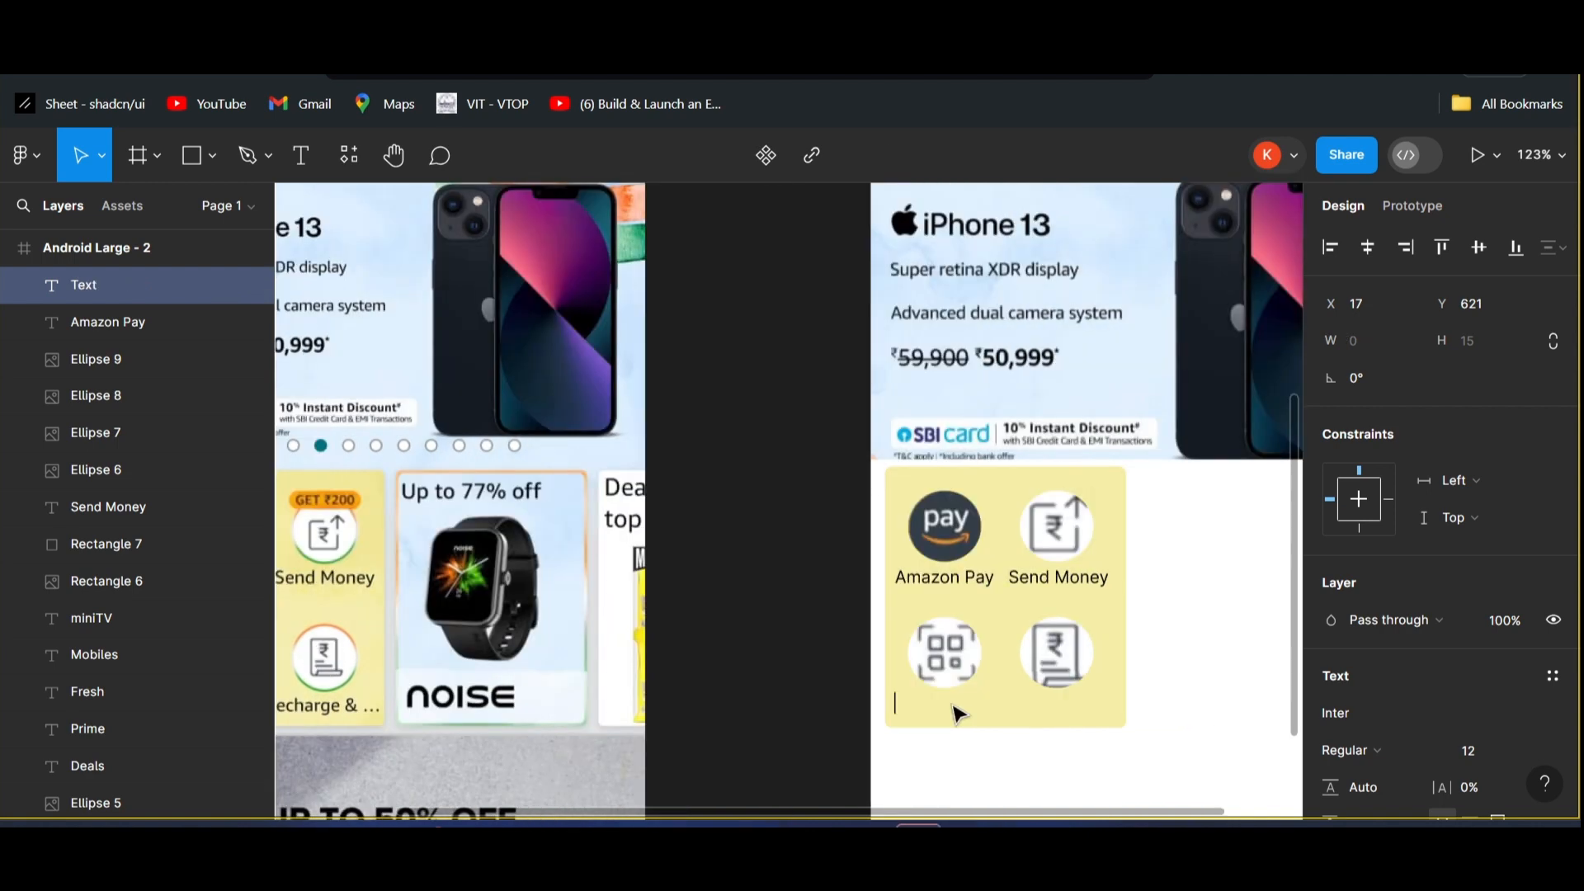
text(Scan any QR)
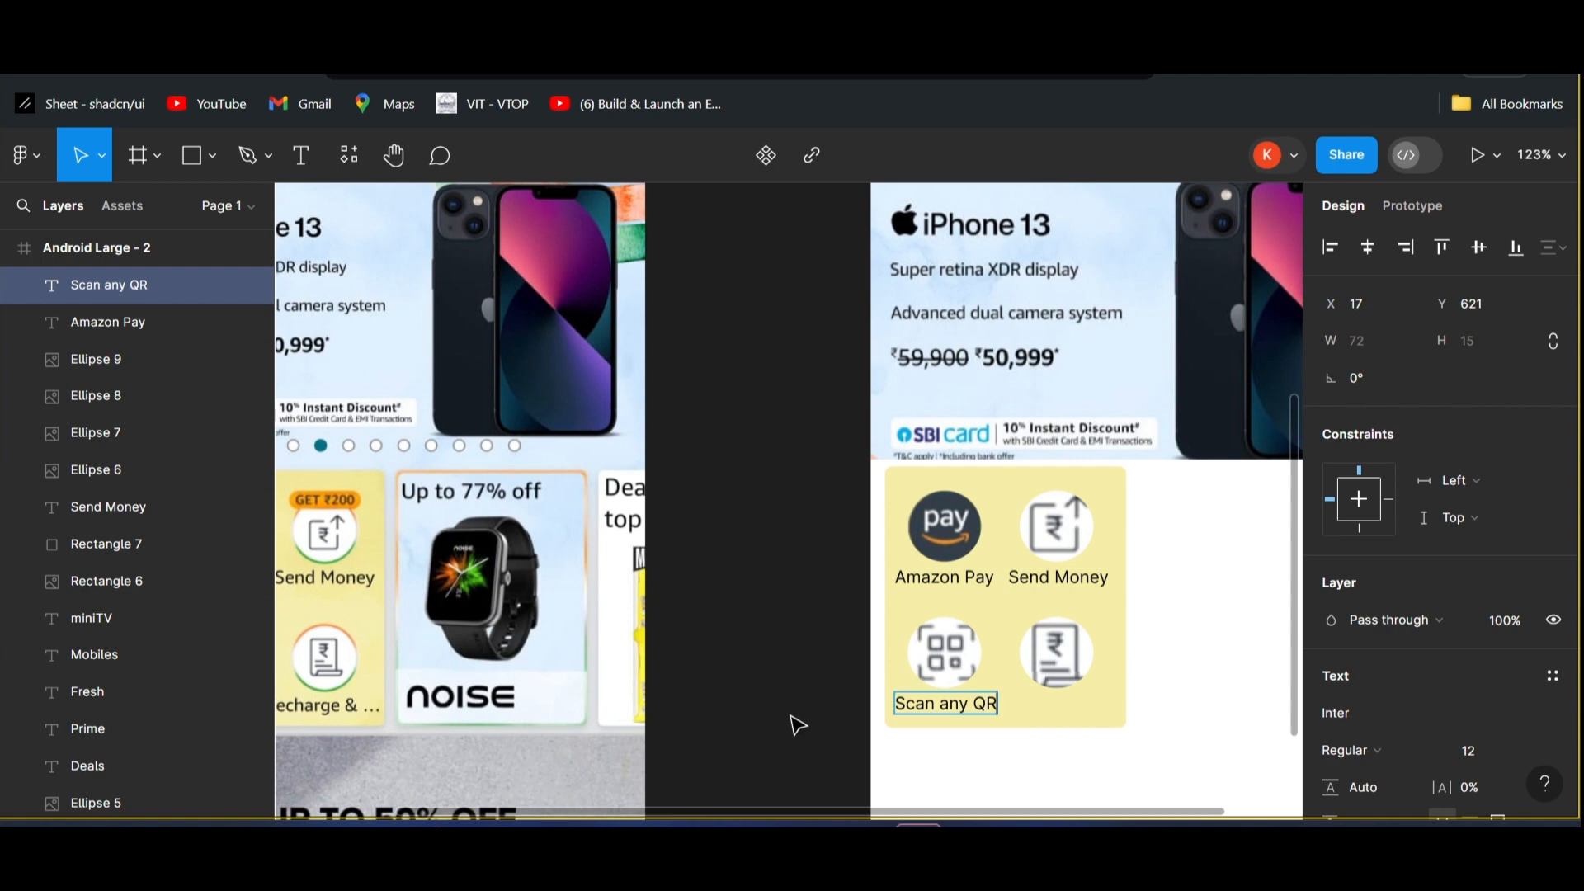
key(Escape)
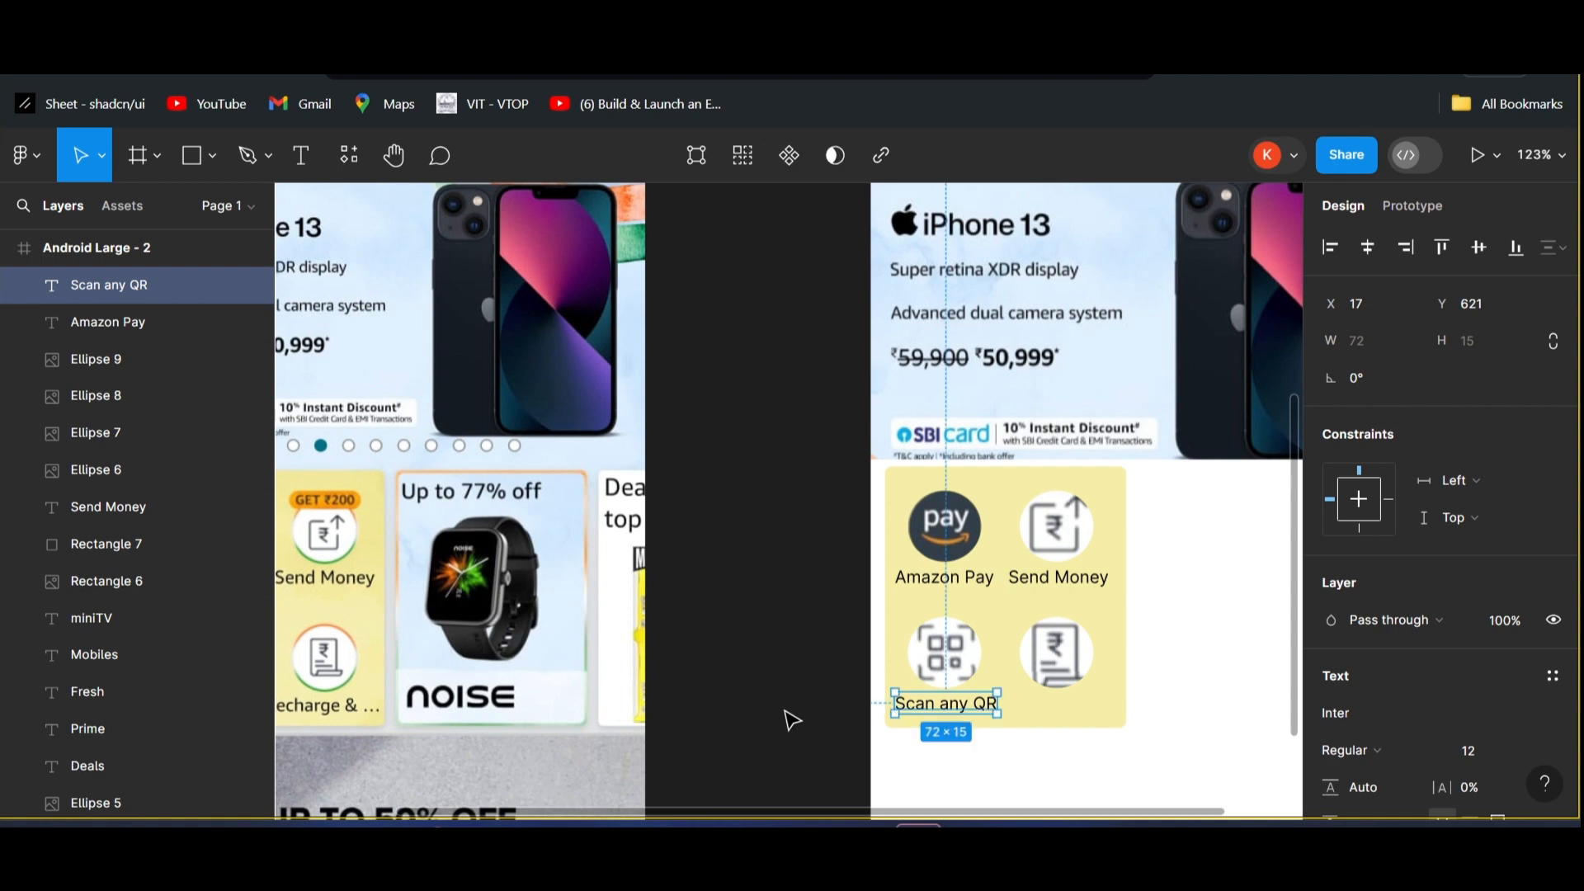
- Add the text label "Recharge & .." and place it under the yellow card's lower-right circle, at about X 97, Y 621
click(310, 156)
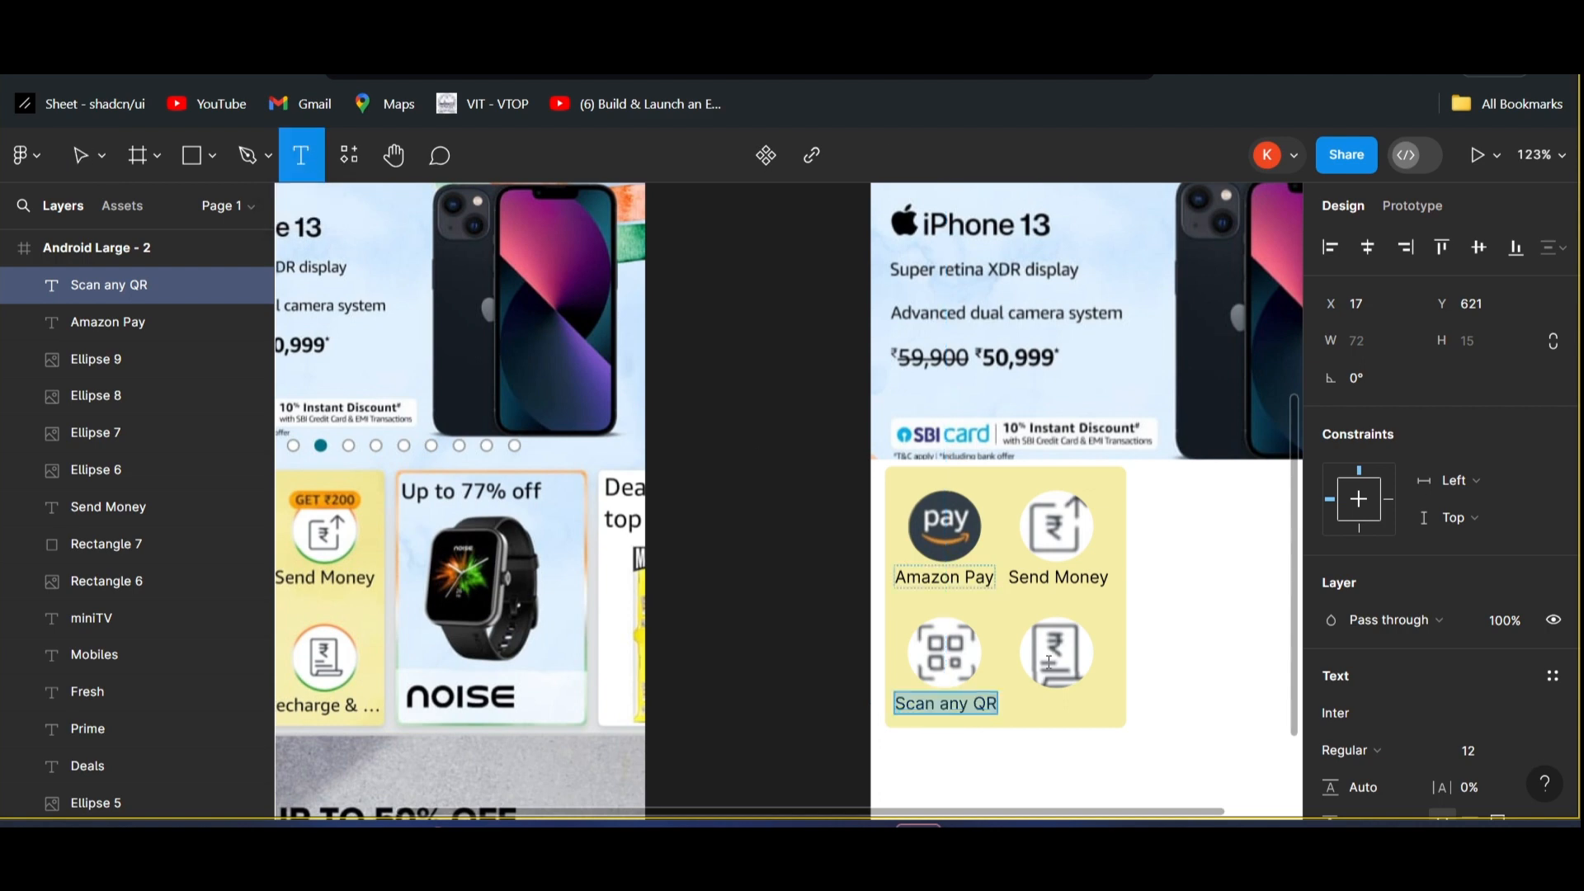
click(1043, 700)
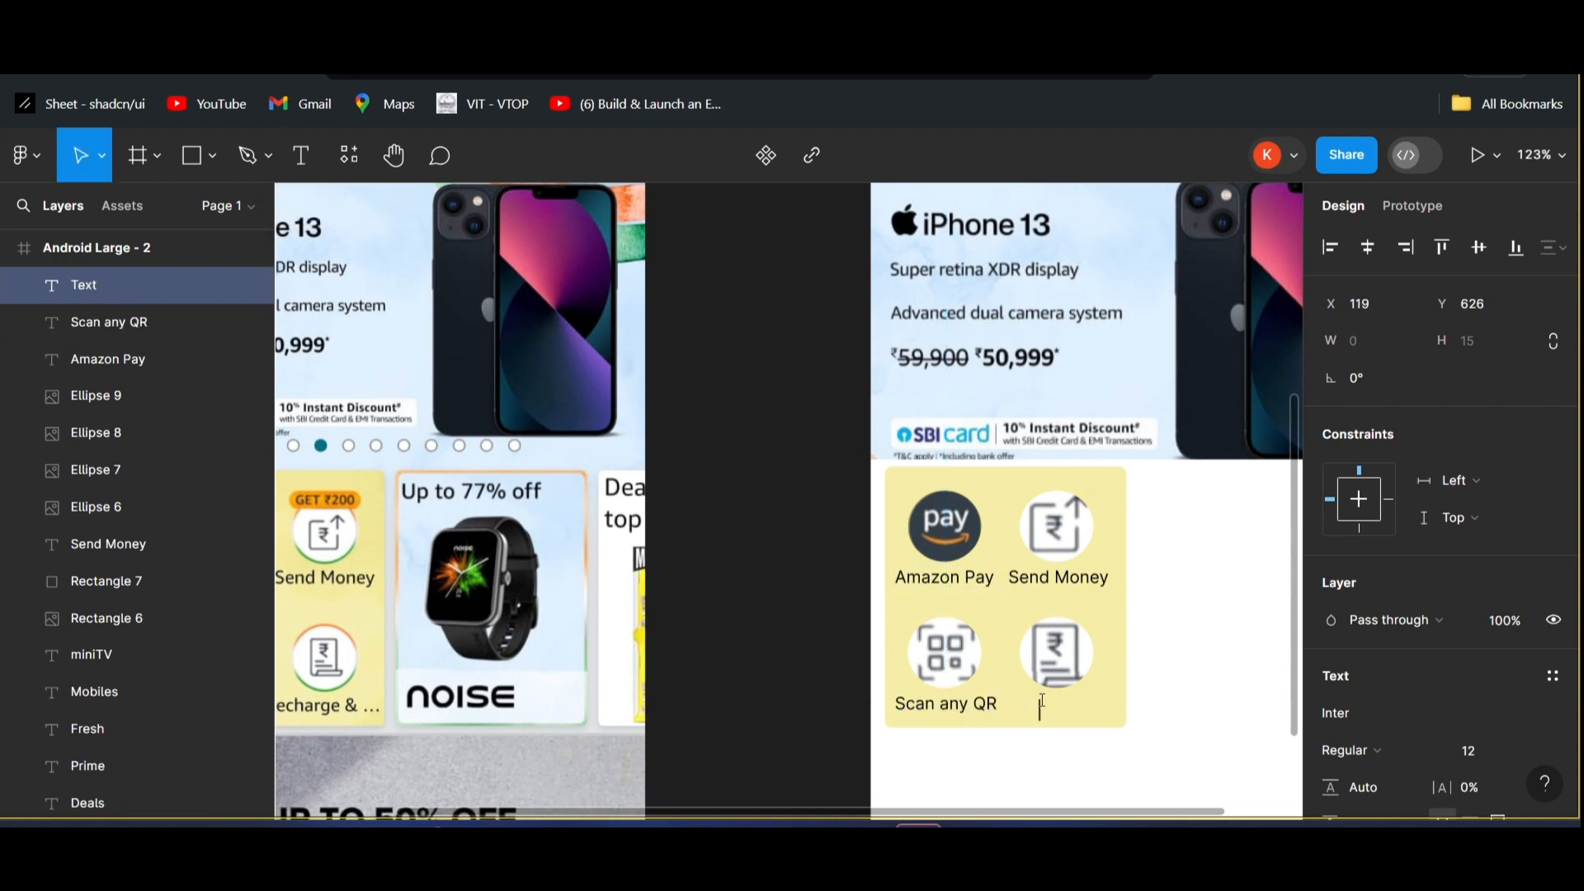
text(Recharge)
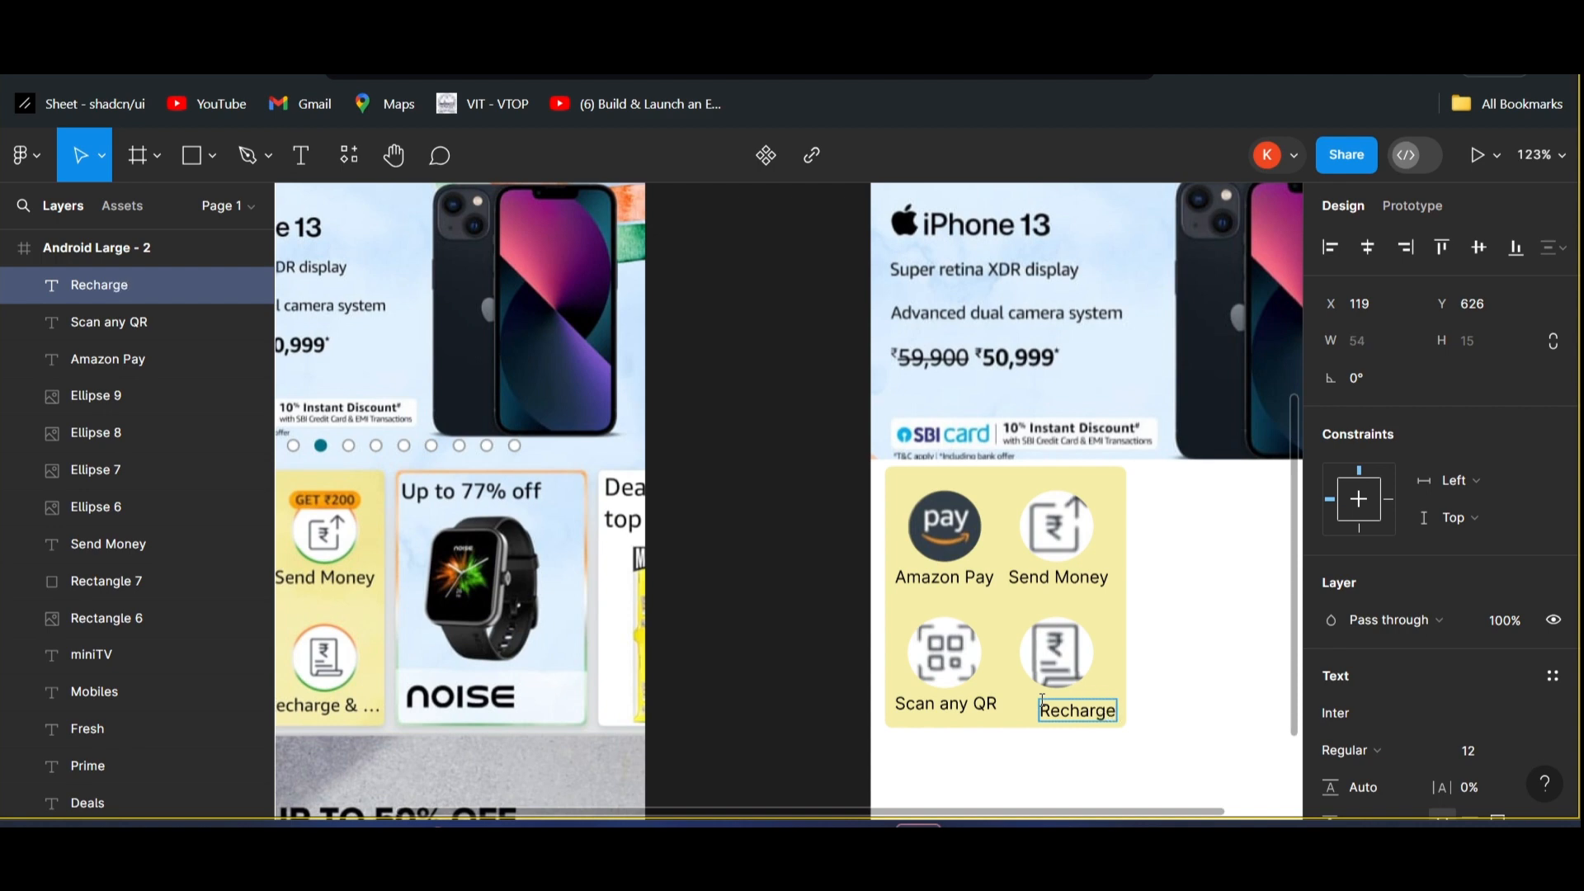
text( & ..)
key(Escape)
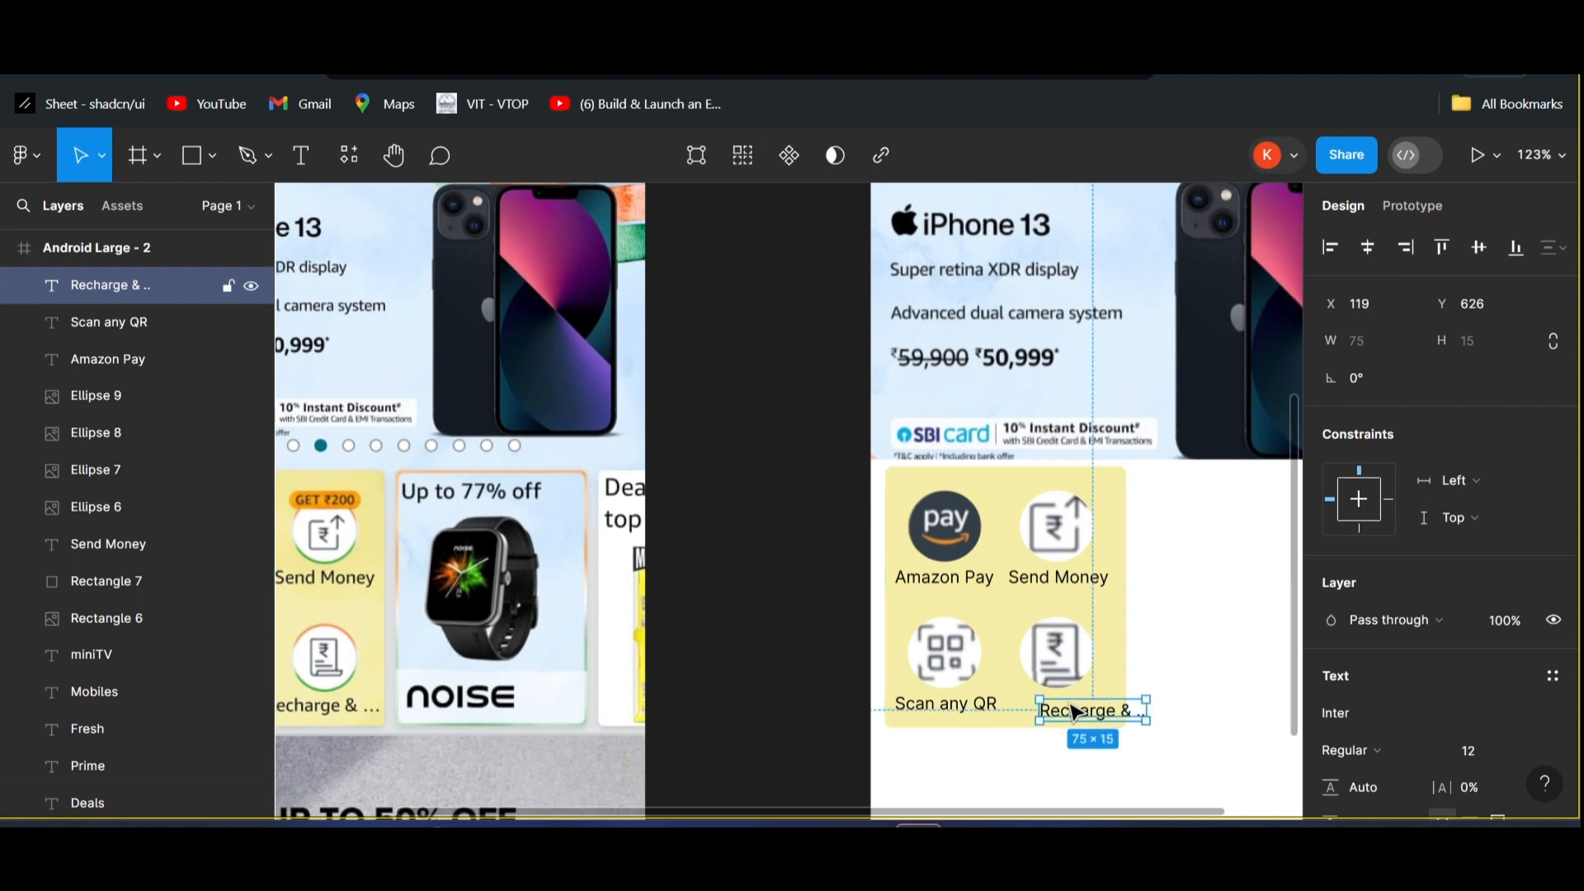
drag(1075, 711, 1067, 707)
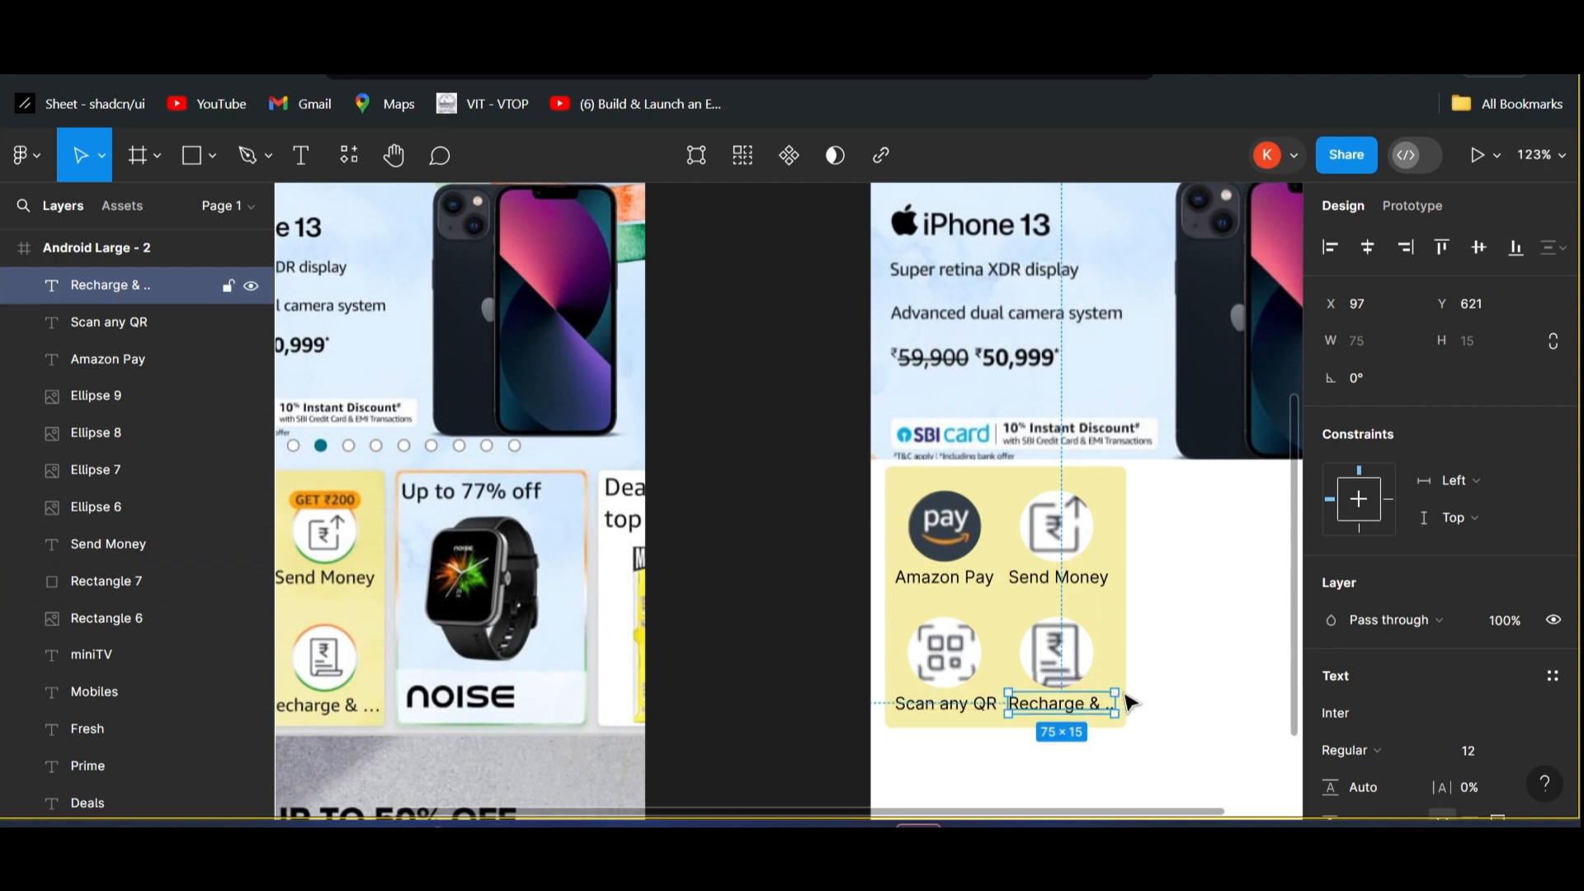
click(1146, 573)
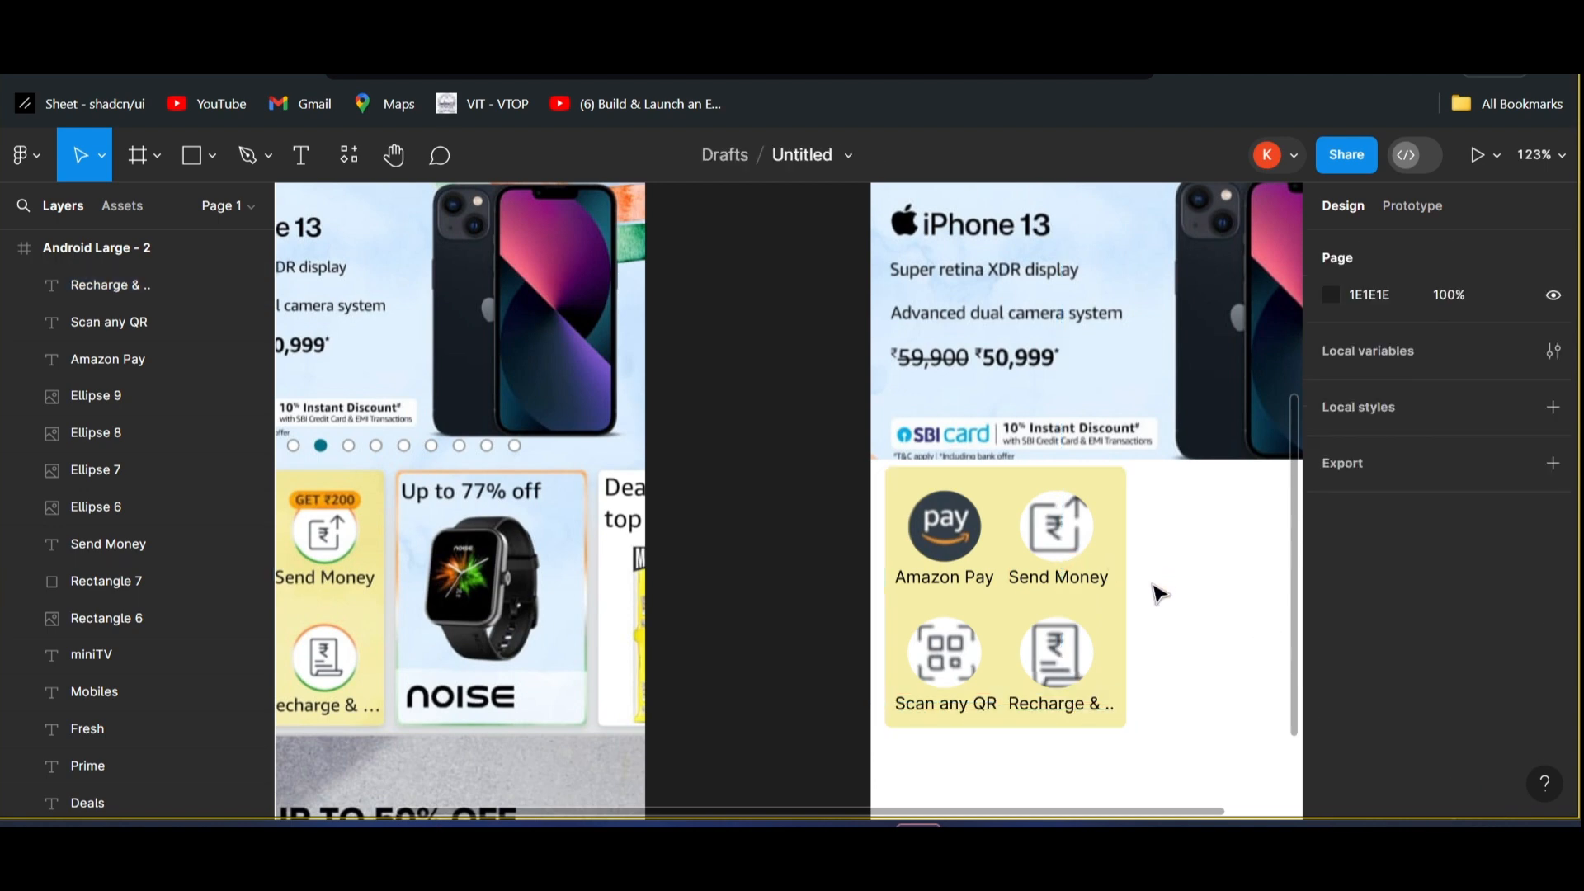
scroll(1160, 593, down, 5)
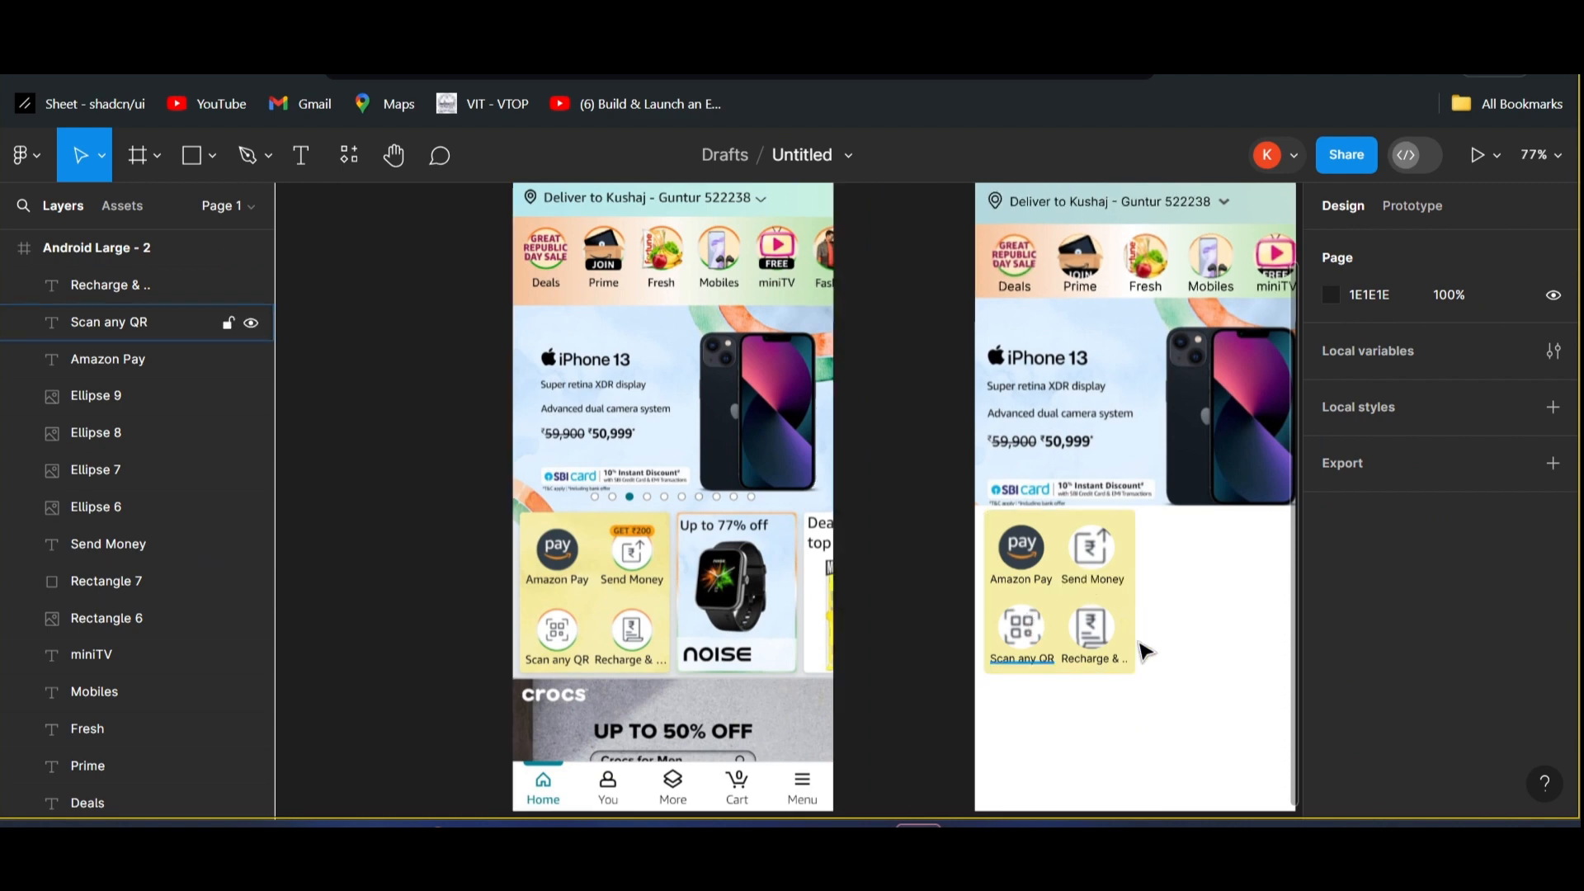
- Draw a rectangle about 120 × 184 beside the yellow Amazon Pay card, at about X 192, Y 462
scroll(908, 536, right, 2)
click(212, 155)
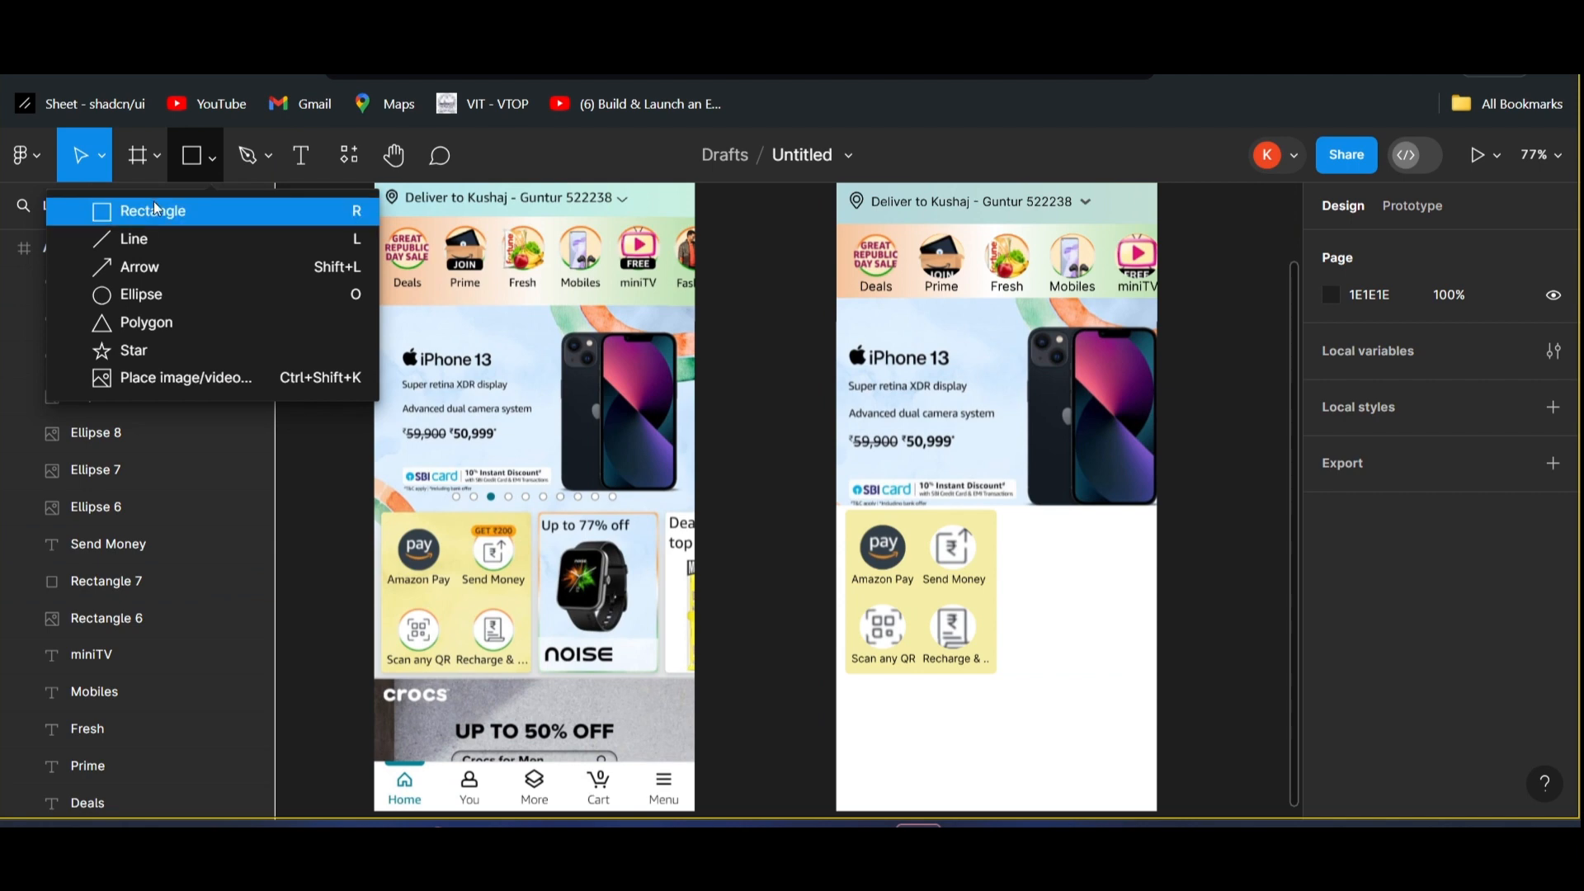
click(151, 211)
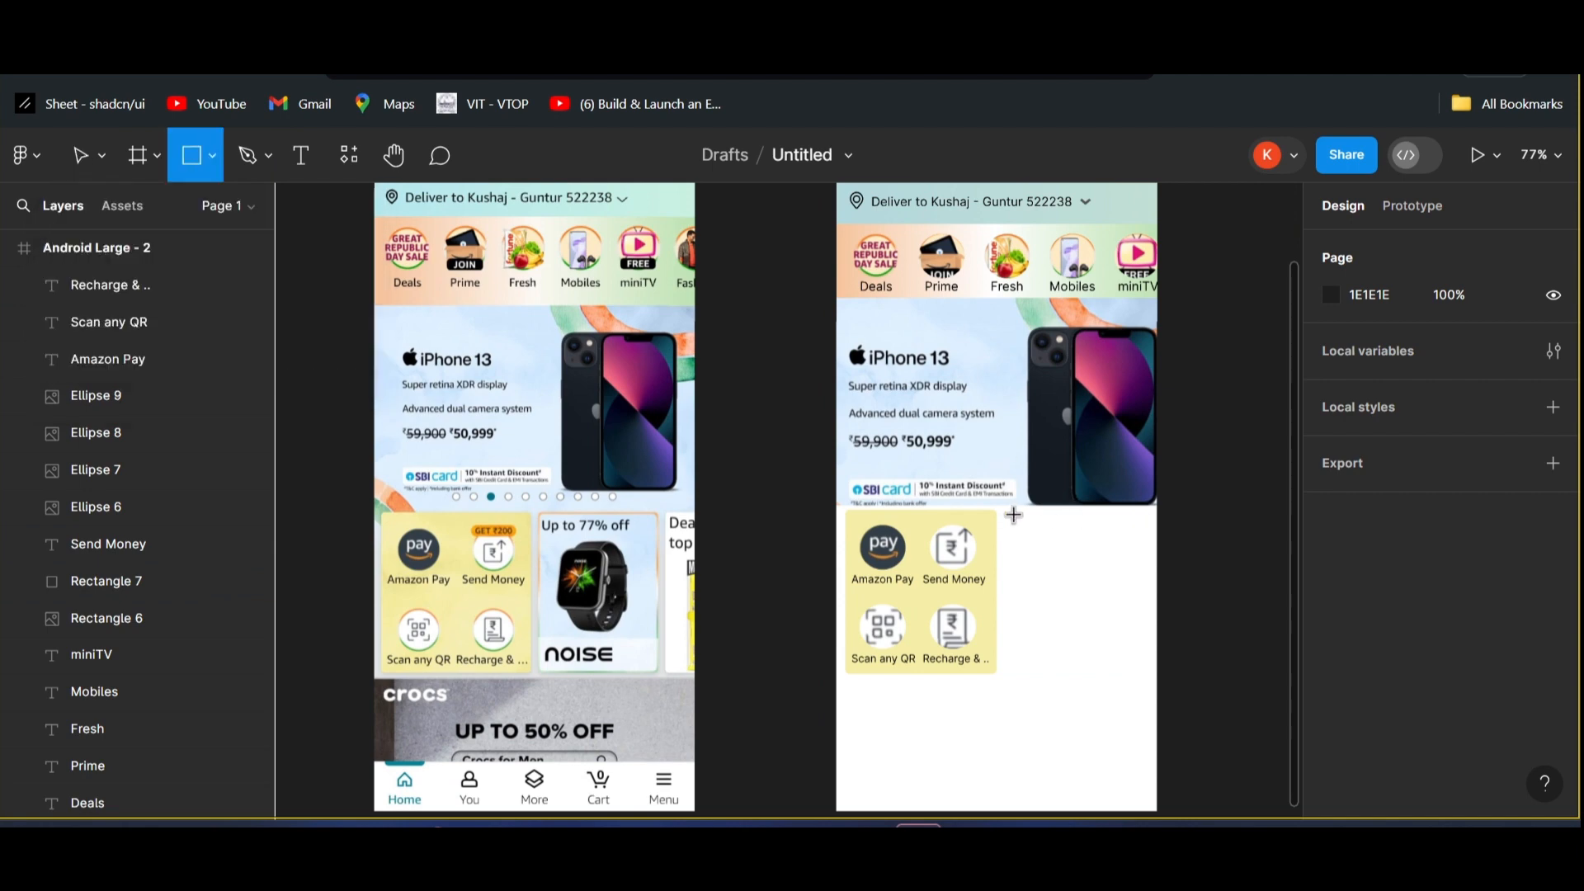
drag(1008, 513, 1009, 526)
drag(1099, 649, 1116, 674)
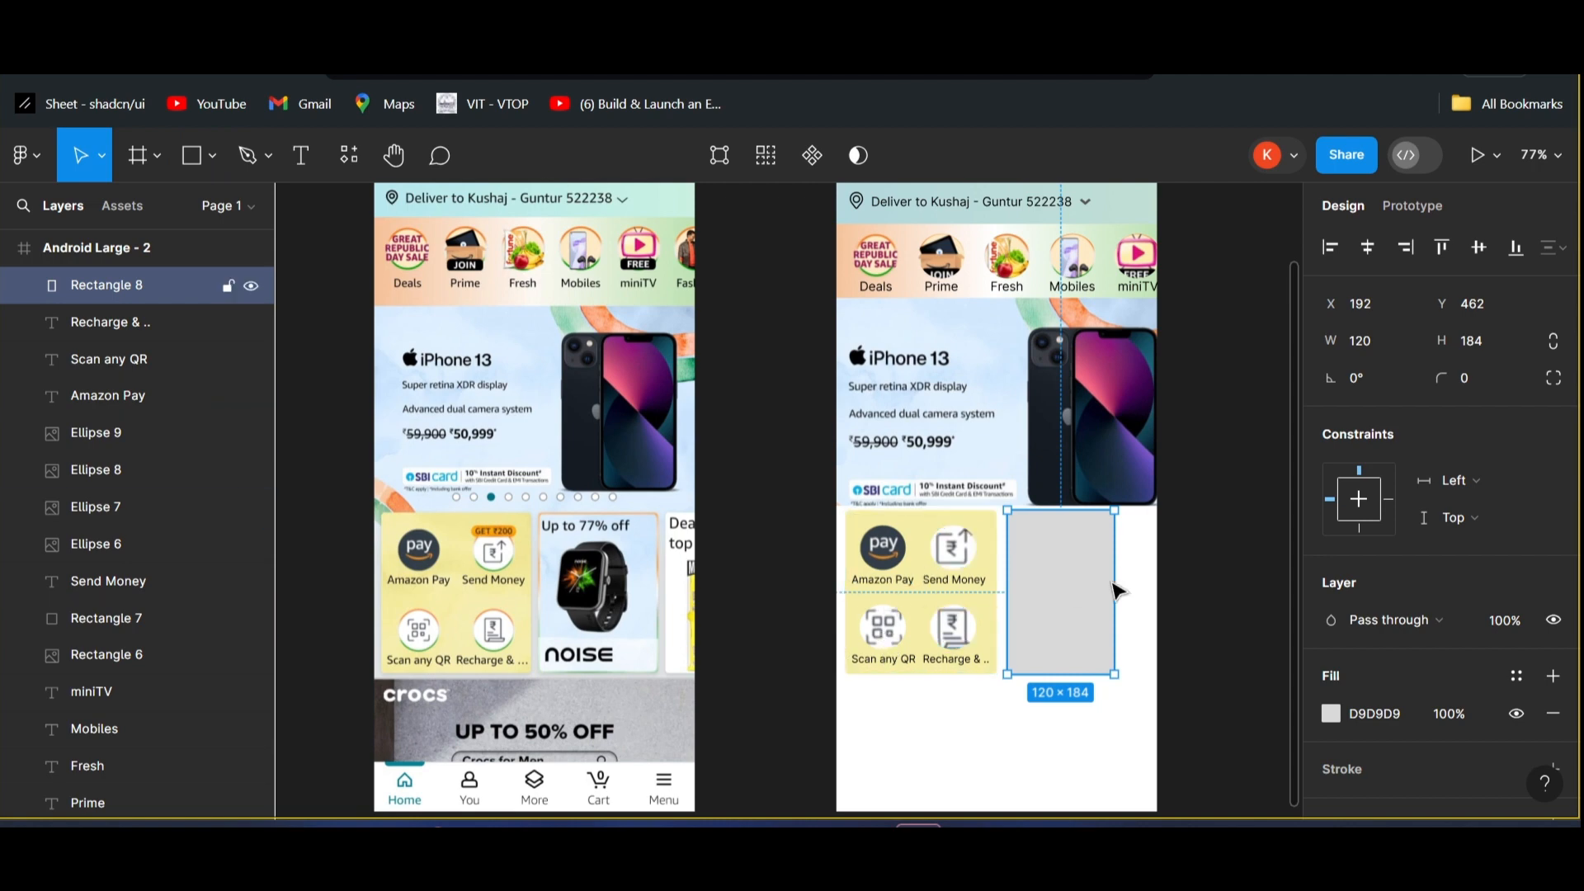
- Fill the new rectangle with the light blue D7ECFE sampled from the watch card in the reference screen
click(1332, 714)
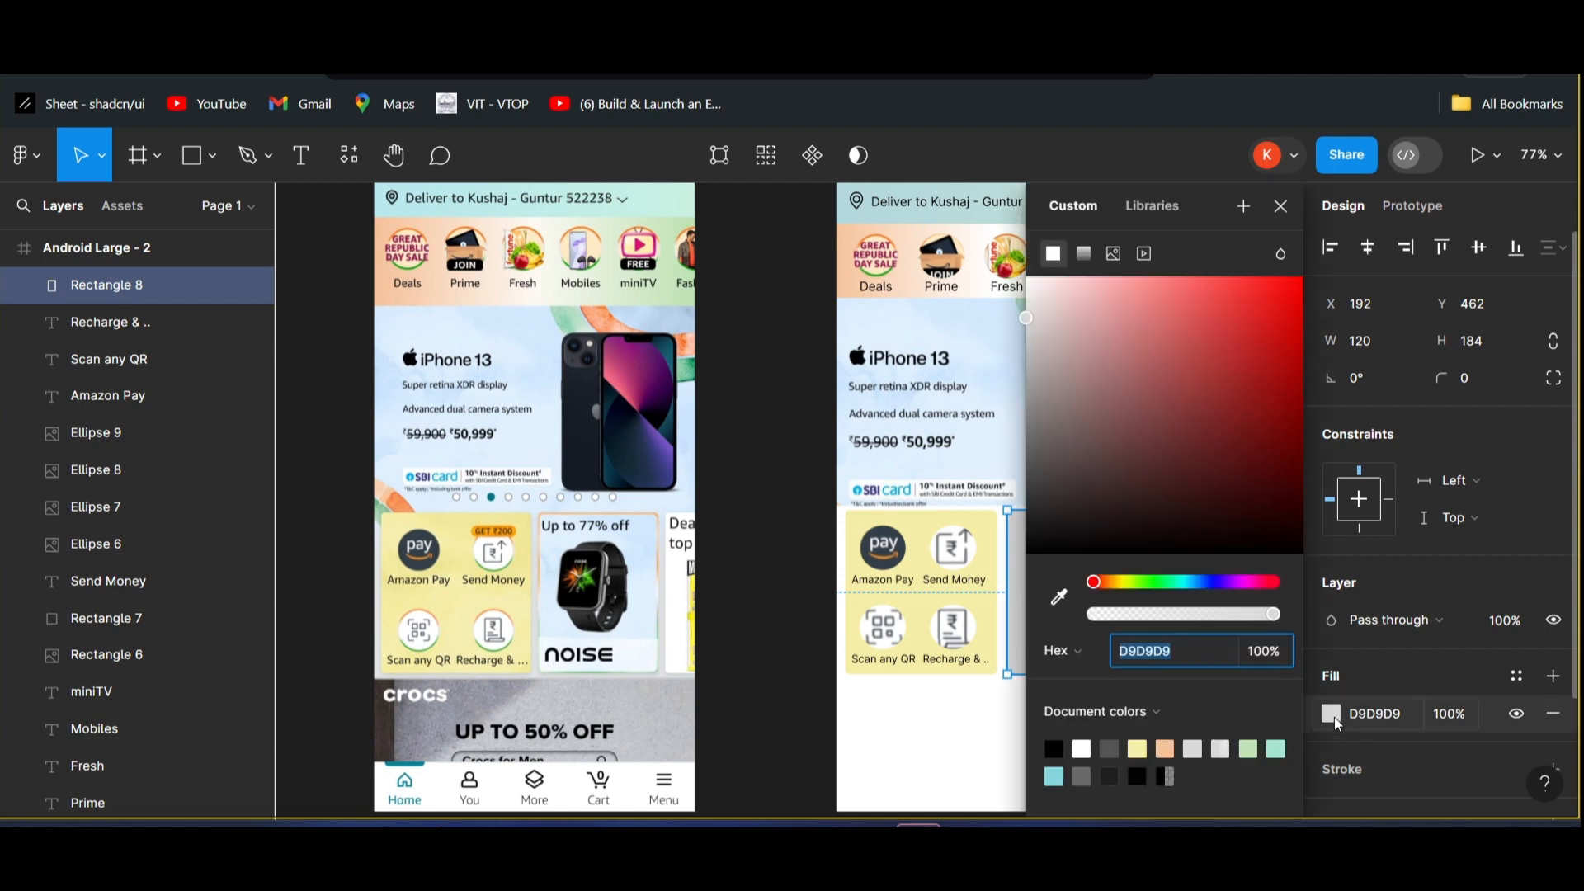
click(1061, 600)
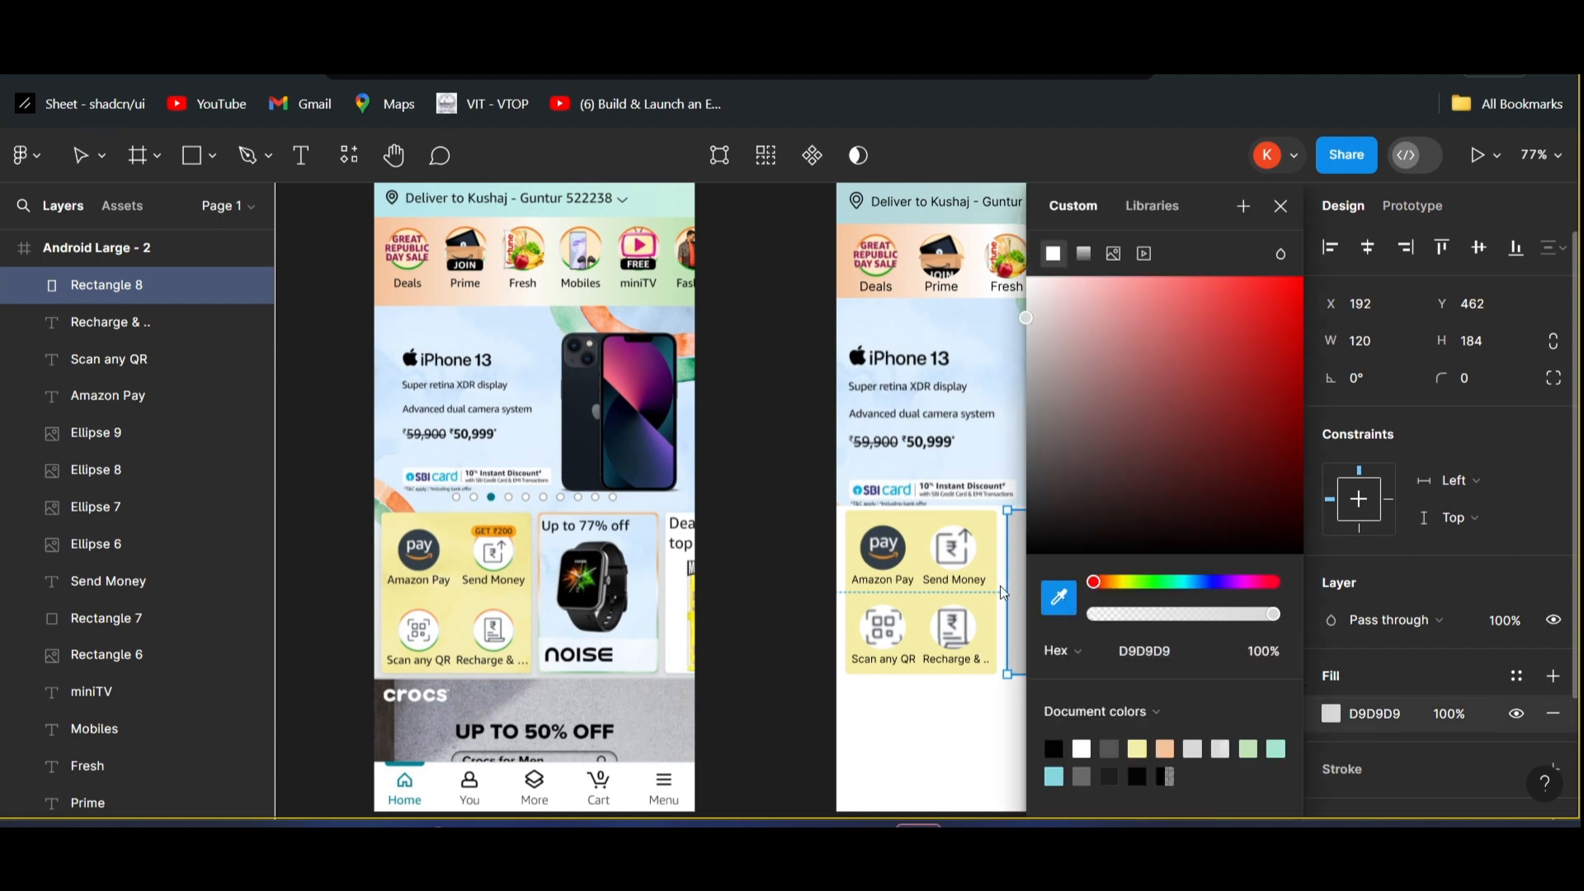
click(645, 575)
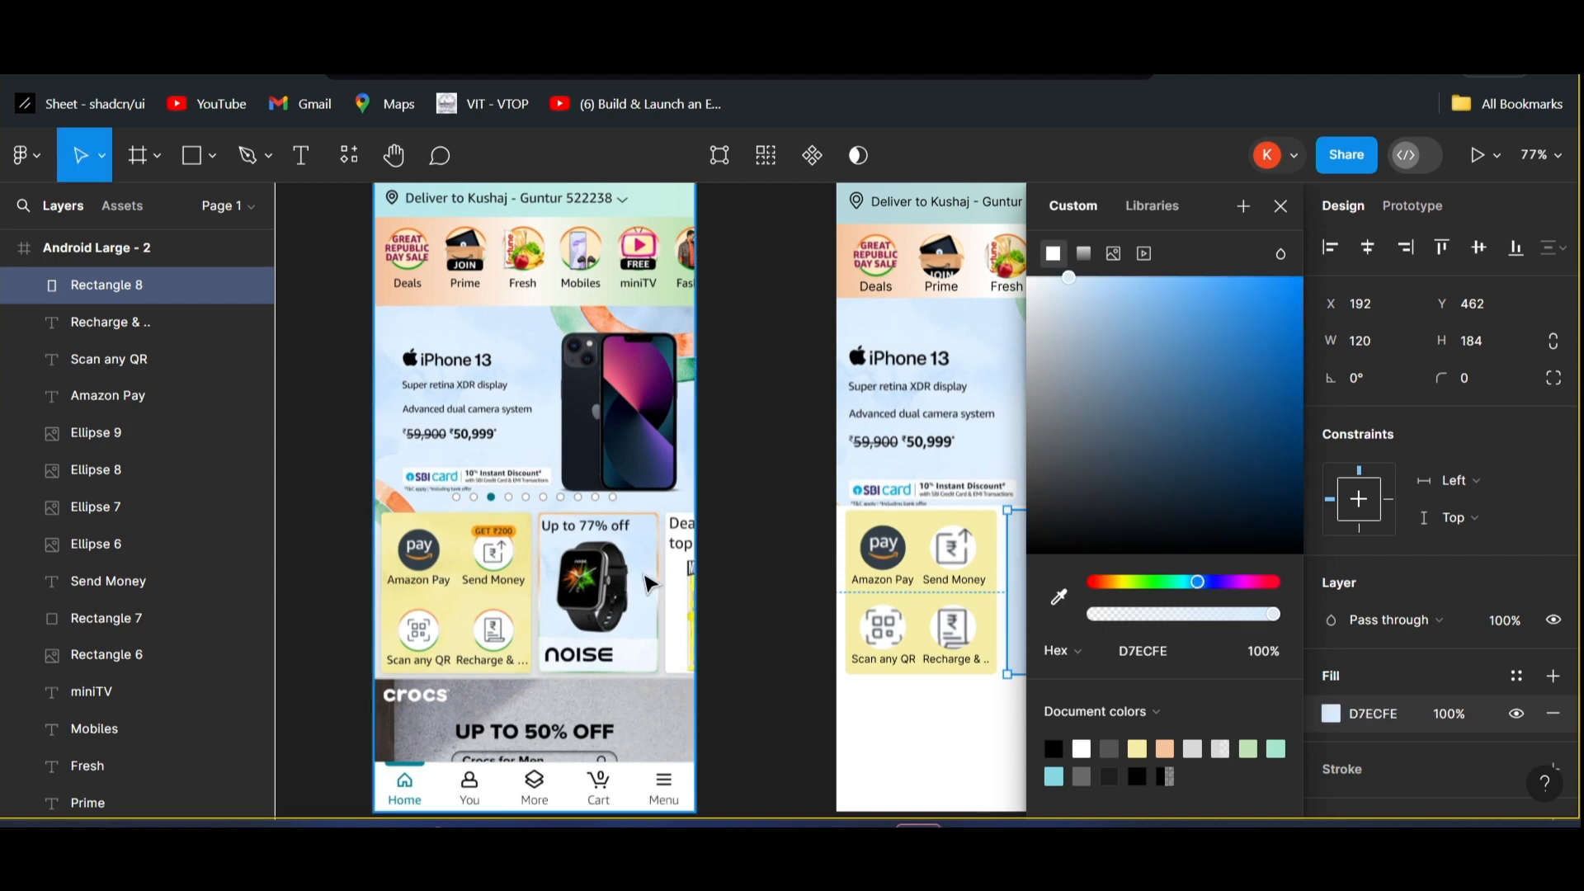
click(1281, 205)
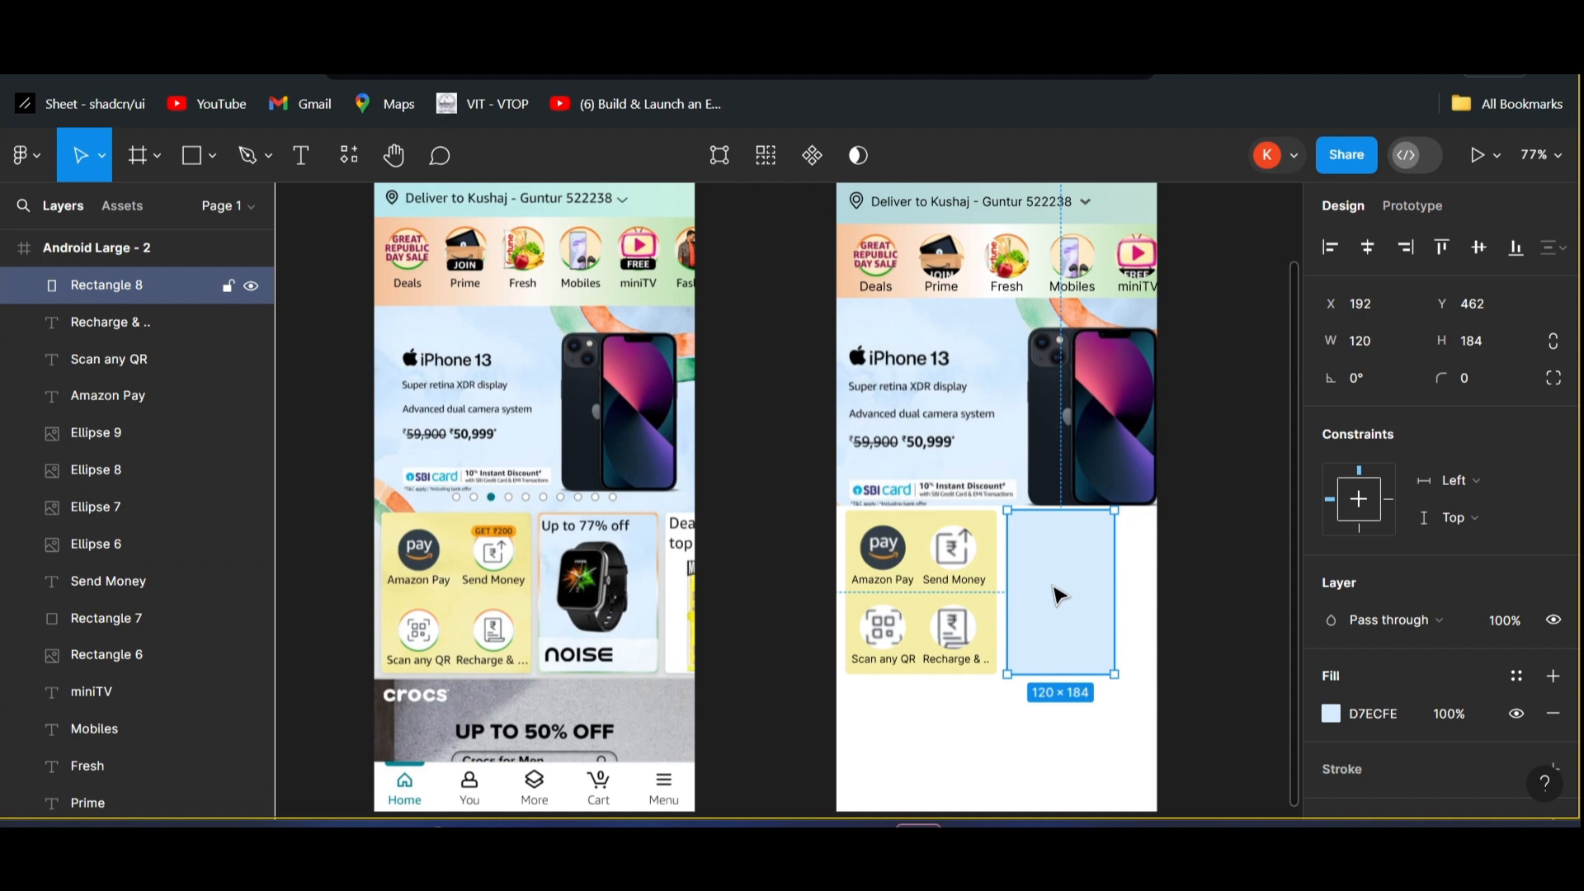
- Fill the rectangle beside the yellow card with the image file 11 from the UI UX project folder
click(1331, 714)
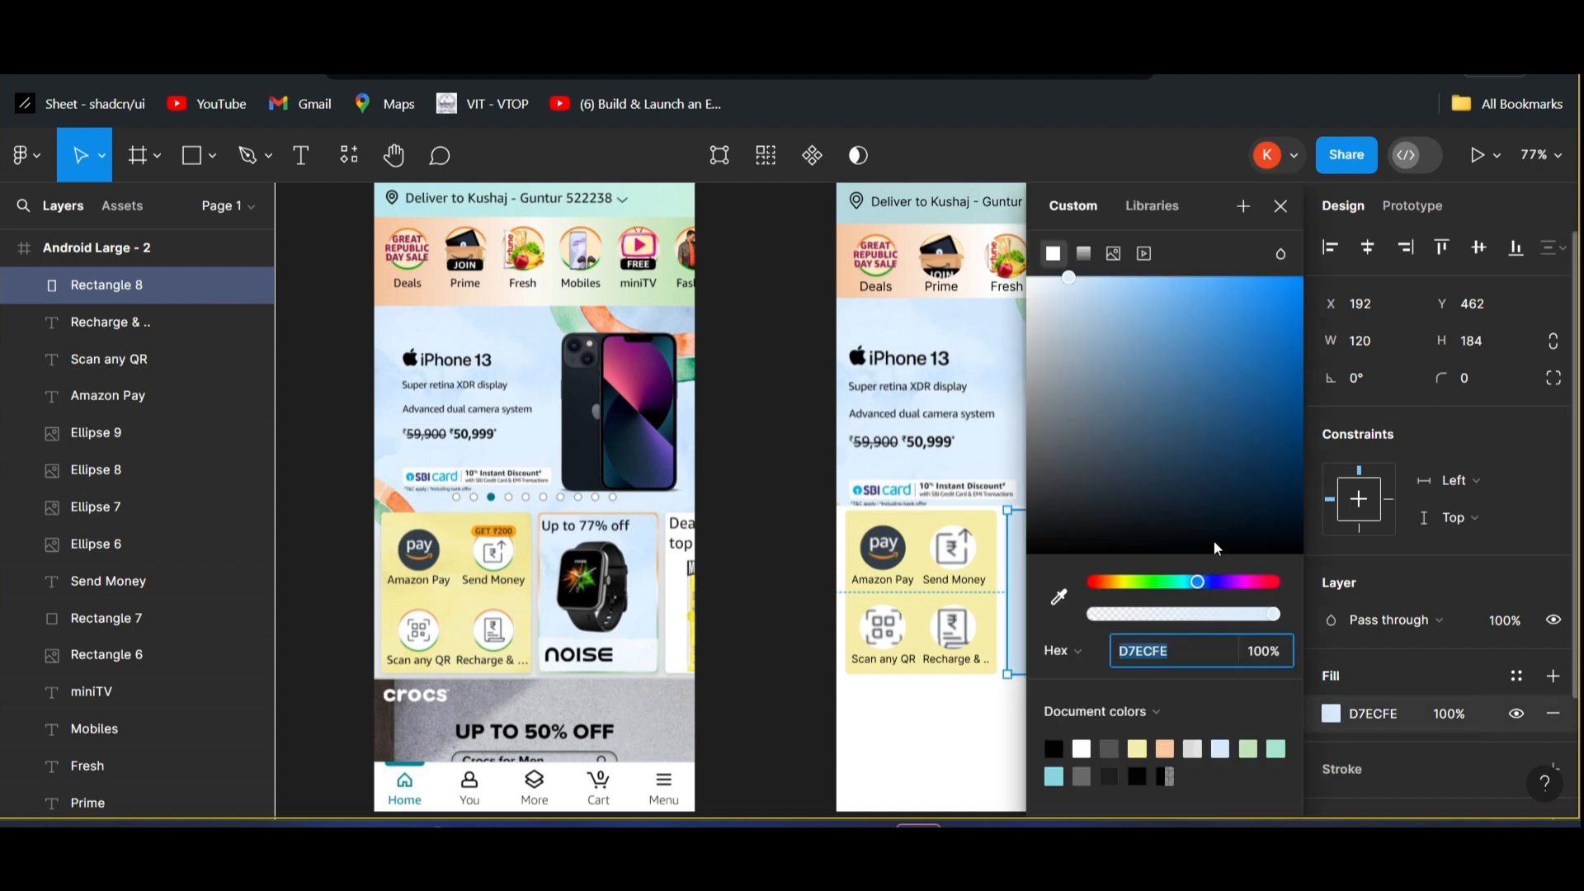
click(1113, 253)
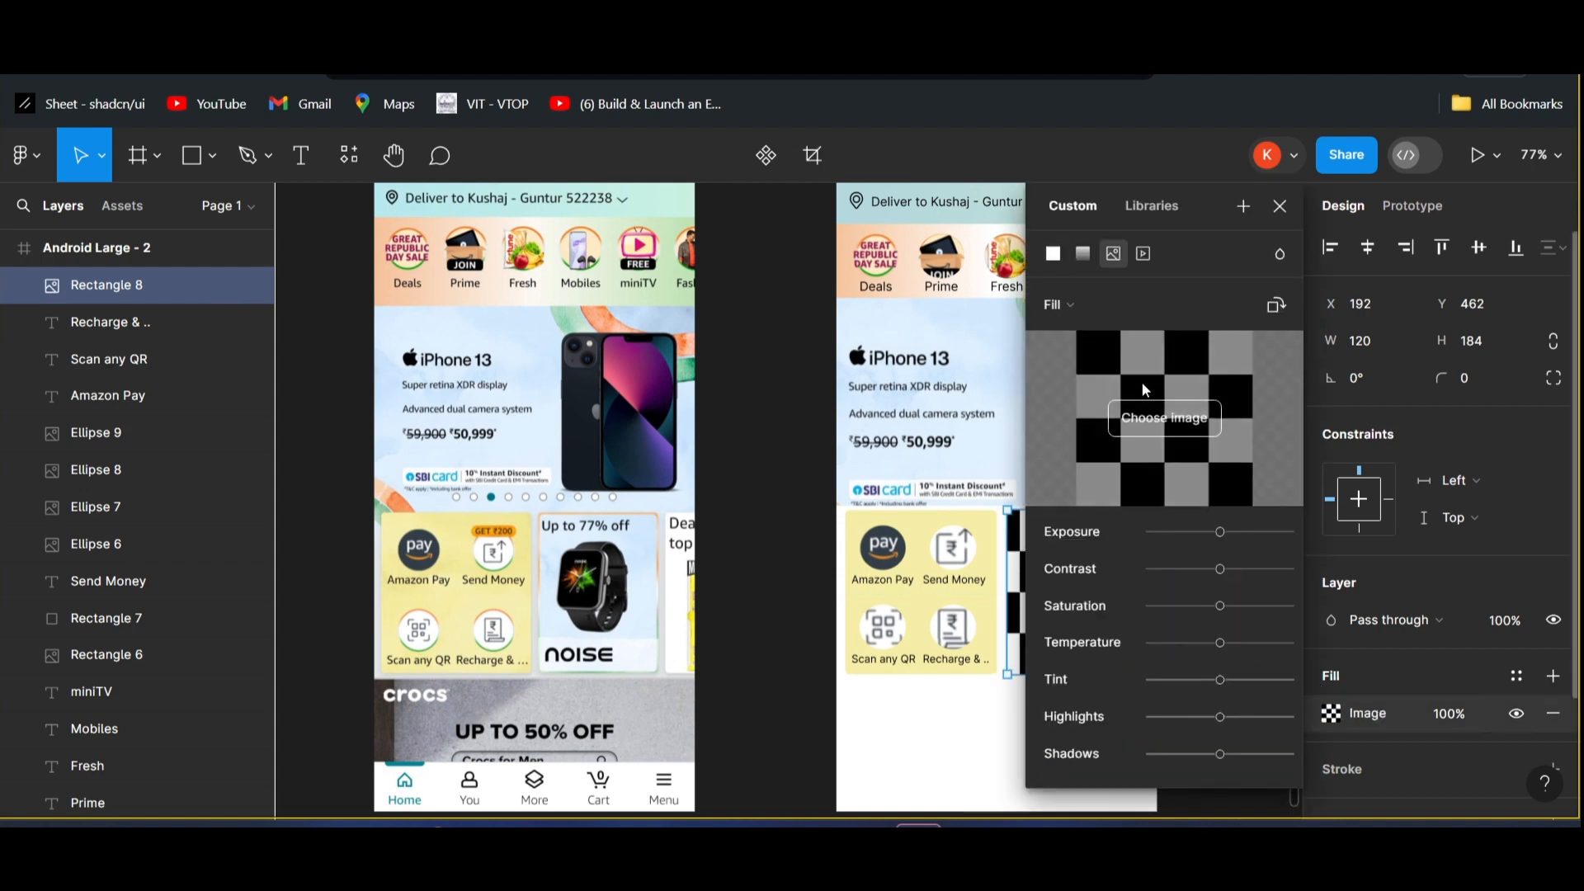
click(1159, 423)
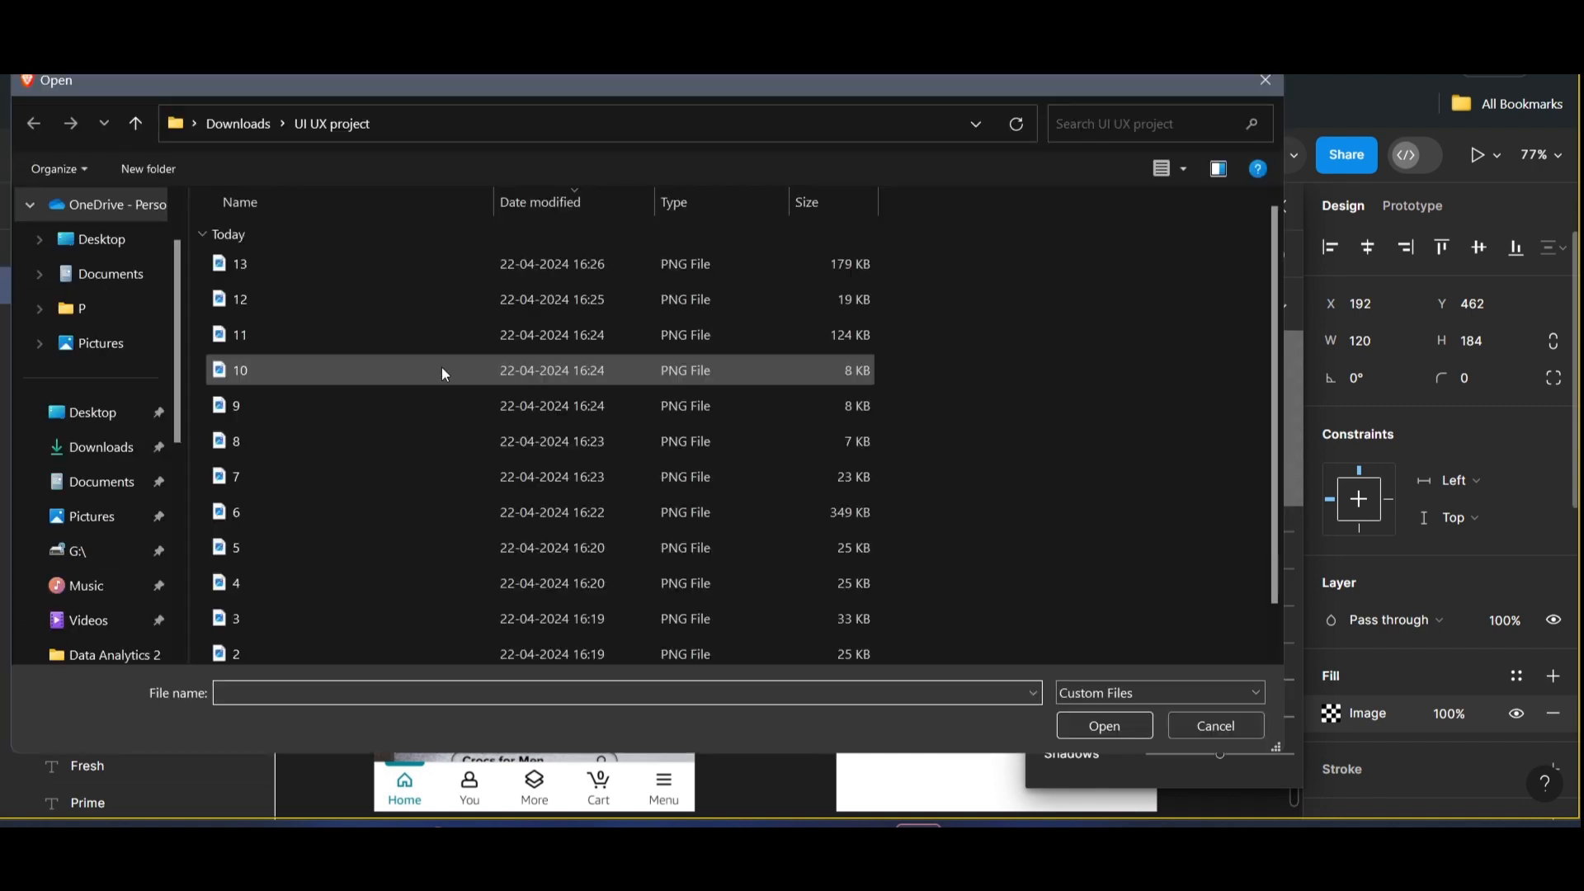
double_click(246, 325)
- Widen the watch image rectangle to 124 by extending its right edge, and compare it with the reference card
scroll(712, 505, right, 3)
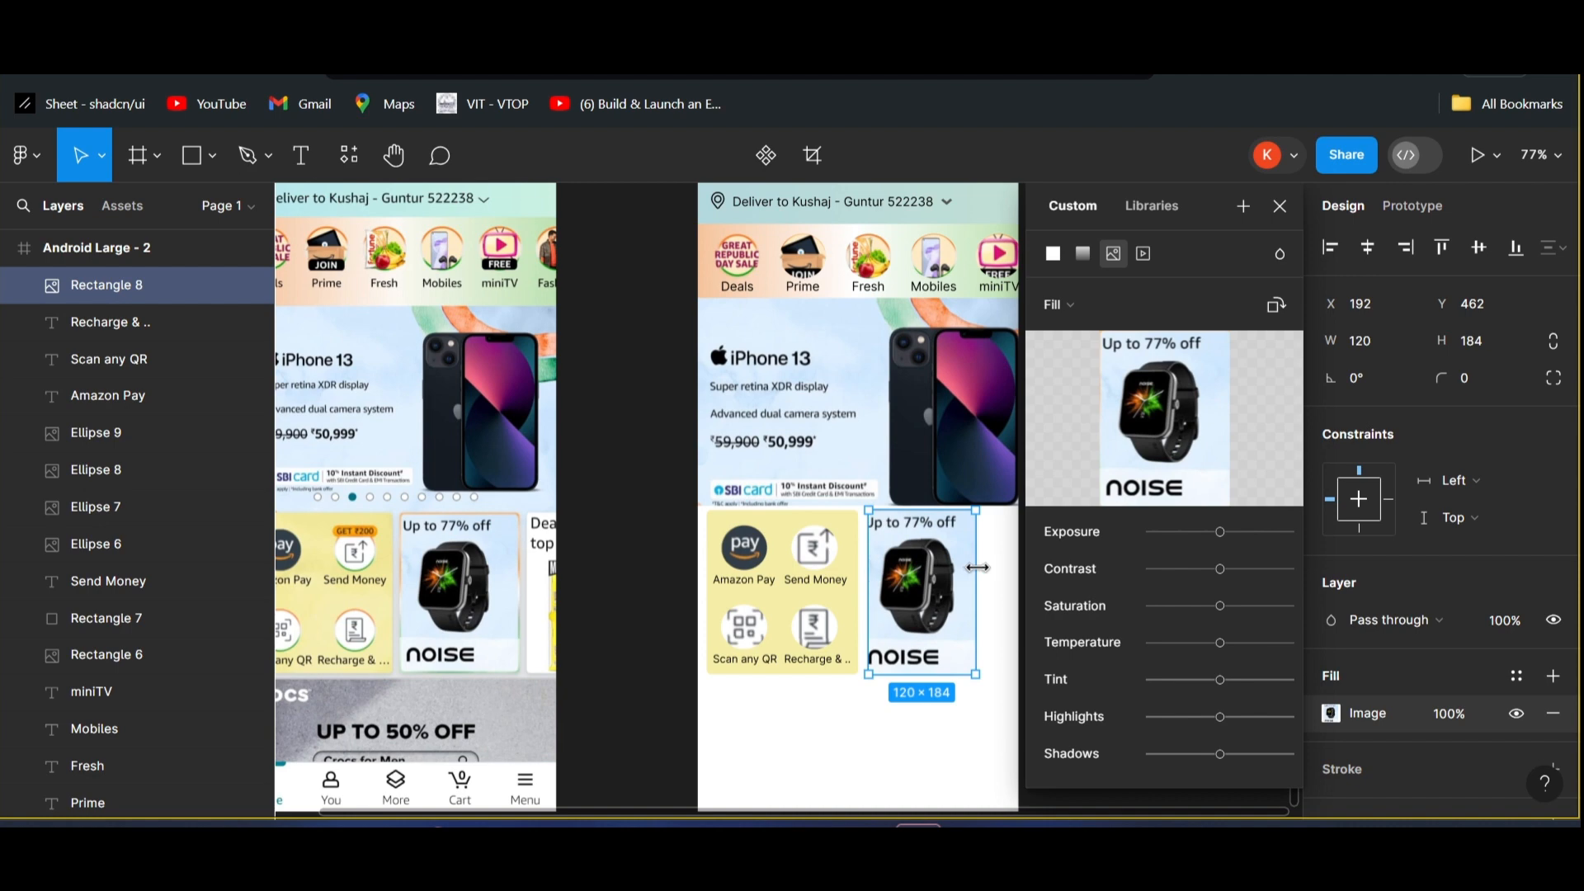
drag(982, 568, 983, 567)
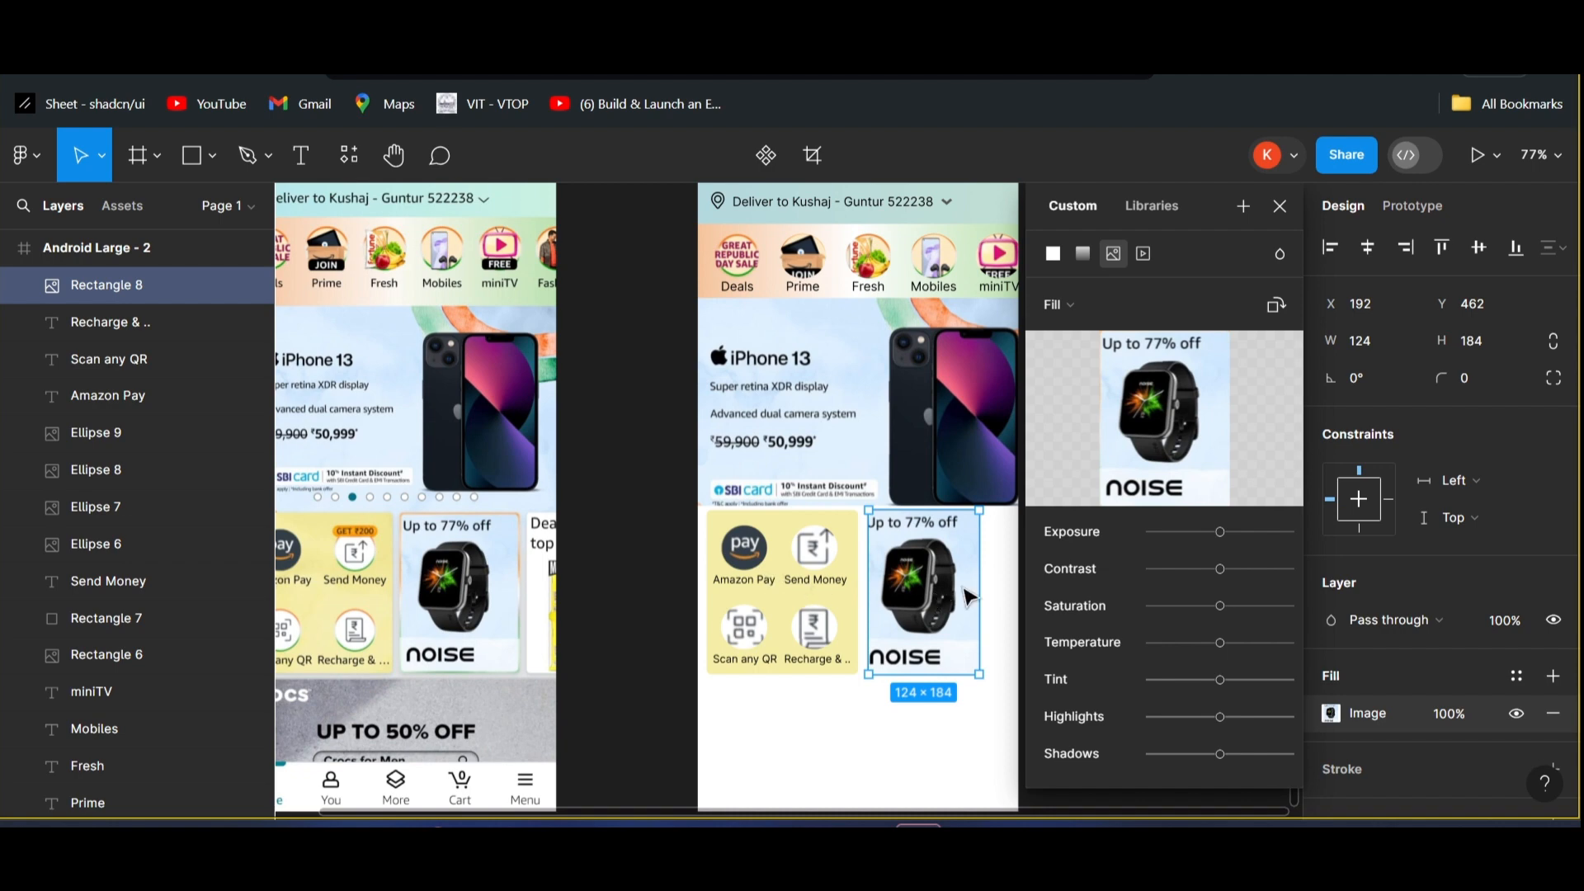
scroll(514, 664, up, 5)
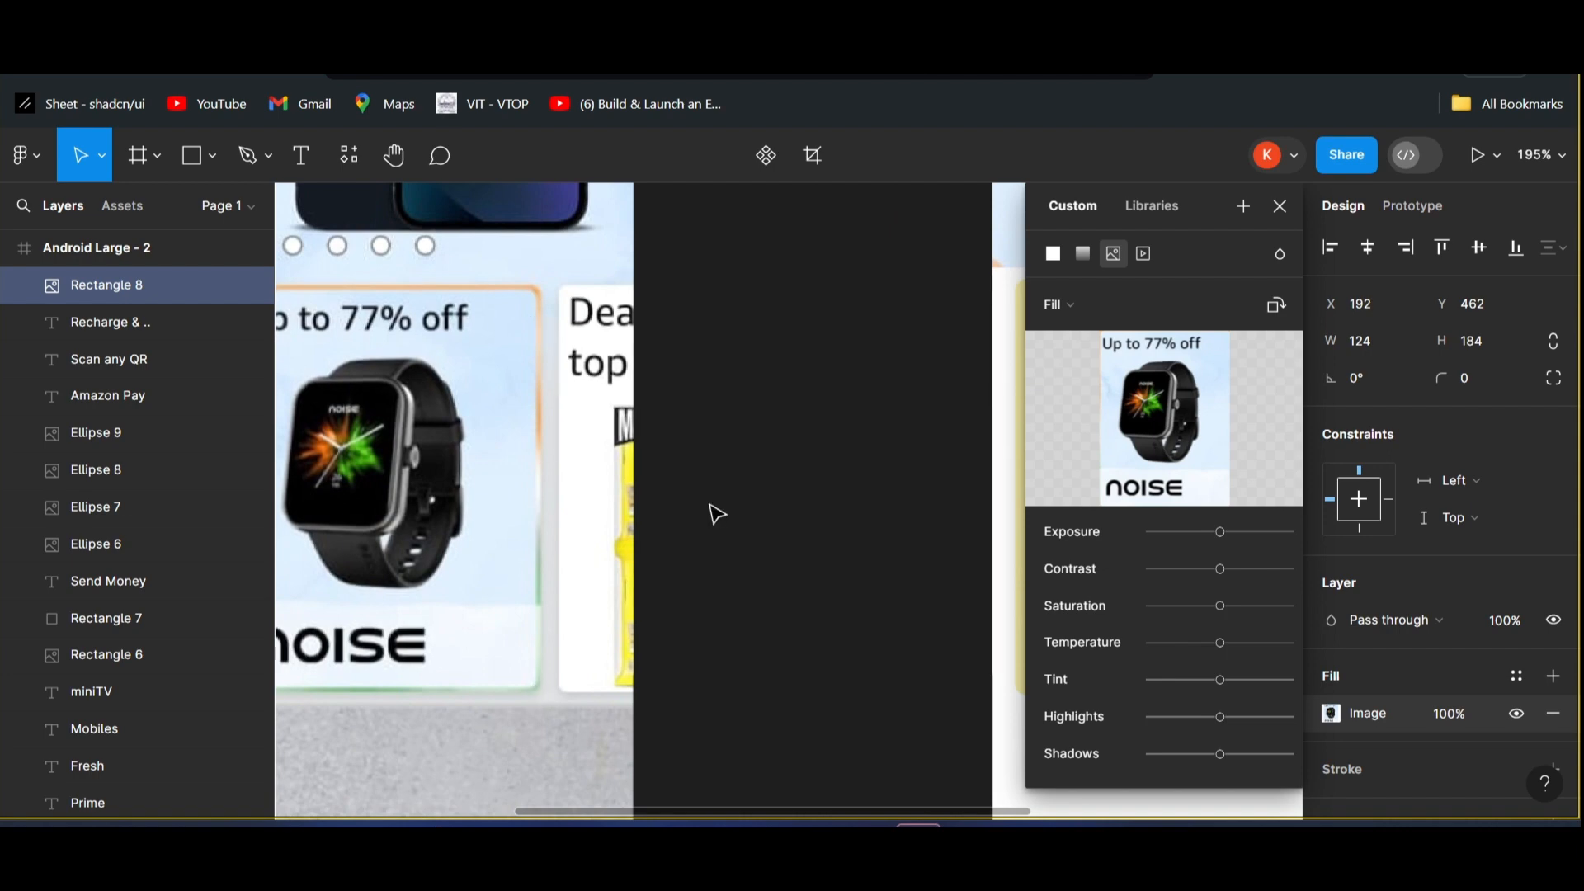
scroll(708, 509, down, 3)
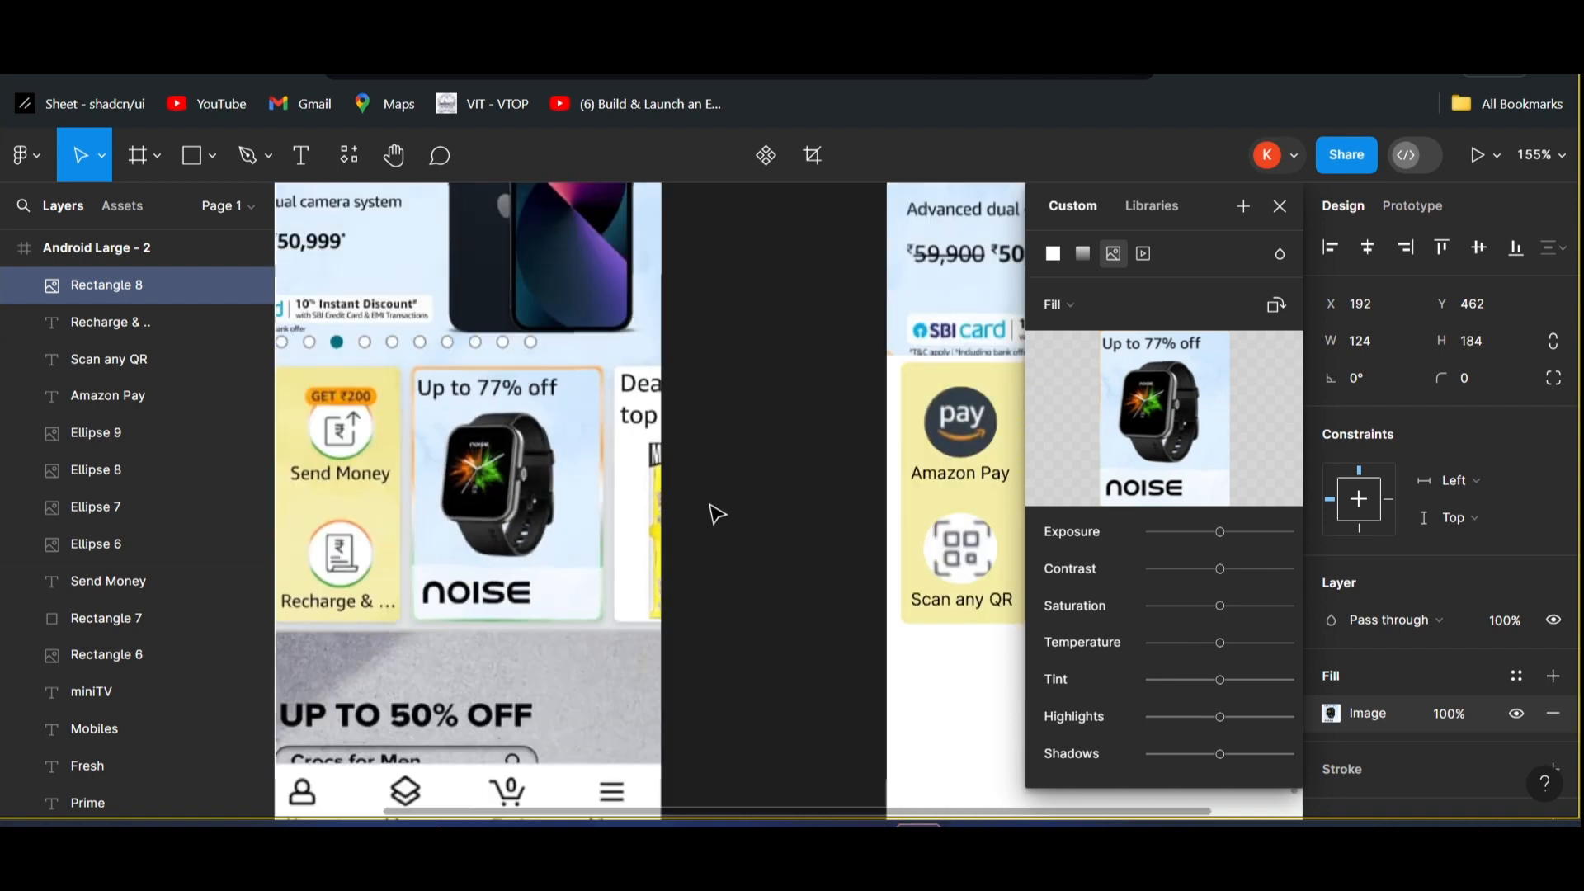
click(1279, 205)
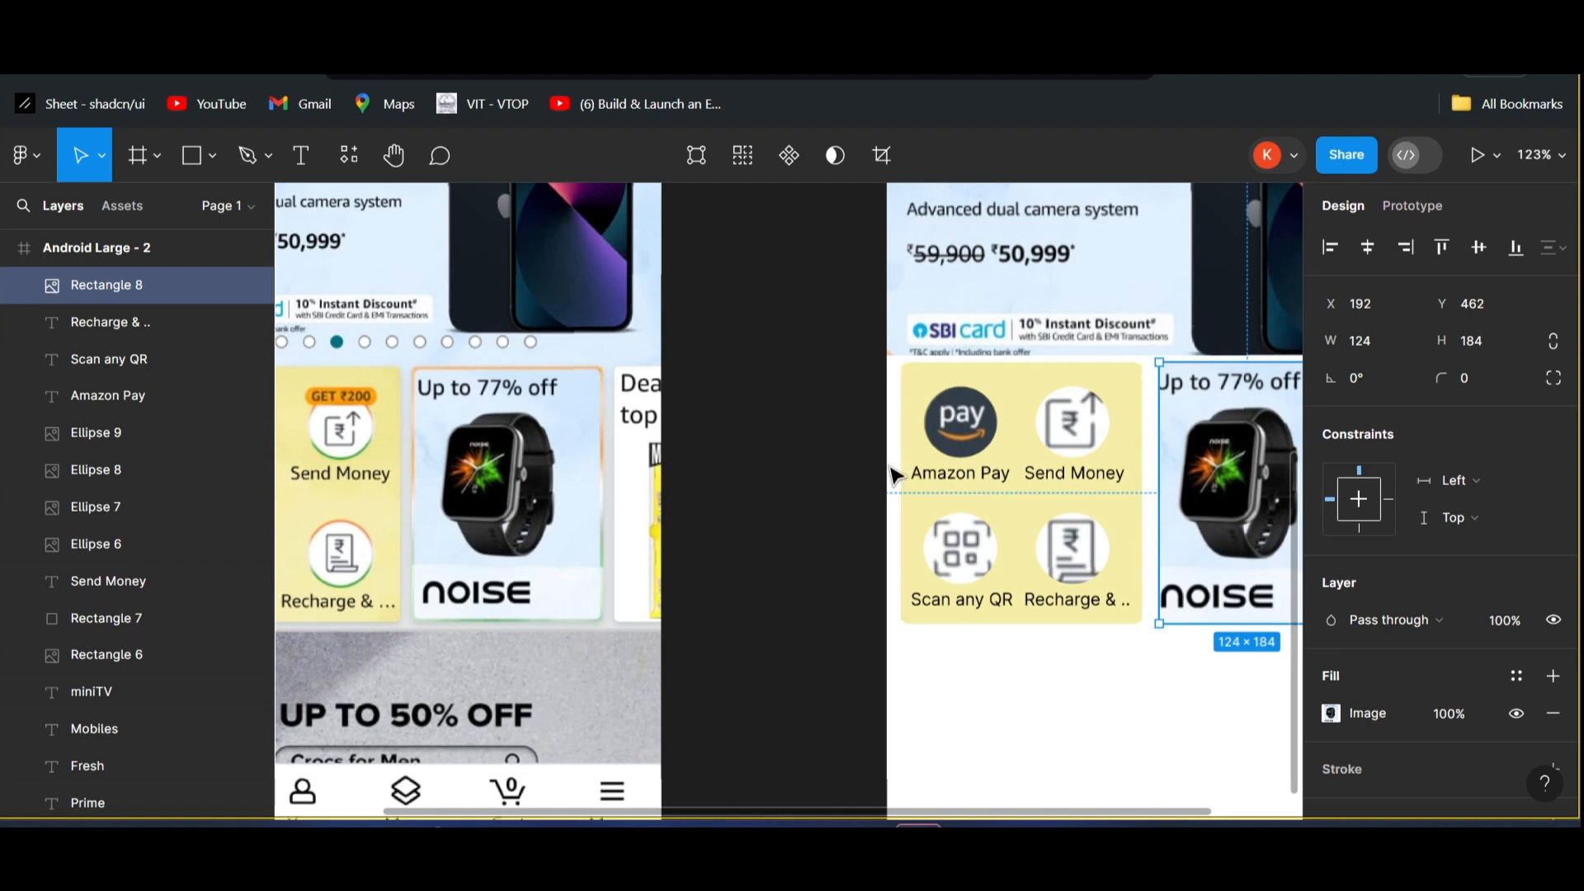
- Set the corner radius of the watch image rectangle to 5
scroll(908, 462, right, 3)
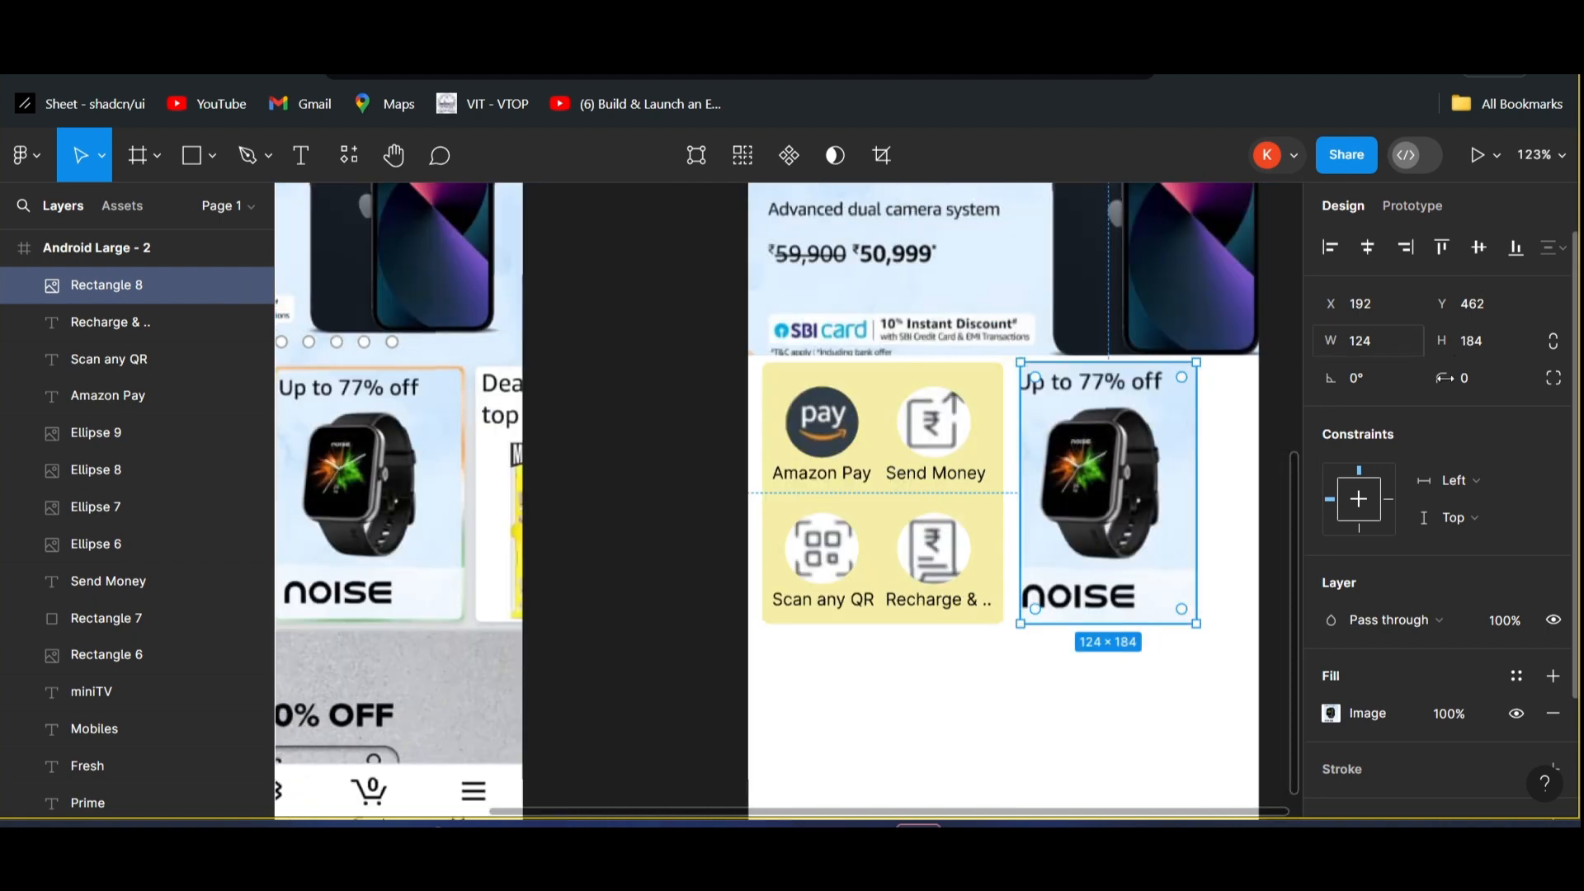
drag(1455, 379, 1477, 380)
click(1478, 380)
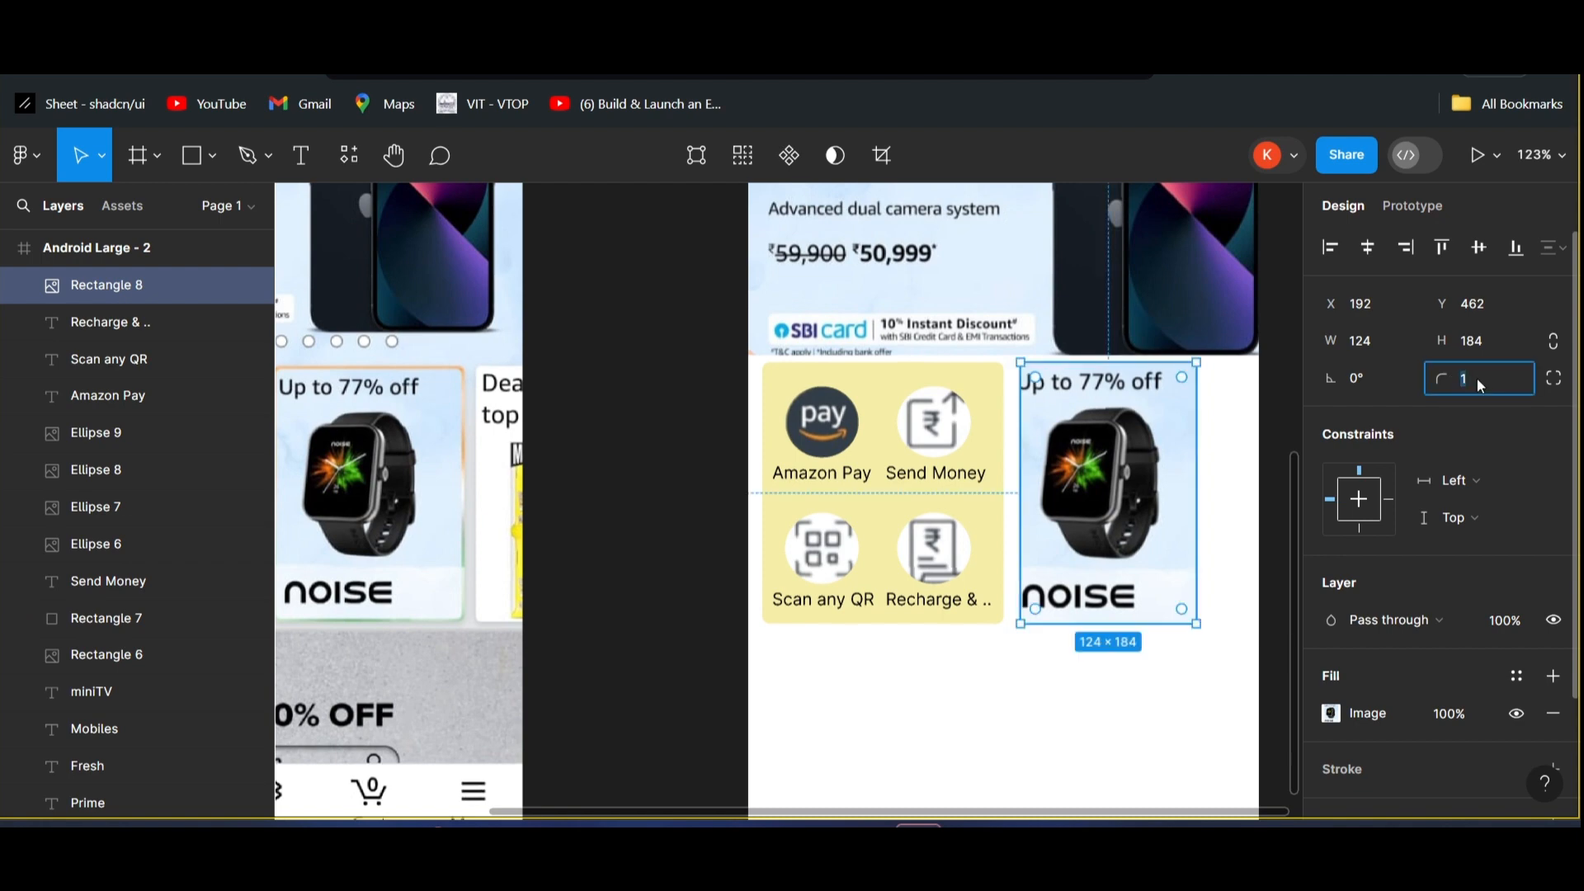
text(5)
key(Return)
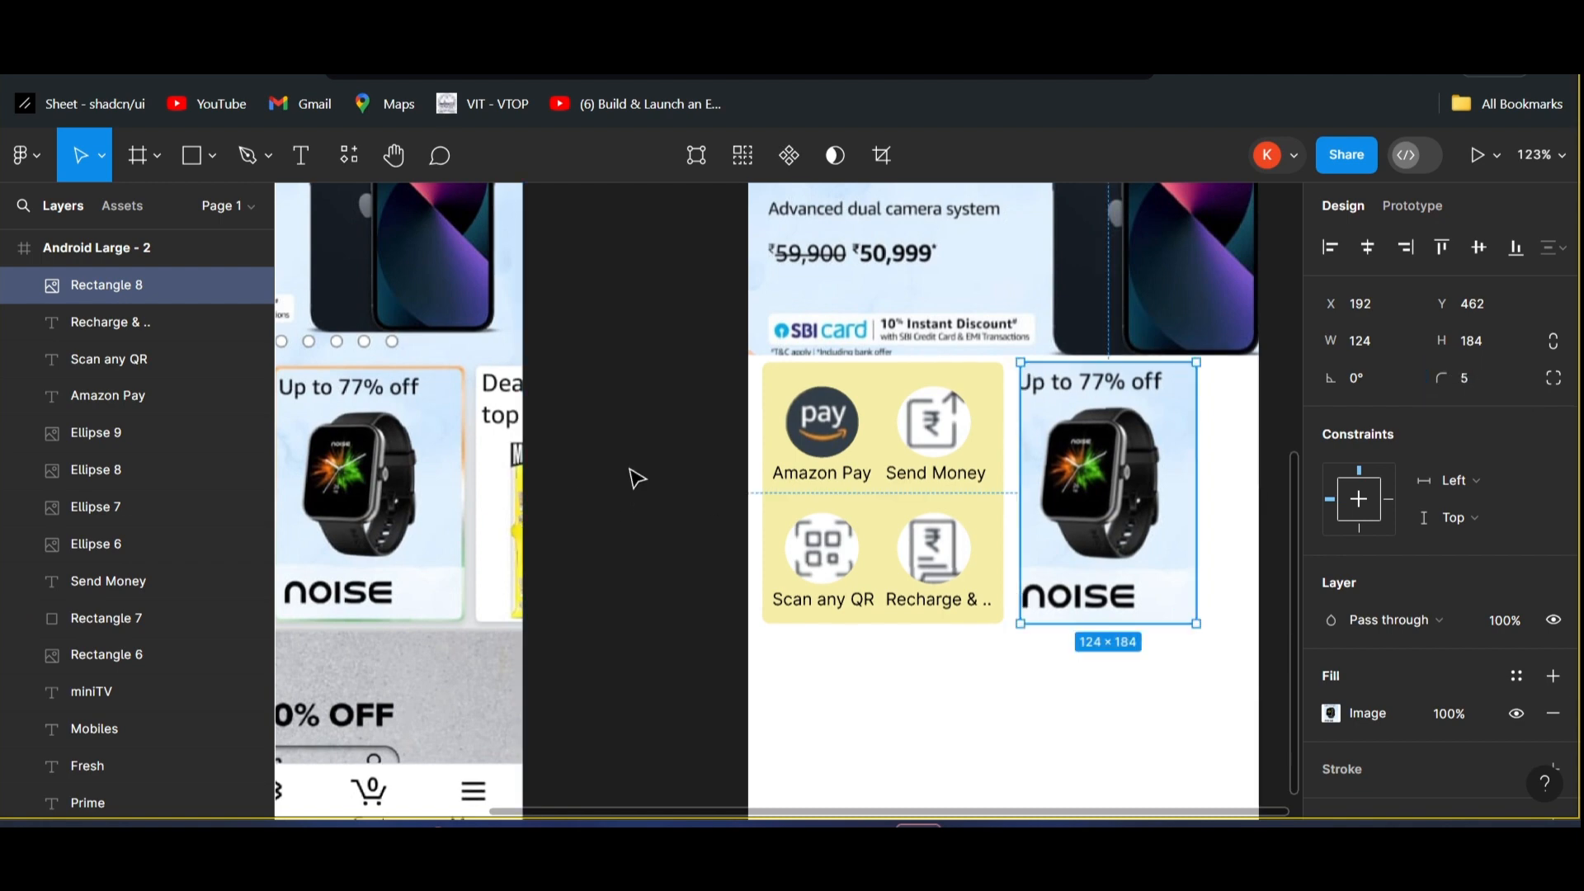
- Extend the watch card's left edge toward the yellow card so that it is 127 wide
click(640, 423)
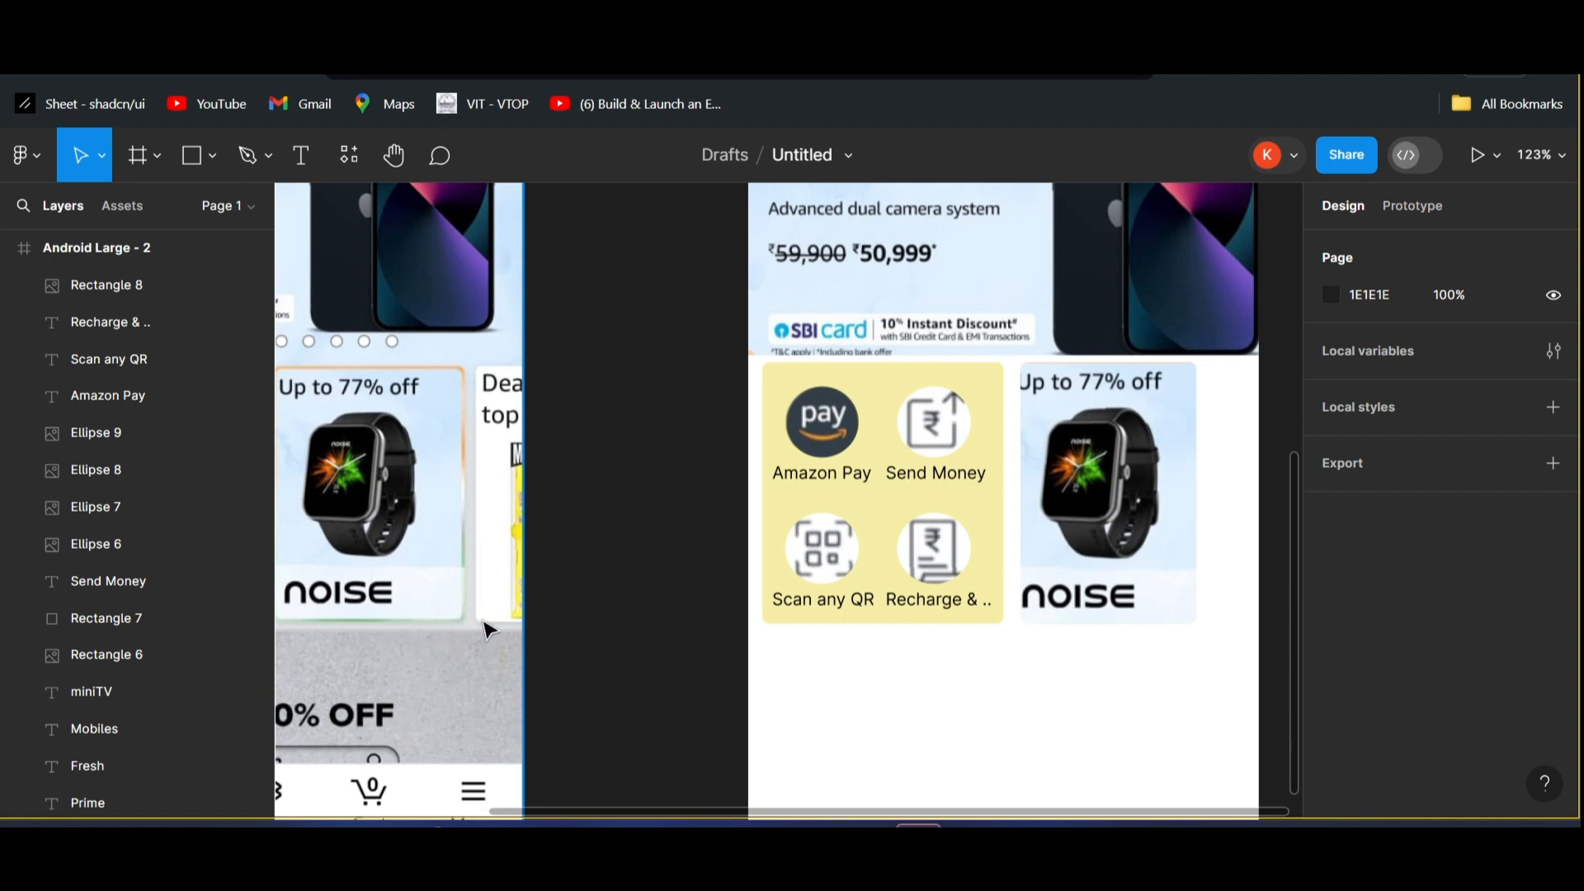
click(1031, 540)
drag(1023, 535, 1015, 535)
- Give the watch card an inside stroke with a linear gradient and add a stop at 47%
scroll(1360, 620, down, 2)
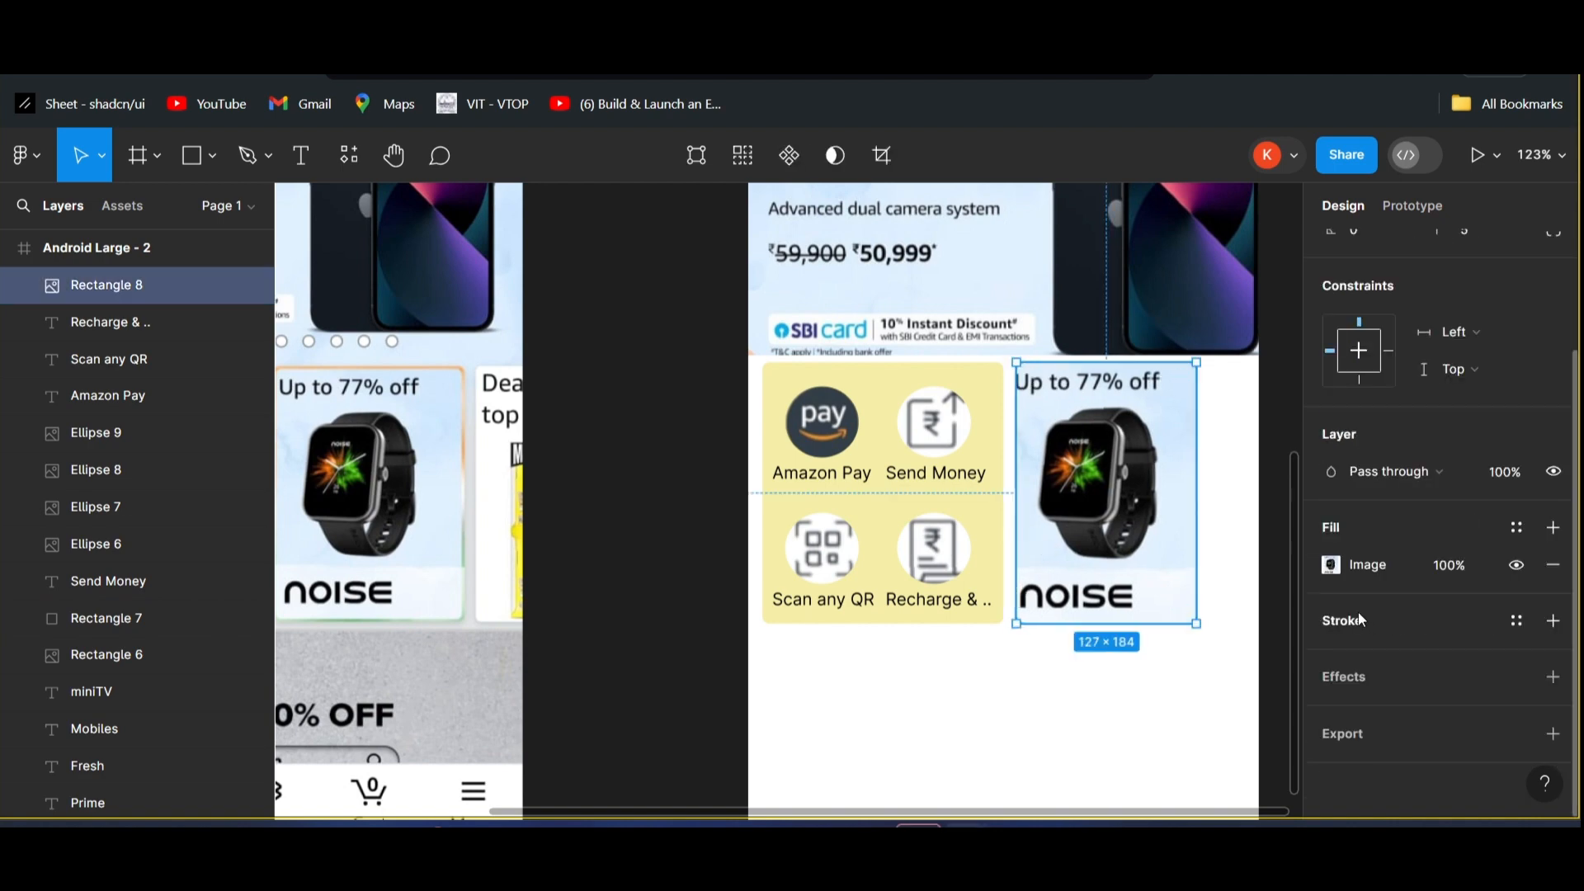
click(1361, 619)
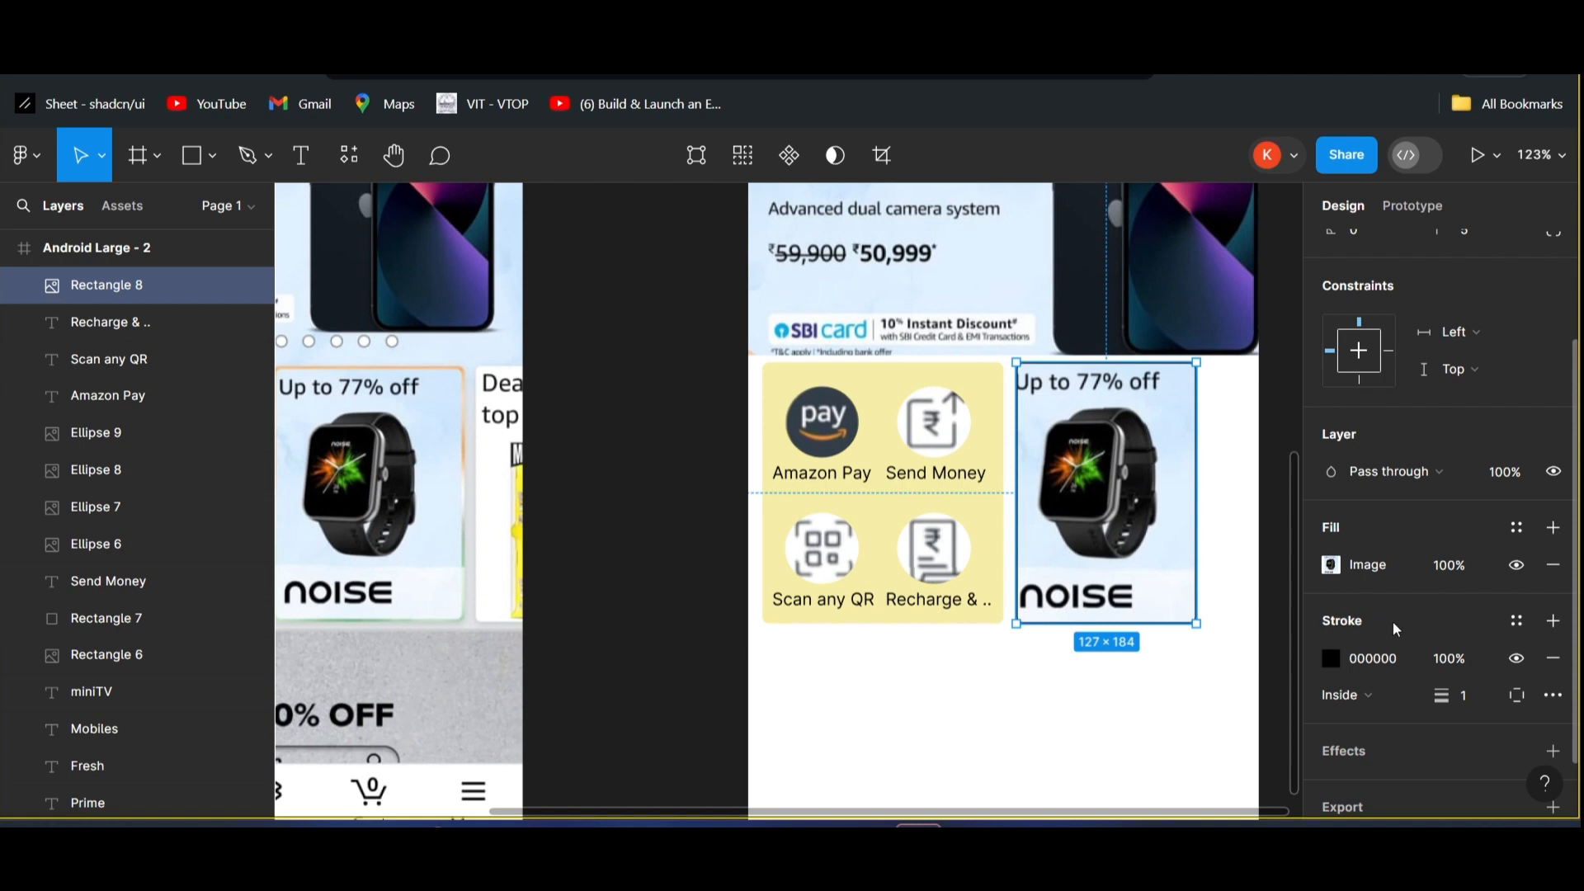
click(1331, 657)
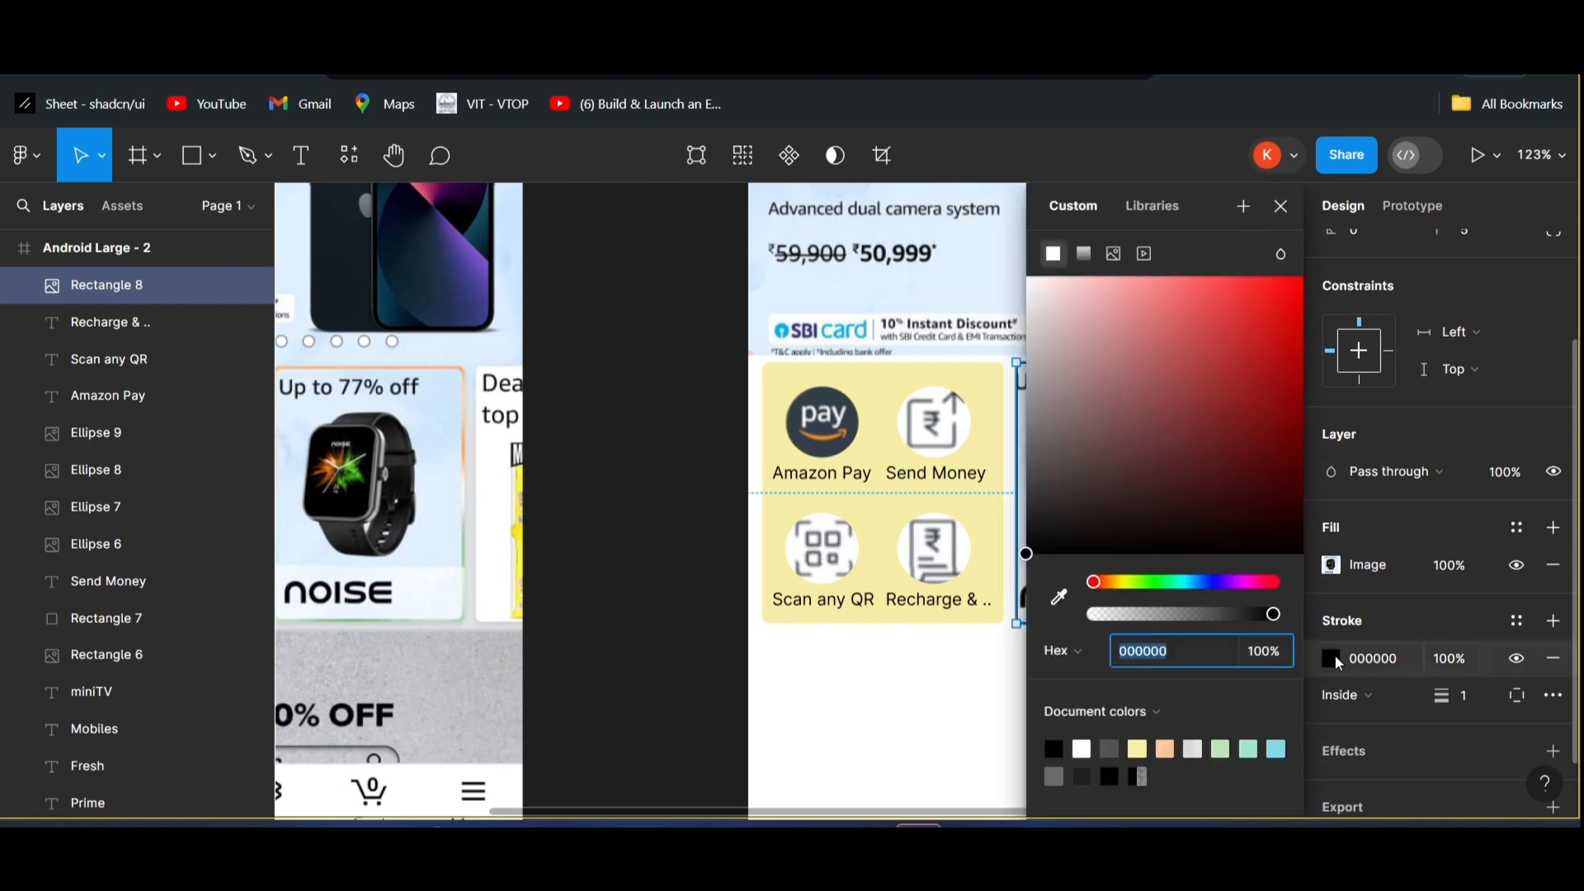
scroll(673, 594, right, 2)
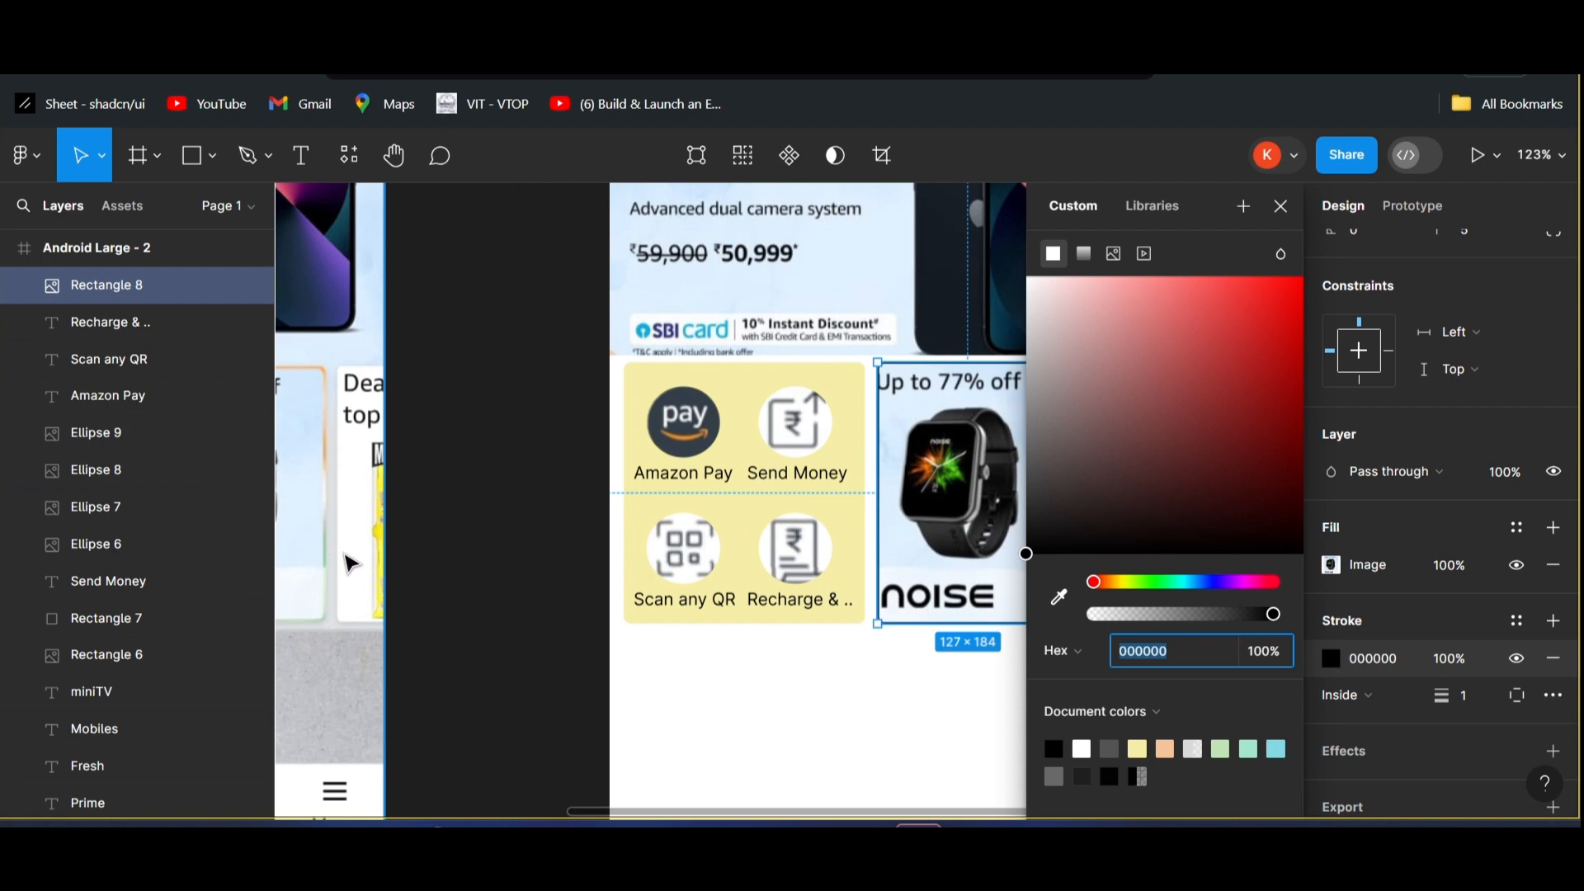
click(1086, 254)
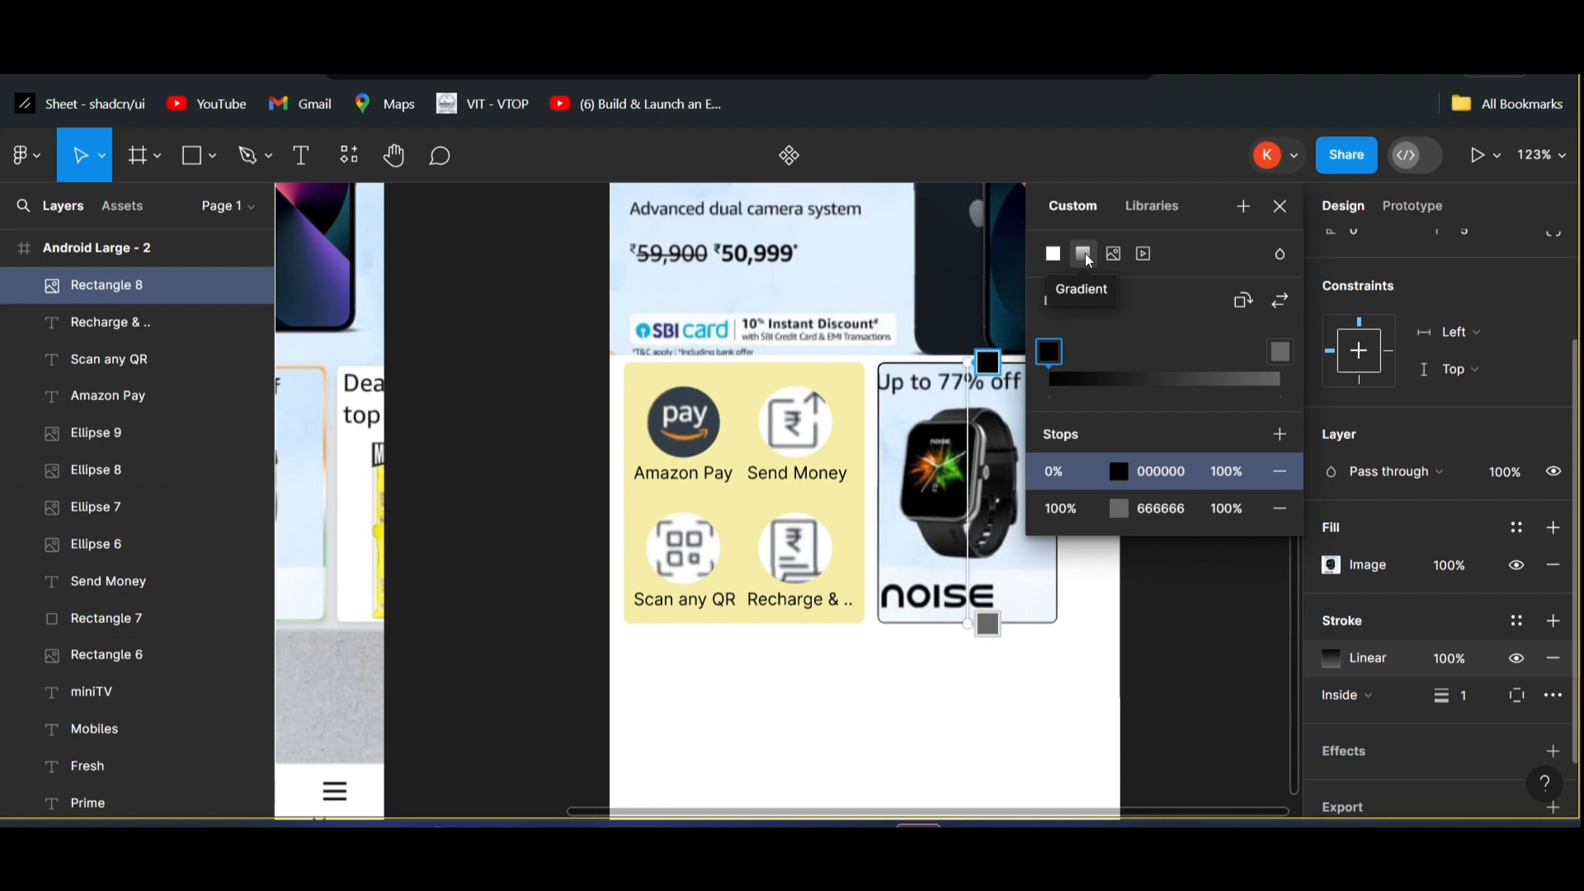
scroll(730, 367, right, 3)
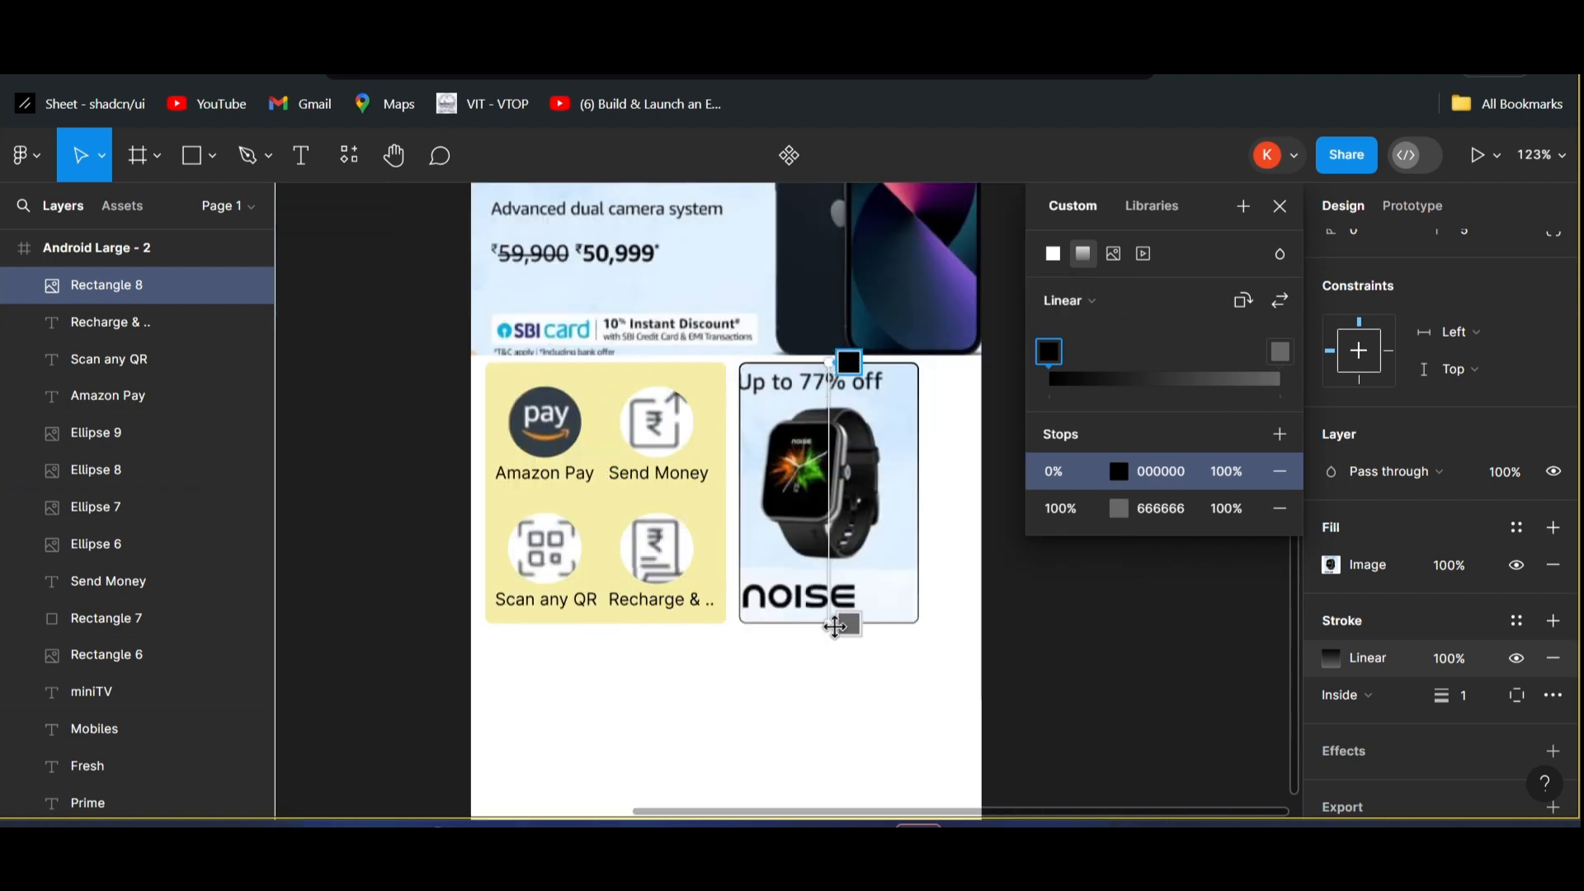
click(835, 485)
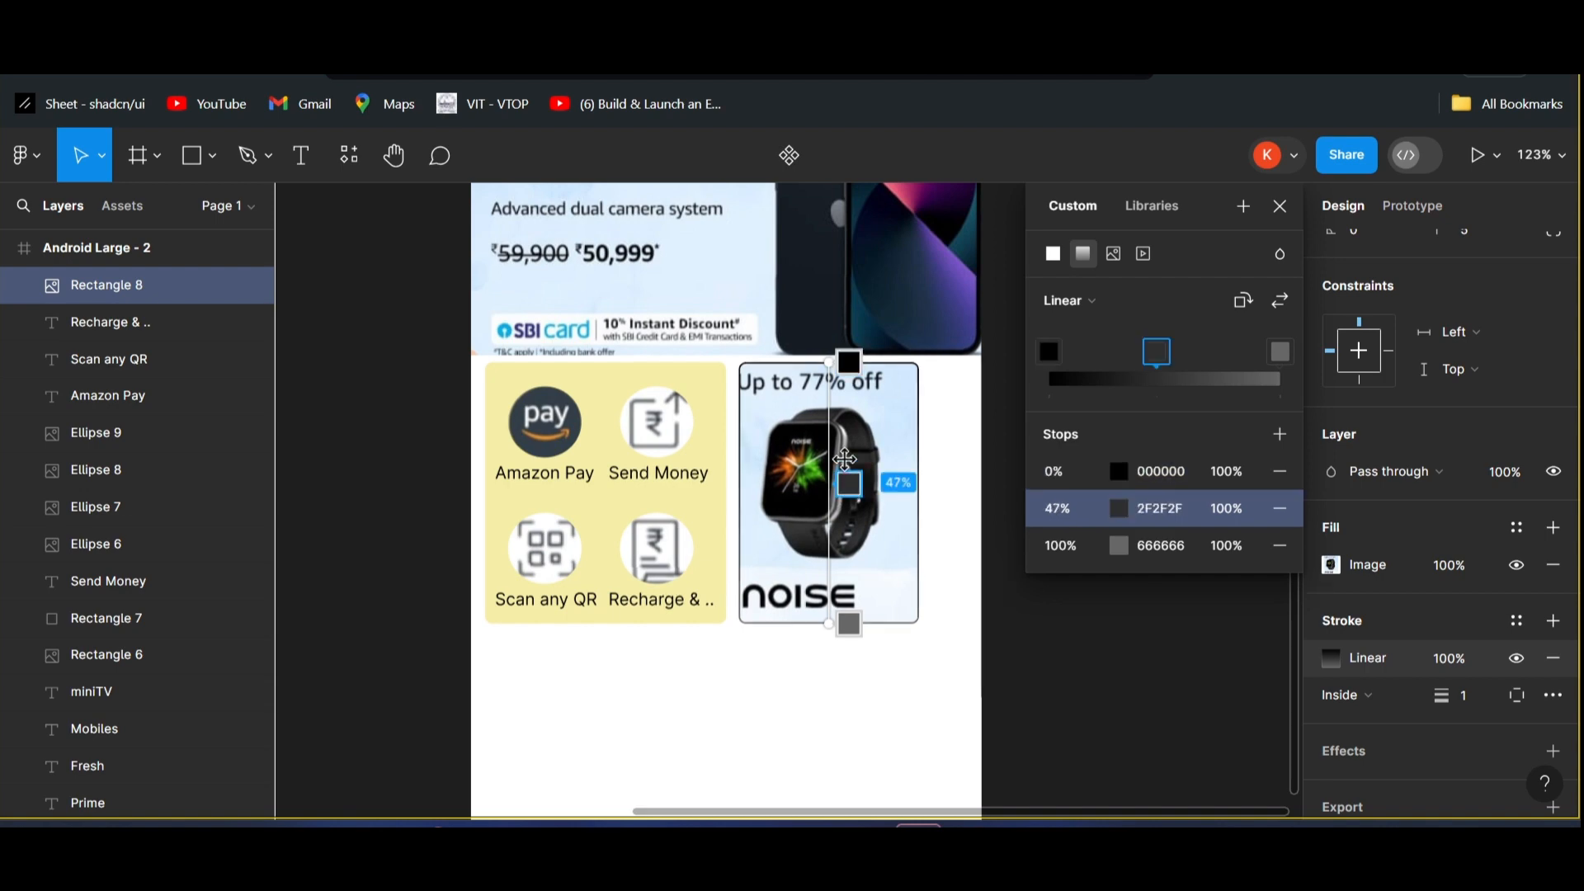
- Set the 0% stop of the watch card's stroke gradient to orange FF9D2B
click(850, 363)
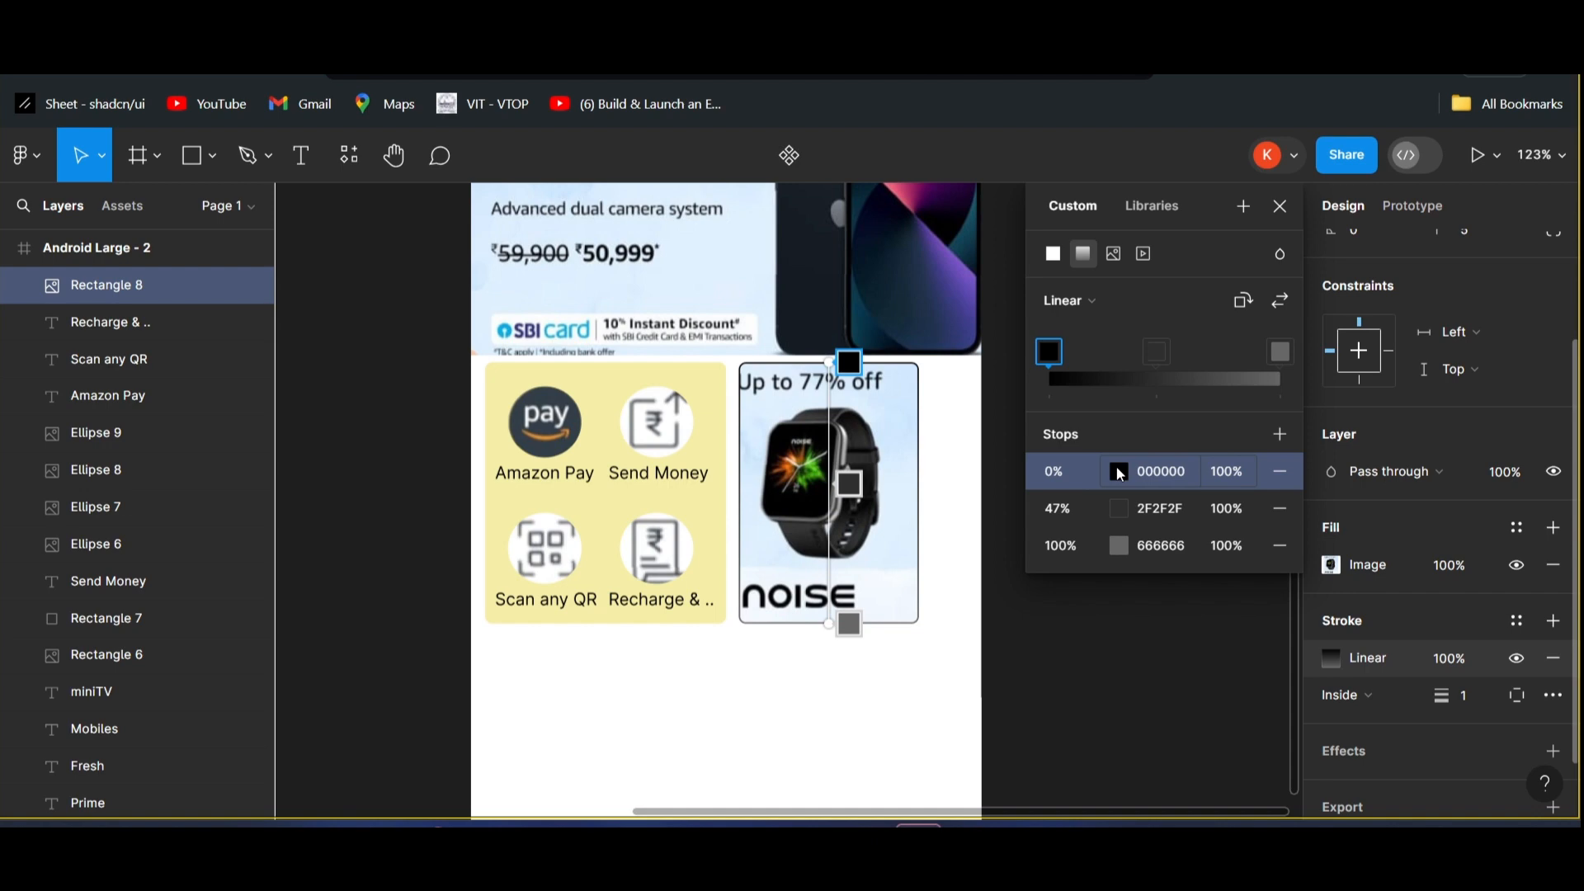
click(1120, 474)
scroll(745, 508, left, 5)
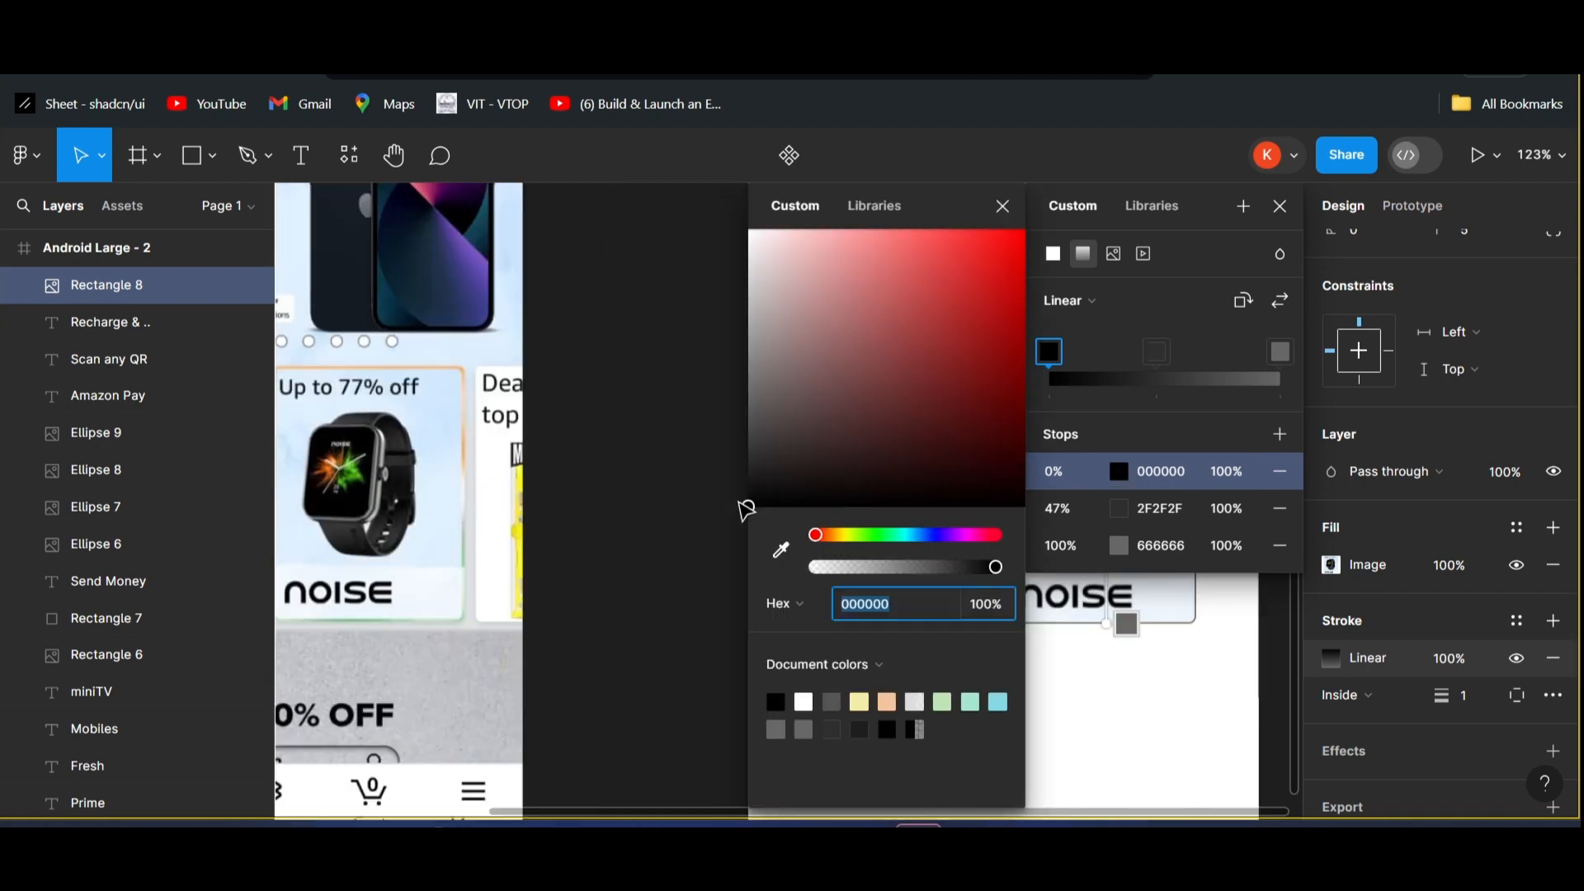
scroll(634, 540, right, 3)
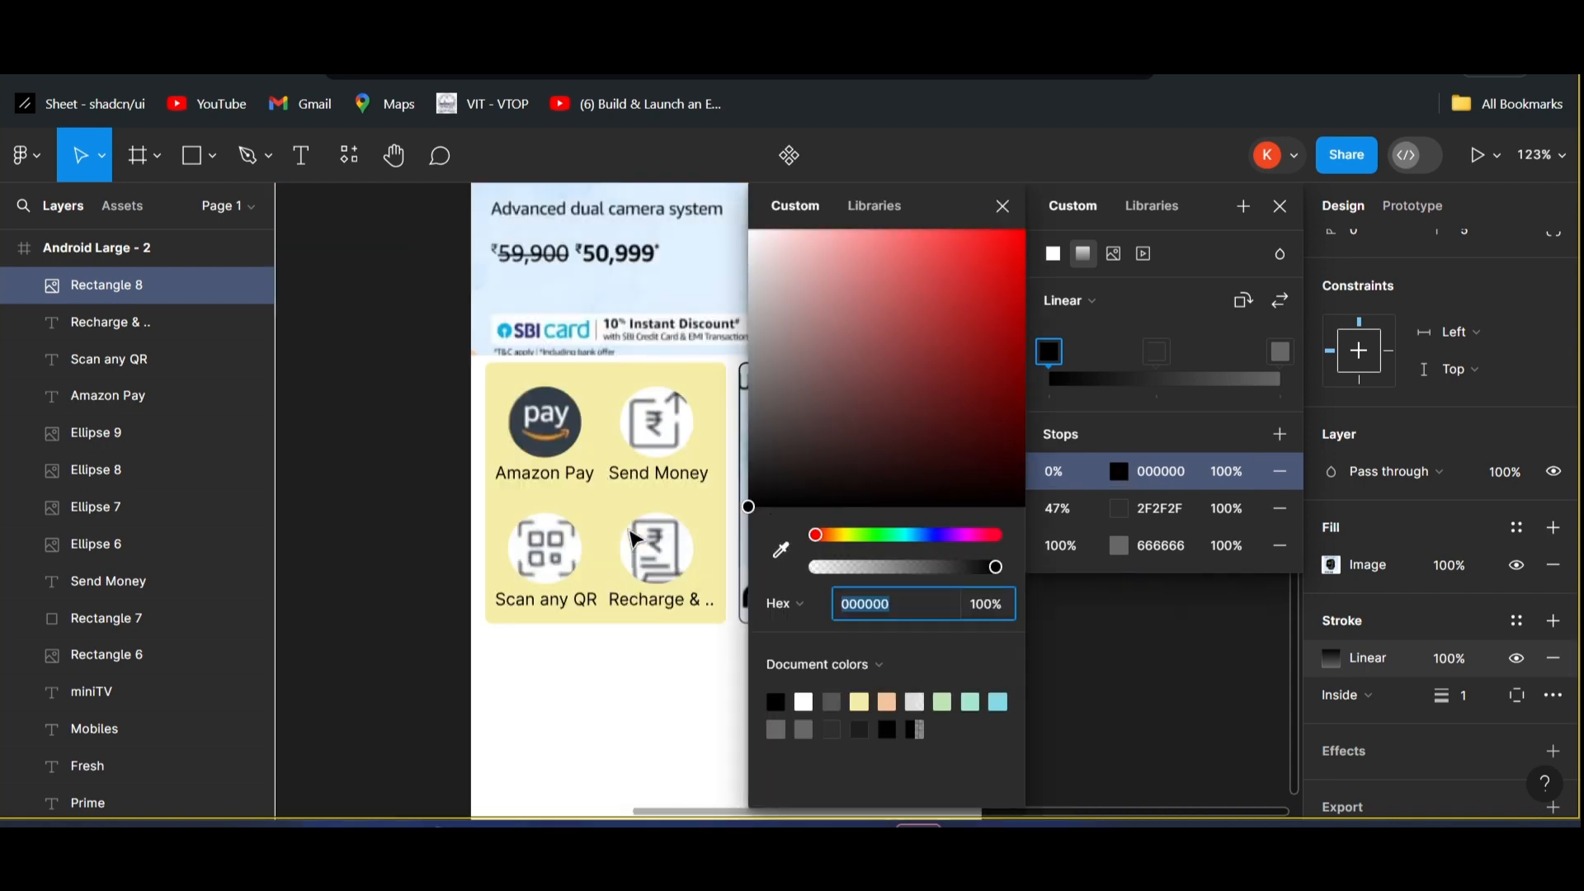
scroll(633, 538, right, 2)
drag(828, 537, 833, 535)
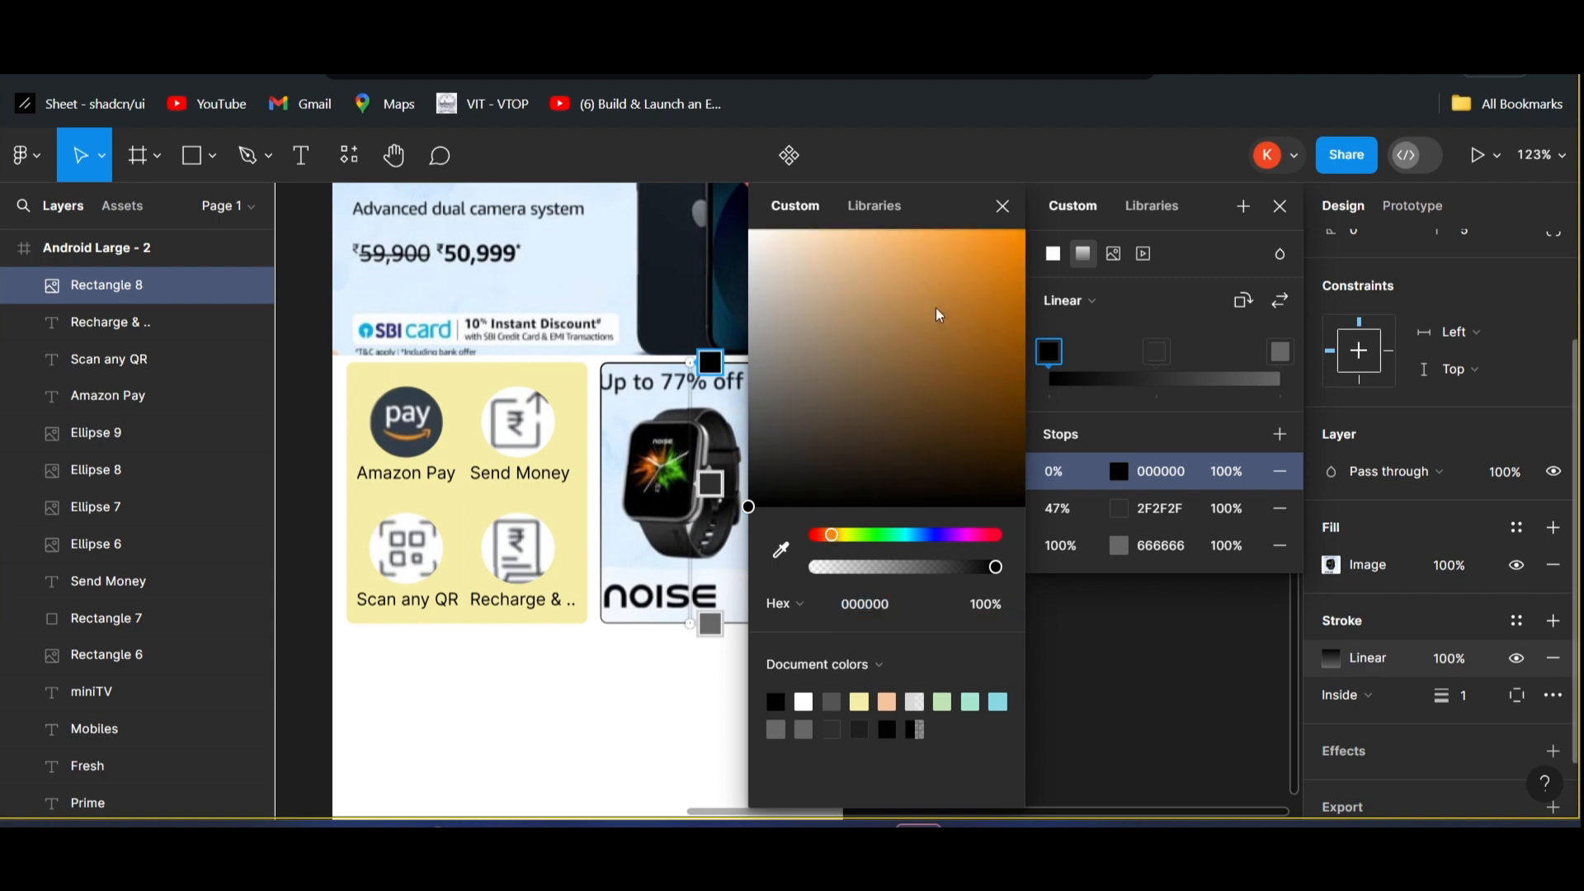
drag(976, 251, 979, 230)
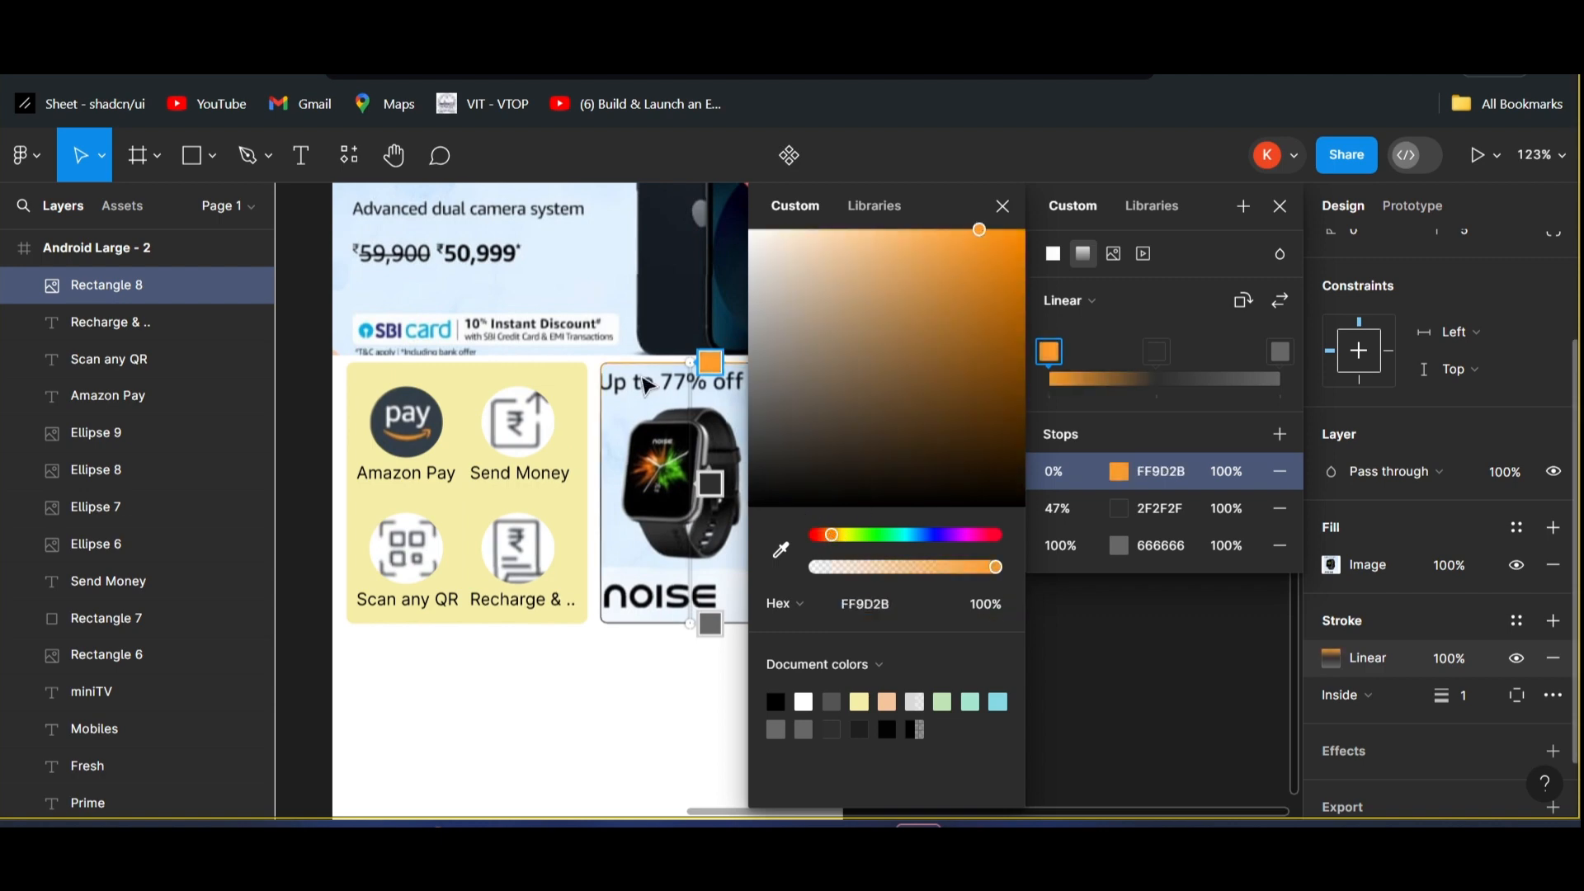
- Set the 47% stop of the watch card's stroke gradient to white FFFFFF
scroll(487, 479, right, 3)
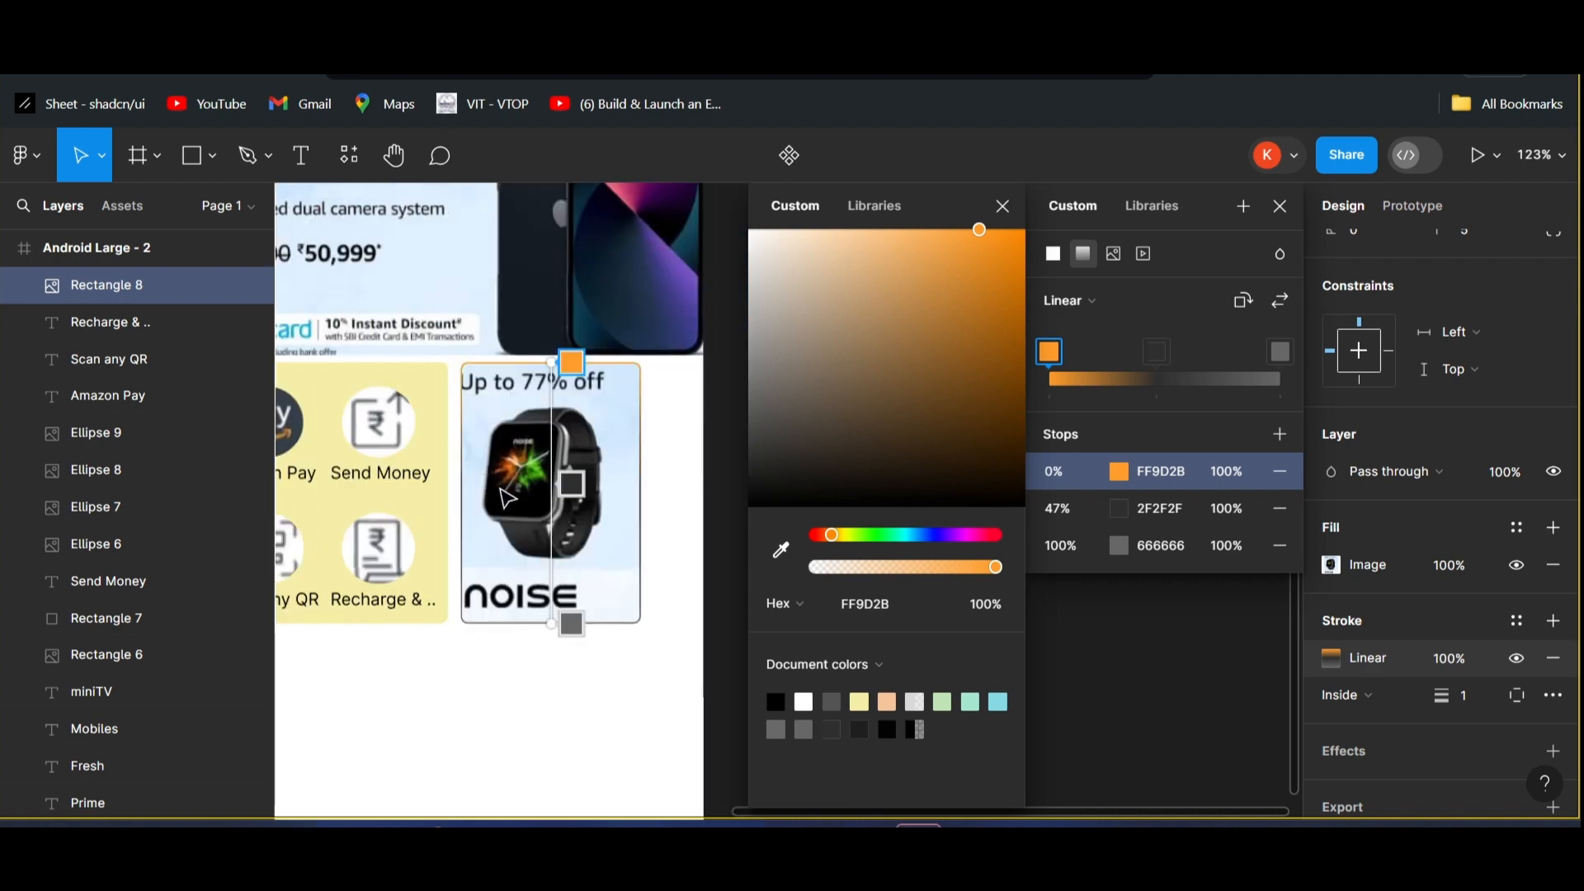
click(575, 486)
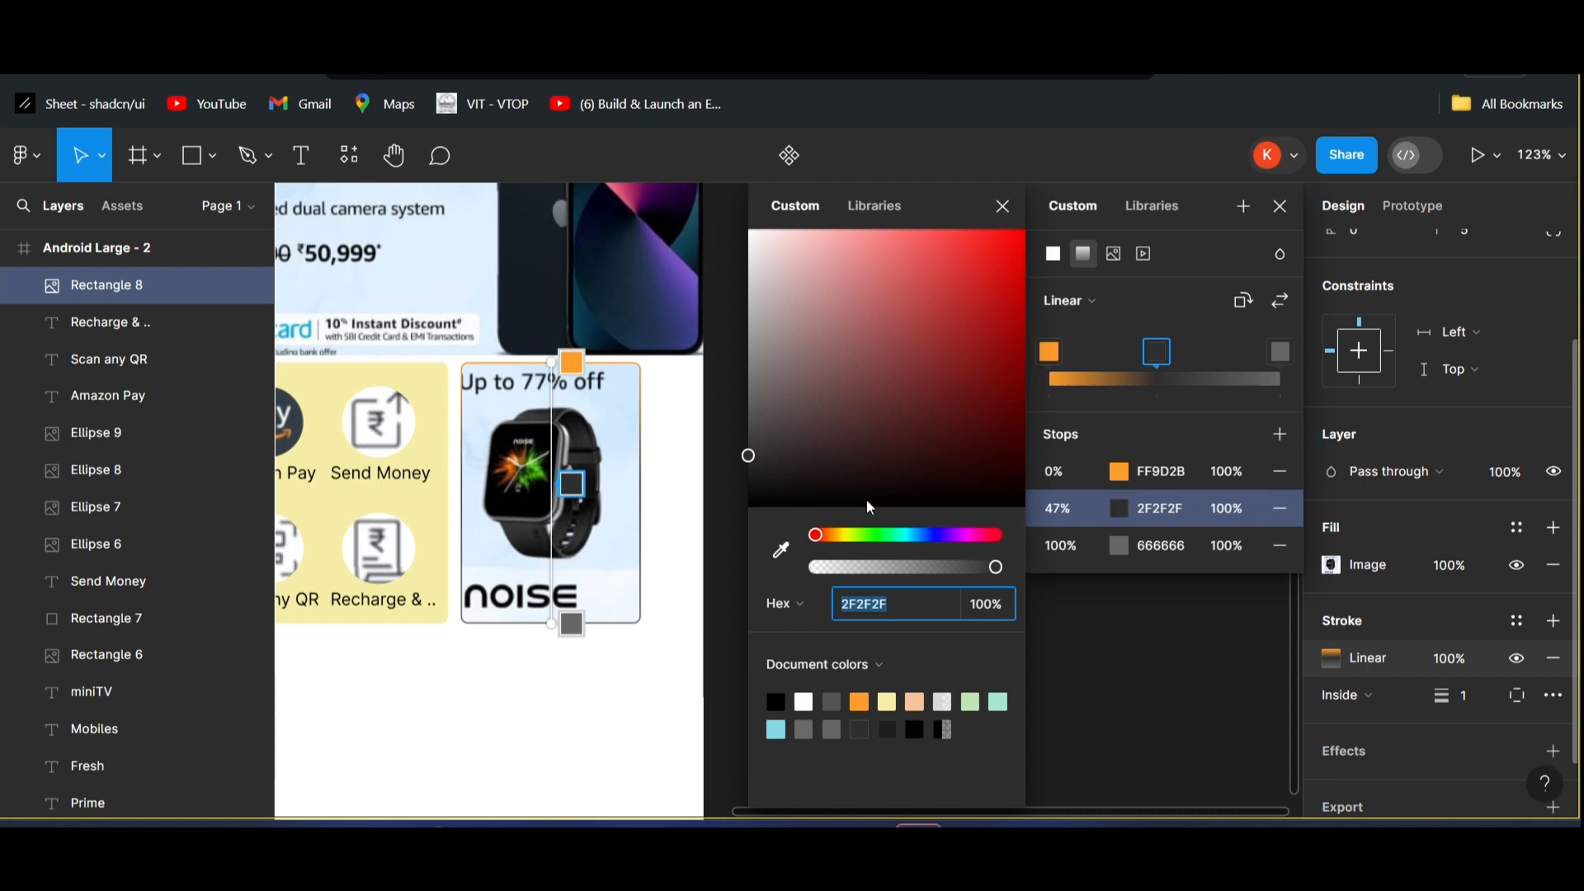
drag(796, 389, 742, 226)
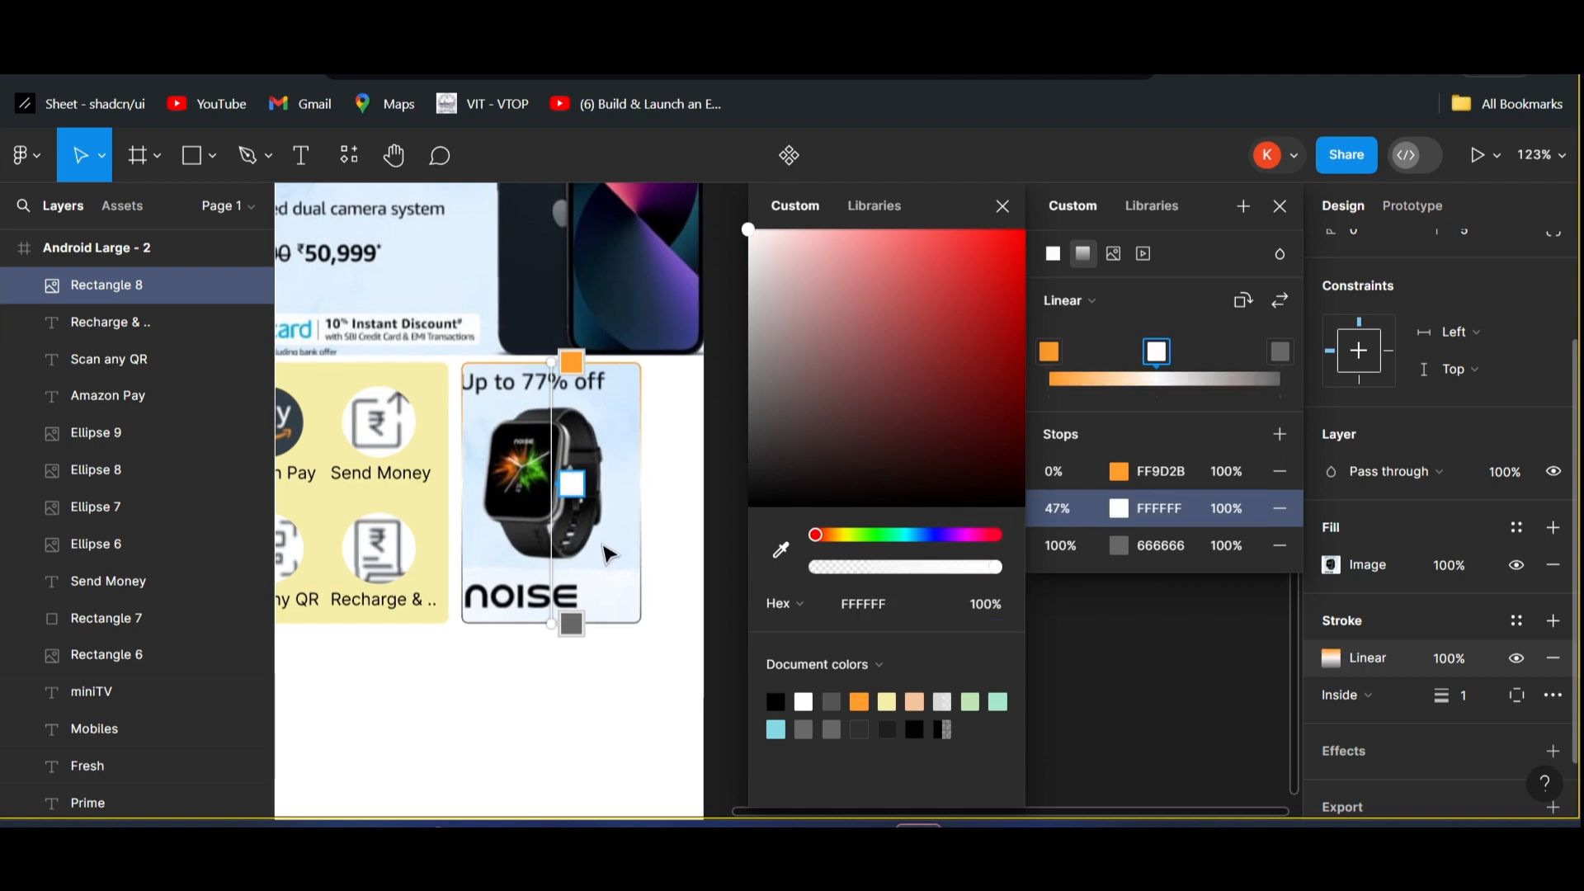
- Set the 100% stop of the watch card's stroke gradient to green 61FF00
click(573, 624)
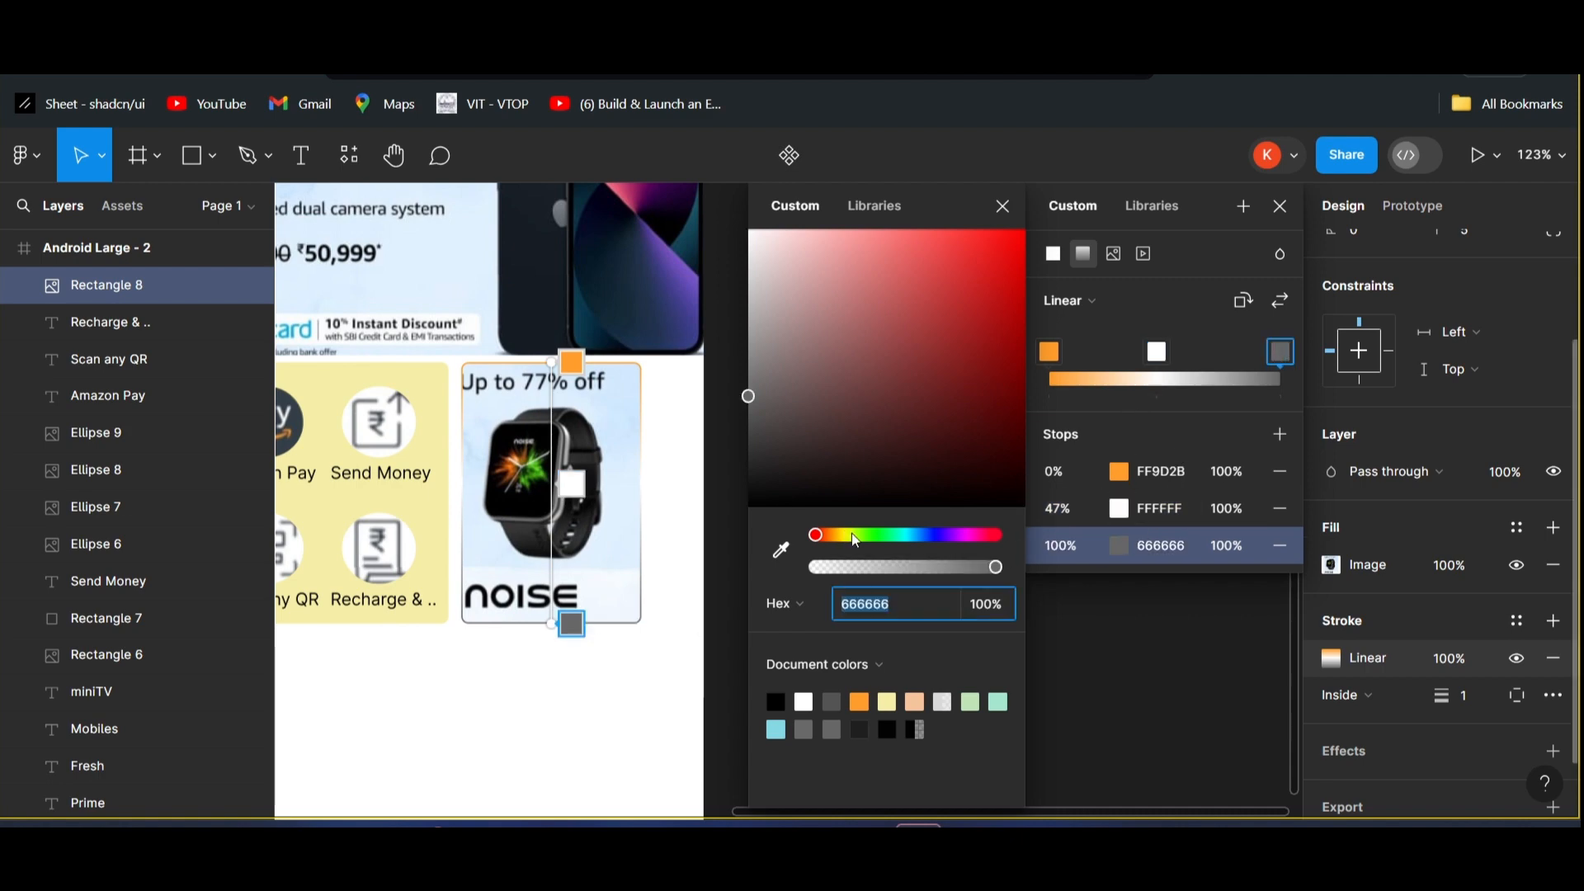
drag(855, 536, 865, 535)
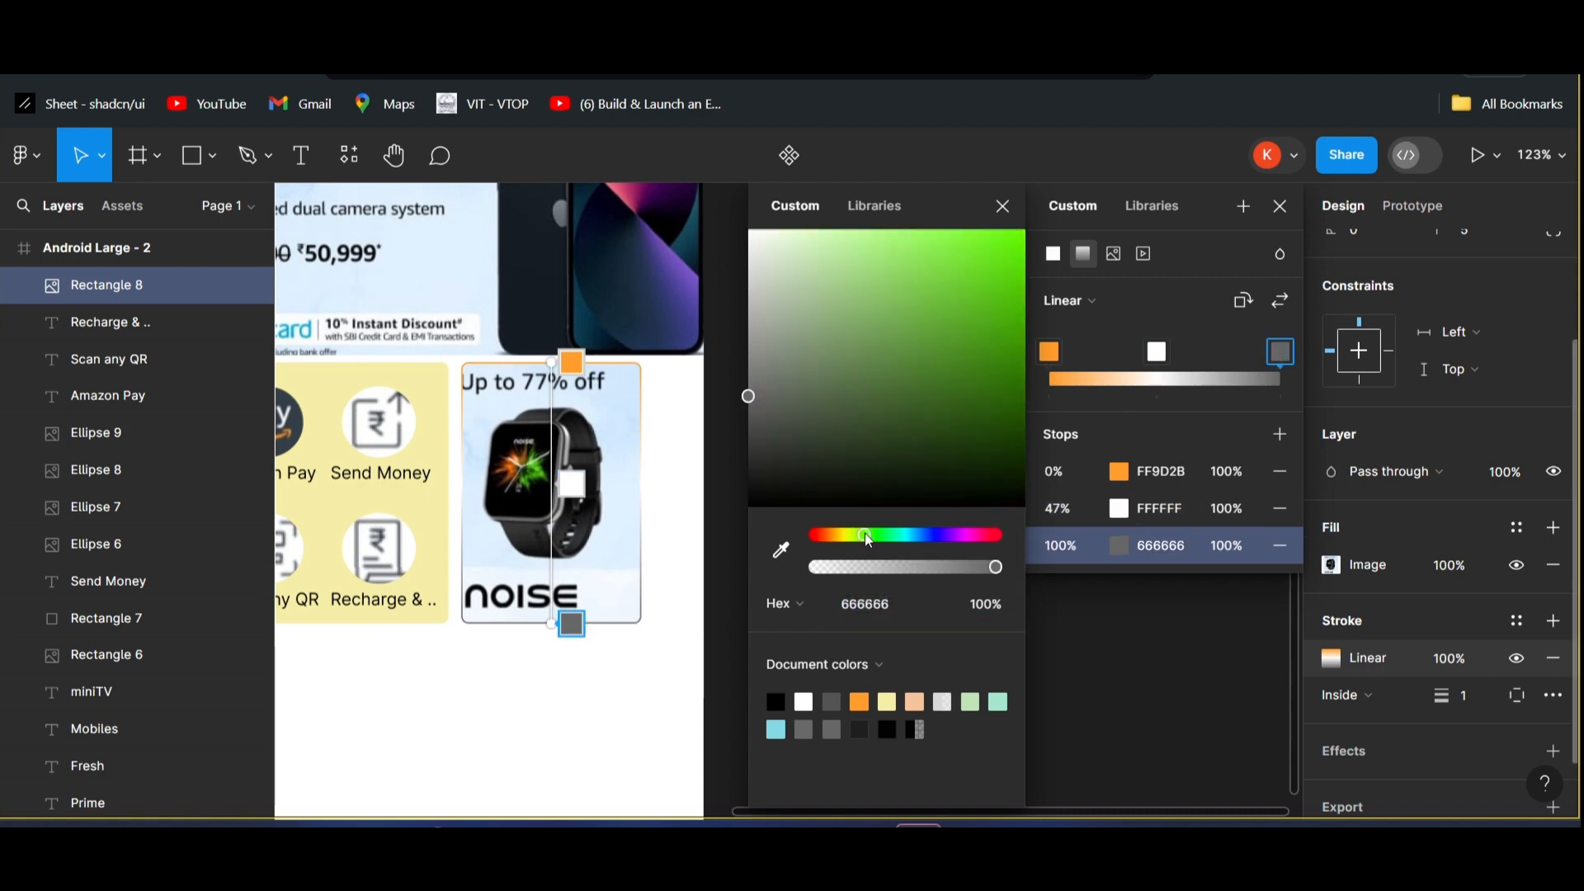
drag(937, 274, 1028, 230)
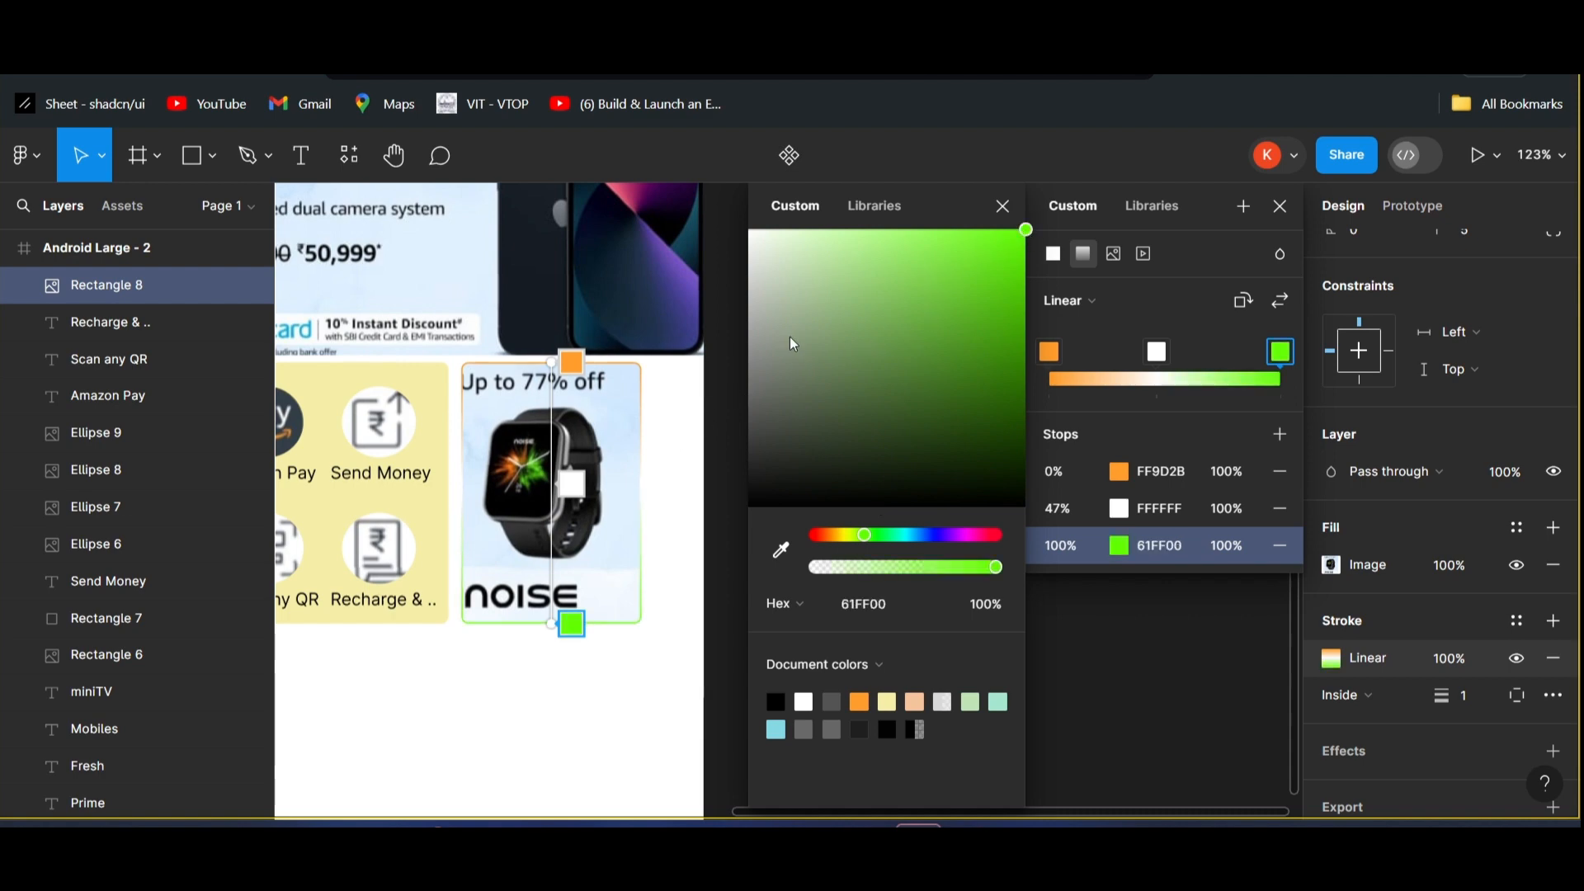
click(1003, 205)
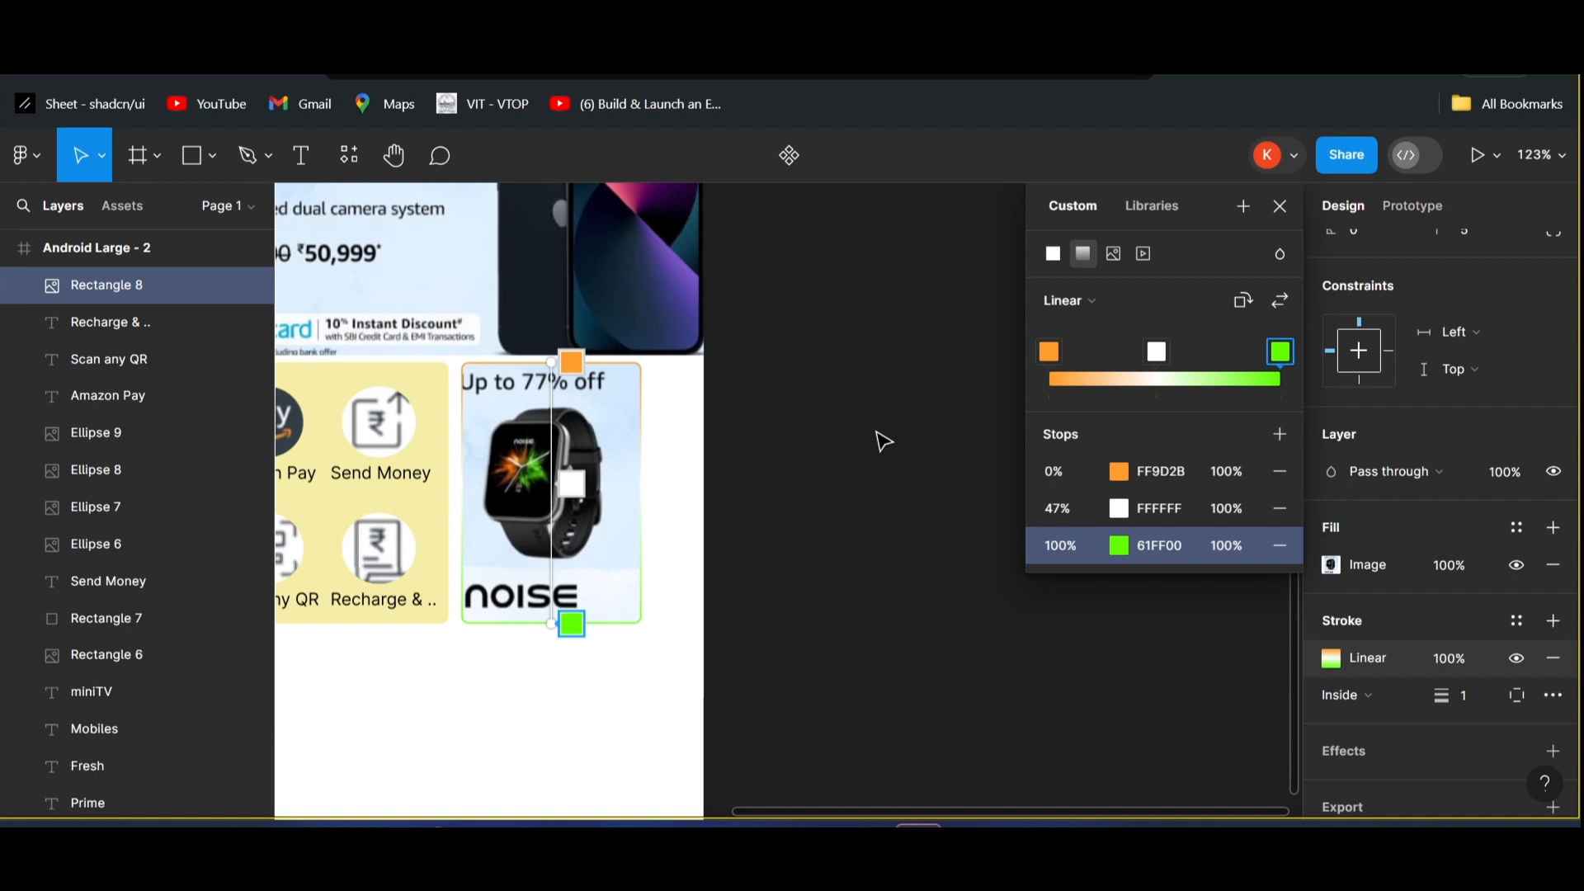
- Compare the watch card's gradient border with the reference screenshot, then finish editing the stroke and deselect the card
scroll(908, 438, left, 5)
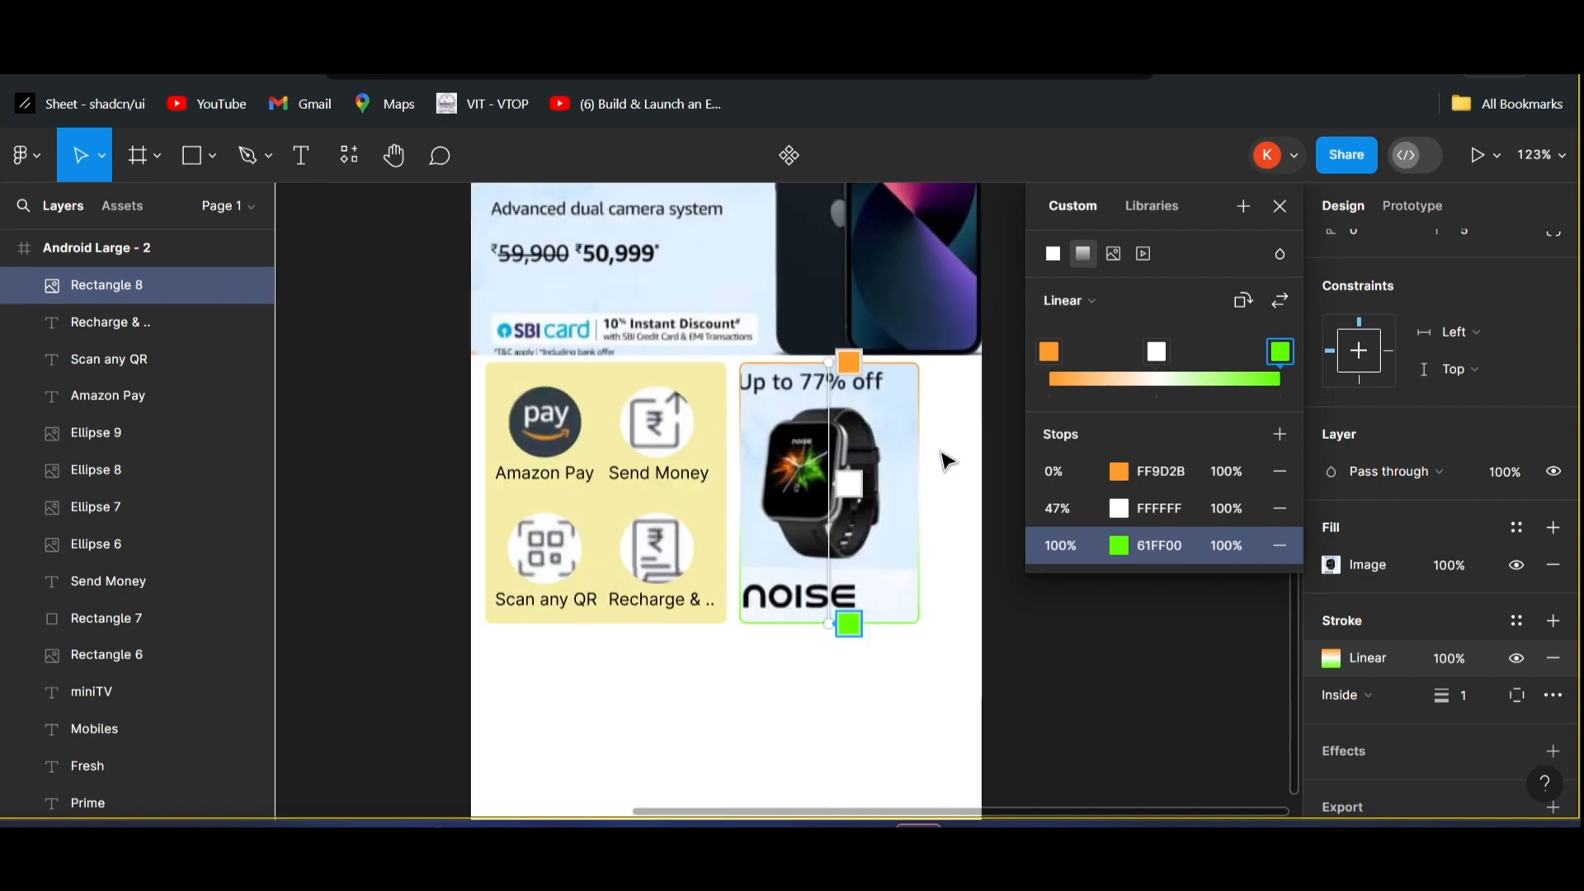
scroll(948, 460, left, 3)
scroll(512, 507, left, 3)
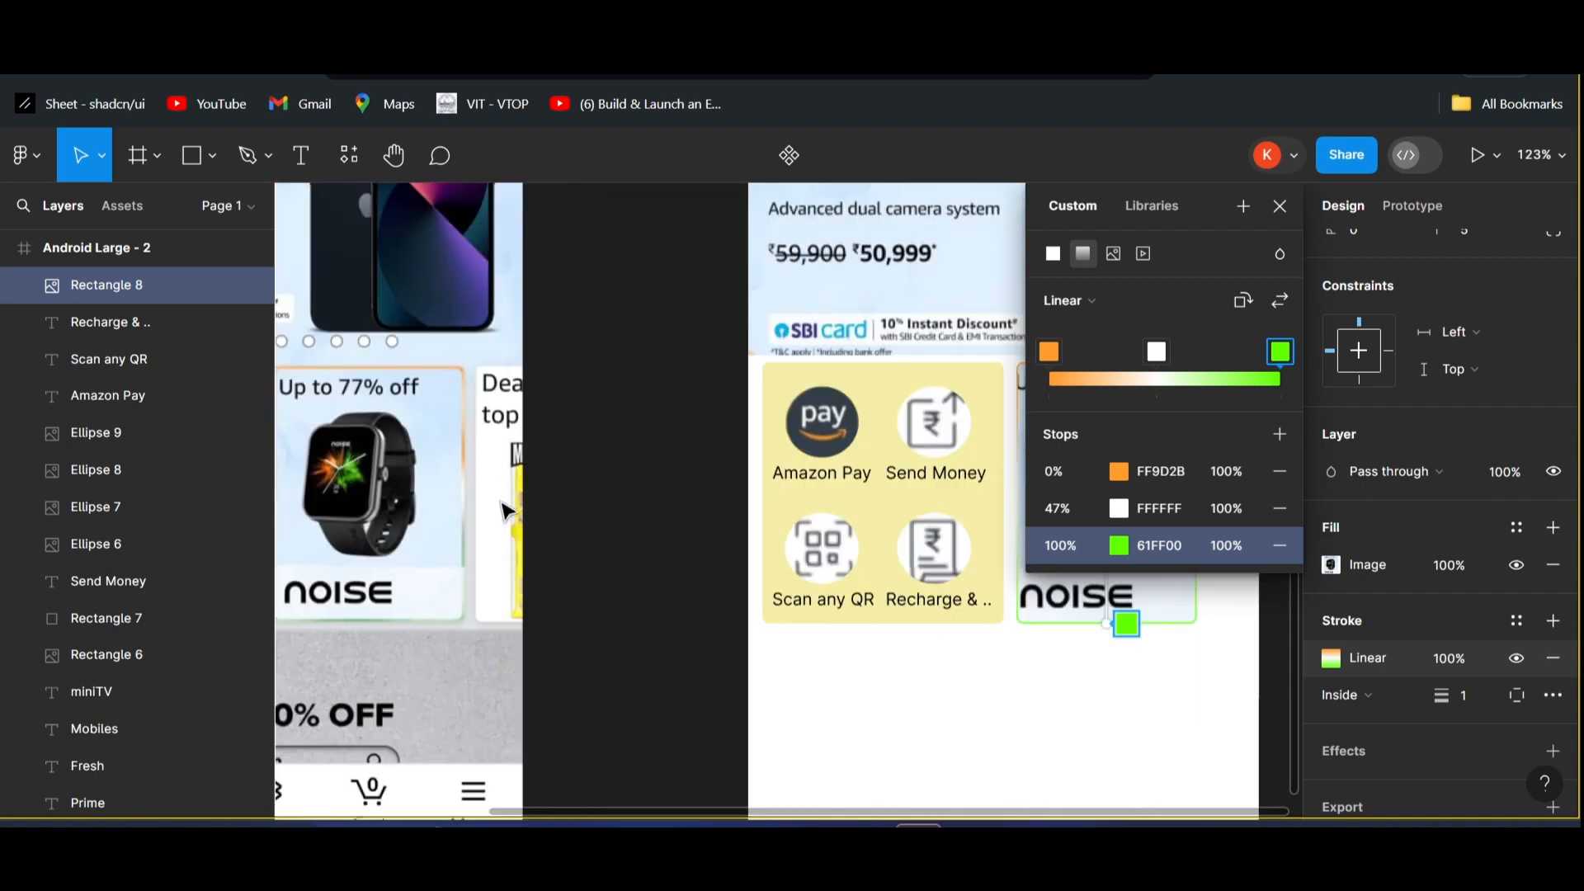
scroll(532, 549, right, 6)
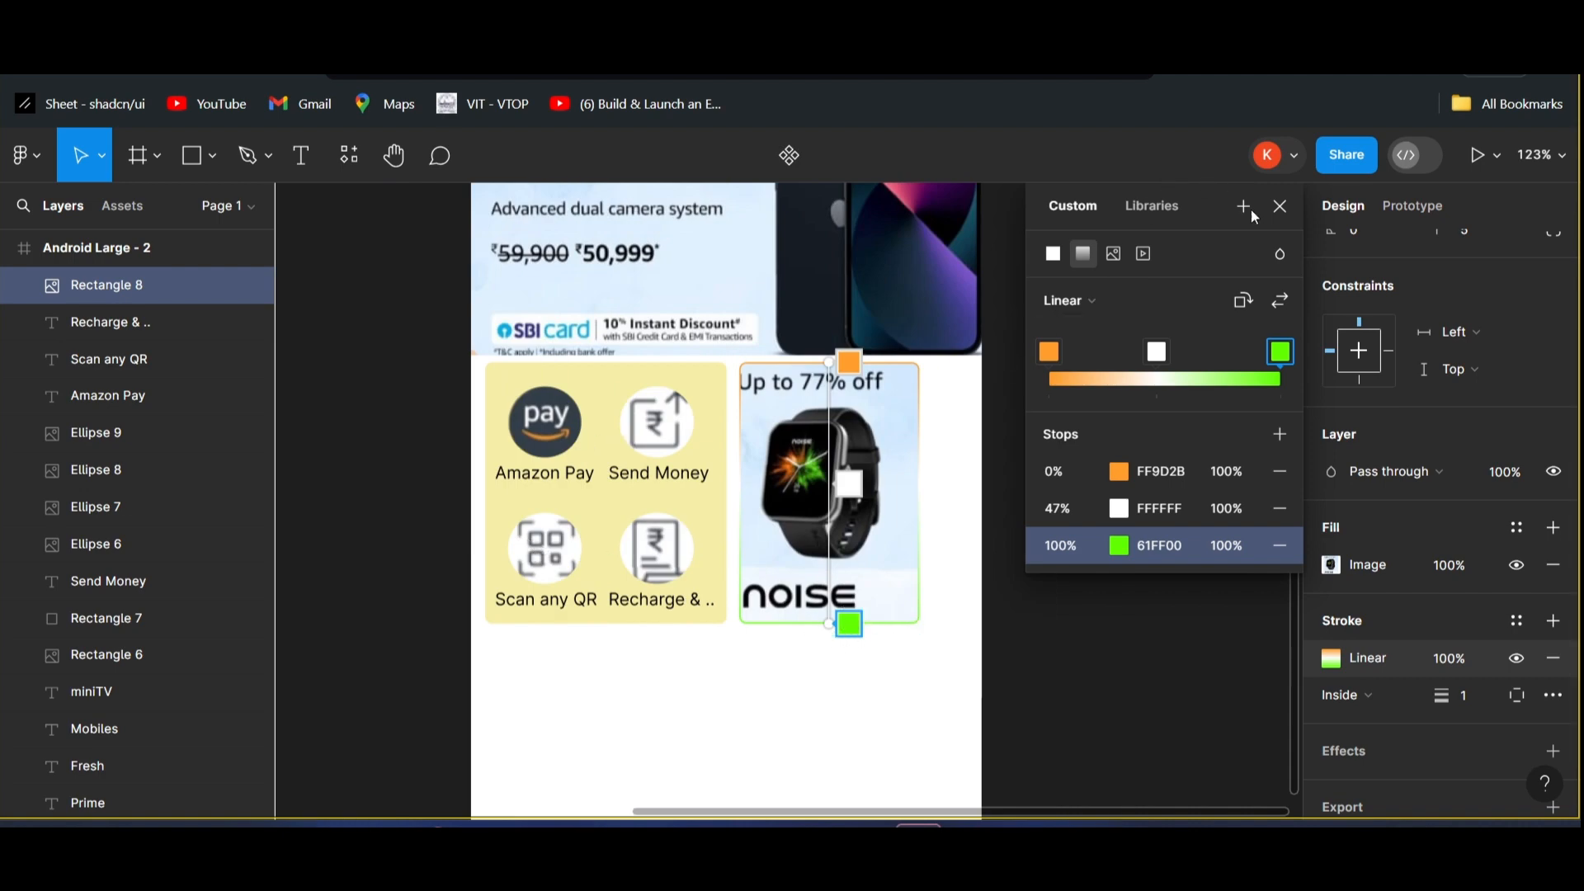
scroll(556, 503, left, 3)
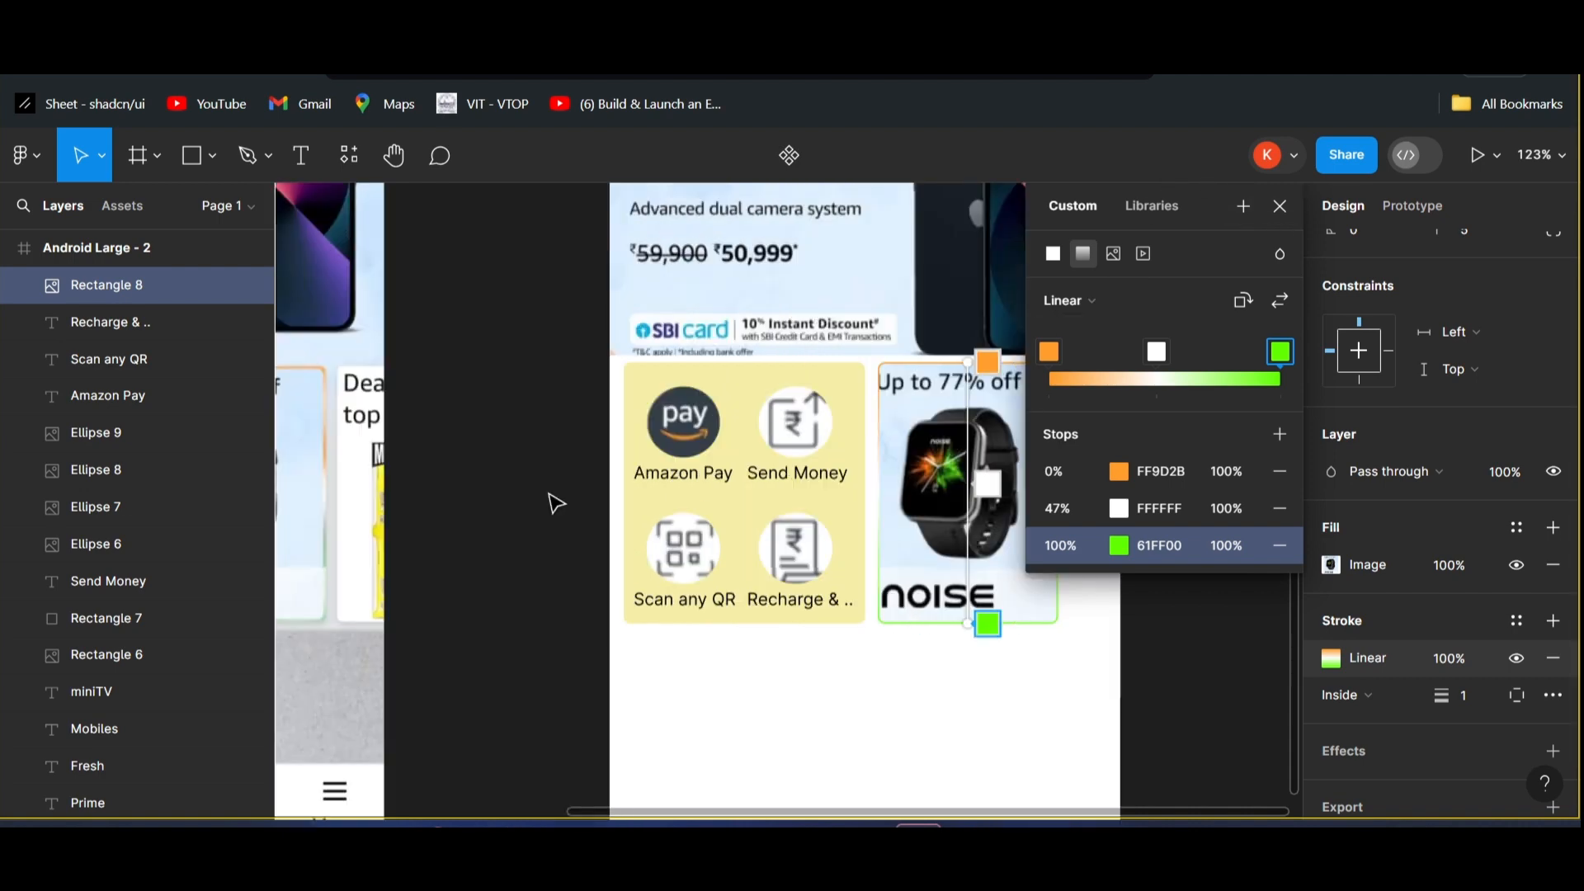
scroll(555, 503, left, 3)
scroll(555, 503, left, 3)
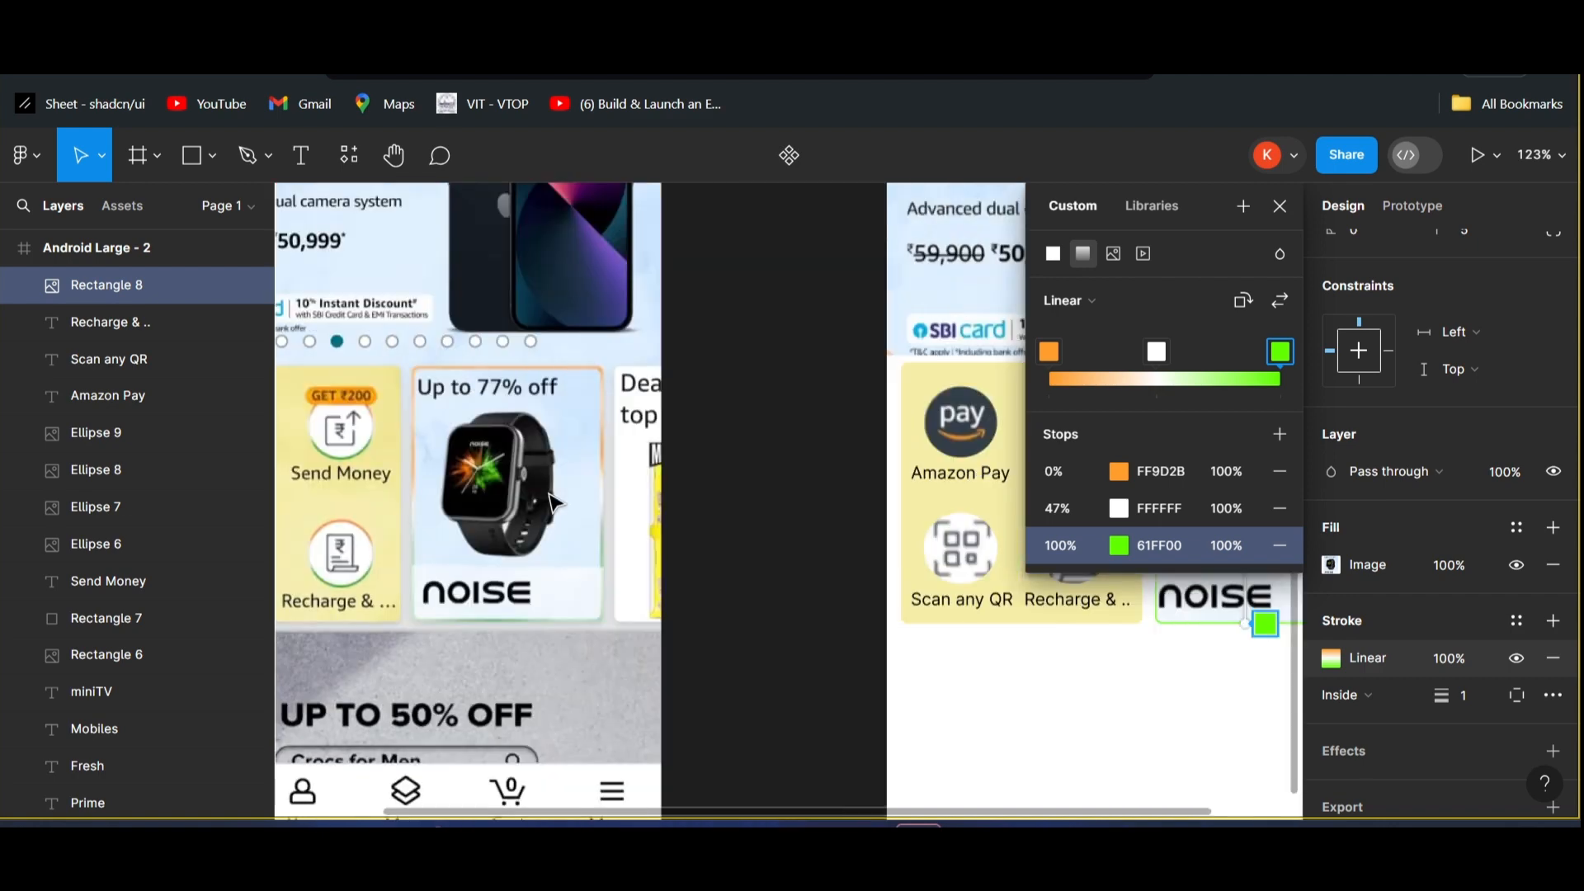
scroll(556, 503, right, 3)
scroll(555, 503, right, 3)
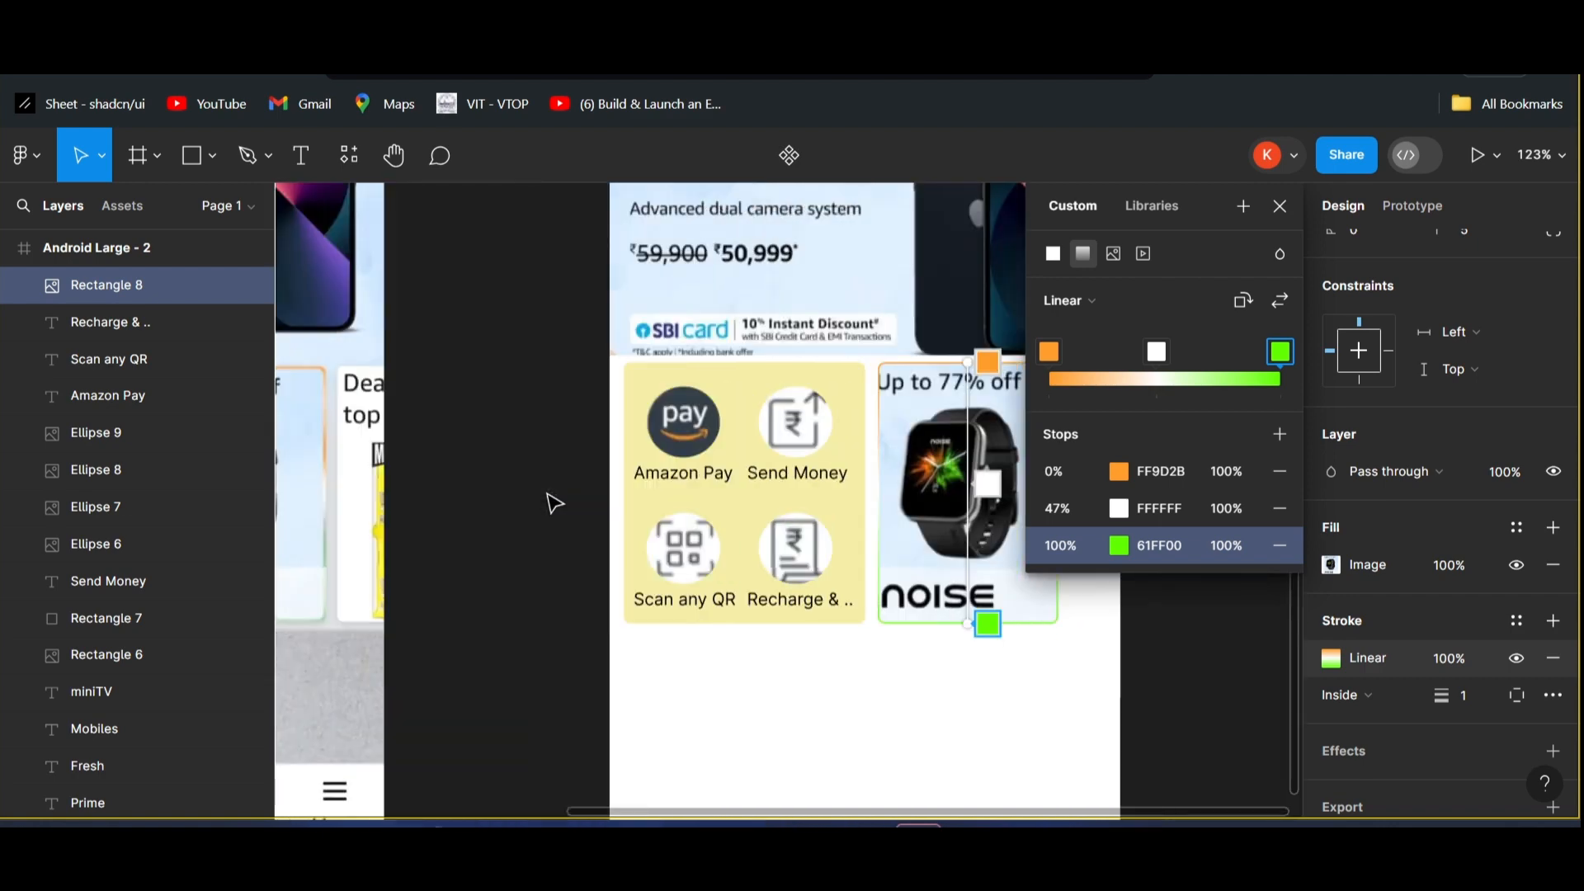
scroll(555, 504, right, 3)
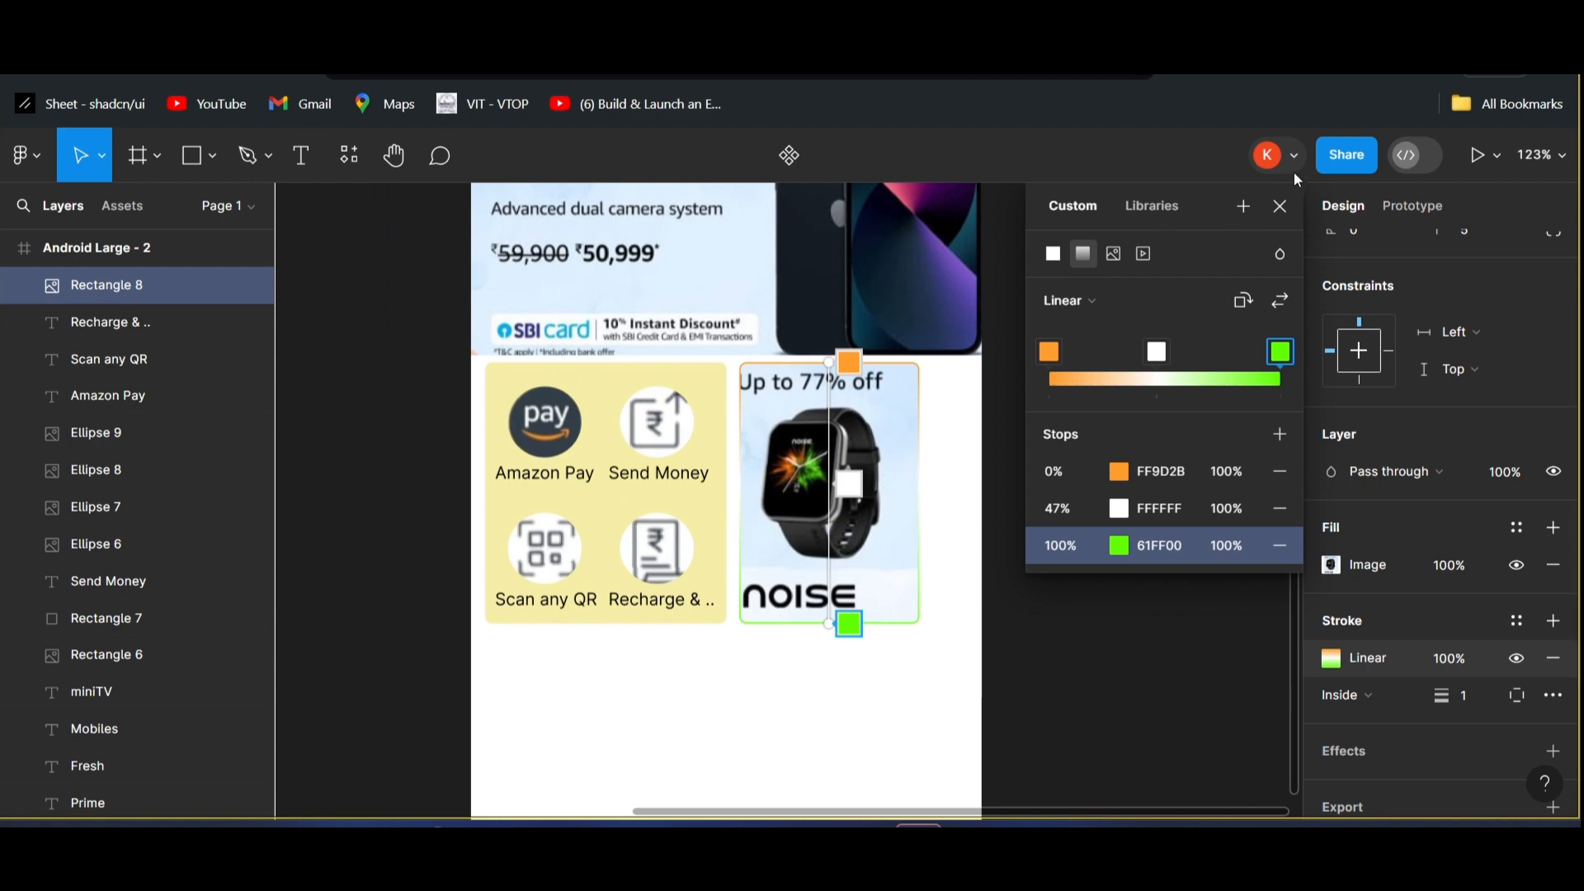
key(Escape)
click(1046, 516)
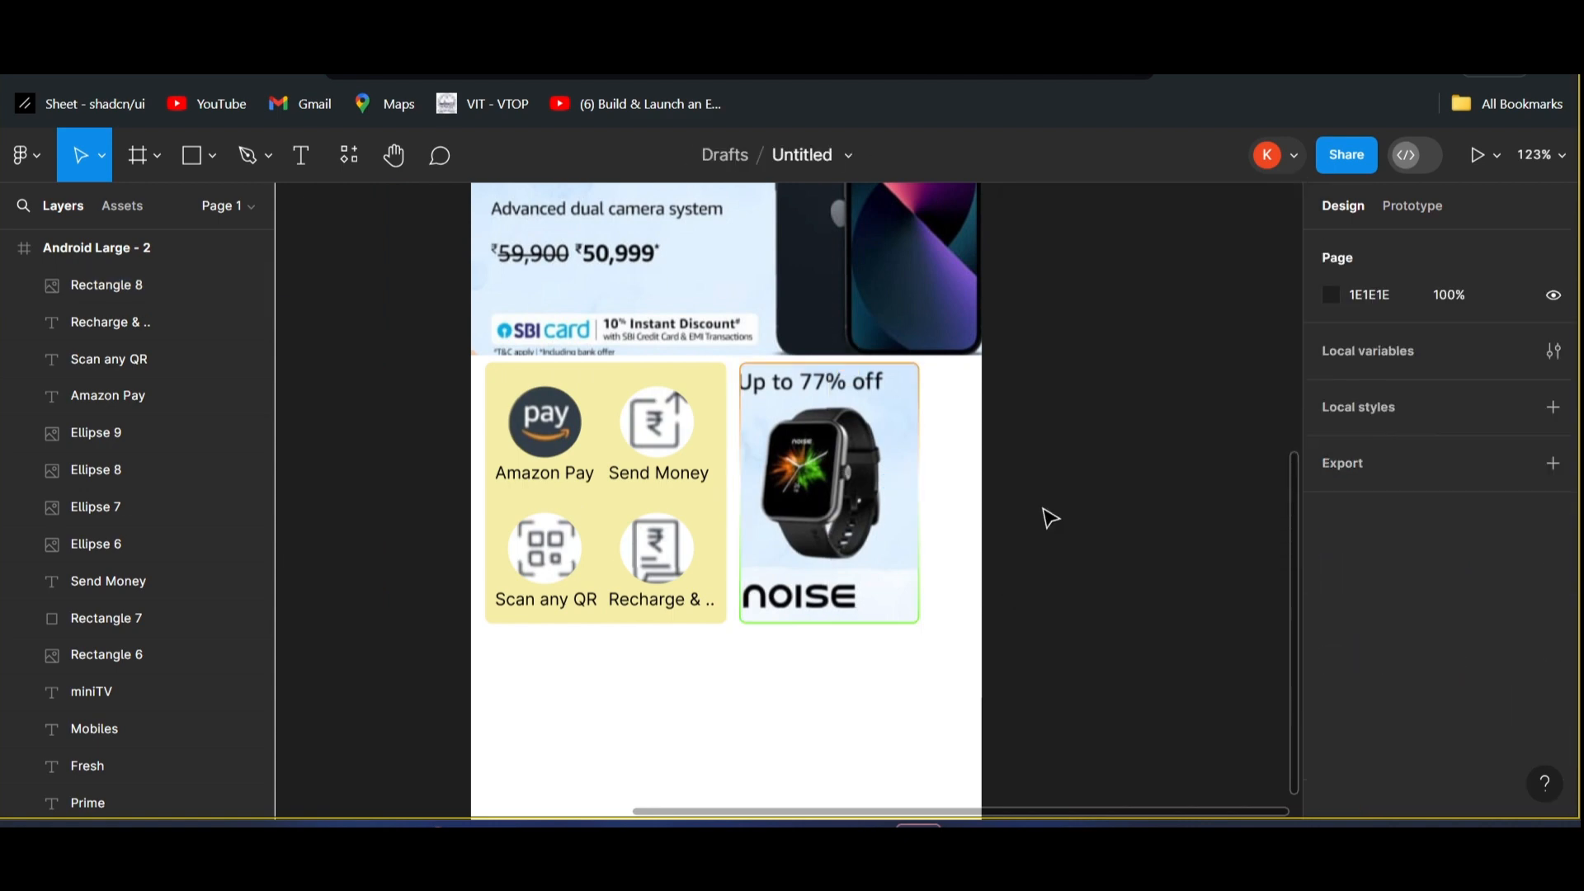
- Draw a rectangle about 30 × 178 between the watch card and the frame's right edge for the third card
scroll(1147, 521, left, 6)
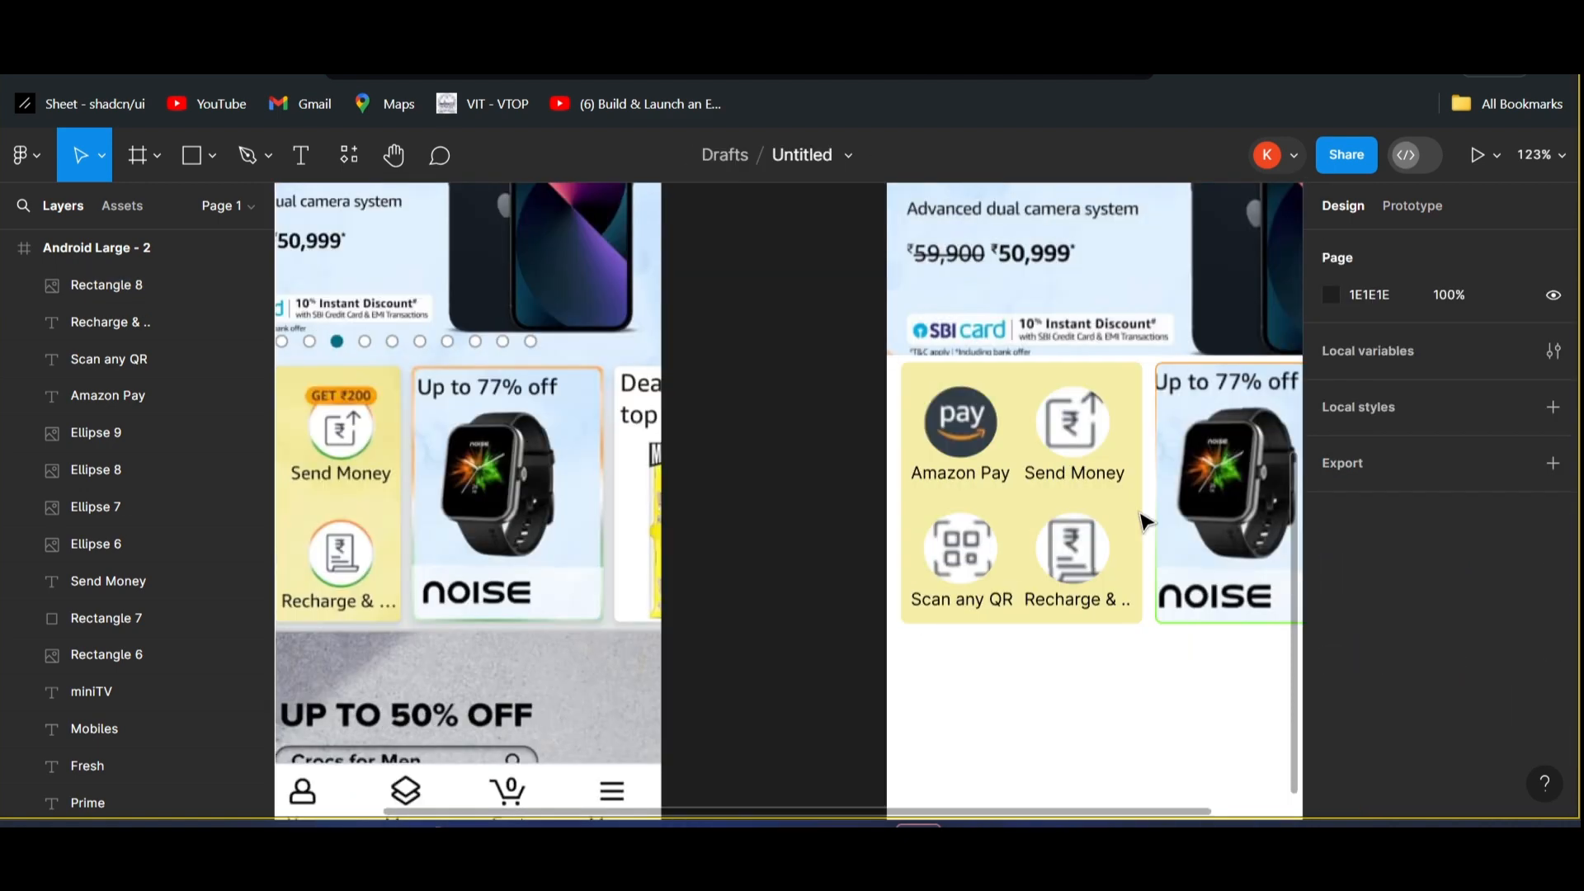
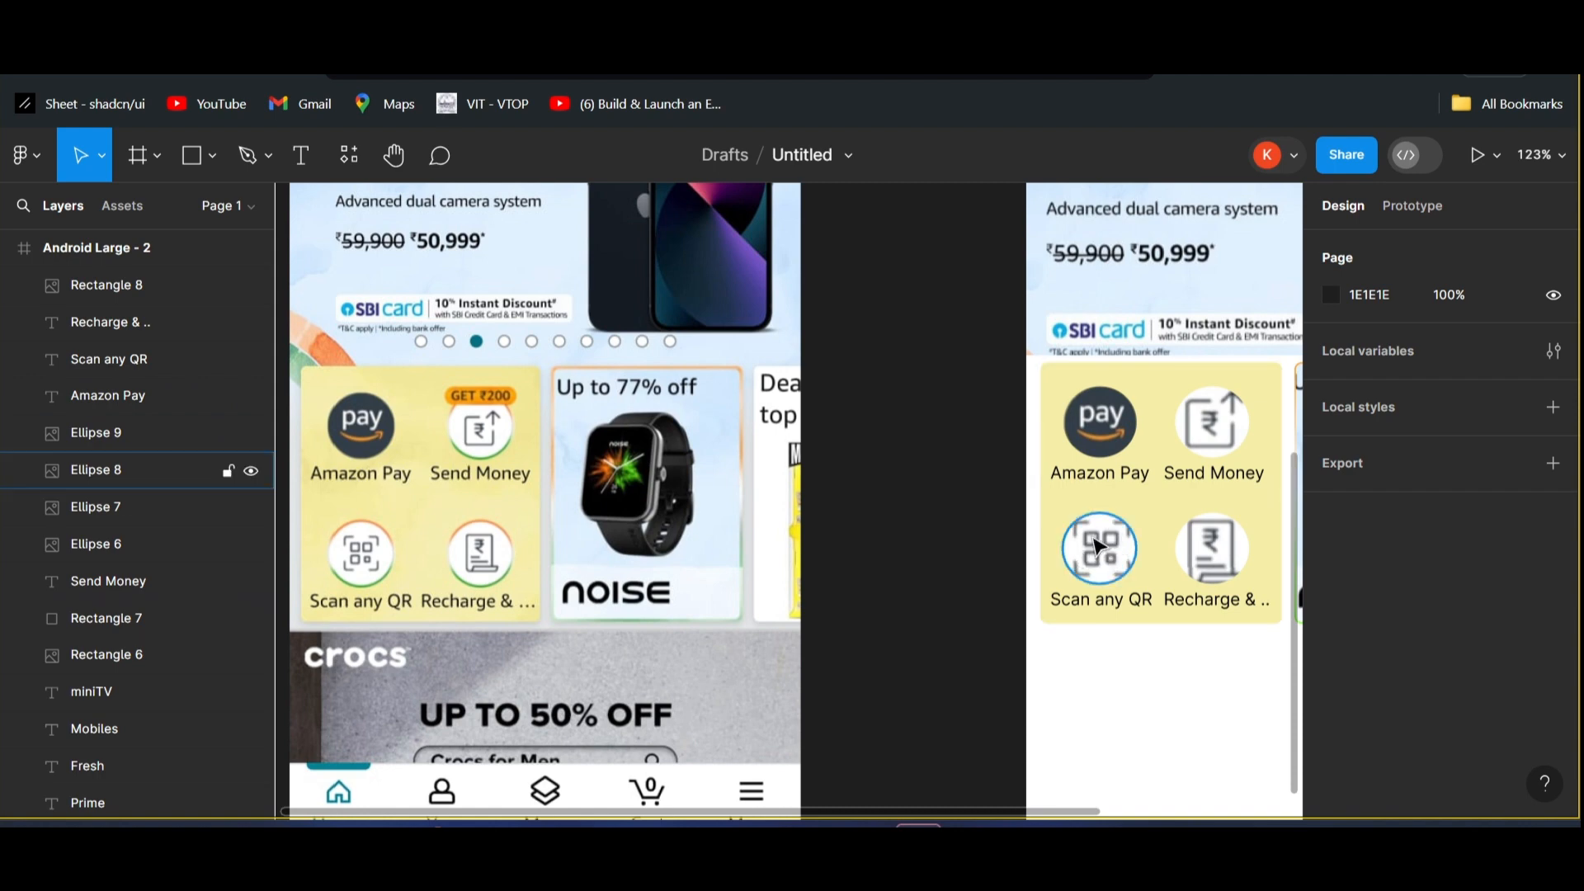
scroll(1050, 523, right, 5)
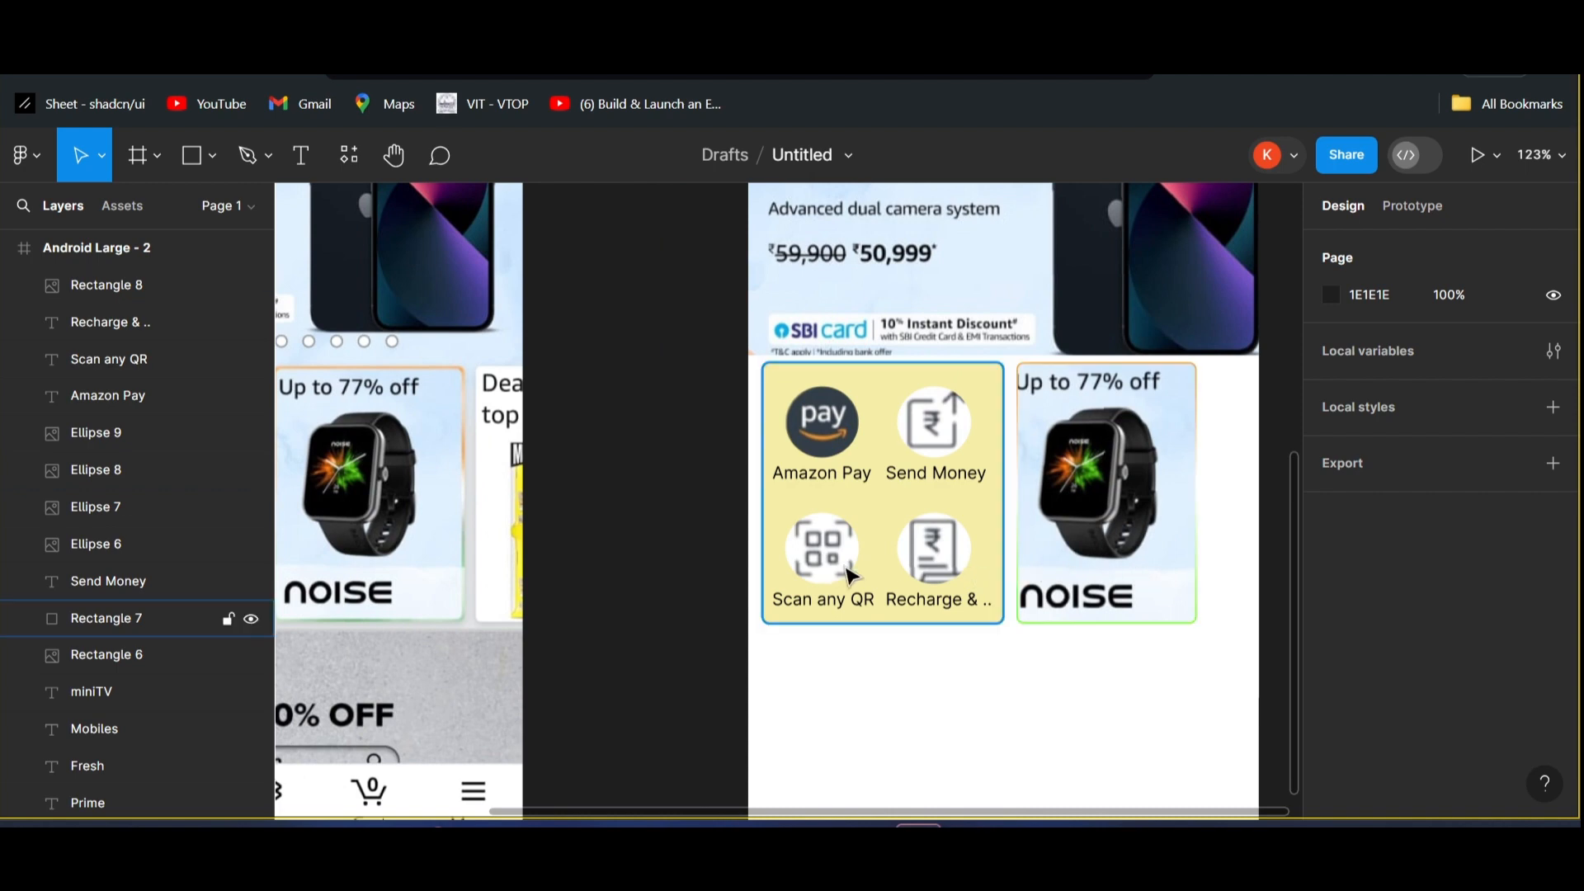
scroll(543, 562, left, 3)
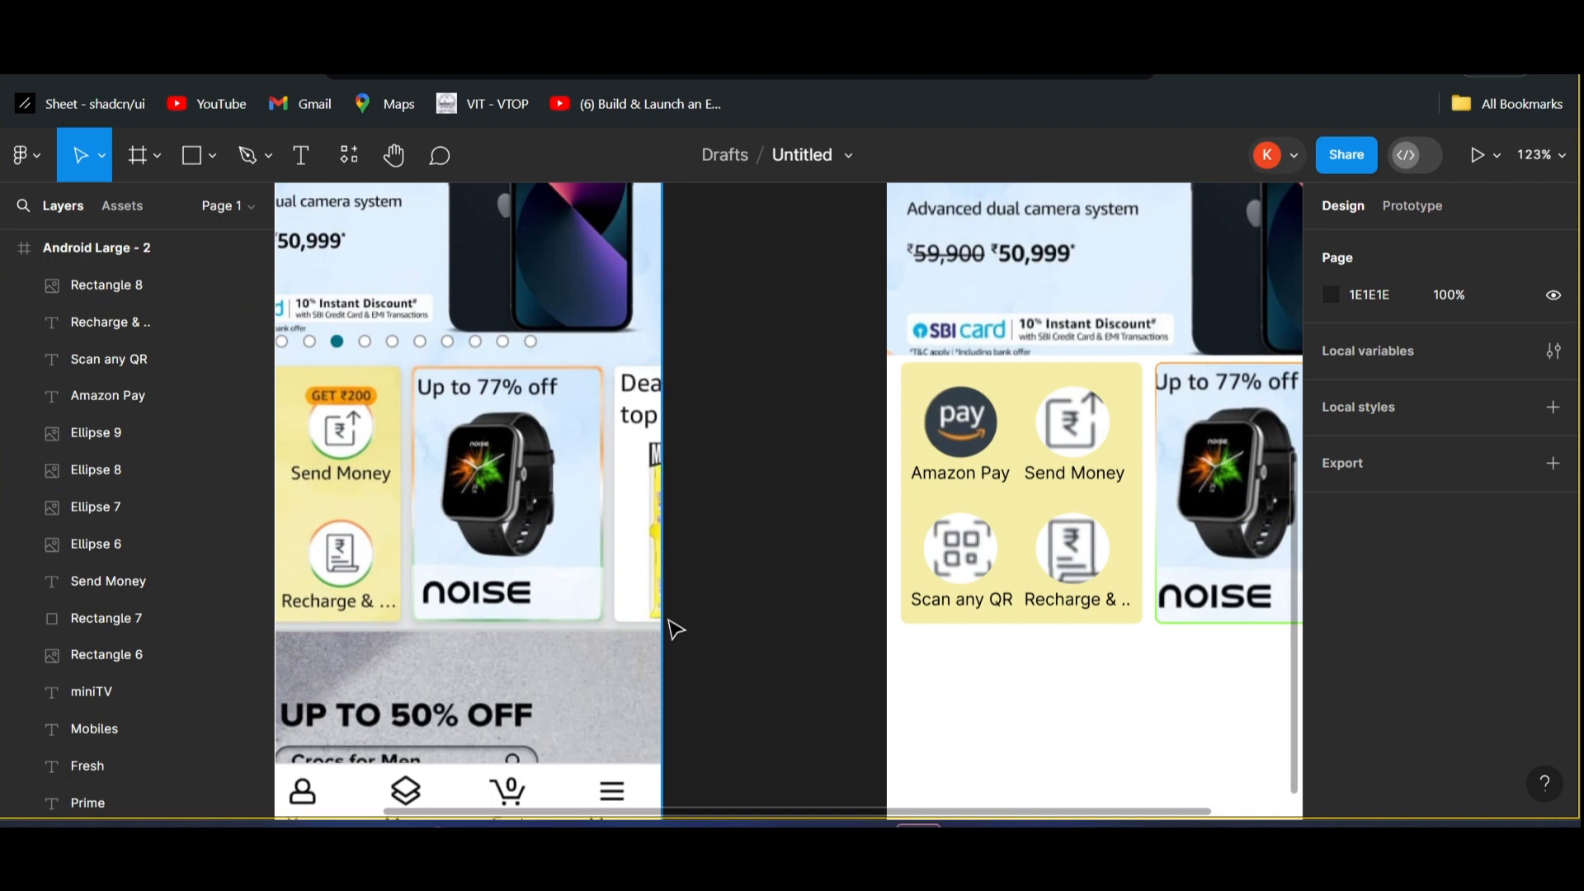
scroll(675, 630, right, 9)
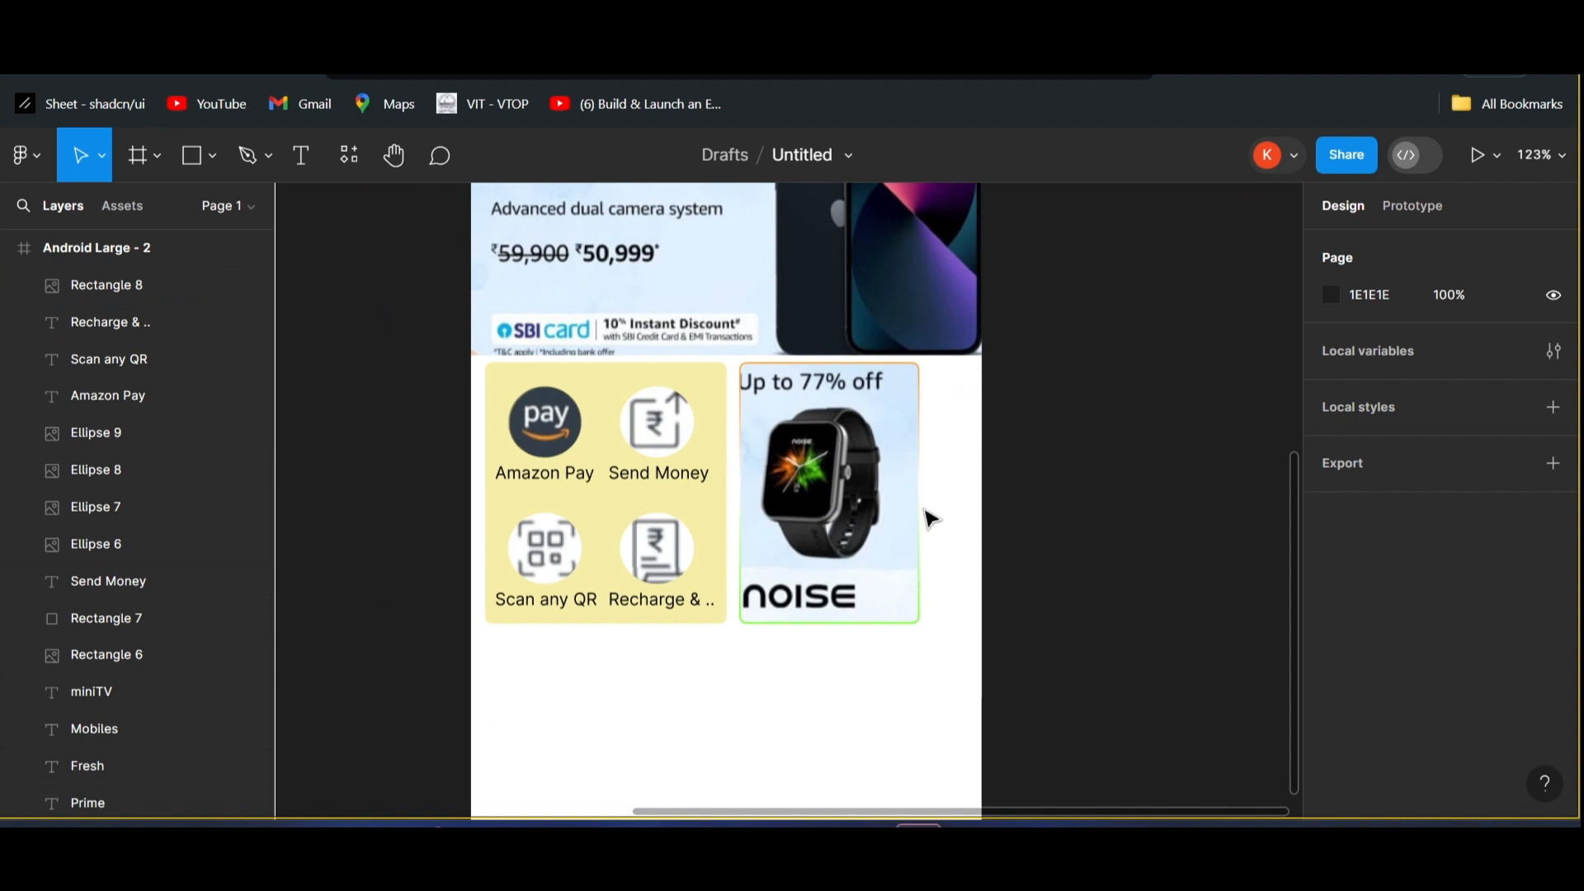
click(302, 157)
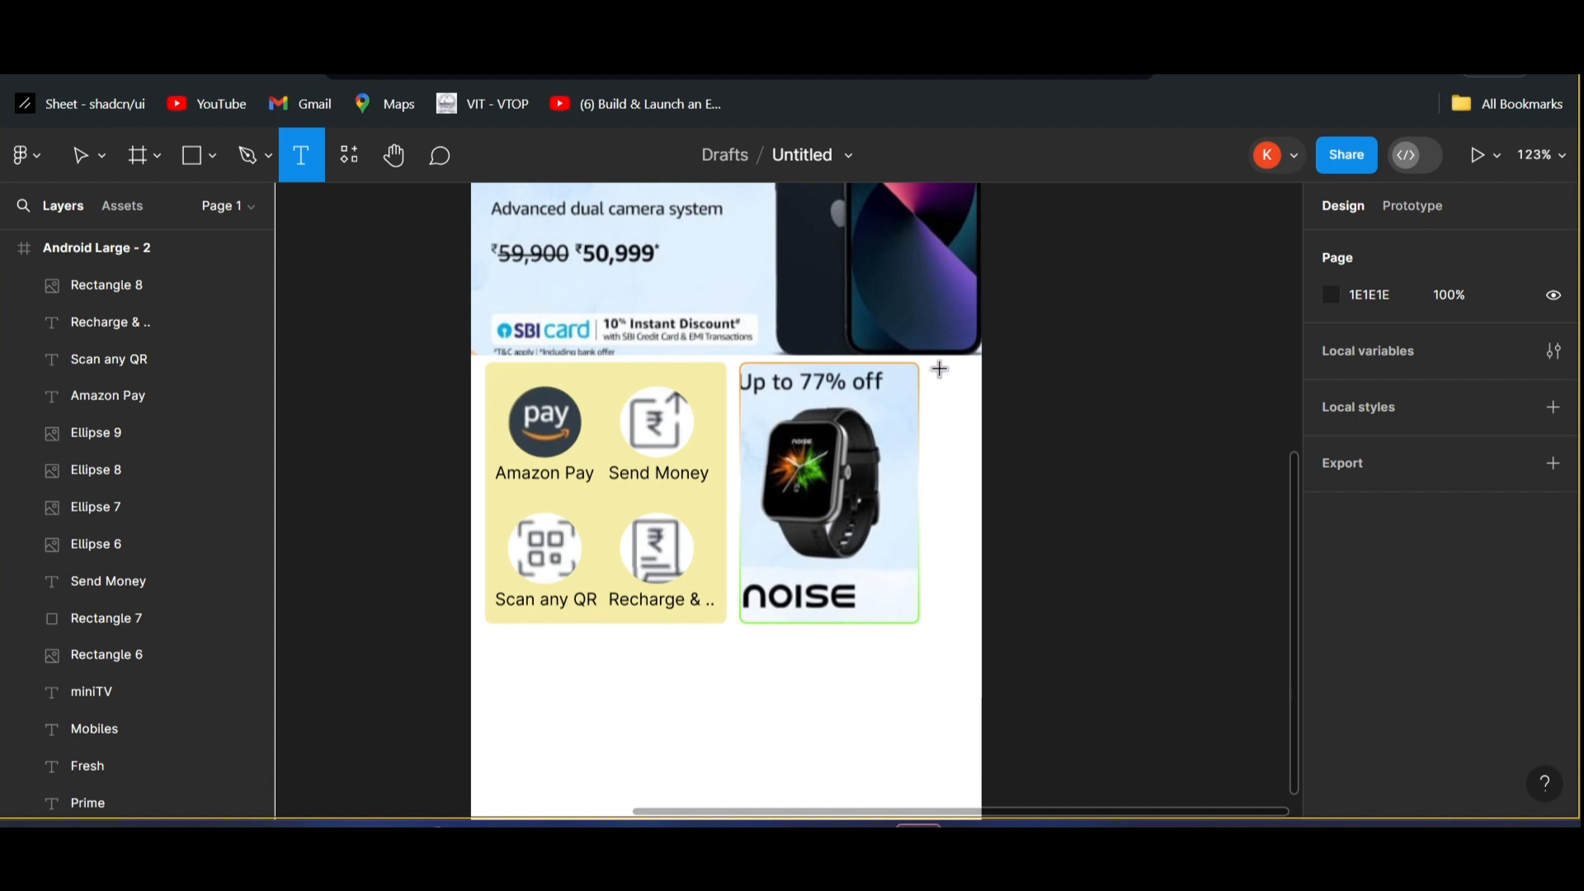
click(194, 176)
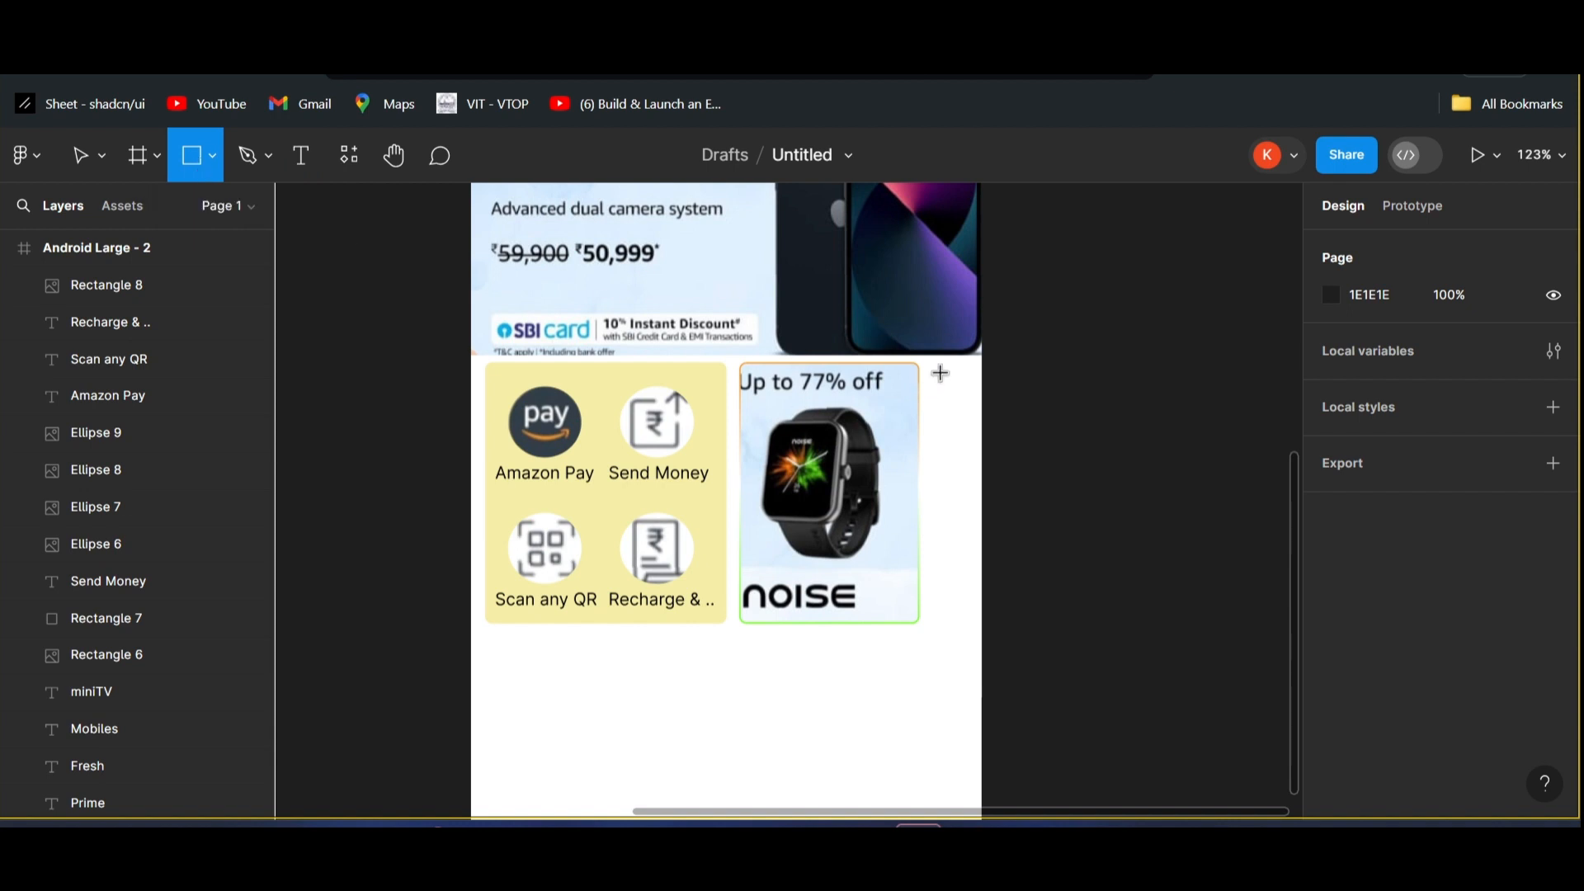
drag(941, 373, 985, 626)
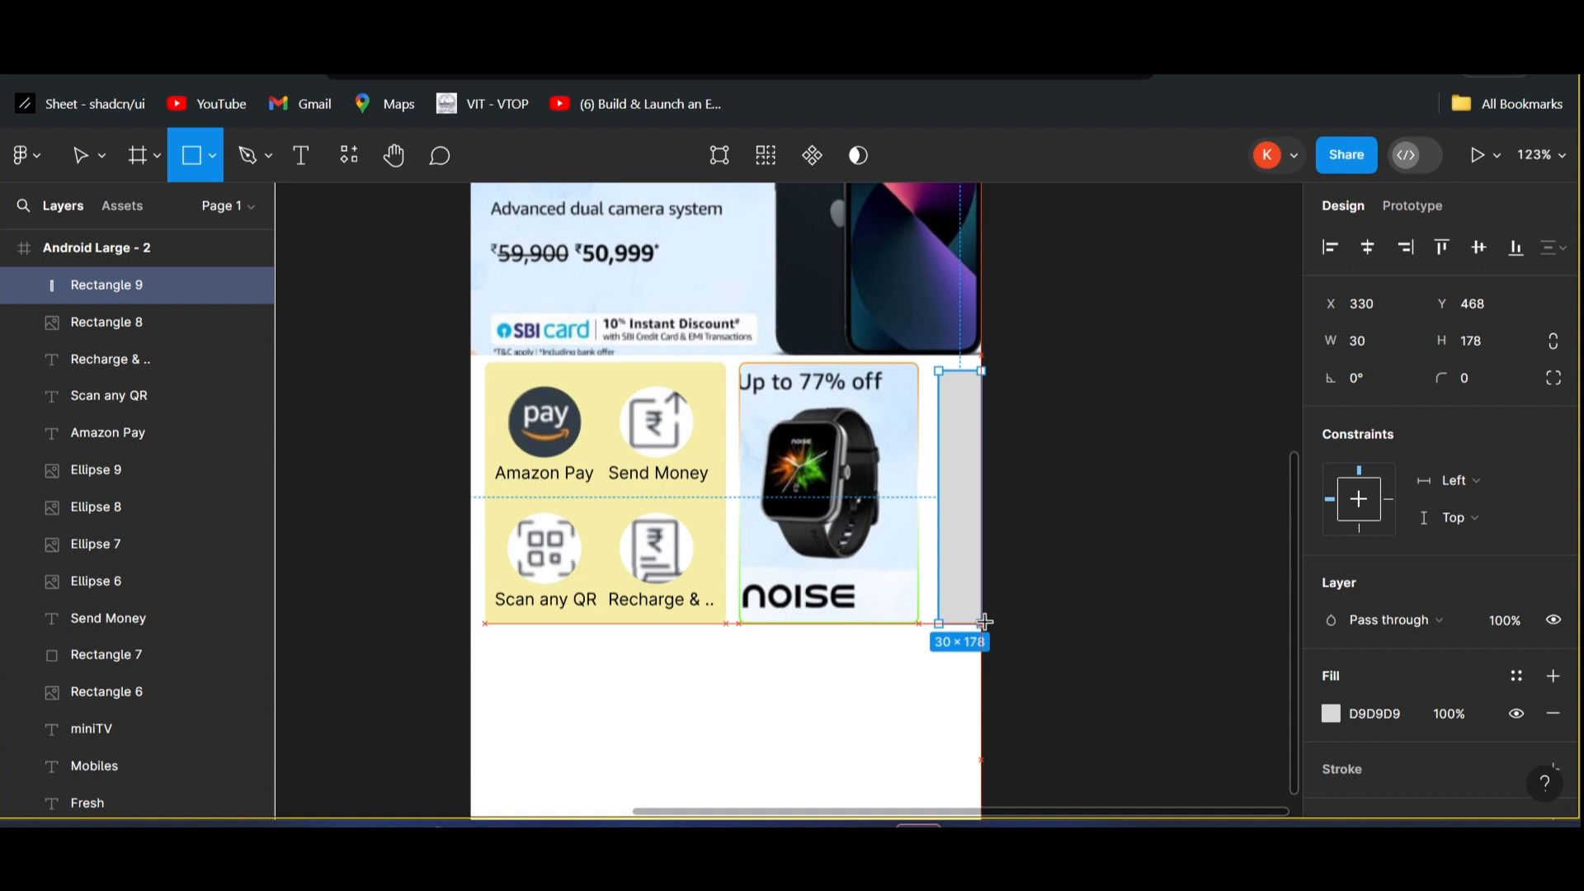
drag(984, 624, 983, 625)
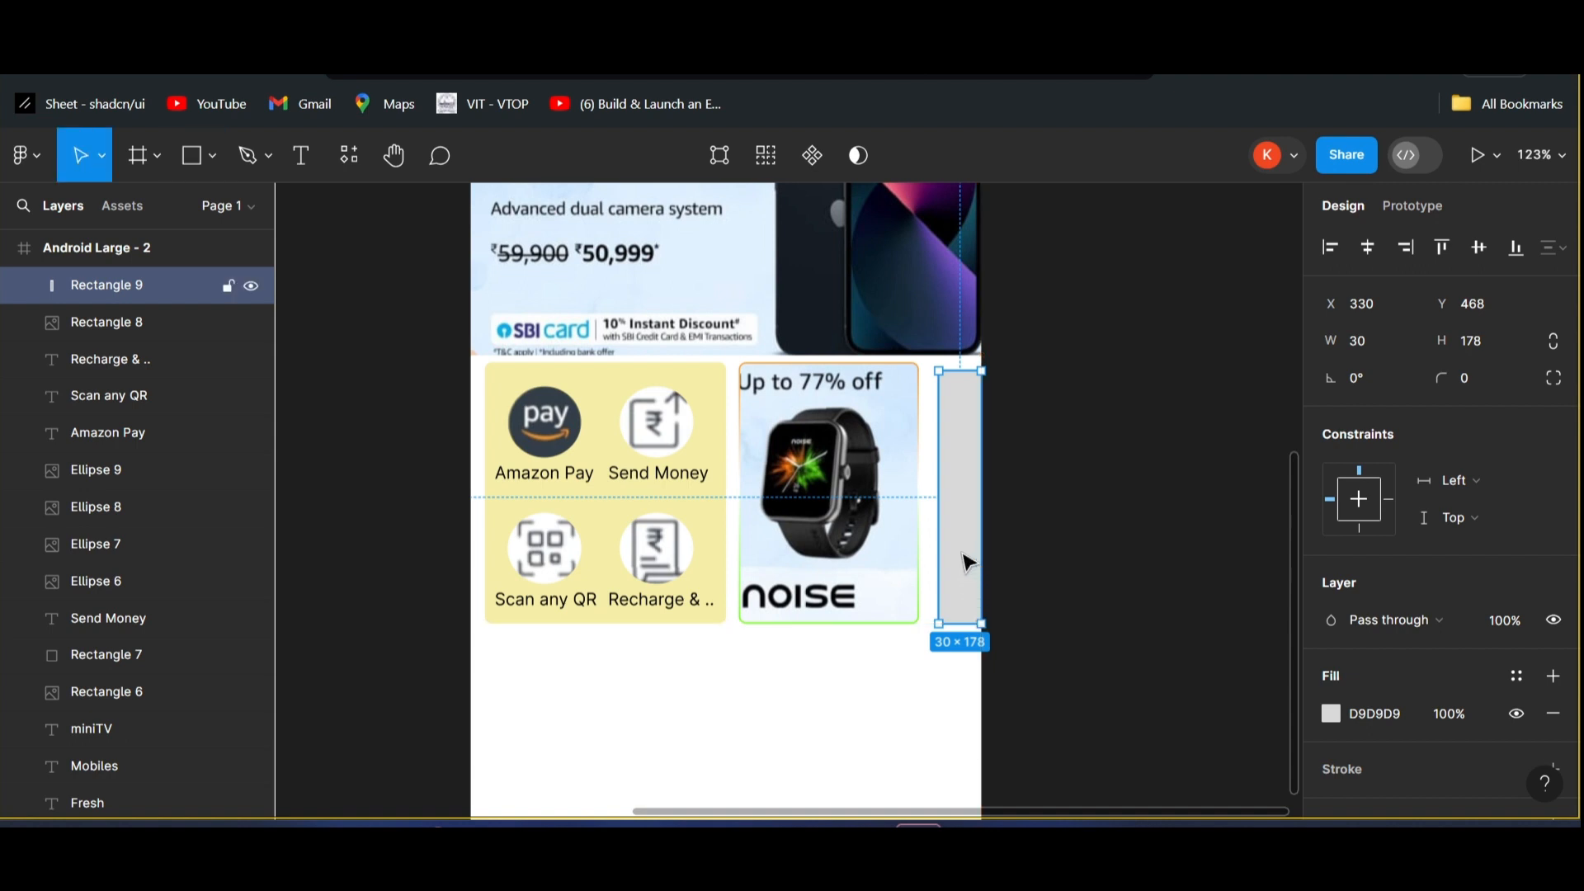
- Move the new grey rectangle outside the frame and resize it to about 131 × 175
drag(955, 566, 1015, 607)
drag(1100, 536, 1032, 495)
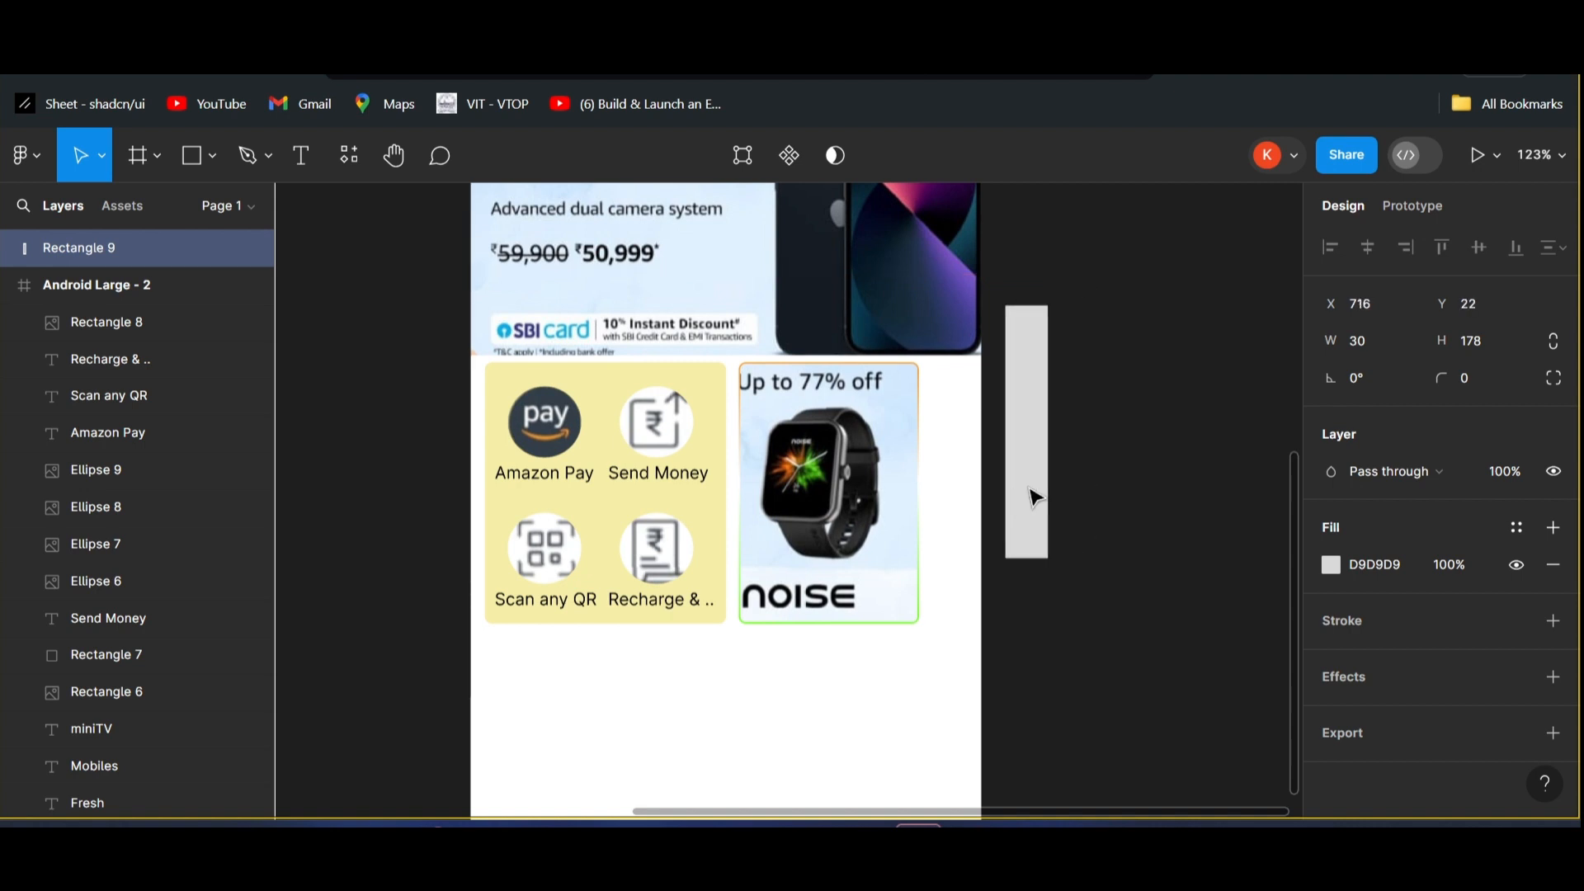
scroll(899, 500, right, 3)
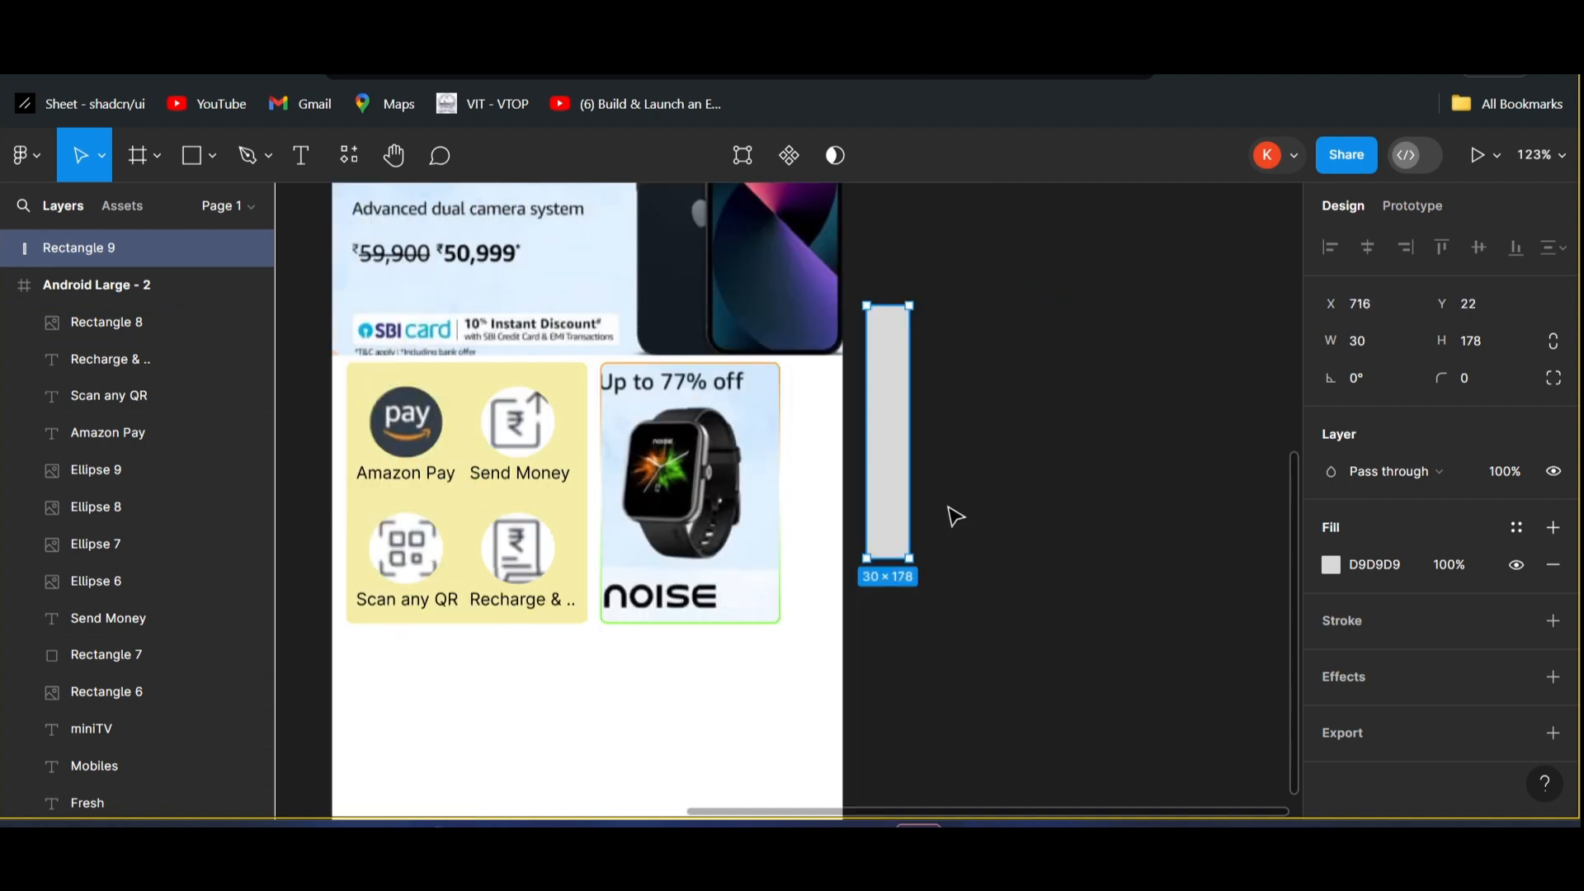
drag(936, 557, 1055, 560)
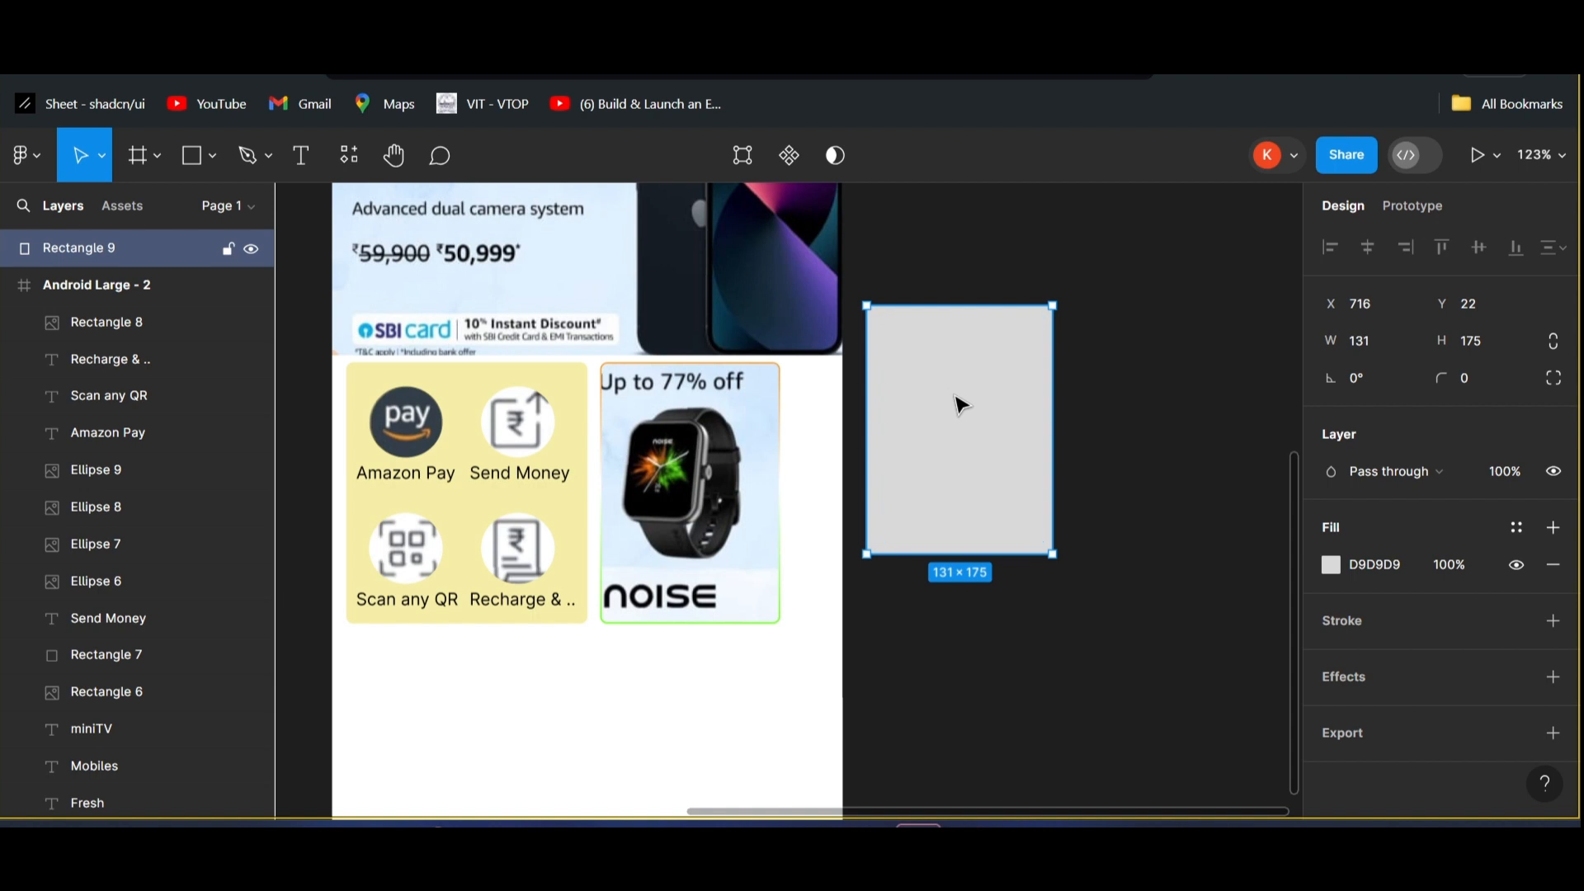
- Move the grey rectangle back into the frame beside the watch card at X 326, Y 466, partly past the frame's edge
drag(955, 403, 831, 455)
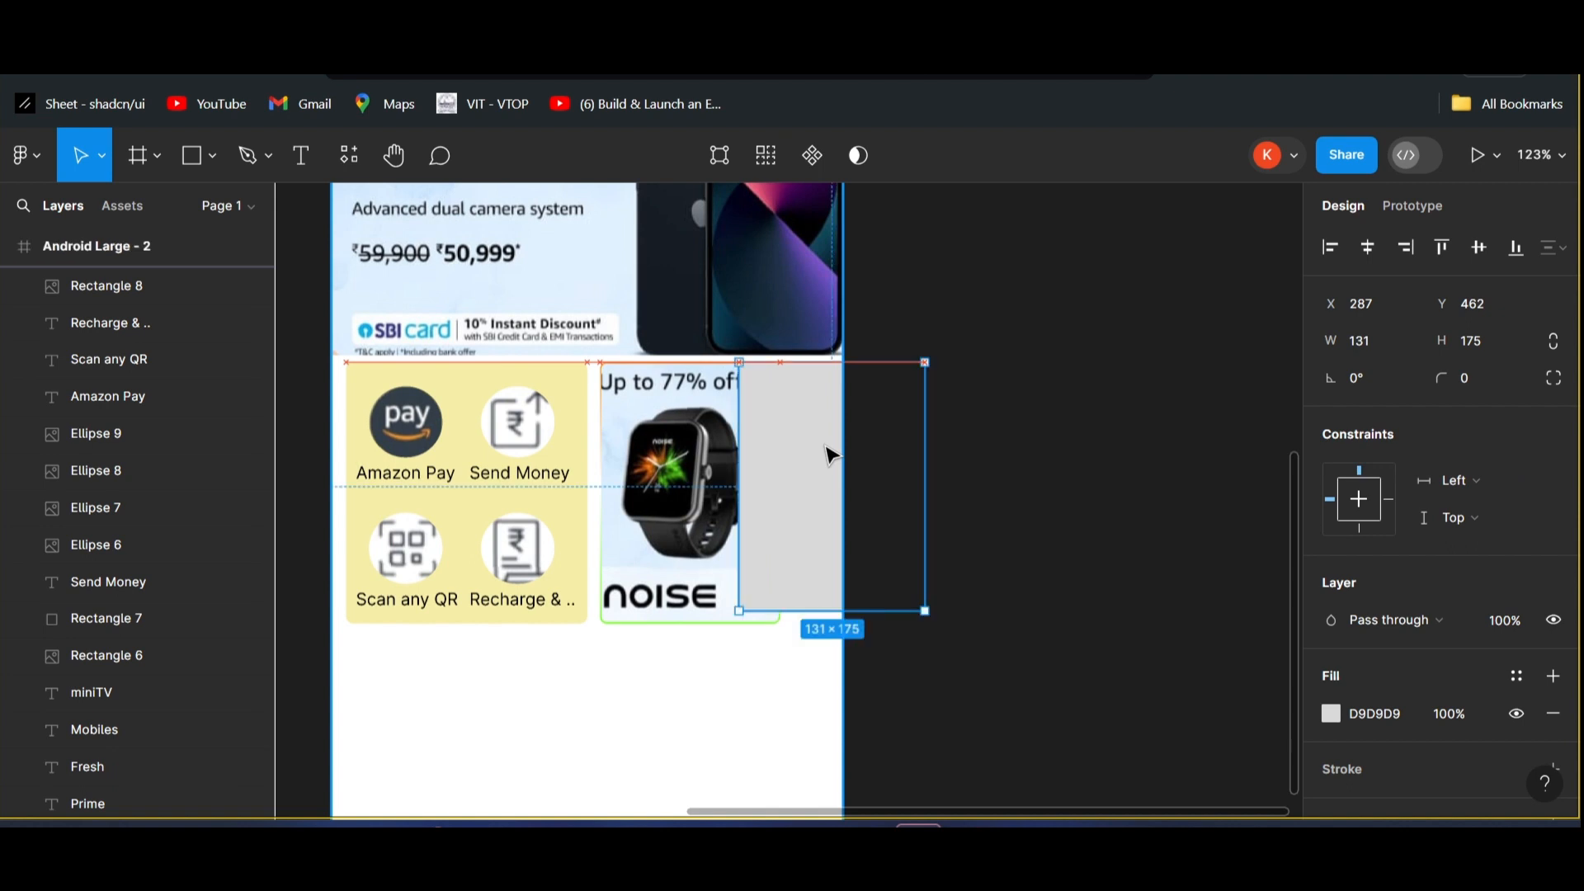
mouse_move(831, 456)
mouse_down()
mouse_move(842, 463)
mouse_move(798, 477)
mouse_move(827, 481)
mouse_up()
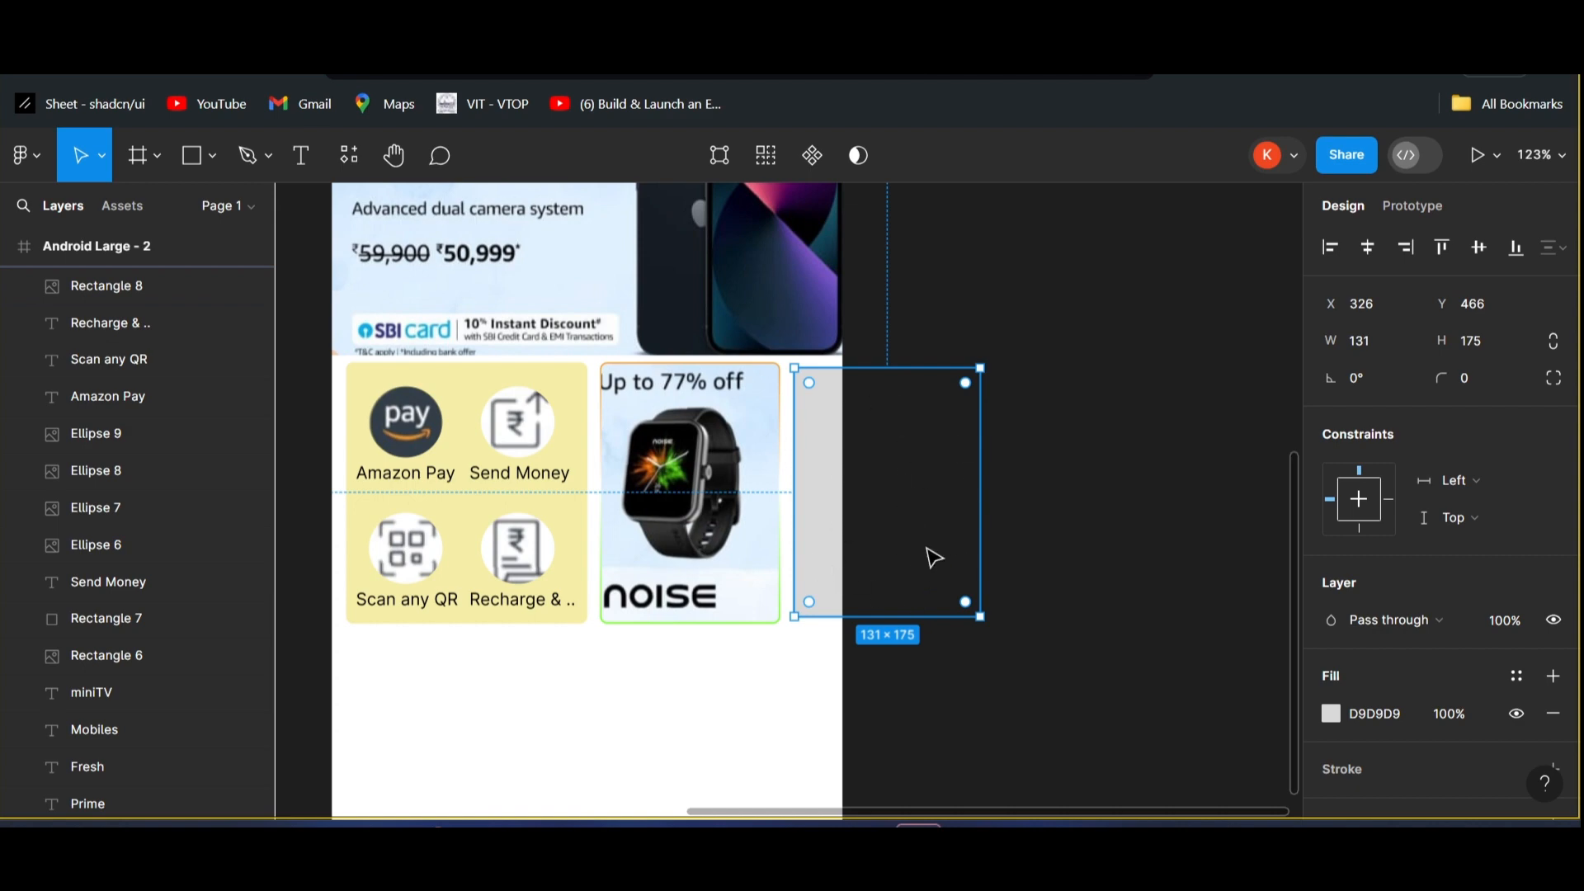
scroll(1069, 446, left, 3)
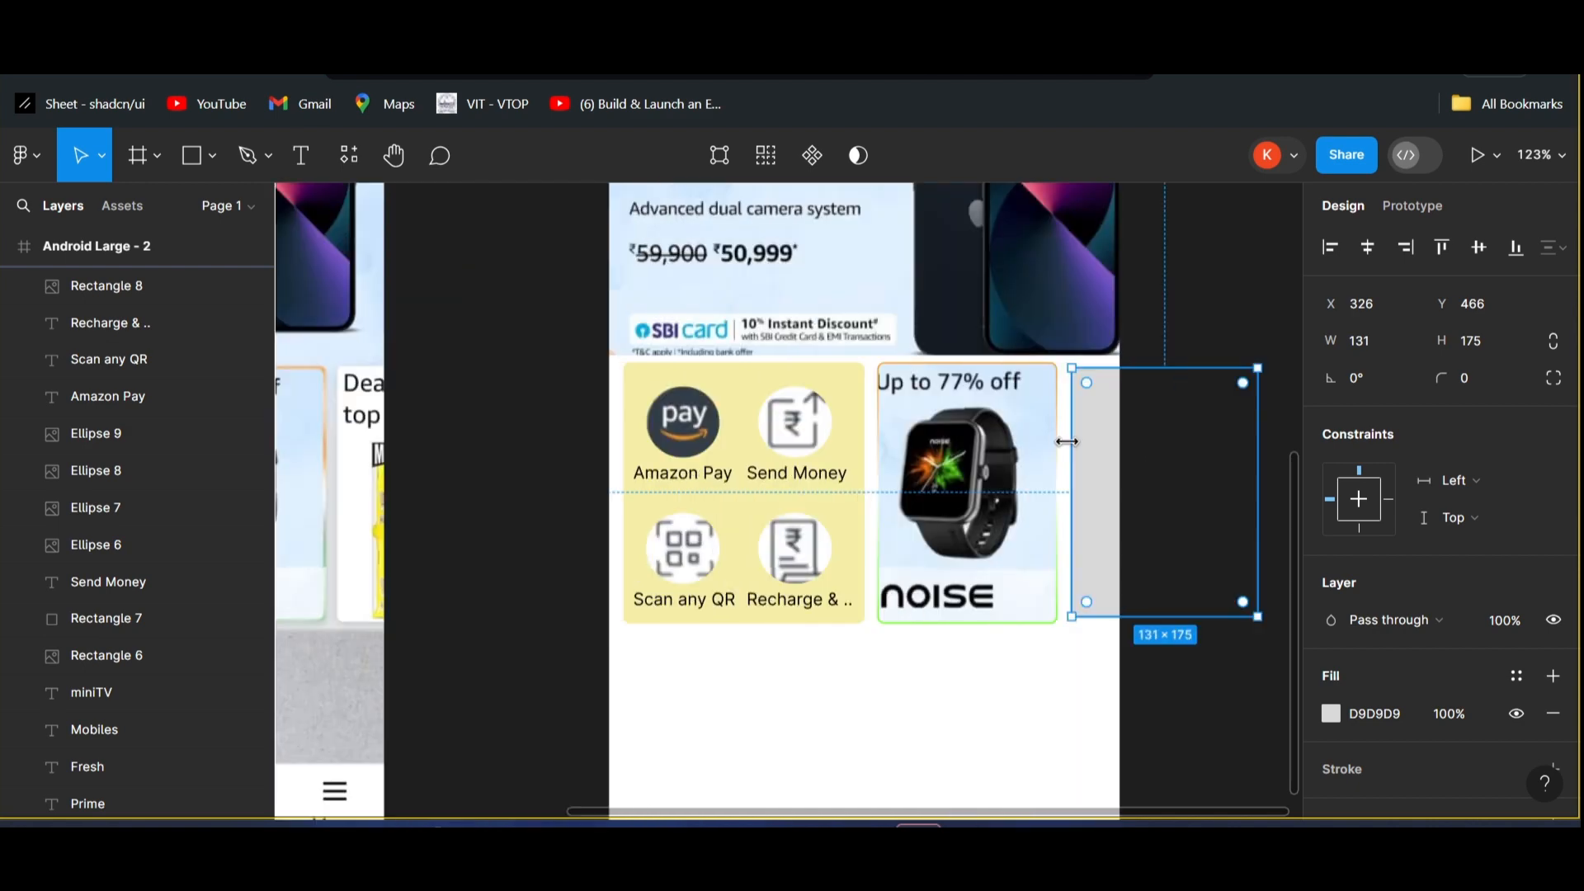
scroll(1067, 441, right, 2)
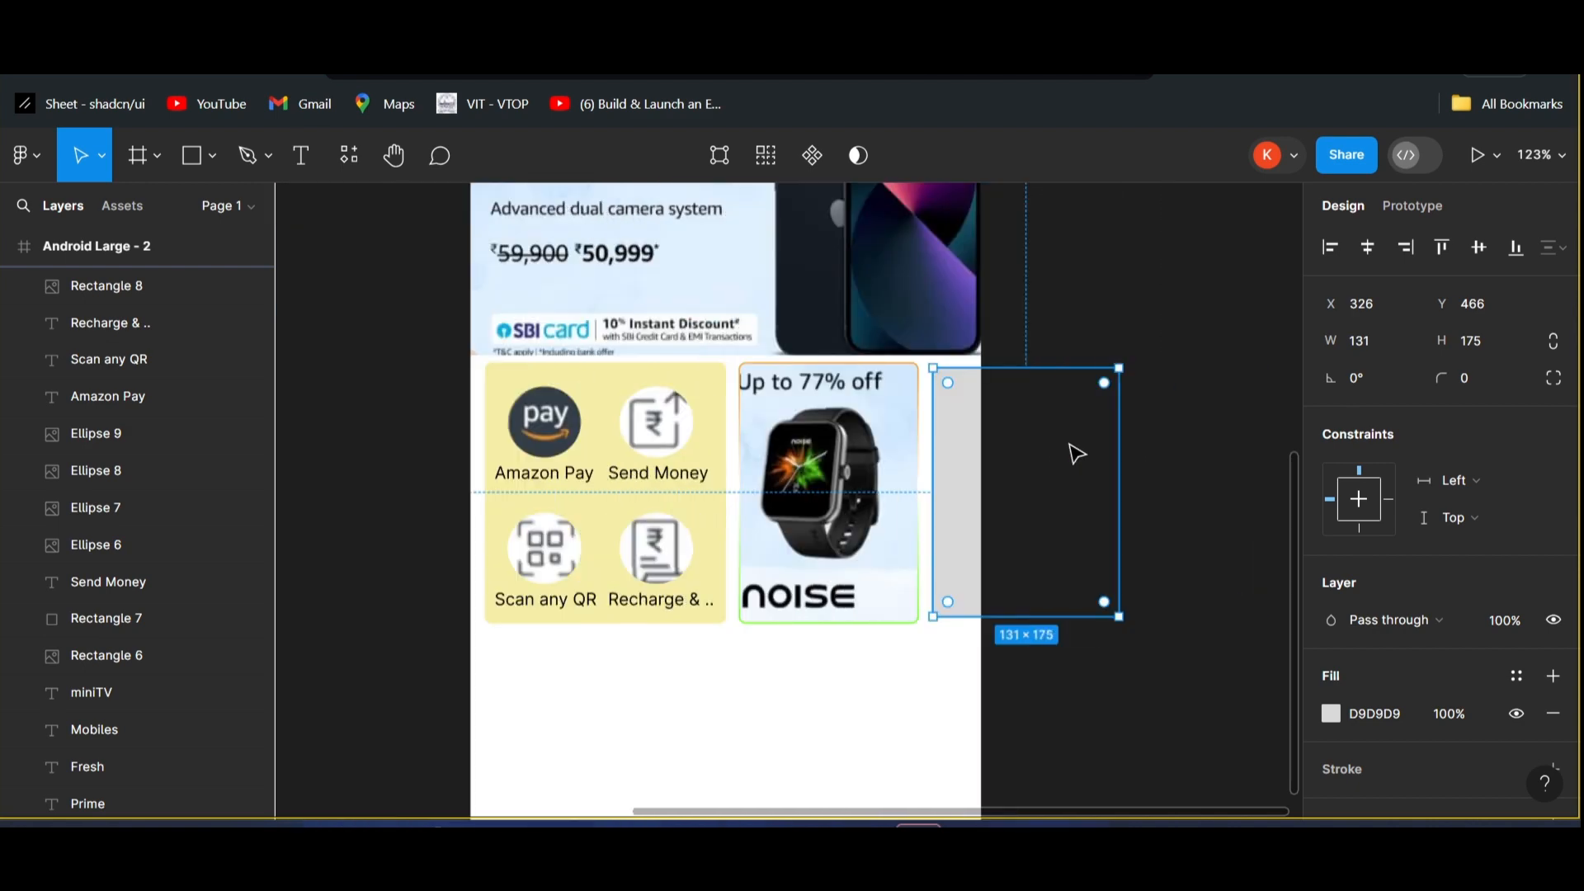
click(1169, 505)
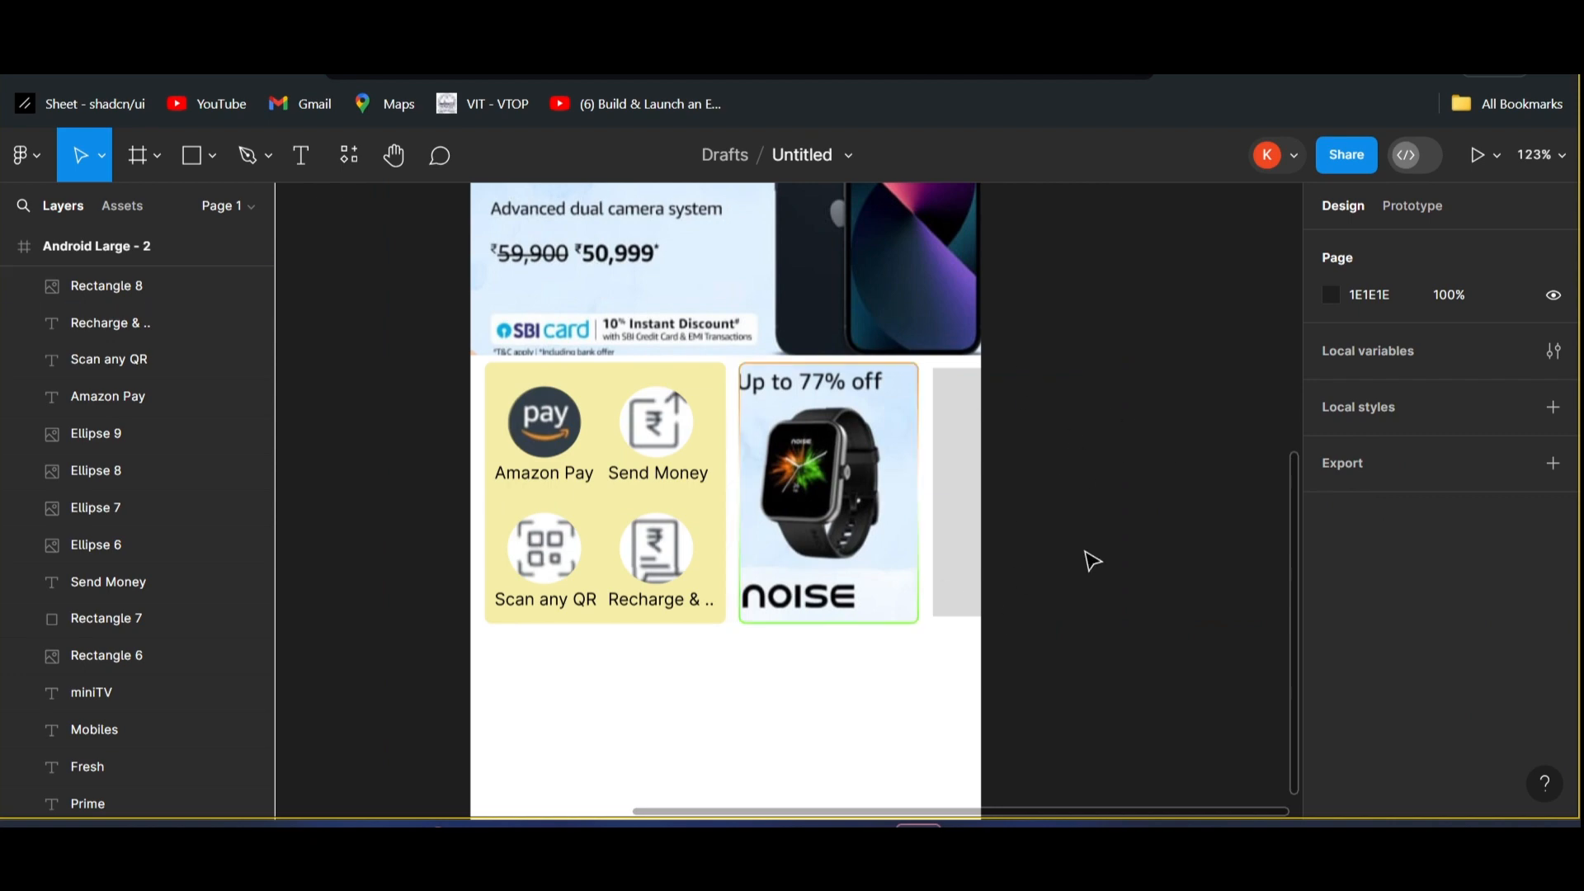
- Set the grey third card's corner radius to 5
scroll(1096, 561, left, 5)
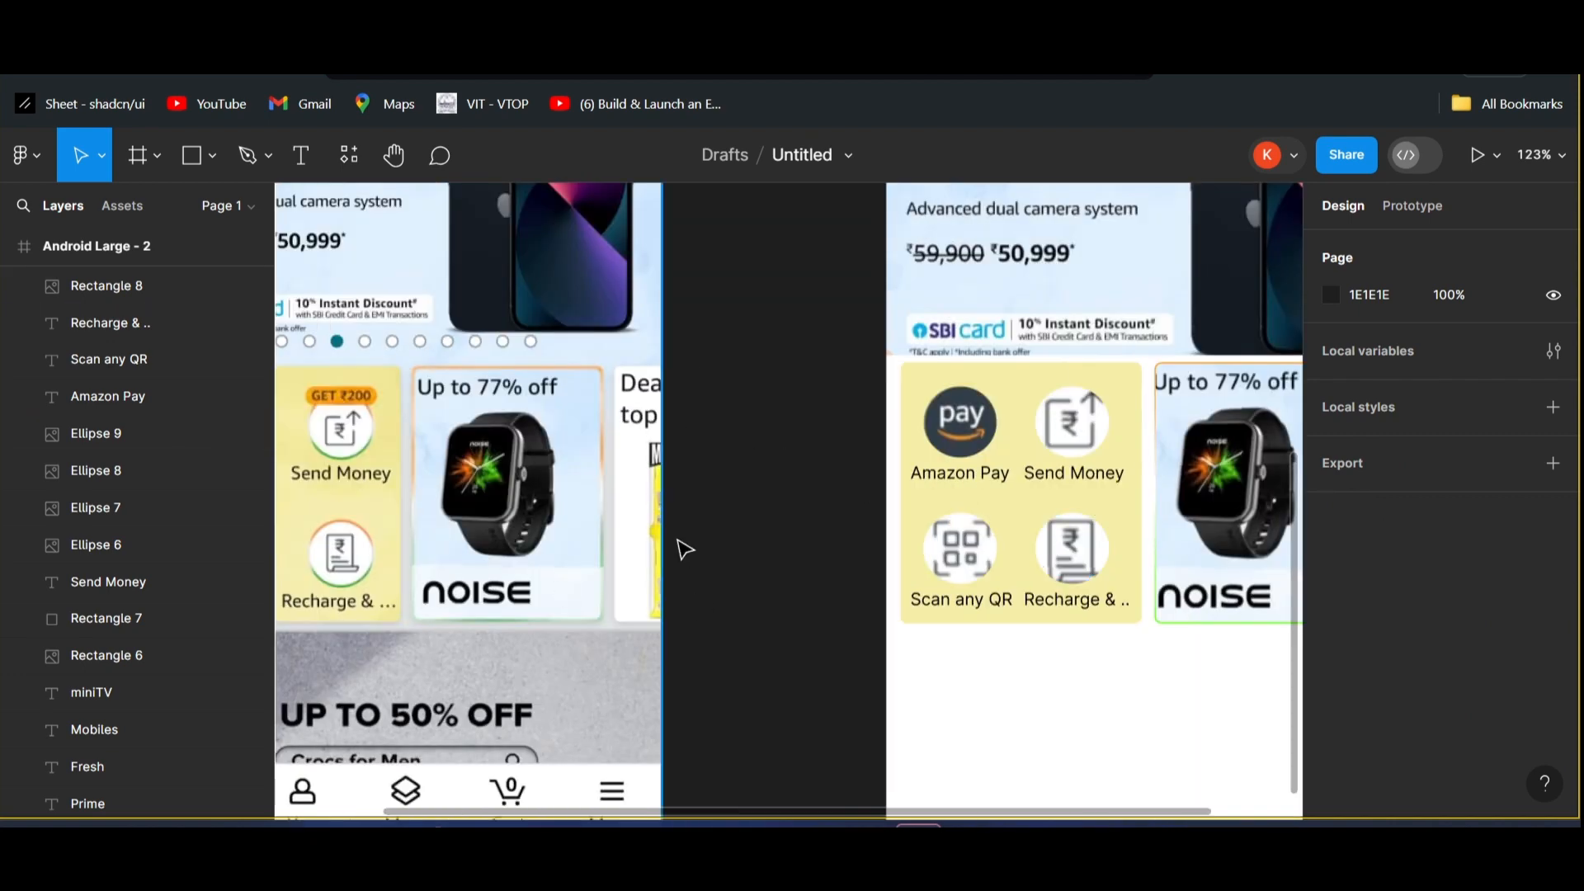
scroll(782, 596, right, 4)
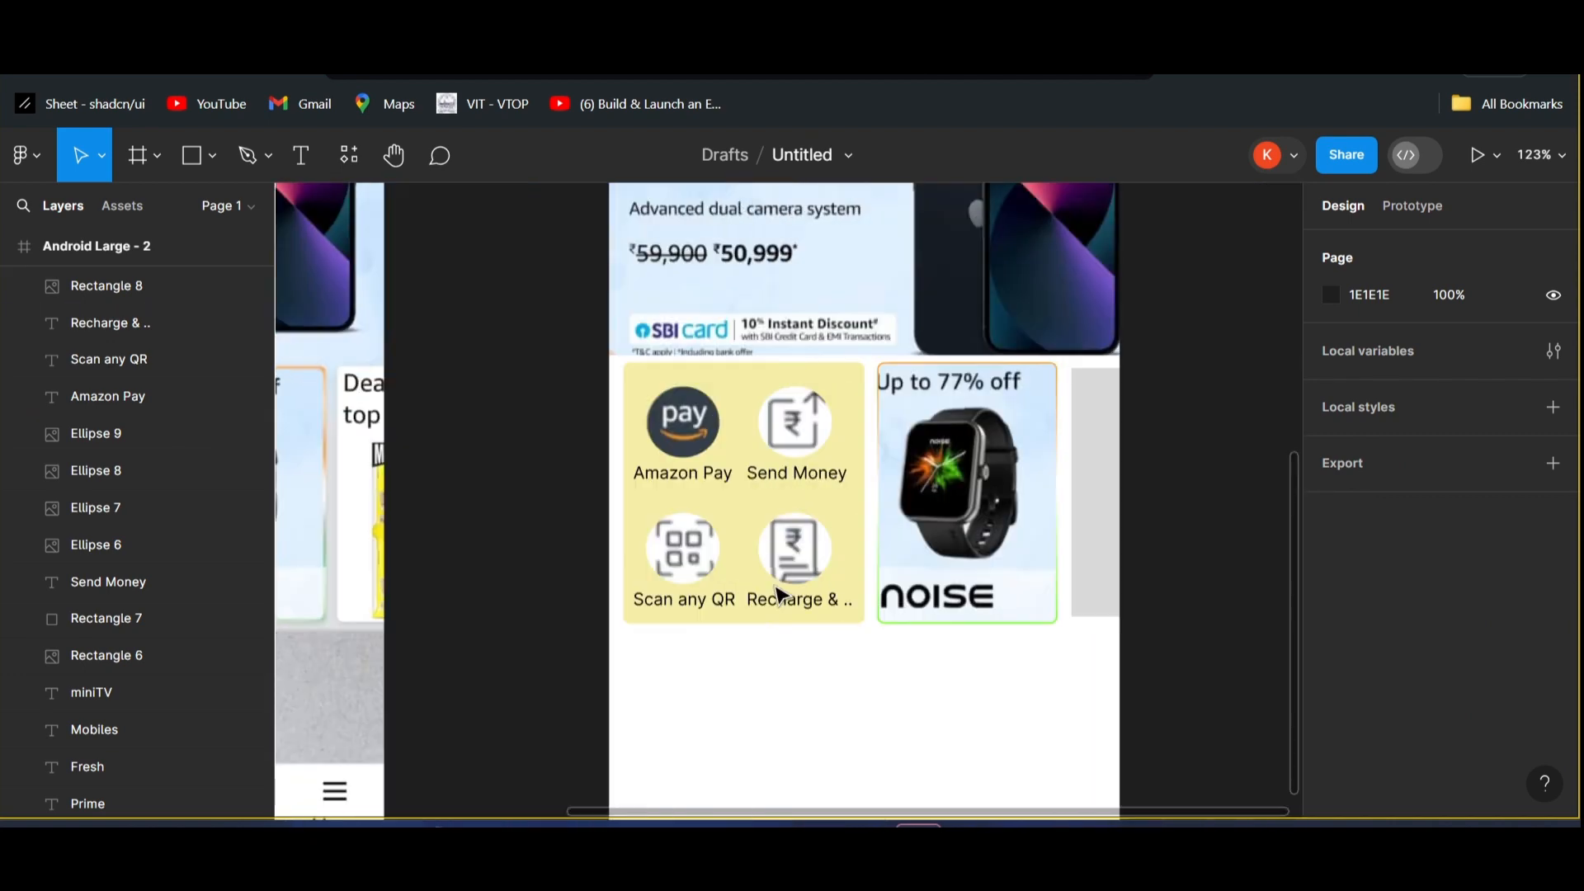
click(1101, 548)
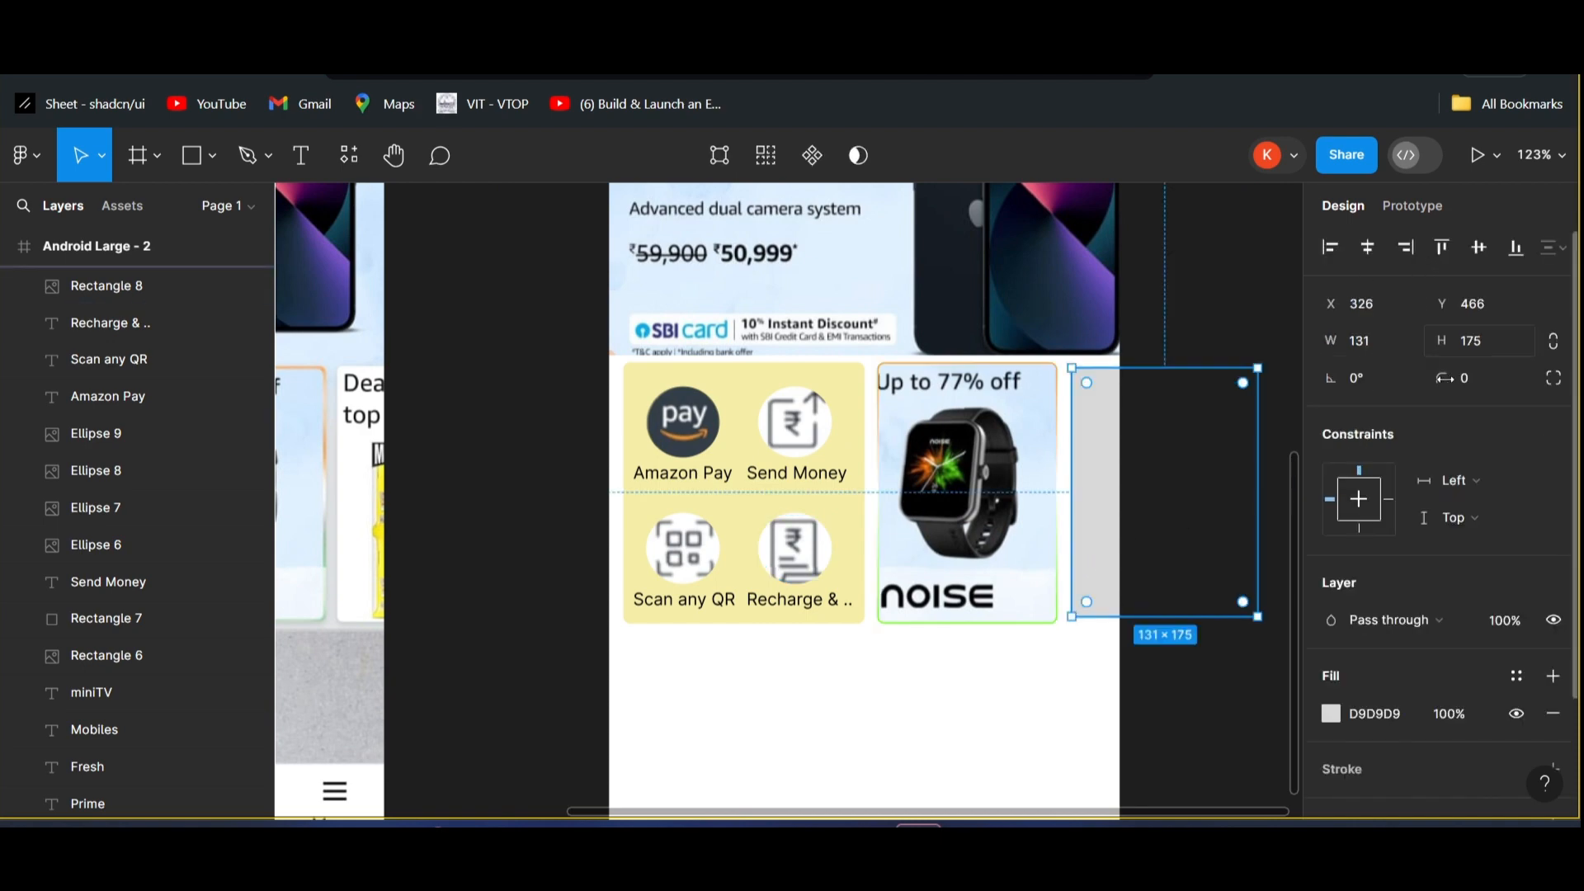
drag(1454, 378, 1557, 378)
click(1098, 517)
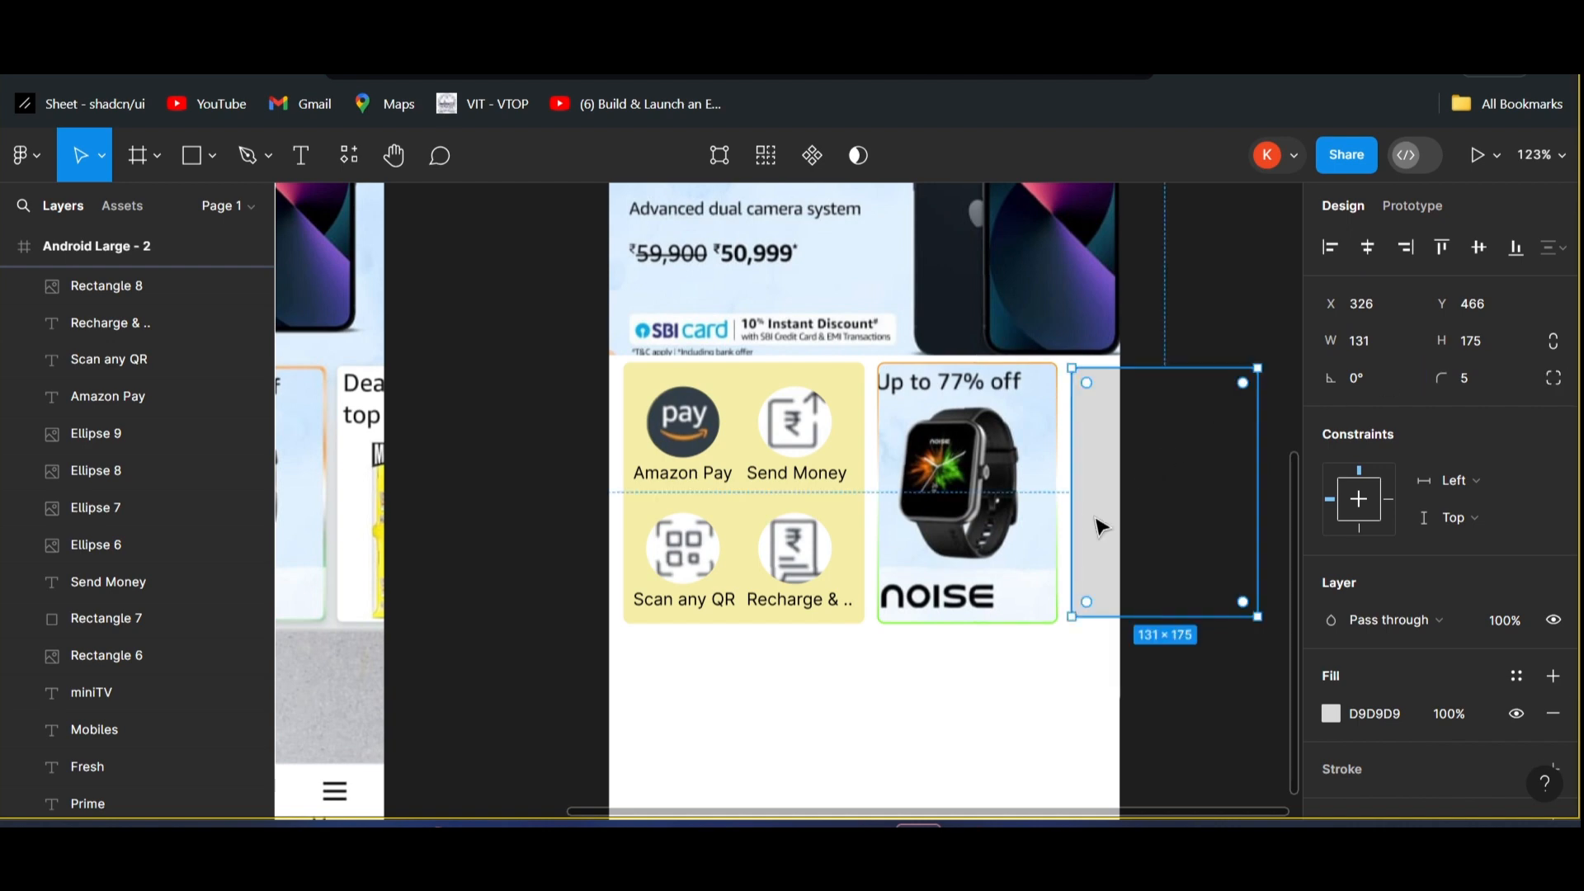
- Extend the grey third card's bottom edge so that it is 180 high
drag(1097, 613, 1099, 621)
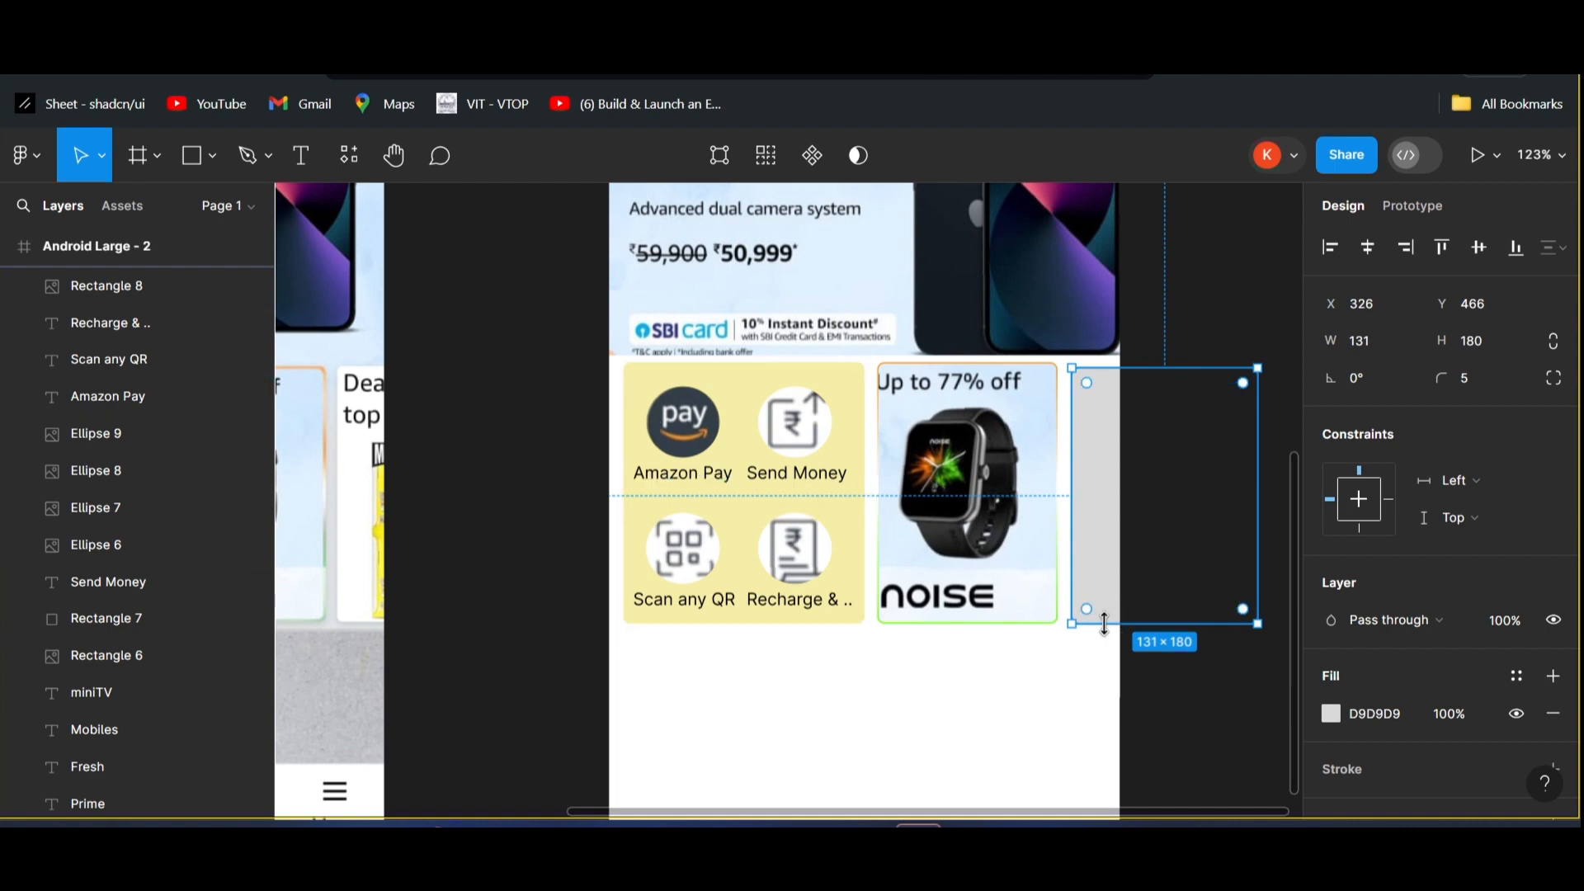
drag(1105, 621, 1104, 624)
drag(1103, 620, 1104, 623)
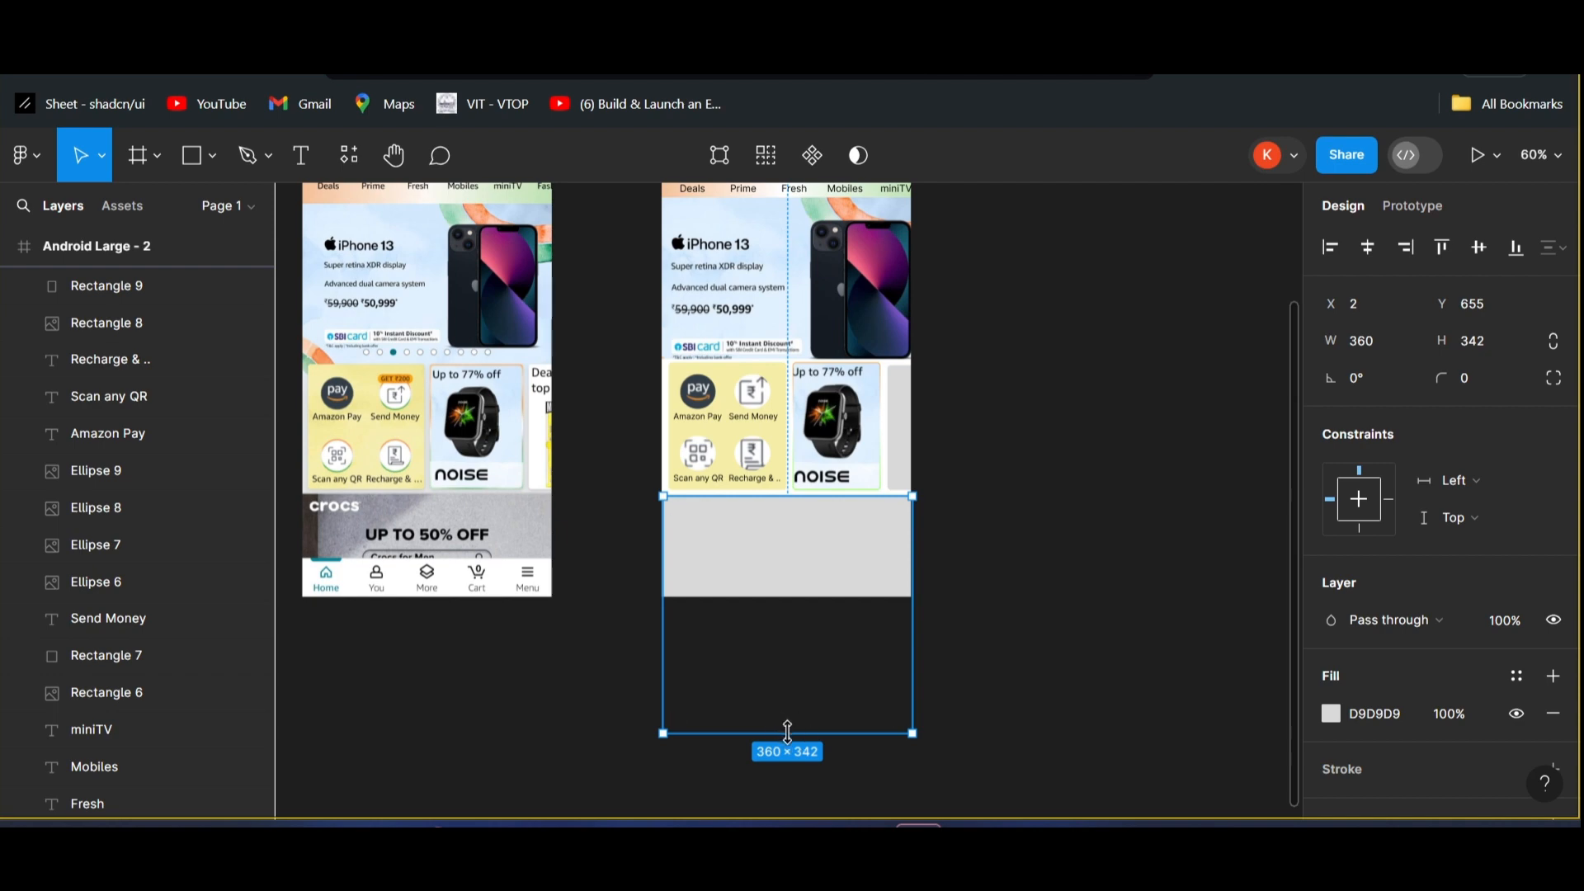
- Shorten the grey rectangle below the card row to 87 high and fill it with image file 13
drag(787, 724, 800, 555)
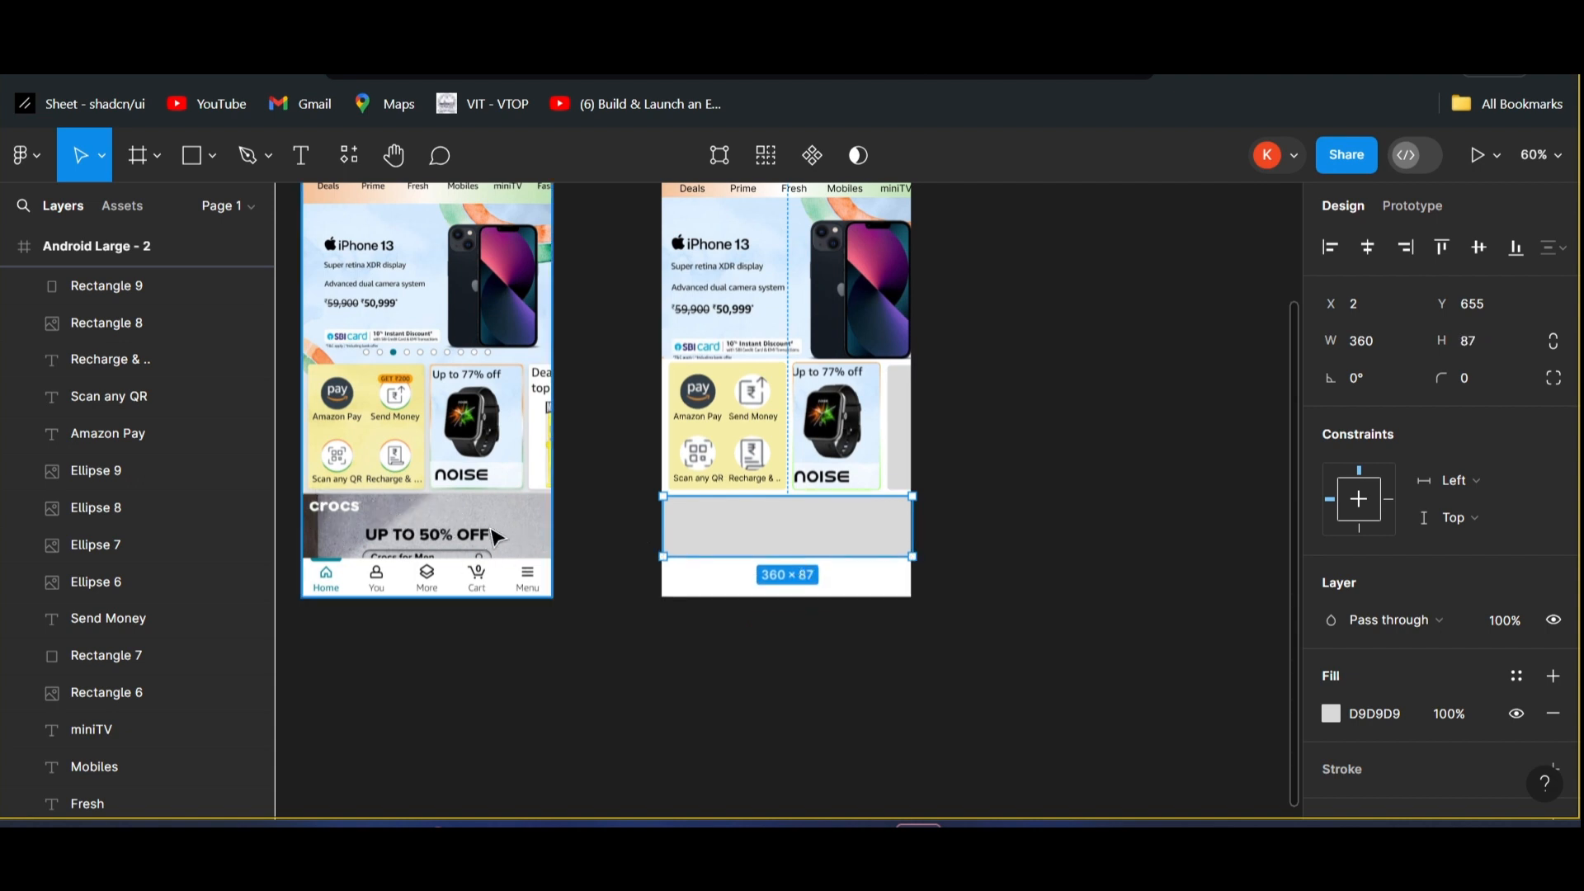
click(1331, 714)
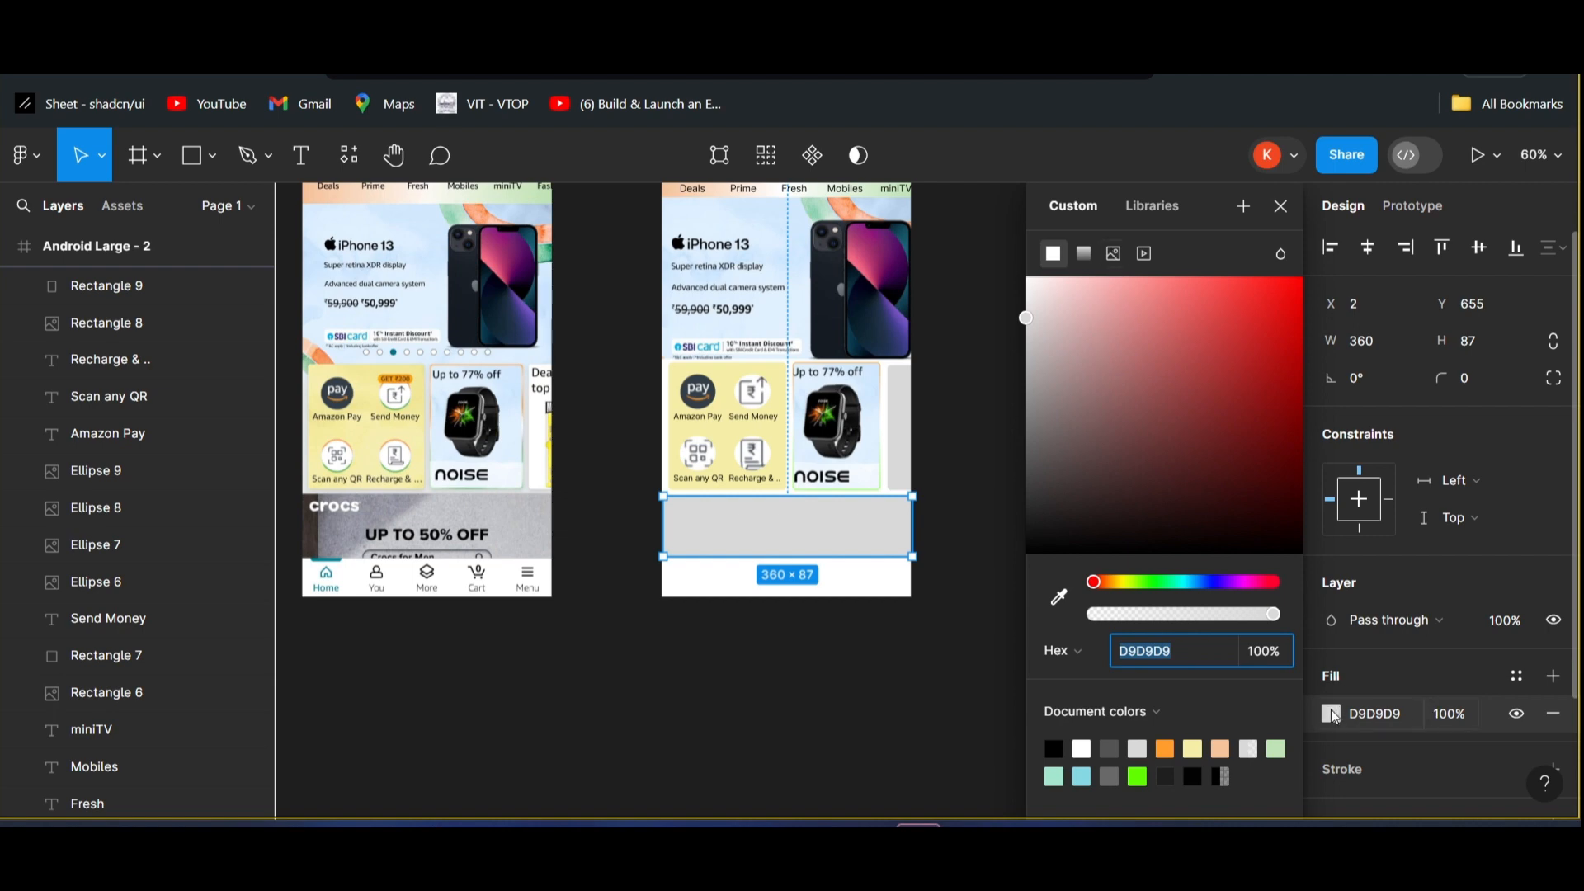
click(1113, 253)
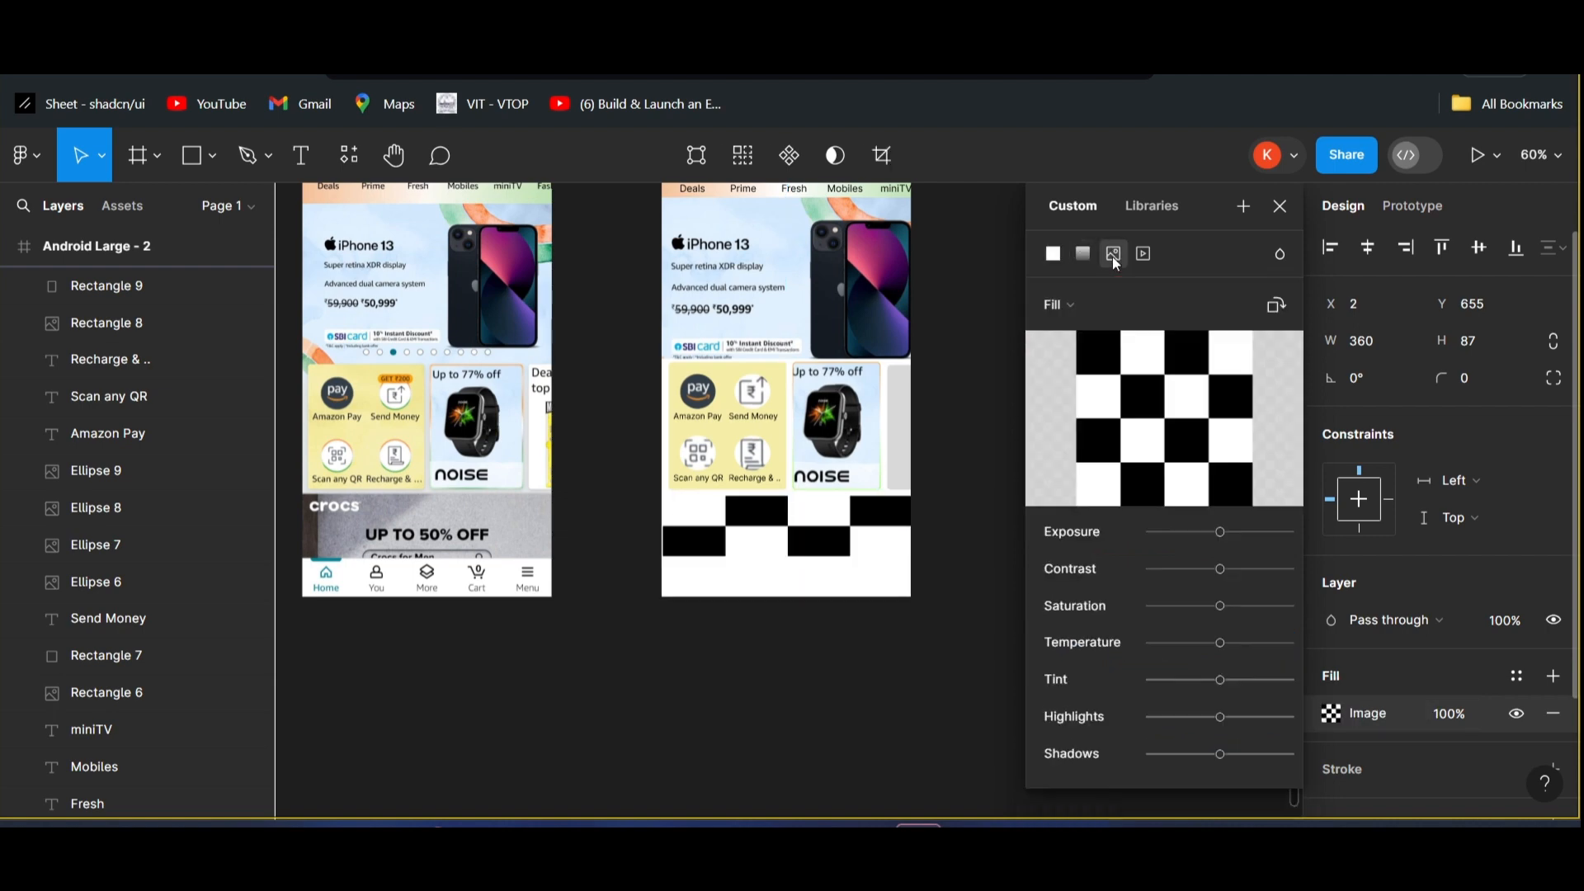
click(1163, 419)
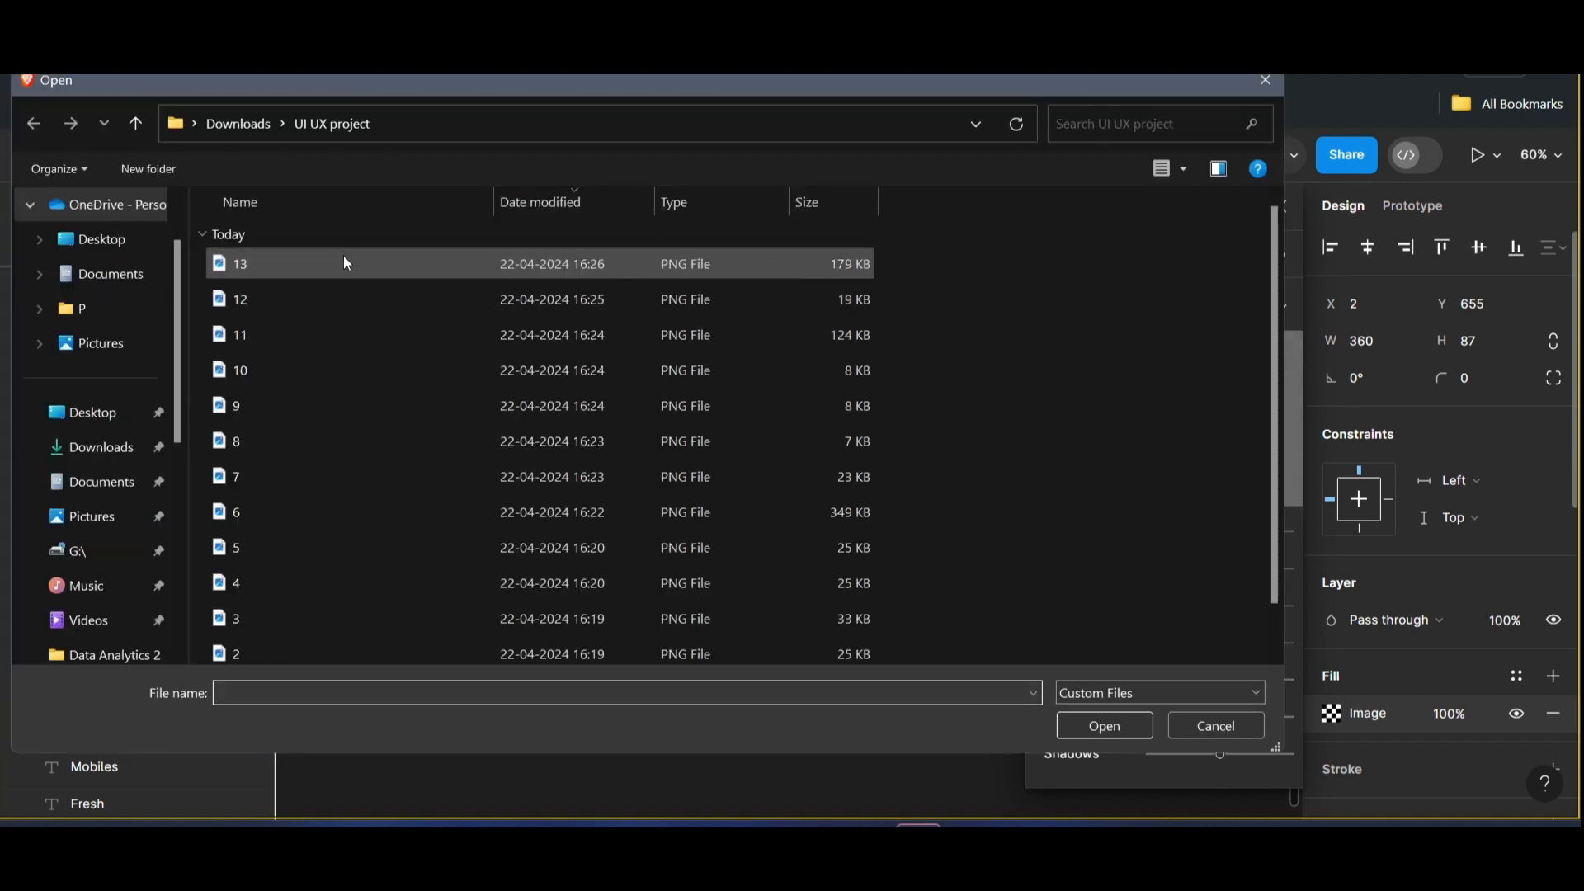
double_click(334, 264)
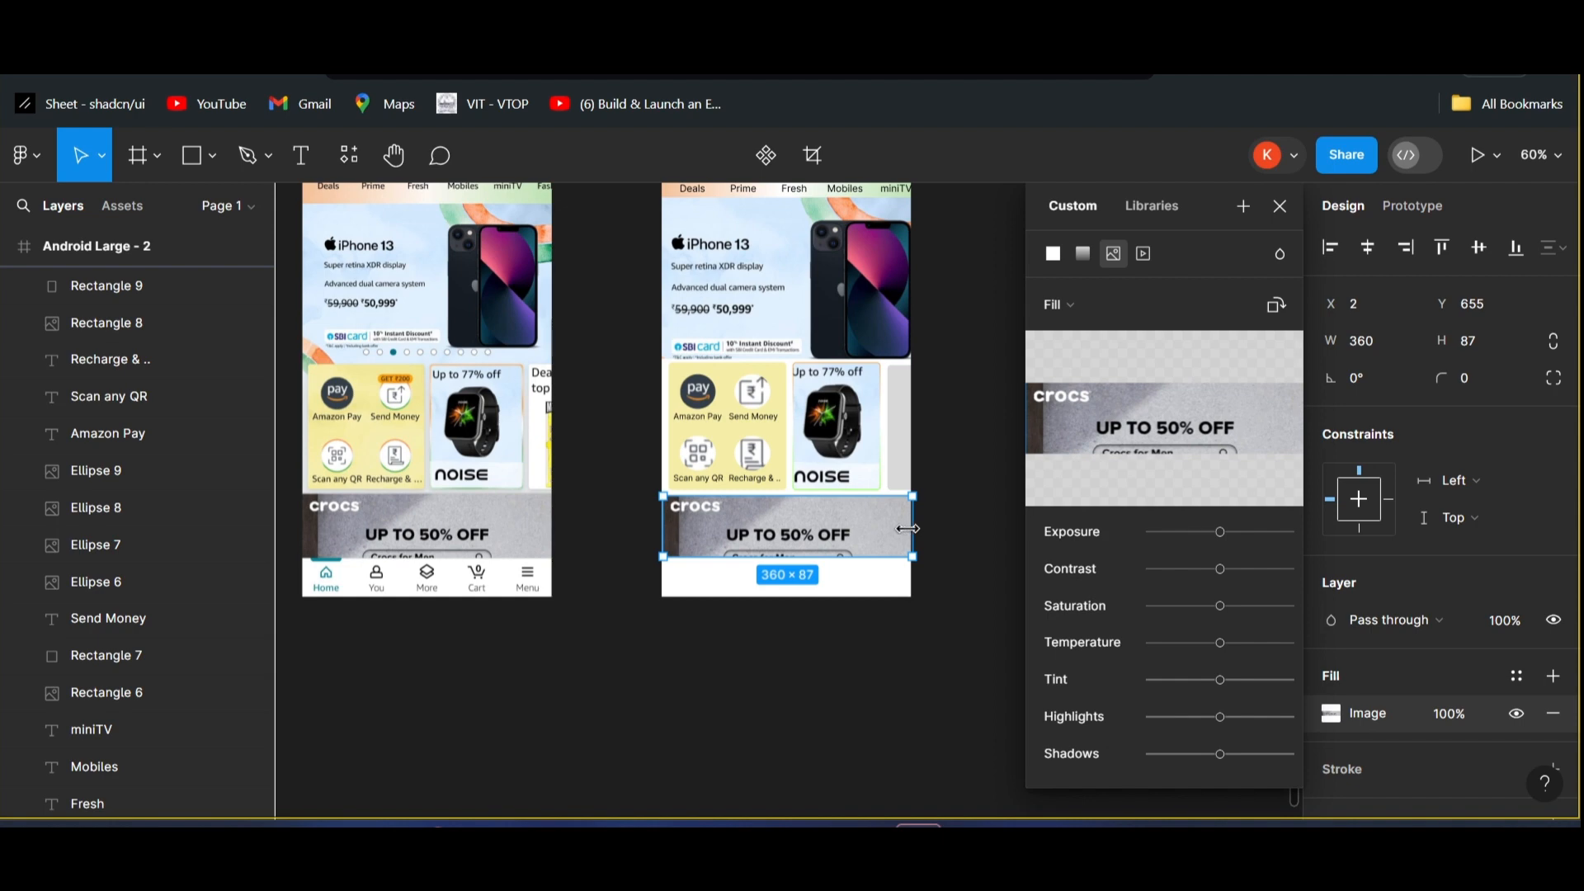
- Narrow the crocs banner to 358 wide so that it ends at the frame's edge
drag(907, 529, 911, 528)
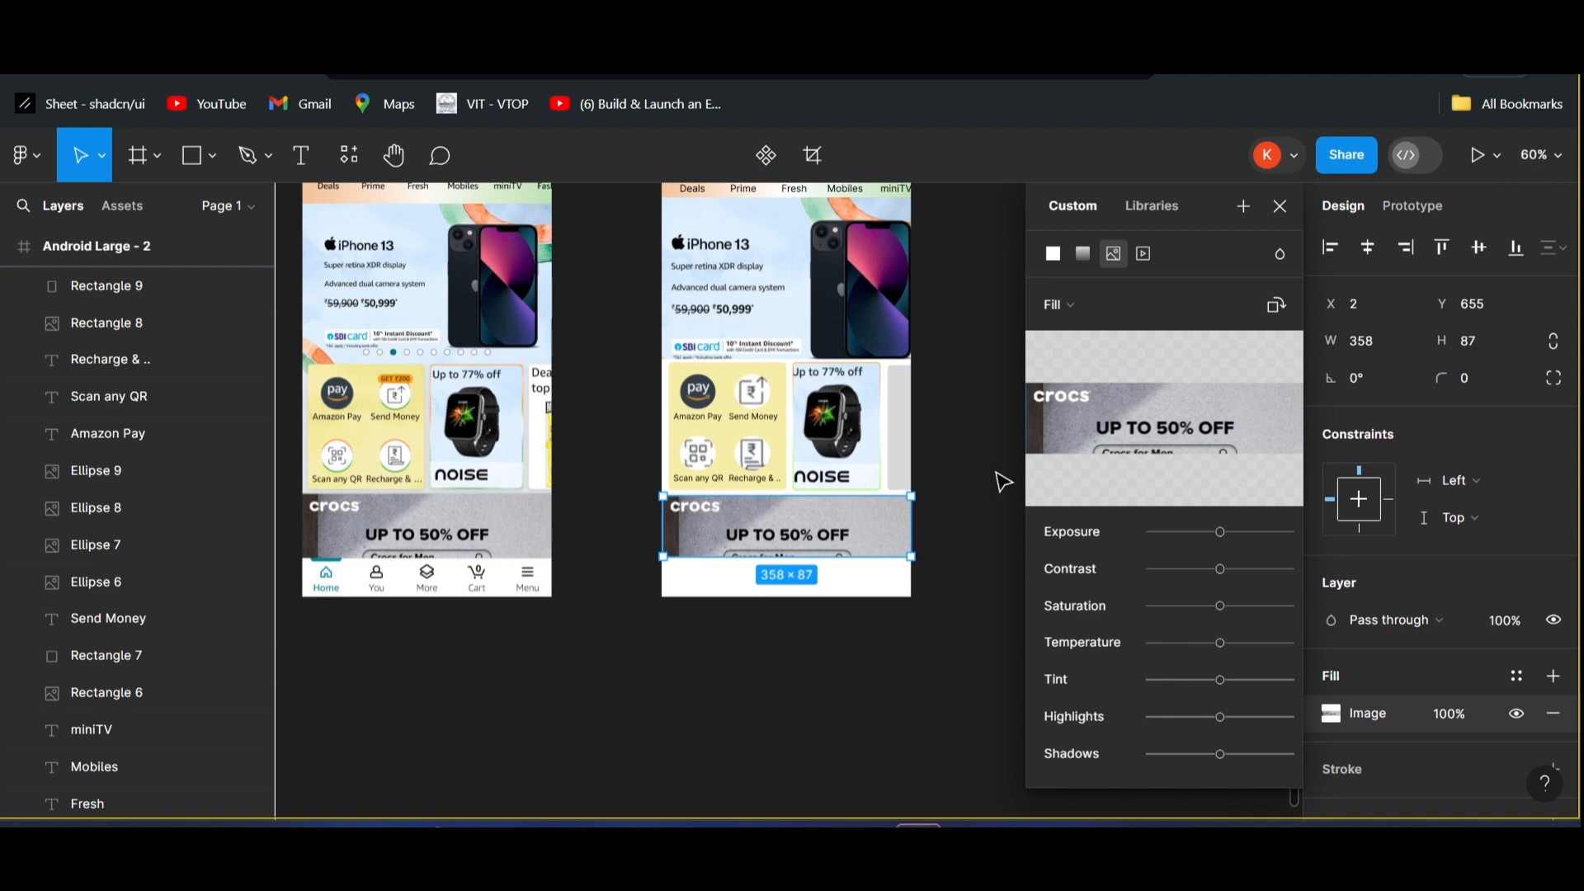
click(1279, 206)
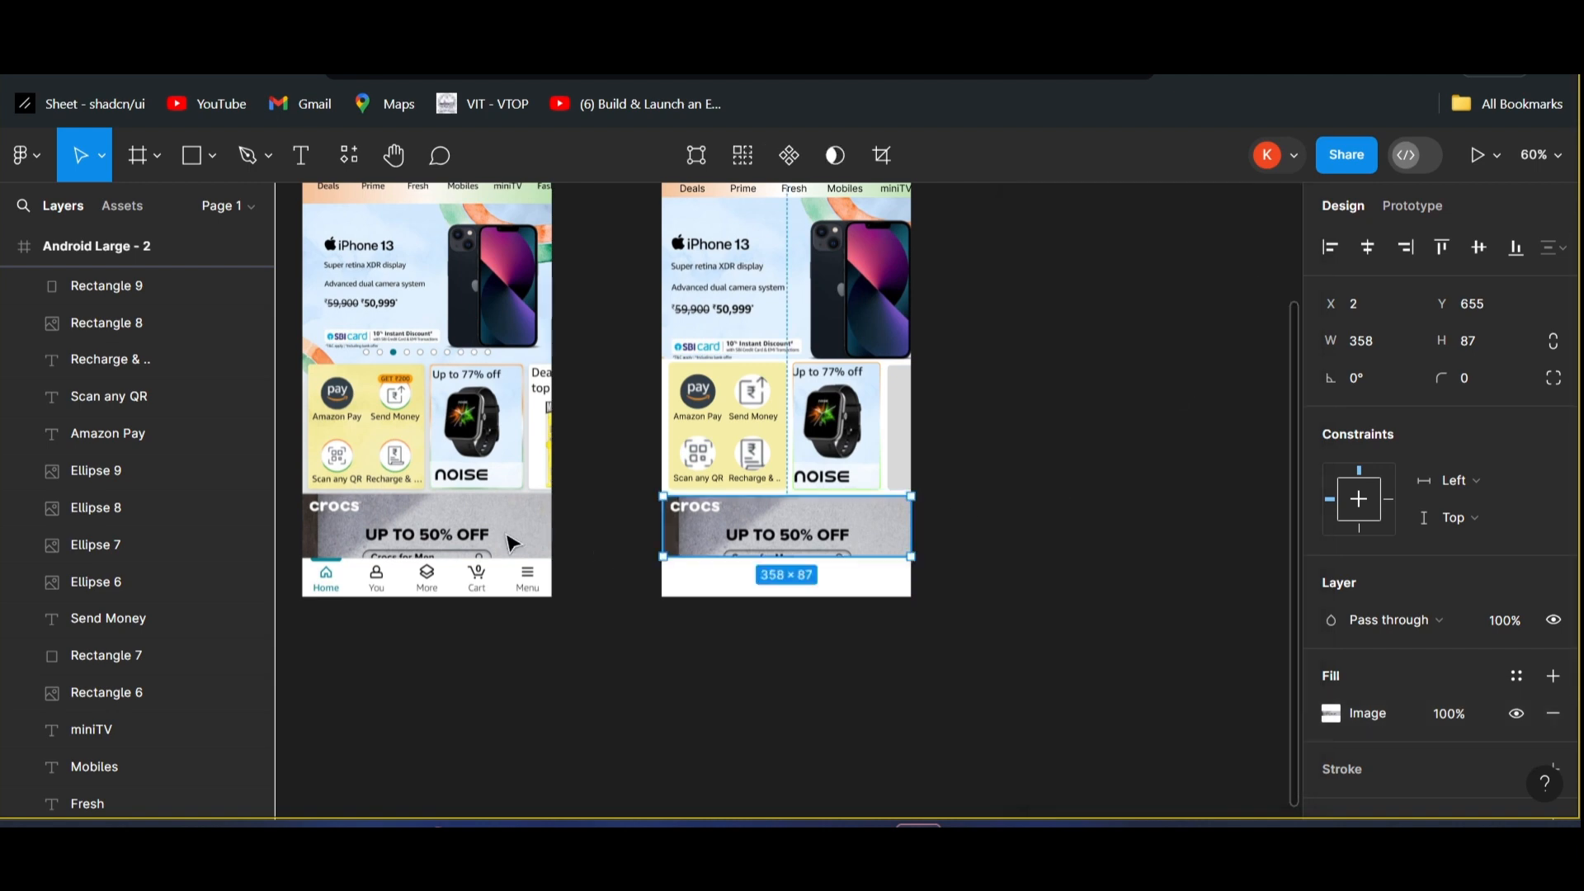
click(1090, 516)
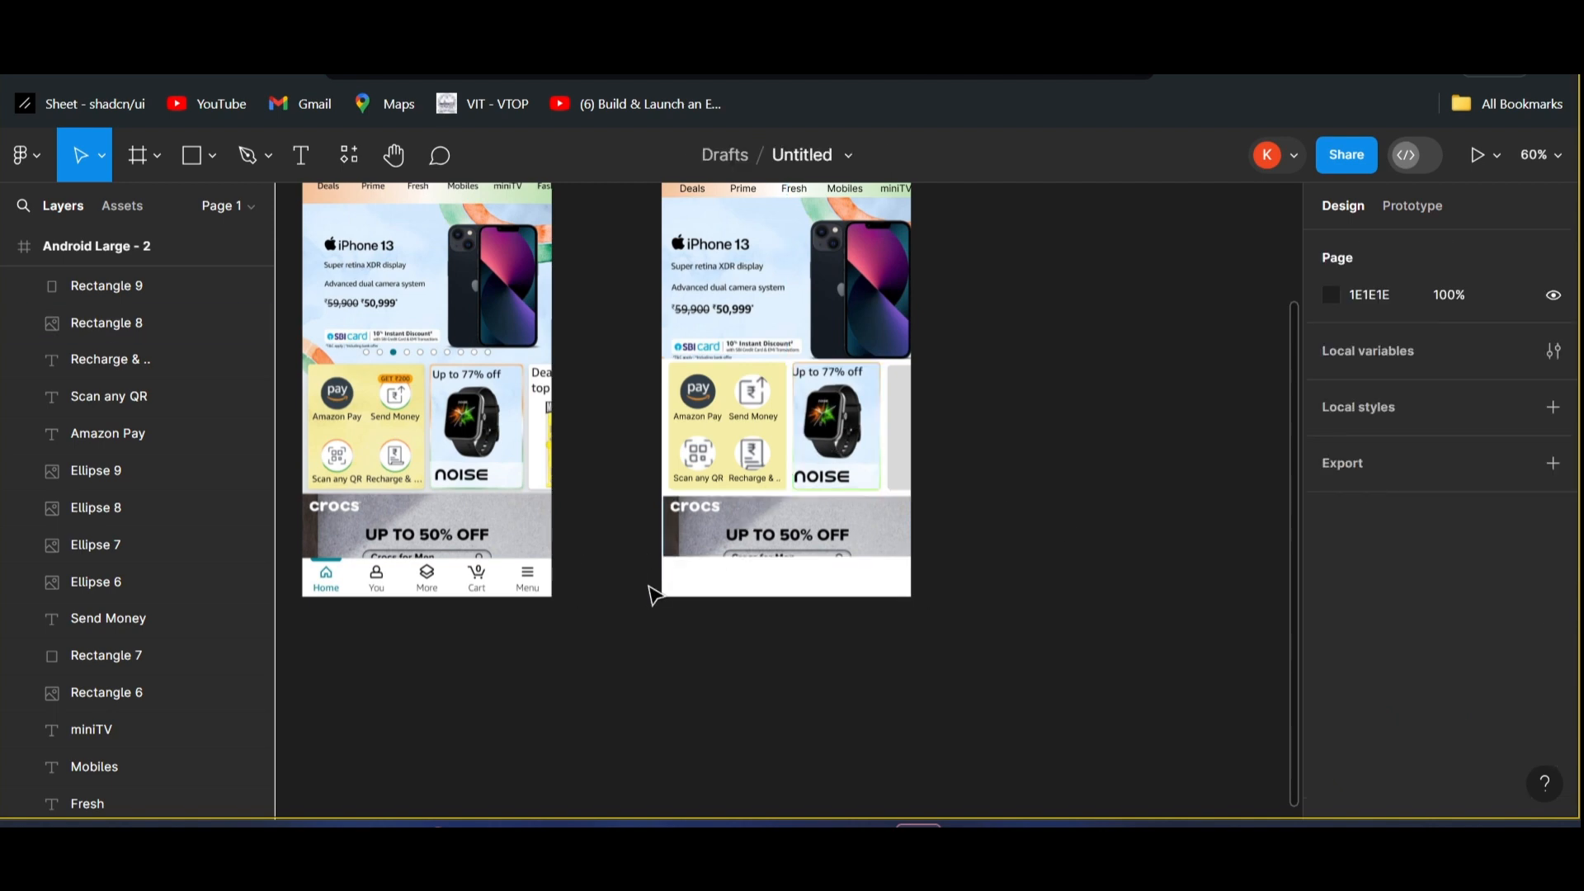
click(685, 535)
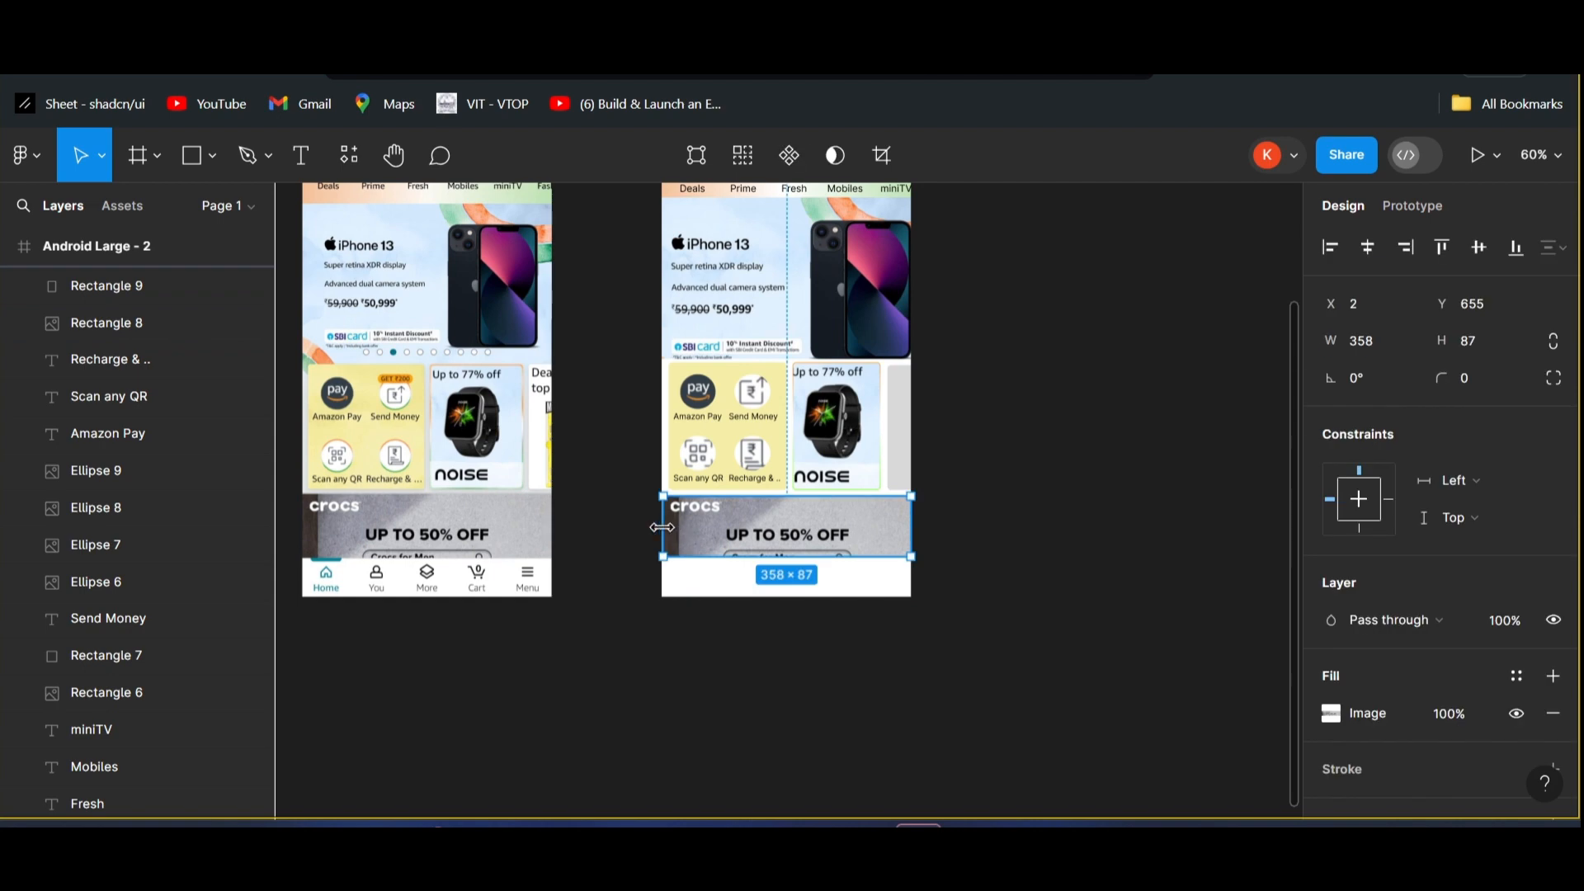
- Open the Iconify plugin for the empty navigation bar and search for Home icons
click(746, 577)
scroll(745, 577, up, 2)
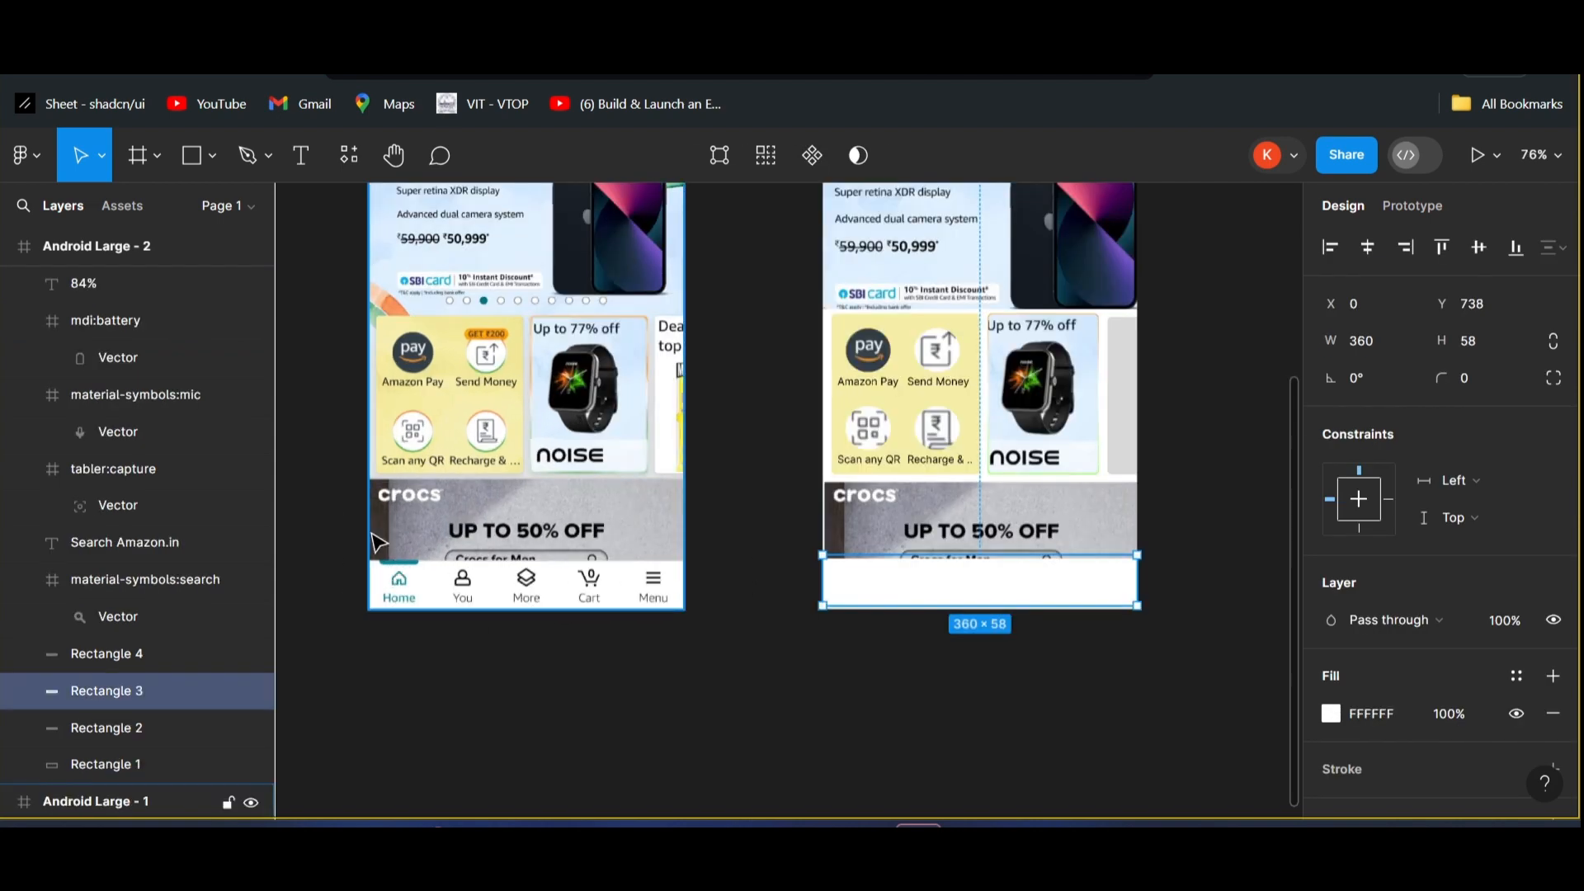
right_click(742, 481)
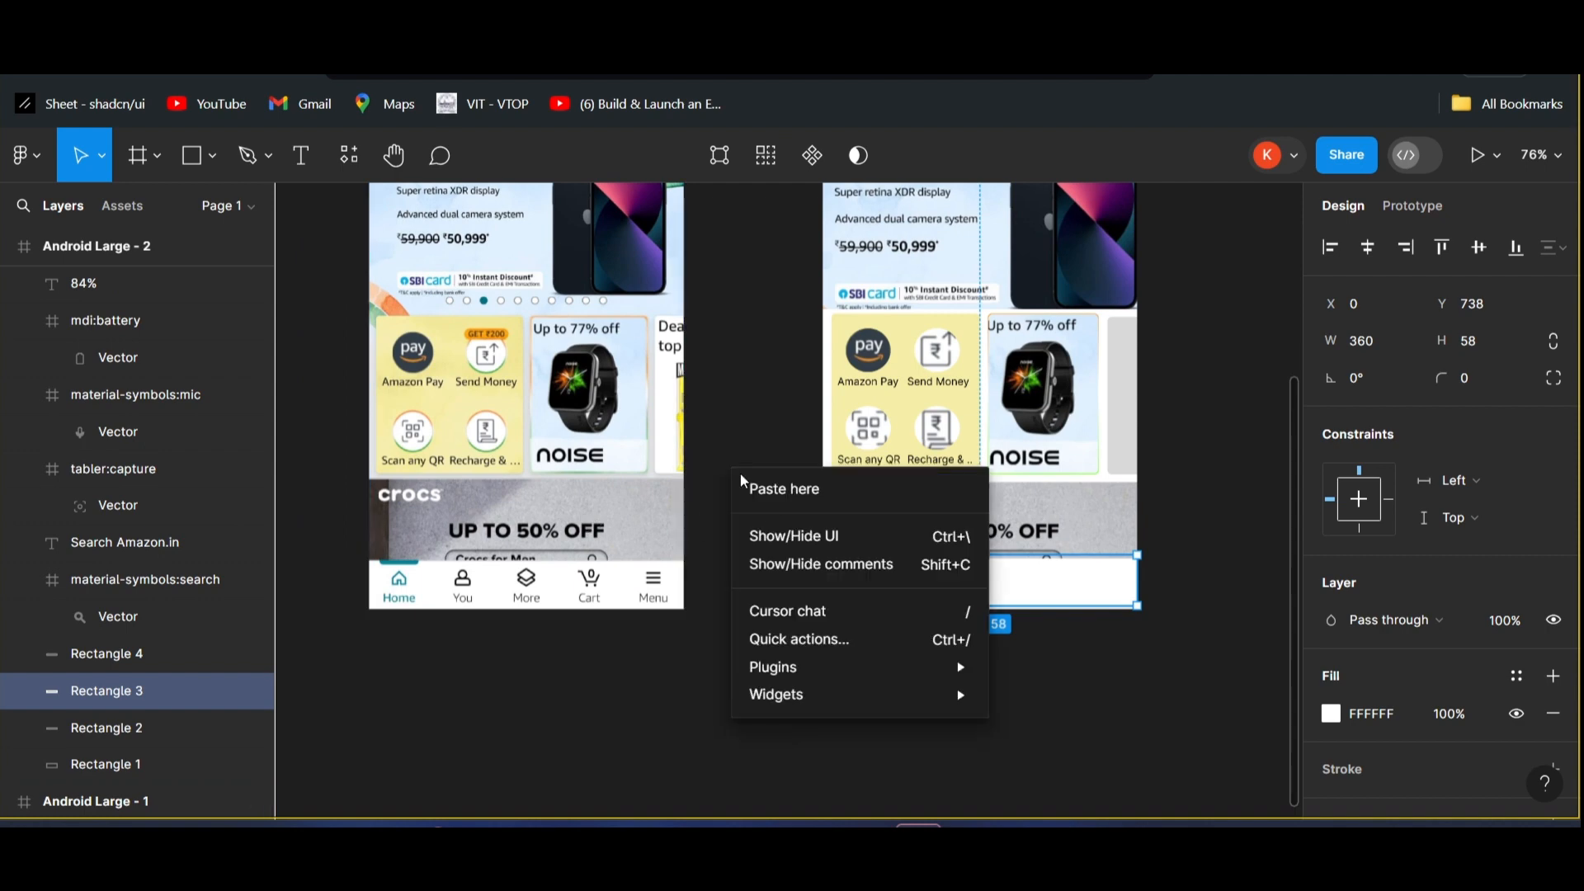
mouse_move(776, 669)
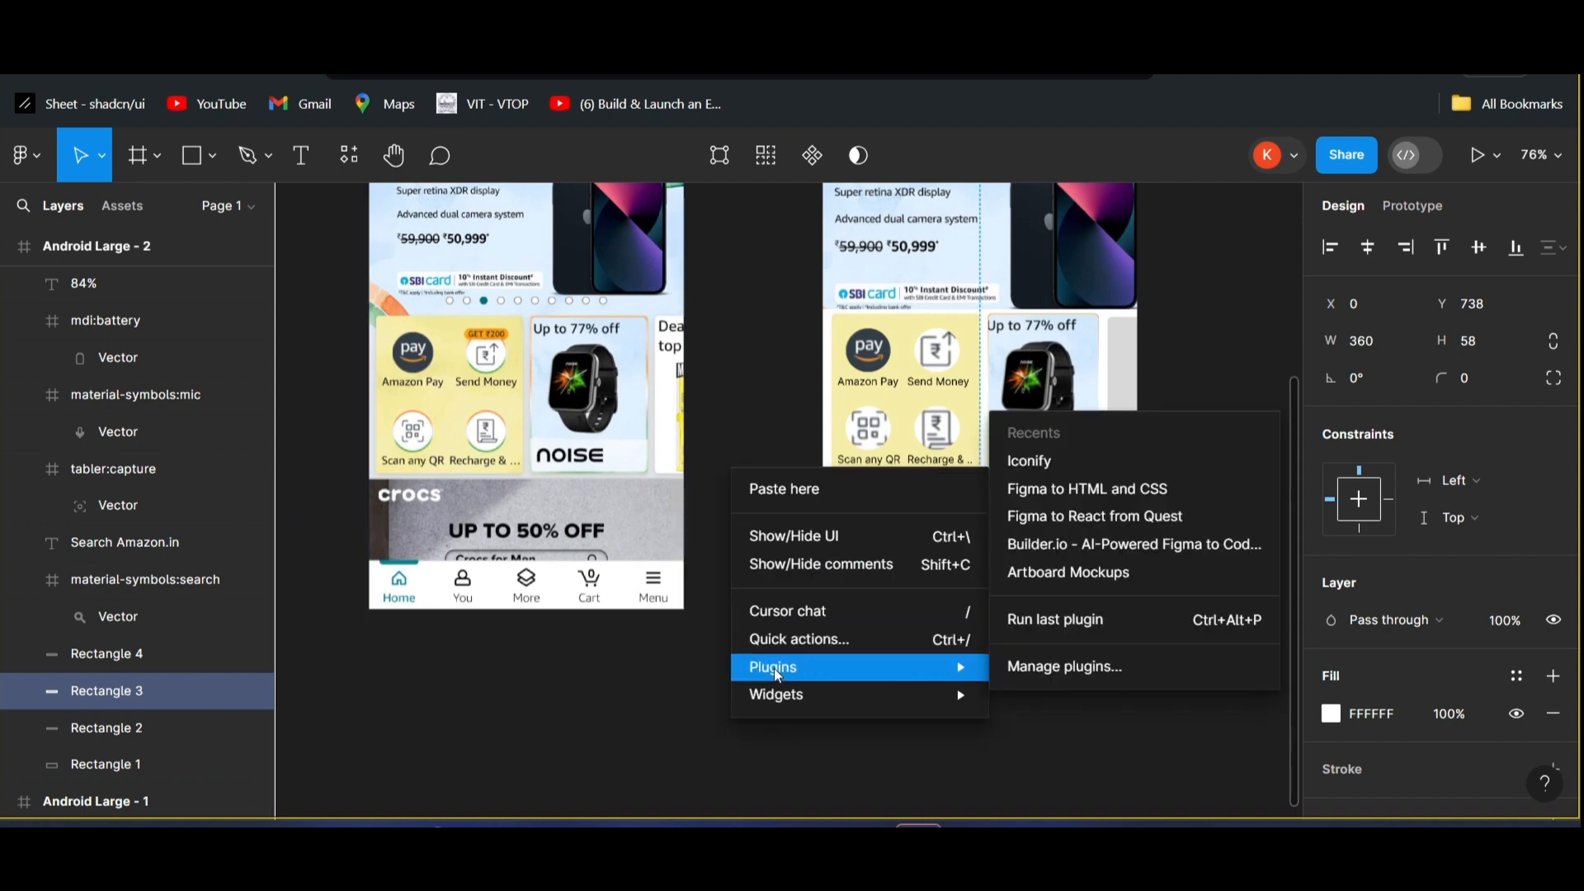
click(1071, 462)
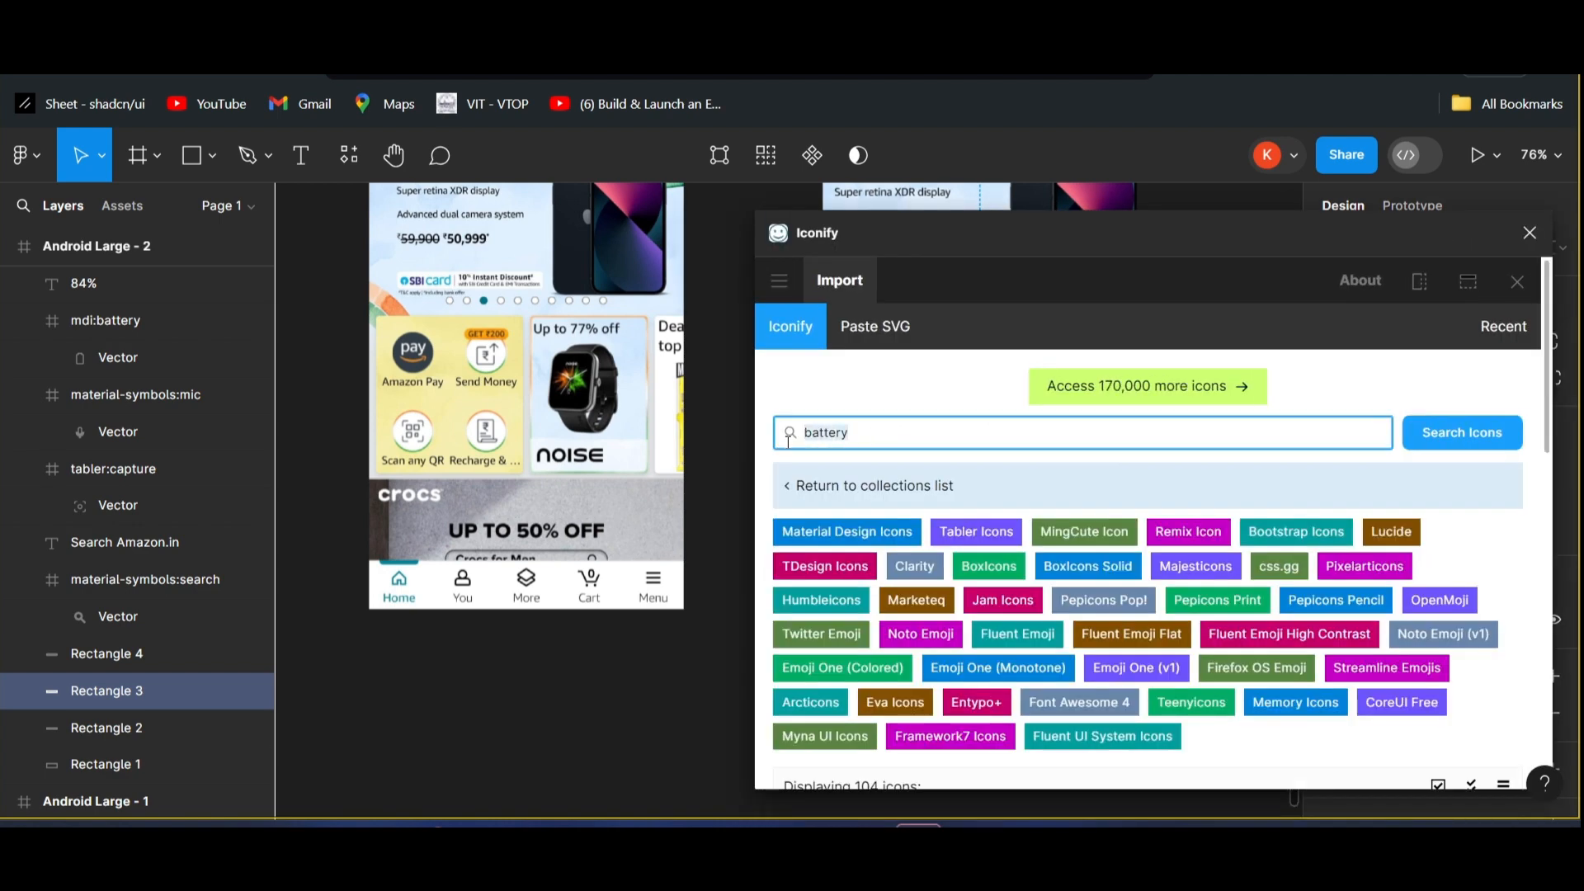
key(BackSpace)
click(1462, 433)
scroll(1076, 490, down, 3)
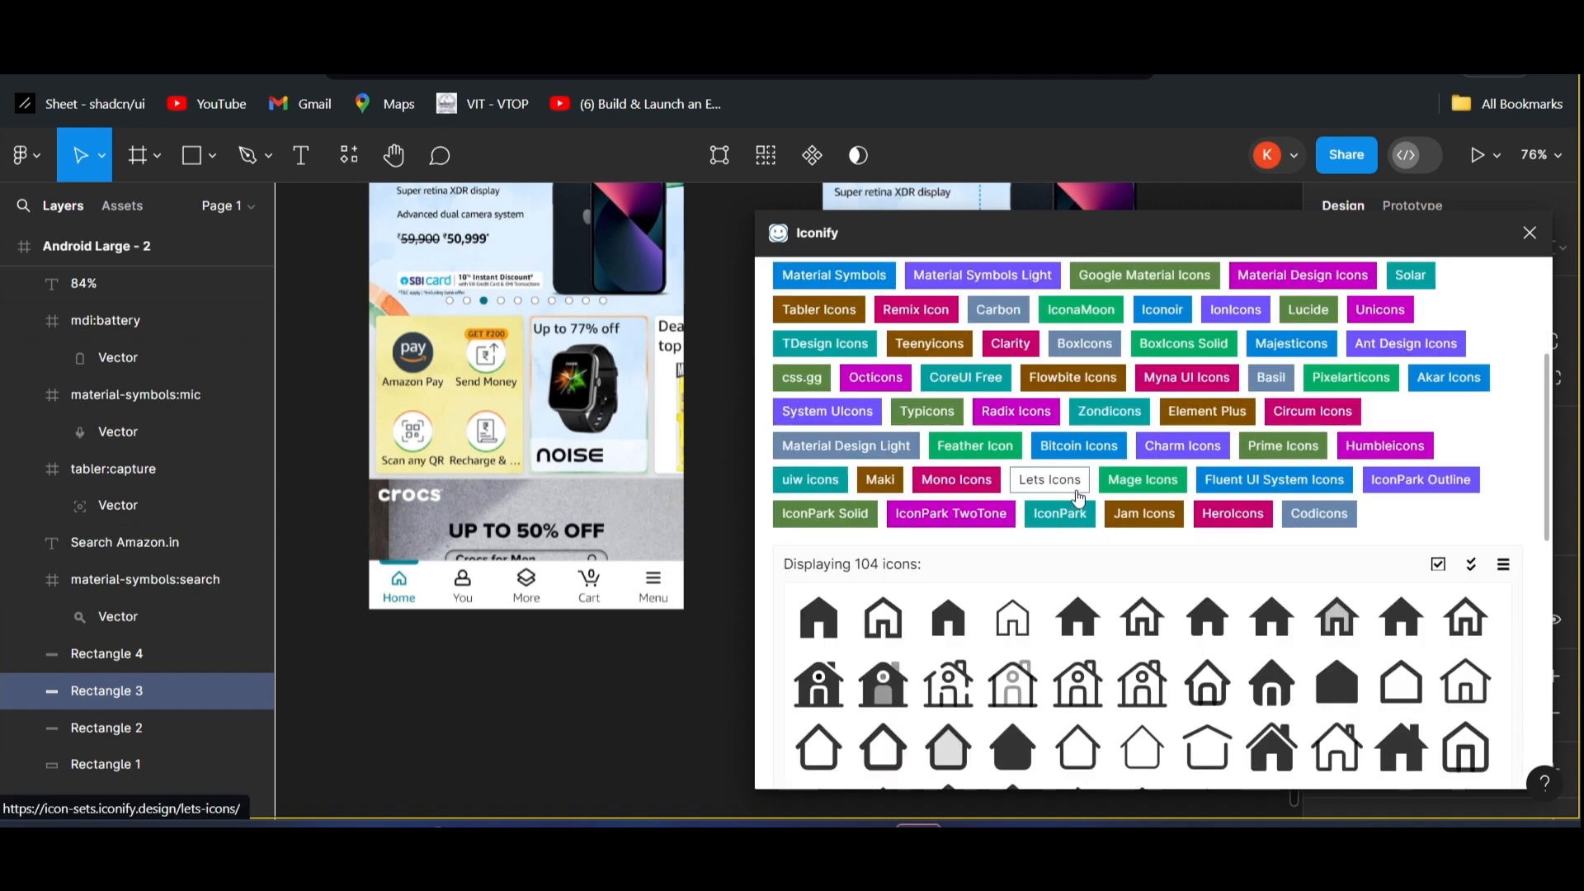
- Import the material-symbols:home-outline icon in green #0fa958 into the Android Large - 2 frame
click(887, 611)
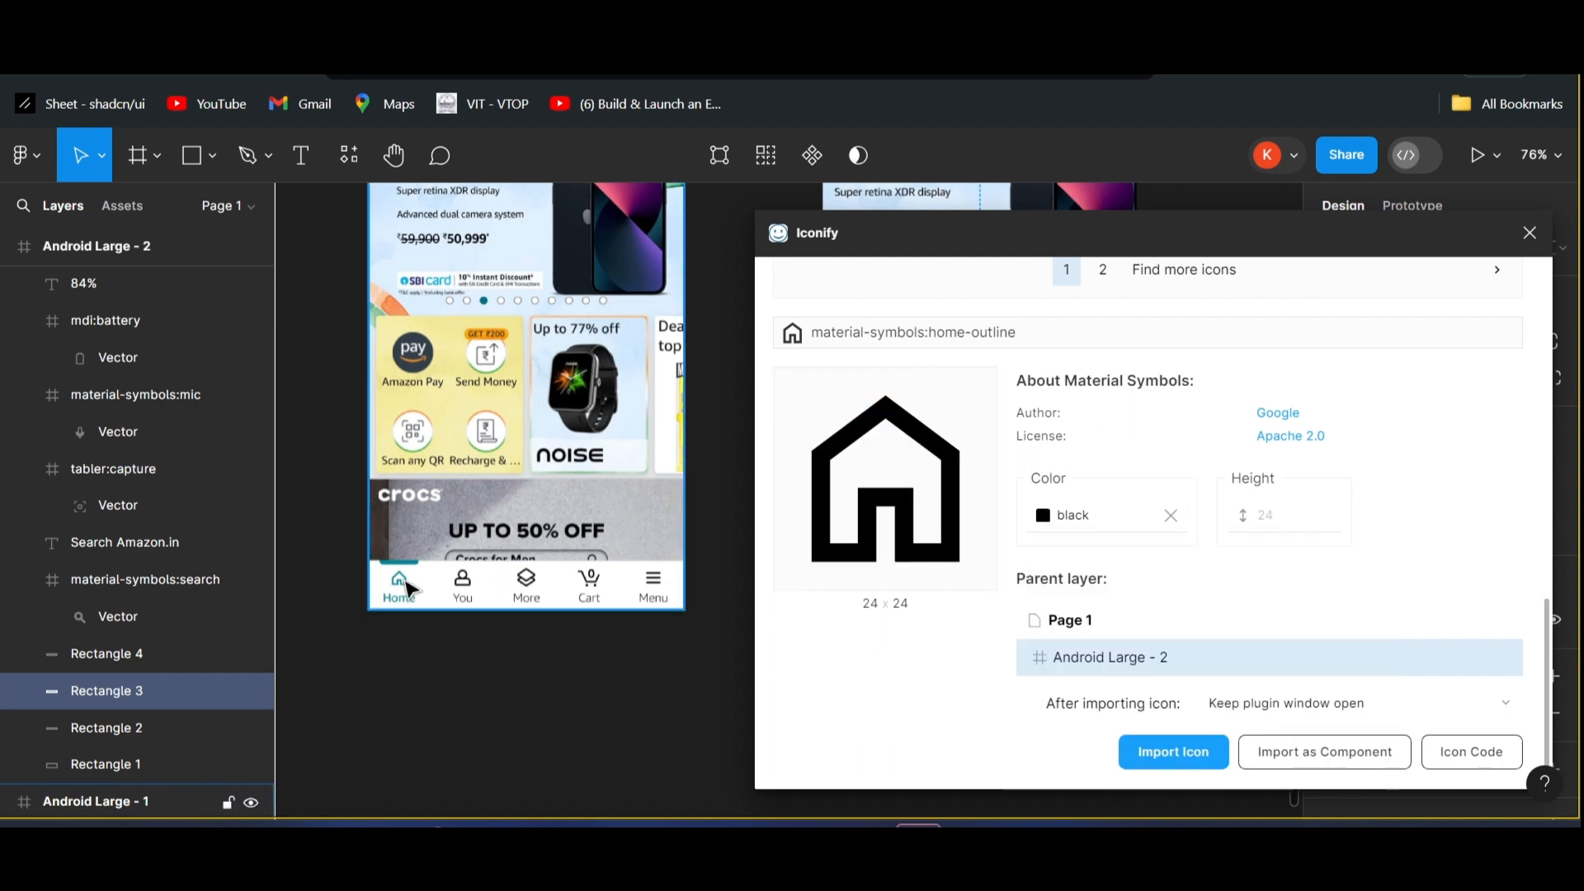
mouse_move(1023, 532)
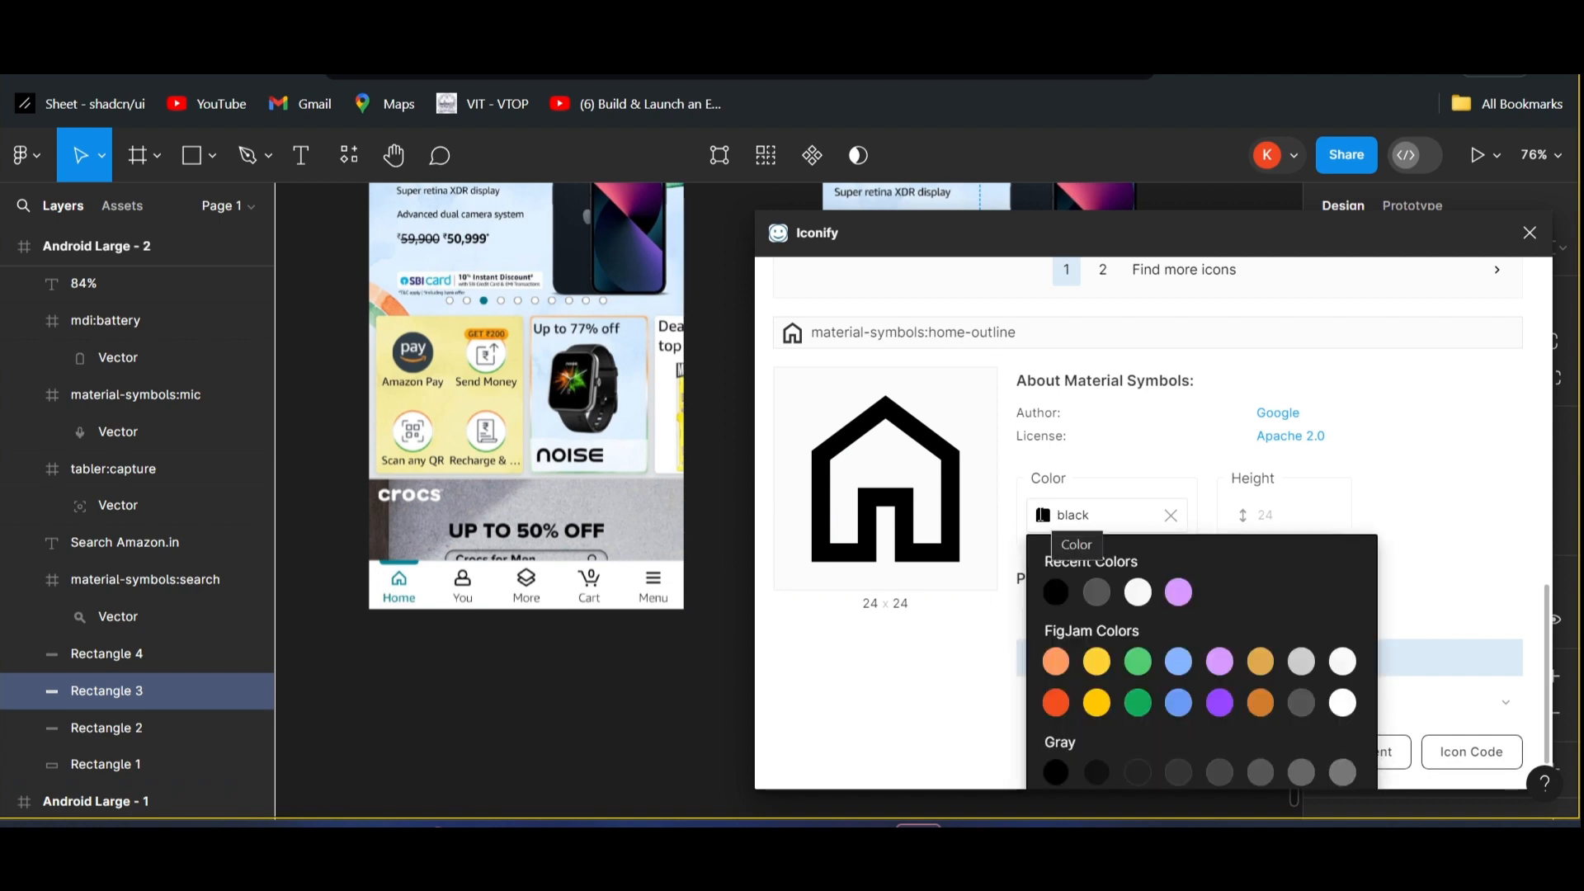
click(1138, 664)
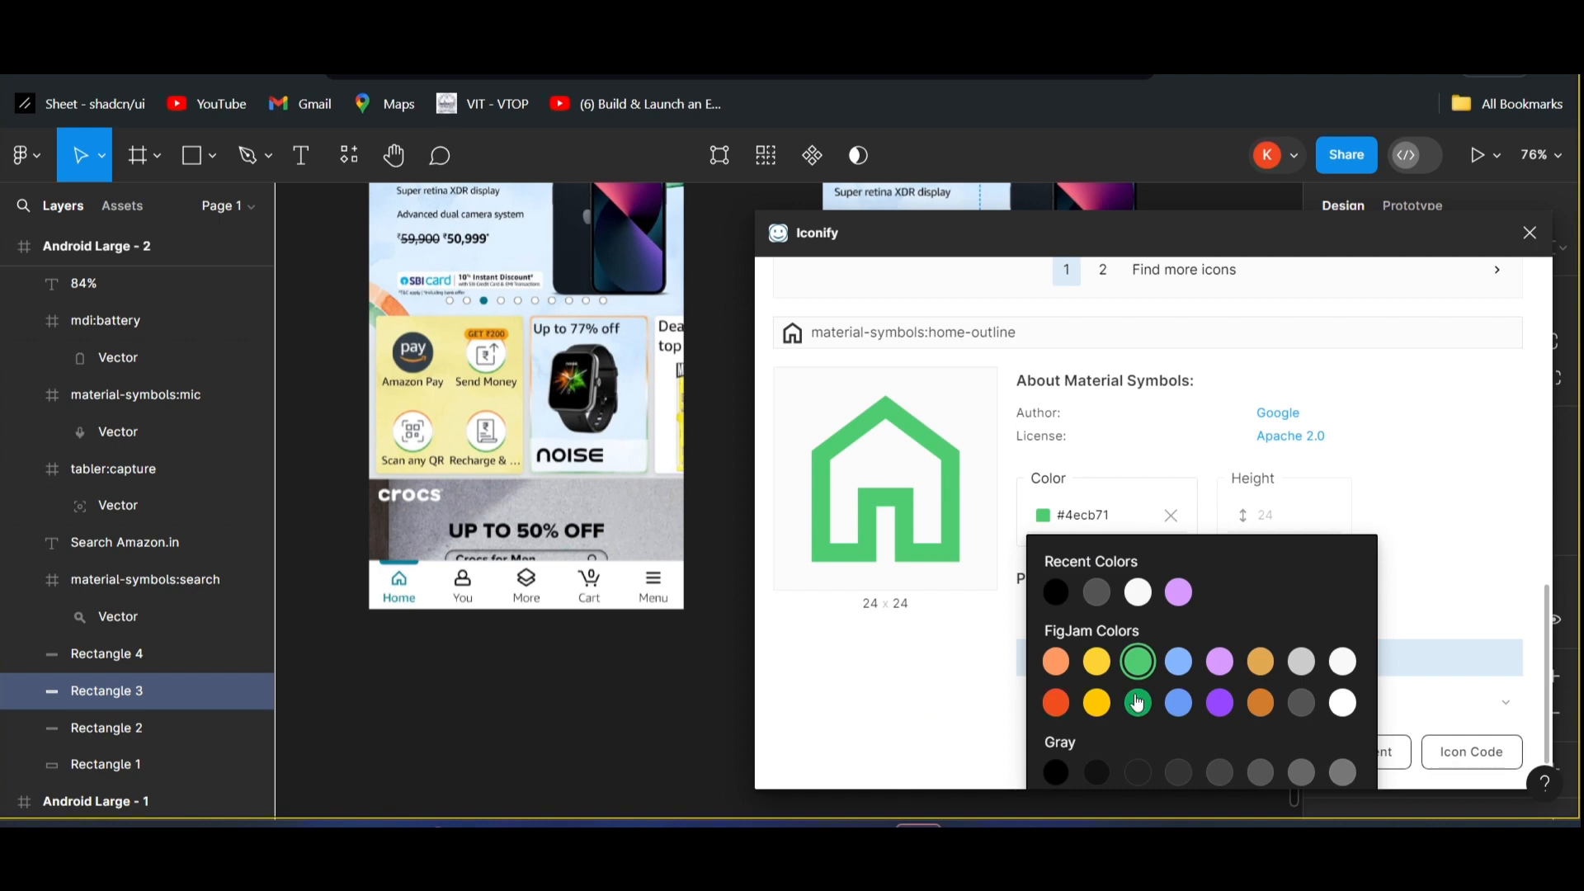
click(1138, 703)
click(886, 674)
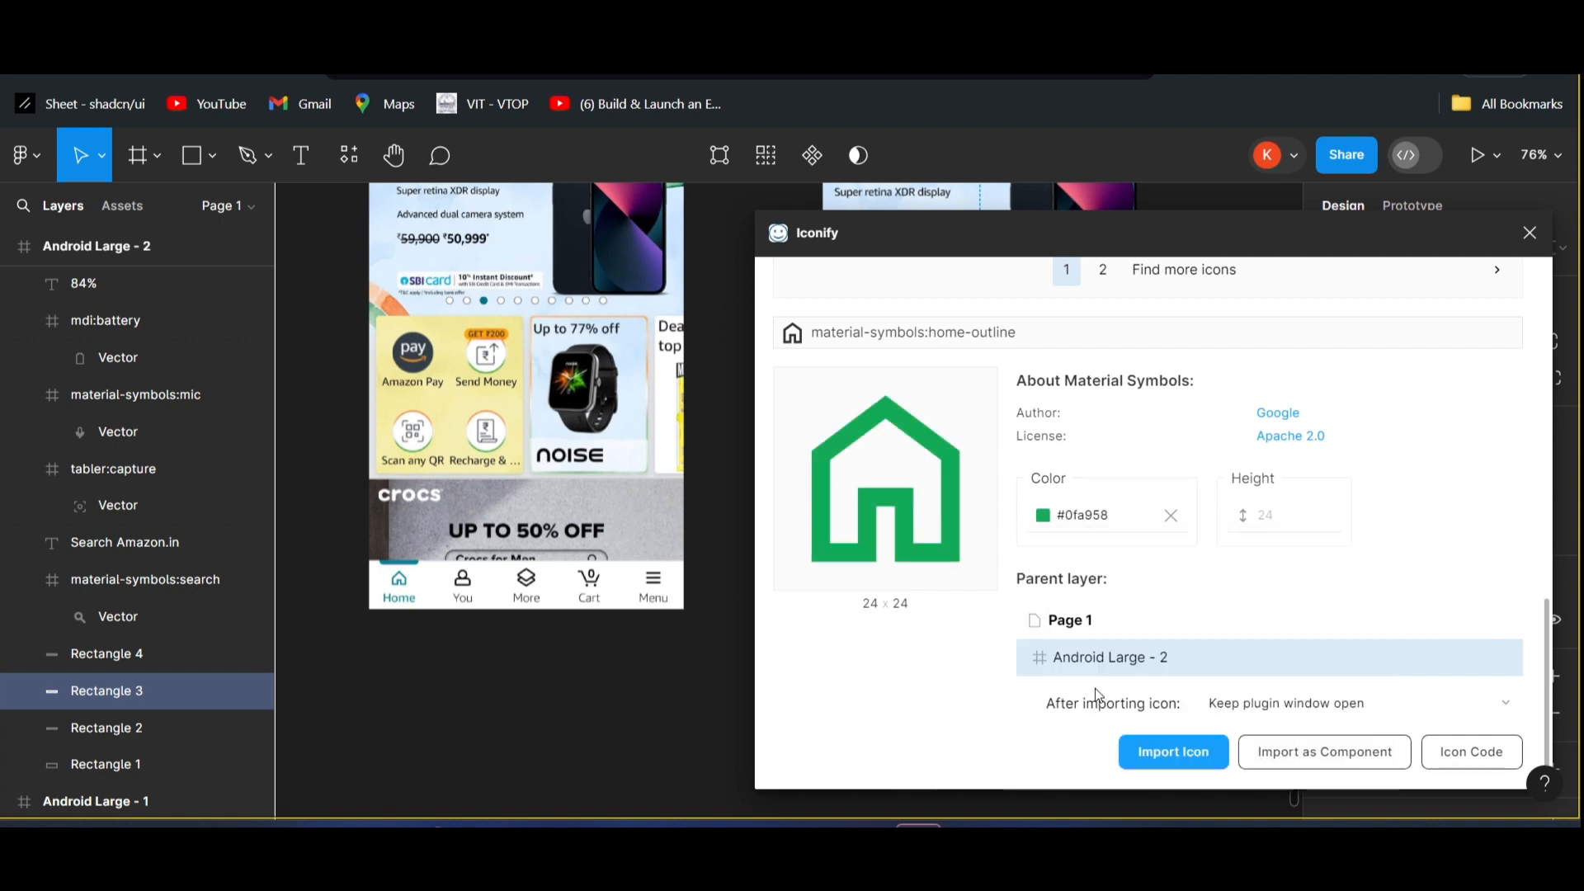
click(1161, 756)
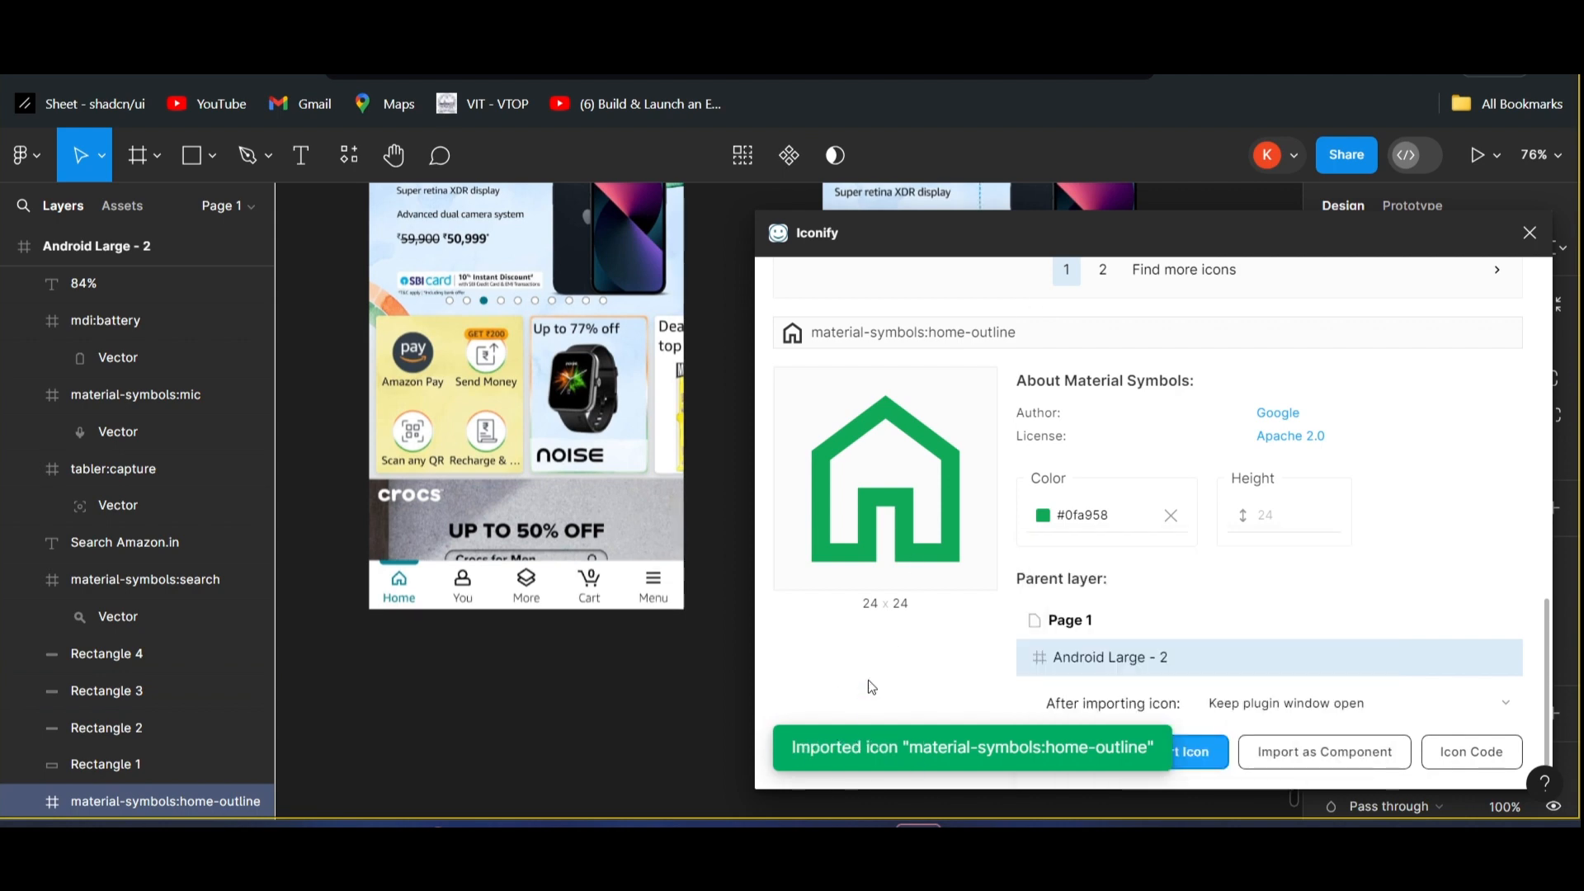
- Search the icon library for User and browse to the matching icons
scroll(902, 647, up, 10)
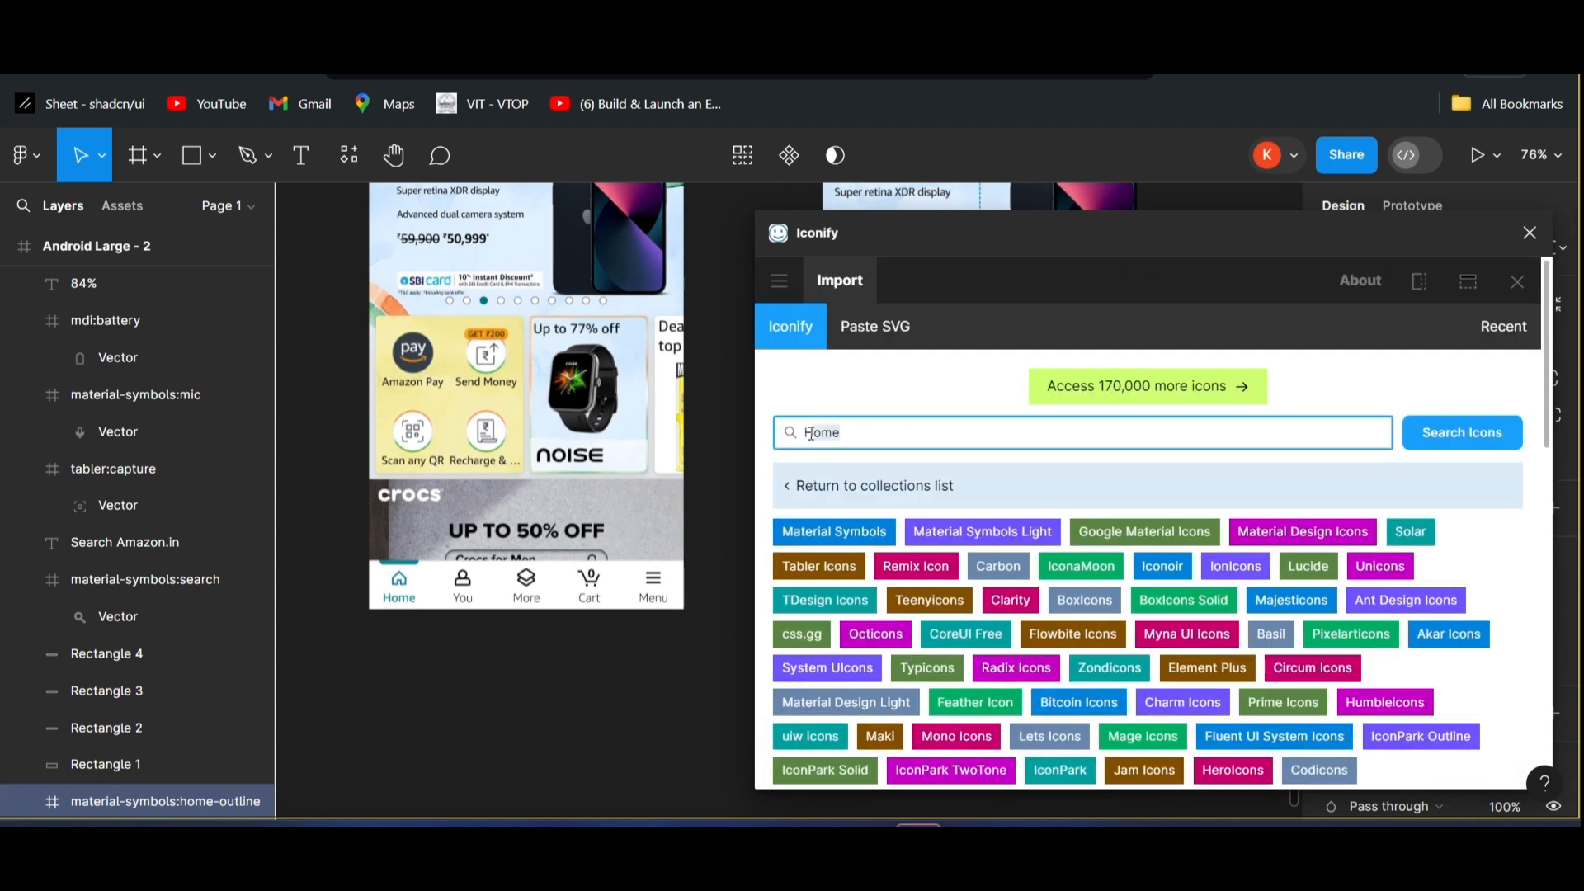
key(BackSpace)
text(u)
click(1413, 432)
scroll(1276, 470, down, 5)
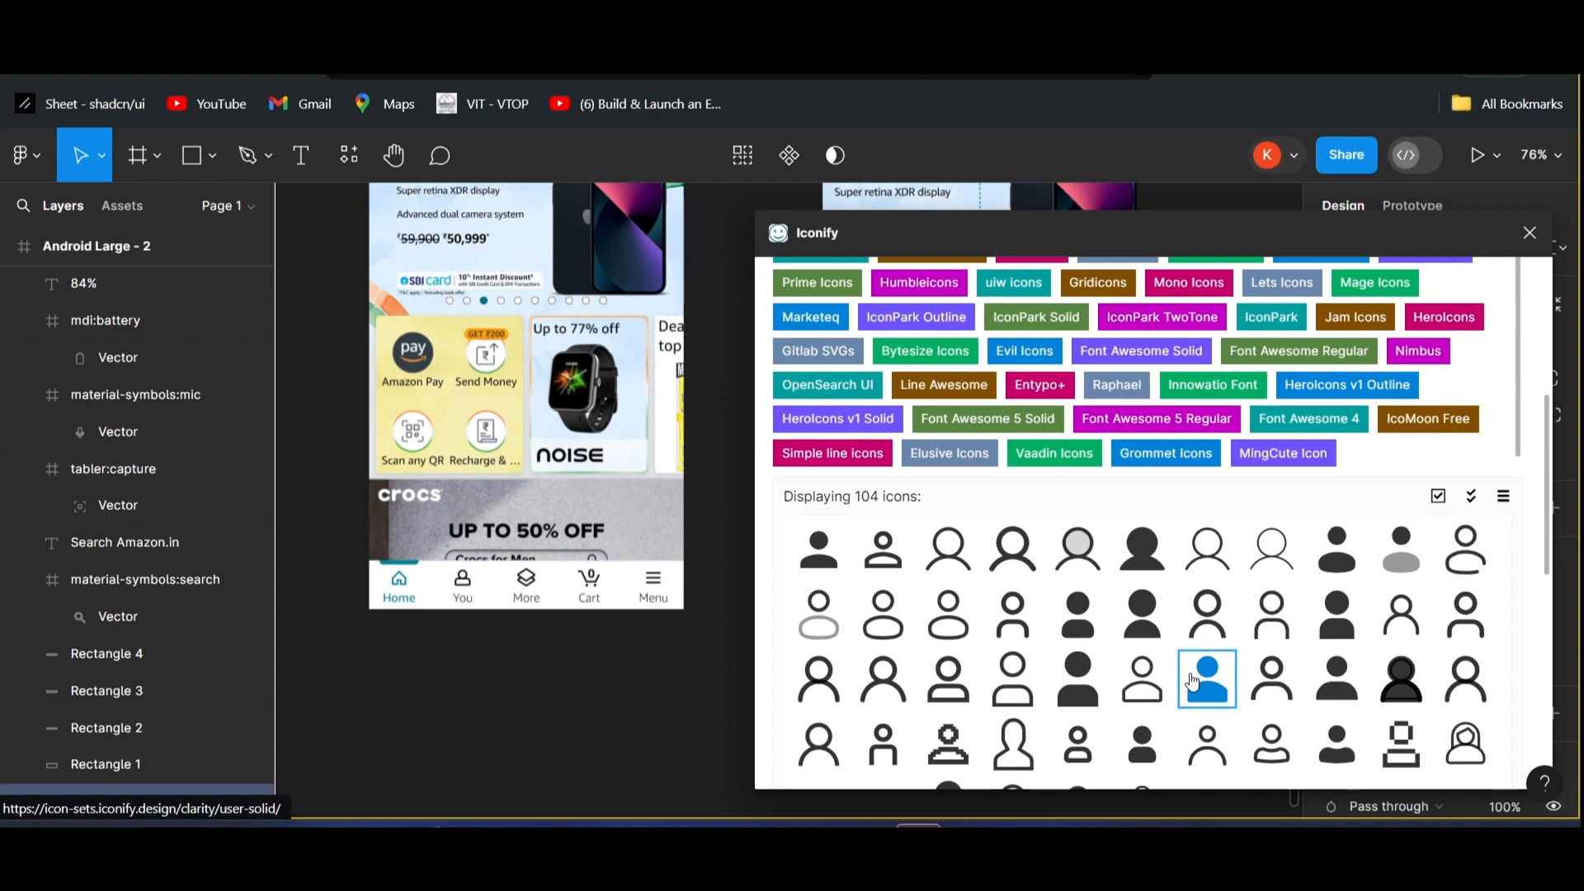
- Import the clarity:user-solid icon in black into the Android Large - 2 frame
click(1188, 682)
click(1010, 518)
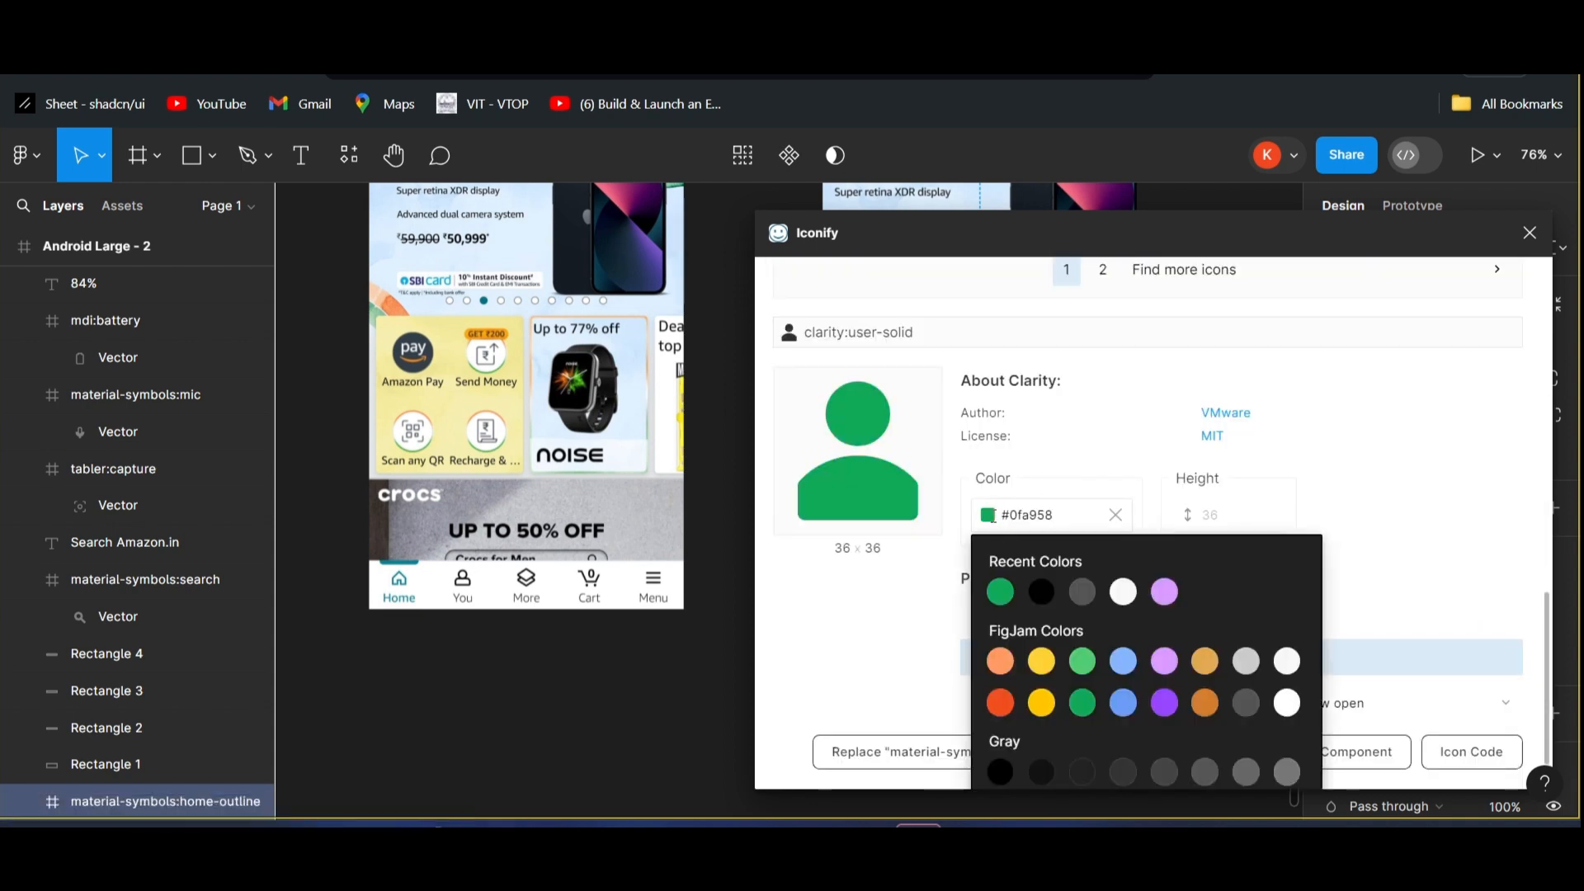
click(1040, 593)
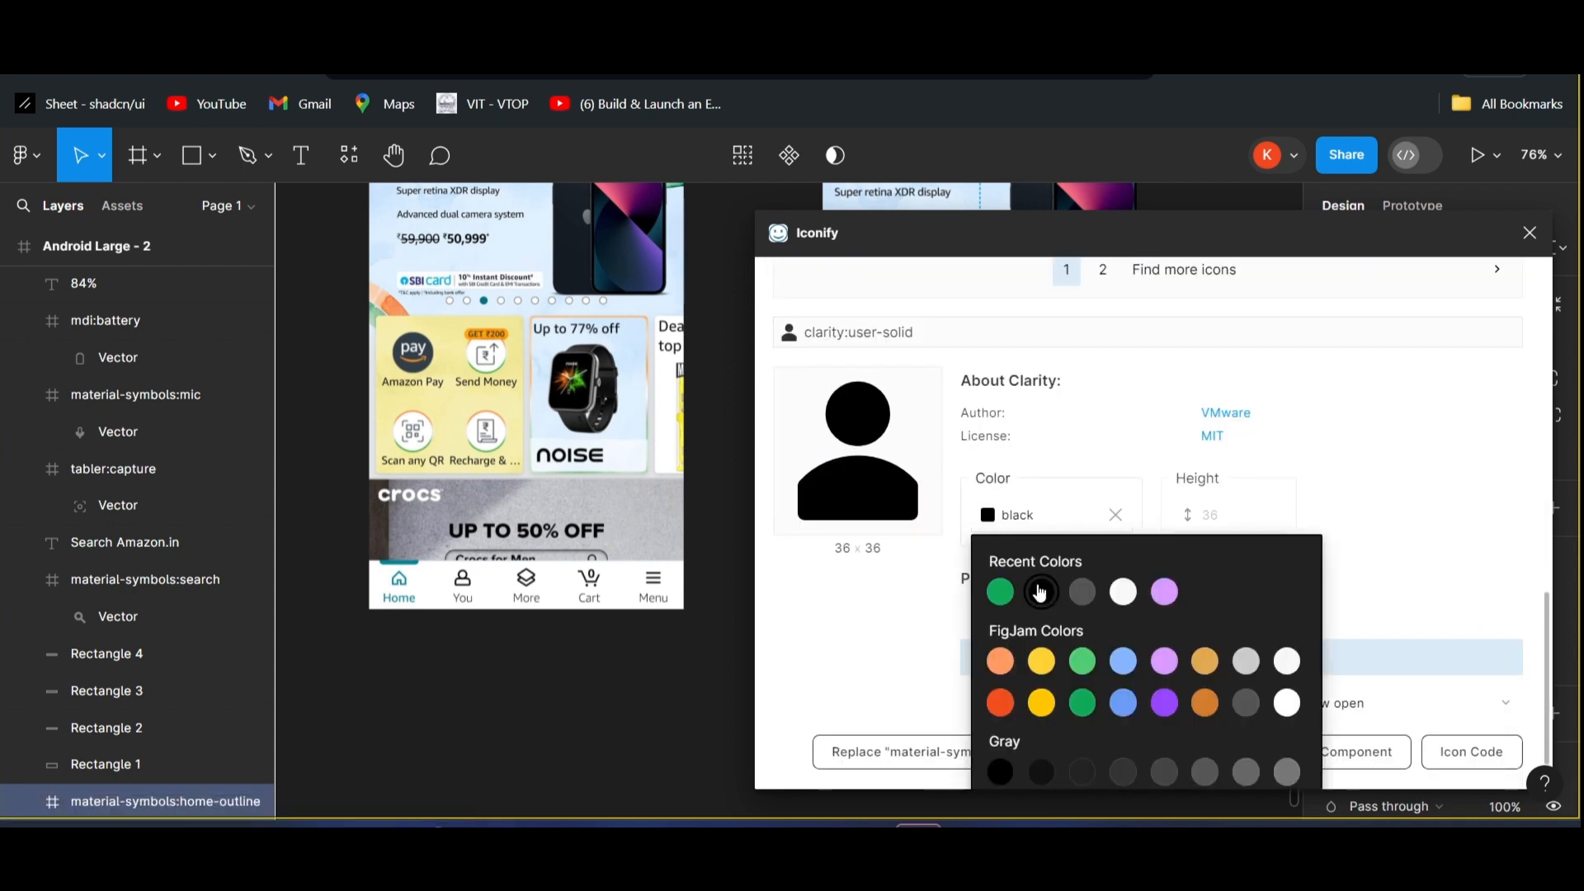
click(885, 632)
click(1160, 753)
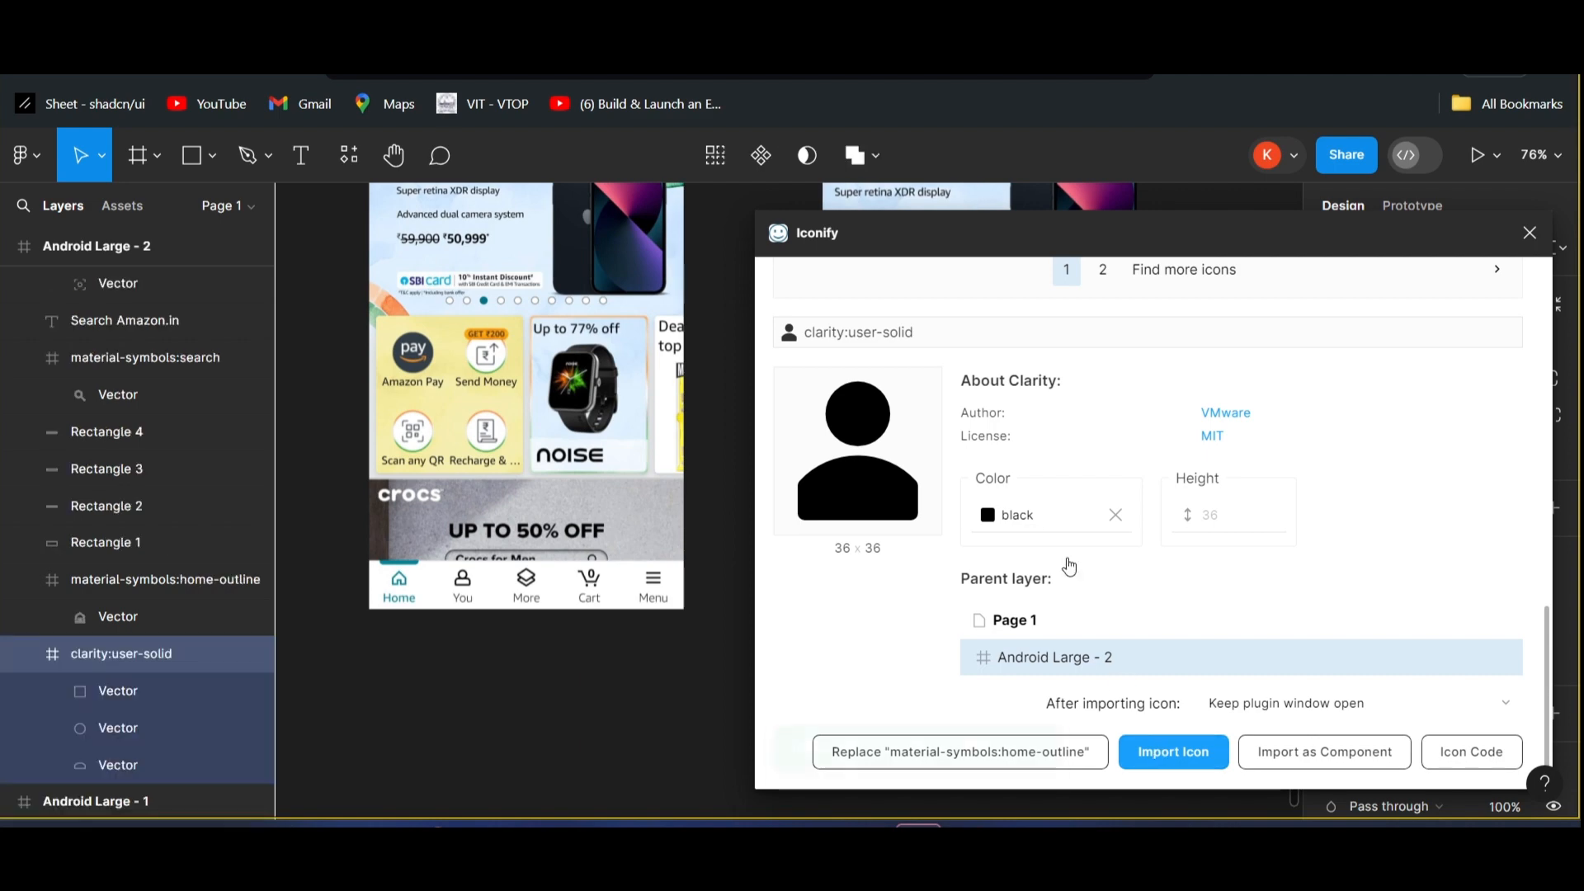
- Search the icon library for More and look through the matching icons for a layers-style symbol
scroll(988, 498, up, 5)
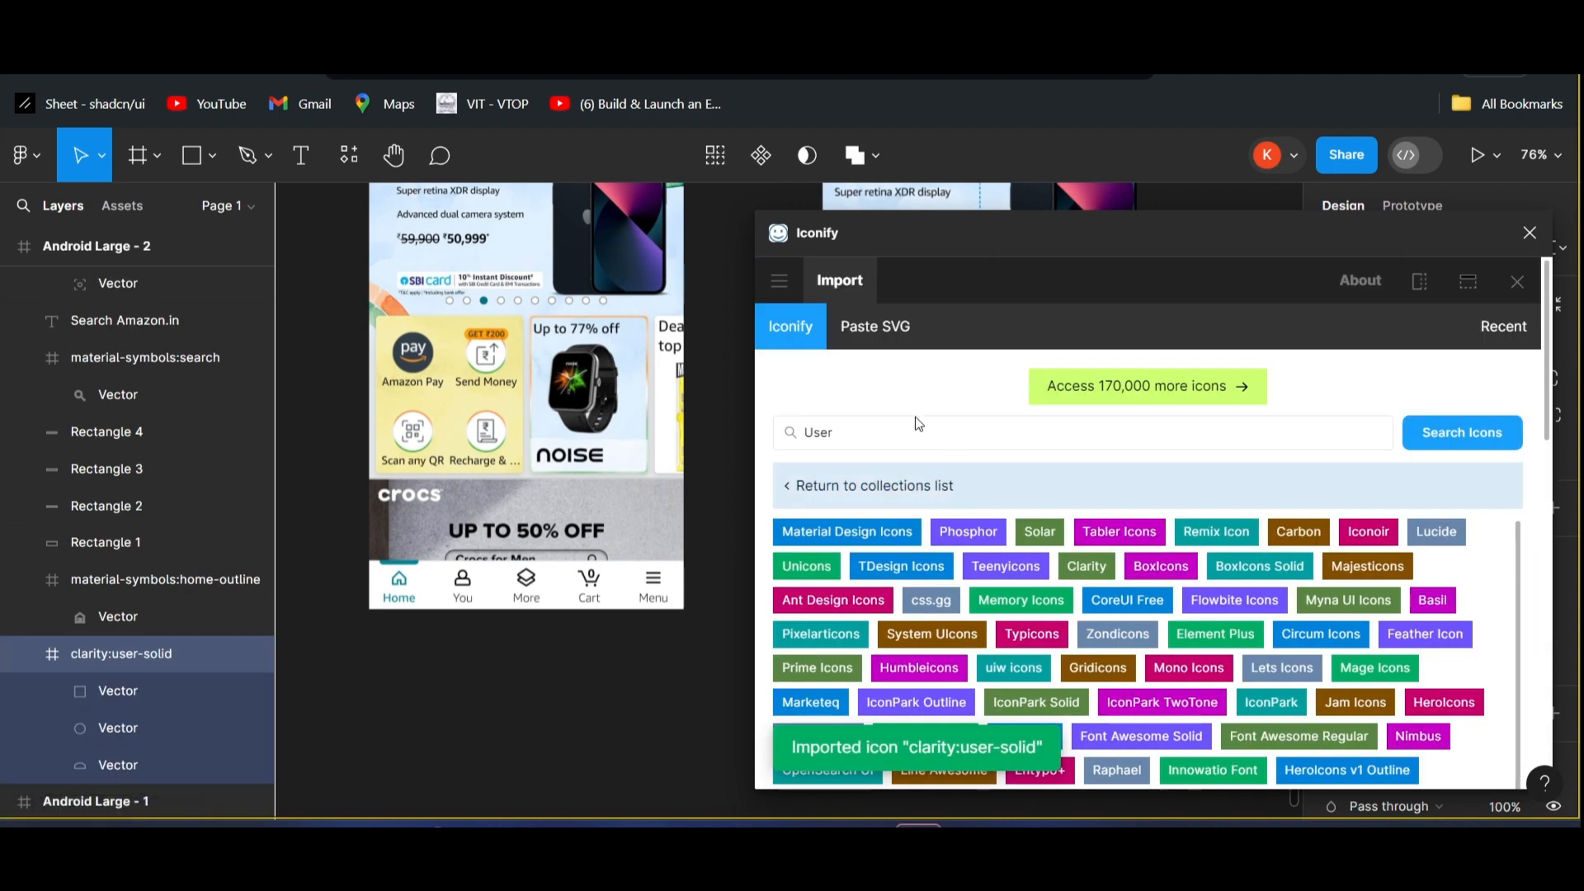
click(780, 429)
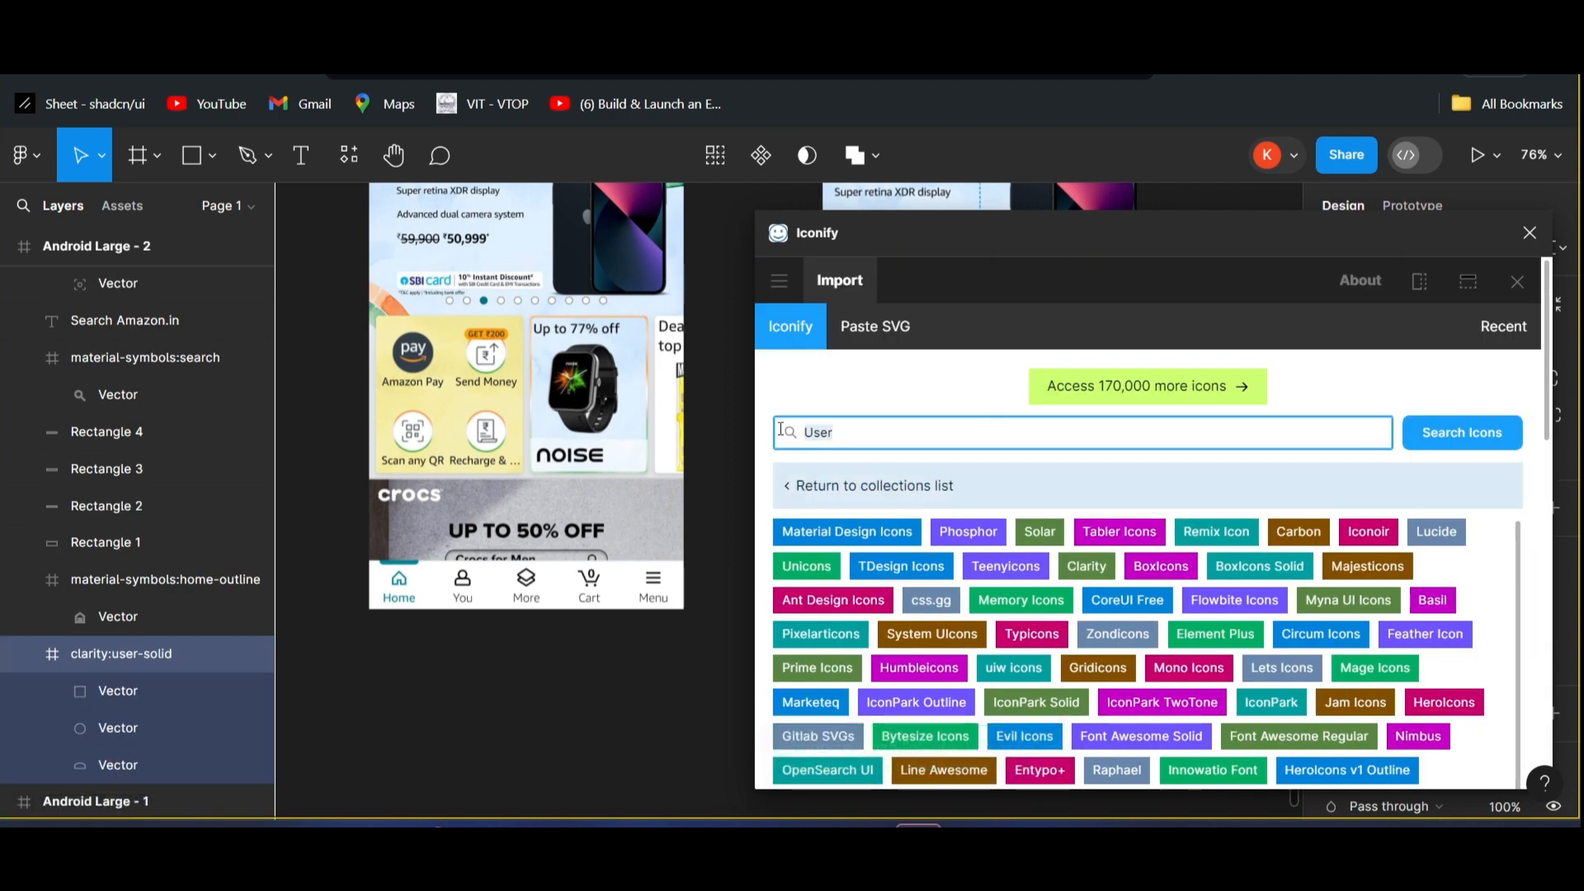
key(BackSpace)
key(BackSpace)
key(BackSpace)
key(BackSpace)
key(Return)
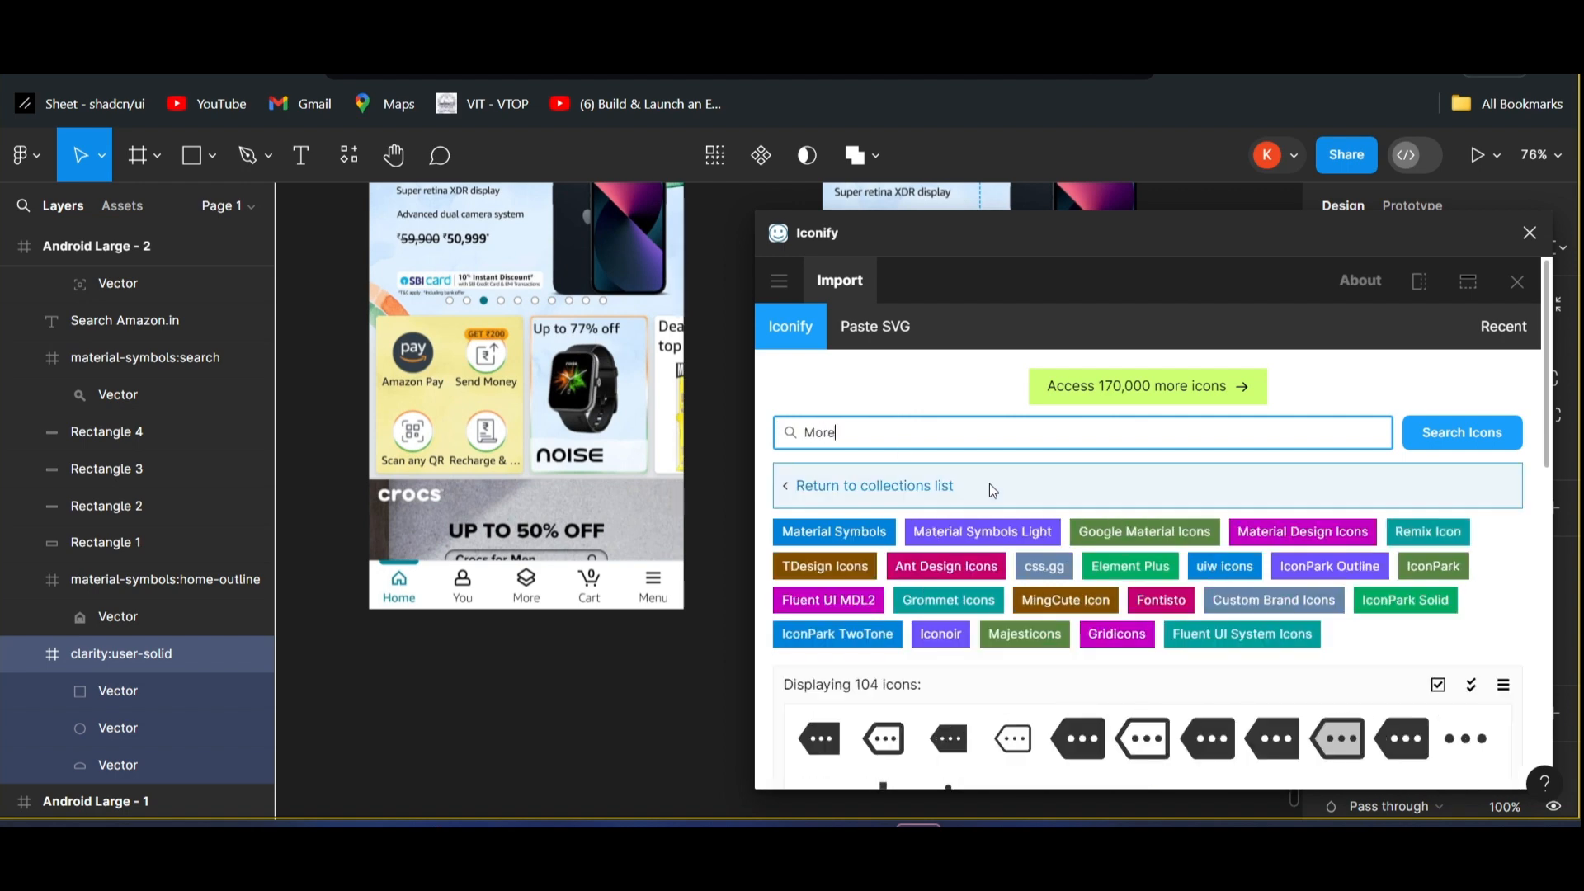
scroll(988, 484, down, 2)
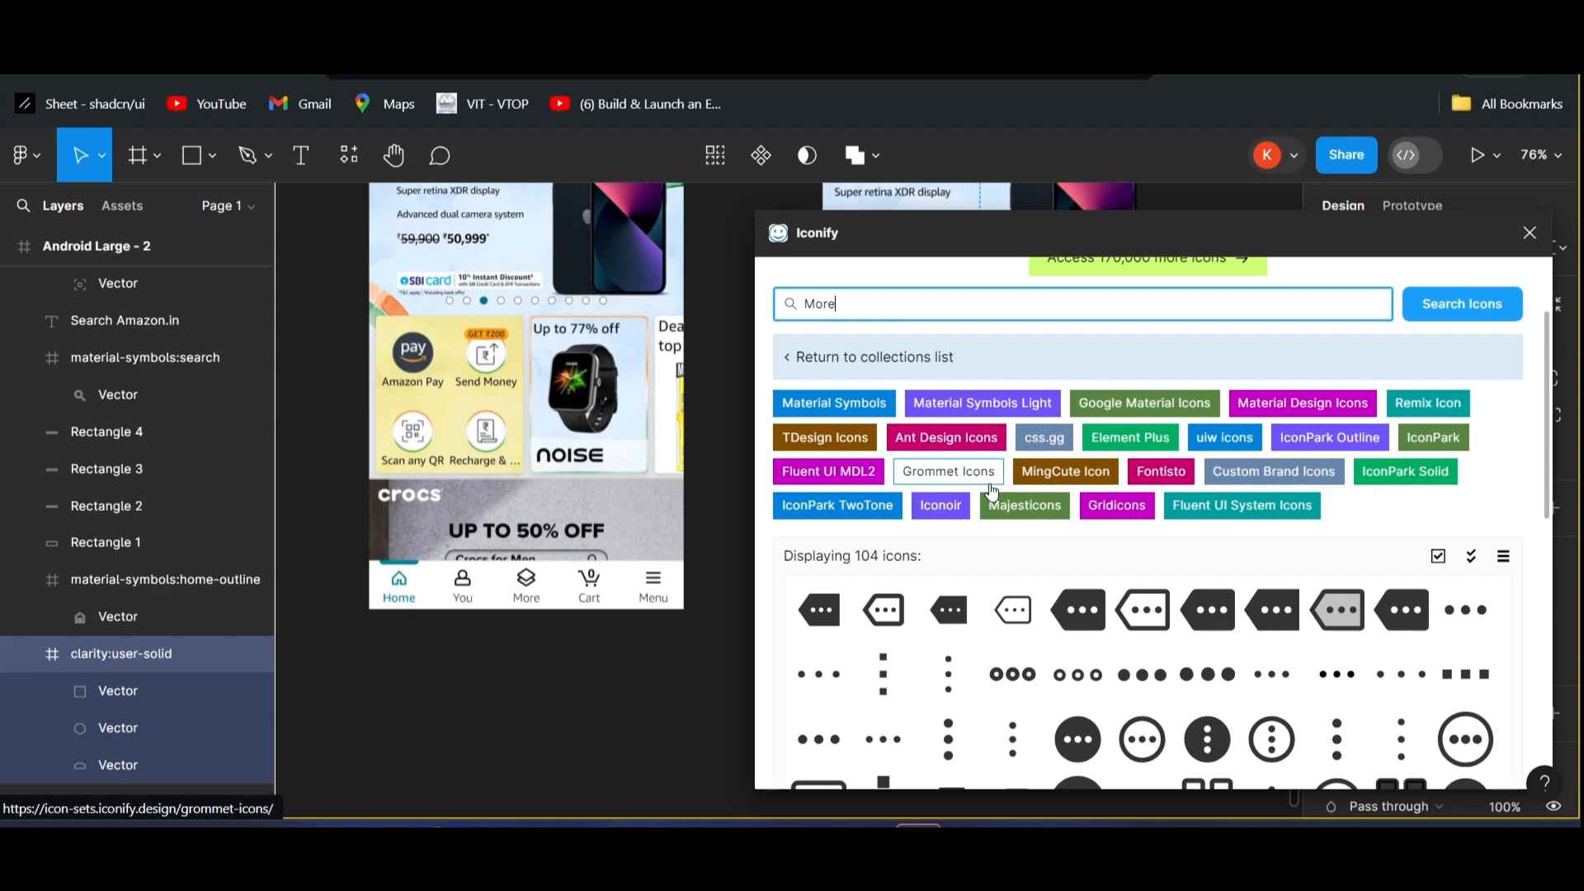
scroll(991, 492, down, 2)
scroll(944, 459, up, 4)
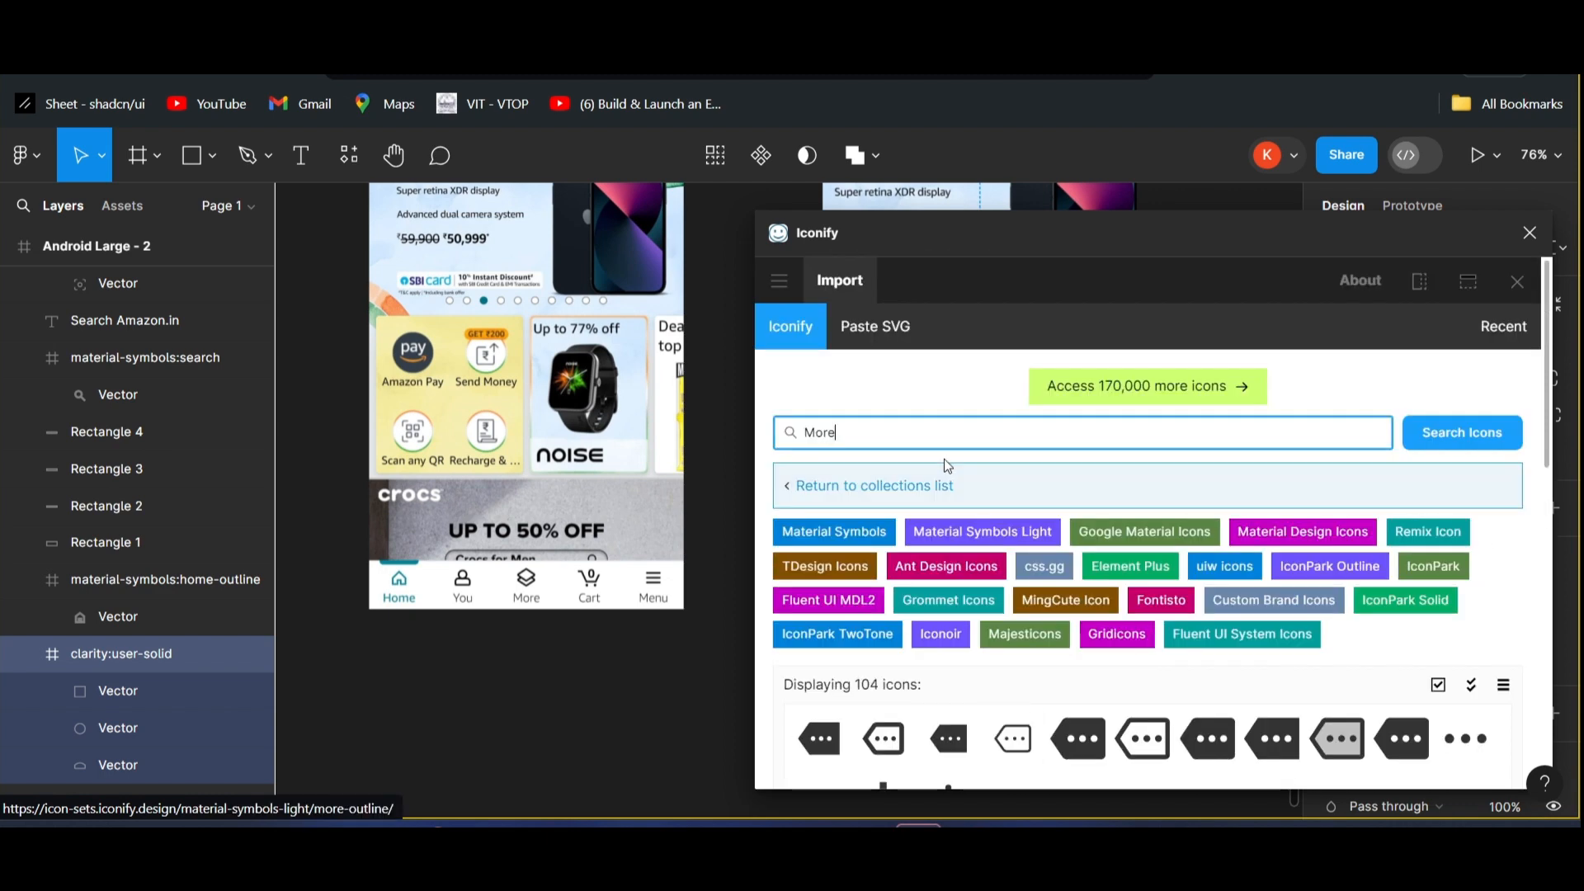
- Search the icon library for Tab instead and look through the matching icons
double_click(814, 431)
key(BackSpace)
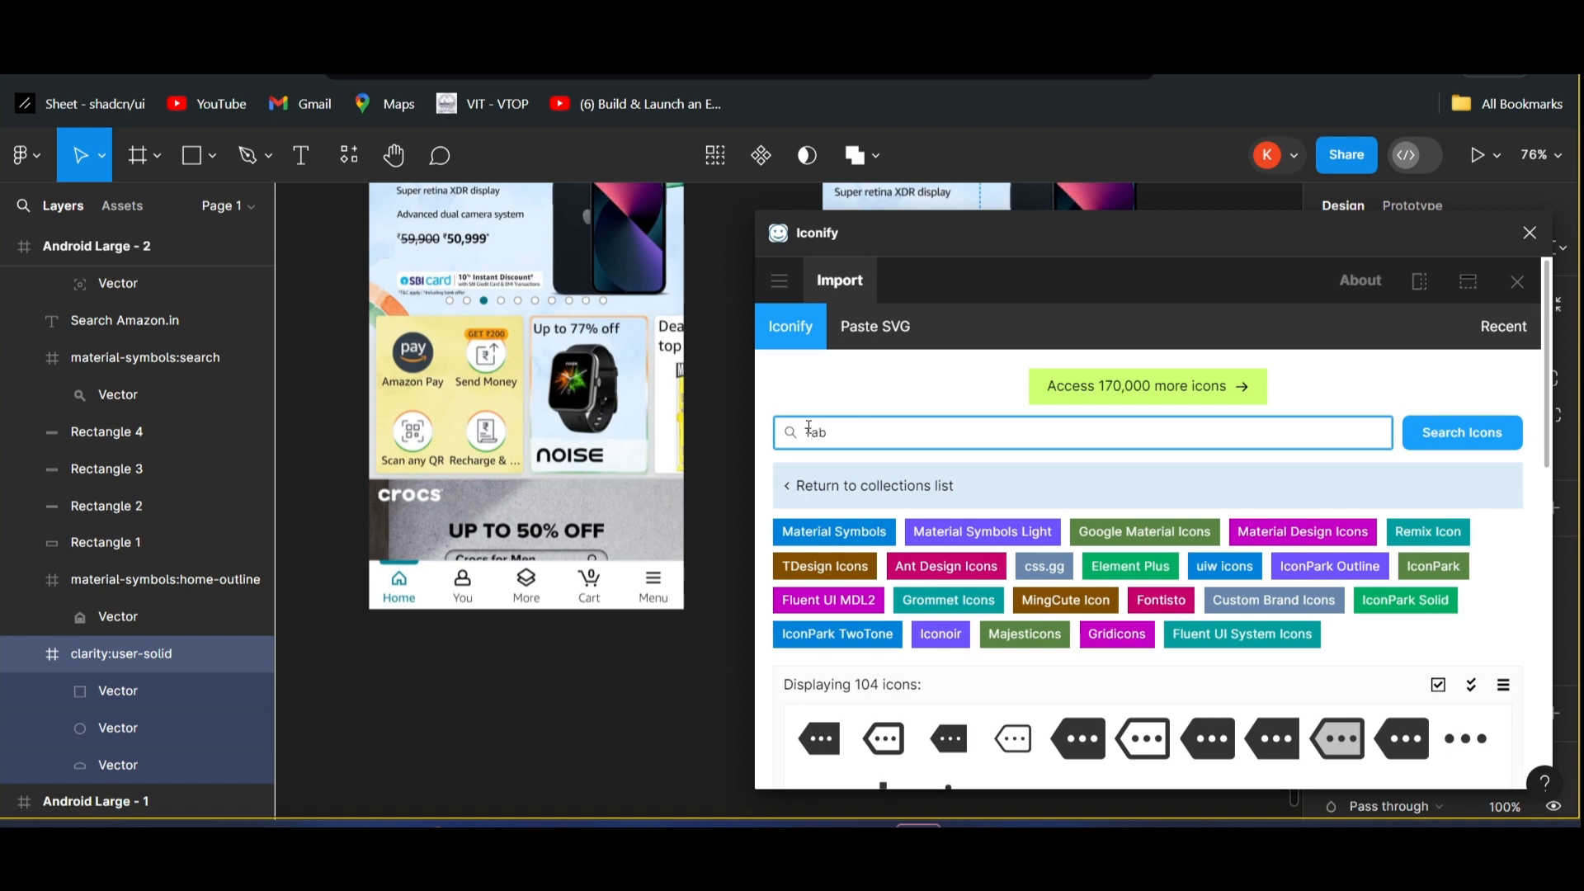
key(Return)
scroll(945, 454, down, 3)
scroll(947, 456, up, 3)
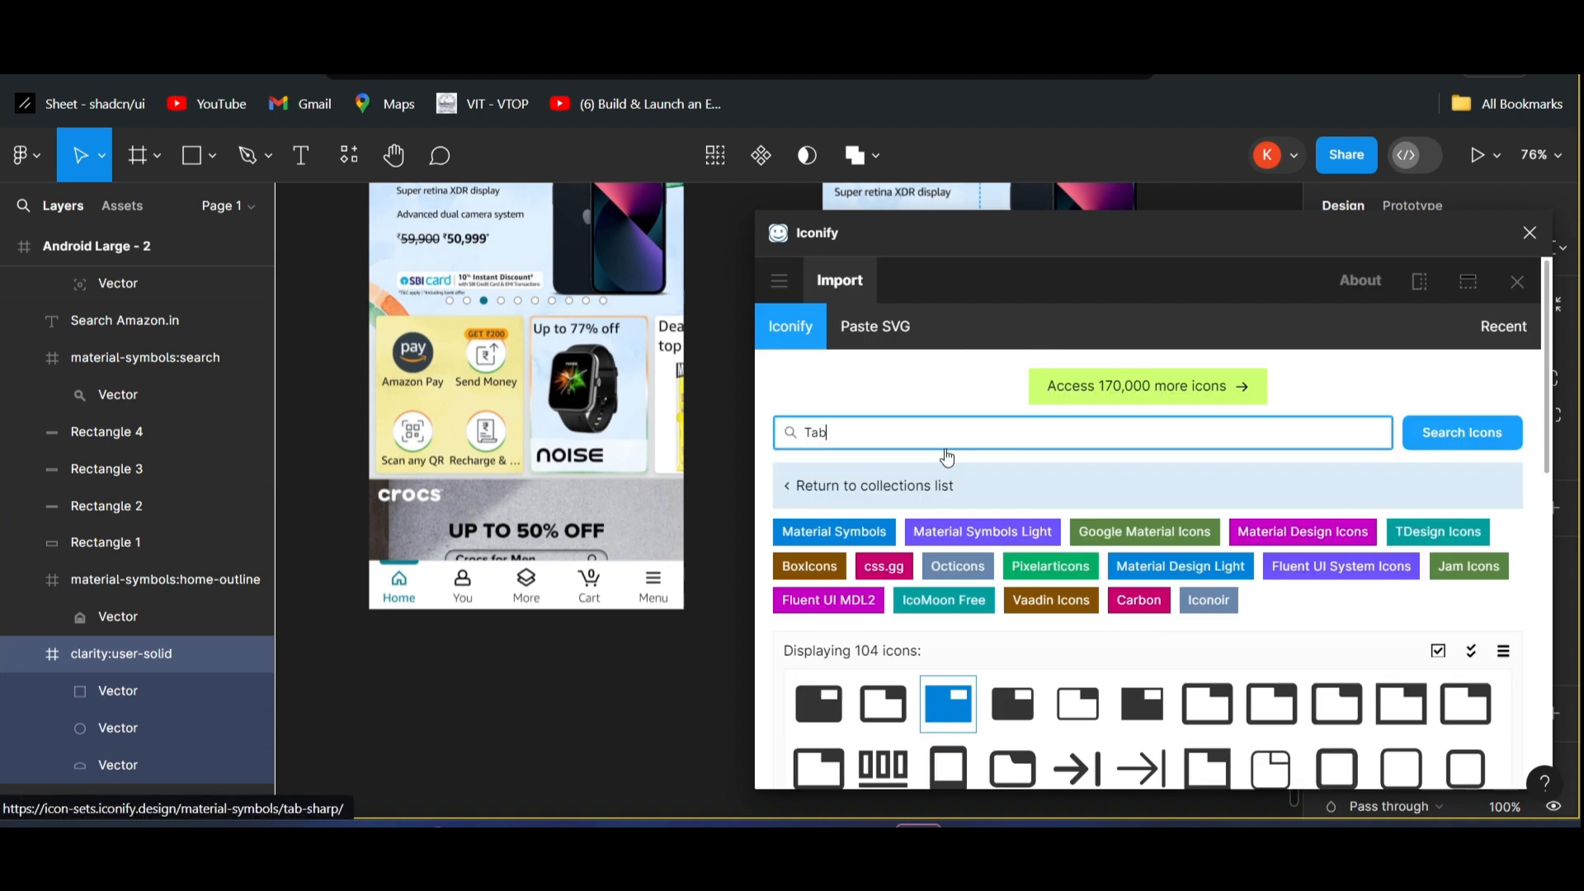
- Search the icon library for More and import the mingcute:more-3-fill icon in black into the Android Large - 2 frame
drag(906, 437, 775, 439)
text(More)
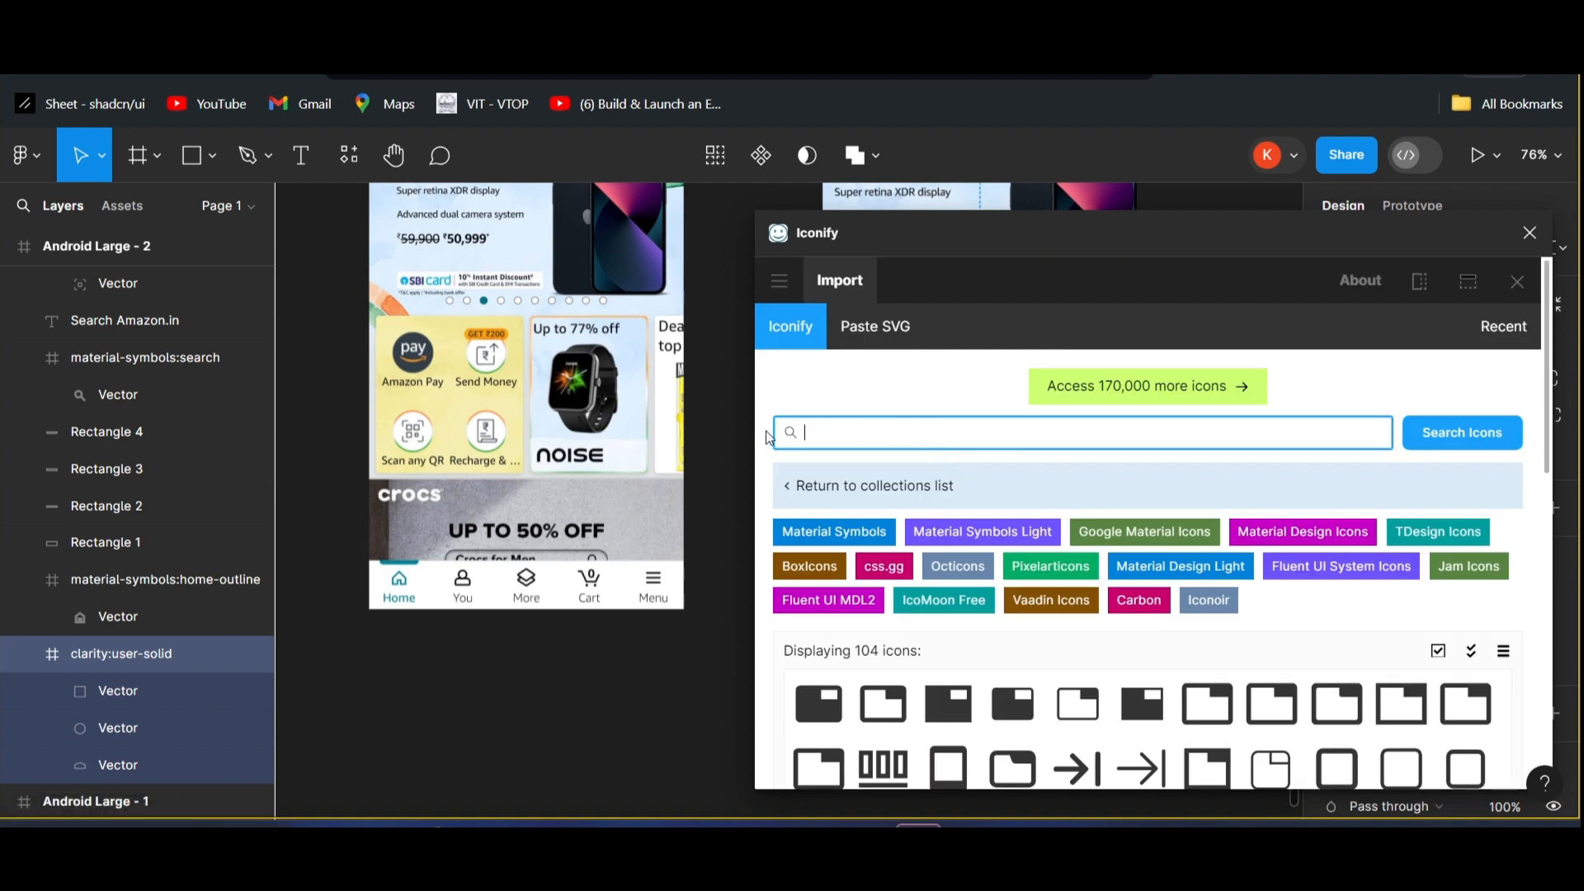
key(Return)
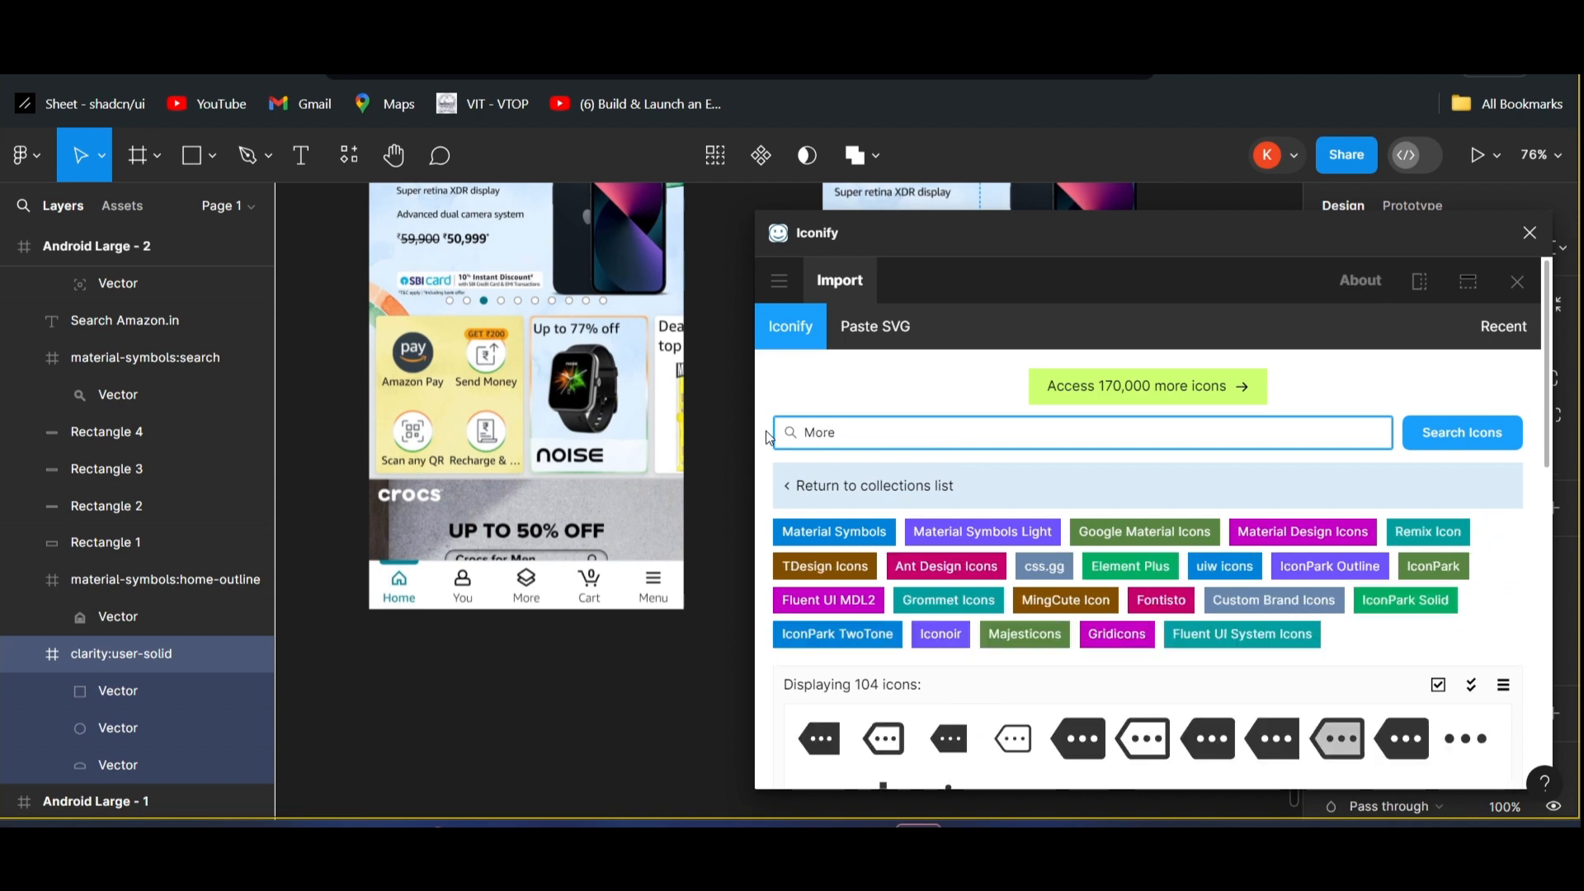
scroll(933, 452, down, 3)
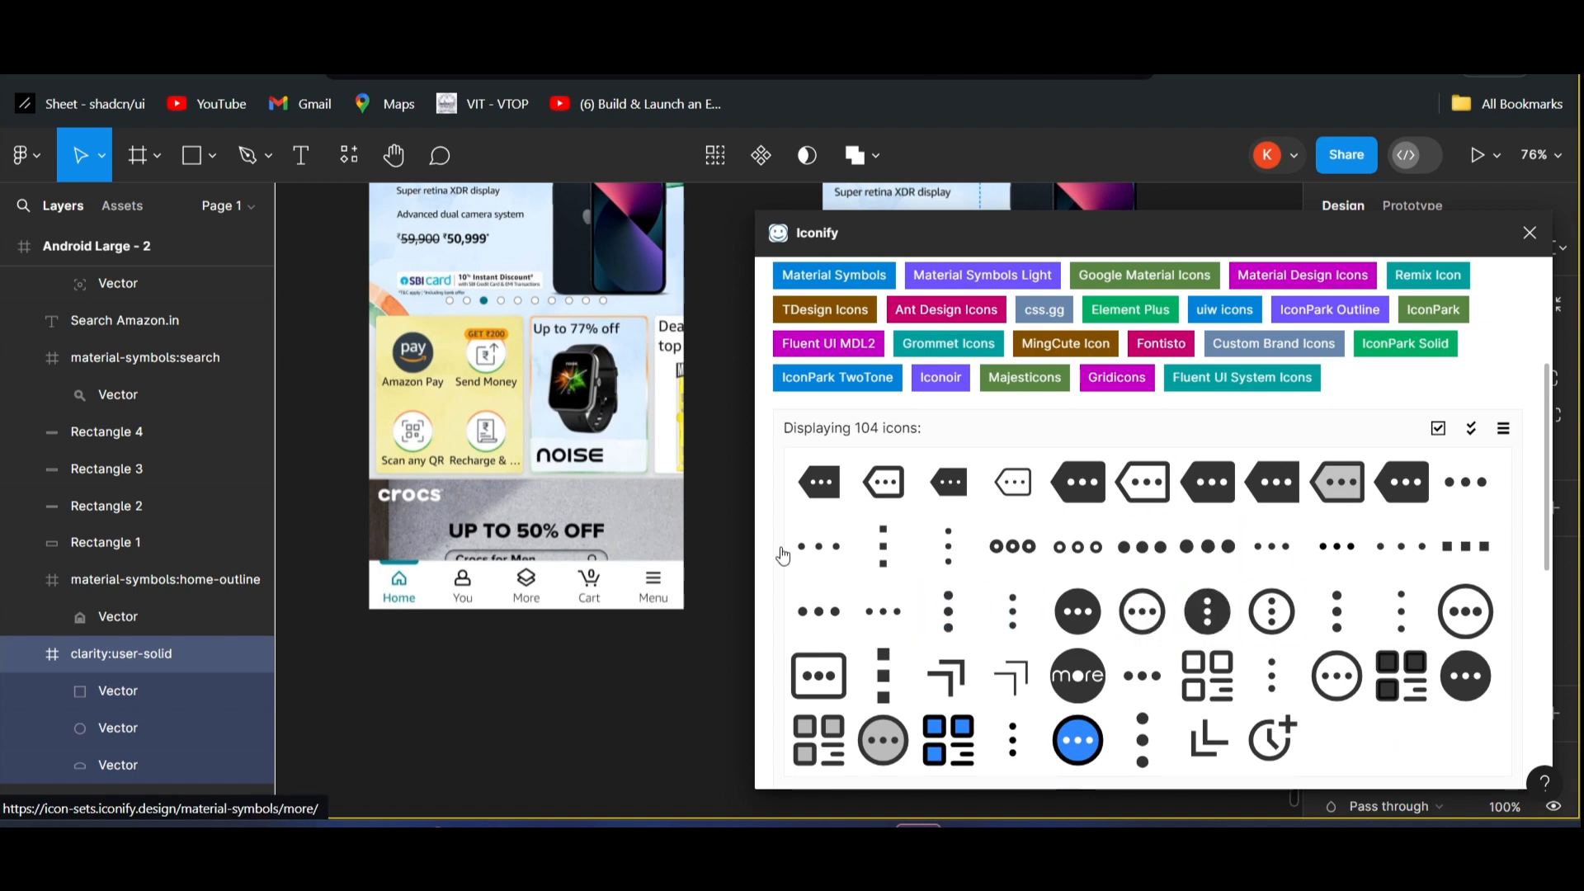
click(1088, 612)
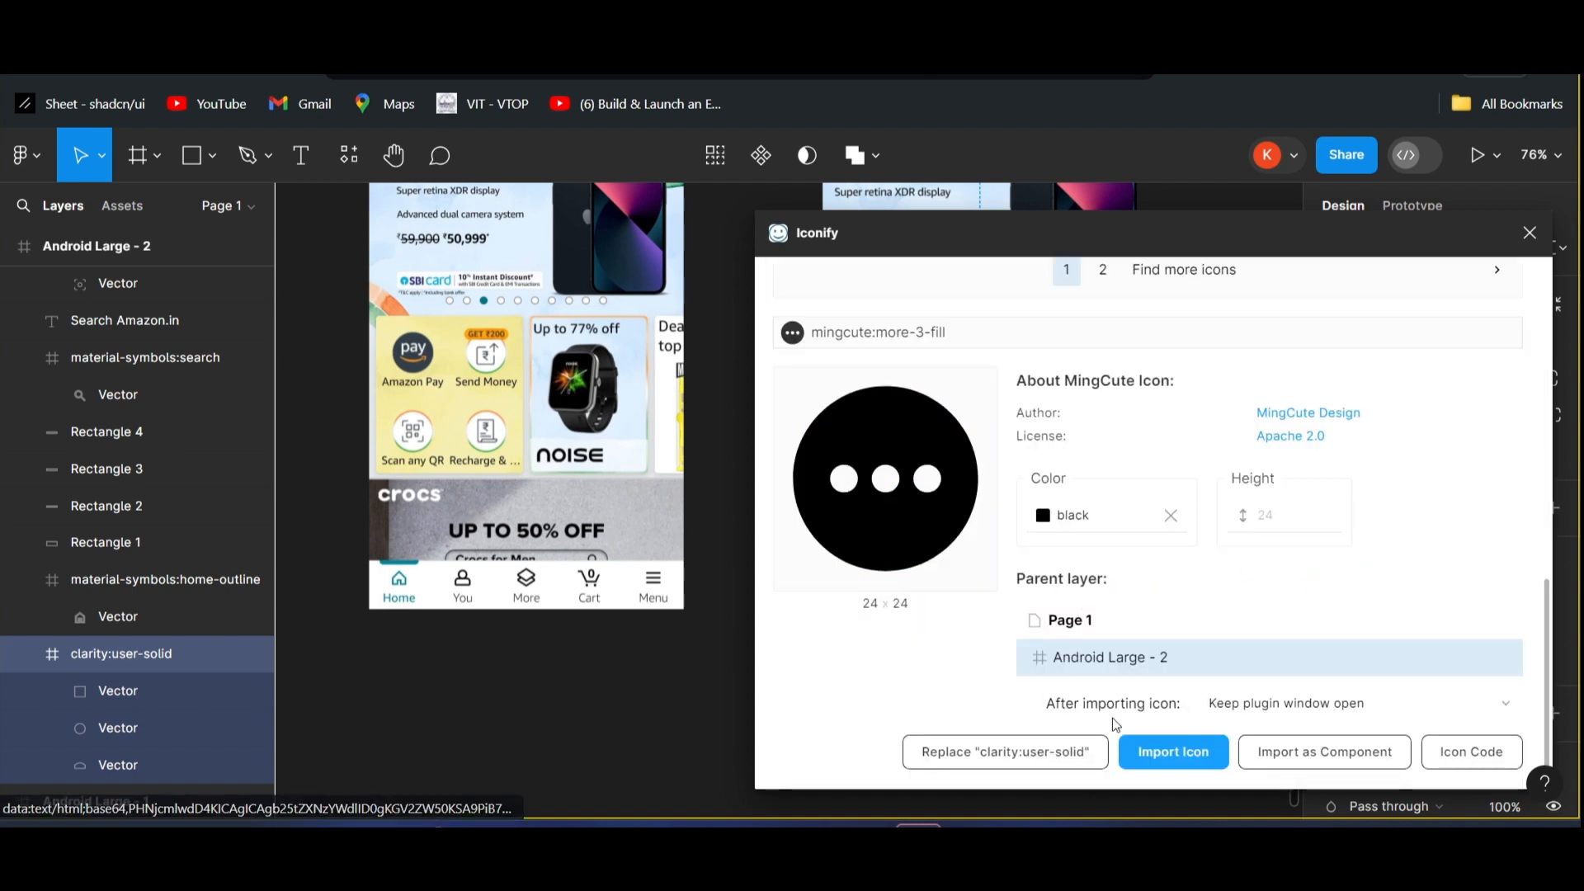
click(1141, 750)
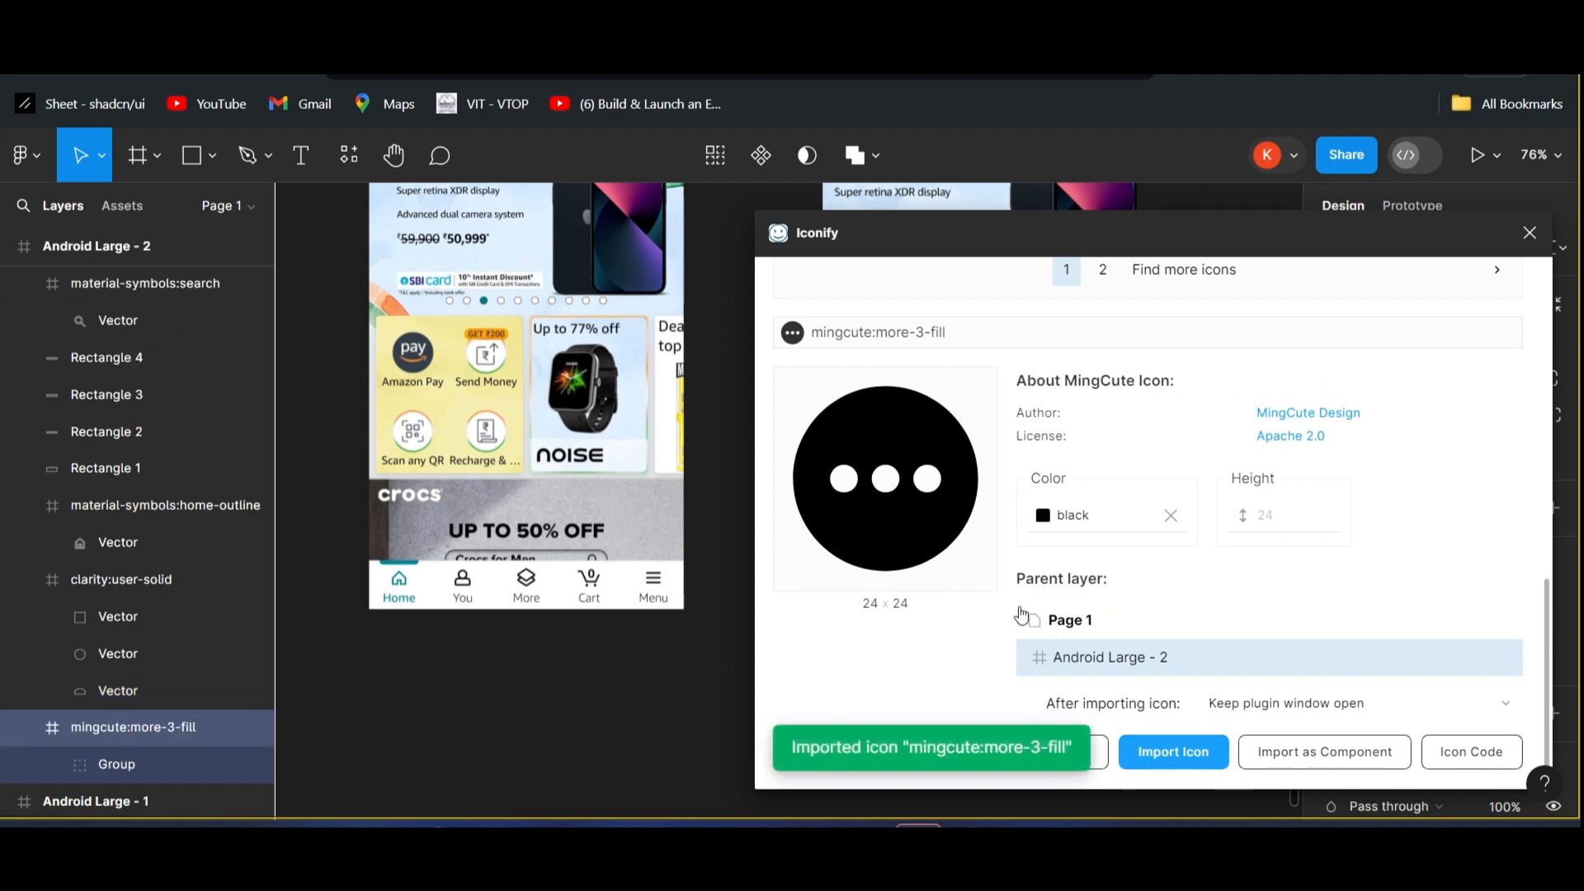
- Search the icon library for Cart and import the mdi:cart-outline icon in black into the Android Large - 2 frame
scroll(929, 522, up, 1)
click(798, 433)
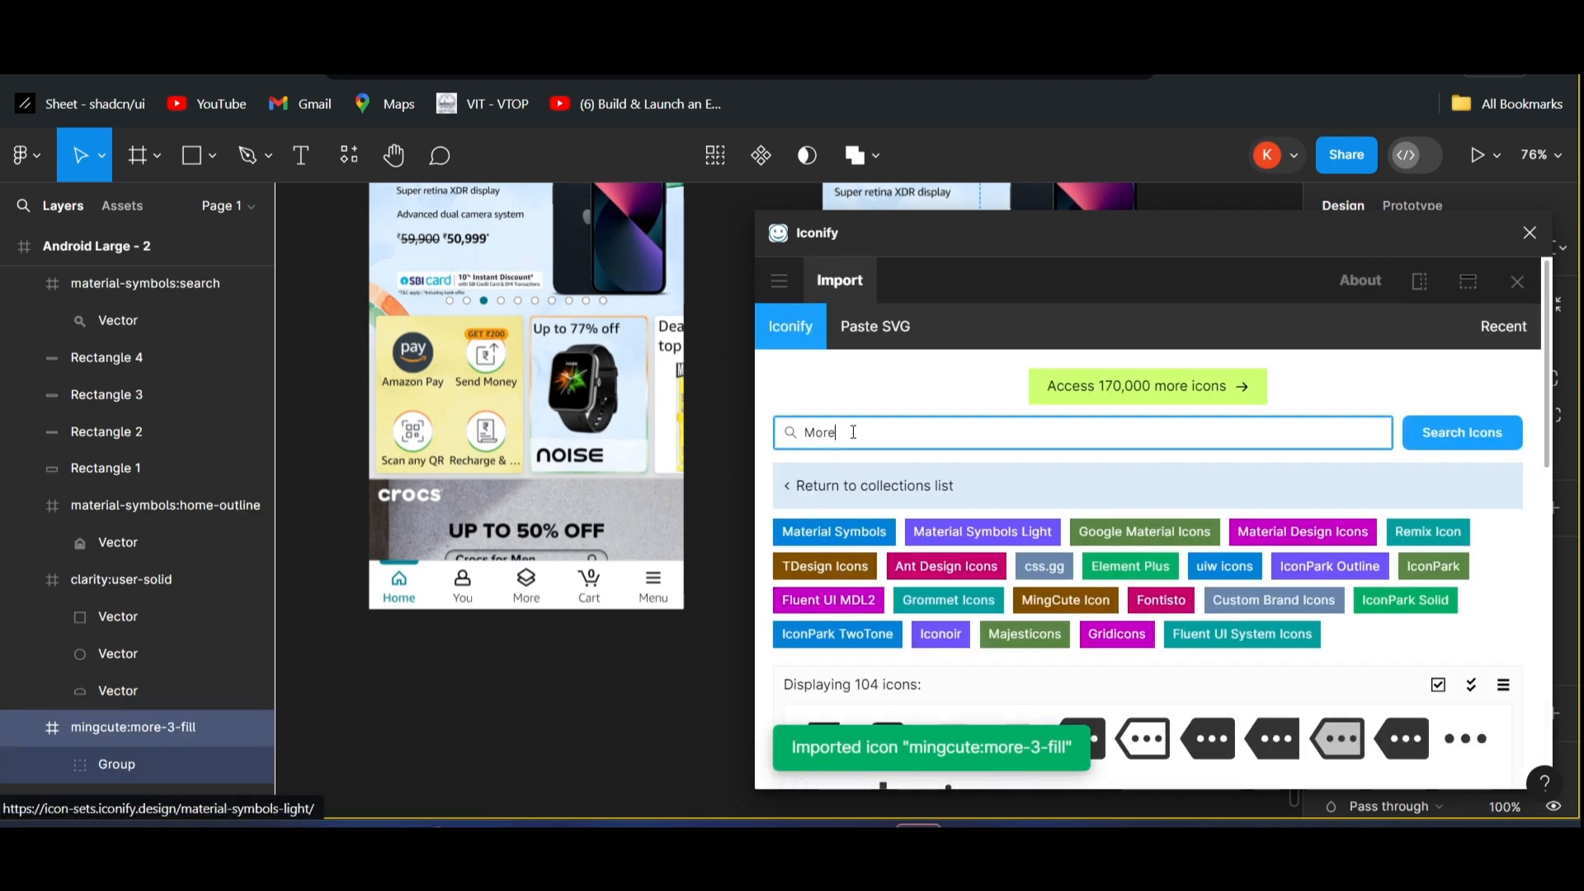
key(BackSpace)
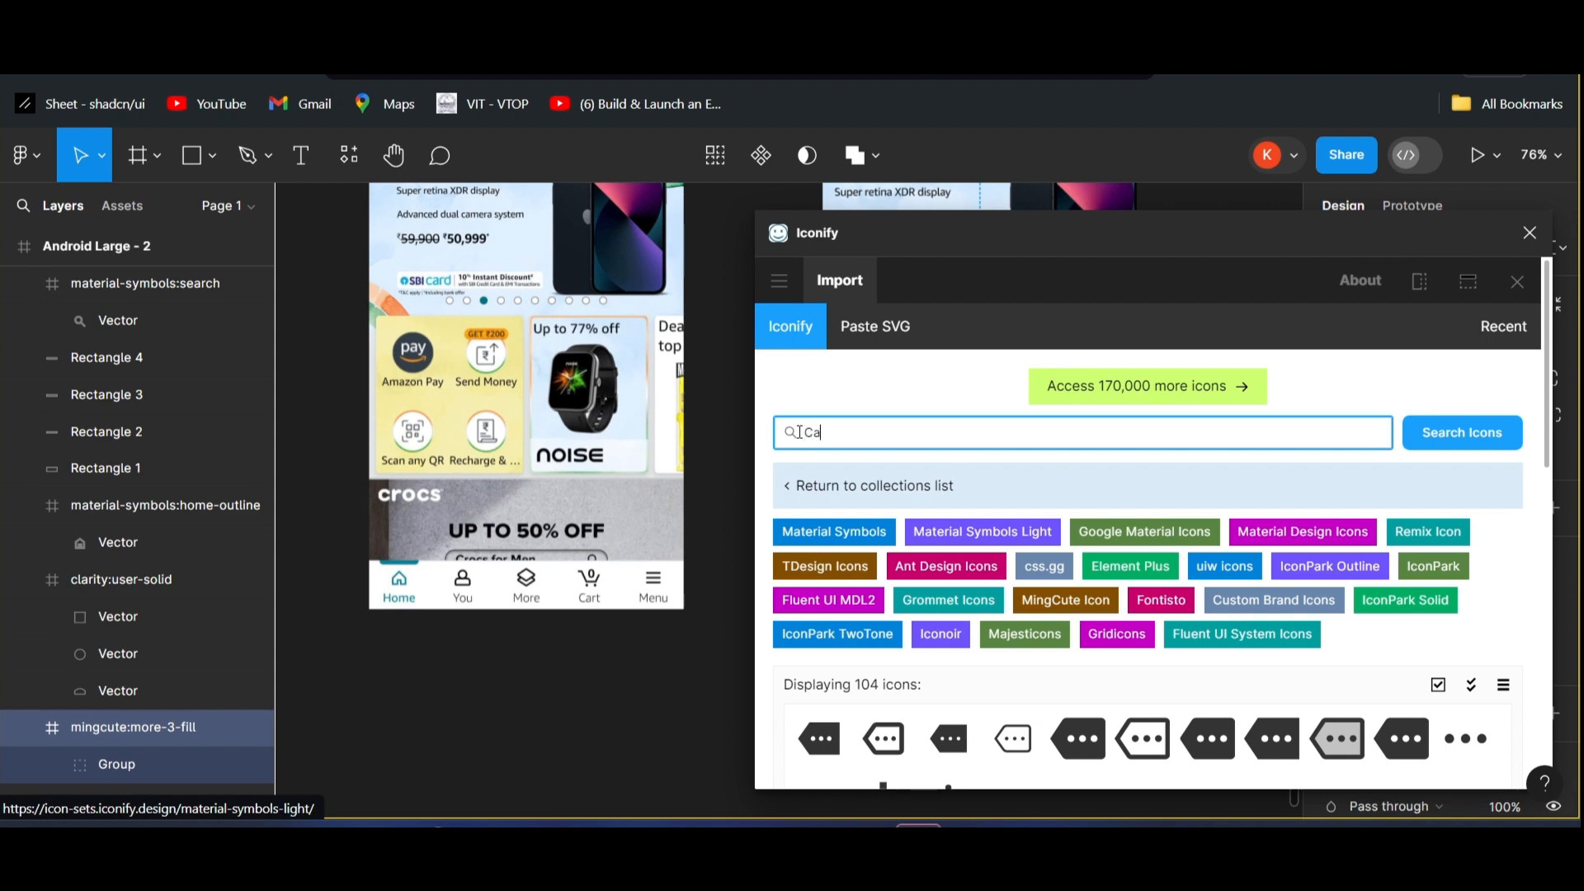
scroll(1002, 495, down, 3)
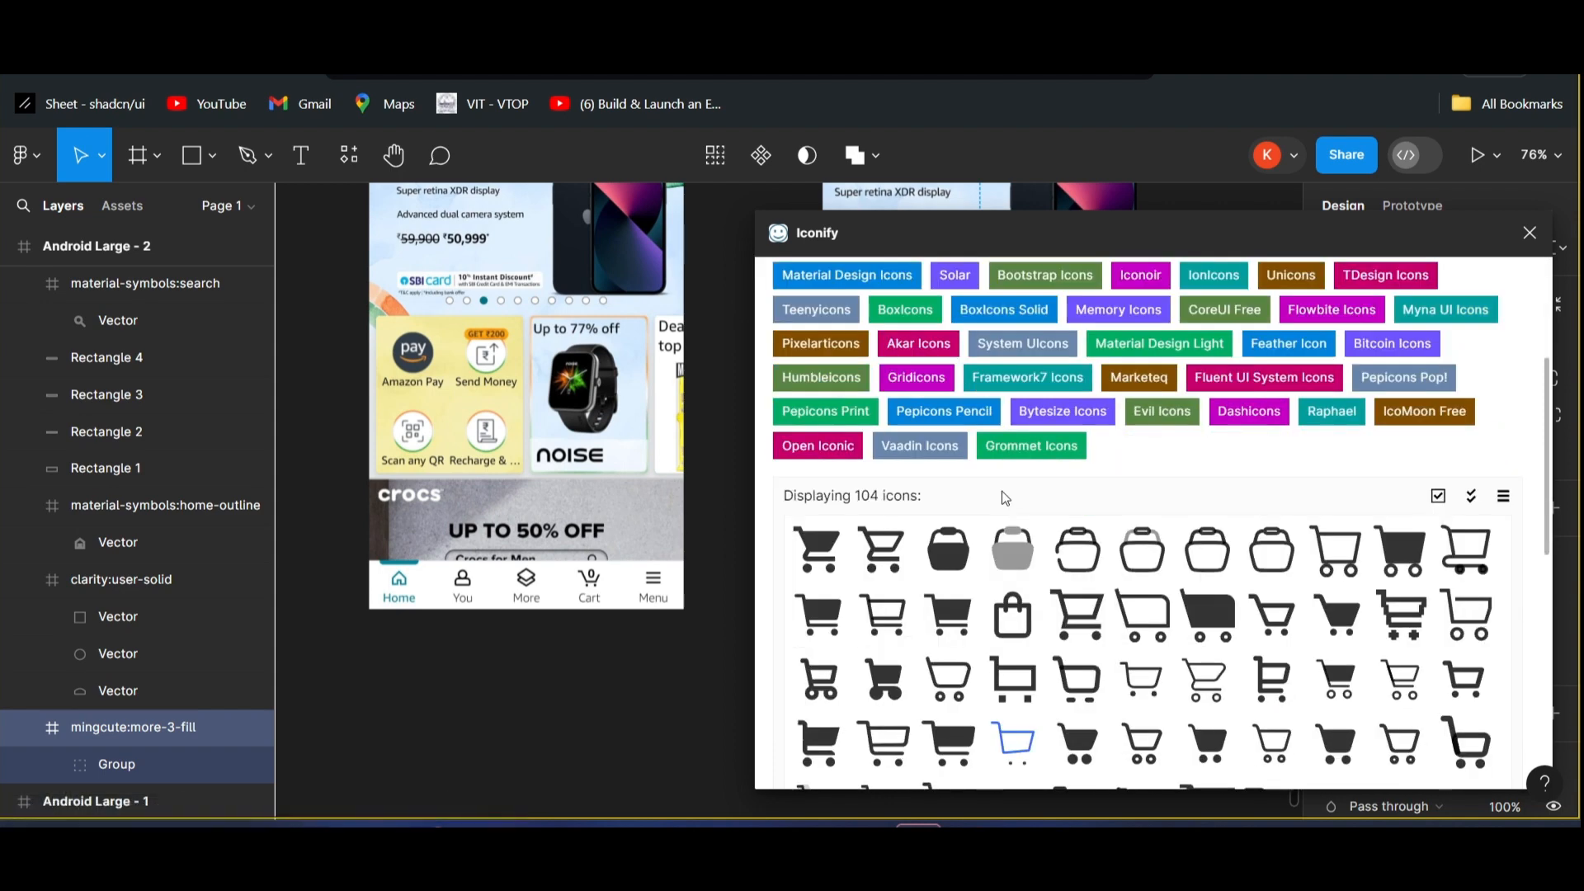
scroll(871, 498, down, 2)
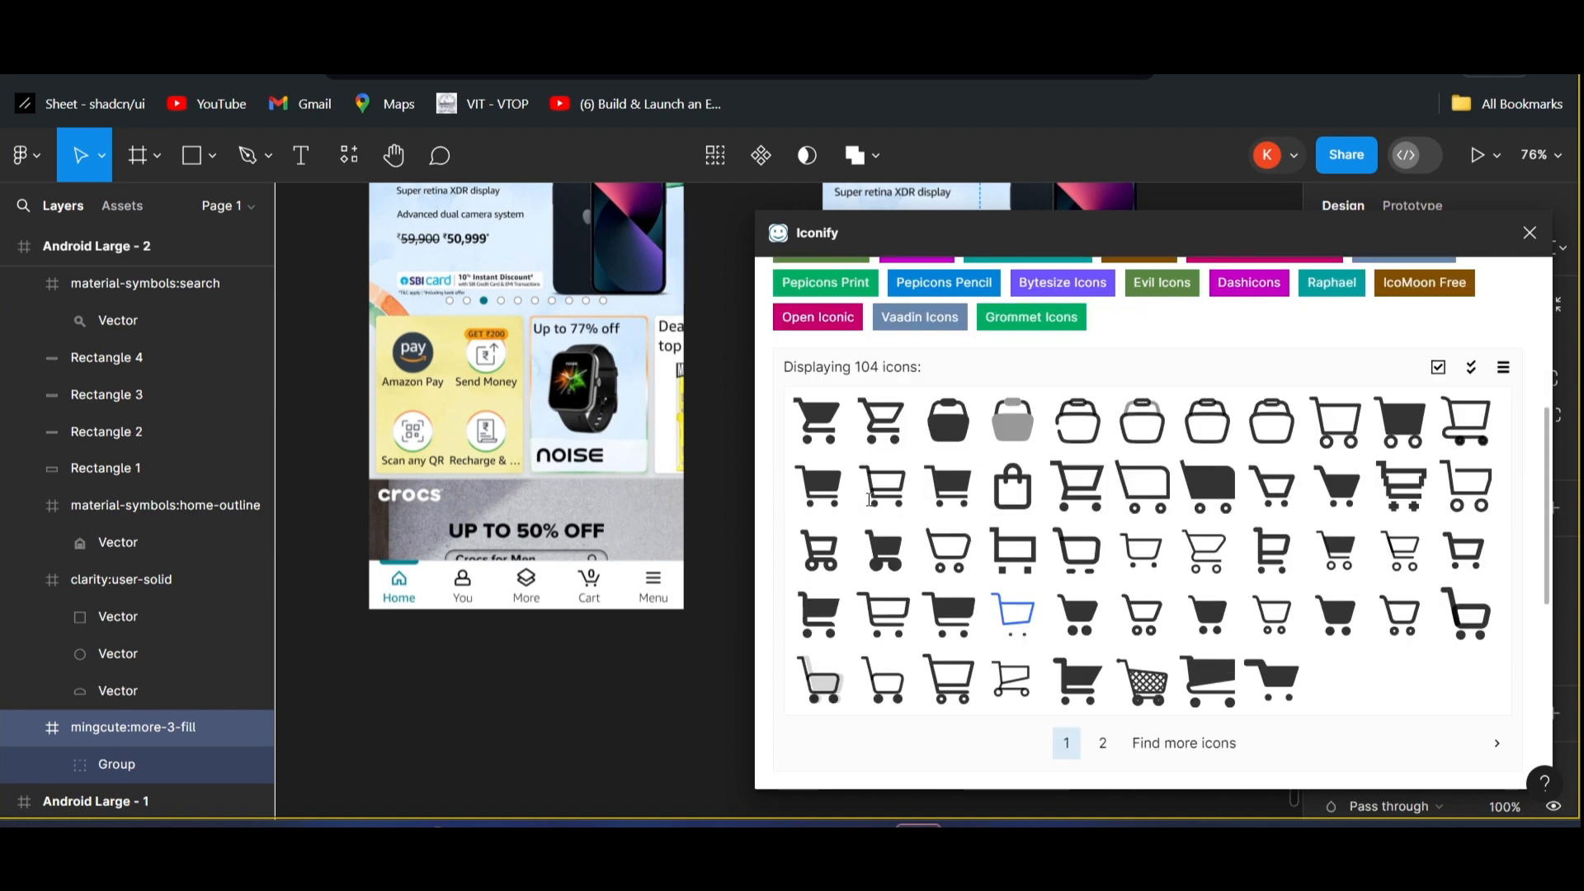
click(871, 427)
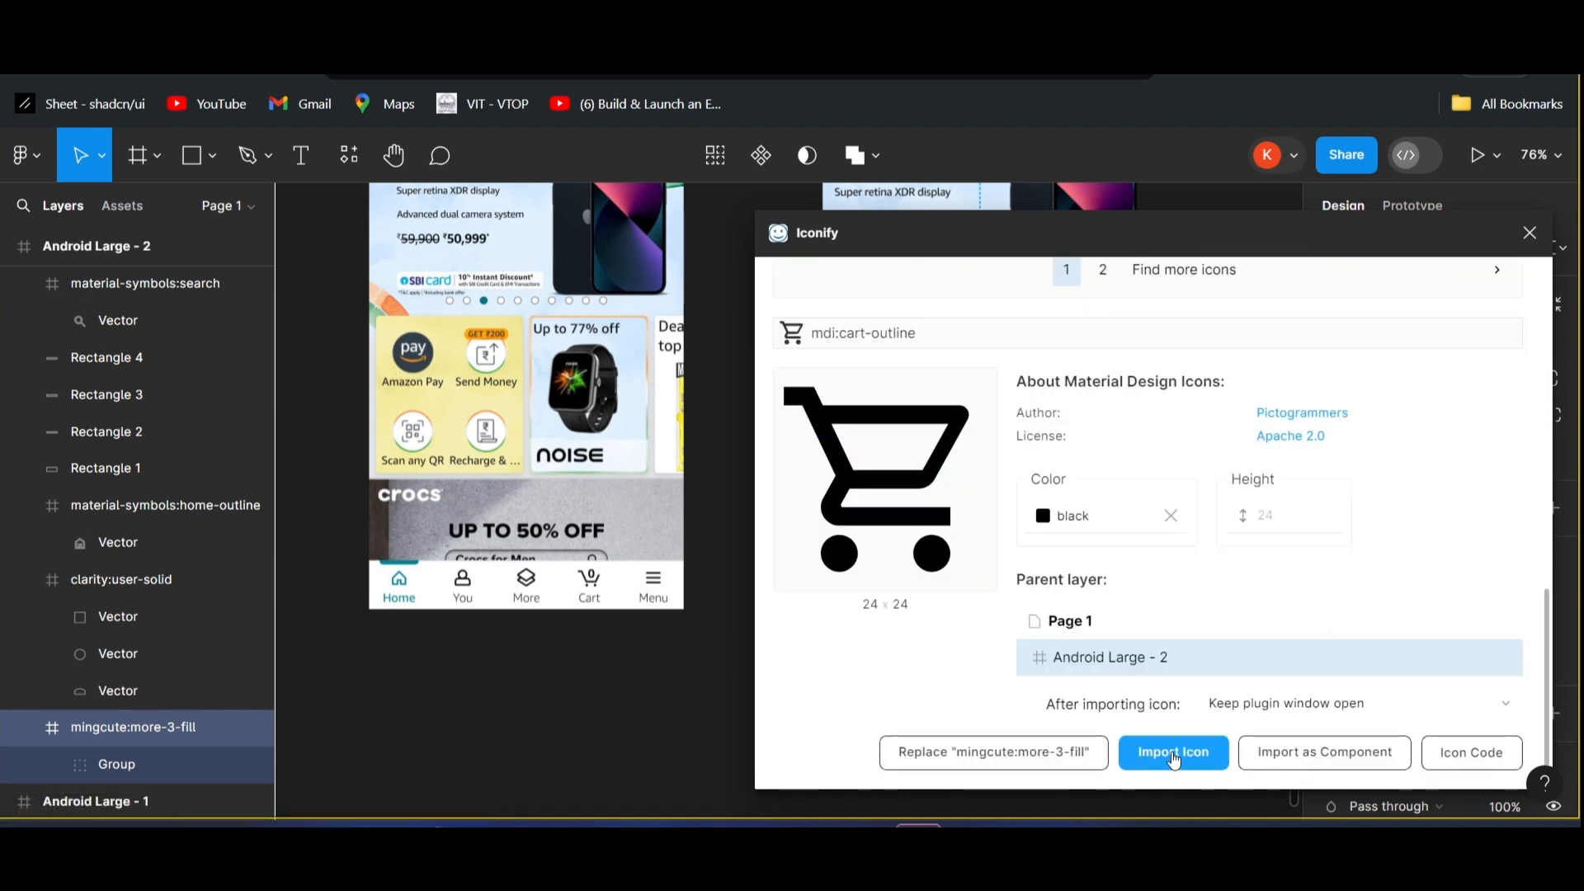
click(1174, 754)
click(1065, 515)
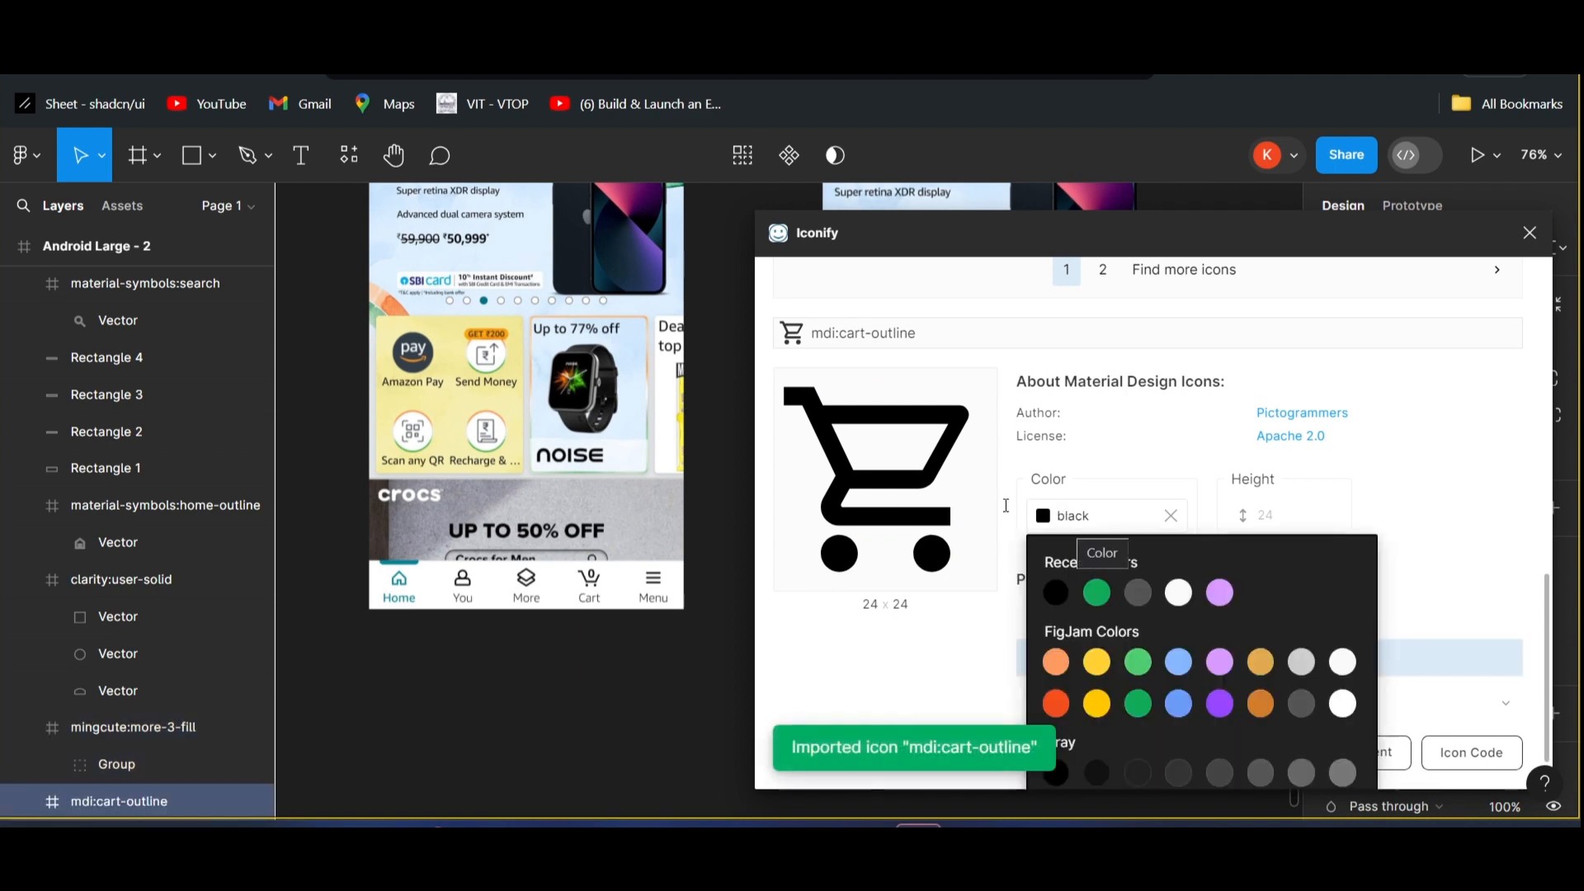
- Inspect the Menu icon in the reference screen's navigation bar and try searching the icon library for Hamburgers
scroll(974, 503, up, 8)
scroll(980, 433, up, 4)
click(808, 433)
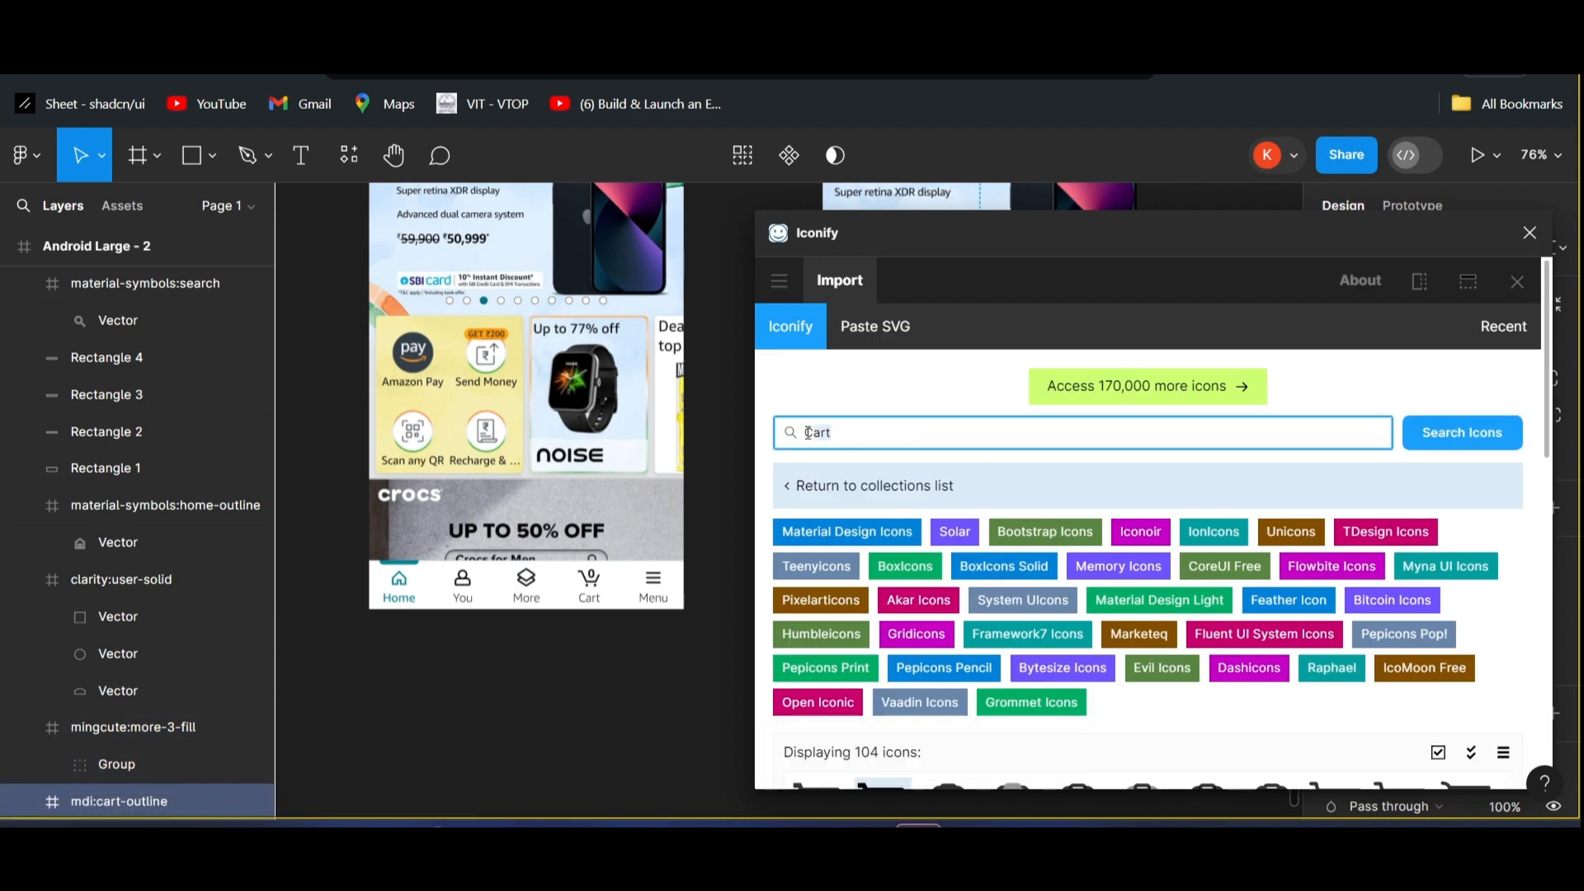
key(BackSpace)
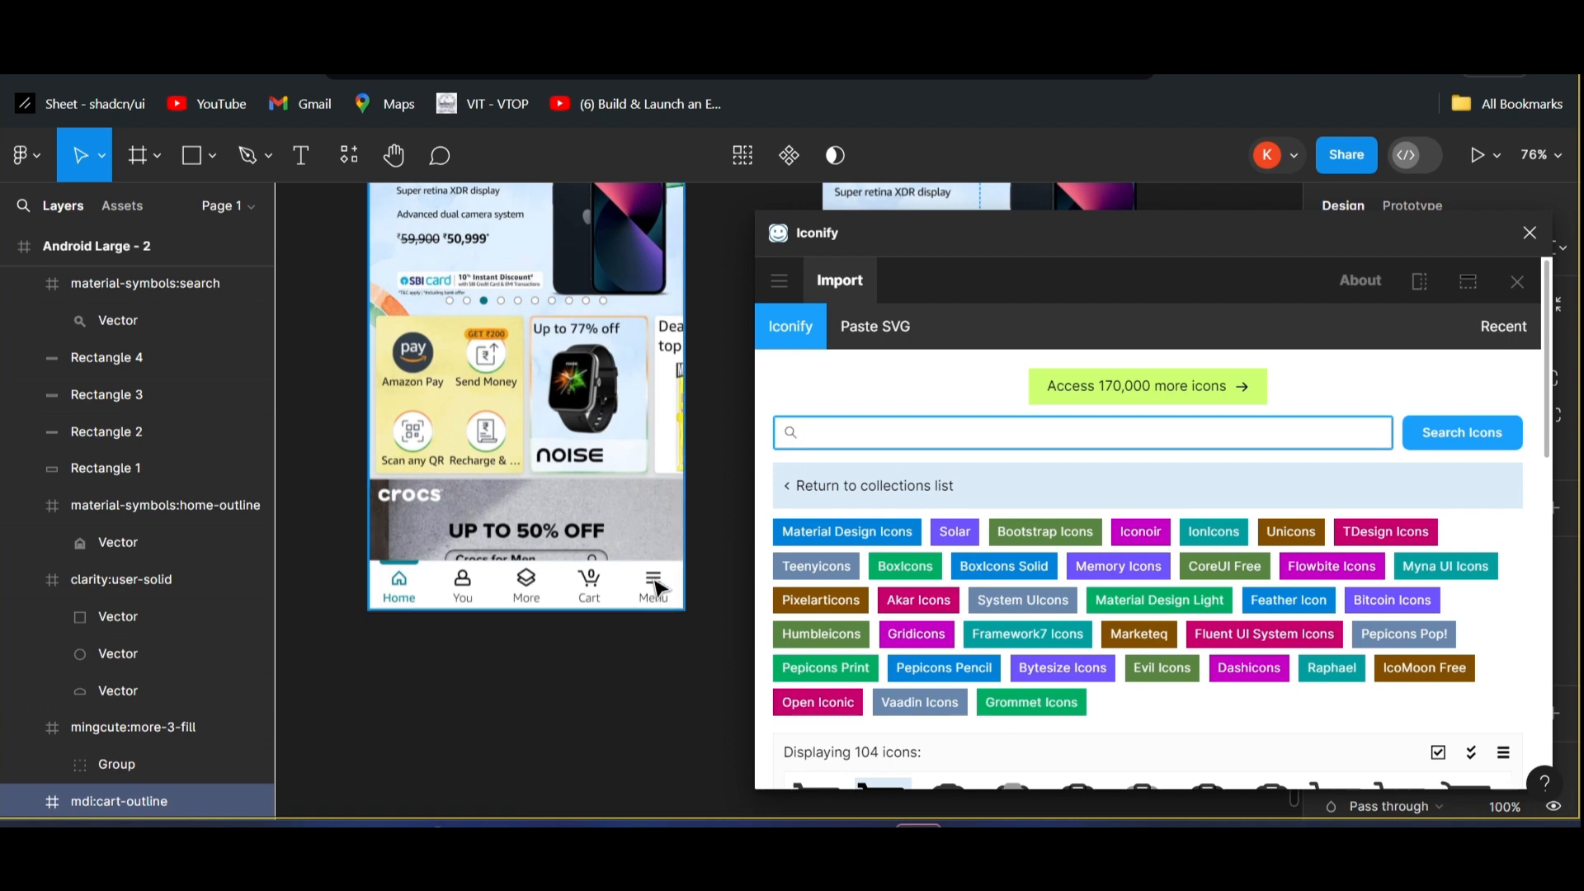
scroll(656, 595, up, 4)
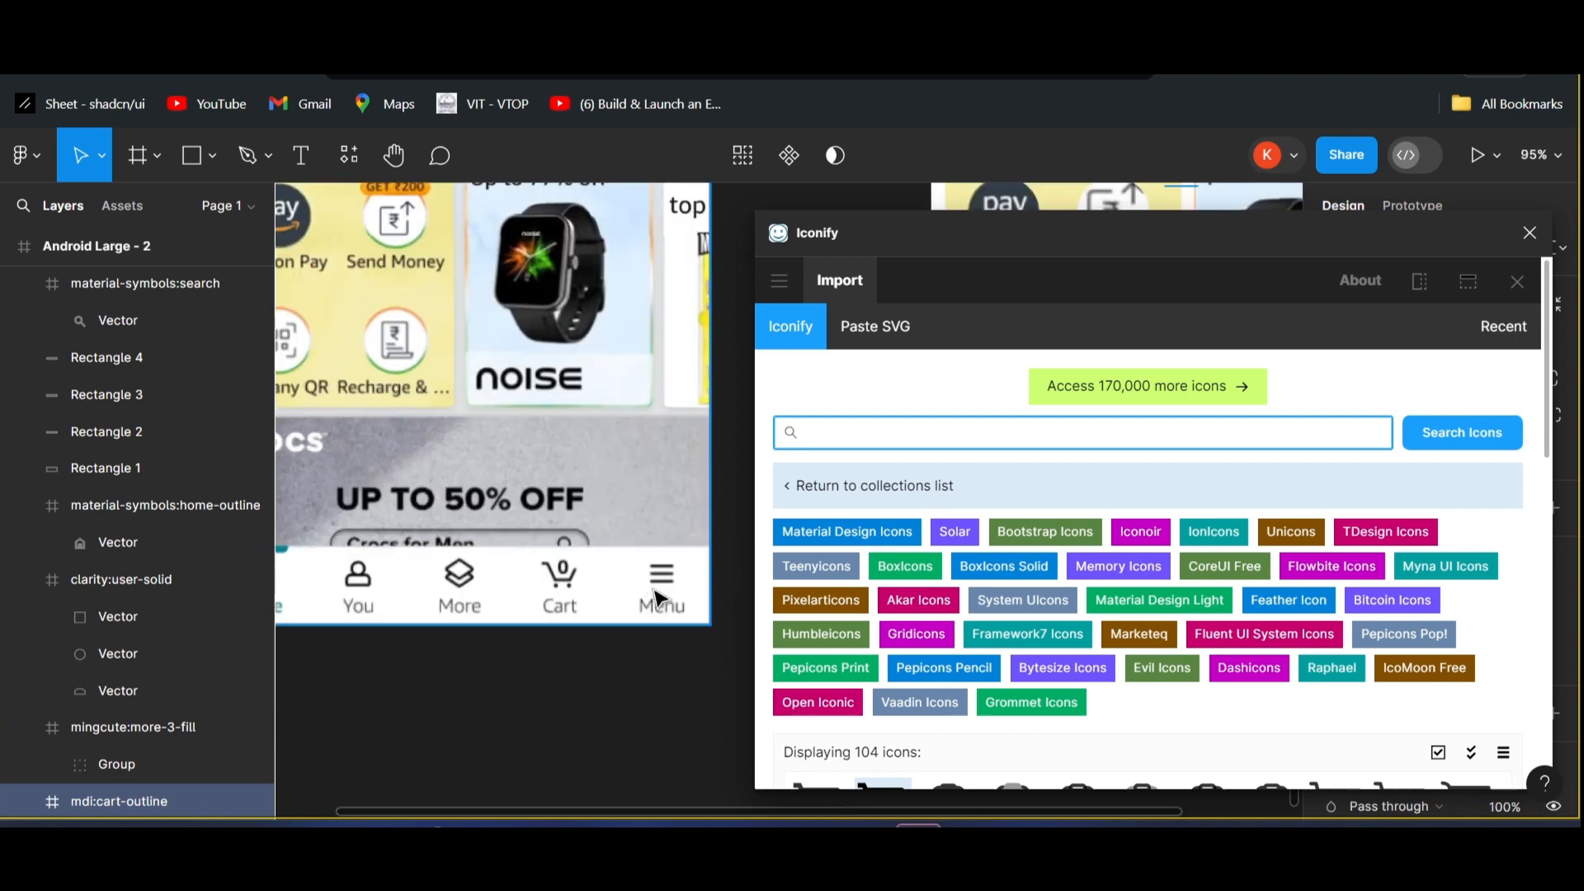
scroll(656, 596, up, 4)
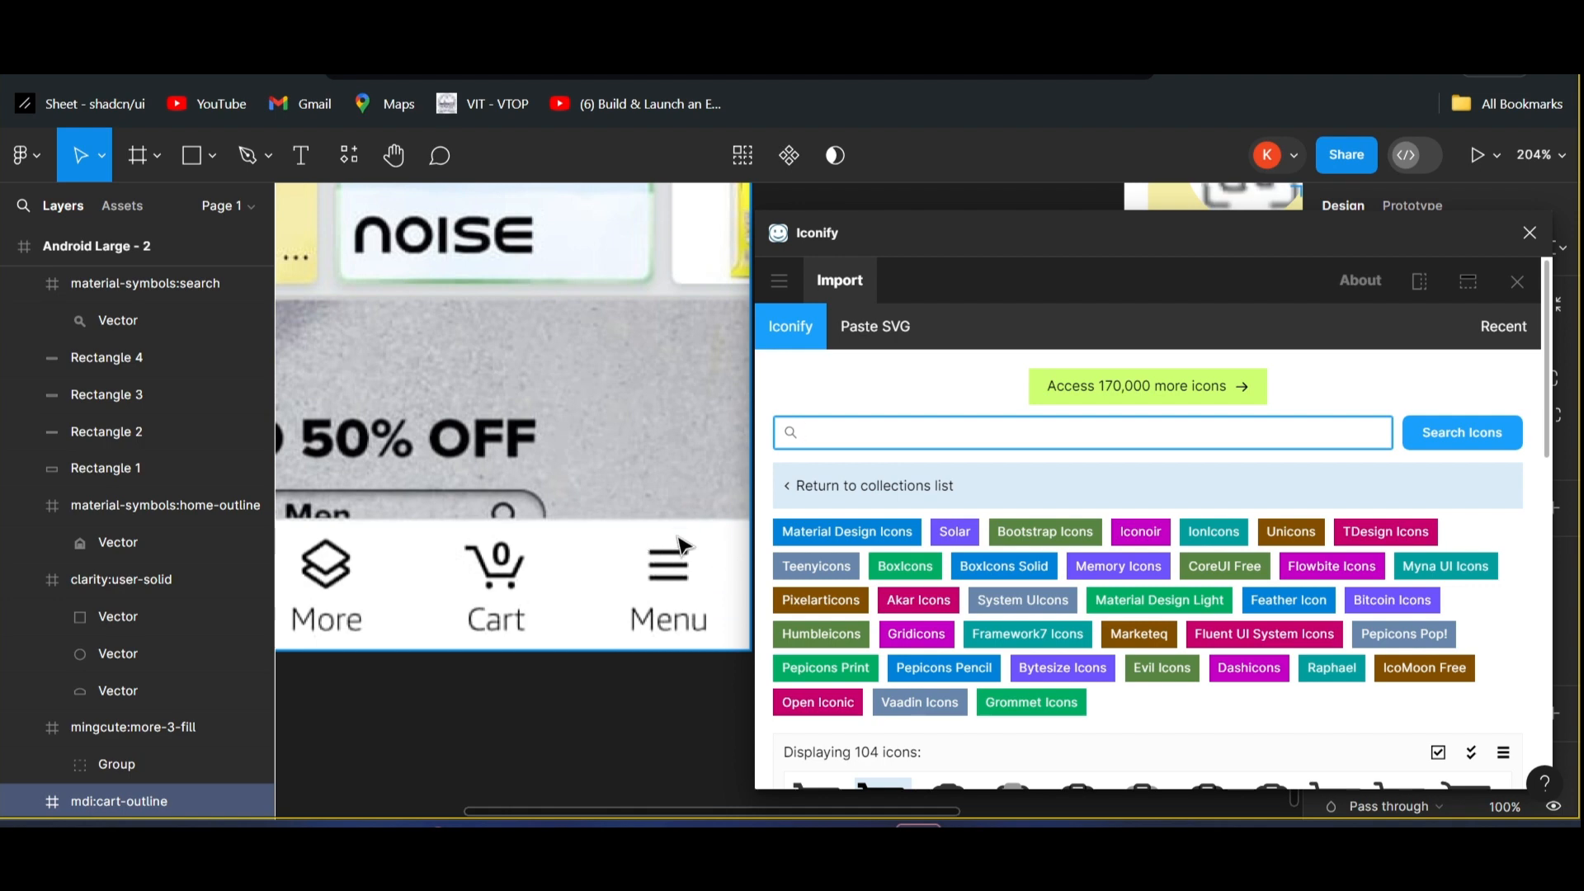
scroll(678, 551, down, 2)
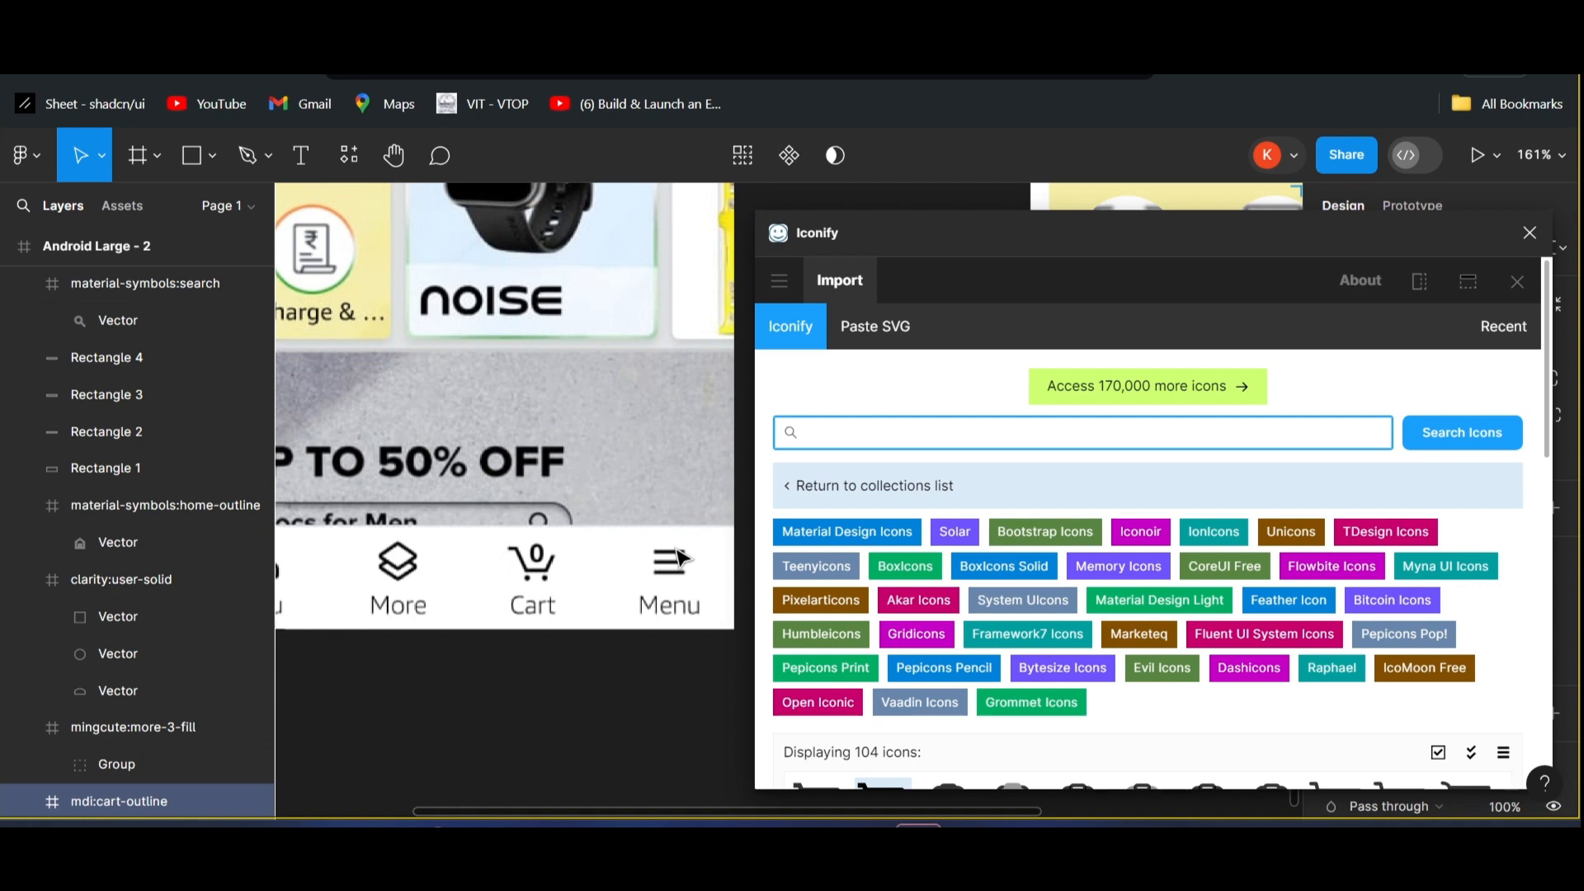
scroll(680, 558, down, 2)
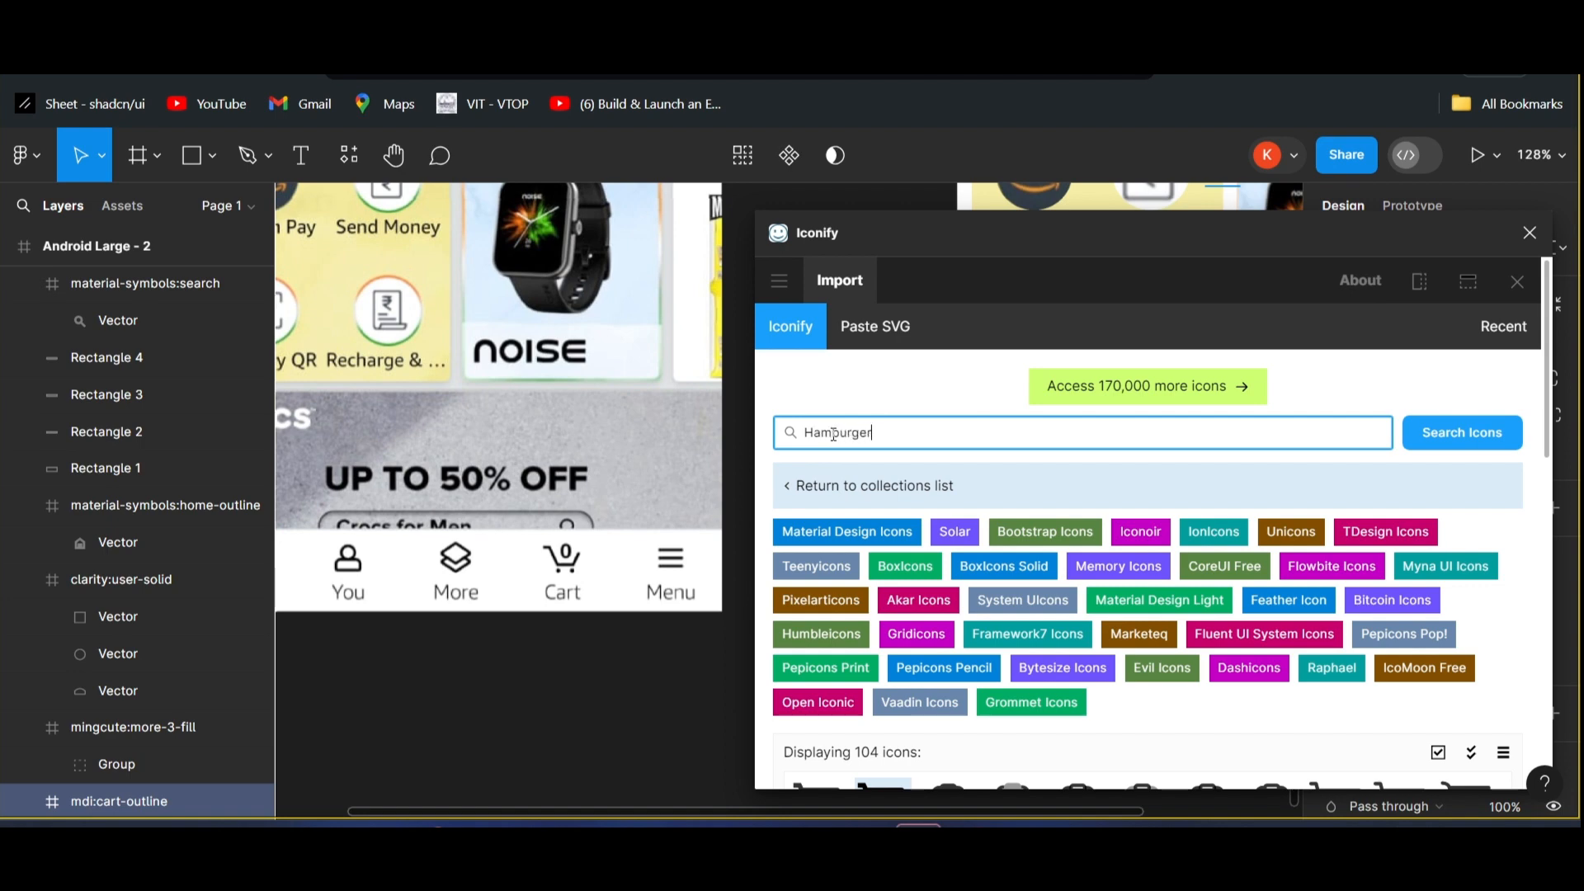
key(Return)
scroll(967, 487, down, 3)
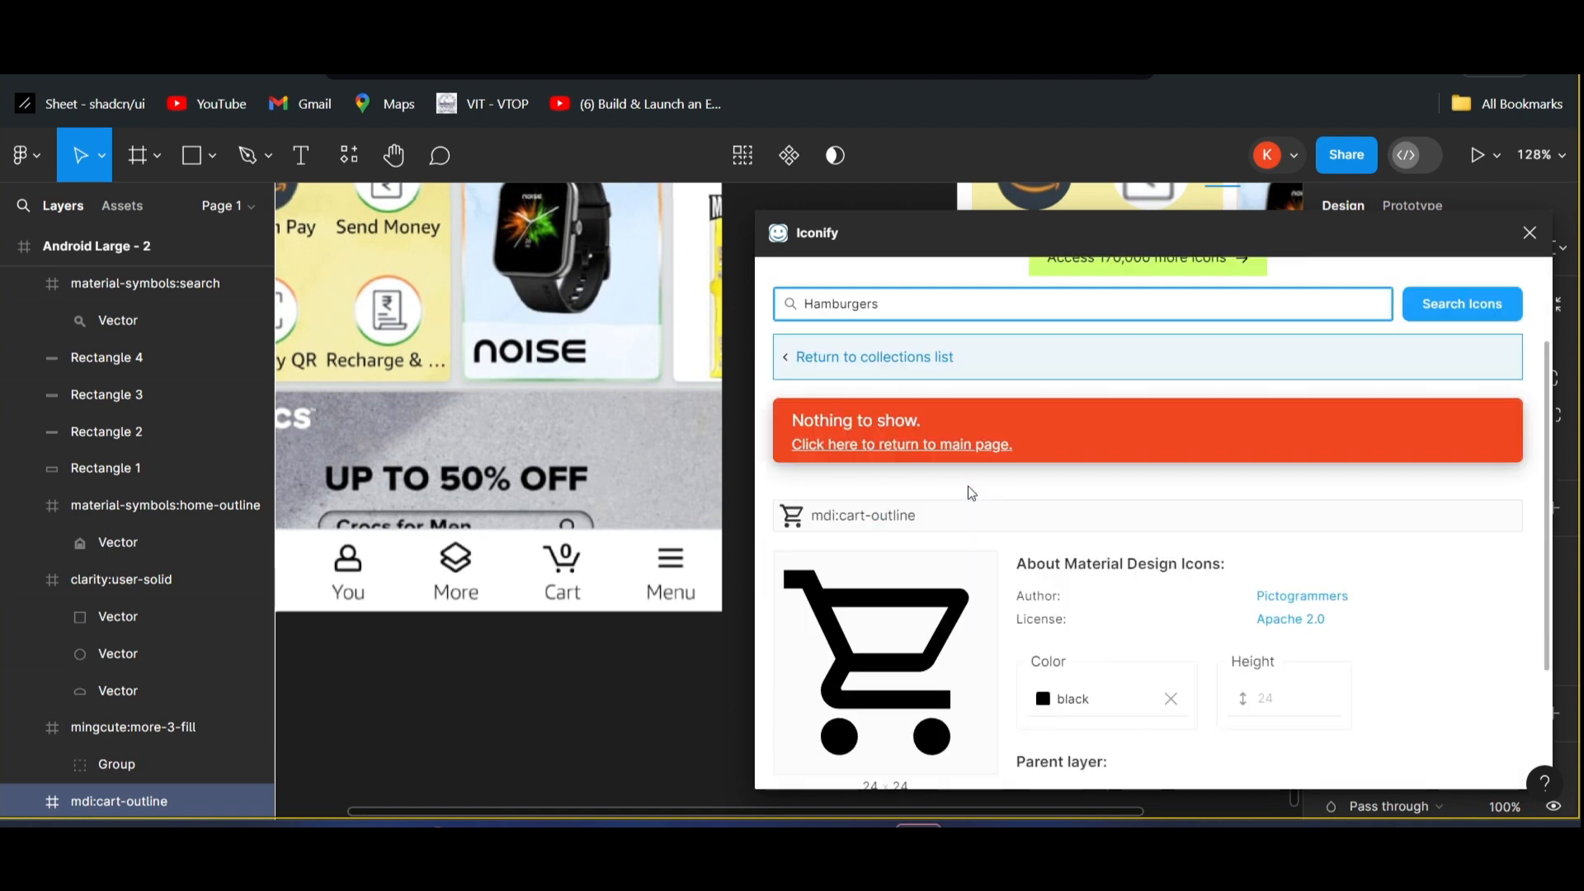
scroll(968, 486, up, 3)
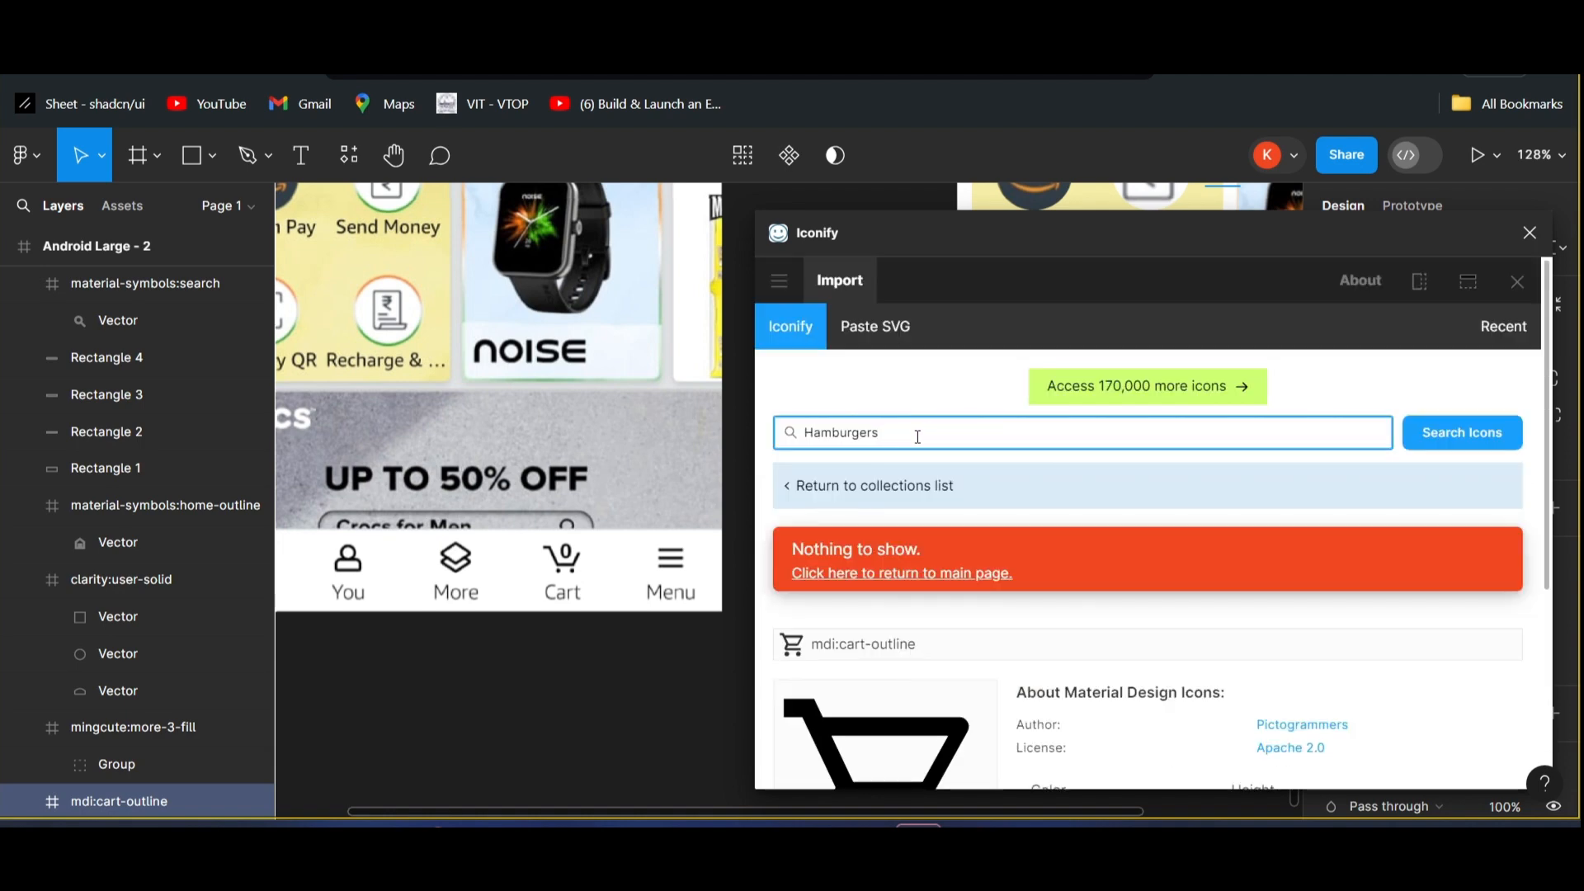
- Search the icon library for Hamburger and import the pajamas:hamburger icon in black into the Android Large - 2 frame
key(Return)
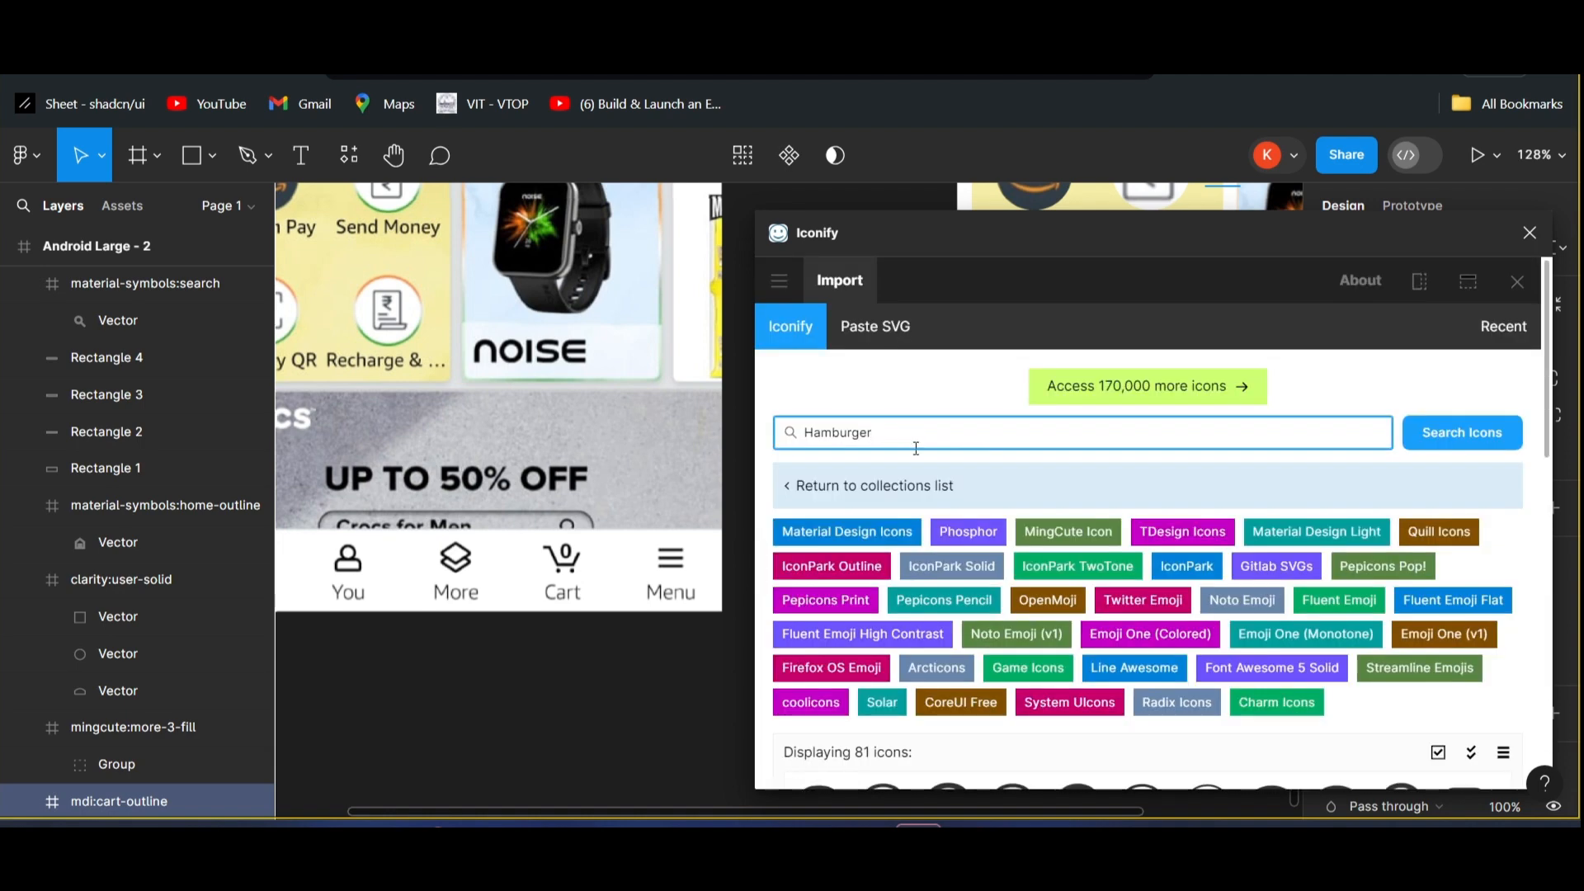
scroll(941, 474, down, 2)
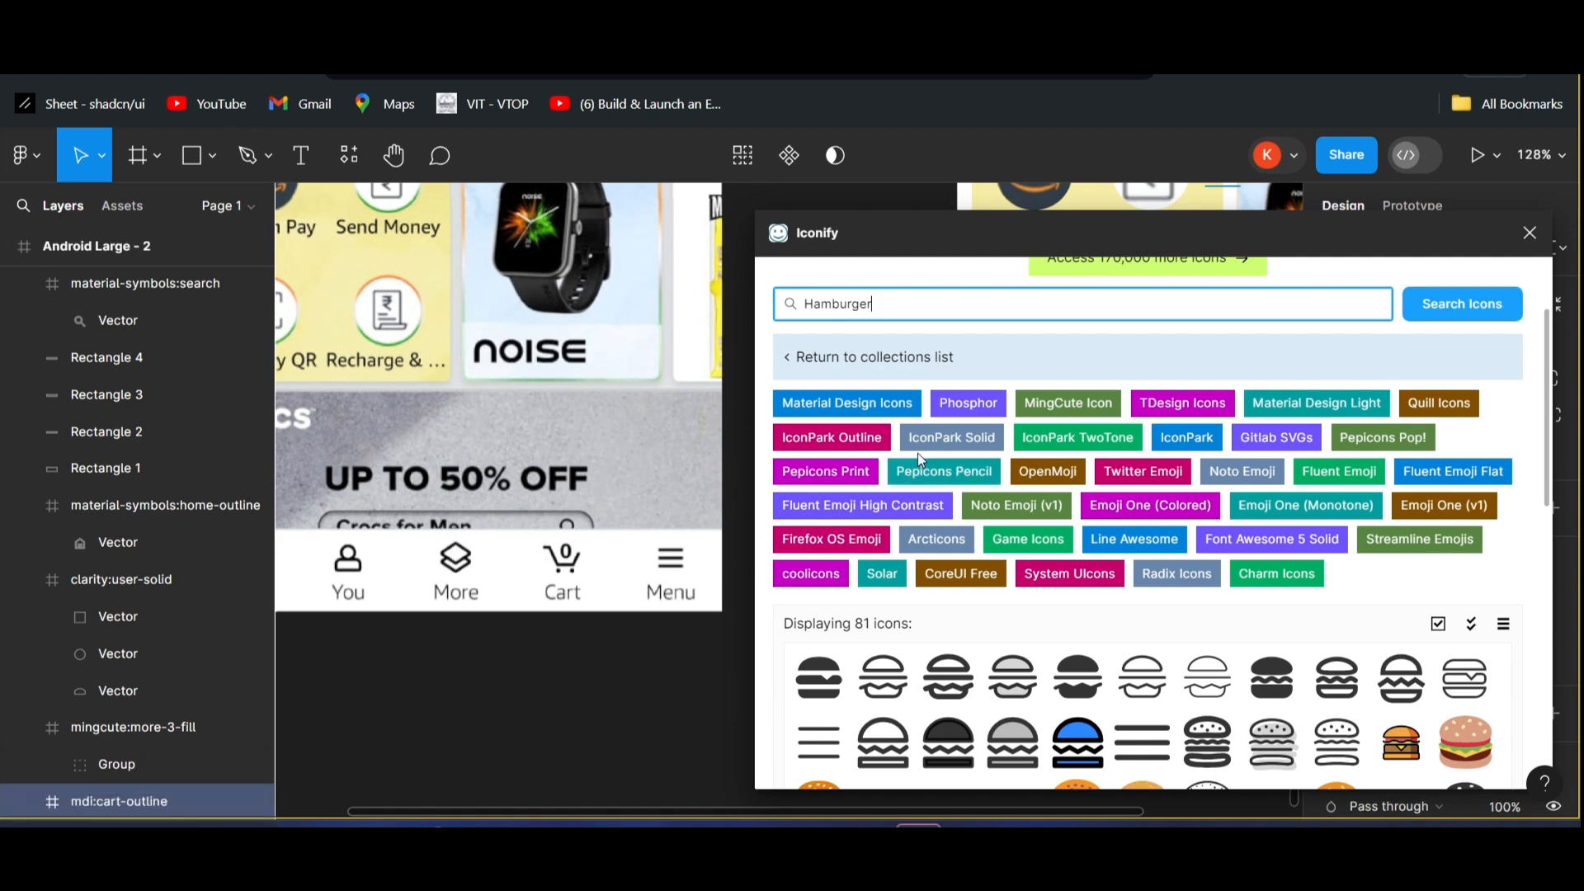
scroll(918, 453, down, 2)
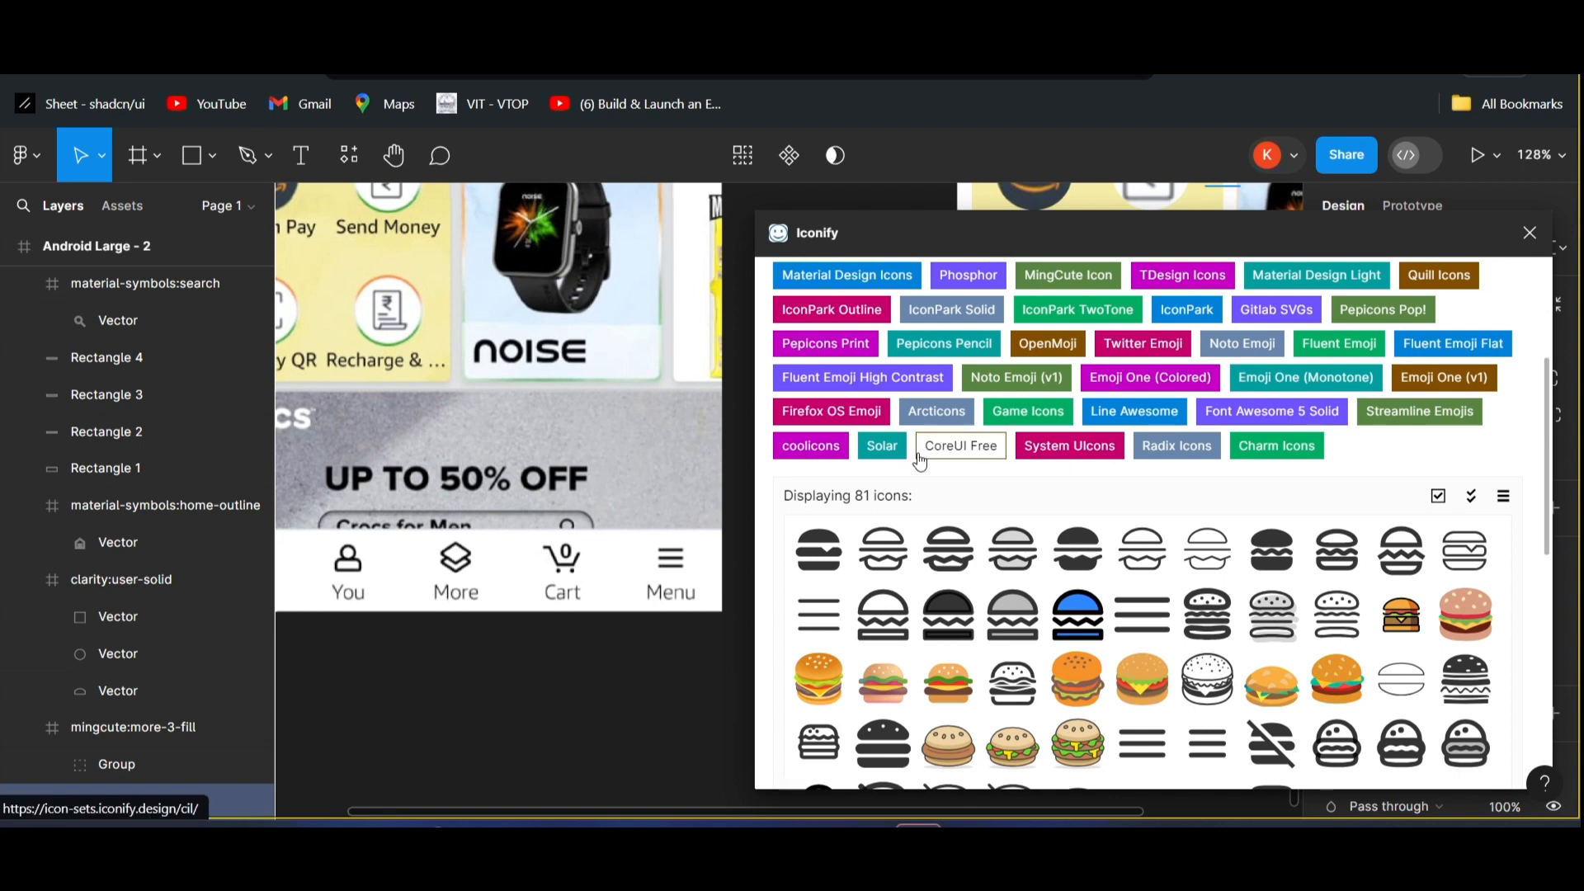
click(1138, 613)
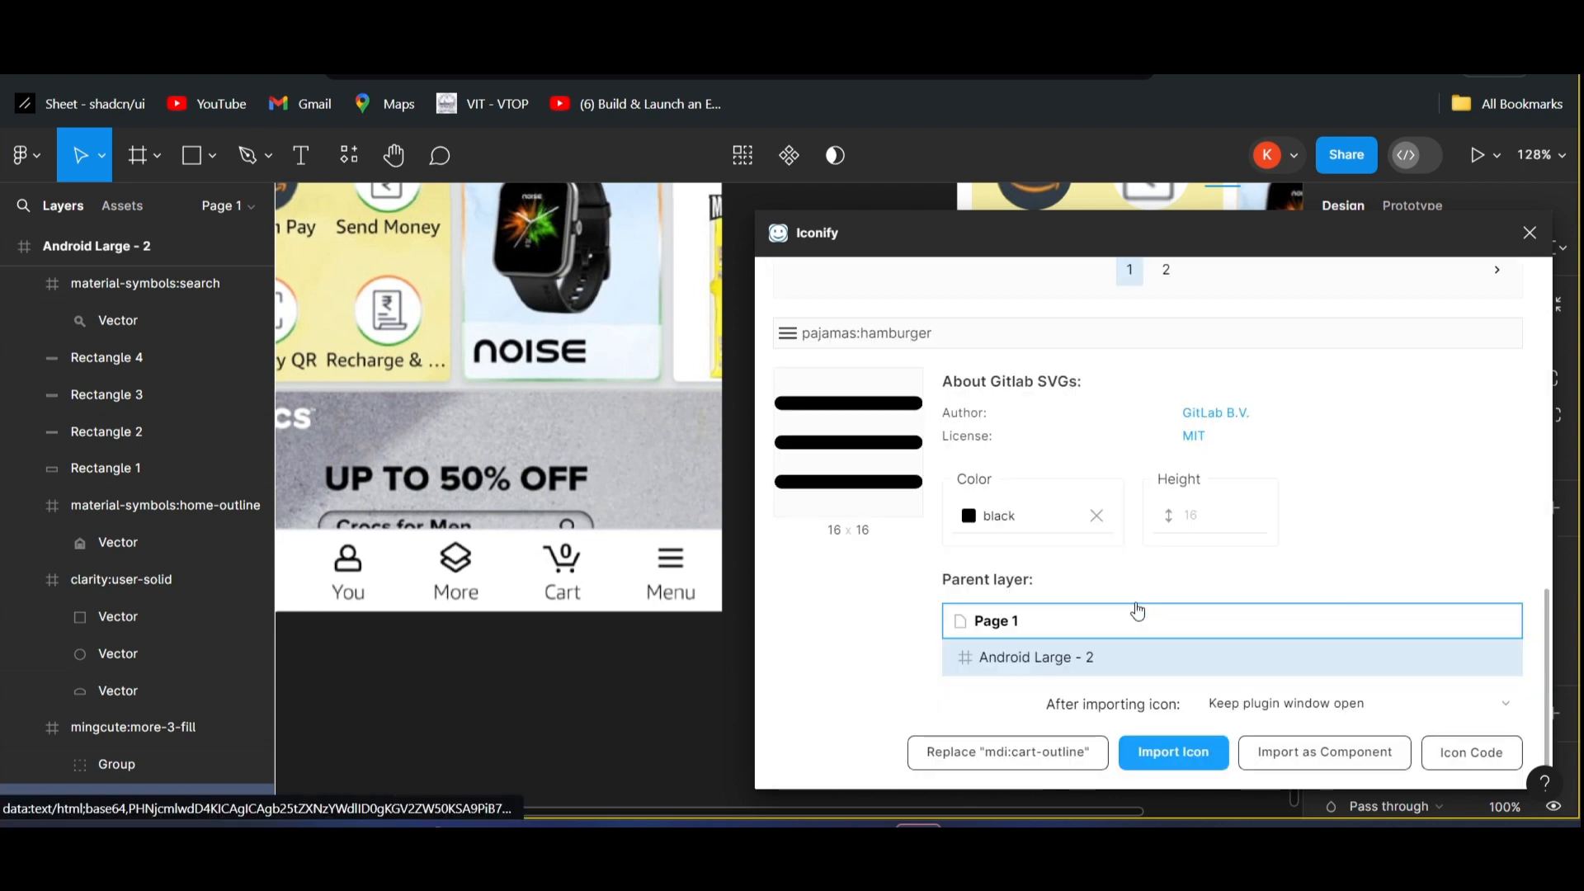
click(995, 522)
- Search the icon library for Stack and import the tabler:stack icon in black into the Android Large - 2 frame
scroll(994, 520, up, 6)
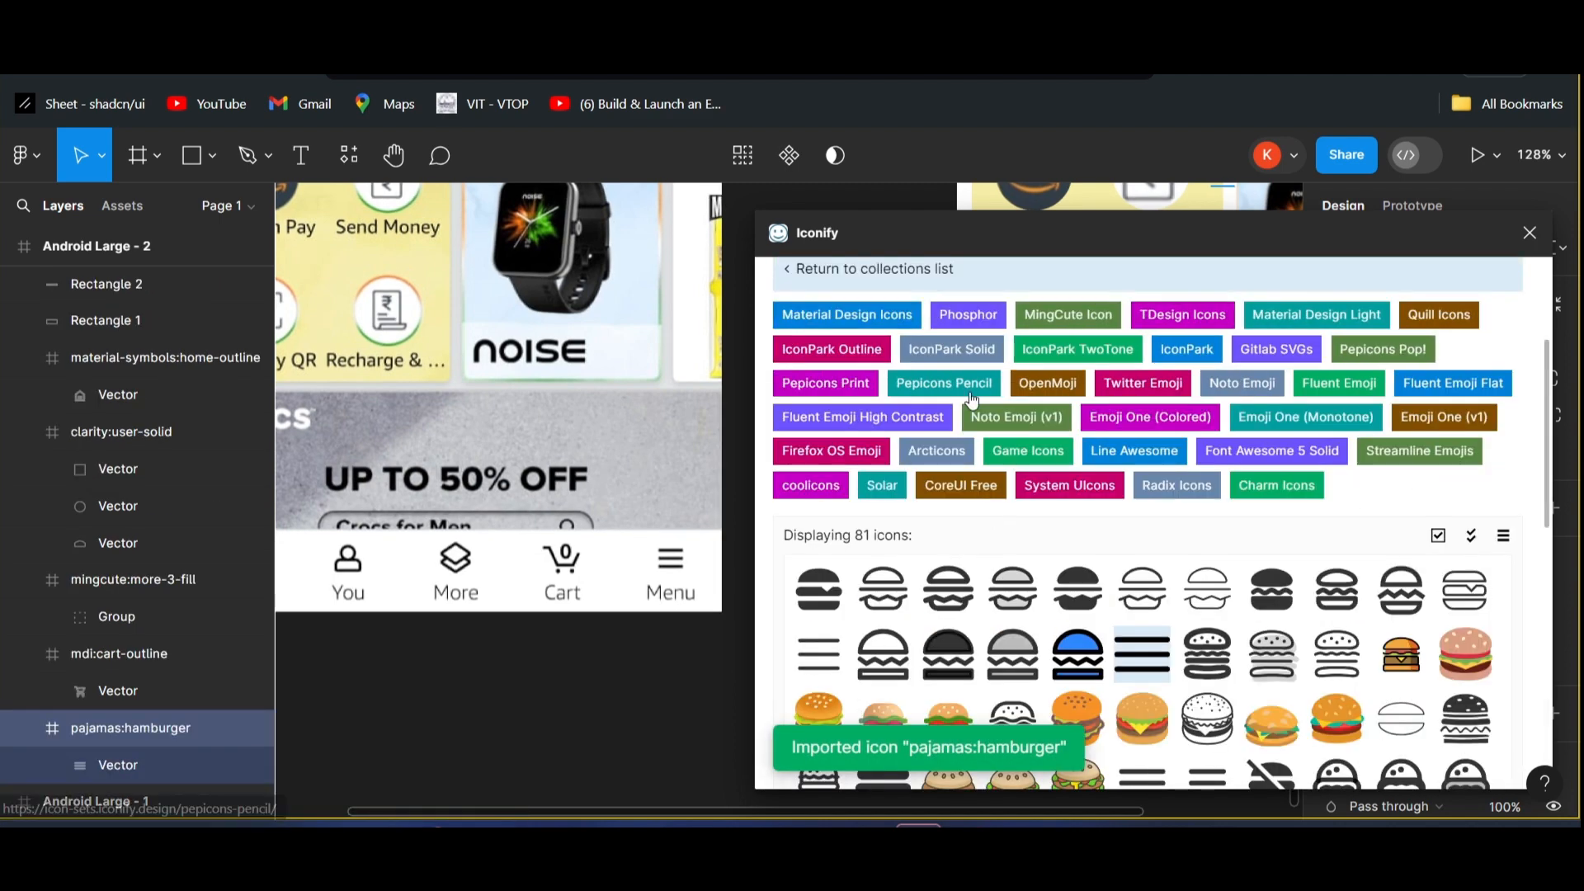
scroll(972, 400, up, 3)
click(791, 440)
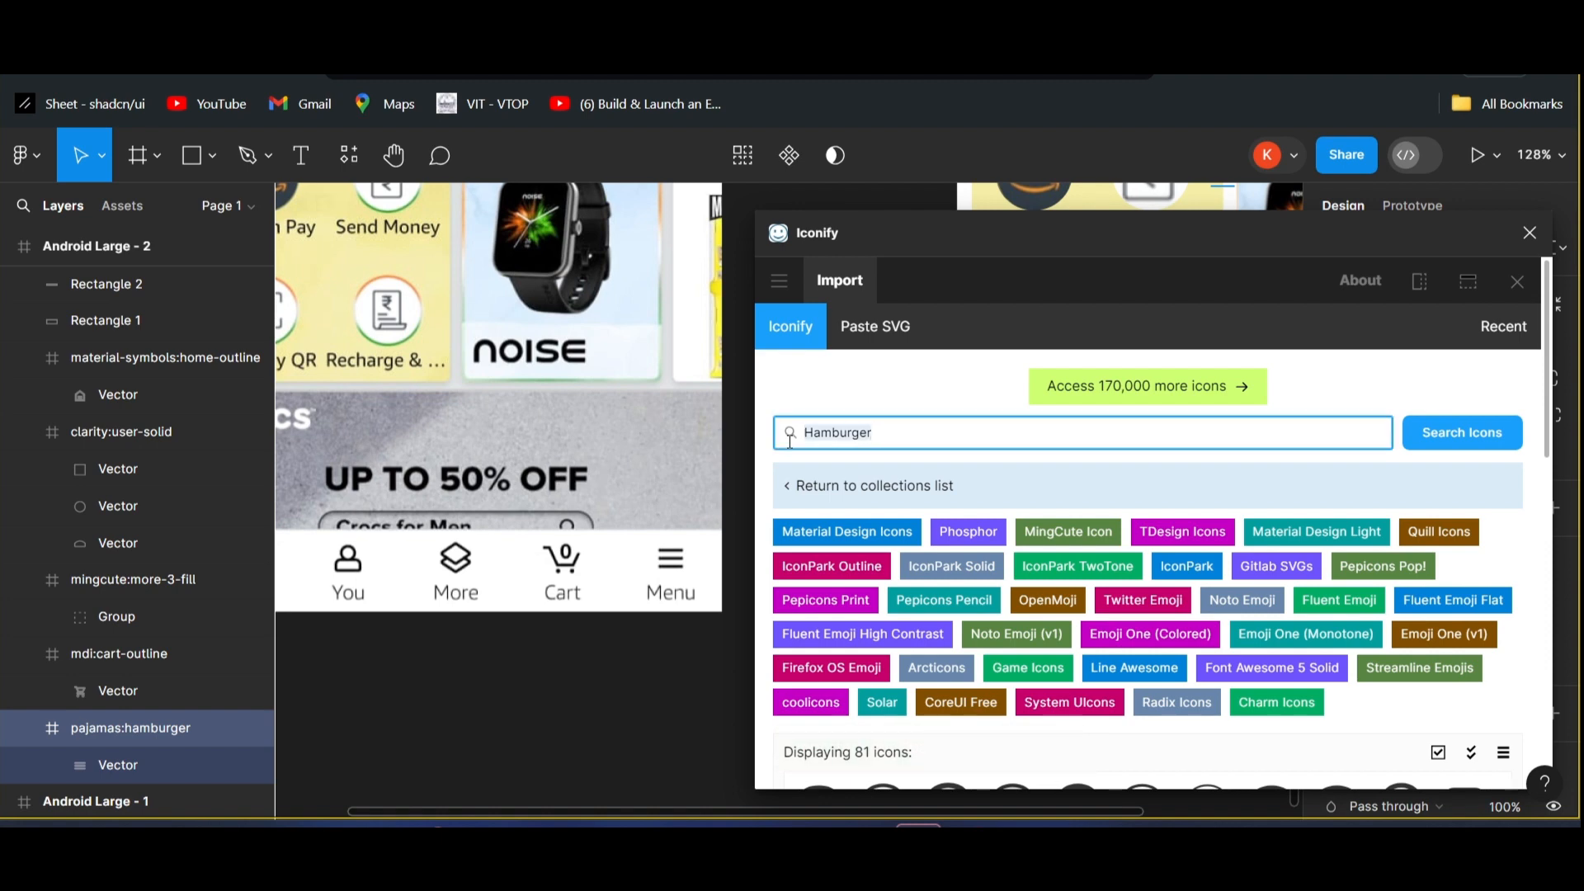
key(BackSpace)
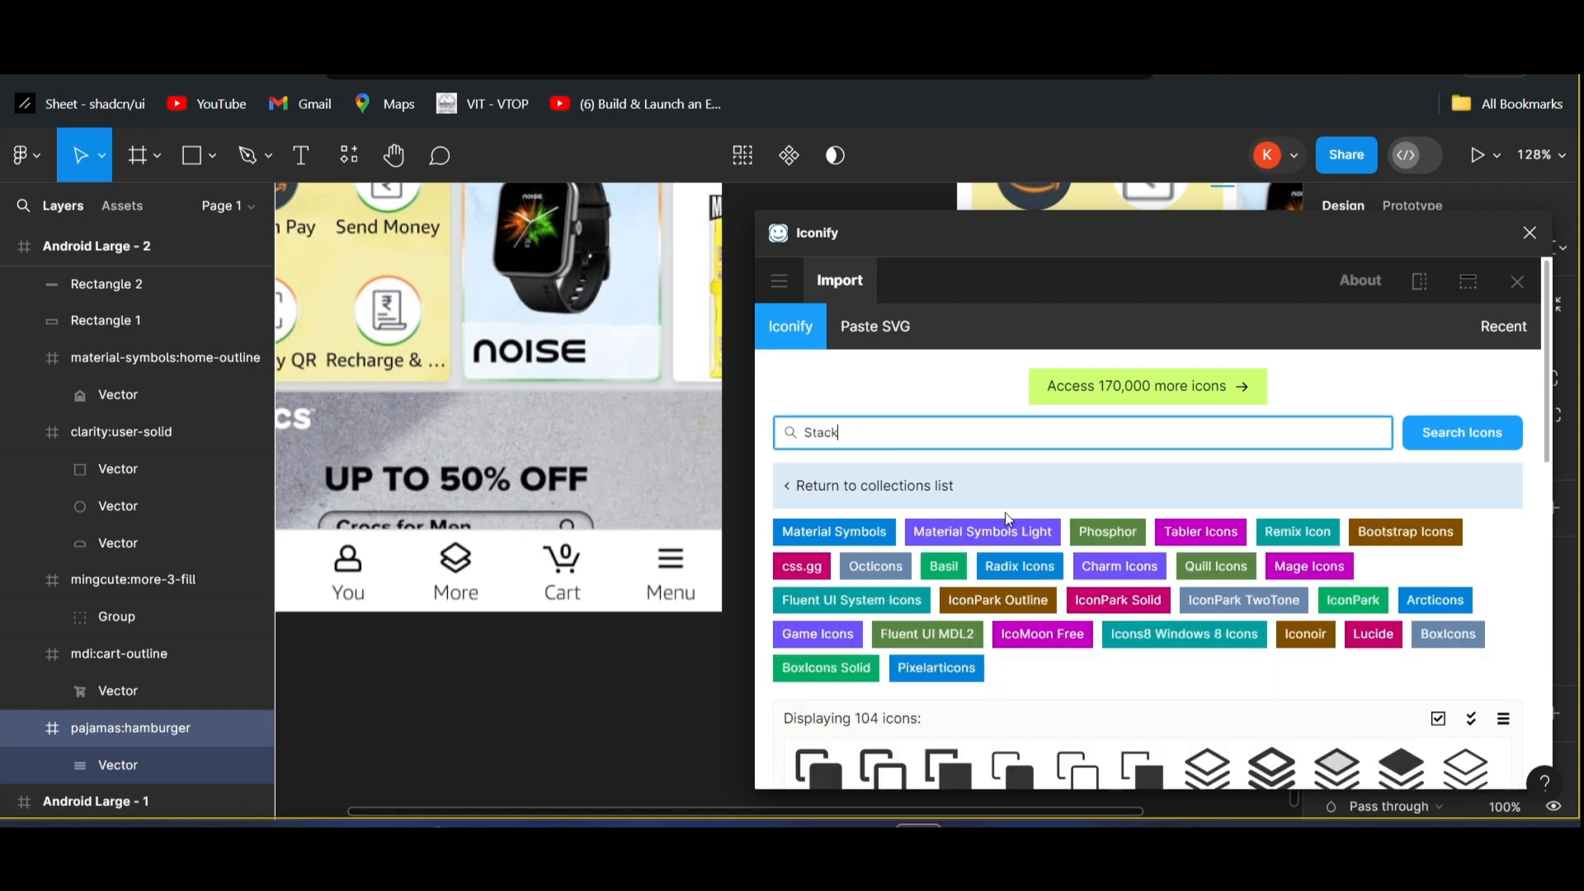
scroll(1005, 512, down, 3)
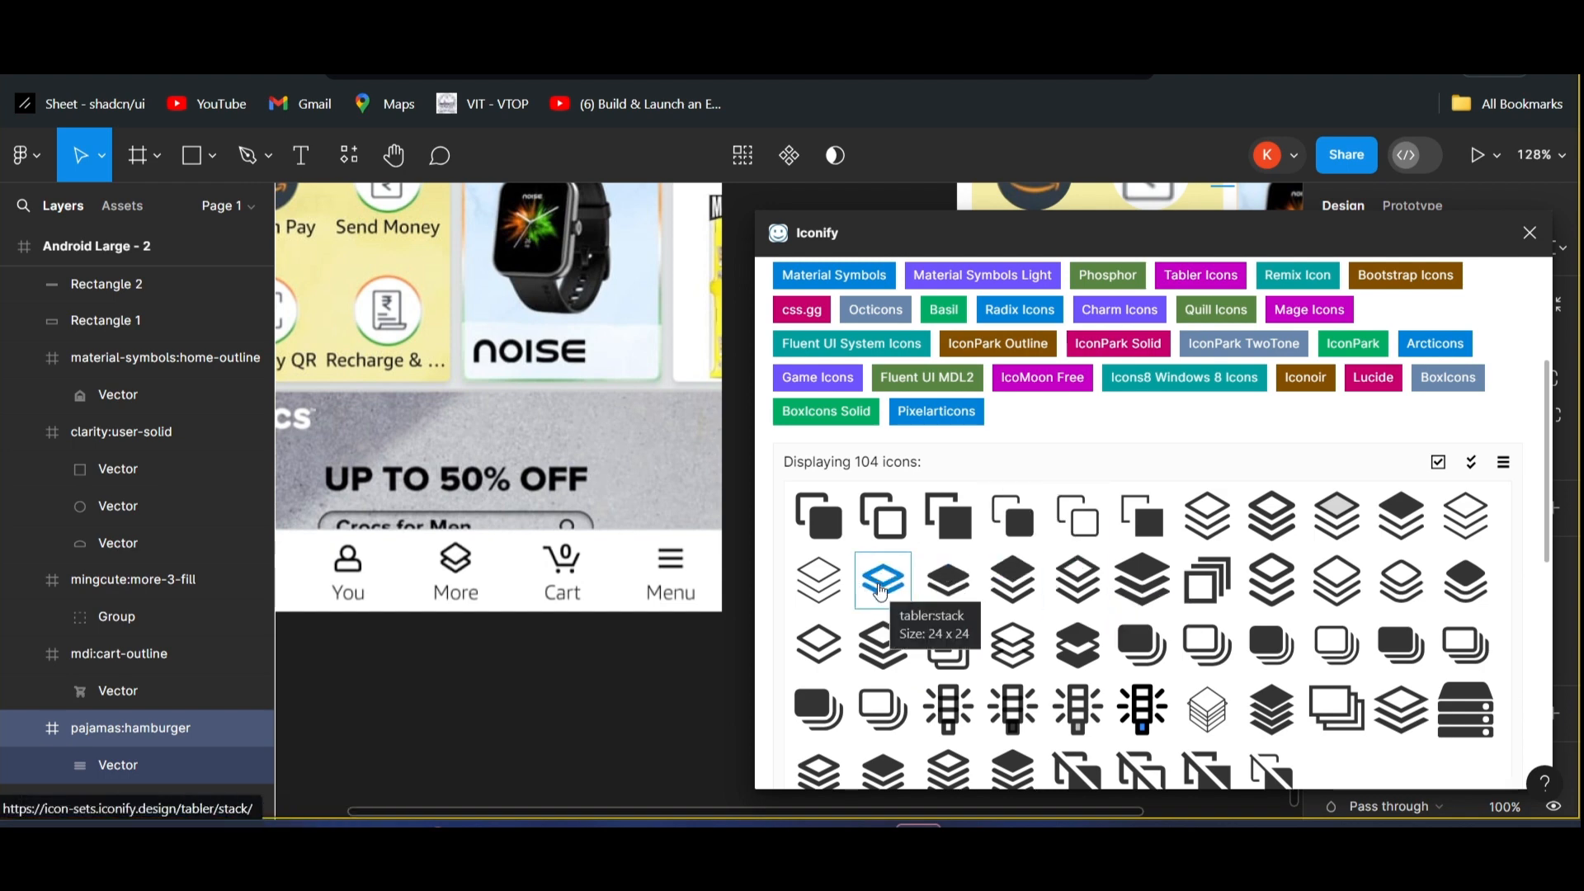
click(880, 590)
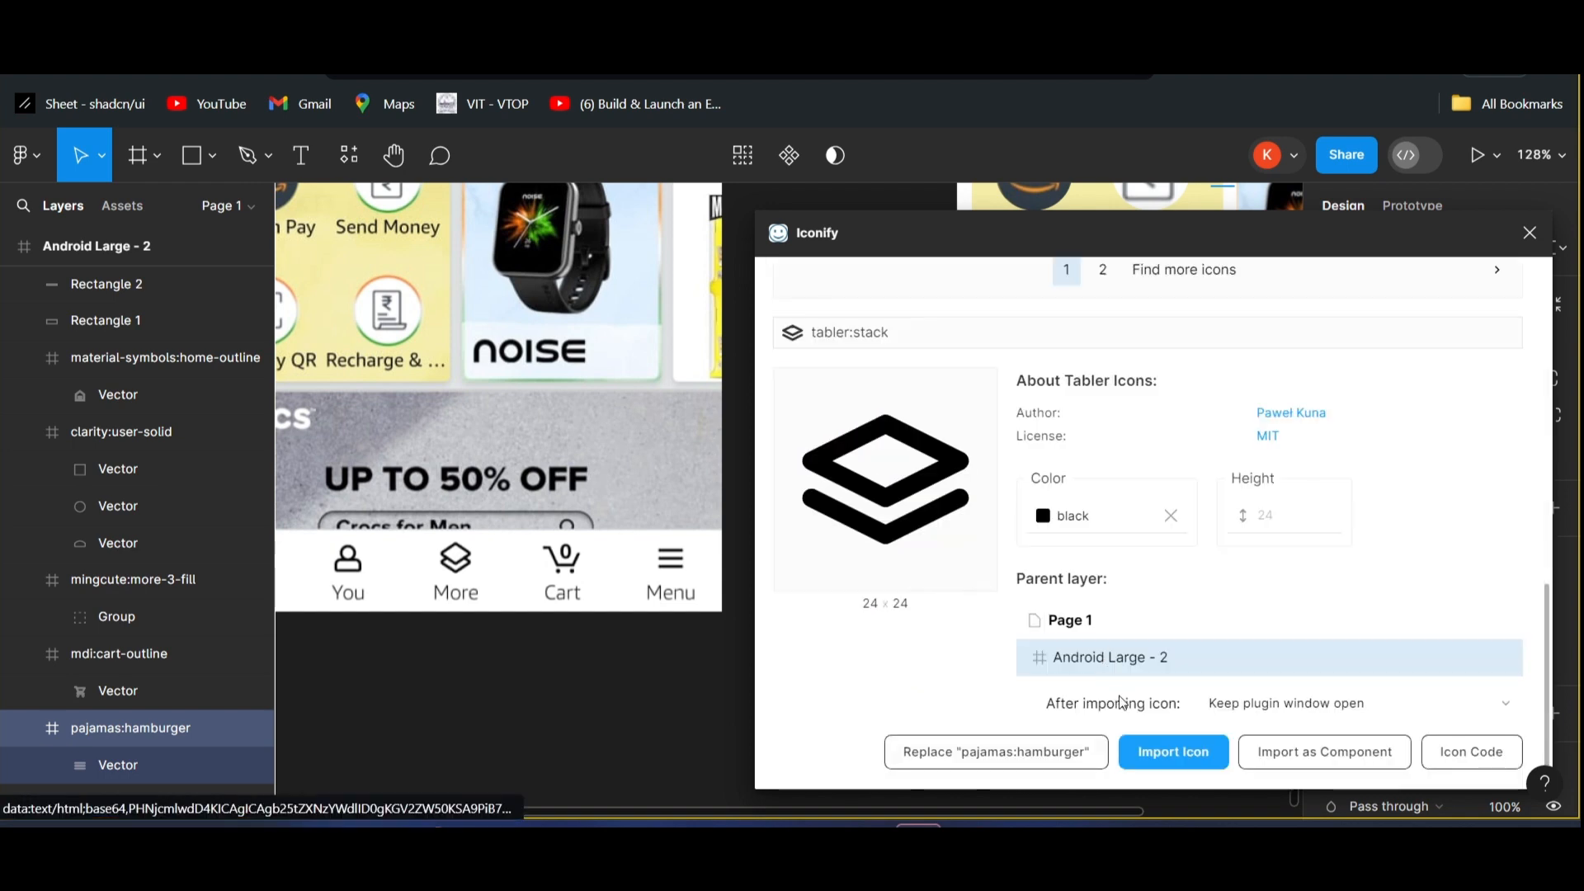
click(1168, 753)
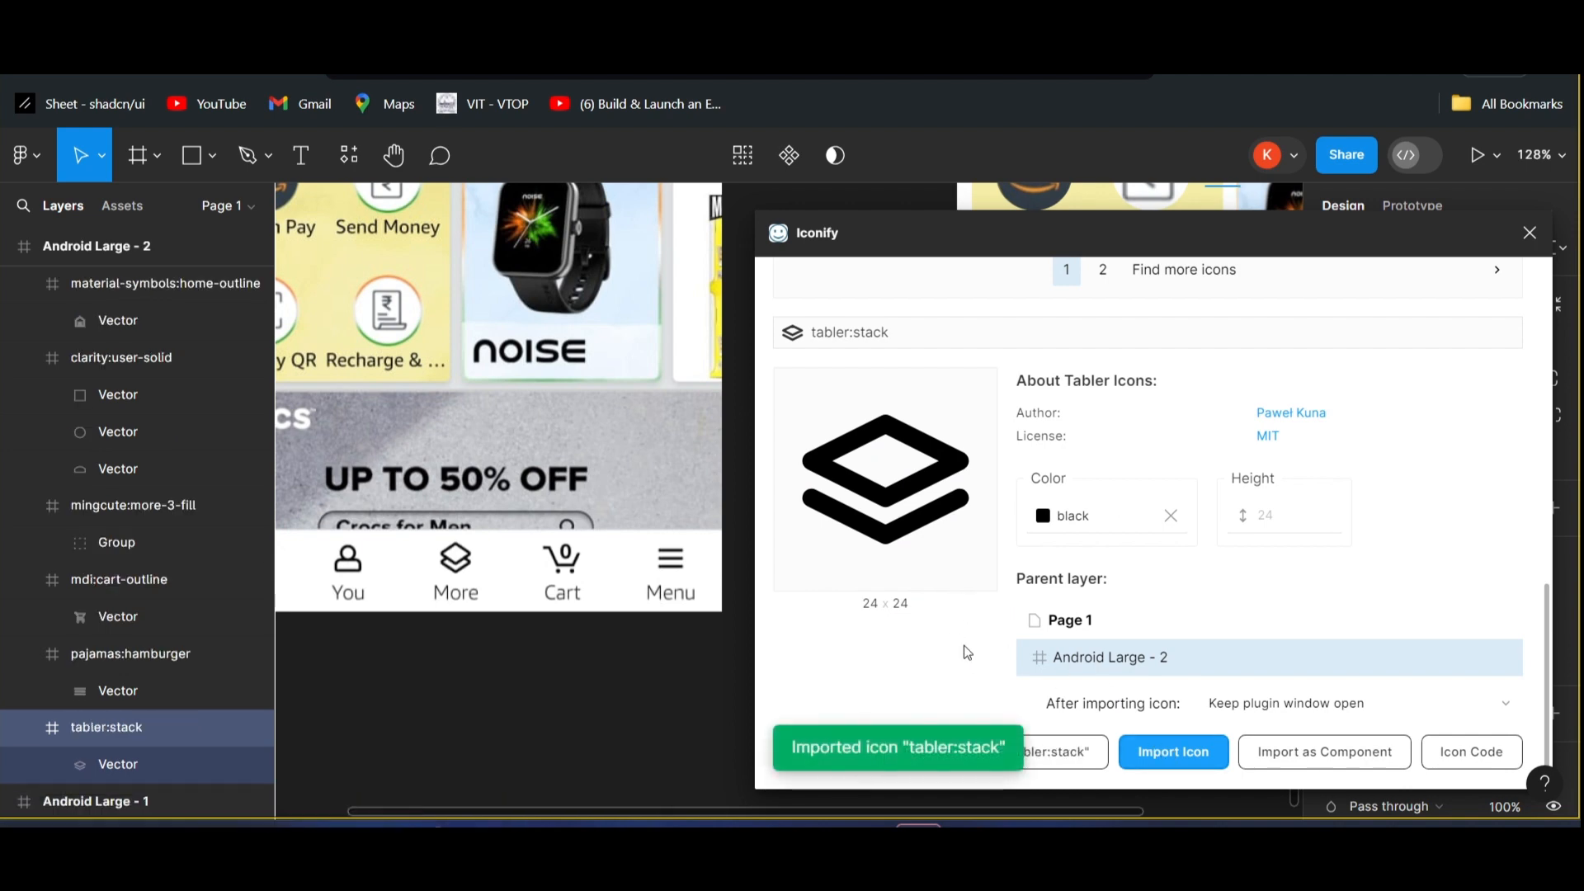
- Clear the icon search and close the Iconify plugin to return to the two phone frames
scroll(964, 669, up, 10)
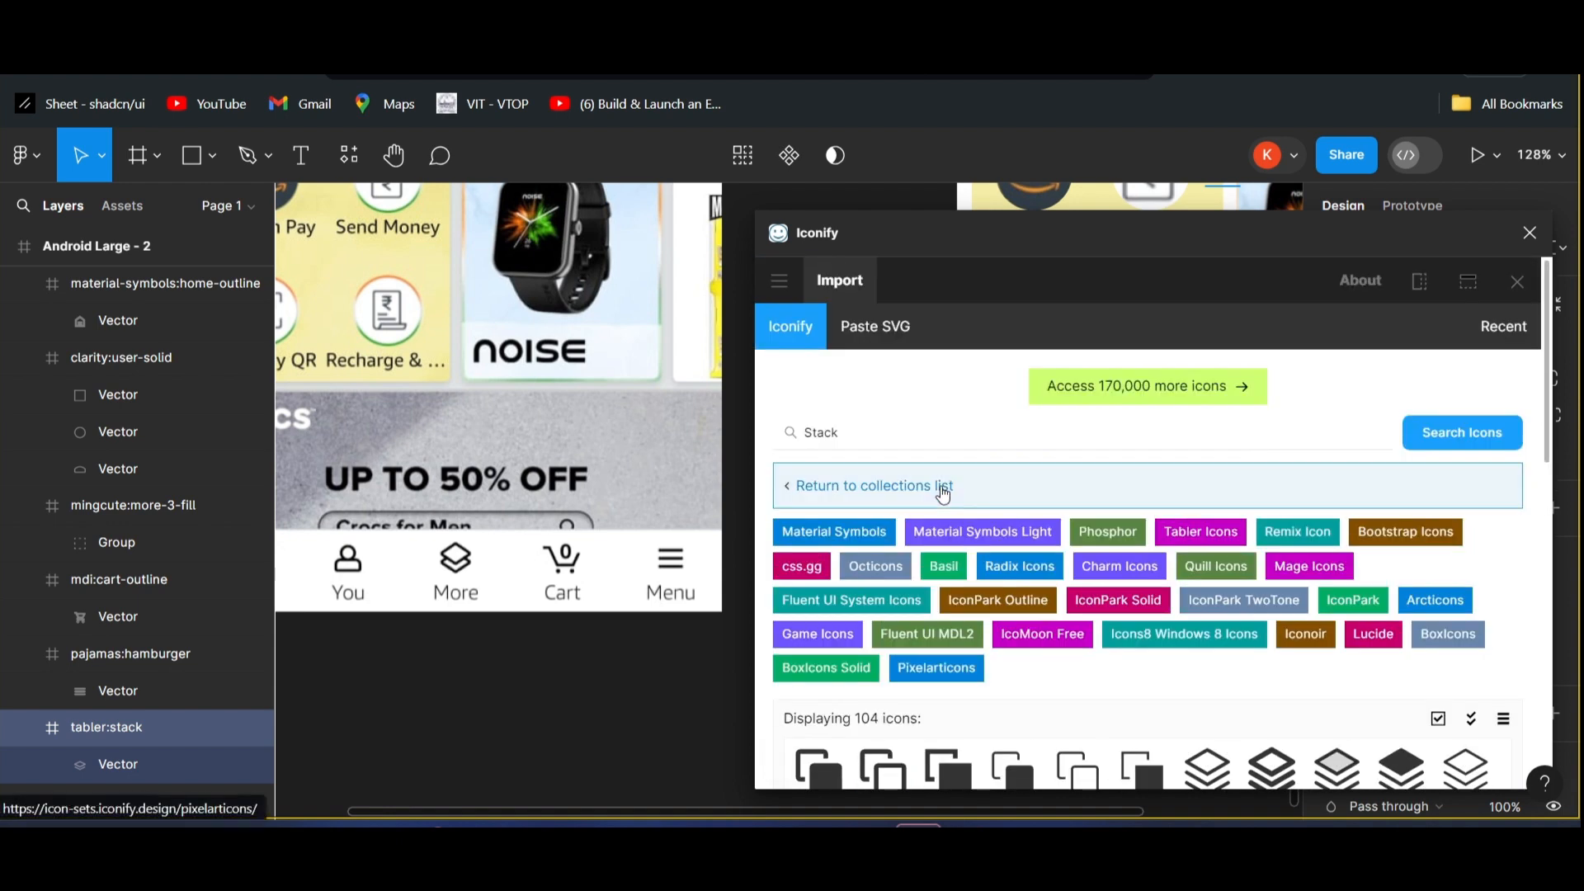
double_click(813, 433)
key(BackSpace)
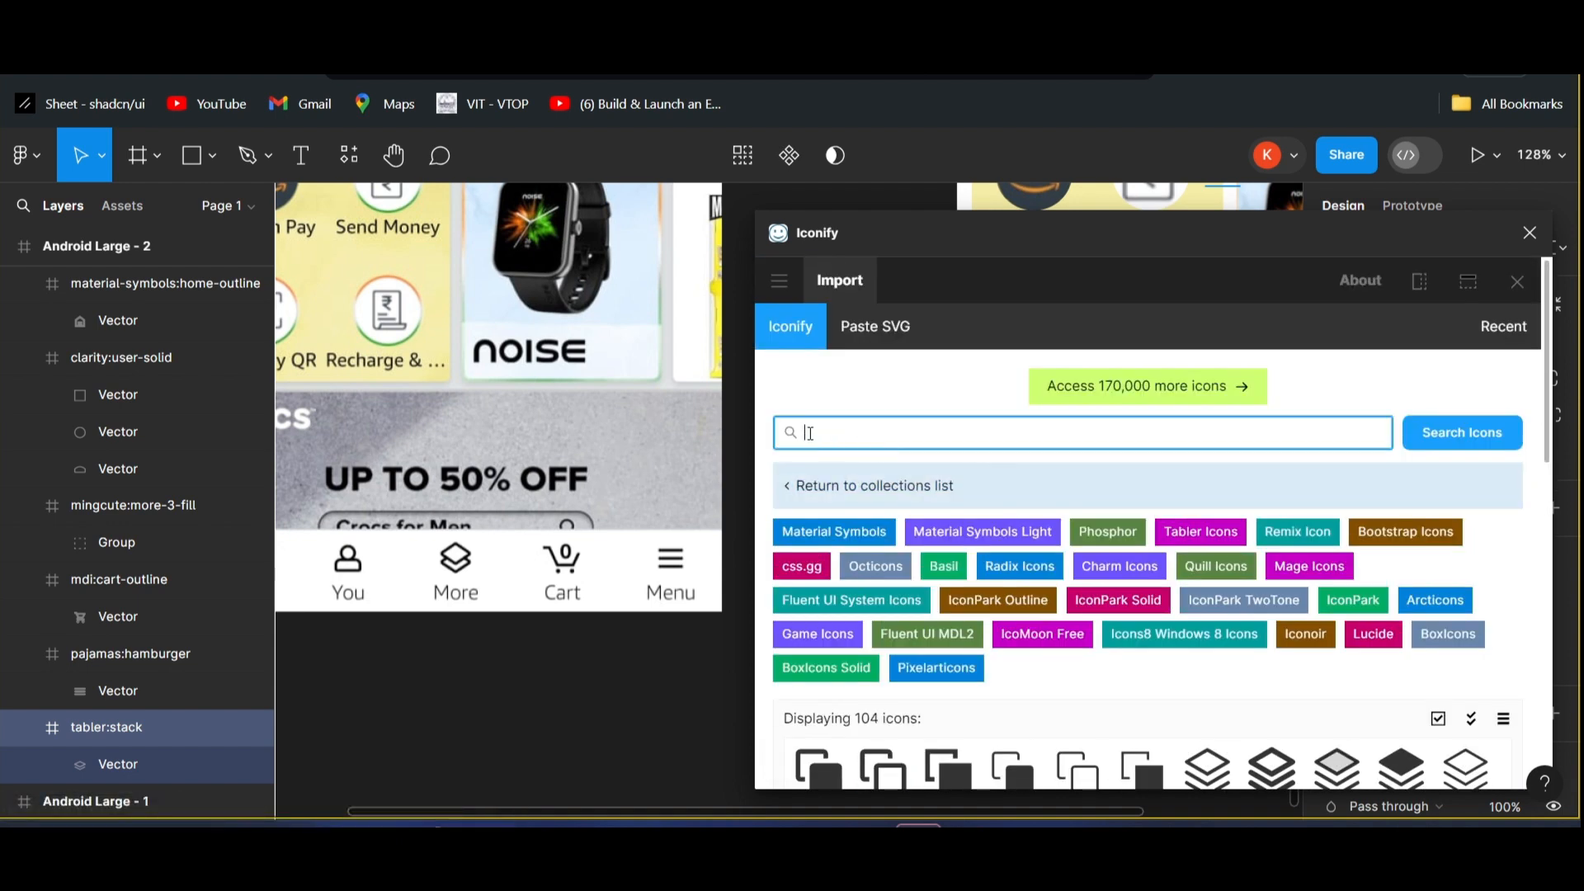
click(1026, 241)
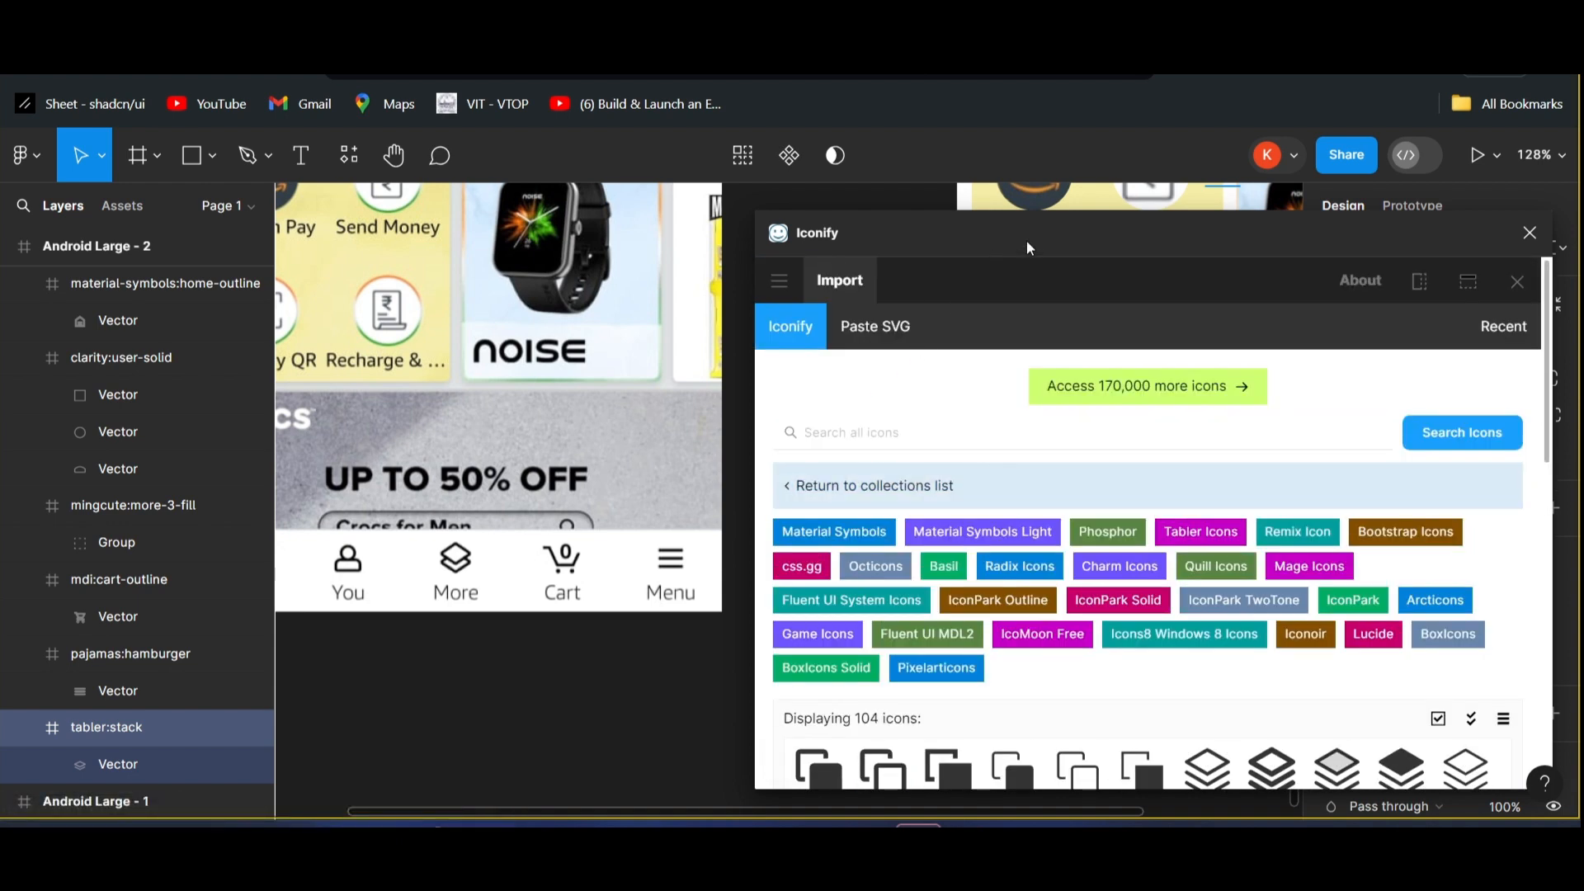
click(1530, 233)
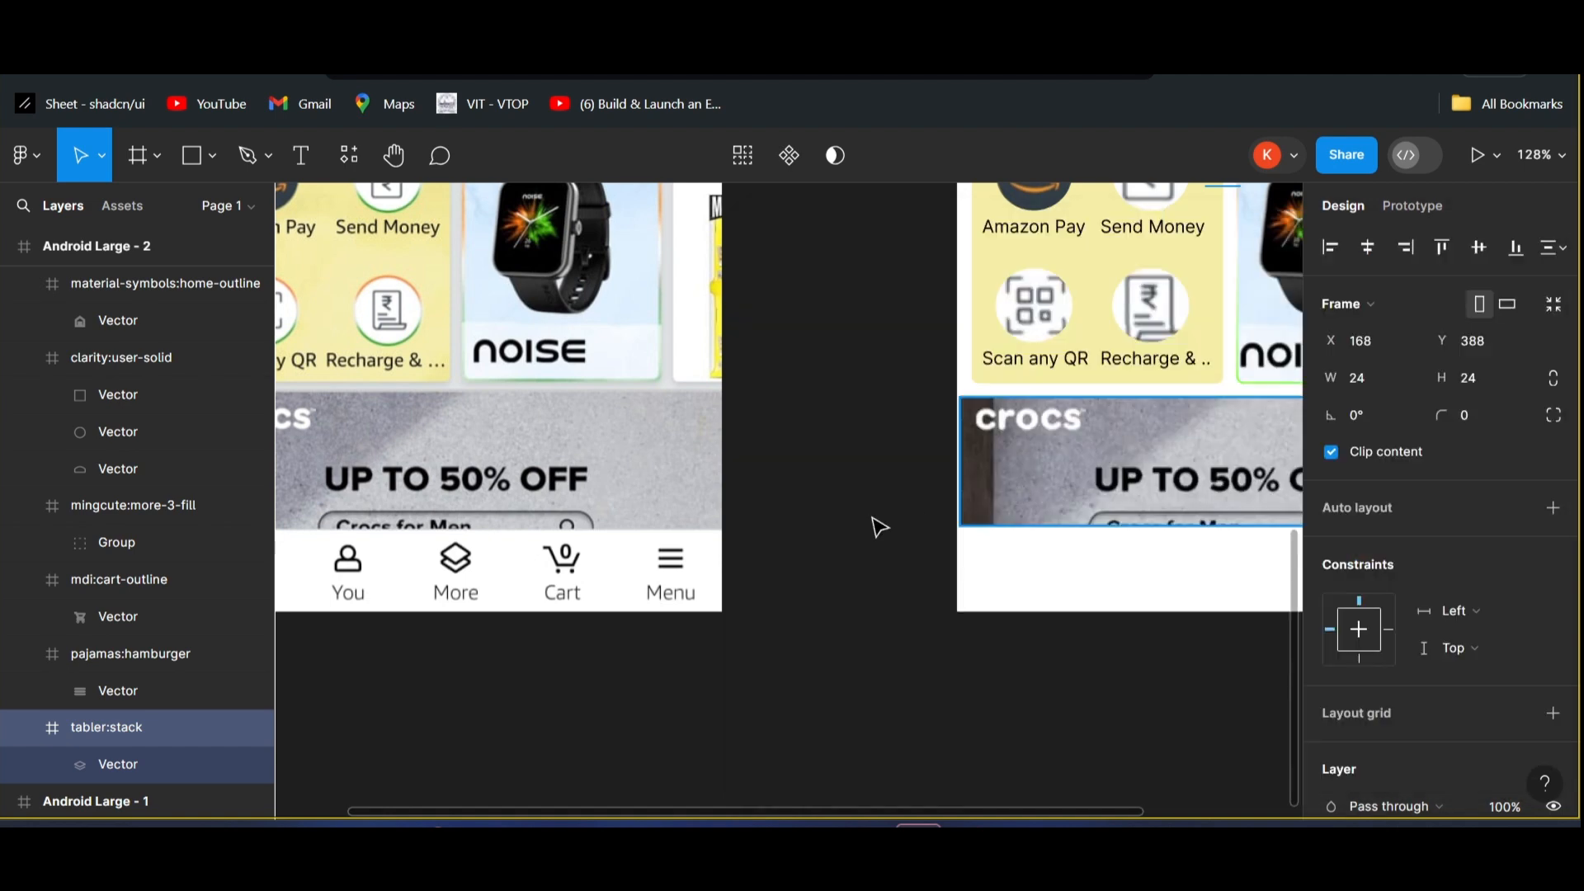
scroll(853, 532, down, 3)
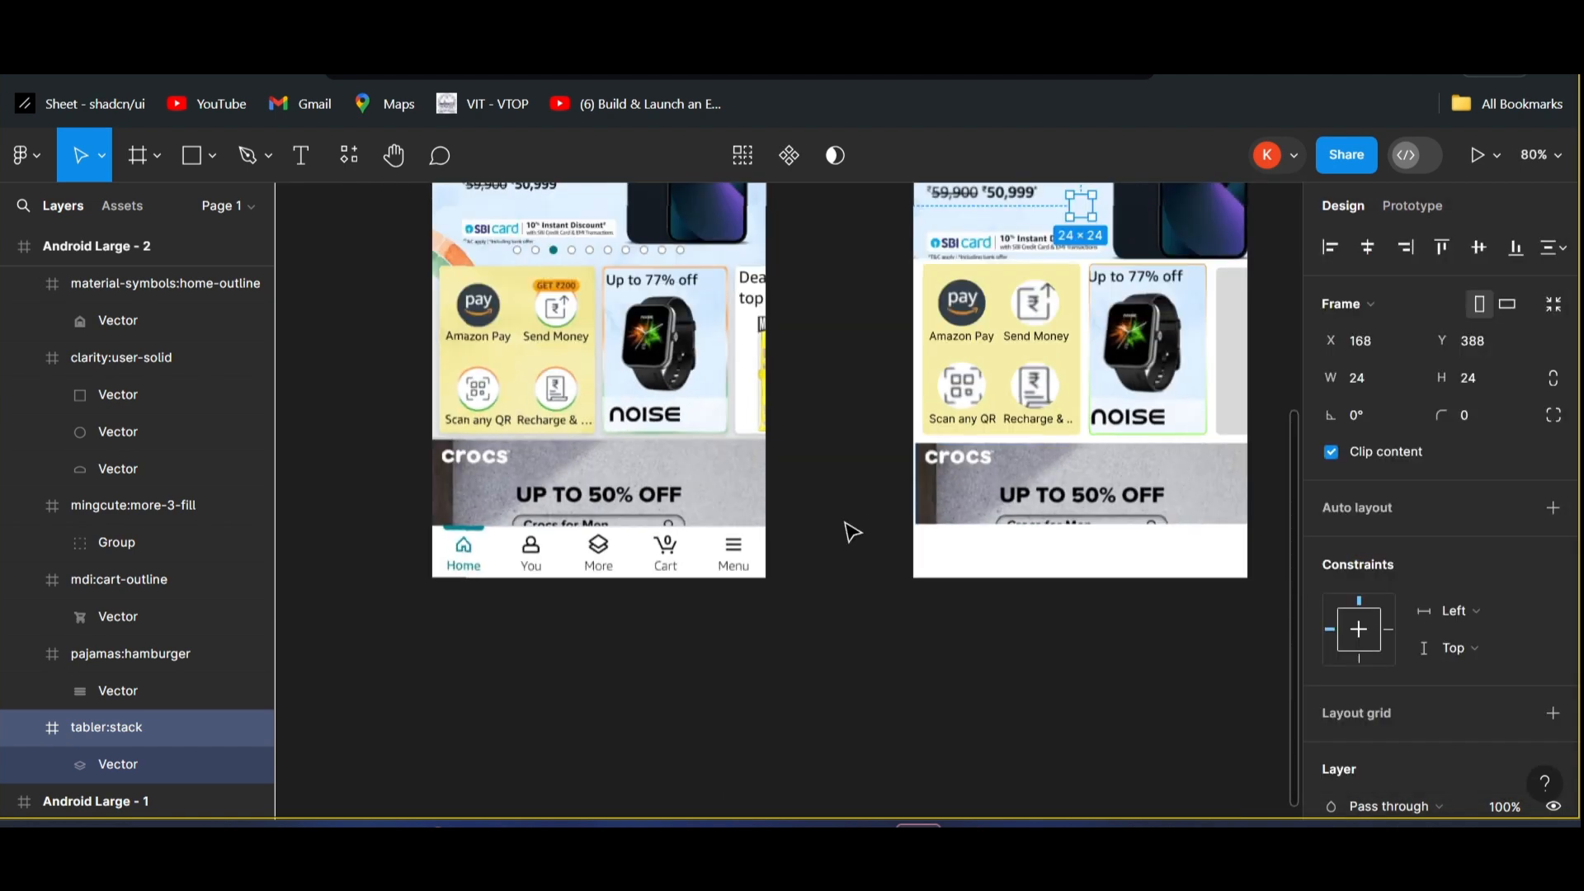
scroll(851, 531, right, 3)
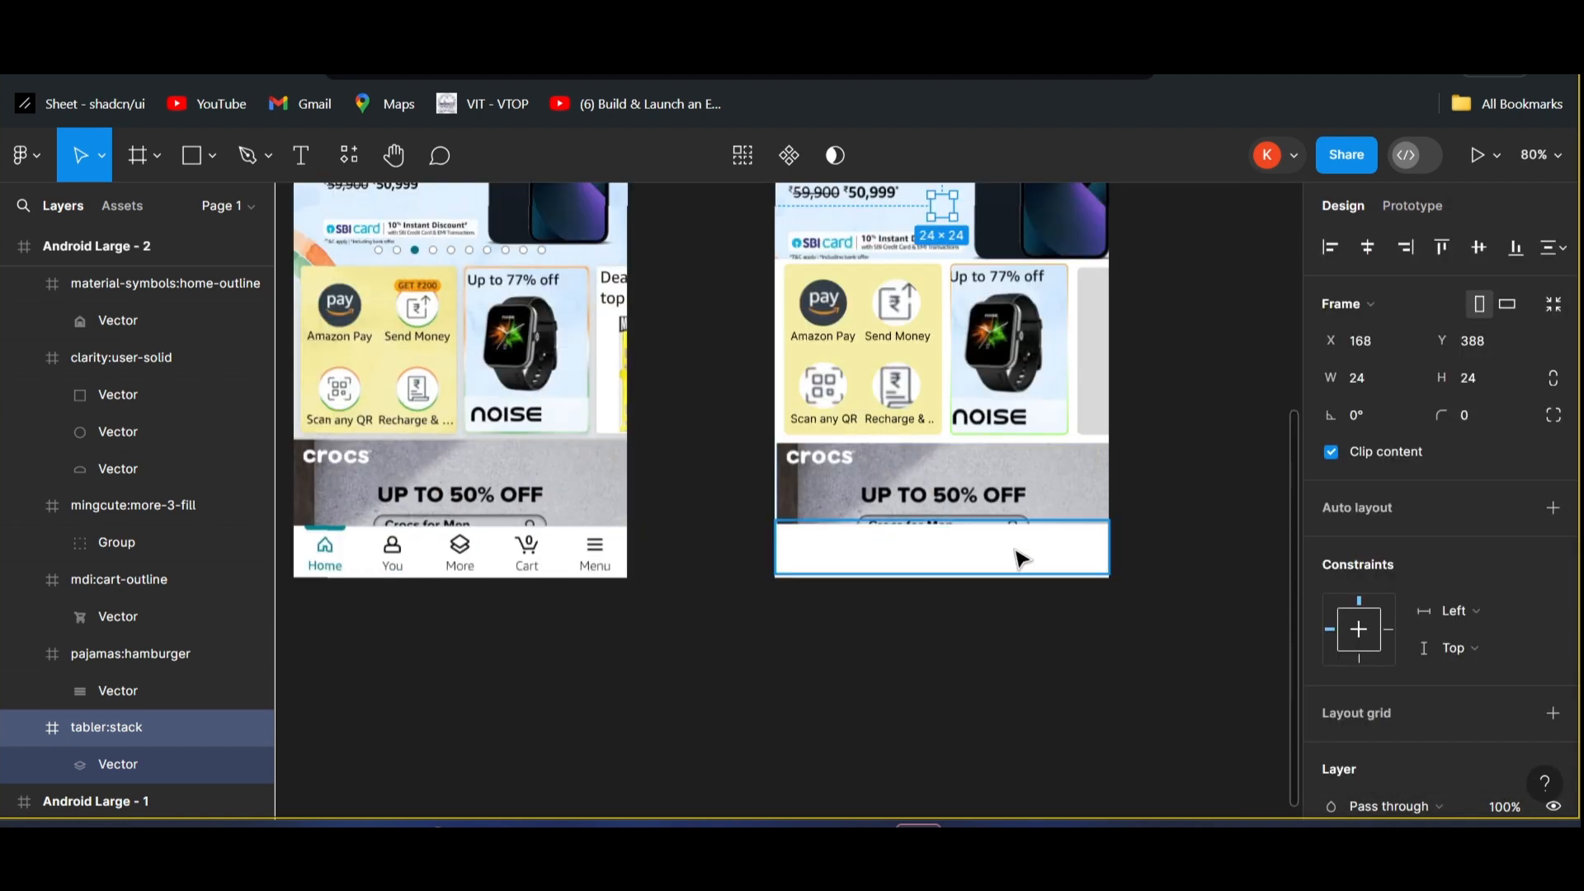
- Move the iPhone 13 banner image out of the Android Large - 2 frame onto the empty canvas beside it
scroll(1023, 553, up, 3)
scroll(1021, 559, up, 6)
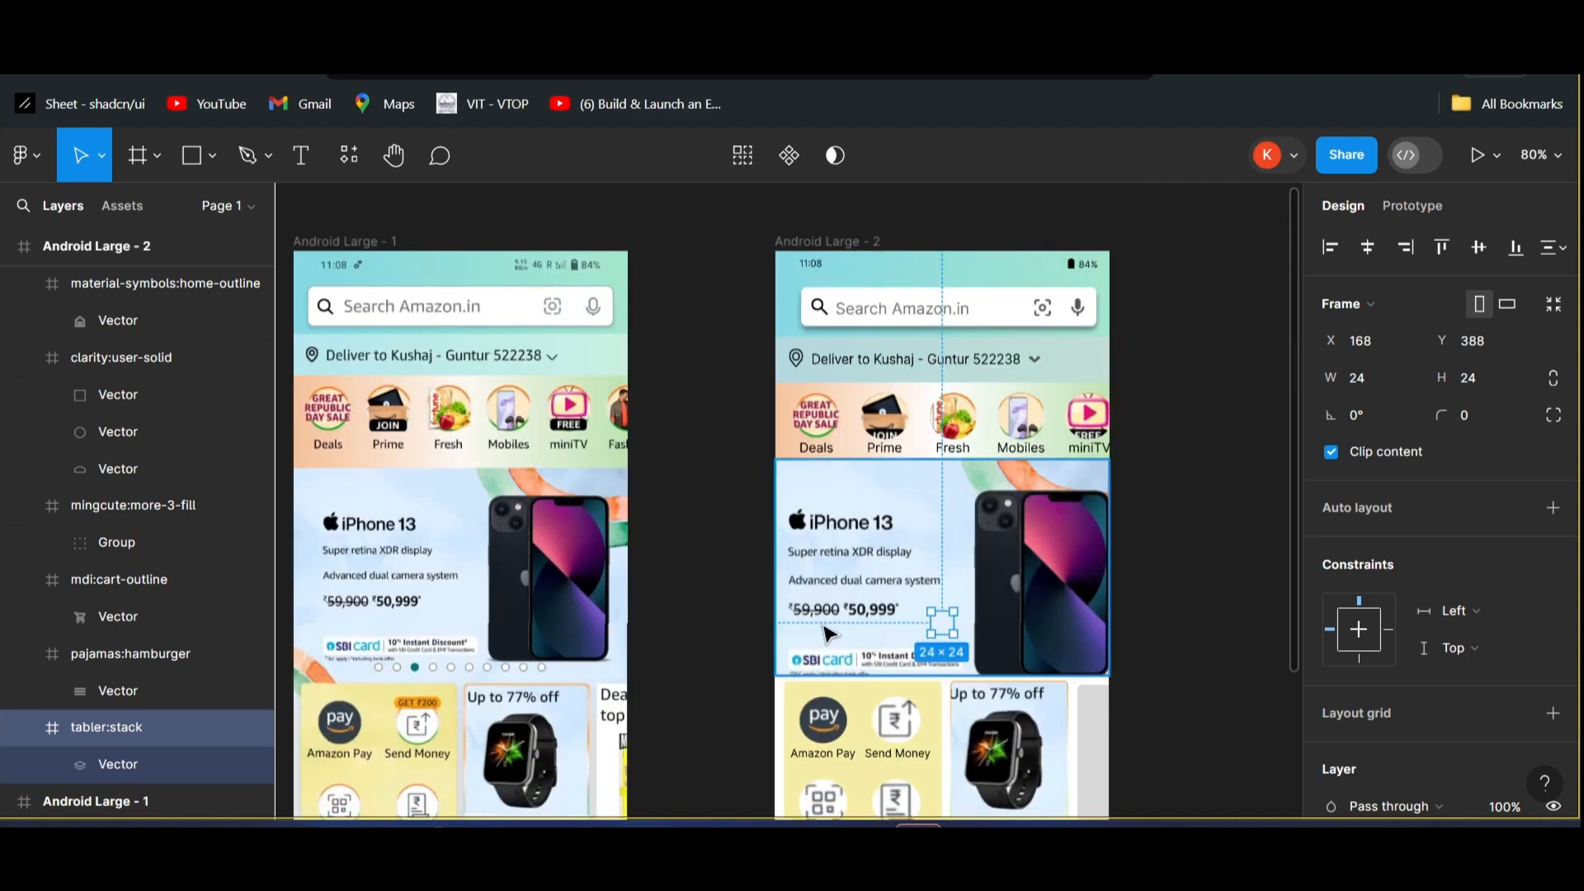
scroll(913, 627, down, 3)
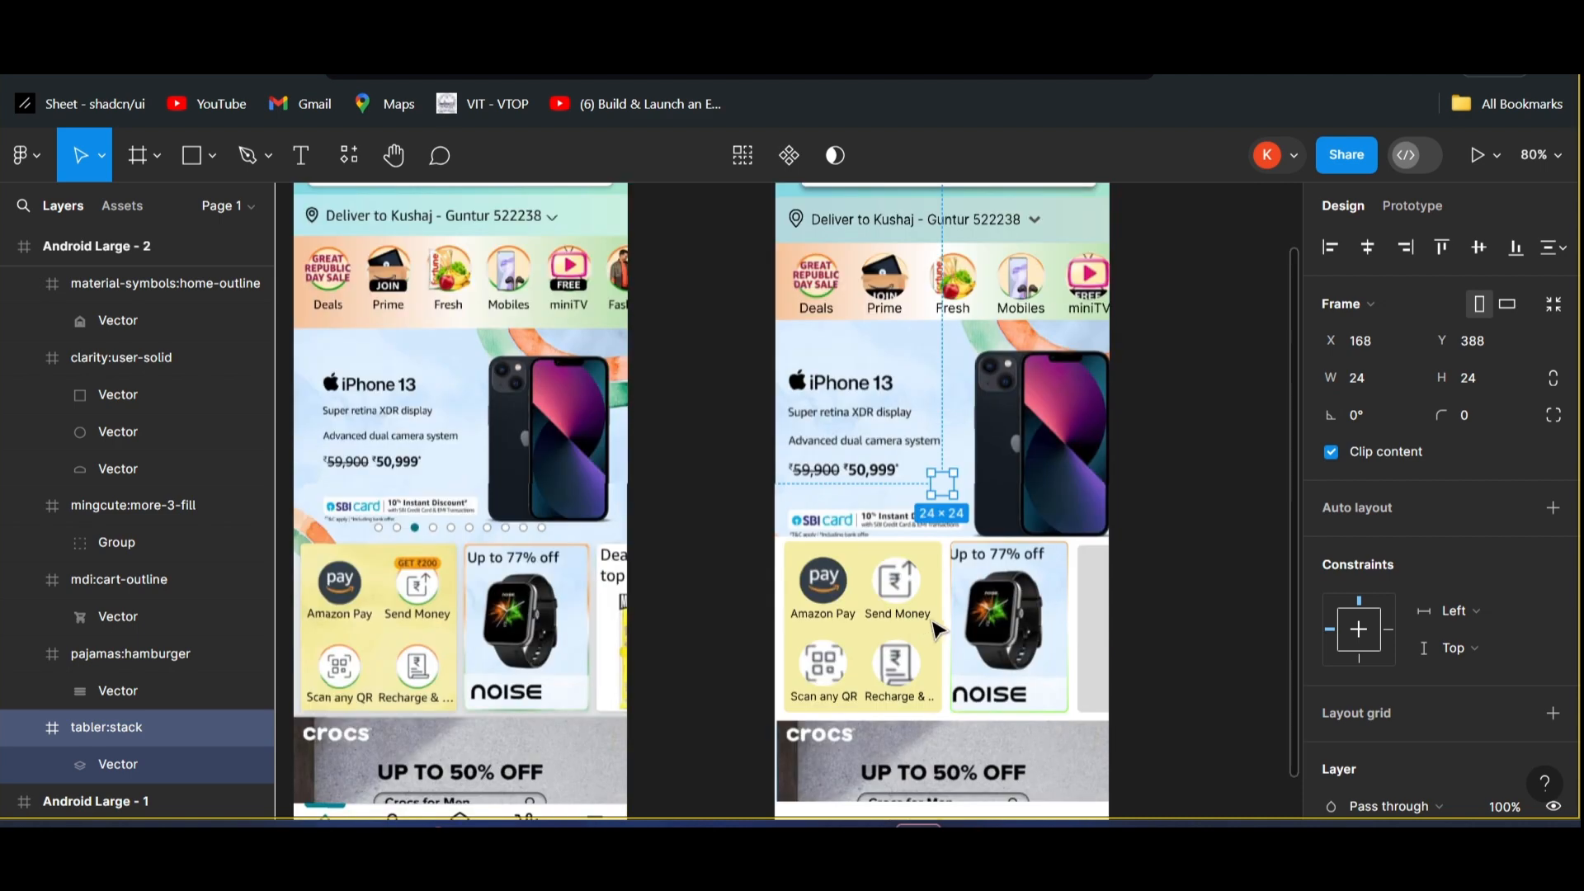
scroll(939, 628, down, 3)
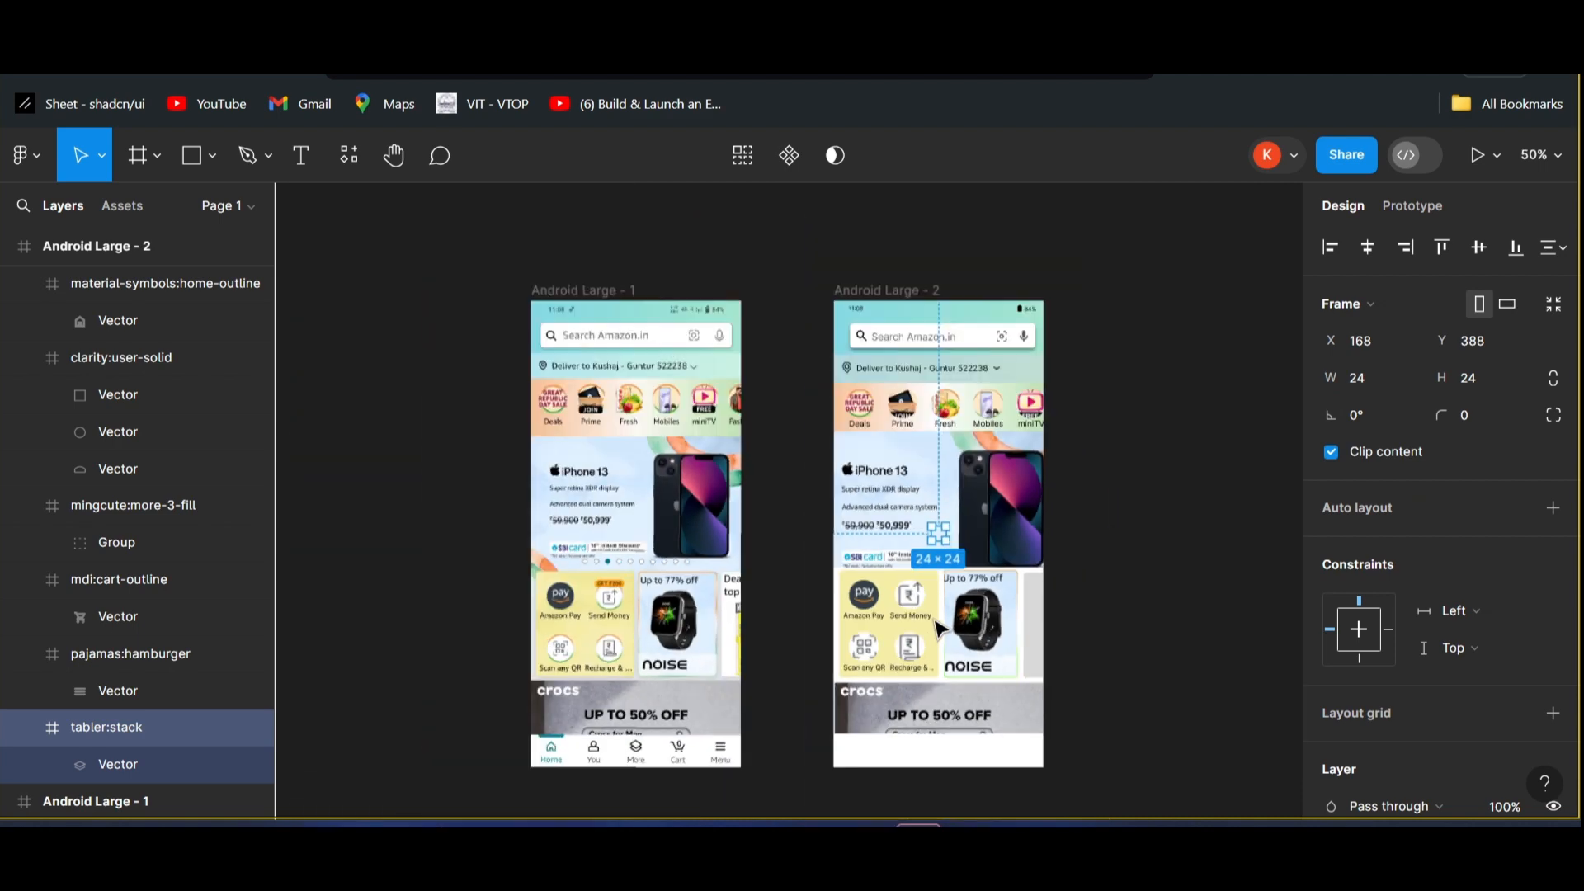
scroll(949, 524, up, 2)
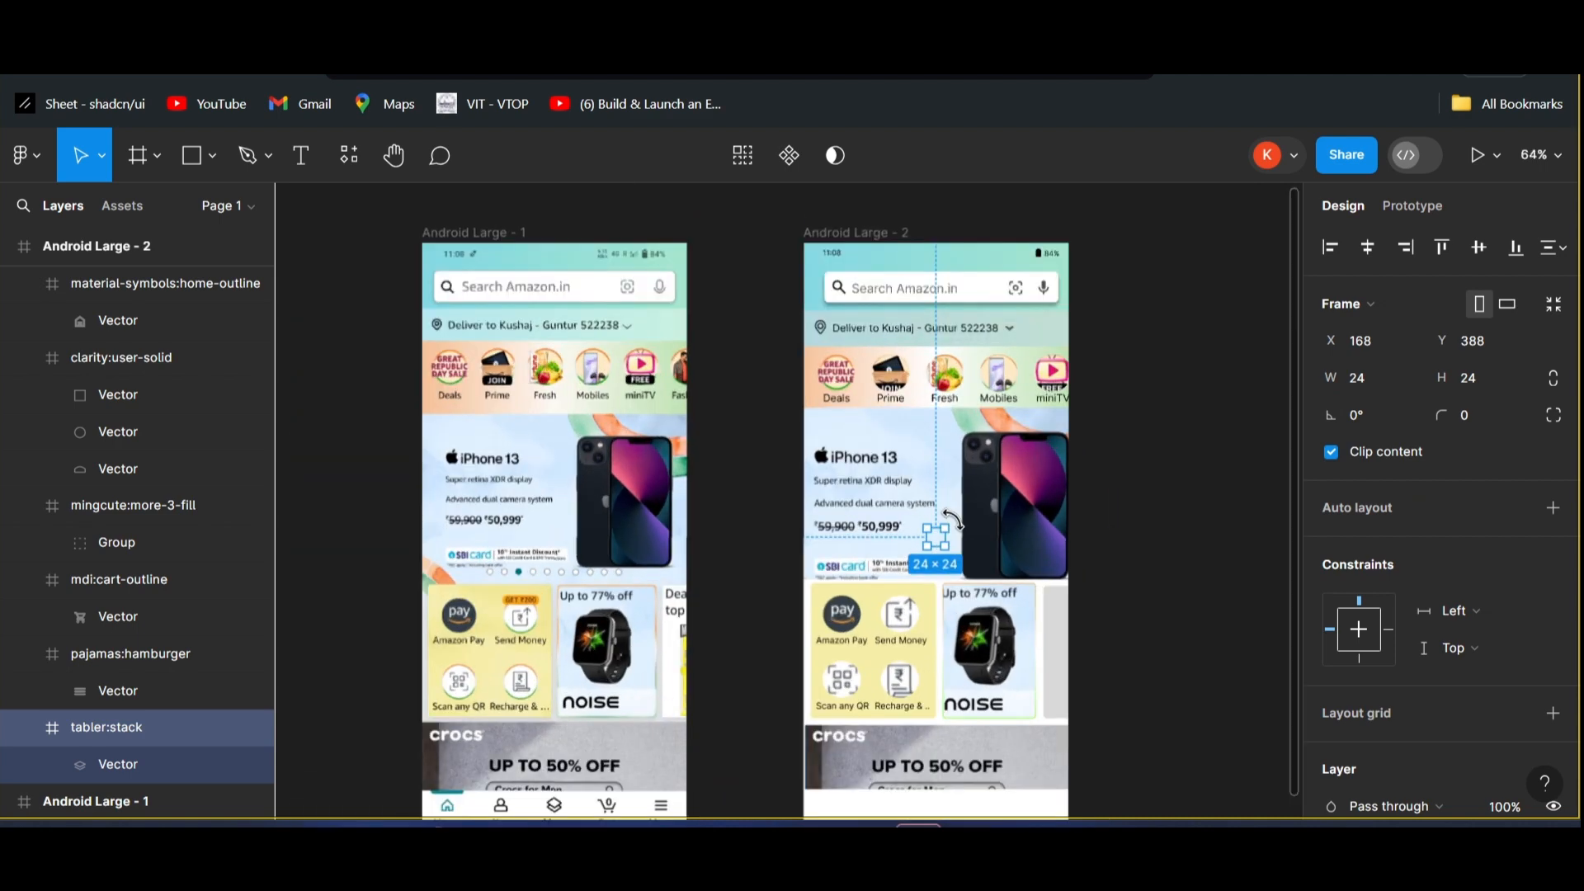
scroll(953, 520, up, 2)
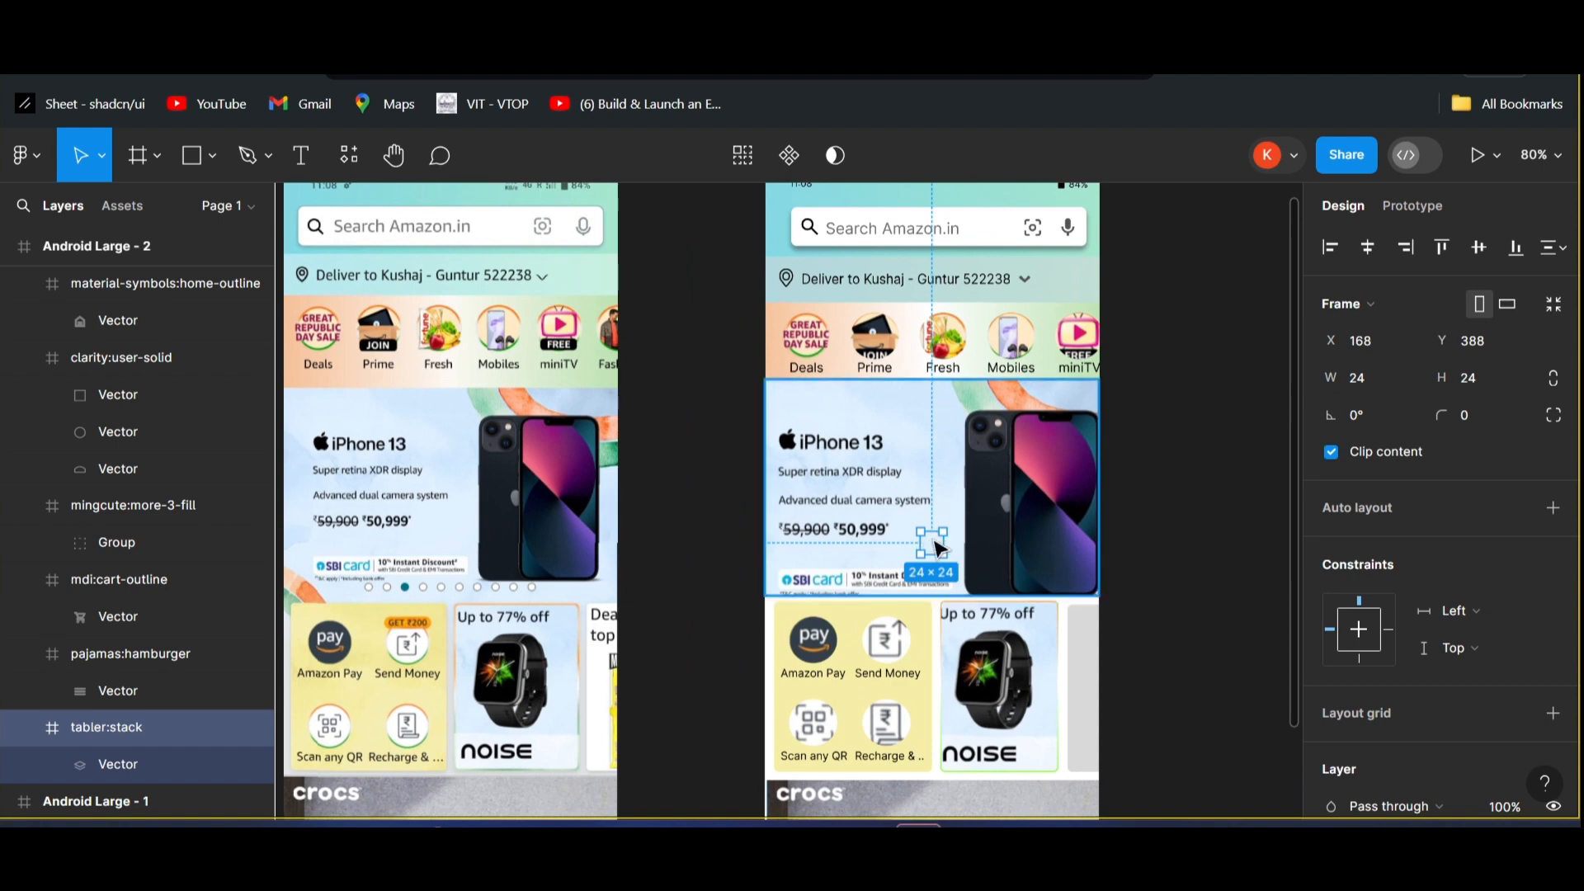
click(883, 467)
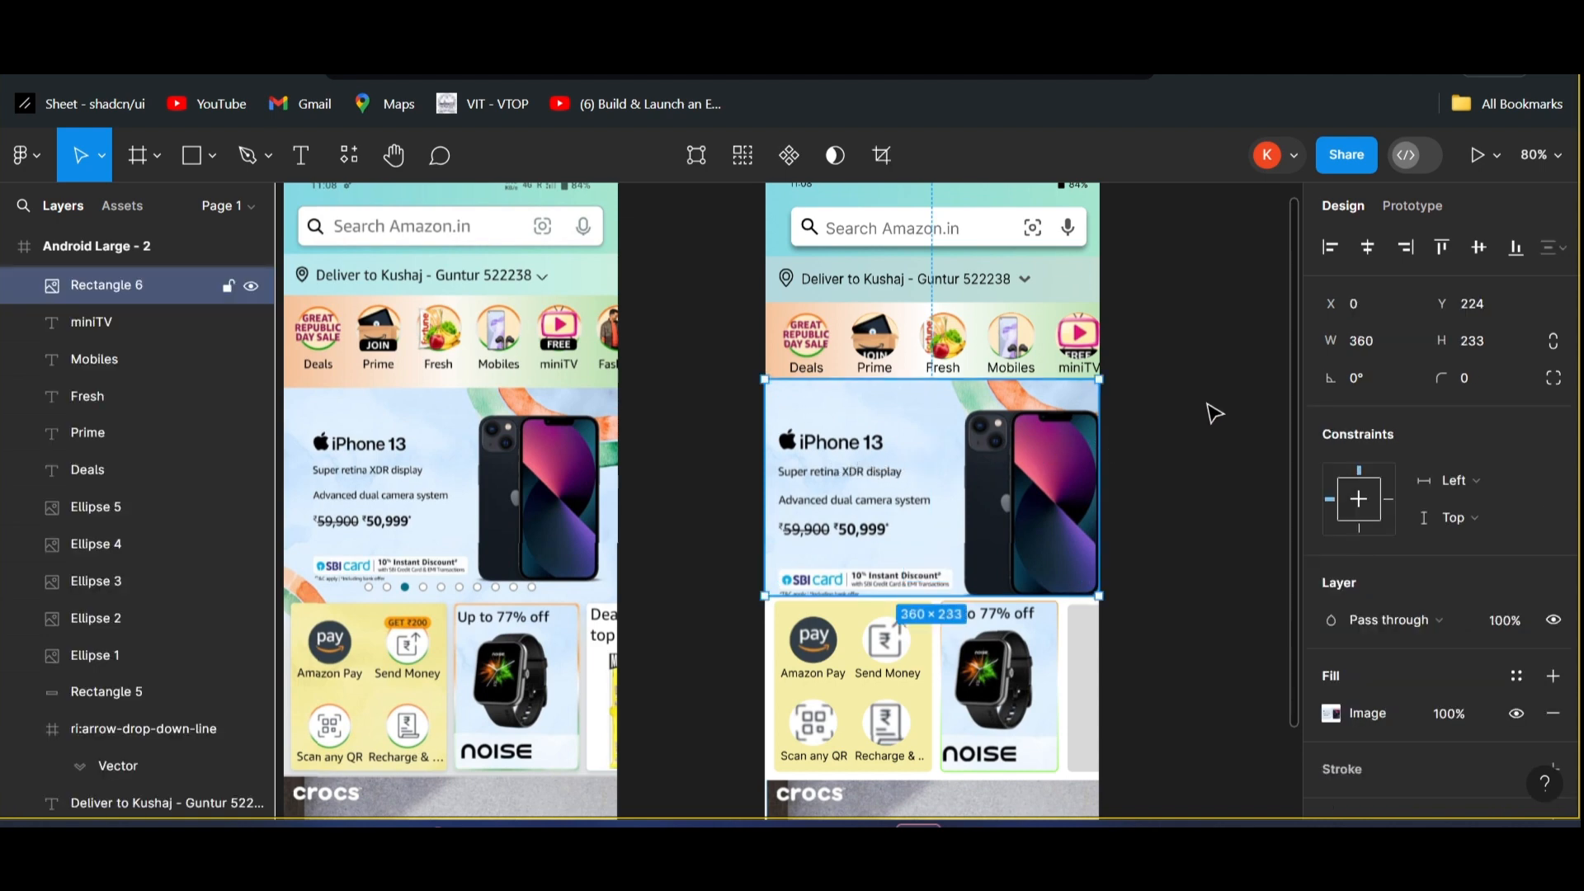
drag(1207, 404, 1199, 328)
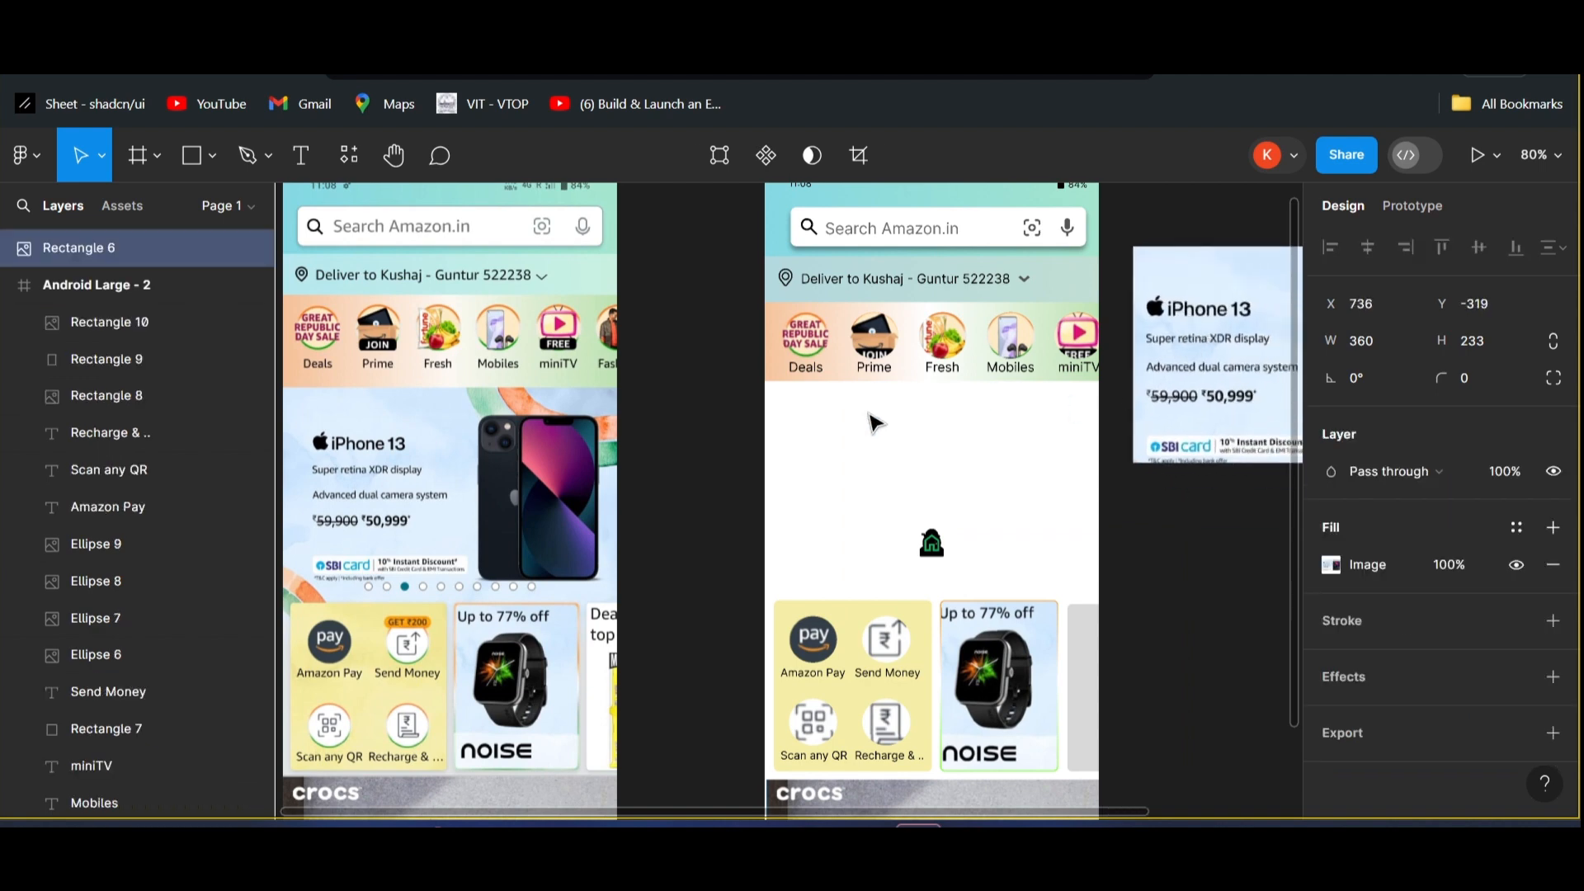
- Place the home icon at the left end of the white navigation bar, about X 10, Y 761, and bring it to the front
scroll(872, 424, down, 3)
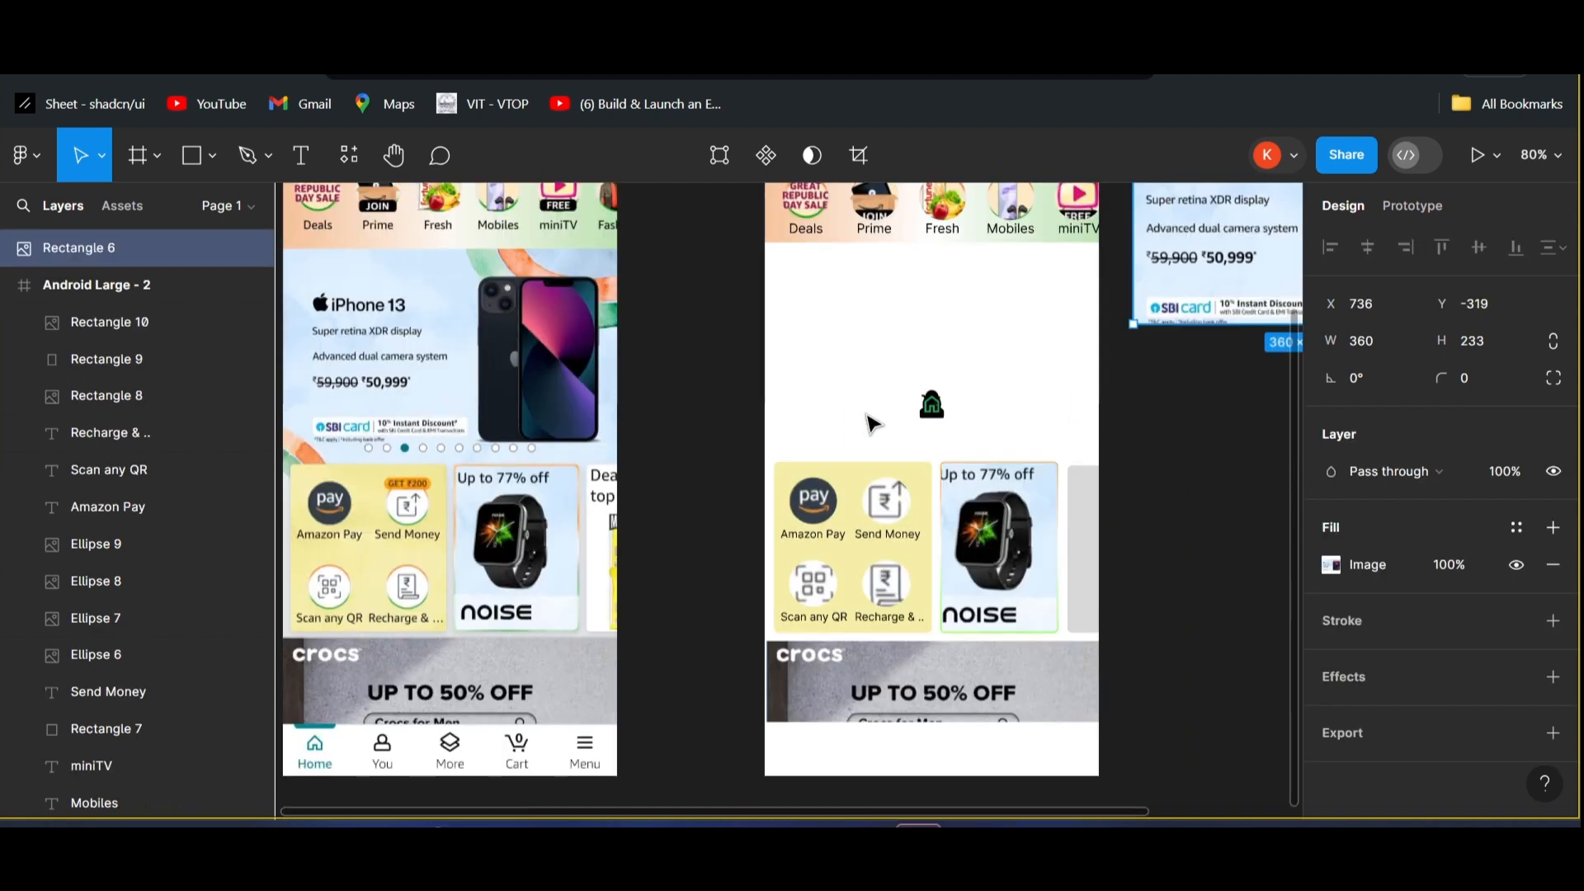
click(934, 406)
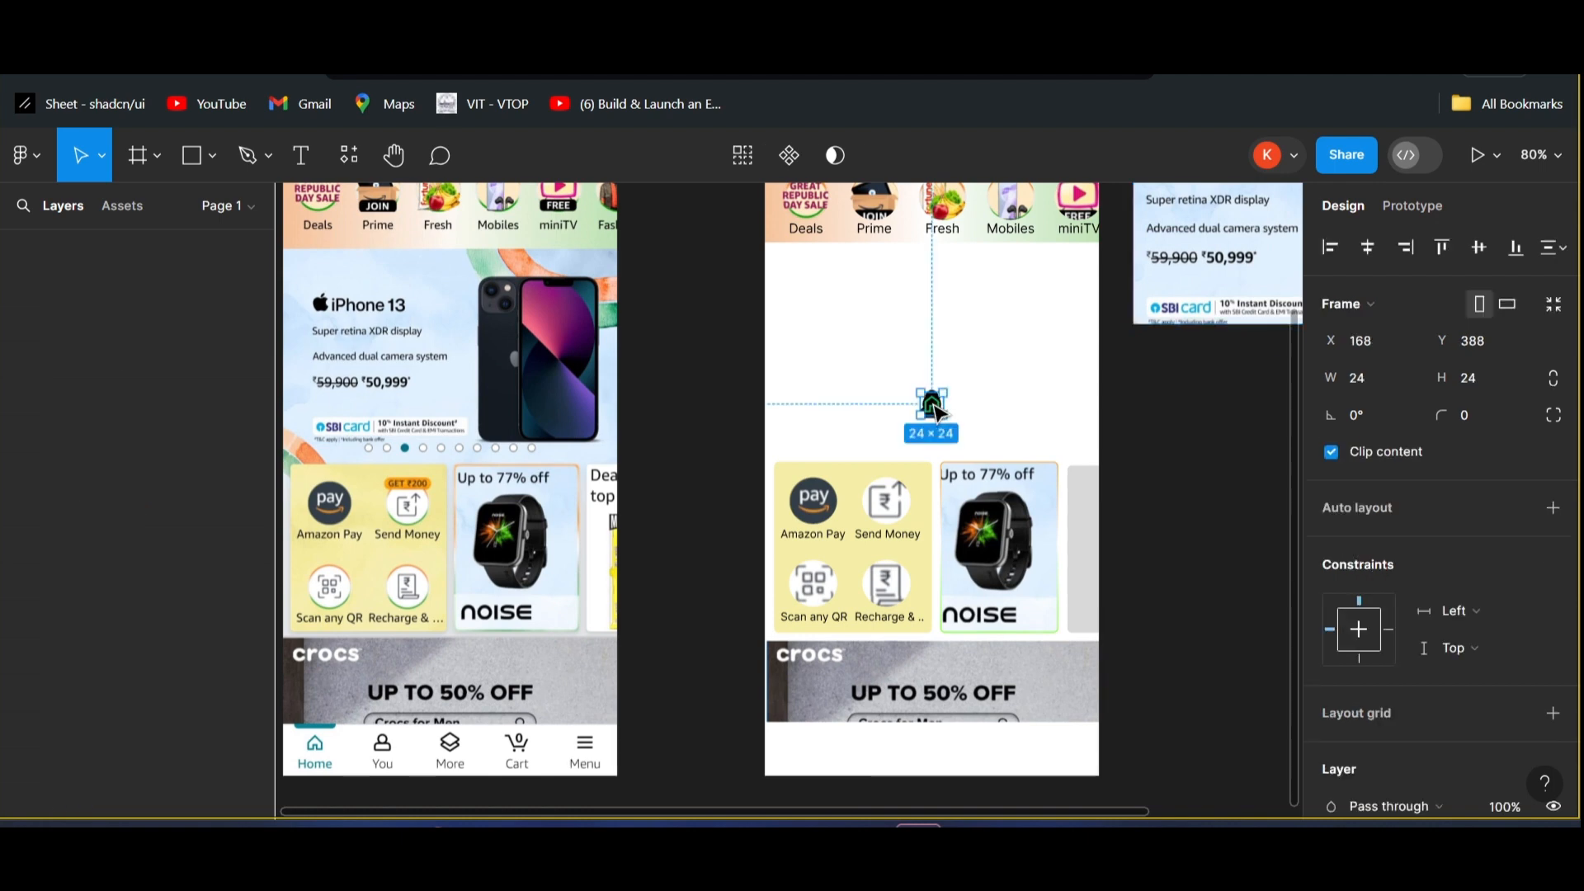
drag(939, 420, 790, 758)
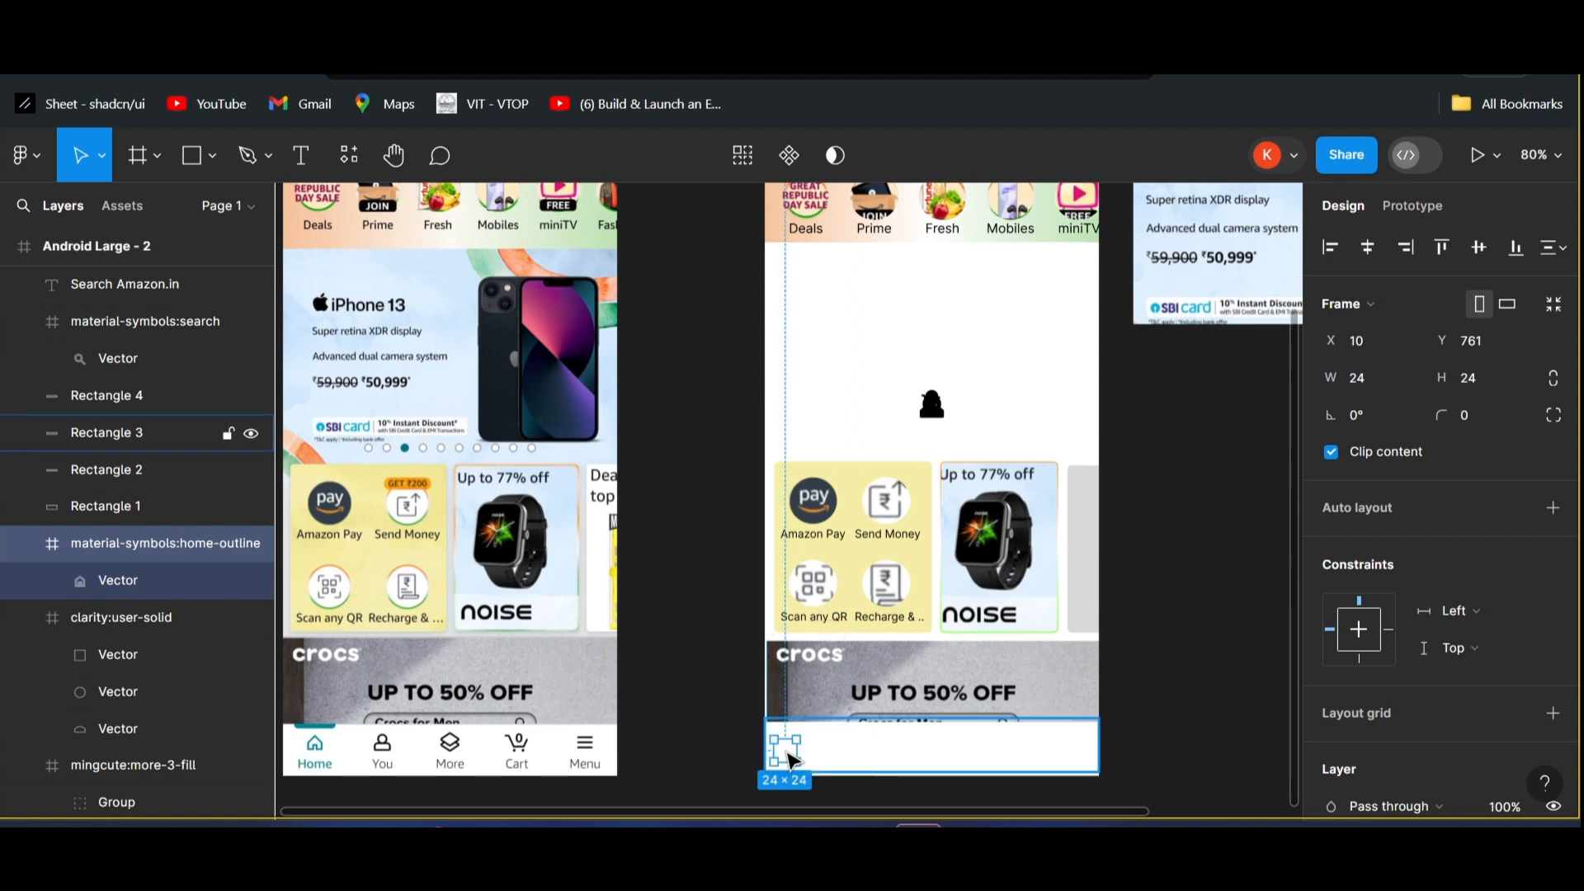
right_click(788, 755)
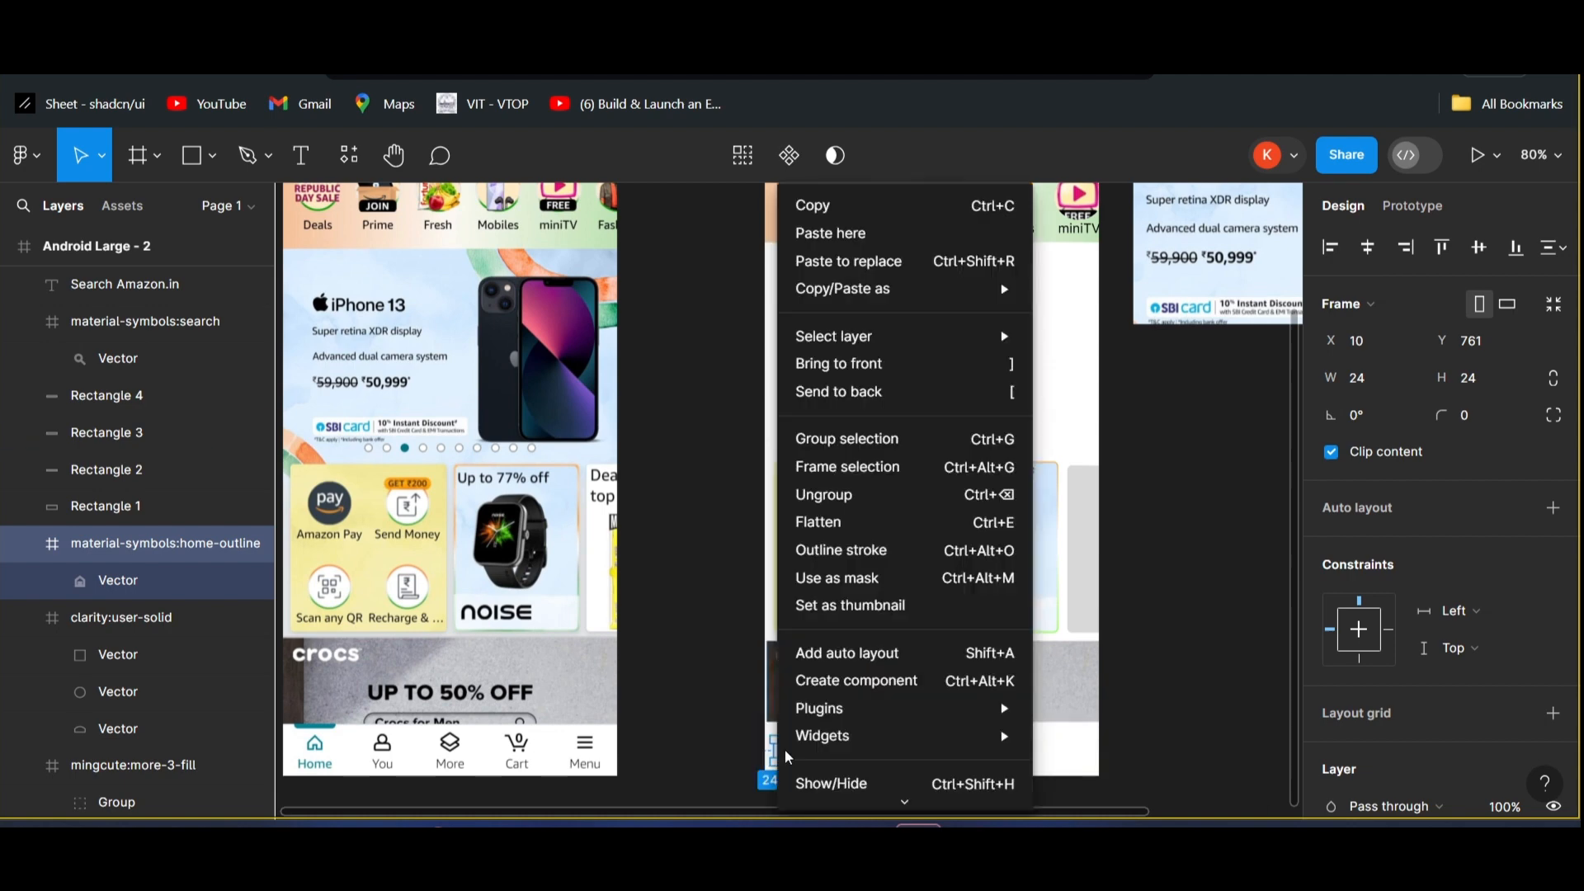
click(816, 370)
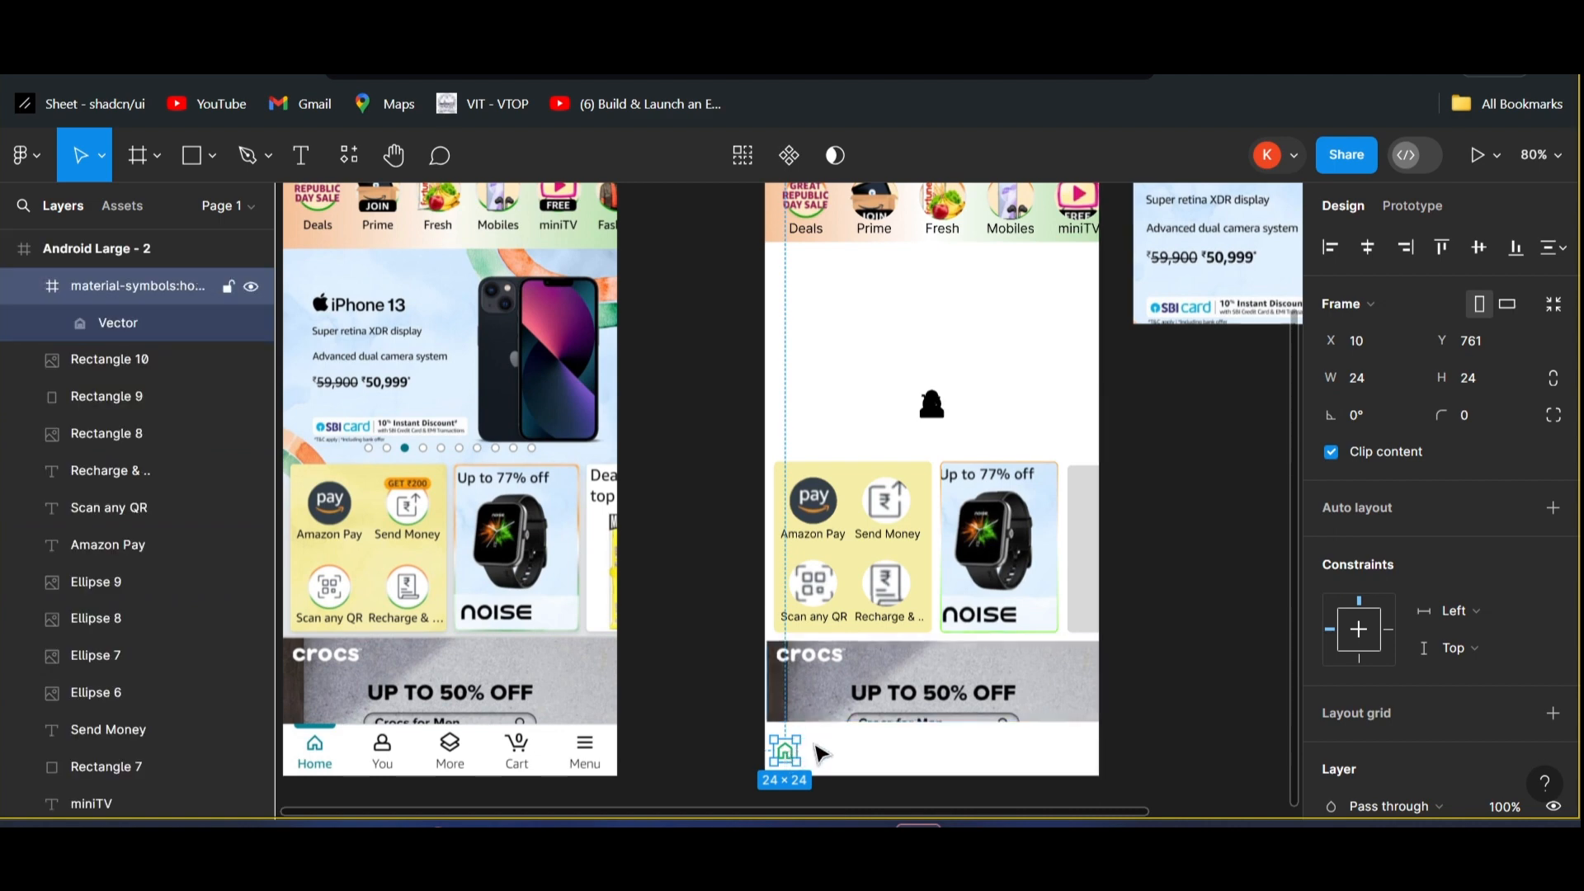
- Place the user icon beside the home icon in the navigation bar, about X 61, Y 751, and bring it to the front
click(936, 416)
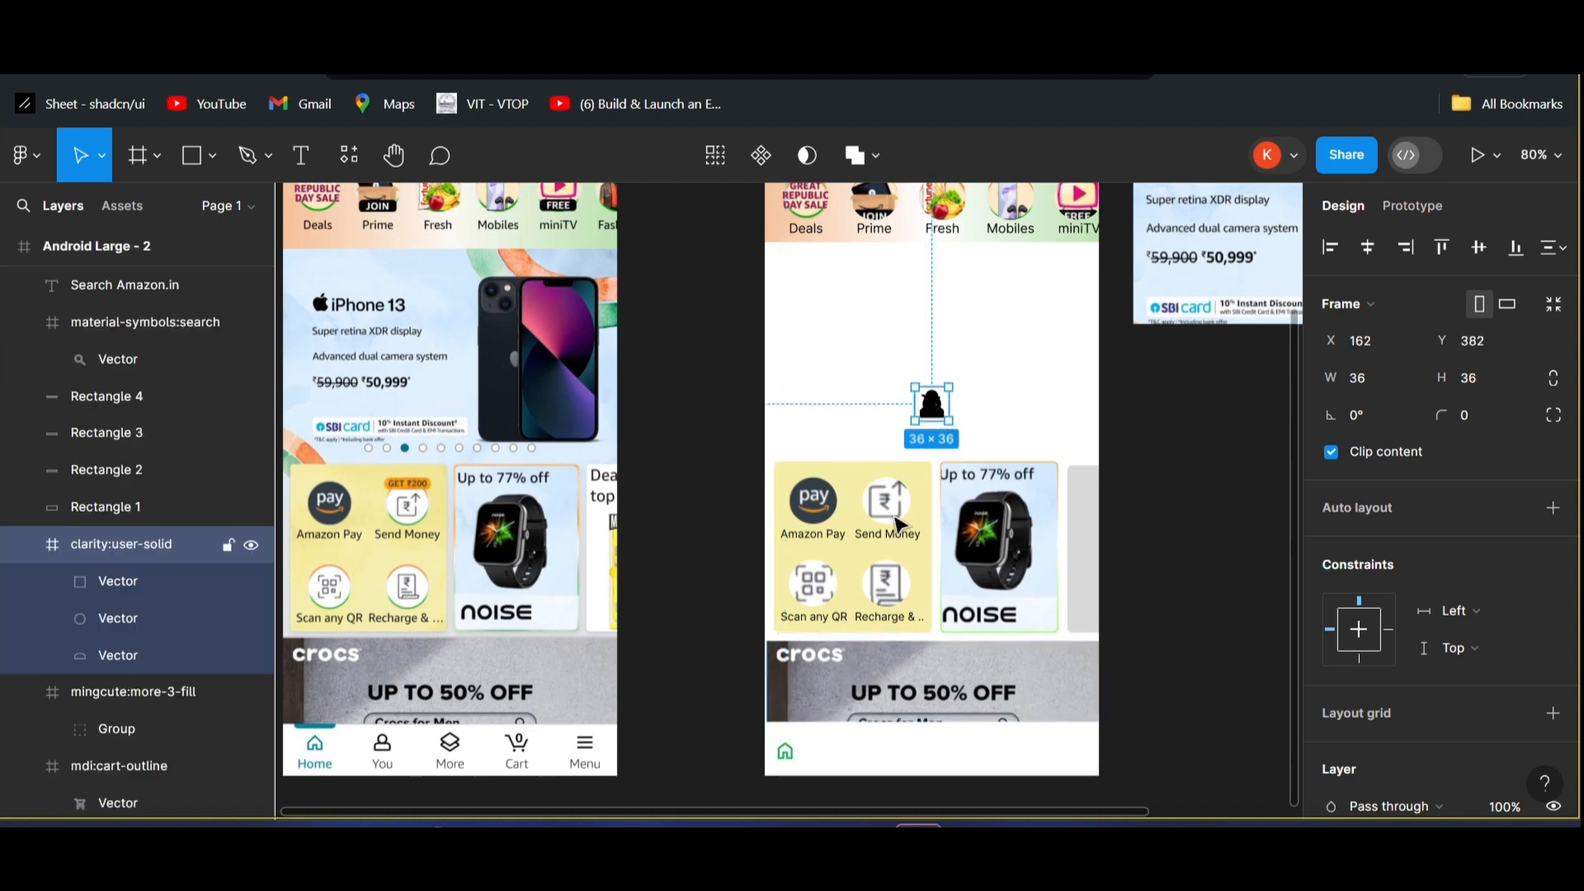
drag(862, 658, 842, 755)
right_click(842, 755)
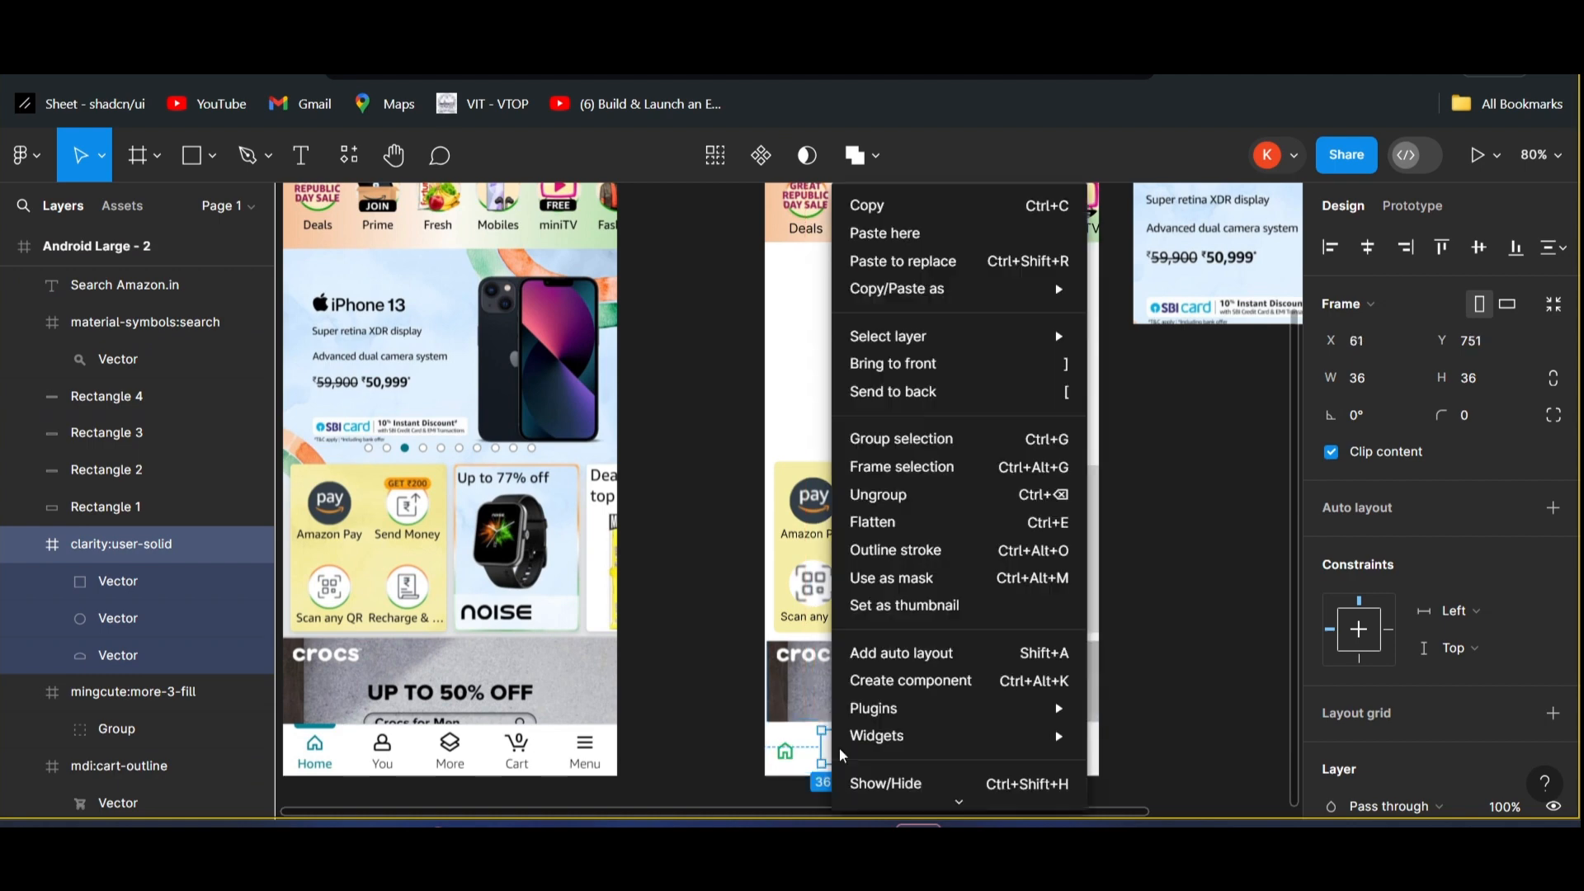
click(898, 368)
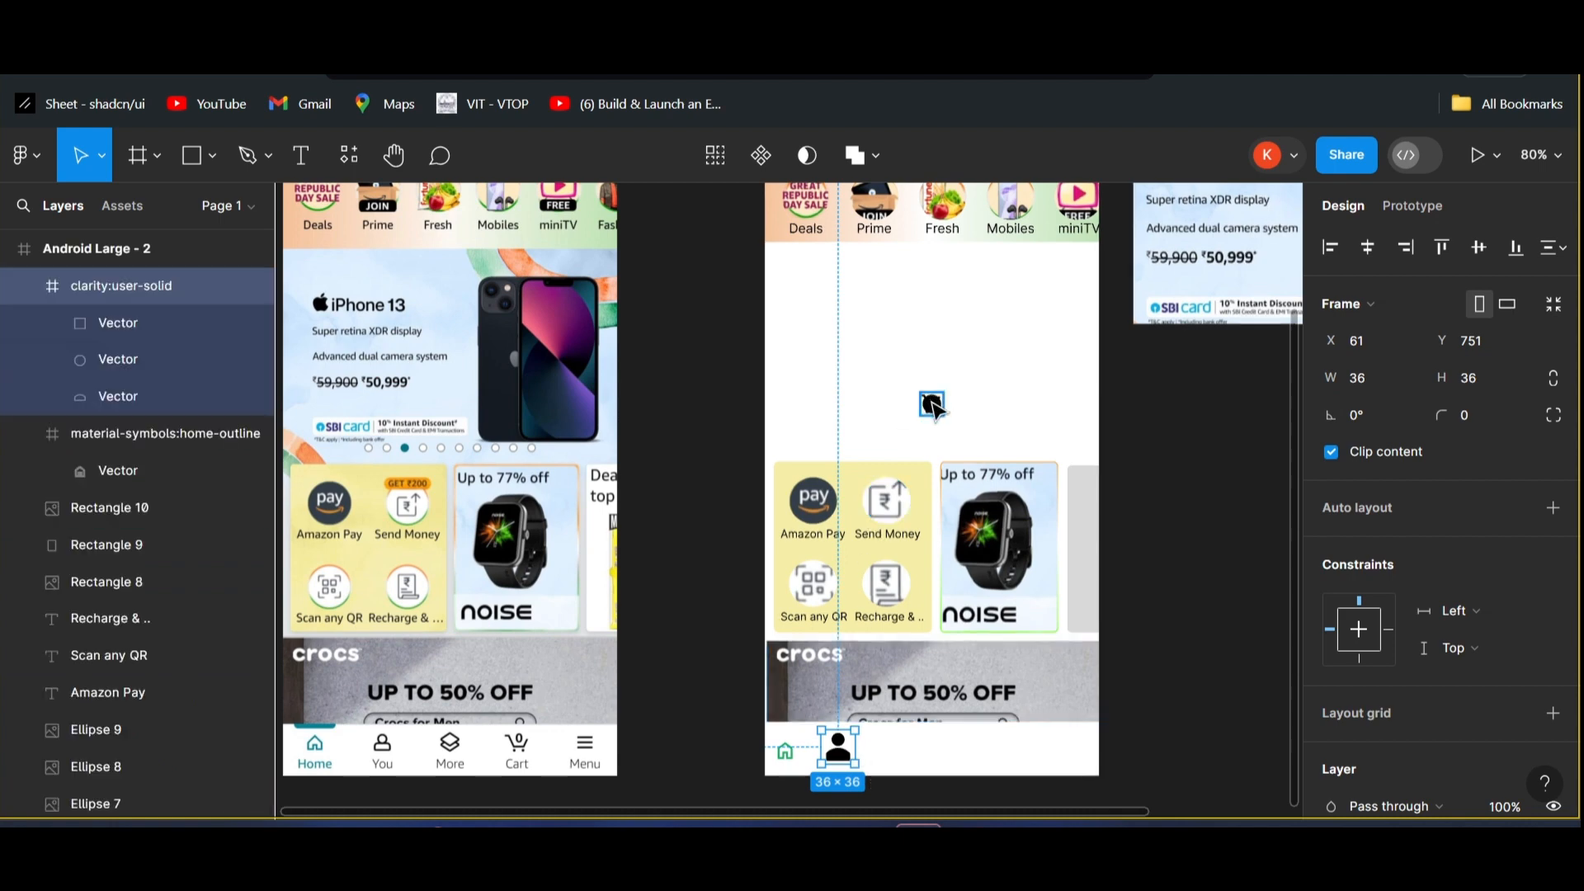
- Bring the mingcute:more-3-fill icon to the front in the navigation bar and delete it
drag(933, 406, 909, 752)
right_click(909, 752)
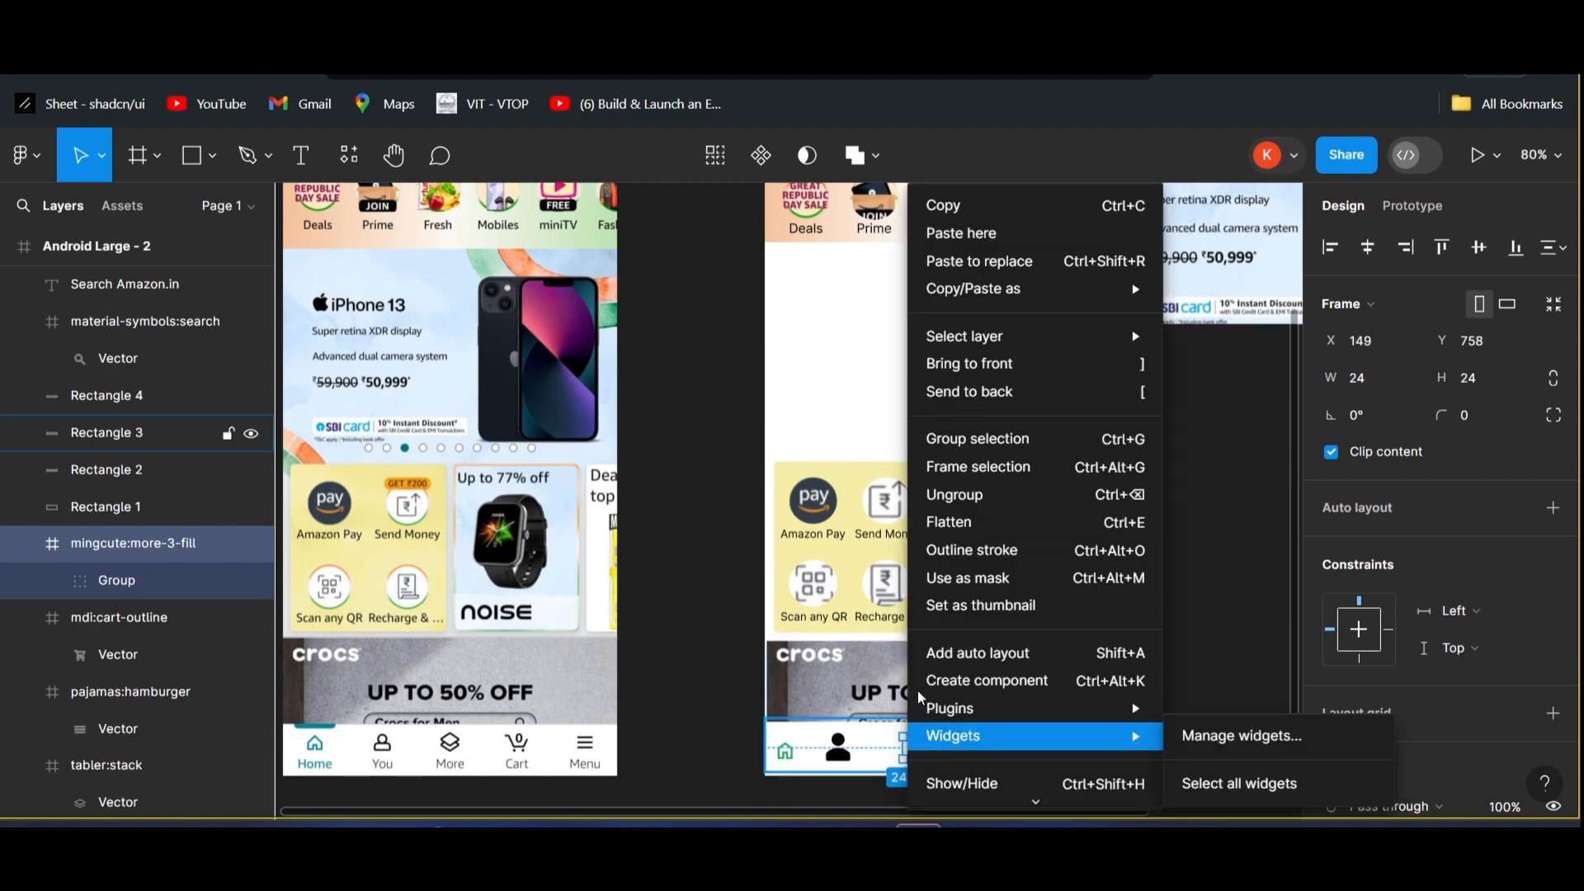
click(958, 368)
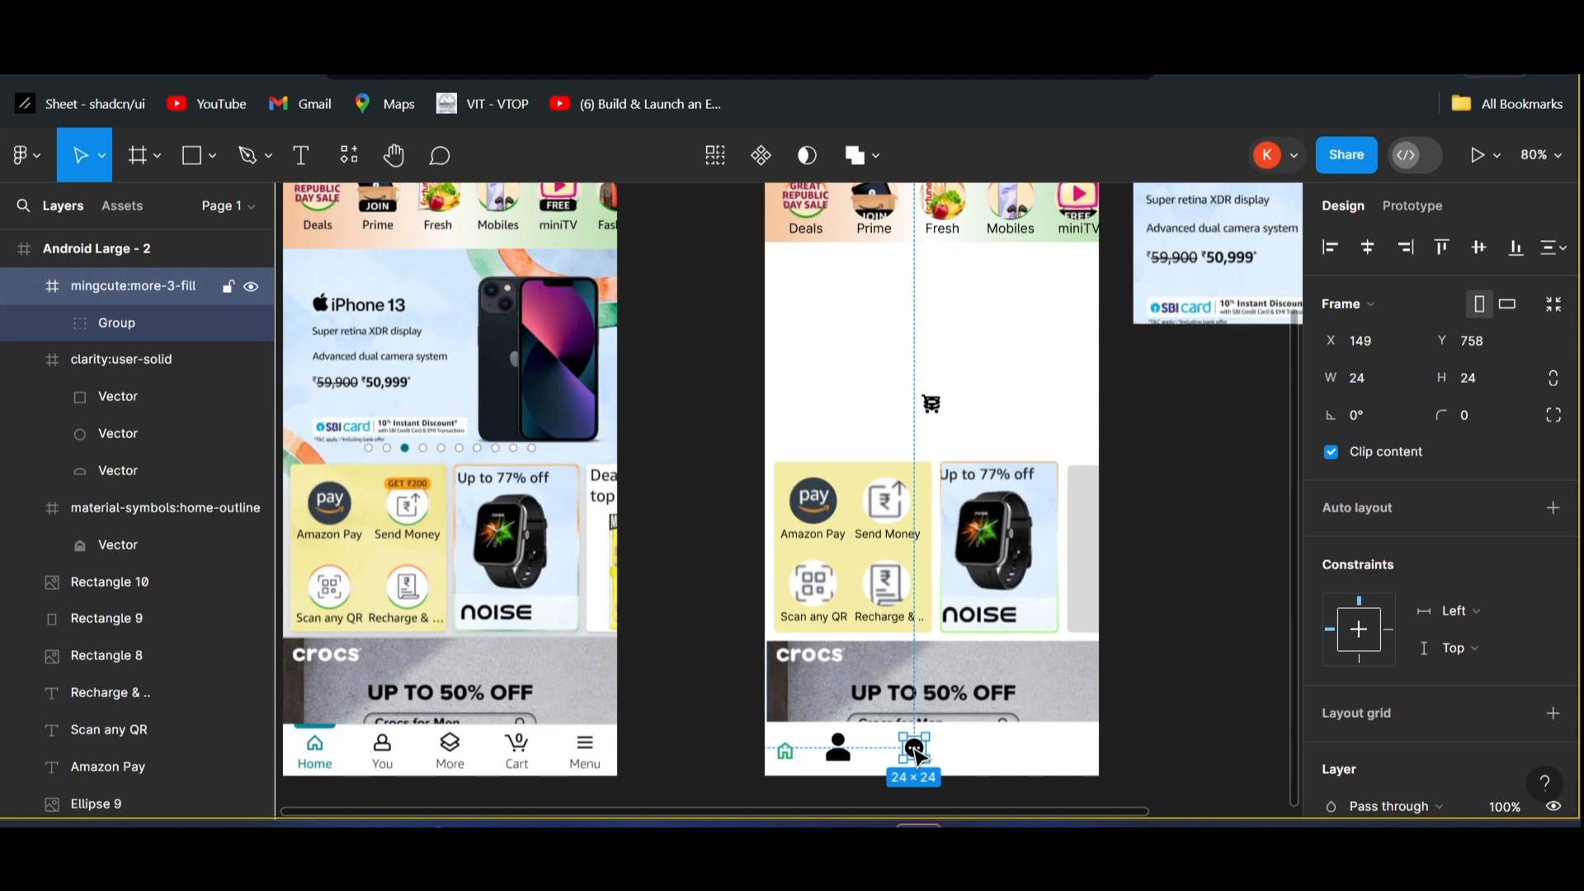
key(Delete)
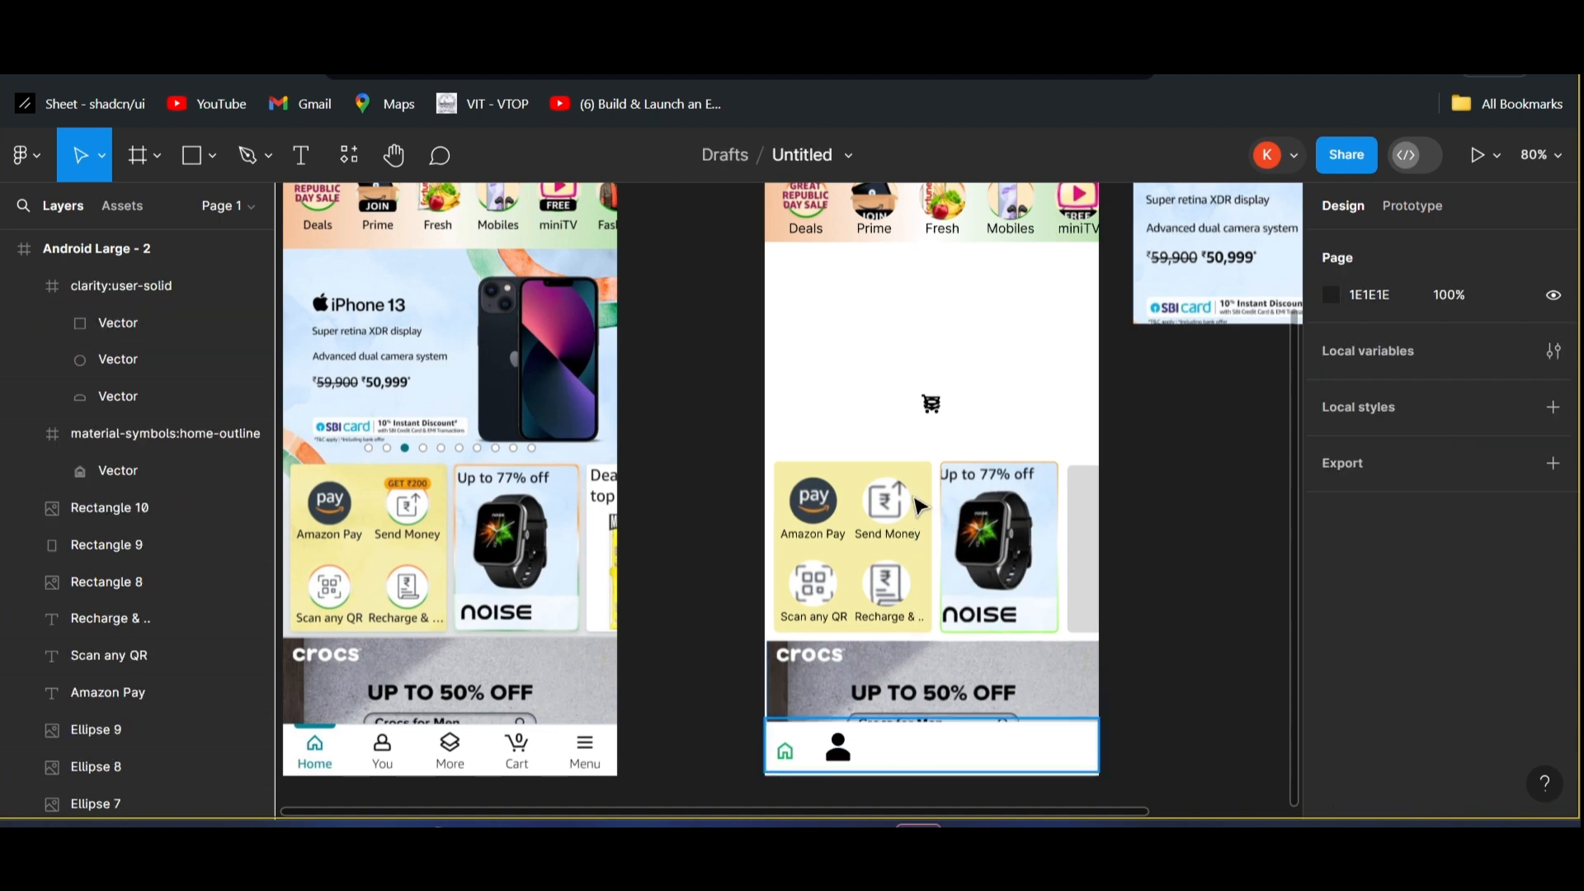
- Place the cart icon in the right half of the navigation bar, about X 229, Y 760, and bring it to the front
click(933, 405)
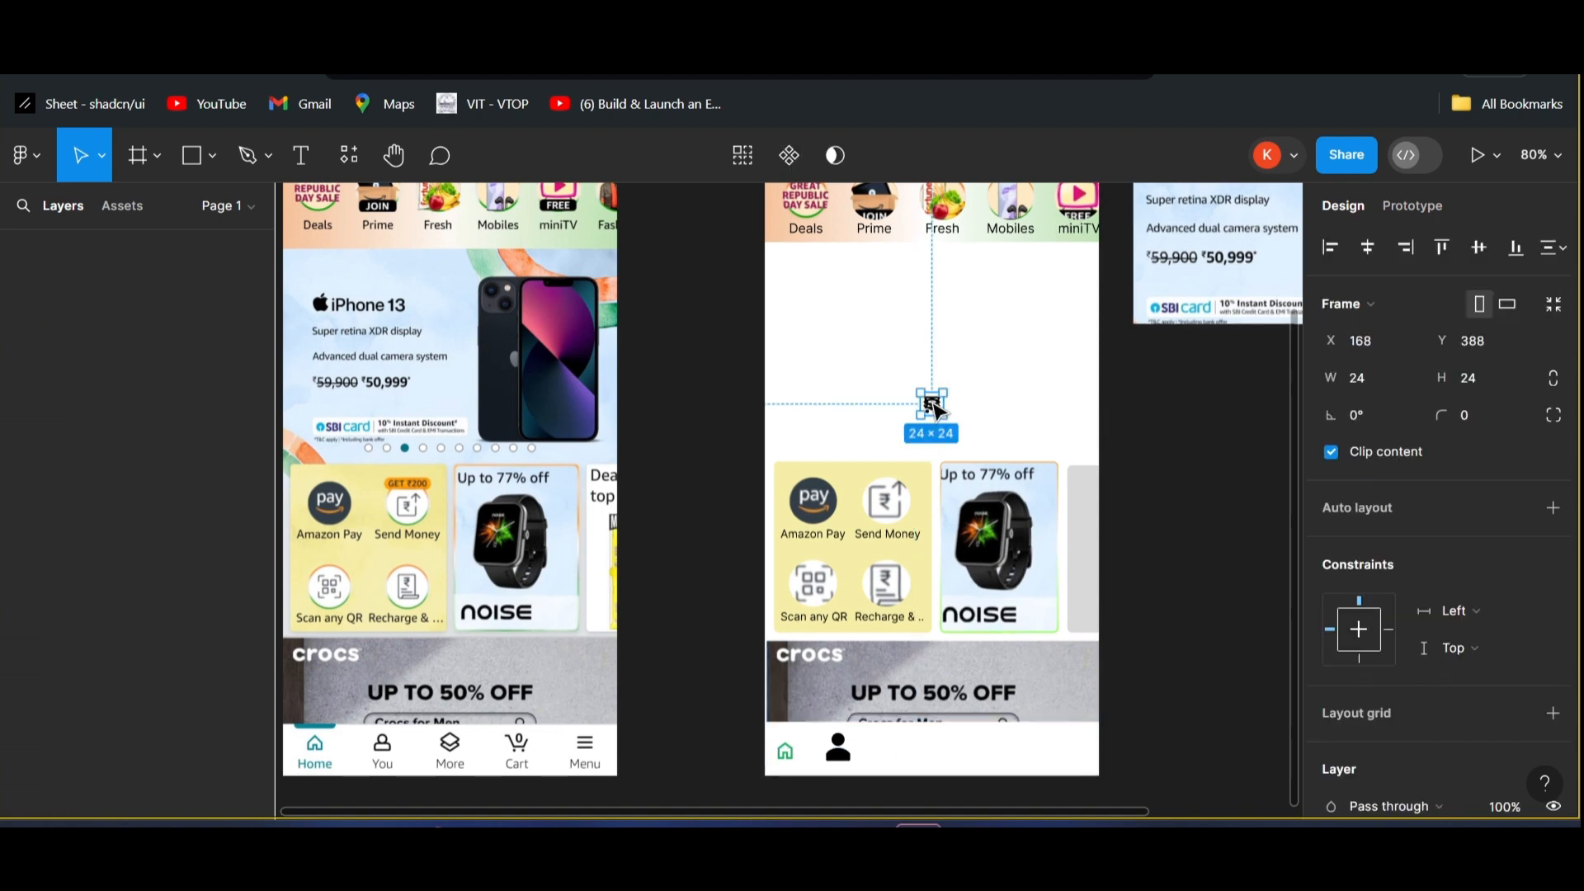
drag(940, 466, 991, 752)
right_click(986, 753)
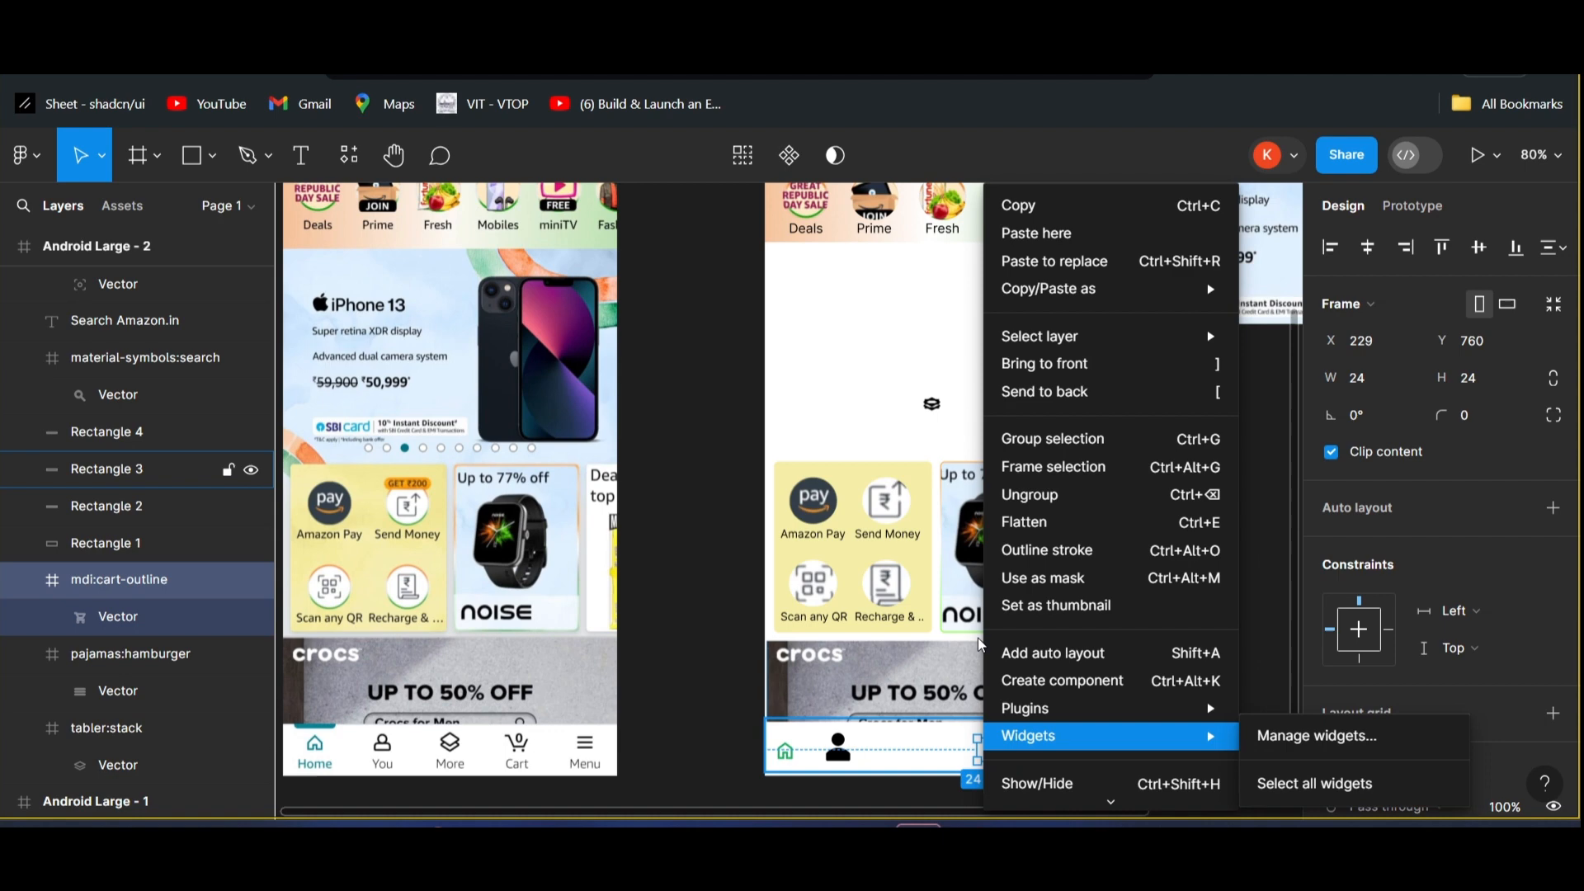
click(1050, 365)
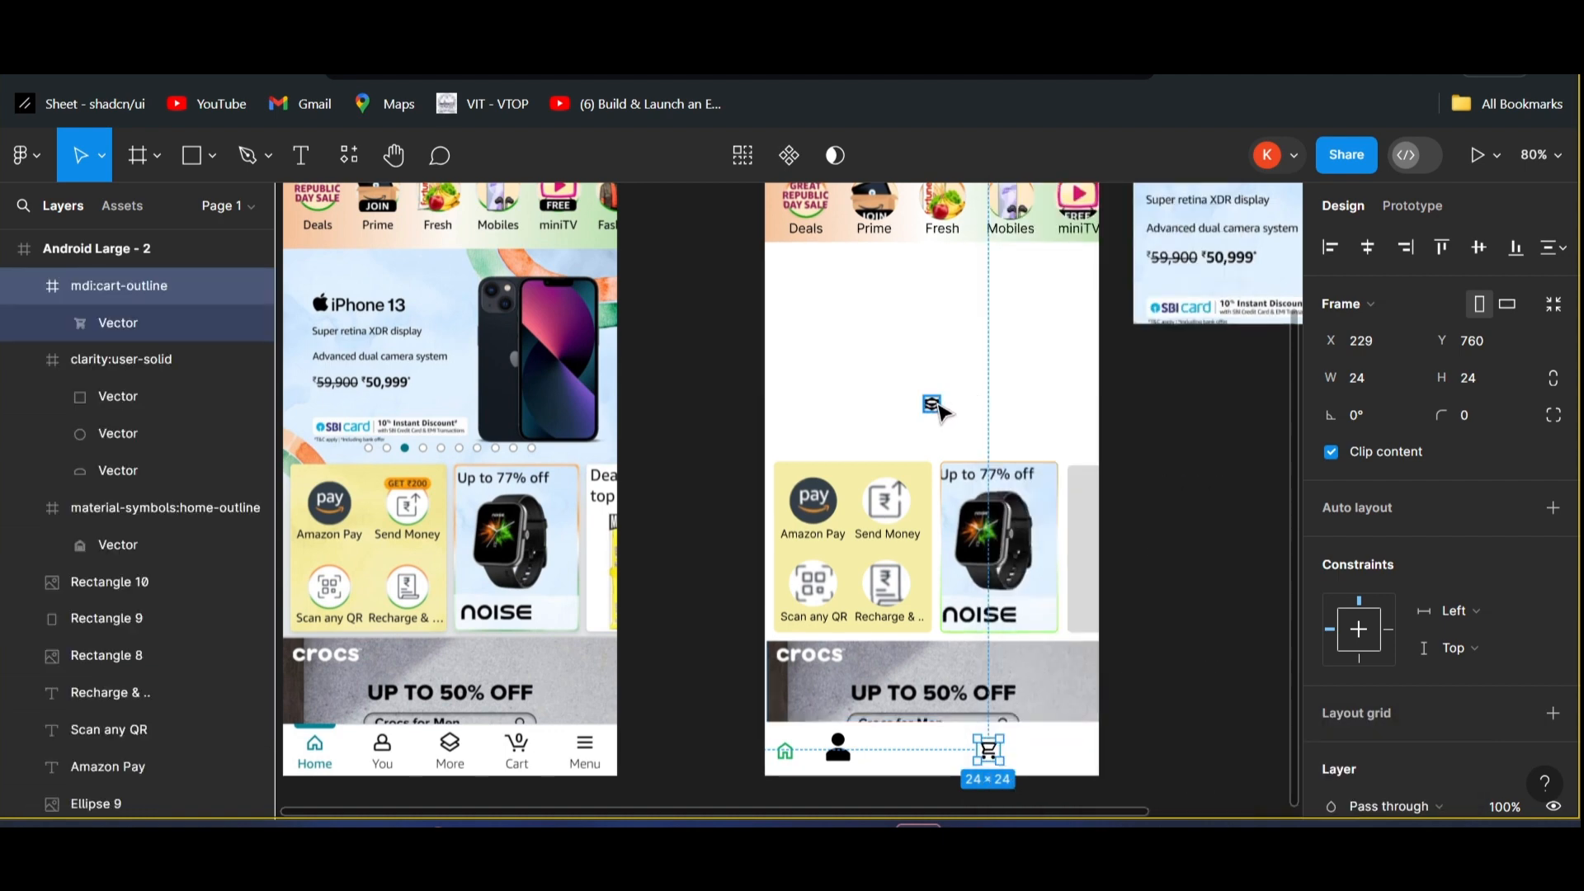
- Bring the hamburger icon to the front and place it at the right end of the navigation bar, about X 326, Y 762
click(932, 405)
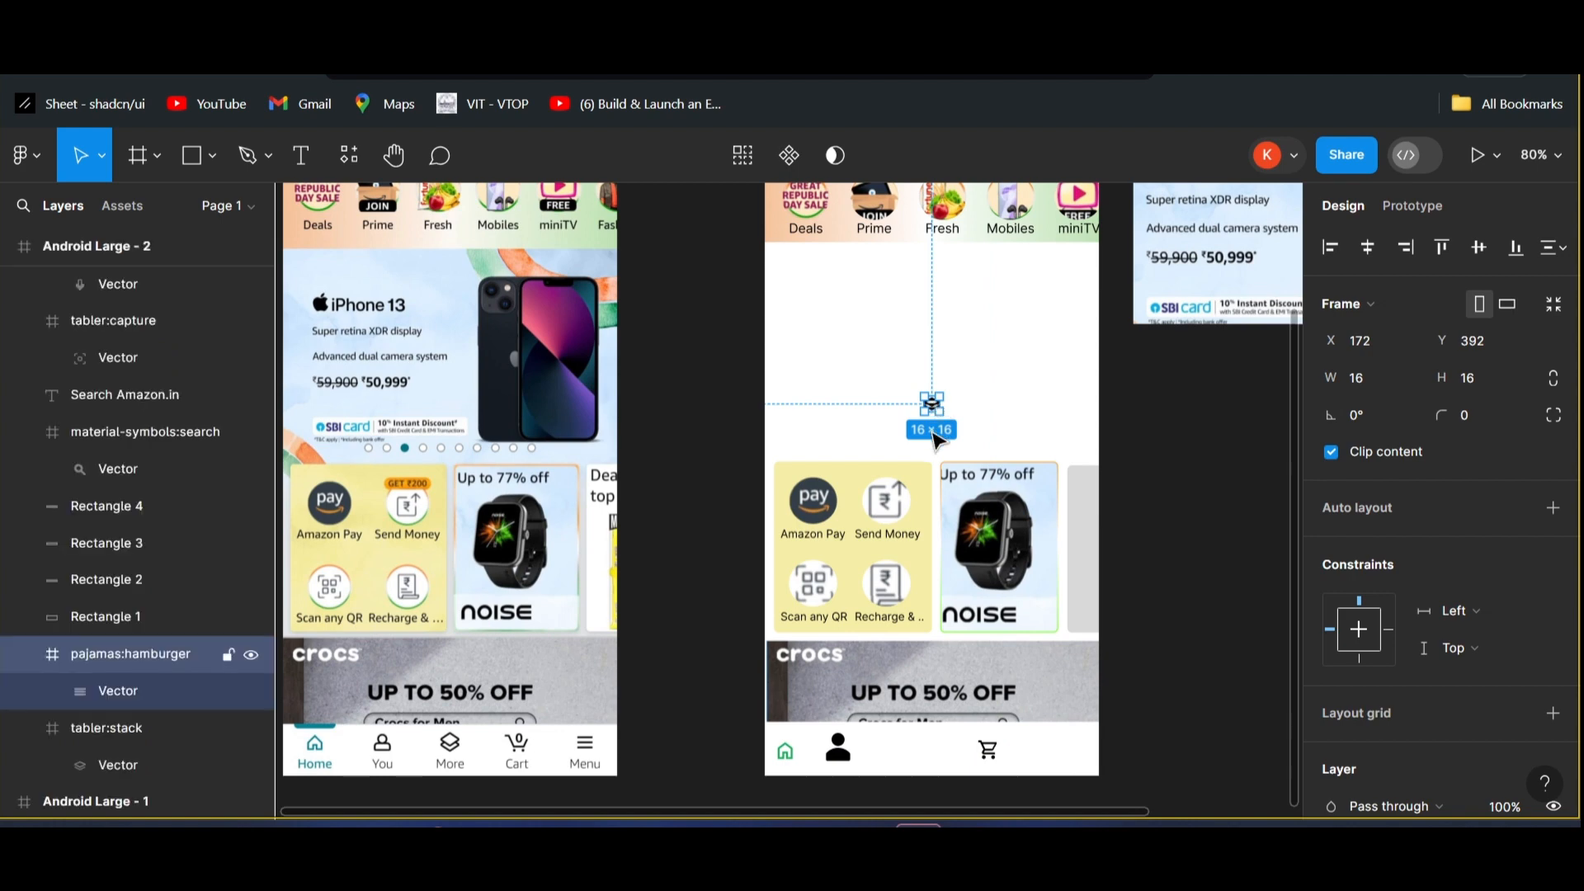
drag(926, 544, 939, 747)
right_click(932, 748)
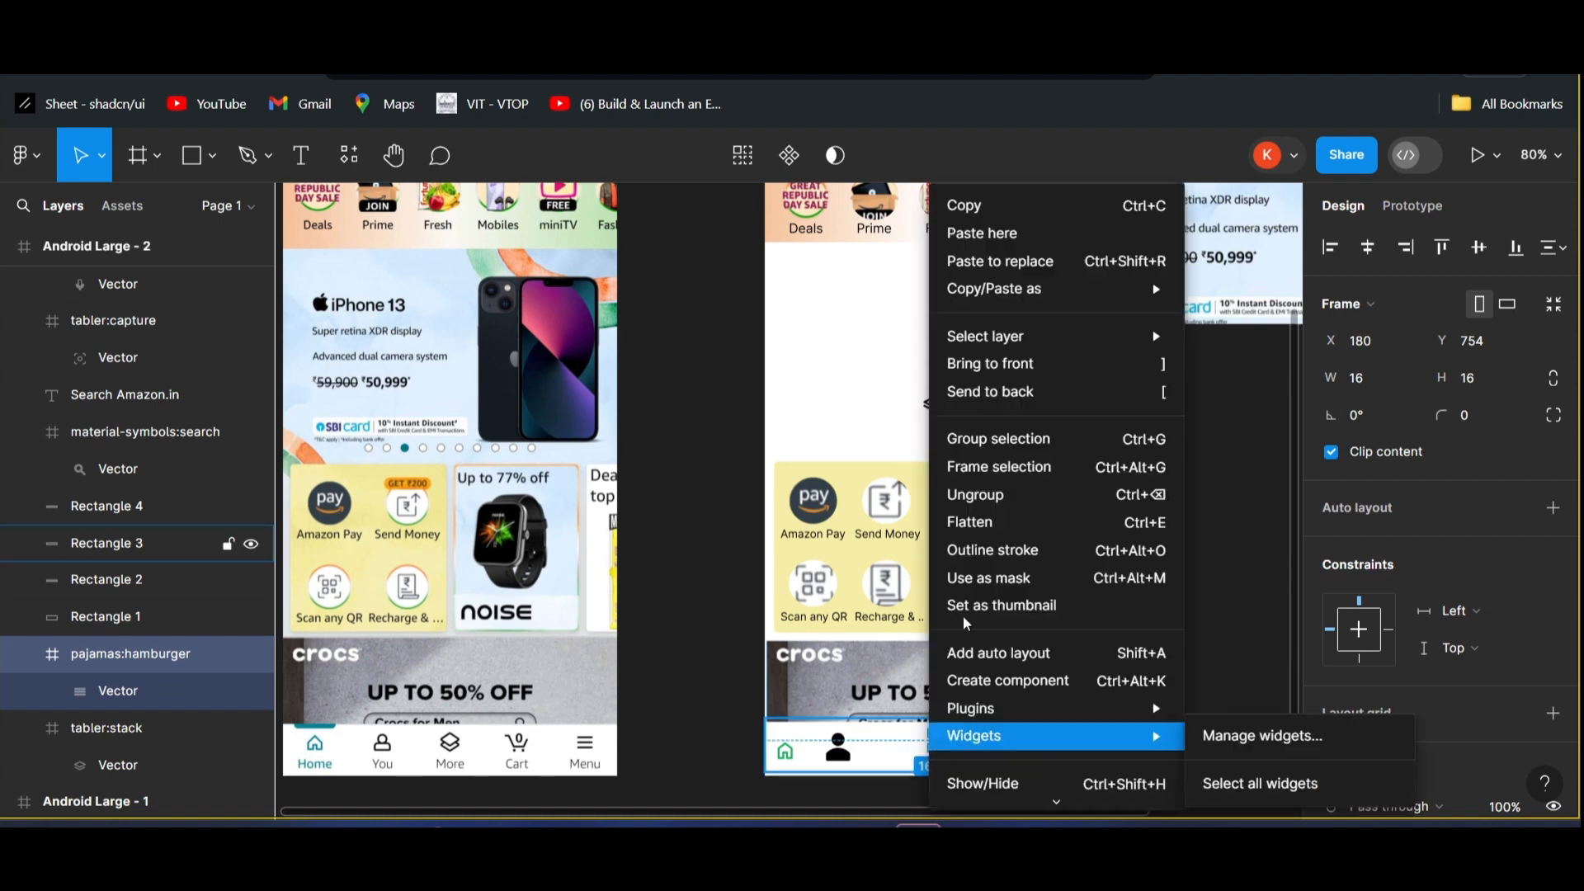
click(1000, 370)
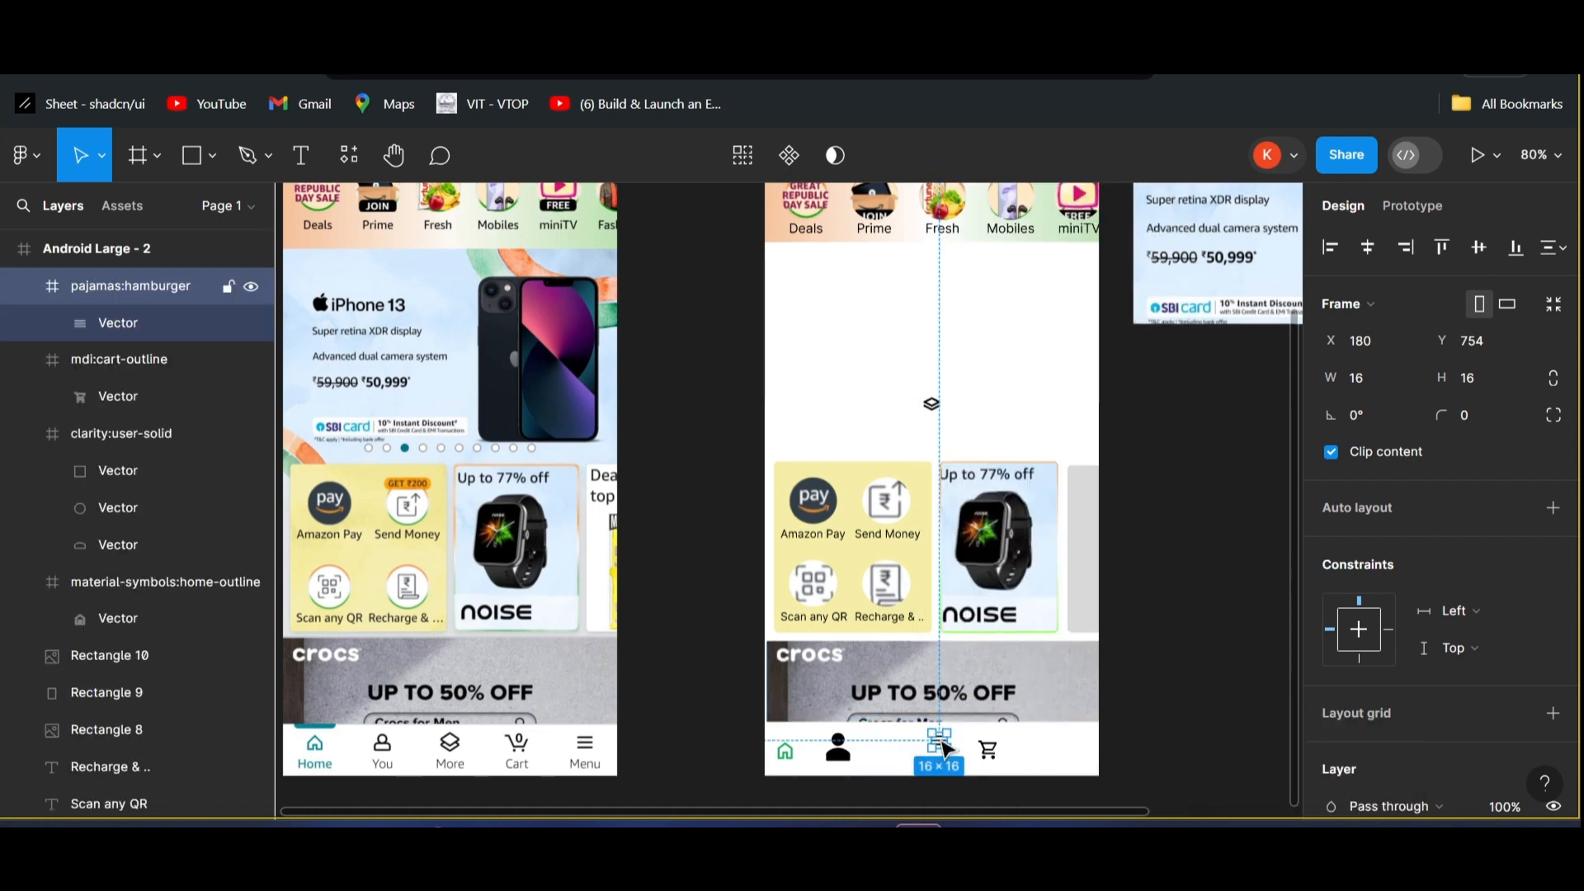
drag(945, 748, 1077, 755)
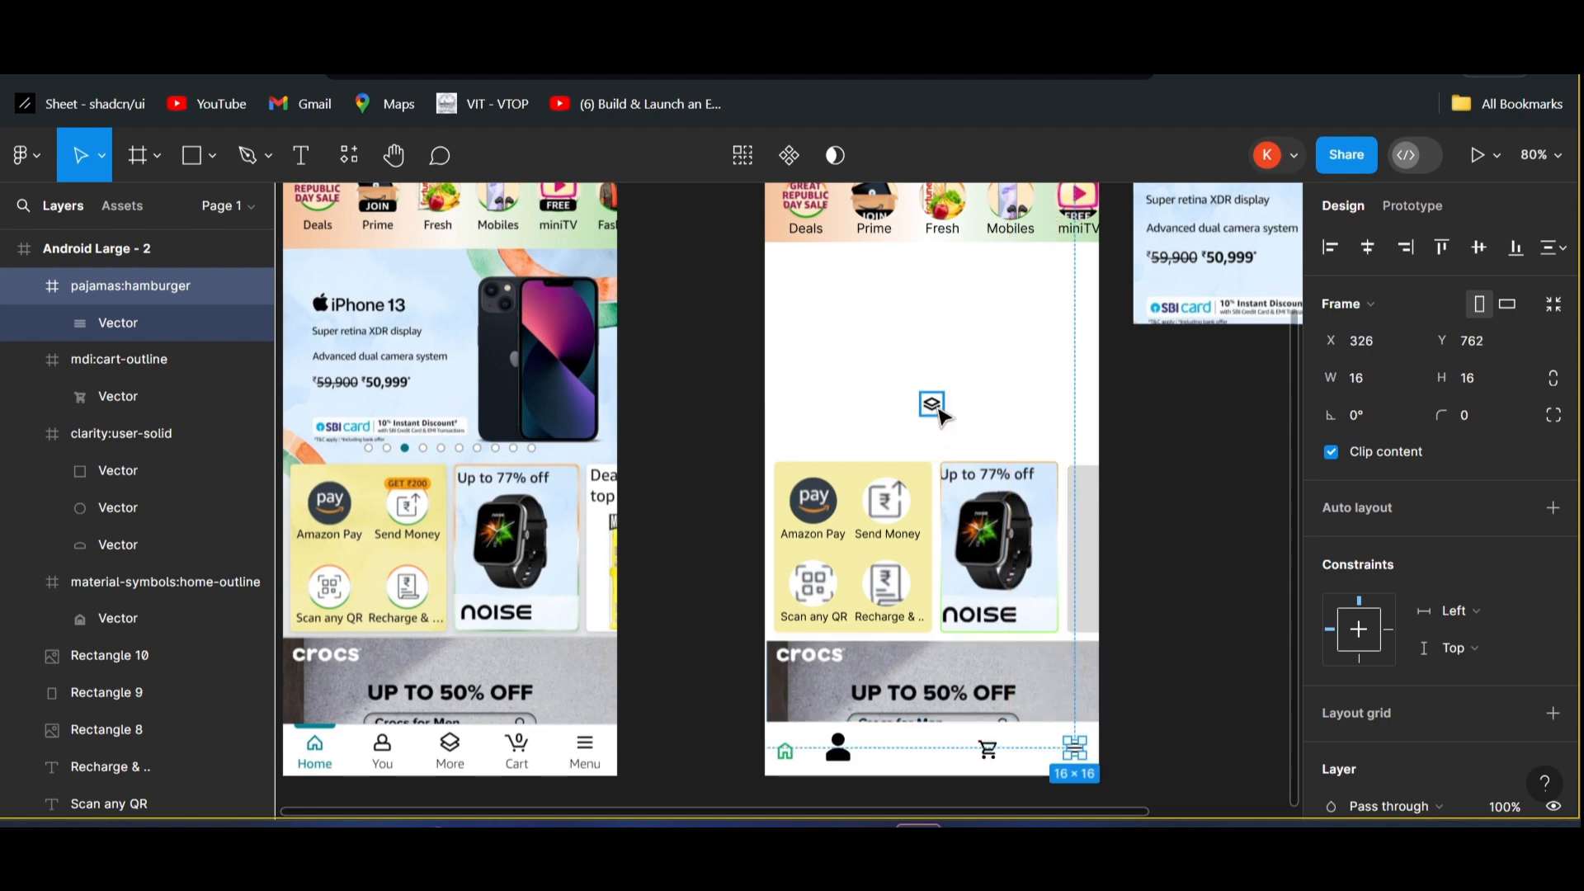
- Place the stack icon between the user and cart icons, about X 165, Y 755, and bring it to the front
click(933, 405)
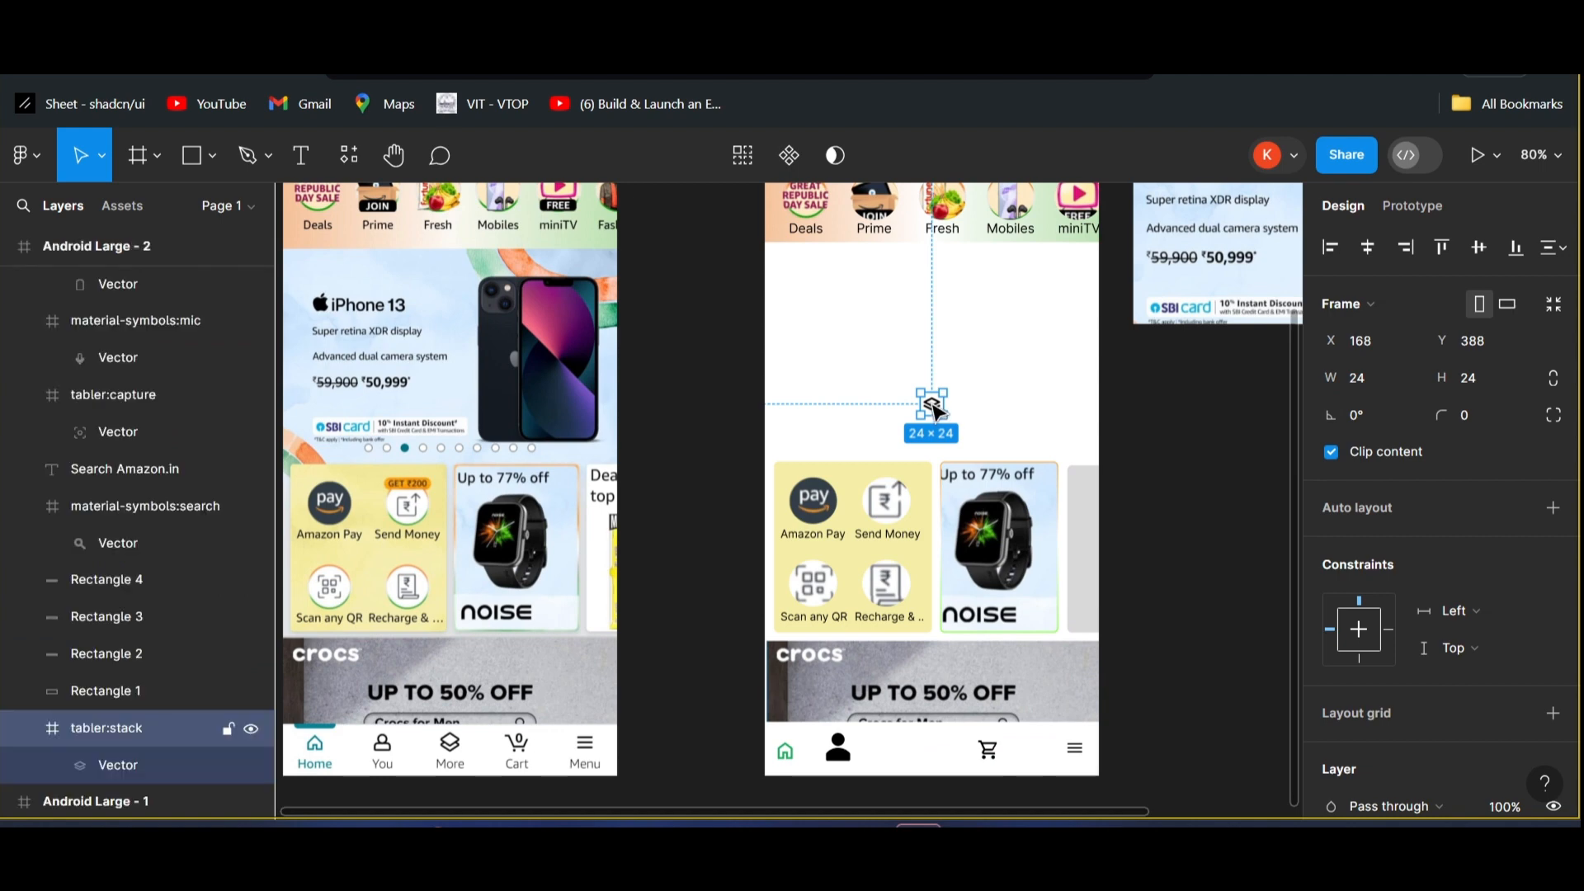
drag(933, 405, 928, 750)
right_click(923, 751)
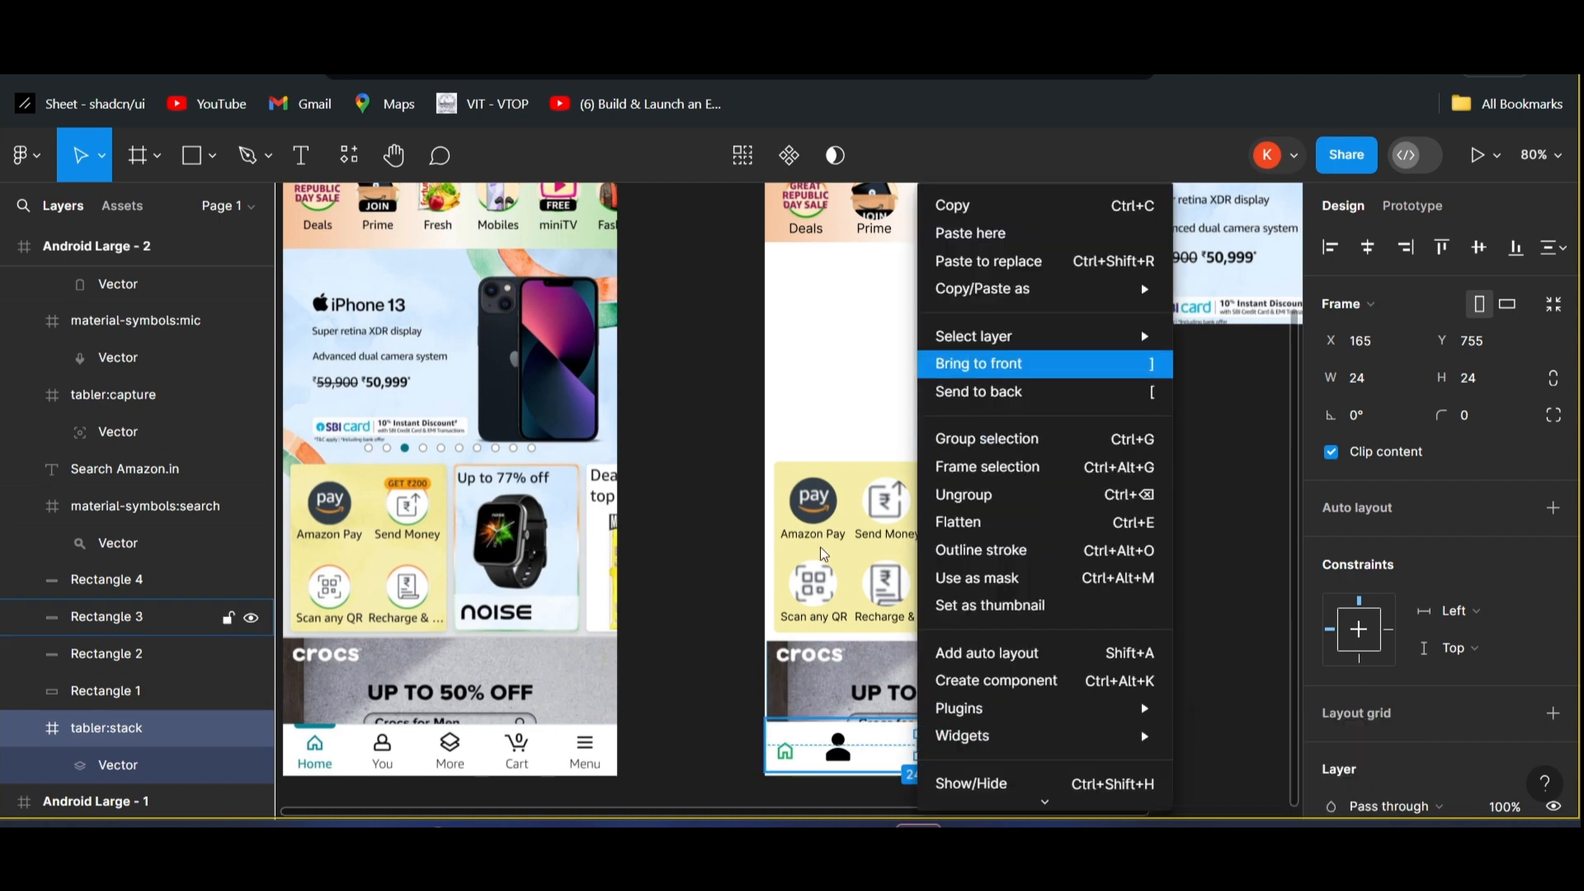
click(979, 364)
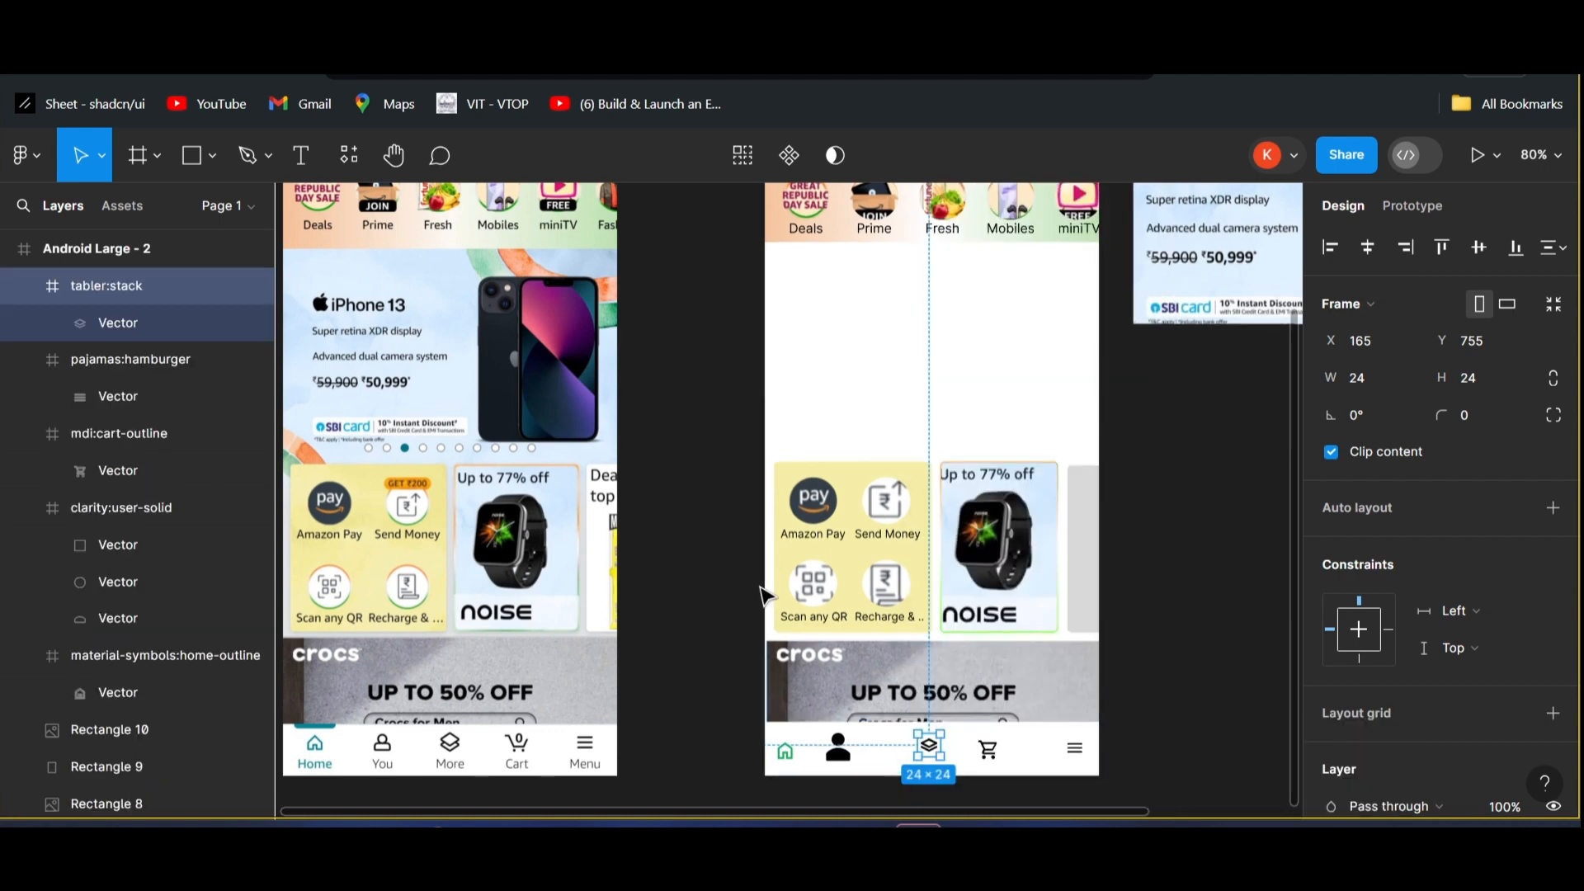
- Shift the home icon inward from the navigation bar's edge, then move the user icon to about X 78, Y 752 and resize it to 31 × 33
scroll(829, 598, down, 3)
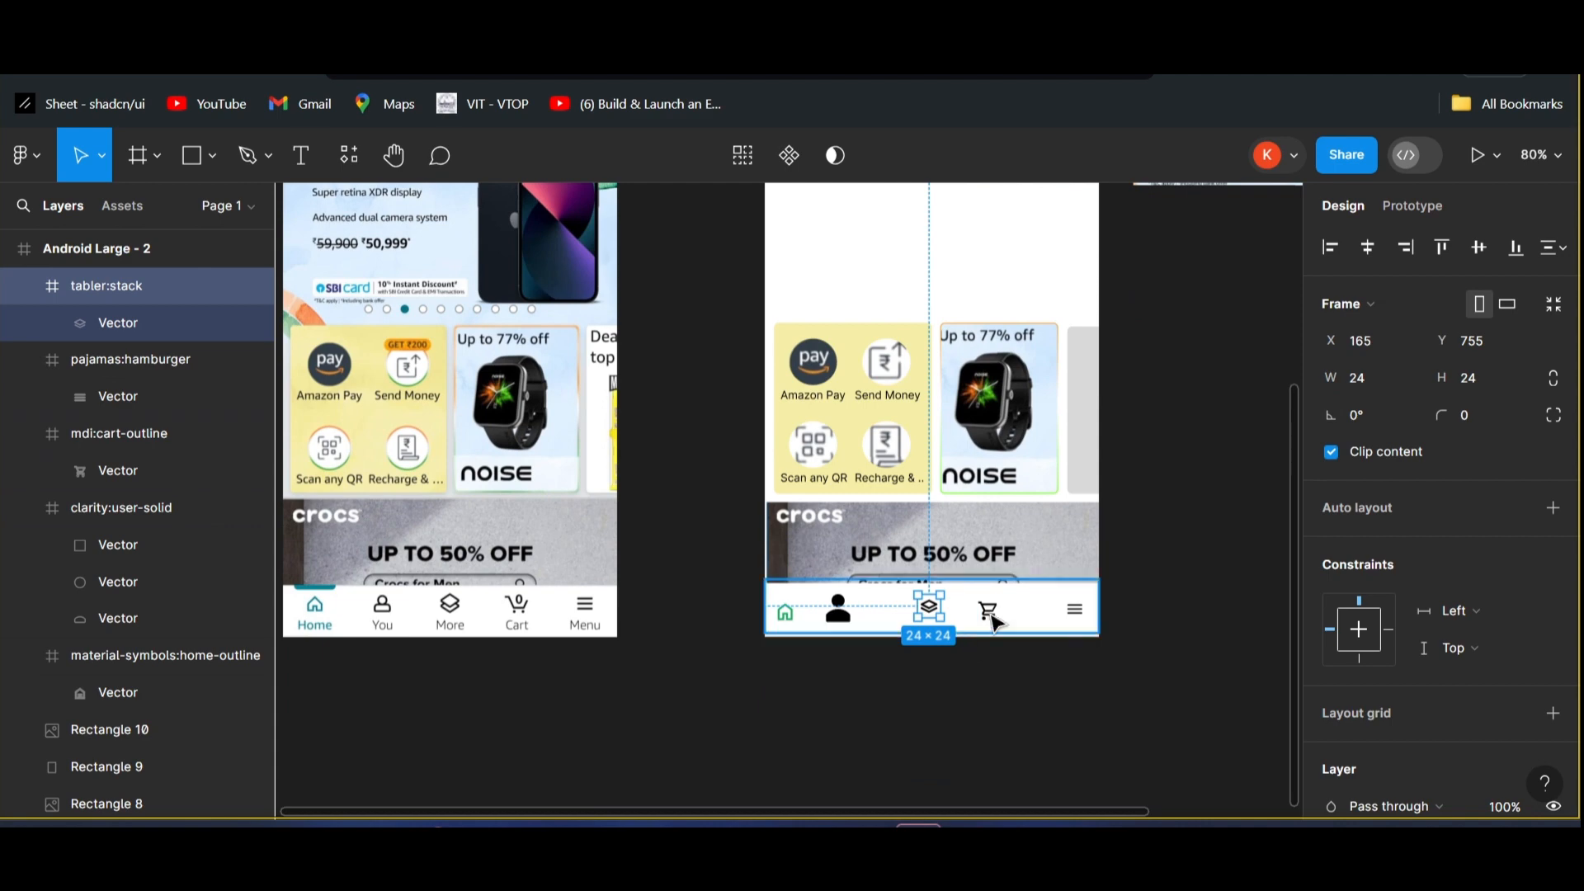
scroll(994, 623, up, 3)
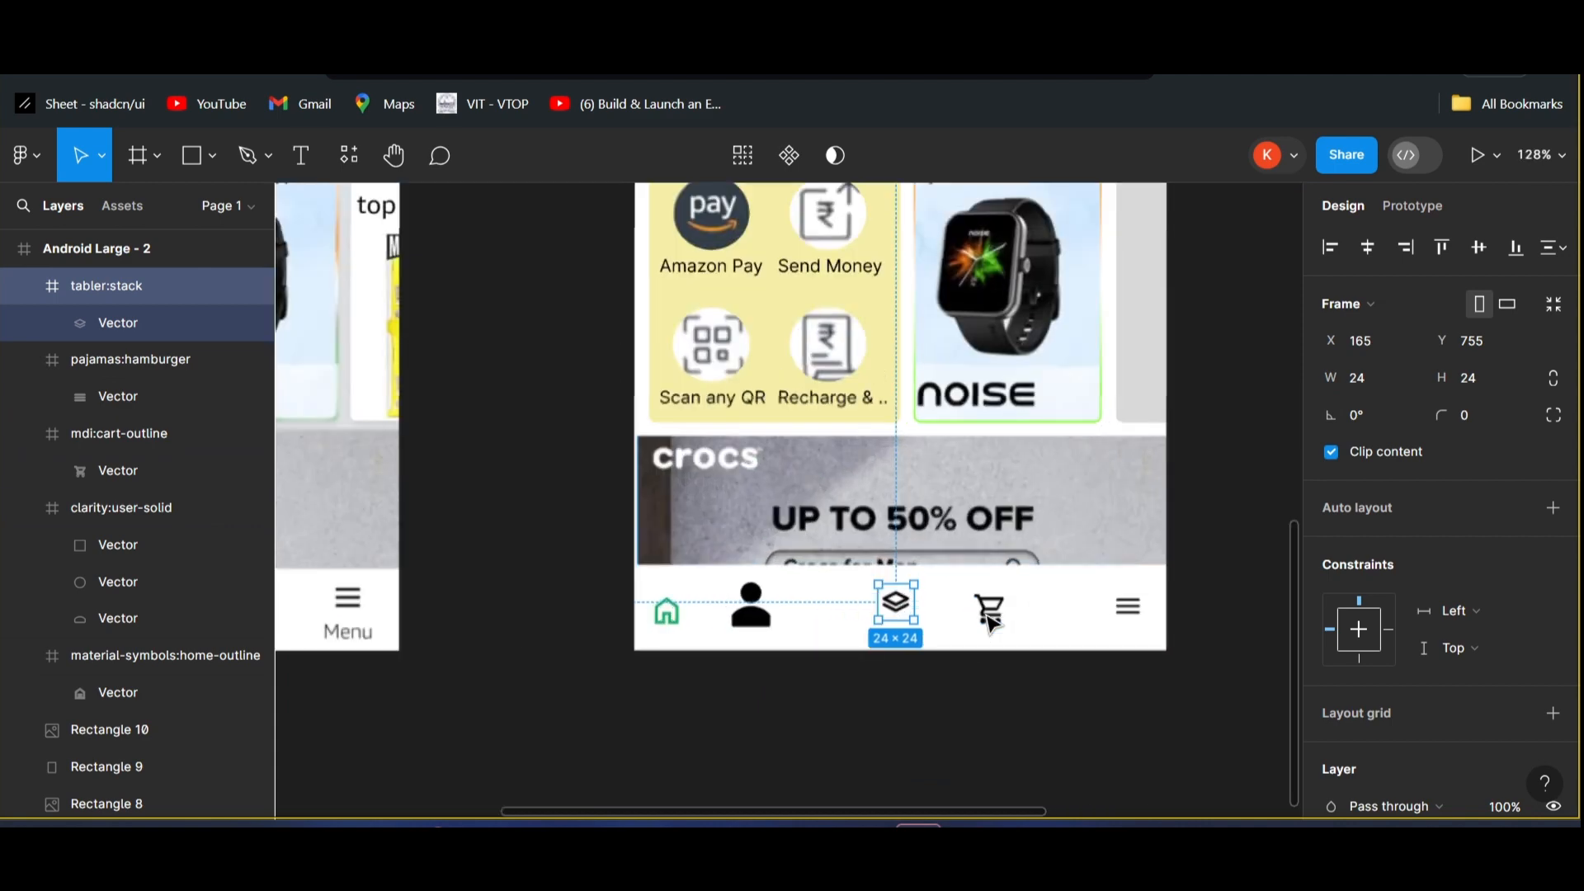
scroll(989, 618, up, 2)
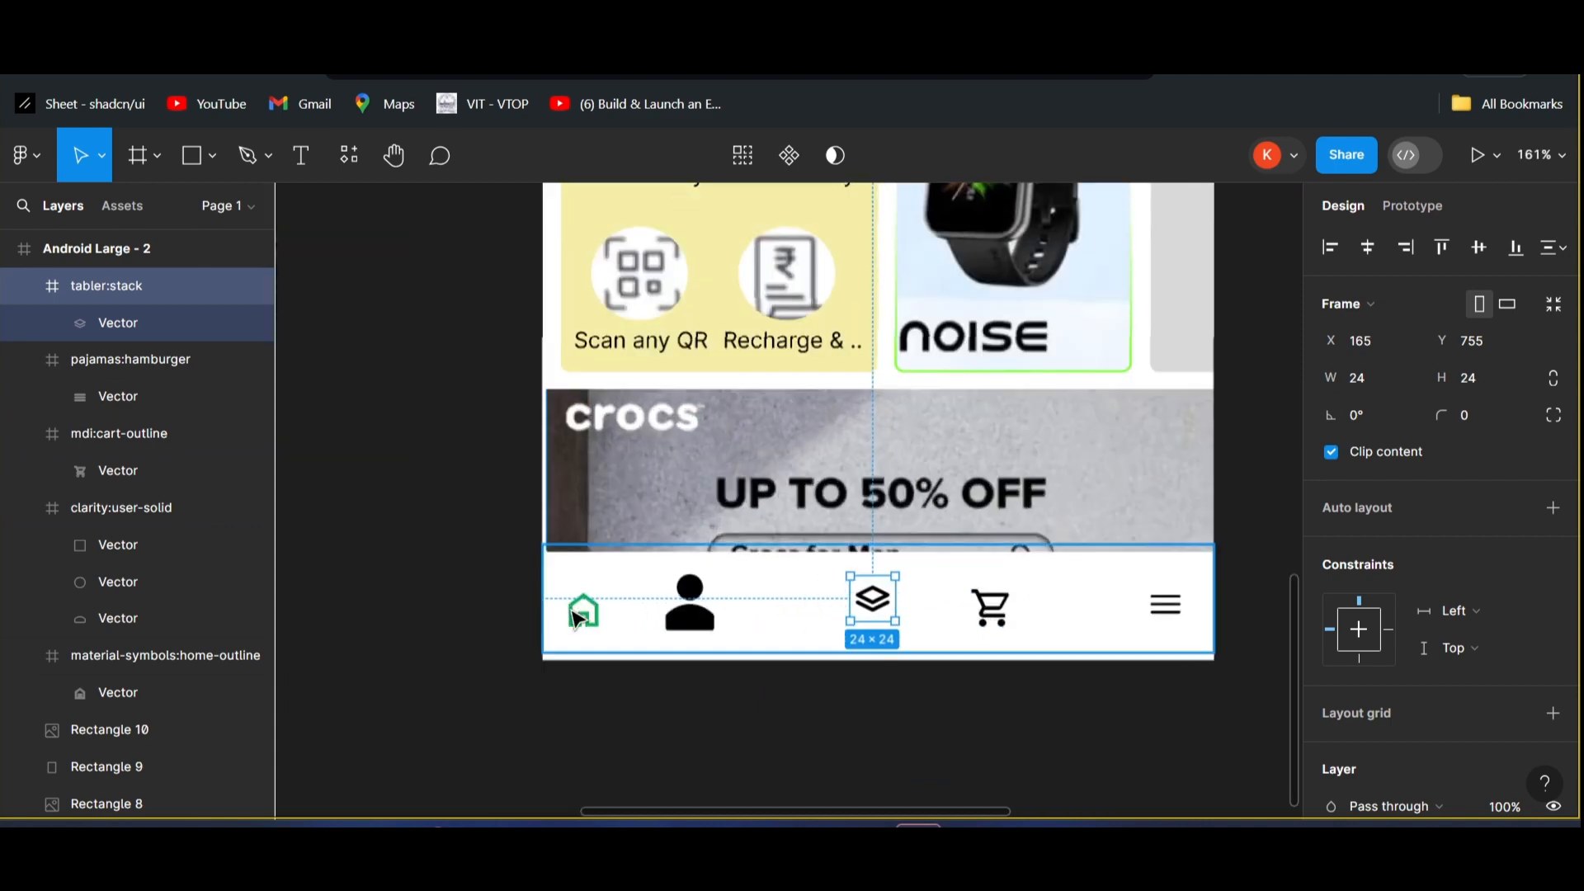
click(792, 603)
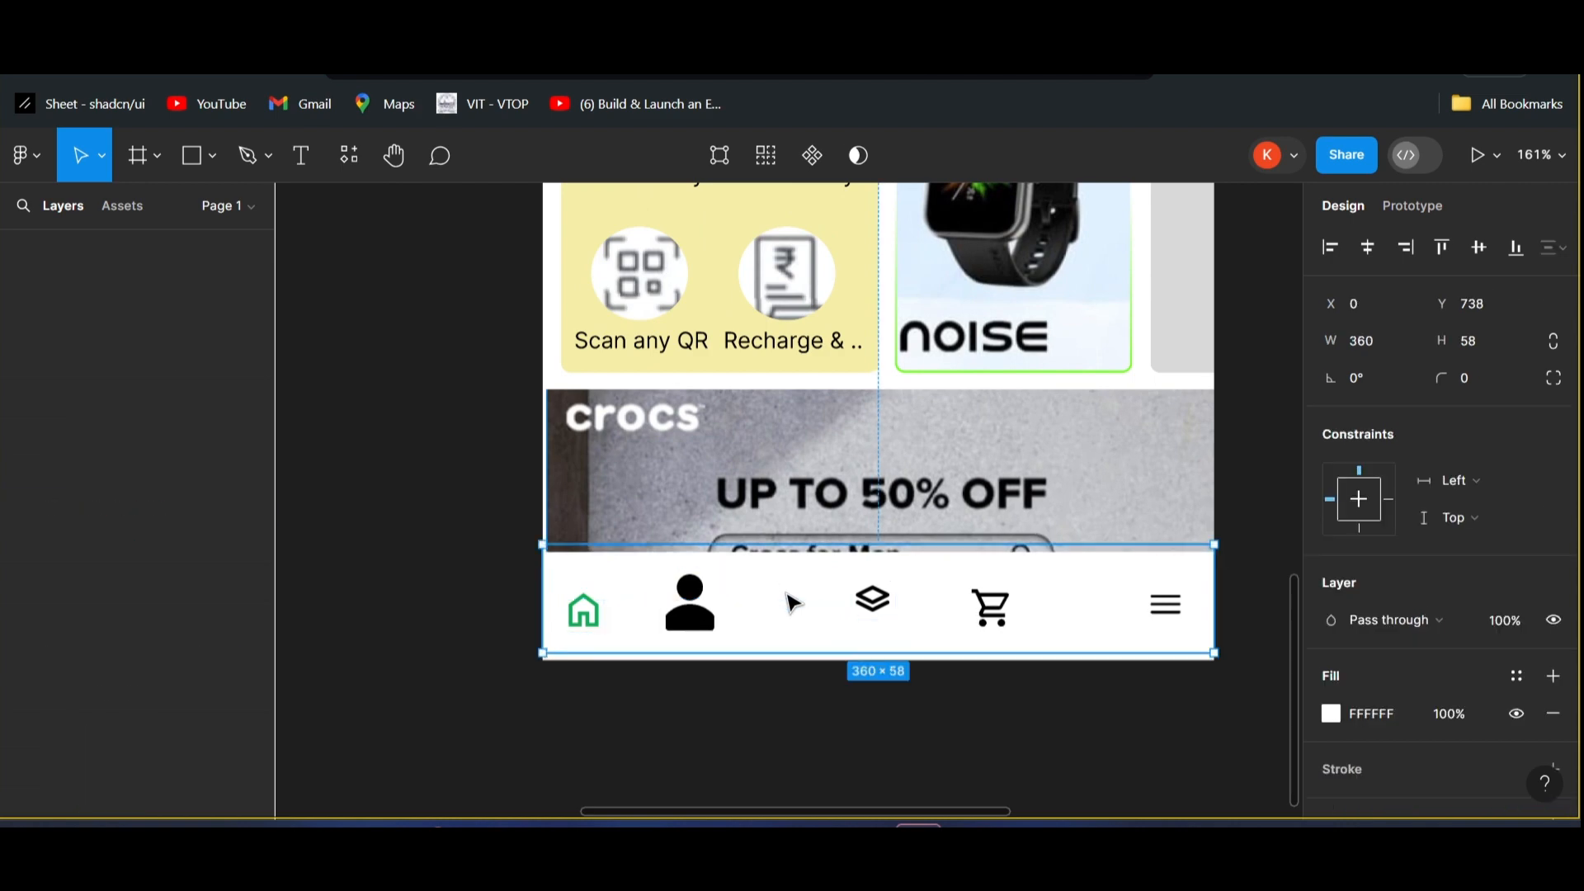
click(588, 615)
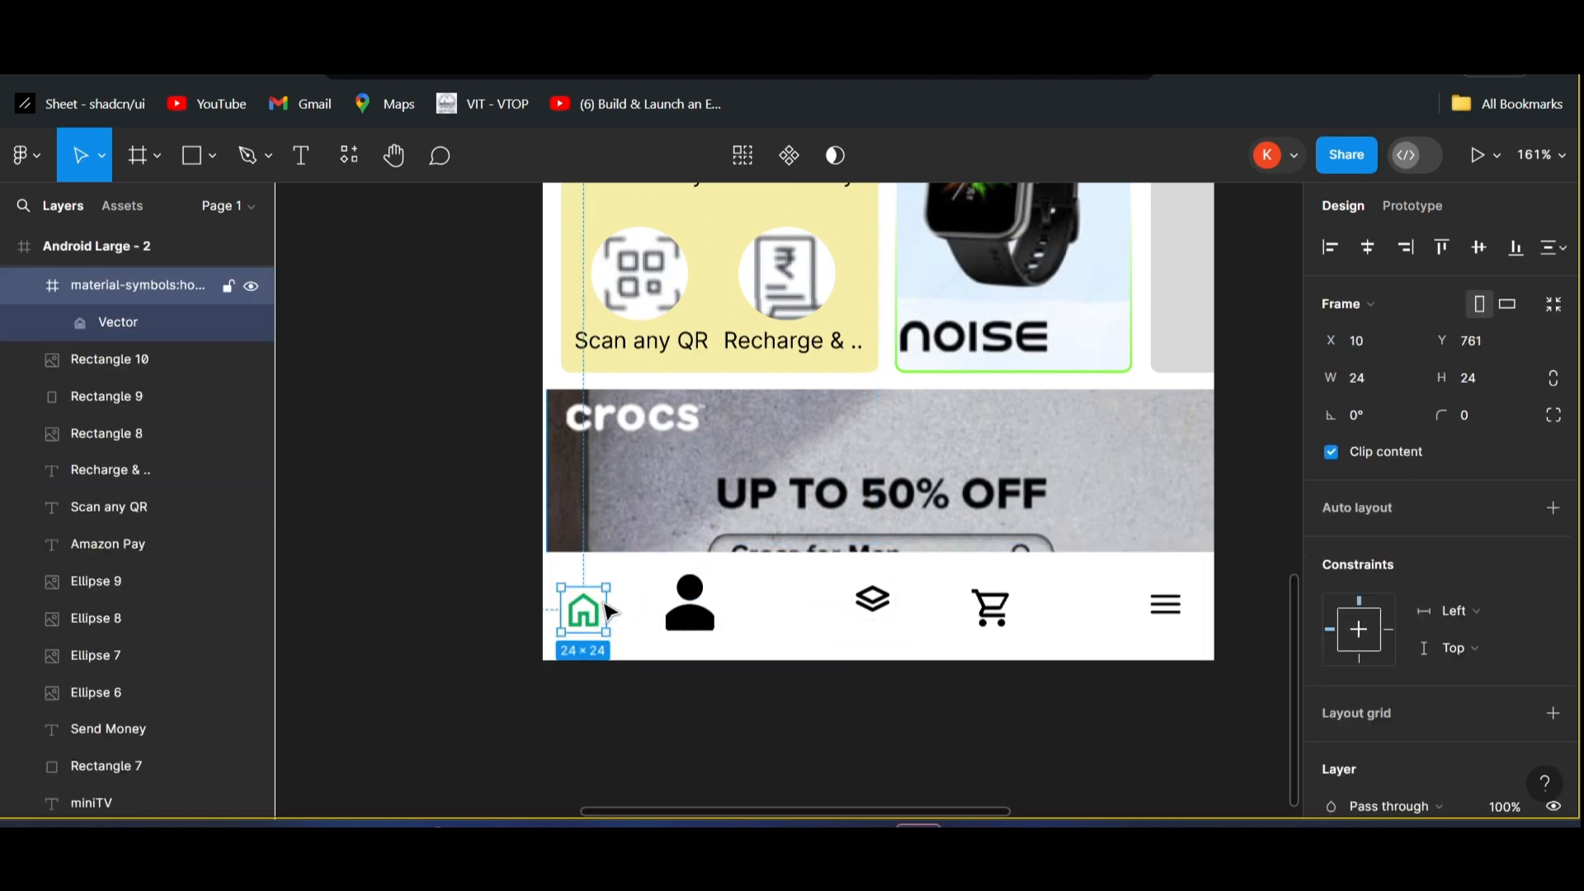
drag(611, 606, 727, 571)
click(691, 615)
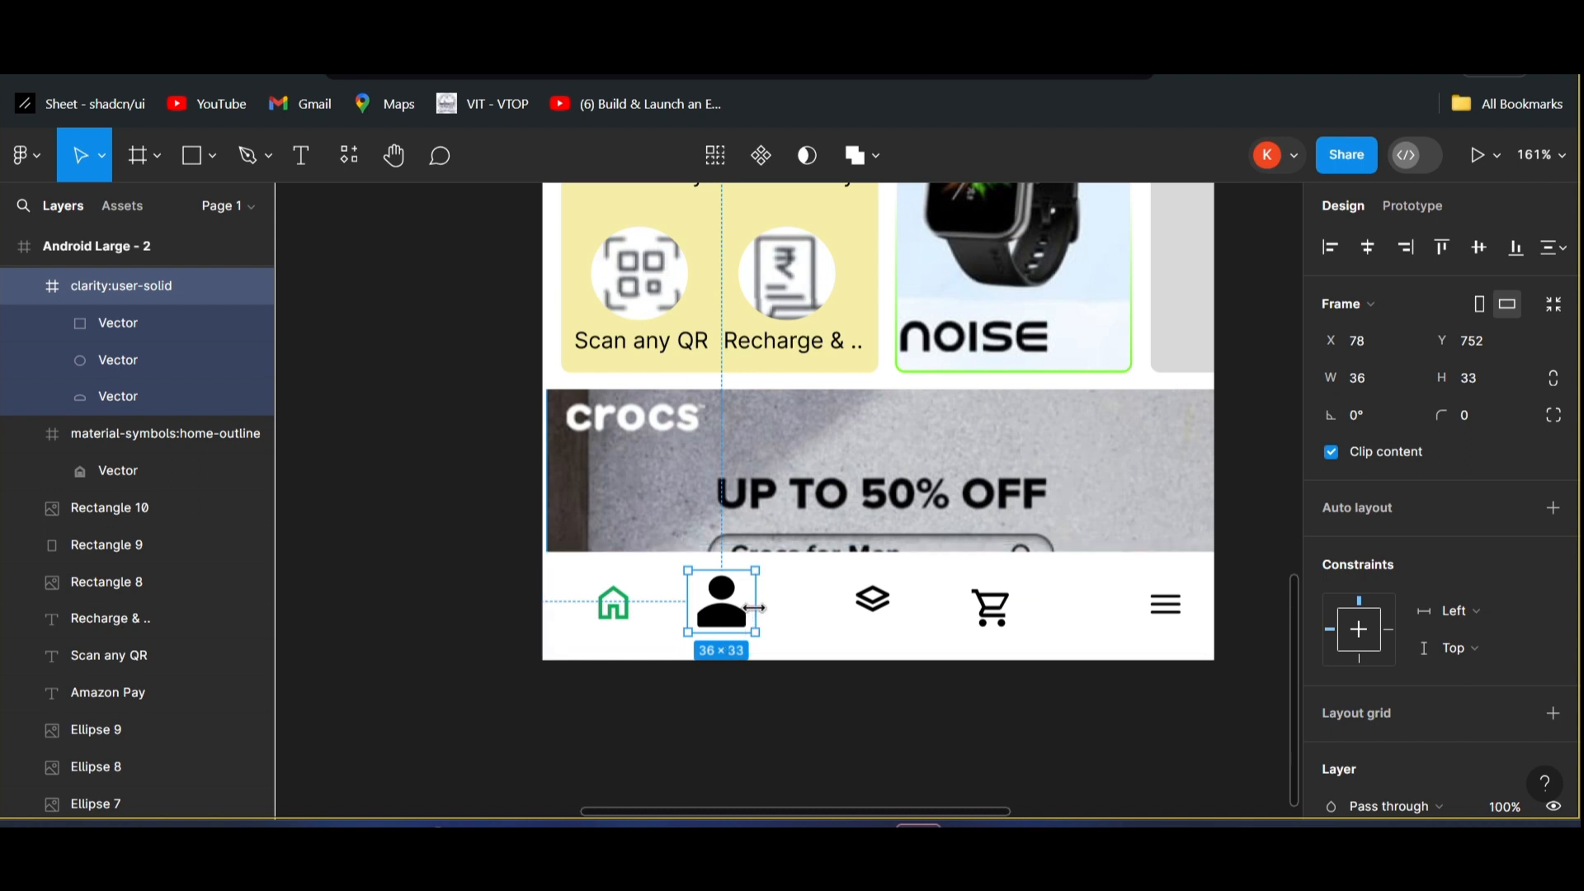
drag(751, 609, 747, 609)
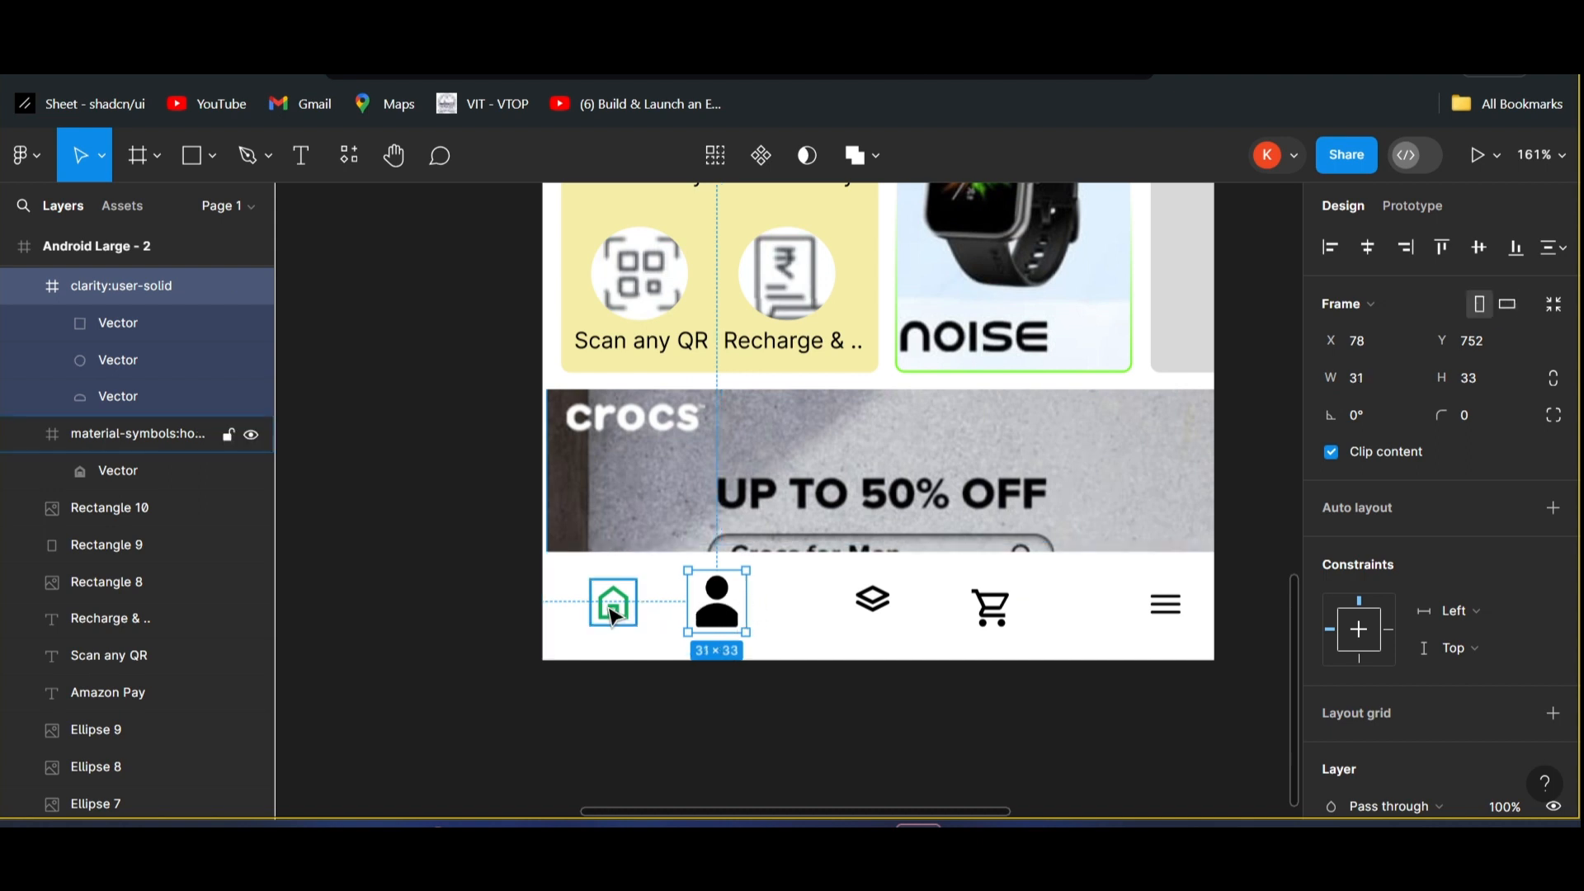
- Enlarge the home icon slightly, and resize the stack icon to 36 × 30 at about X 154, Y 754
click(614, 604)
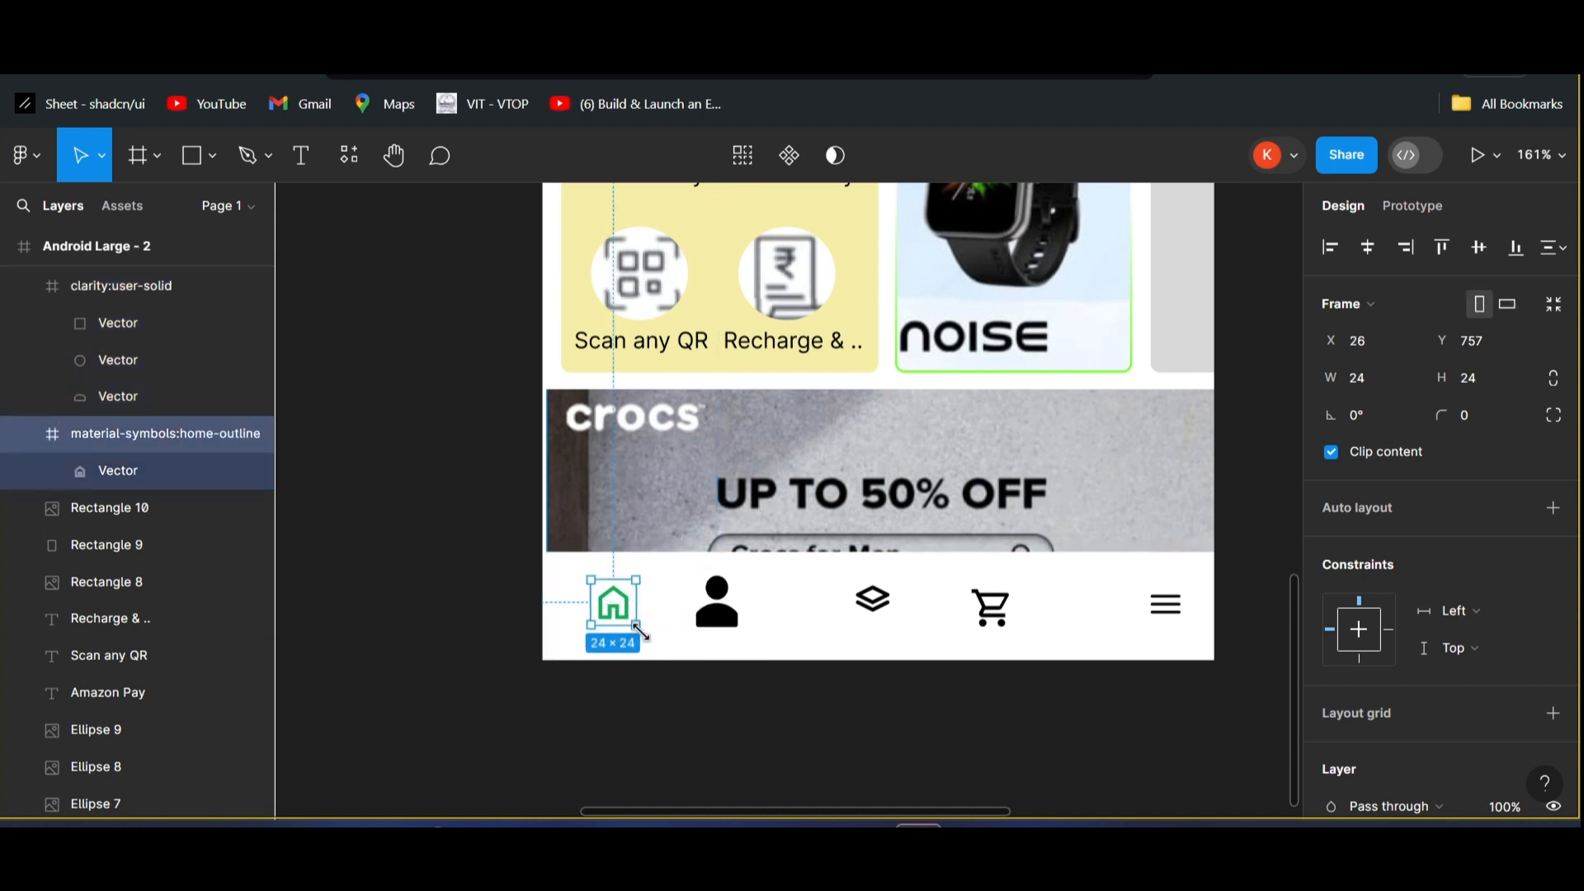
mouse_move(640, 630)
mouse_down()
mouse_move(656, 645)
mouse_move(620, 615)
mouse_up()
click(866, 615)
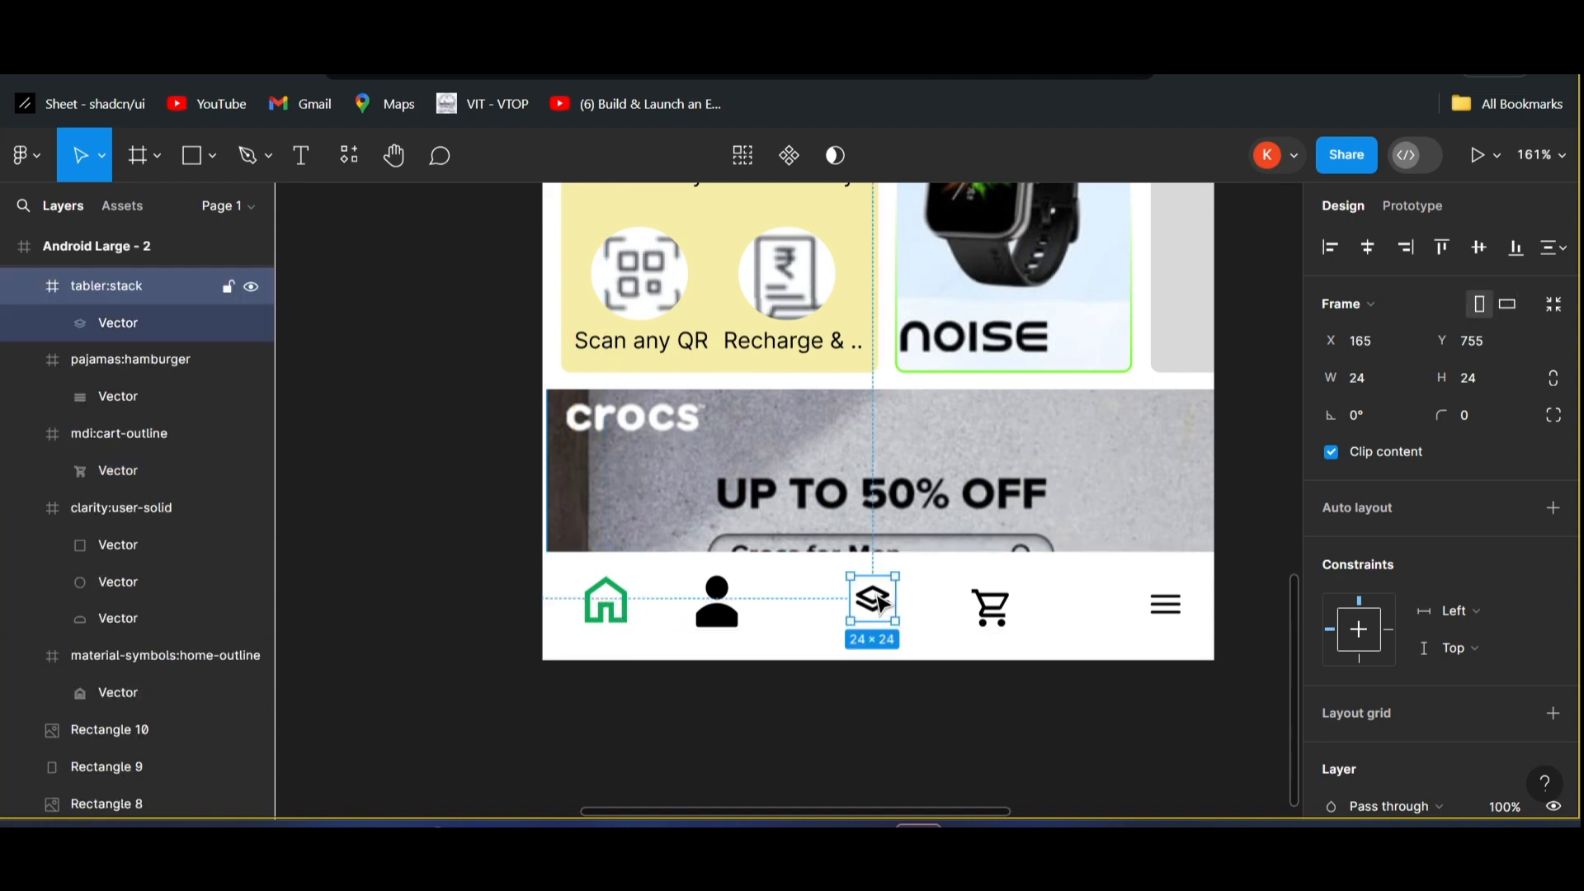
drag(833, 624, 829, 637)
drag(871, 612, 866, 612)
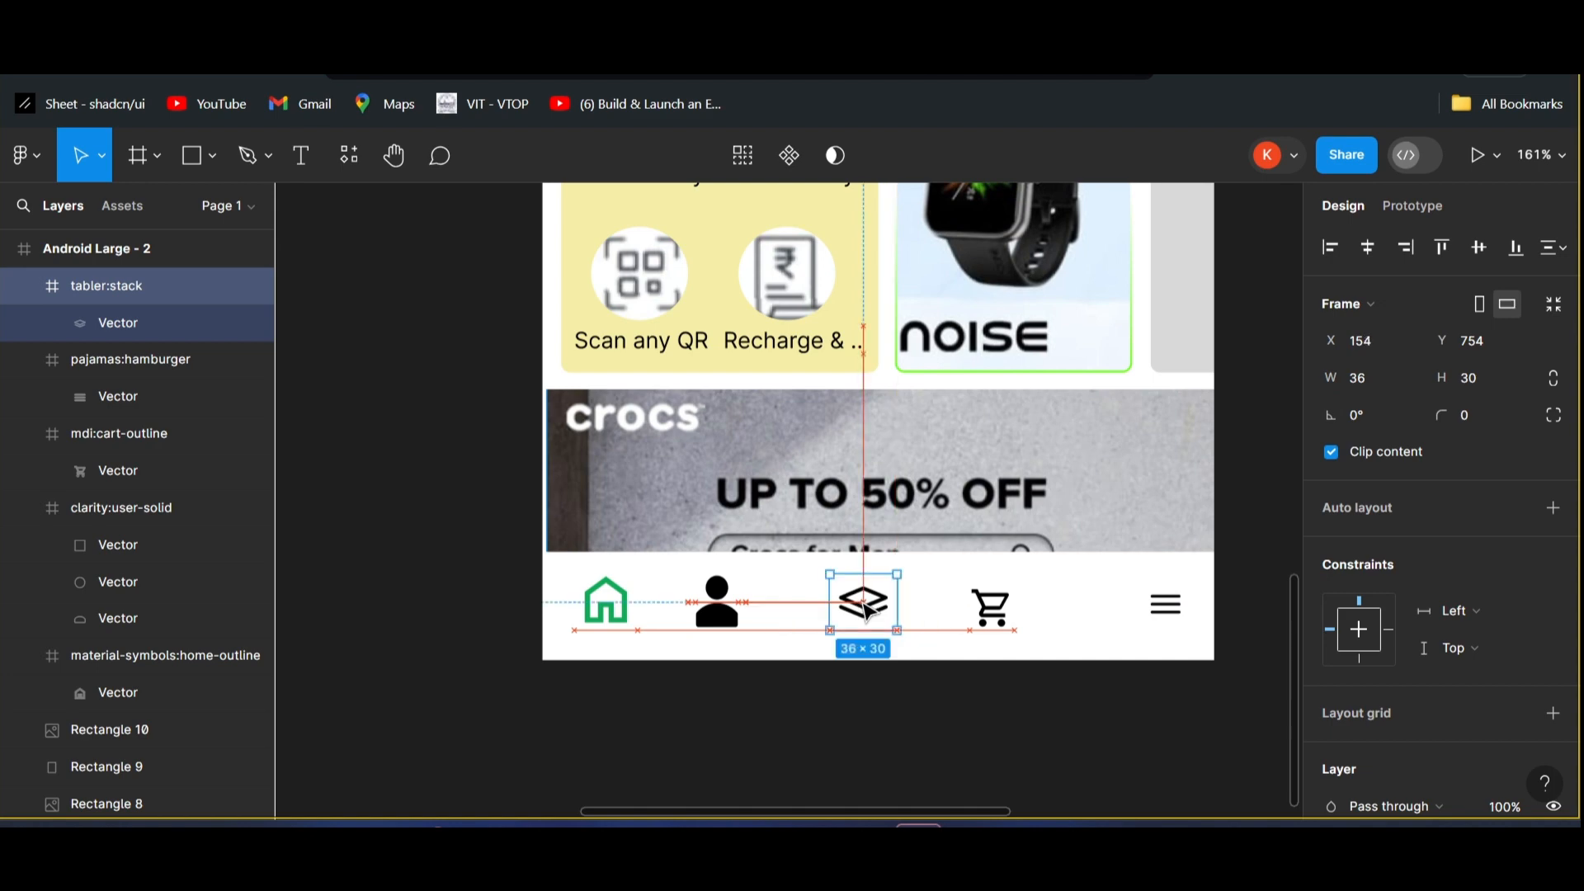
- Move the user icon to about X 87, Y 750, midway between home and stack, and the hamburger icon to about X 316, Y 760
click(714, 611)
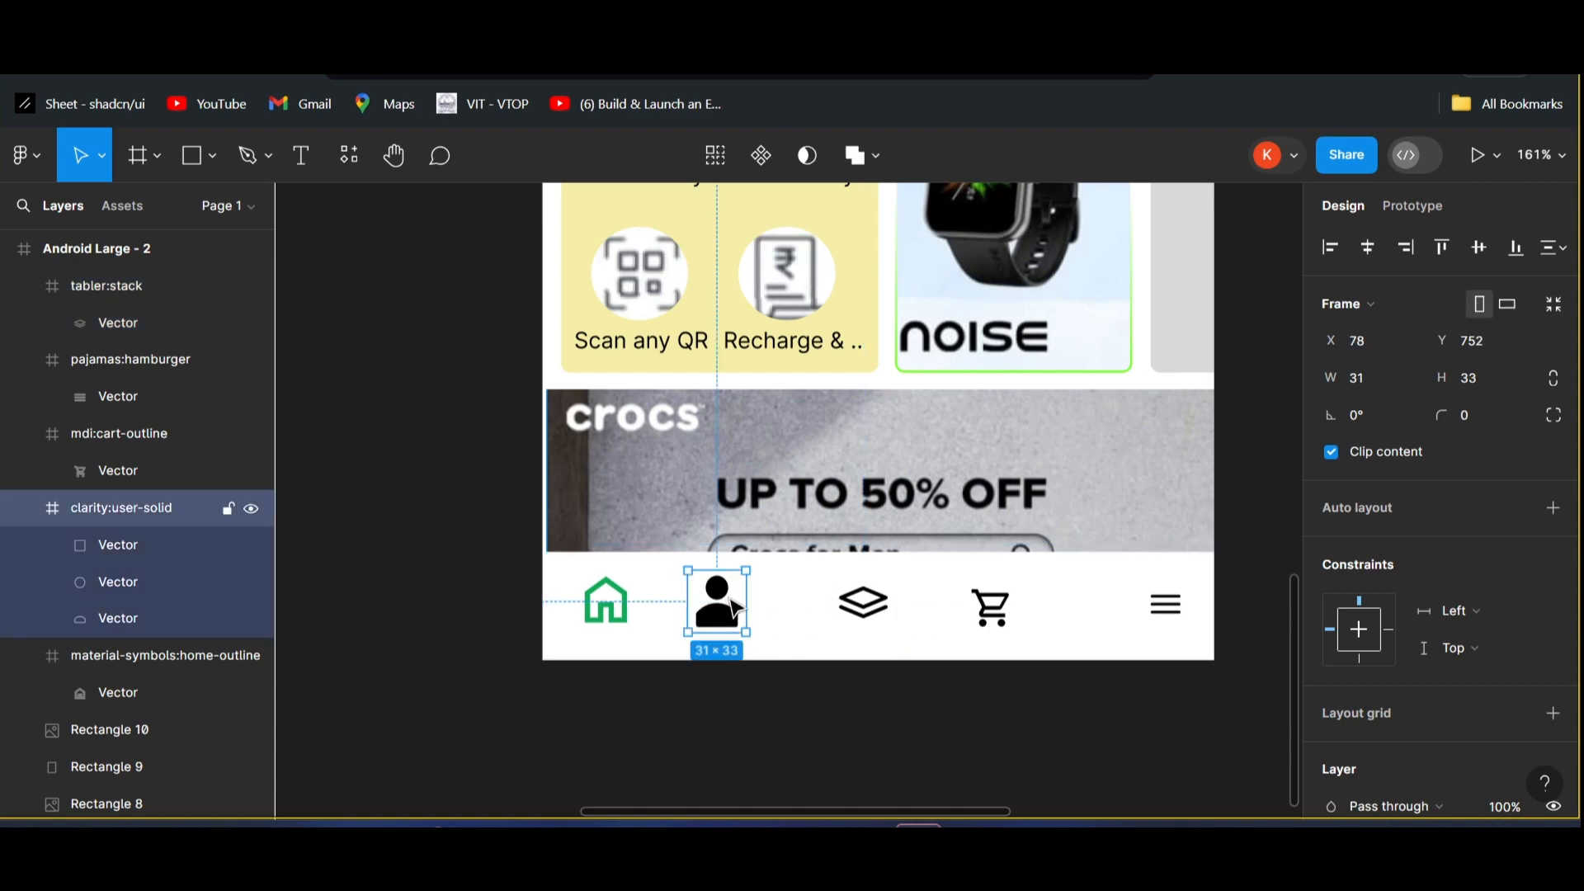
drag(732, 608, 731, 602)
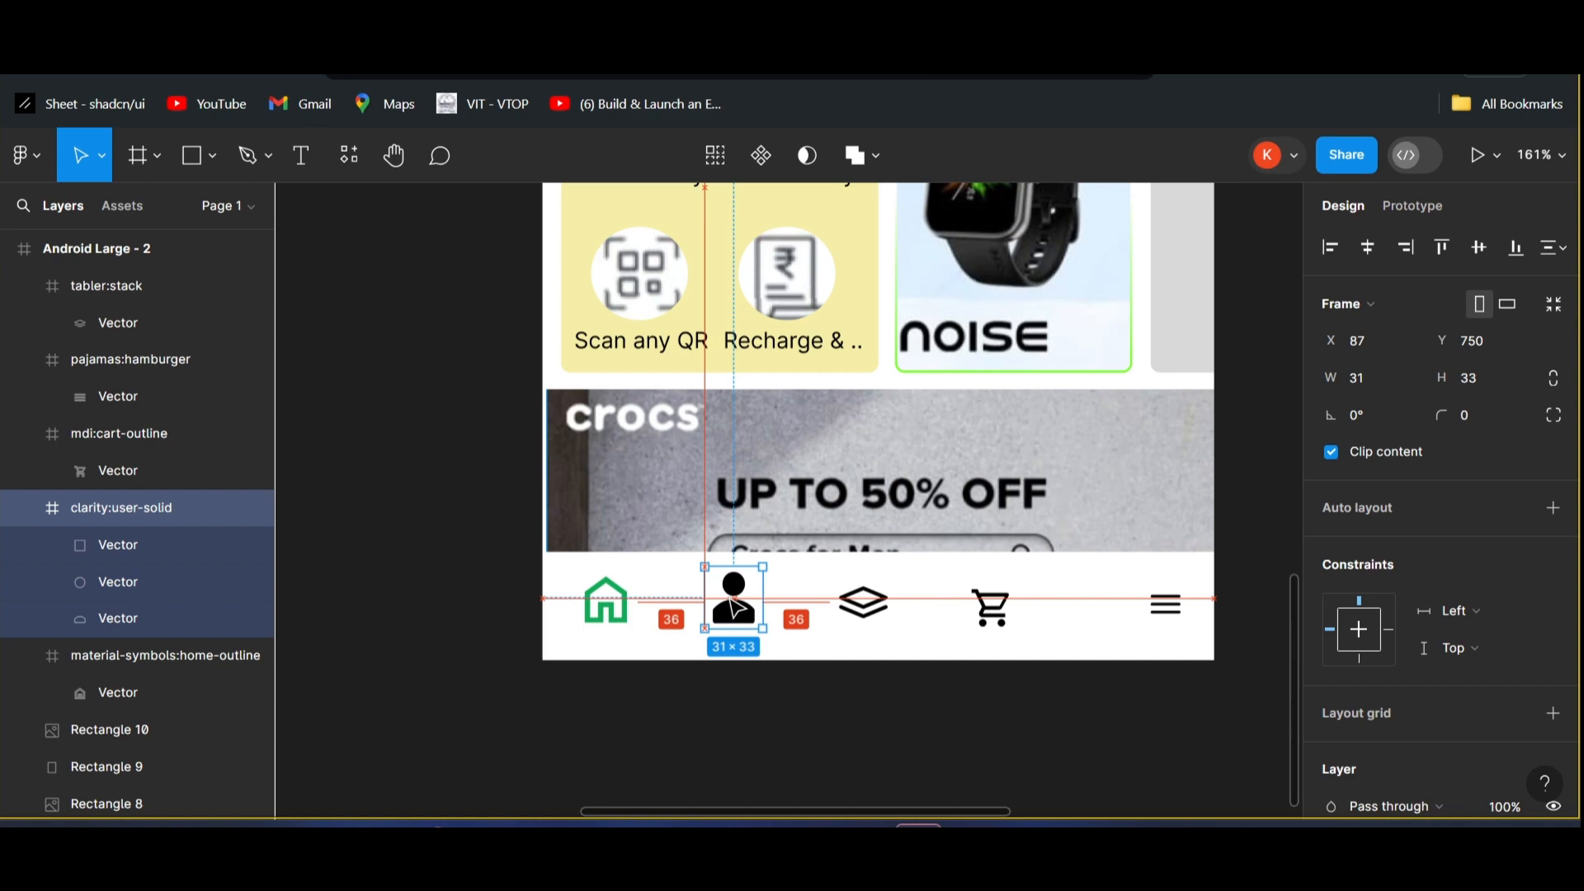
click(993, 615)
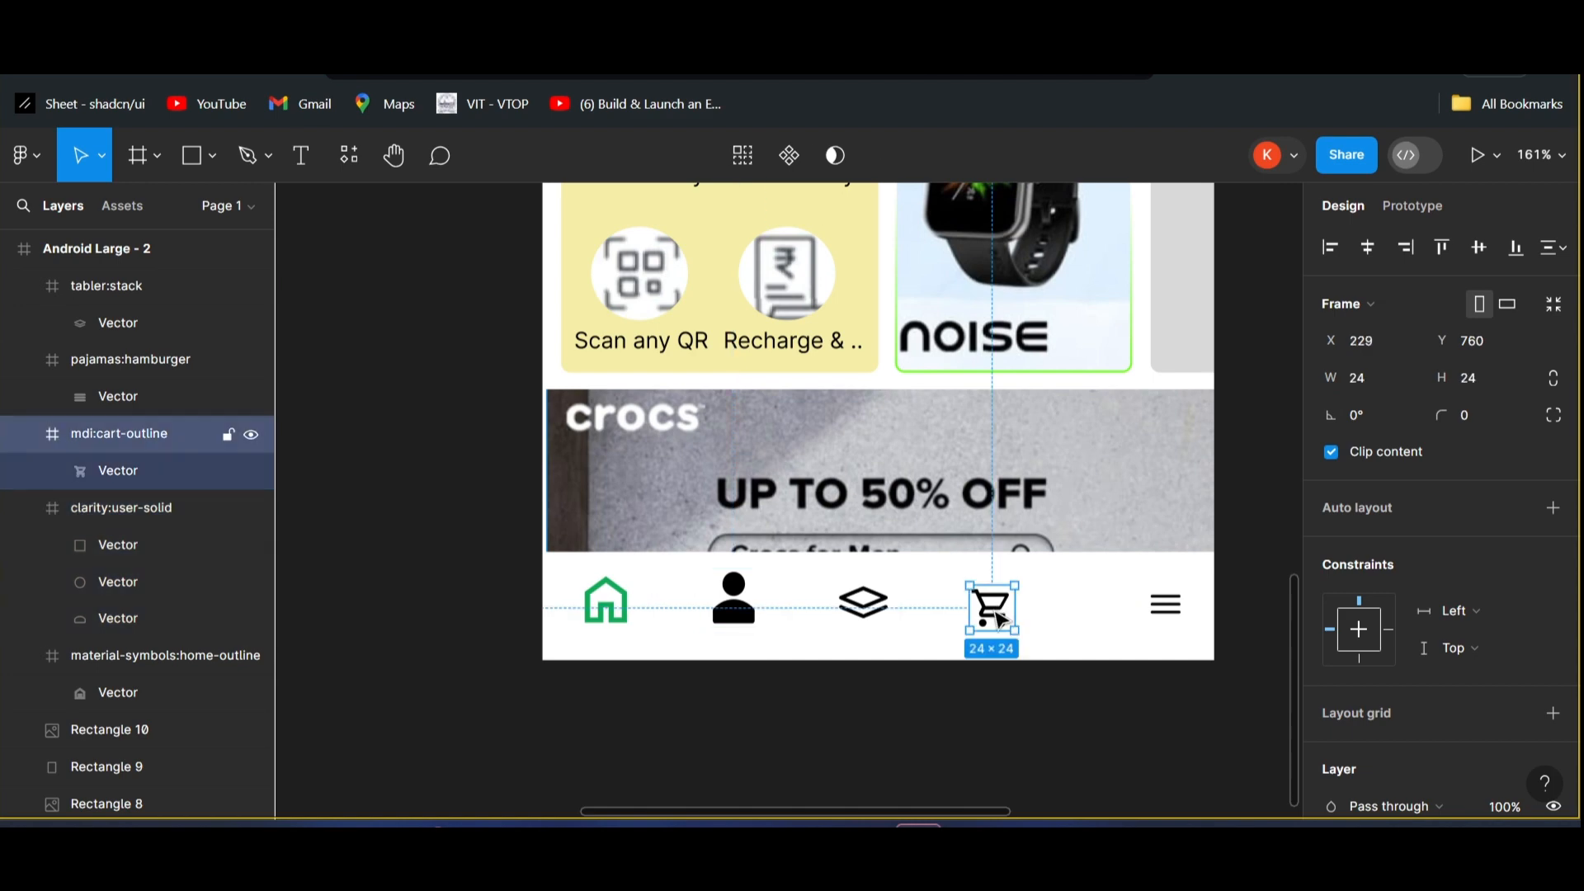
click(1168, 615)
mouse_move(1166, 612)
mouse_down()
mouse_move(1148, 611)
mouse_move(1170, 628)
mouse_move(1149, 611)
mouse_up()
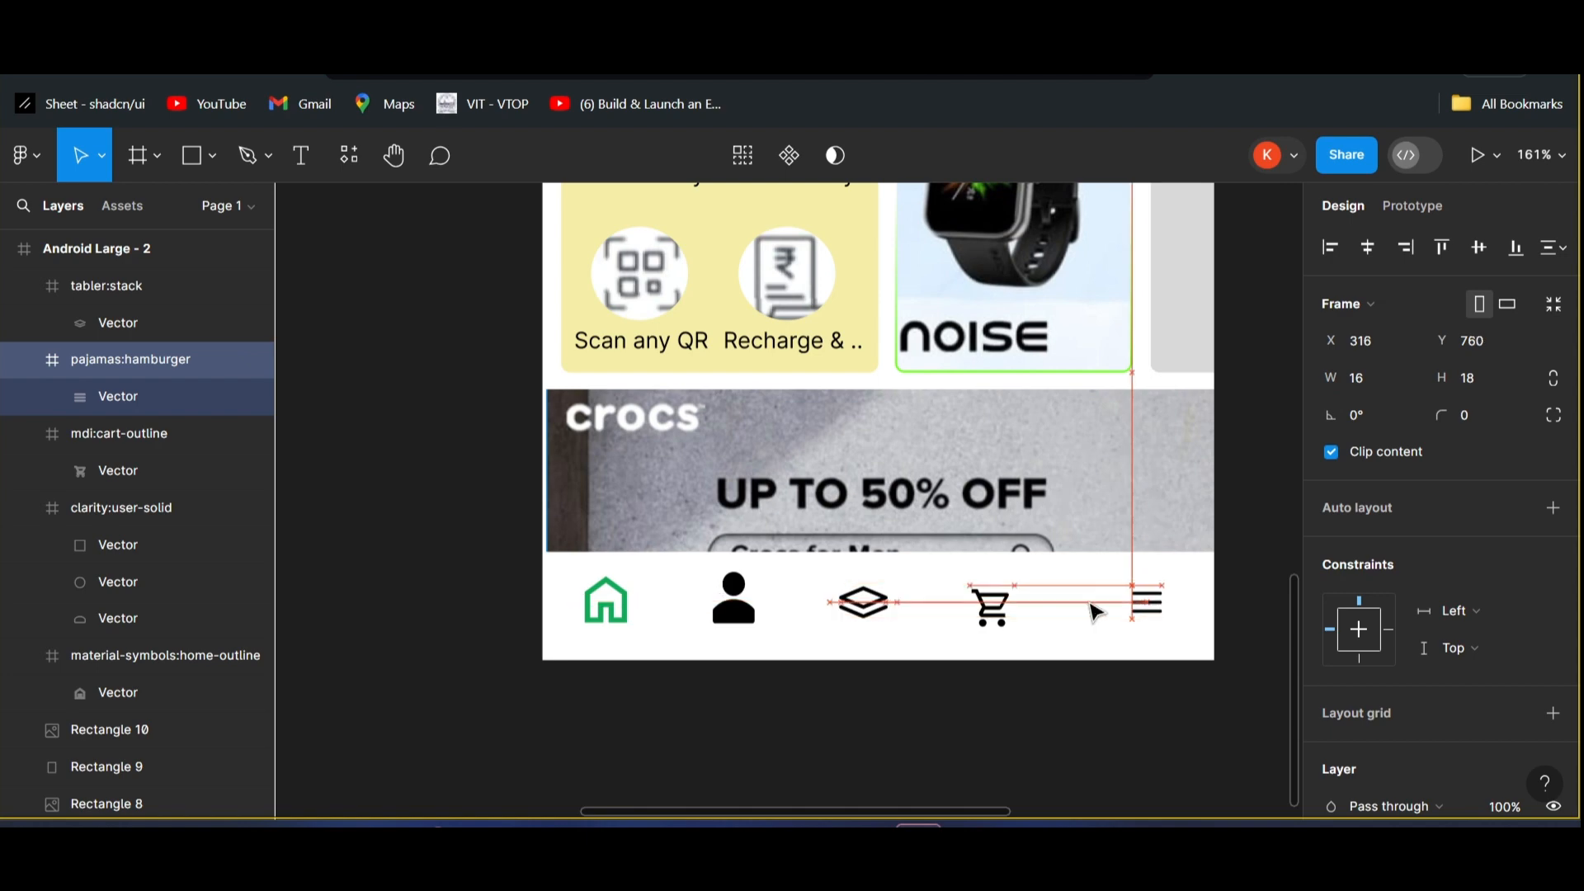
- Move the cart icon to about X 241, Y 756, and shift the stack icon toward it to even out the navigation bar's spacing
click(997, 613)
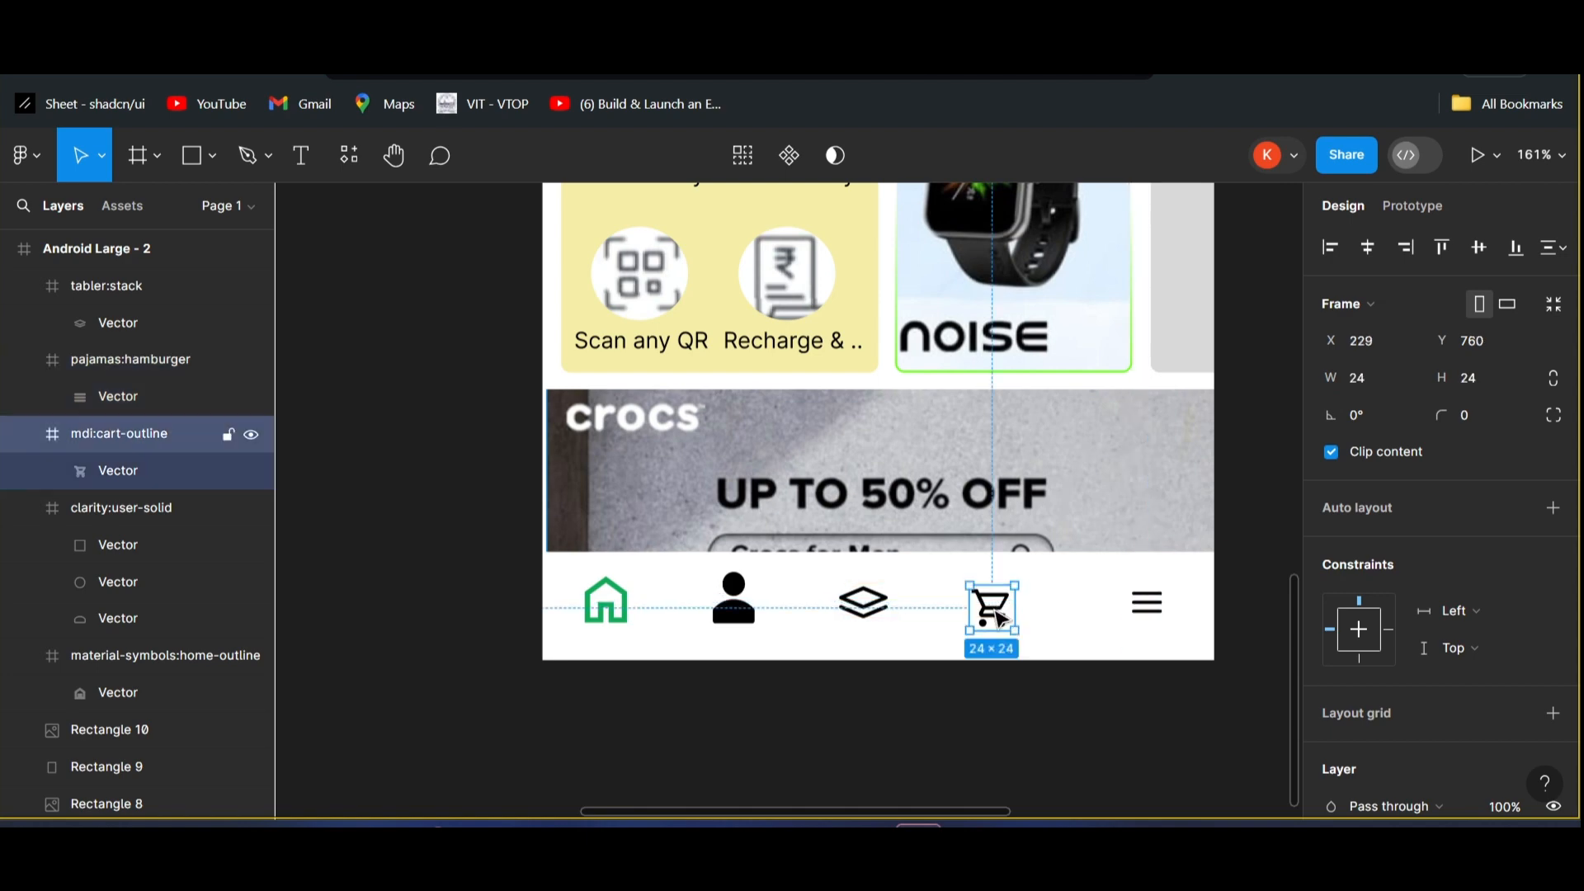
drag(1012, 616, 1023, 610)
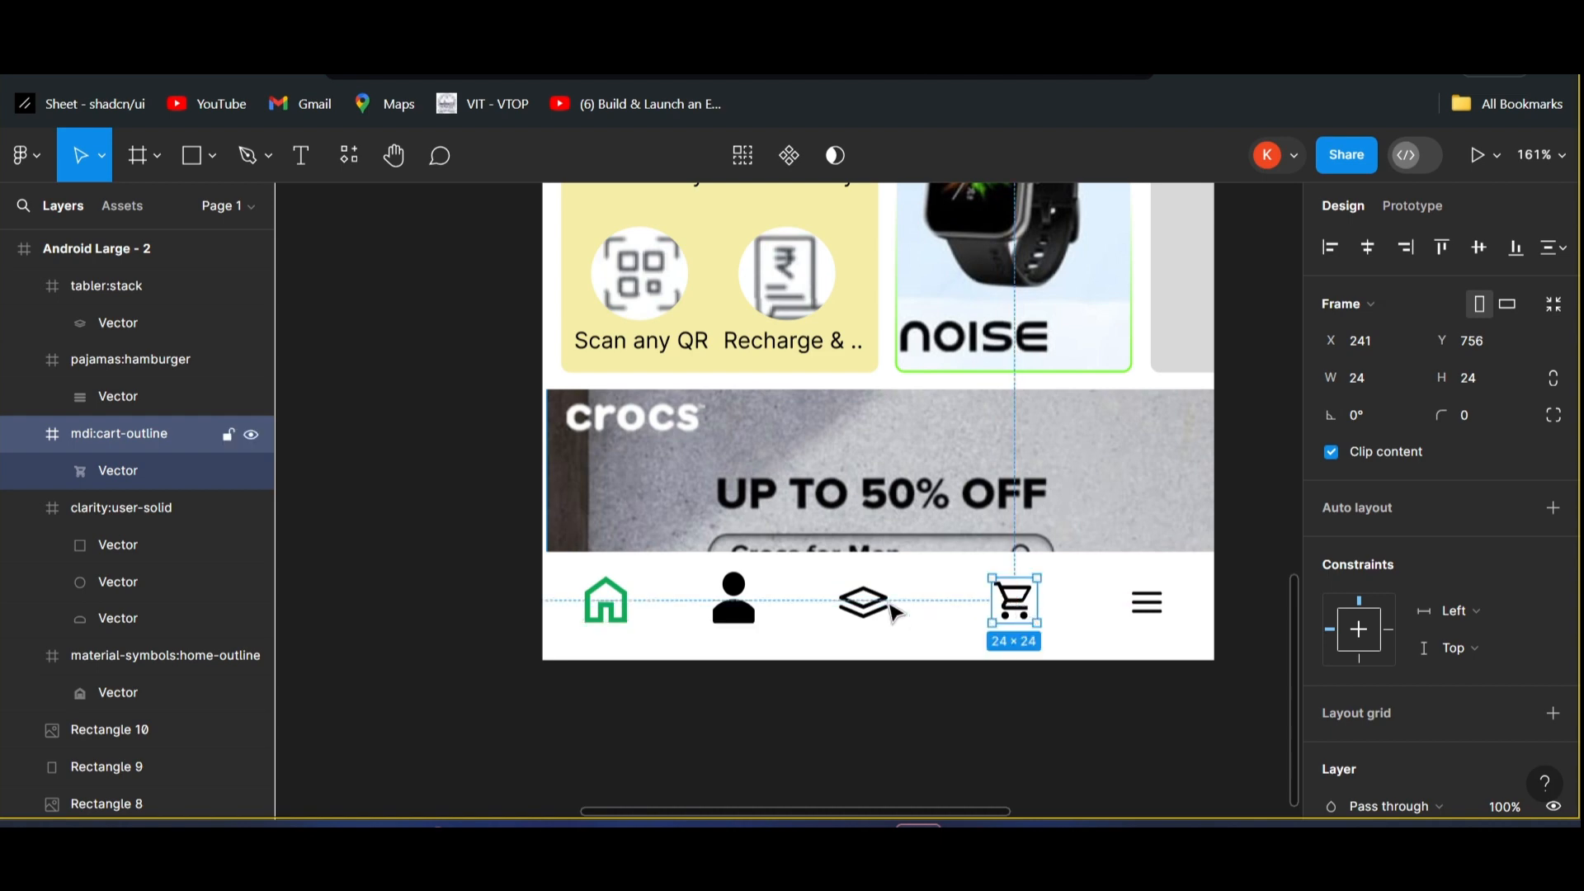
click(1256, 580)
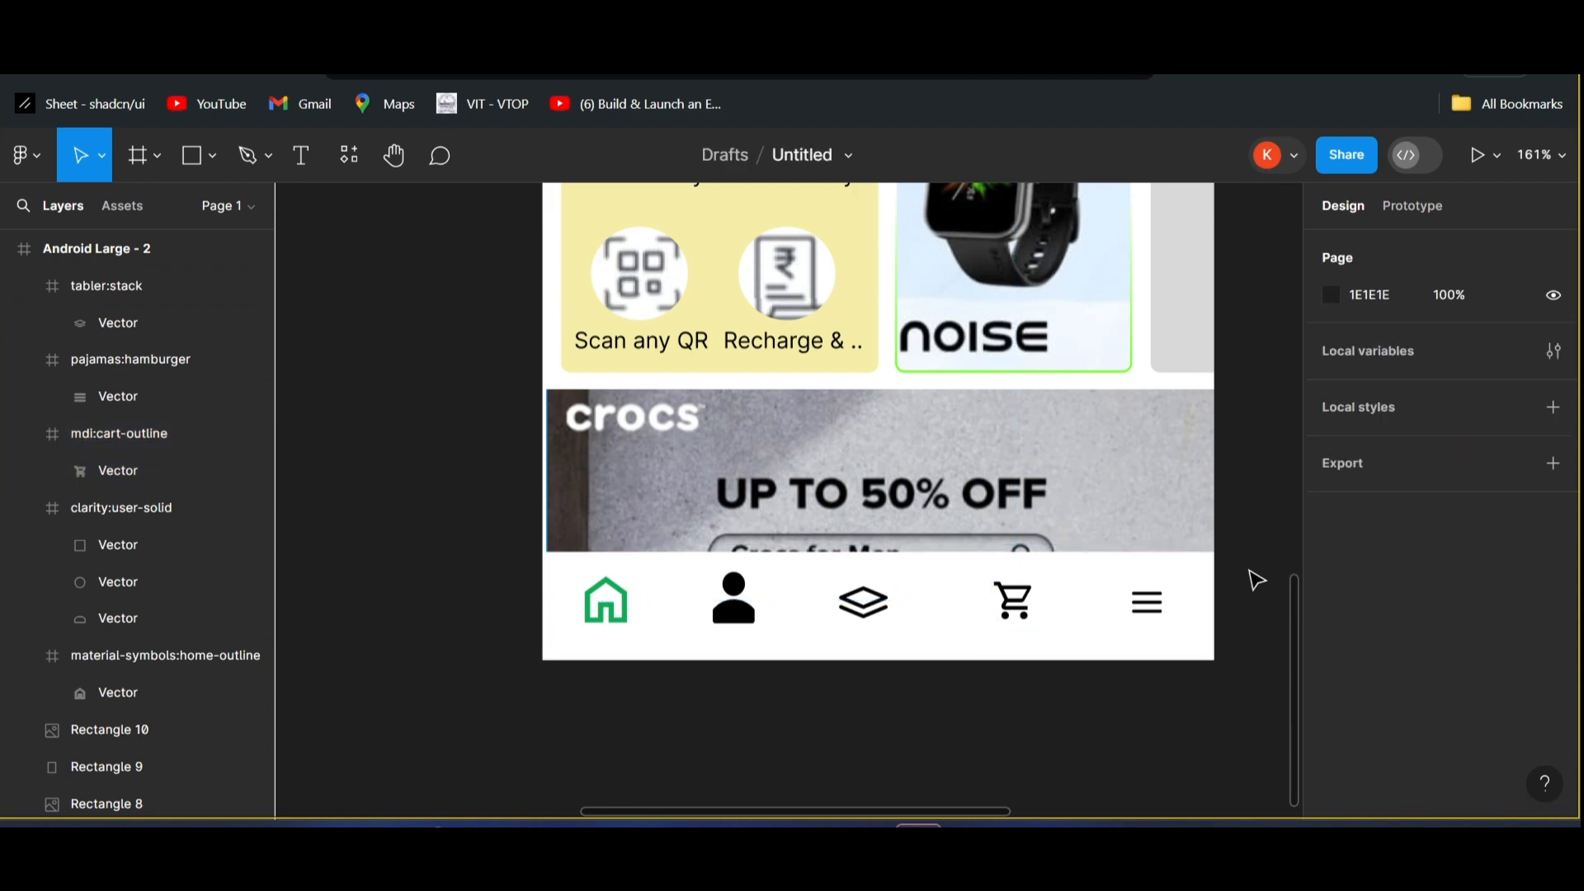
click(862, 612)
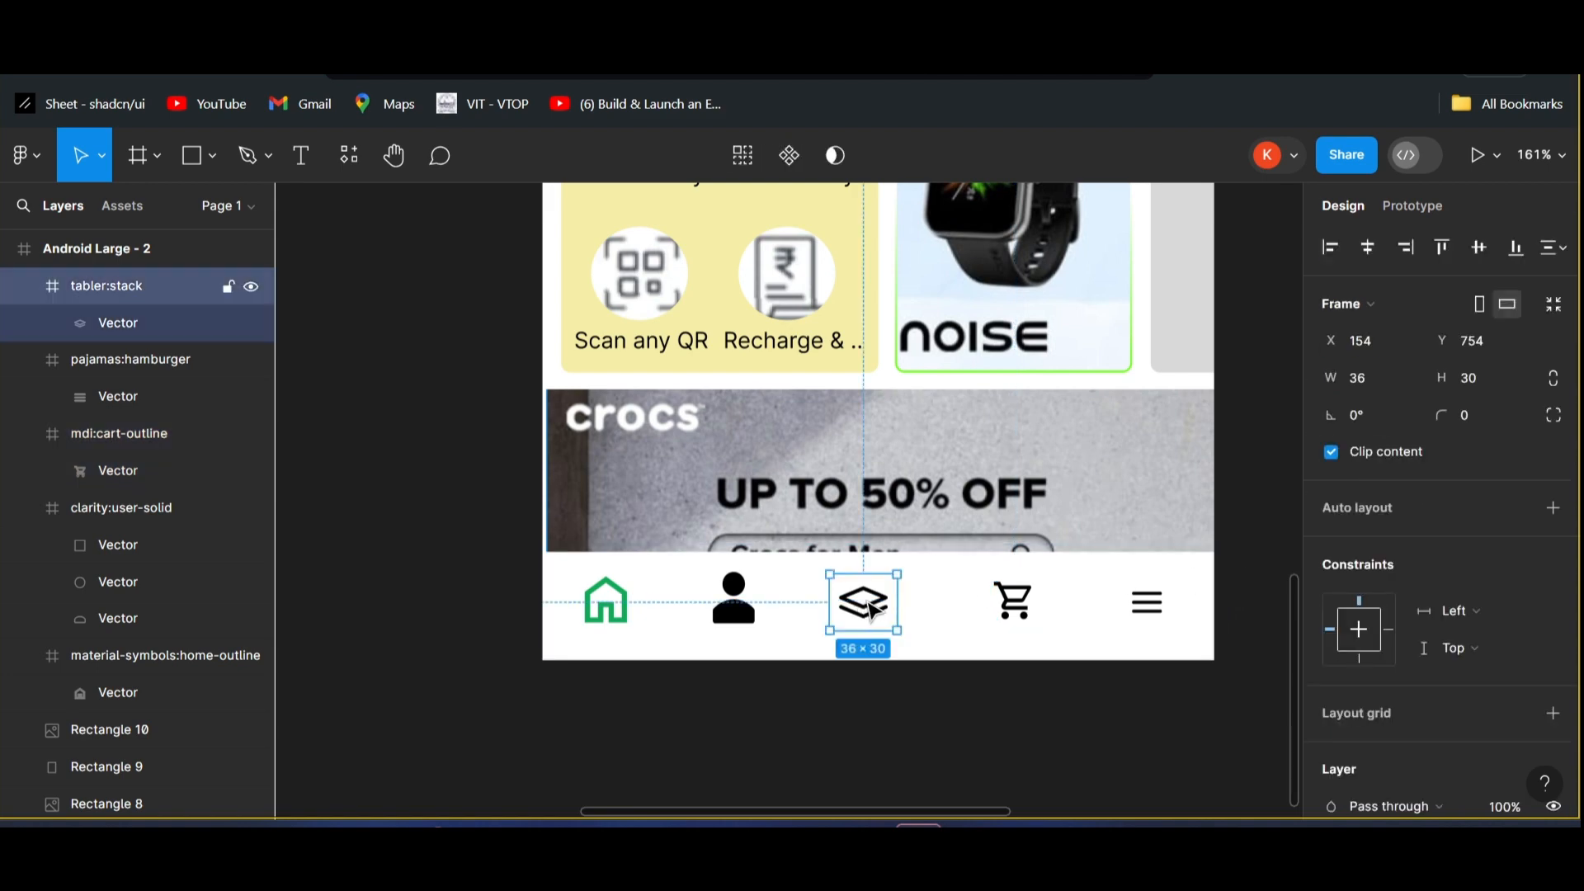
drag(869, 607, 882, 610)
click(1200, 720)
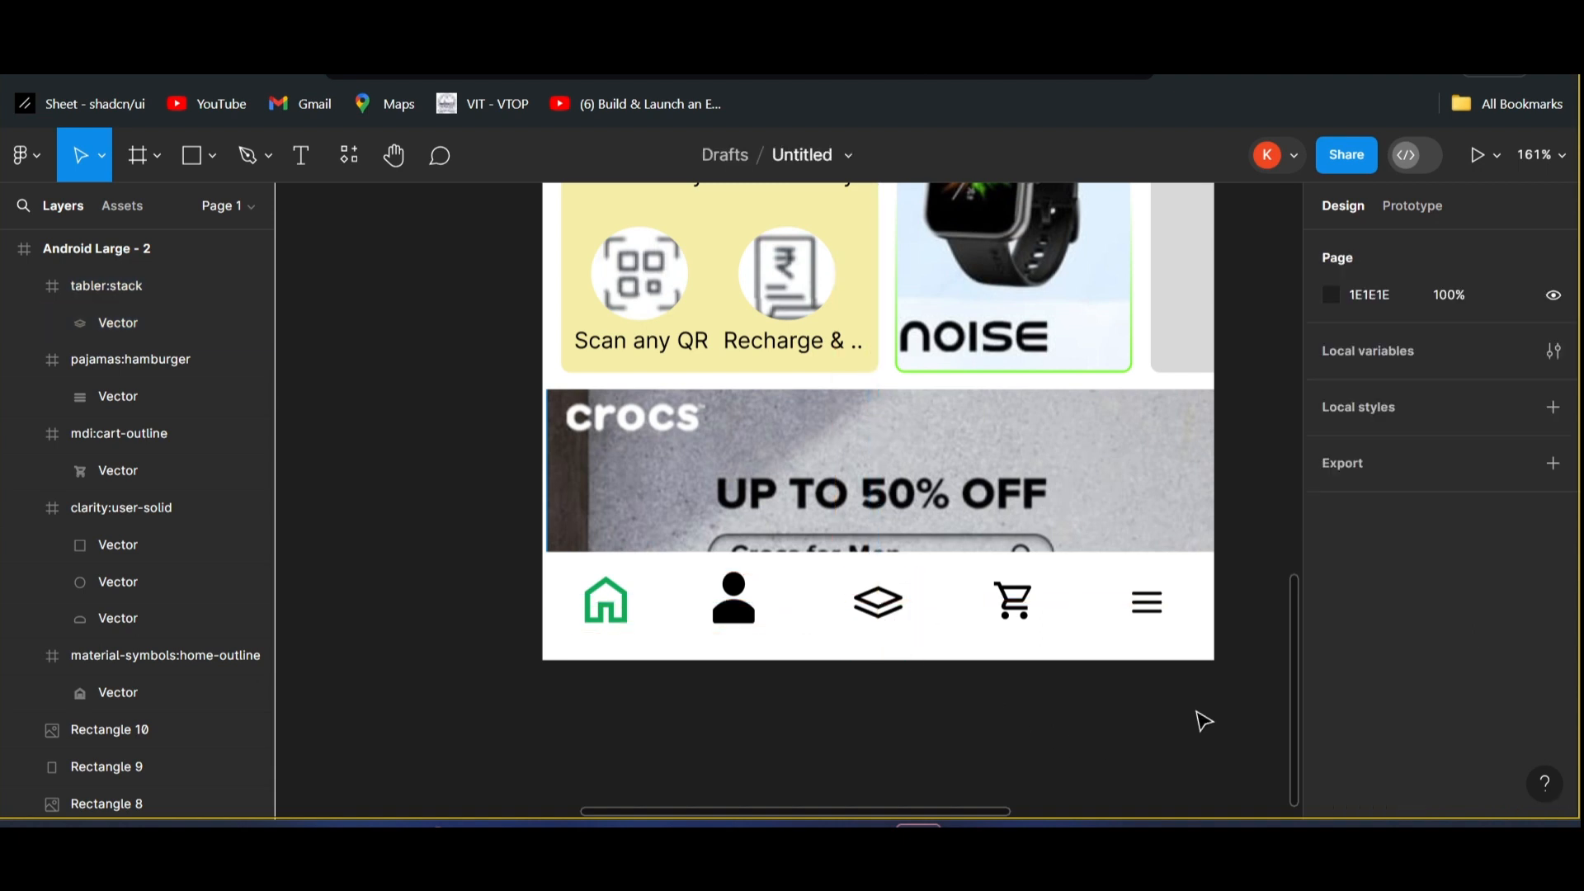
- Add a "Home" text label and position it inside the navigation bar, directly beneath the home icon
scroll(1200, 720, down, 5)
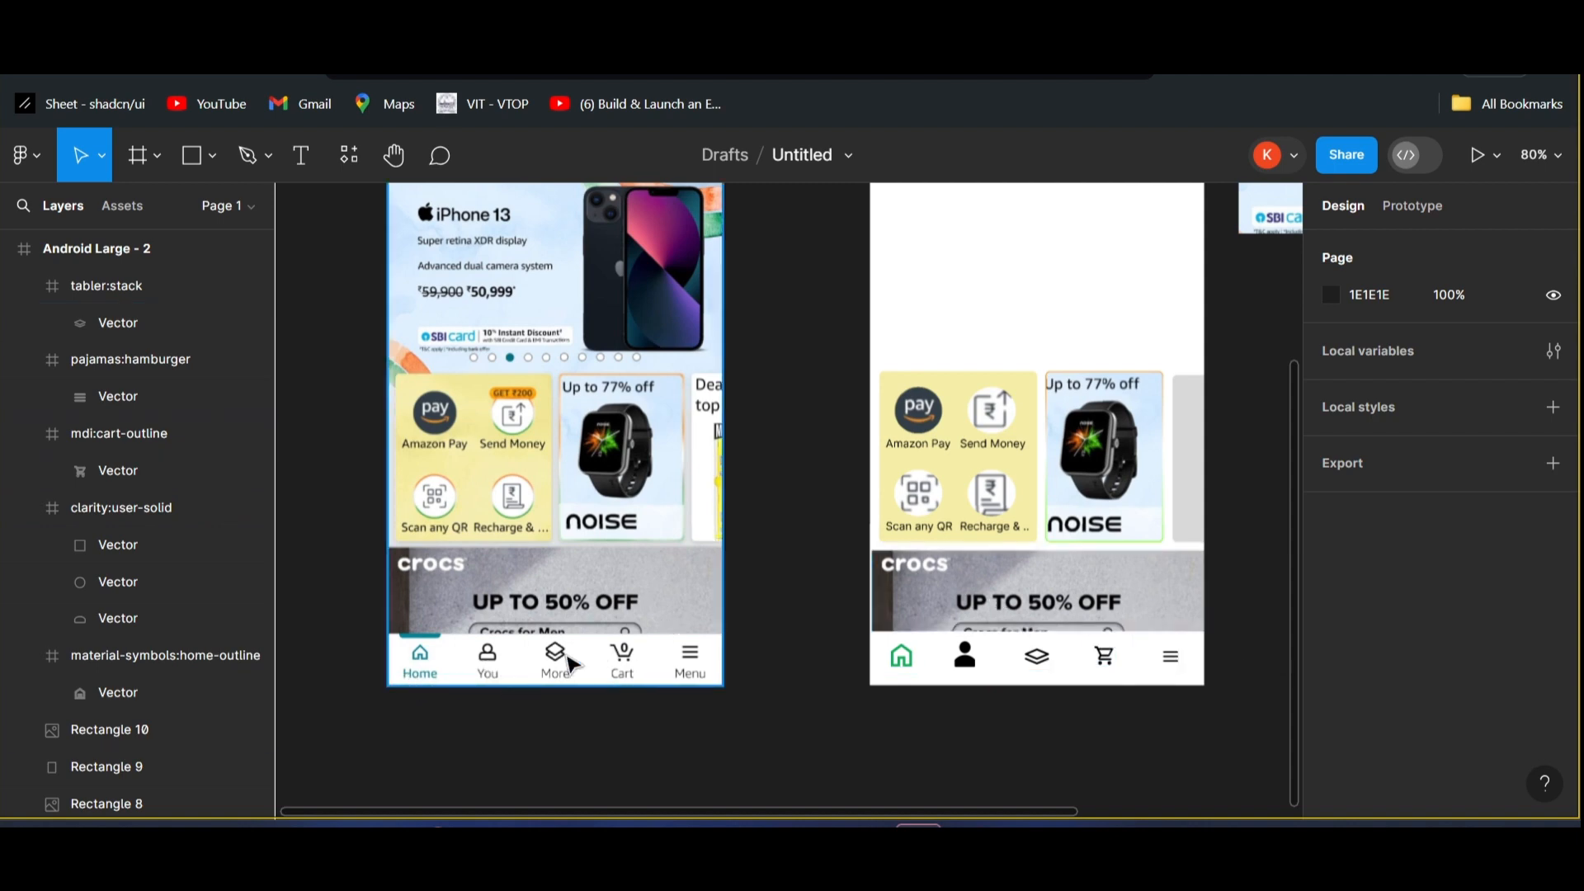
click(310, 167)
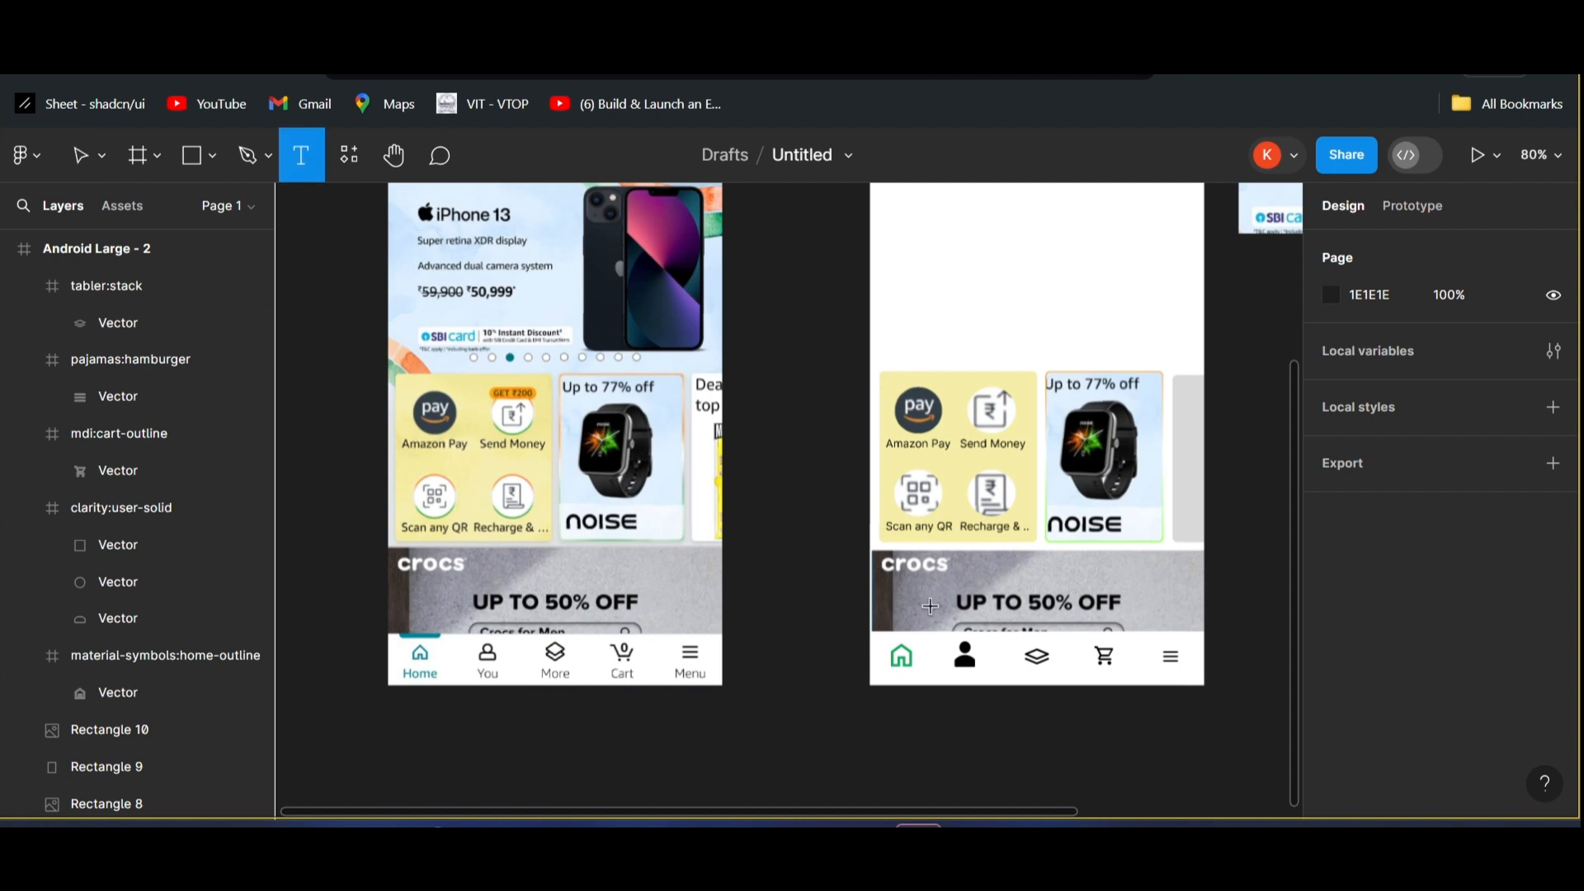
click(945, 693)
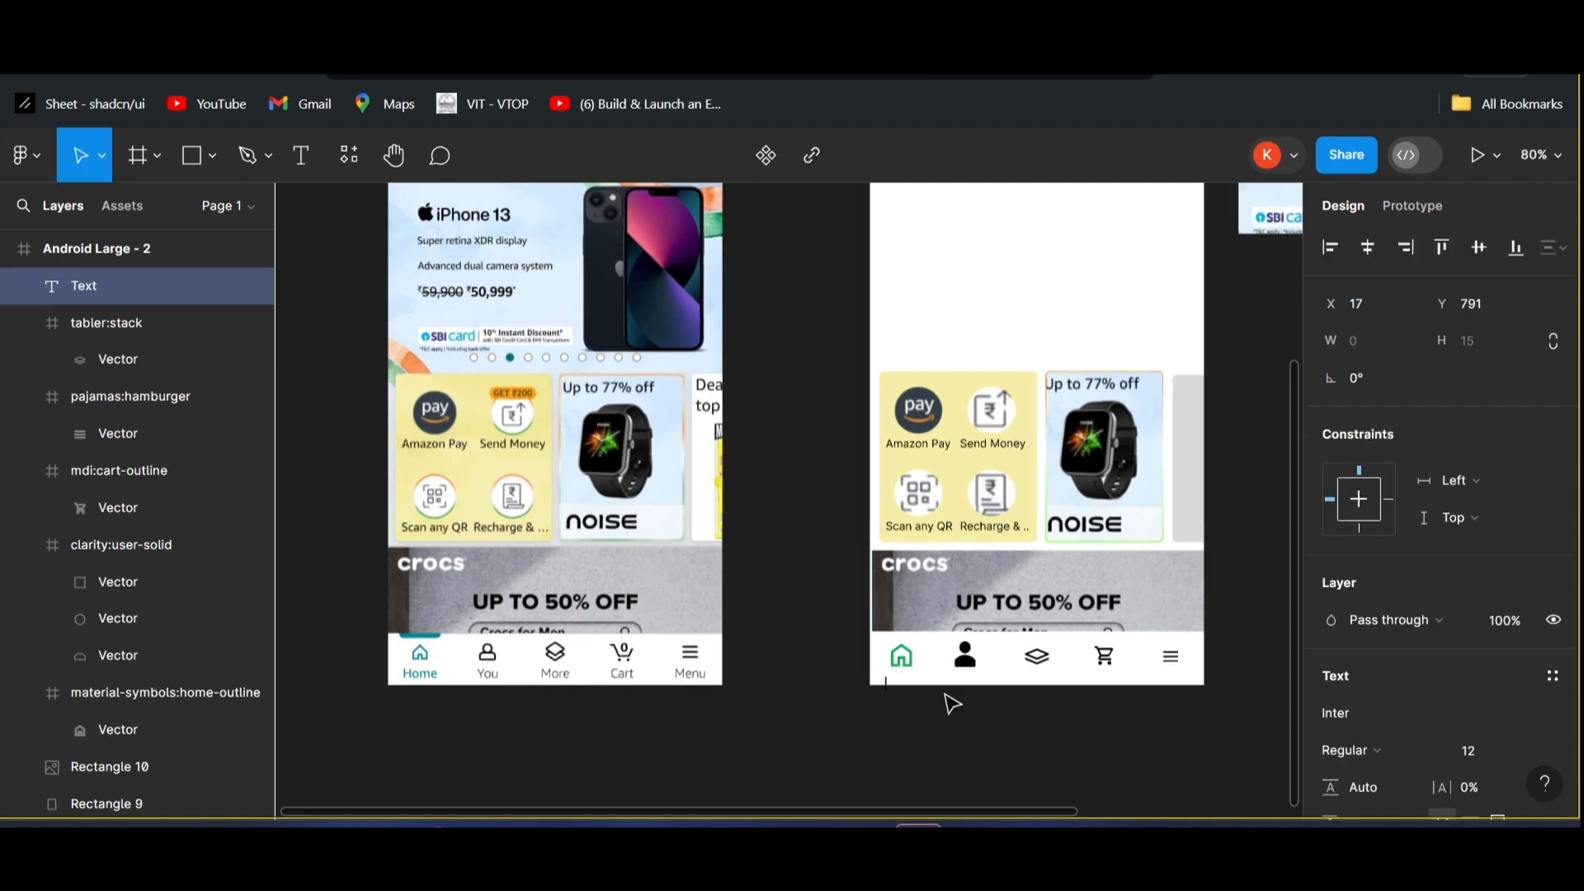
text(Home)
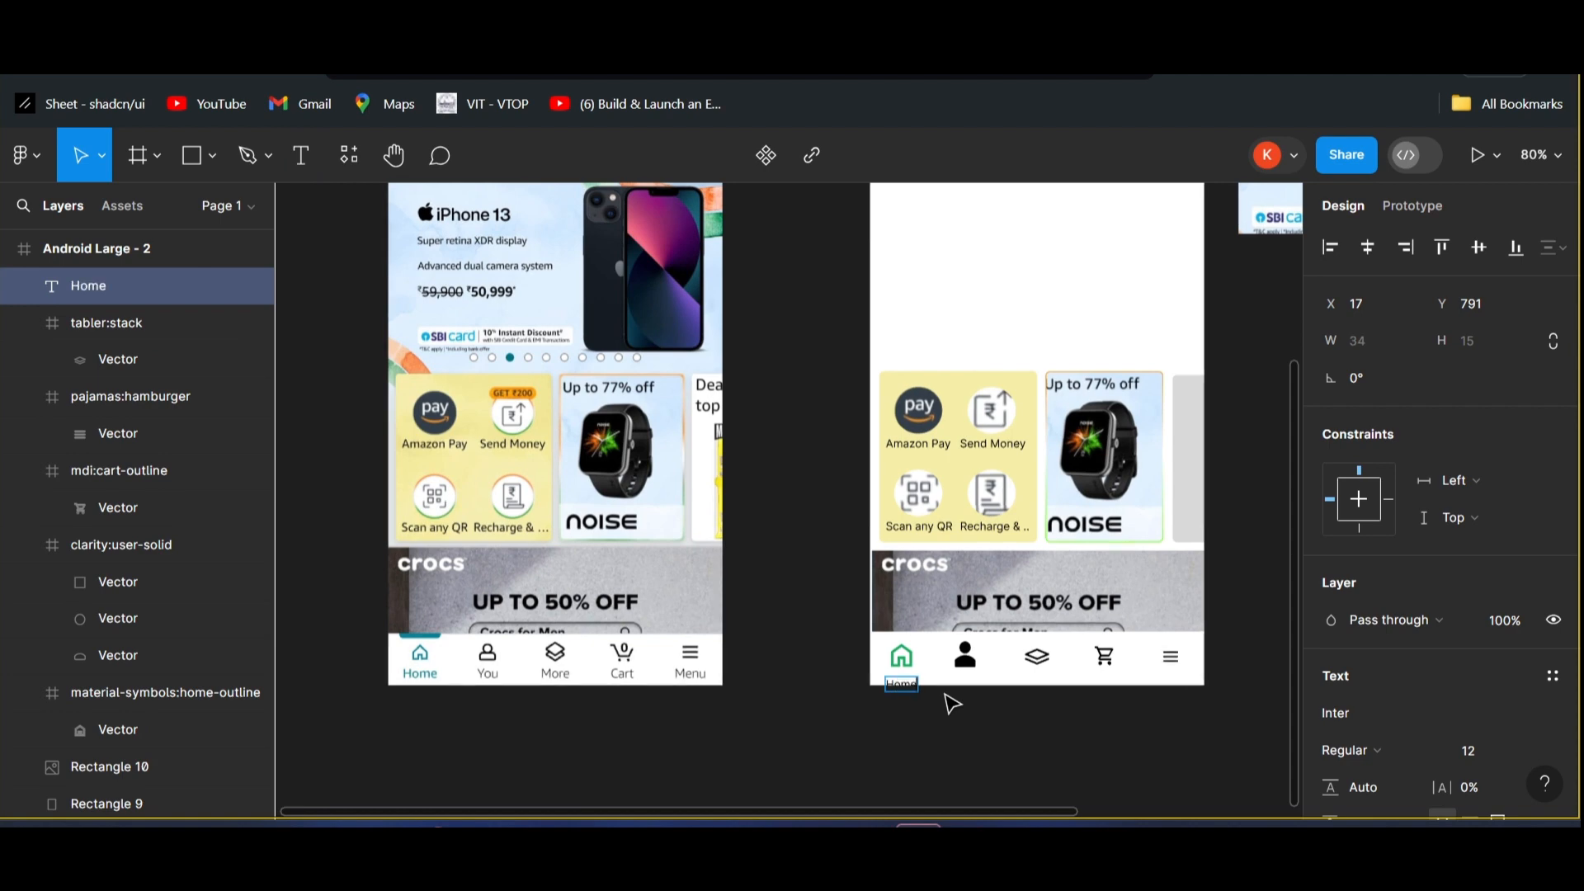
click(908, 690)
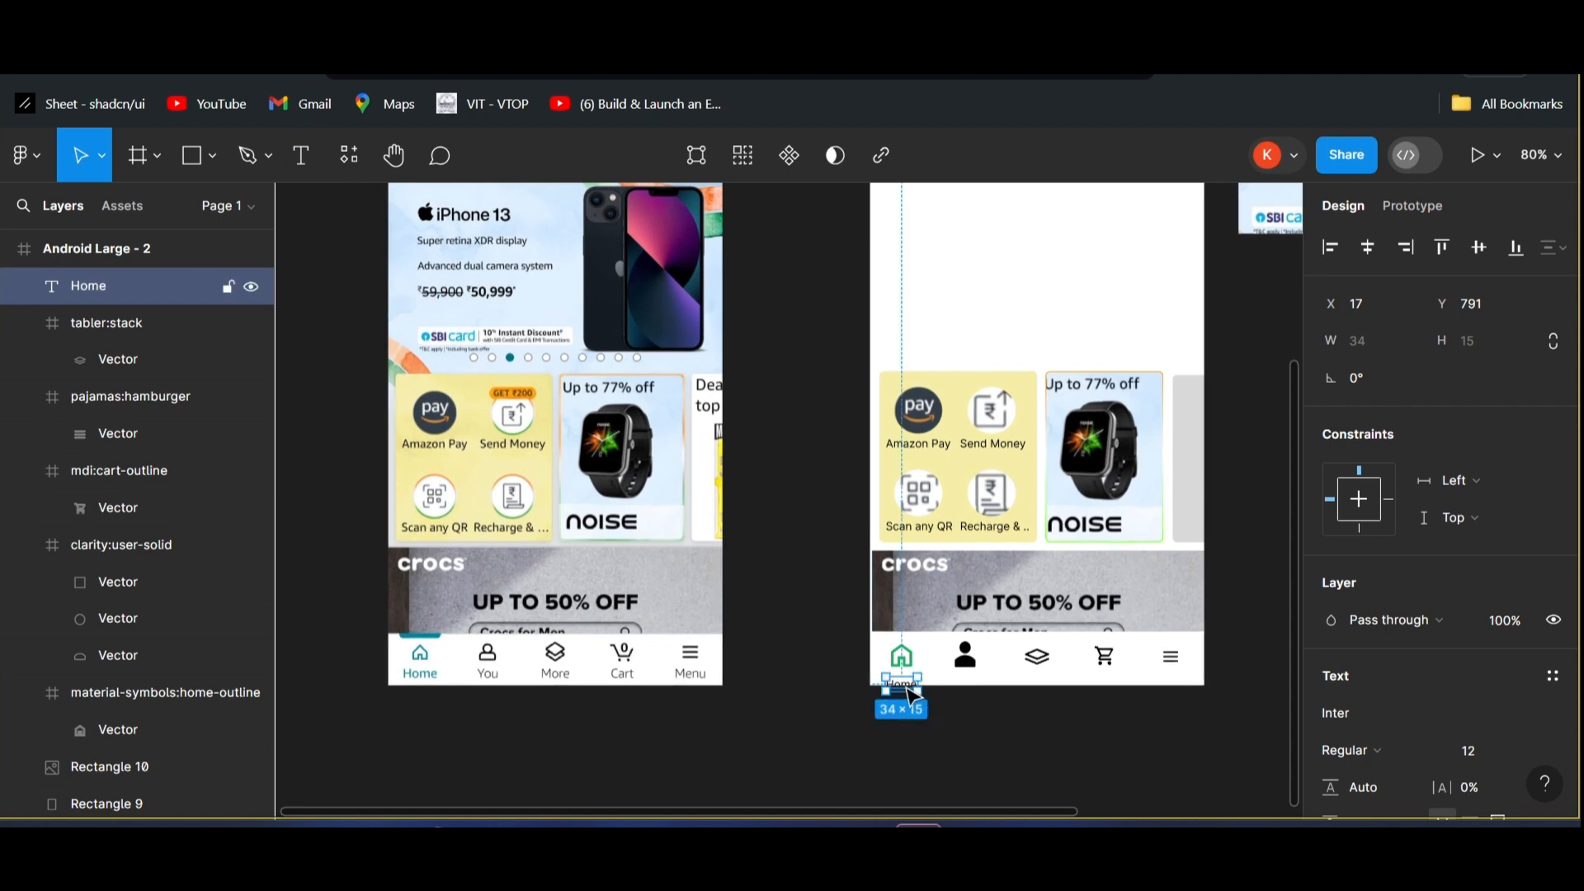
scroll(910, 693, up, 5)
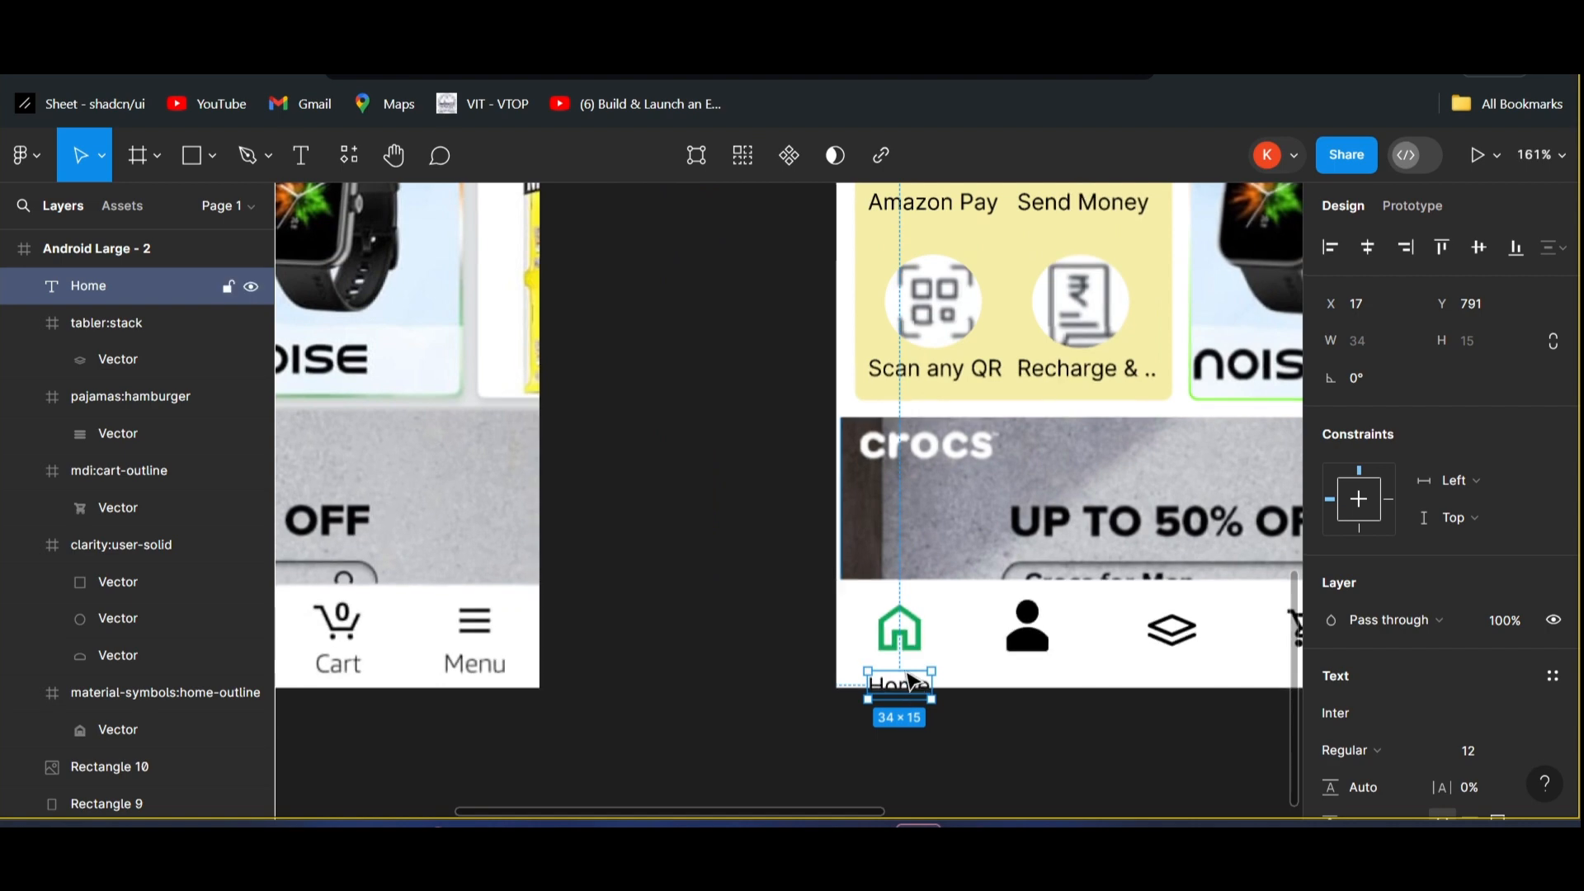
drag(907, 684, 910, 675)
- Set the Home label's fill to the document's green 0FA958, matching the home icon
scroll(1390, 726, down, 5)
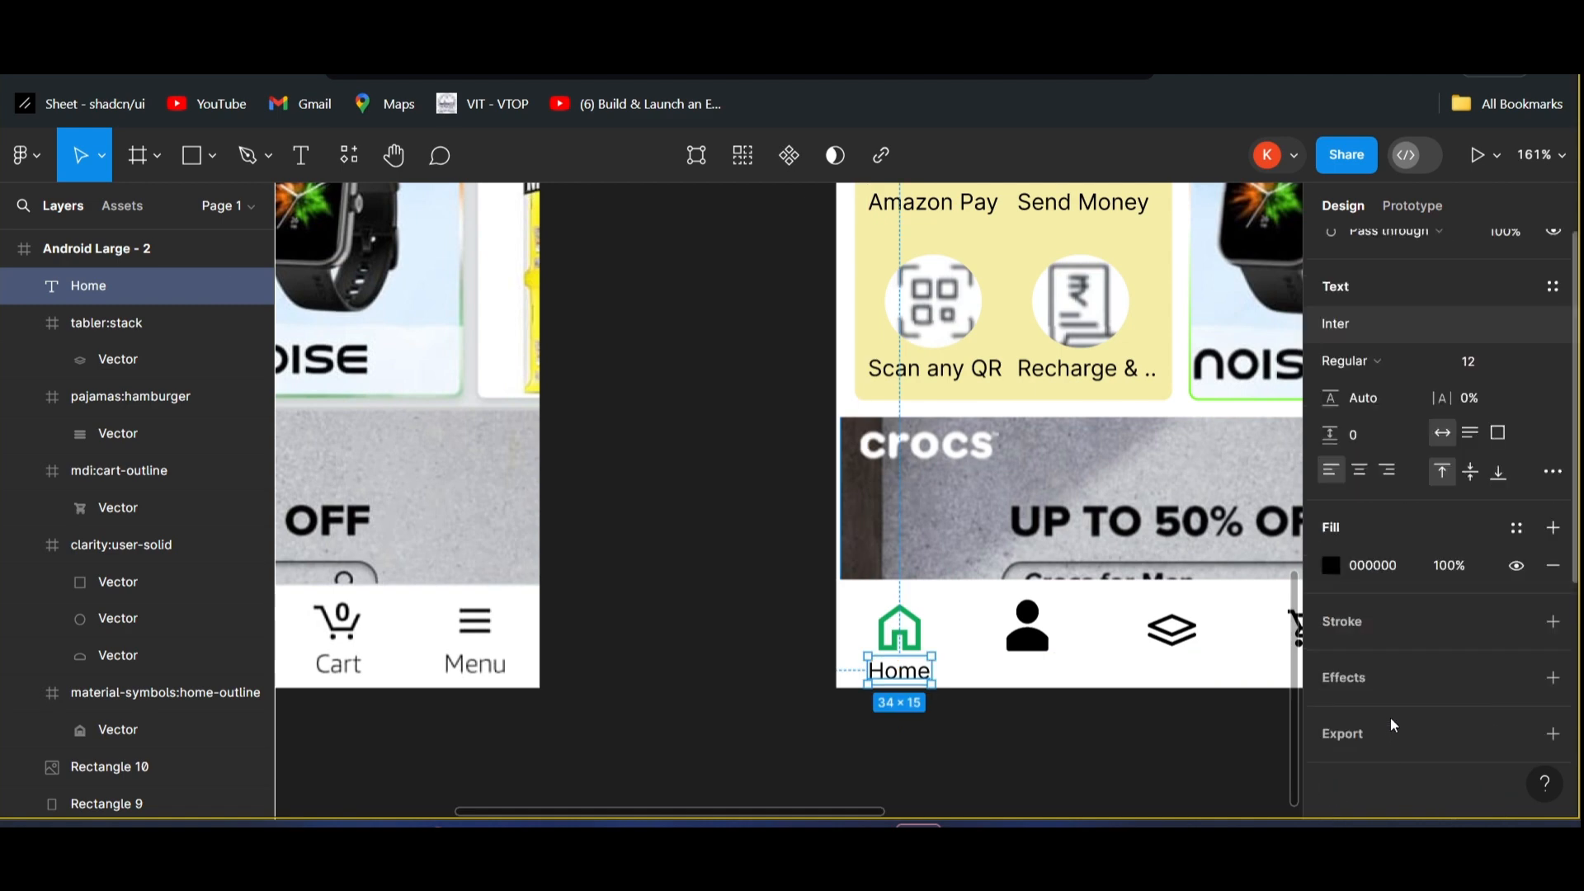
click(1330, 565)
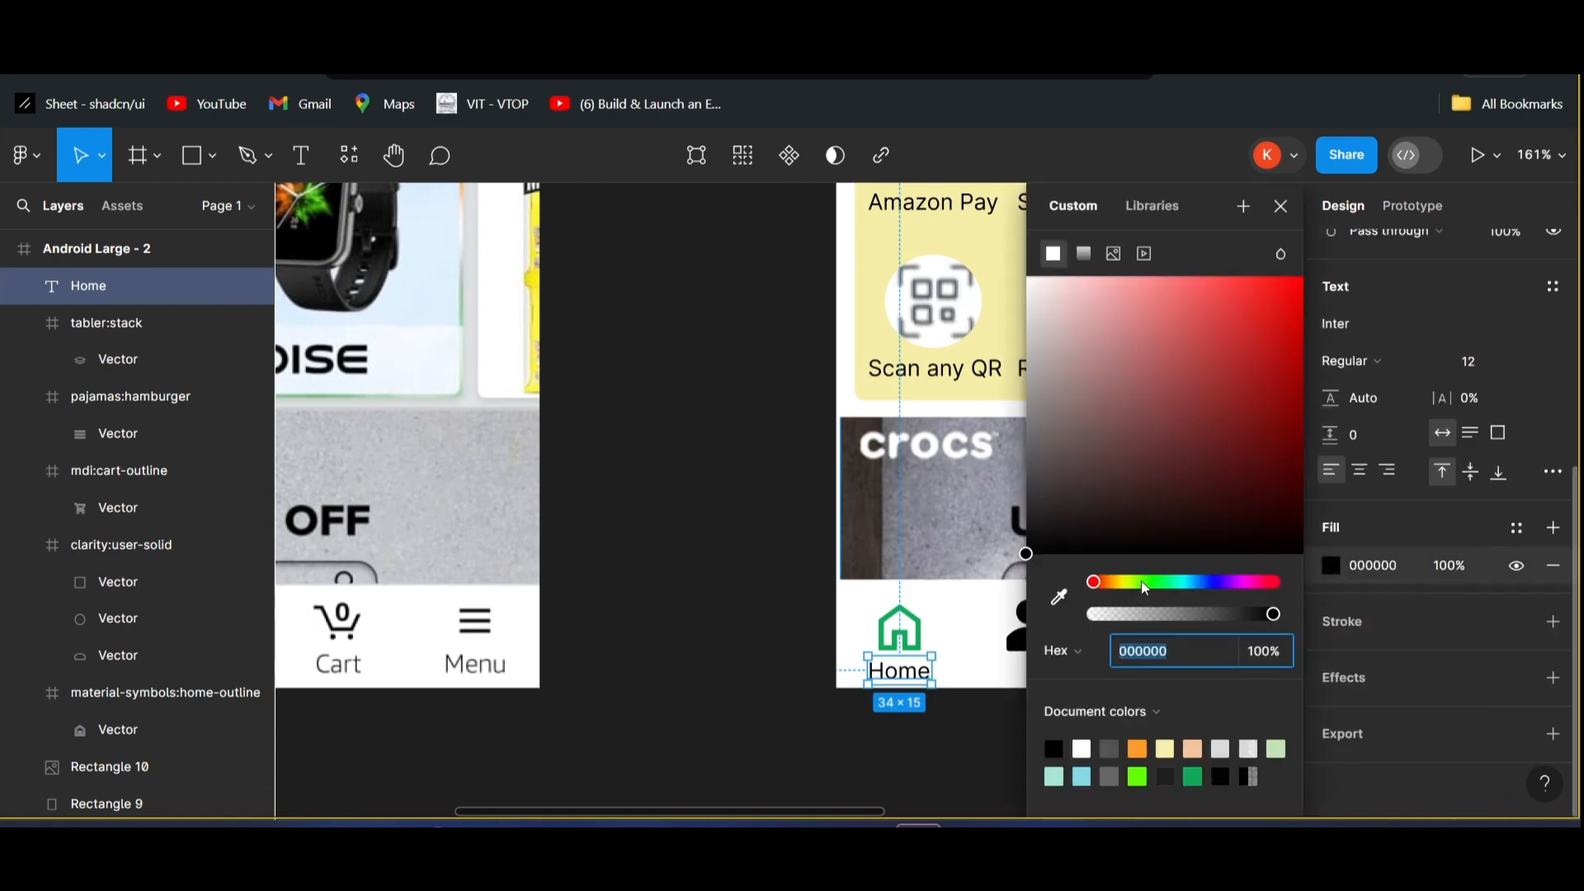
click(1193, 776)
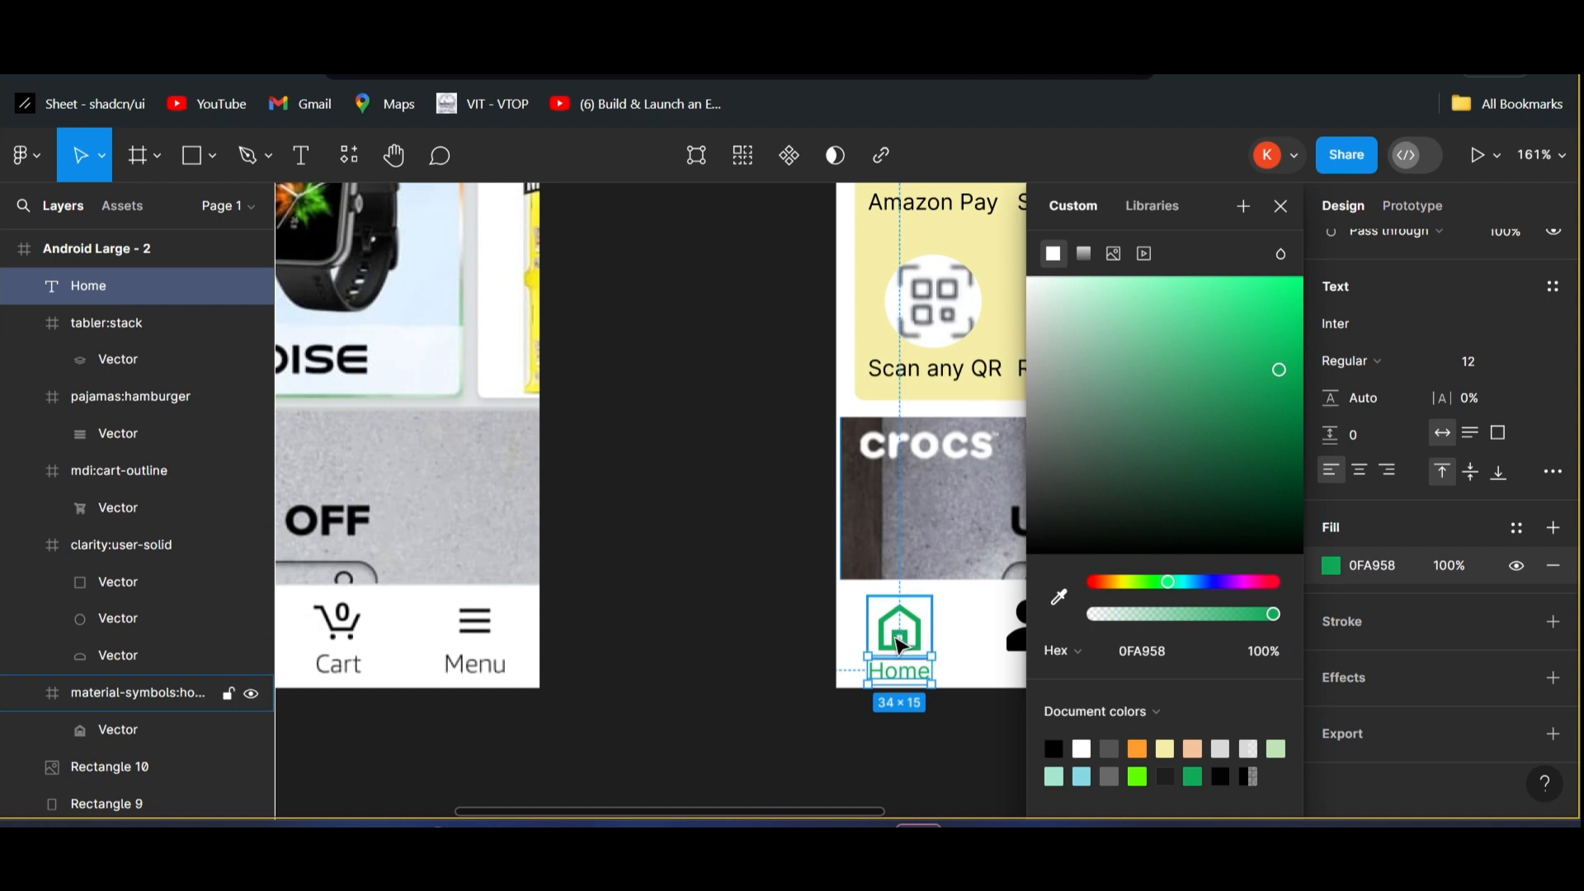
scroll(664, 641, right, 3)
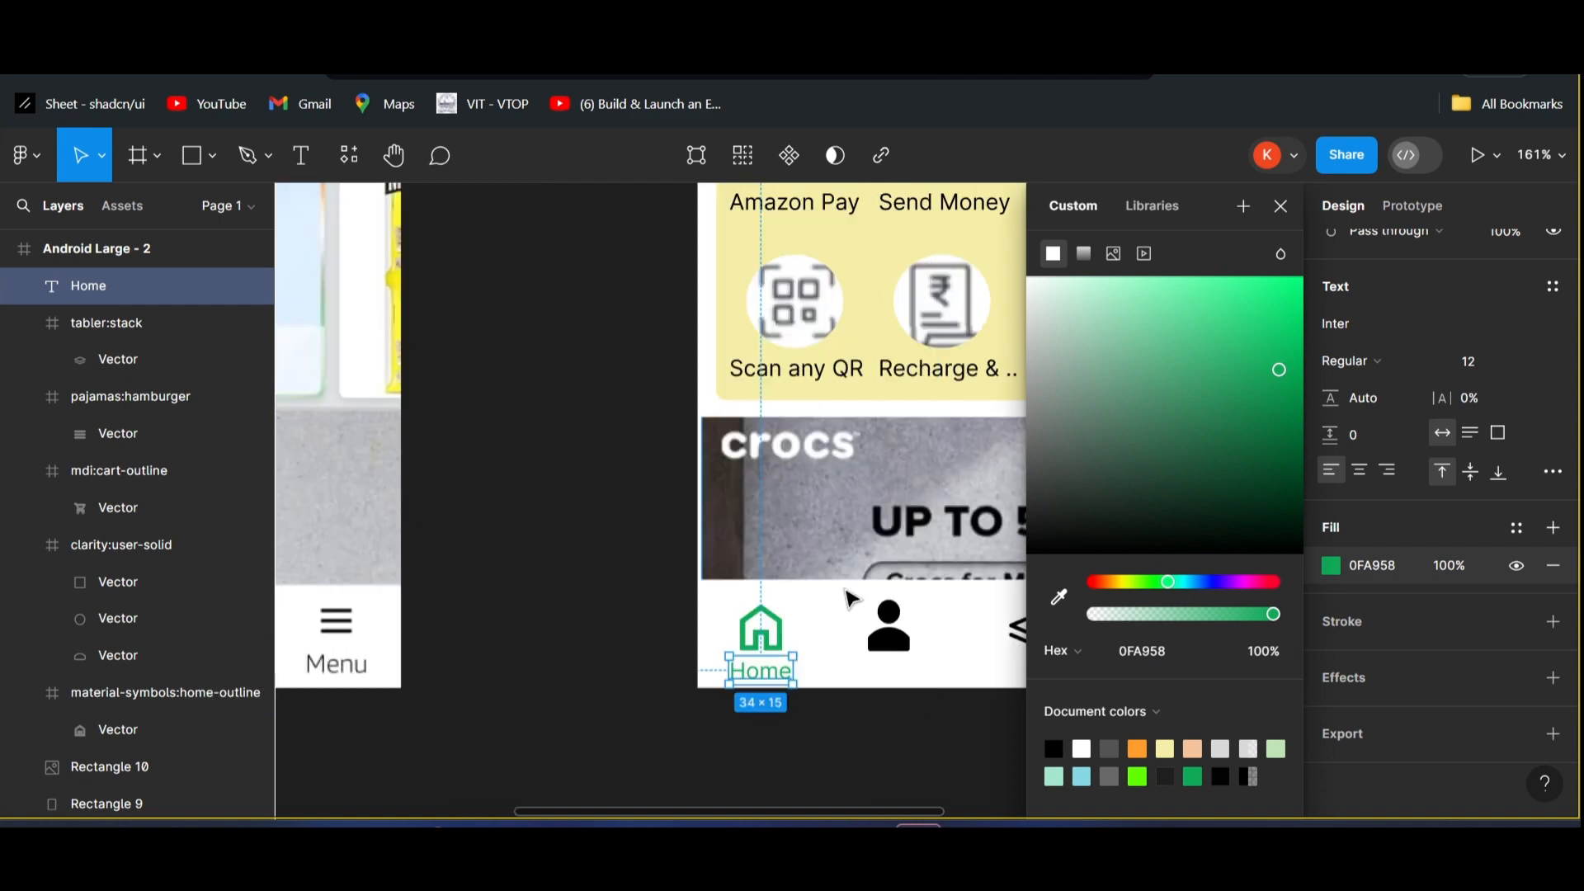
click(1281, 206)
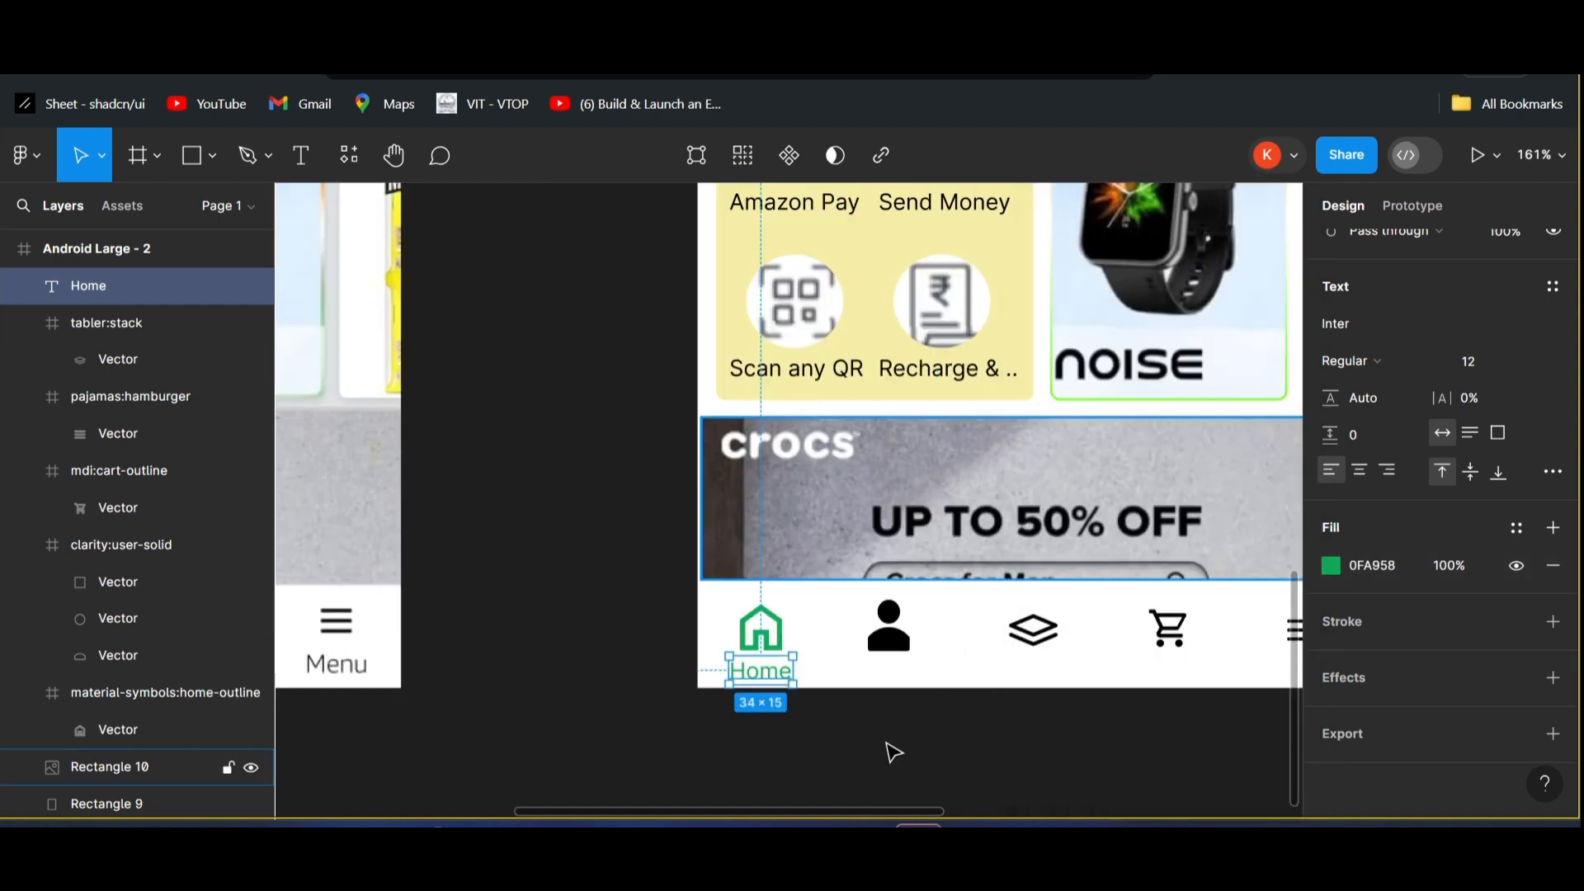
click(889, 745)
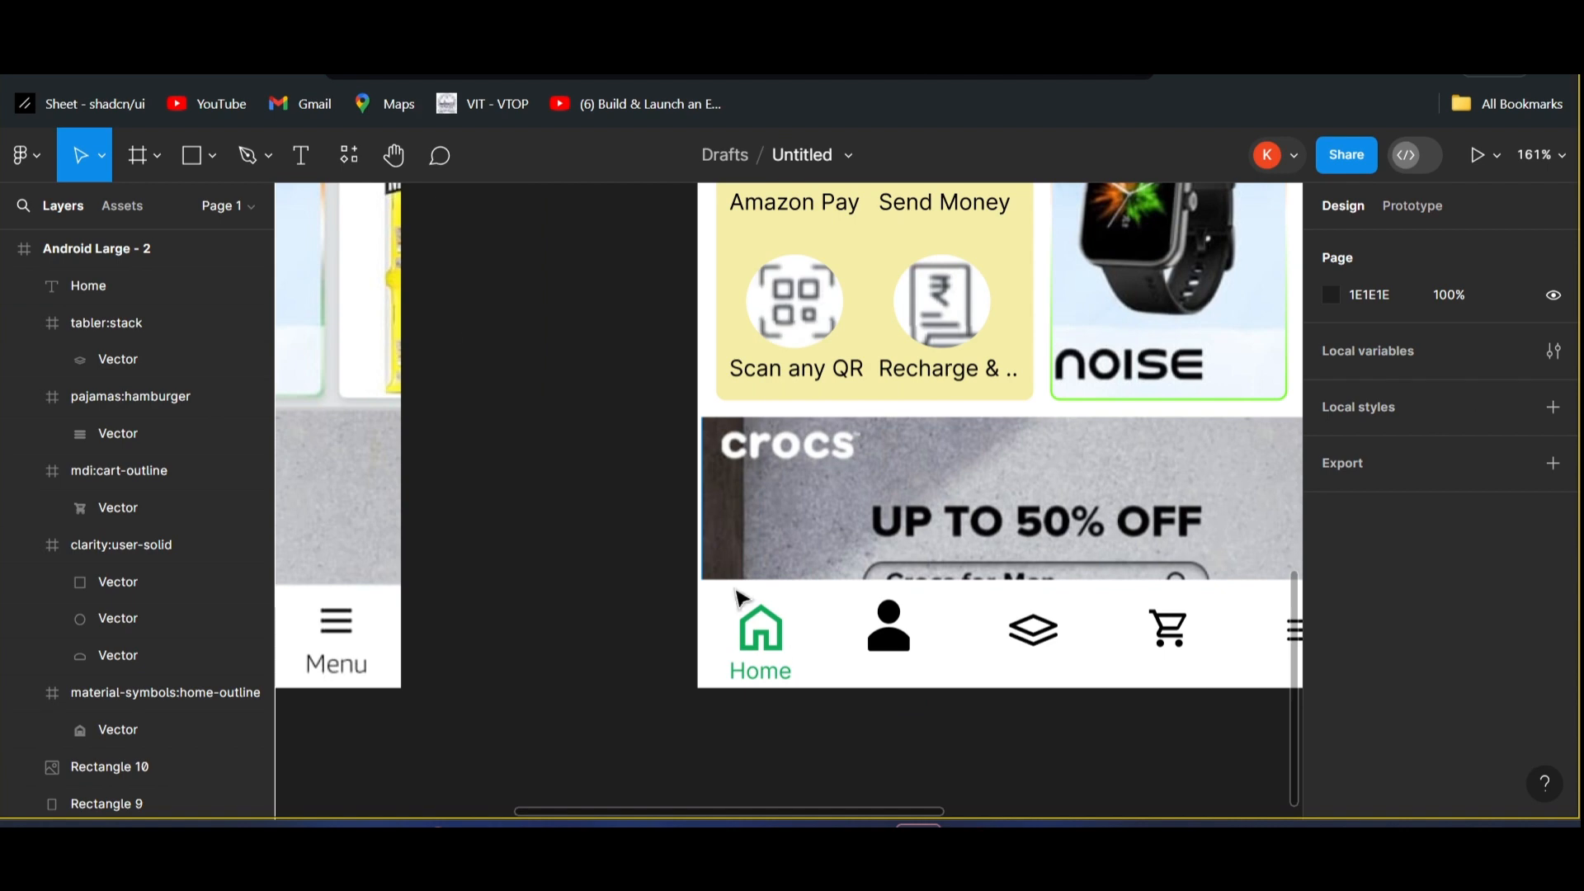
- Add a "You" text label centred beneath the user icon, at about X 92, Y 783
click(300, 156)
scroll(1004, 596, down, 2)
scroll(1005, 602, down, 5)
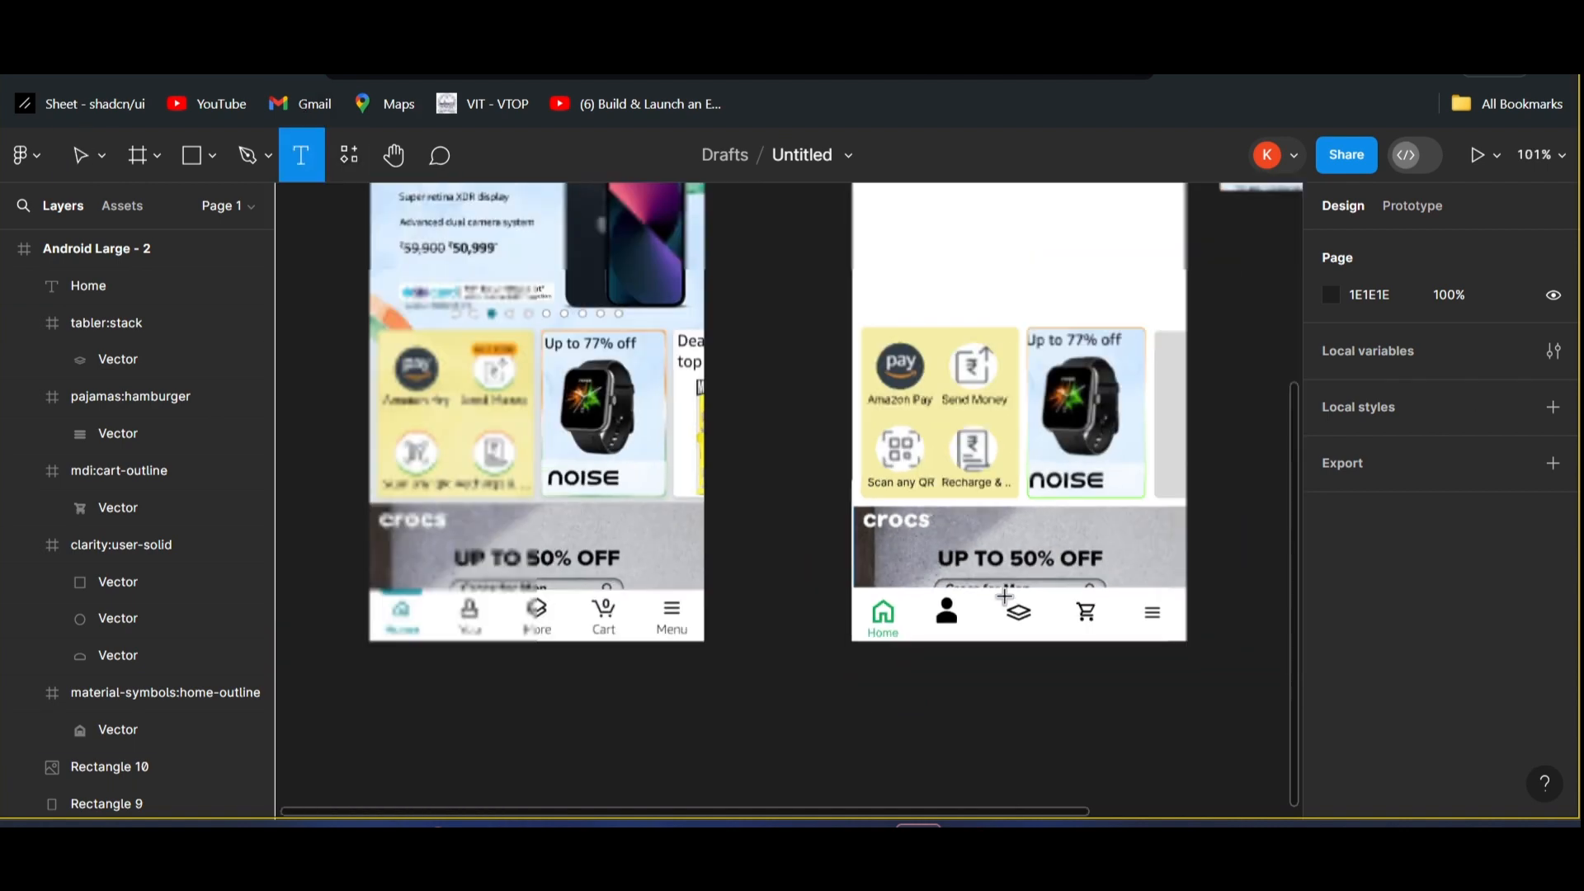
scroll(1008, 648, up, 5)
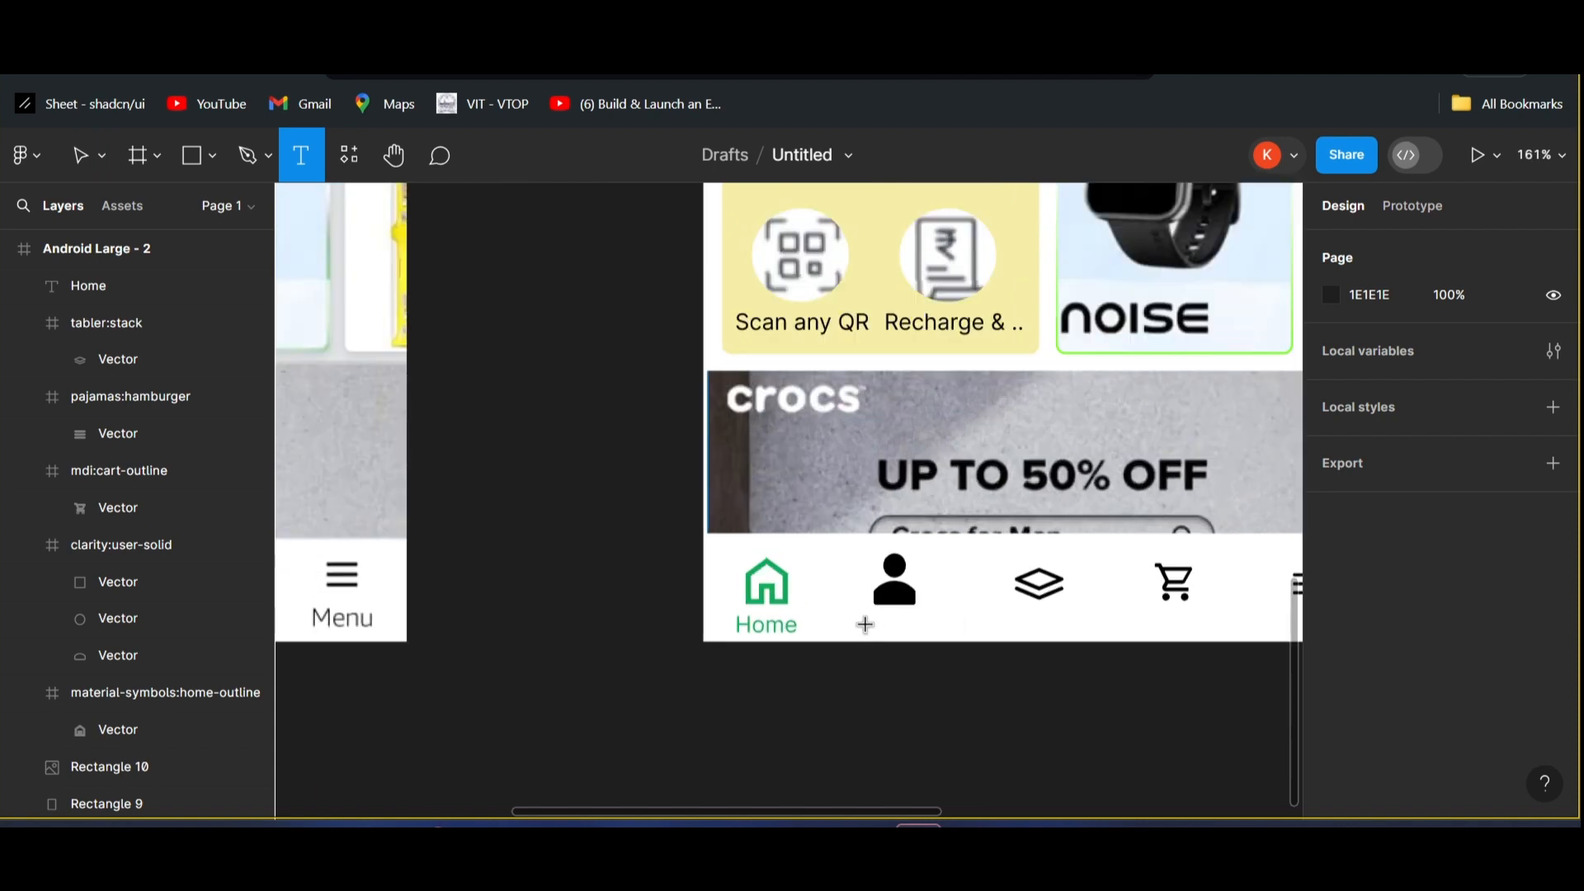
click(951, 628)
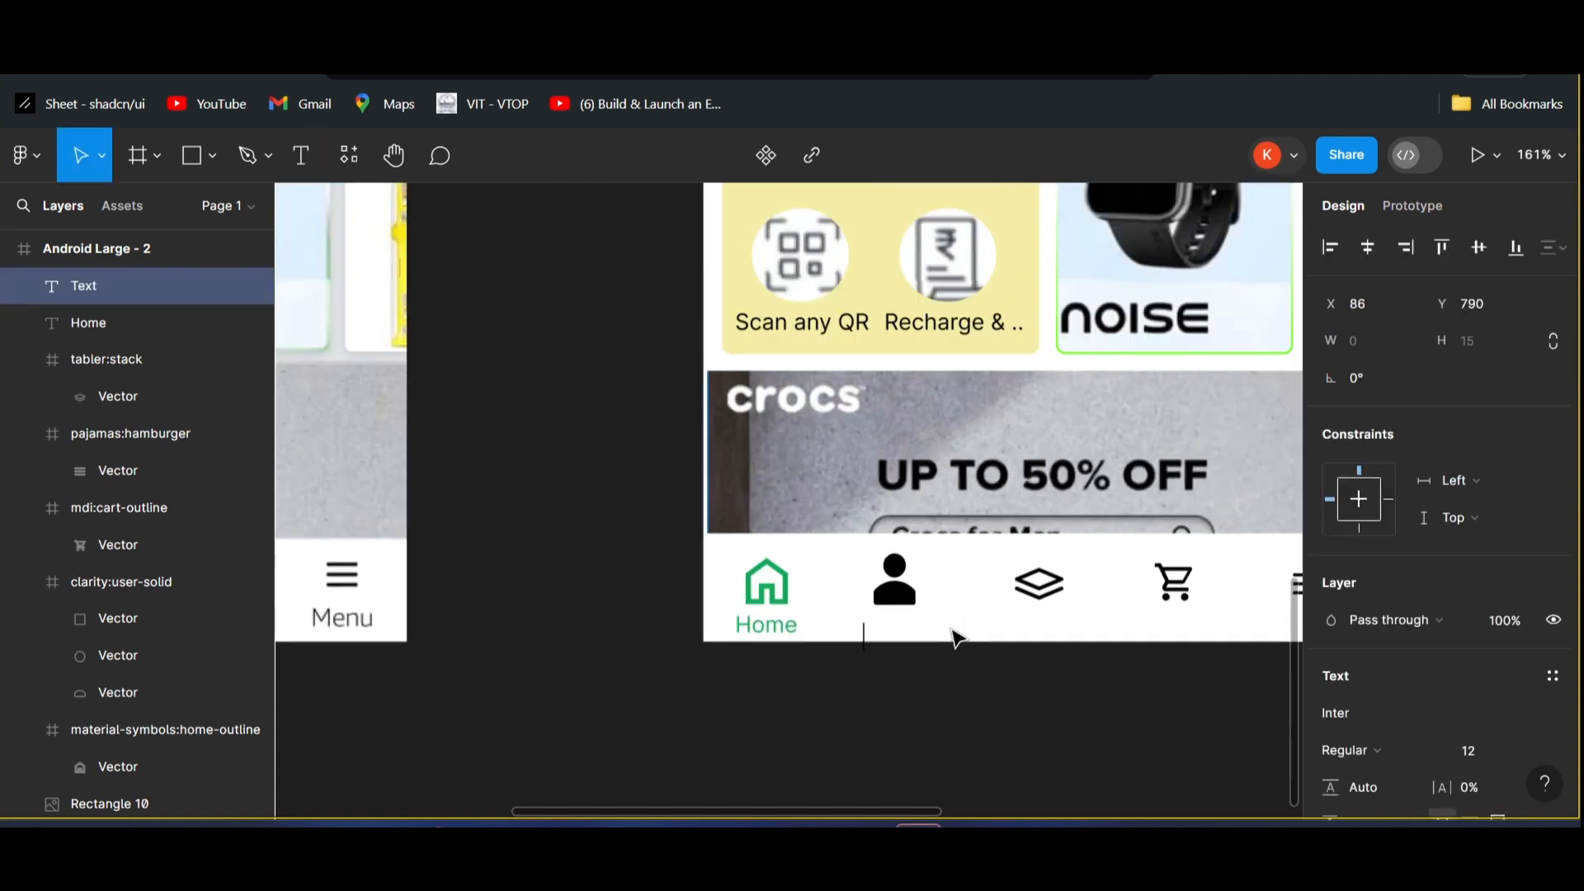
text(You)
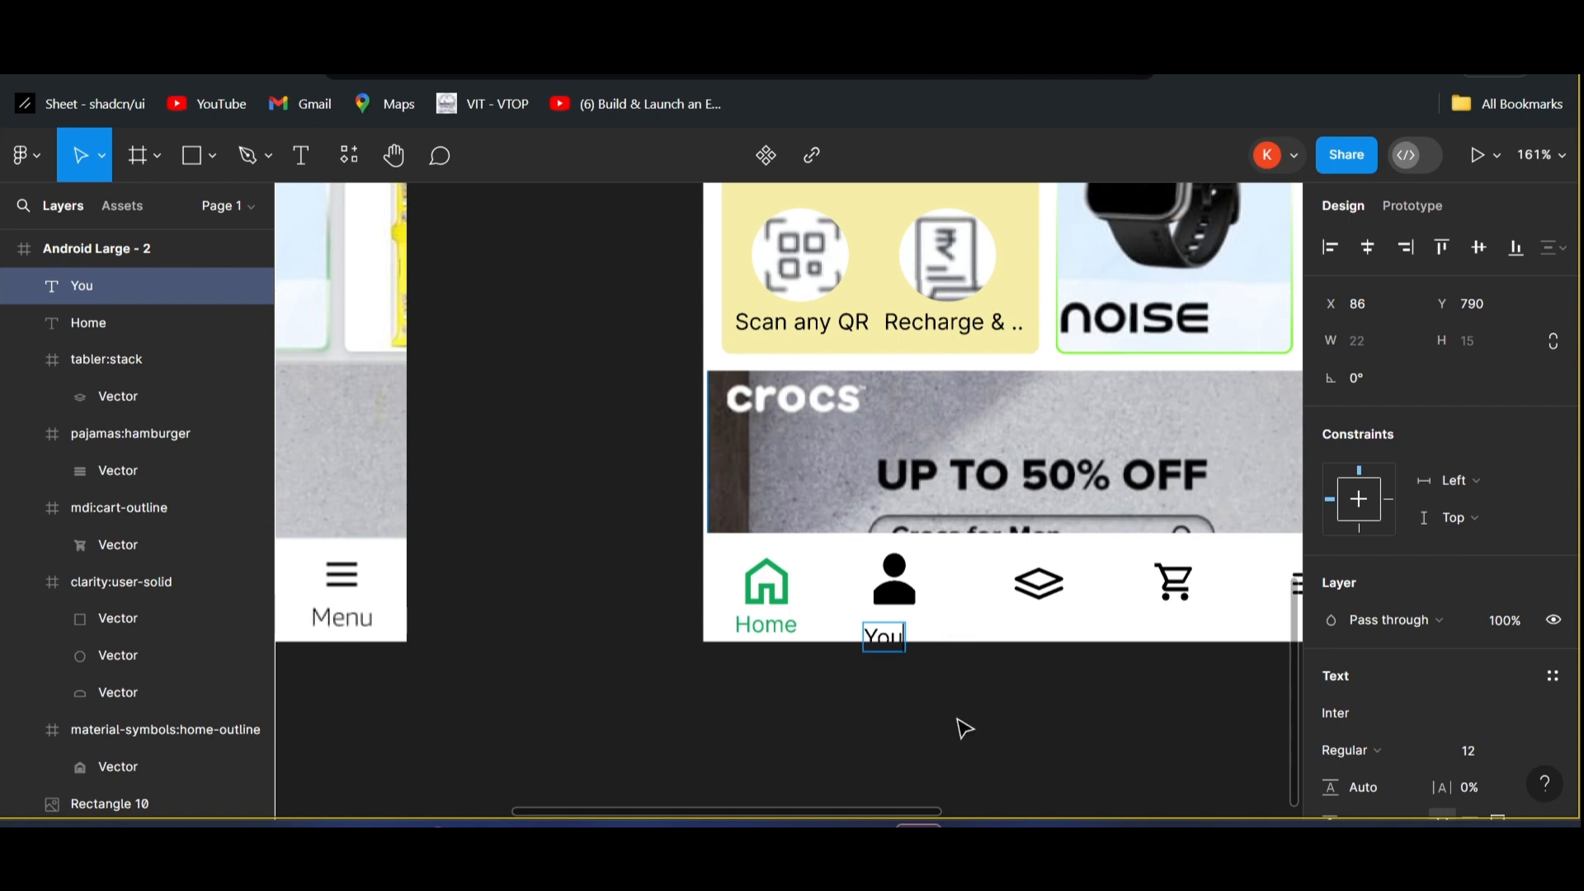
key(Escape)
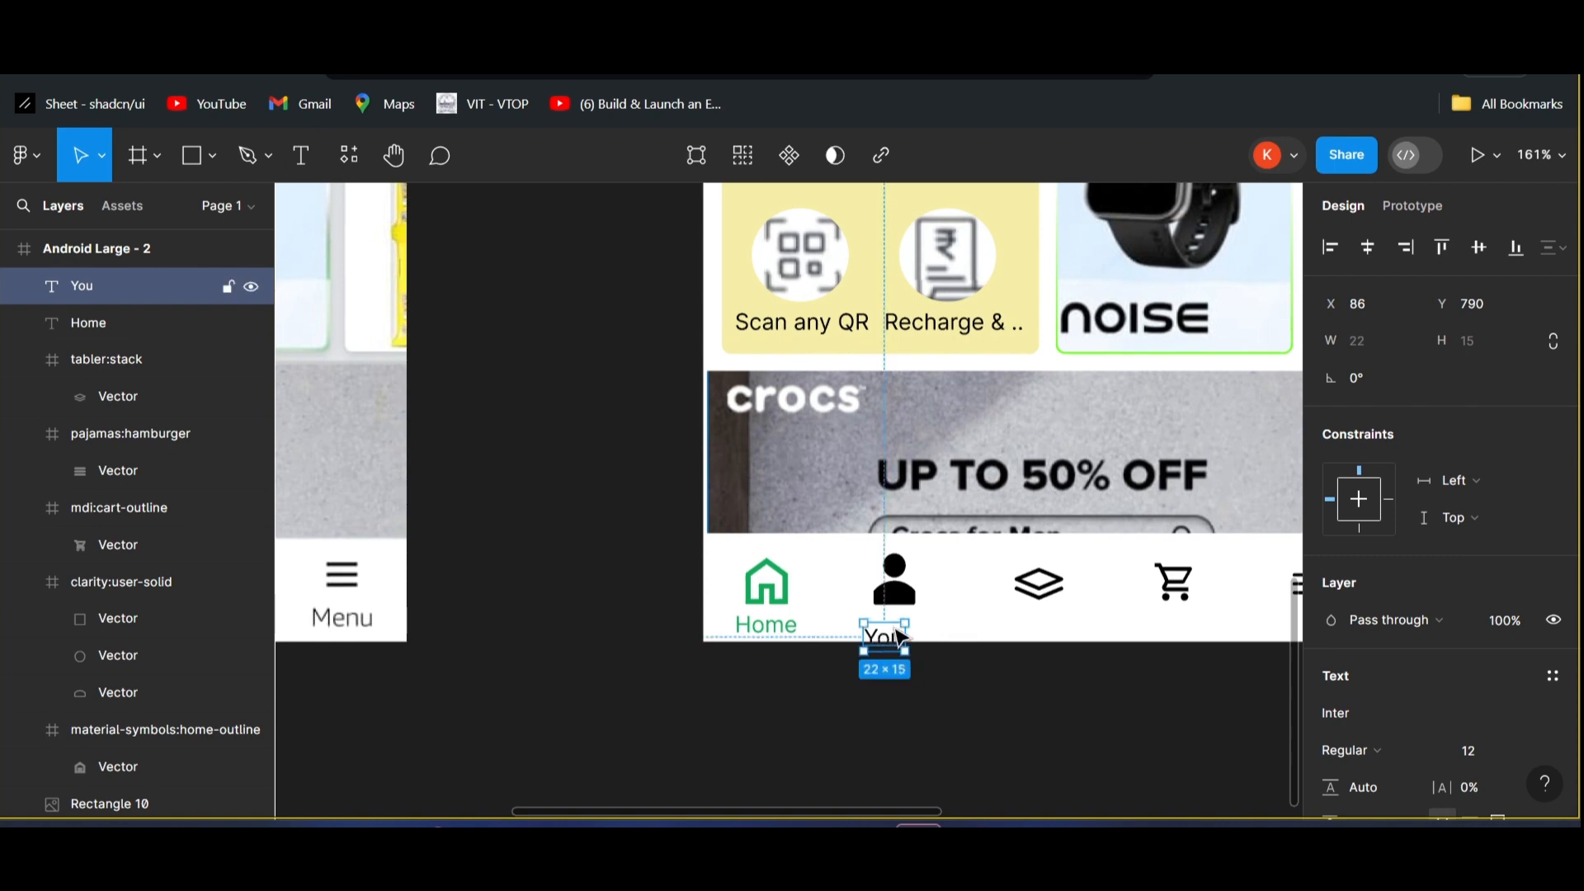
drag(898, 646, 896, 627)
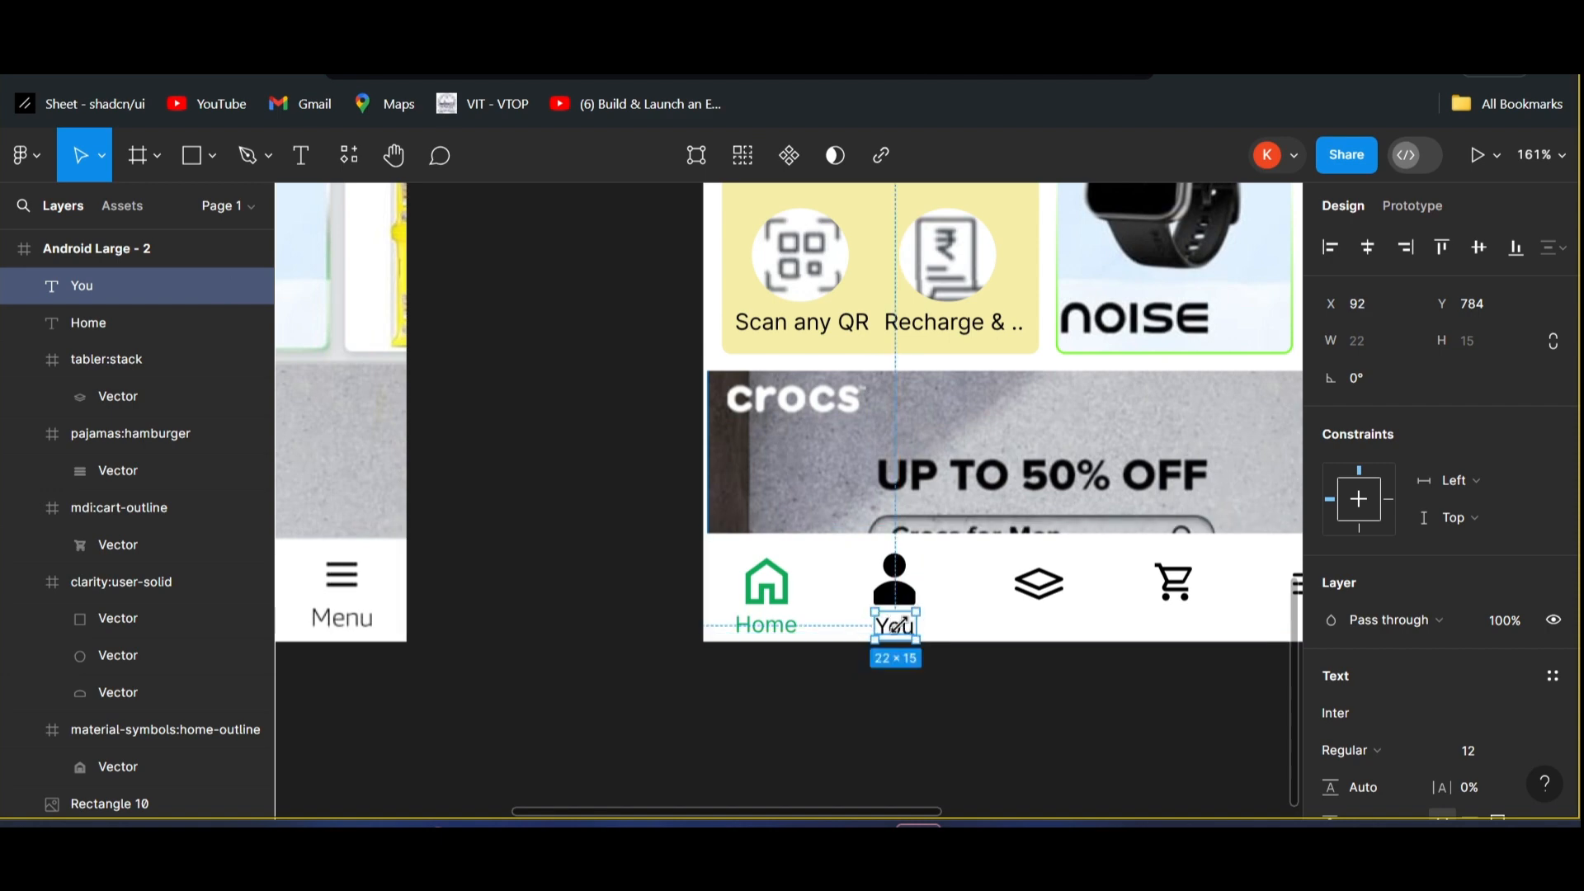
drag(901, 627, 898, 630)
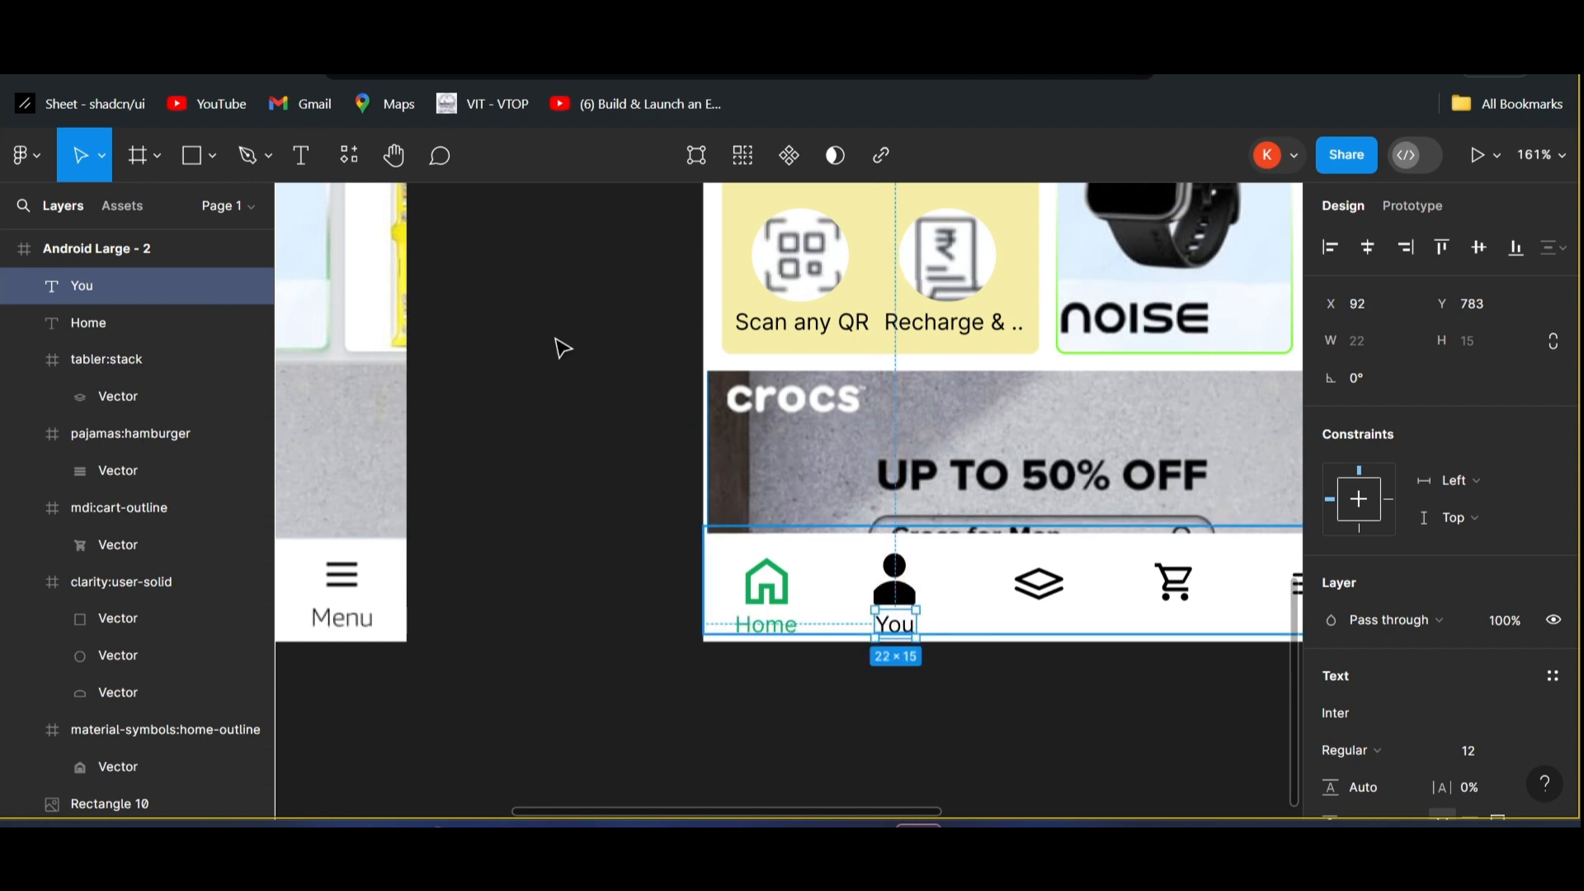
- Add a "More" text label centred beneath the stack icon, at about X 166, Y 781
click(301, 156)
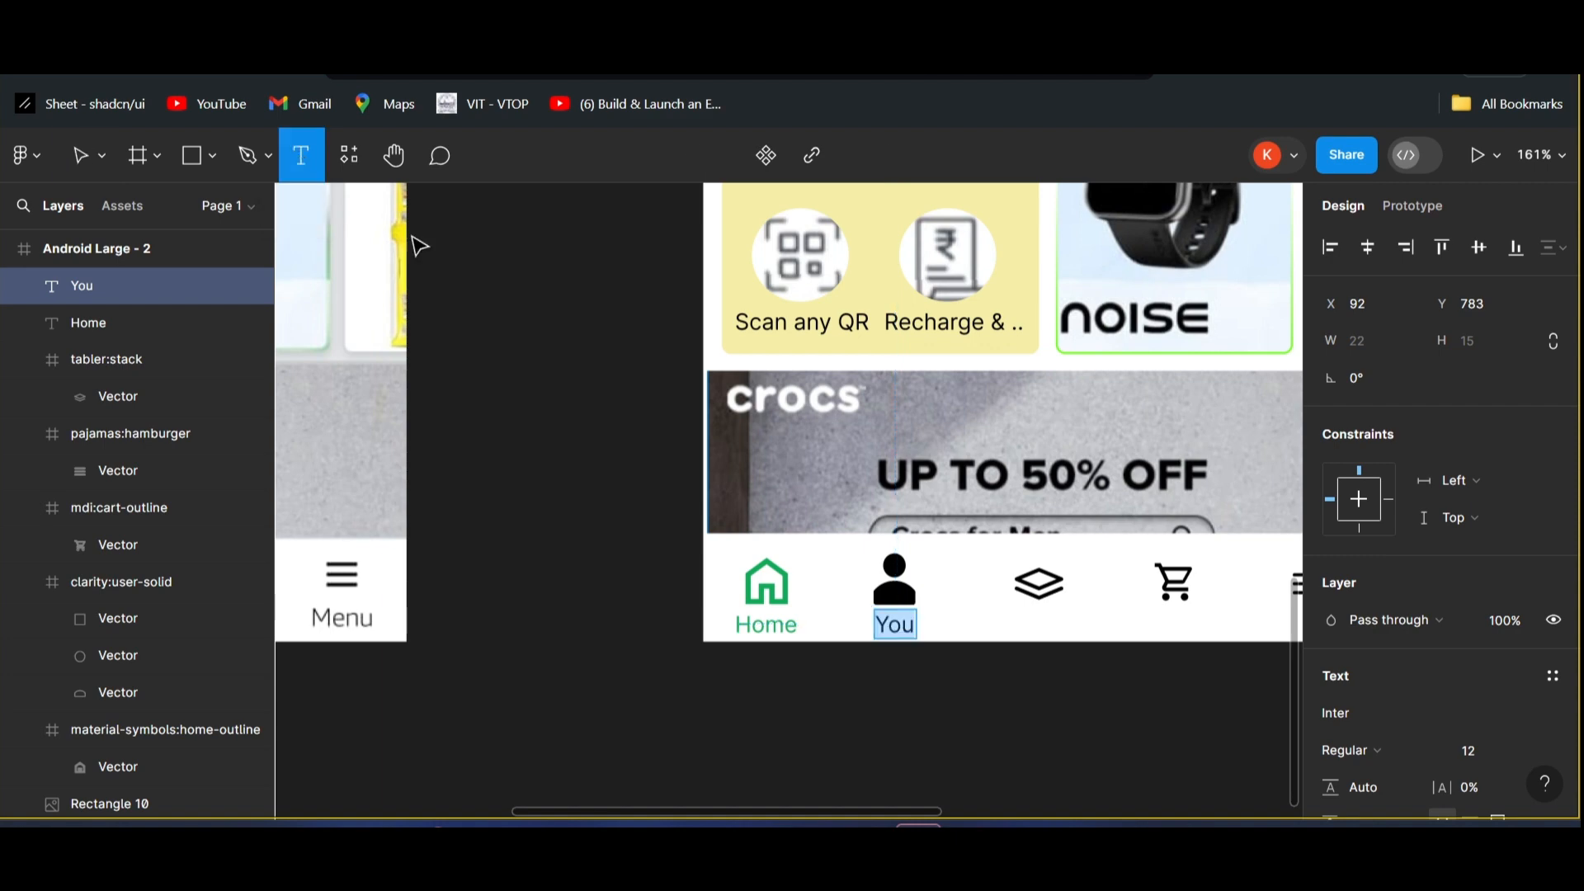
click(1025, 618)
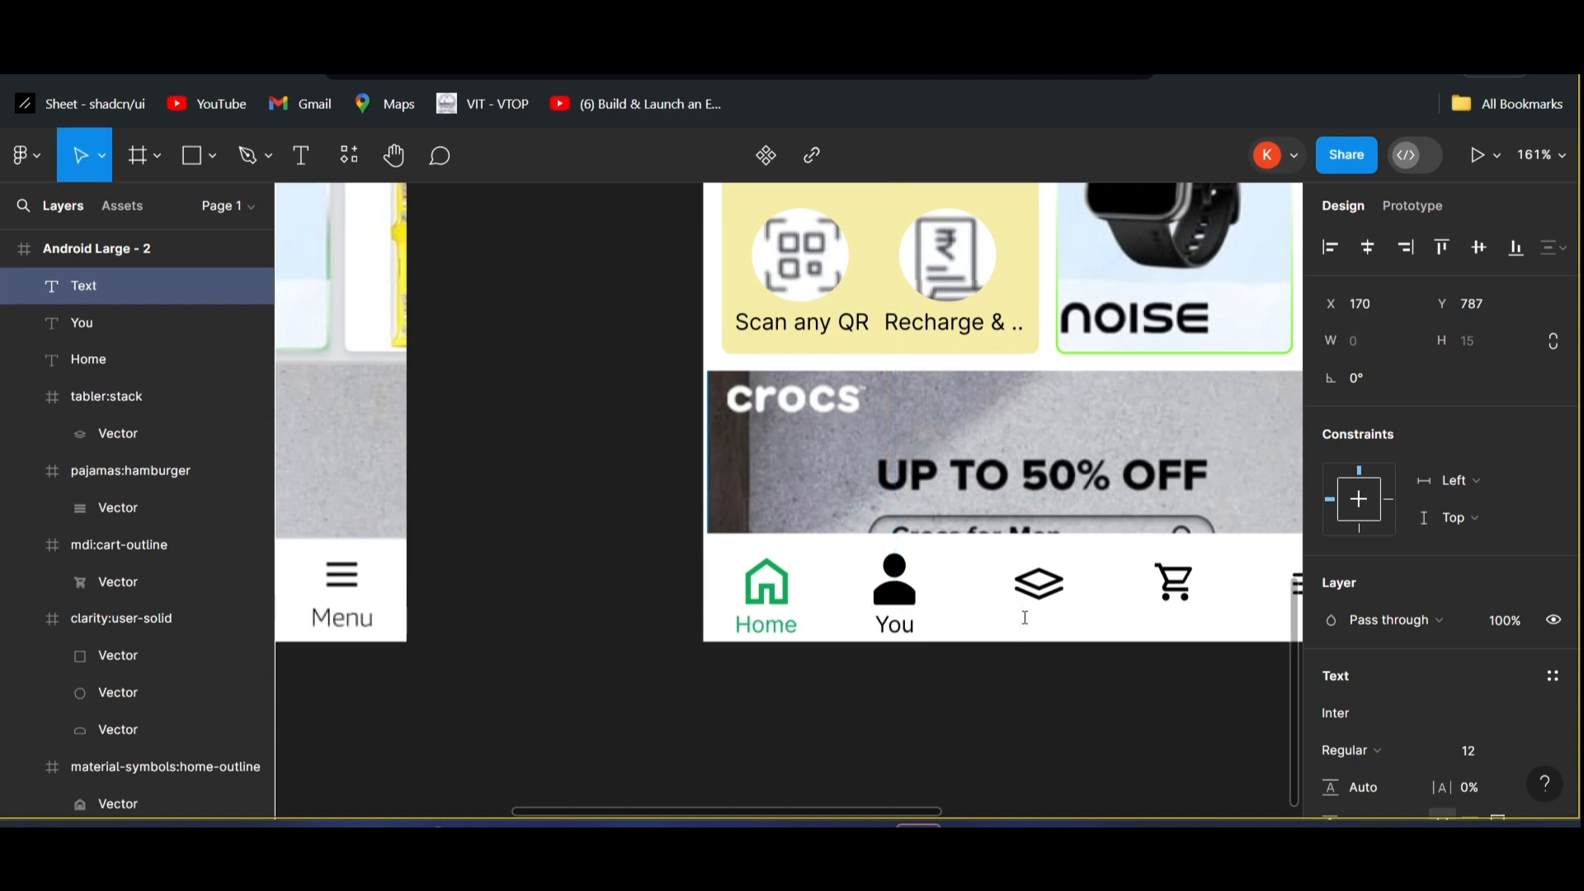
text(More)
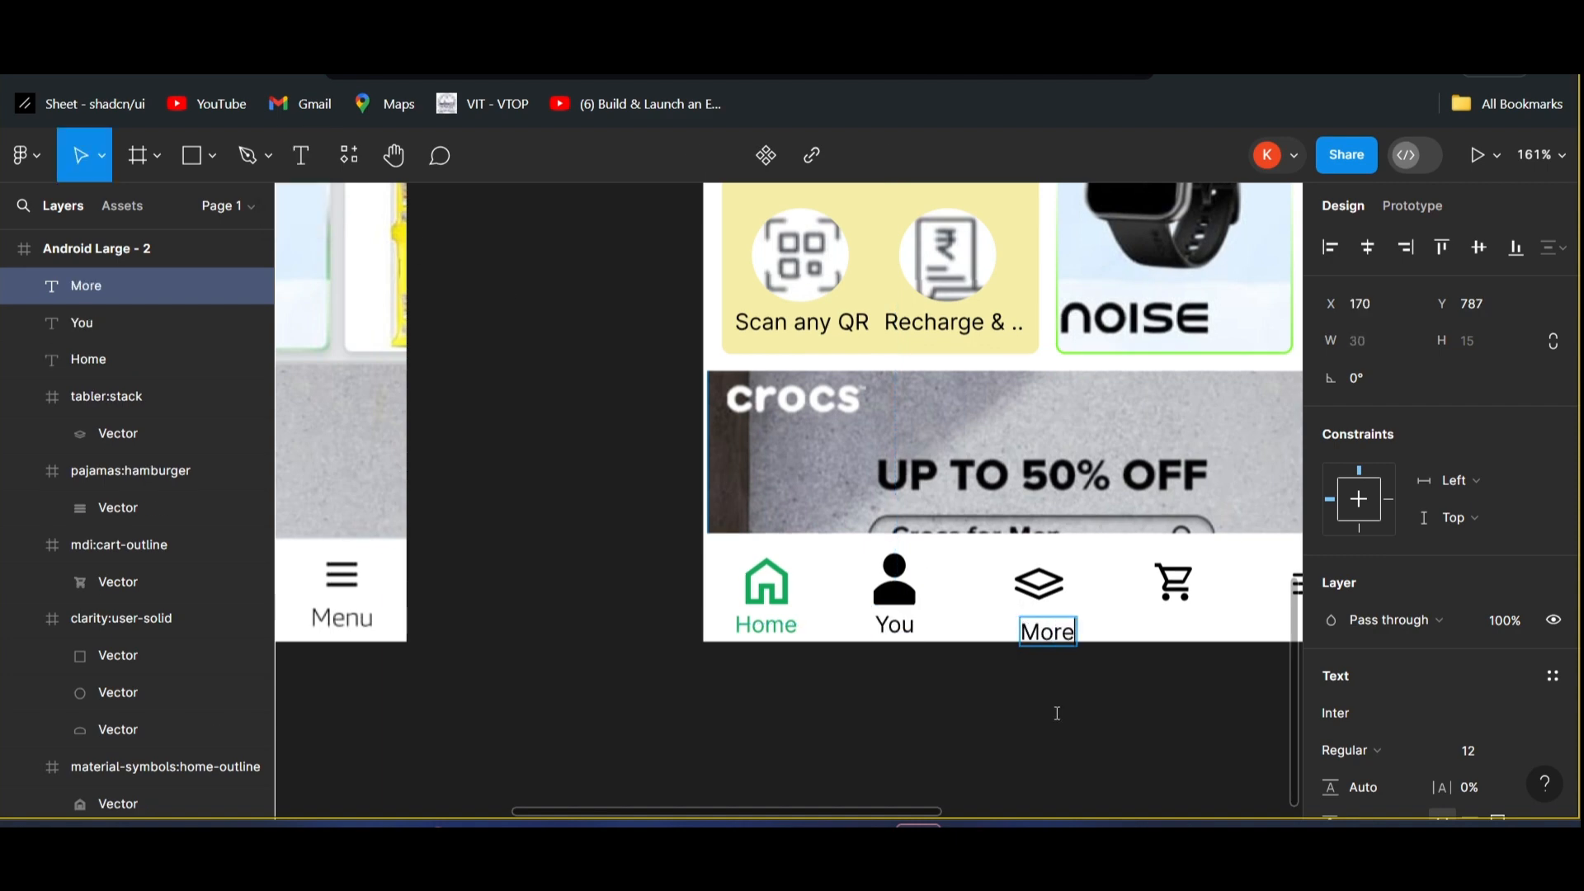
key(Escape)
drag(1047, 633, 1040, 624)
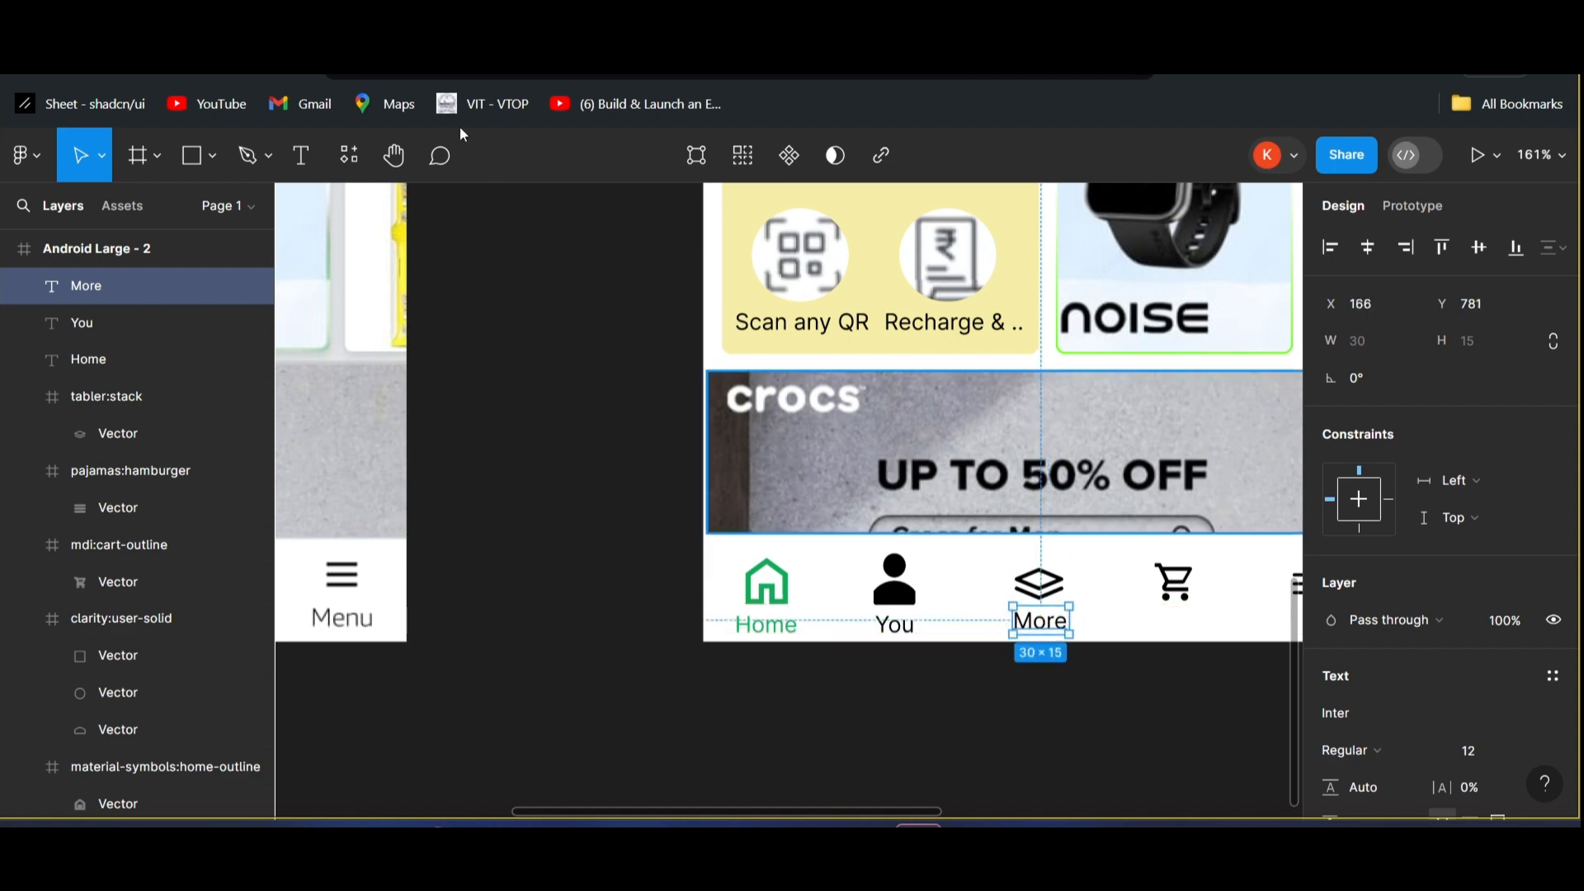
- Add a "Cart" text label beneath the cart icon in the navigation bar, at about X 242, Y 781
key(t)
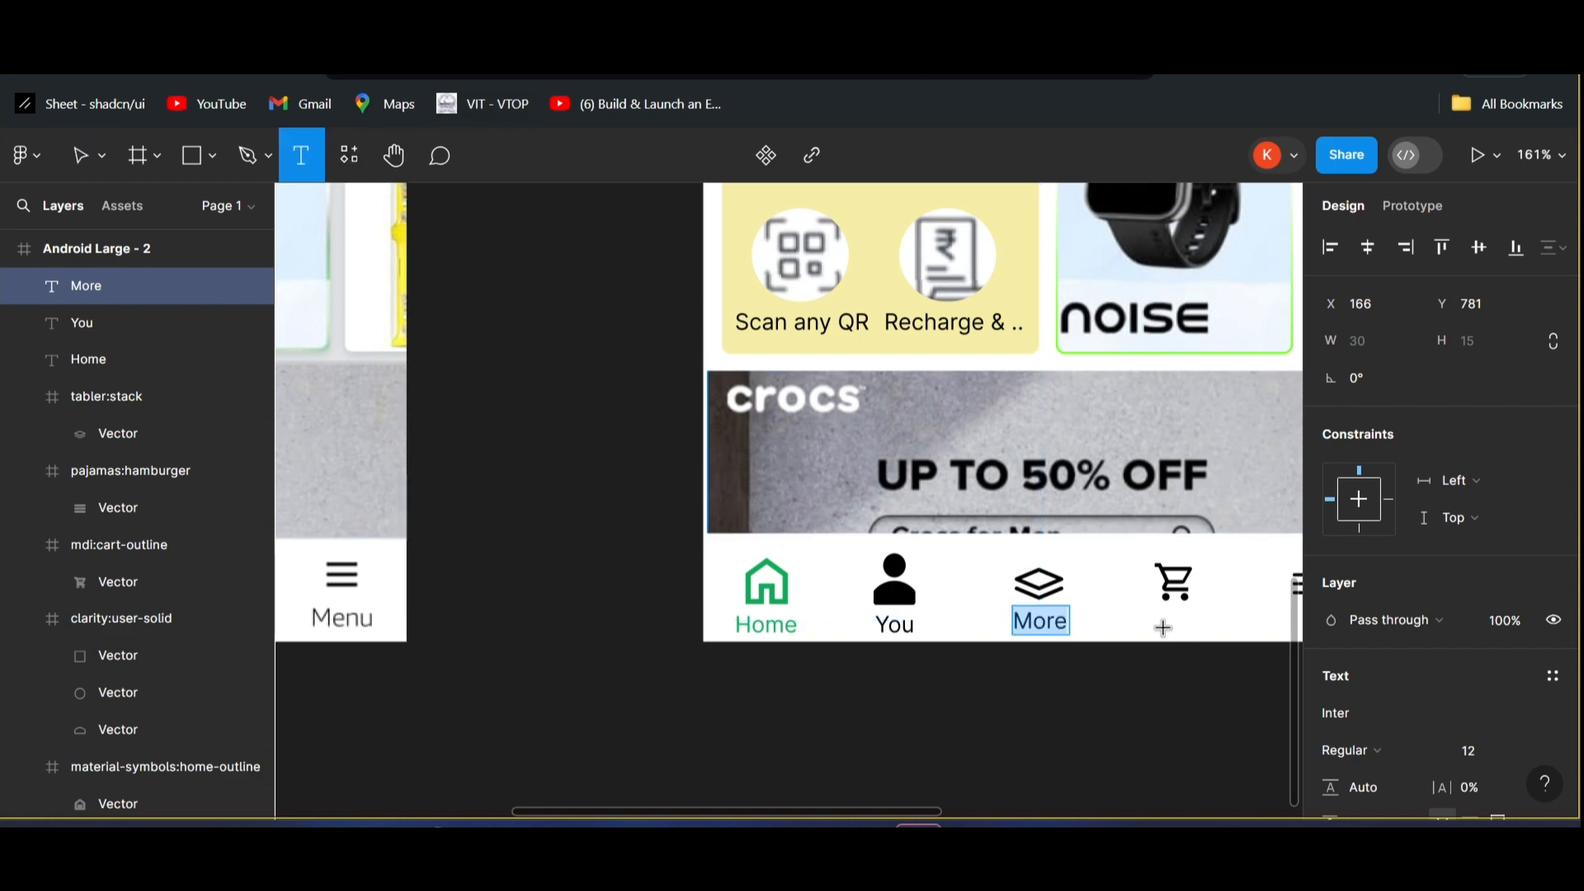
click(1159, 626)
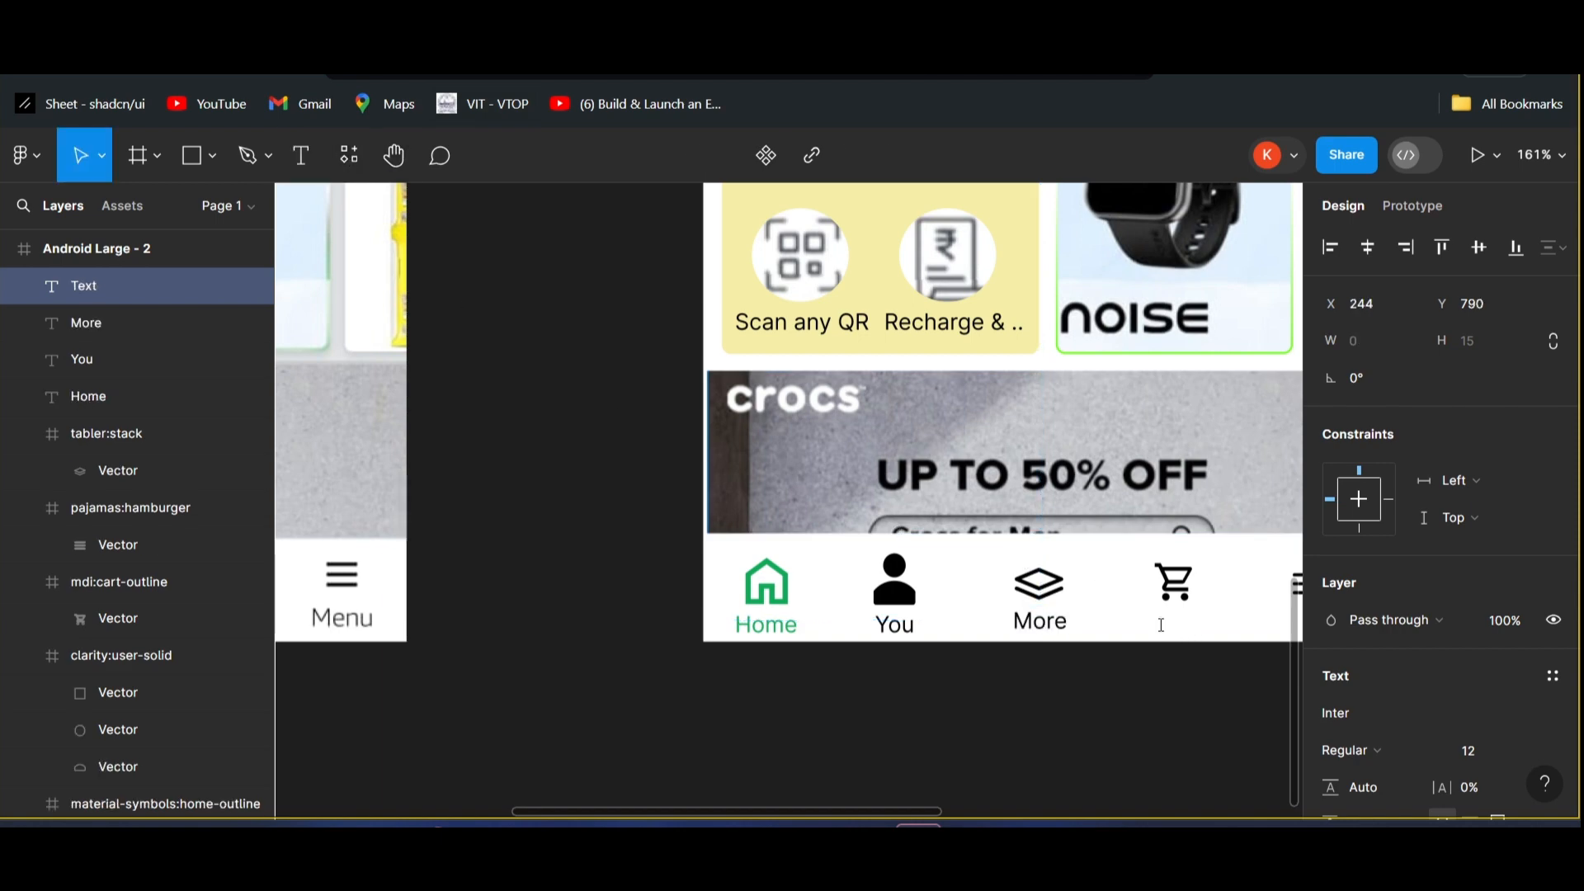
text(Cart)
key(Return)
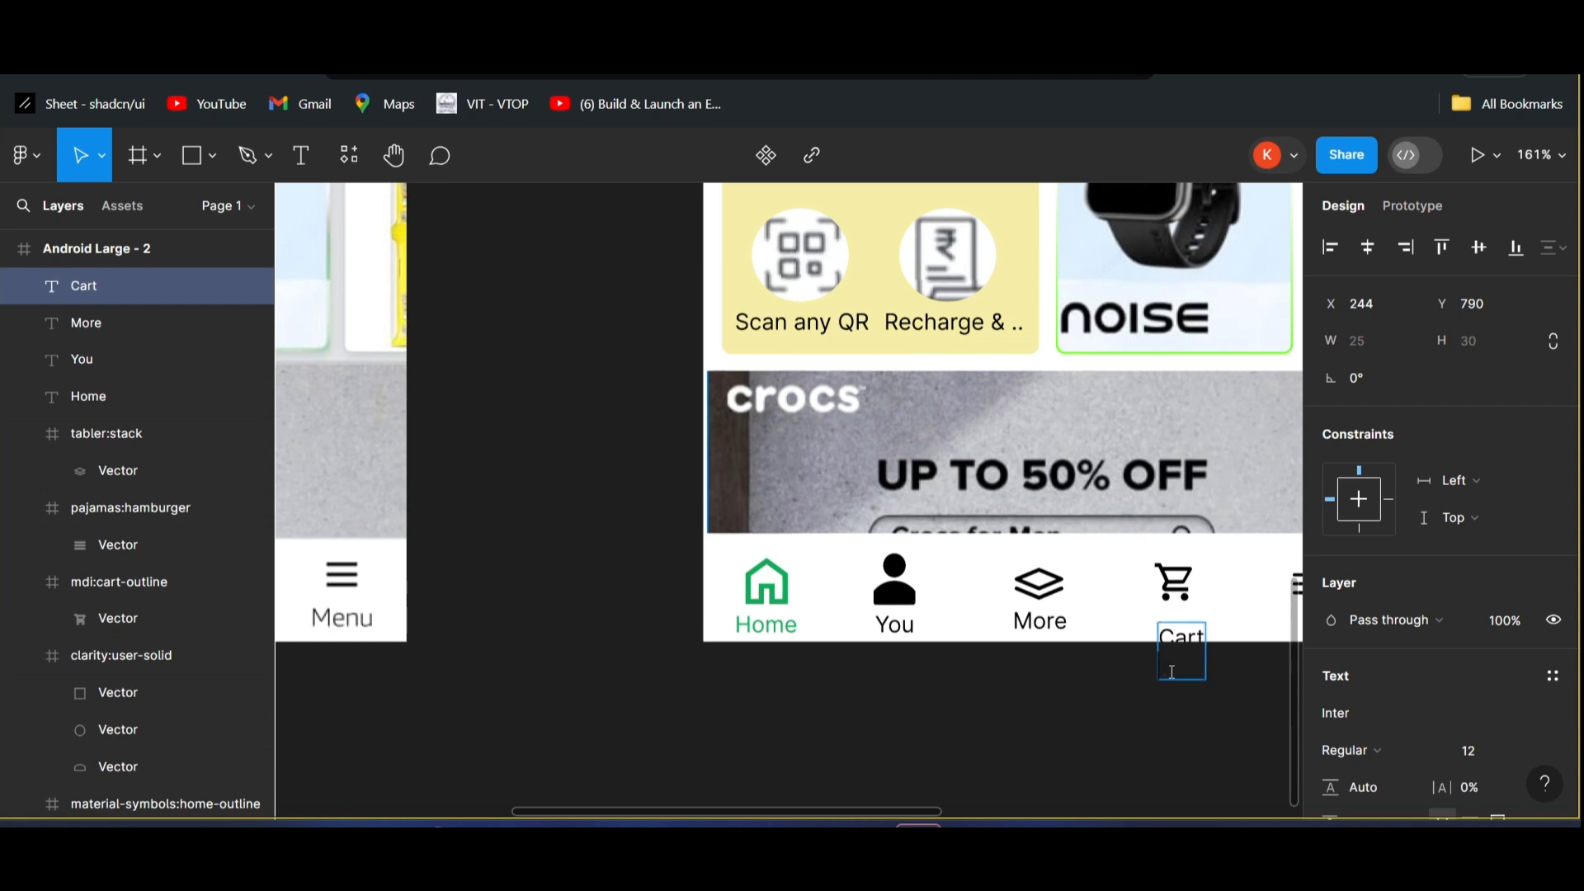
key(BackSpace)
key(Escape)
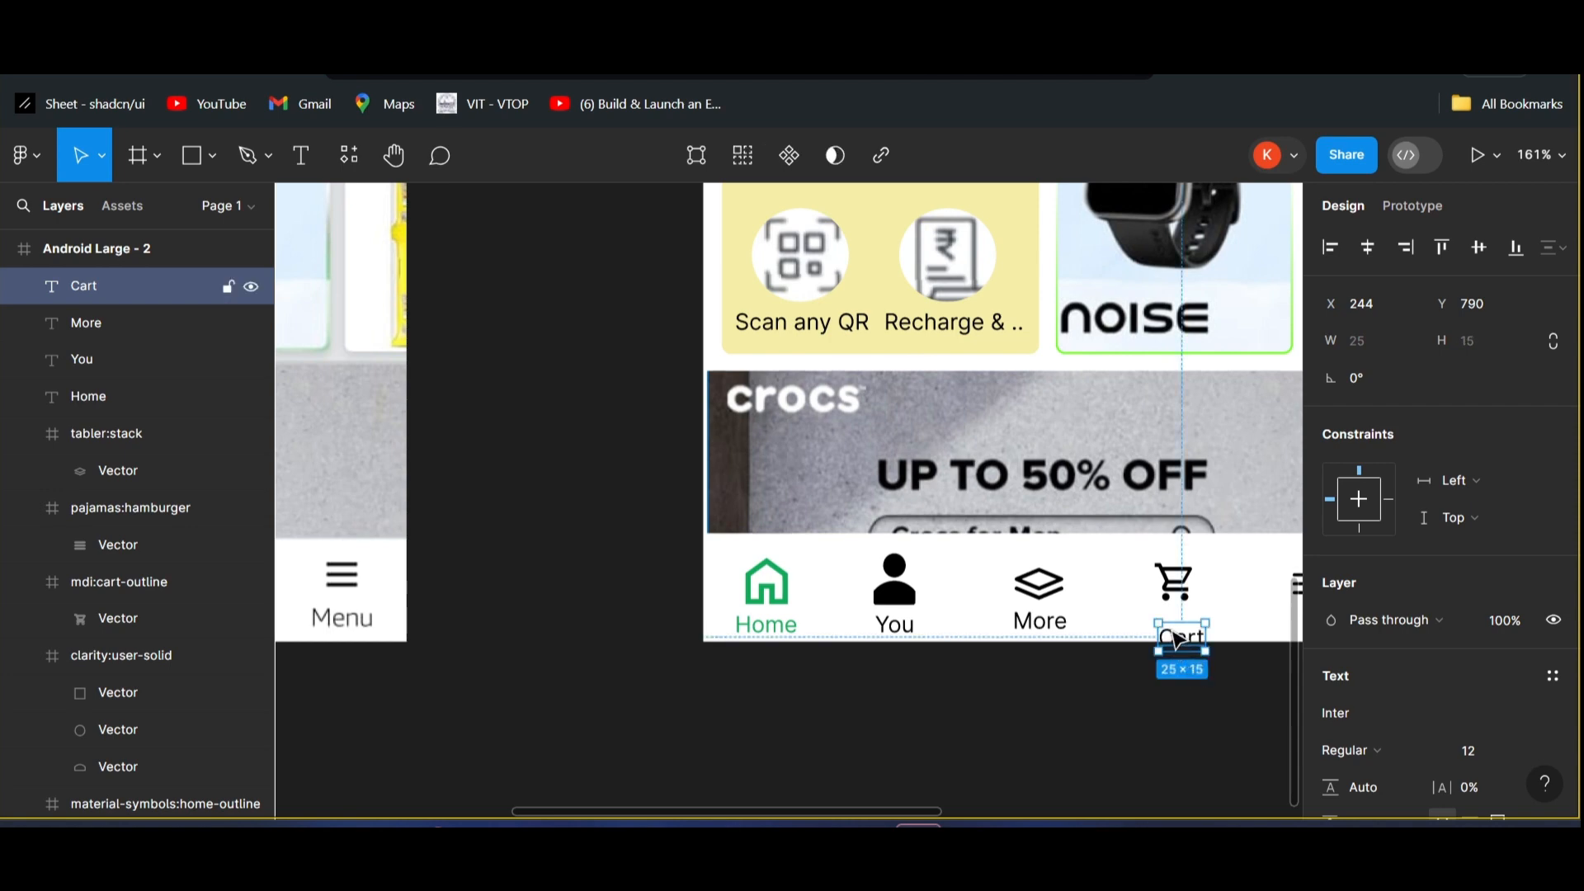
drag(1165, 629, 1179, 630)
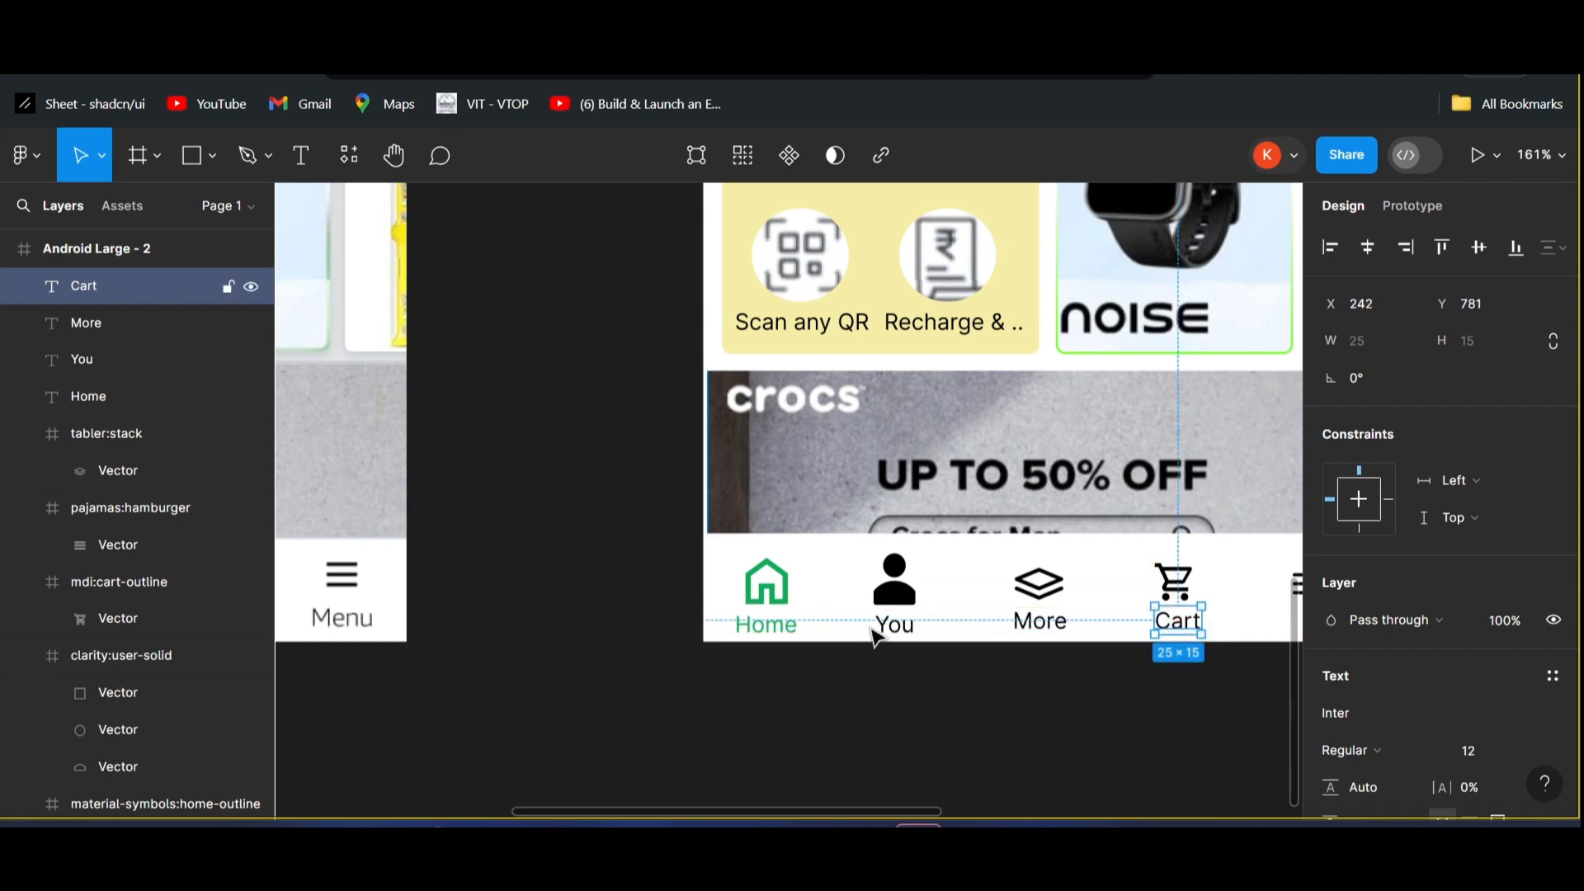
- Add a "Menu" text label centred beneath the hamburger icon in the navigation bar
click(301, 155)
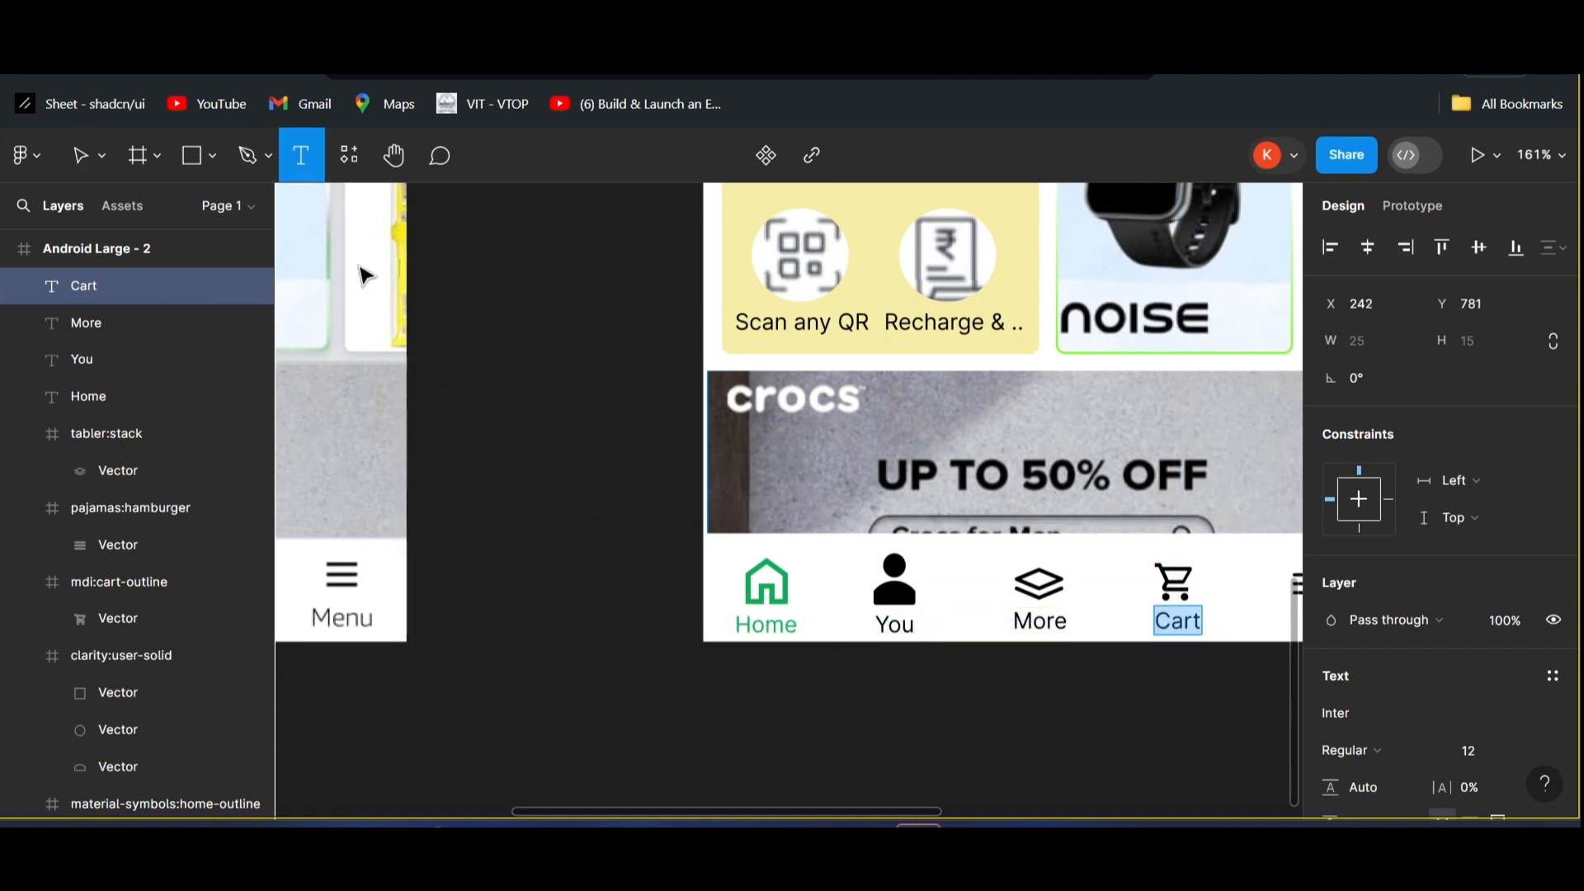
scroll(758, 525, right, 3)
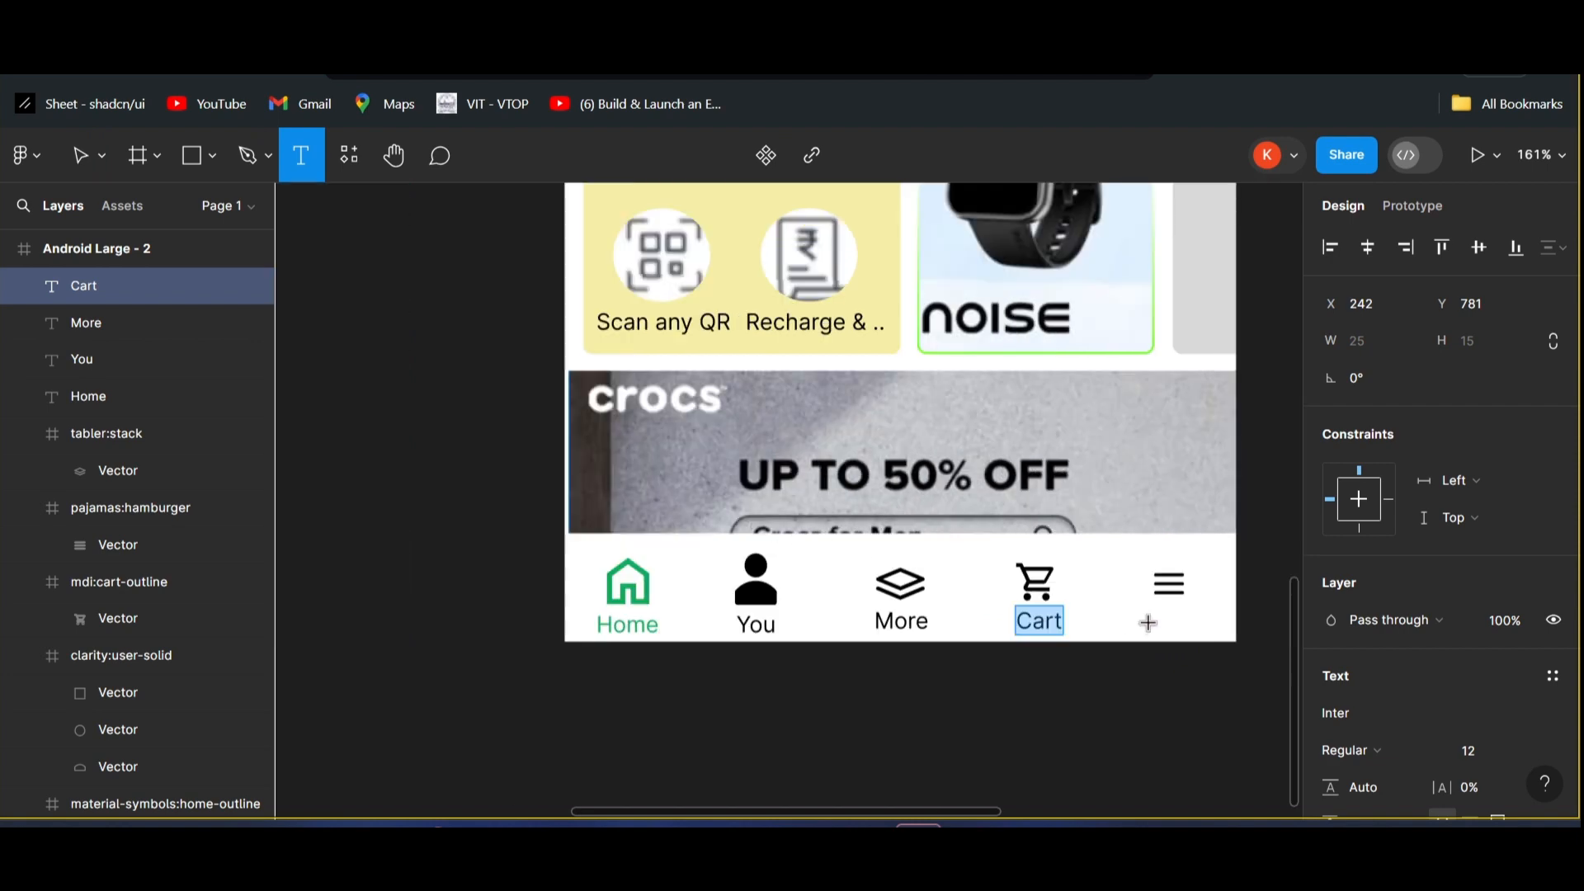
click(1148, 627)
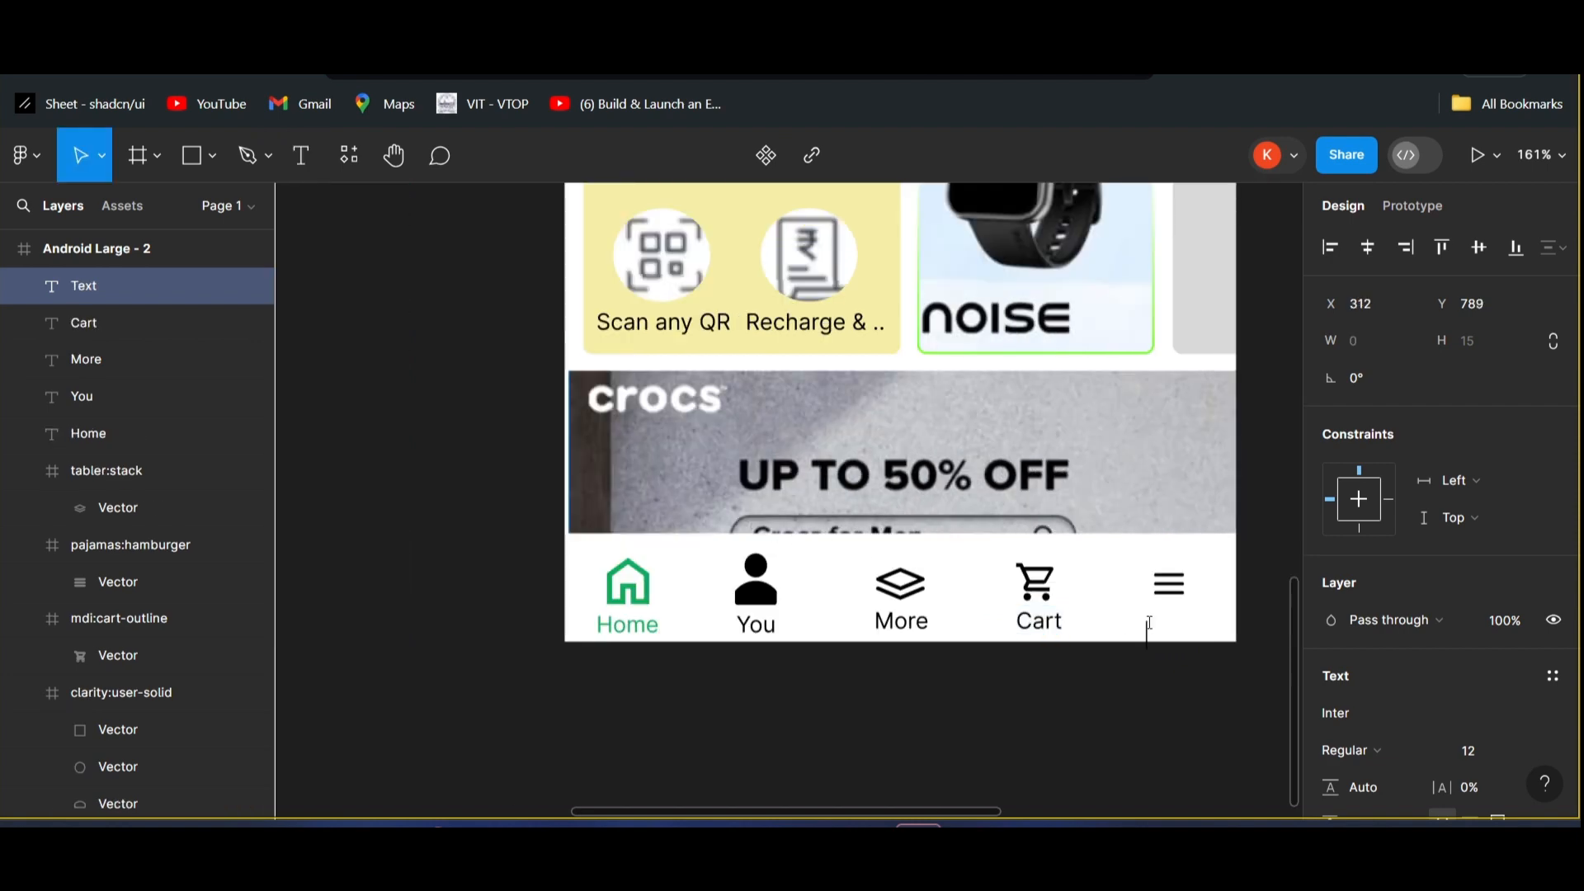
text(Menu)
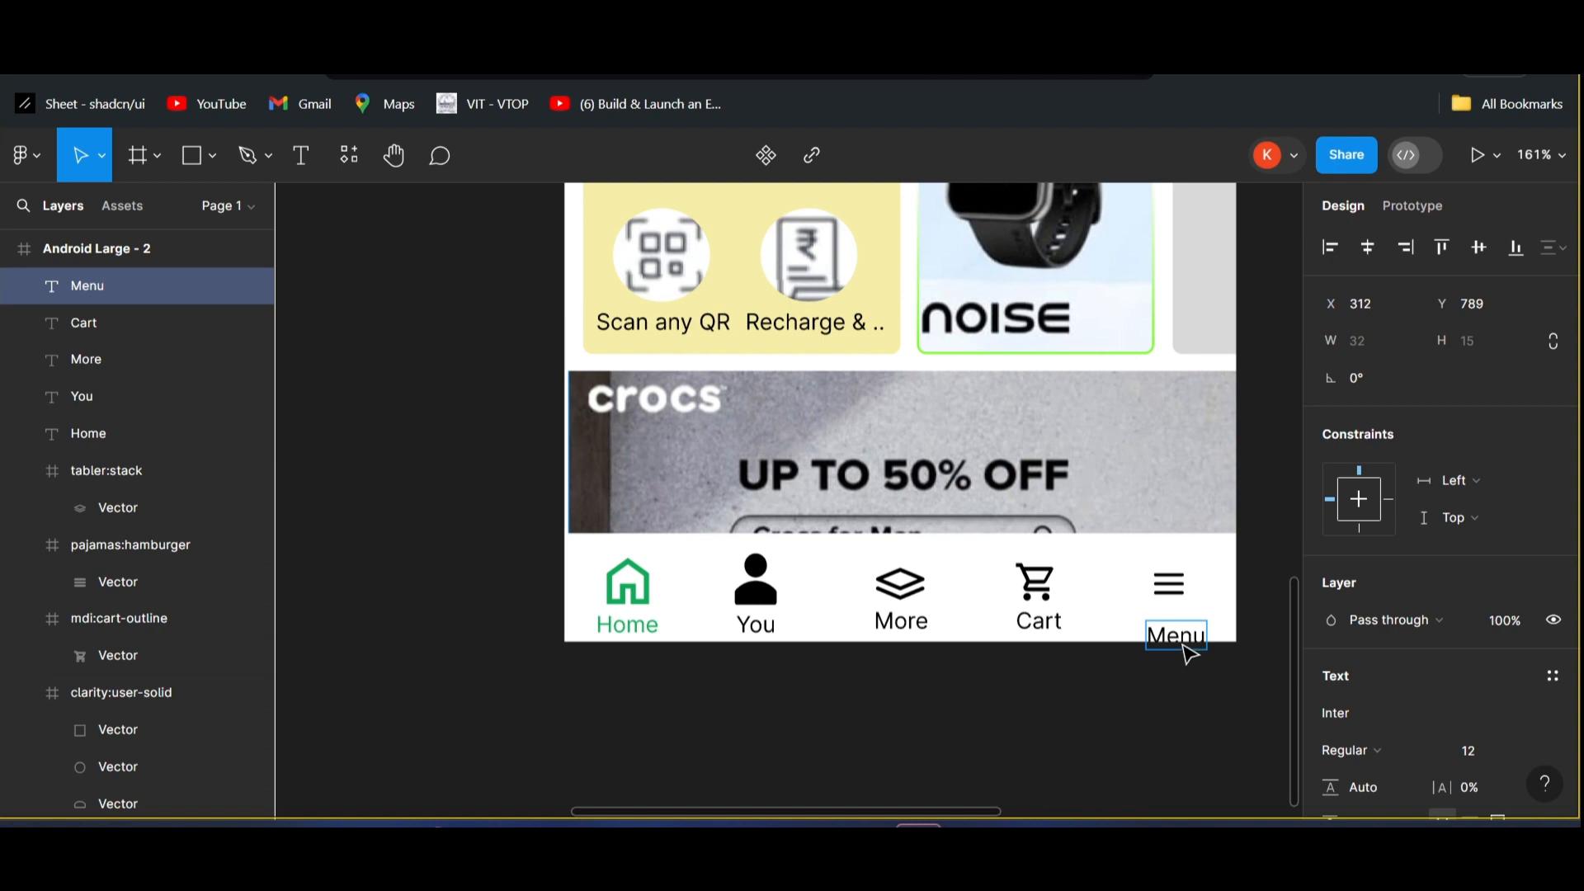
drag(1188, 655, 1178, 629)
click(1192, 711)
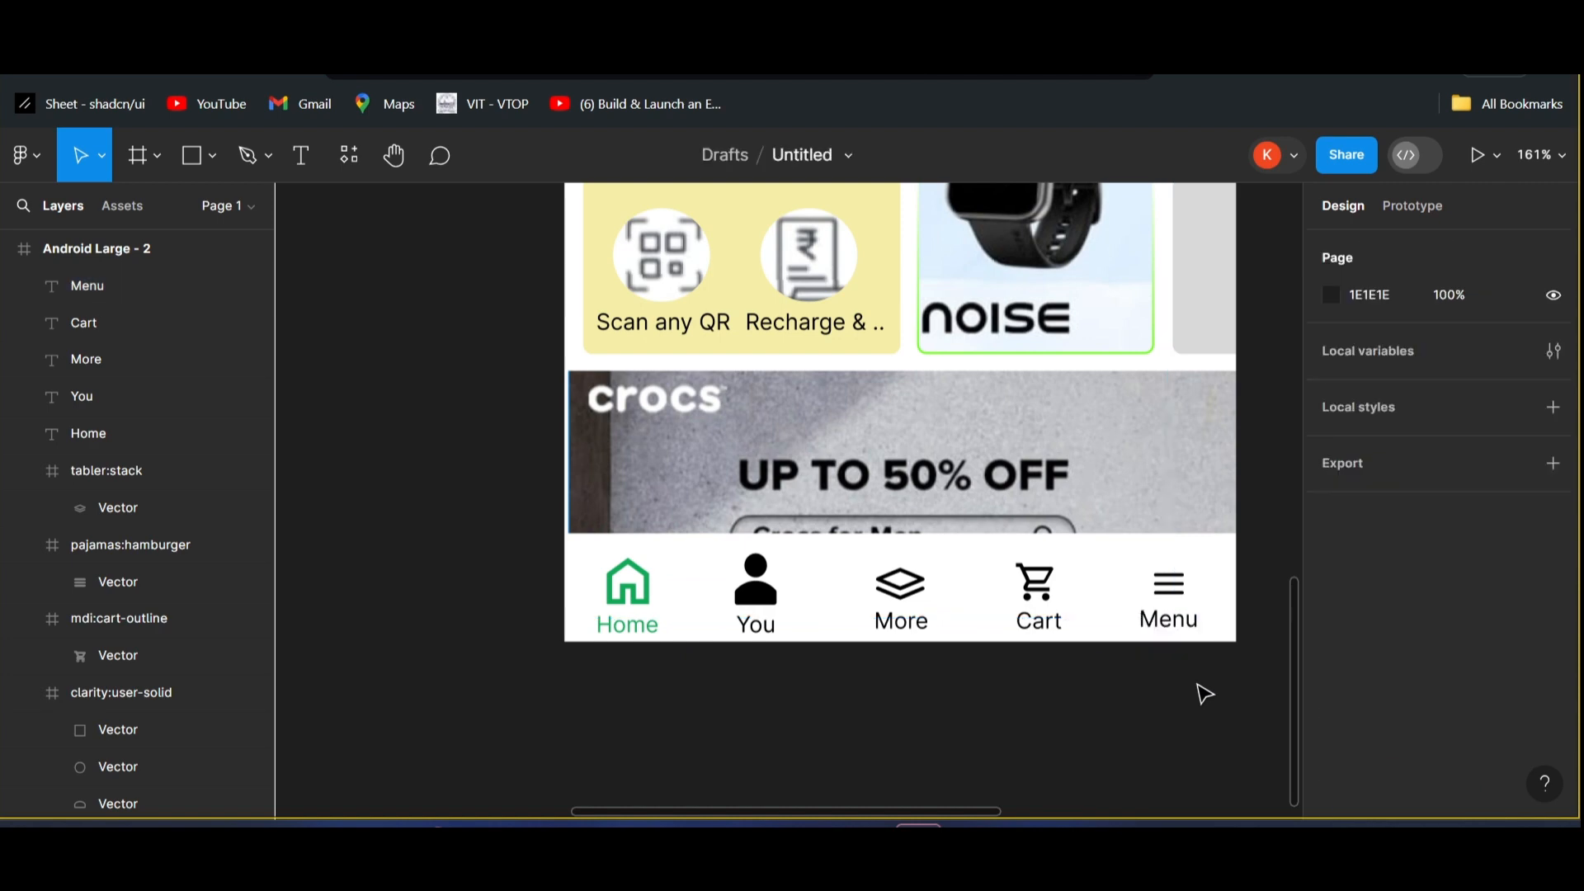
- Extend the stack icon's frame upward to a height of 33, with its upper edge at Y 751
scroll(1197, 702, down, 3)
scroll(1203, 694, down, 3)
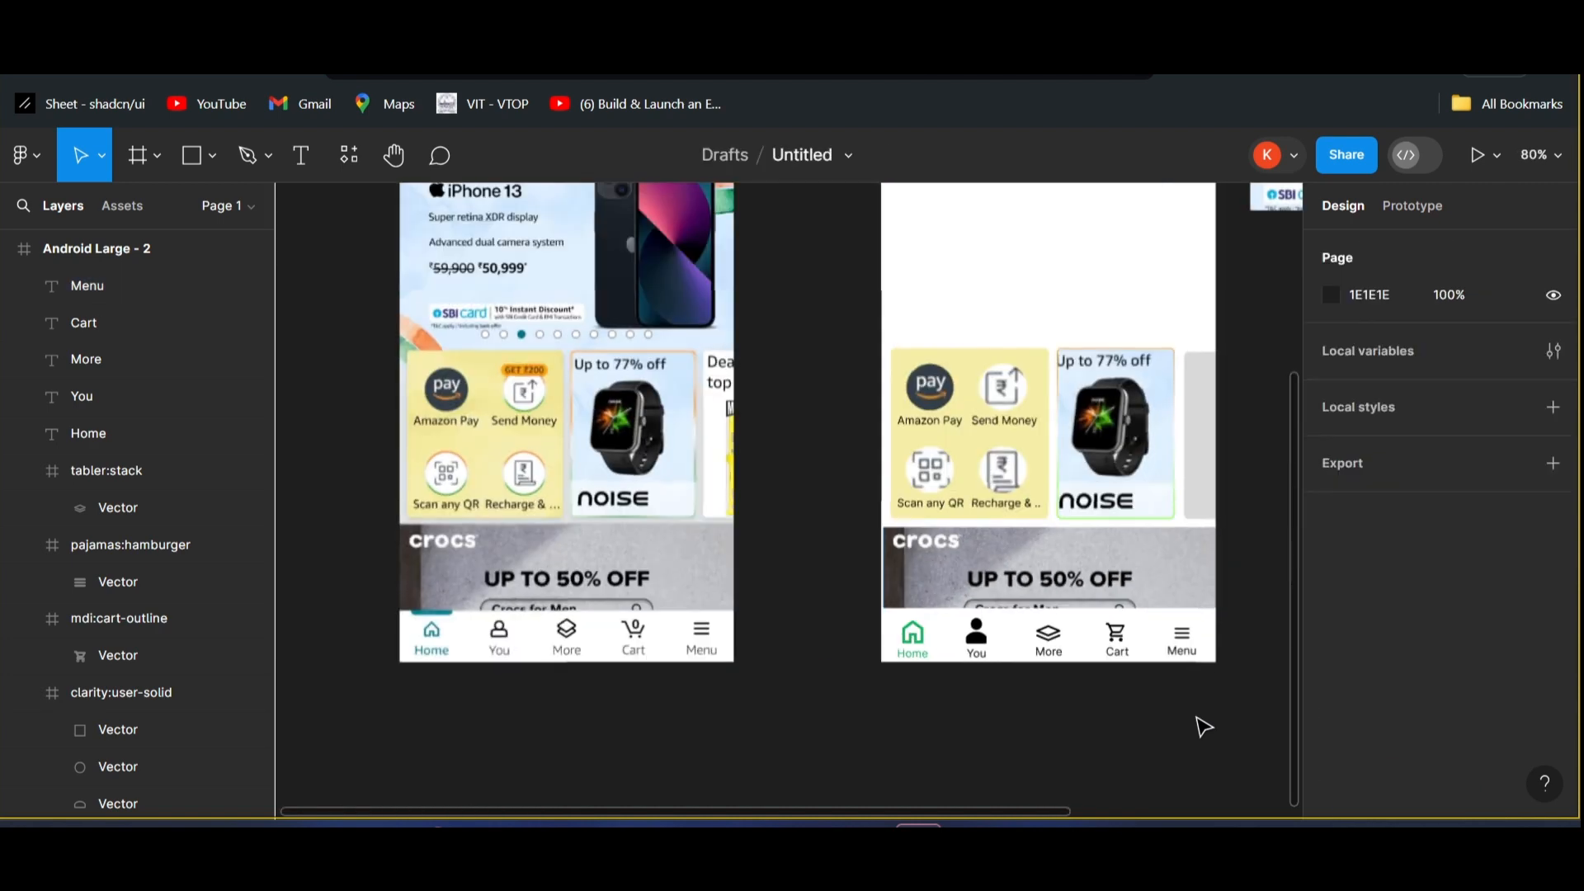
scroll(1203, 746, up, 3)
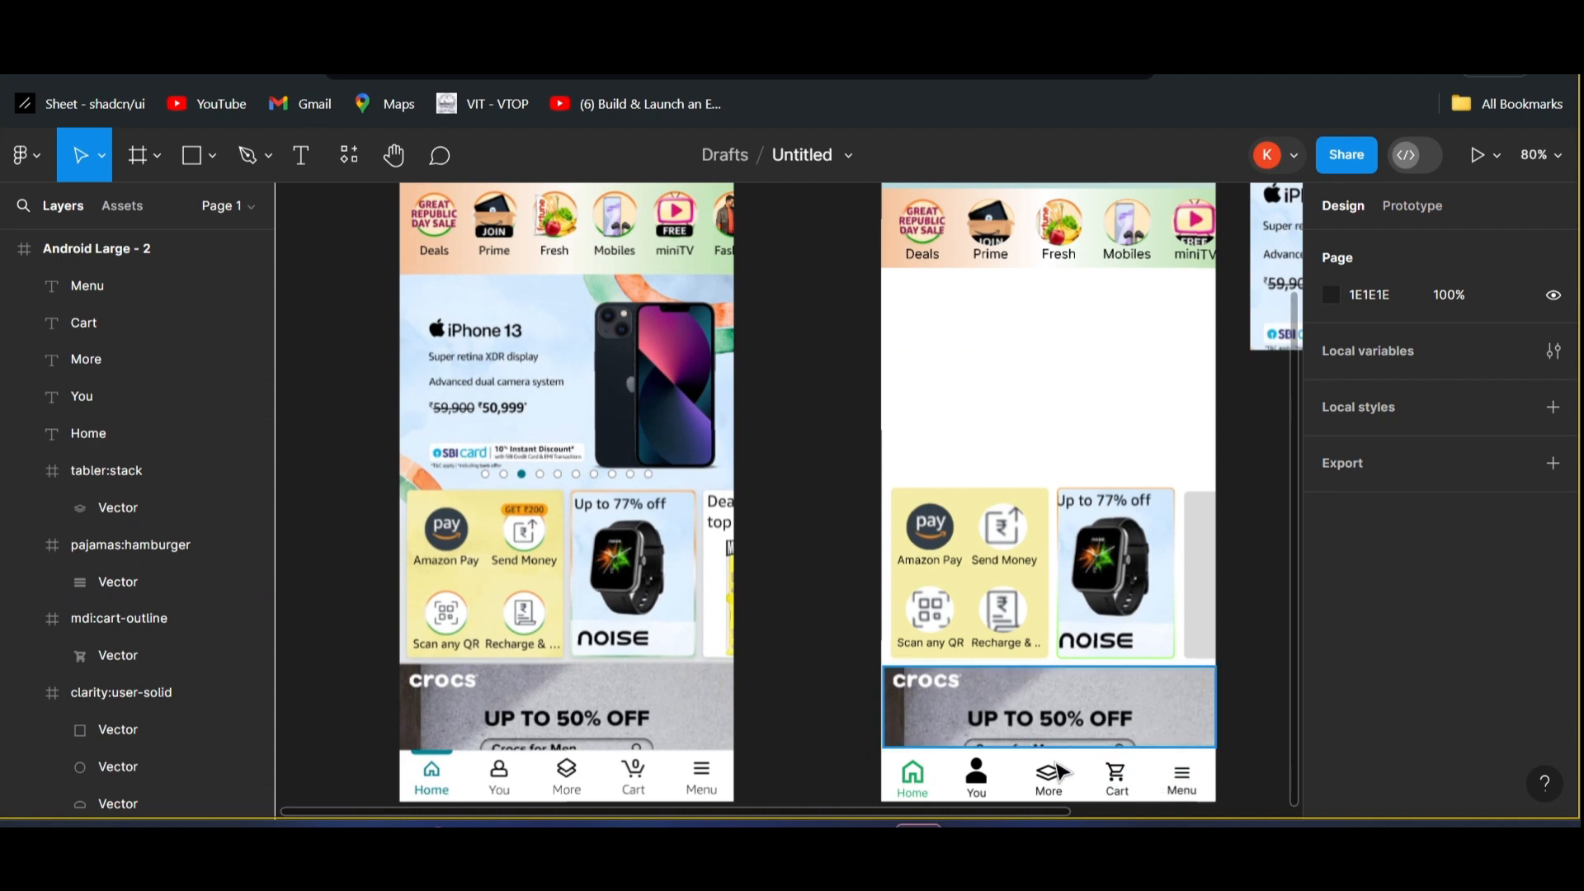
scroll(1067, 784, down, 3)
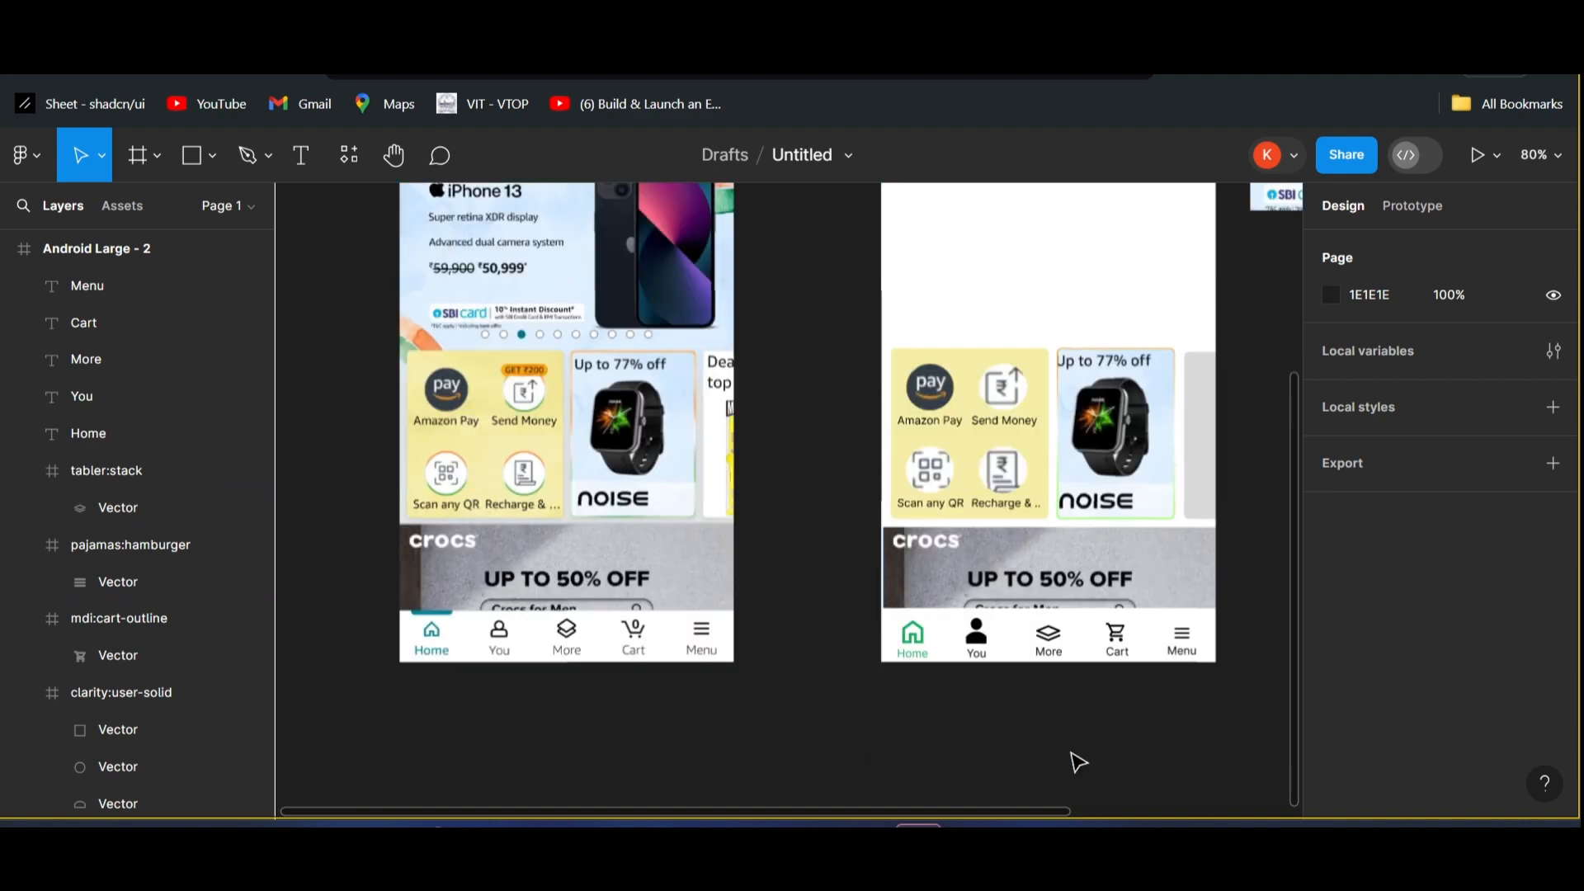
scroll(1066, 640, up, 2)
scroll(1069, 642, up, 2)
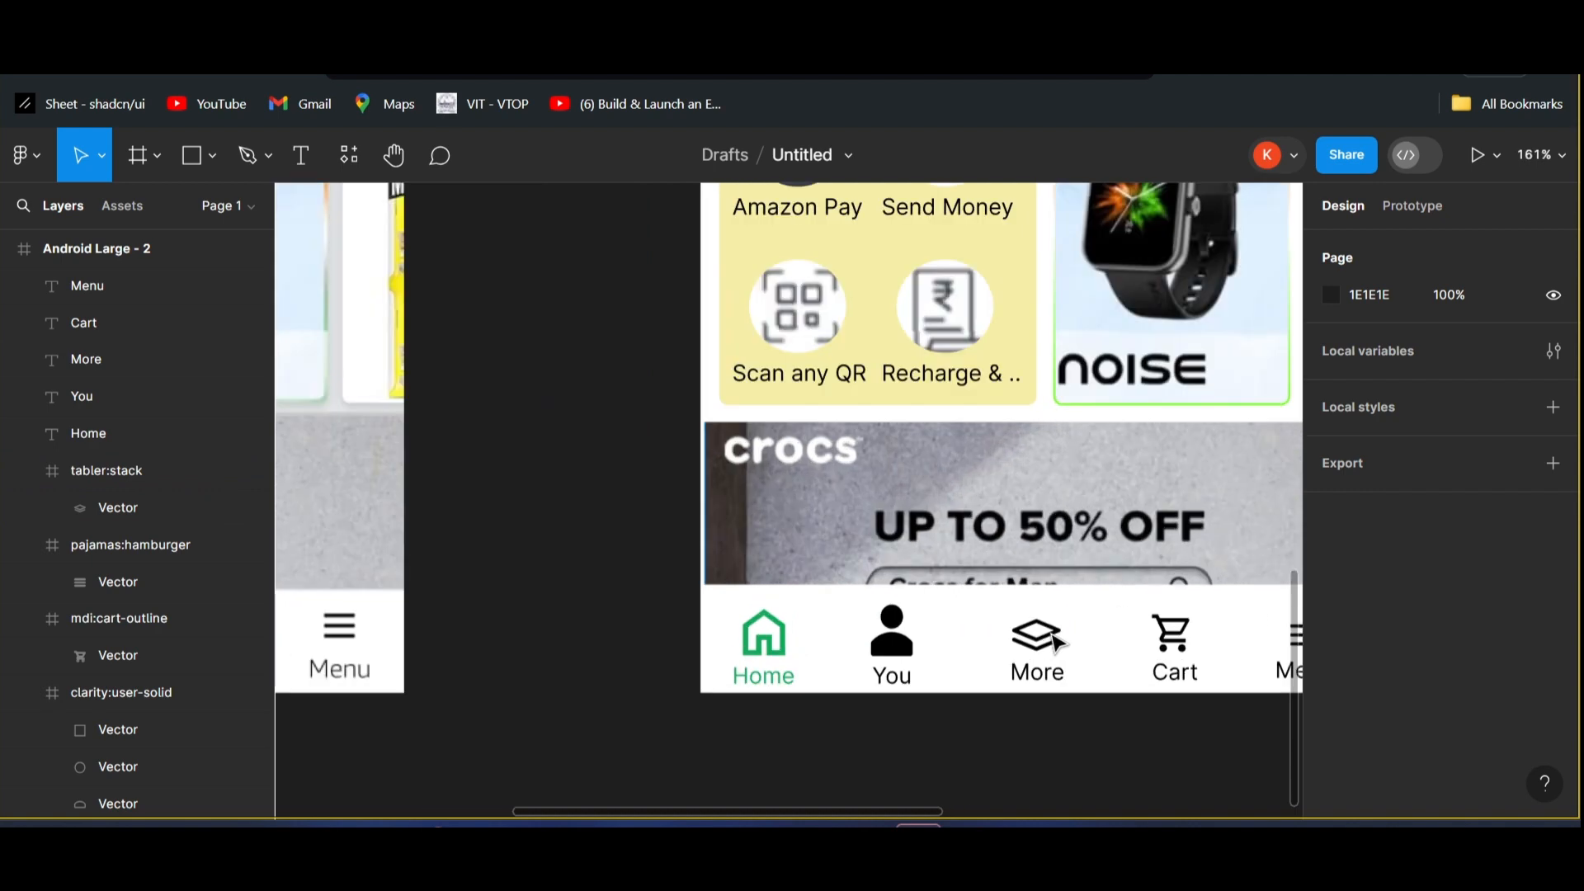
click(1042, 612)
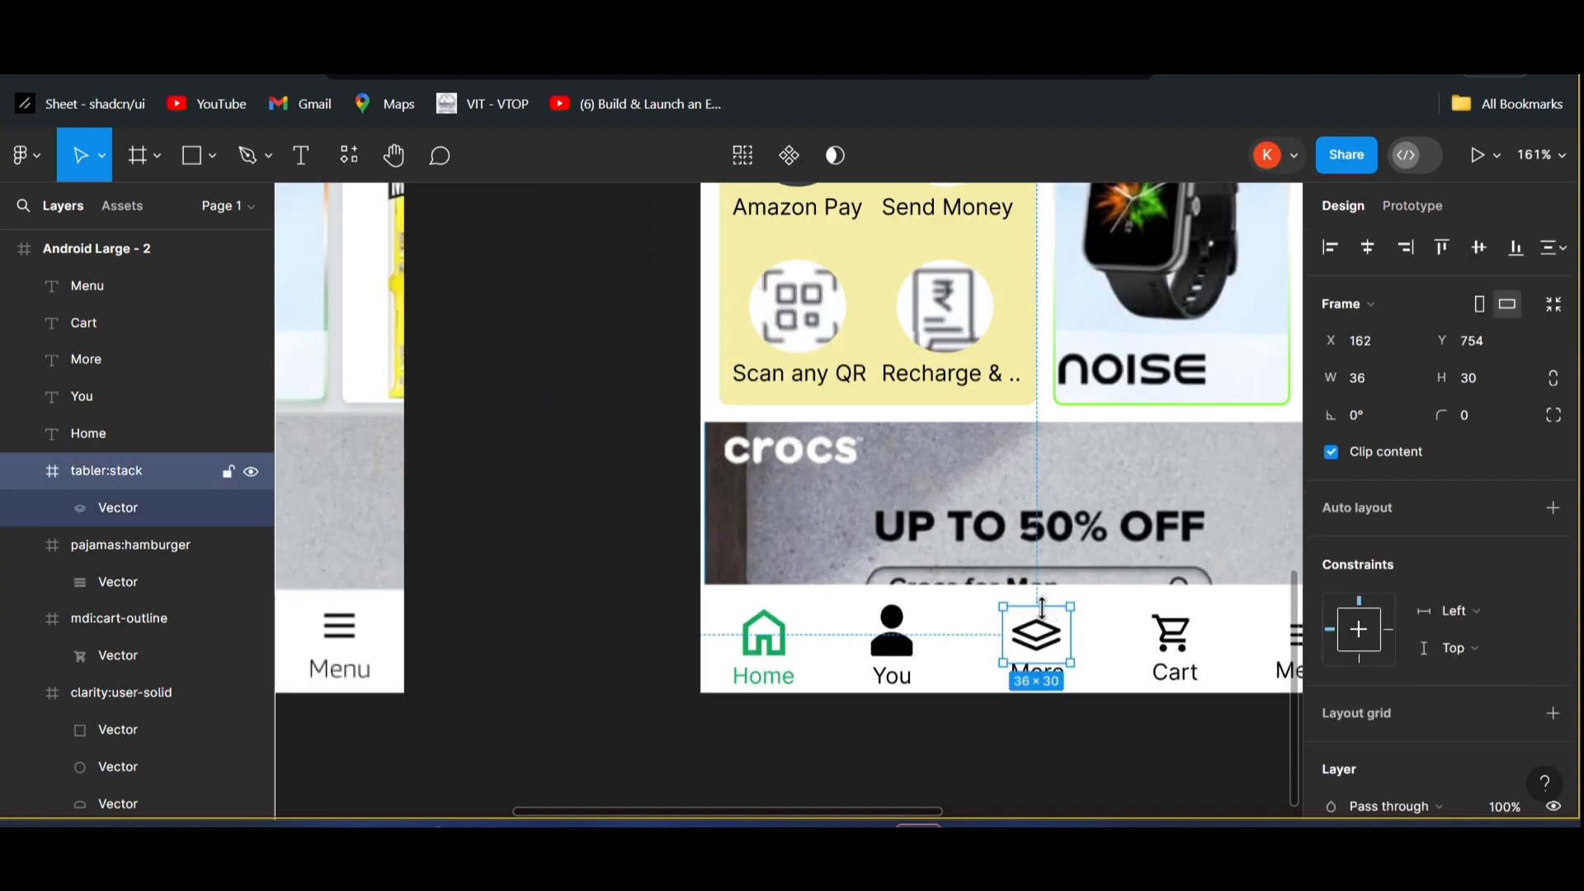
drag(1044, 601, 1044, 593)
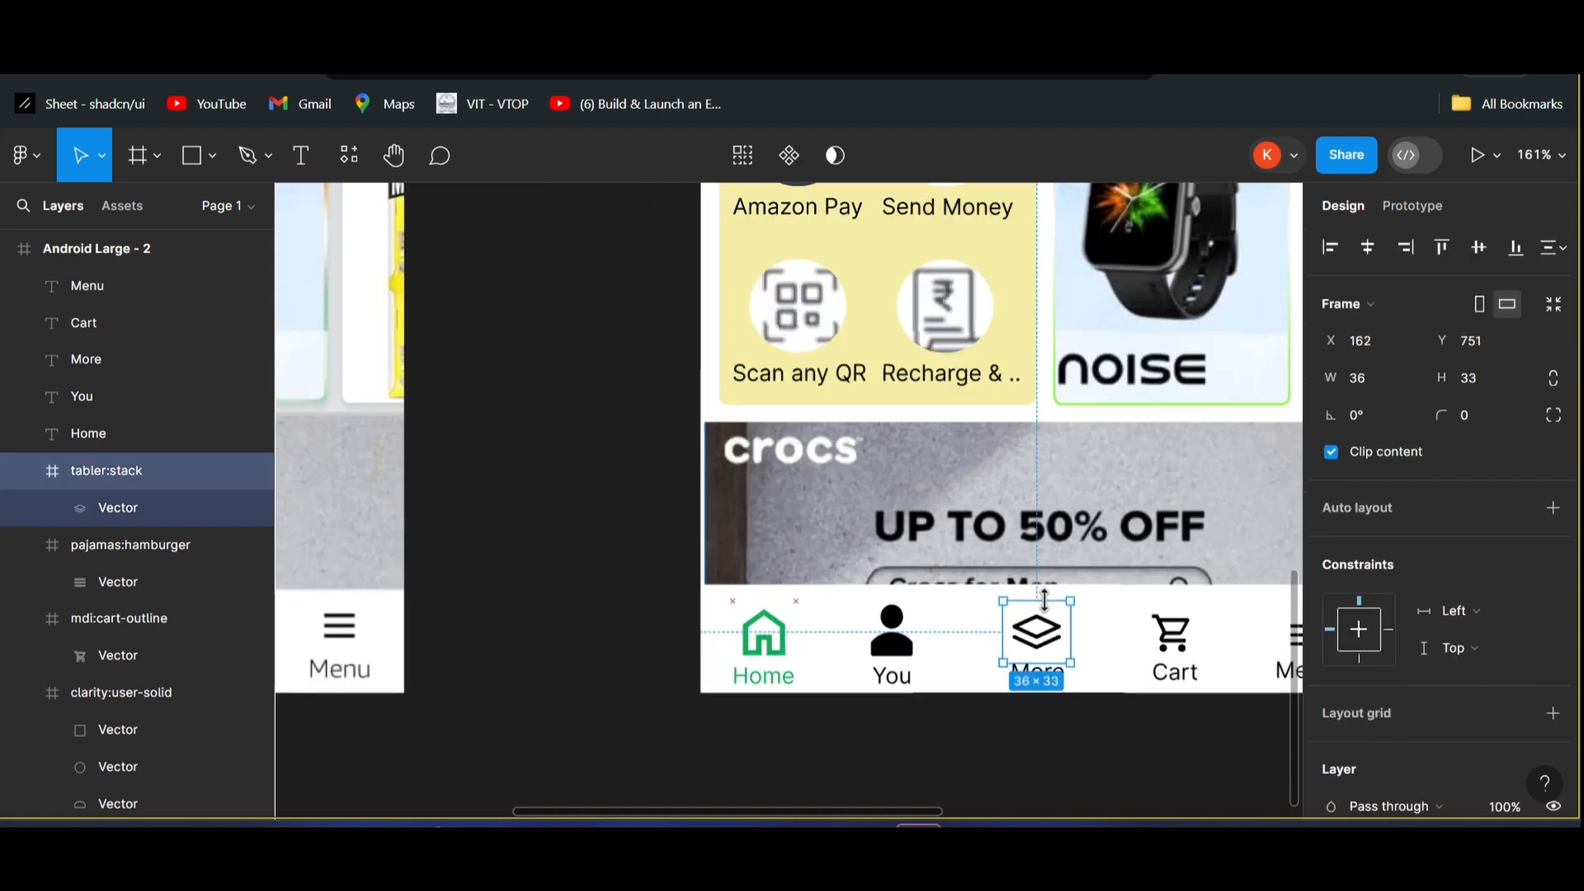
click(608, 691)
- Place the iPhone 13 banner in the empty area of Android Large - 2, between the category row and the Amazon Pay cards
scroll(627, 665, down, 2)
scroll(627, 665, down, 3)
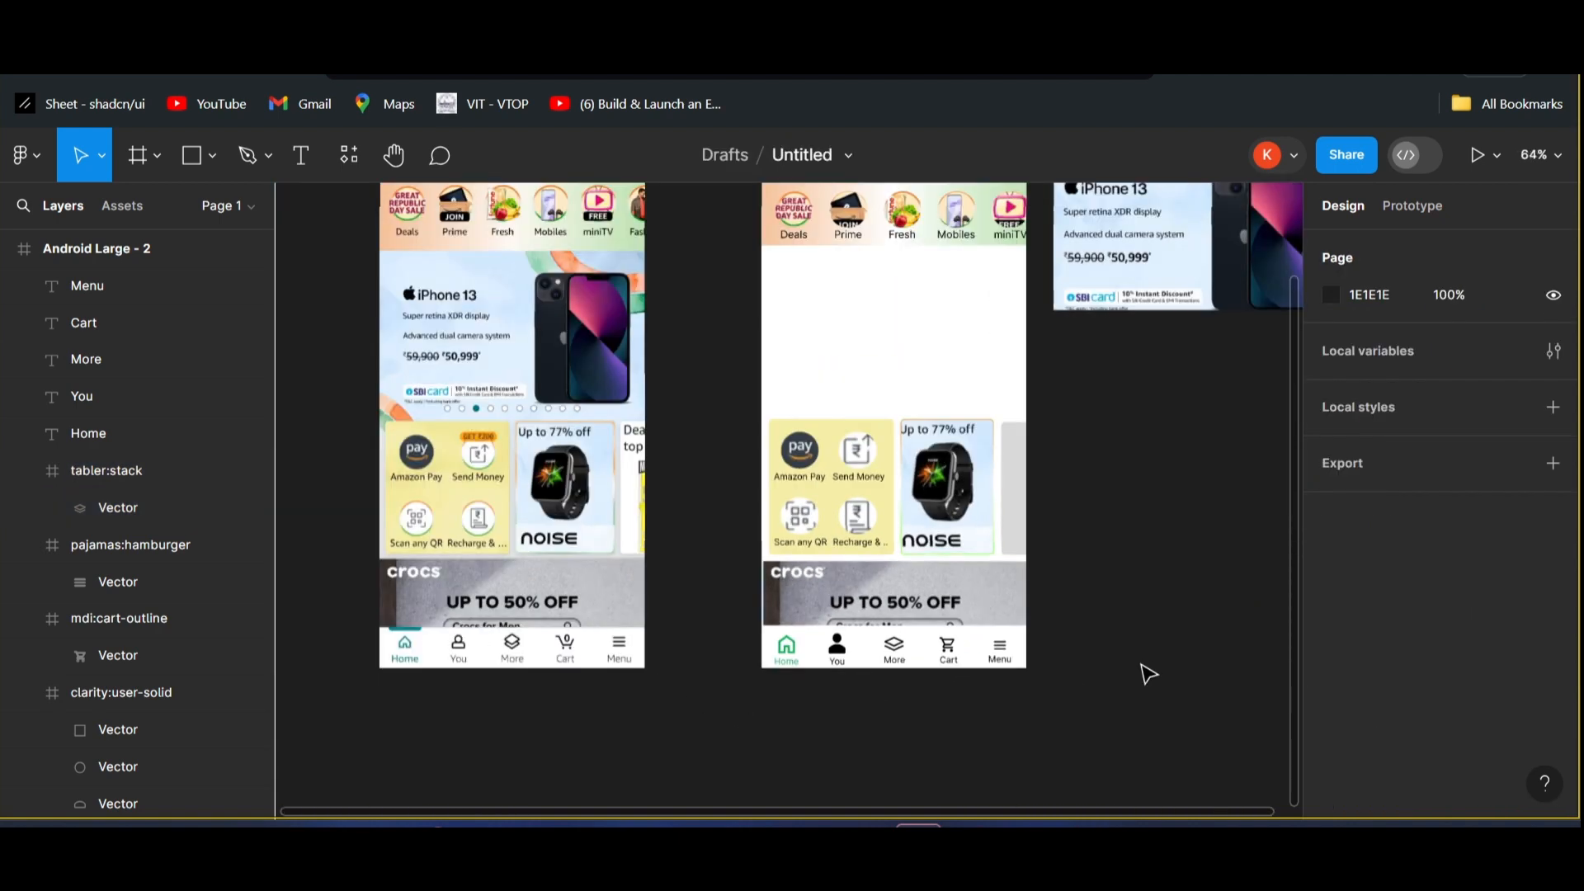
scroll(1156, 627, up, 3)
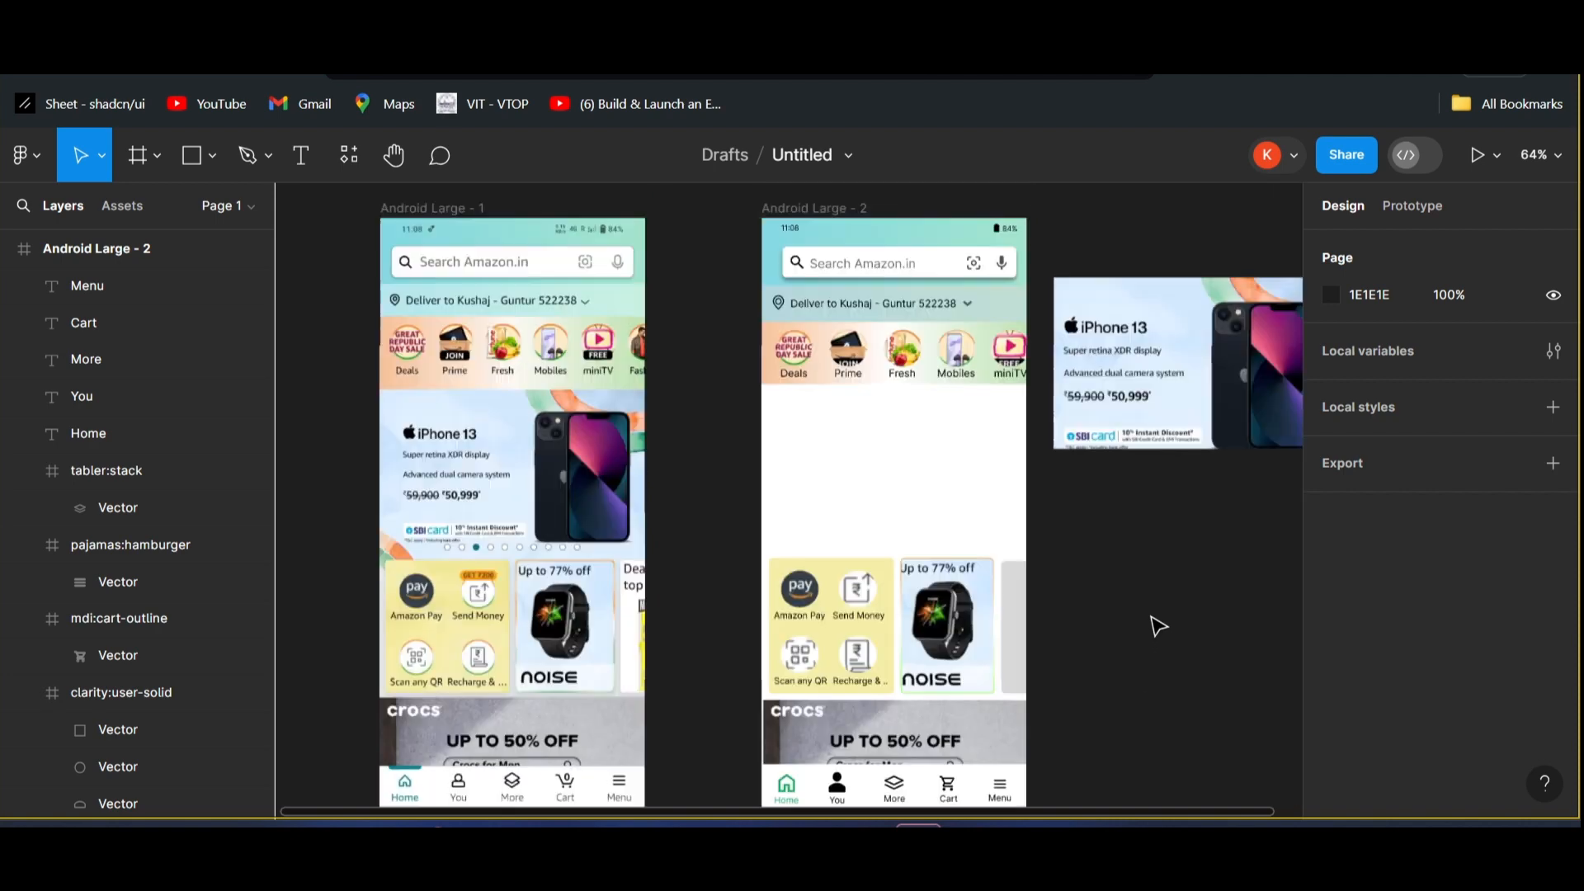
click(1131, 373)
drag(1156, 353, 870, 467)
click(1113, 454)
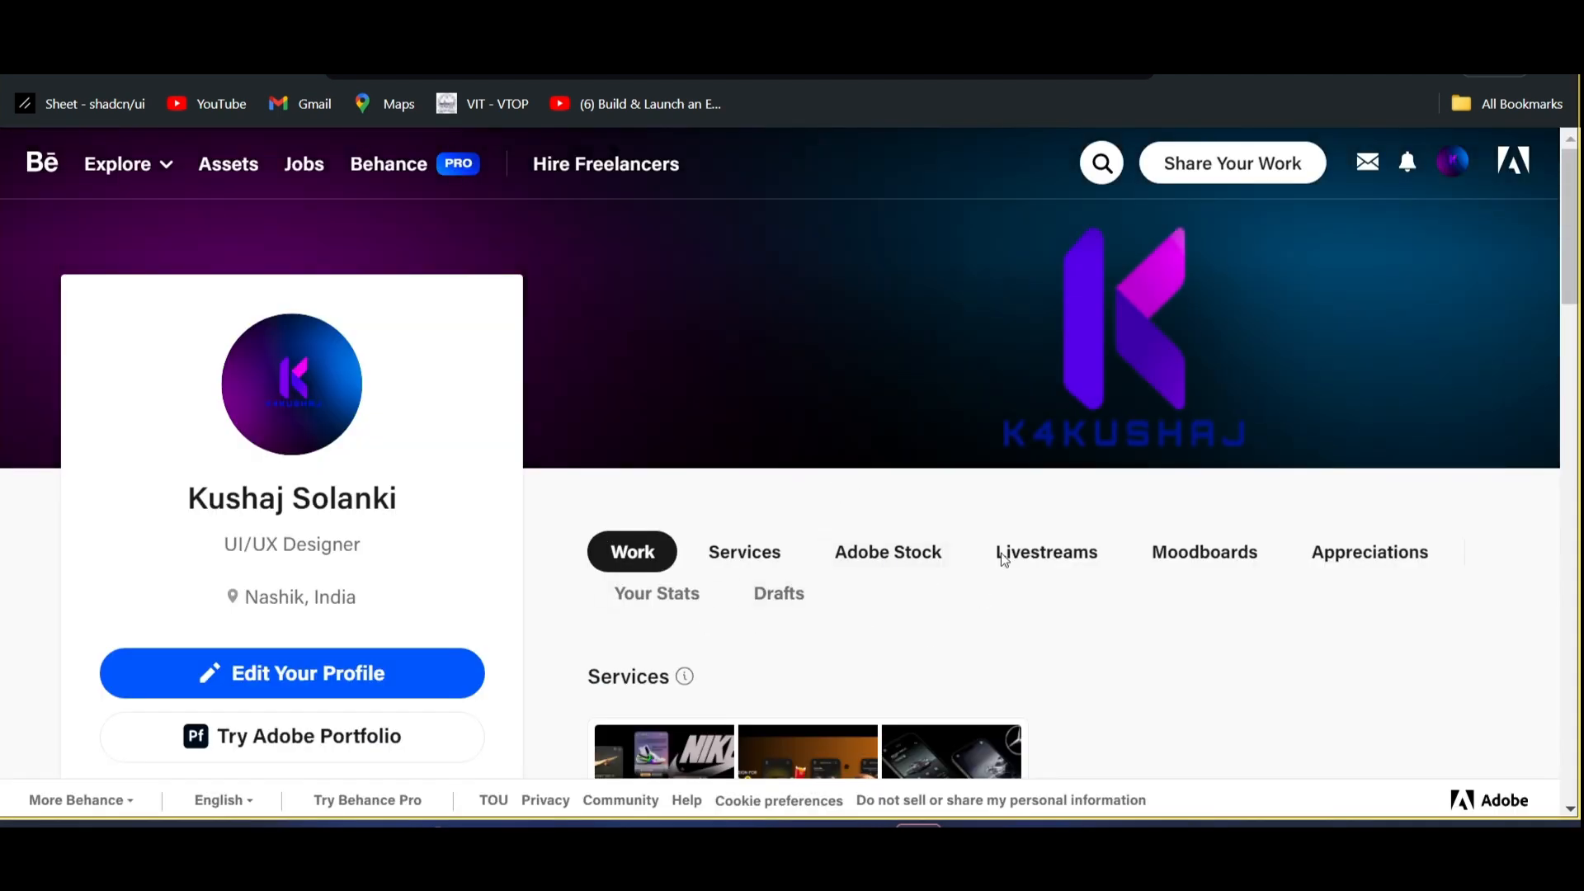
- Look through the services and project thumbnails on the designer's Behance profile page
scroll(760, 505, down, 3)
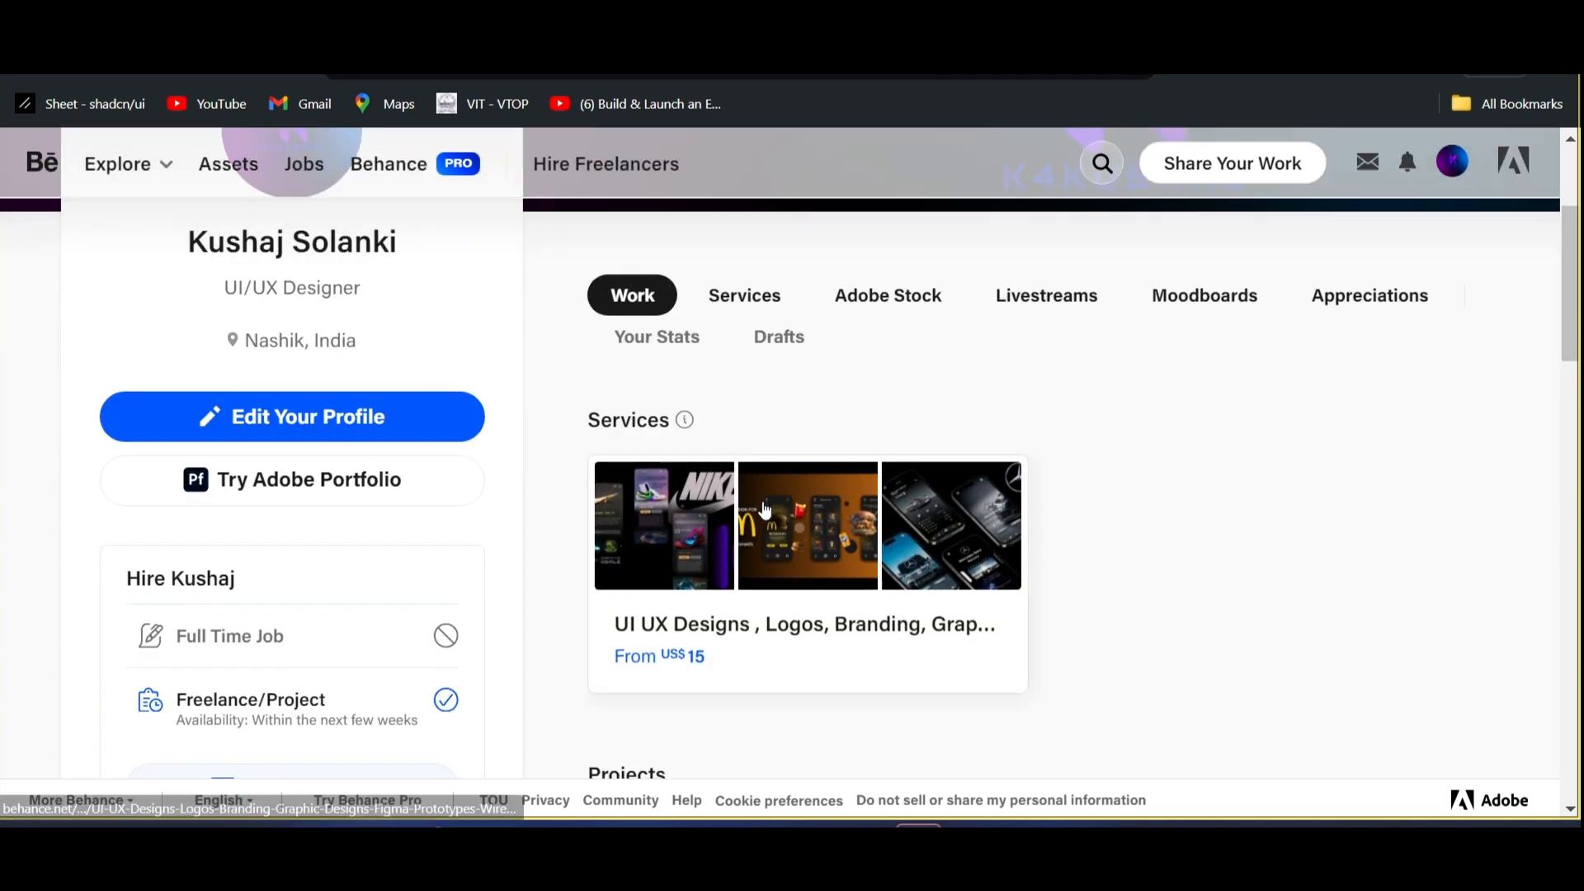
scroll(1229, 429, down, 8)
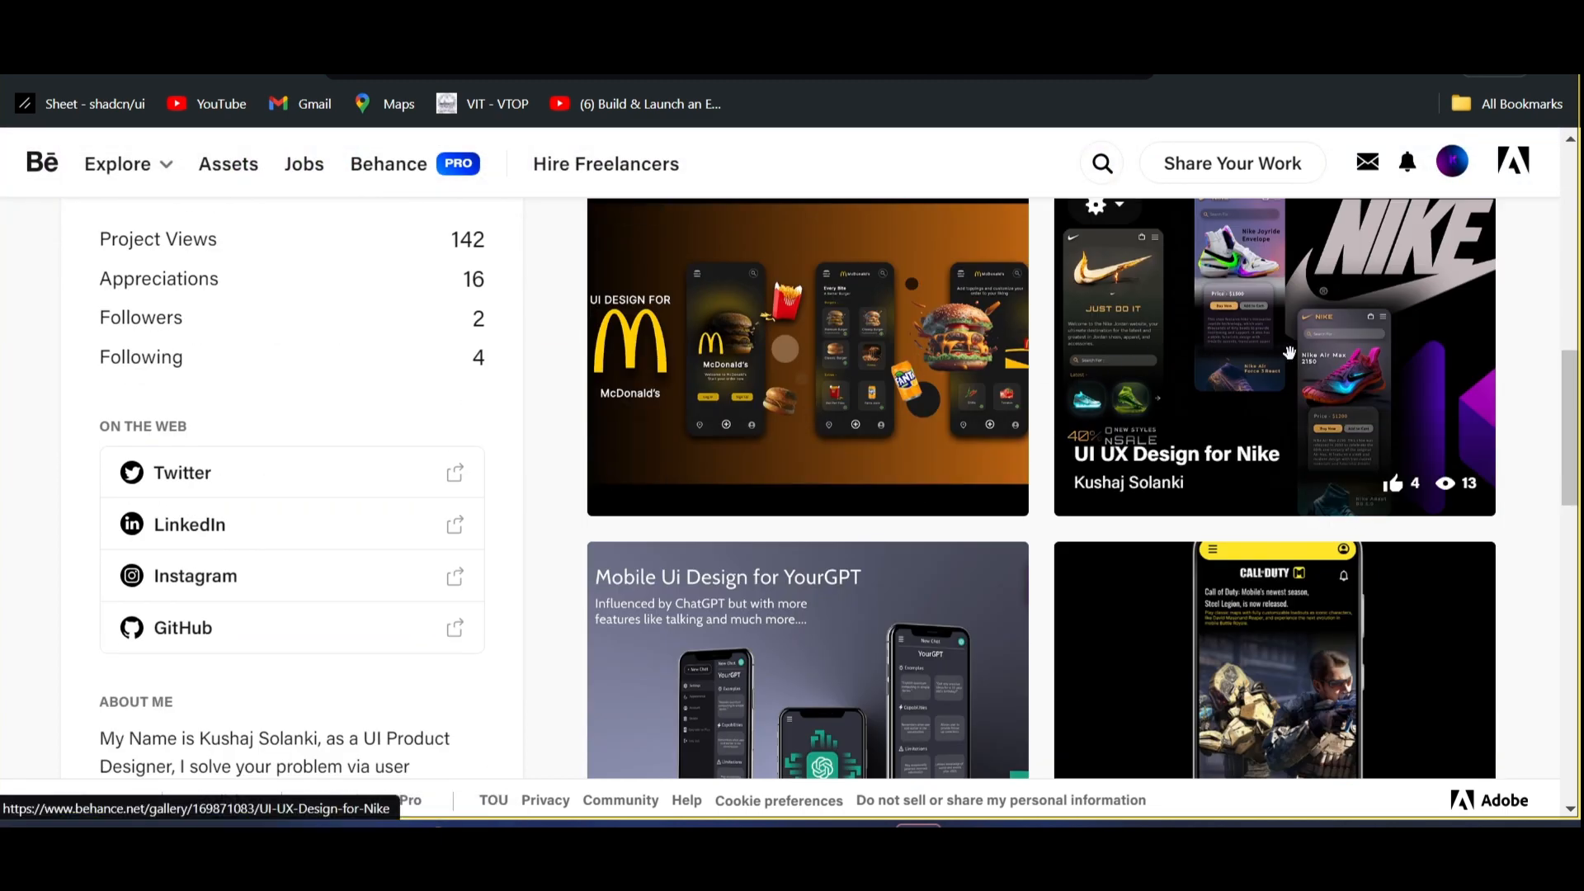
scroll(1031, 433, down, 7)
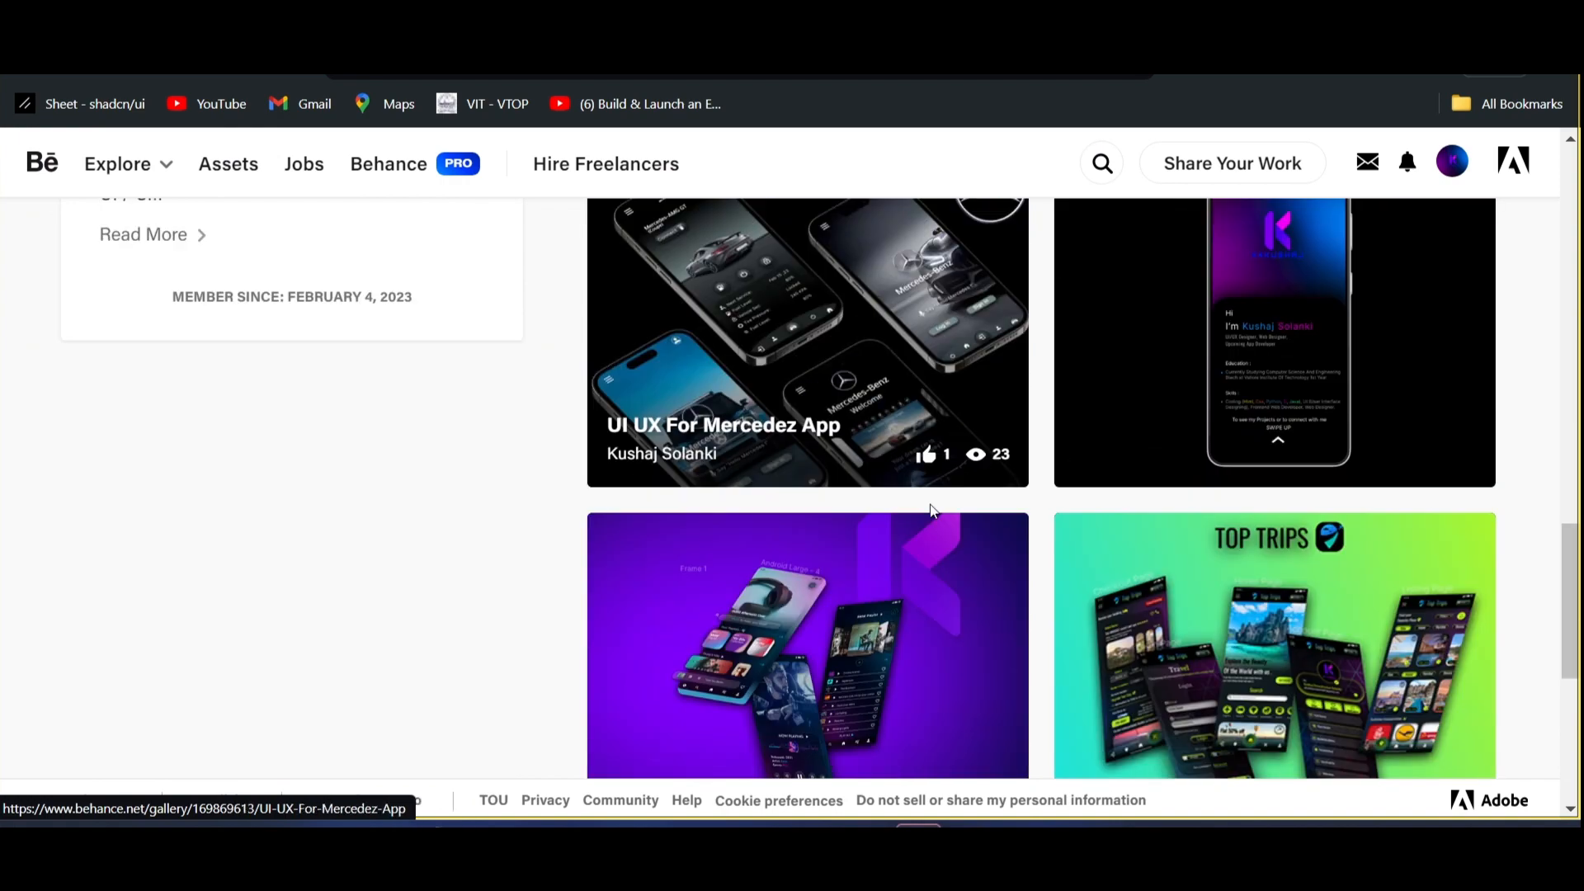
scroll(577, 336, down, 3)
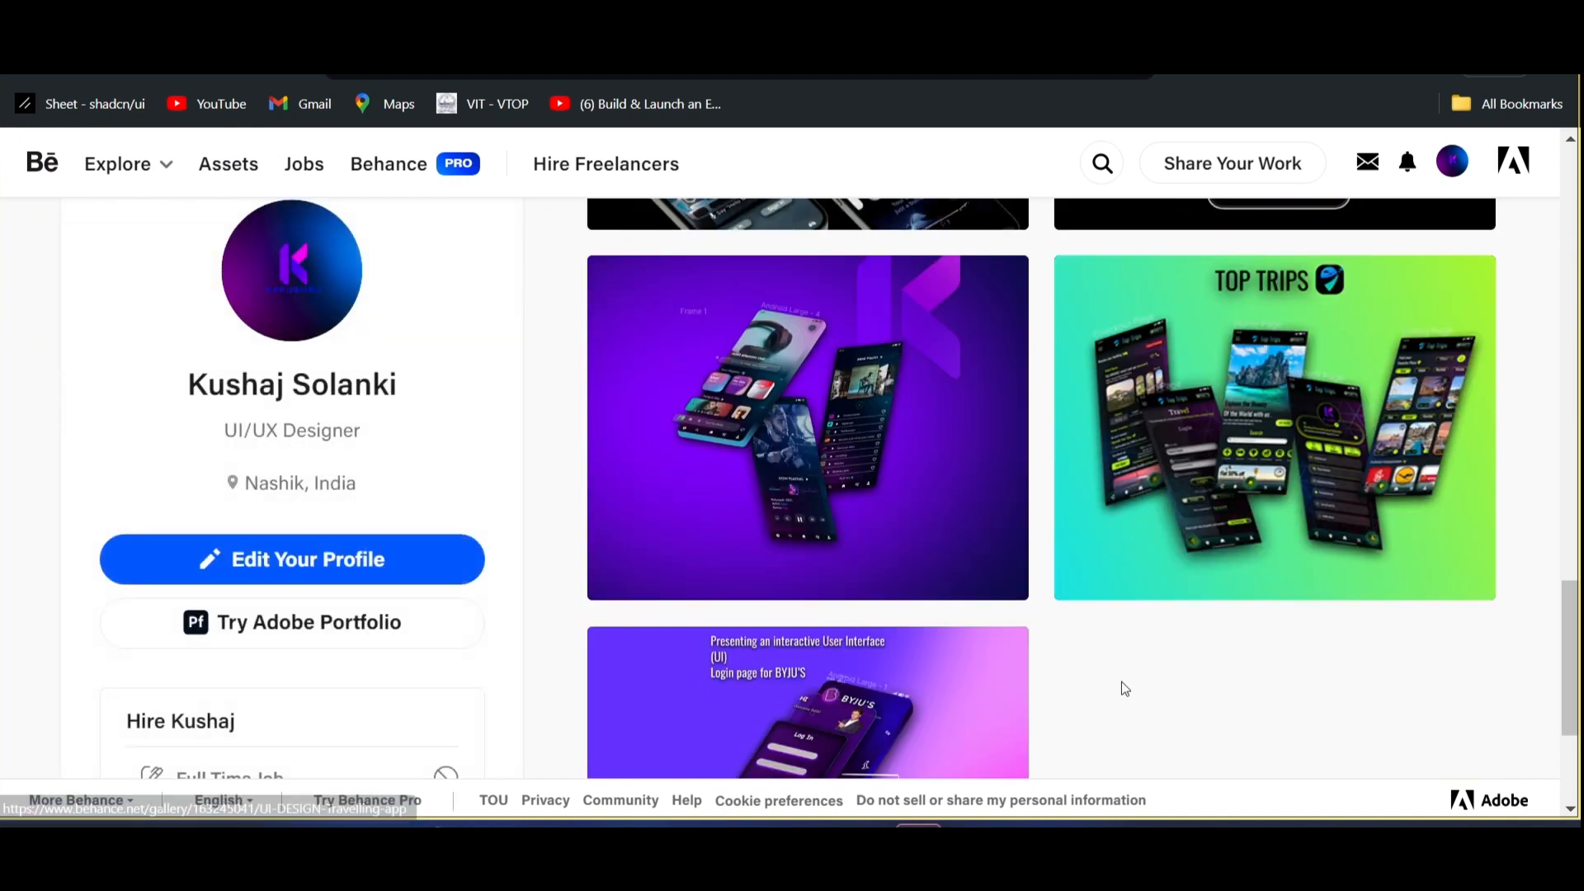
scroll(1124, 690, up, 6)
scroll(1124, 689, up, 14)
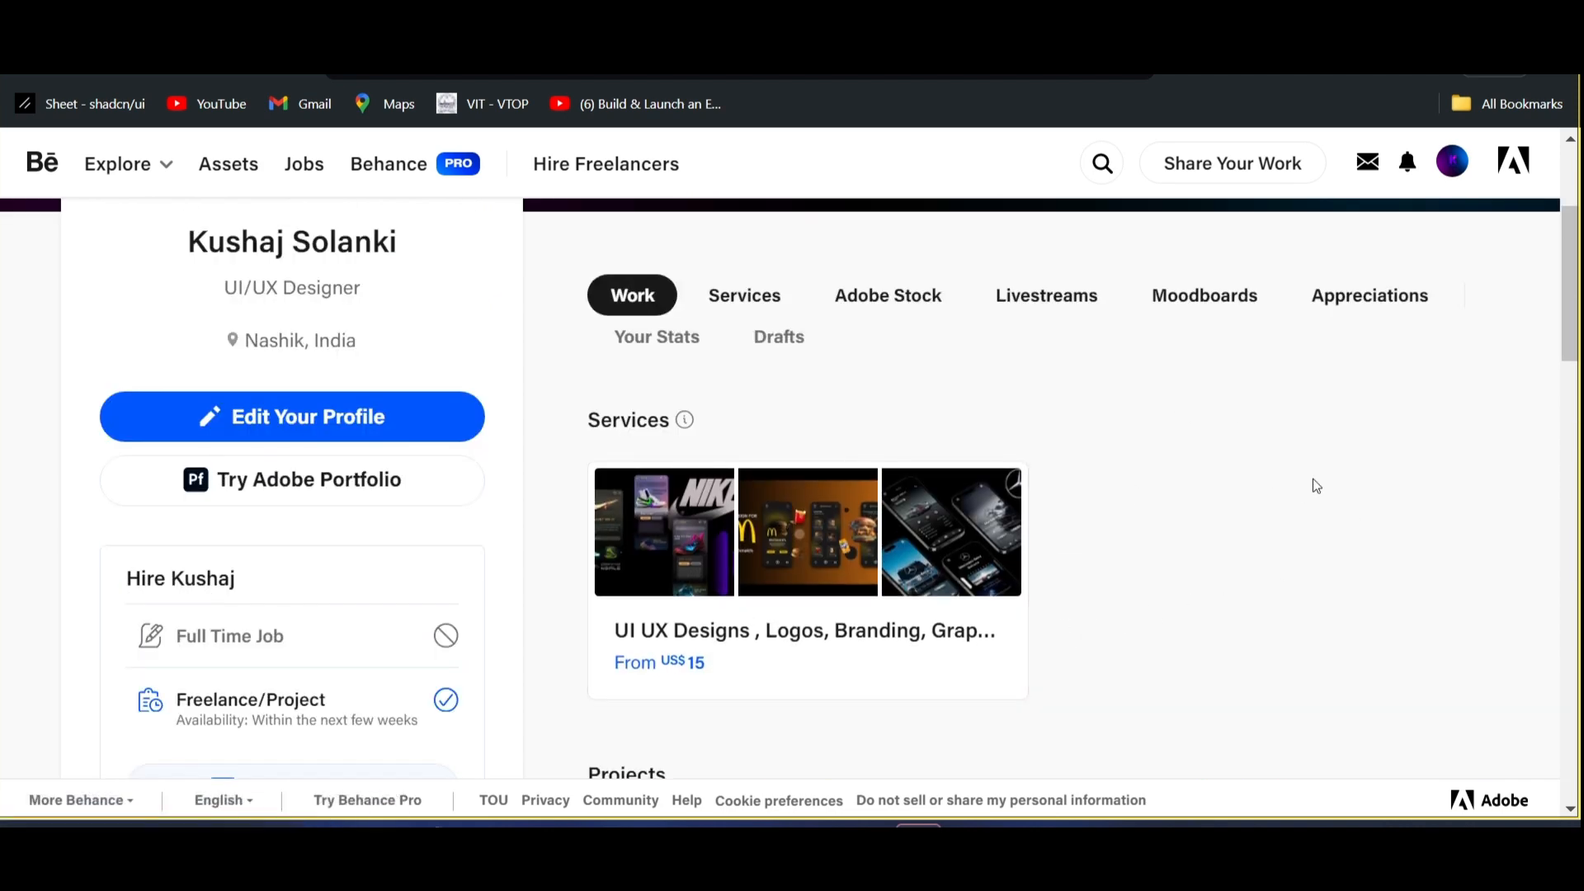
scroll(1316, 486, down, 5)
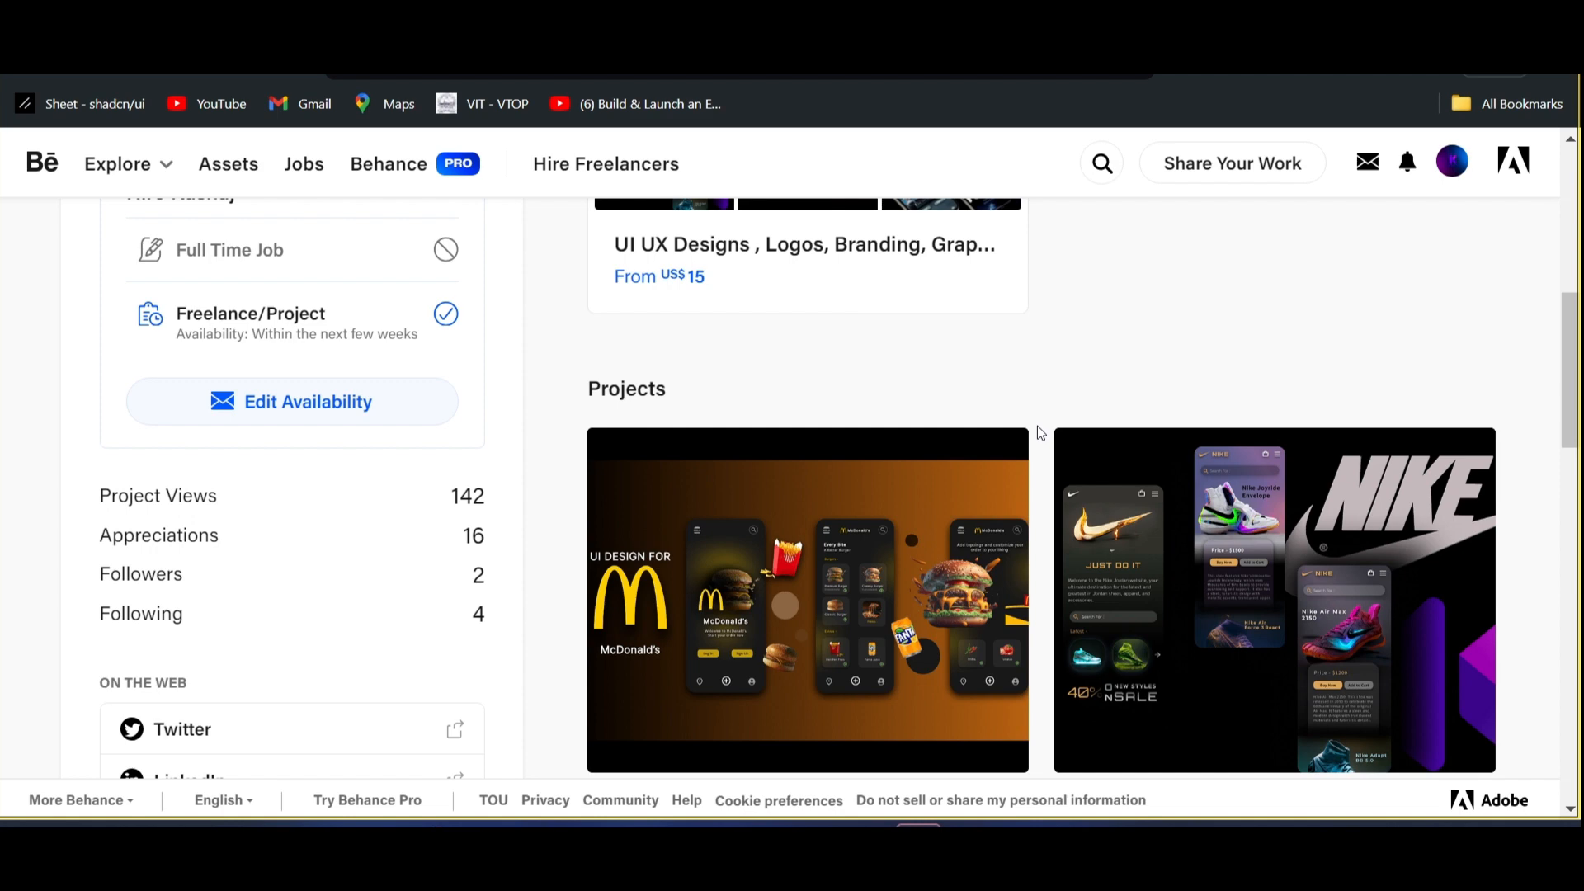
scroll(1040, 430, down, 3)
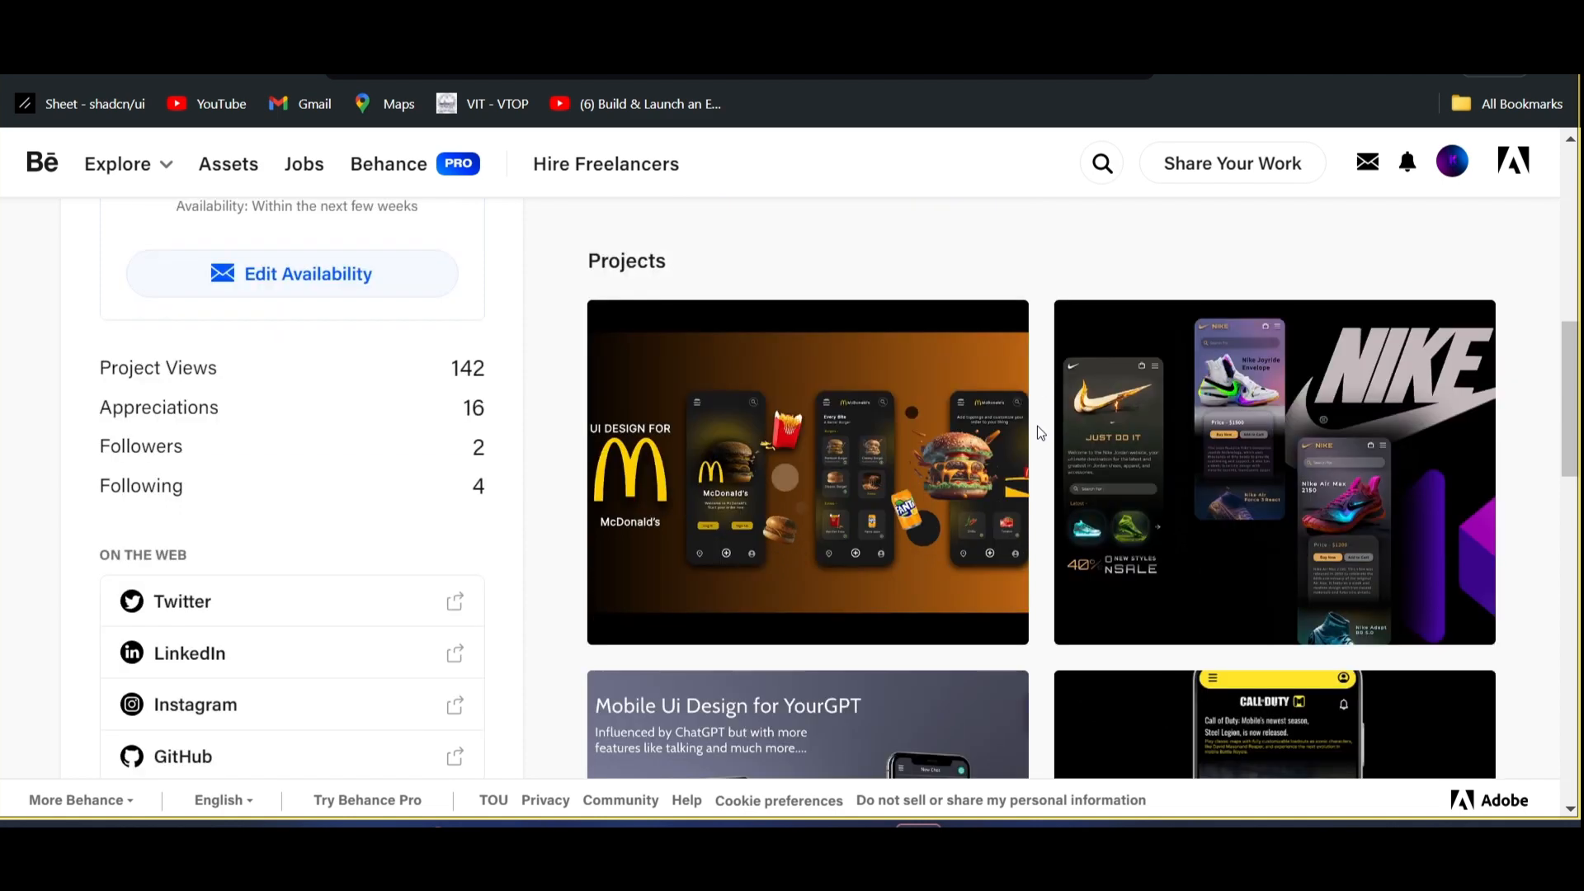
scroll(1037, 426, up, 10)
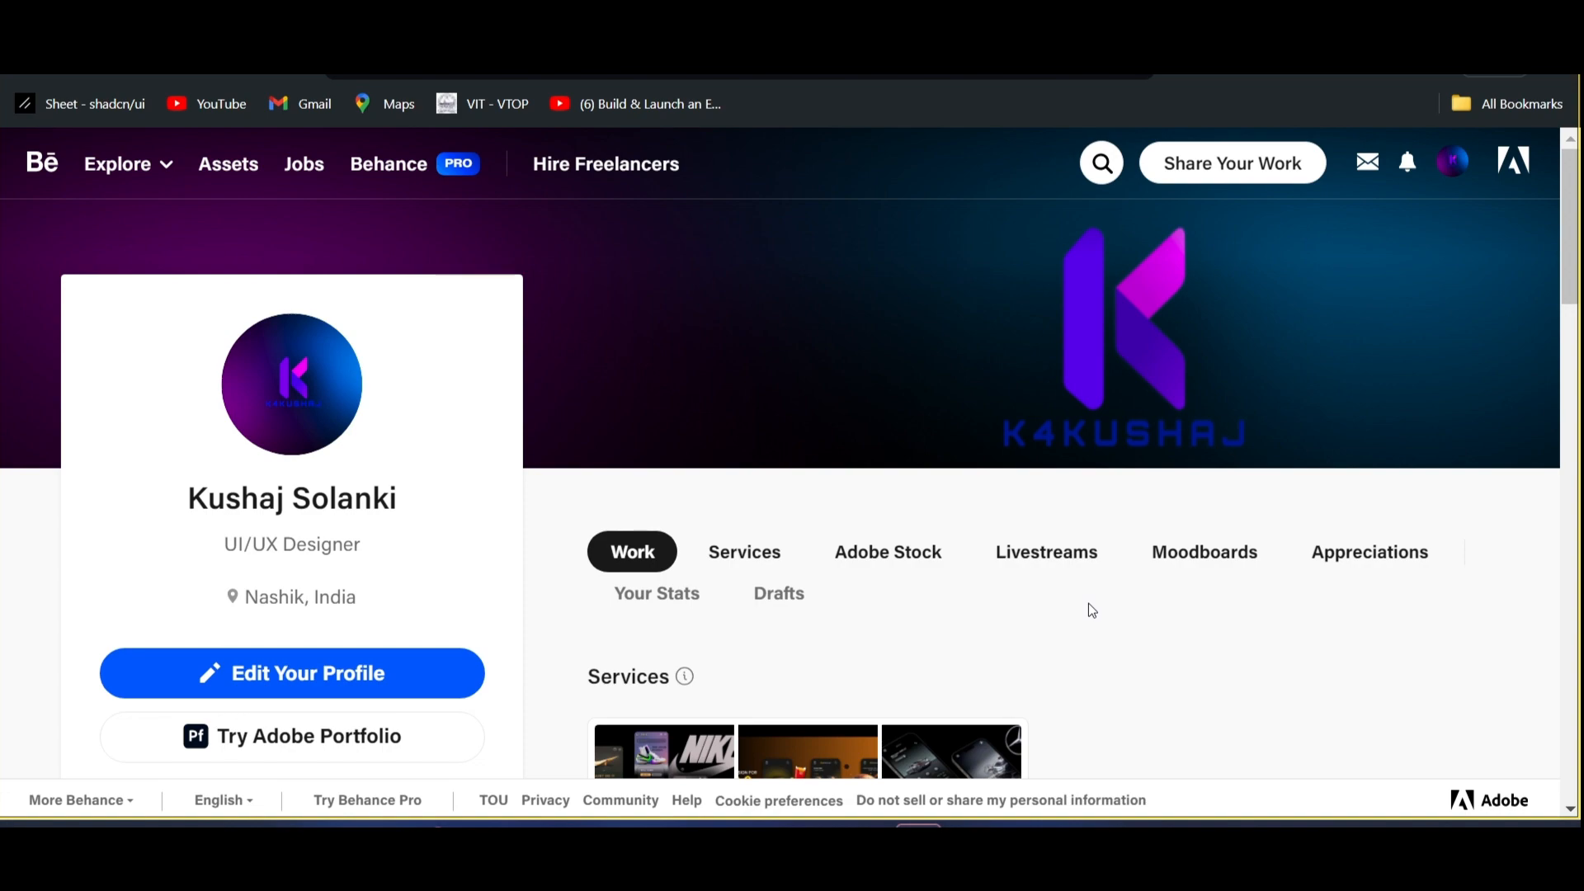
scroll(1089, 604, down, 8)
scroll(1097, 532, down, 10)
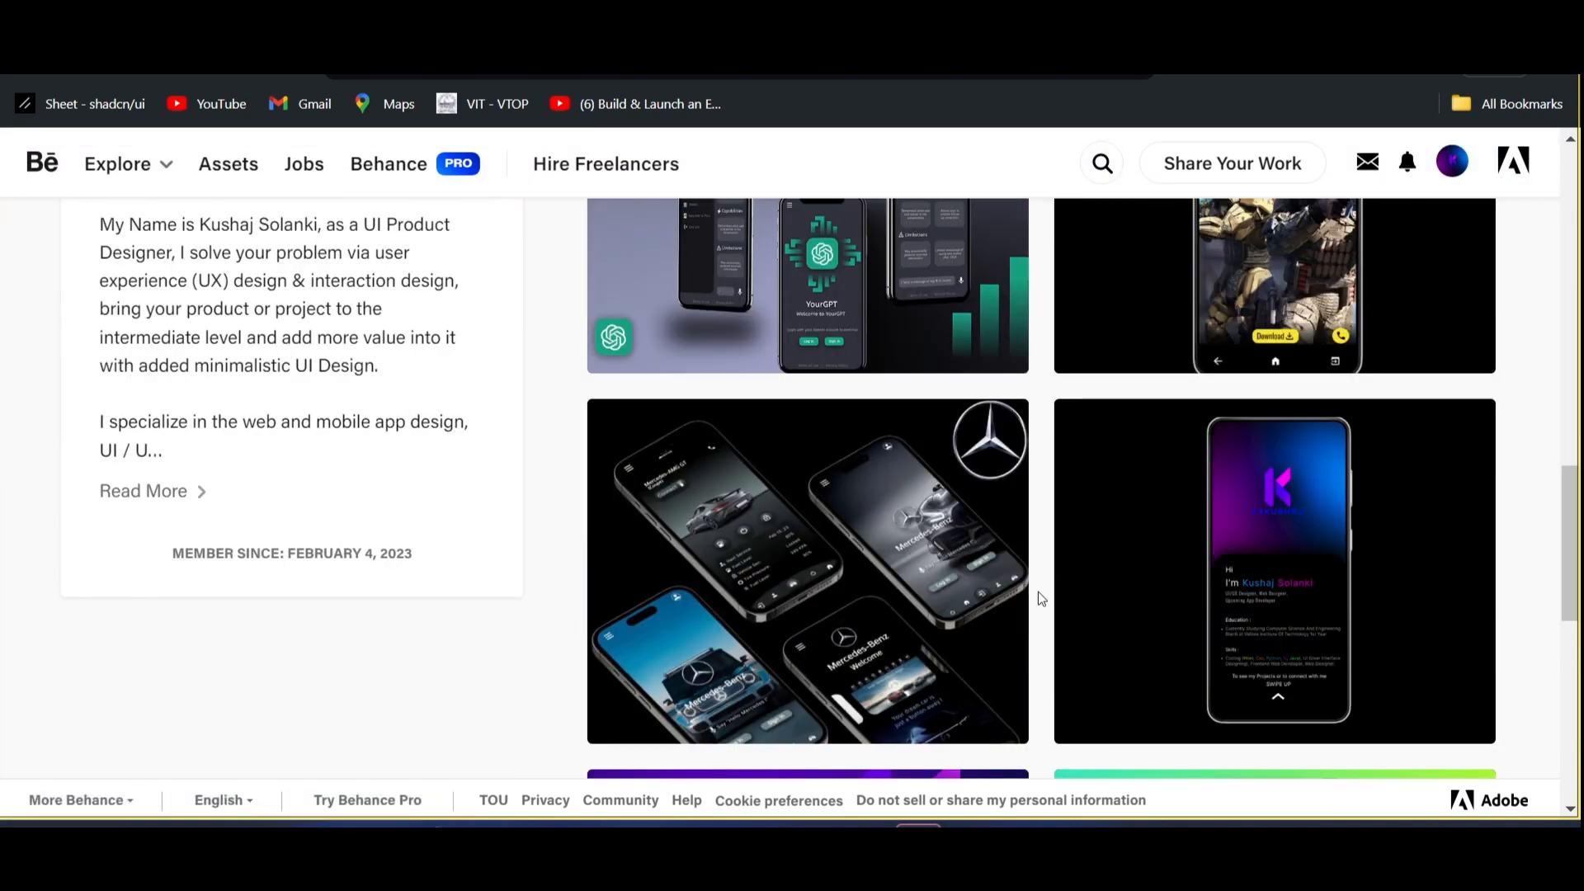
scroll(1042, 600, up, 5)
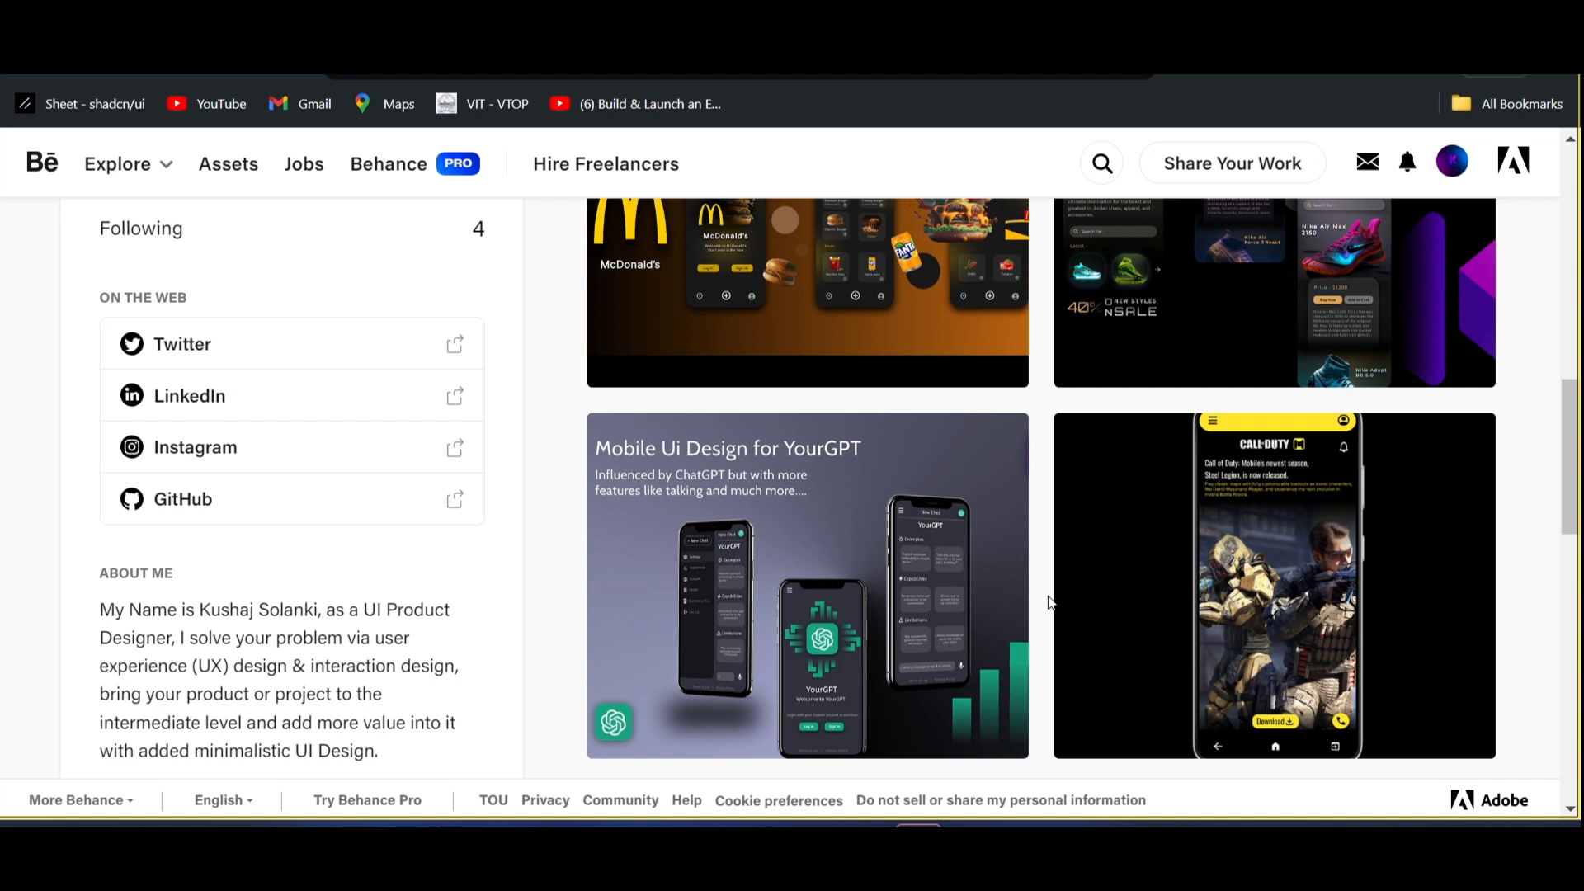
scroll(1048, 610, up, 2)
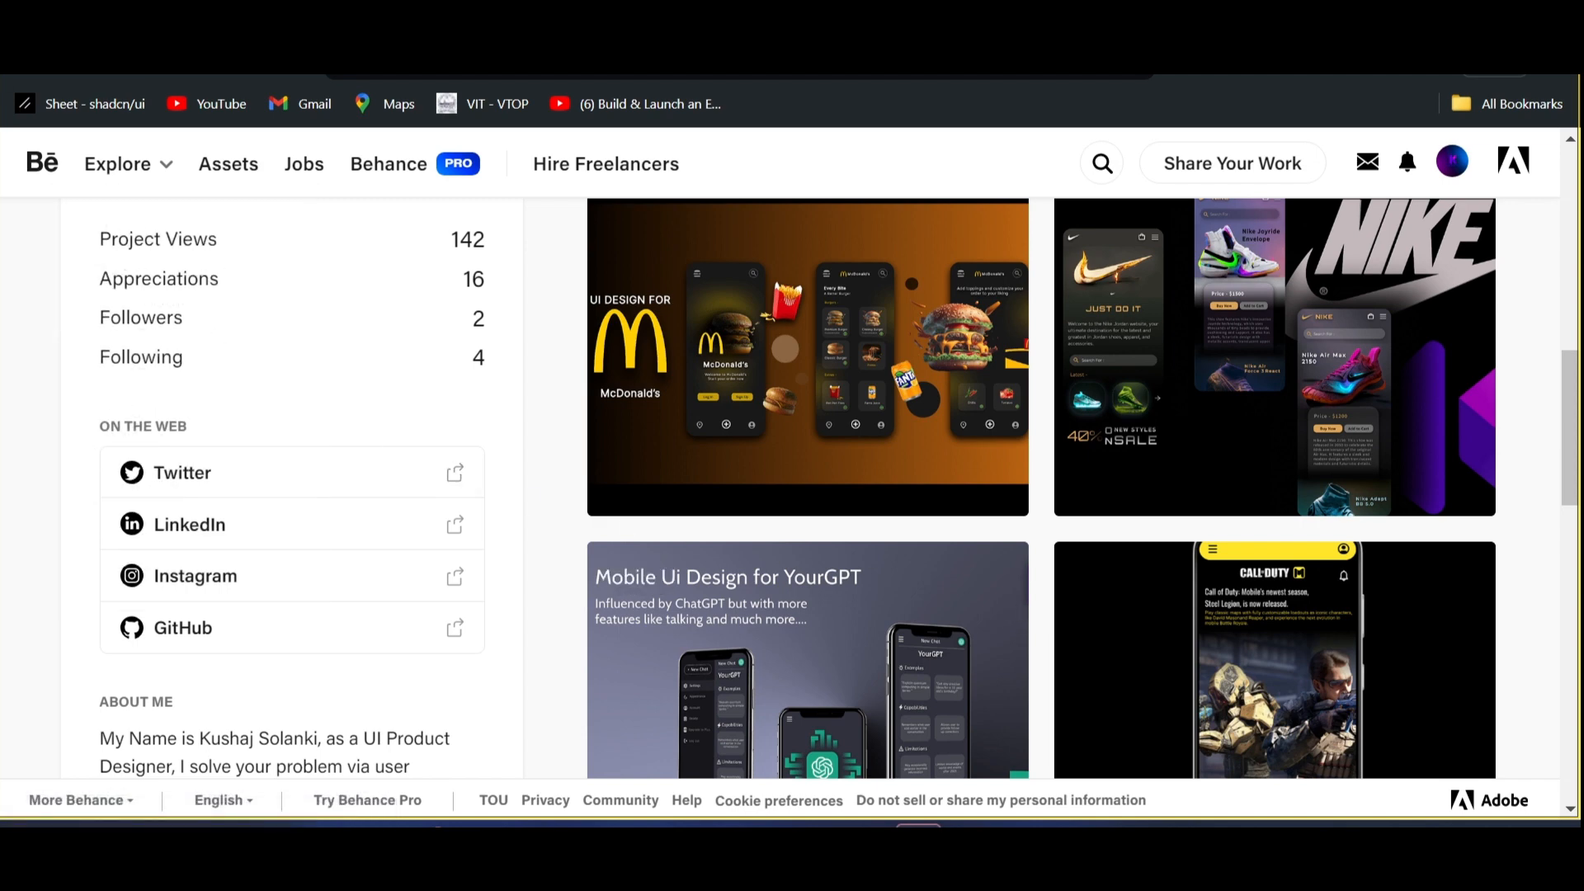
scroll(326, 449, up, 6)
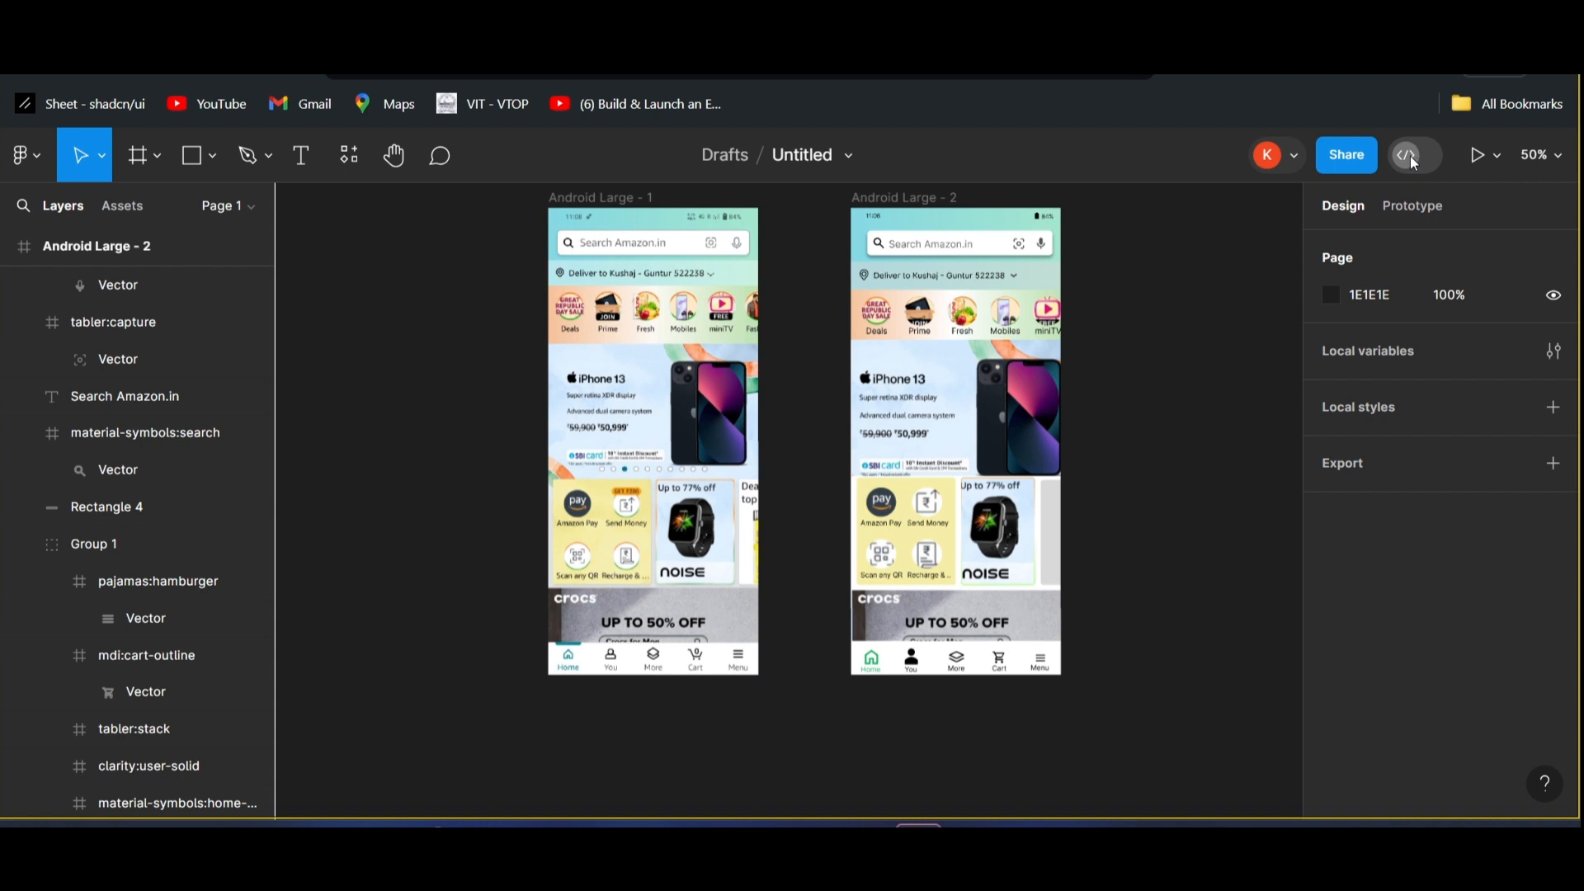
- Start moving the Figma file to a team for Dev Mode and create a new team named "4" as a destination
mouse_move(1409, 156)
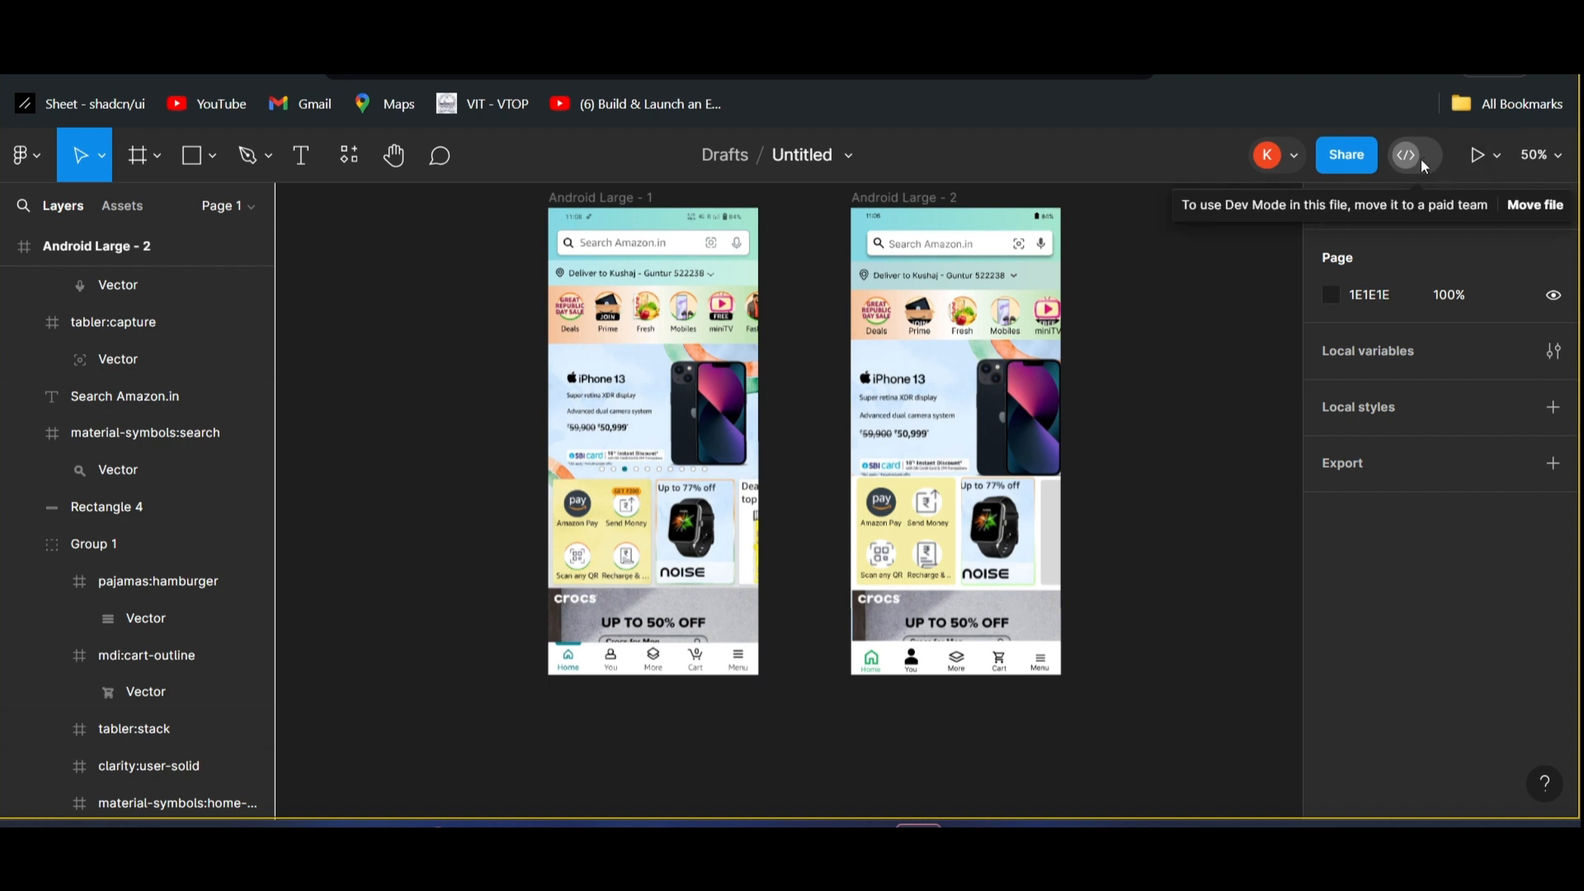
click(1523, 206)
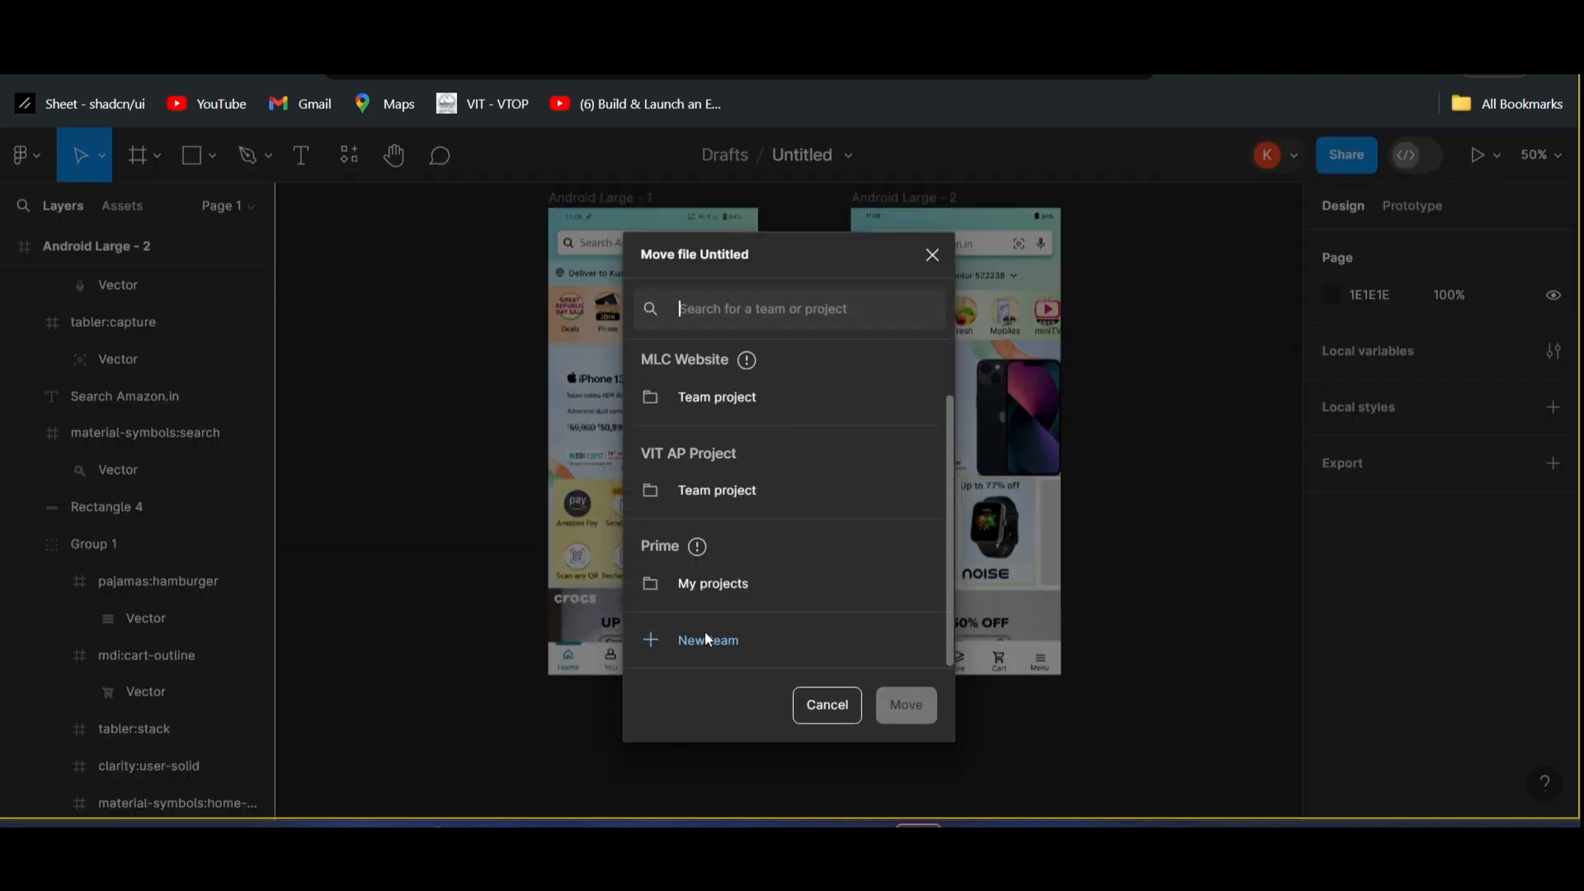
click(704, 639)
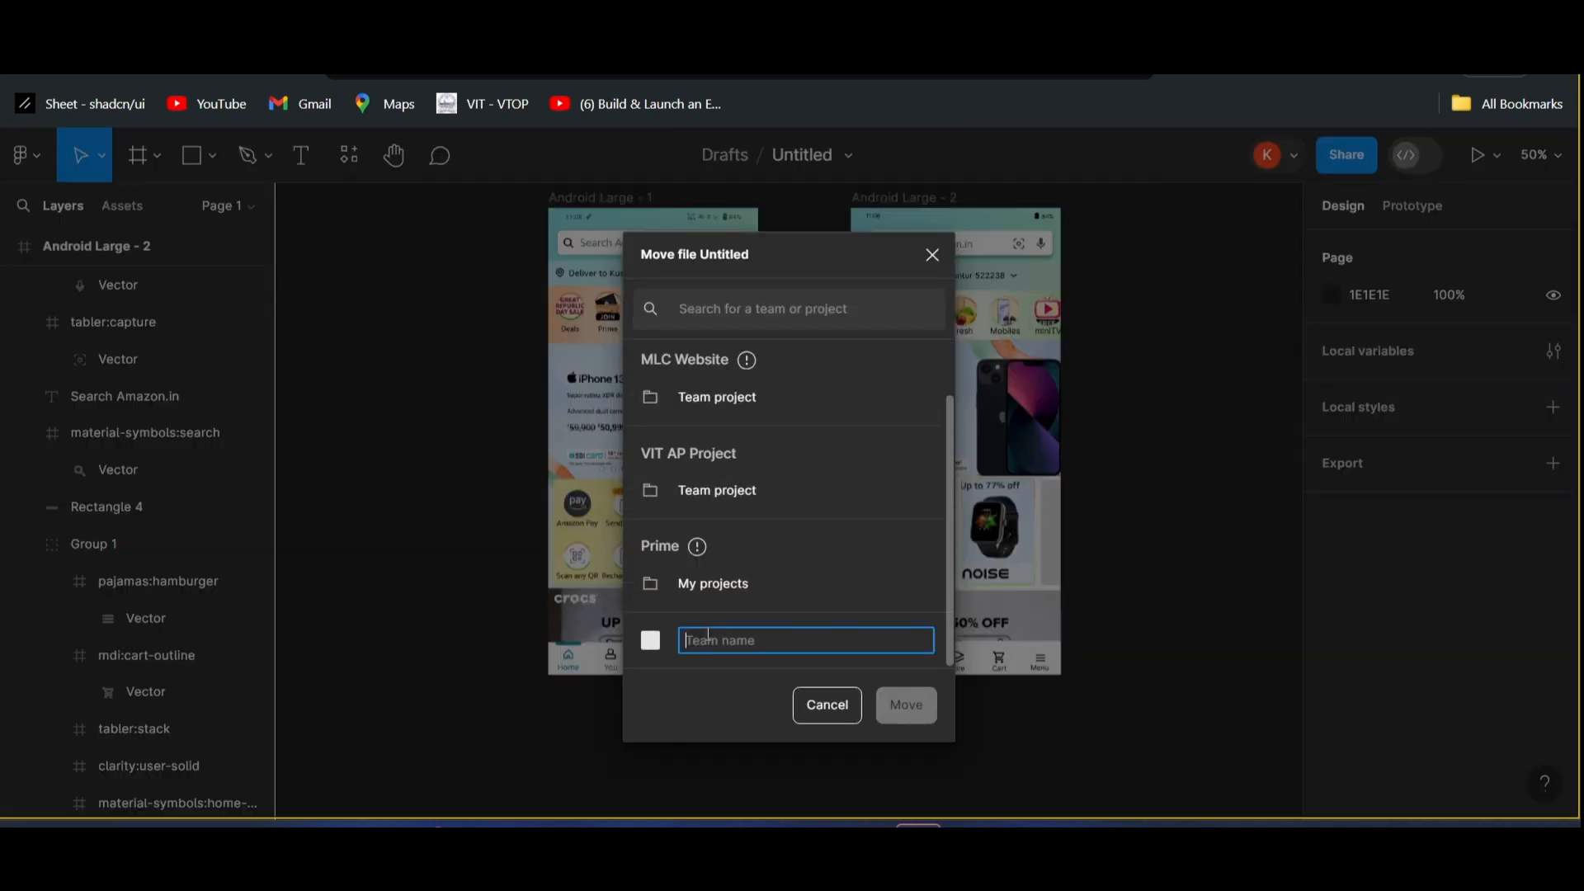
text(4)
key(Return)
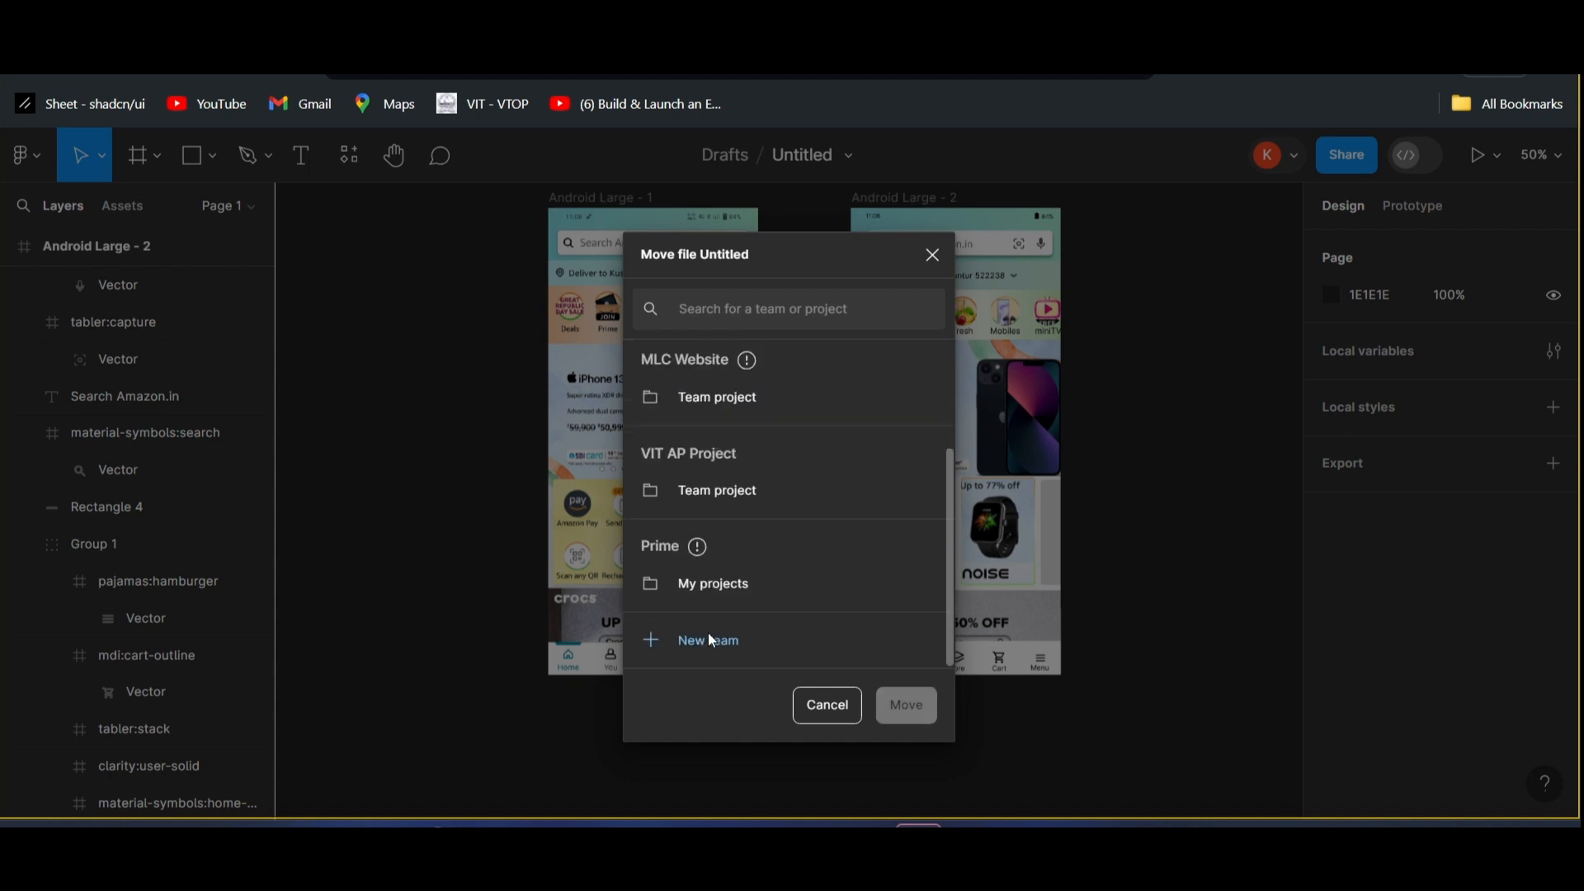
- Move the file from Drafts into the Team project of the team "n"
scroll(761, 428, up, 3)
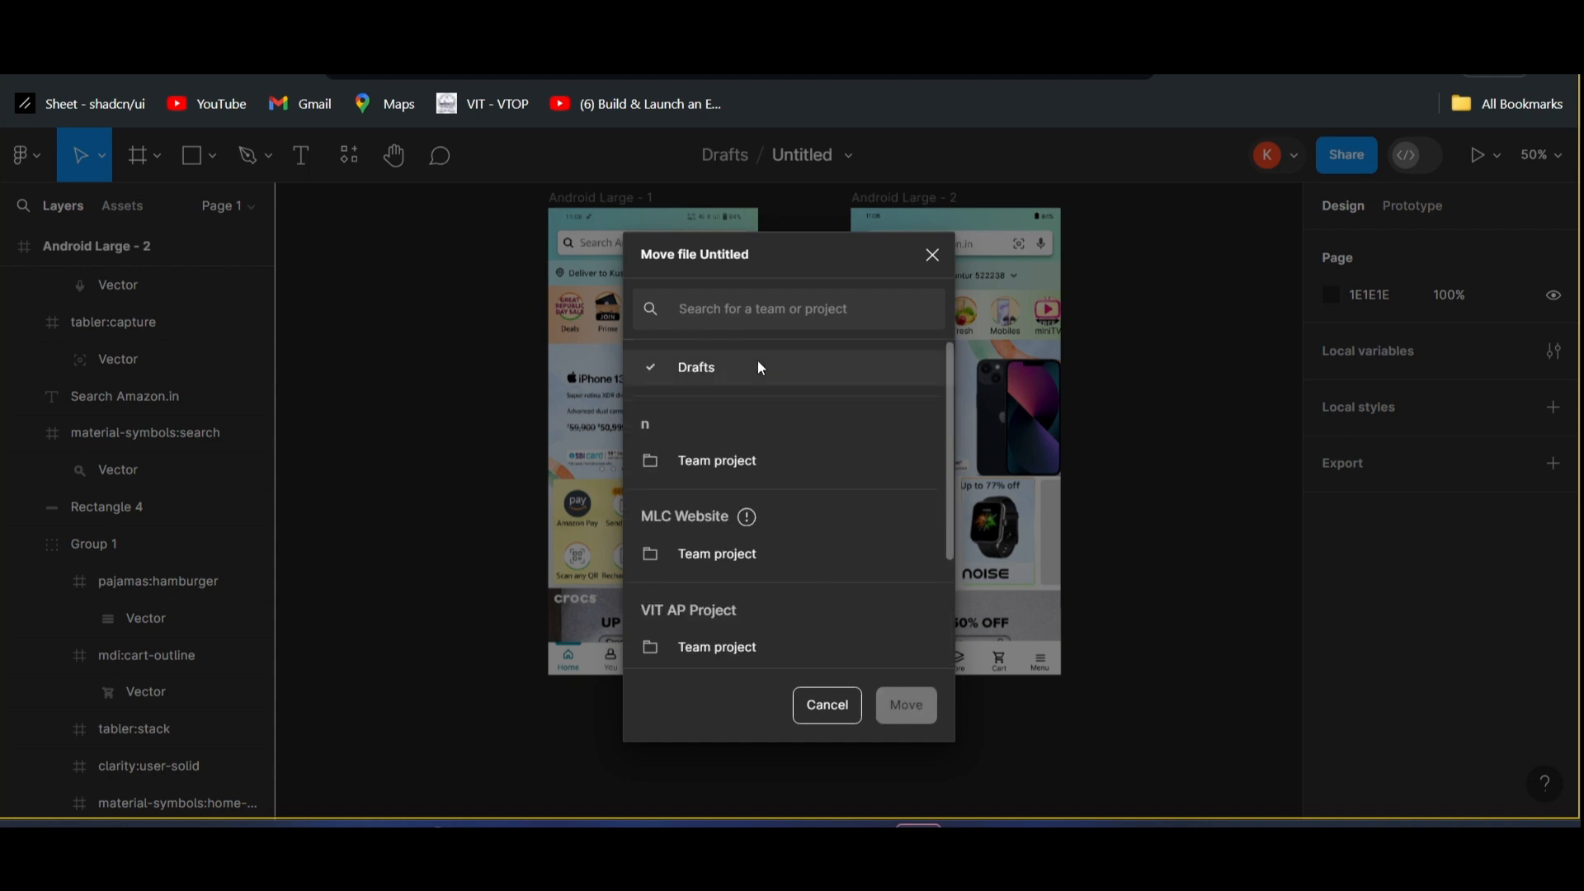
click(787, 454)
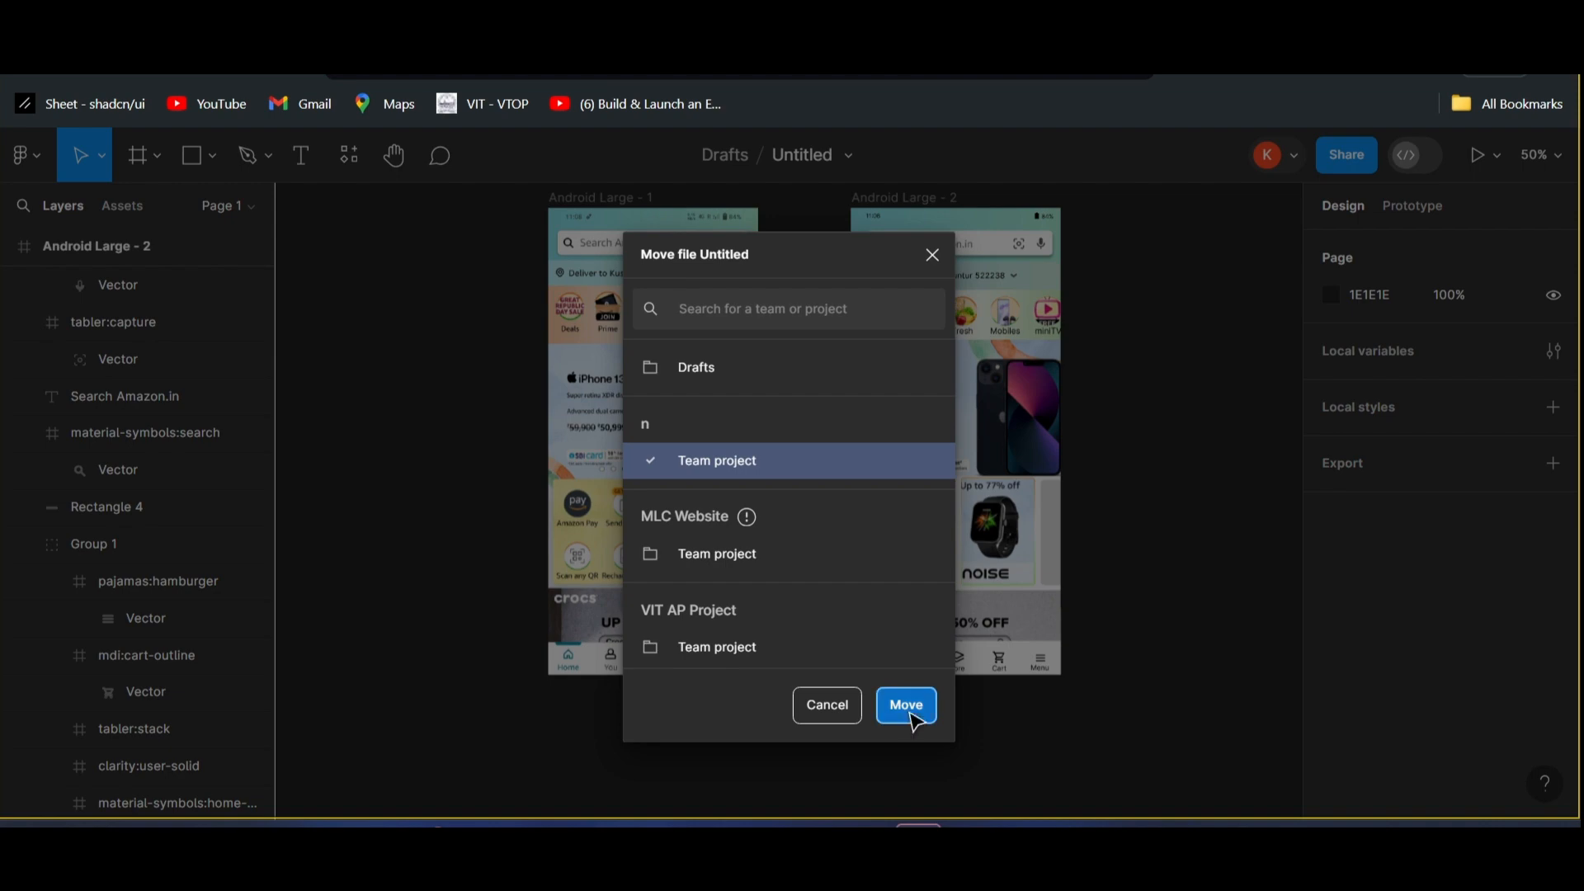
click(906, 705)
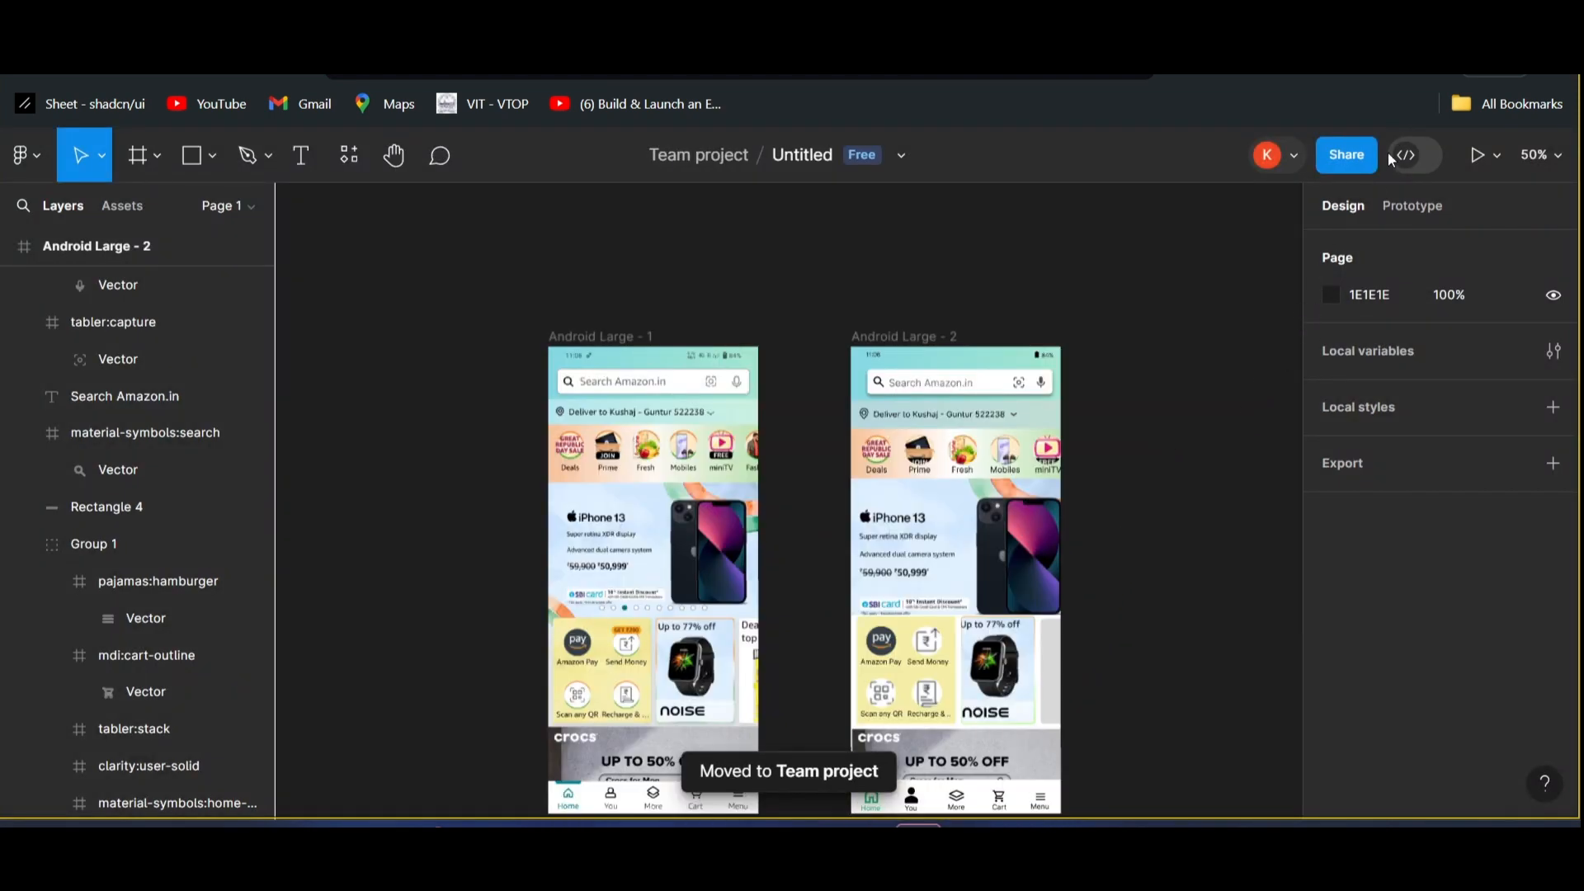
- Switch to Dev Mode, browse its community plugins for converting designs to code, and return to Design mode
click(1407, 157)
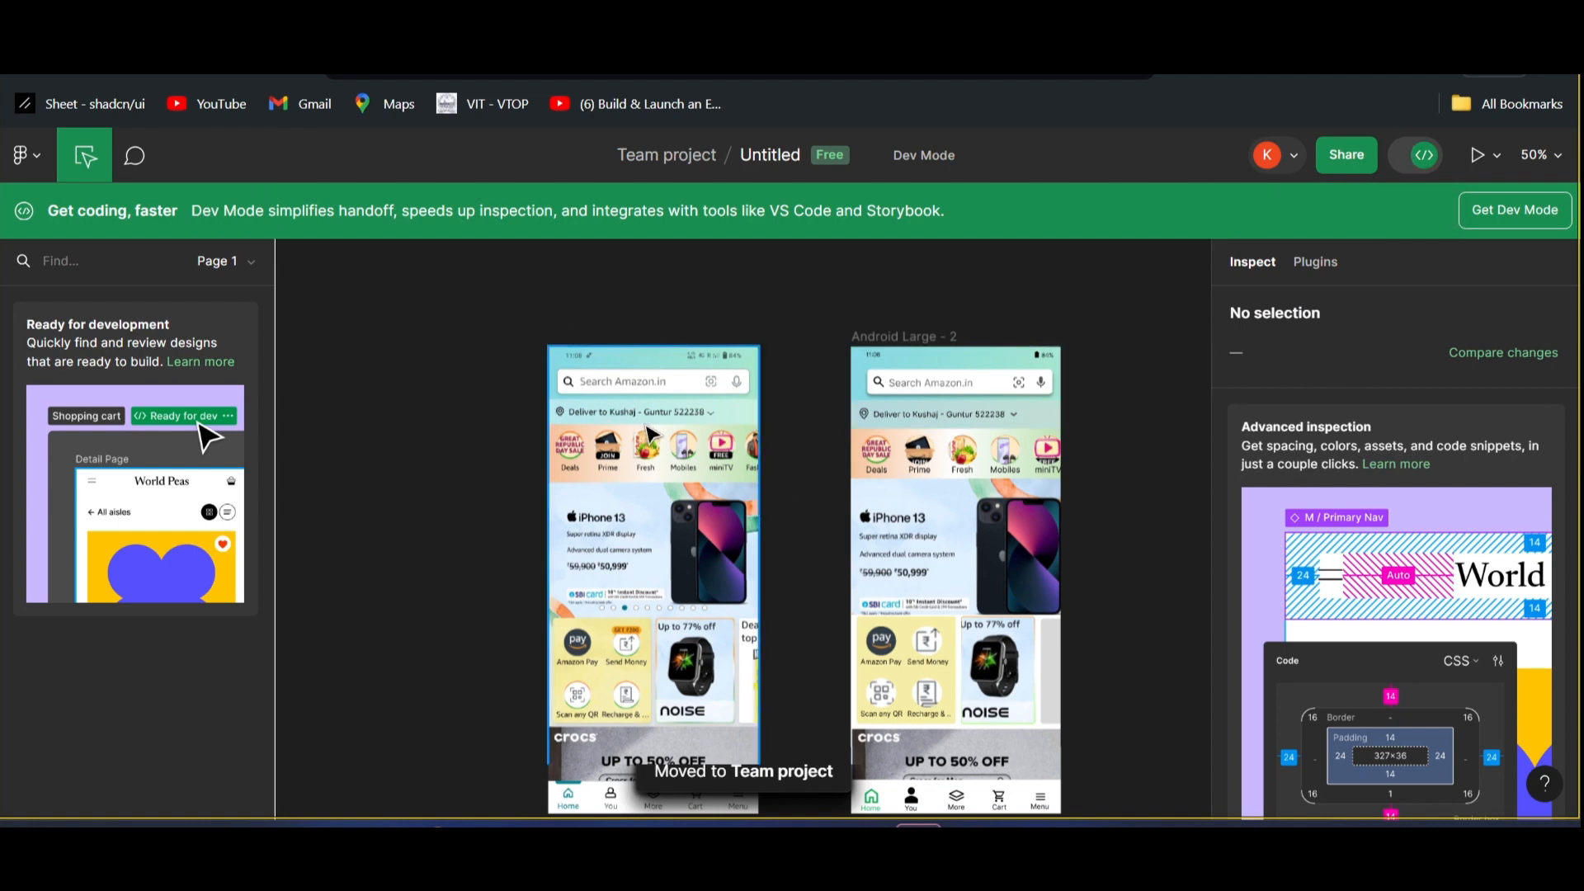
scroll(835, 485, down, 3)
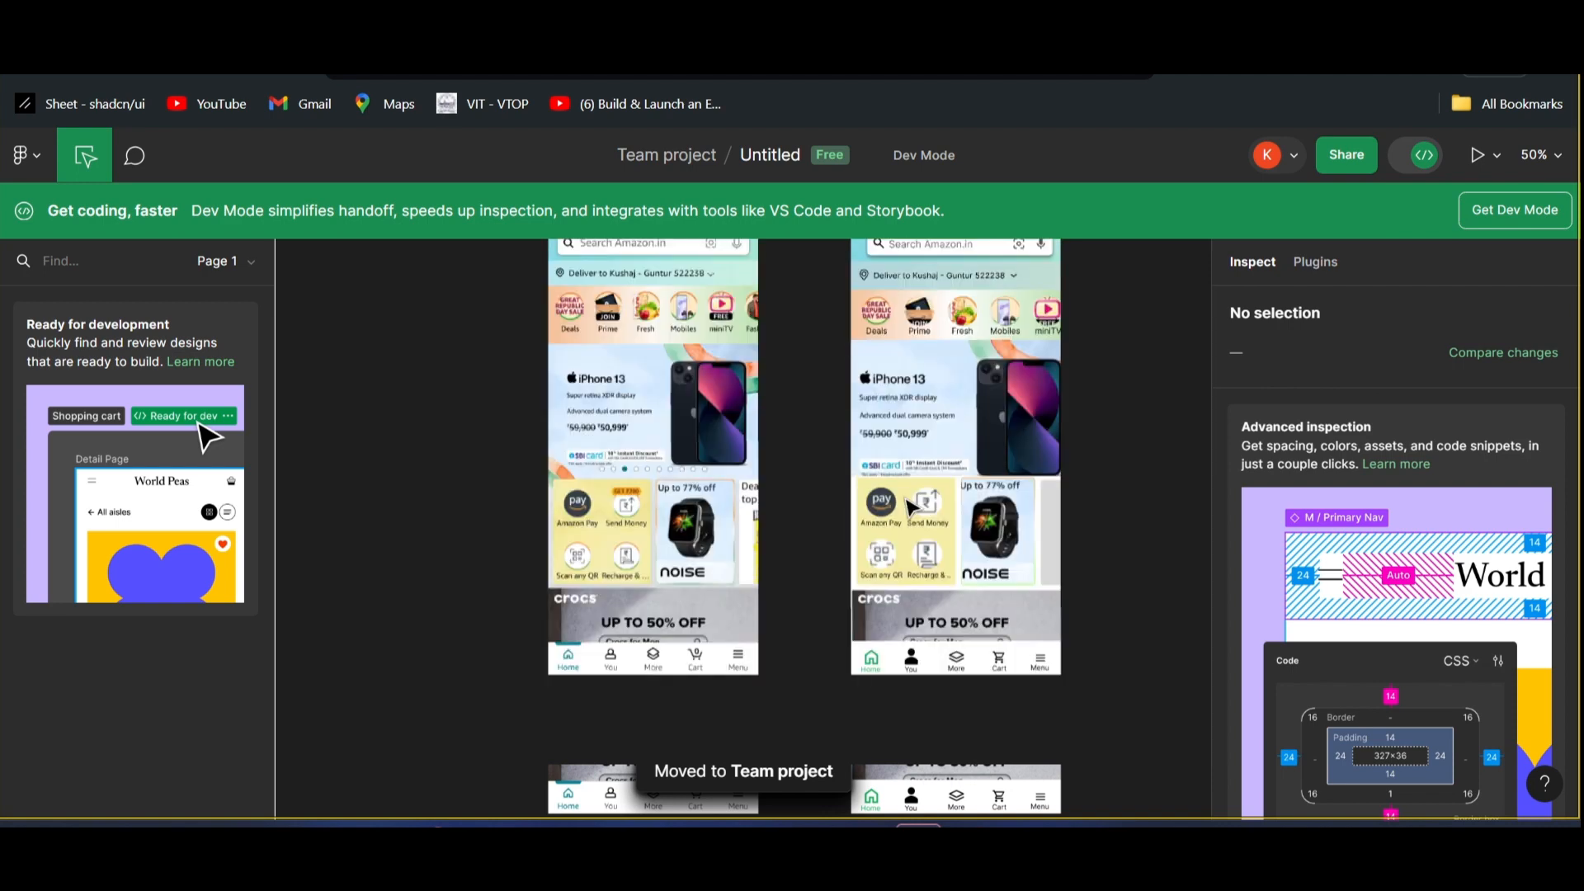
scroll(1023, 453, up, 3)
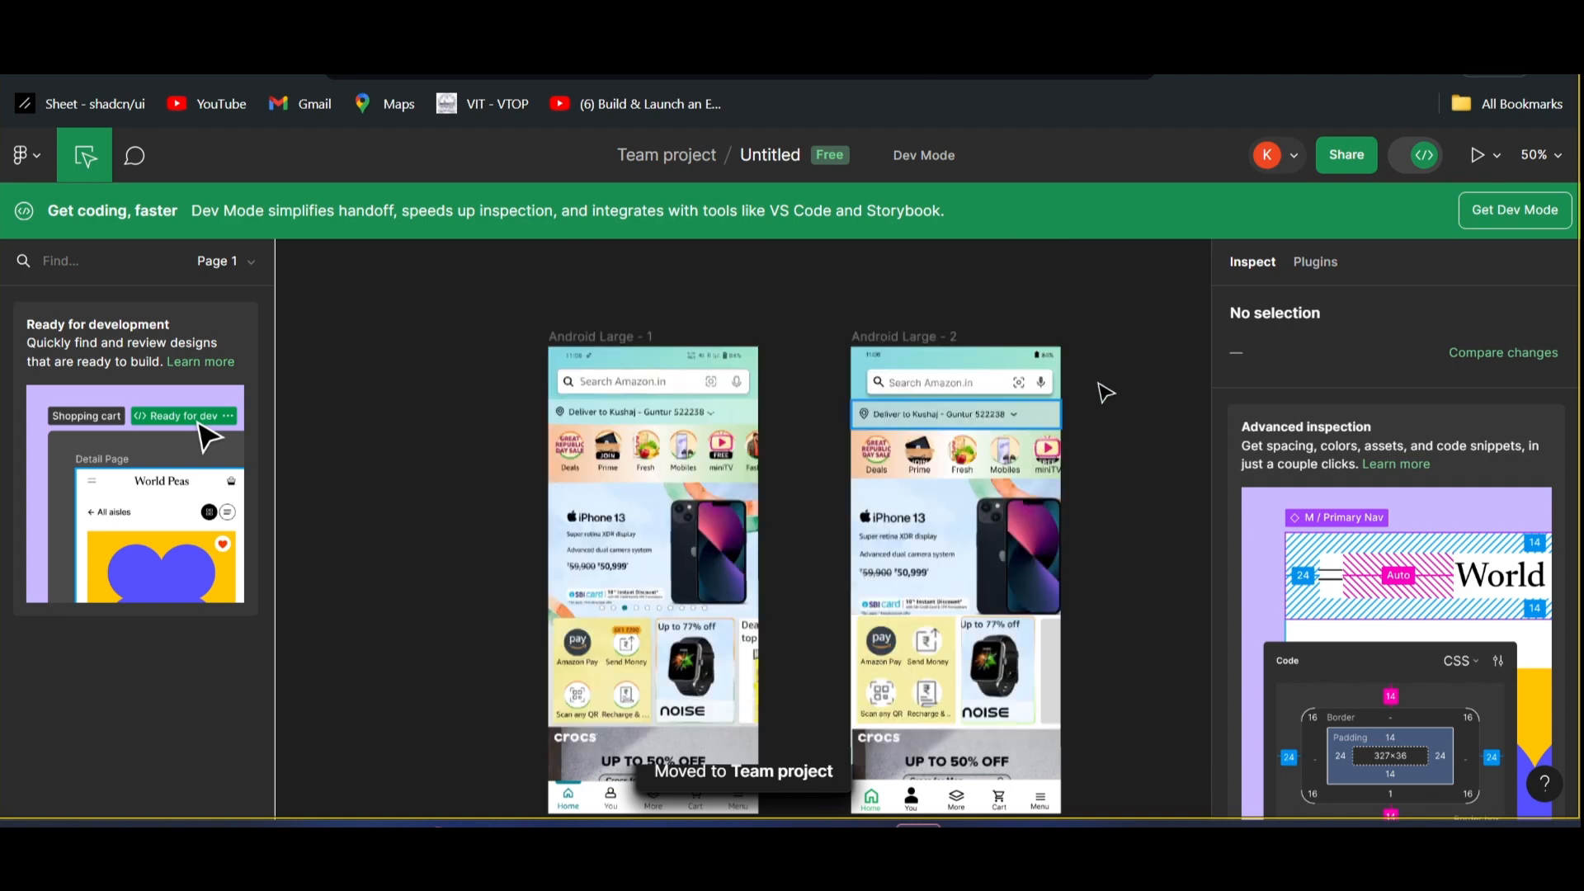
click(1320, 263)
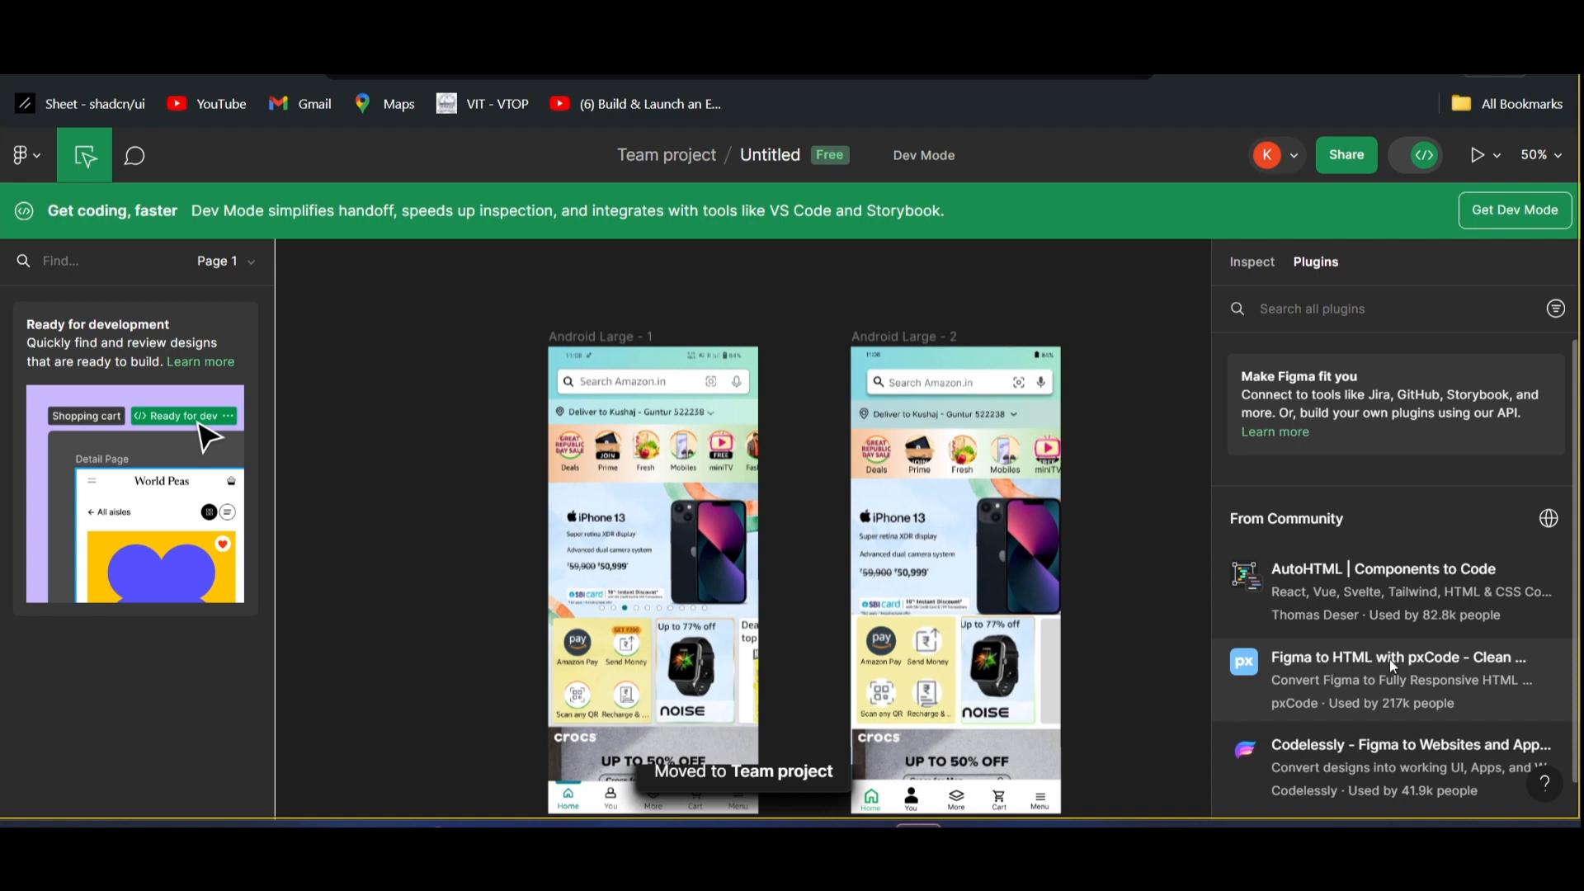
scroll(1390, 660, down, 3)
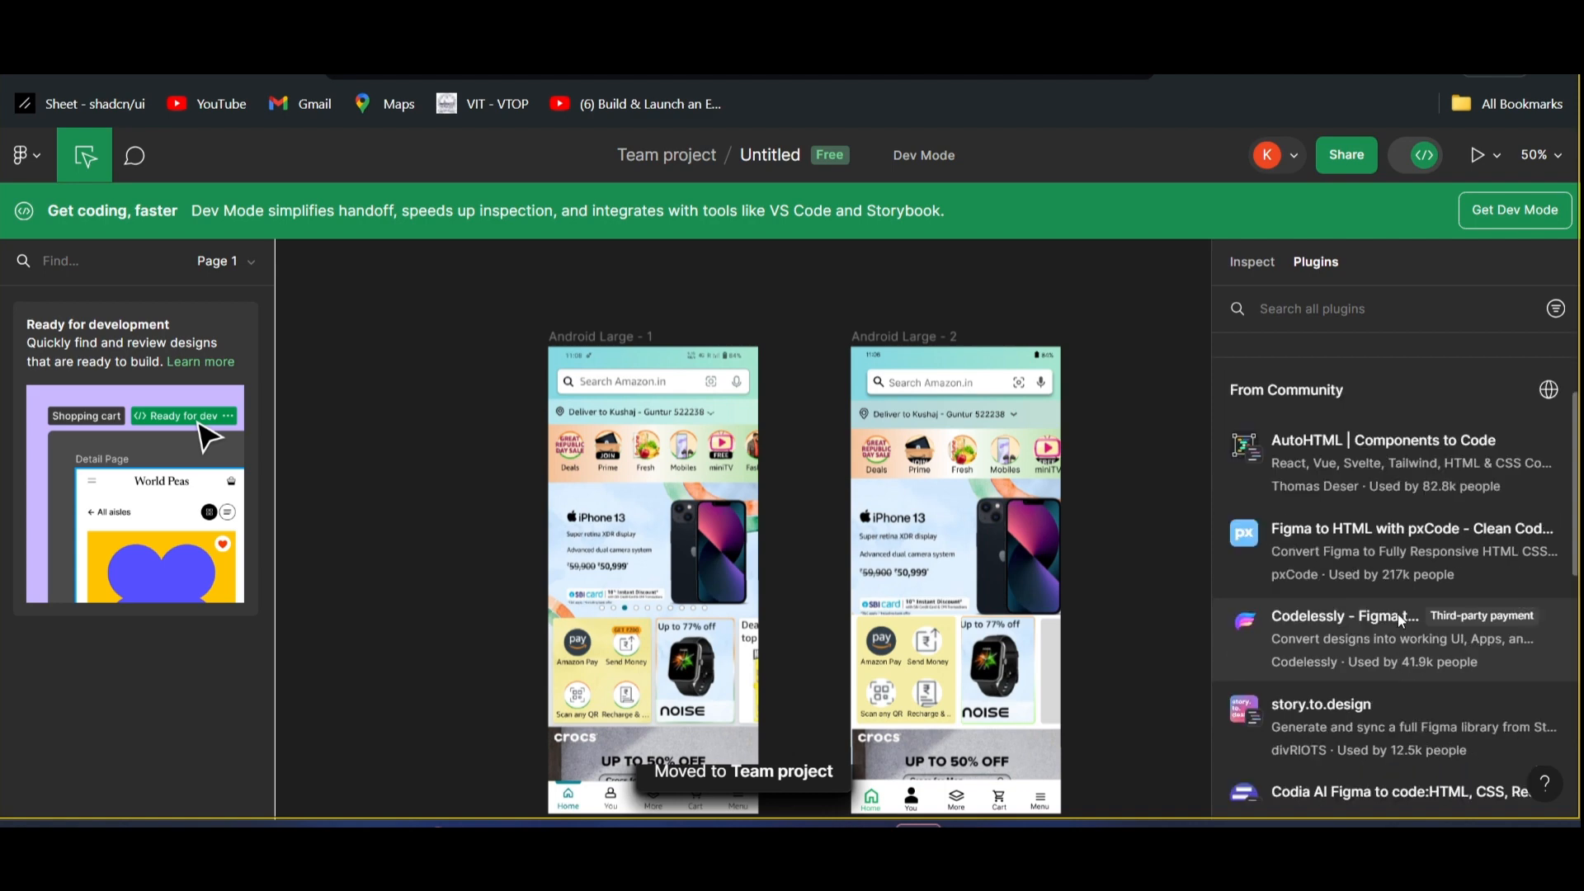
scroll(1397, 613, down, 3)
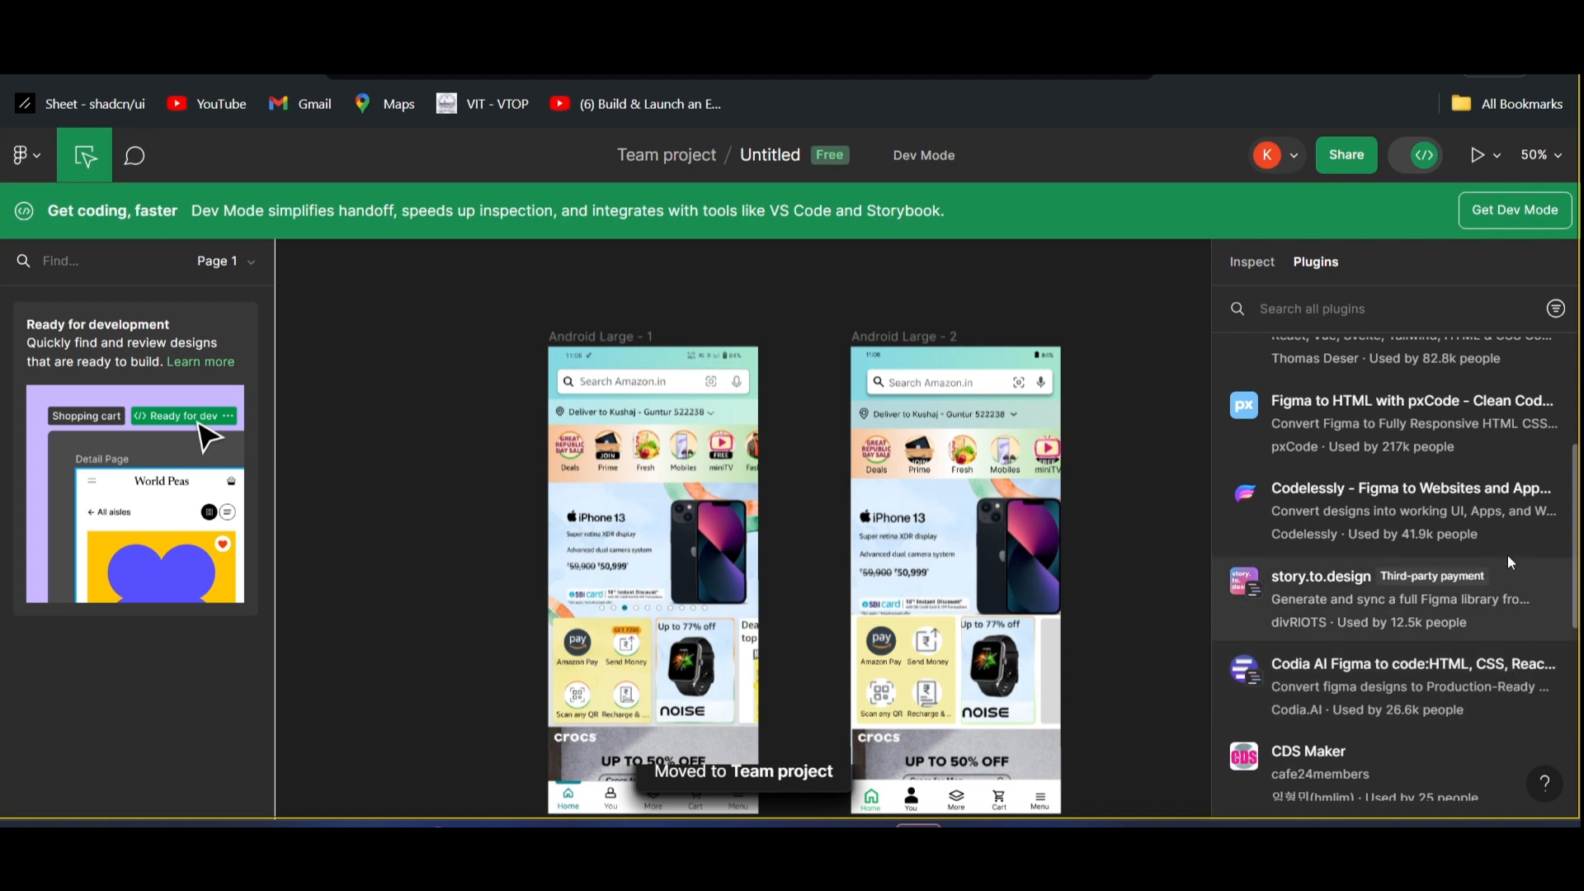
scroll(1361, 660, down, 3)
scroll(1360, 674, down, 3)
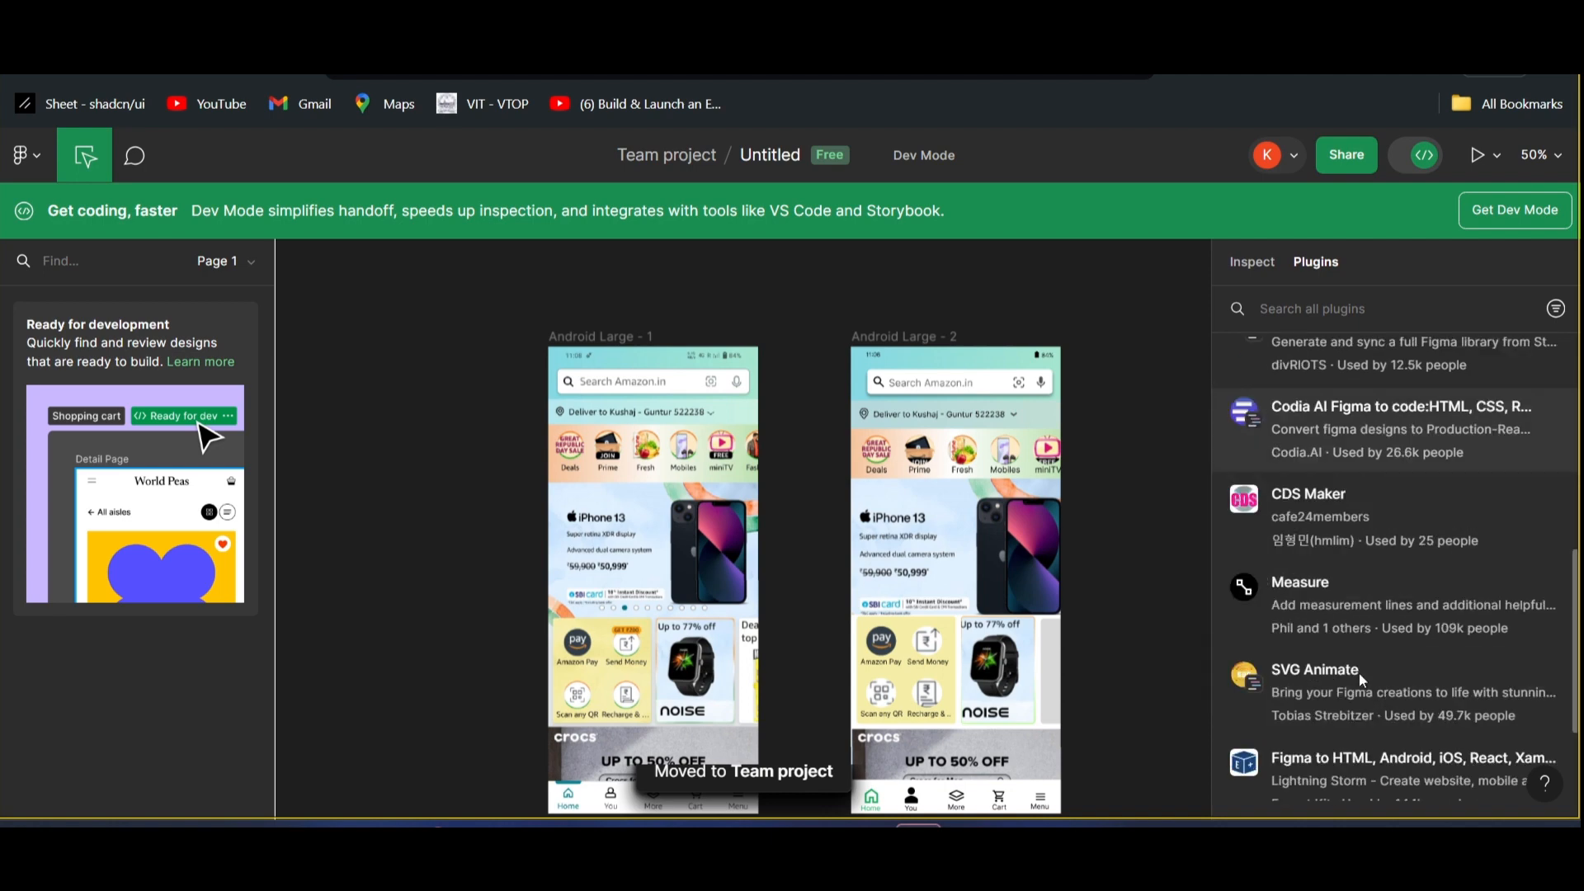
scroll(1360, 674, down, 3)
scroll(1350, 614, up, 9)
scroll(1350, 612, up, 3)
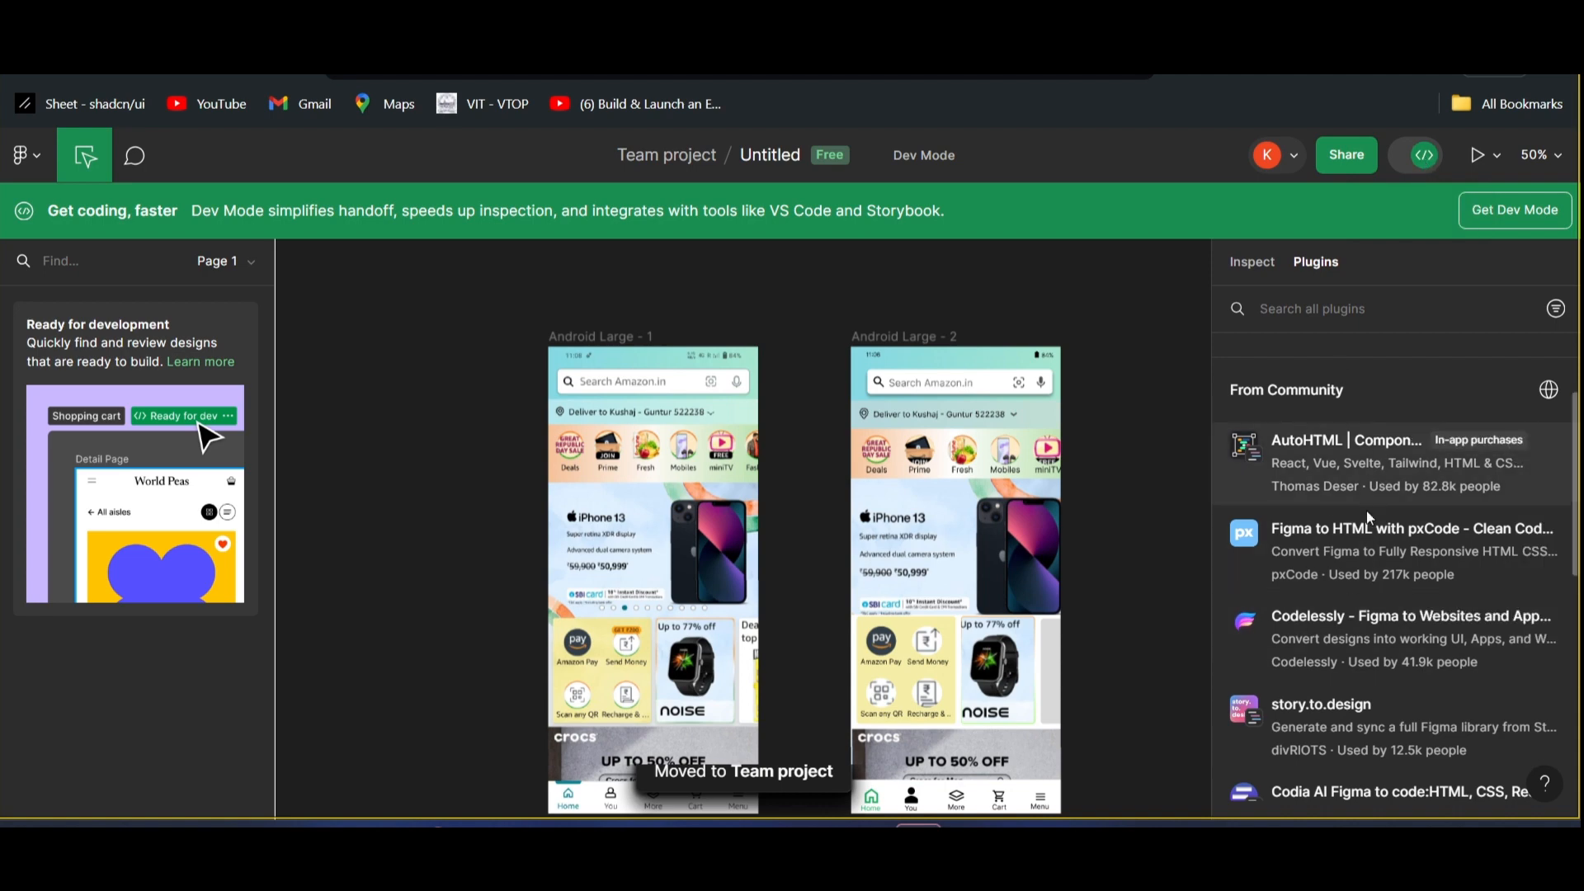
click(1408, 155)
- Try to run the Figma to HTML and CSS plugin from the plugin manager without a frame selected
right_click(380, 257)
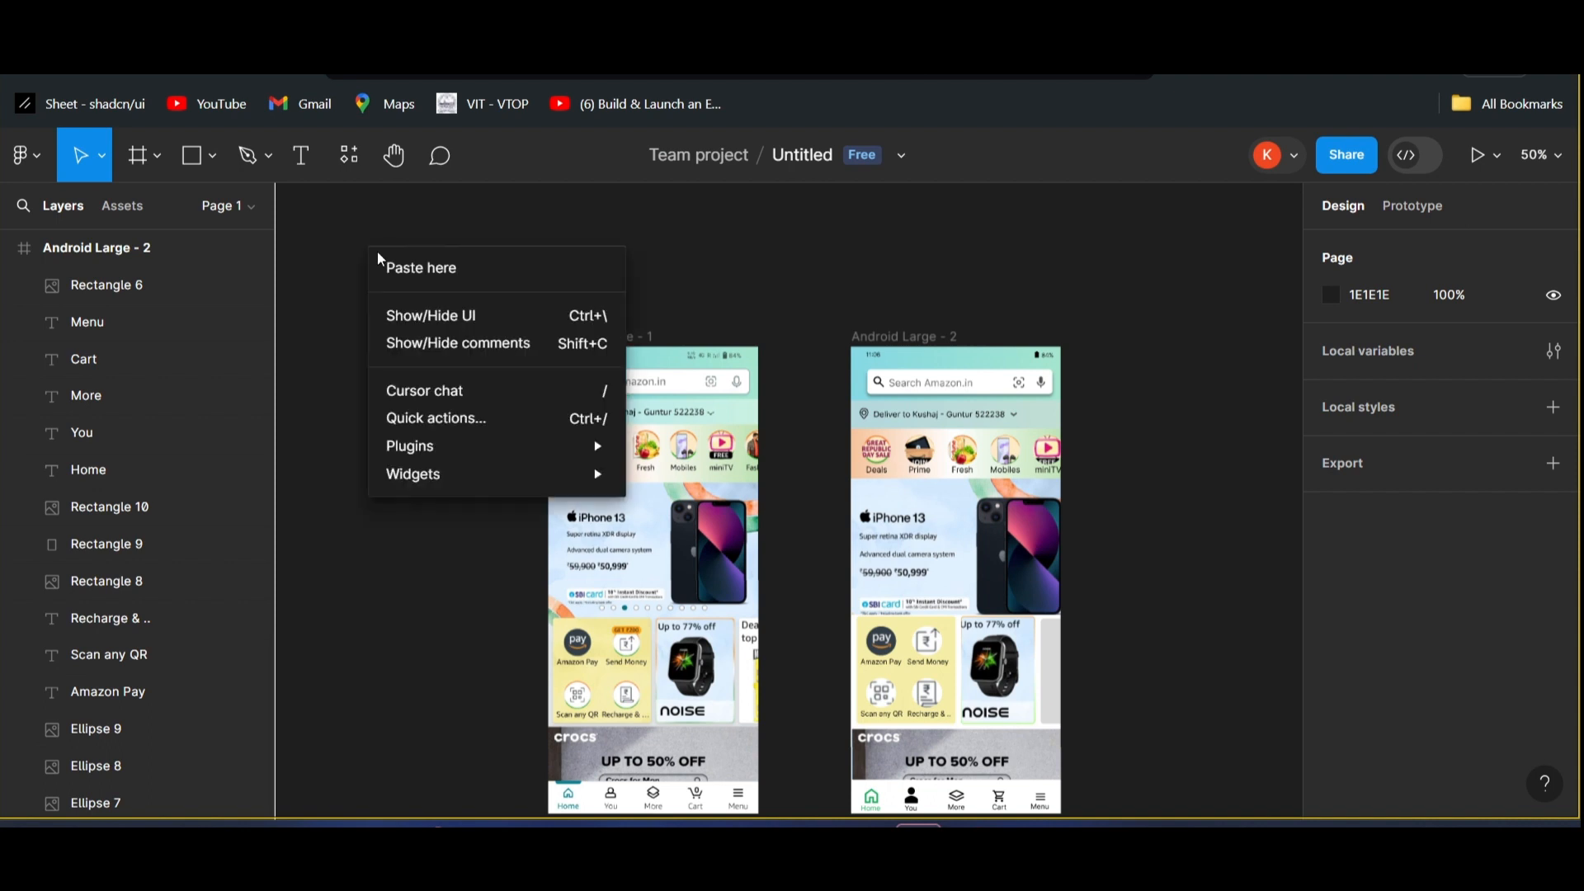
mouse_move(401, 443)
click(334, 406)
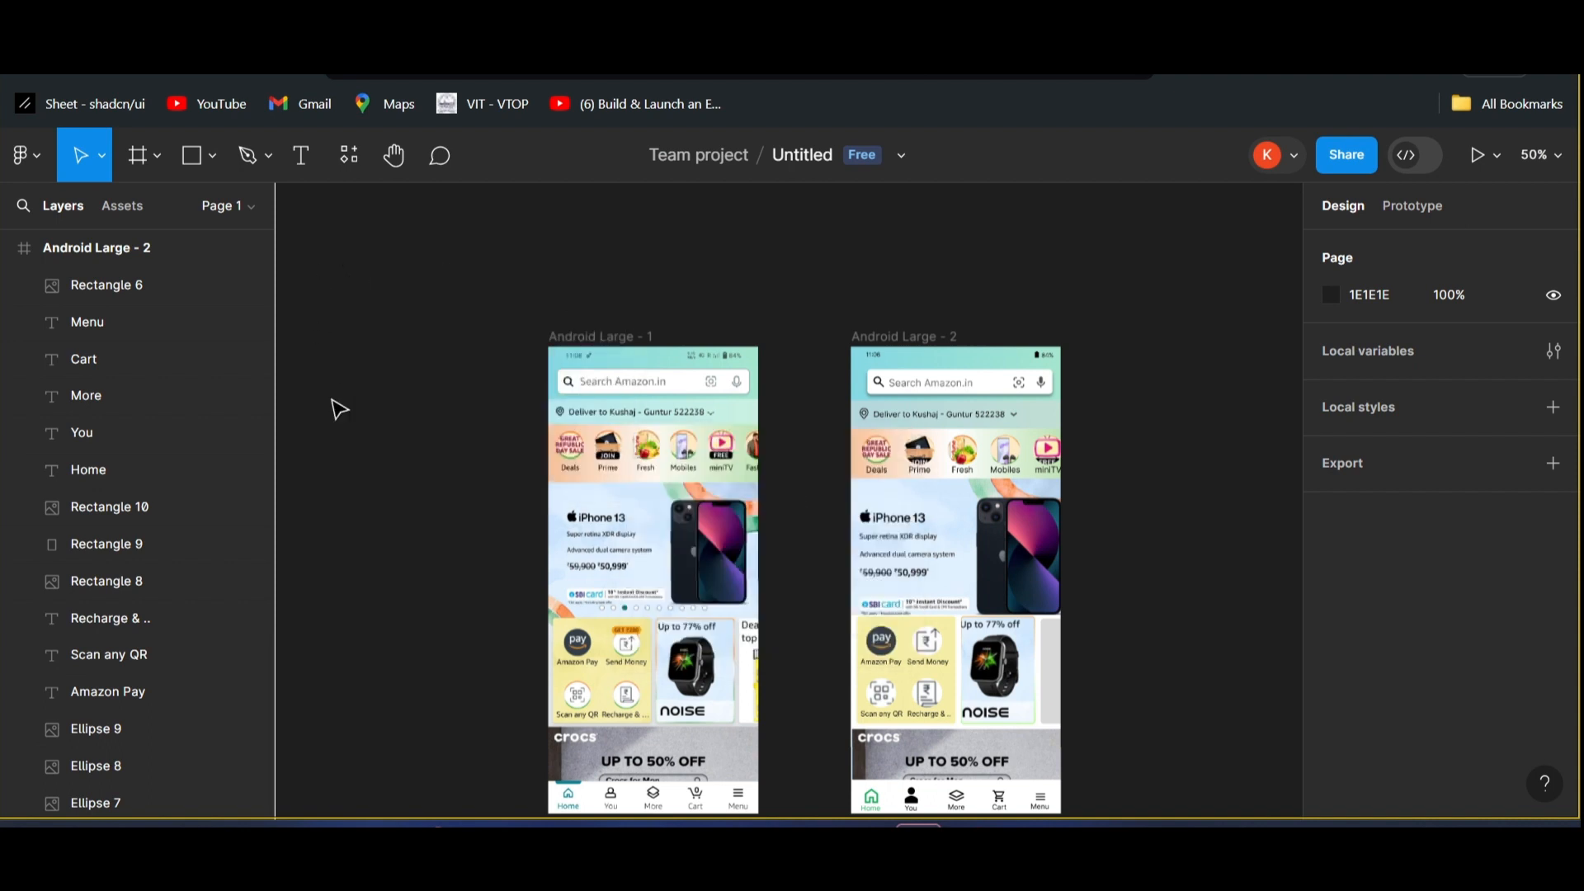
right_click(349, 464)
mouse_move(406, 664)
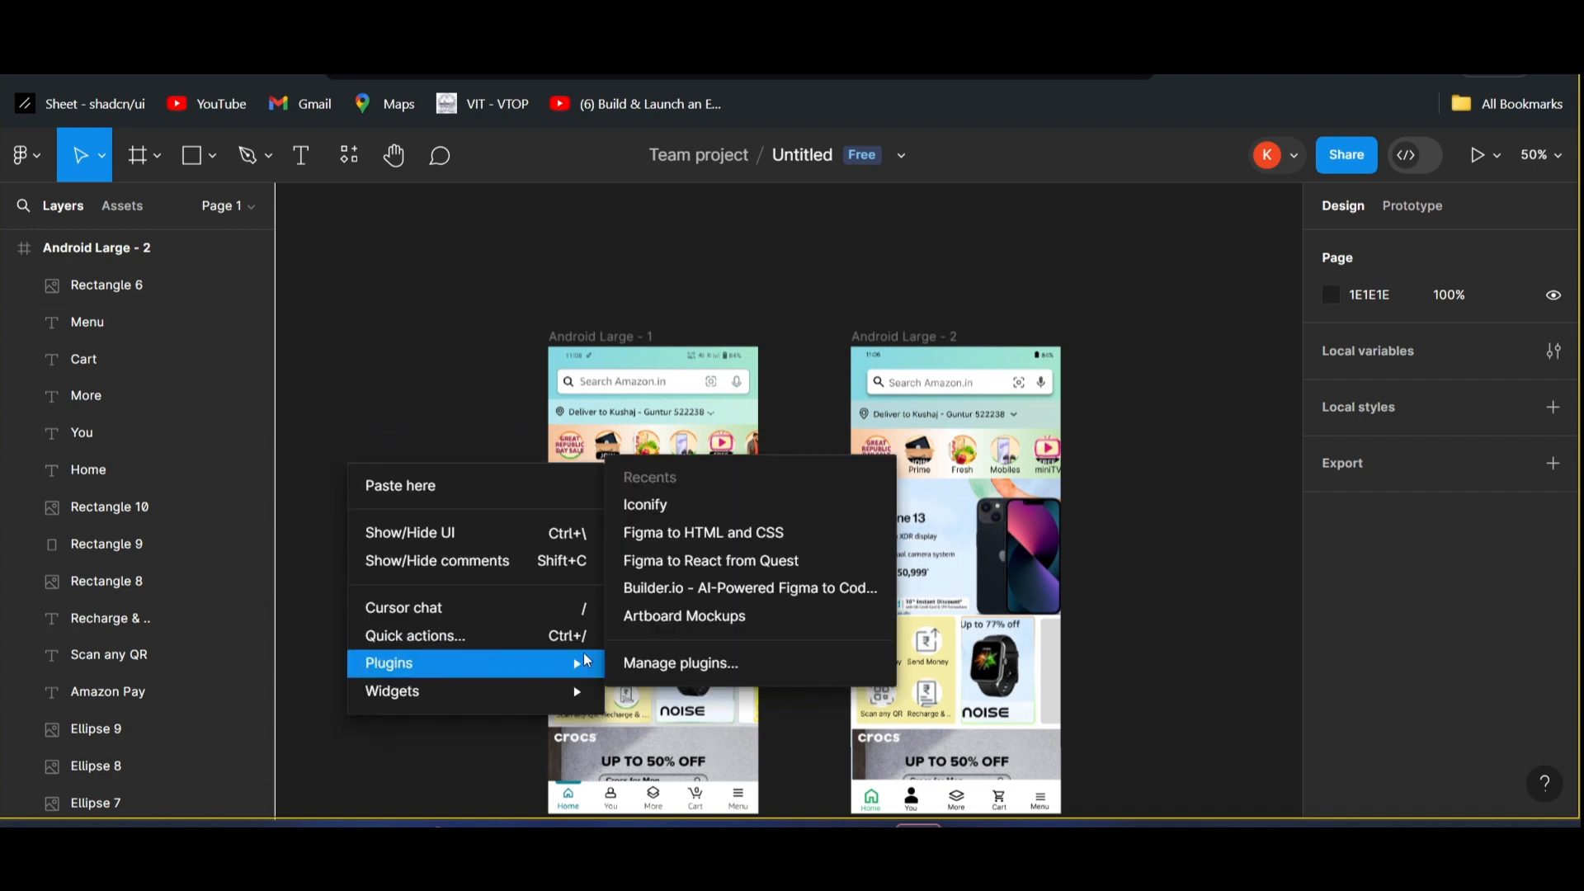
click(642, 662)
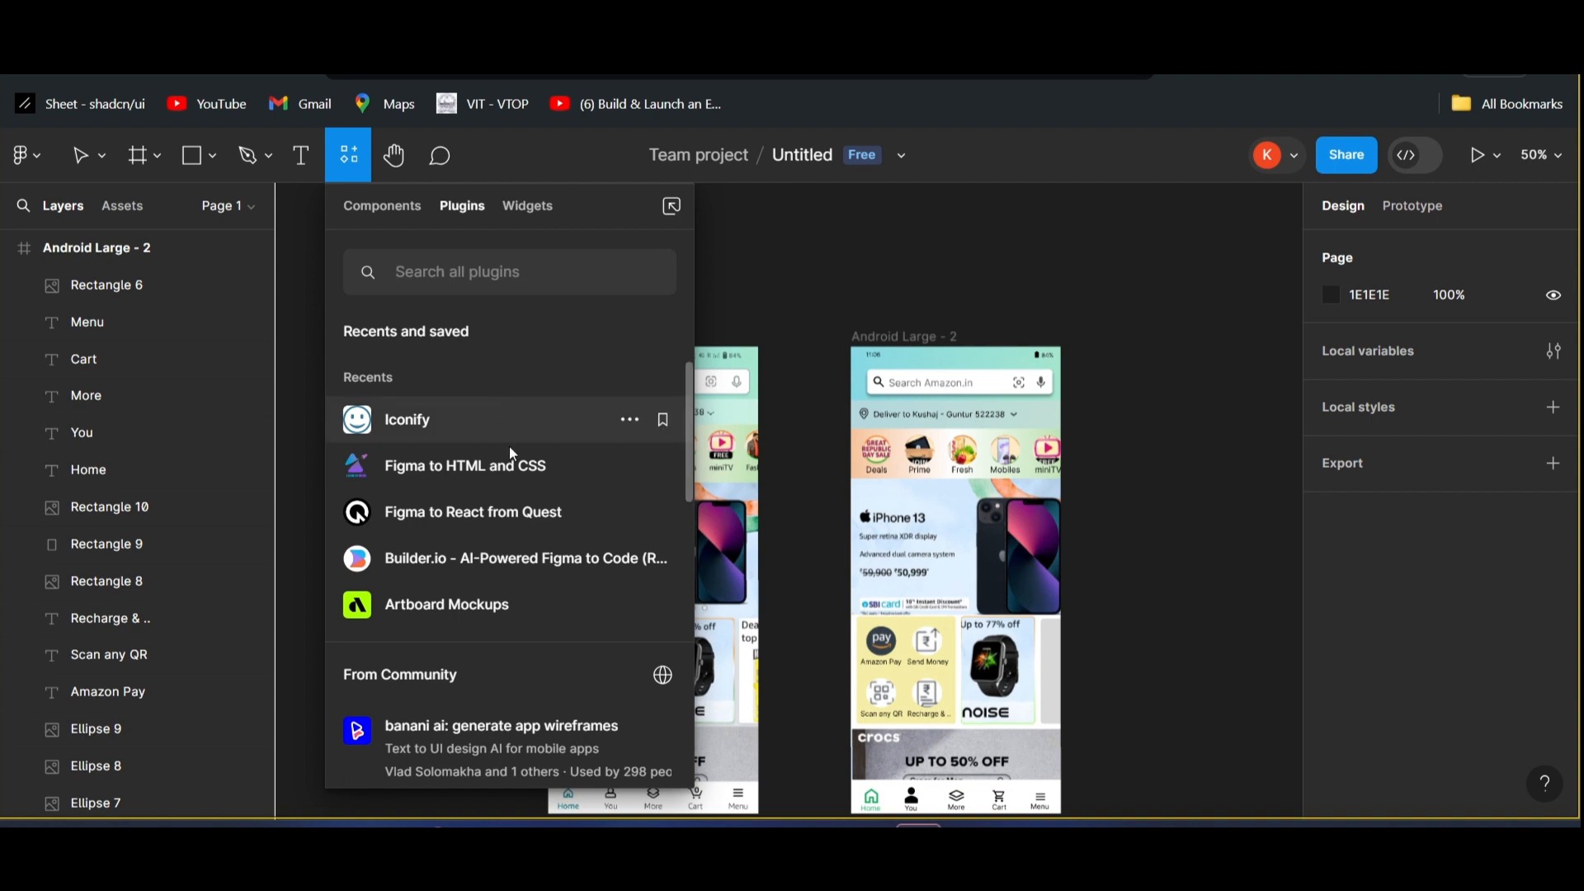
click(435, 477)
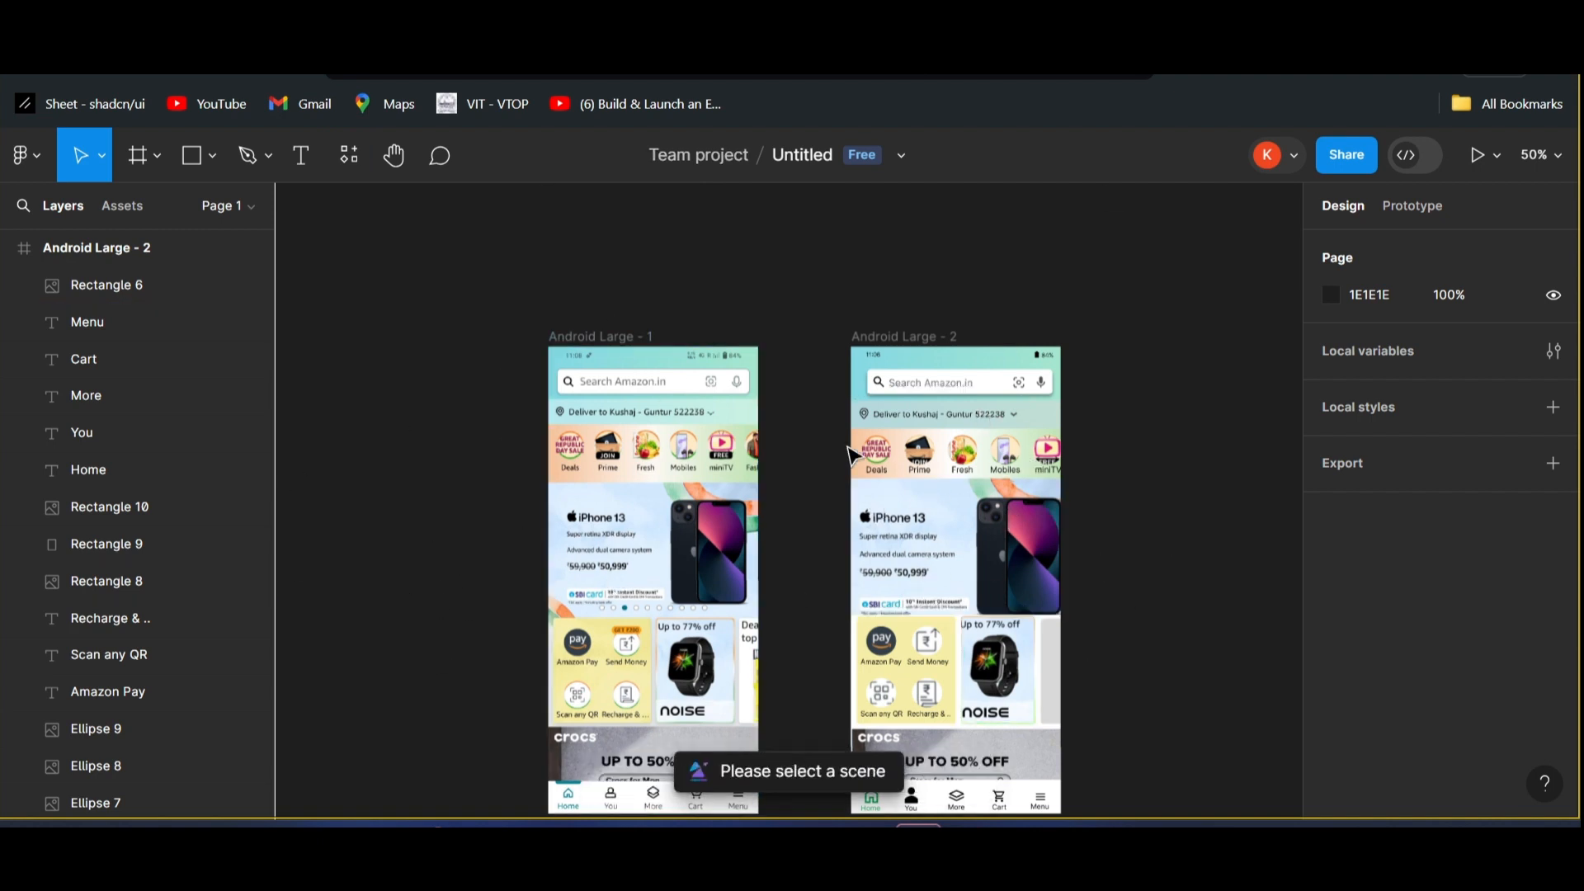
- Select the Android Large - 2 frame and run the Figma to HTML and CSS plugin on it
scroll(797, 443, down, 3)
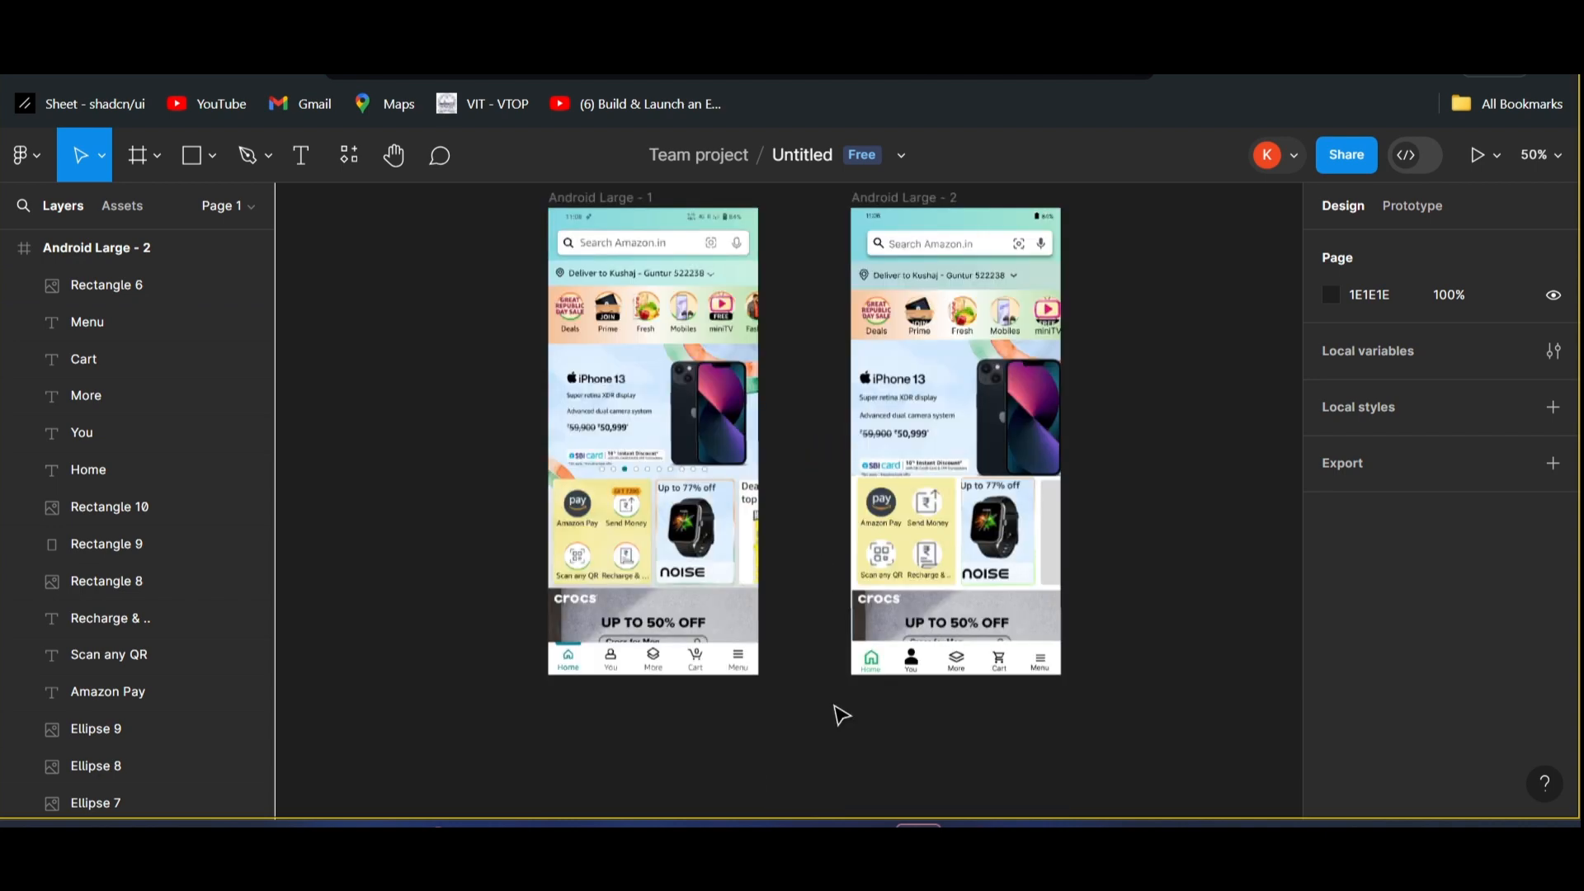
scroll(837, 764, up, 3)
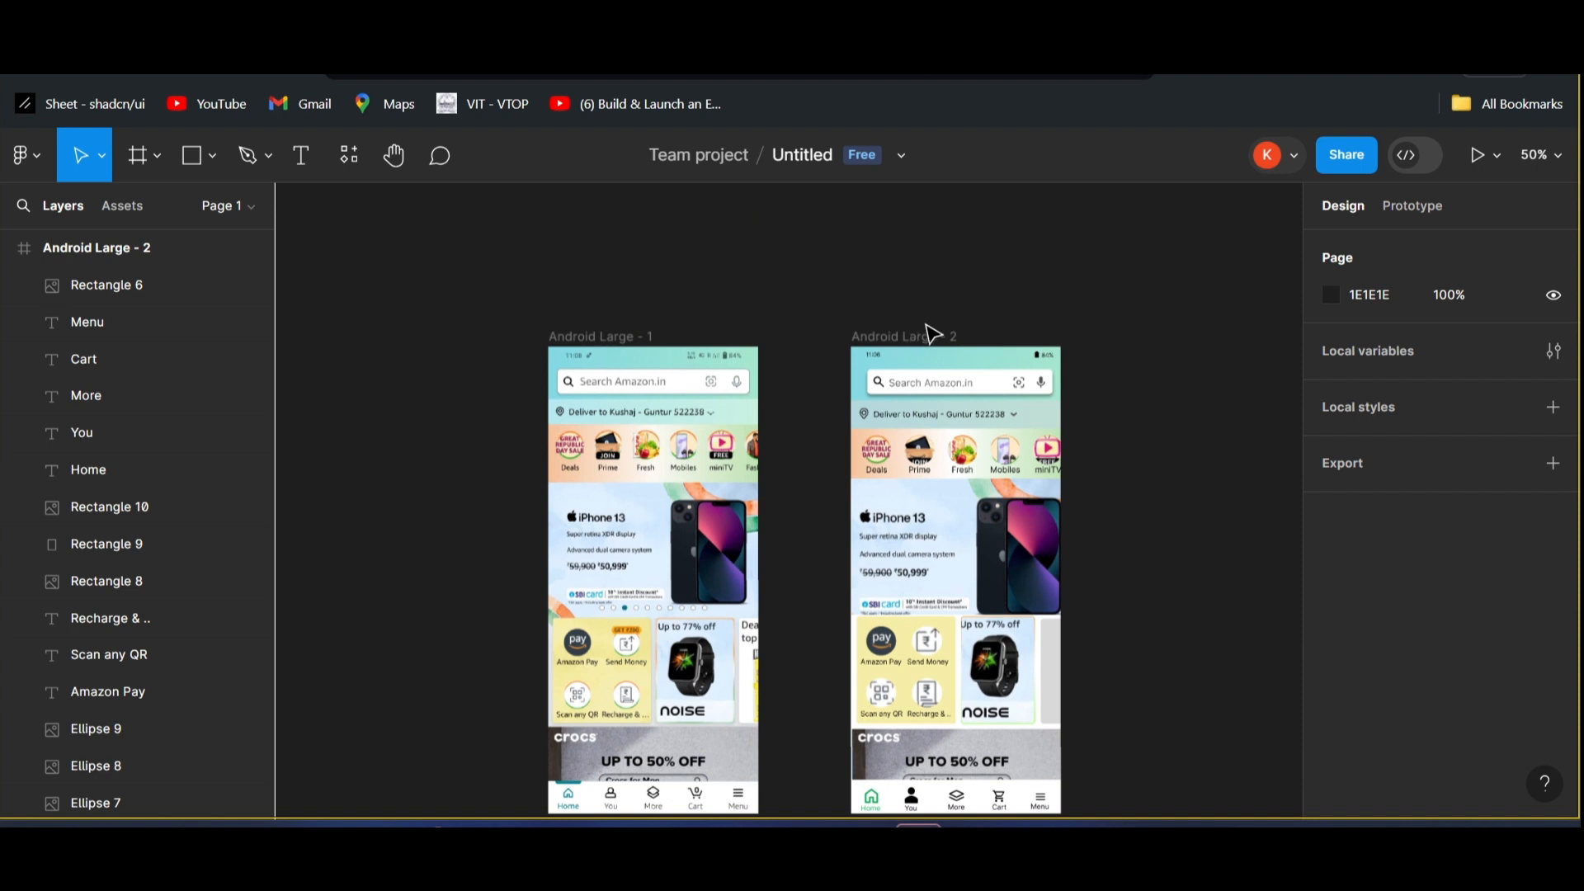
click(908, 342)
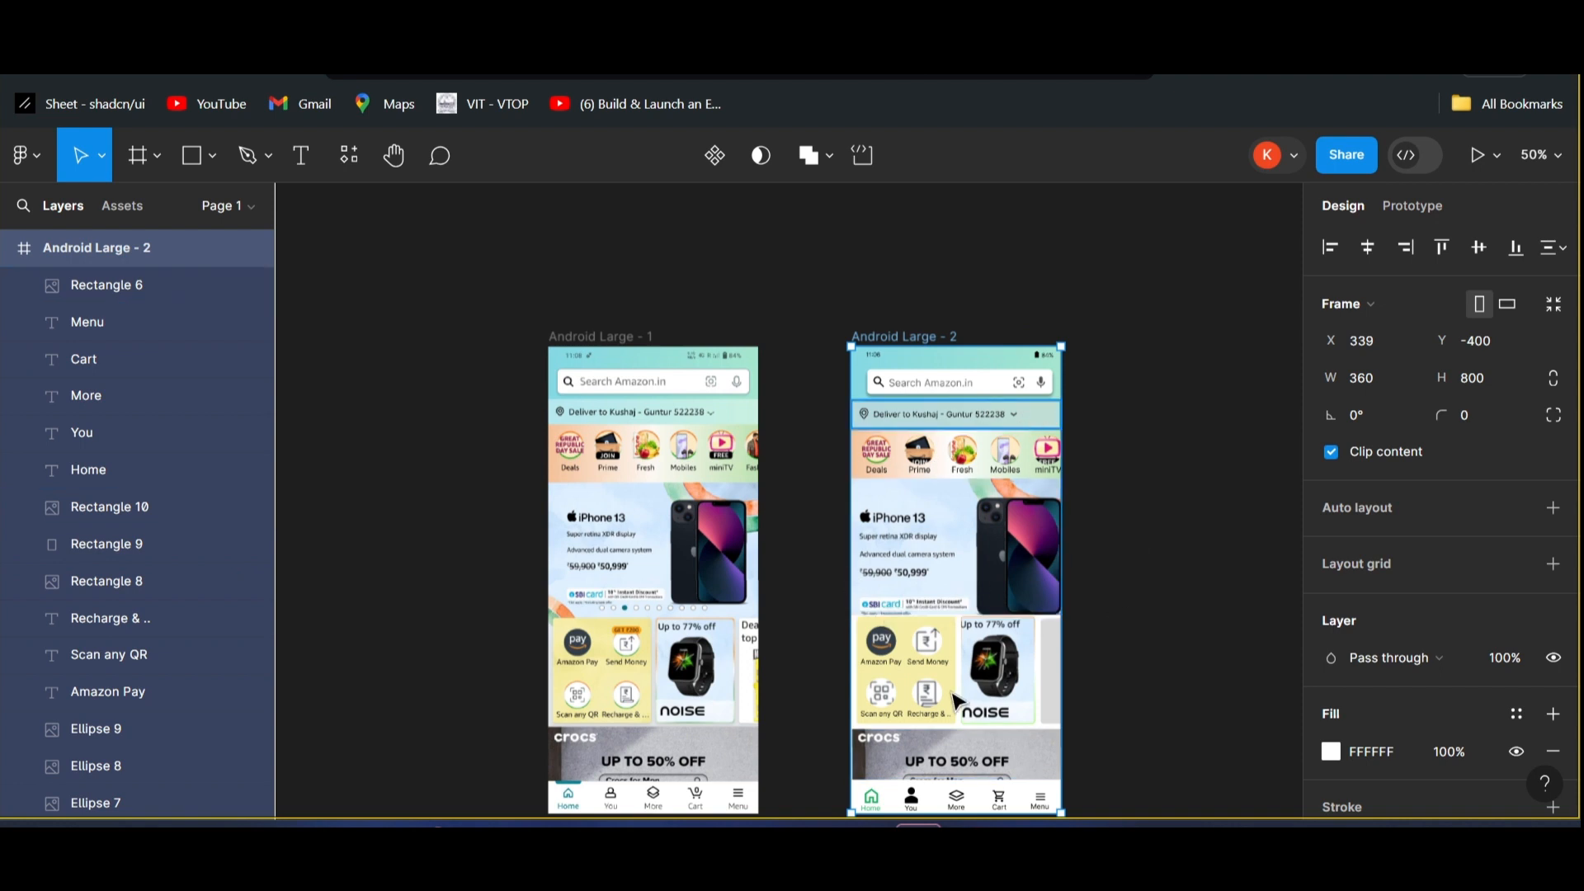
right_click(334, 260)
mouse_move(413, 461)
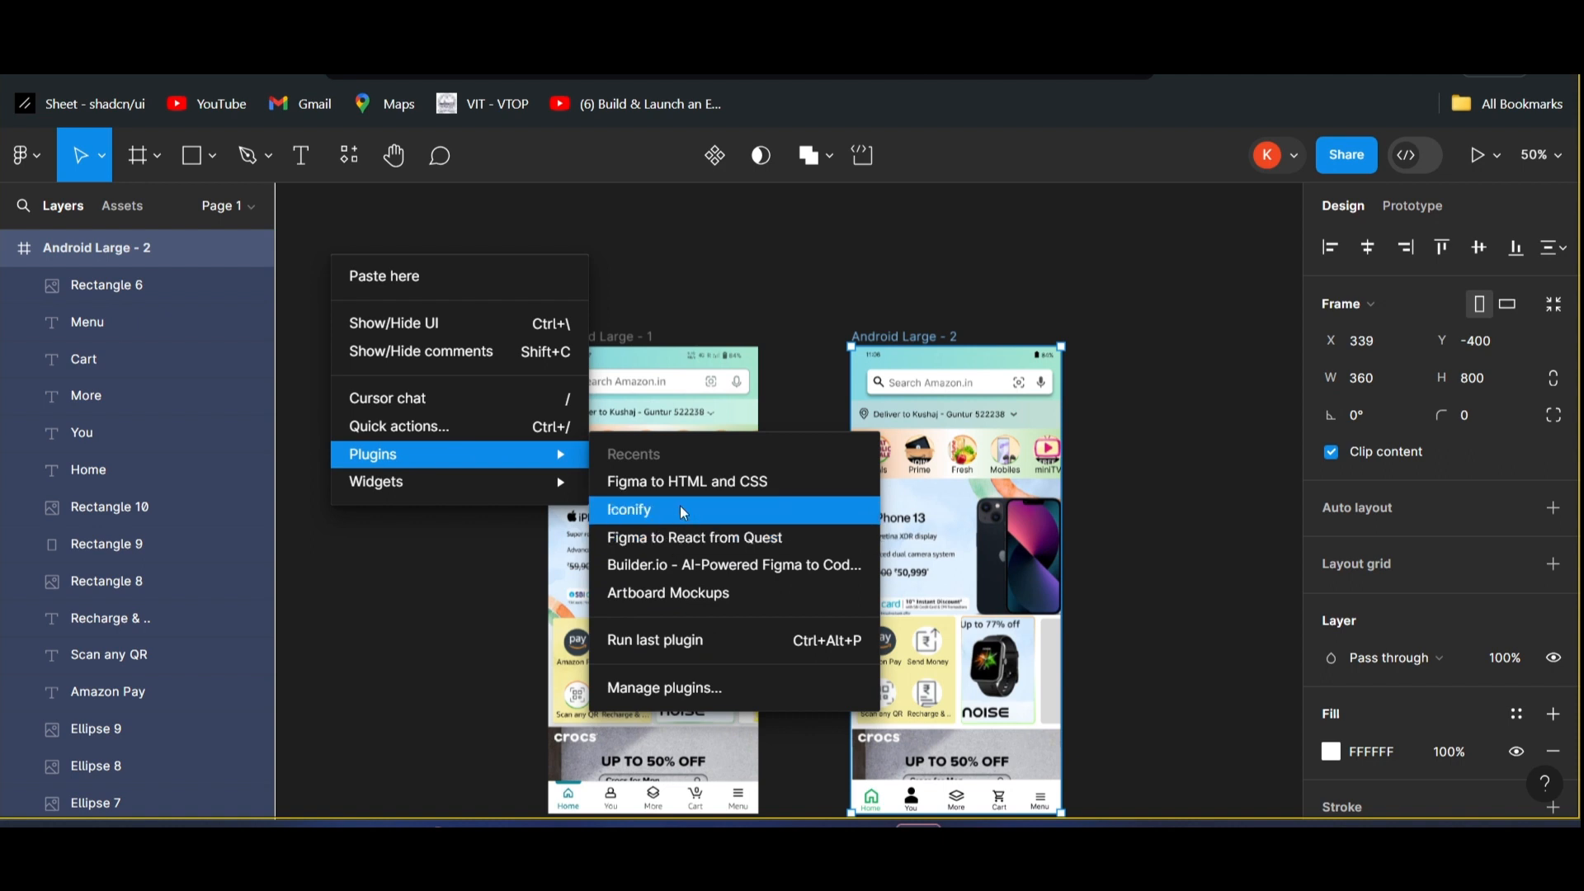
click(759, 487)
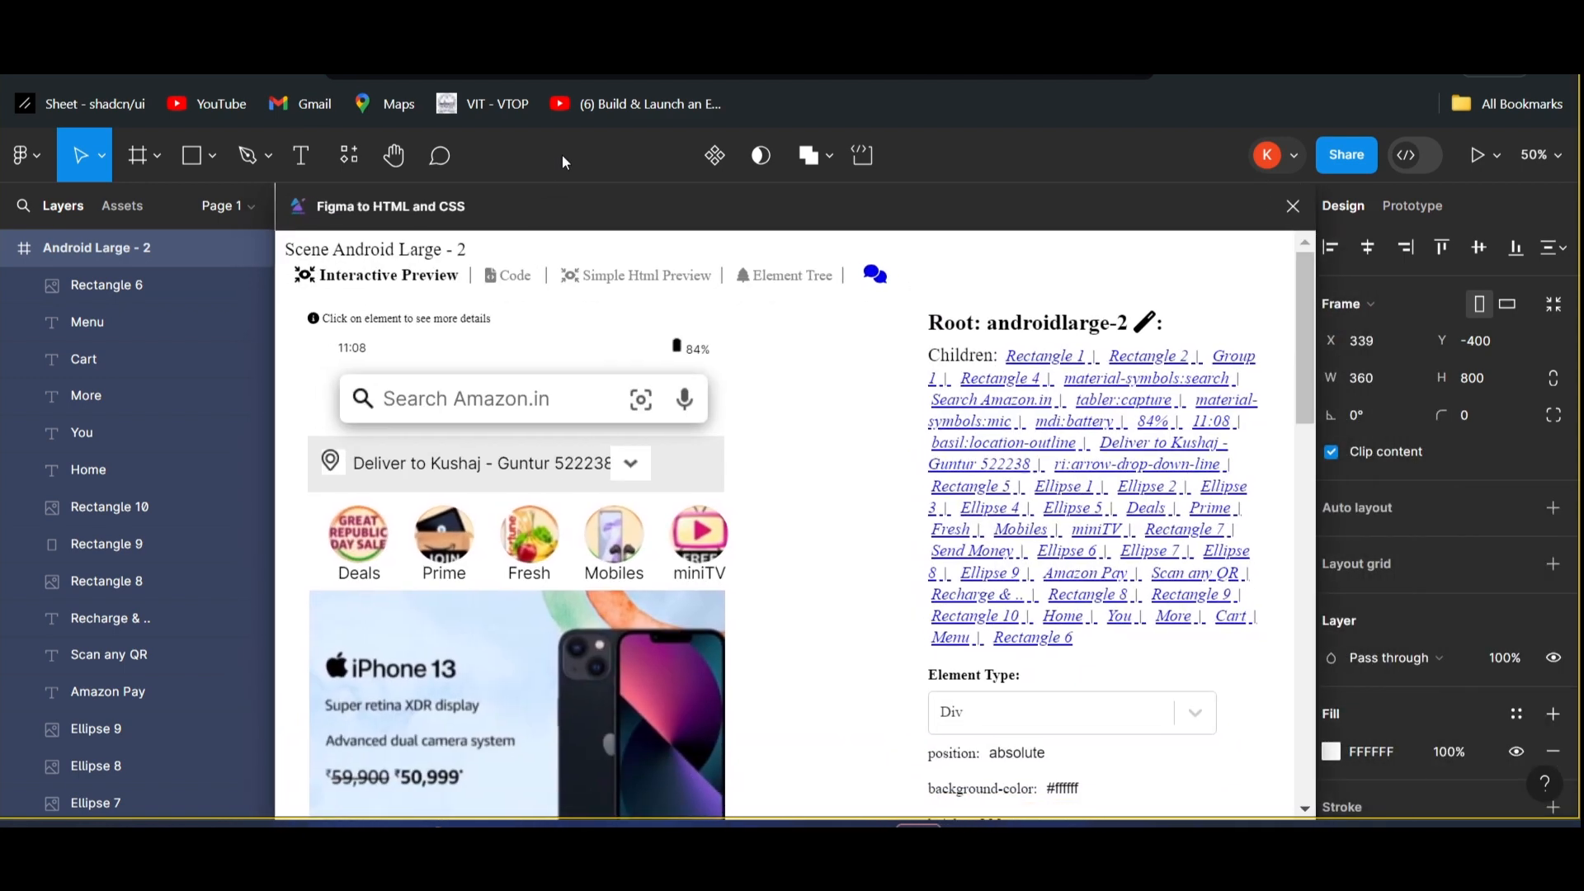
- Review the plugin's interactive preview and highlight the generated CSS code of the androidlarge-2 root element
scroll(822, 518, down, 6)
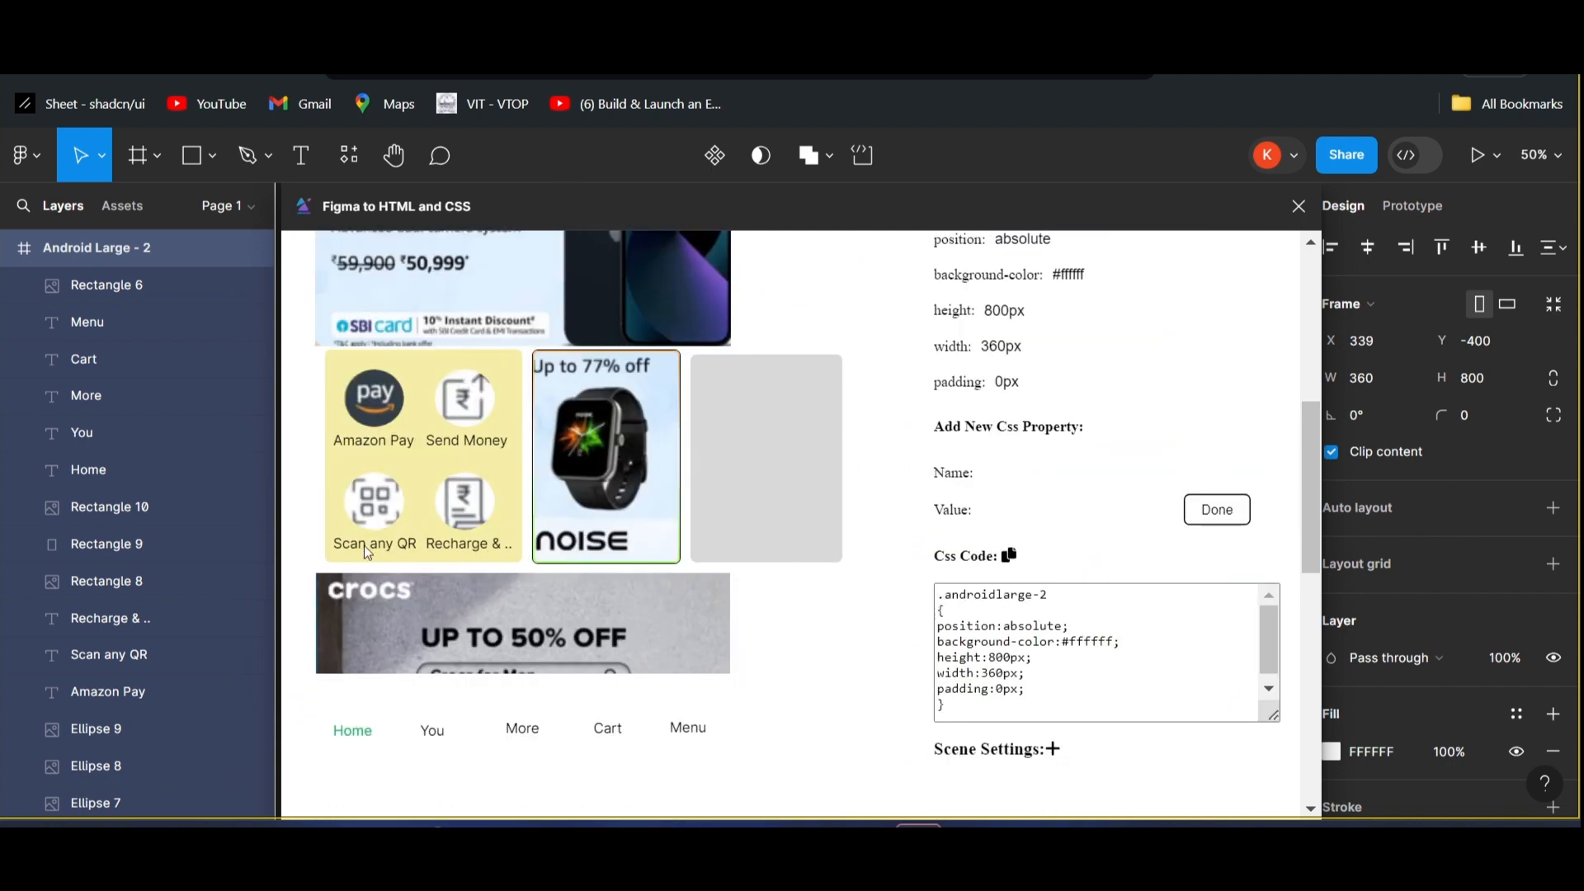
drag(1038, 711, 938, 589)
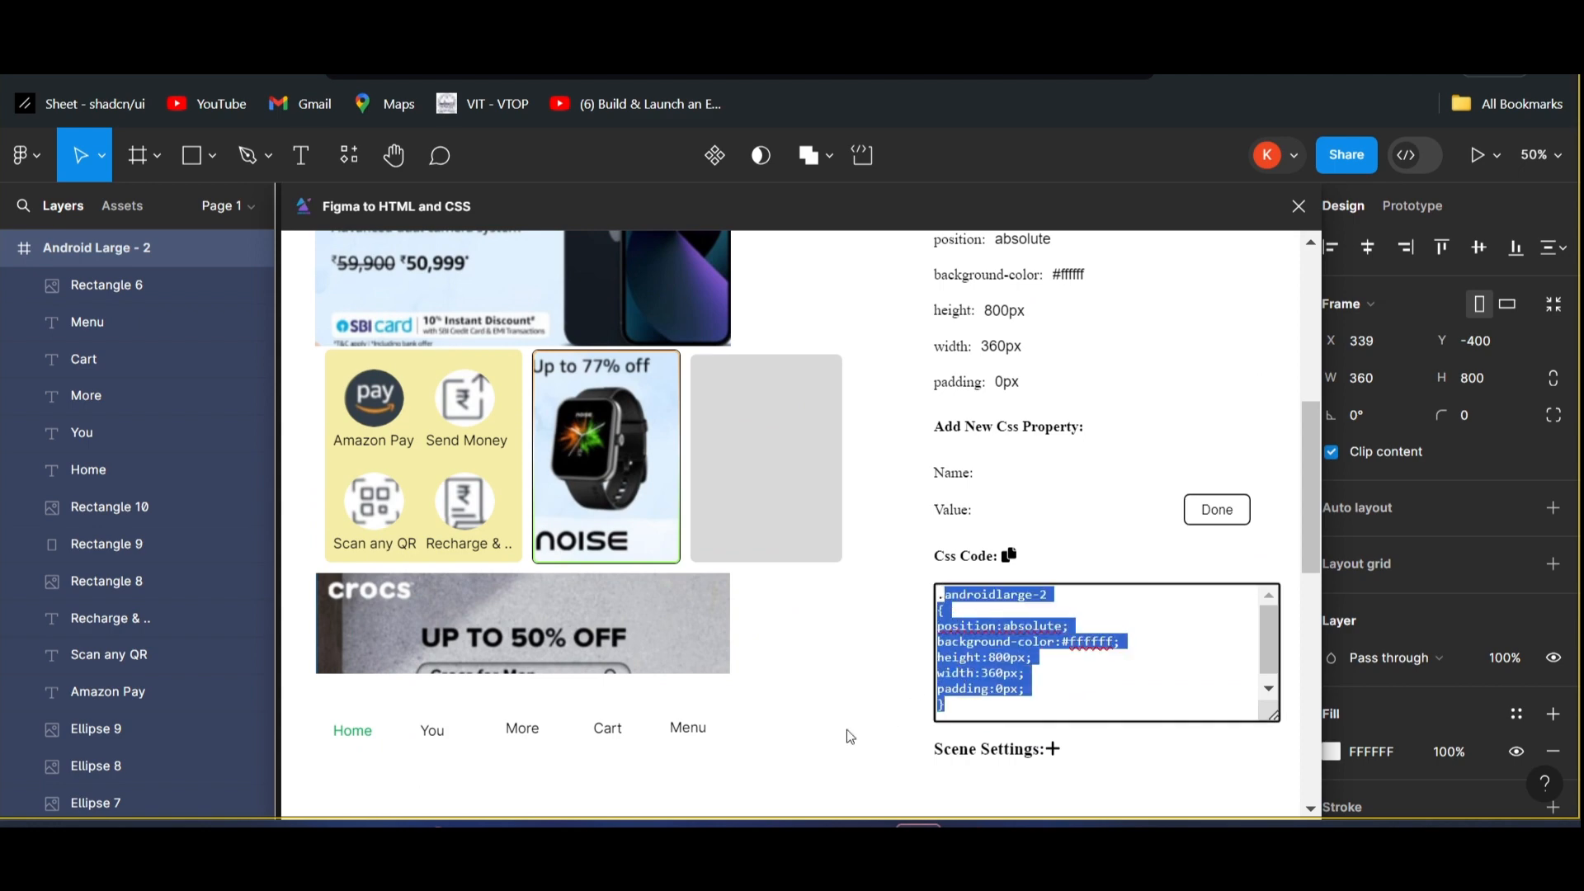
scroll(844, 726, up, 3)
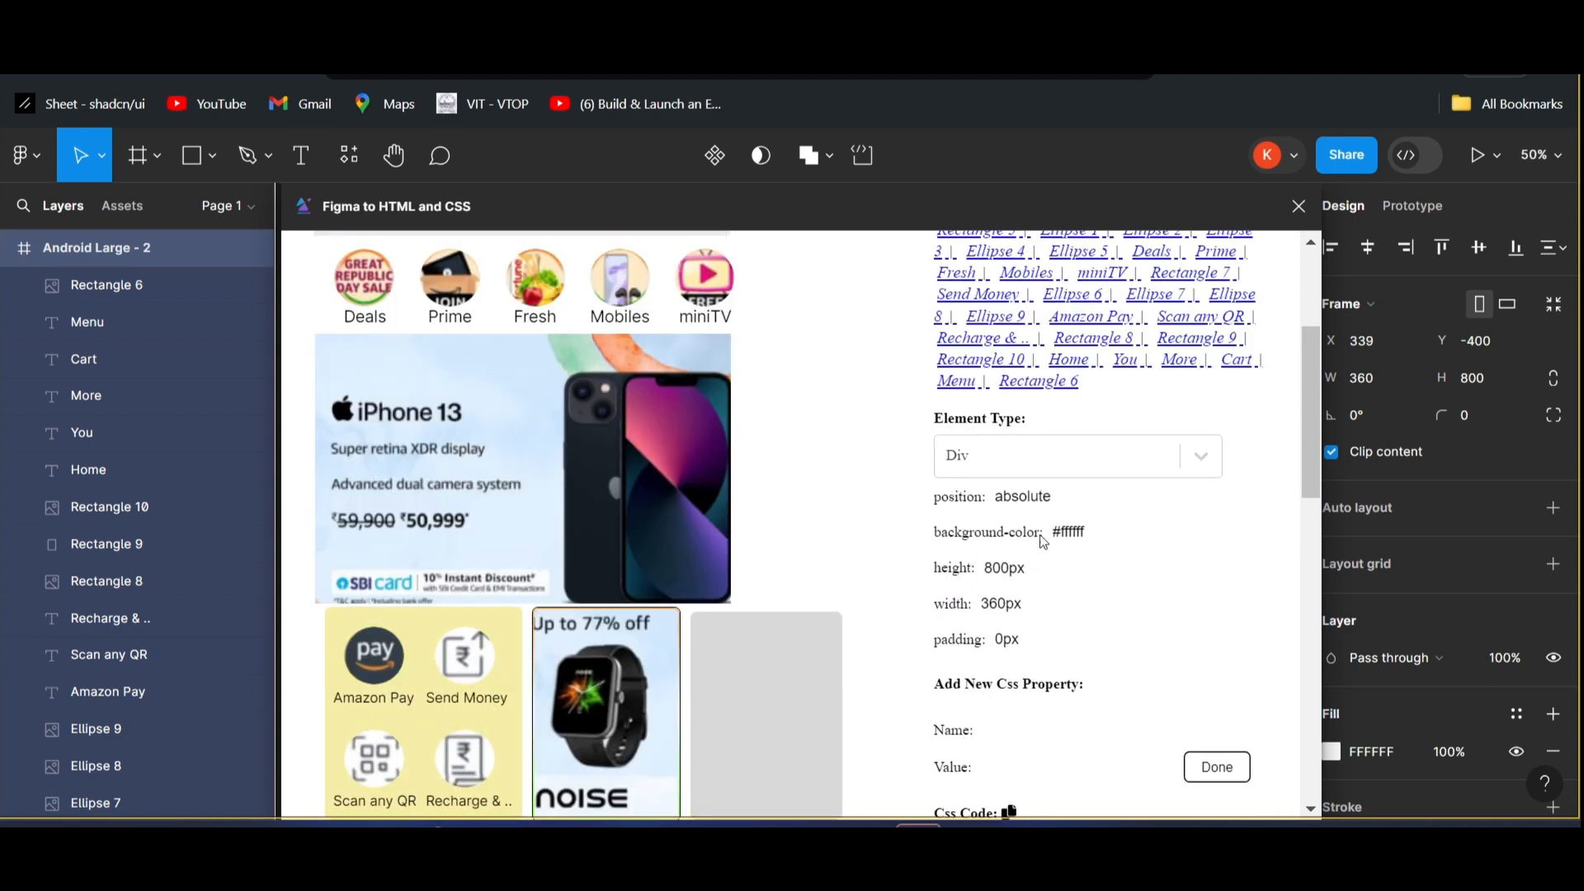
- Set the root element's type to Button, check the interactive preview, and close the plugin
click(1212, 456)
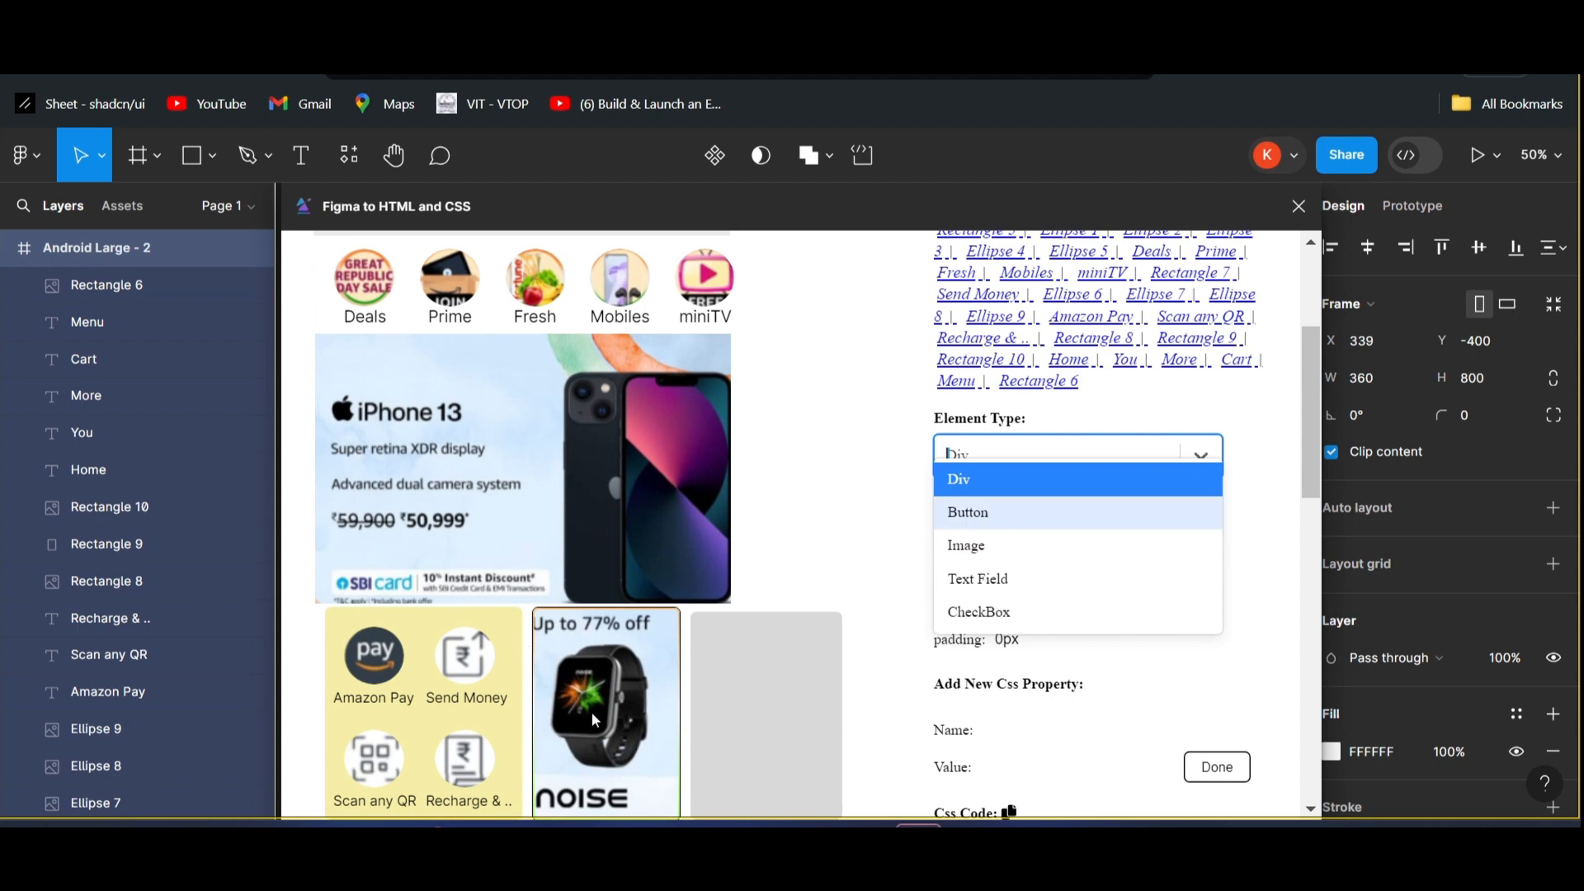
click(983, 518)
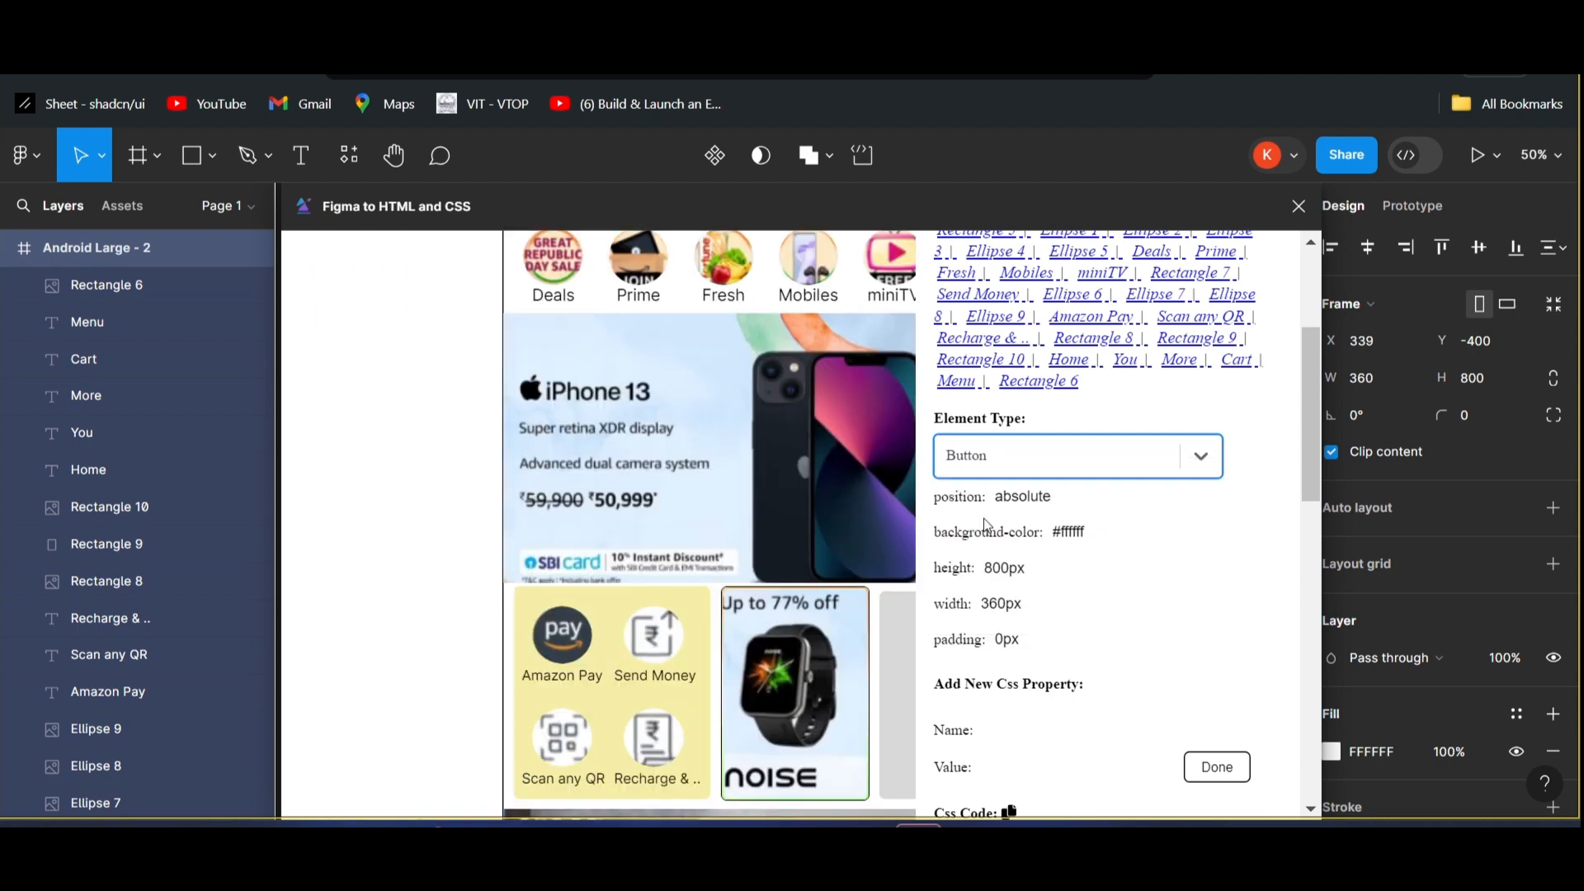
scroll(1022, 564, down, 6)
scroll(1018, 576, up, 10)
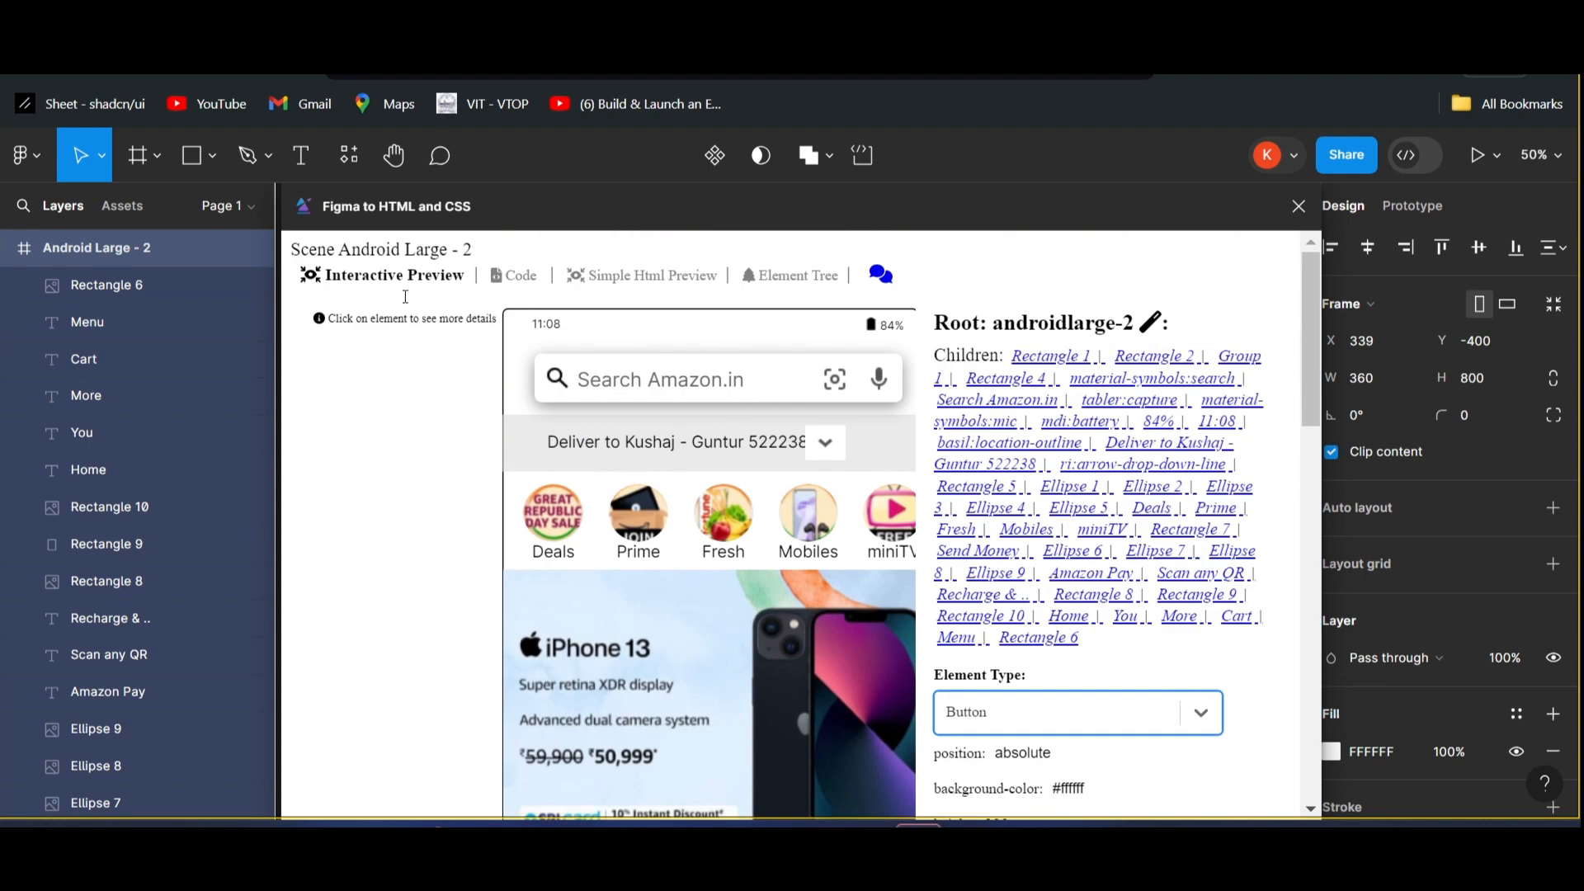
click(1298, 207)
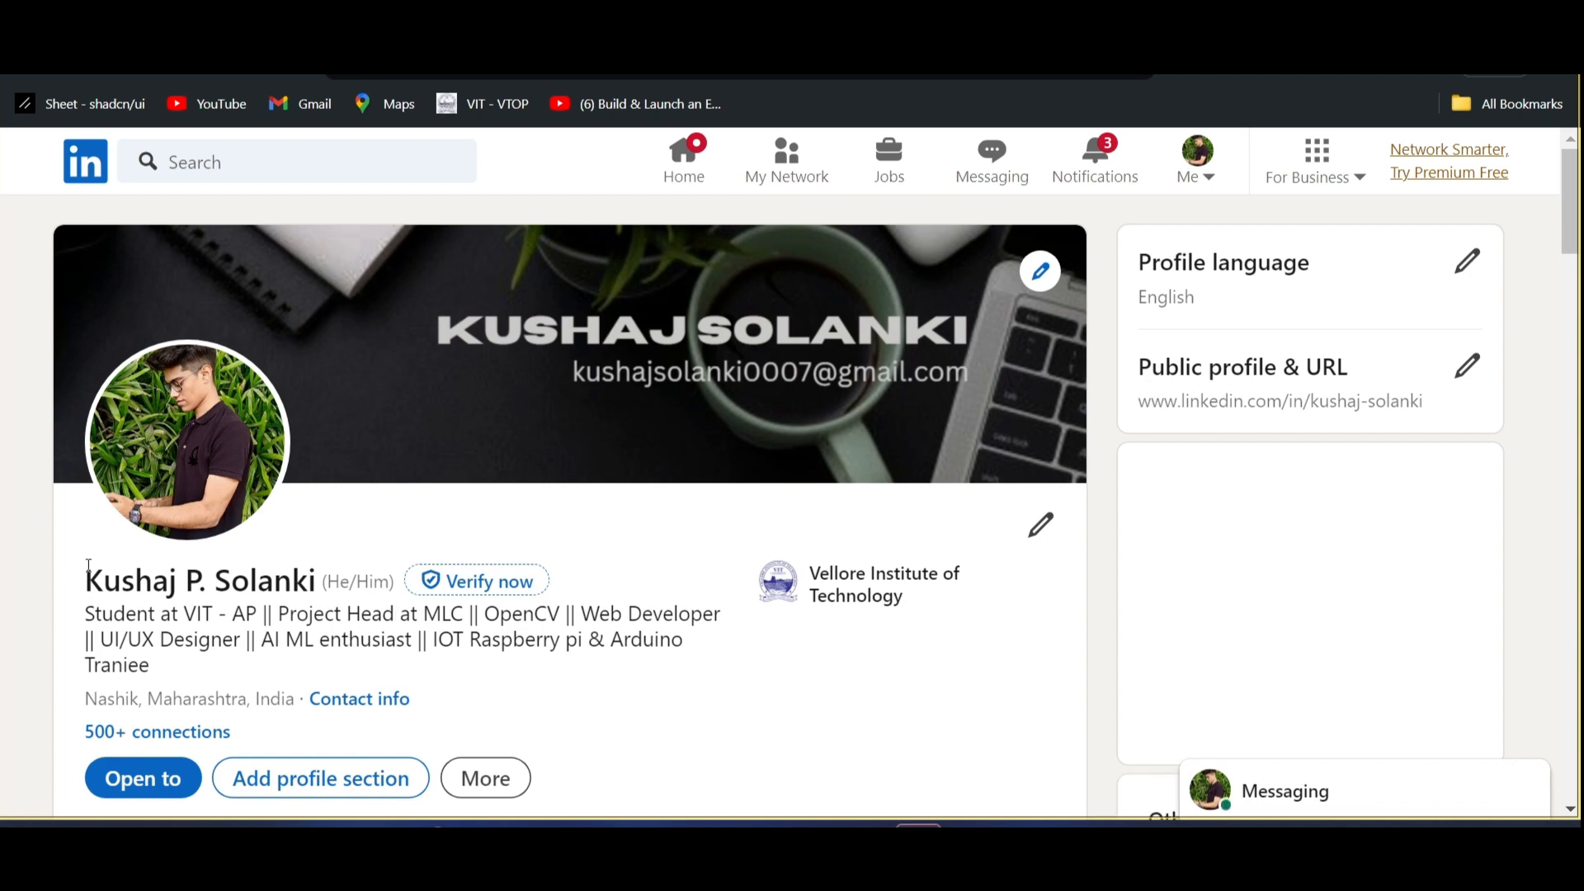
- Highlight the owner's name on the LinkedIn profile page and switch back to the Figma file
drag(89, 580, 308, 580)
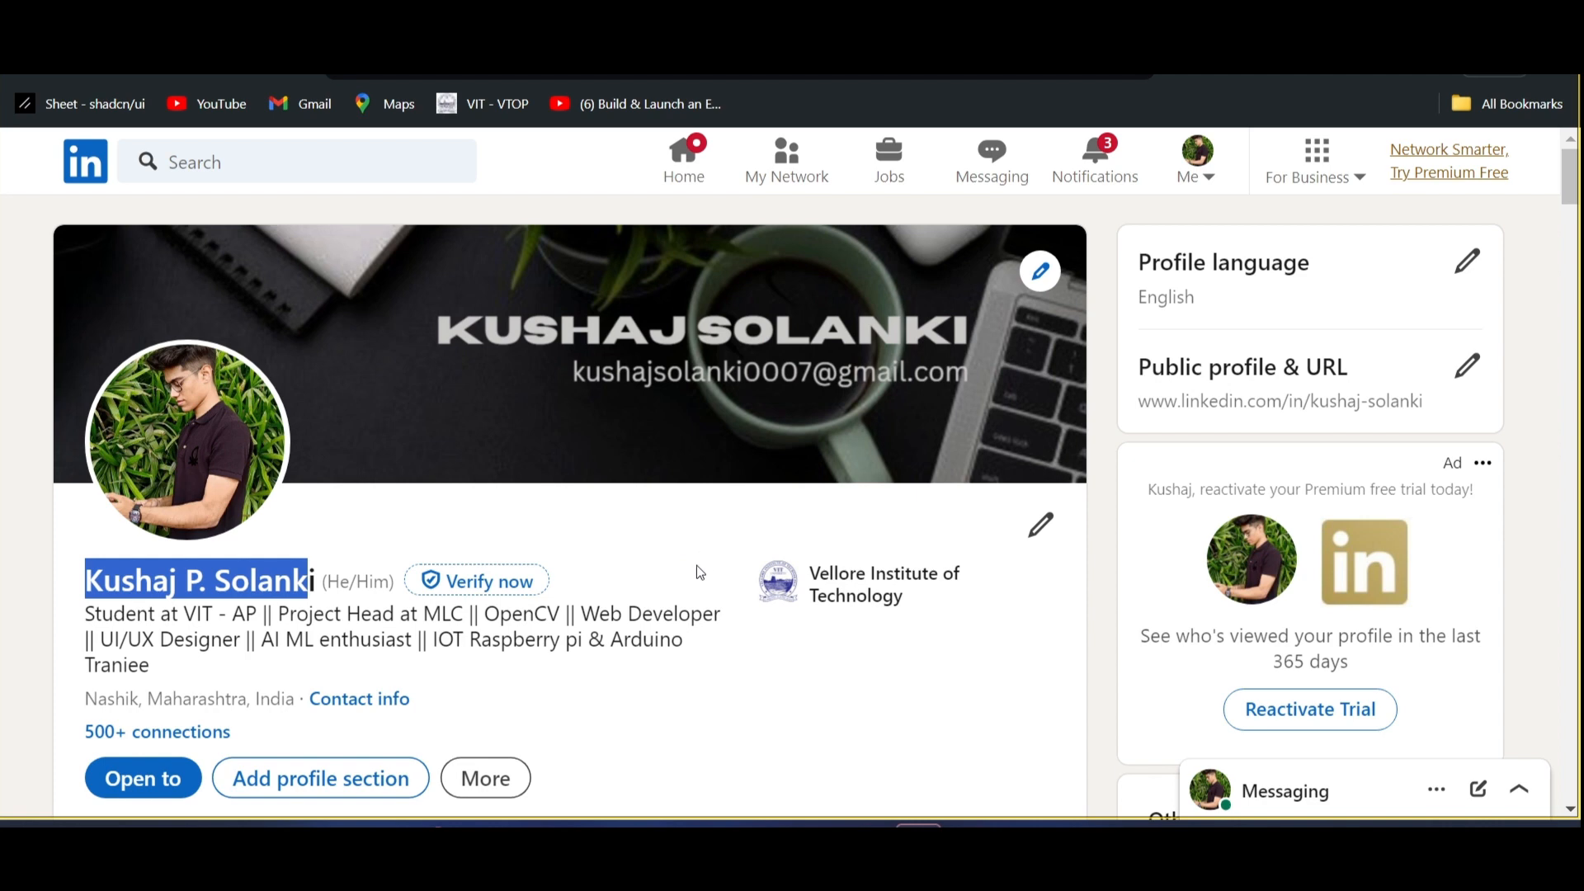
key(ctrl+Tab)
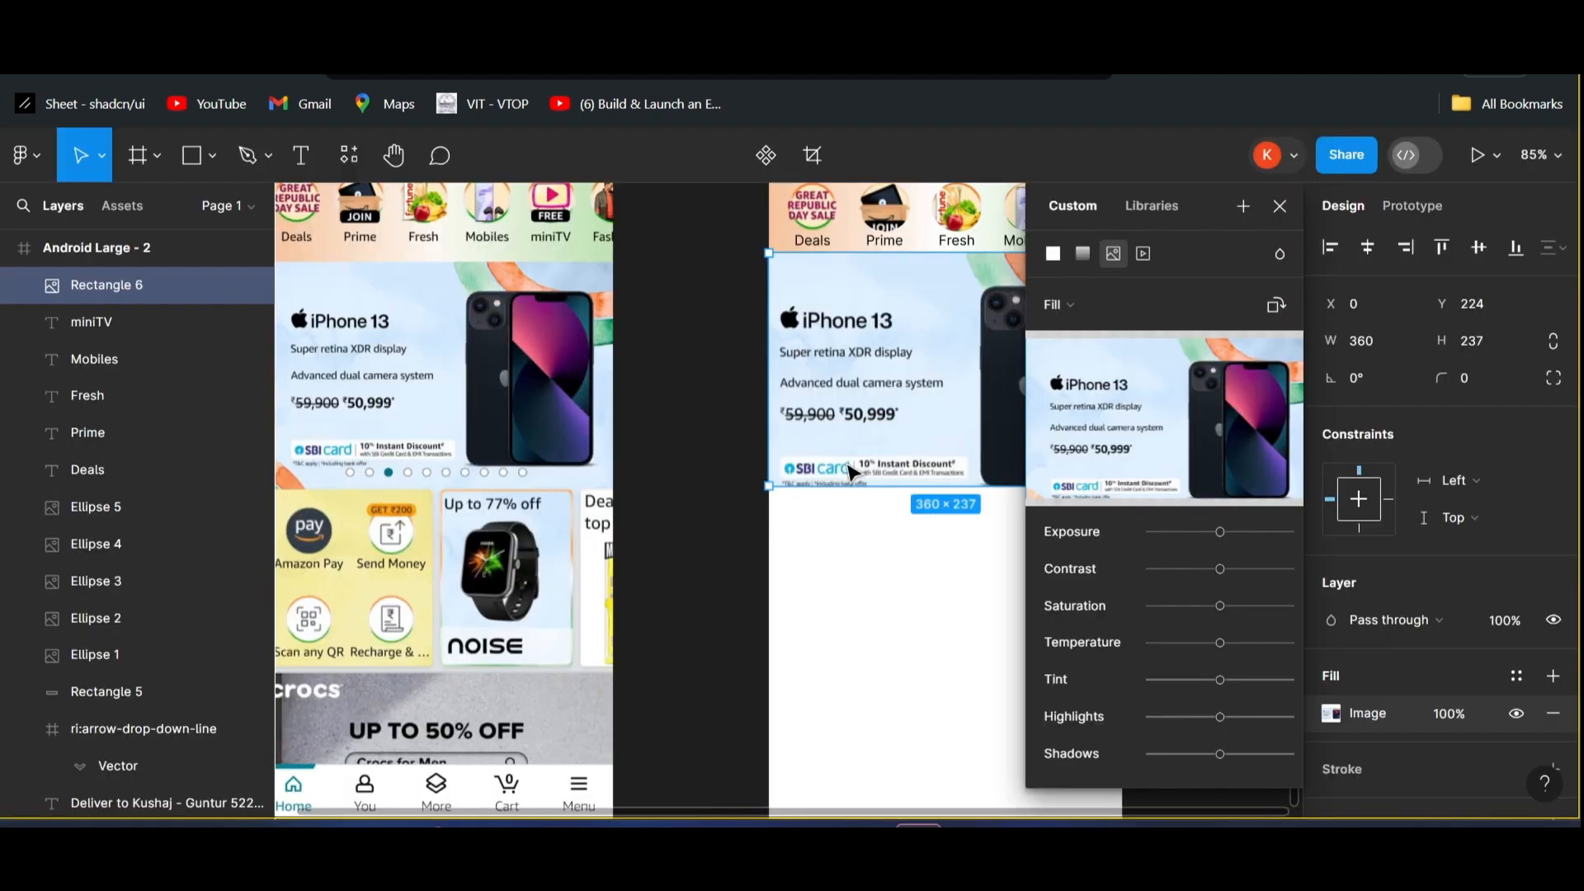
- Close the image fill settings and reduce the iPhone 13 banner's height to 233 in Android Large - 2
click(1281, 207)
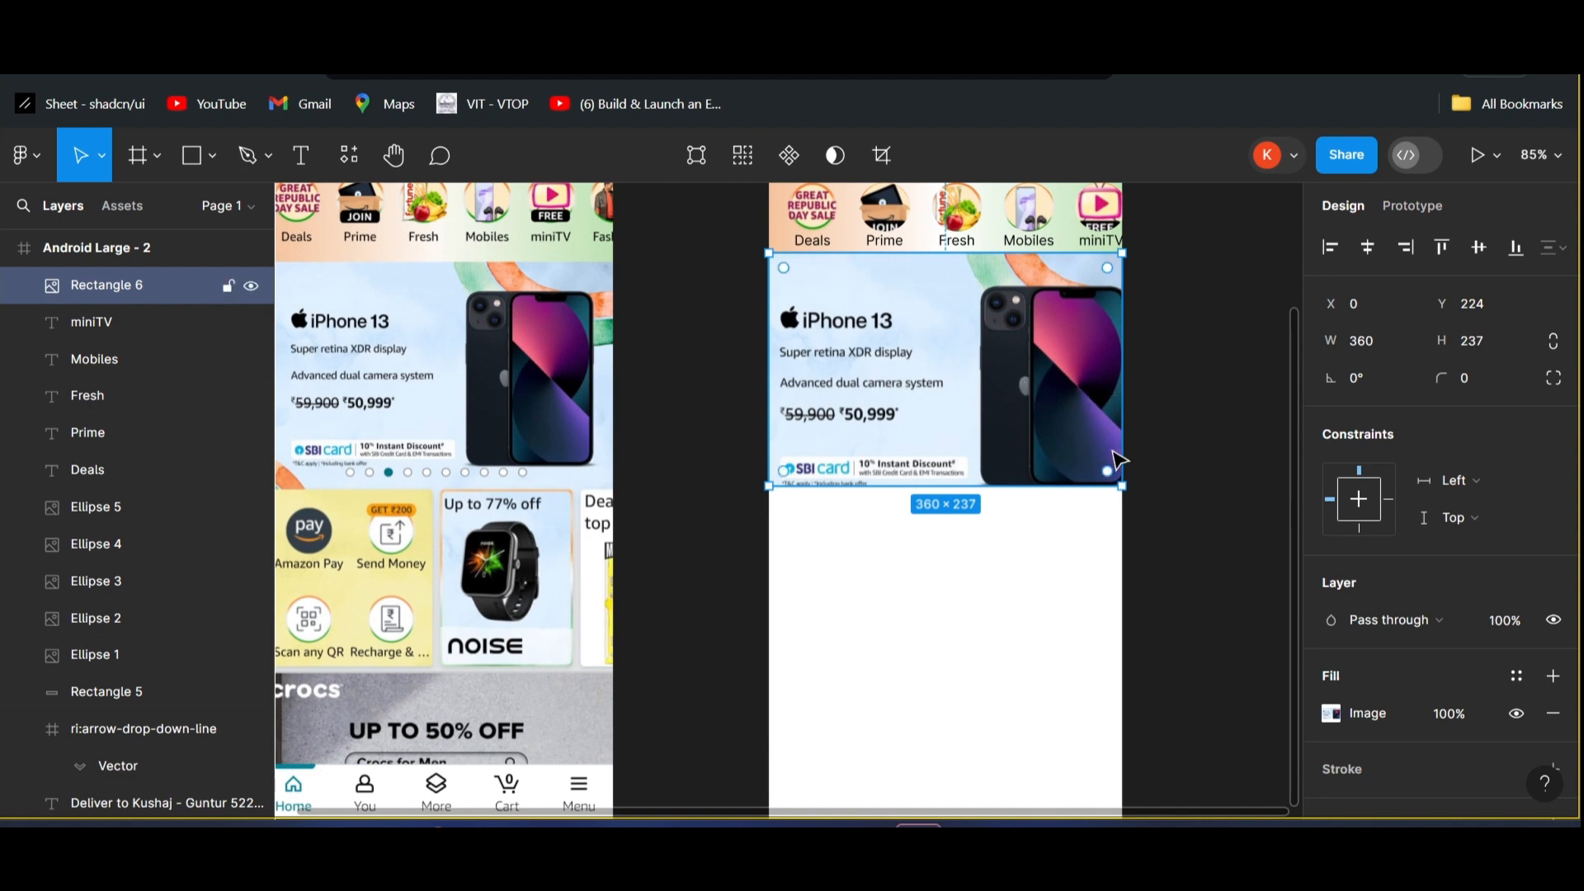
mouse_move(1121, 485)
mouse_down()
mouse_move(1090, 475)
mouse_move(1120, 484)
mouse_up()
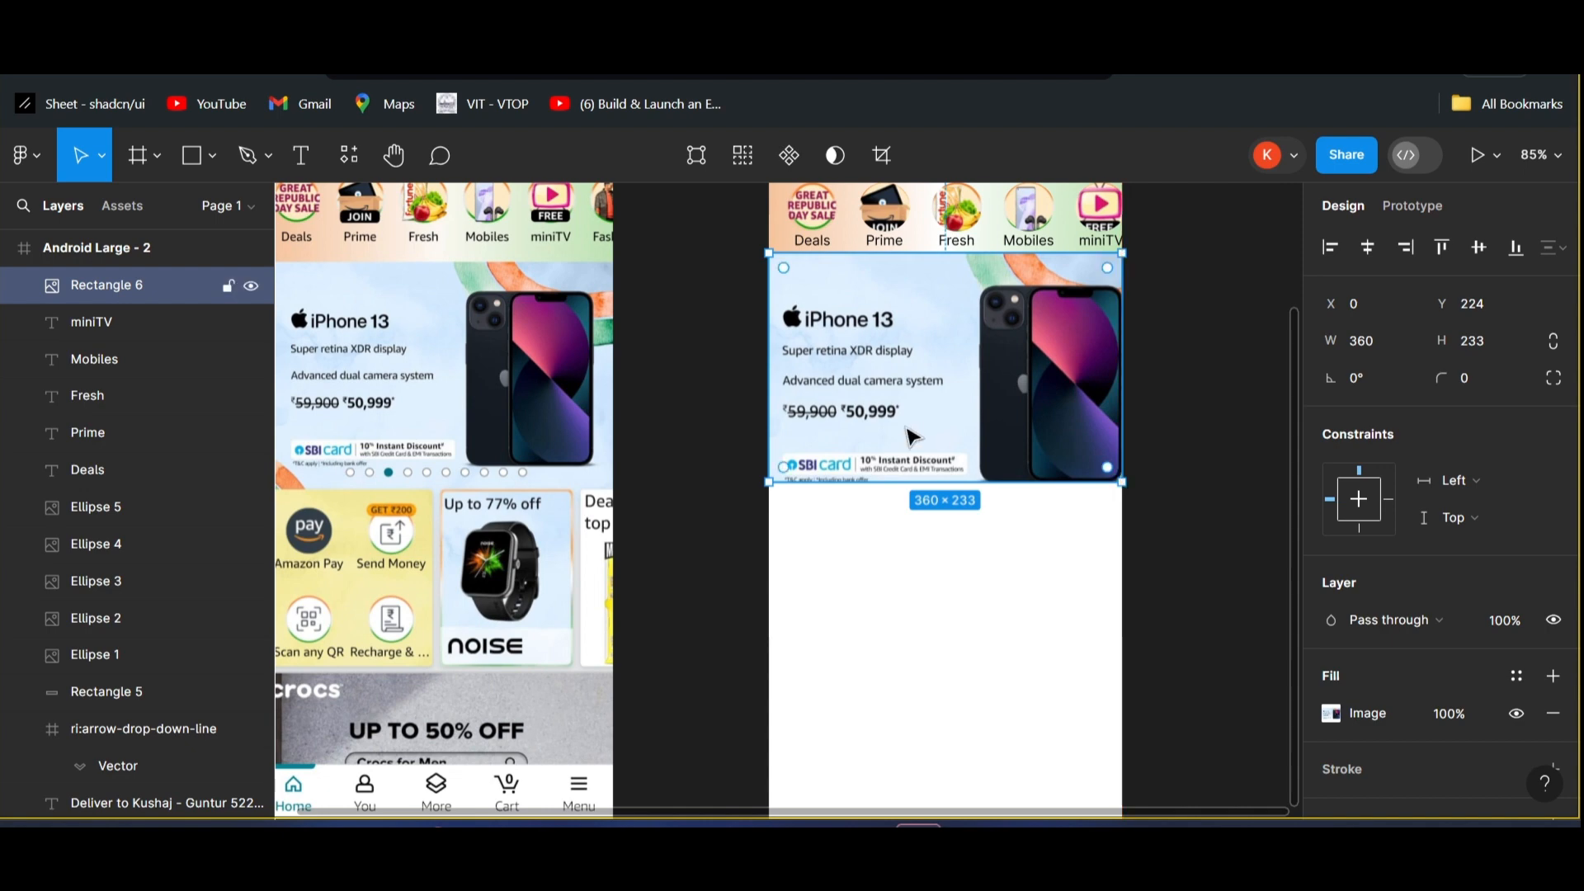
scroll(907, 429, left, 3)
scroll(907, 429, right, 3)
scroll(1061, 449, up, 3)
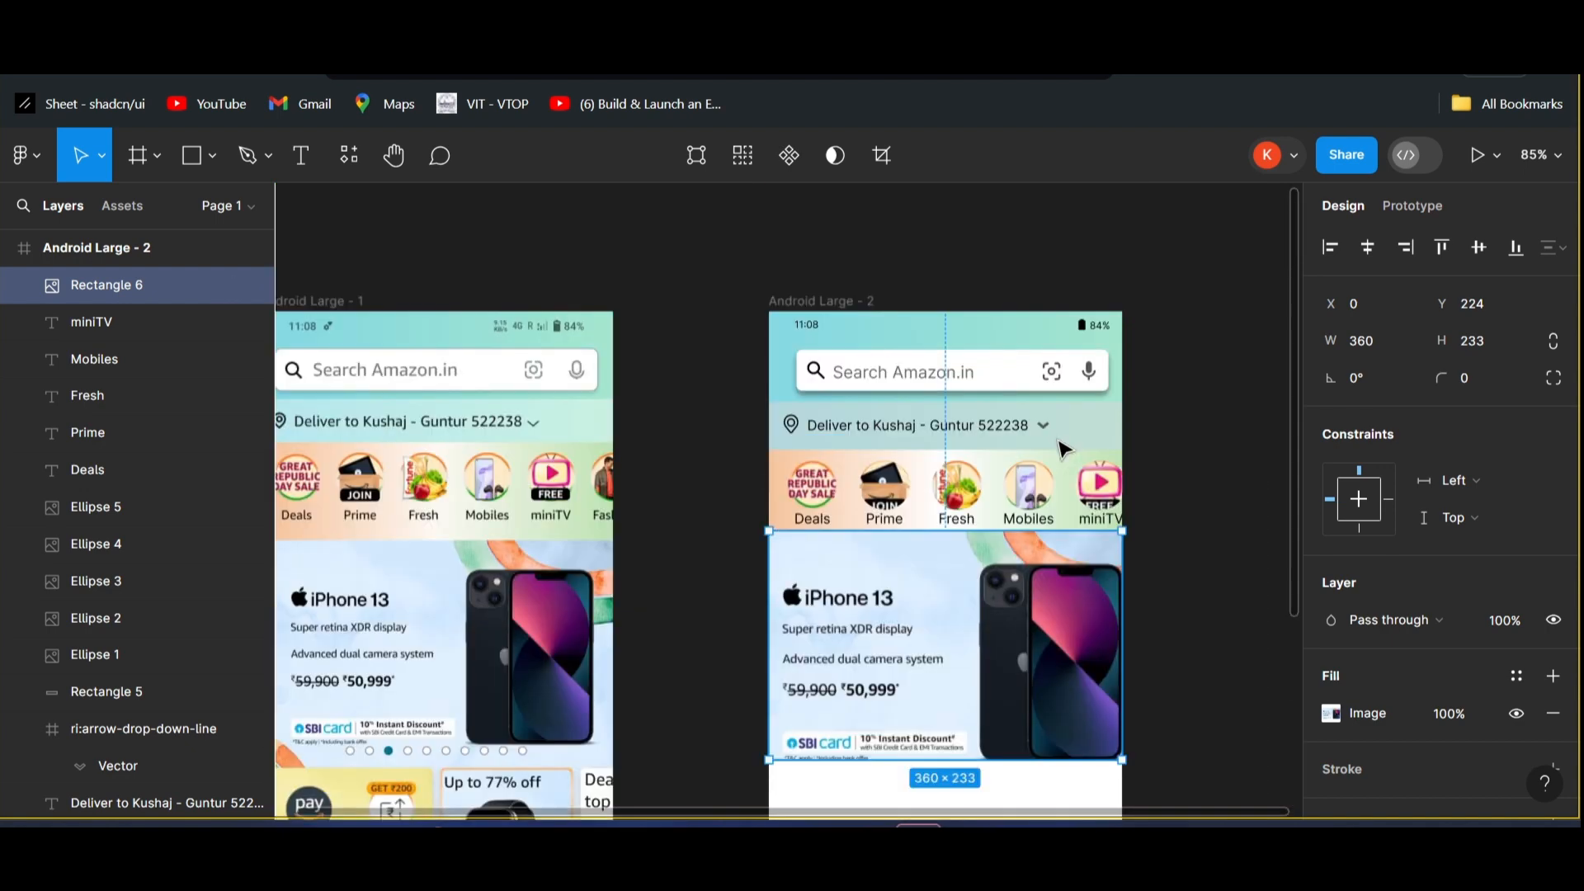
scroll(1061, 459, down, 3)
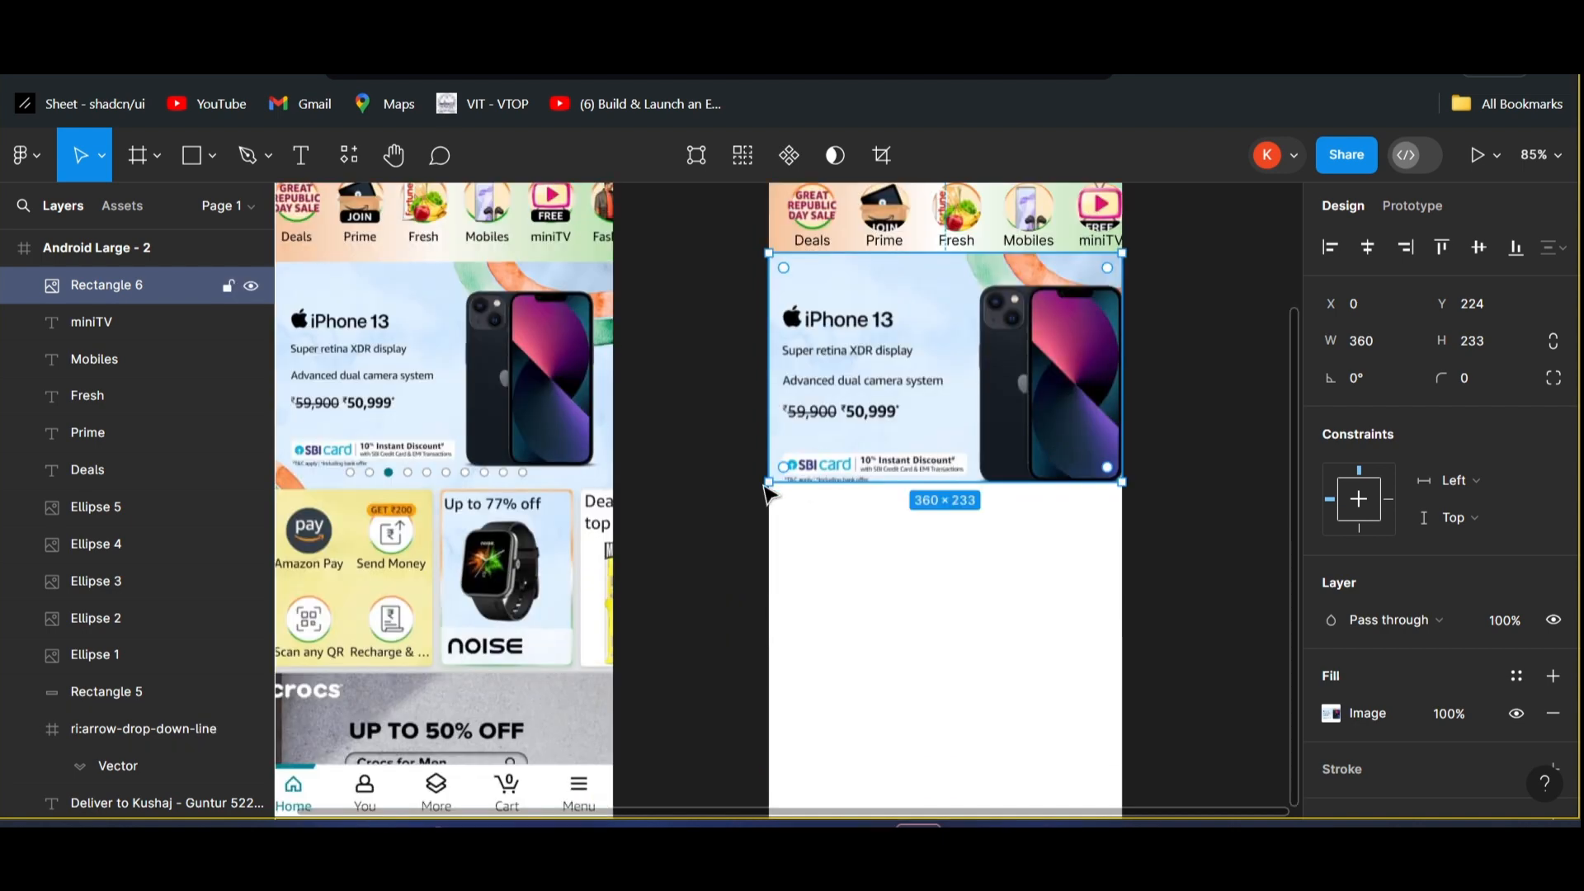